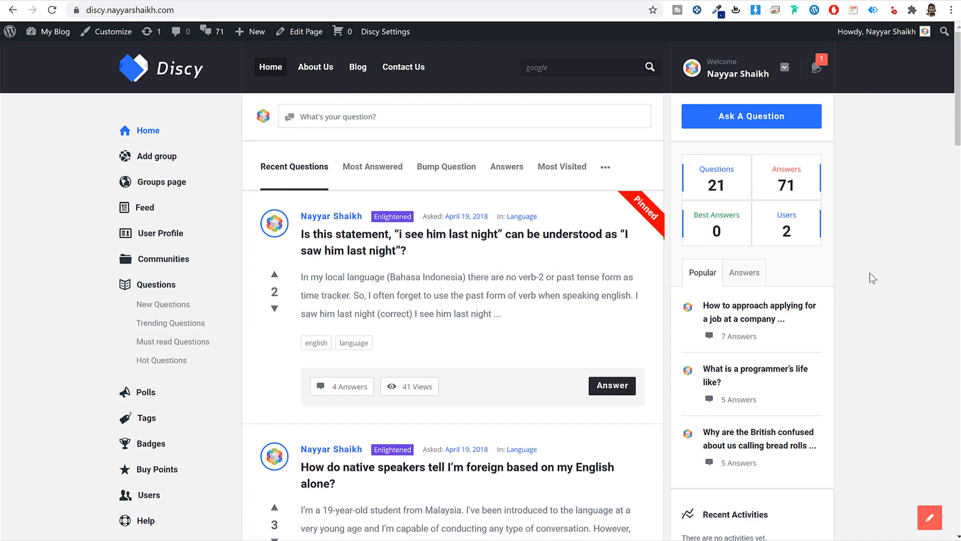
- Scroll down the home page, then jump back to the top
scroll(885, 271, down, 1)
scroll(893, 278, down, 15)
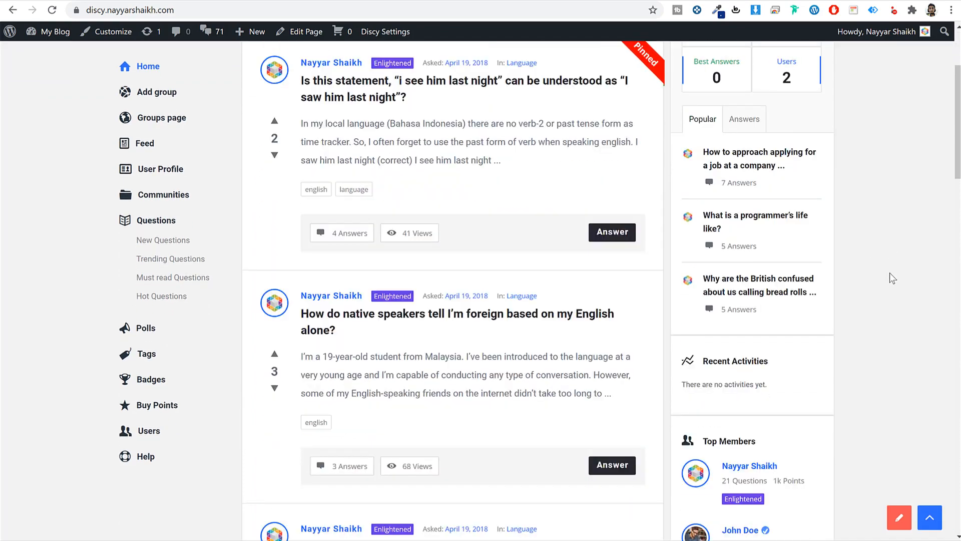
scroll(885, 277, down, 4)
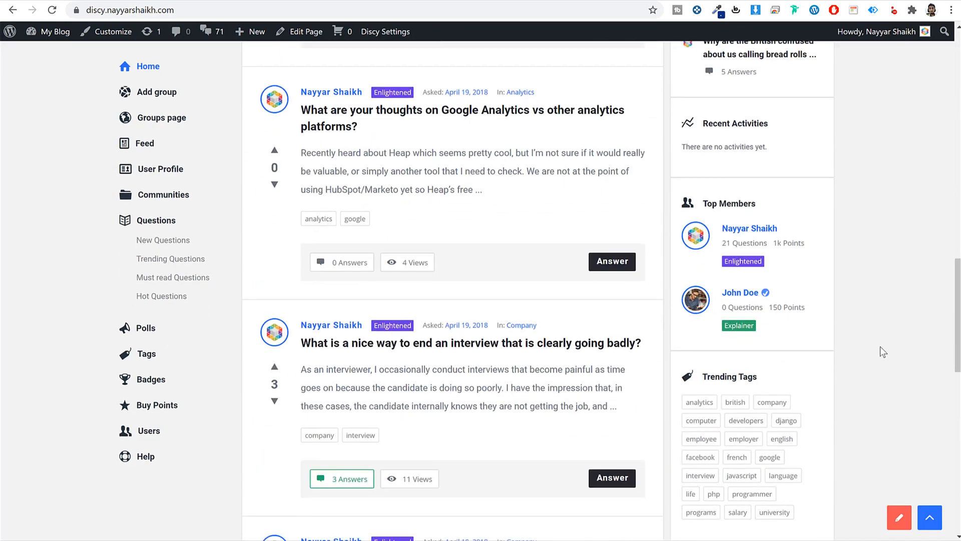
click(929, 523)
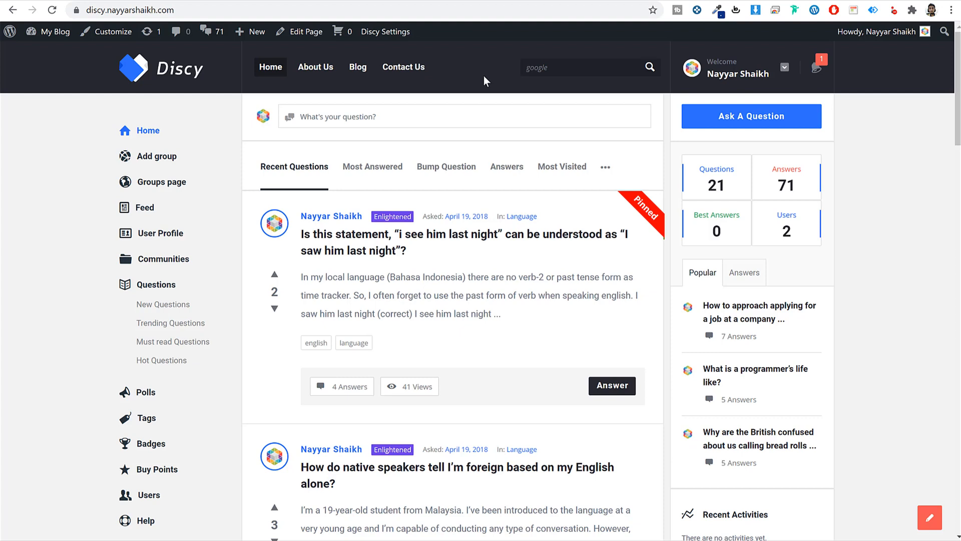
- Bring up the Google suggestions in the site search box, then dismiss them
click(587, 65)
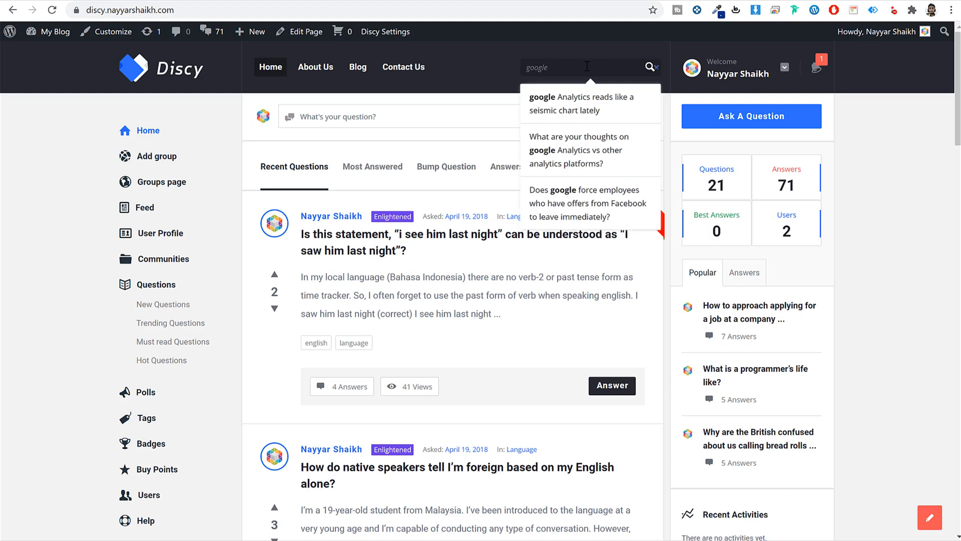
drag(587, 67, 477, 61)
click(567, 65)
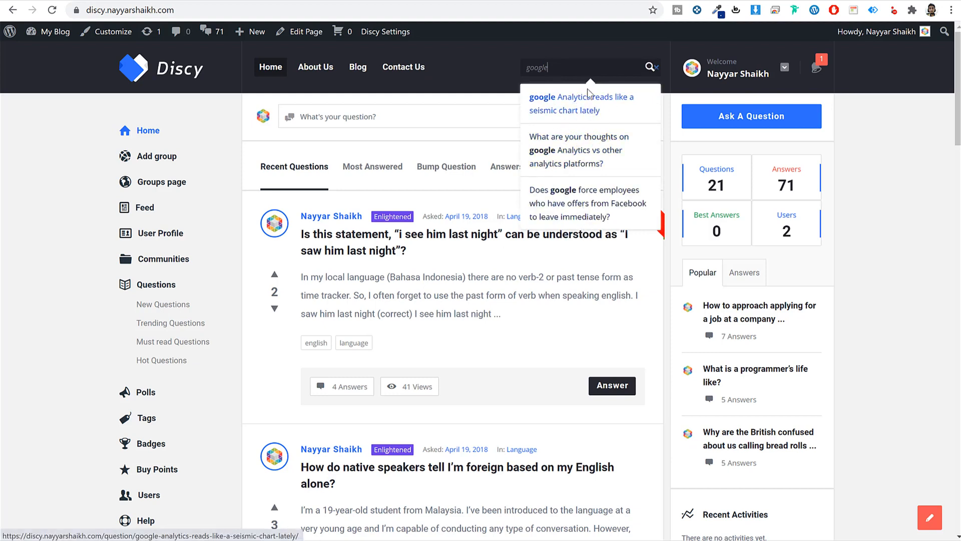
click(941, 192)
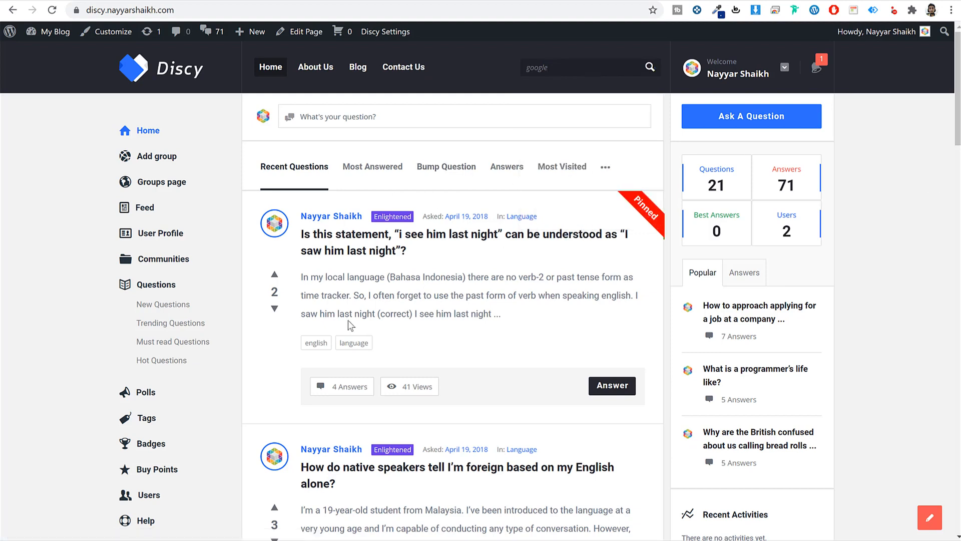
- Open the user-name dropdown in the header
scroll(348, 320, down, 3)
scroll(359, 434, up, 3)
click(767, 76)
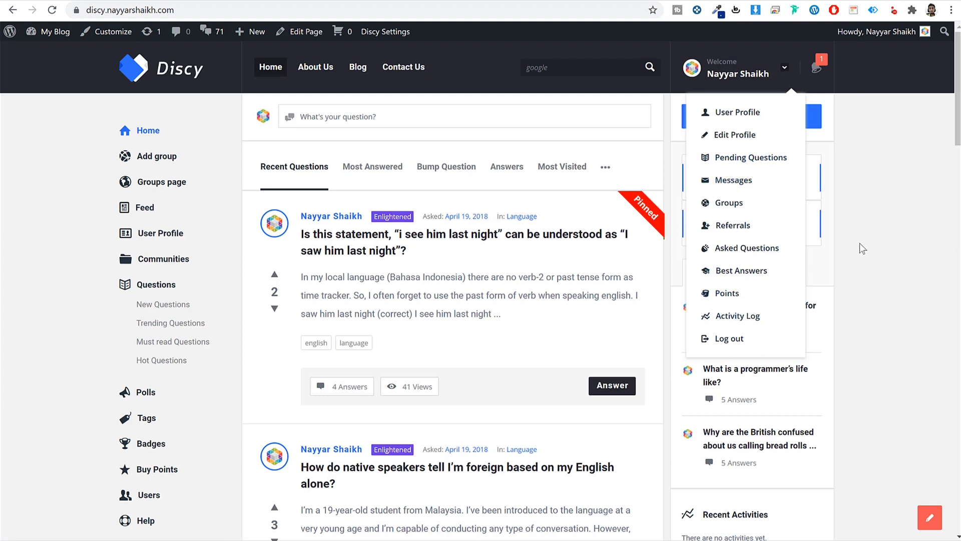
- Close the account menu and read the administrator-added points notification under the bell
click(873, 242)
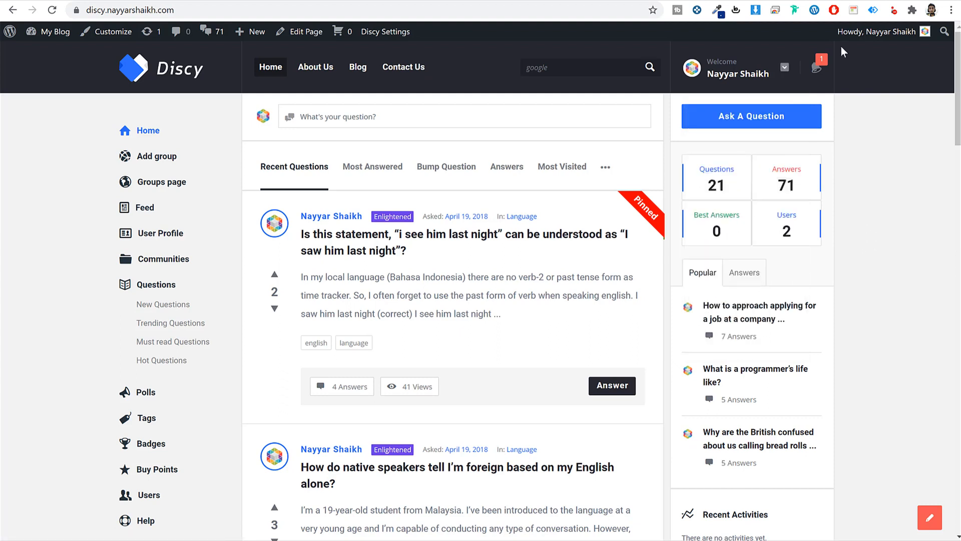
click(815, 70)
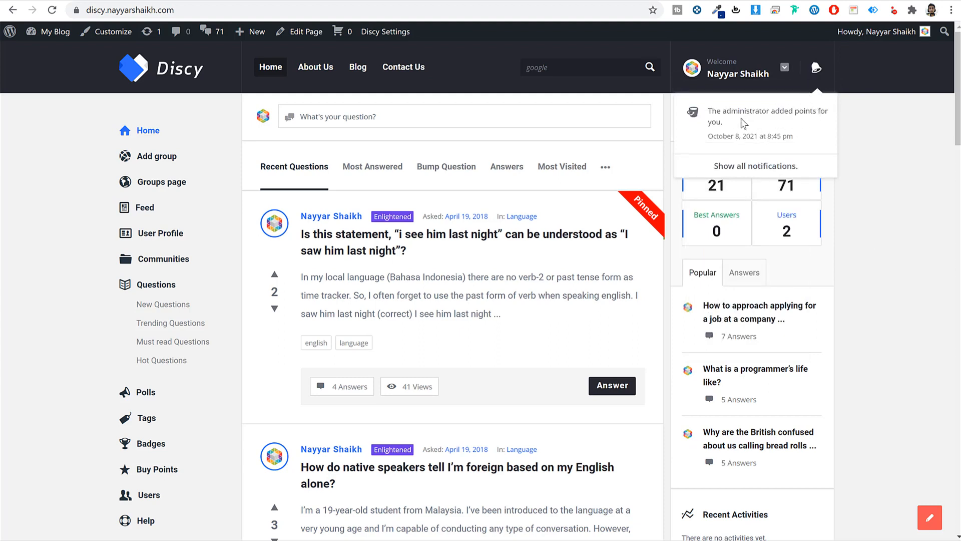
click(820, 71)
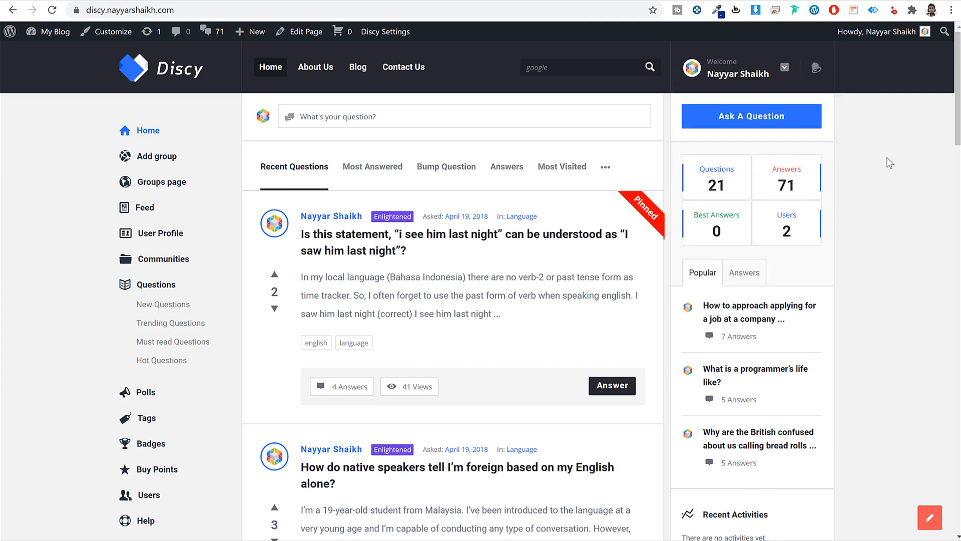
- Scroll through the Recent Questions feed, site stats and Popular questions
scroll(629, 279, down, 3)
scroll(628, 279, up, 3)
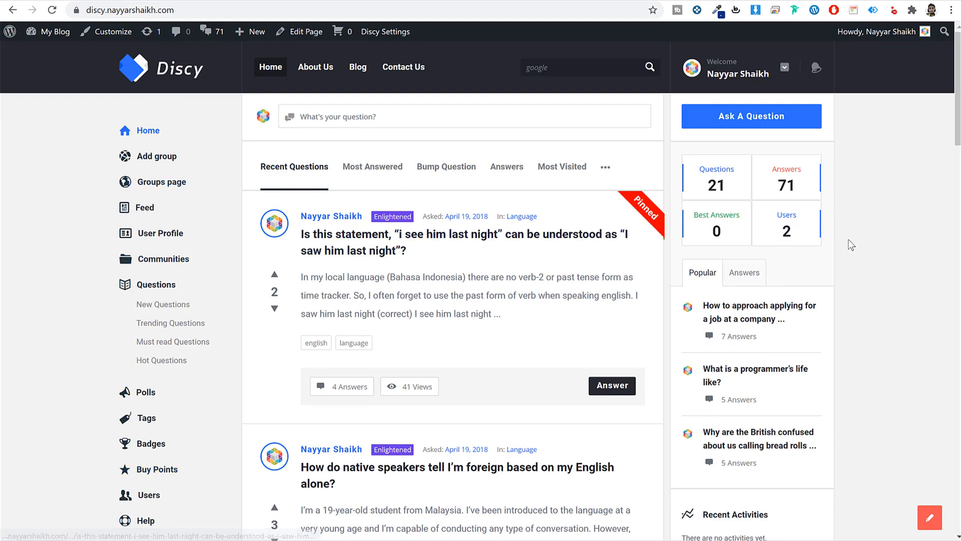
scroll(879, 333, down, 10)
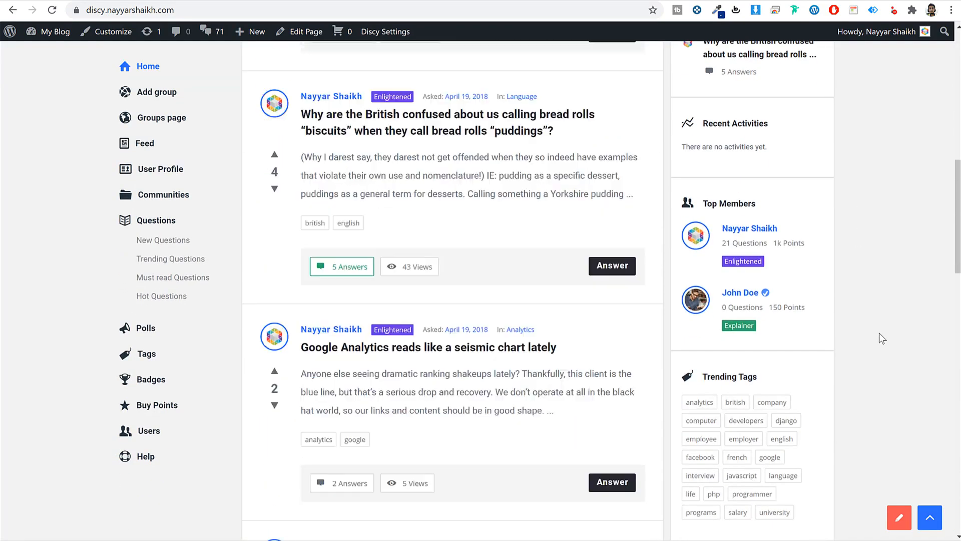
scroll(879, 333, up, 5)
scroll(879, 332, up, 3)
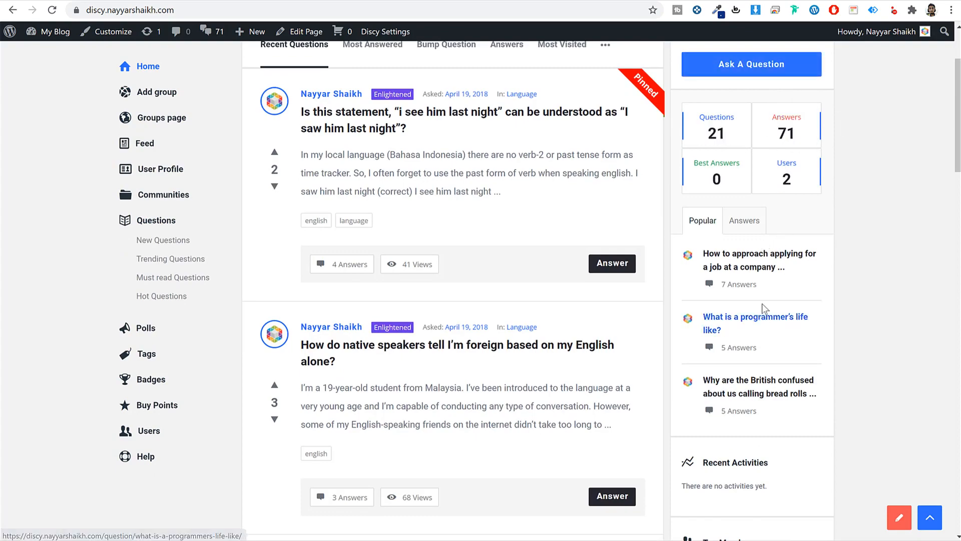
scroll(762, 305, down, 6)
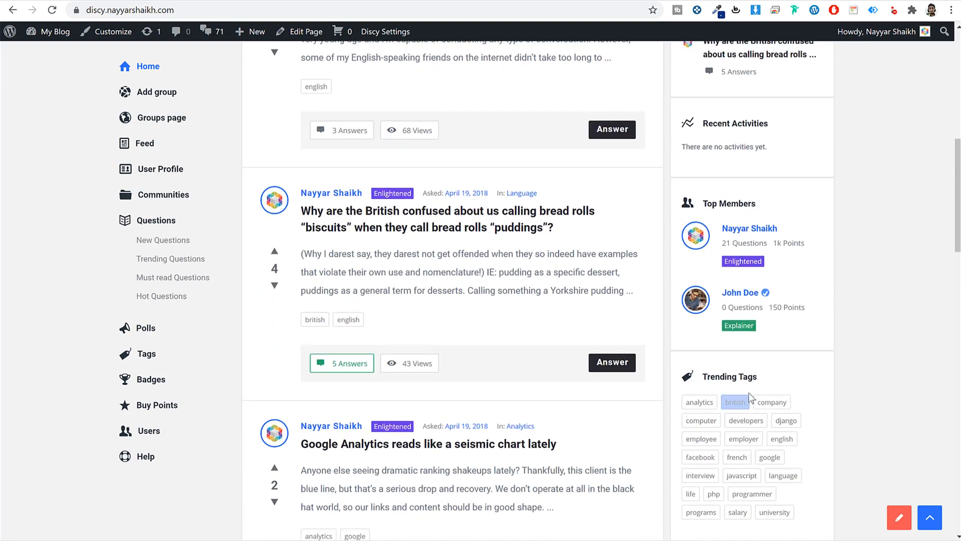
scroll(789, 408, up, 7)
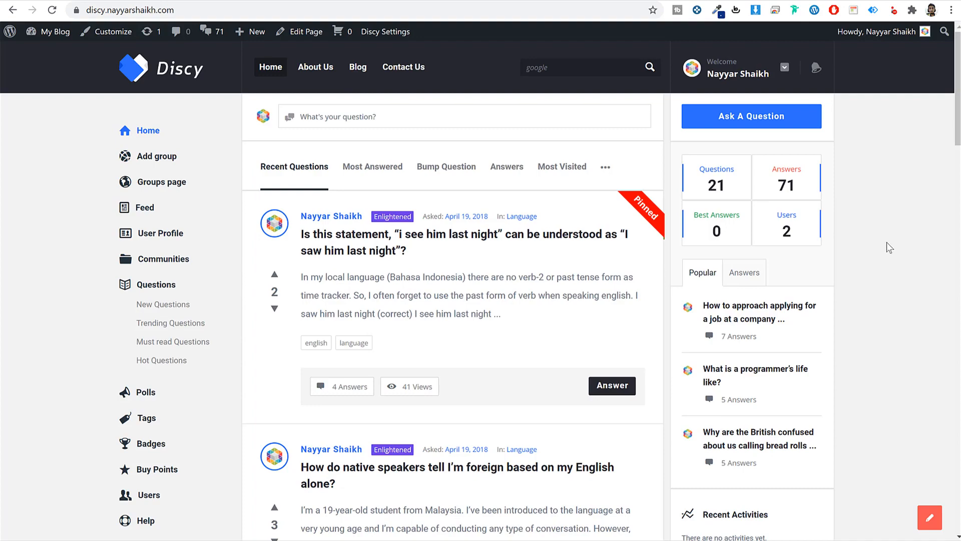
scroll(851, 230, down, 5)
scroll(798, 286, up, 5)
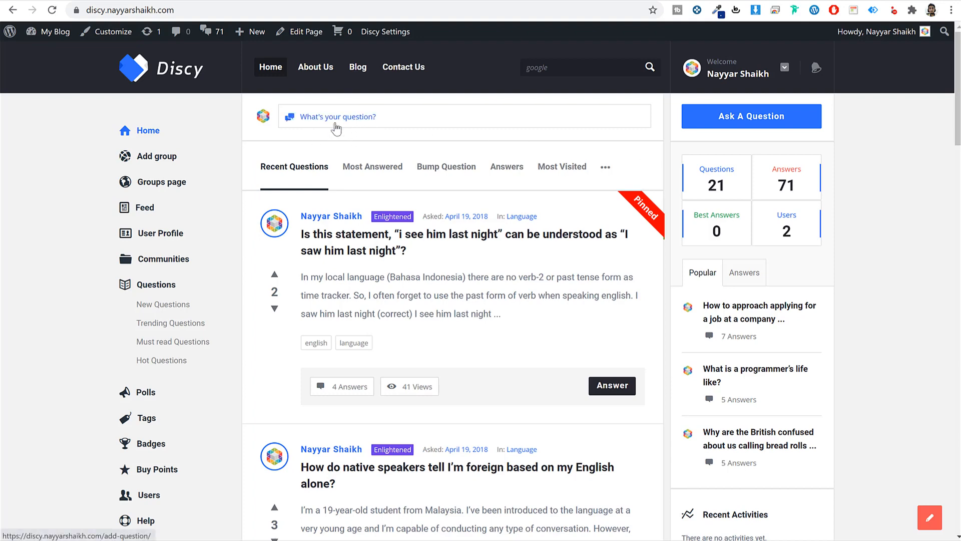
click(338, 127)
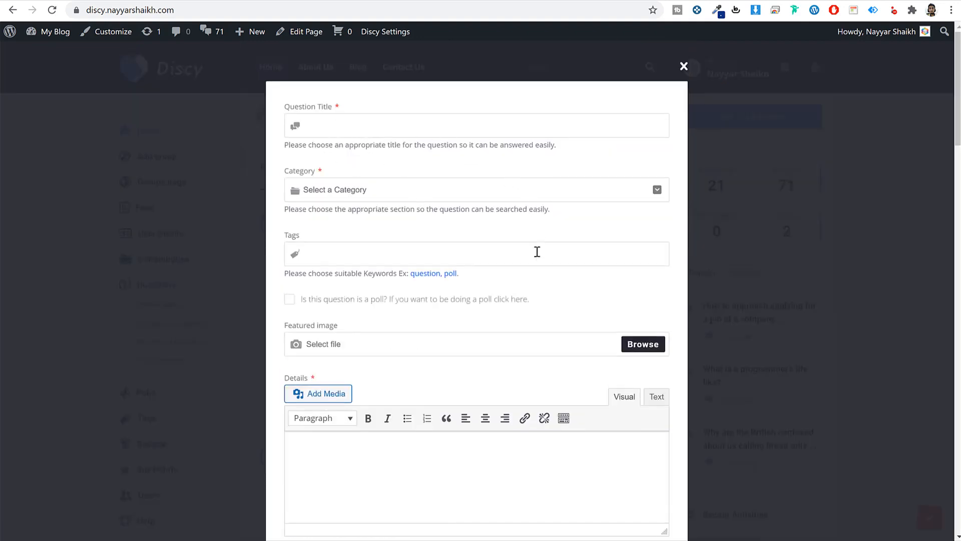
scroll(537, 252, down, 4)
scroll(535, 266, up, 4)
click(684, 67)
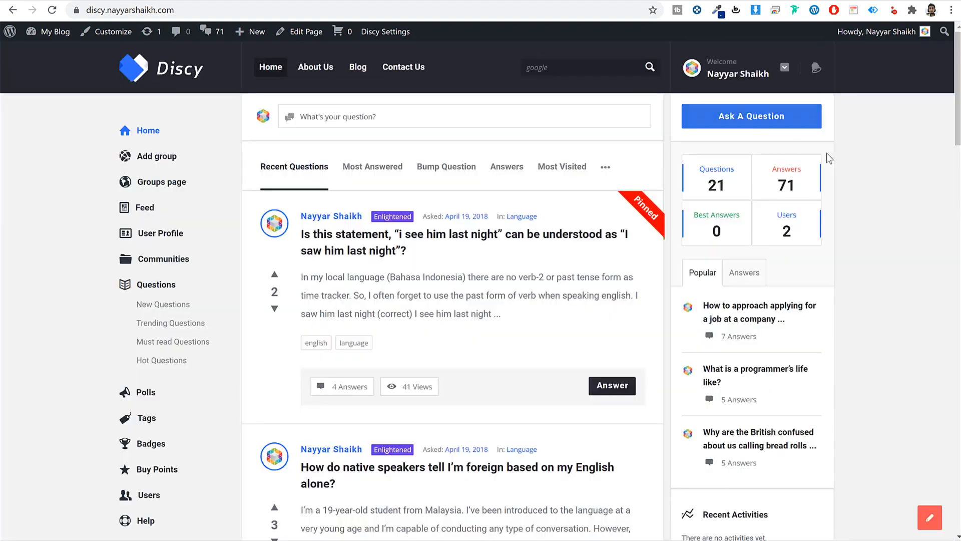
click(757, 119)
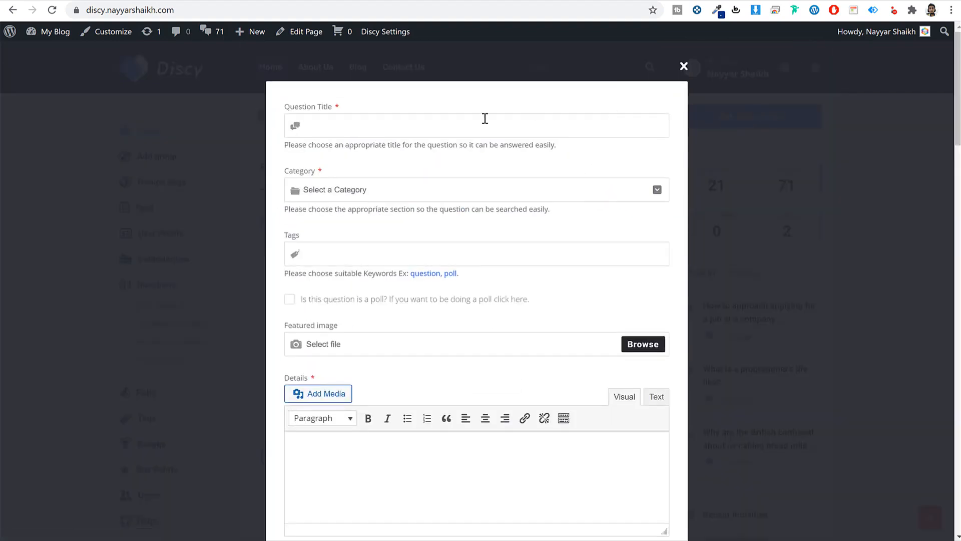
drag(281, 108, 338, 106)
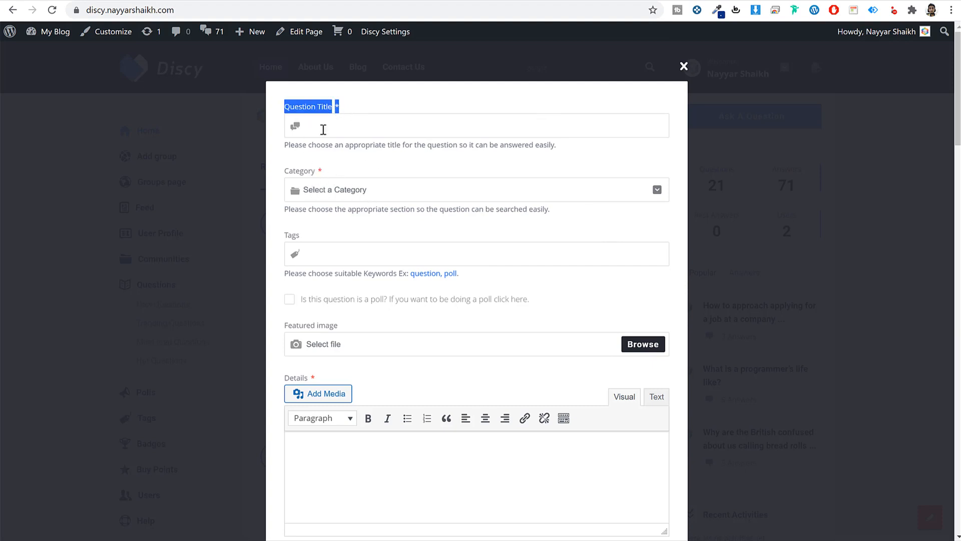
drag(285, 170, 315, 171)
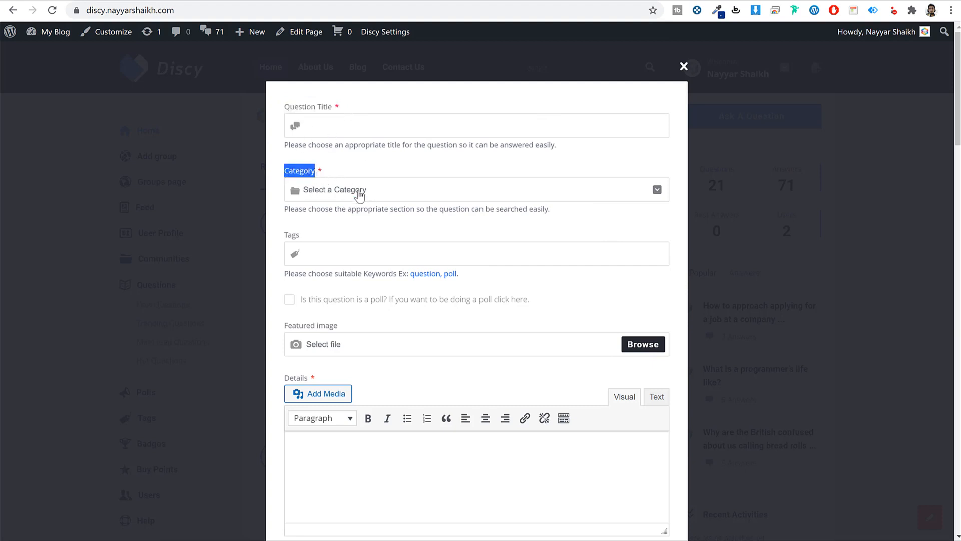
click(359, 191)
click(375, 190)
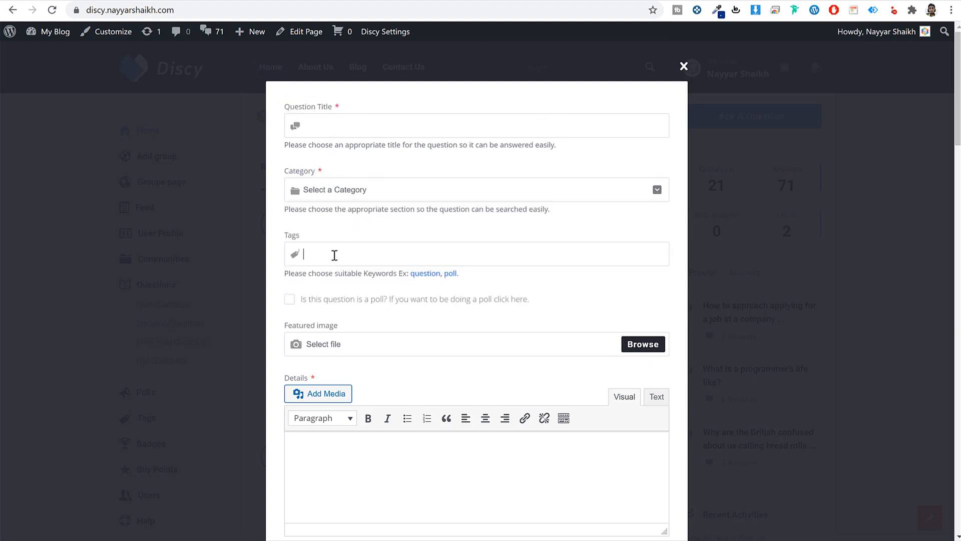
scroll(401, 278, down, 1)
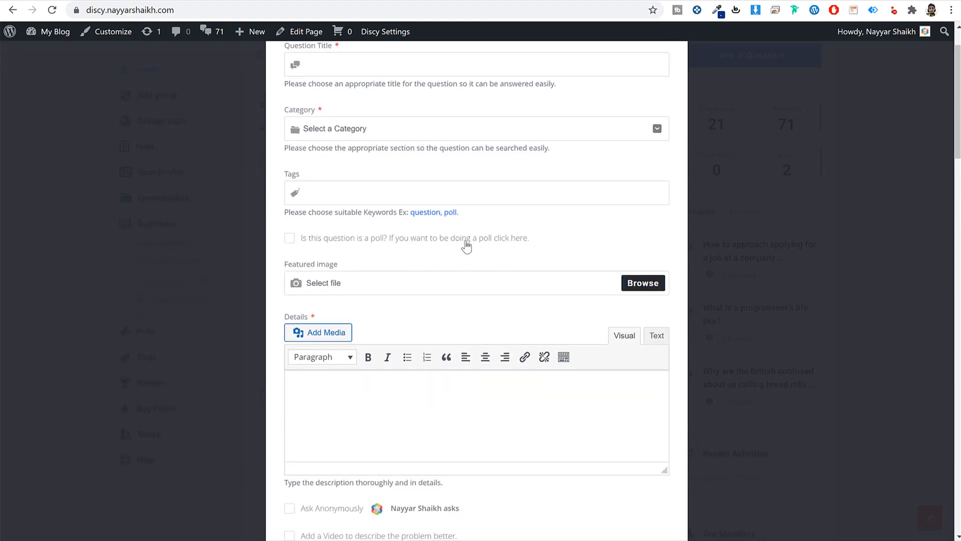
click(290, 243)
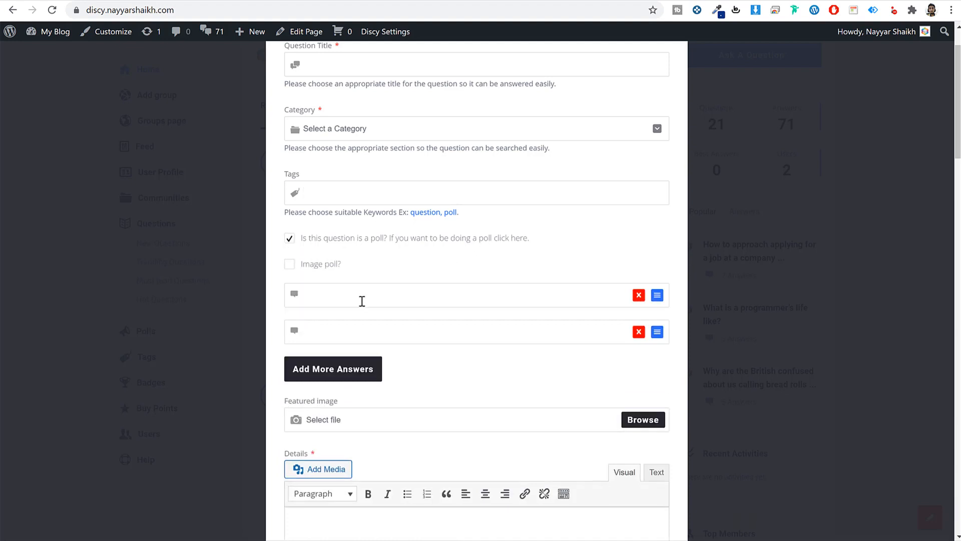
click(368, 326)
scroll(495, 323, up, 1)
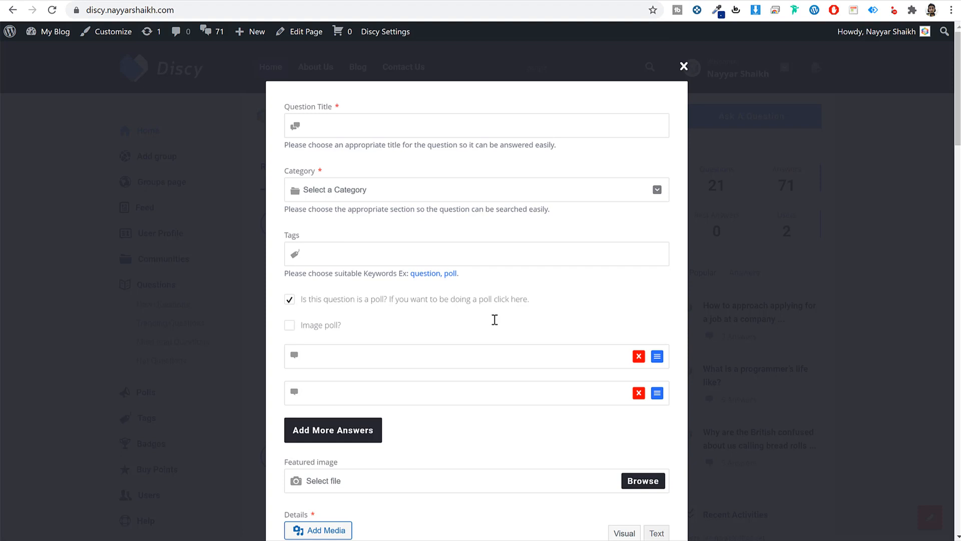
click(289, 300)
scroll(408, 328, down, 4)
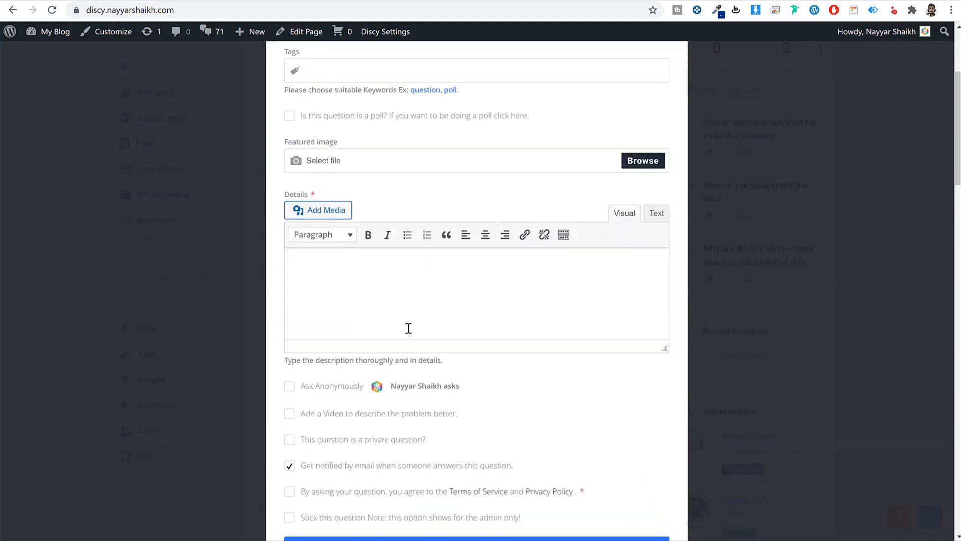
scroll(460, 279, down, 4)
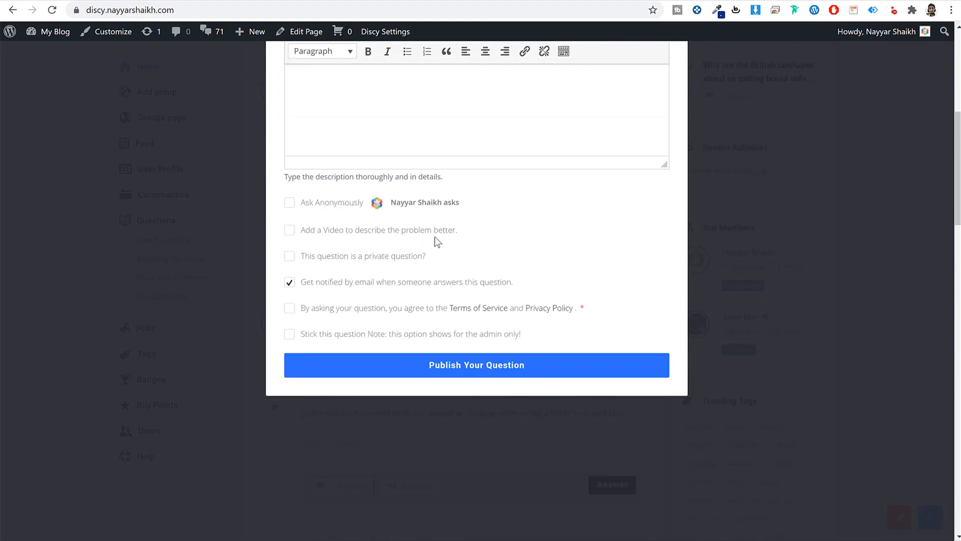
scroll(501, 316, up, 7)
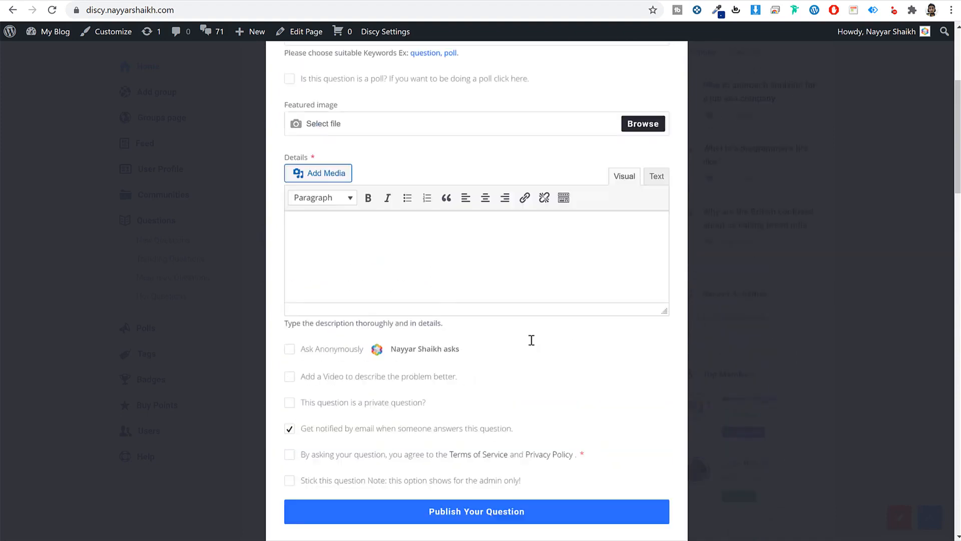
click(684, 66)
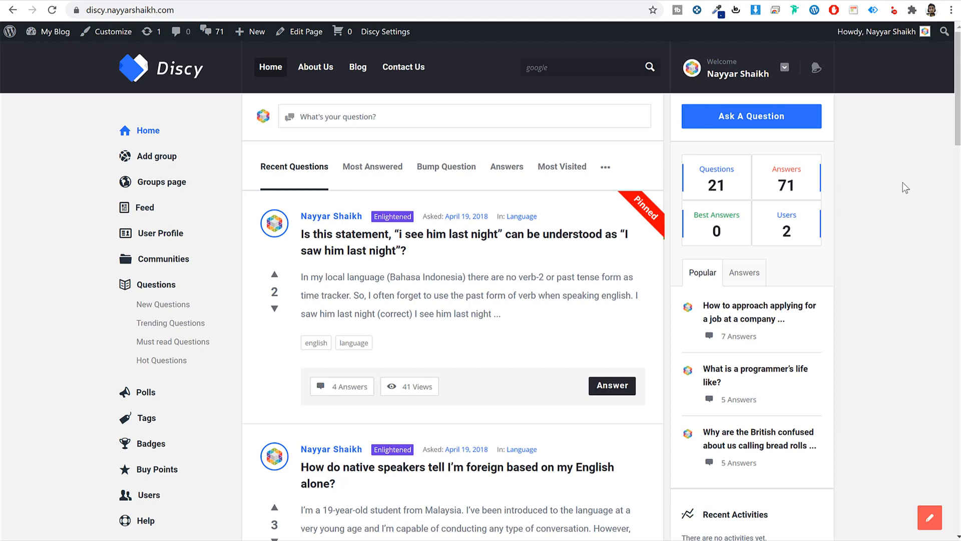
- Upvote the pinned first question and read the 'Sorry, you cannot vote your question.' notice
scroll(854, 277, down, 4)
scroll(852, 291, up, 3)
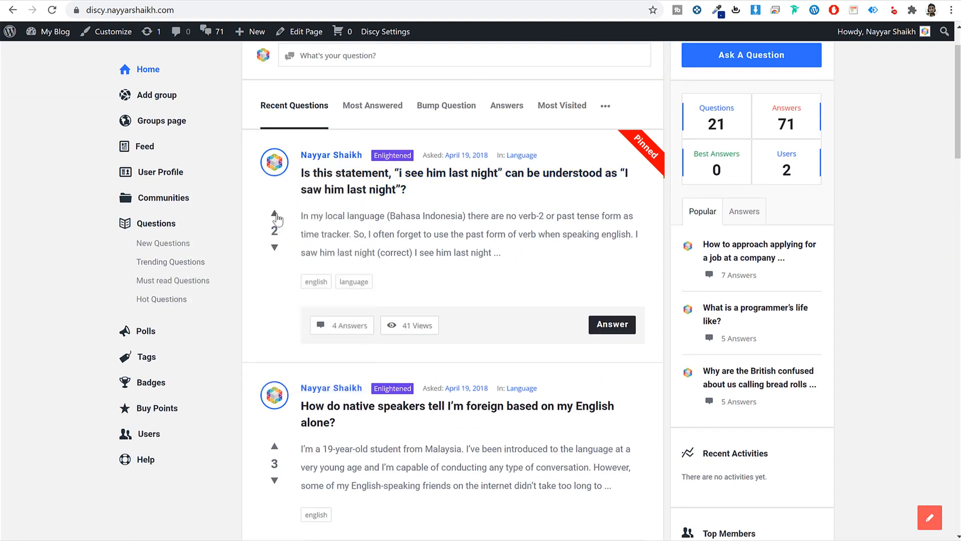
click(274, 213)
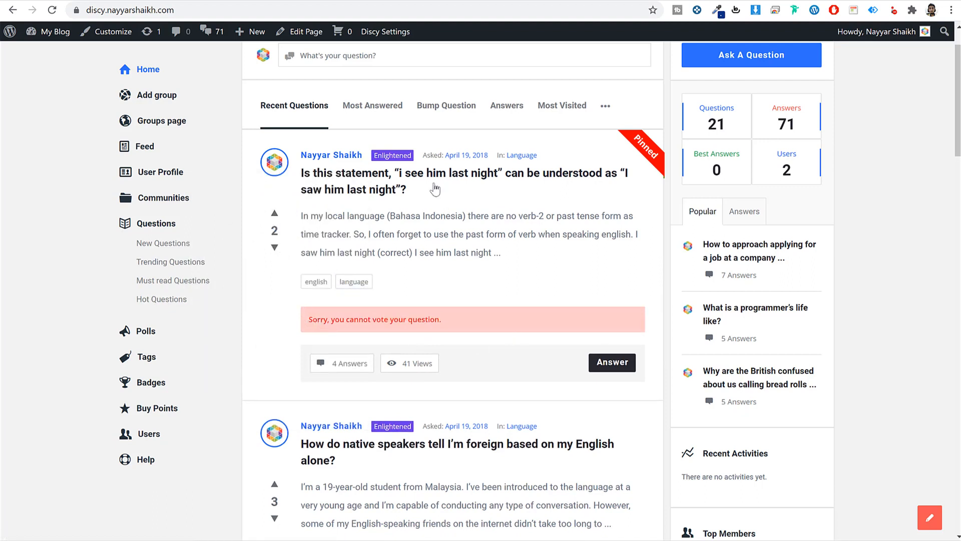
drag(315, 322, 467, 323)
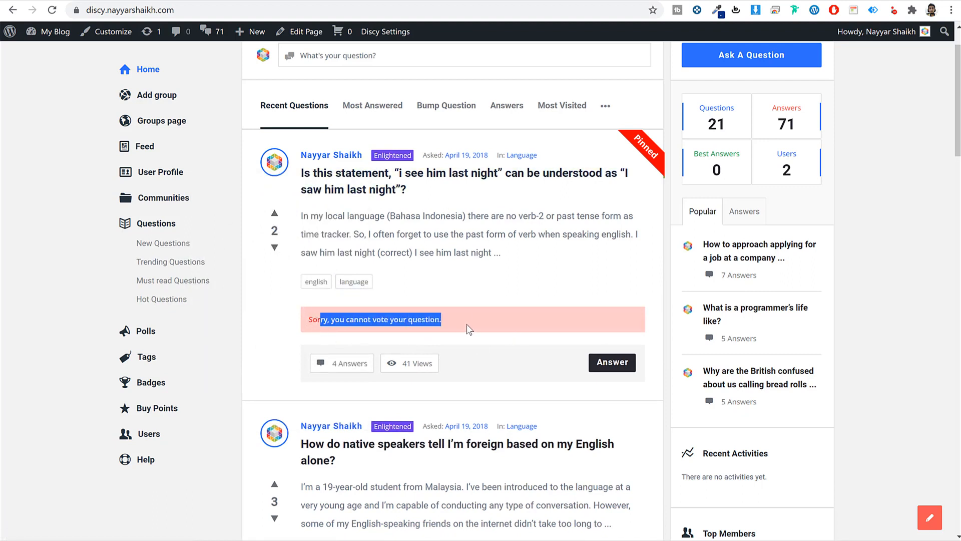
click(467, 323)
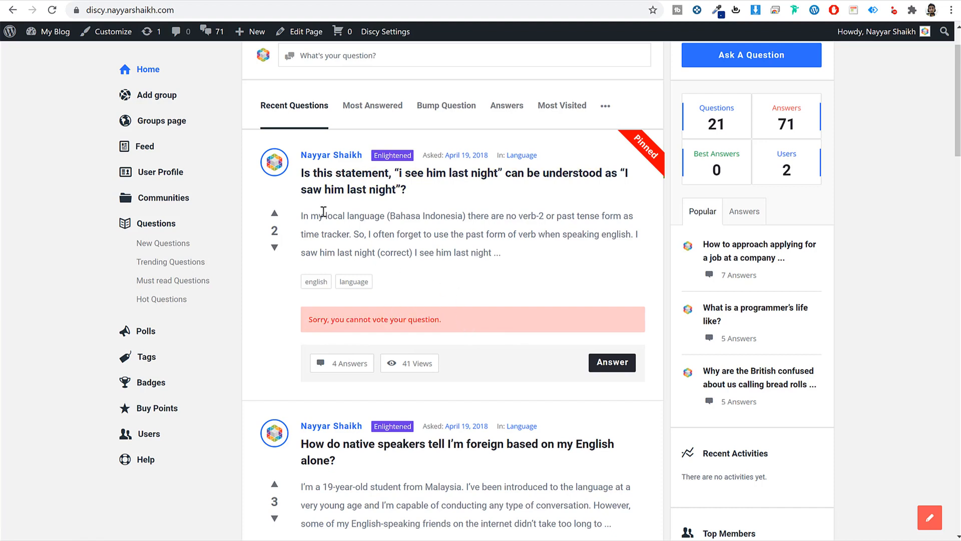
mouse_move(275, 163)
scroll(865, 350, up, 1)
scroll(865, 350, down, 5)
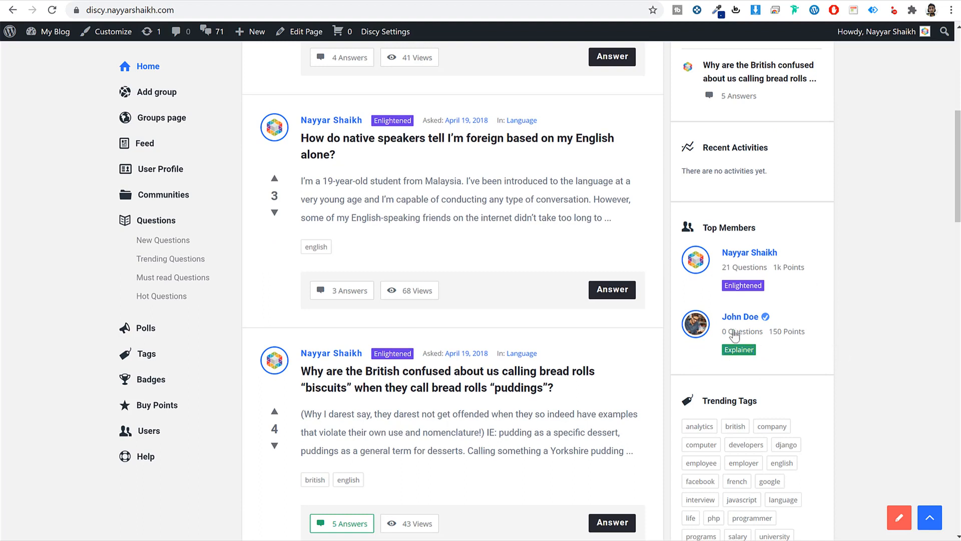
- On the Badges page, review badge thresholds: Explainer 150, Professional 200, Enlightened 250 points
click(150, 379)
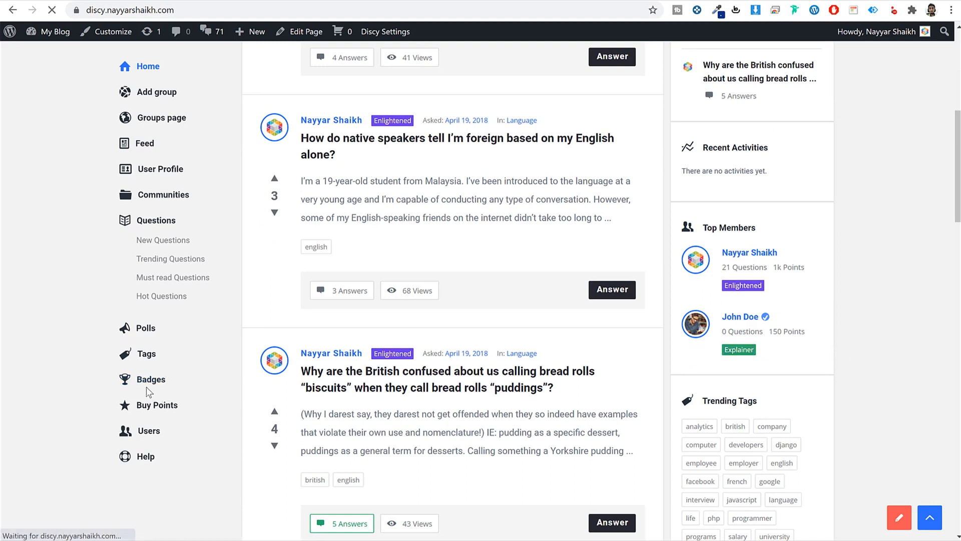
scroll(404, 219, down, 15)
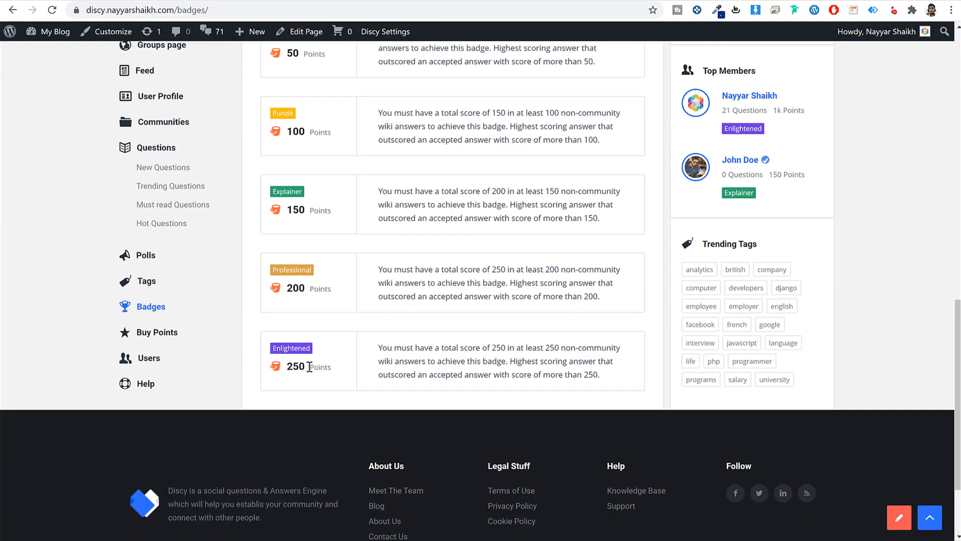
mouse_move(307, 366)
mouse_down()
mouse_move(287, 364)
mouse_move(310, 349)
mouse_up()
click(278, 352)
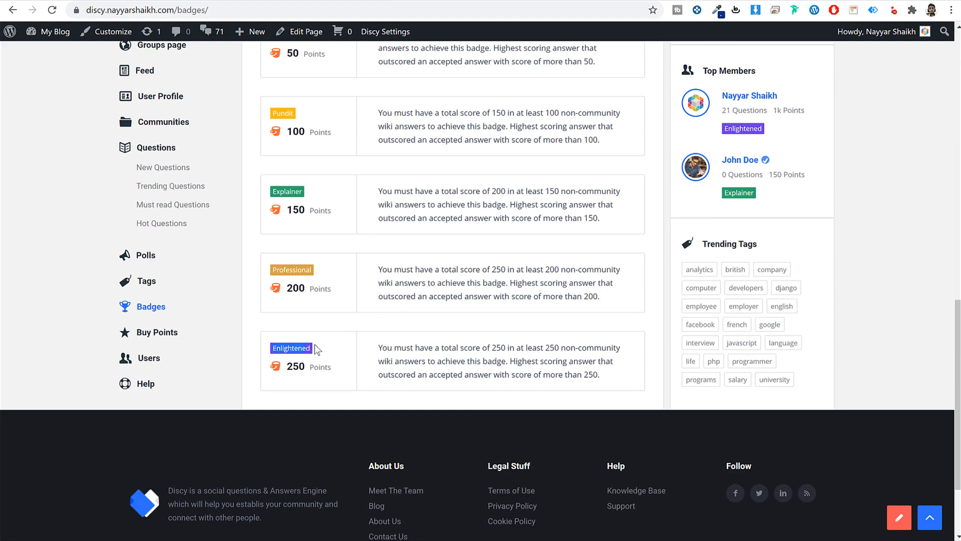
scroll(316, 349, up, 1)
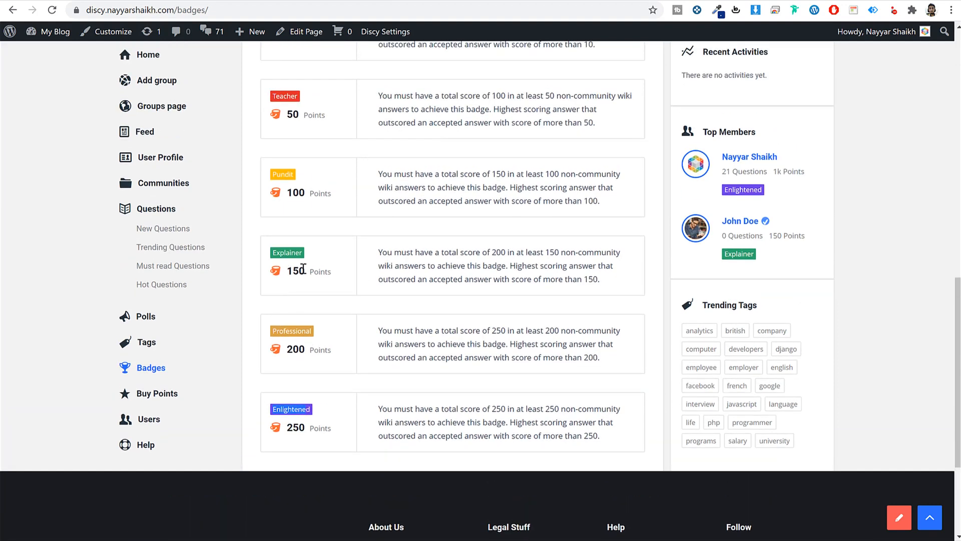
drag(303, 269, 290, 270)
drag(310, 349, 278, 353)
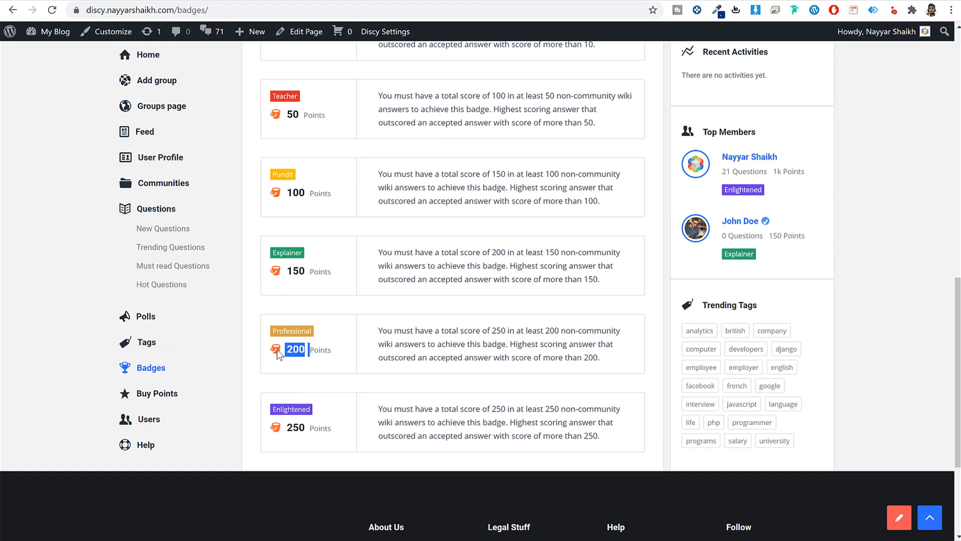
double_click(285, 252)
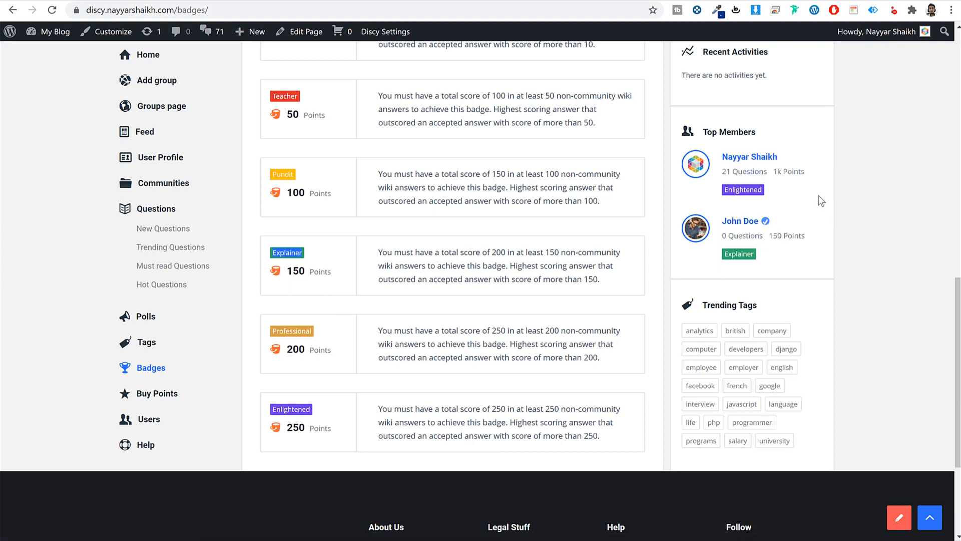
drag(722, 171, 805, 171)
click(476, 335)
- Review the Points System: 20 points for signing up and for paid-membership referrals
scroll(478, 337, up, 10)
scroll(480, 344, up, 4)
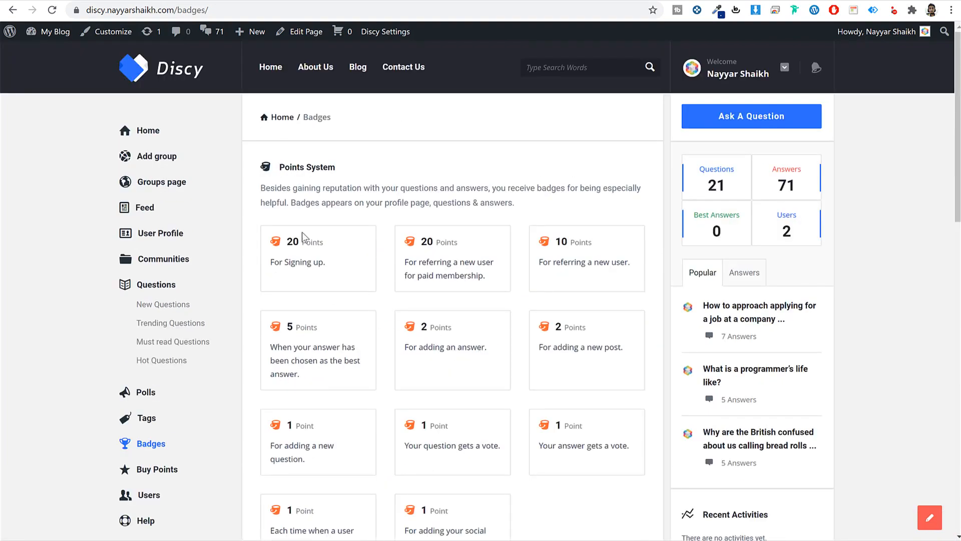
drag(289, 242, 294, 241)
drag(405, 262, 489, 280)
click(482, 276)
drag(432, 244, 425, 244)
drag(563, 262, 604, 263)
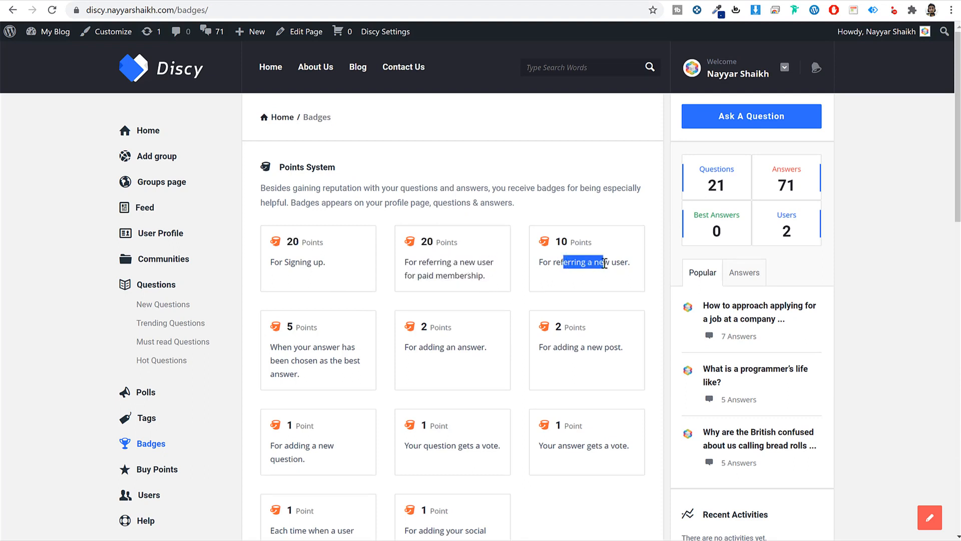
- Scroll the Badges page and go to the Buy Points page
scroll(607, 326, down, 6)
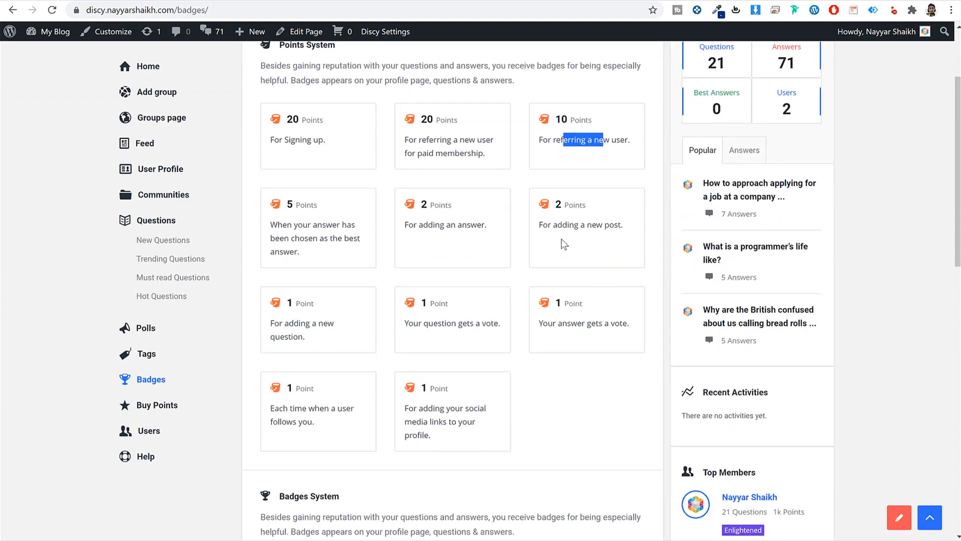
scroll(517, 335, down, 4)
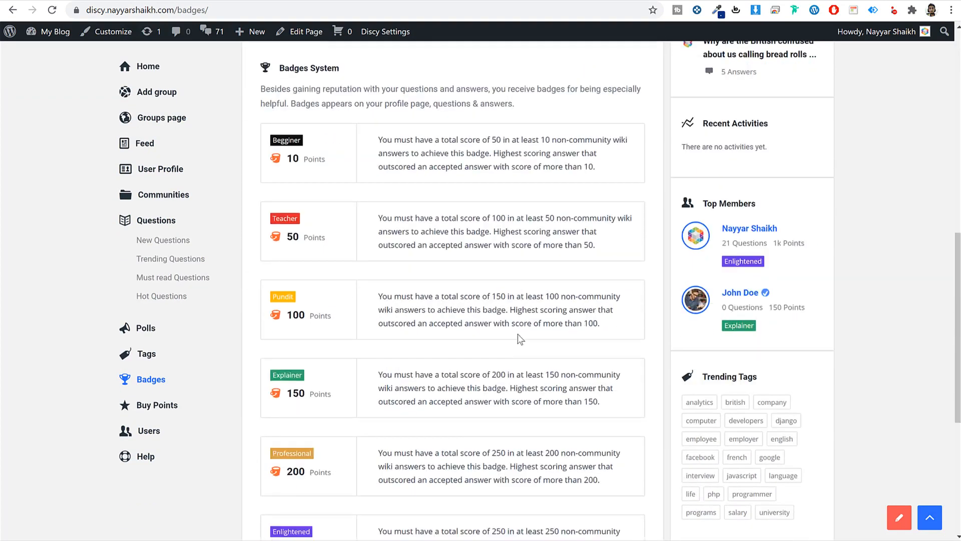
scroll(519, 336, up, 6)
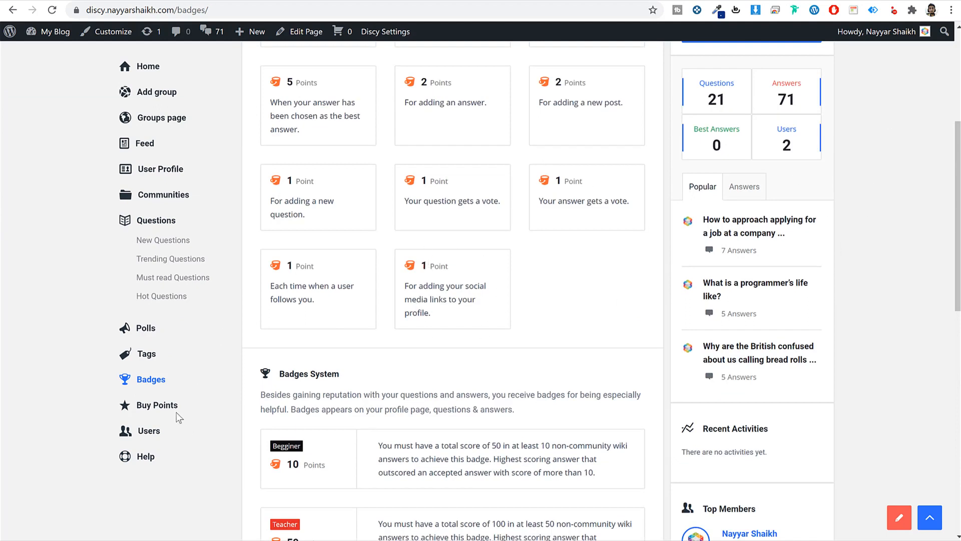
click(145, 415)
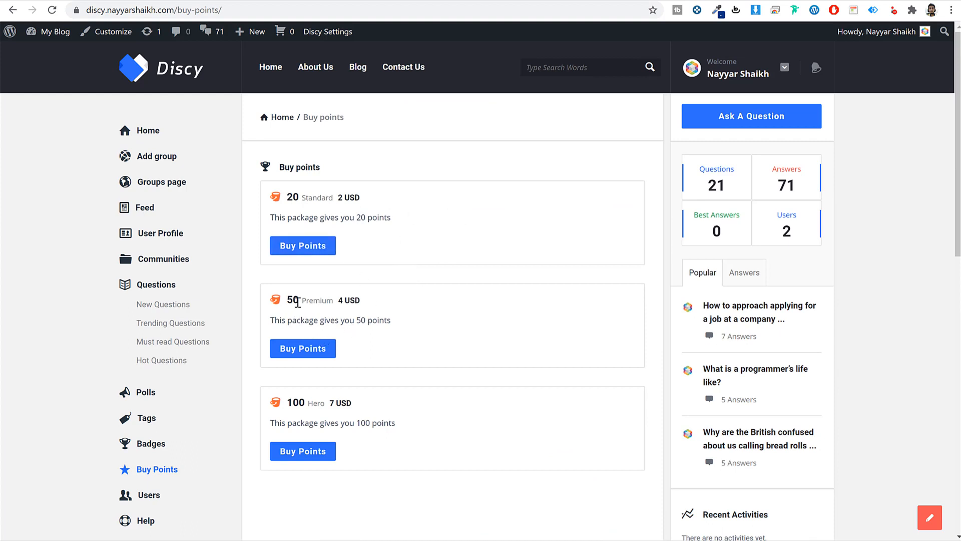
- Start checkout for the 50-point Premium package with card payment, then open the FAQs page
drag(300, 301, 365, 298)
click(303, 348)
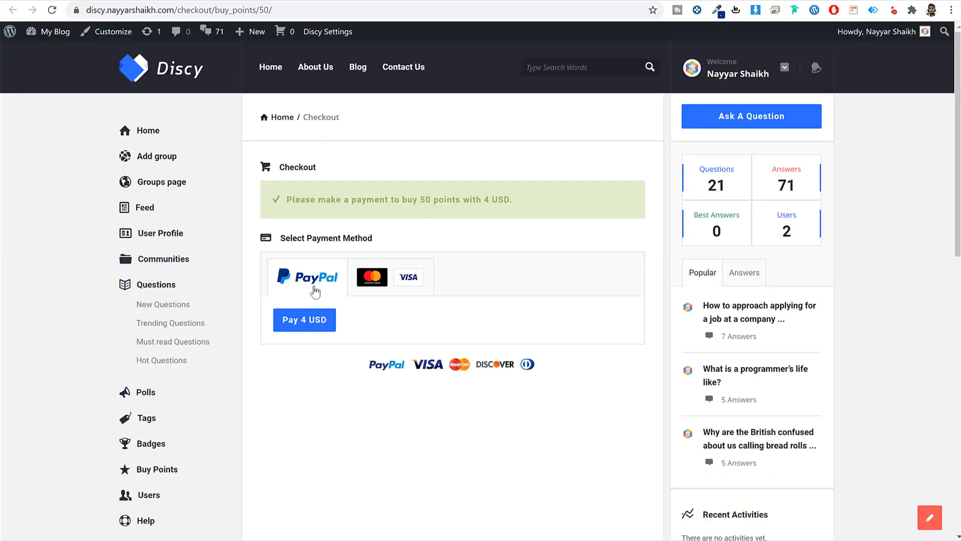
click(378, 286)
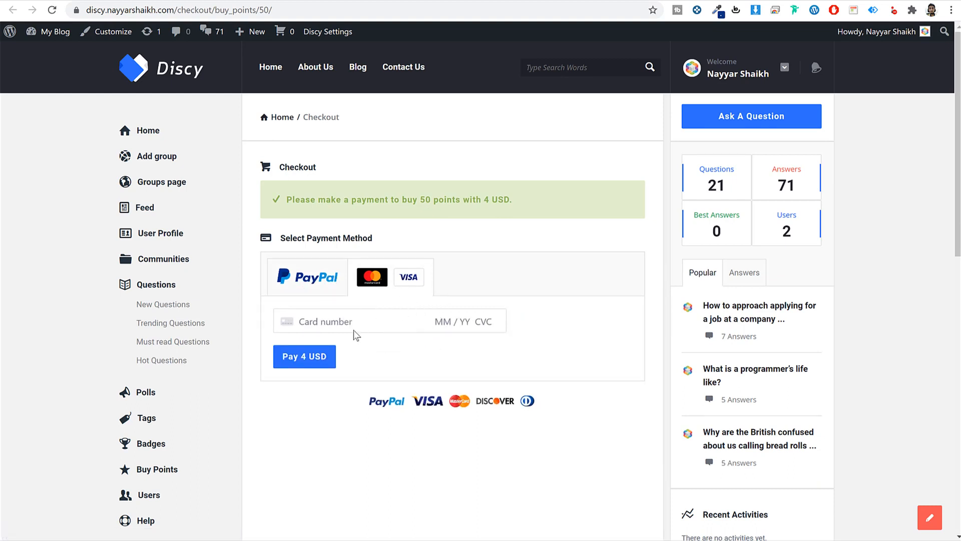
scroll(147, 501, down, 1)
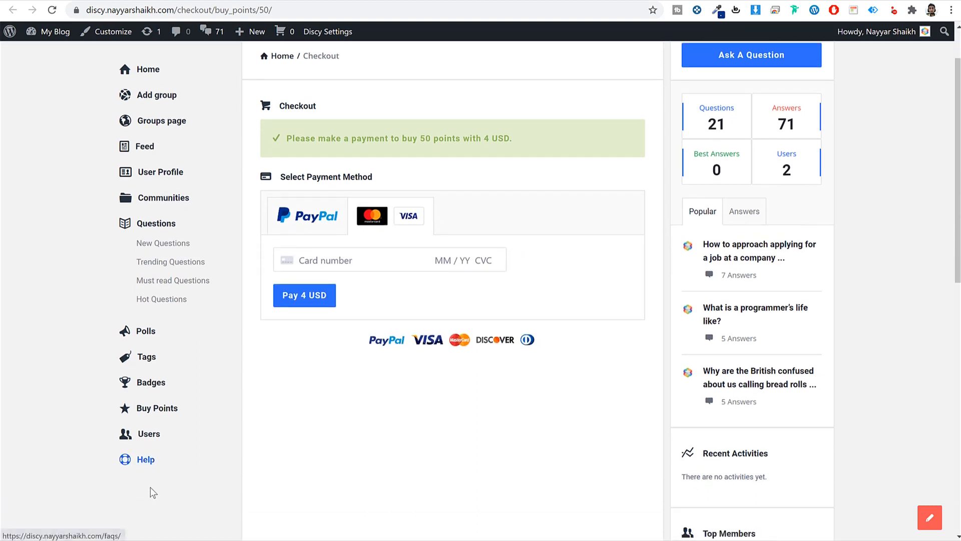
click(150, 466)
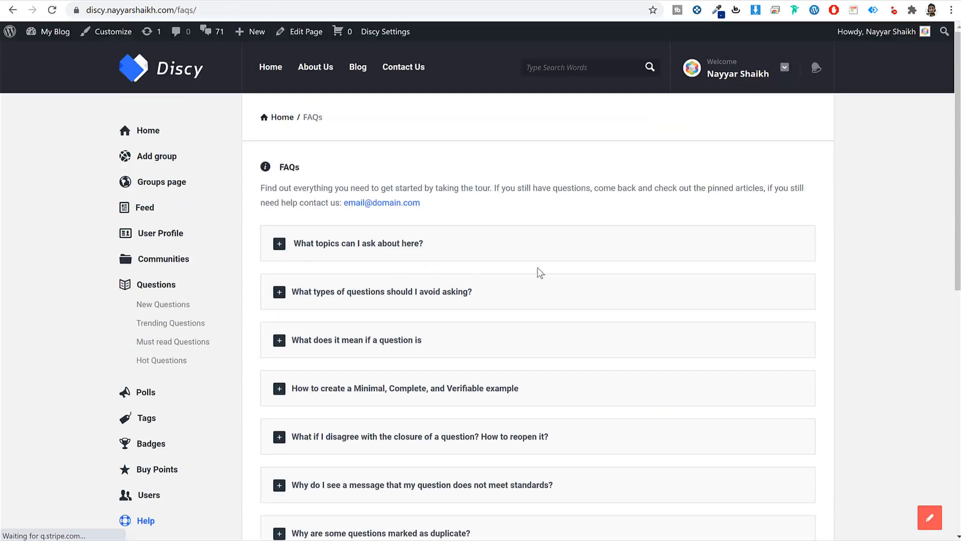
- Expand and collapse the first two FAQ answers, then go to the Communities page
click(481, 251)
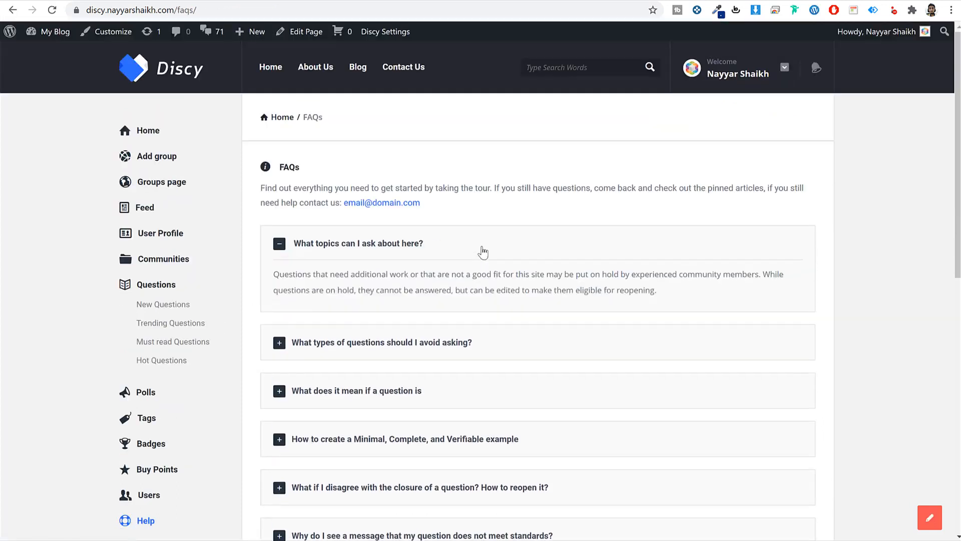
click(481, 252)
click(452, 296)
click(440, 297)
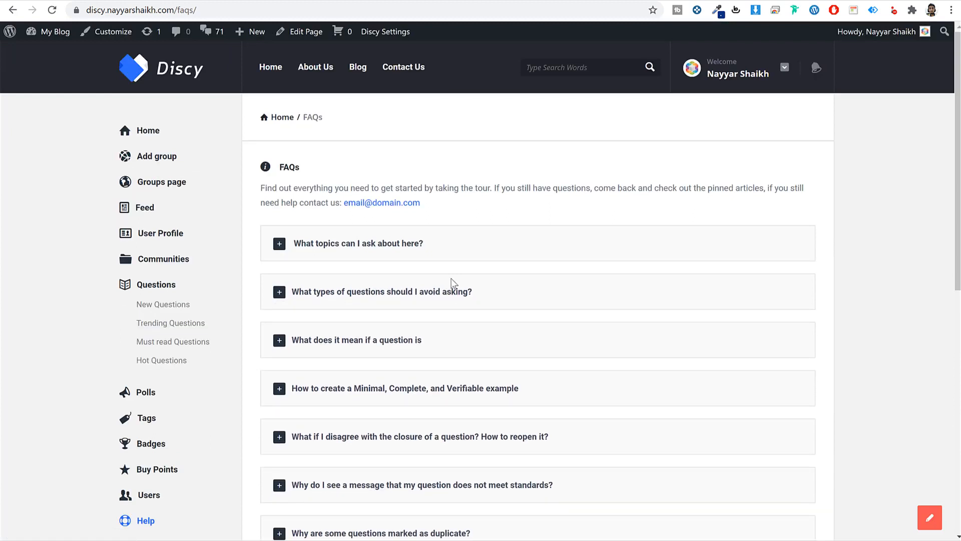
click(173, 266)
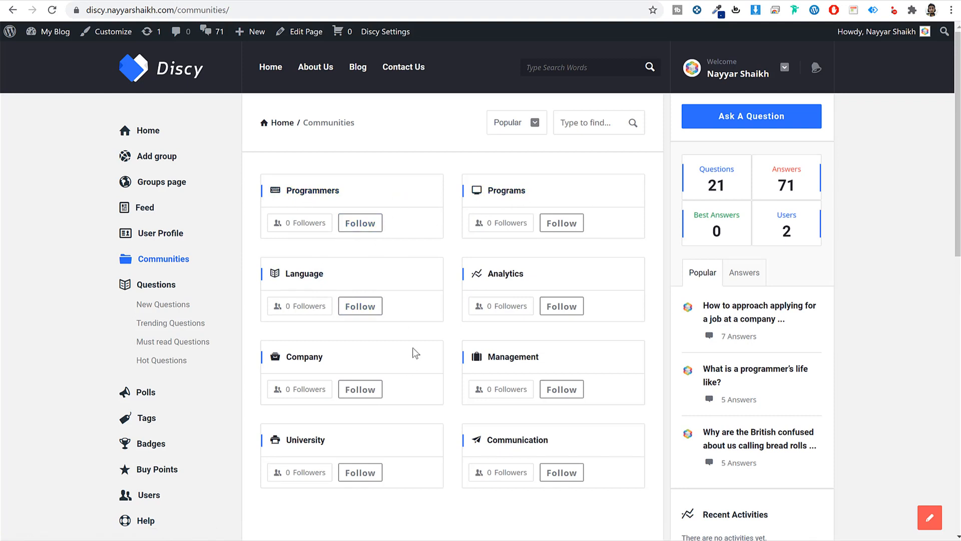
- Follow the Language community and browse the verified Explainer member's profile from Top Members
click(360, 306)
scroll(701, 331, down, 6)
click(754, 321)
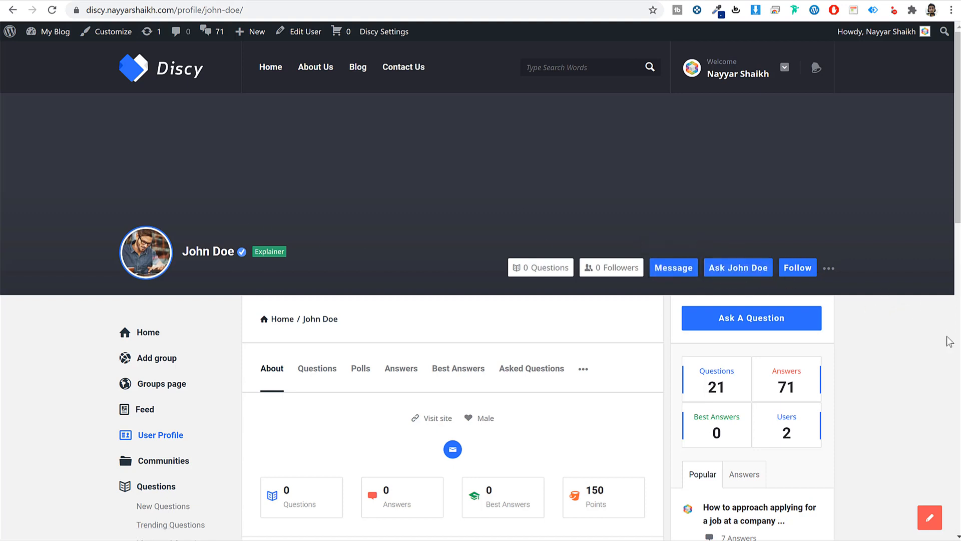
scroll(904, 361, down, 3)
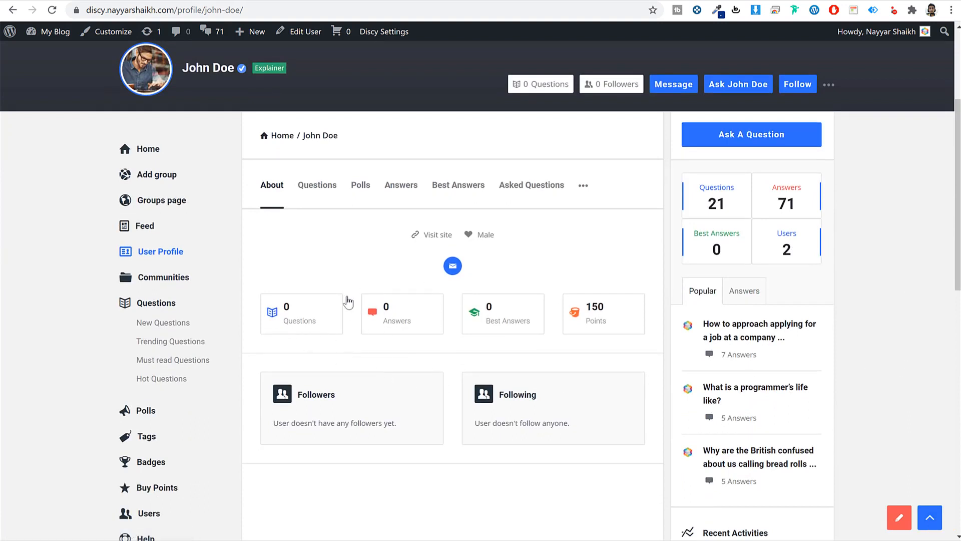
scroll(428, 377, up, 3)
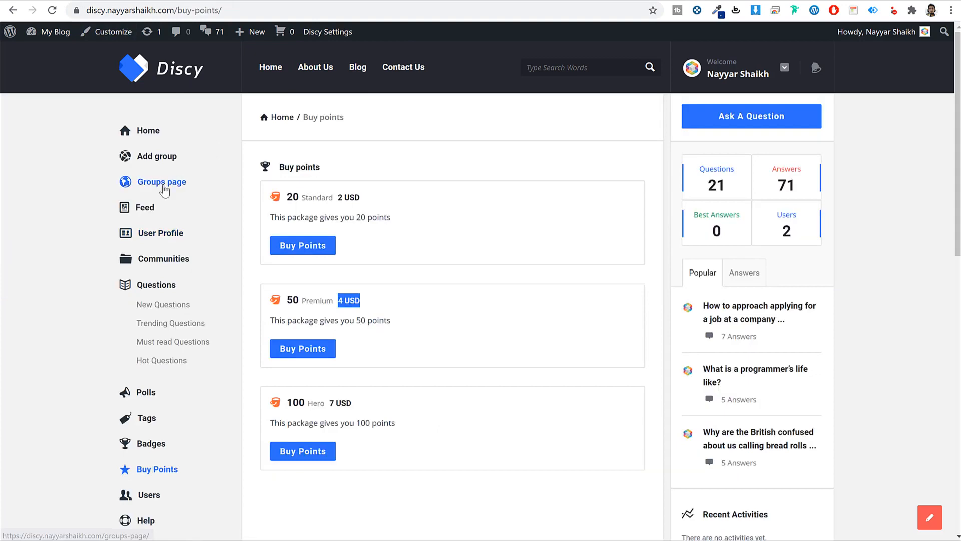
- View the empty Groups page and the Add group form, then the Polls listing
click(160, 186)
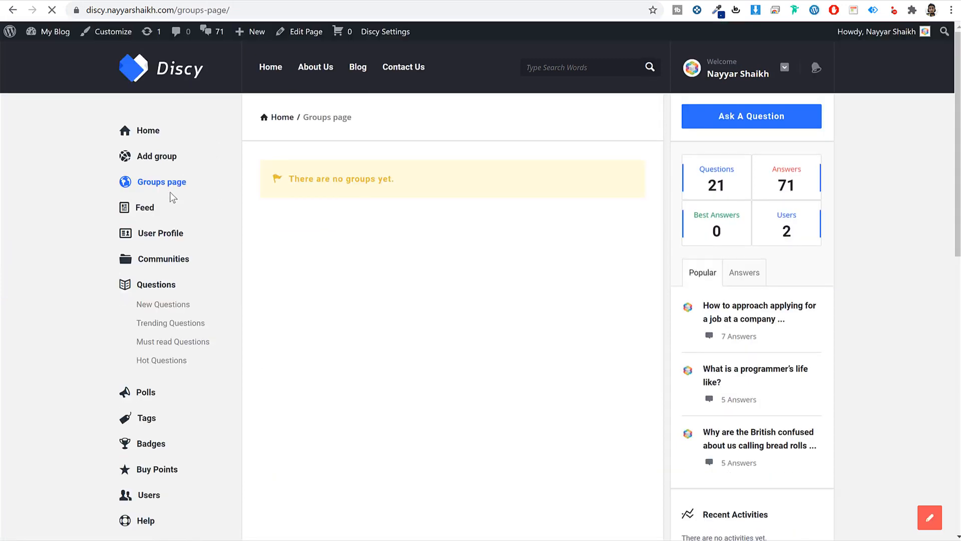
click(160, 162)
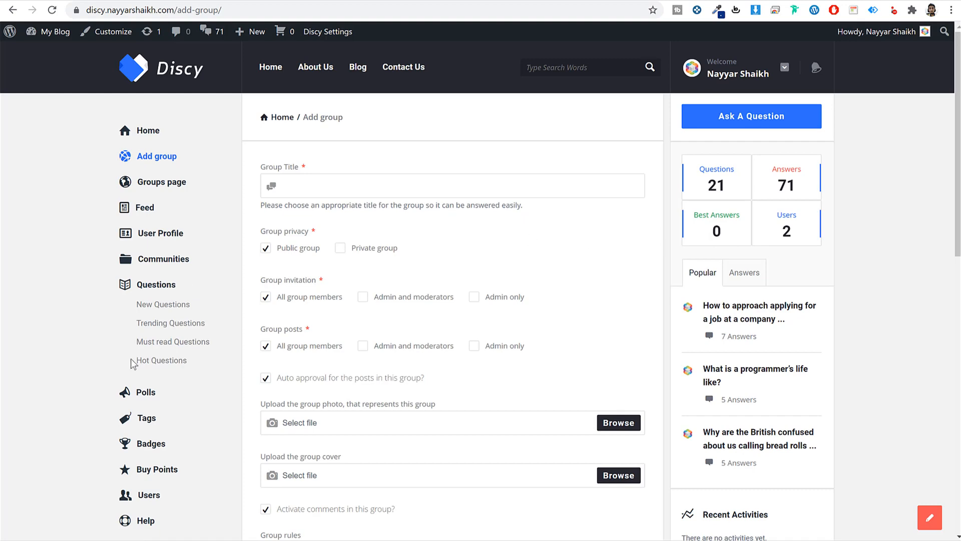
click(144, 391)
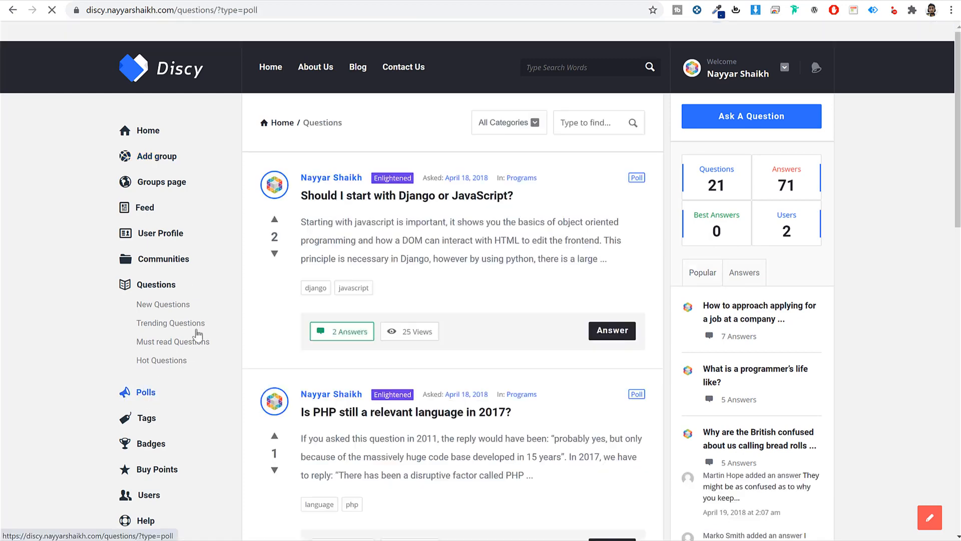
- Scroll the Polls list and open 'Is PHP still a relevant language in 2017?'
scroll(558, 386, down, 5)
scroll(569, 357, up, 4)
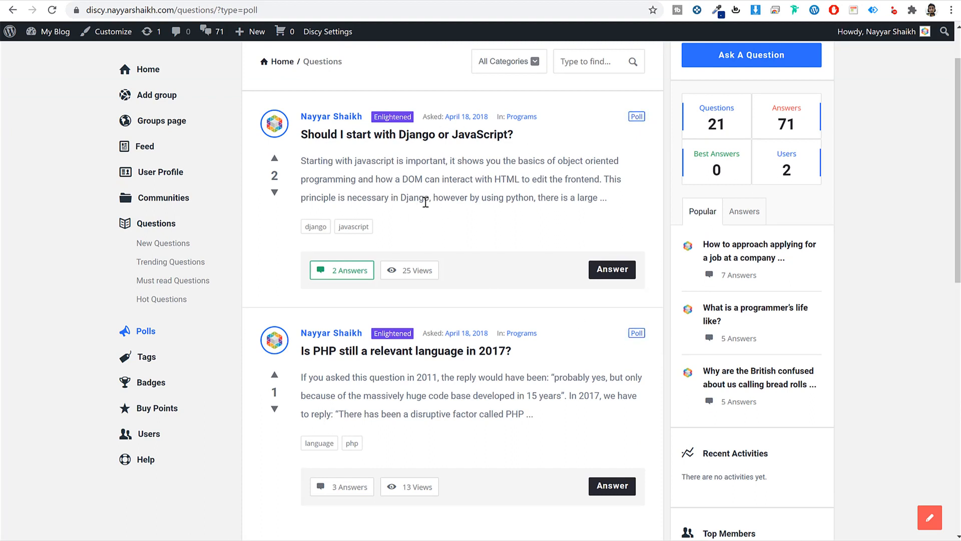
click(410, 353)
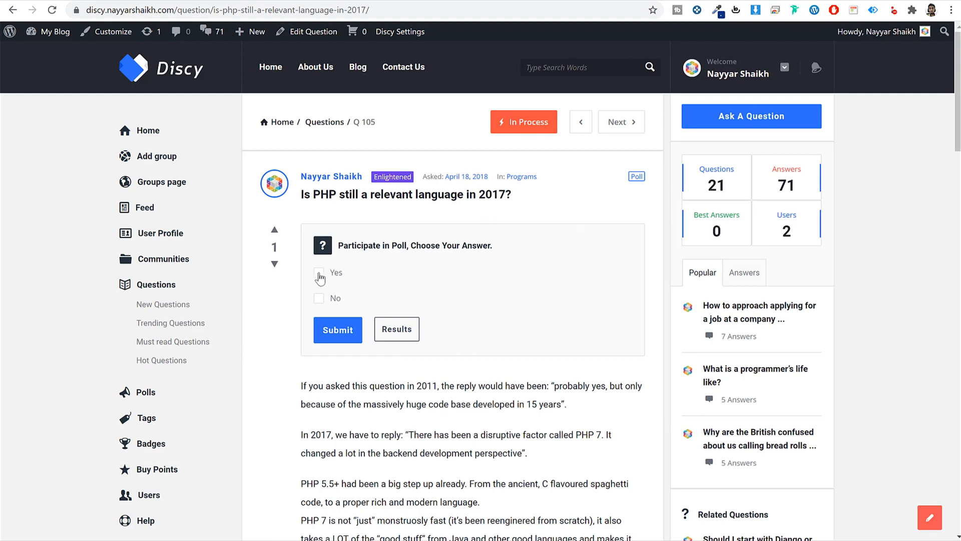
click(345, 330)
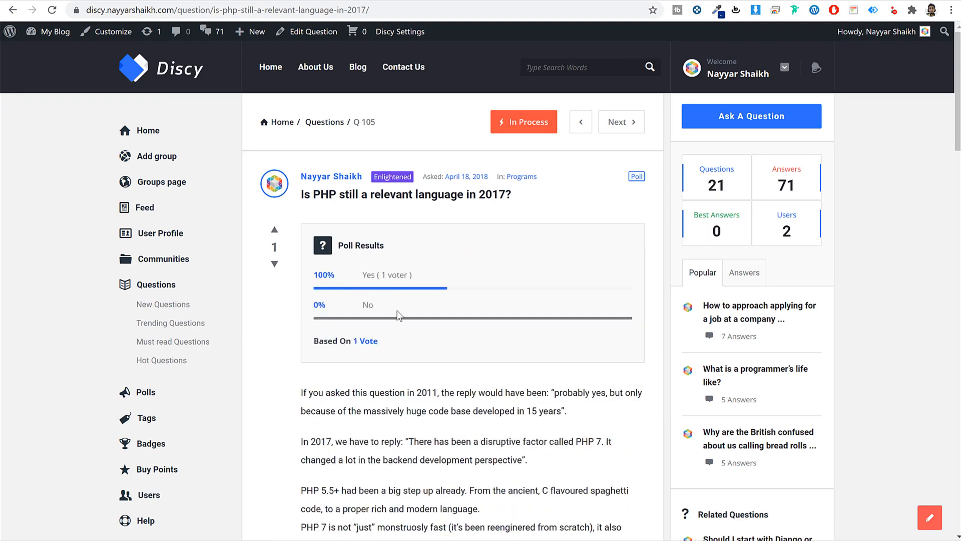
scroll(471, 289, down, 5)
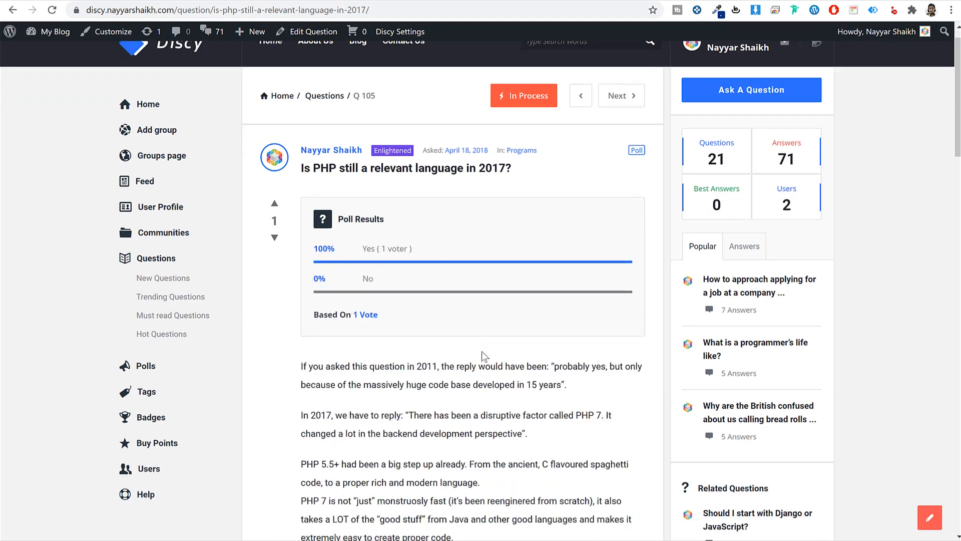
drag(309, 147, 453, 319)
click(454, 319)
scroll(412, 326, down, 9)
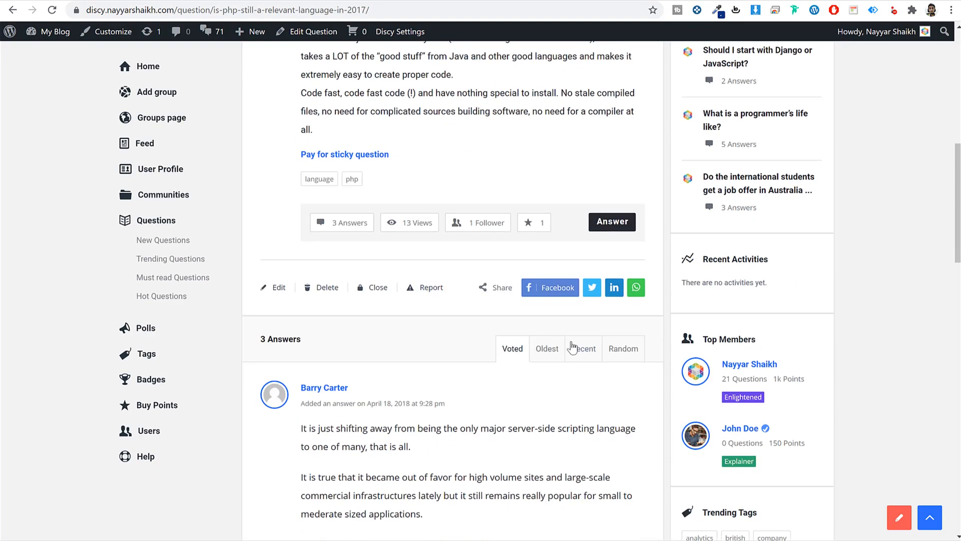
scroll(412, 326, down, 10)
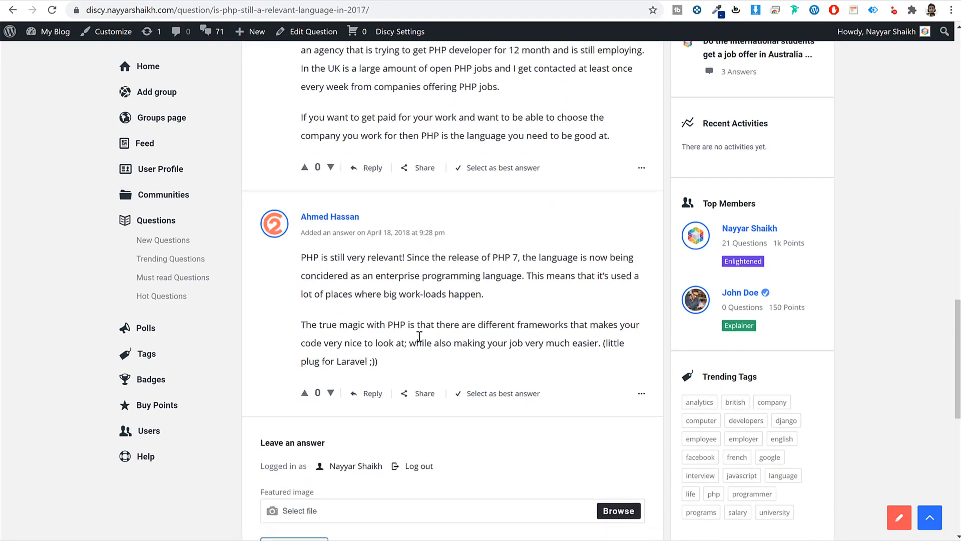
scroll(547, 380, up, 8)
scroll(547, 380, up, 15)
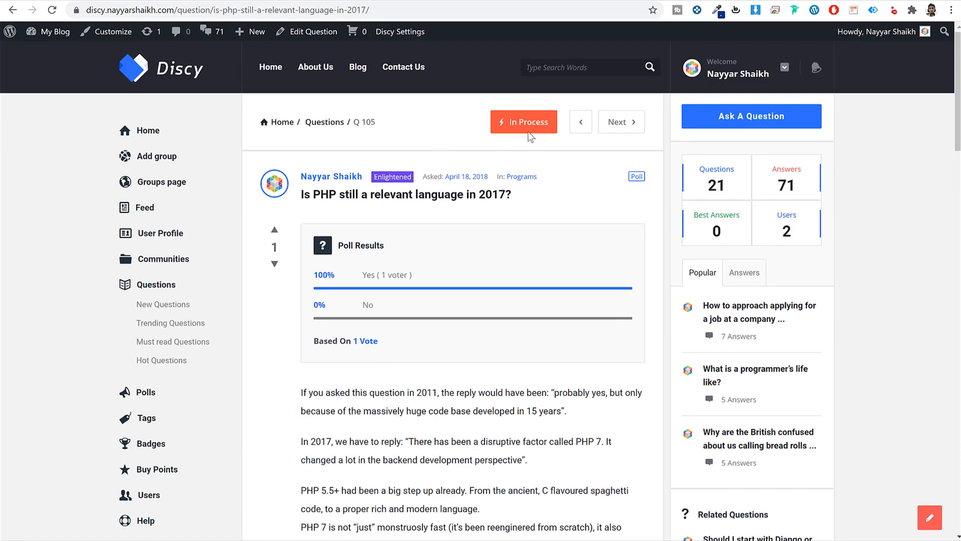
drag(514, 120, 548, 120)
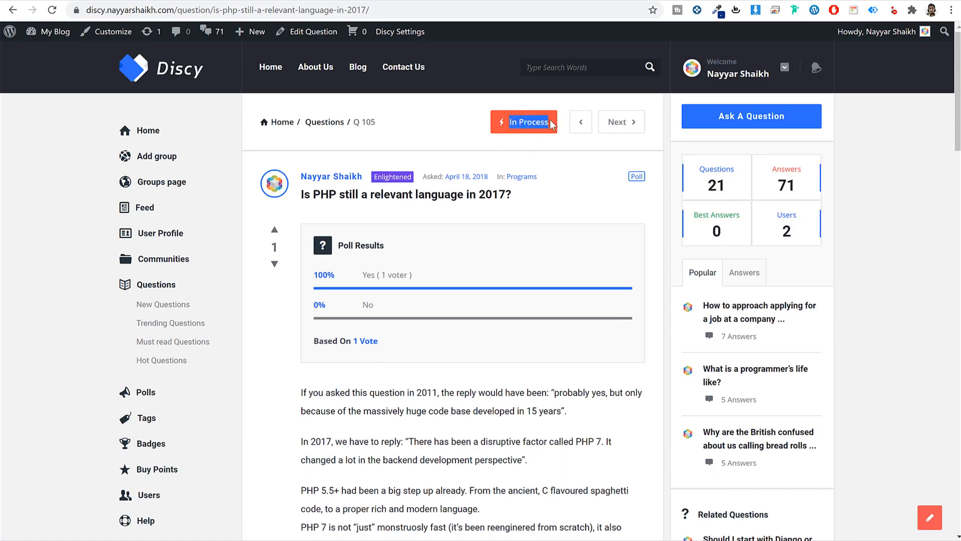
click(542, 122)
scroll(518, 384, down, 15)
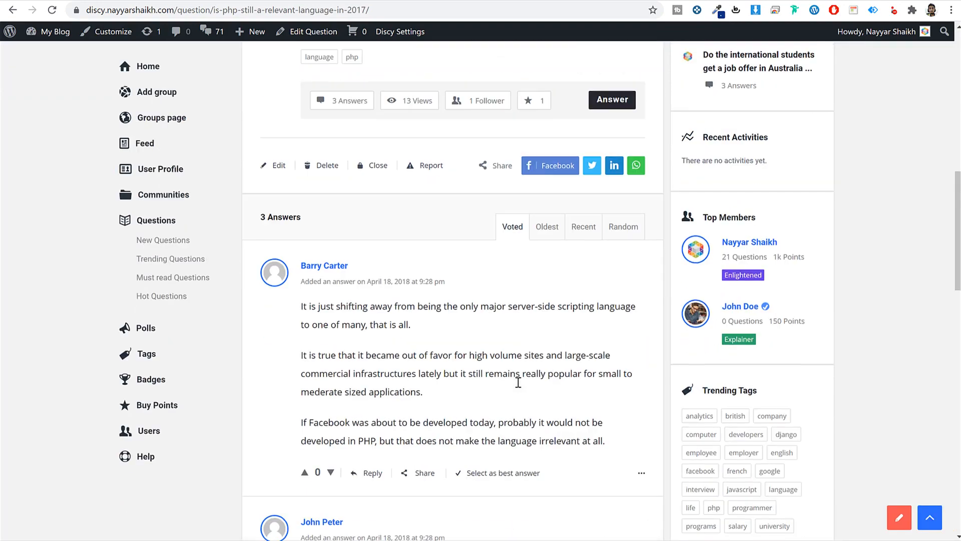
scroll(517, 386, down, 3)
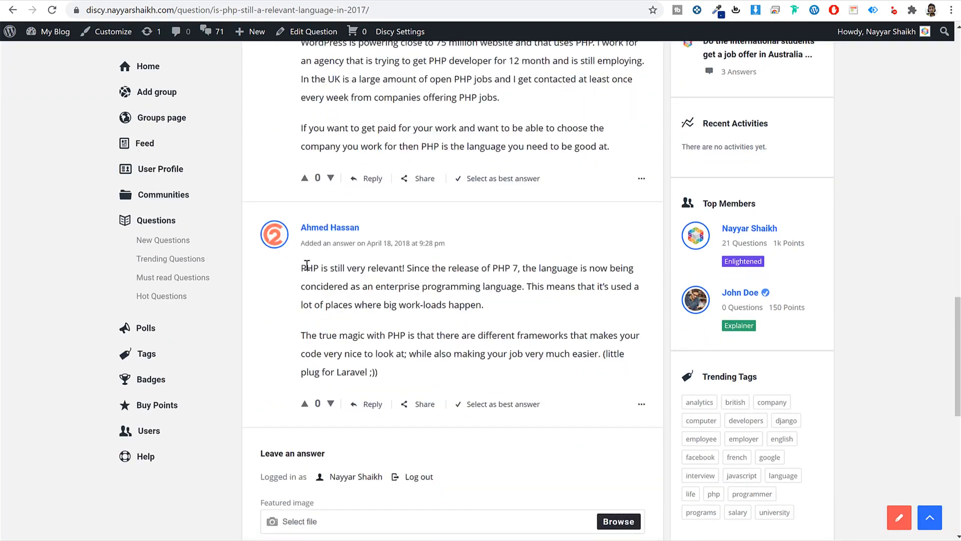
- Select the last answer as best answer and reload to confirm the Answered status
drag(302, 268, 440, 335)
click(472, 319)
click(503, 404)
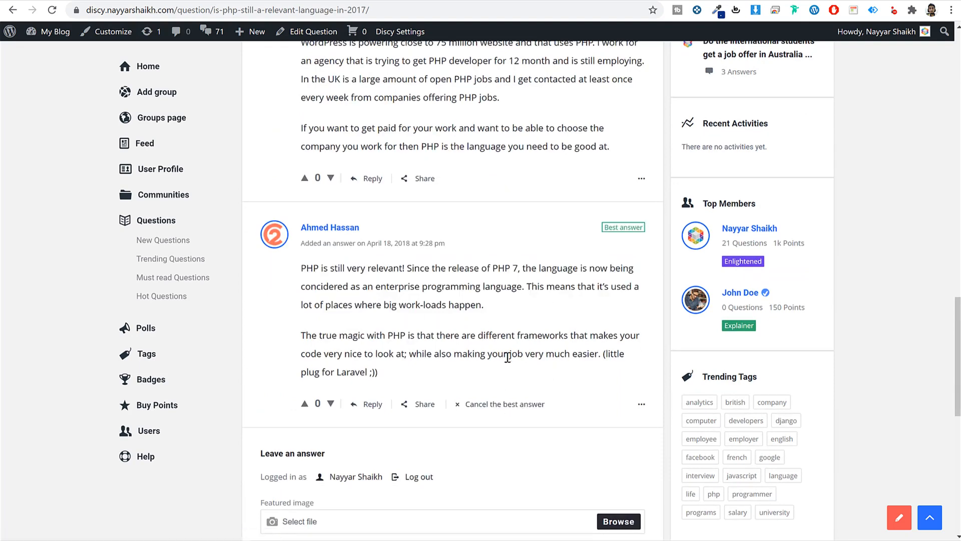
scroll(476, 406, up, 18)
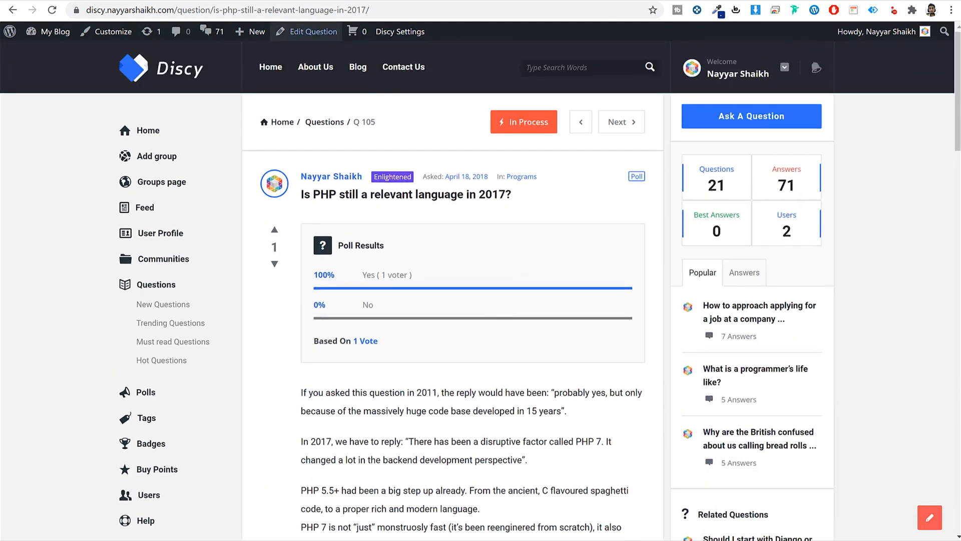
click(51, 10)
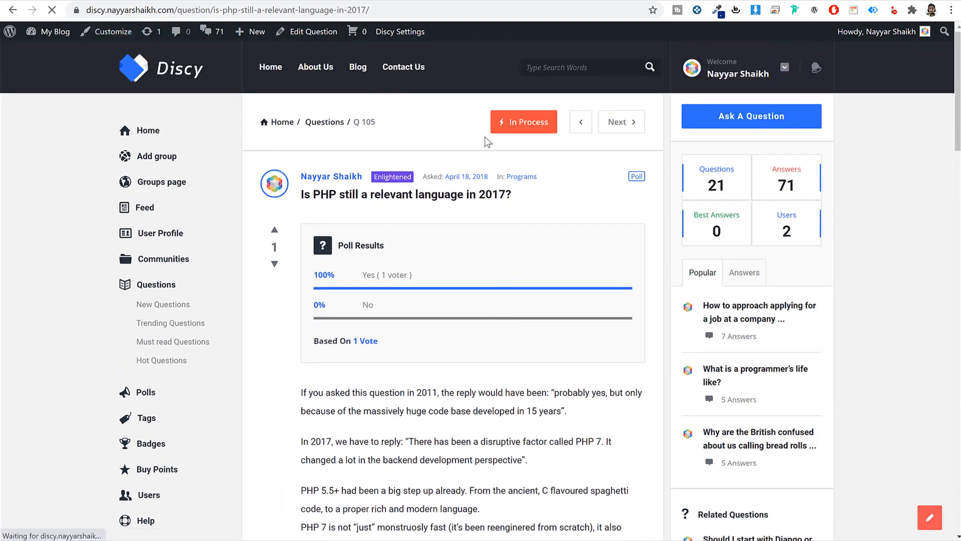
drag(512, 122, 552, 125)
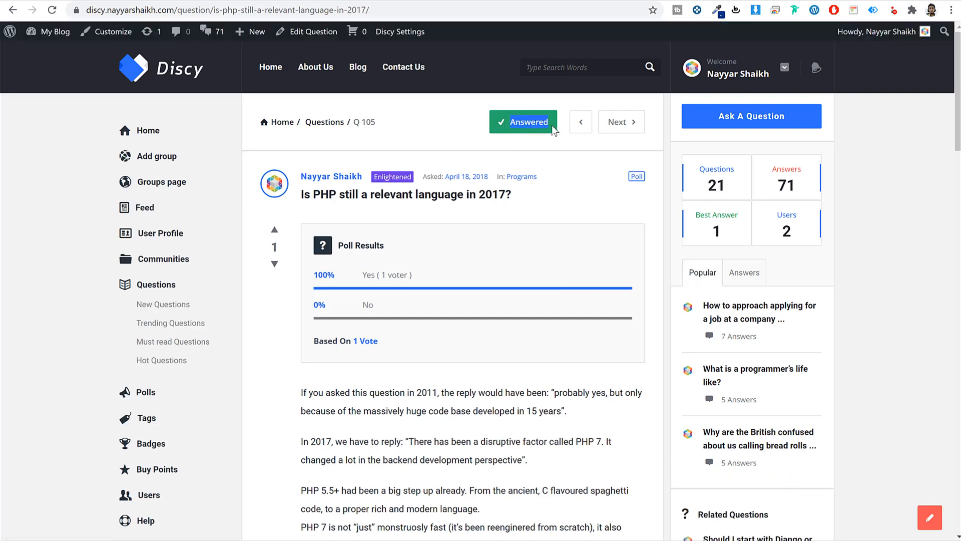
click(552, 124)
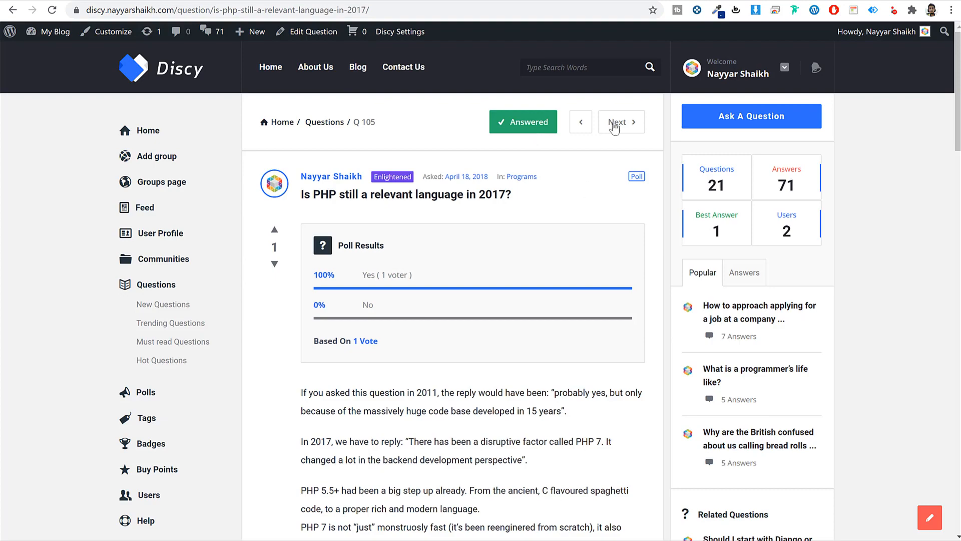
- Scroll through the question page, checking its 14 views and Recent Activities
scroll(562, 227, down, 8)
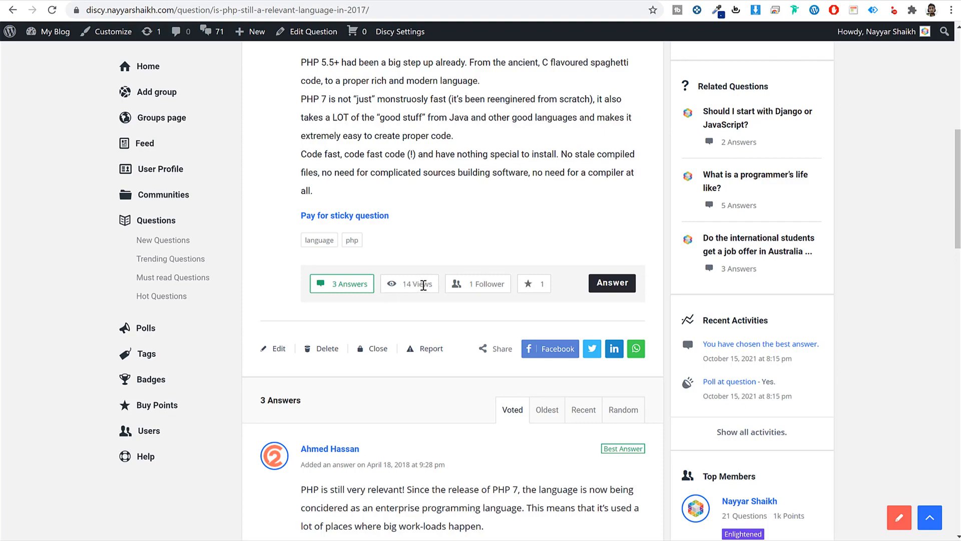
drag(432, 285, 403, 285)
click(405, 285)
scroll(586, 344, down, 1)
scroll(587, 346, down, 15)
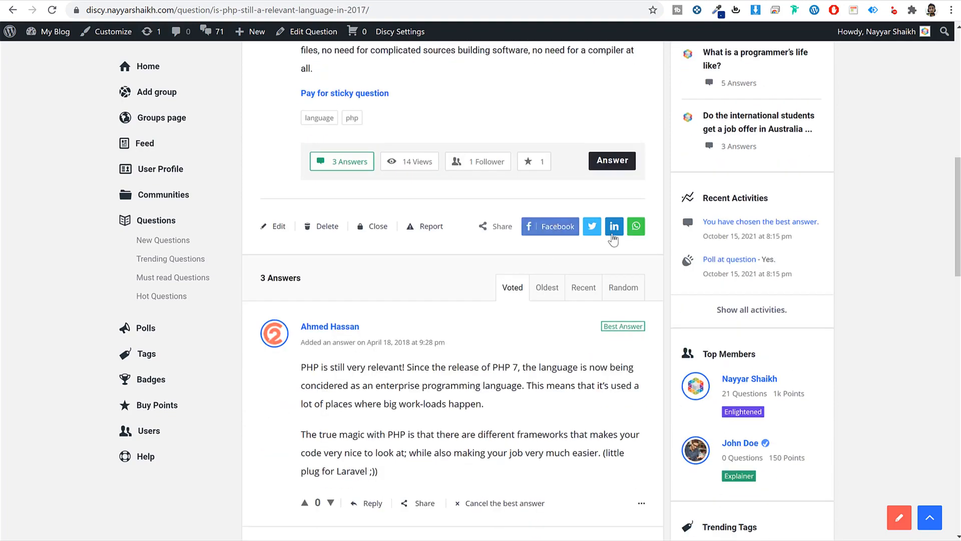
scroll(627, 341, up, 20)
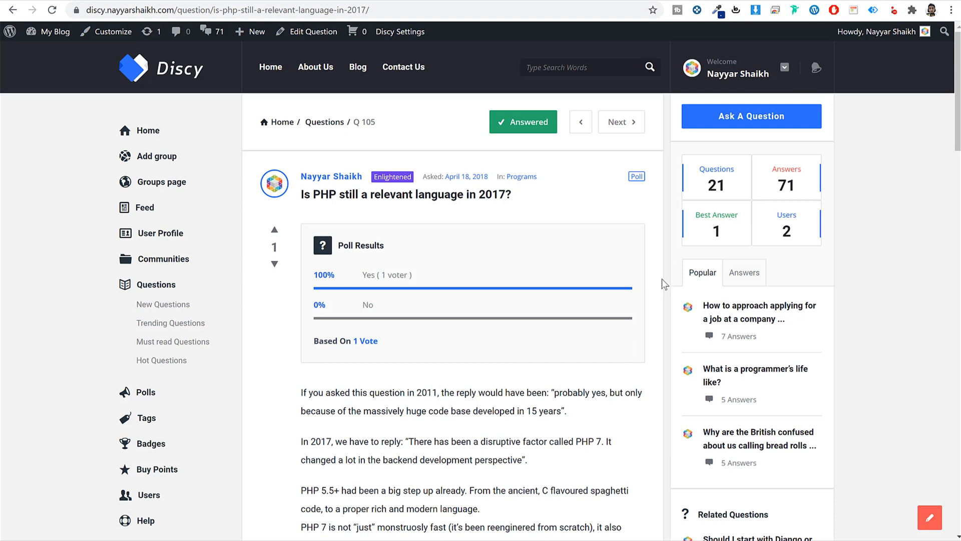
- Browse the Blog and About Us pages, ending on the Contact Us form
click(357, 75)
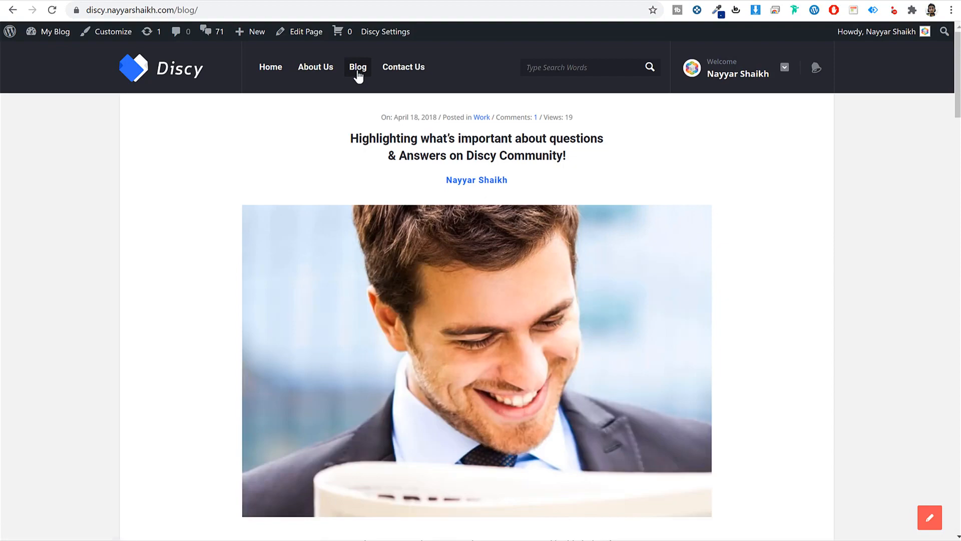
scroll(761, 278, down, 20)
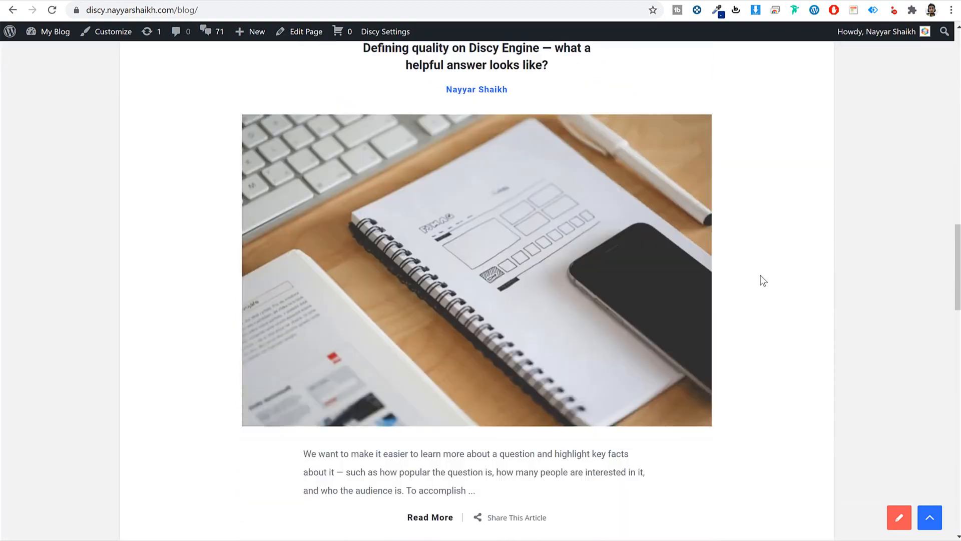
scroll(763, 281, up, 20)
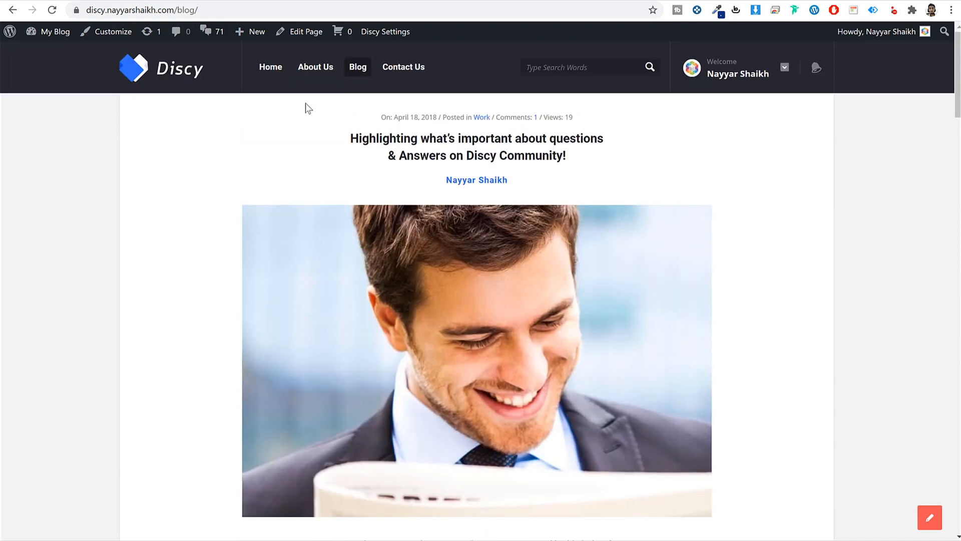
click(321, 68)
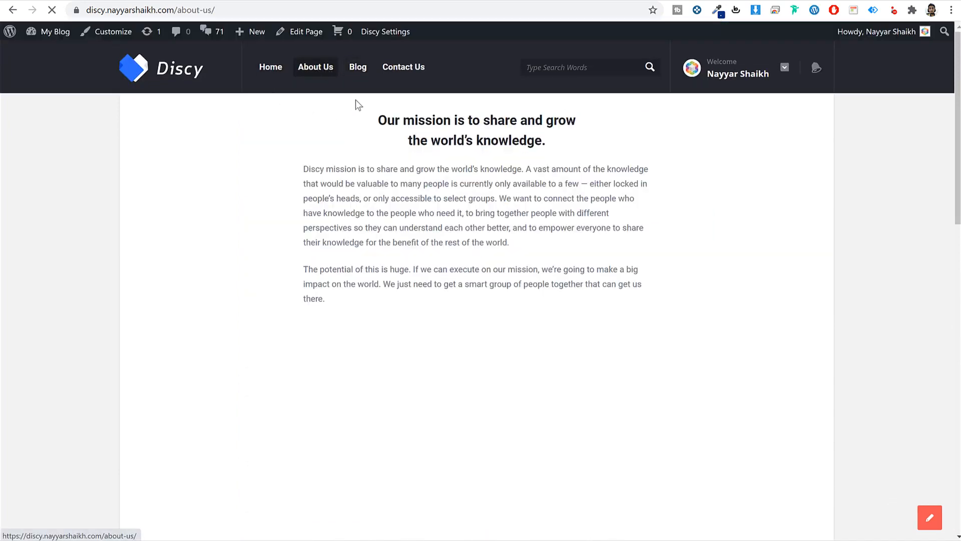
scroll(423, 264, down, 5)
scroll(419, 262, up, 5)
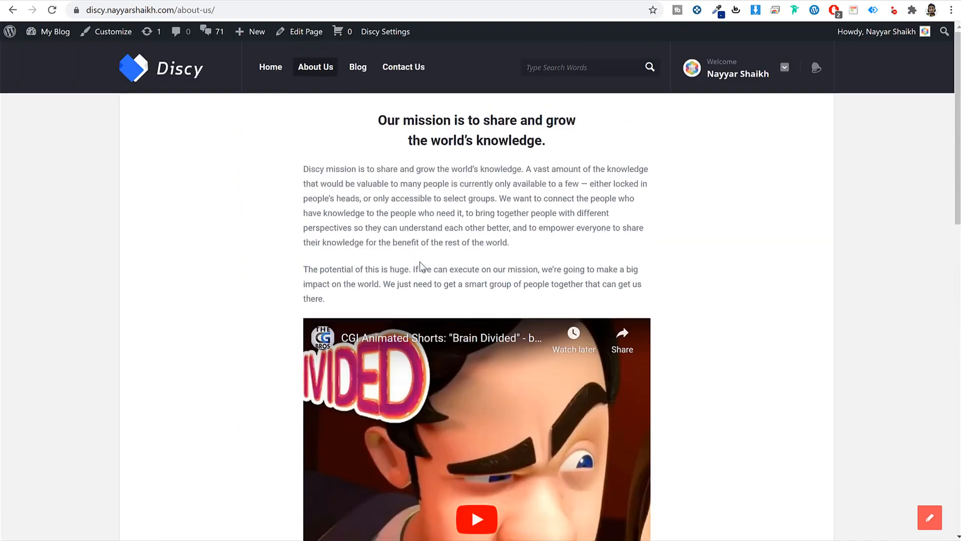
click(399, 74)
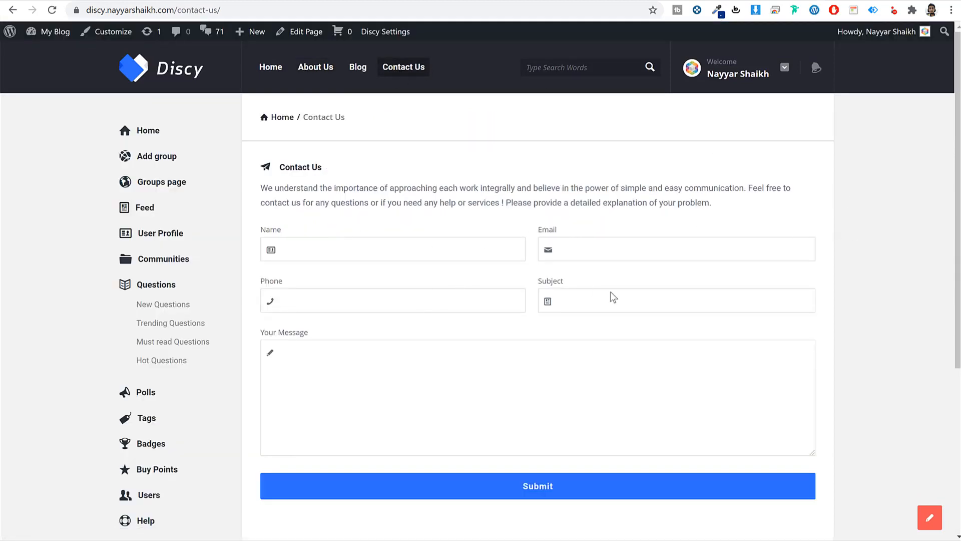
- Show your profile's questions list, with 21 questions and 71 answers
scroll(851, 361, down, 2)
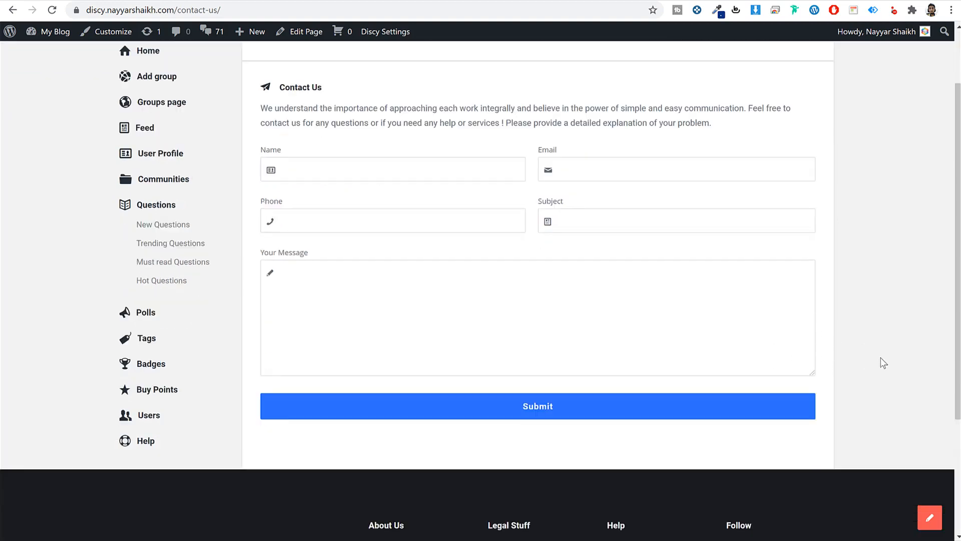
scroll(881, 360, up, 2)
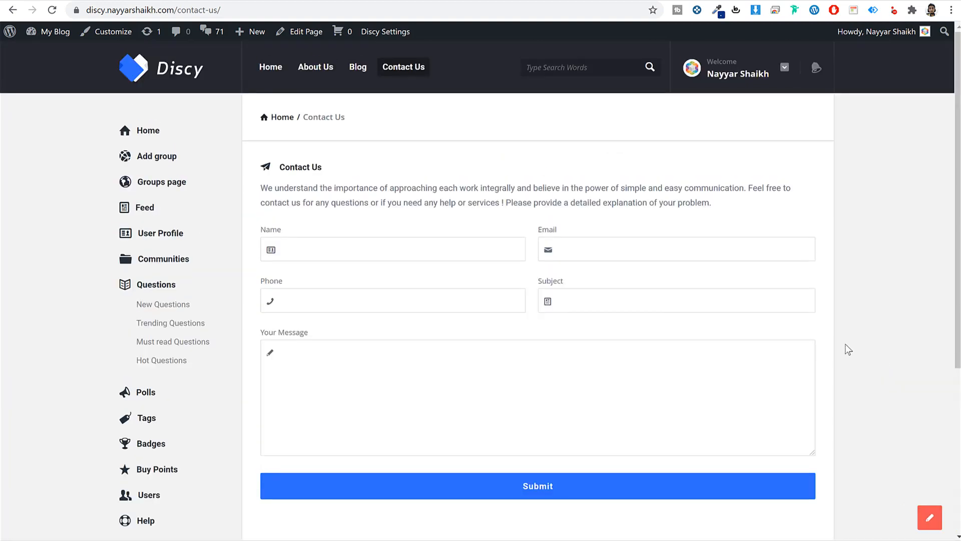
click(161, 233)
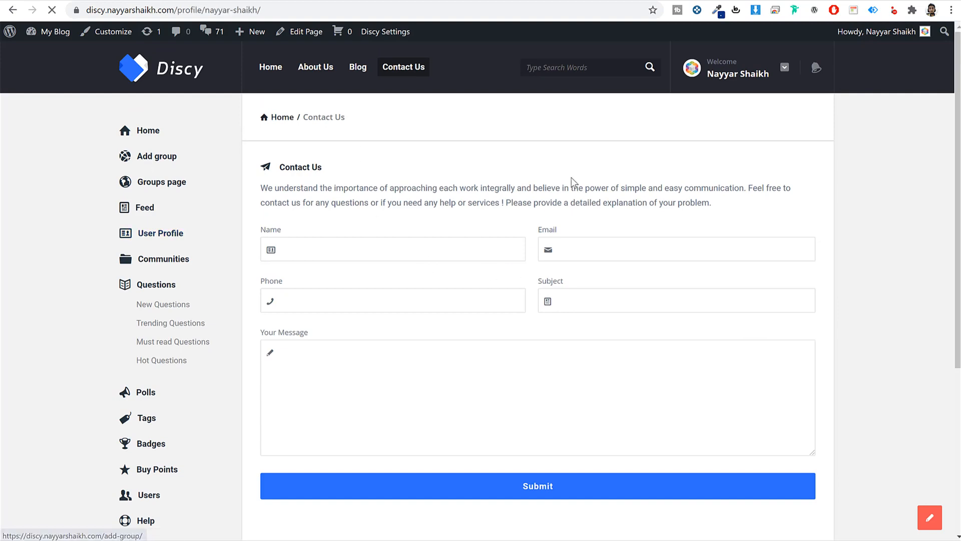
scroll(533, 260, down, 5)
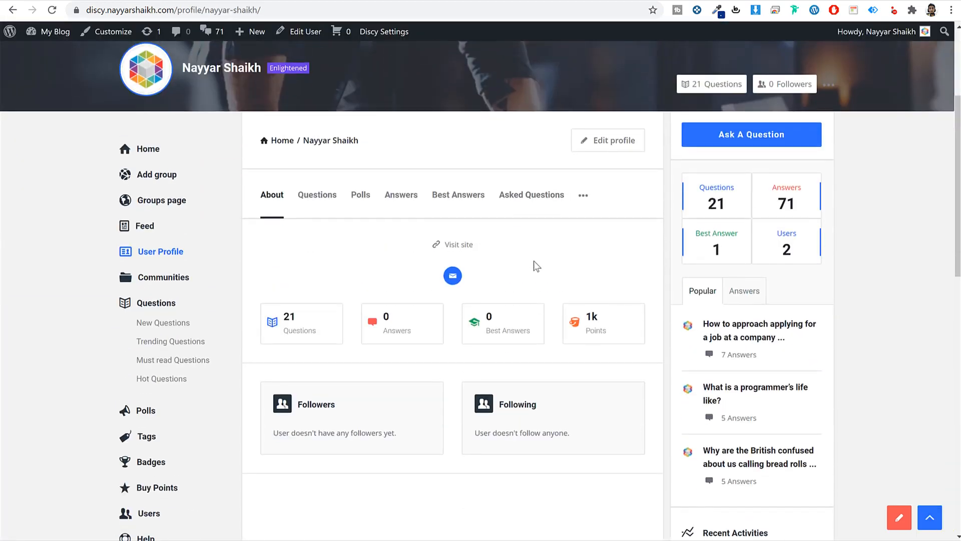
scroll(407, 269, up, 2)
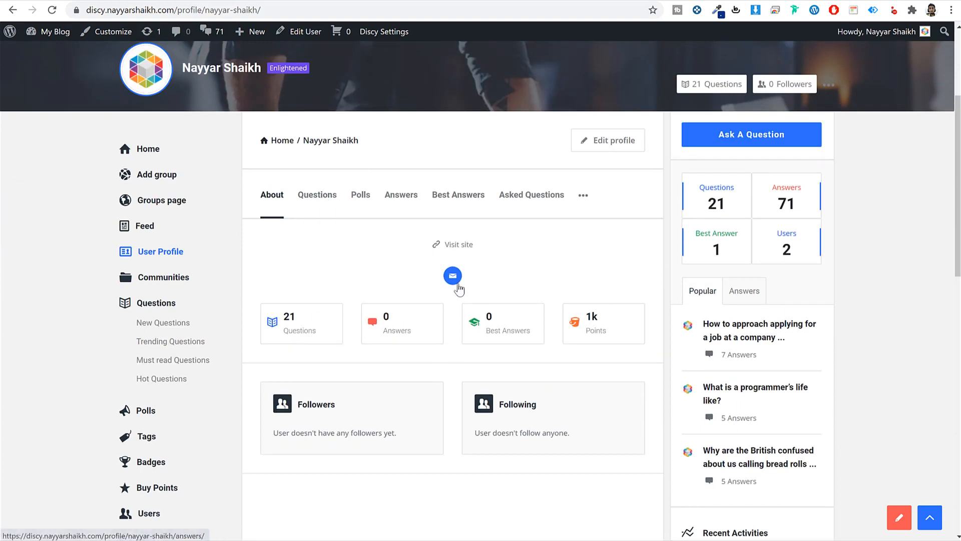
click(425, 330)
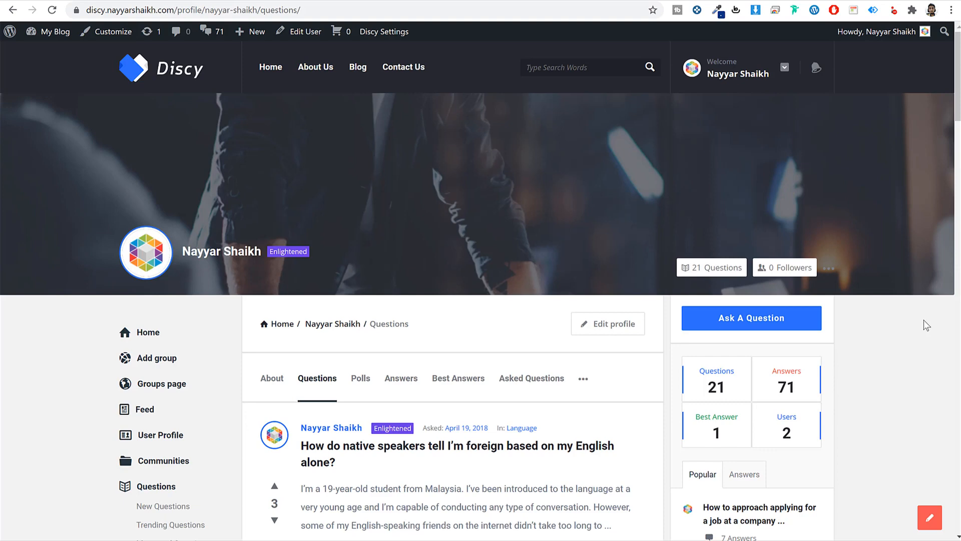
- Load bloggdude.com/a2 in a new tab to reach A2 Hosting's shared hosting plans
scroll(912, 327, down, 15)
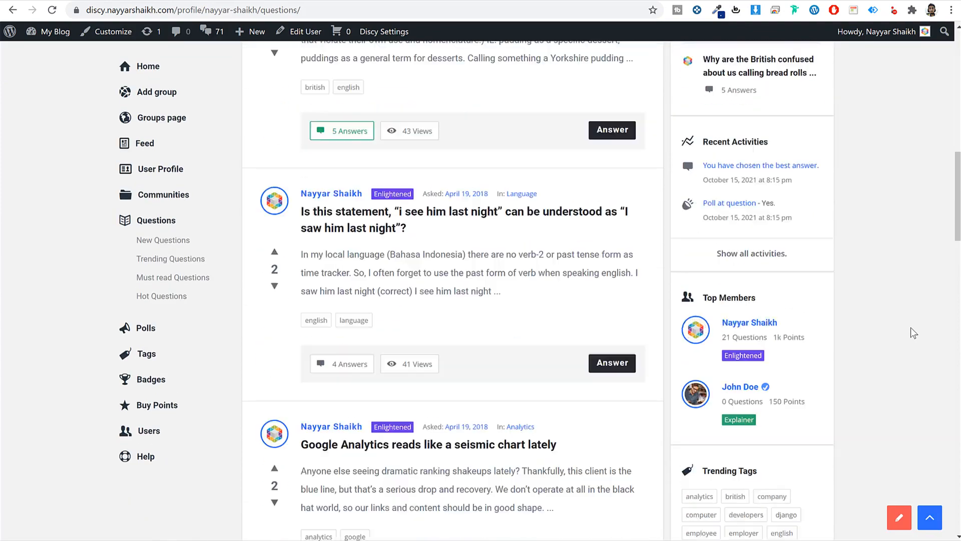
scroll(911, 327, up, 9)
scroll(912, 328, up, 7)
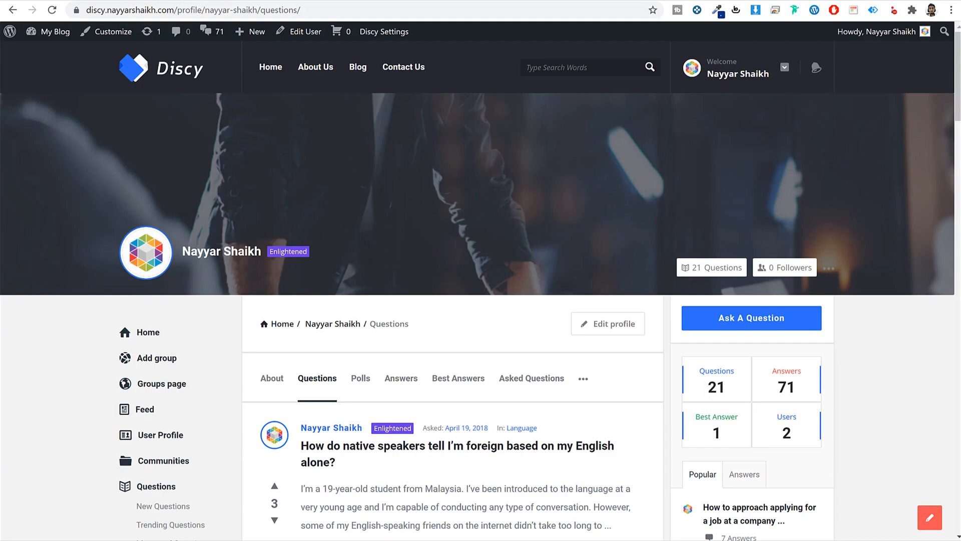
key(ctrl+t)
text(bloggdude.com/a2)
key(Return)
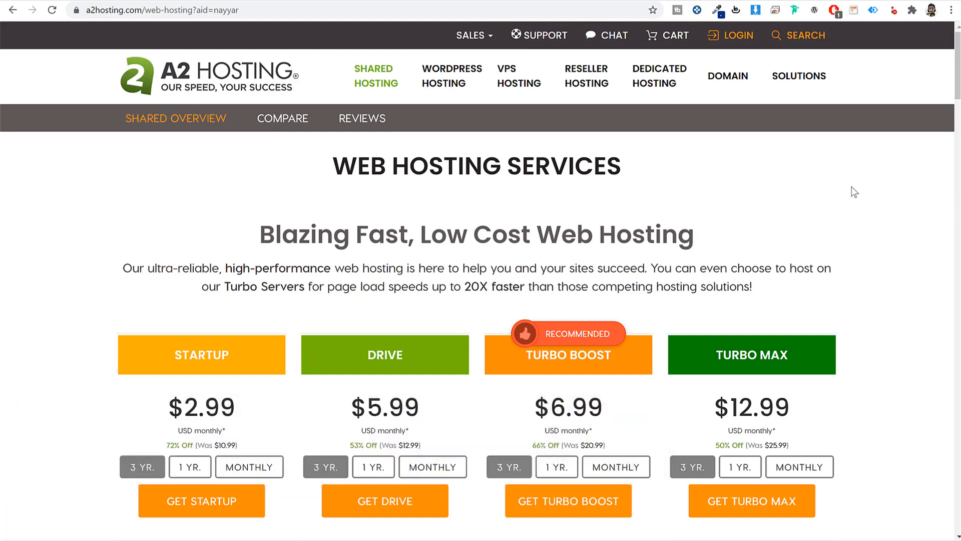
- Highlight the Startup and Drive plan names and Drive's '2X Resources, More Sites' tagline
scroll(874, 223, down, 6)
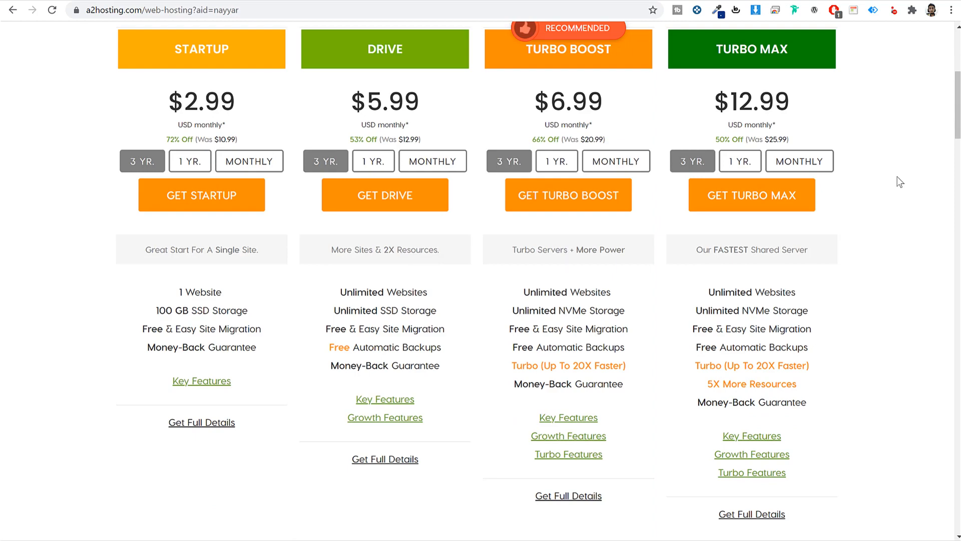
scroll(896, 215, up, 2)
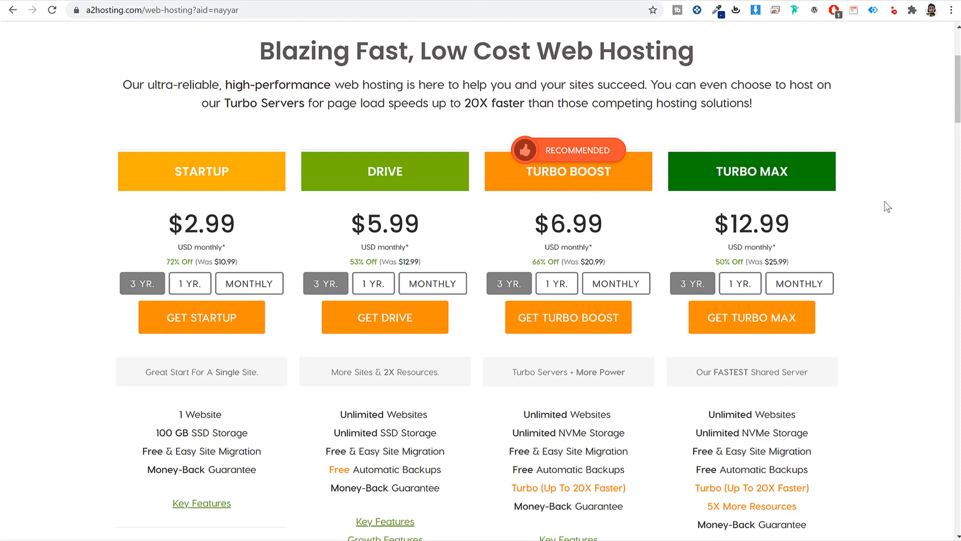
scroll(888, 207, down, 2)
double_click(163, 48)
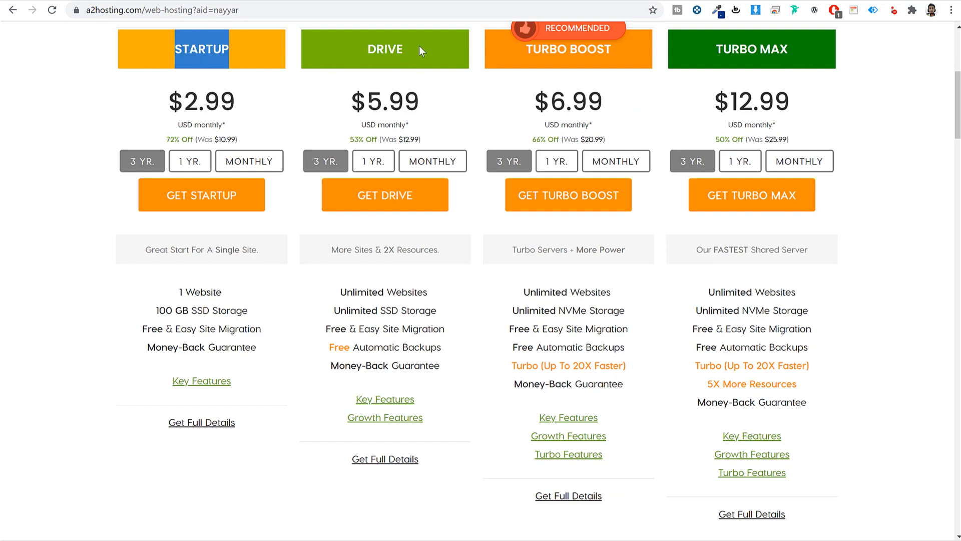
drag(419, 46, 355, 45)
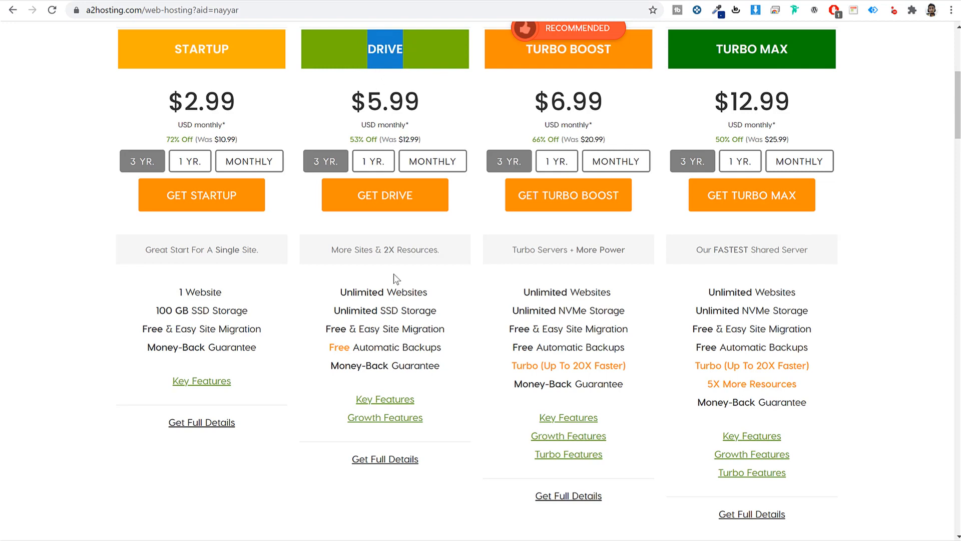
drag(331, 249, 440, 259)
click(399, 251)
- Contrast Startup's 1 Website limit with Drive's Unlimited Websites, then return to the Discy tab
scroll(262, 167, up, 1)
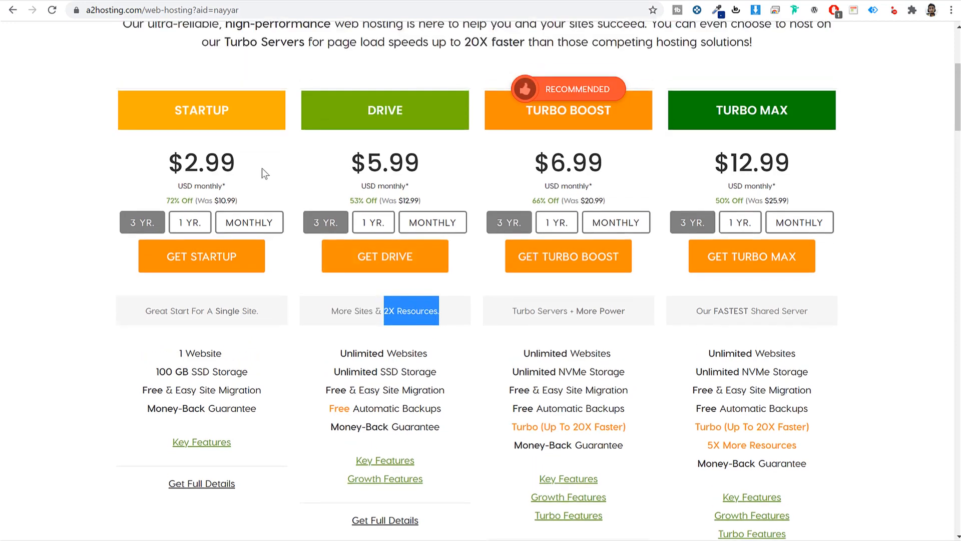
double_click(190, 106)
click(305, 141)
scroll(298, 313, down, 1)
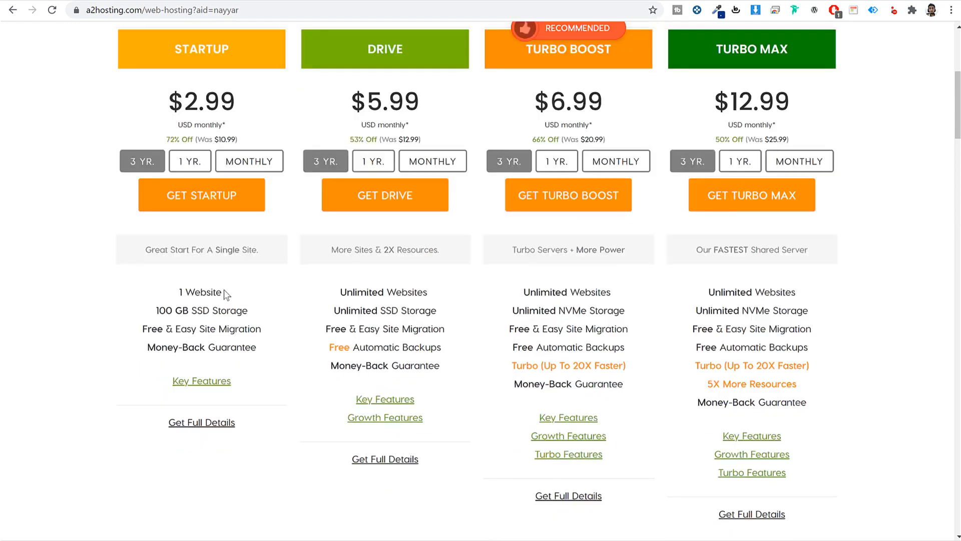
drag(224, 291, 169, 291)
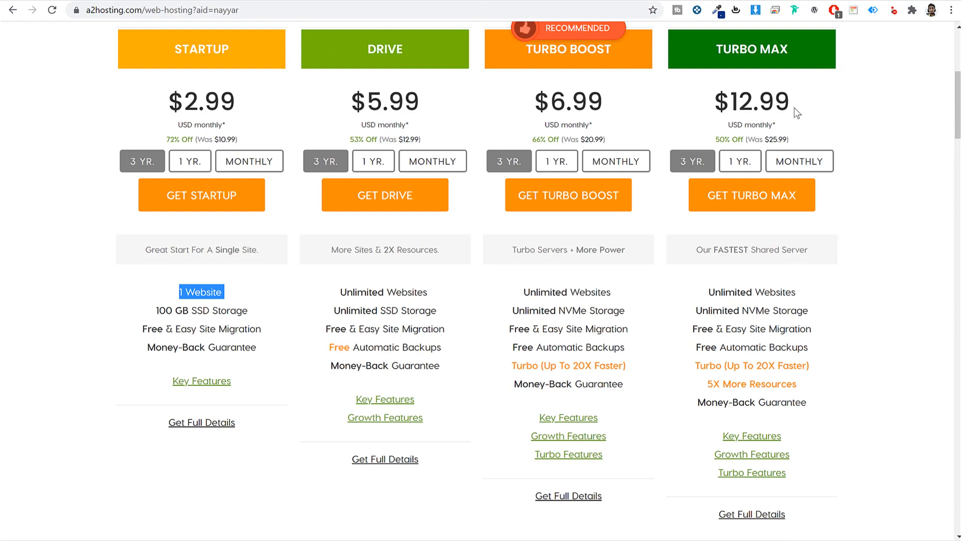
drag(339, 292, 440, 298)
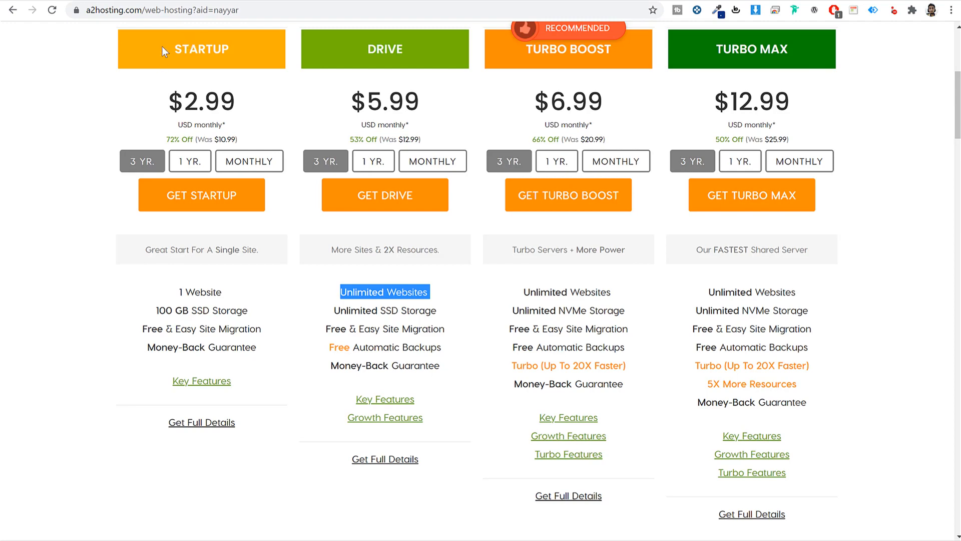
drag(181, 48, 249, 45)
click(83, 1)
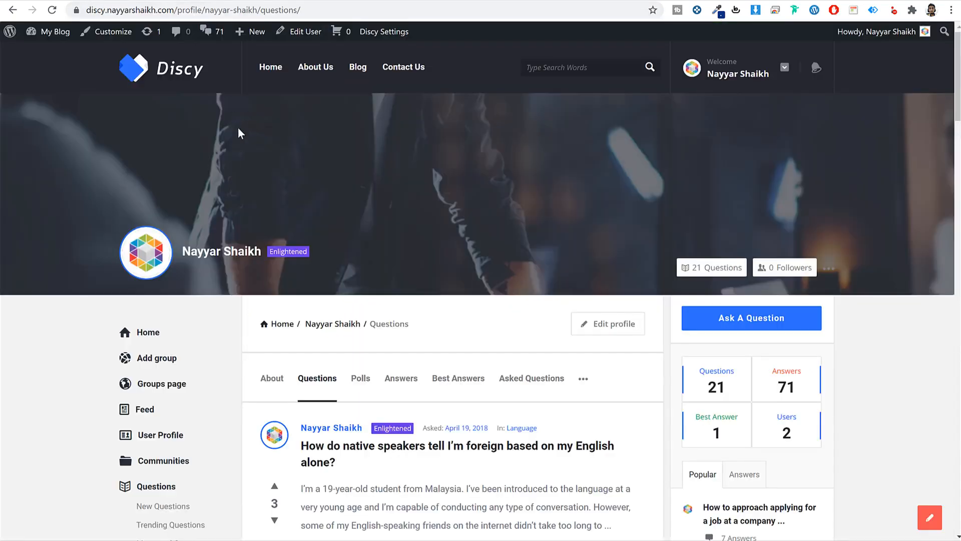
- Back on A2 pricing, compare Drive's Unlimited Websites and SSD Storage against Startup's 1 Website
click(188, 0)
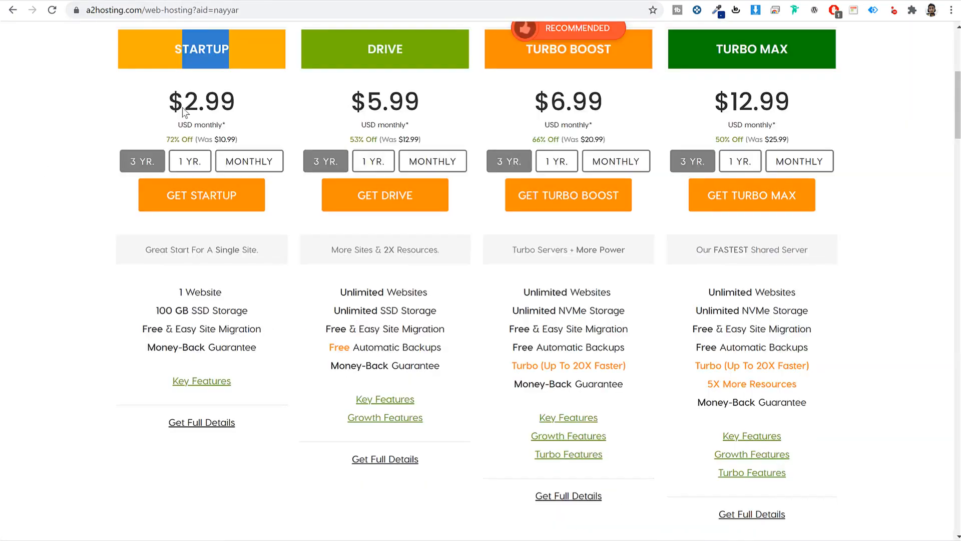
drag(233, 292, 168, 292)
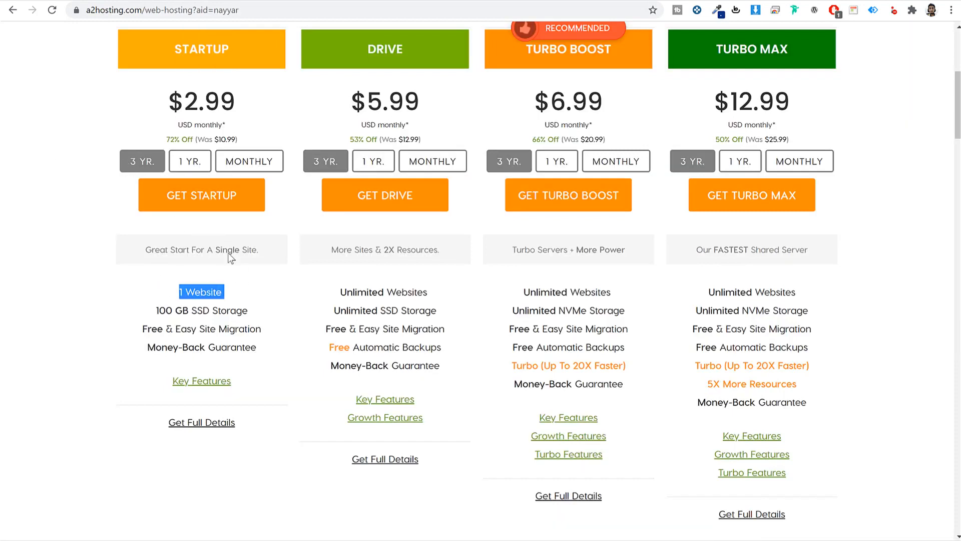
drag(361, 49, 416, 59)
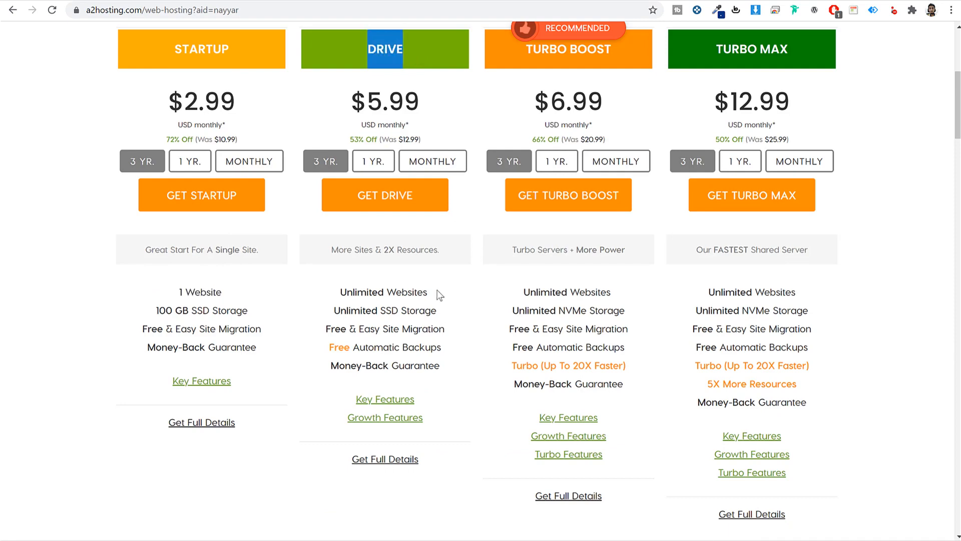
drag(439, 295, 340, 293)
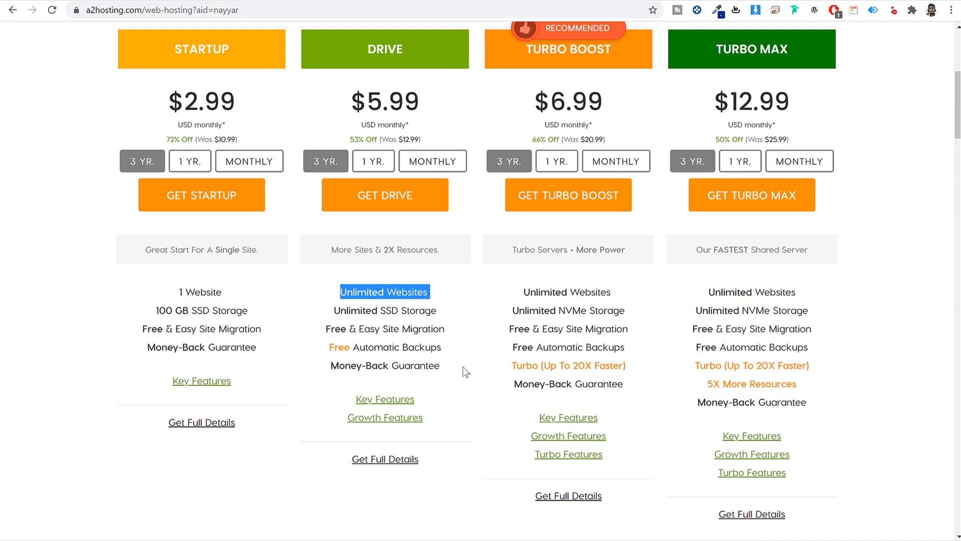
drag(368, 49, 424, 49)
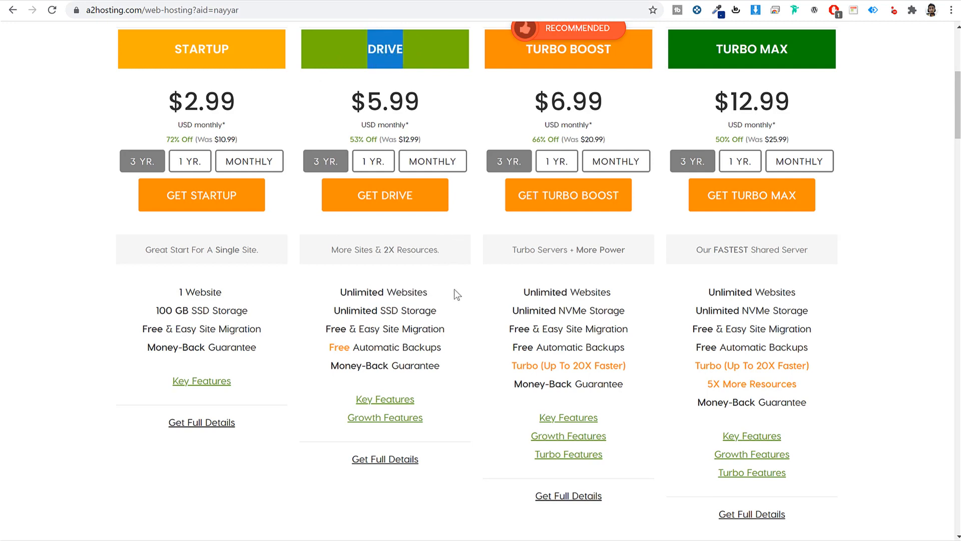
drag(334, 310, 463, 312)
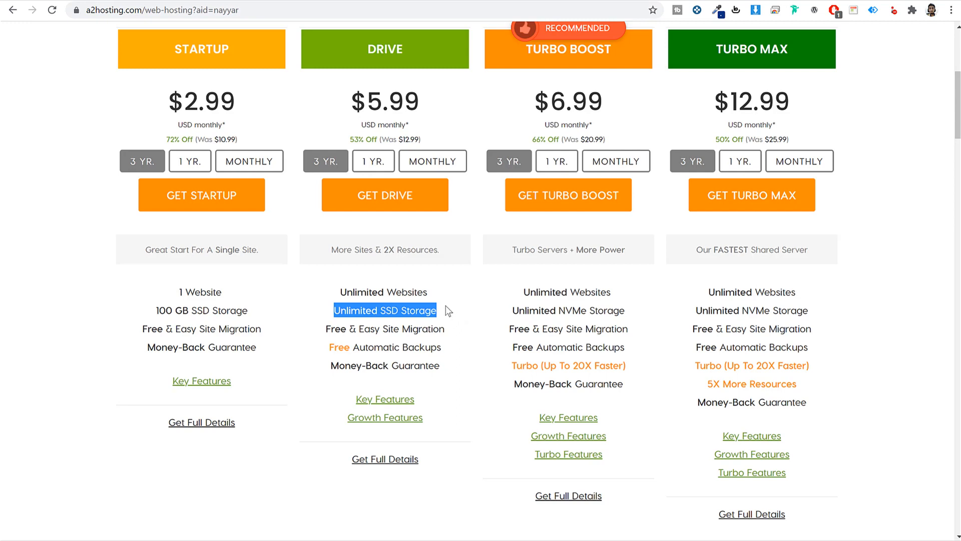
drag(441, 310, 381, 311)
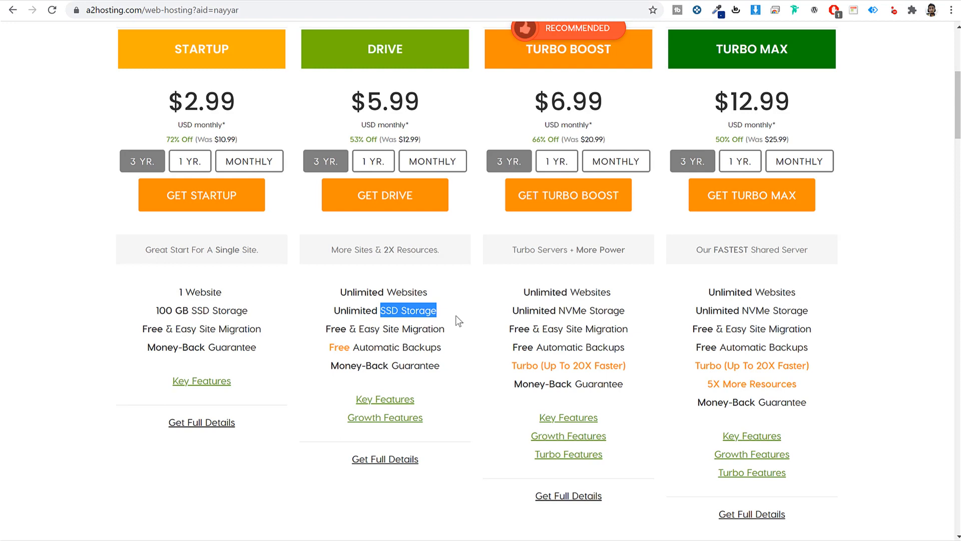
- Go over the rest of the Drive plan's feature list and key features
click(442, 347)
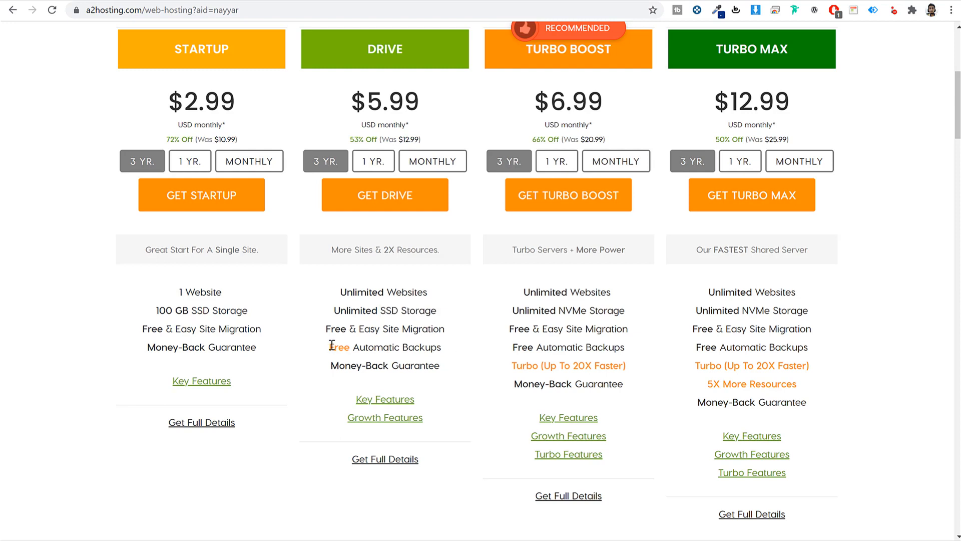
drag(330, 347, 474, 354)
click(473, 351)
scroll(496, 405, down, 3)
mouse_move(387, 281)
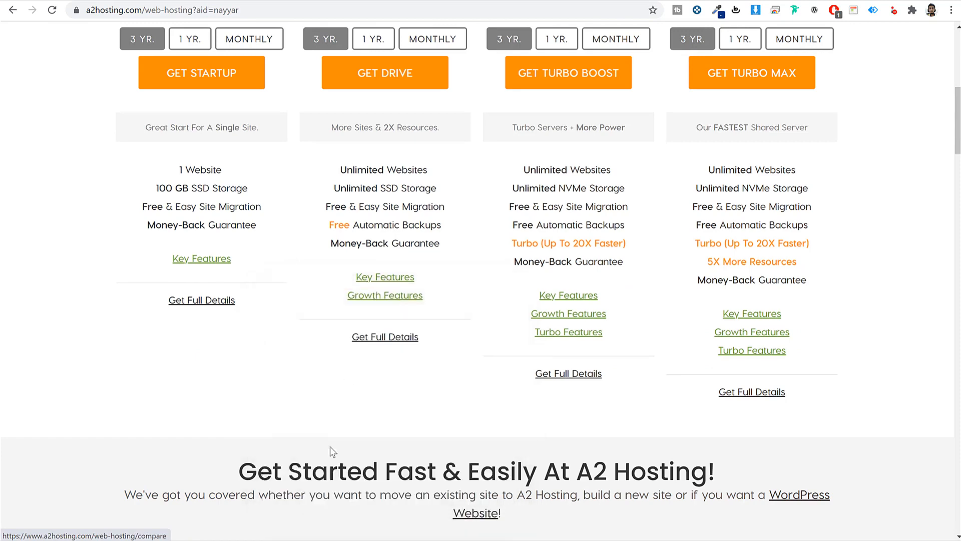
scroll(472, 395, up, 3)
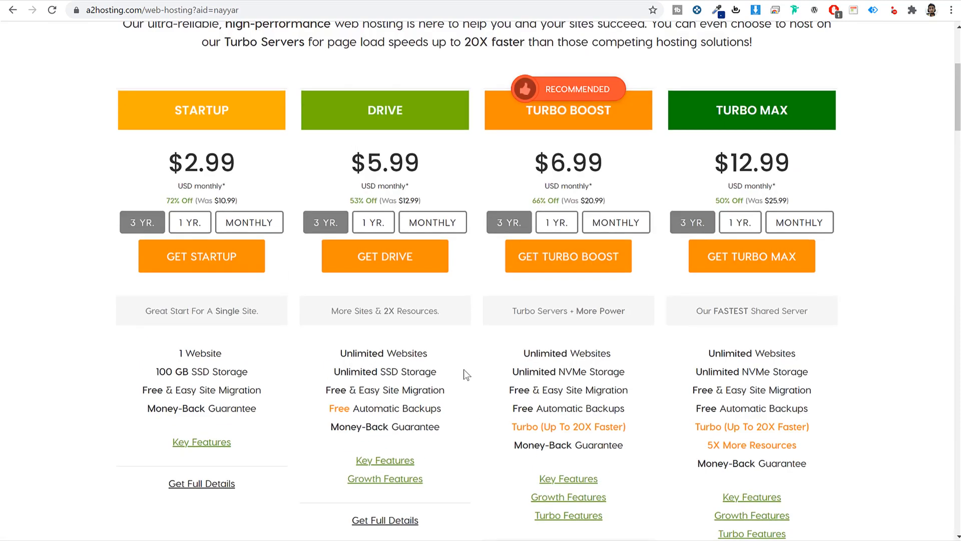
- Compare the Drive plan against the Turbo Boost and Turbo Max plans
drag(361, 106, 416, 110)
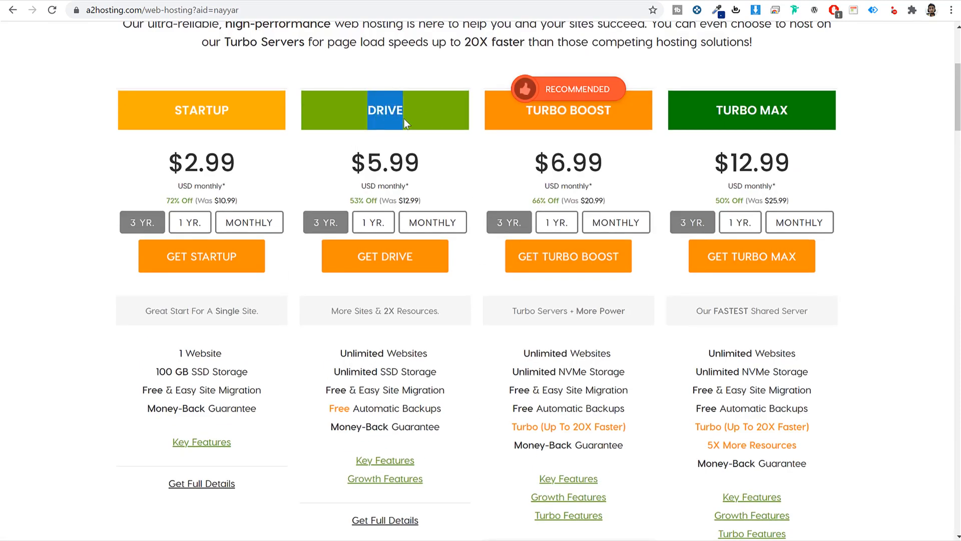
click(451, 288)
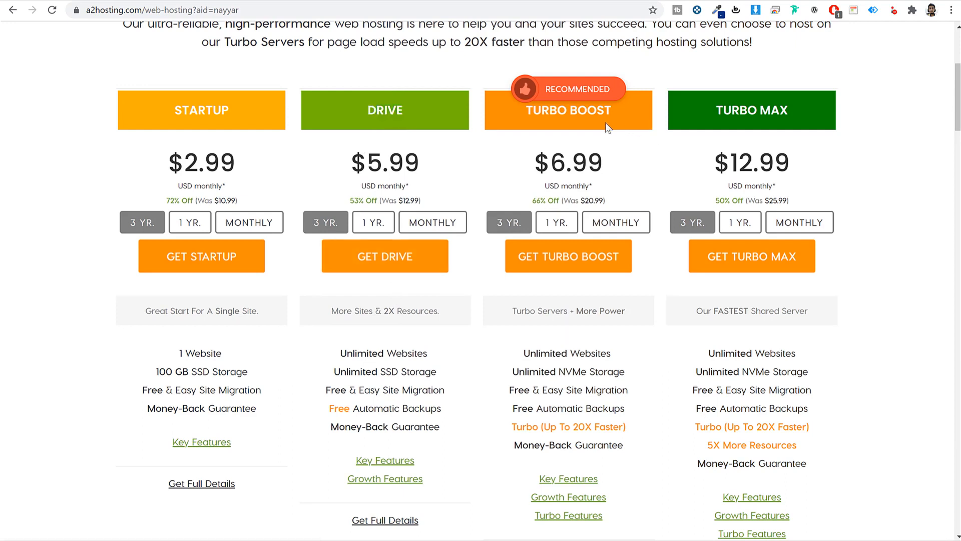
drag(578, 110, 701, 106)
drag(787, 110, 773, 111)
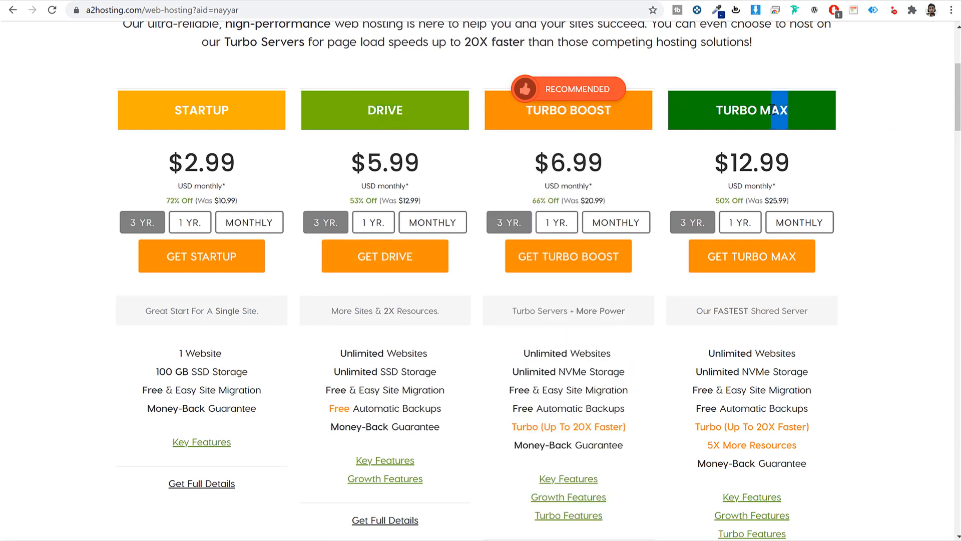
click(876, 220)
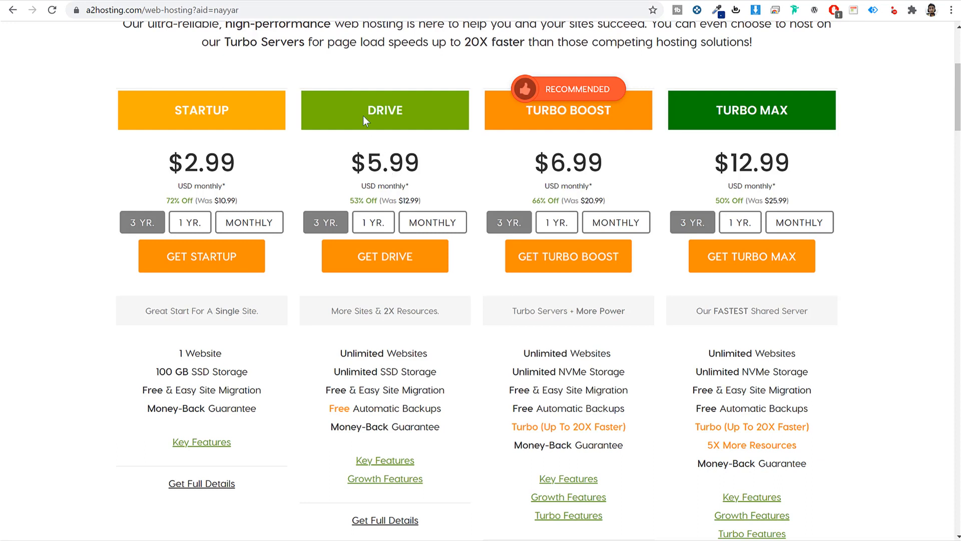
drag(362, 116, 398, 112)
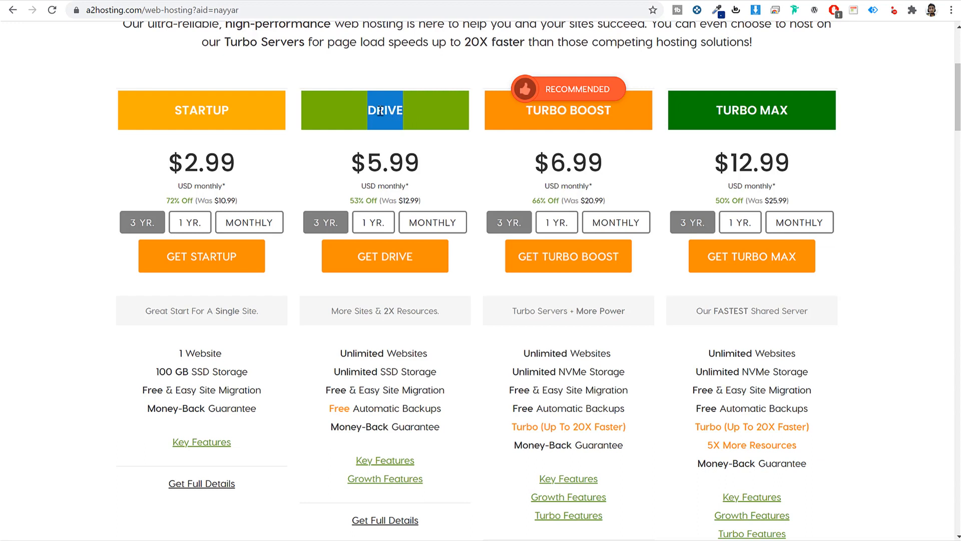
- Start ordering the Drive plan and weigh registering a new domain versus using your own
click(377, 260)
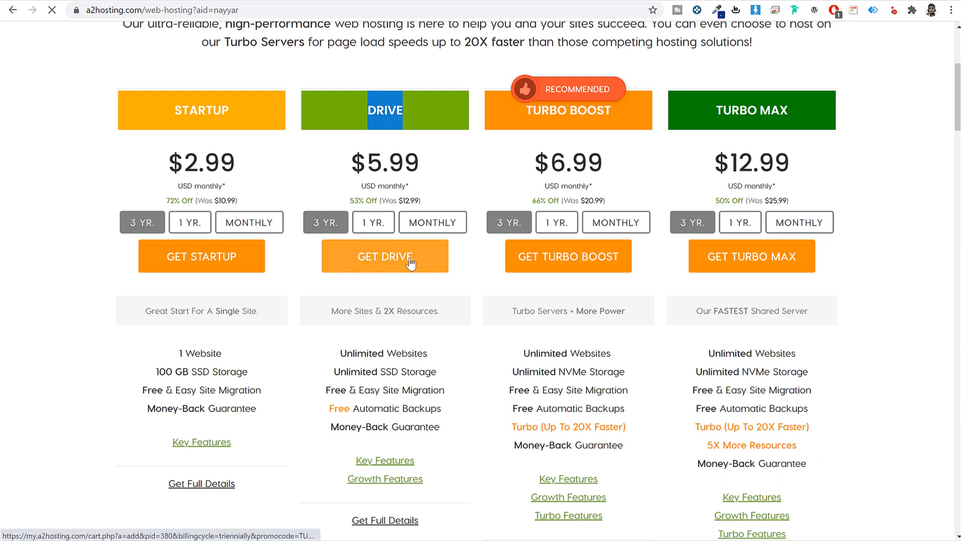
scroll(823, 296, down, 3)
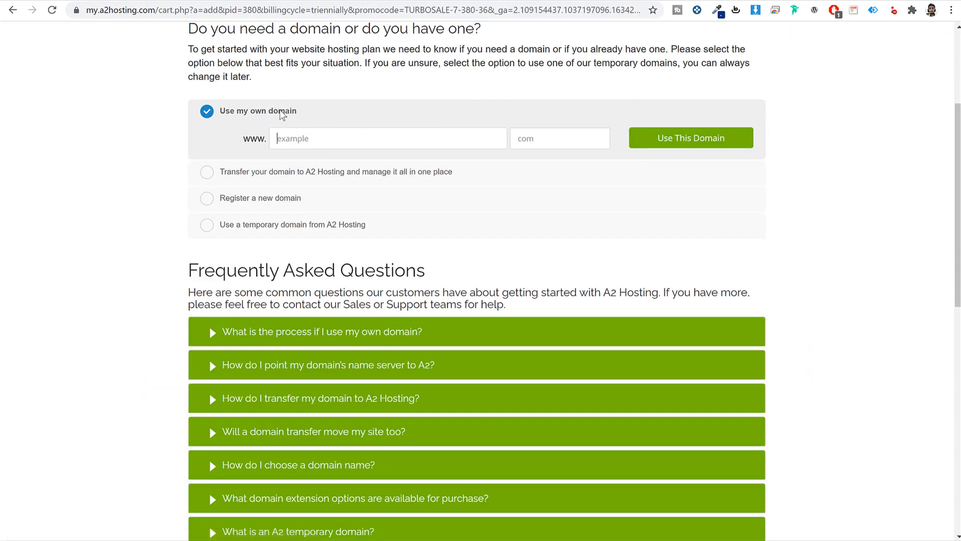
drag(298, 111, 219, 112)
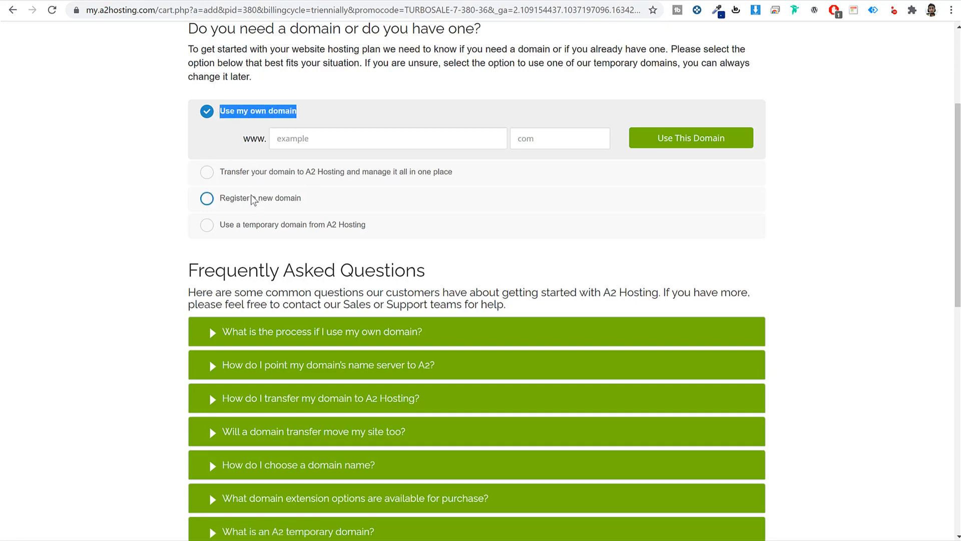
click(255, 198)
drag(321, 164, 219, 166)
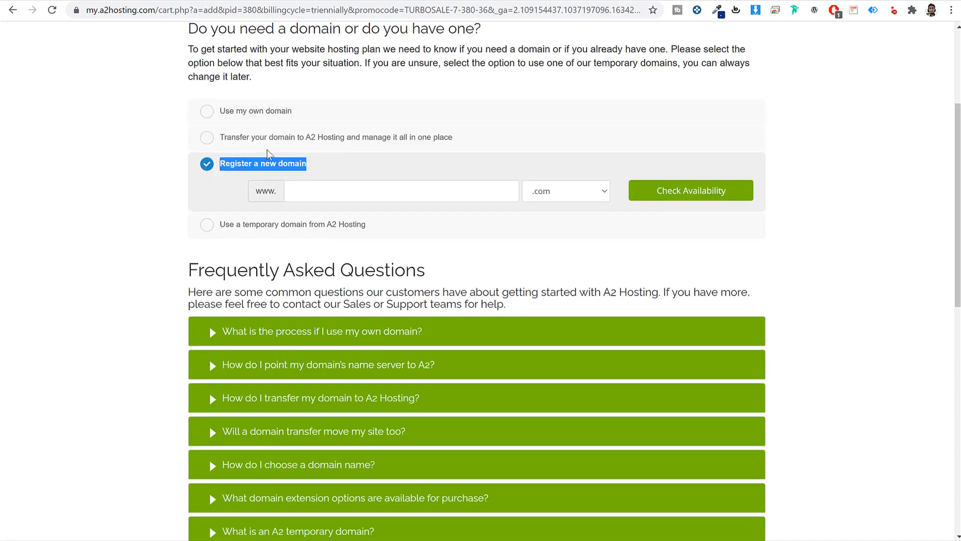
click(269, 116)
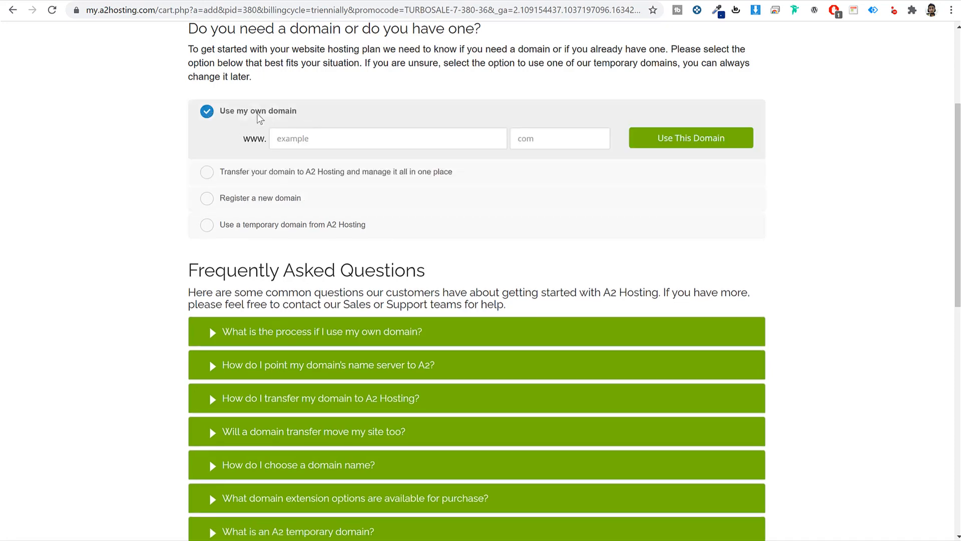
drag(306, 114, 223, 115)
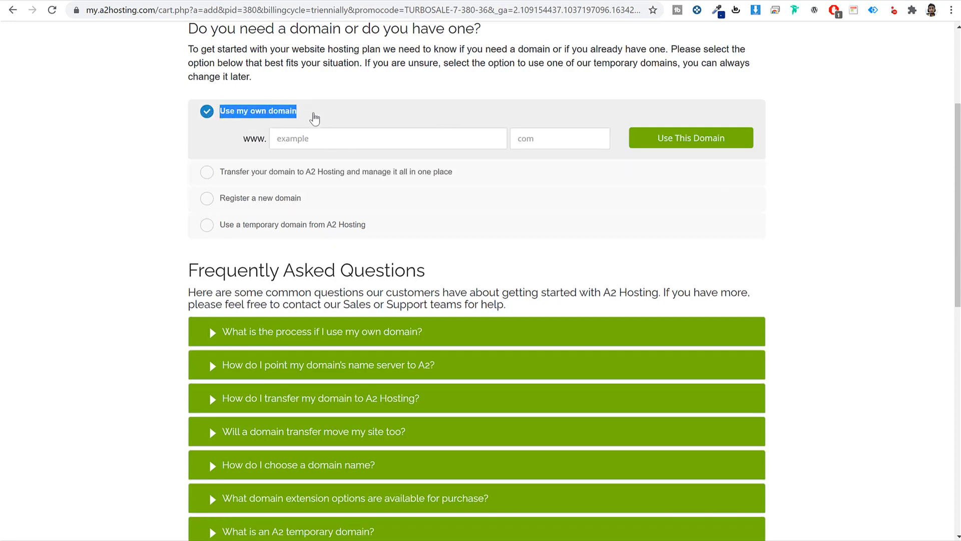
drag(309, 113, 219, 112)
click(283, 198)
drag(320, 170, 224, 168)
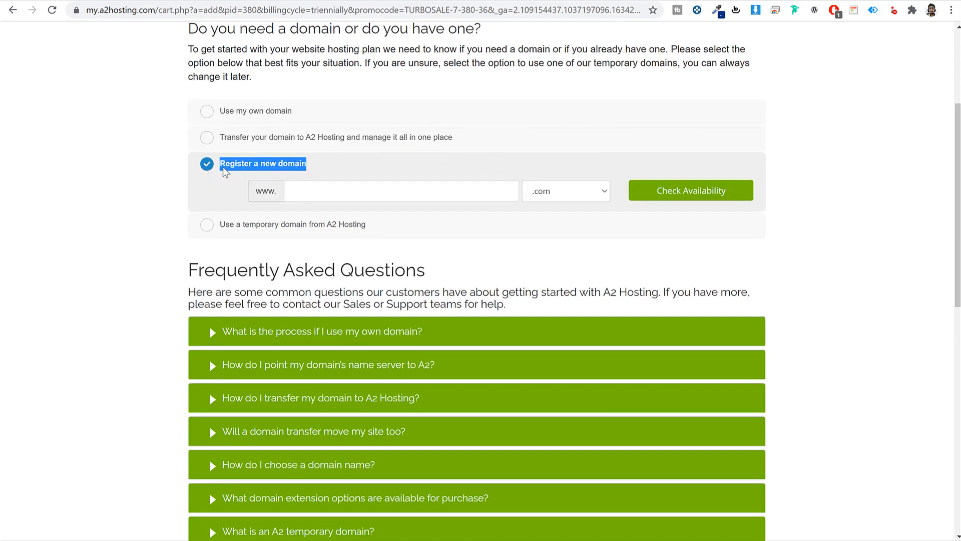
- Enter the desired new domain name and keep the .com extension
click(339, 192)
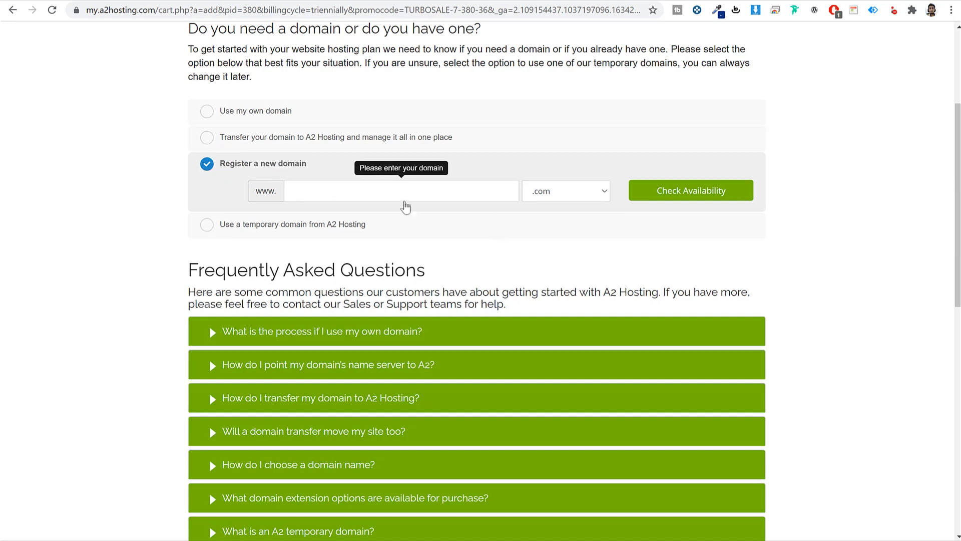
text(nayyarshaikh)
click(570, 190)
click(425, 194)
double_click(425, 193)
click(548, 194)
scroll(565, 364, down, 20)
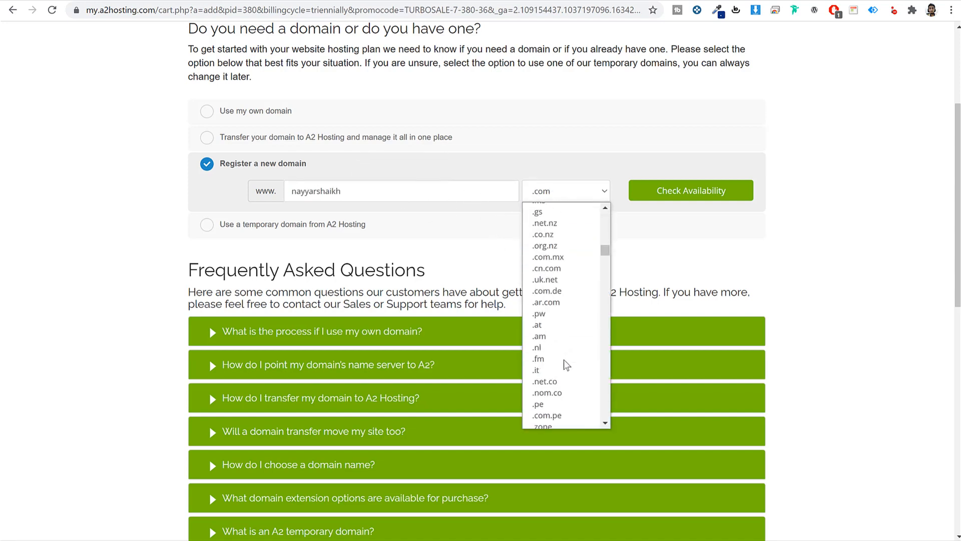
scroll(567, 364, down, 20)
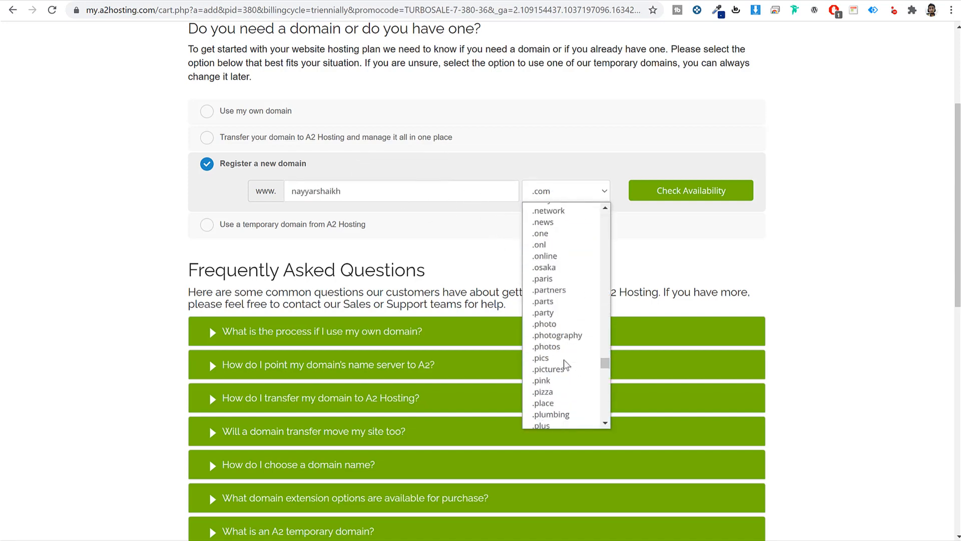
scroll(566, 364, up, 20)
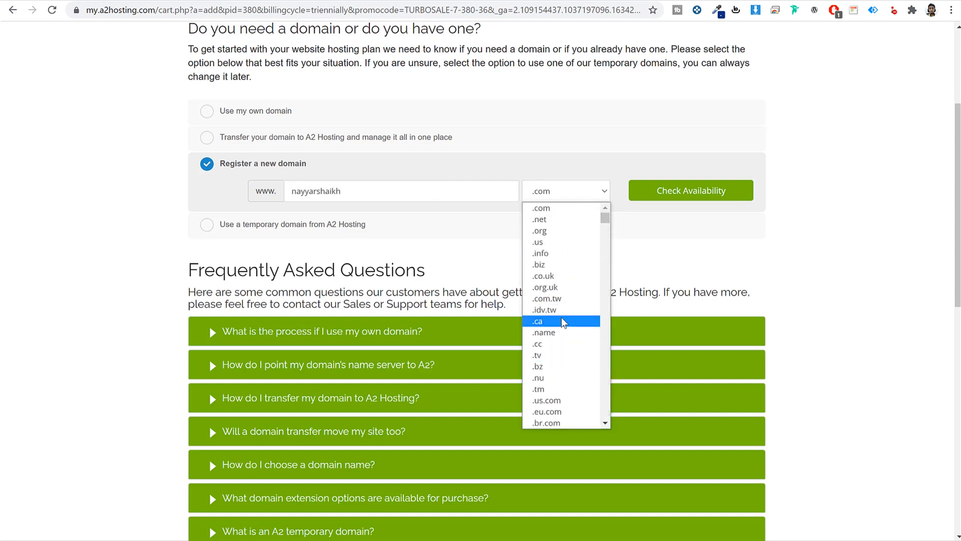
scroll(574, 360, down, 5)
scroll(573, 360, down, 10)
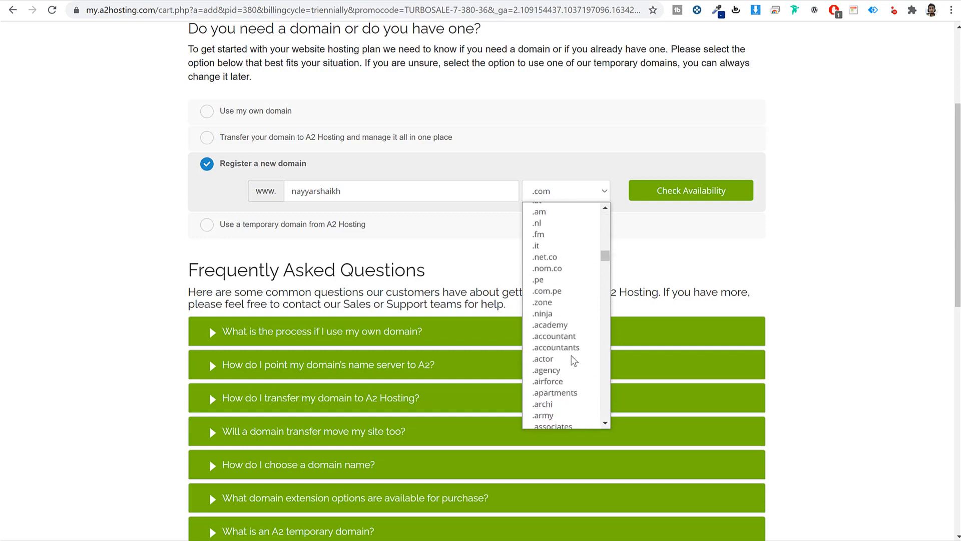
scroll(584, 388, down, 4)
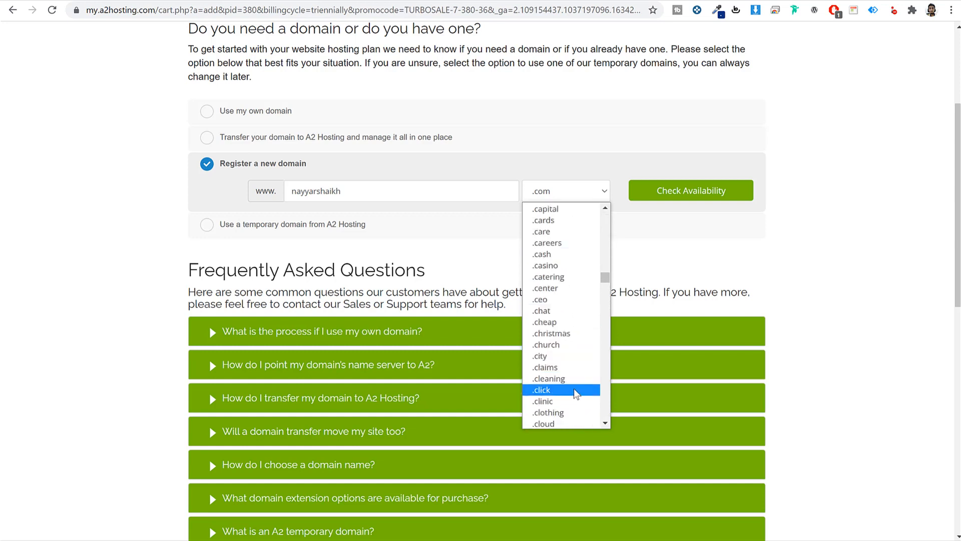
scroll(570, 400, down, 10)
click(845, 275)
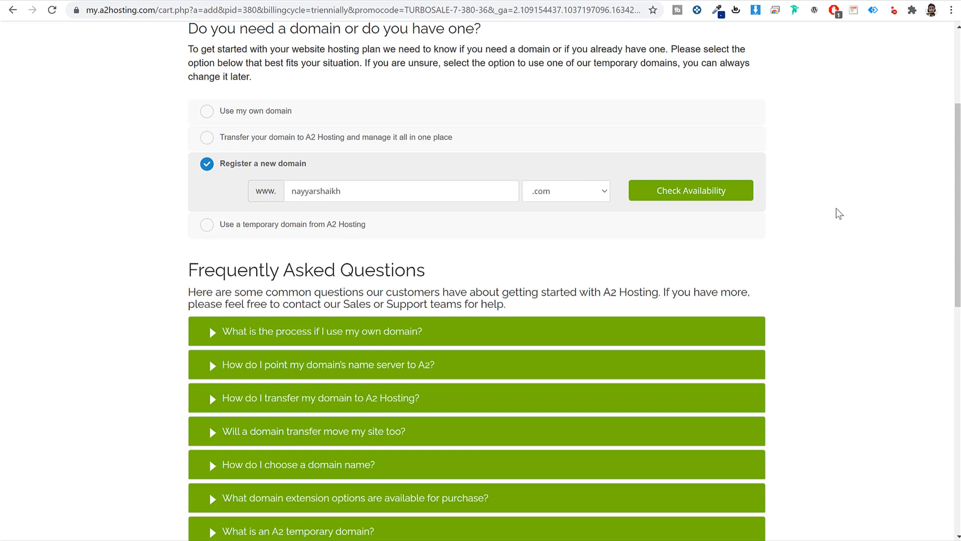
- After briefly trying the own-domain option, confirm the new .com name is available and continue
click(273, 119)
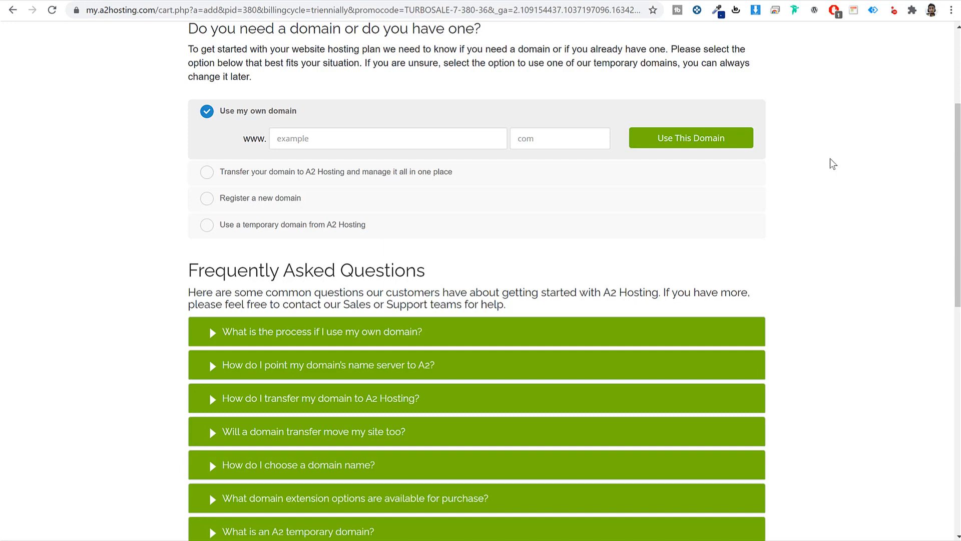
drag(300, 111, 212, 113)
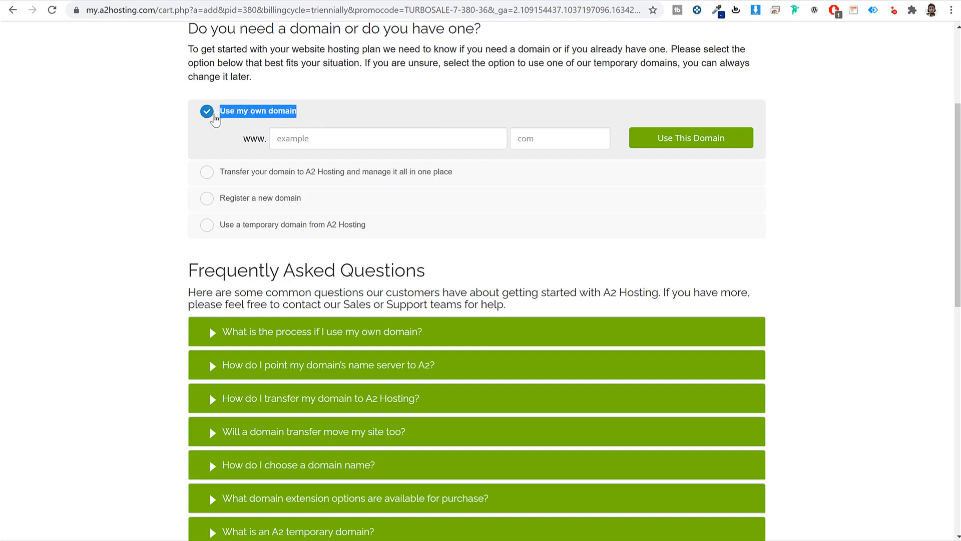
click(378, 135)
text(nayyarsjh)
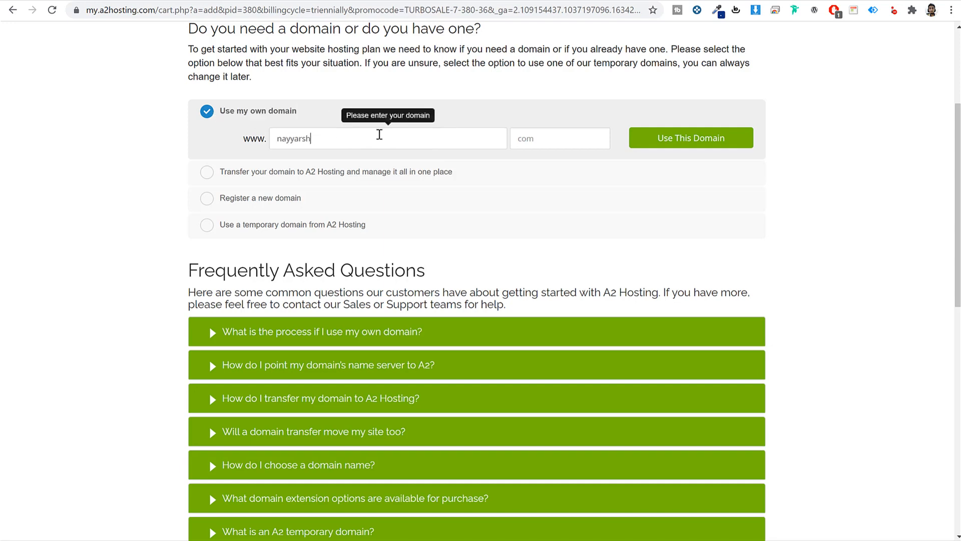
click(541, 138)
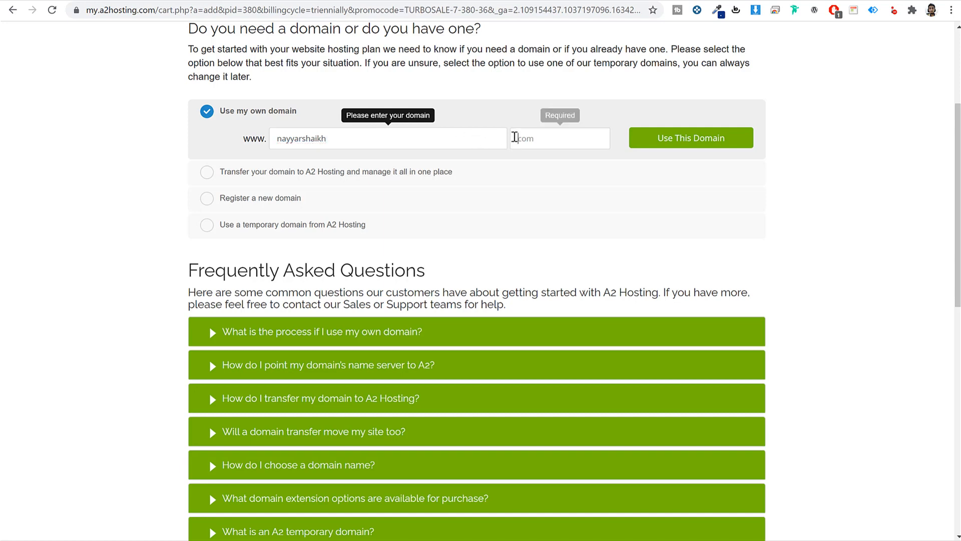
text(com)
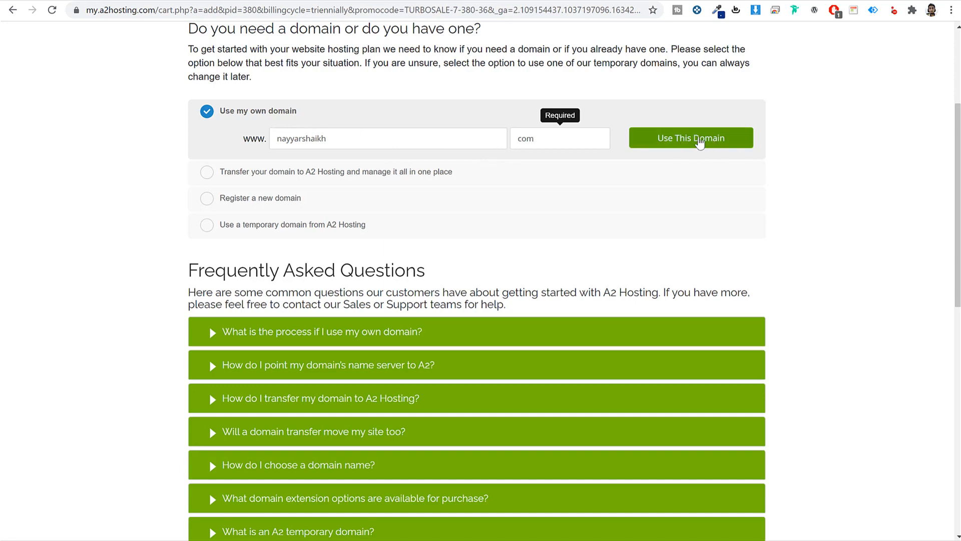
click(206, 198)
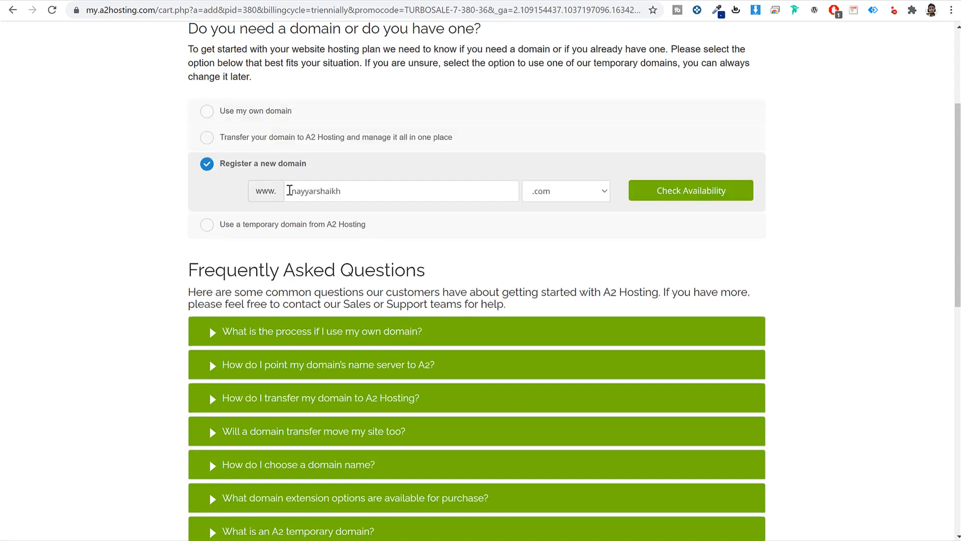
click(416, 190)
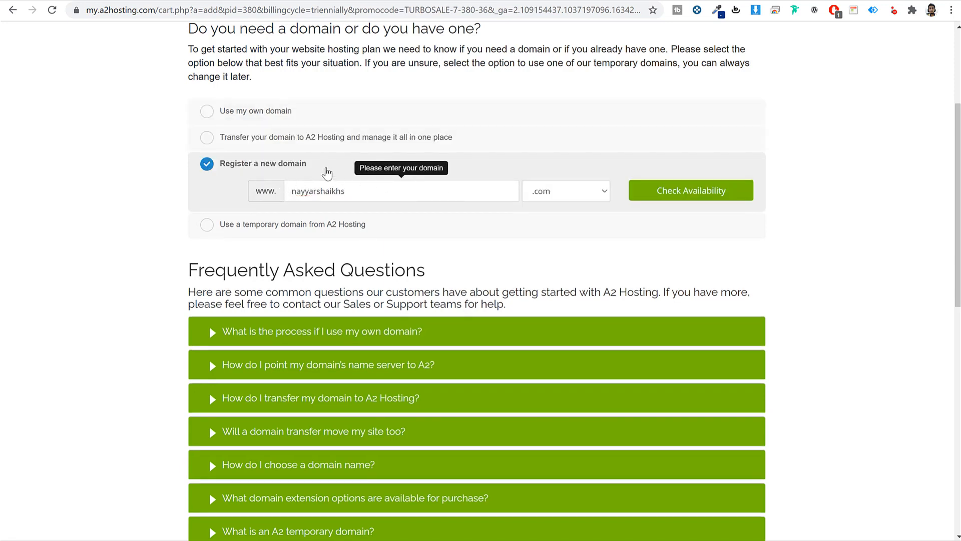
text(s)
click(685, 197)
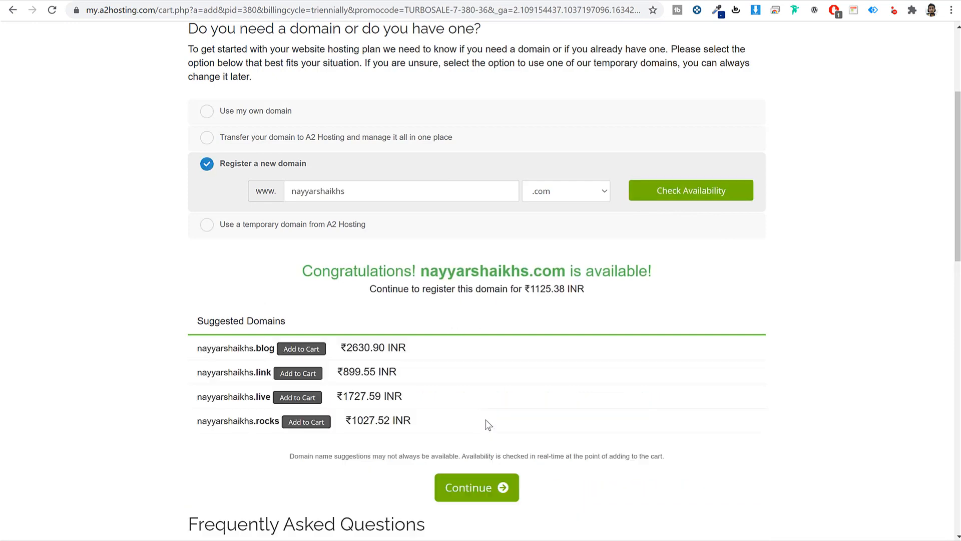
click(466, 499)
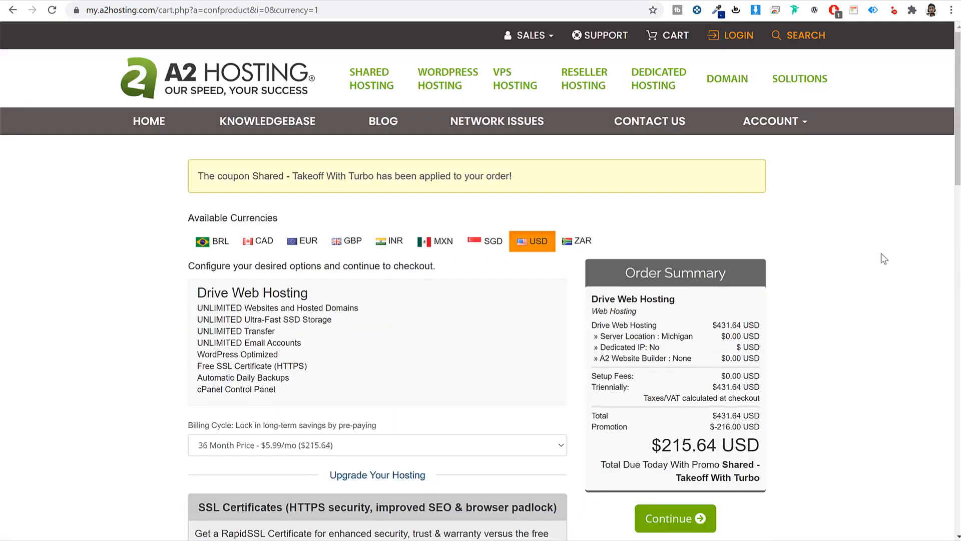
- Set the billing cycle to 12 months
scroll(381, 300, down, 3)
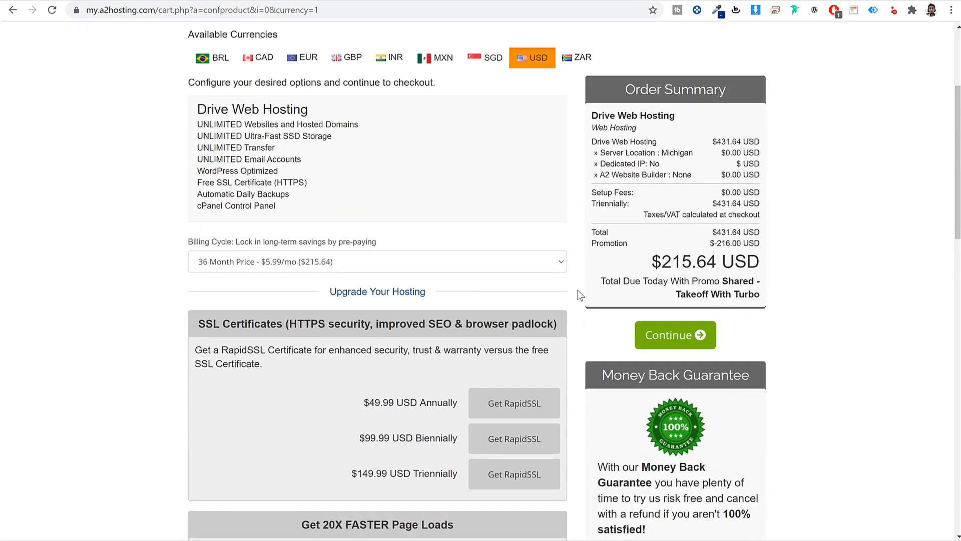
click(207, 265)
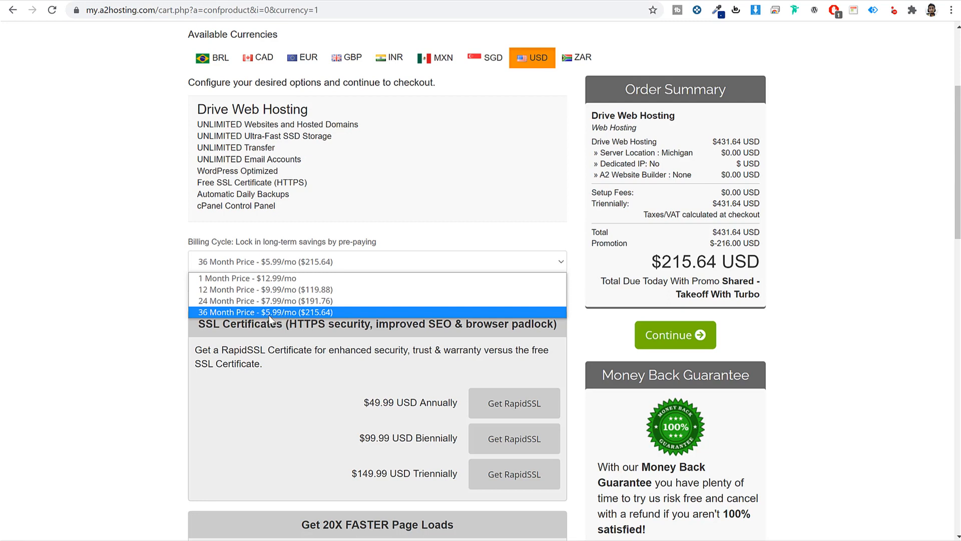
click(235, 290)
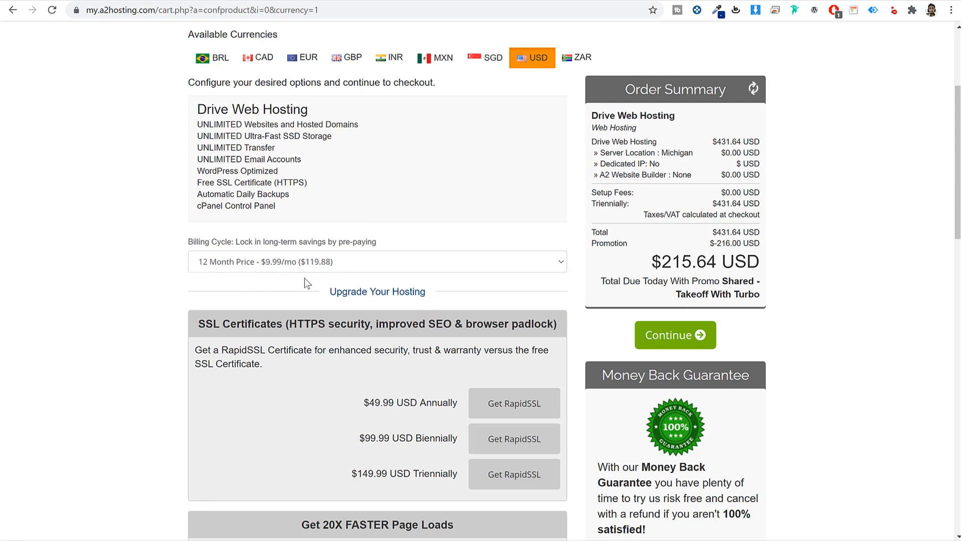
click(320, 259)
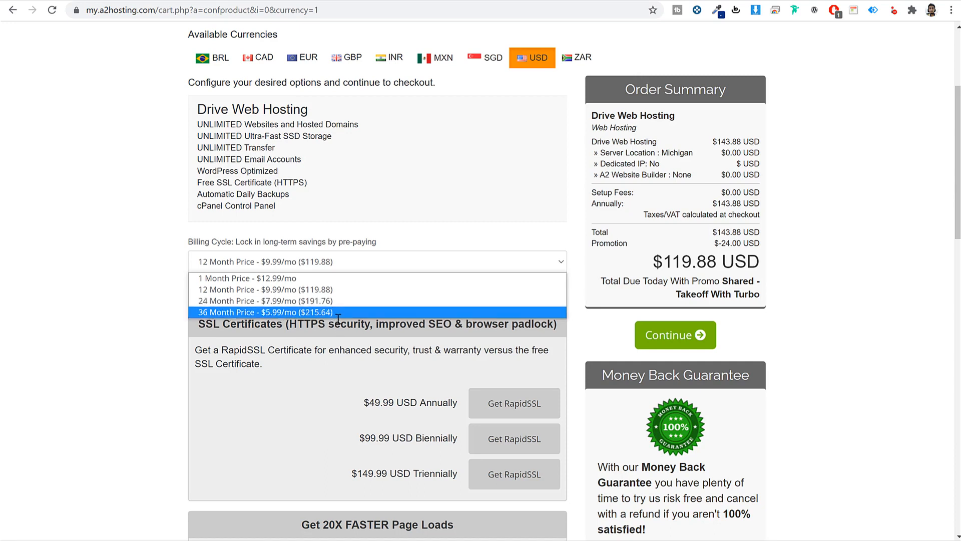
click(340, 337)
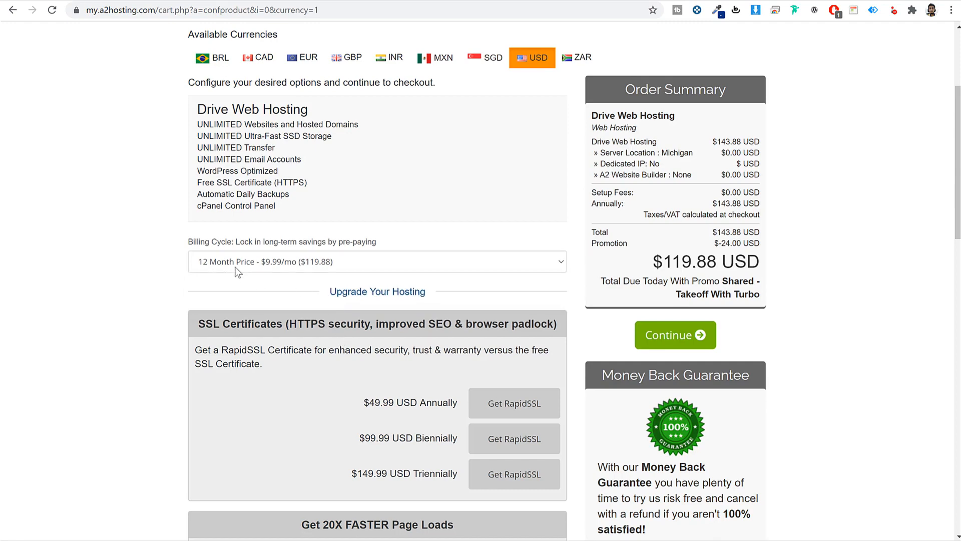
scroll(466, 357, down, 8)
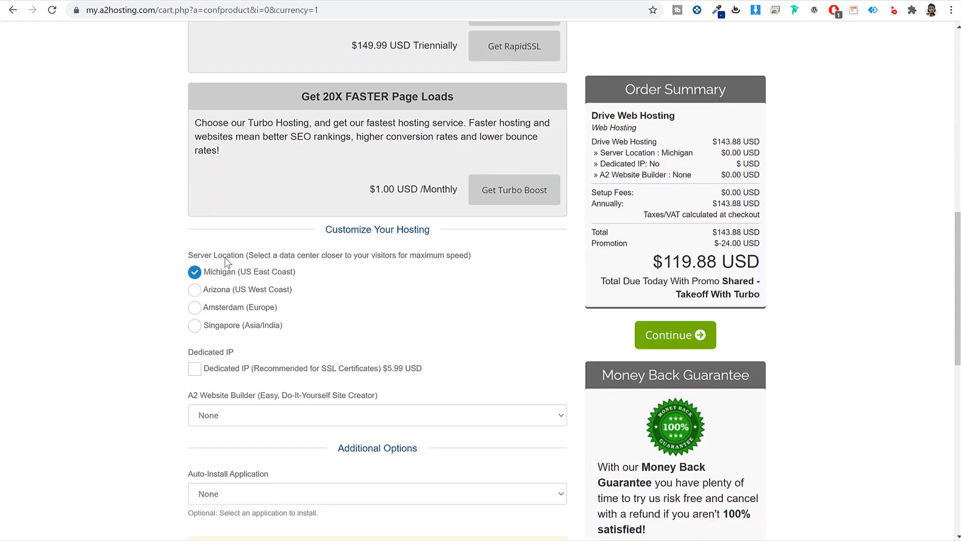
drag(224, 259, 377, 256)
click(378, 257)
- Choose Singapore as server location after trying Amsterdam, Michigan and Arizona, then continue
click(245, 326)
drag(282, 326, 212, 325)
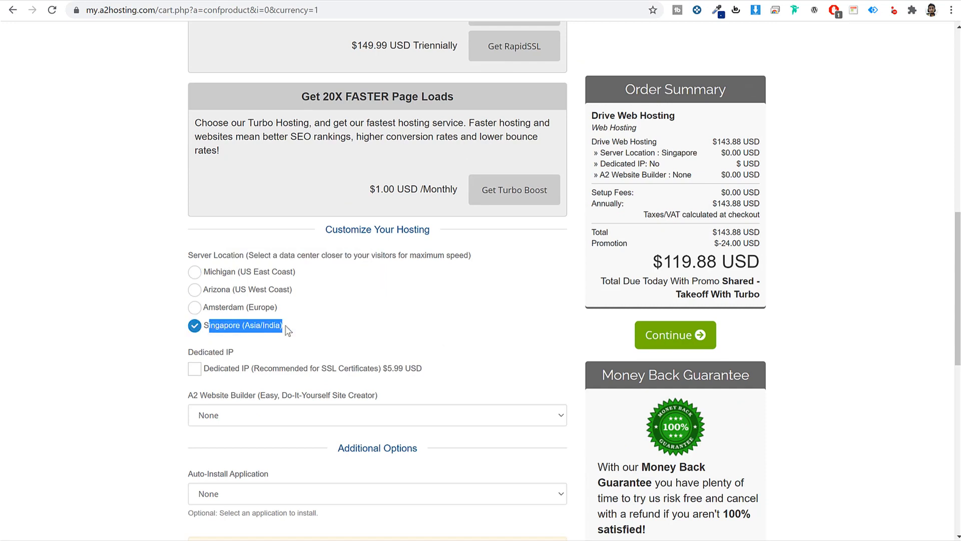
click(345, 321)
click(229, 304)
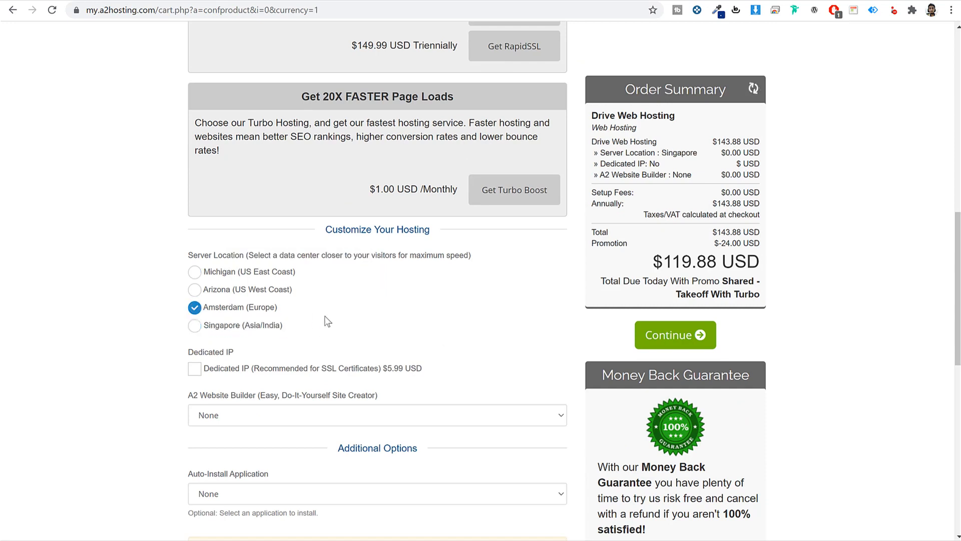
click(237, 276)
click(224, 290)
click(273, 325)
scroll(340, 426, down, 3)
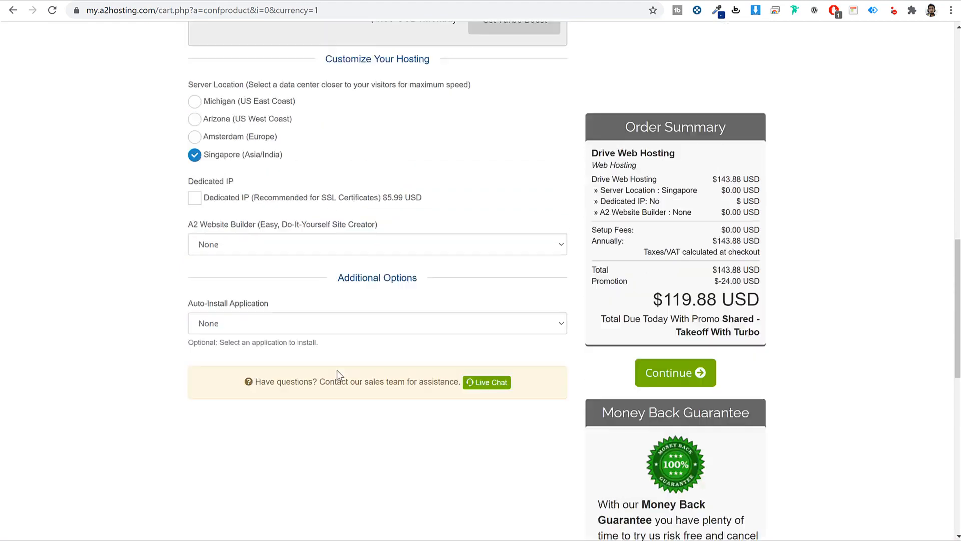
scroll(338, 372, up, 3)
click(701, 336)
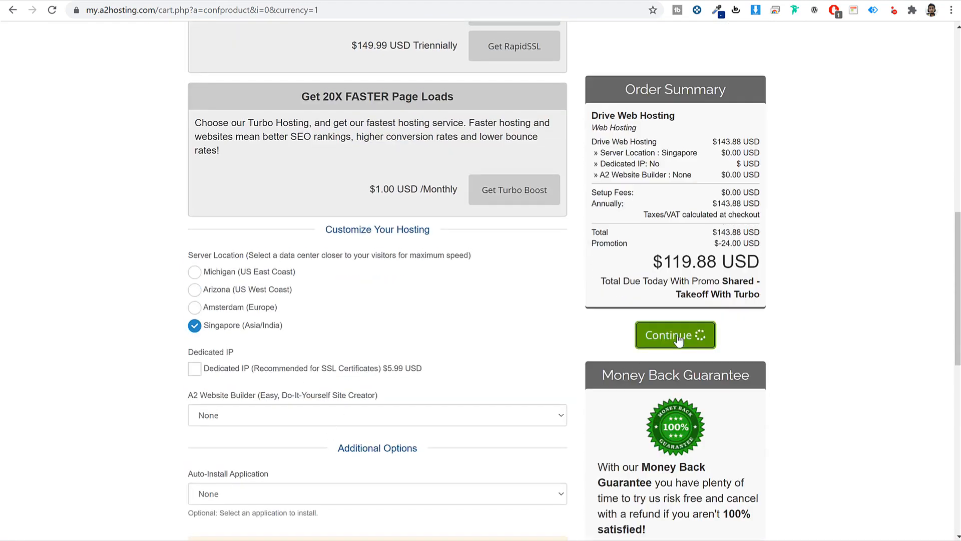
scroll(846, 321, down, 3)
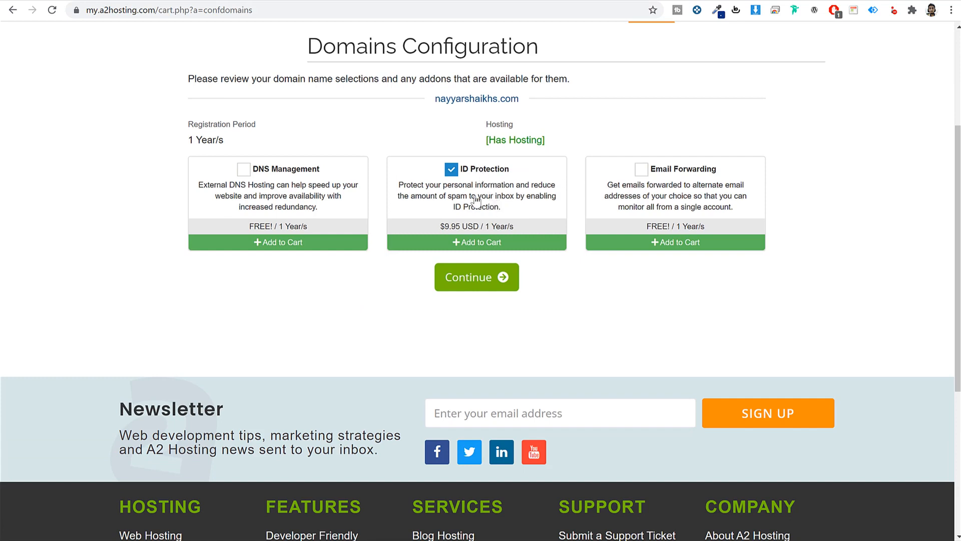
- Drop paid ID Protection and add the free DNS Management and Email Forwarding add-ons
click(451, 169)
drag(531, 228, 434, 234)
scroll(571, 309, up, 2)
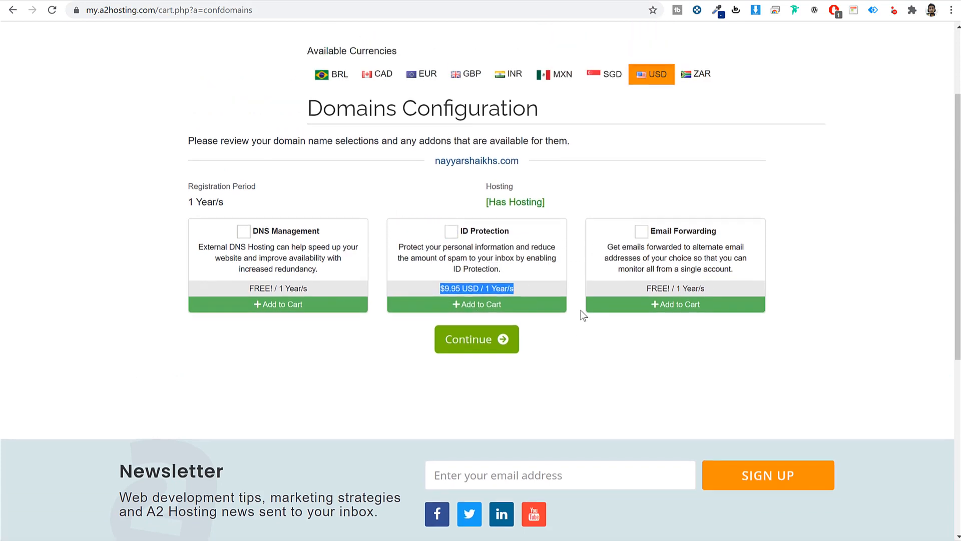
click(289, 301)
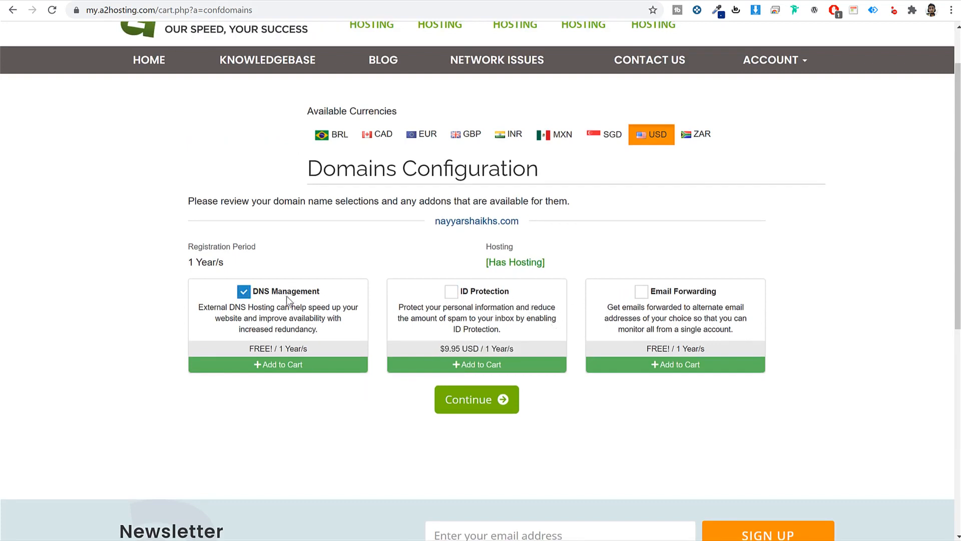
click(671, 294)
drag(719, 292, 644, 293)
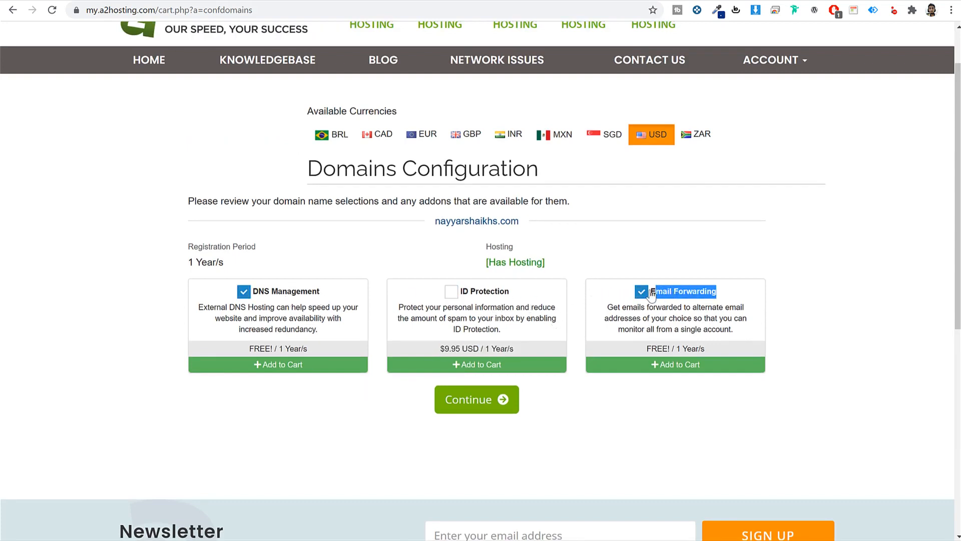
drag(325, 292, 250, 295)
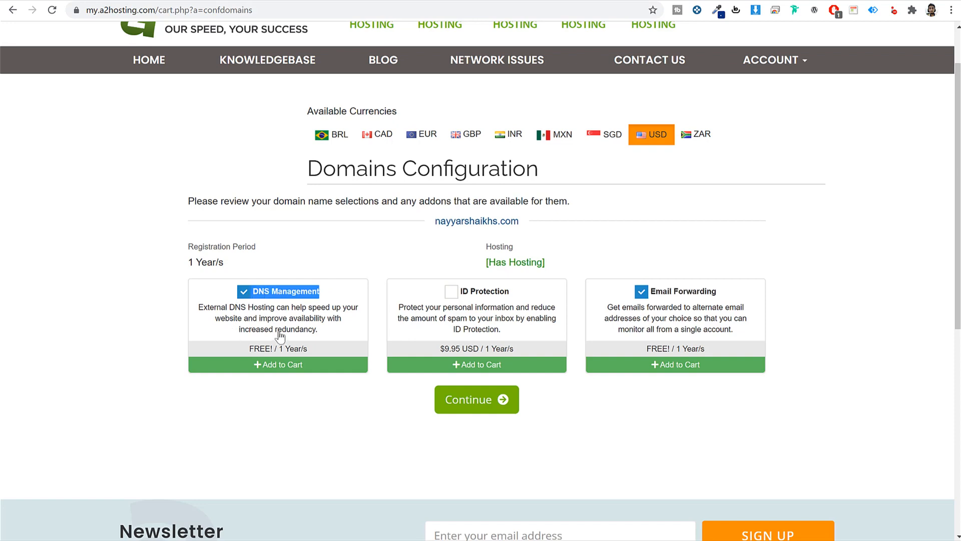
drag(712, 349, 603, 351)
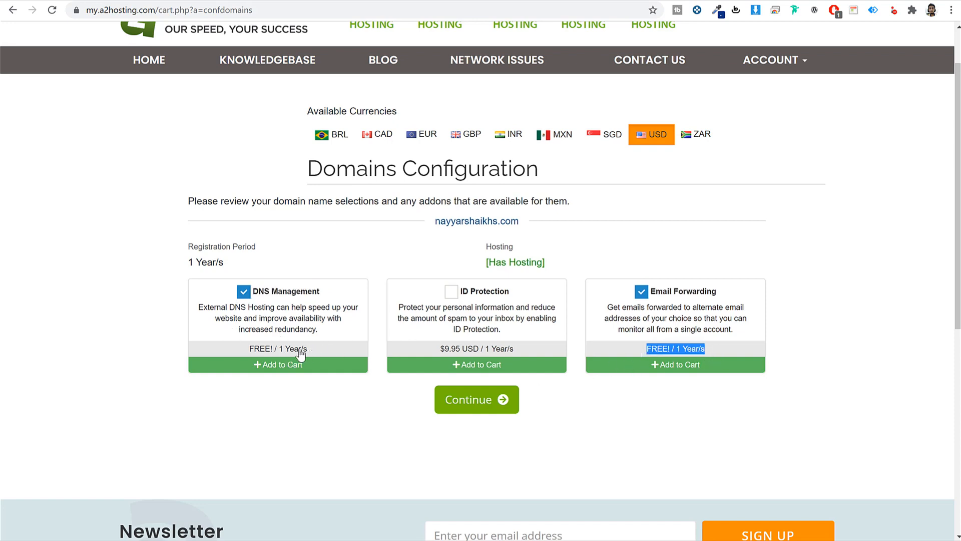
- Review the $134.83 order with the Singapore server, then proceed to checkout
click(486, 401)
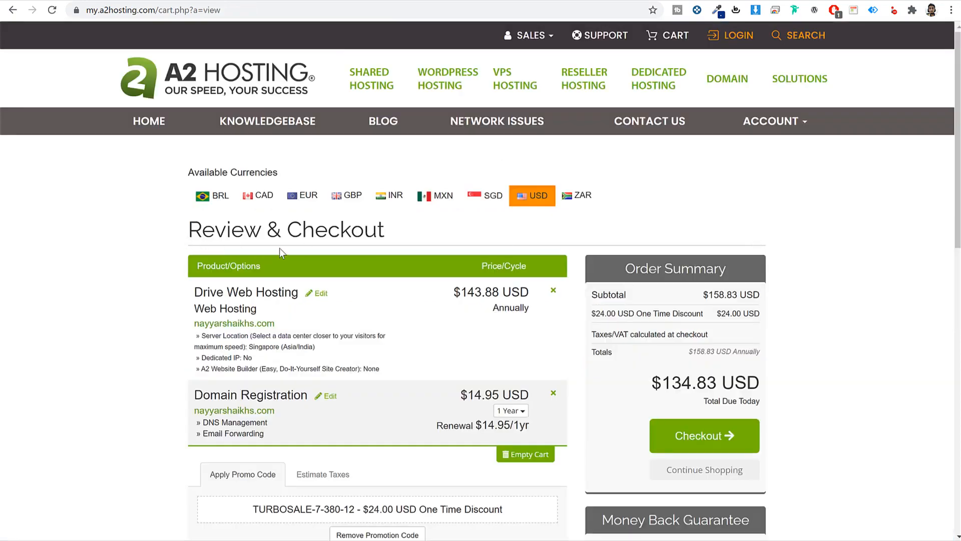
drag(202, 335, 314, 346)
click(224, 368)
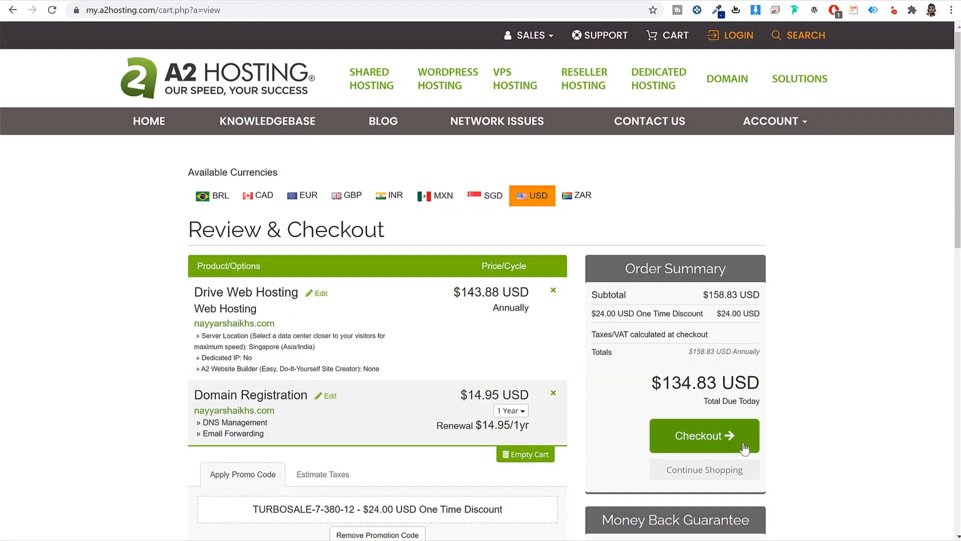
click(707, 438)
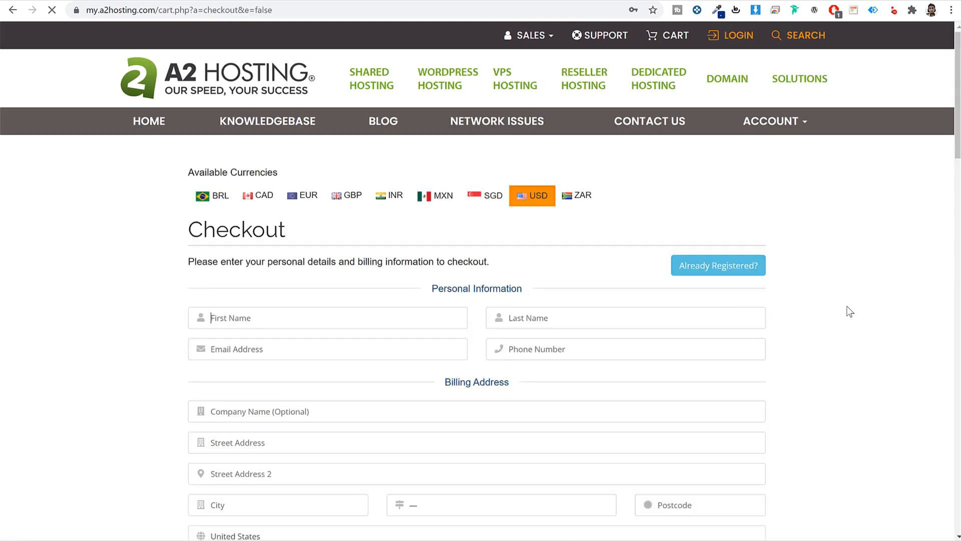
- Review the checkout's VAT Number and account password fields, dismissing the saved-password suggestions
scroll(846, 307, down, 10)
scroll(846, 308, up, 8)
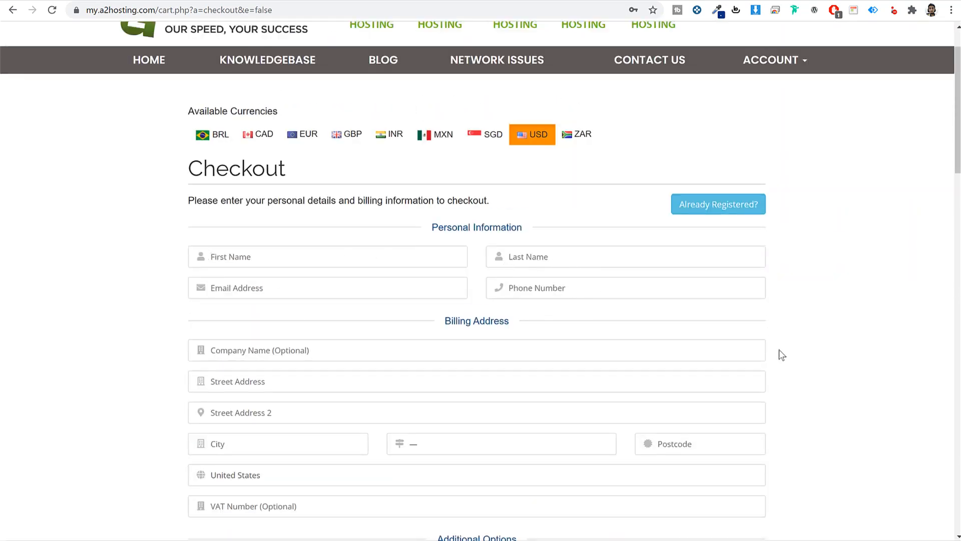
scroll(779, 350, down, 4)
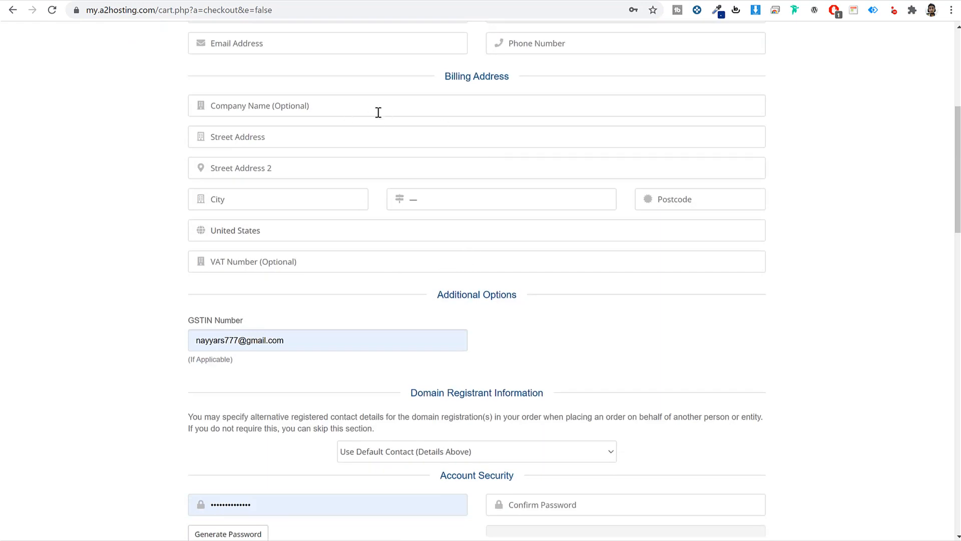
click(313, 265)
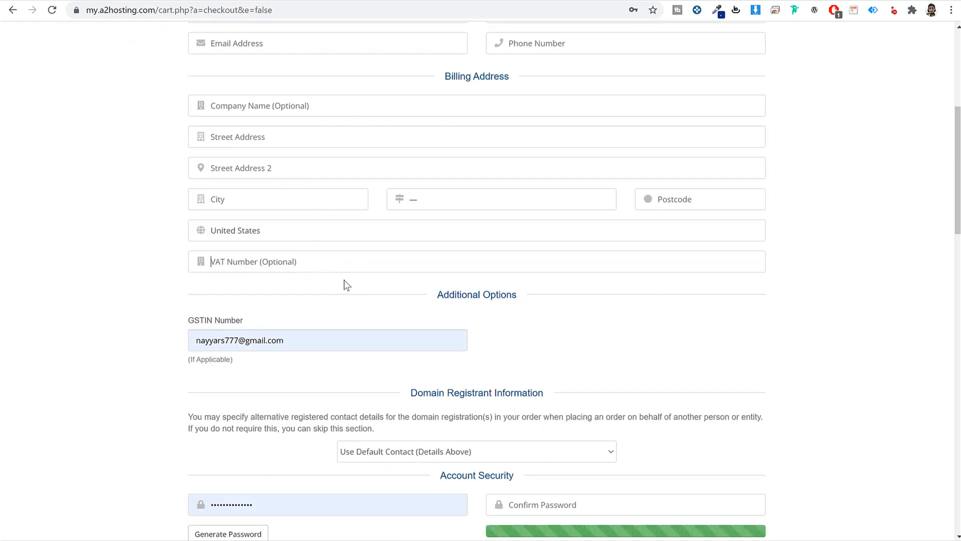
scroll(371, 275, down, 6)
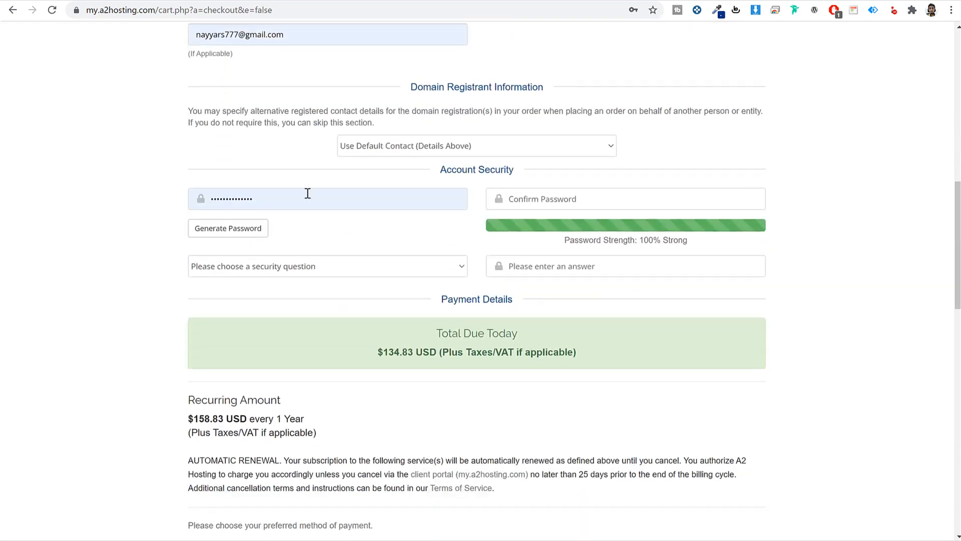
double_click(308, 194)
click(821, 232)
double_click(321, 203)
scroll(839, 253, up, 4)
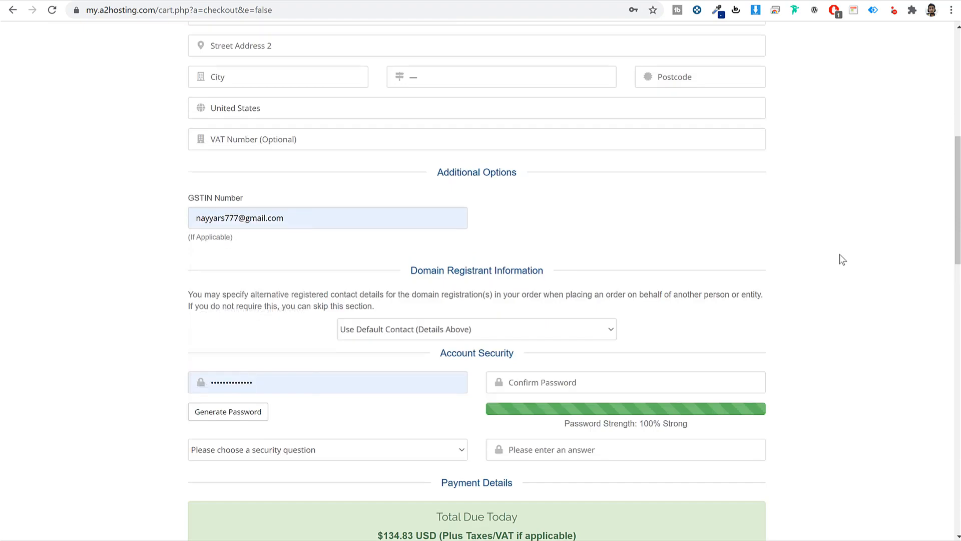
scroll(371, 230, up, 5)
scroll(375, 329, down, 6)
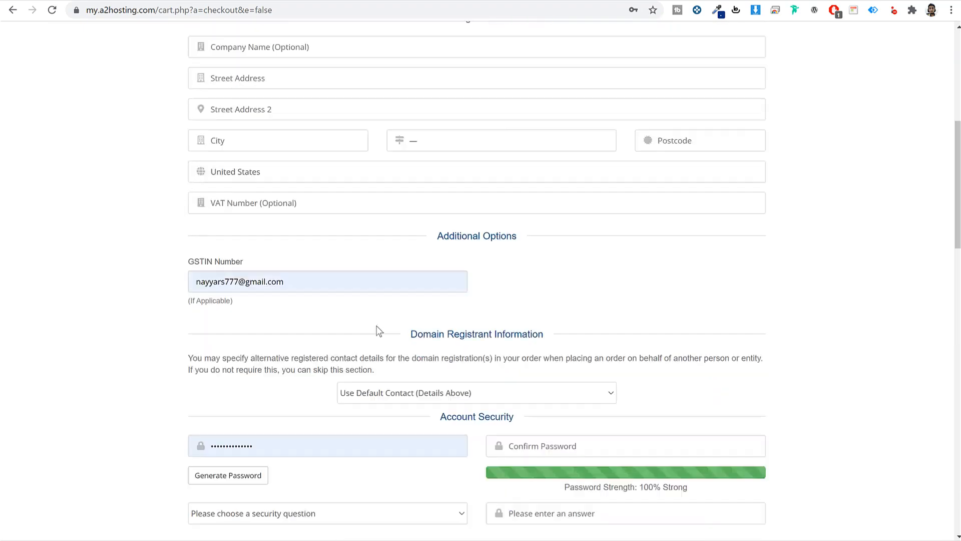
scroll(317, 325, up, 2)
scroll(316, 324, up, 4)
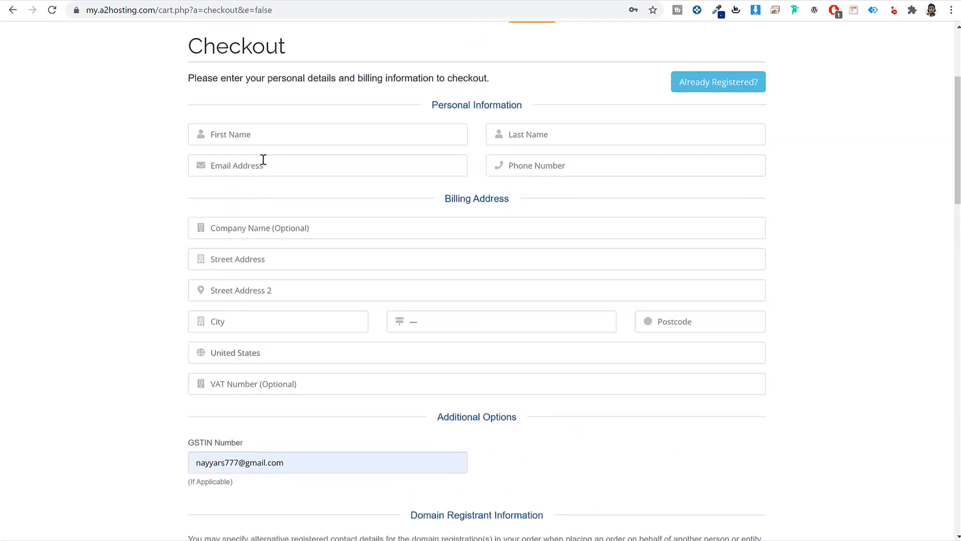
scroll(315, 273, down, 2)
scroll(314, 274, down, 3)
double_click(279, 379)
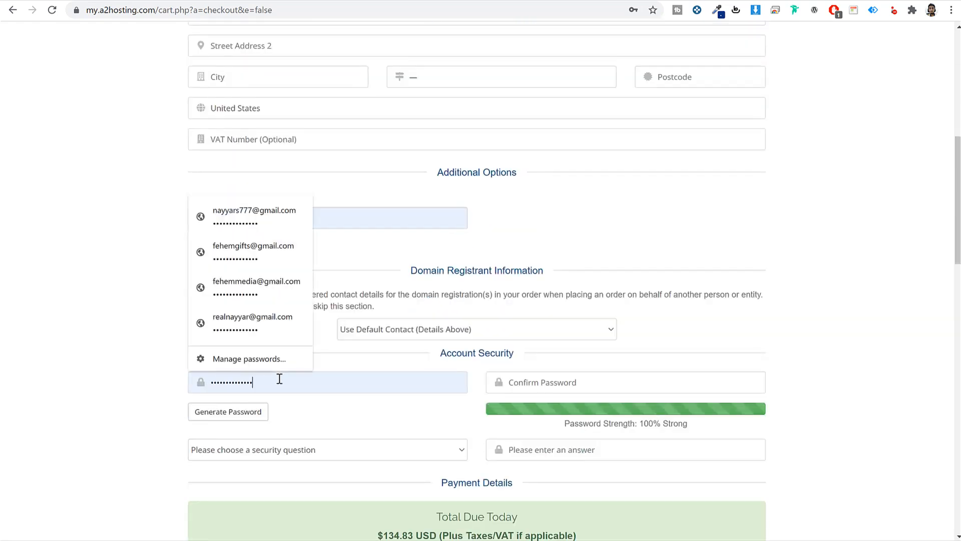
click(846, 284)
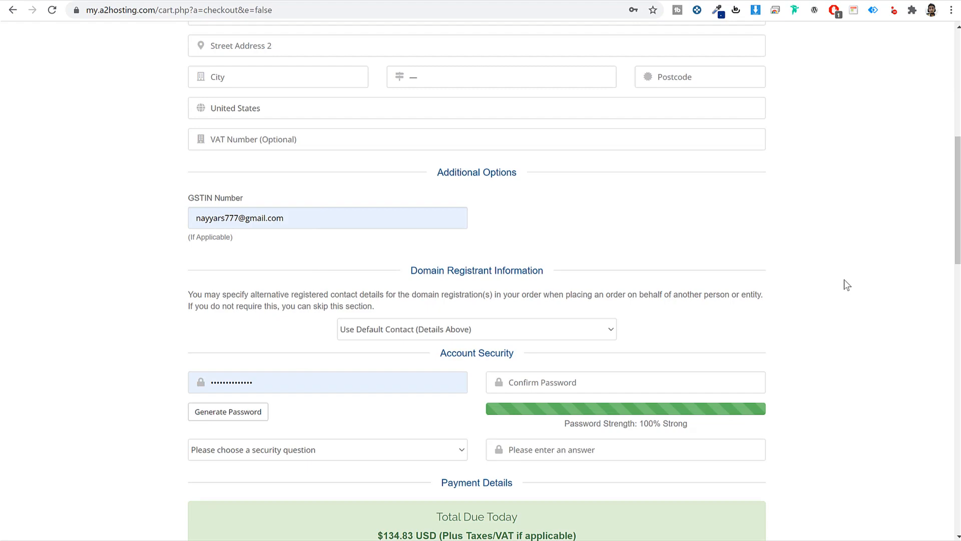
scroll(262, 133, up, 5)
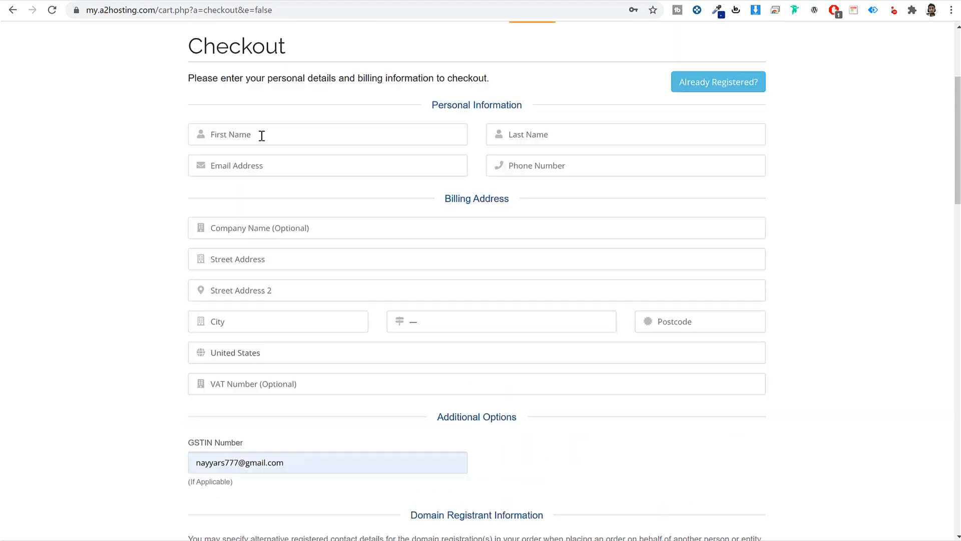
scroll(308, 369, down, 6)
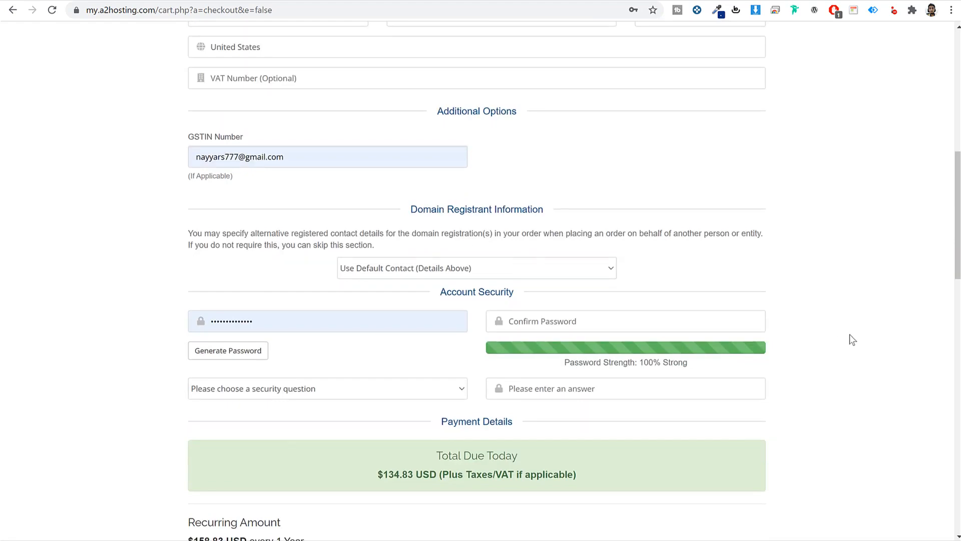
scroll(920, 341, down, 8)
scroll(922, 343, down, 1)
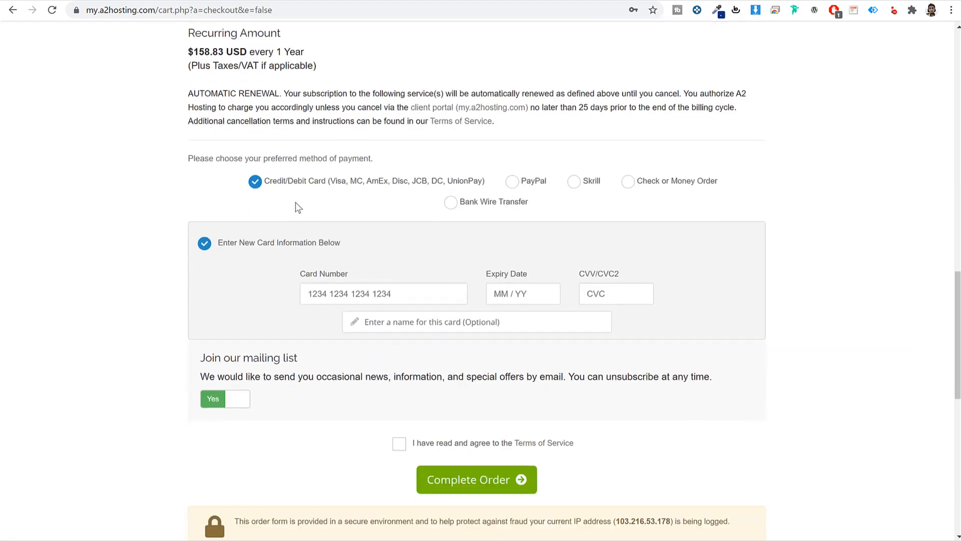
- Compare PayPal, Skrill and Bank Wire, choose Credit/Debit Card, and agree to the Terms of Service
double_click(275, 180)
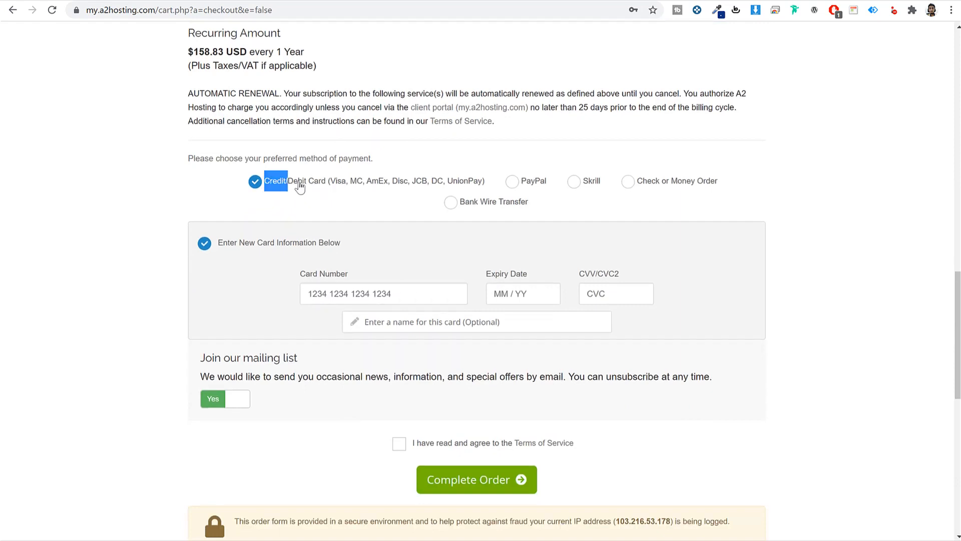
drag(301, 186, 319, 187)
click(320, 188)
click(512, 181)
click(575, 183)
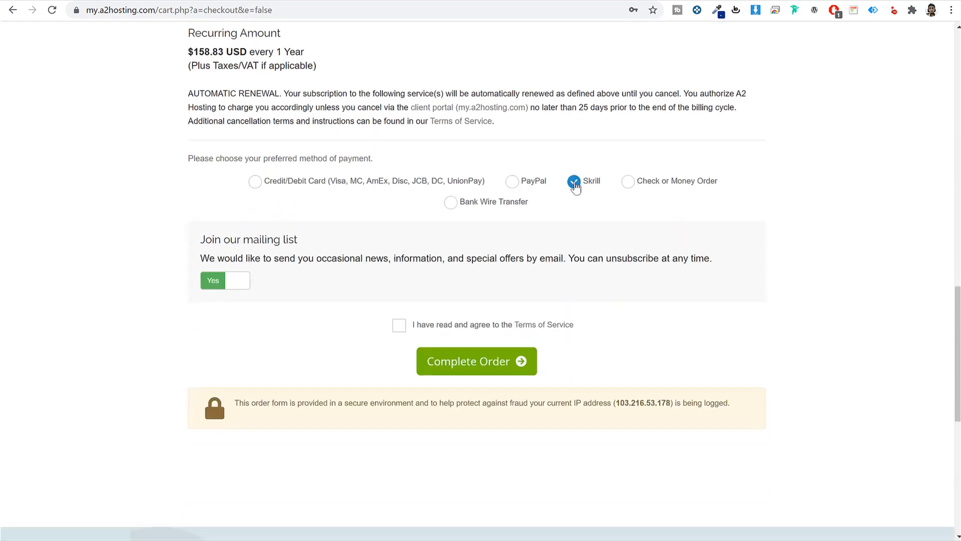
click(452, 203)
click(513, 183)
click(321, 188)
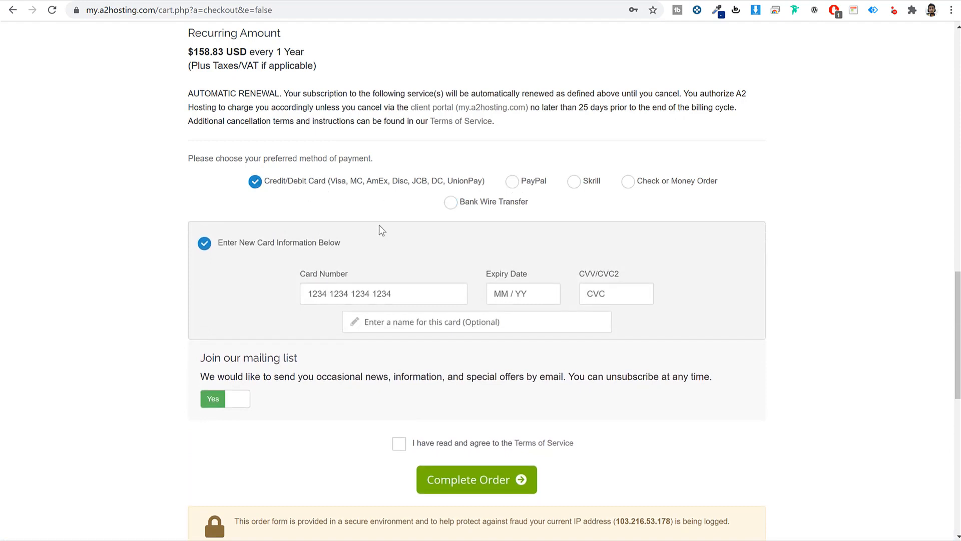
drag(330, 184, 482, 186)
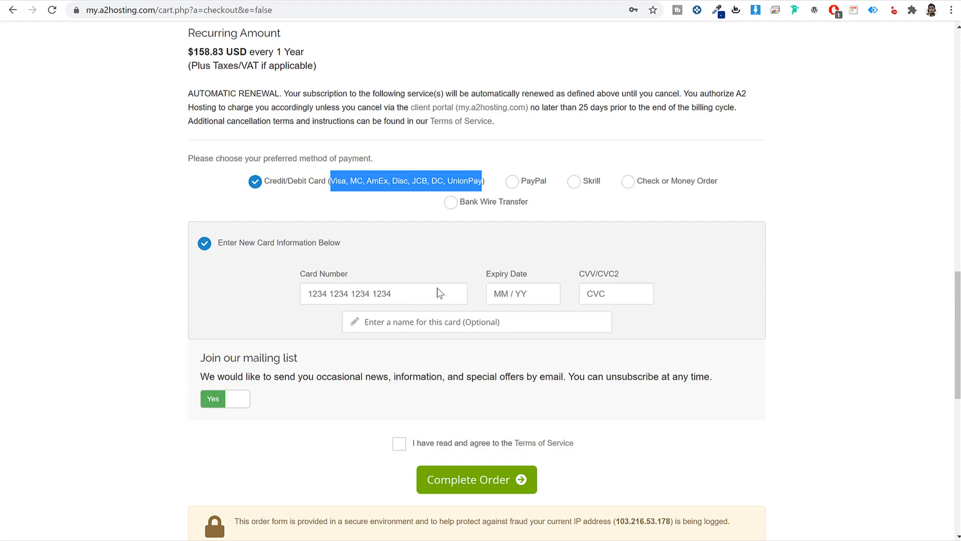
scroll(547, 372, down, 2)
click(399, 321)
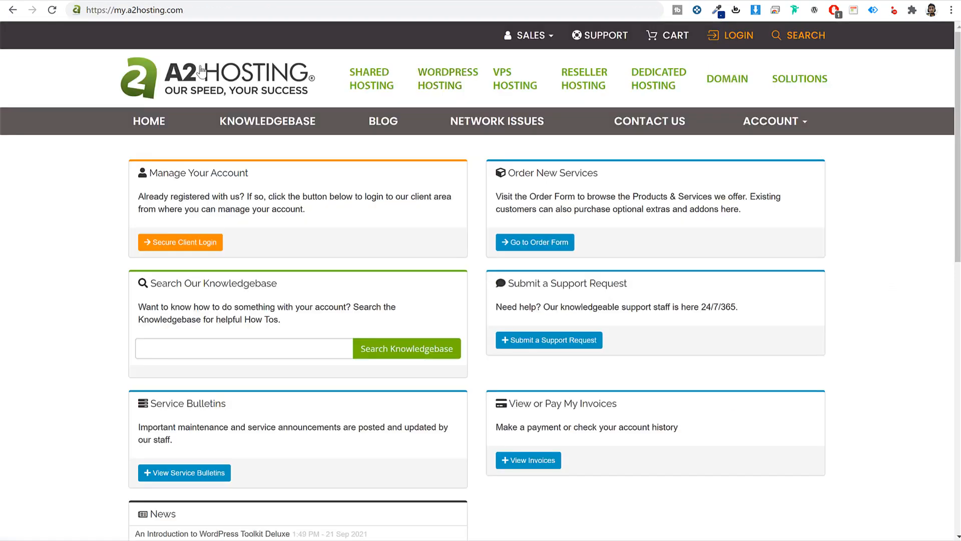
- Sign in to the A2 Hosting client area at my.a2hosting.com through Secure Client Login
click(172, 11)
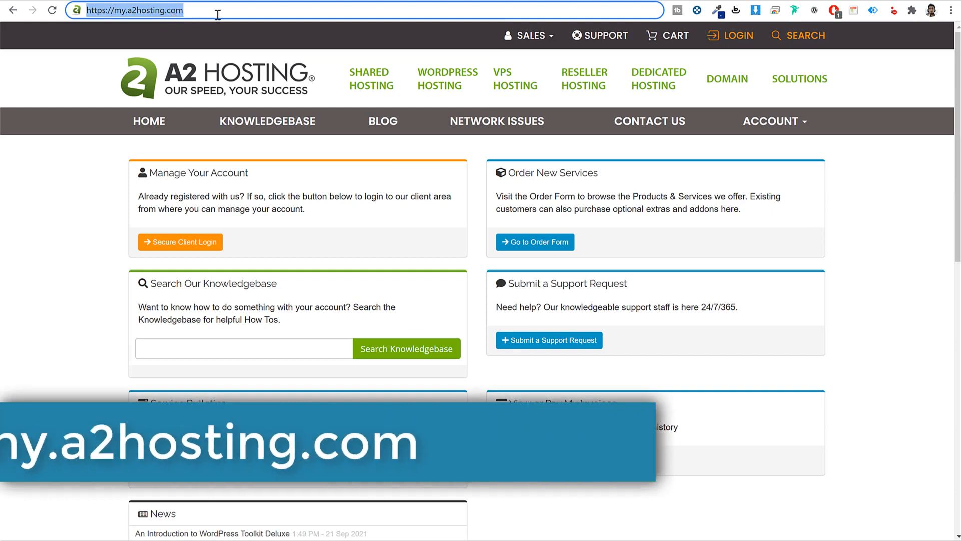
click(344, 198)
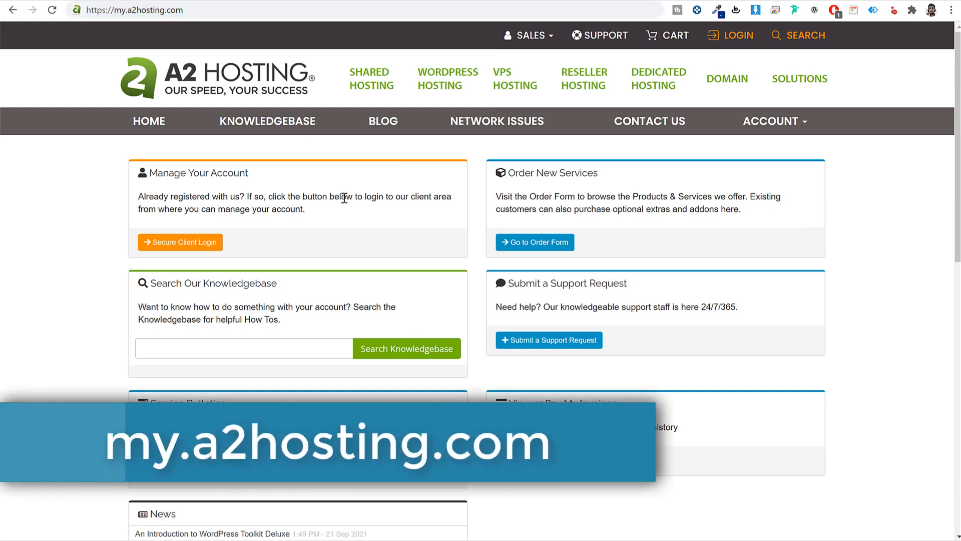
click(193, 244)
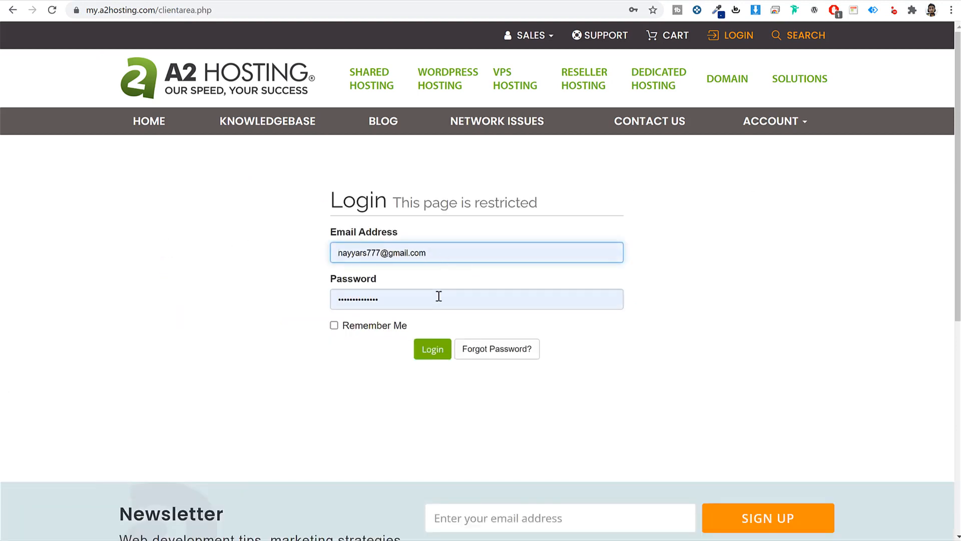
click(438, 350)
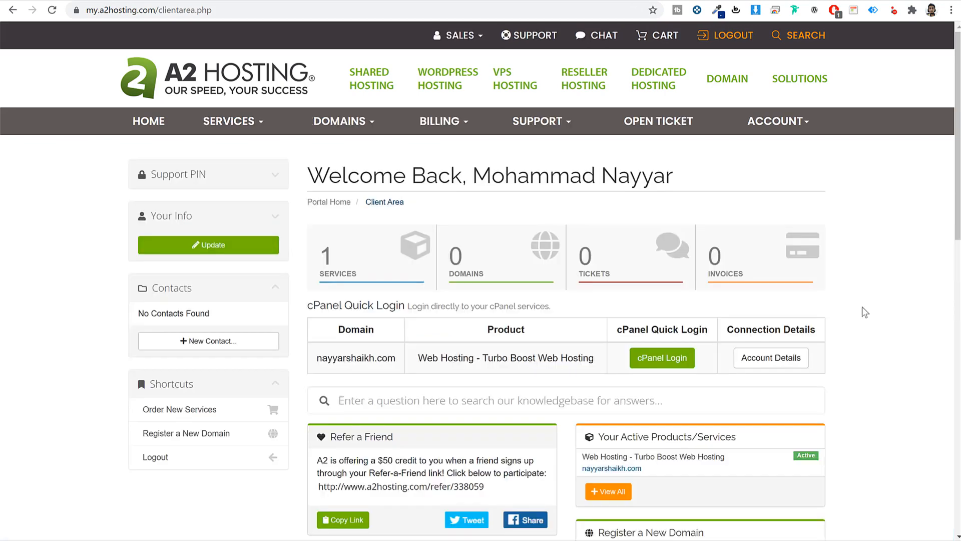
scroll(863, 309, down, 5)
scroll(863, 309, up, 5)
- Load godaddy.com in a new browser tab
key(ctrl+t)
text(go)
key(Return)
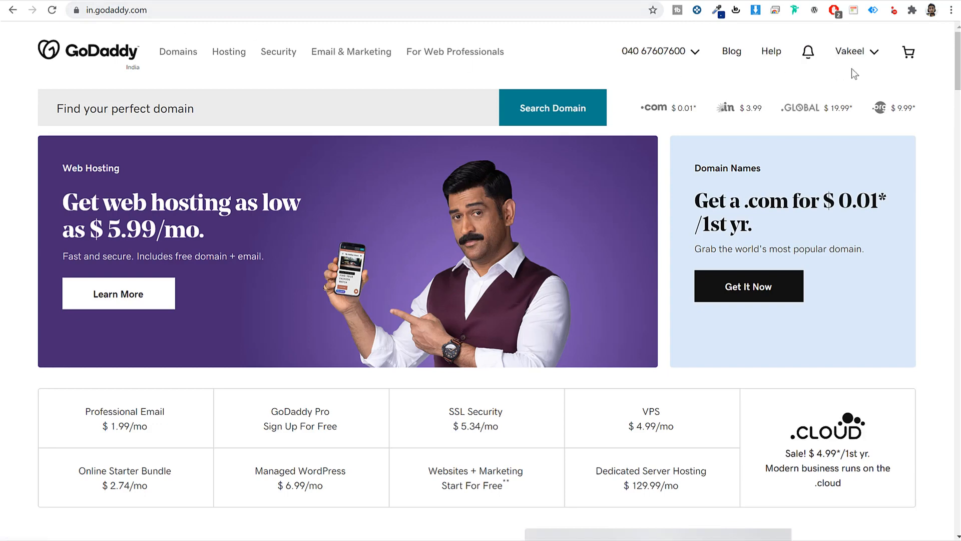
- From GoDaddy's products list, open fehem.in's DNS settings and begin changing its nameservers
click(864, 55)
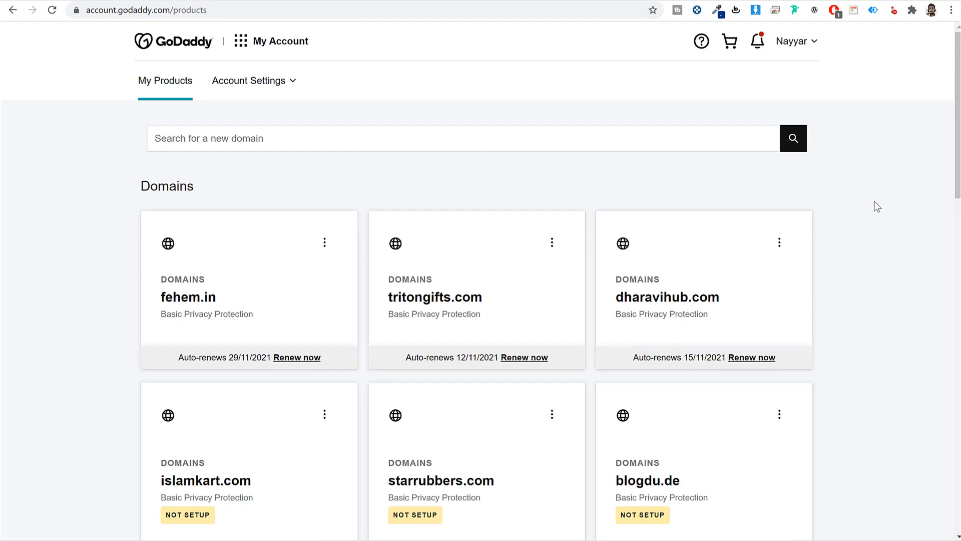
scroll(874, 202, down, 6)
scroll(871, 210, down, 3)
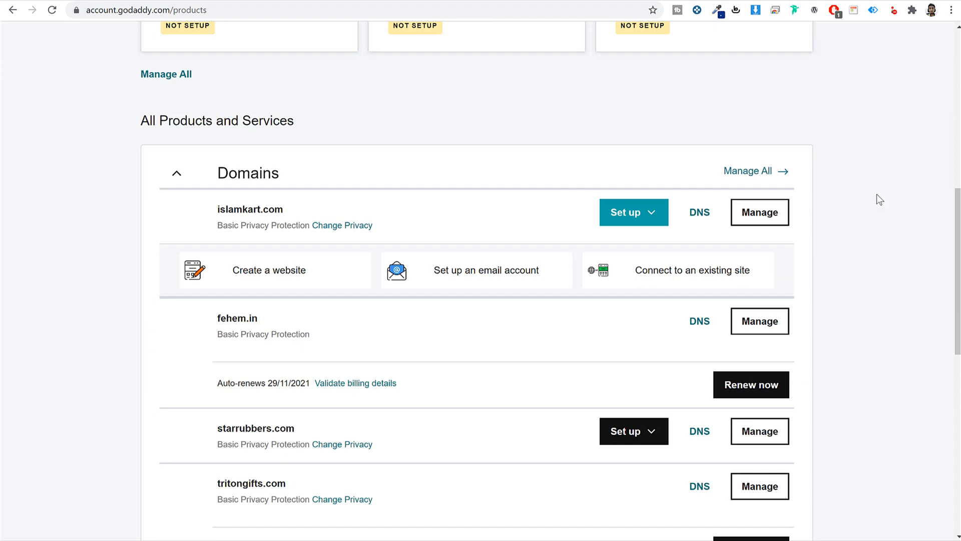
scroll(877, 194, down, 2)
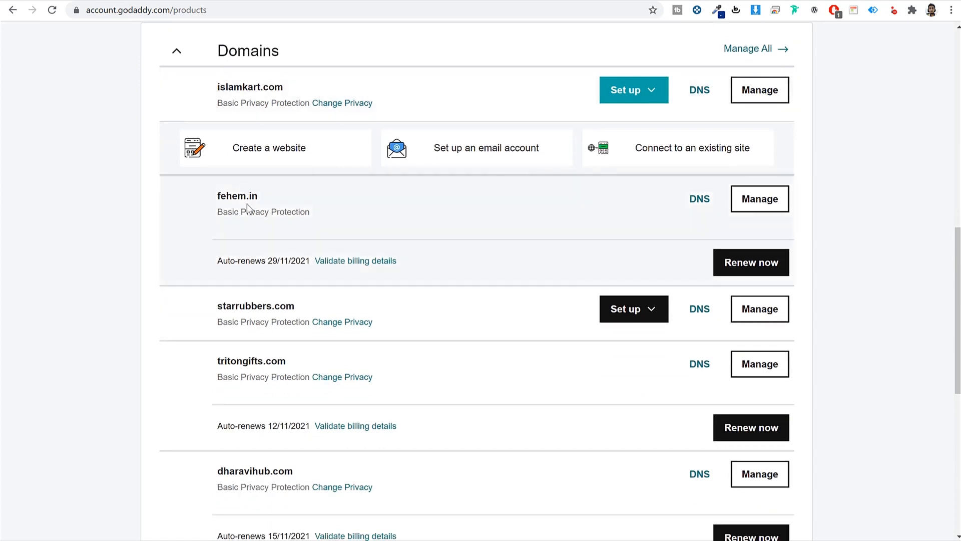
drag(287, 195, 215, 204)
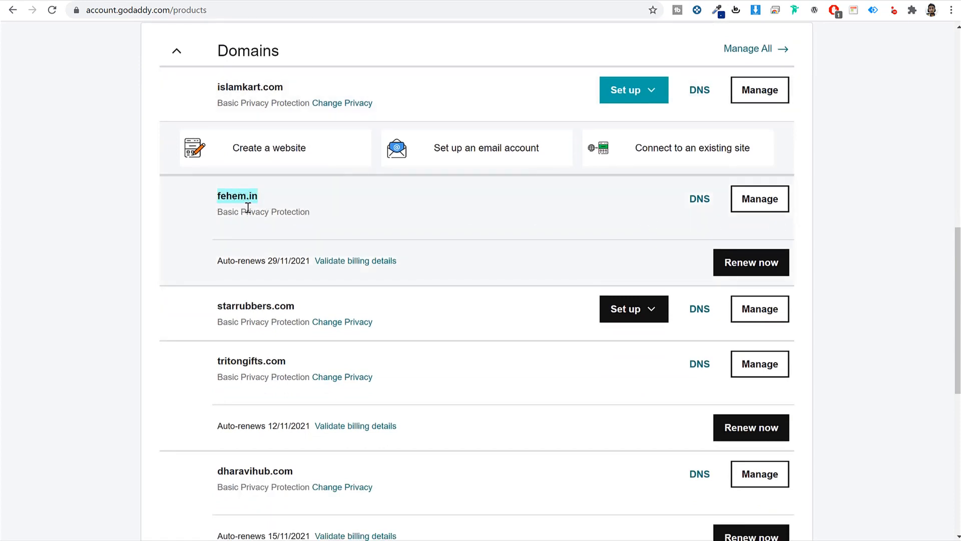
click(703, 205)
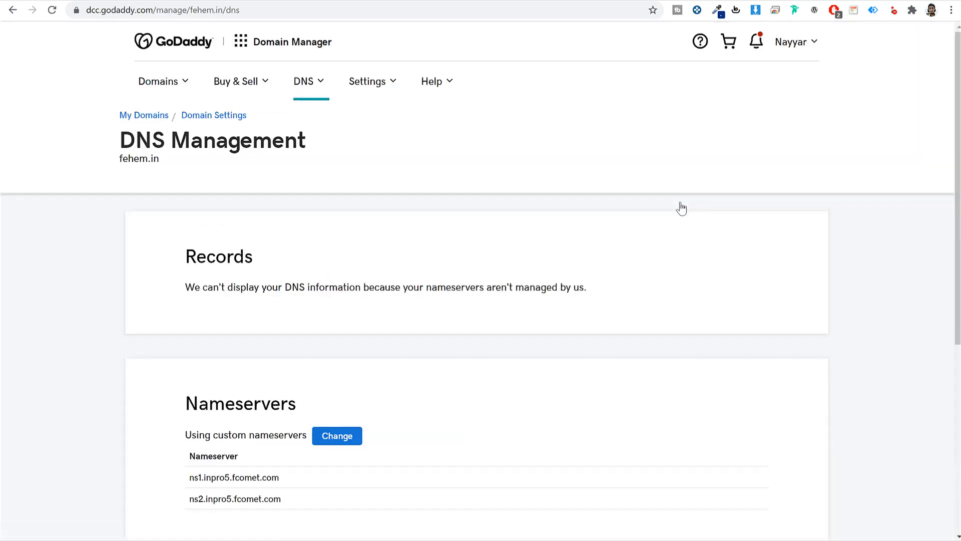
scroll(678, 209, down, 5)
click(350, 201)
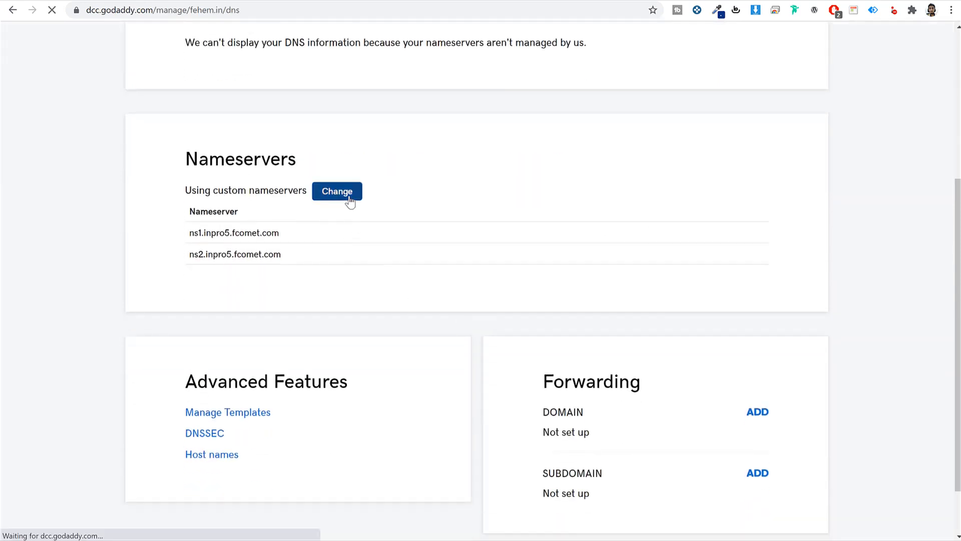
- Clear the old nameservers and enter ns1.a2hosting.com and ns2.a2hosting.com copied from A2
triple_click(313, 310)
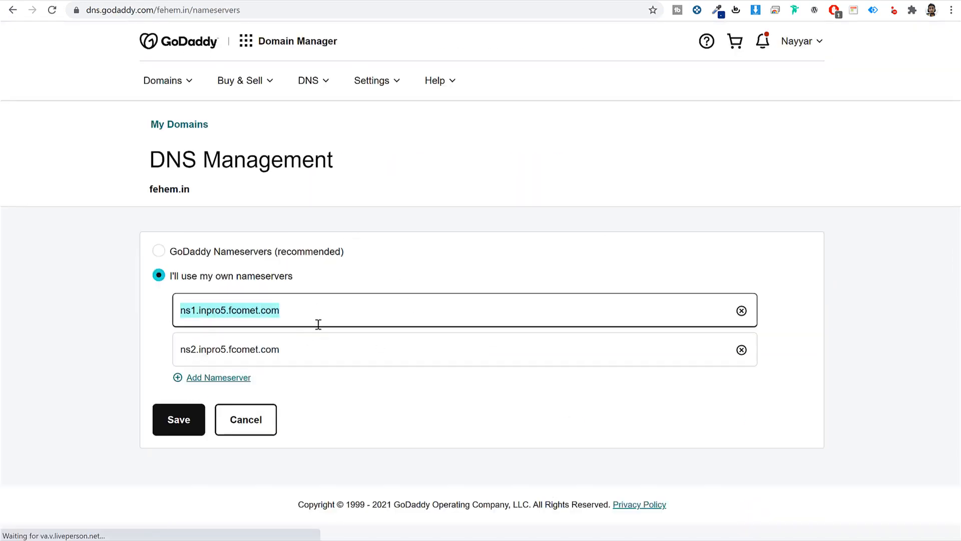
key(BackSpace)
triple_click(315, 335)
key(BackSpace)
key(ctrl+Tab)
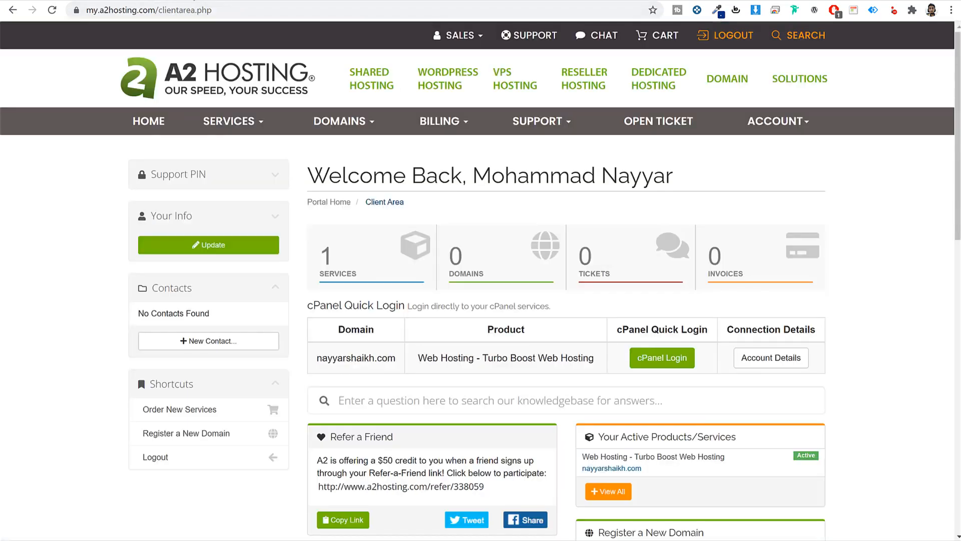
scroll(870, 346, down, 1)
click(773, 301)
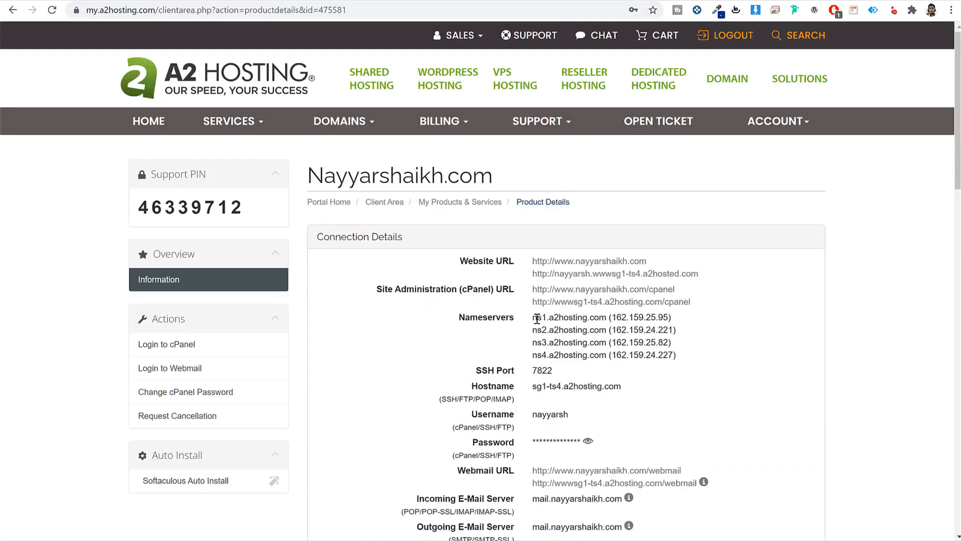
drag(533, 318, 606, 321)
key(ctrl+c)
key(ctrl+Tab)
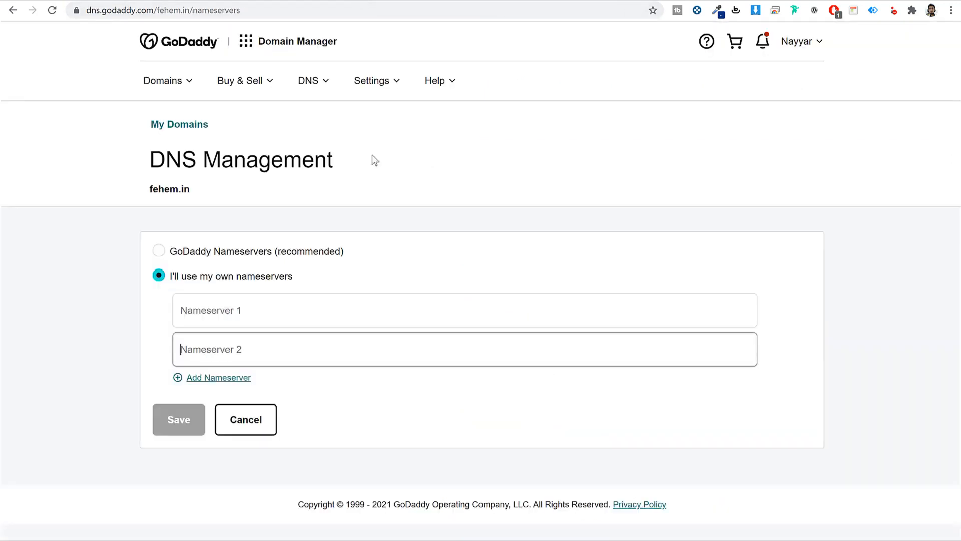
click(309, 313)
key(ctrl+v)
key(ctrl+shift+Tab)
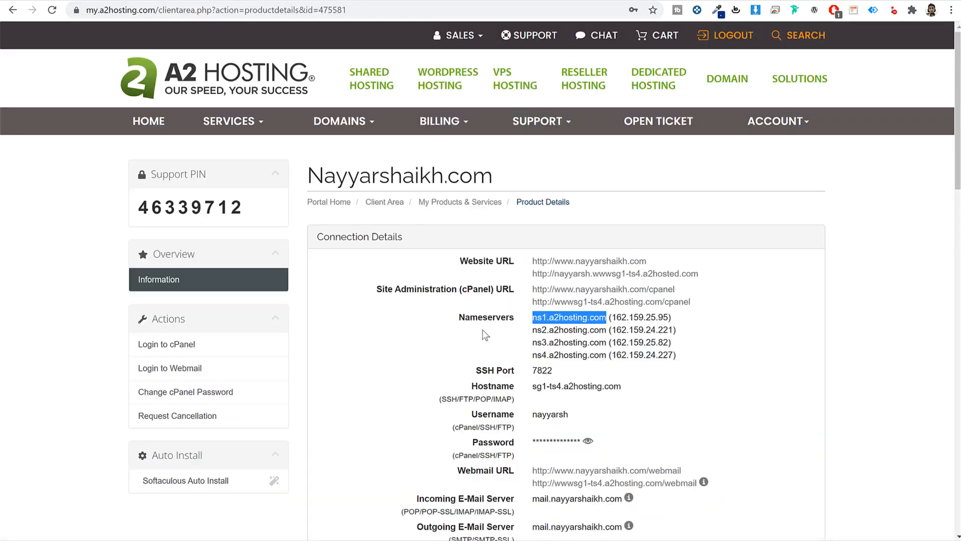
drag(533, 330, 607, 332)
key(ctrl+c)
key(ctrl+Tab)
click(291, 345)
key(ctrl+v)
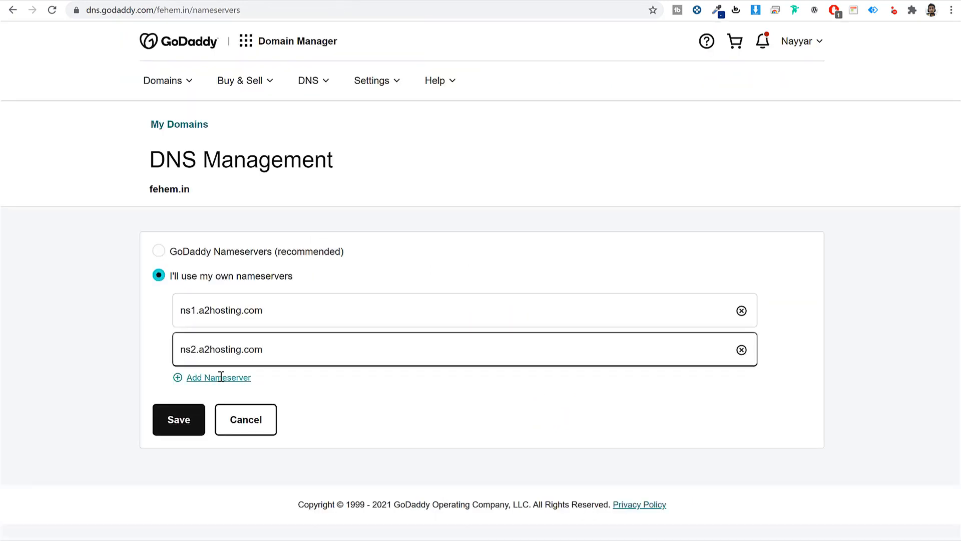
- Add two more nameserver fields, fill in ns3 and ns4.a2hosting.com, and save
click(221, 377)
click(223, 414)
key(ctrl+shift+Tab)
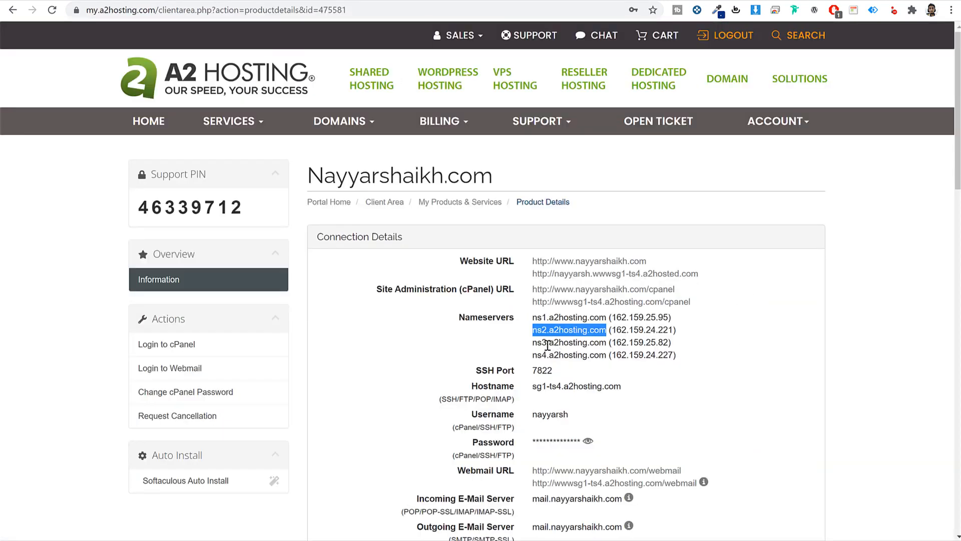
drag(533, 342, 606, 344)
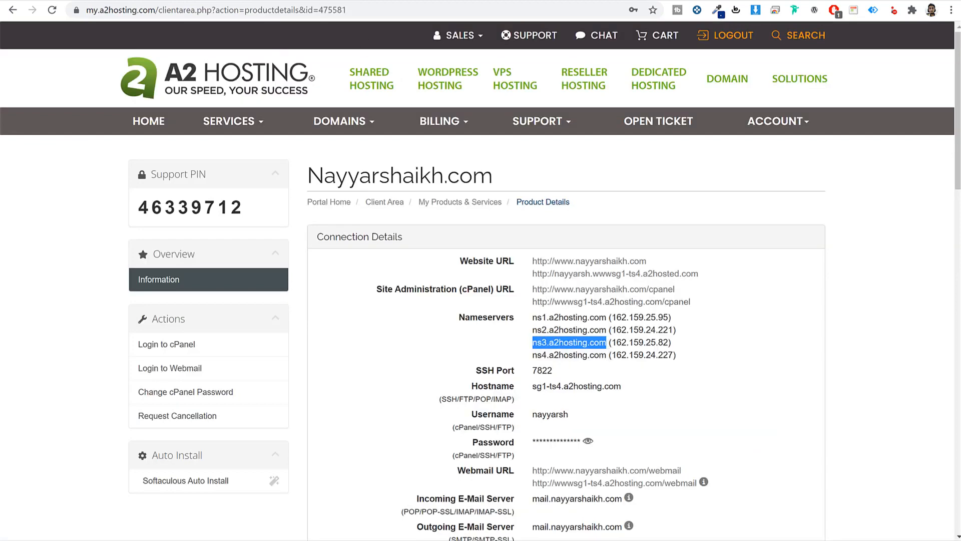
key(ctrl+c)
key(ctrl+Tab)
click(283, 380)
key(ctrl+v)
key(ctrl+shift+Tab)
drag(533, 355, 607, 356)
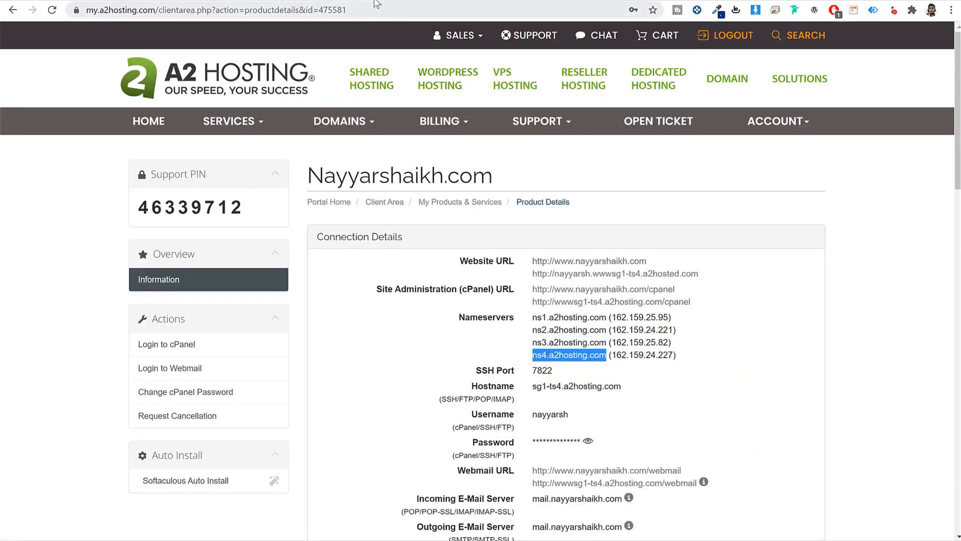
key(ctrl+c)
key(ctrl+Tab)
click(239, 429)
key(ctrl+v)
scroll(177, 460, down, 1)
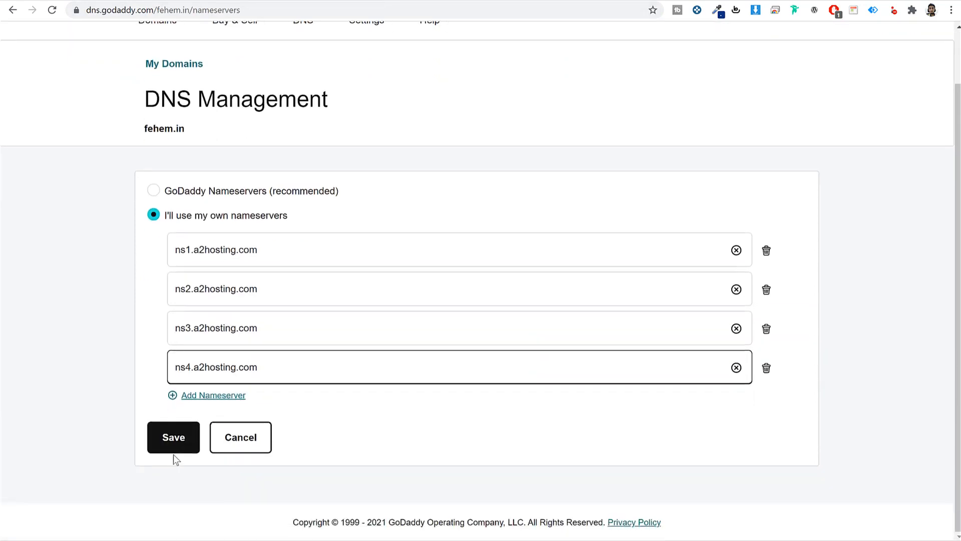
click(172, 440)
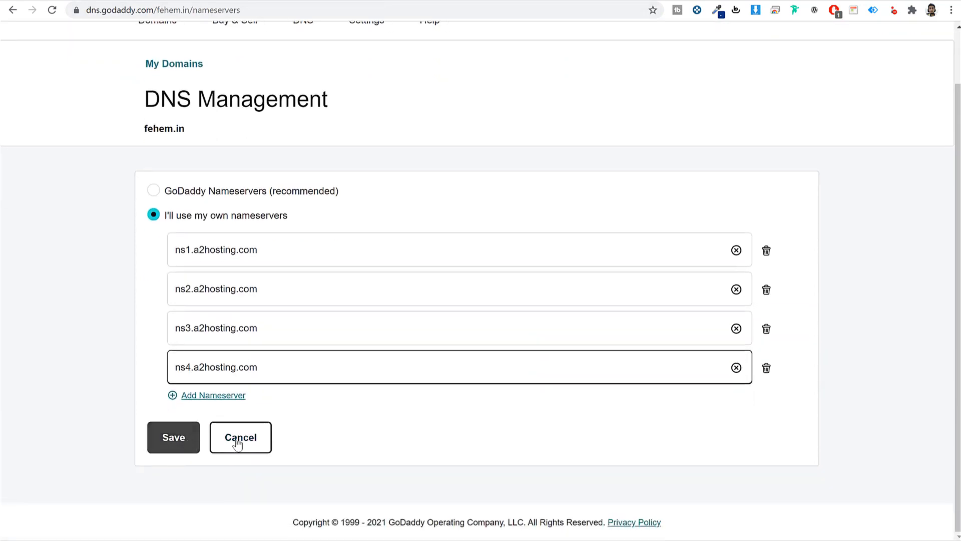
- Return to the A2 Hosting client area and log in to the new hosting account's cPanel
key(ctrl+Tab)
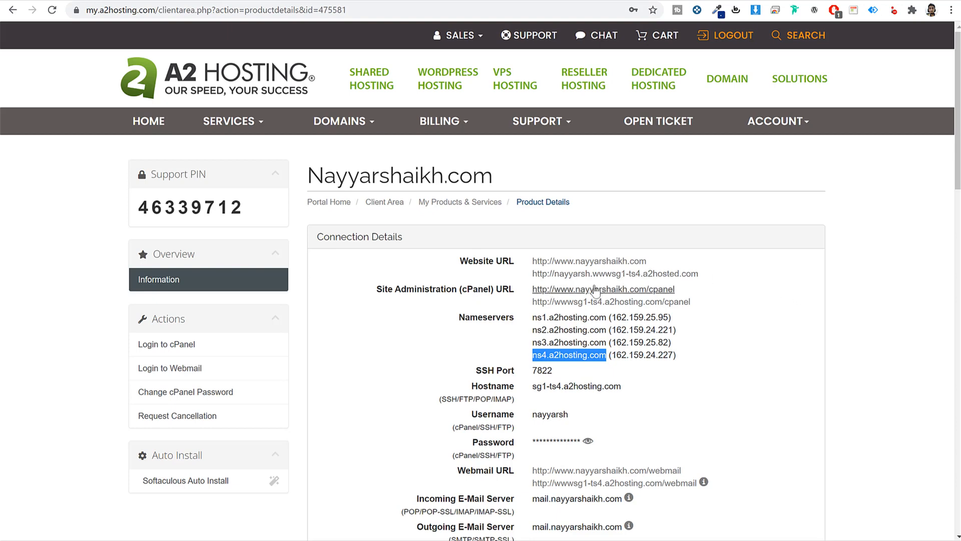
click(388, 203)
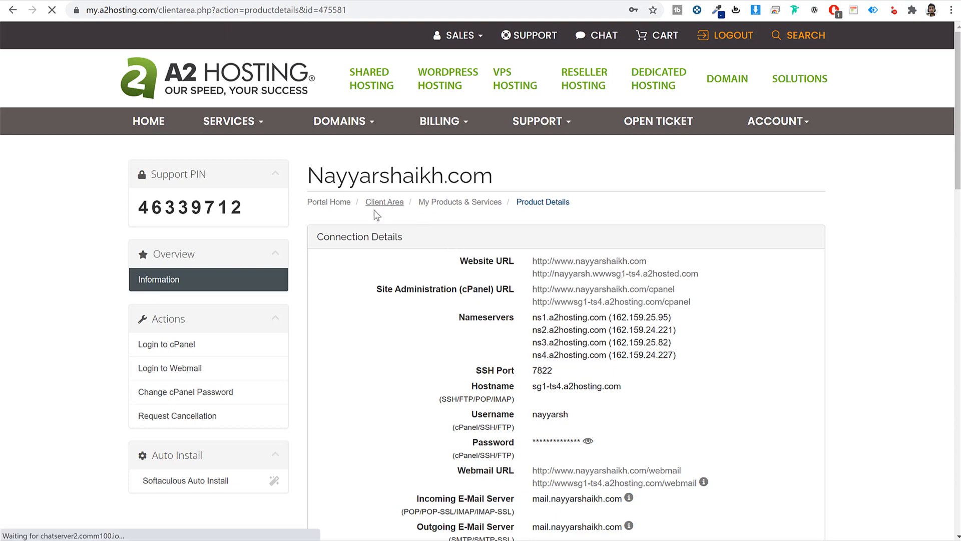
click(388, 202)
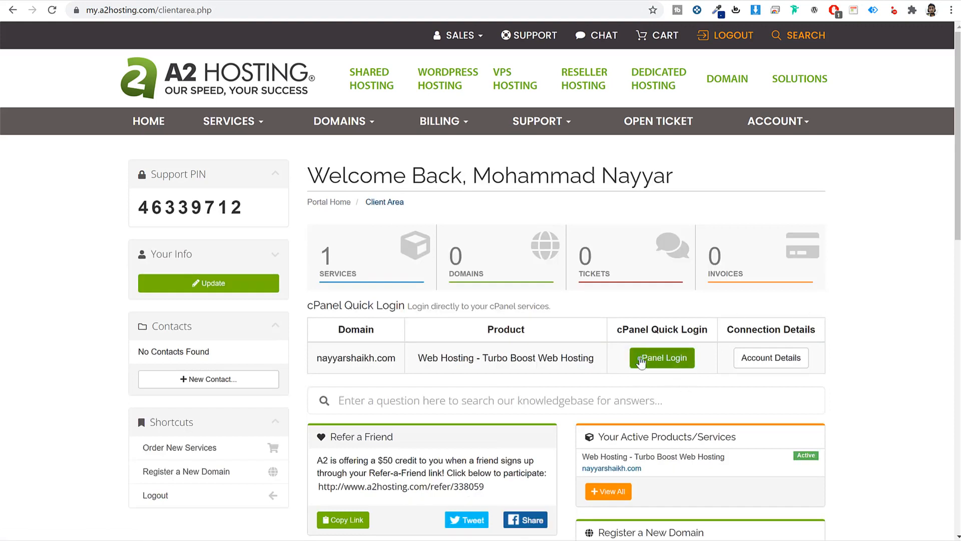
click(662, 358)
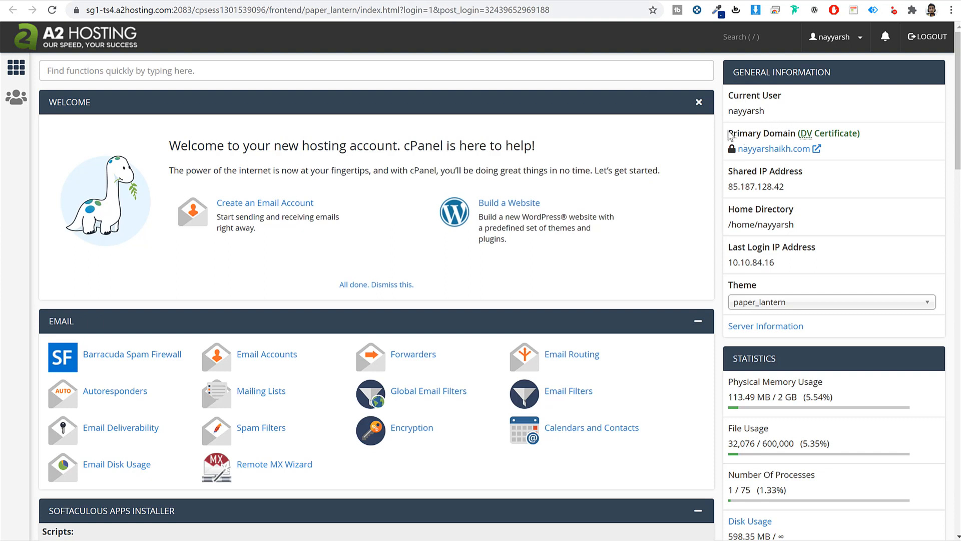
drag(729, 134, 793, 137)
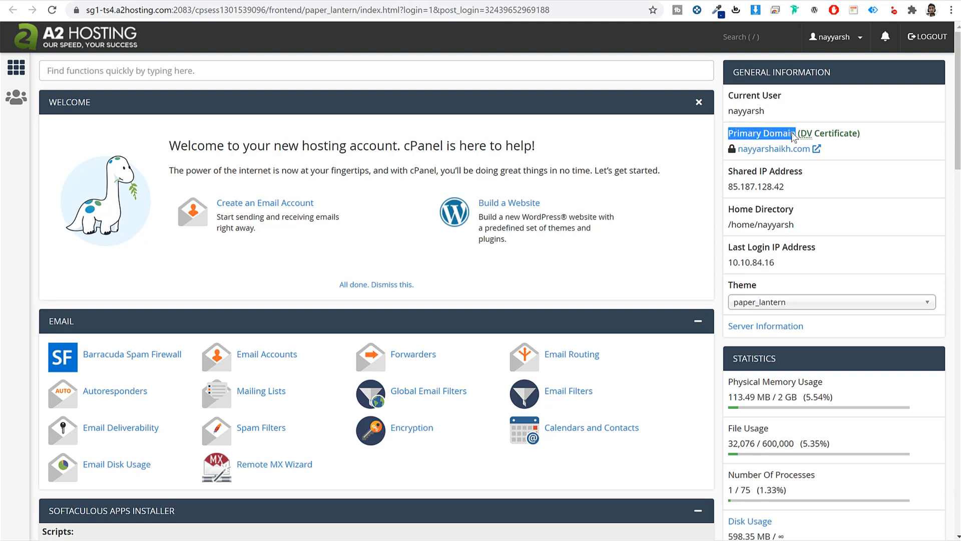
click(873, 140)
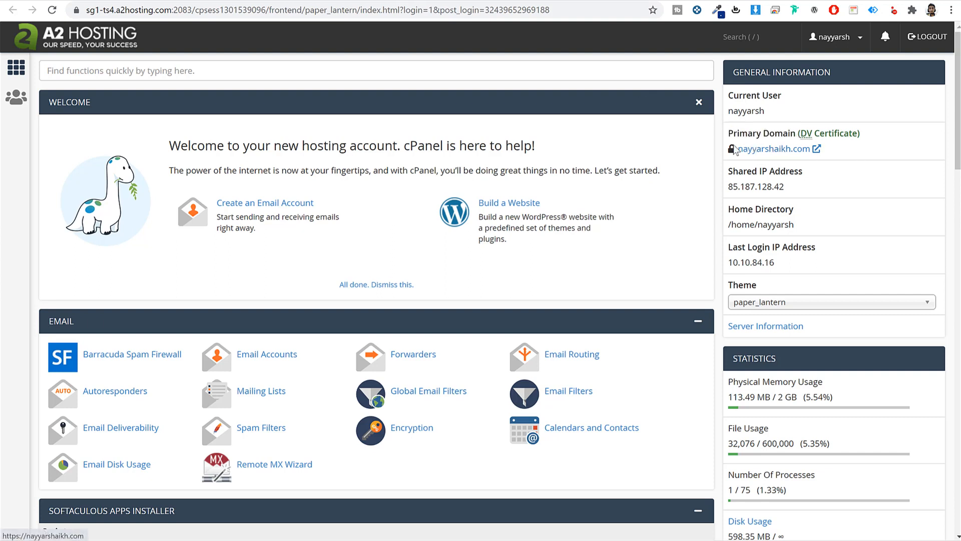
drag(739, 134, 823, 149)
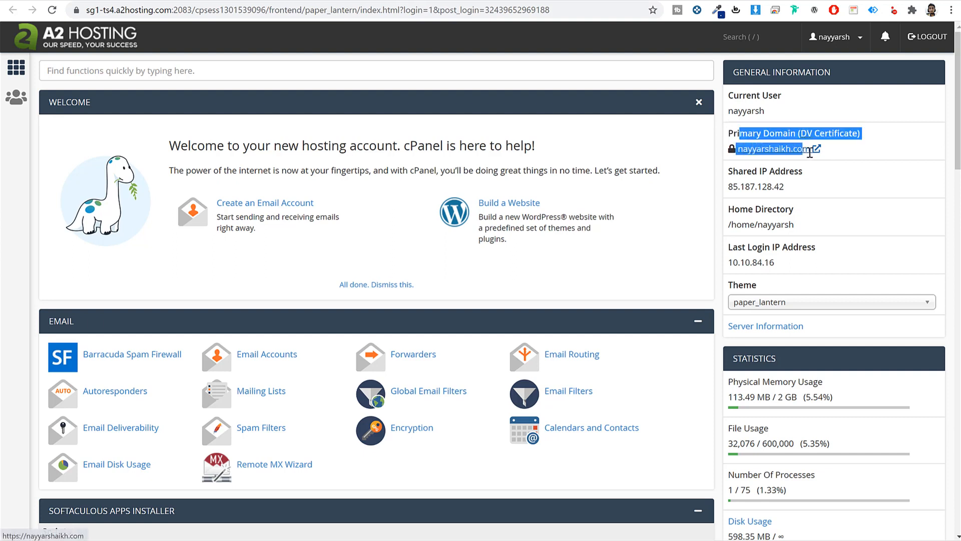
click(850, 181)
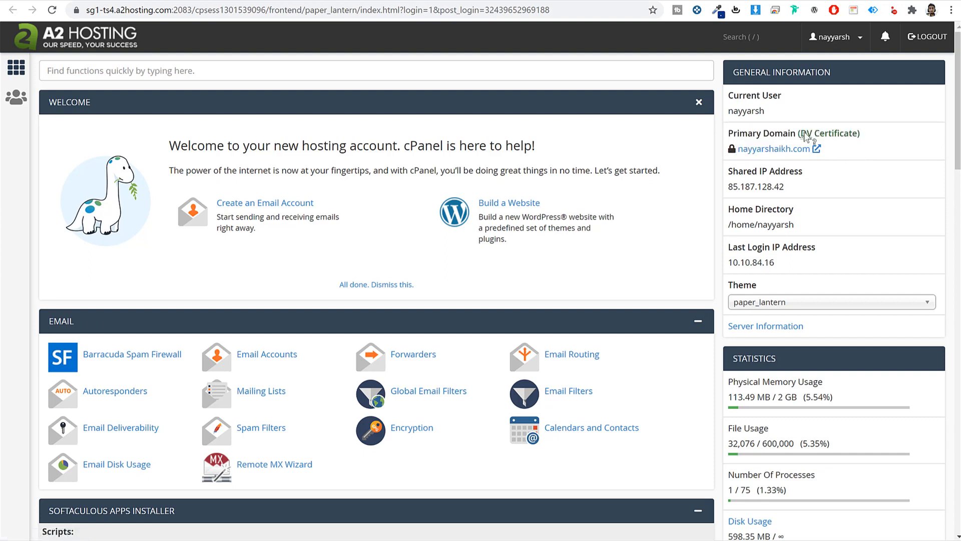
drag(801, 133, 857, 135)
click(746, 156)
click(558, 72)
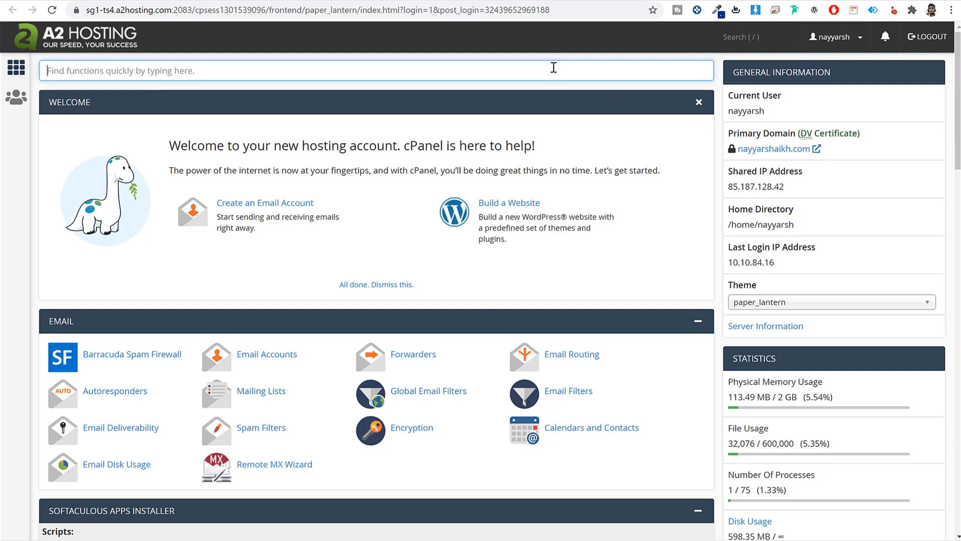
text(ssl)
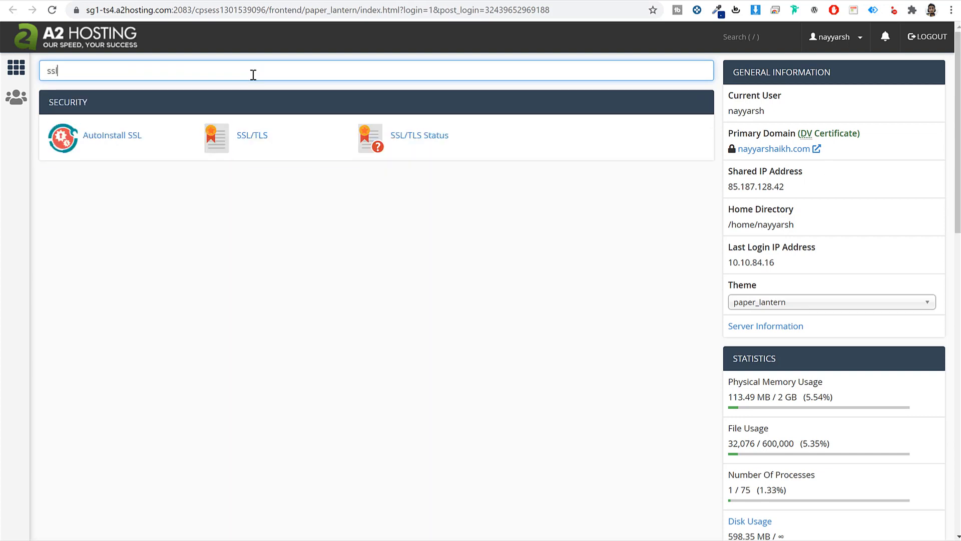
click(422, 140)
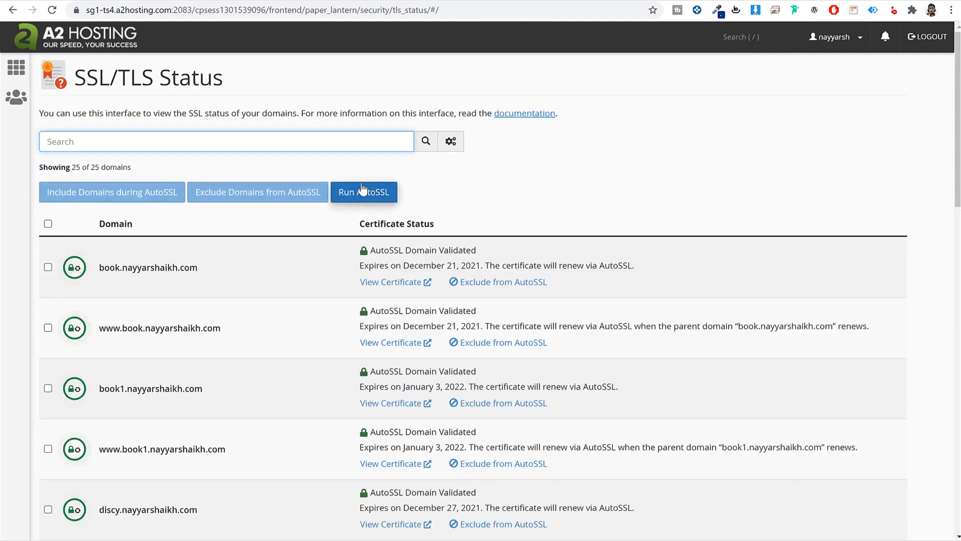
click(100, 45)
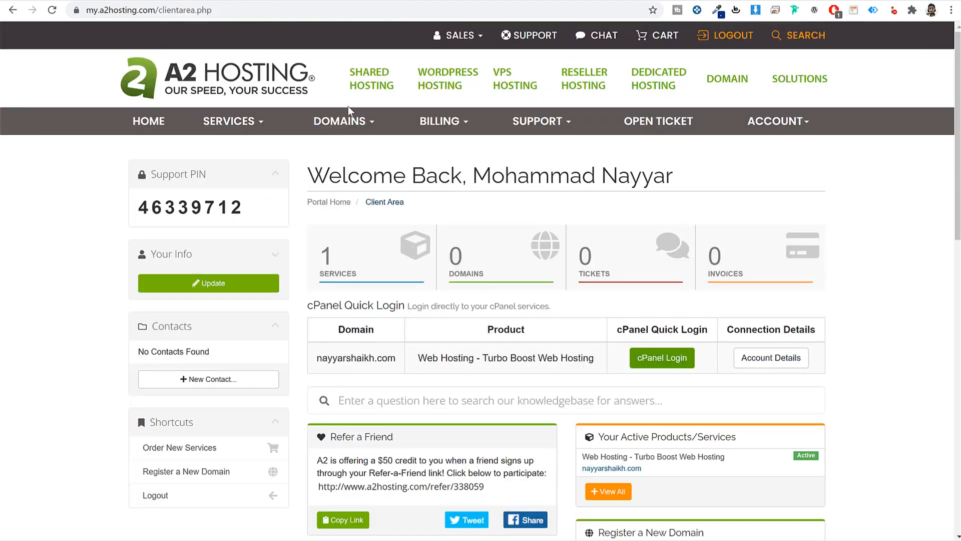
scroll(839, 286, down, 2)
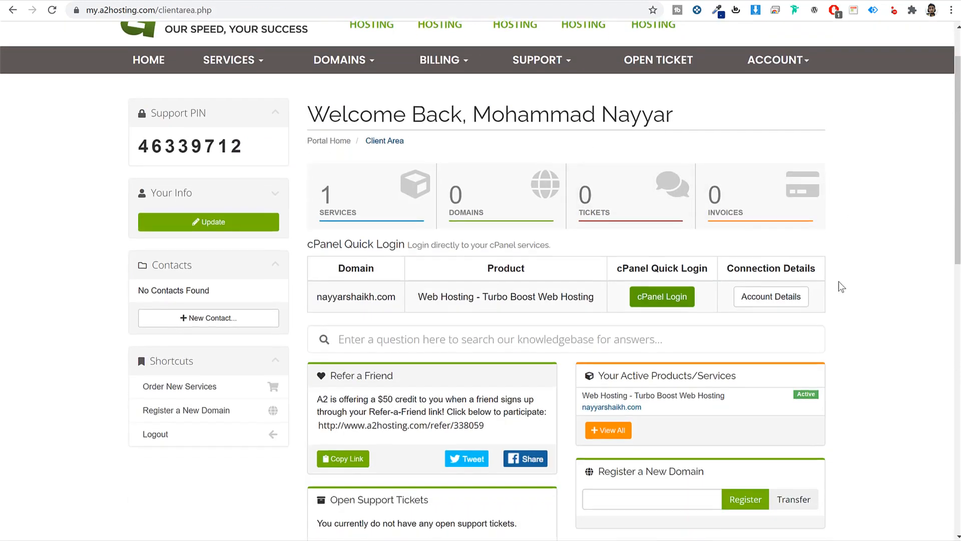
scroll(839, 286, up, 2)
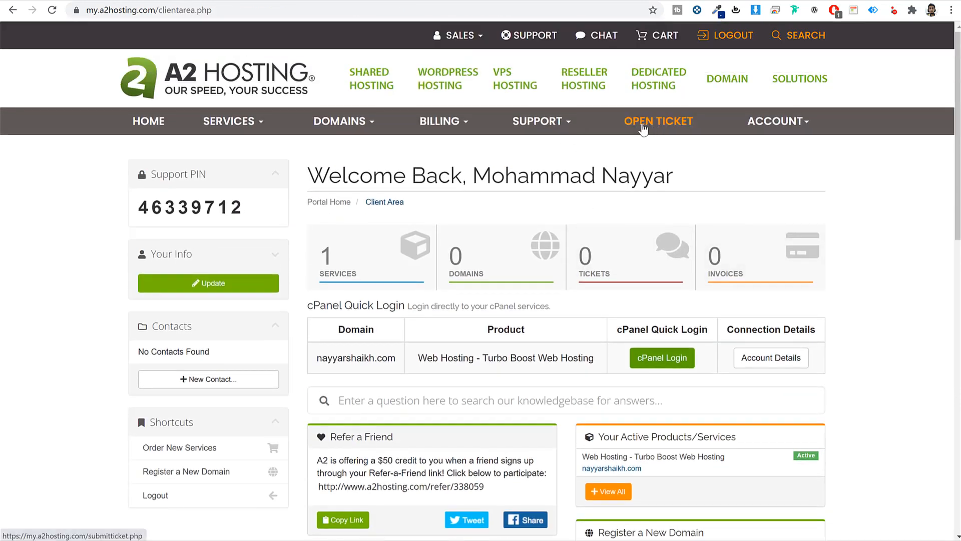
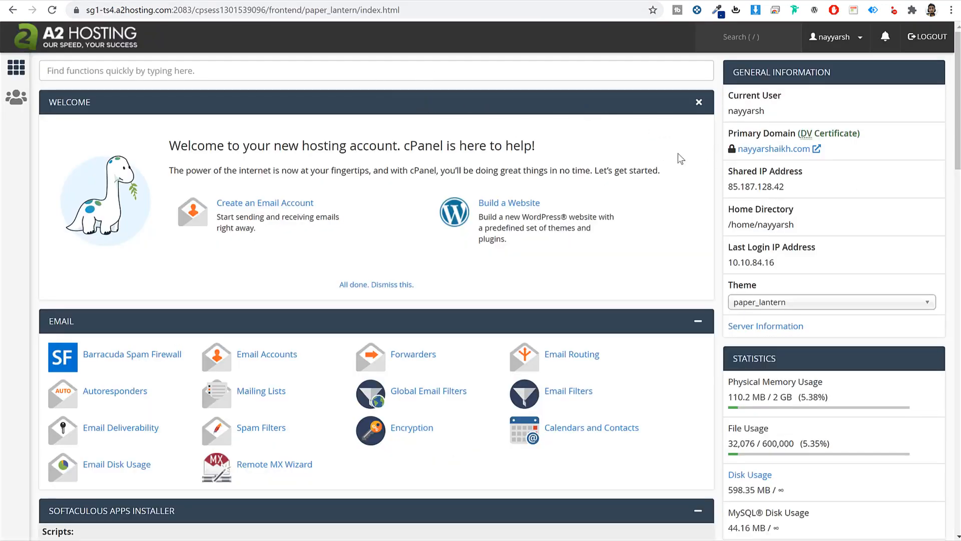
- Search cPanel's functions for 'soft' and launch the Softaculous Apps Installer
click(586, 69)
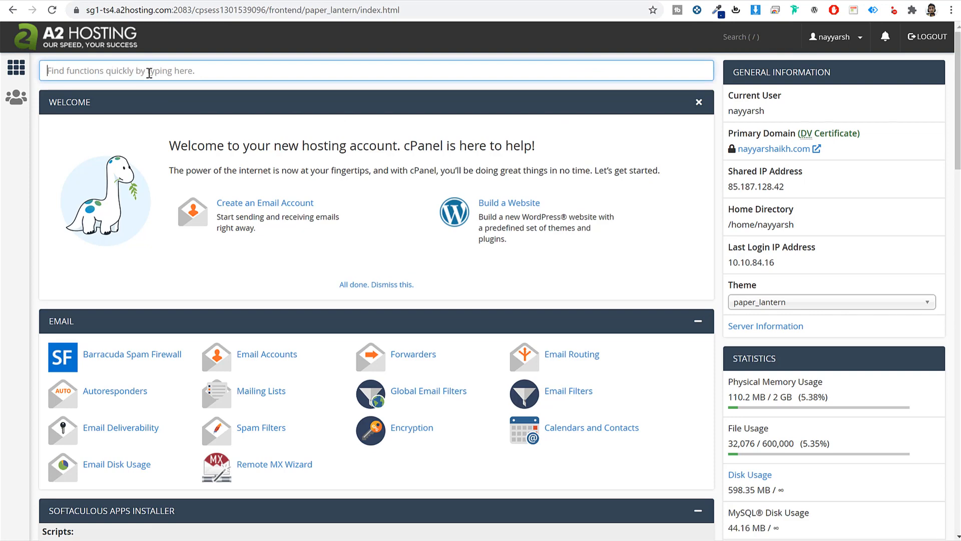
text(ssoft)
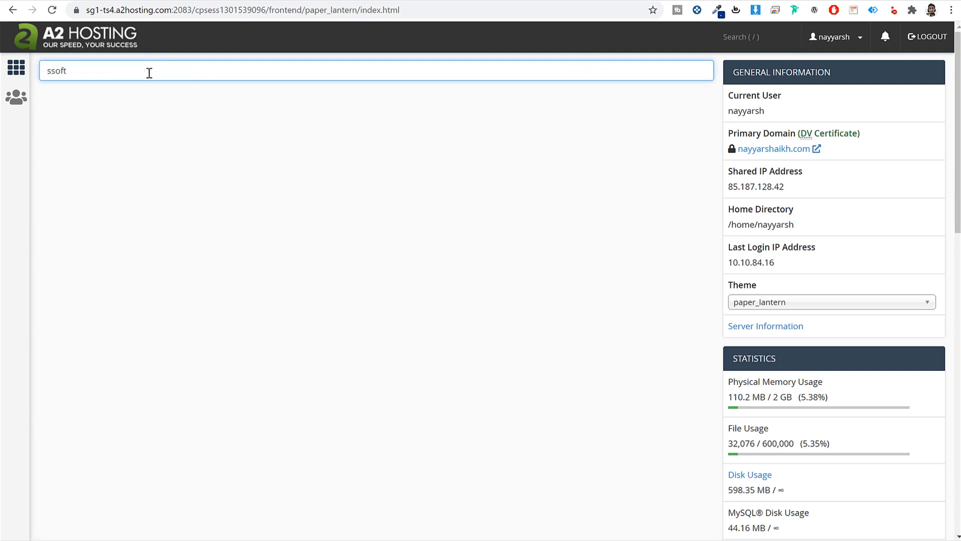
key(ctrl+a)
text(soft)
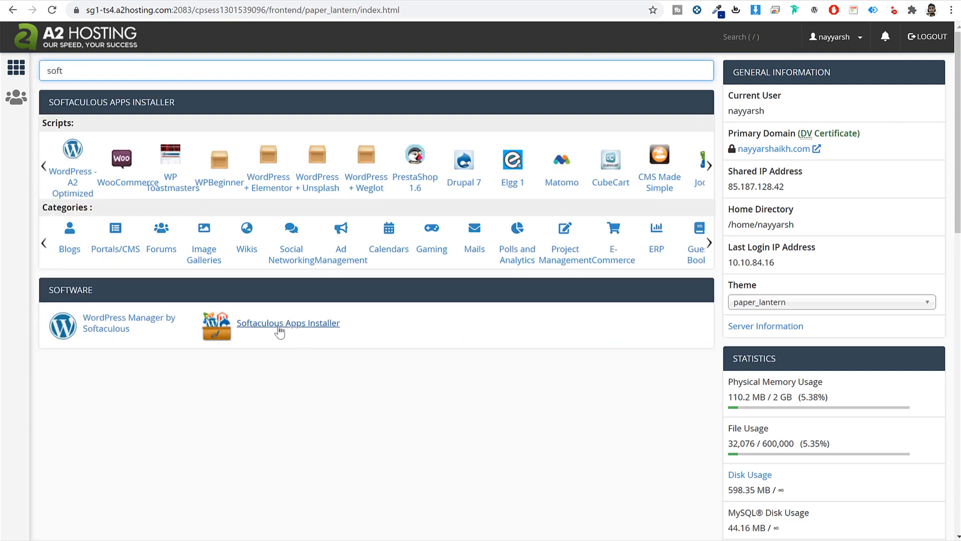
click(284, 329)
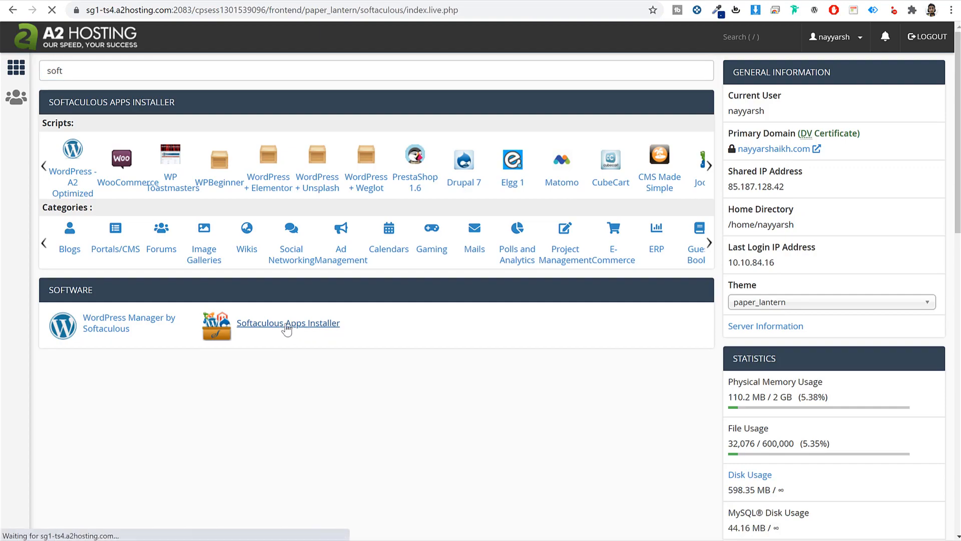
scroll(600, 334, down, 10)
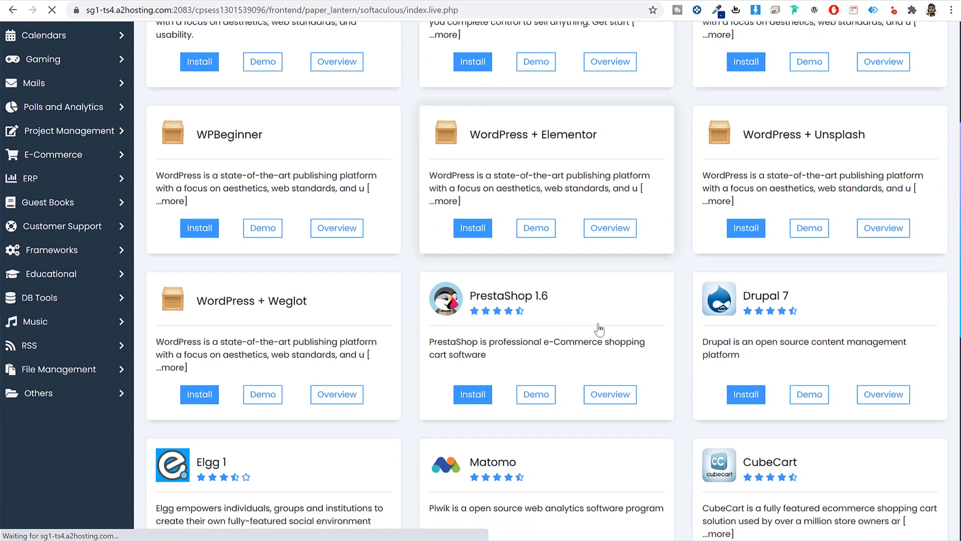
- Find WordPress in Softaculous's script search and start a new installation
scroll(598, 339, up, 10)
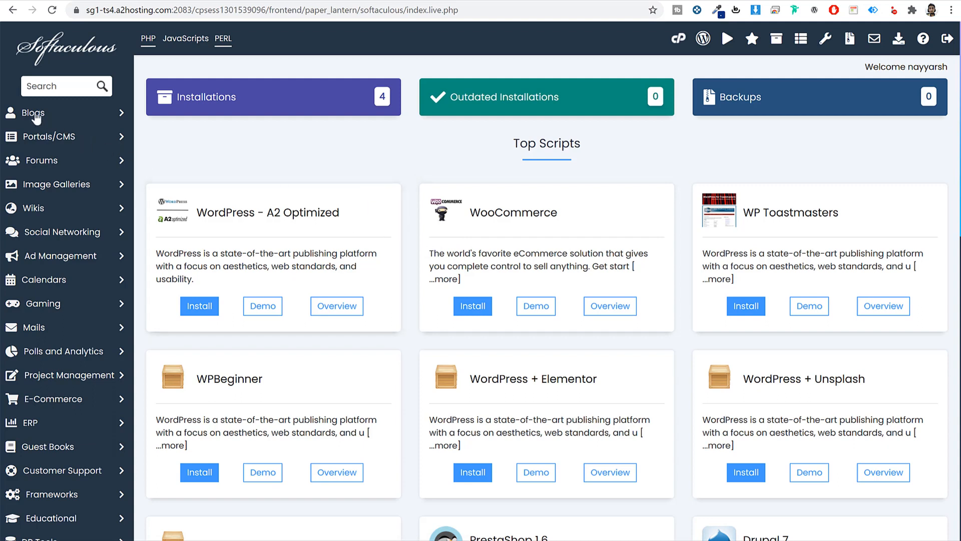
click(43, 87)
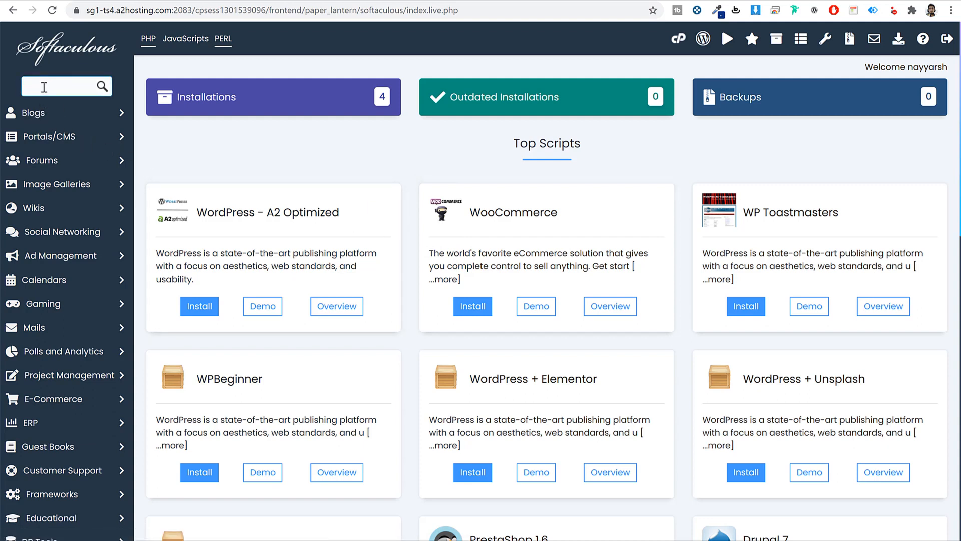
text(word)
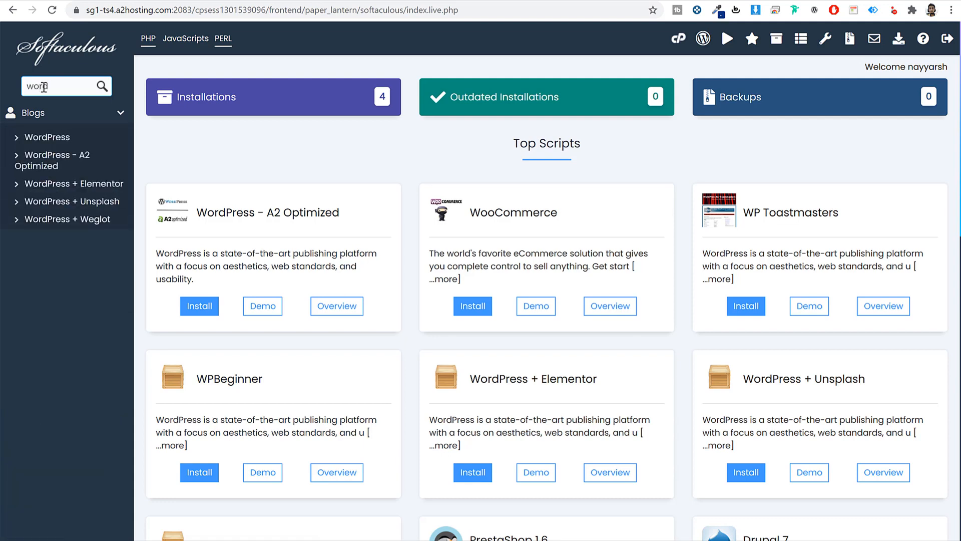
click(45, 140)
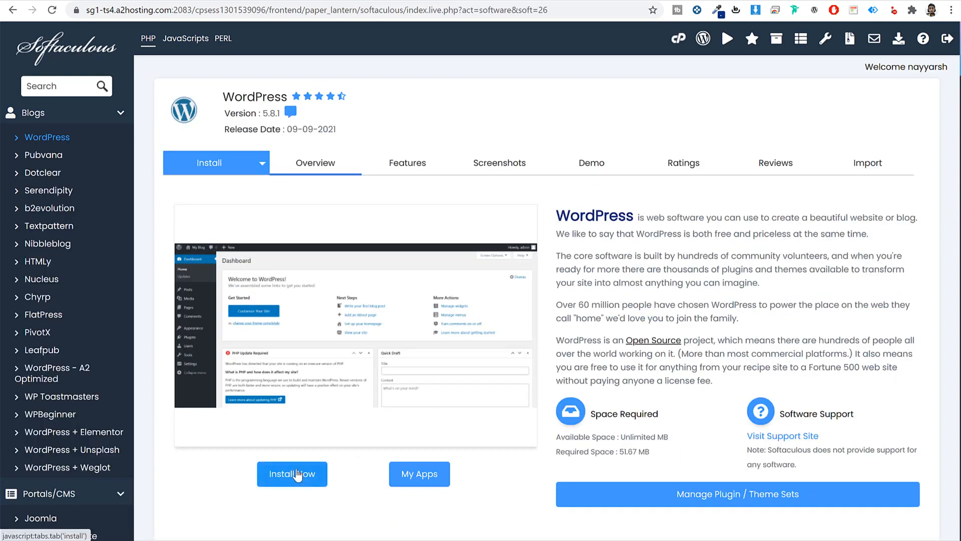
click(294, 480)
click(409, 296)
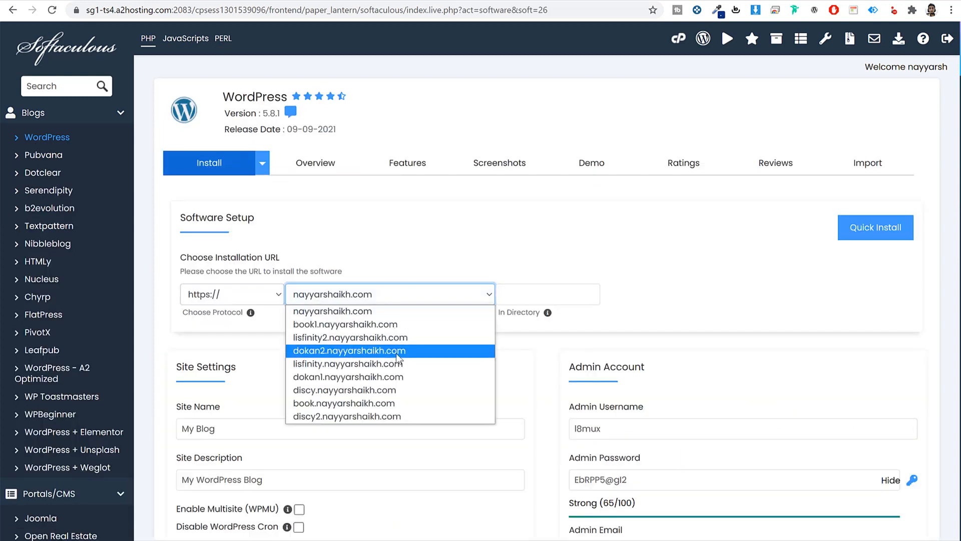
click(372, 416)
click(374, 341)
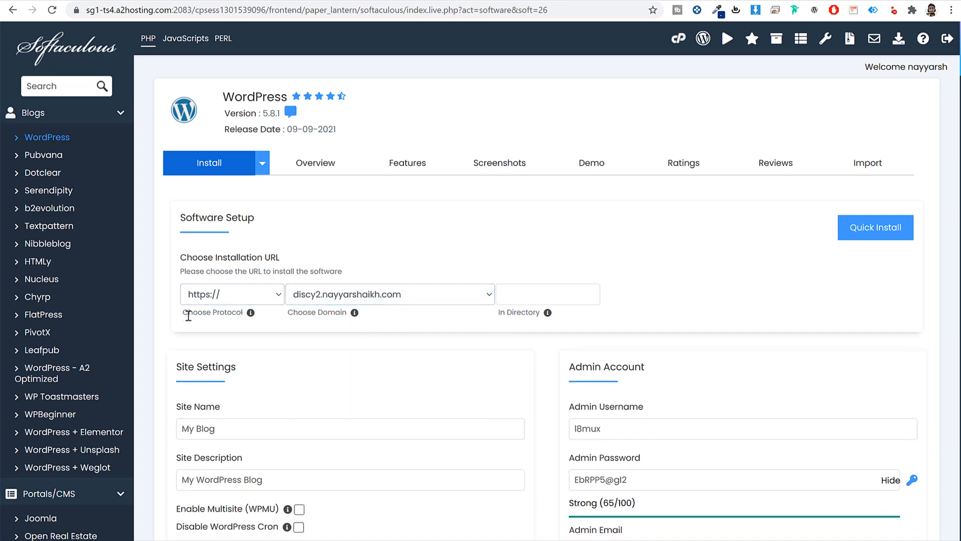
drag(183, 312, 242, 334)
click(228, 294)
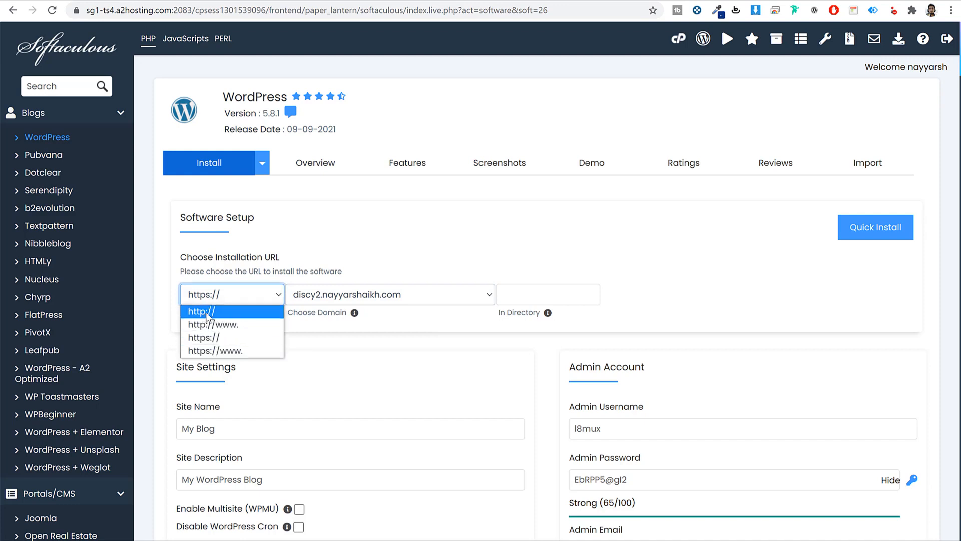
click(223, 338)
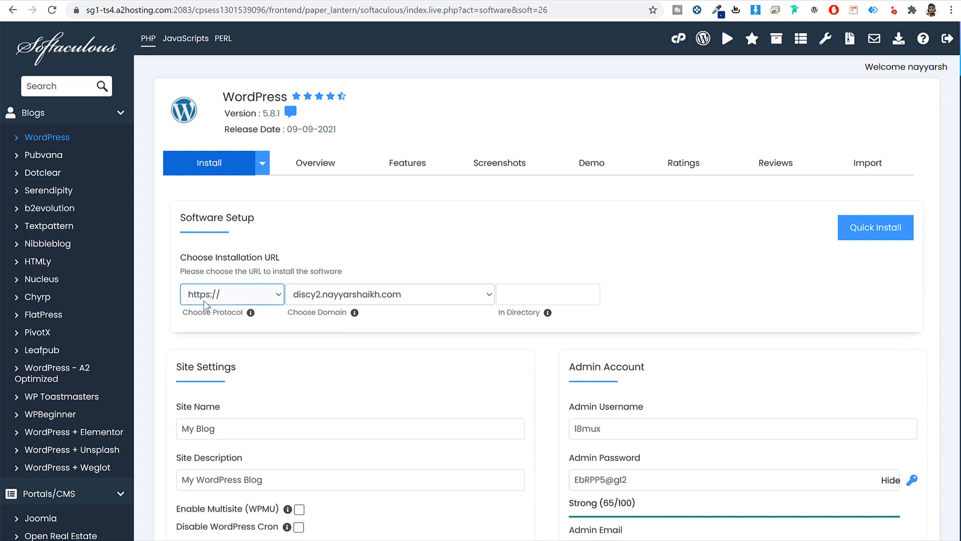
drag(485, 339, 531, 295)
click(530, 294)
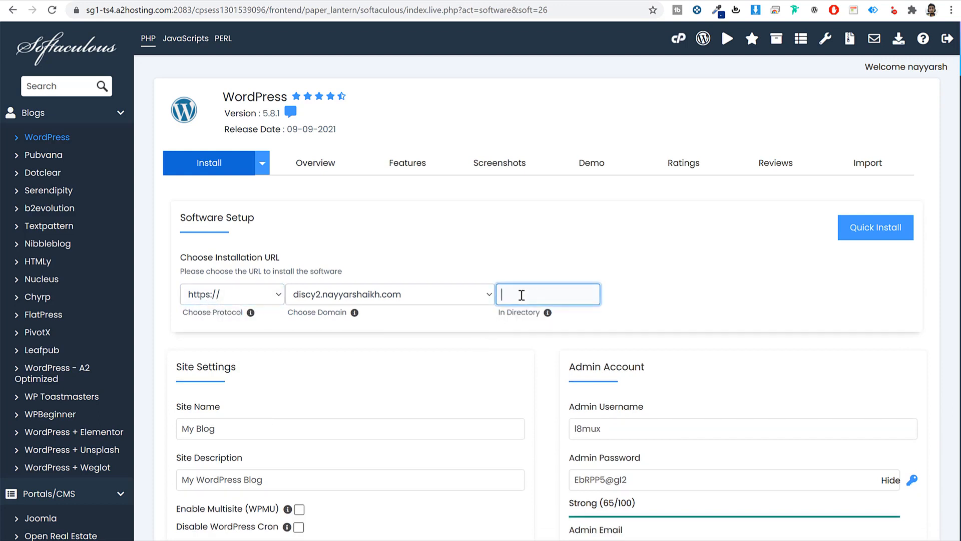
text(sss)
drag(534, 295, 466, 302)
key(BackSpace)
click(514, 323)
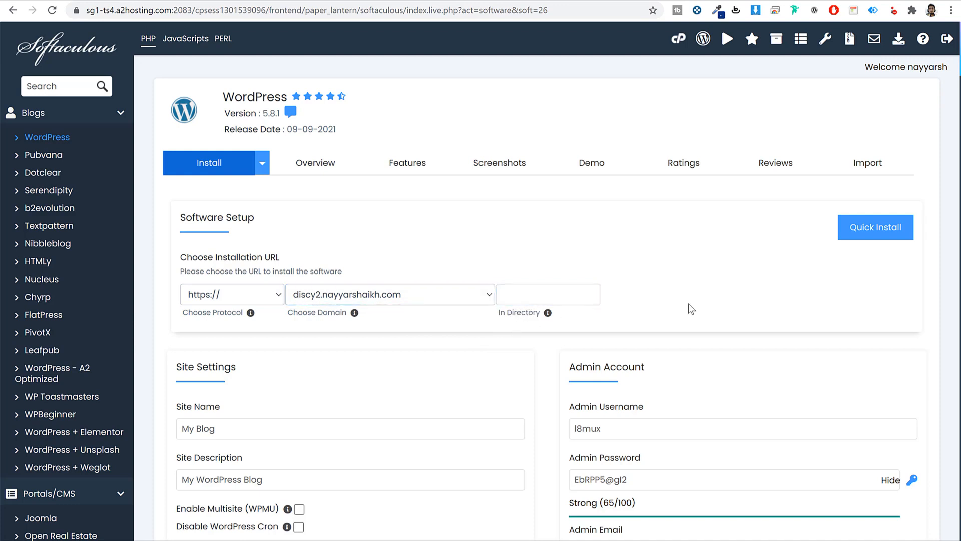
- Name the site 'Discy' with the description 'Q&A Website'
scroll(734, 401, down, 6)
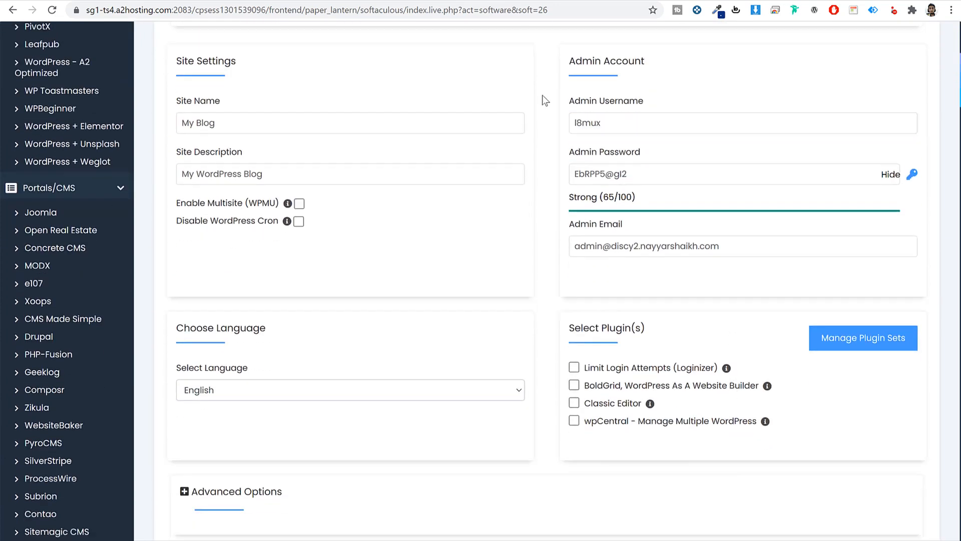
double_click(235, 60)
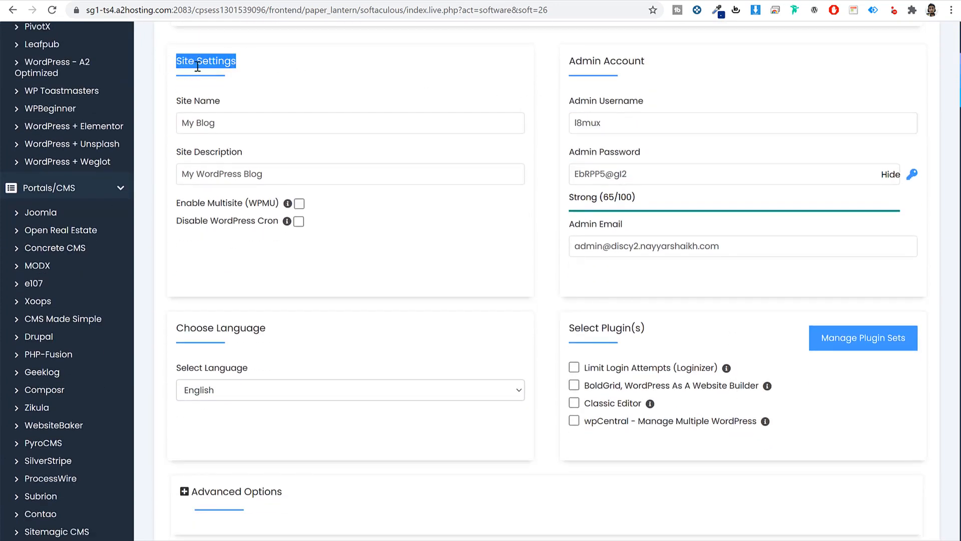
drag(578, 61, 669, 65)
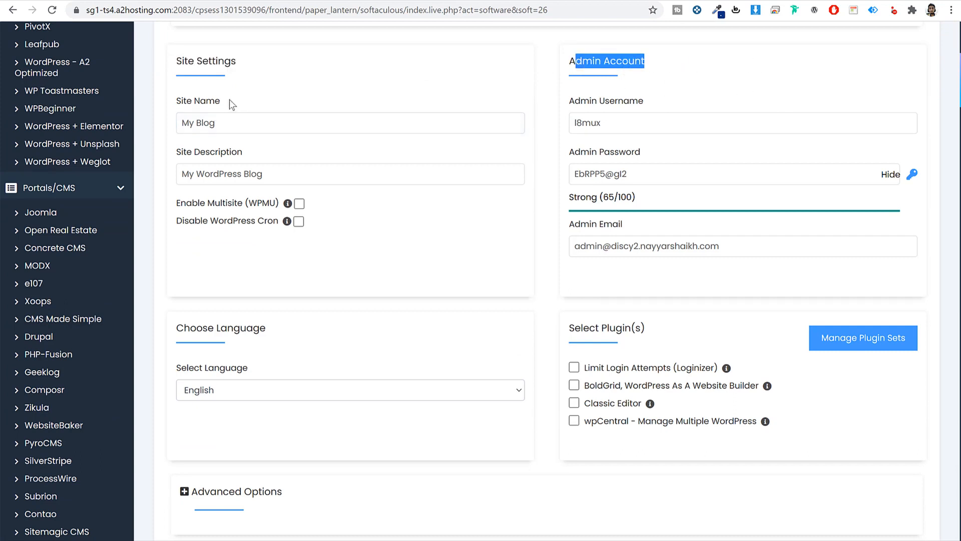
drag(230, 100, 175, 100)
triple_click(228, 122)
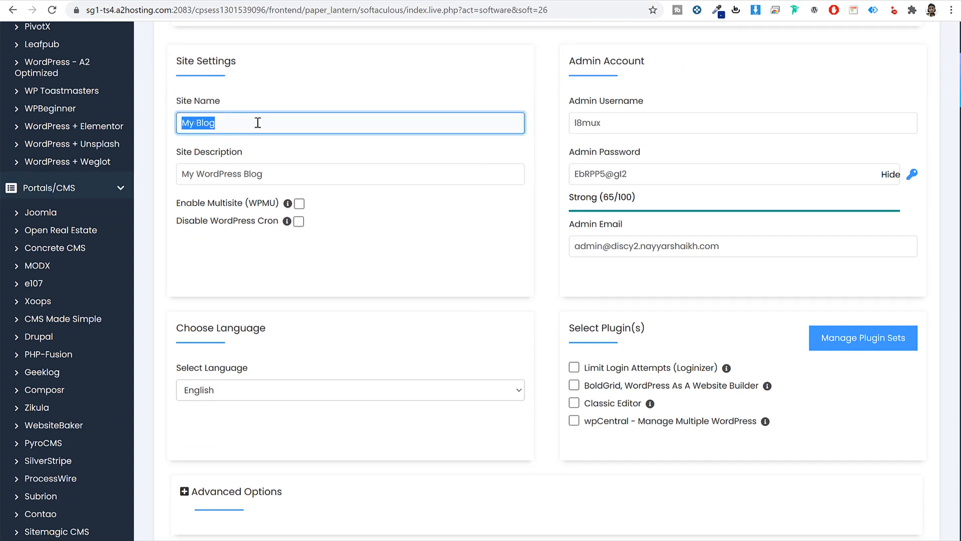
text(D)
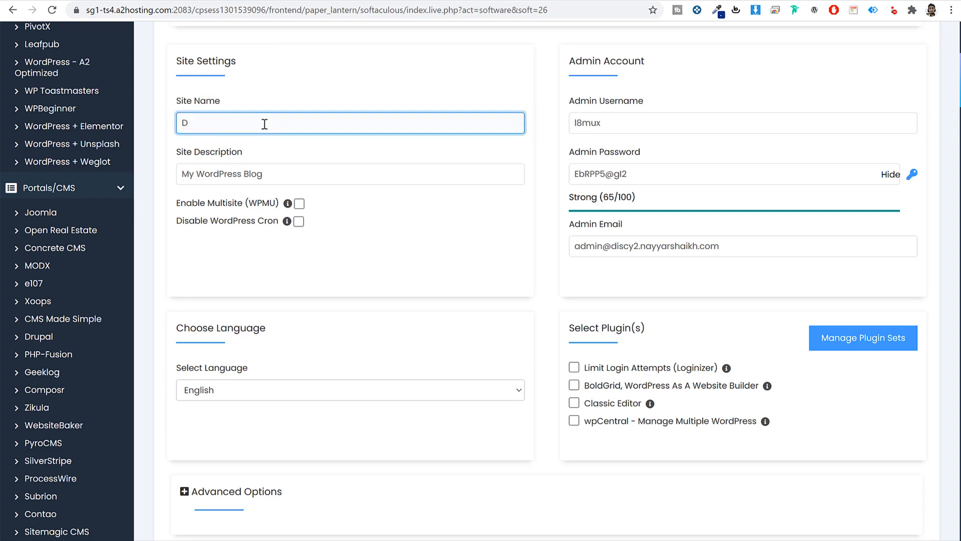
text(iscy)
key(Tab)
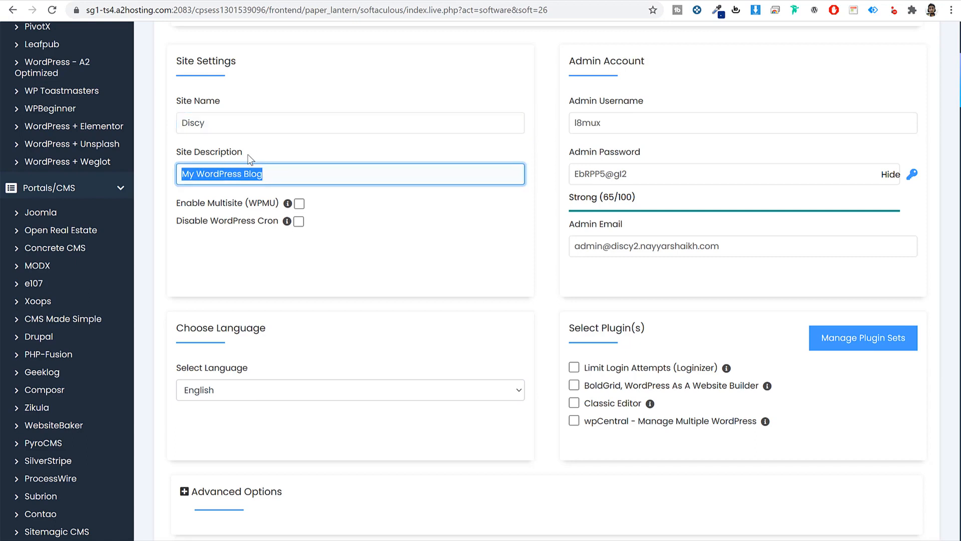
text(Q&A)
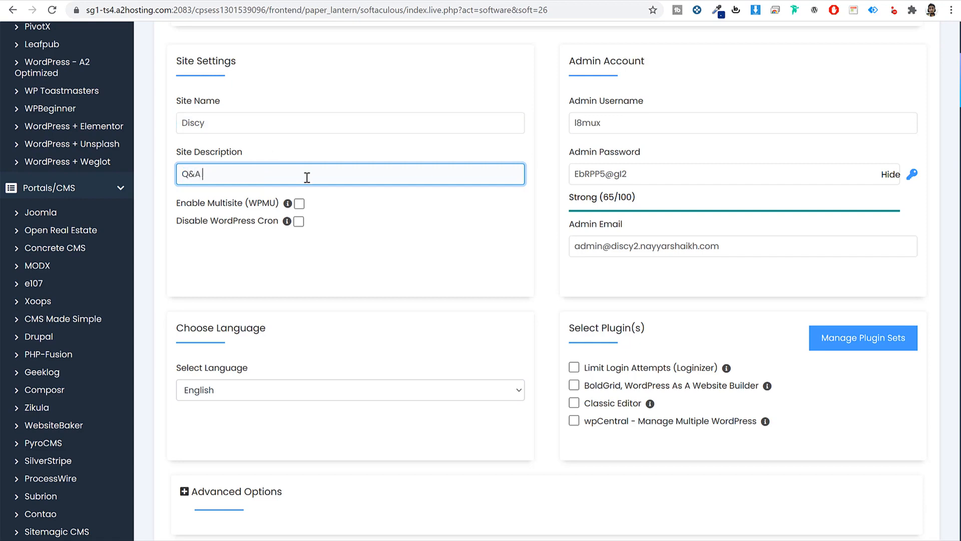
text( Website)
- Enter the admin username and paste in a stronger admin password
double_click(642, 124)
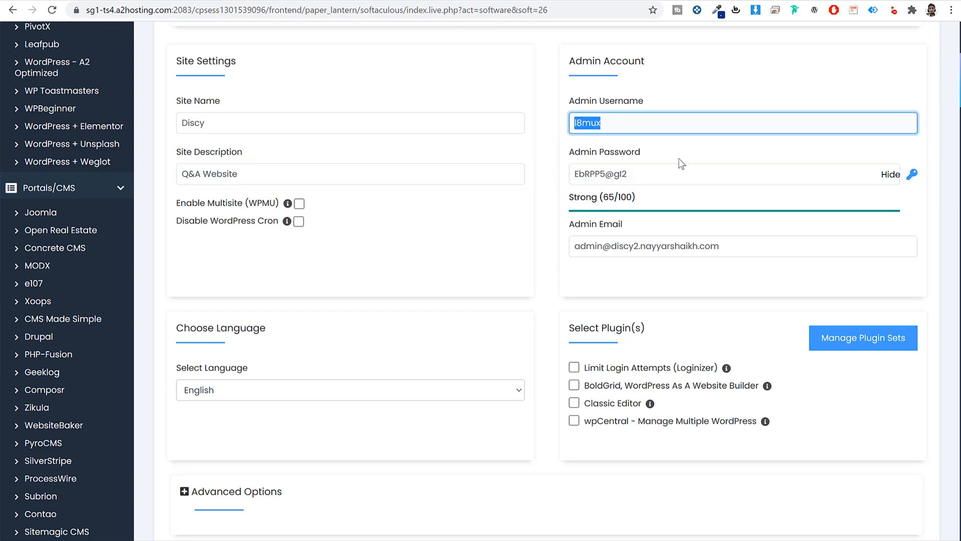
text(Nayyar Shaikh)
double_click(661, 121)
key(ctrl+a)
click(885, 175)
double_click(774, 175)
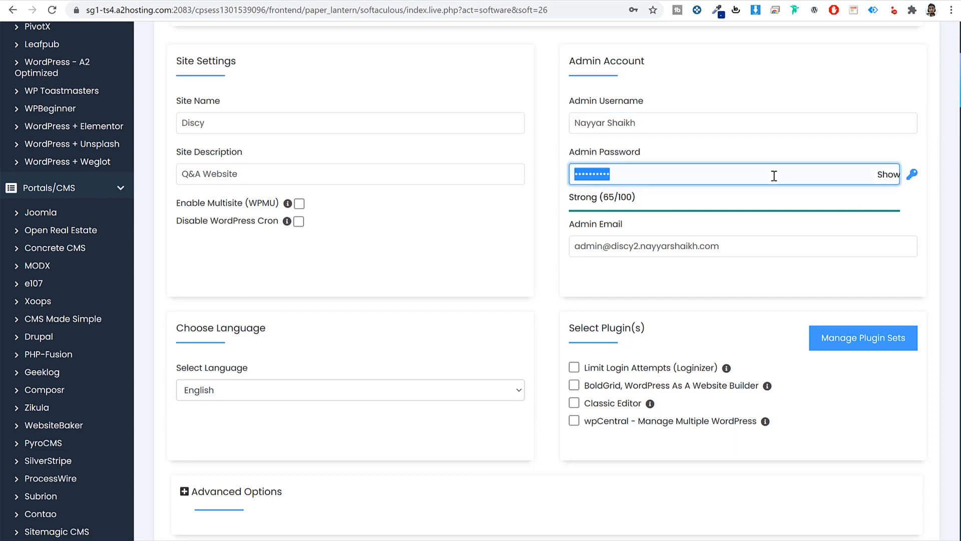
key(ctrl+v)
- Fill in the admin e-mail address and launch the WordPress installation
click(772, 239)
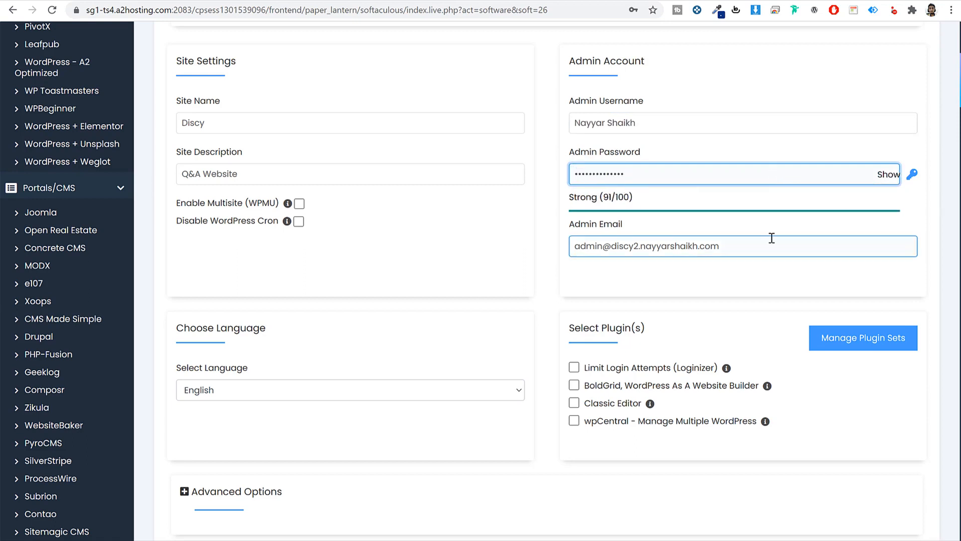
double_click(773, 239)
key(ctrl+a)
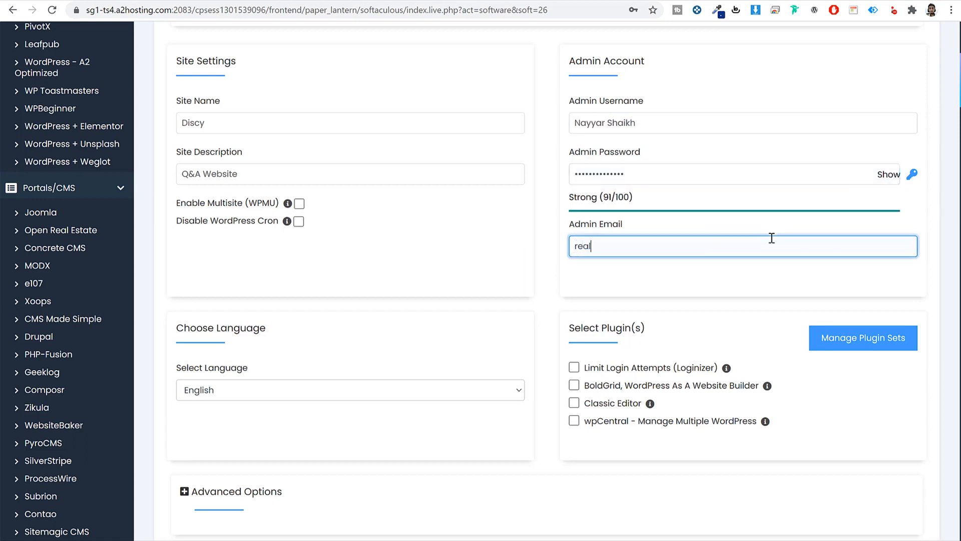
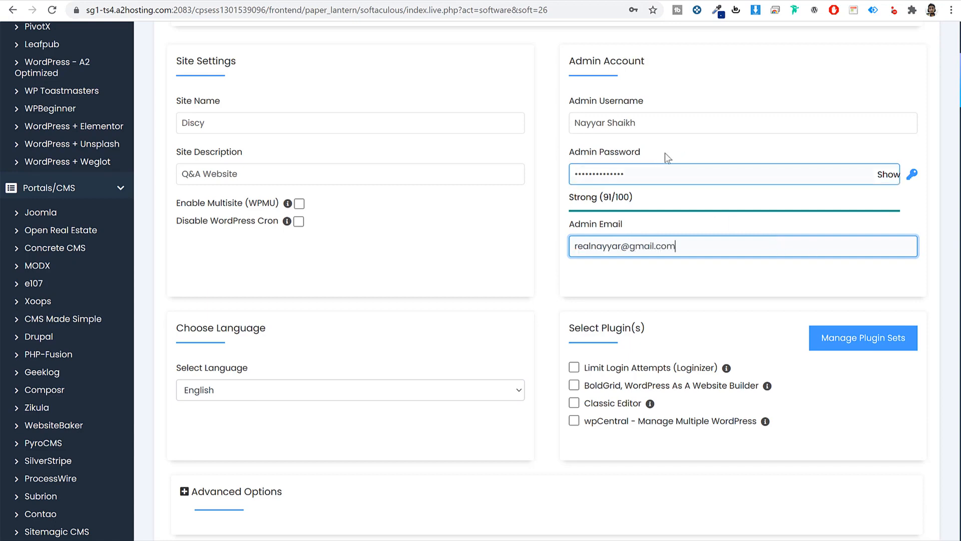
click(644, 123)
drag(572, 122, 661, 100)
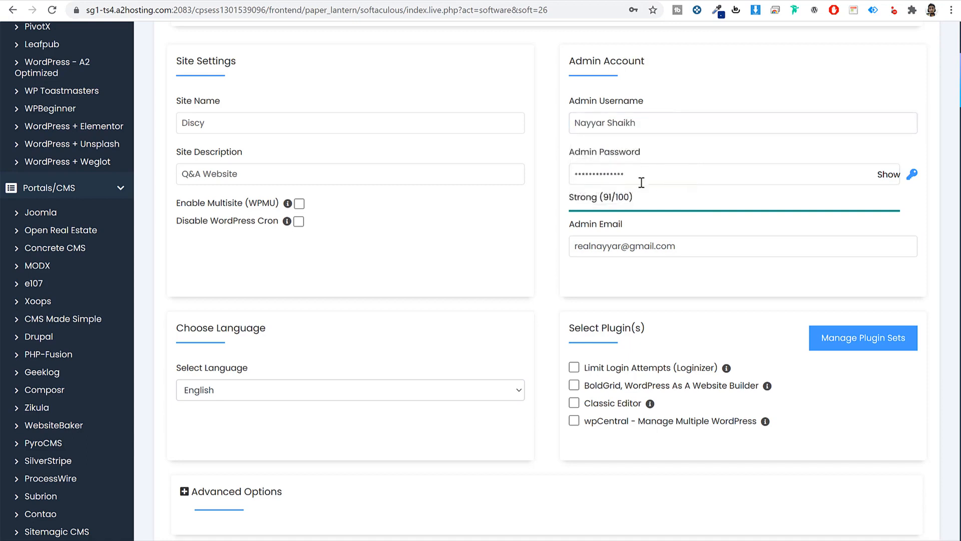
click(654, 117)
drag(650, 121, 554, 117)
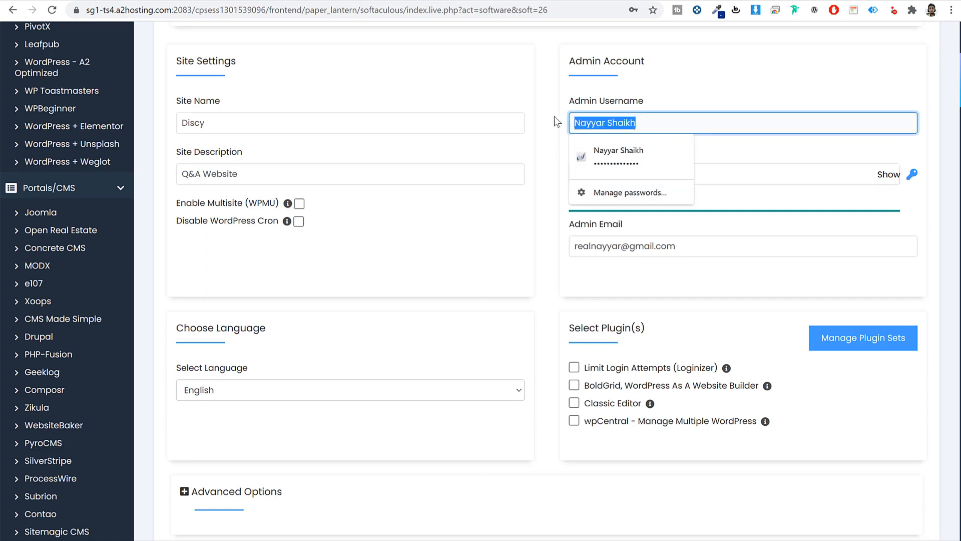
click(676, 96)
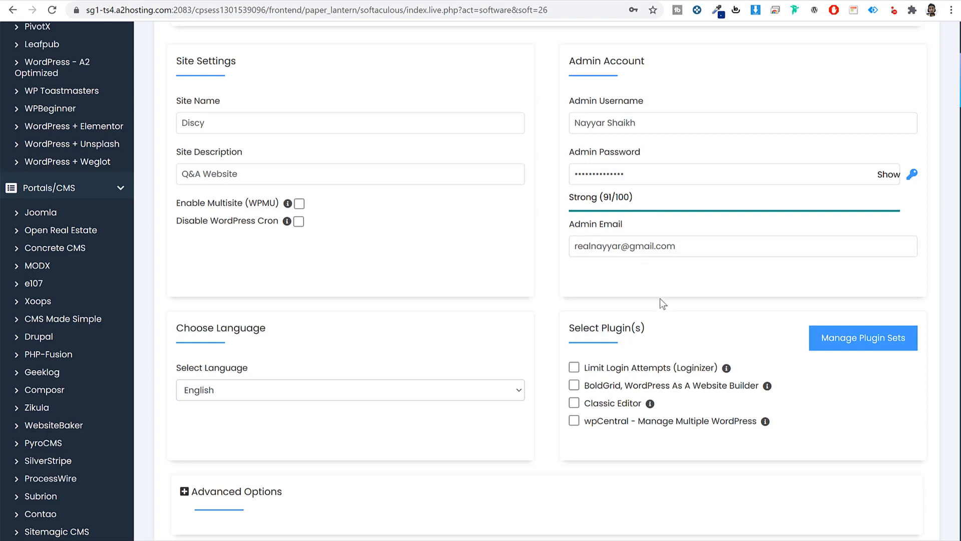
scroll(660, 300, down, 8)
scroll(659, 302, up, 1)
click(546, 200)
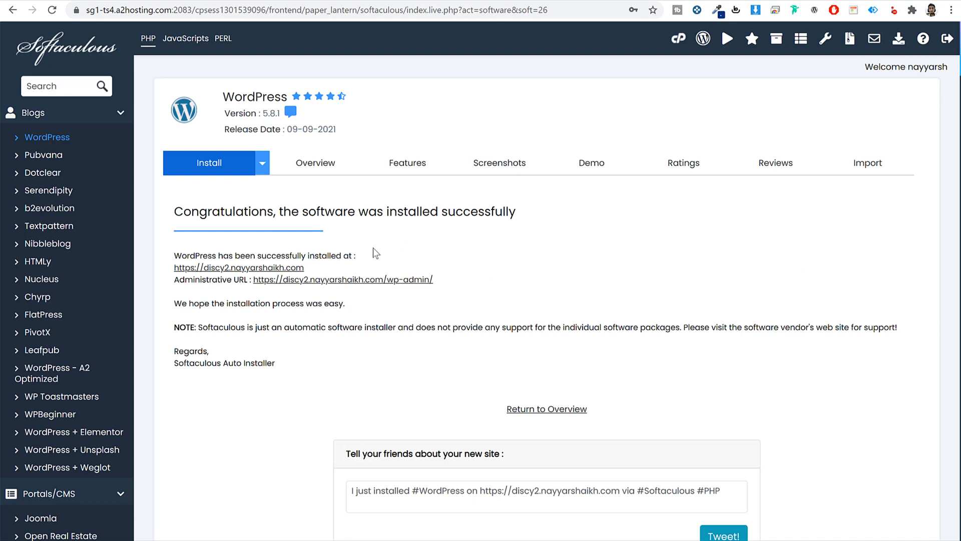
- Check the new Discy site in a new tab, then follow the Administrative URL
click(296, 267)
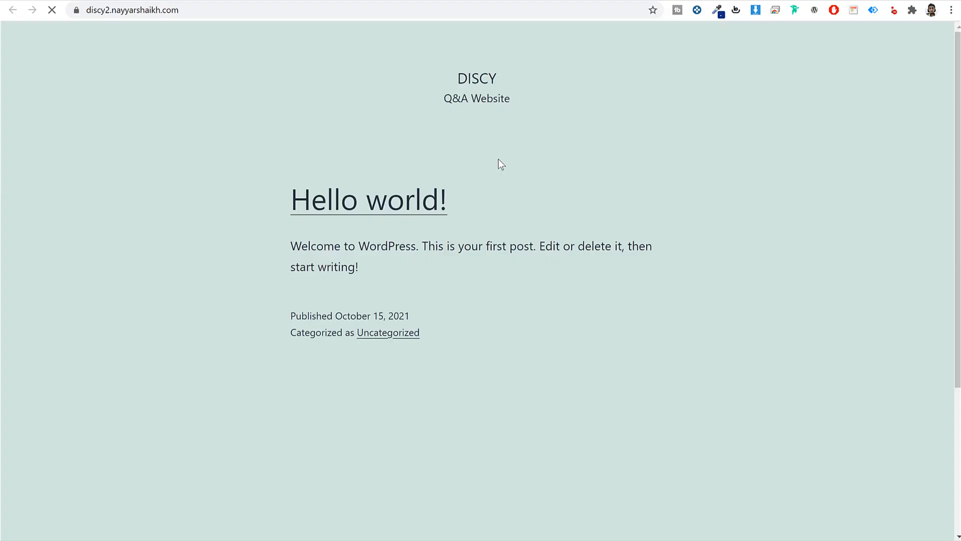
scroll(558, 244, down, 4)
scroll(564, 287, up, 4)
click(414, 1)
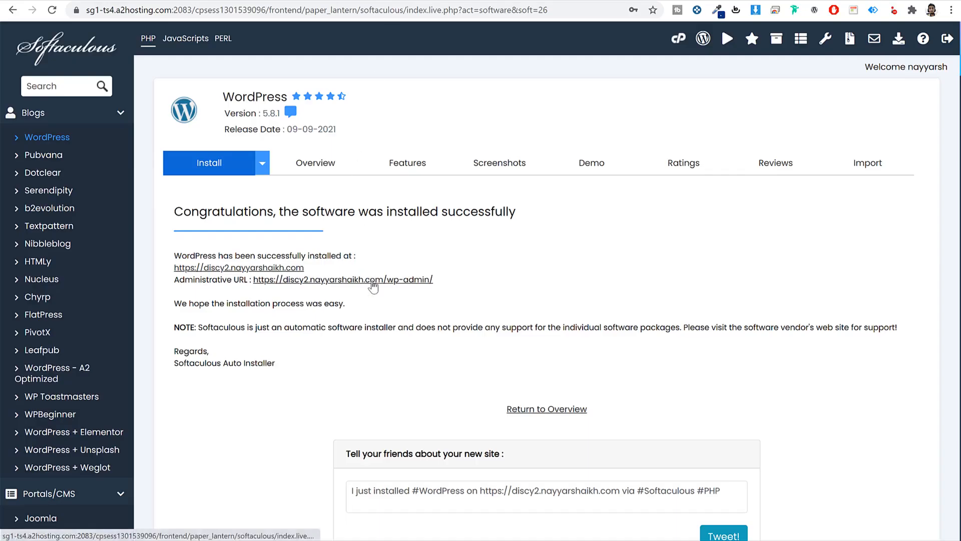
click(372, 281)
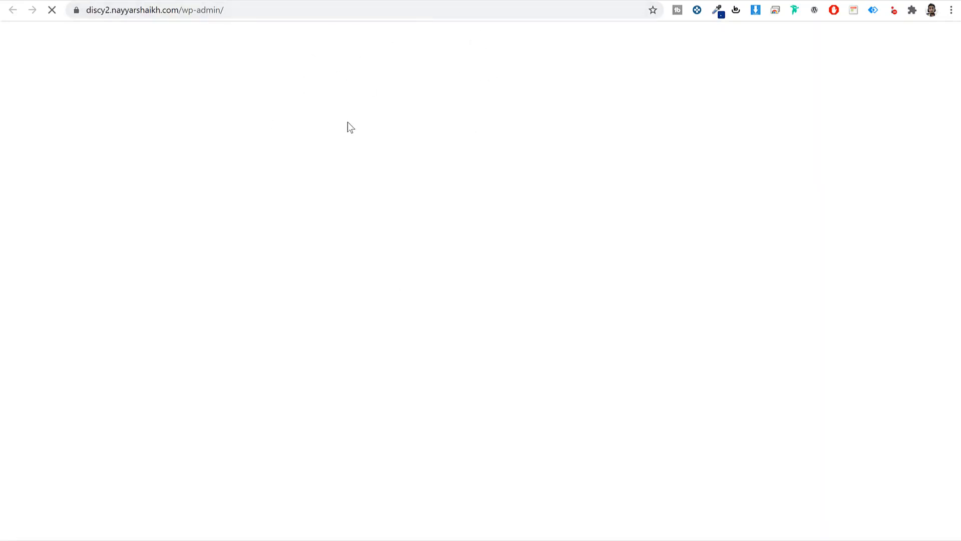
- Look over the new Discy admin dashboard and its wp-admin address
scroll(651, 320, down, 3)
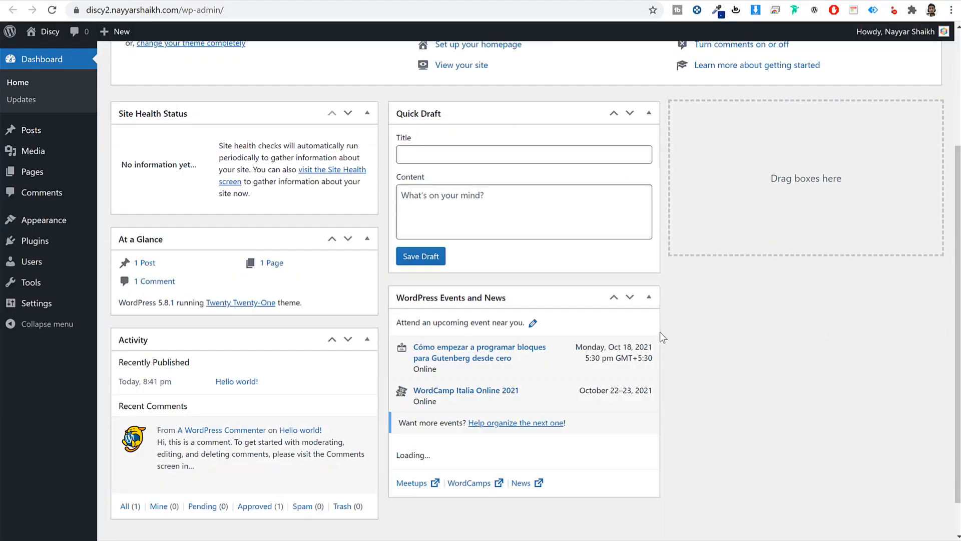
scroll(660, 334, down, 1)
scroll(677, 313, up, 5)
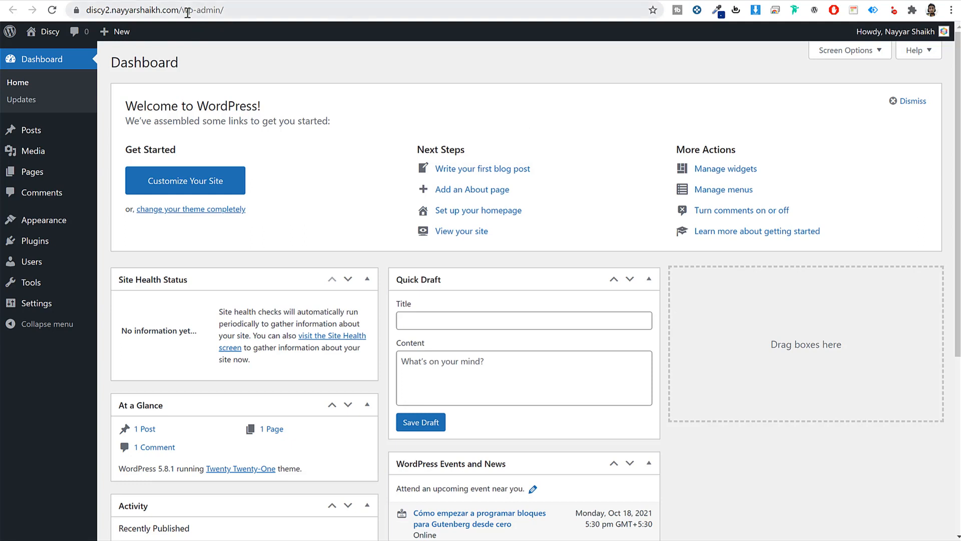
drag(187, 10, 253, 9)
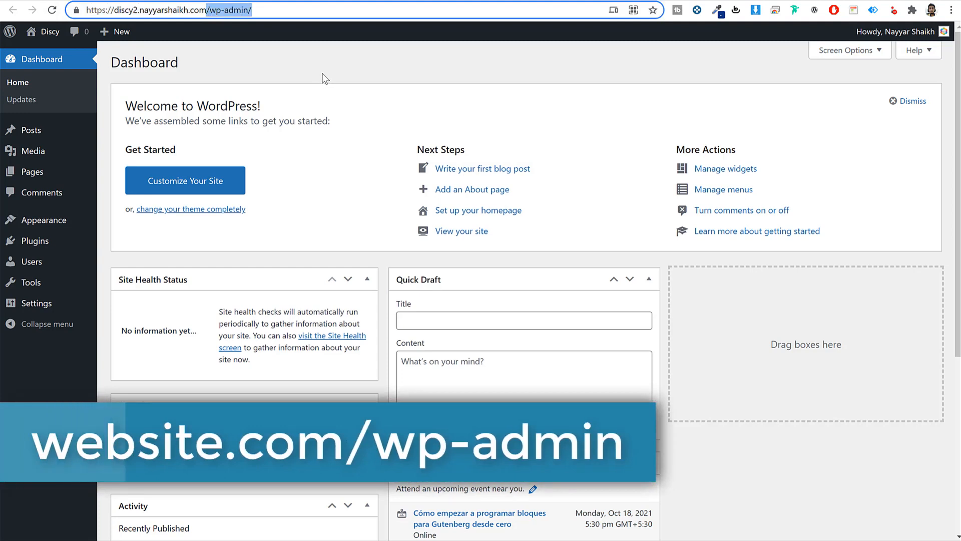
click(372, 106)
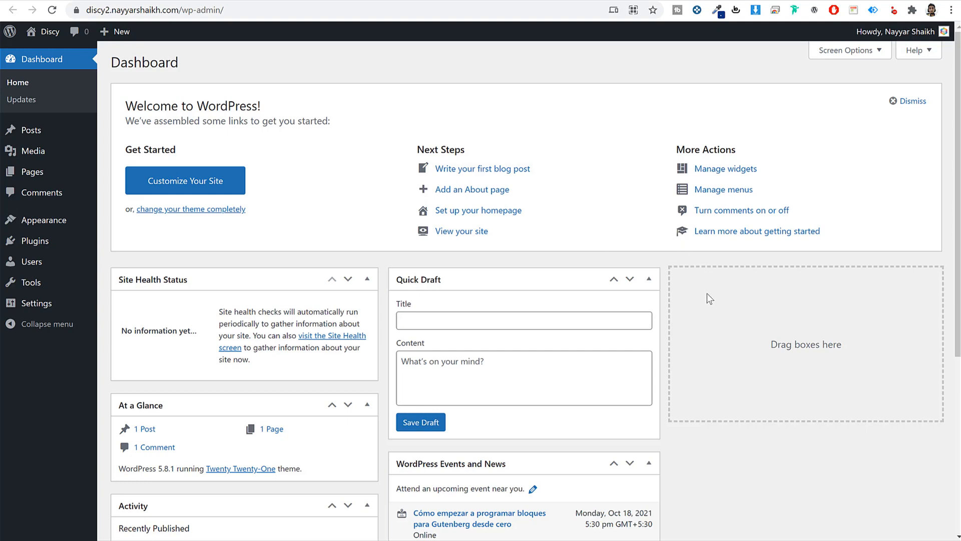
scroll(707, 298, down, 5)
scroll(703, 300, up, 5)
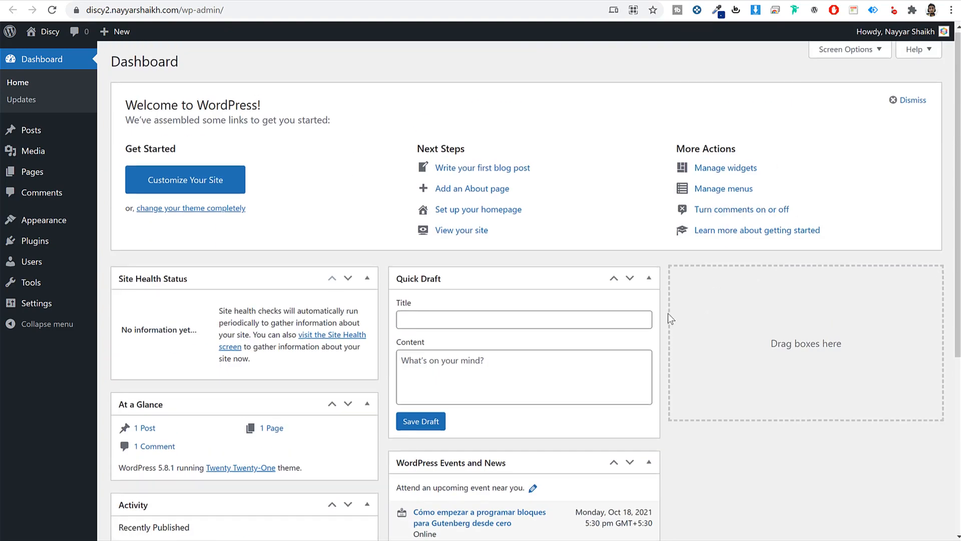
scroll(668, 314, down, 5)
scroll(425, 299, up, 5)
scroll(587, 247, down, 5)
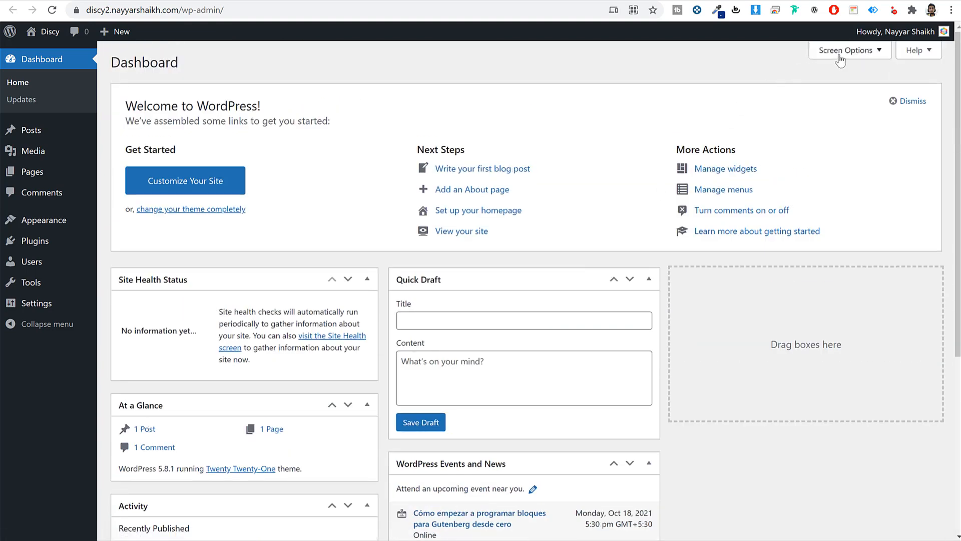
- Uncheck all six Screen Options boxes, from Site Health Status to Welcome
click(842, 52)
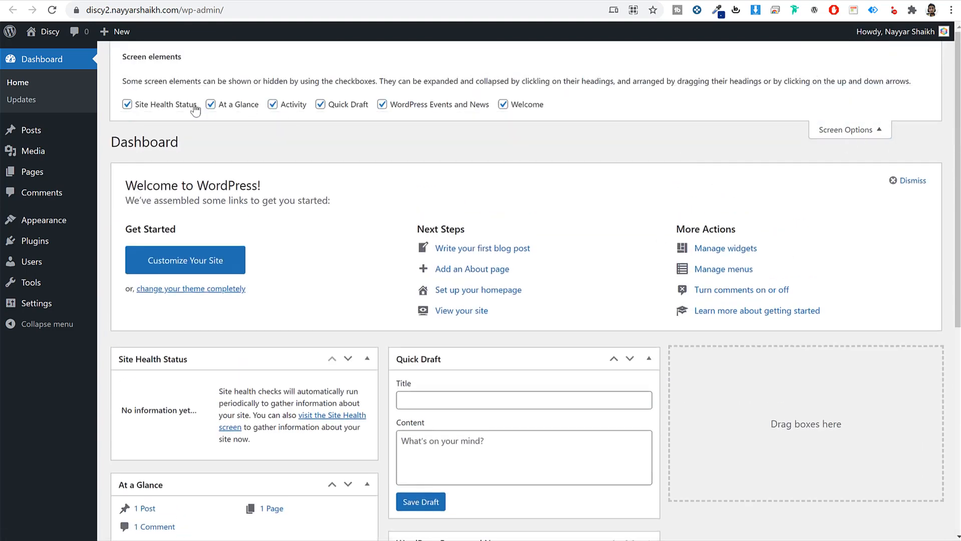
click(192, 104)
click(243, 104)
click(275, 104)
click(345, 104)
click(440, 106)
click(541, 106)
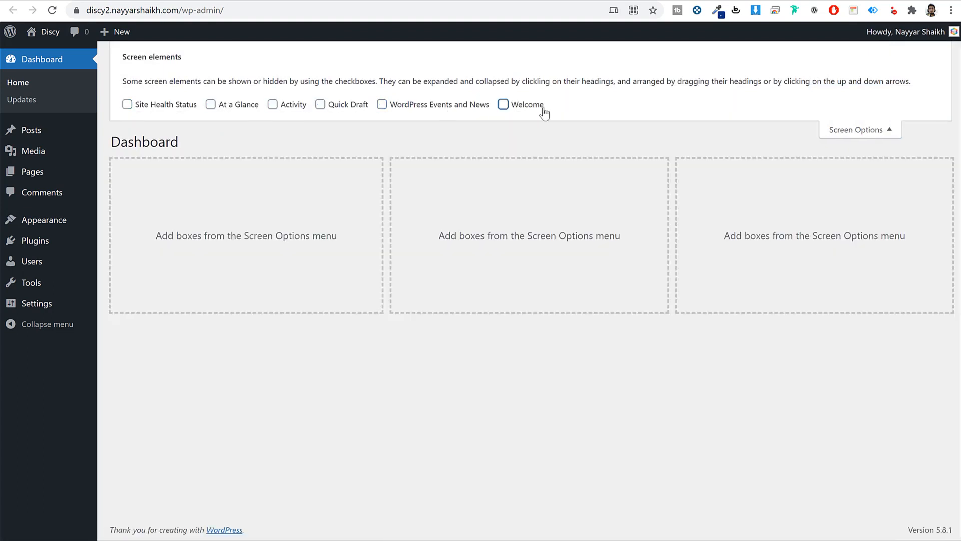
click(877, 129)
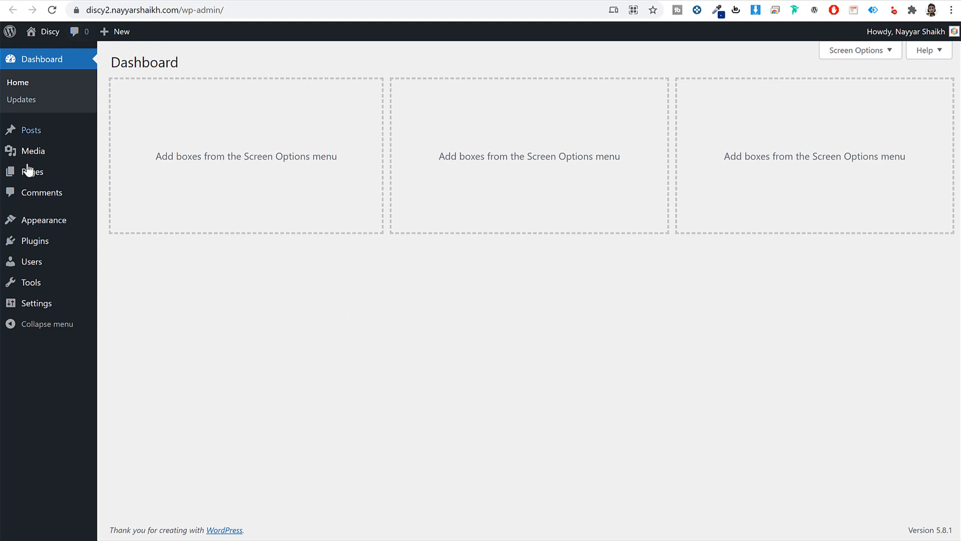
- Review the Posts list, which holds only the 'Hello world!' post
click(33, 132)
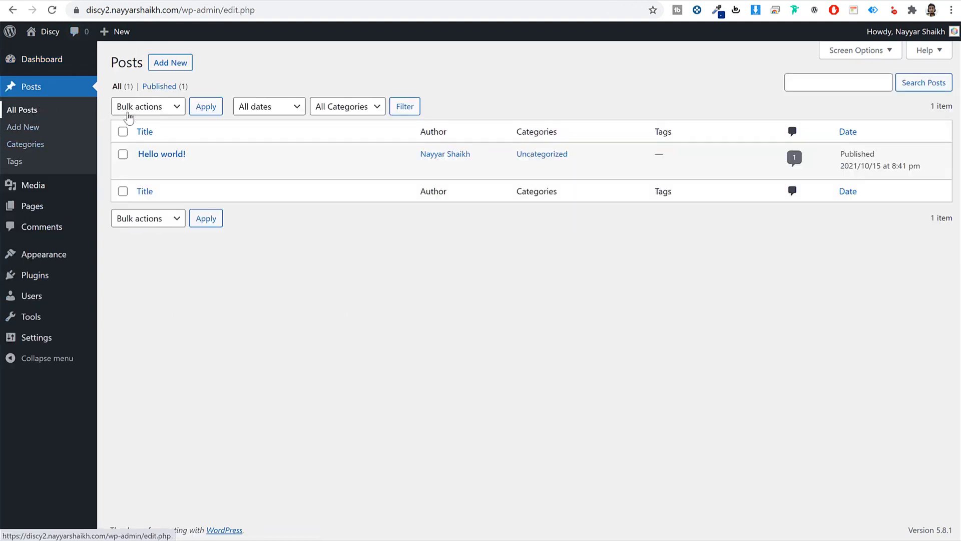
drag(200, 156, 135, 156)
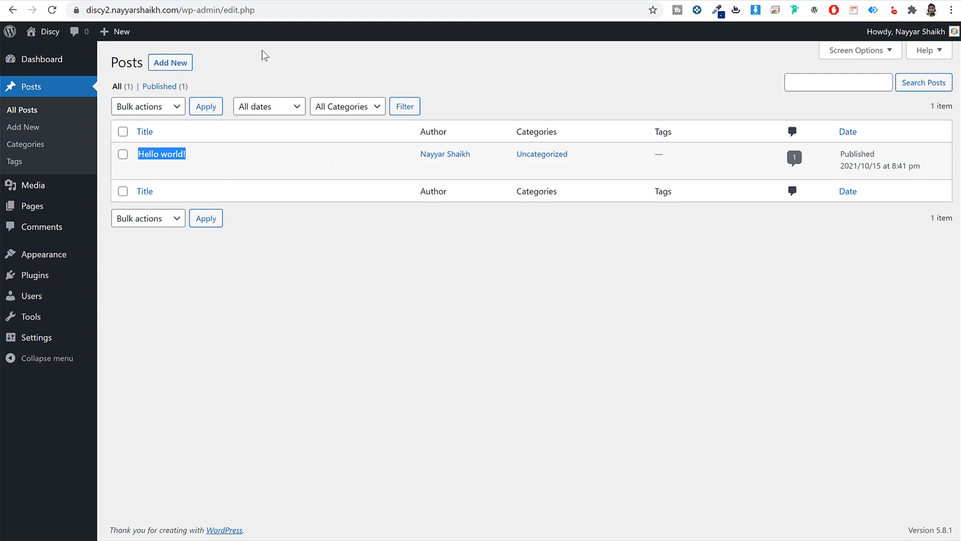
click(569, 90)
- Go to the Media Library and confirm it has no items
click(43, 186)
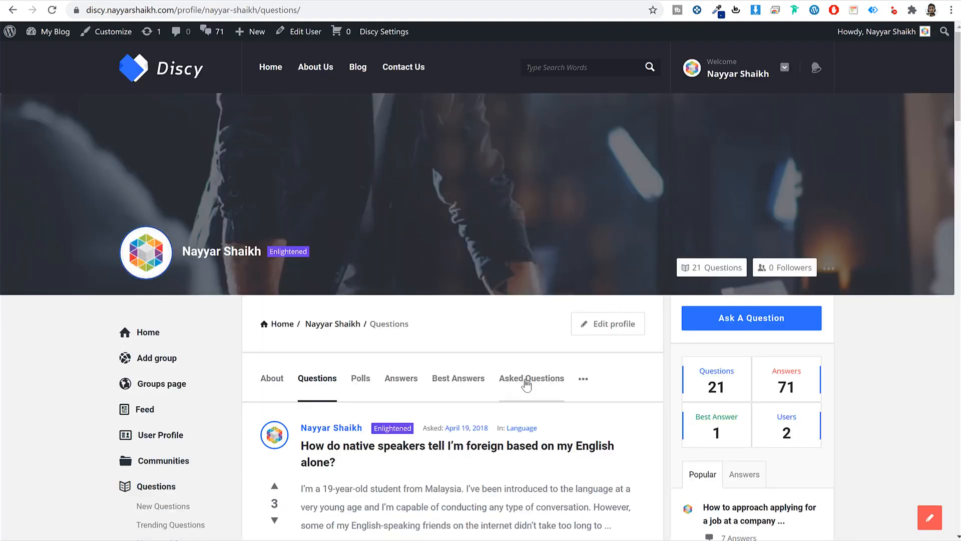
scroll(678, 390, down, 14)
scroll(689, 391, down, 5)
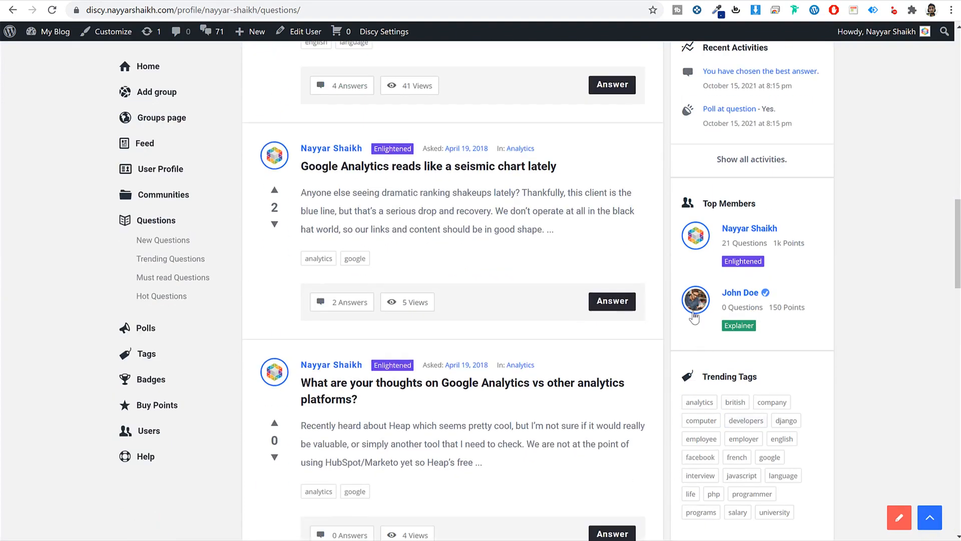
scroll(844, 377, up, 8)
scroll(845, 379, up, 7)
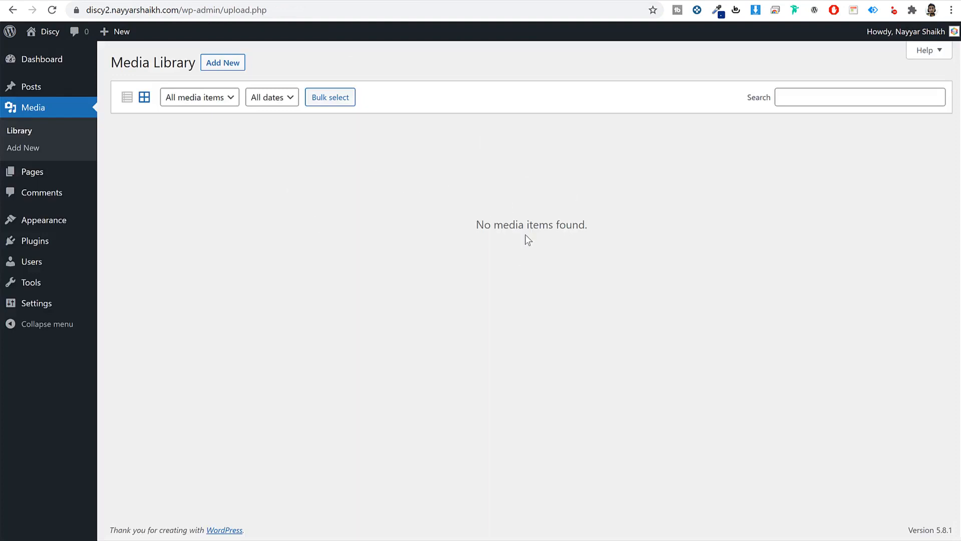
- Check the Pages and Comments lists, then go to Appearance > Themes
click(46, 176)
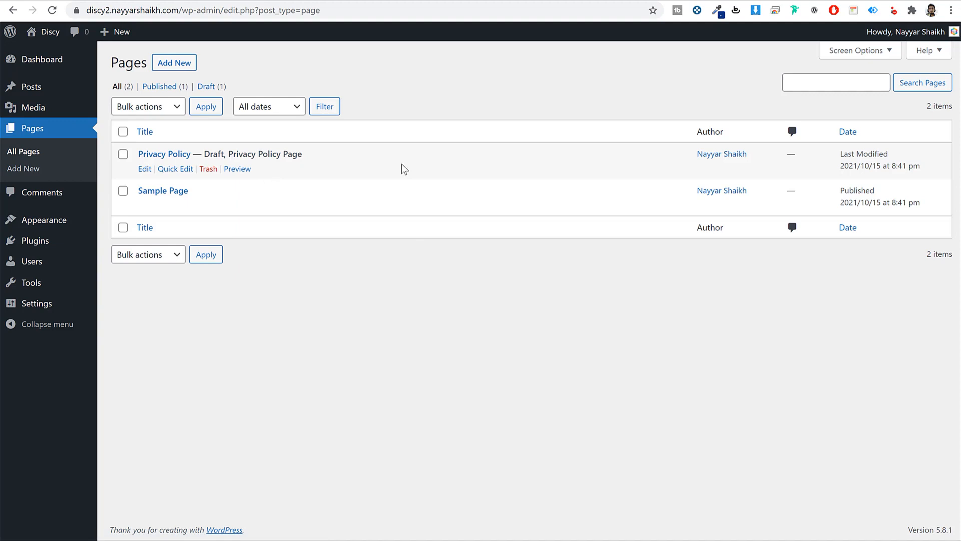
click(57, 197)
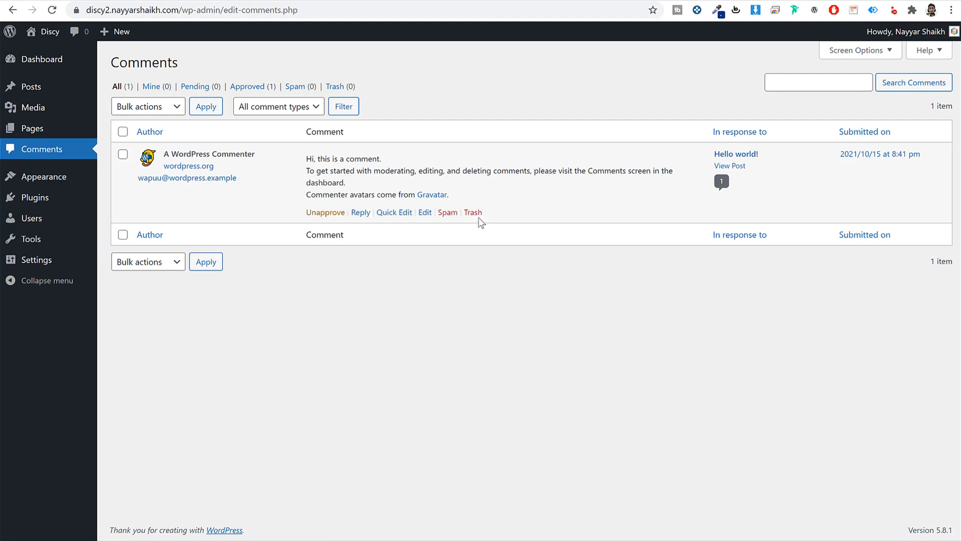
click(54, 185)
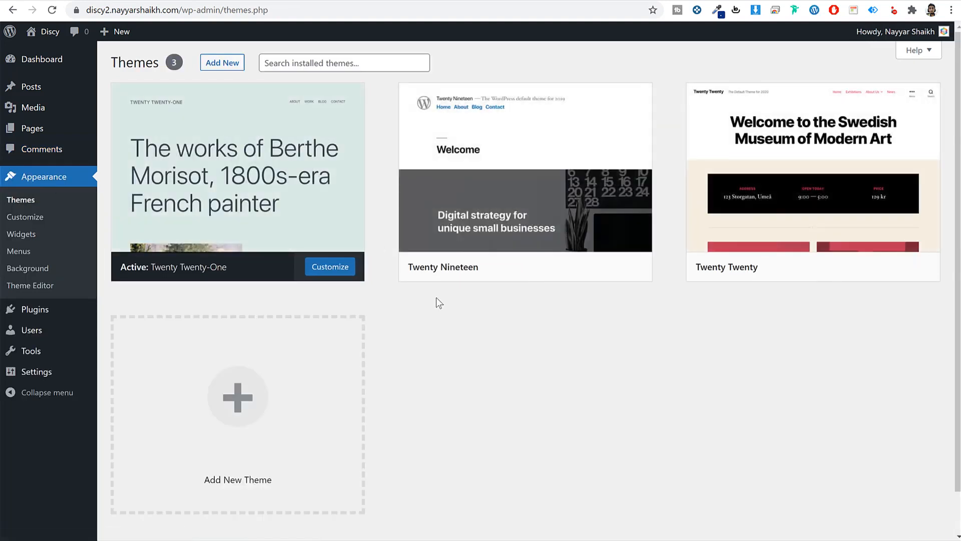
- Preview the live front page in the current Twenty Twenty-One theme
mouse_move(315, 219)
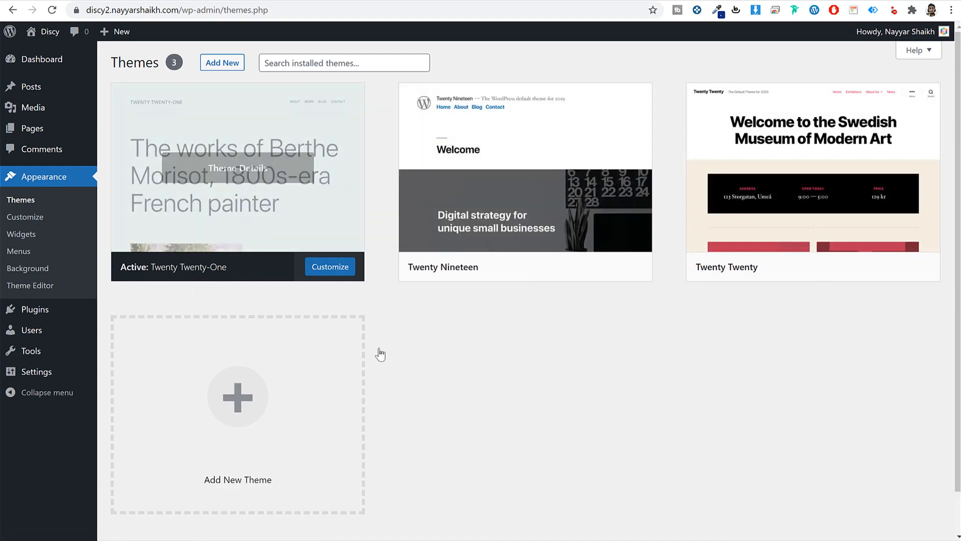
click(468, 1)
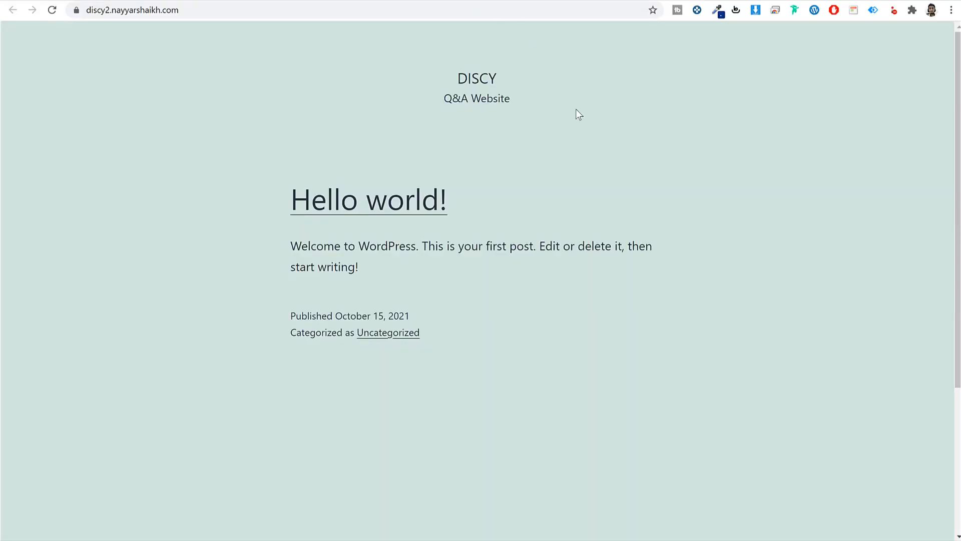
scroll(614, 329, down, 4)
scroll(612, 340, up, 4)
click(321, 1)
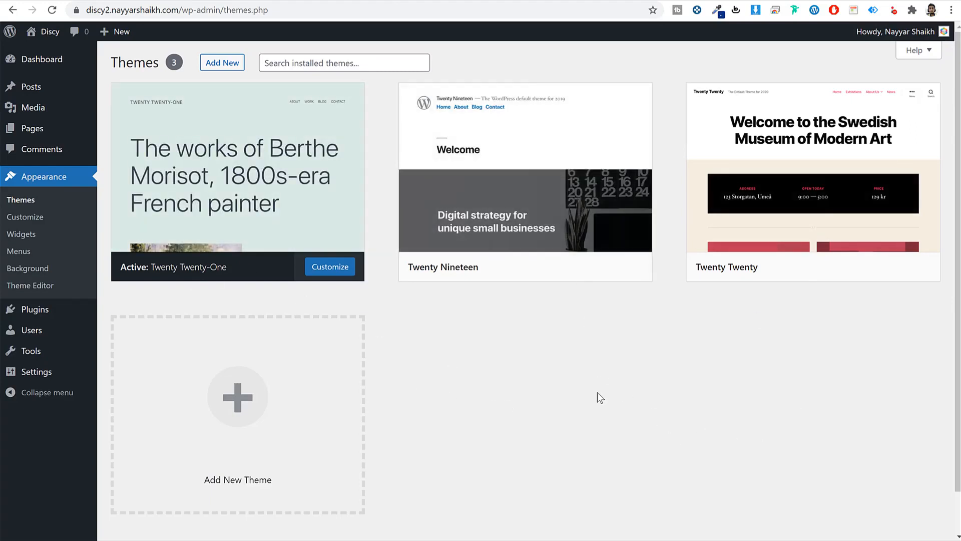
- Activate Twenty Nineteen and reload the front page to check its new look
mouse_move(425, 270)
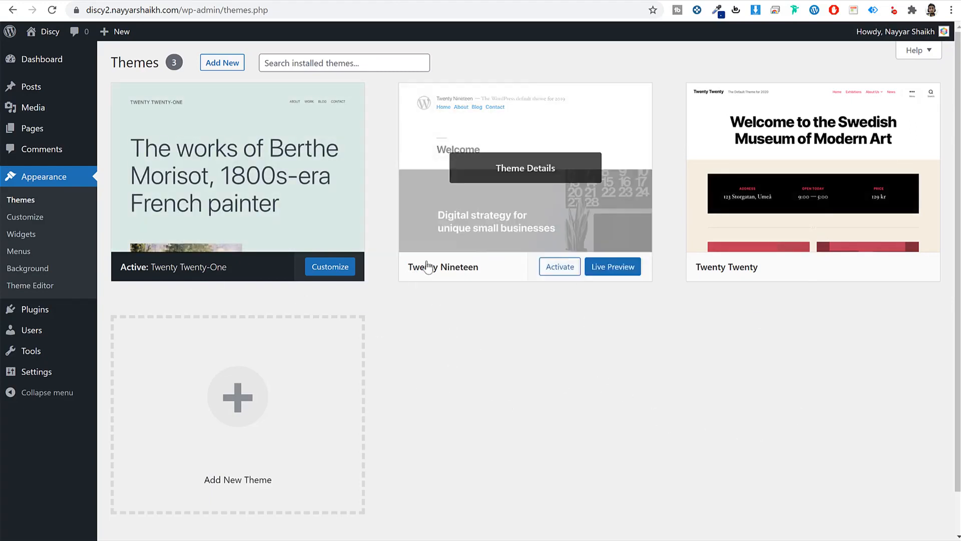
click(567, 270)
click(536, 7)
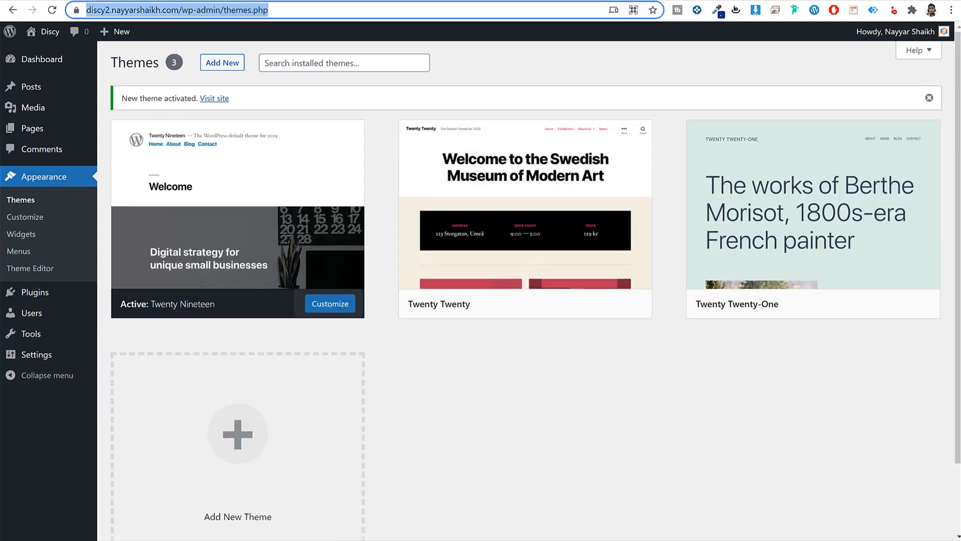
click(254, 1)
click(57, 10)
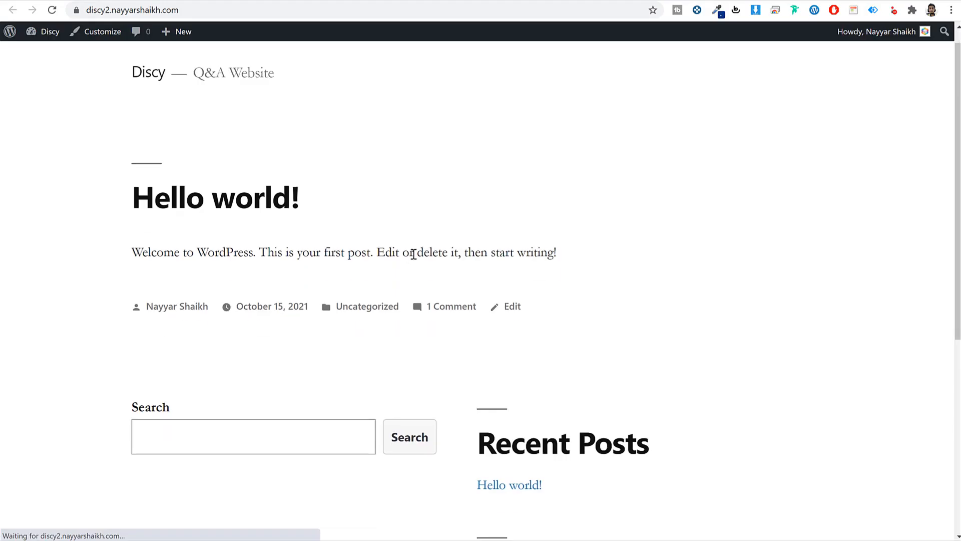
scroll(354, 253, down, 7)
scroll(504, 339, up, 7)
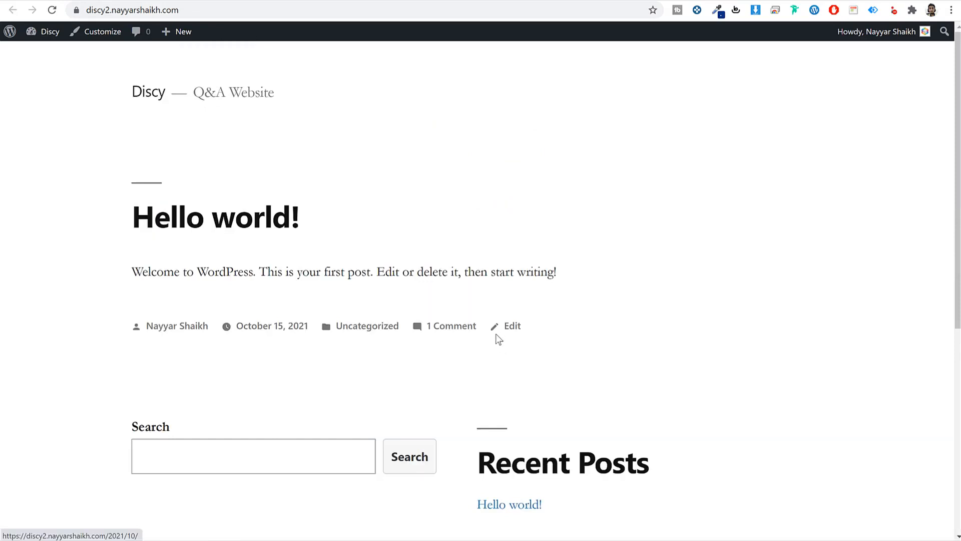
click(434, 1)
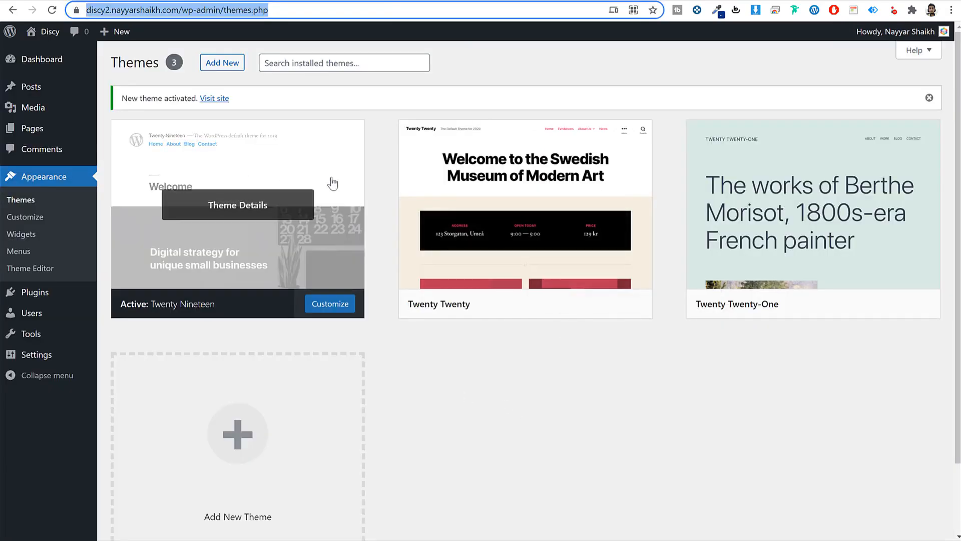
click(459, 2)
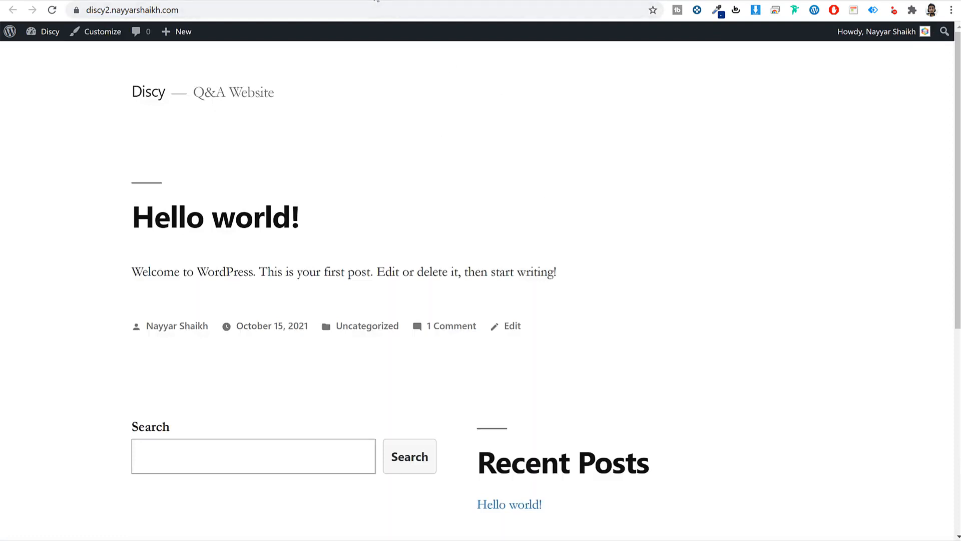
click(377, 1)
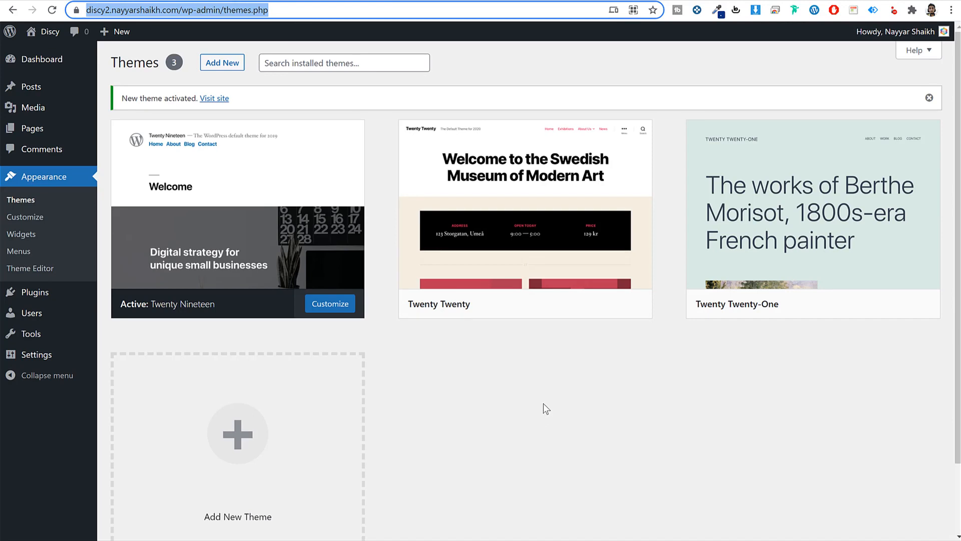
- Delete the Twenty Twenty and Twenty Twenty-One themes, confirming each deletion
click(563, 217)
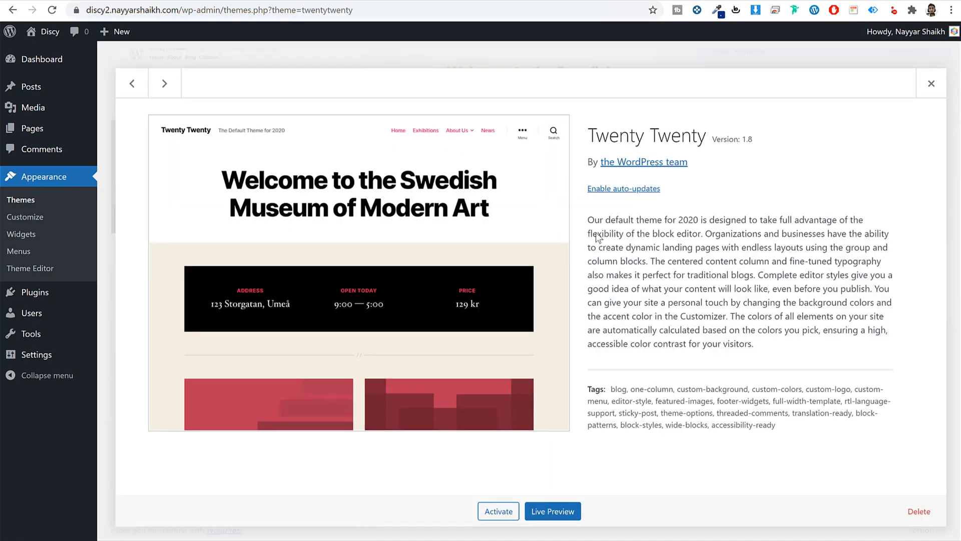
click(921, 511)
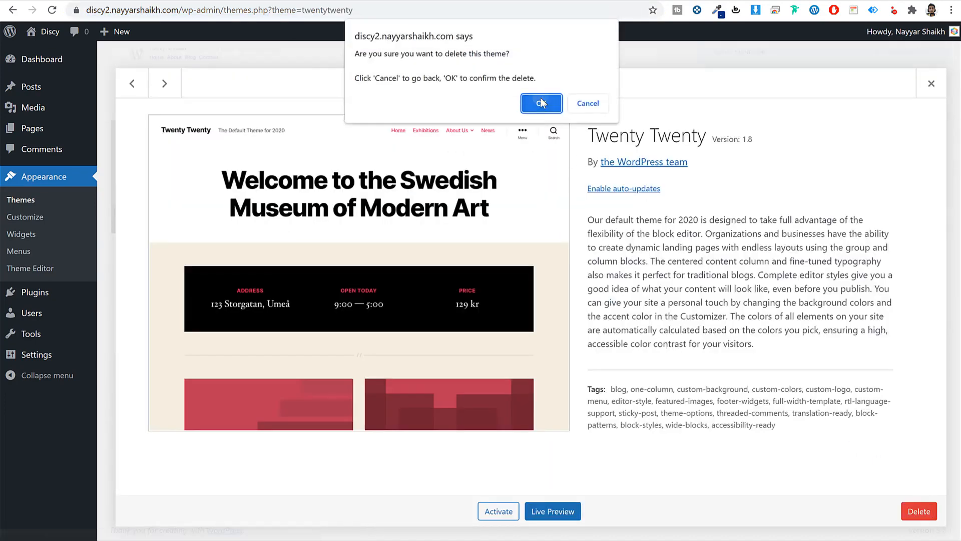
click(542, 100)
click(520, 181)
click(919, 511)
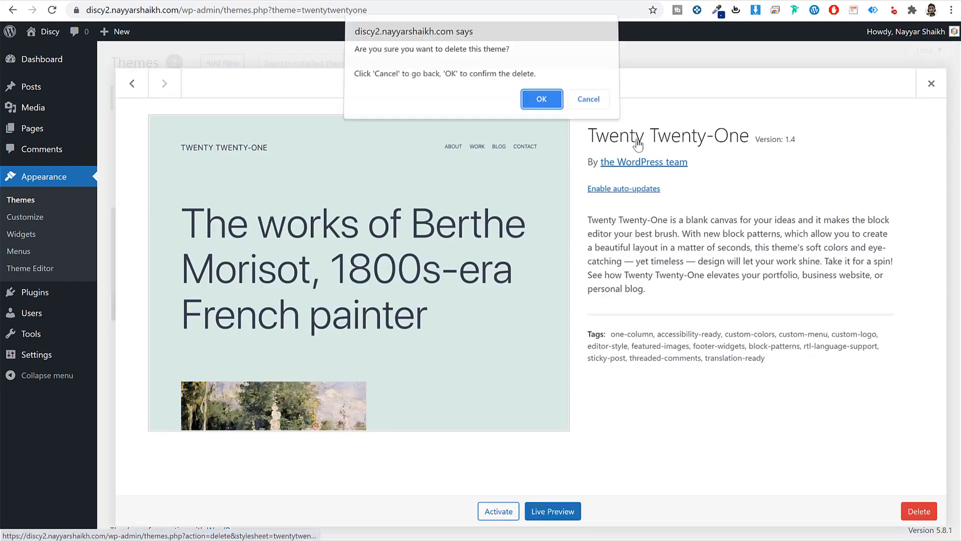
click(543, 104)
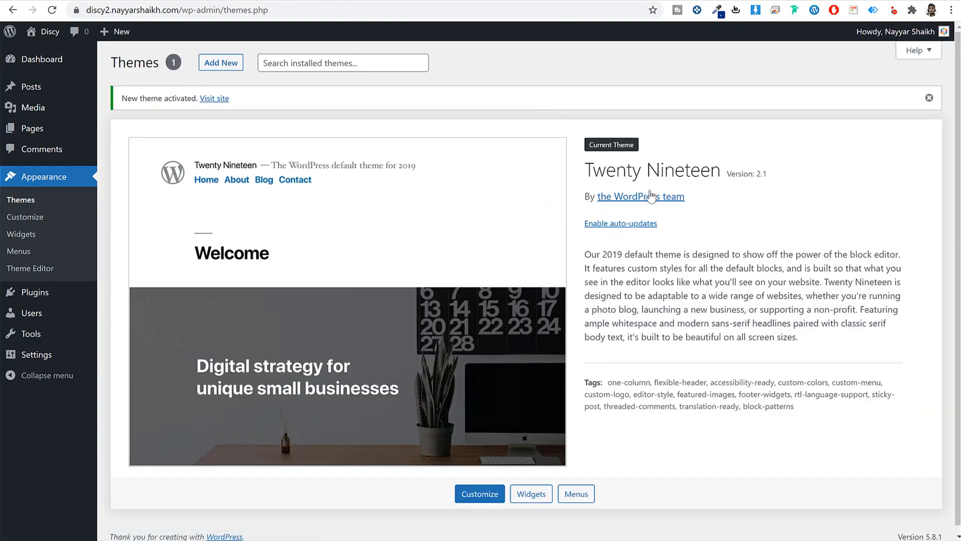
- Verify Twenty Nineteen is the only theme left, then go to Installed Plugins
drag(584, 172, 726, 177)
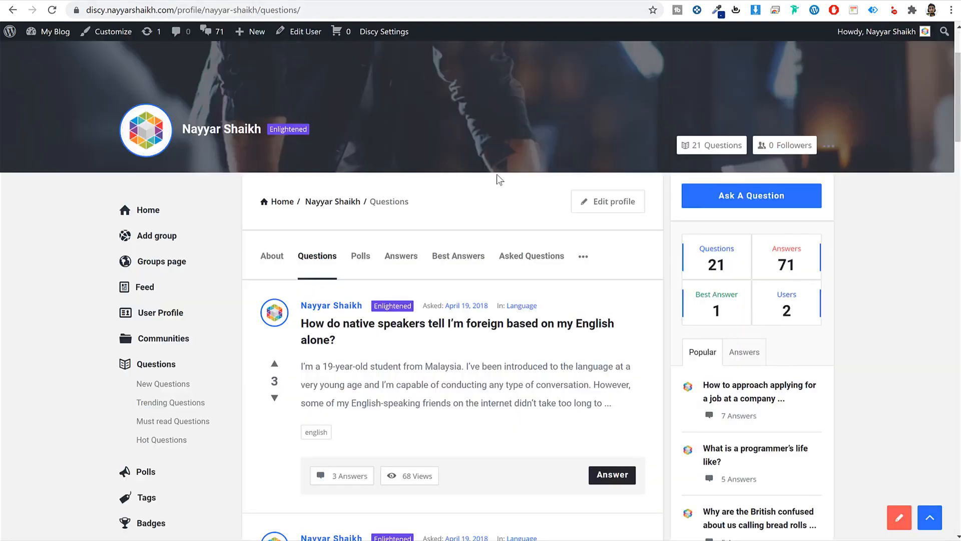
scroll(530, 314, down, 3)
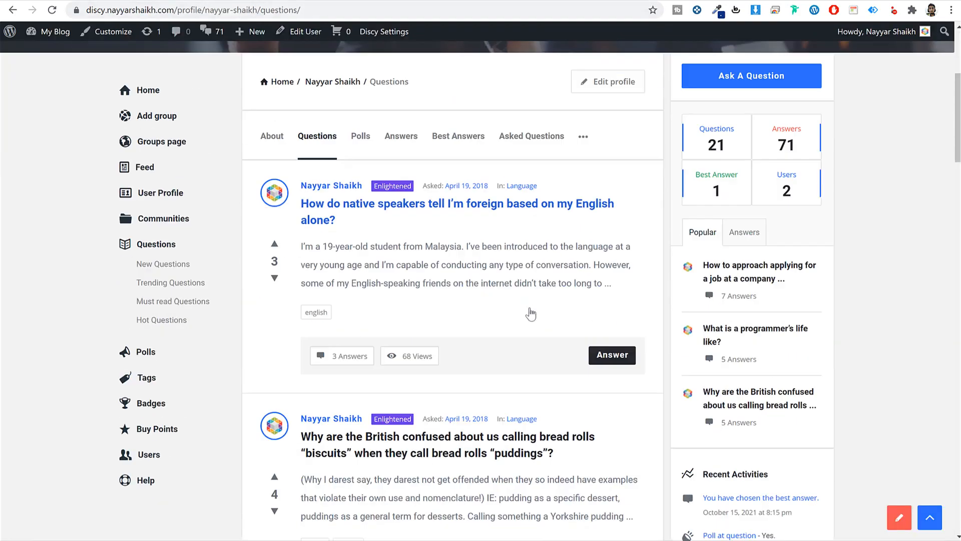
scroll(532, 314, up, 5)
scroll(491, 340, down, 15)
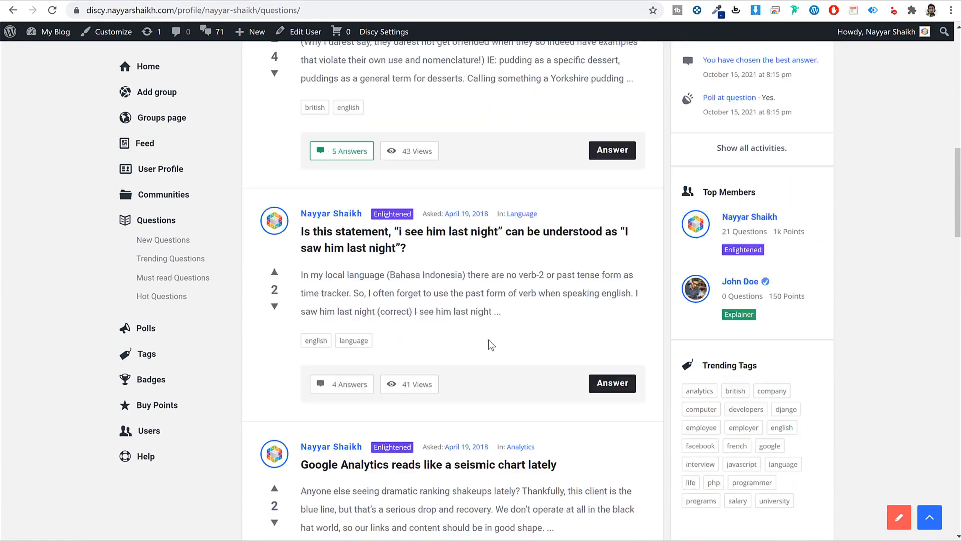
scroll(858, 350, up, 8)
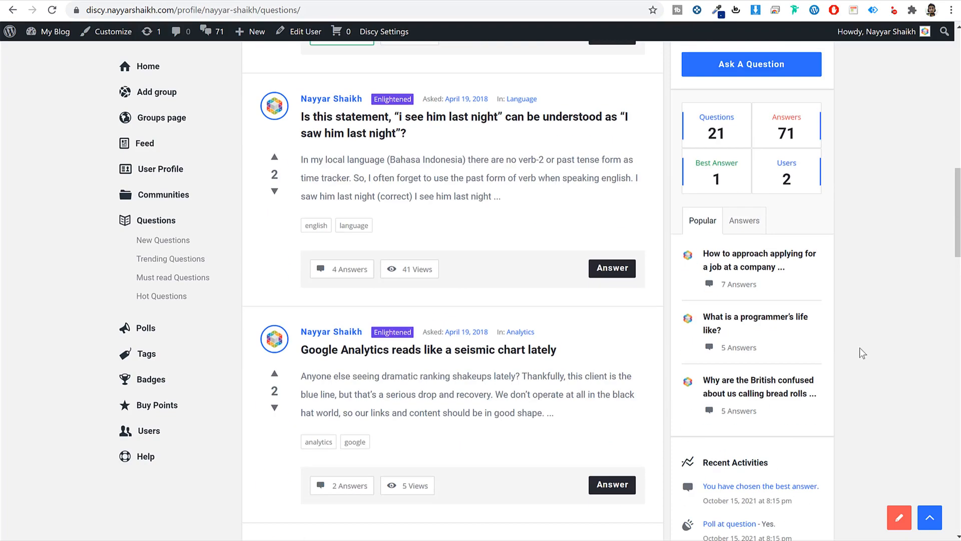
scroll(862, 355, up, 6)
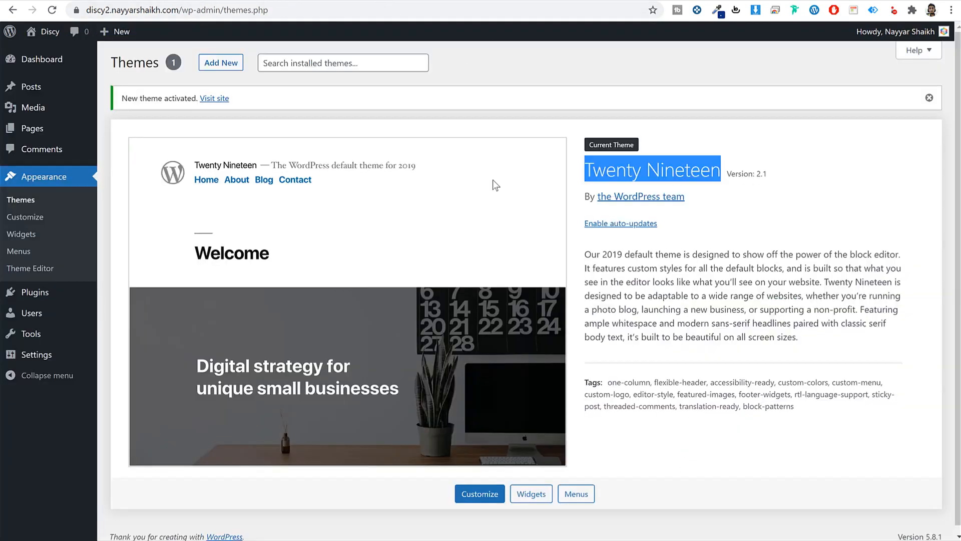
click(44, 296)
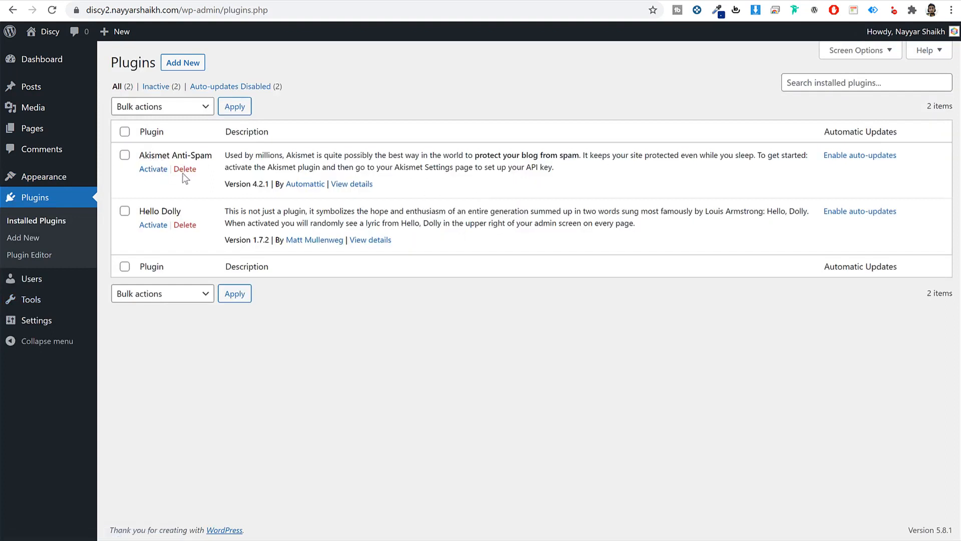
- Delete Akismet Anti-Spam and Hello Dolly, confirming each removal dialog
click(185, 170)
key(Return)
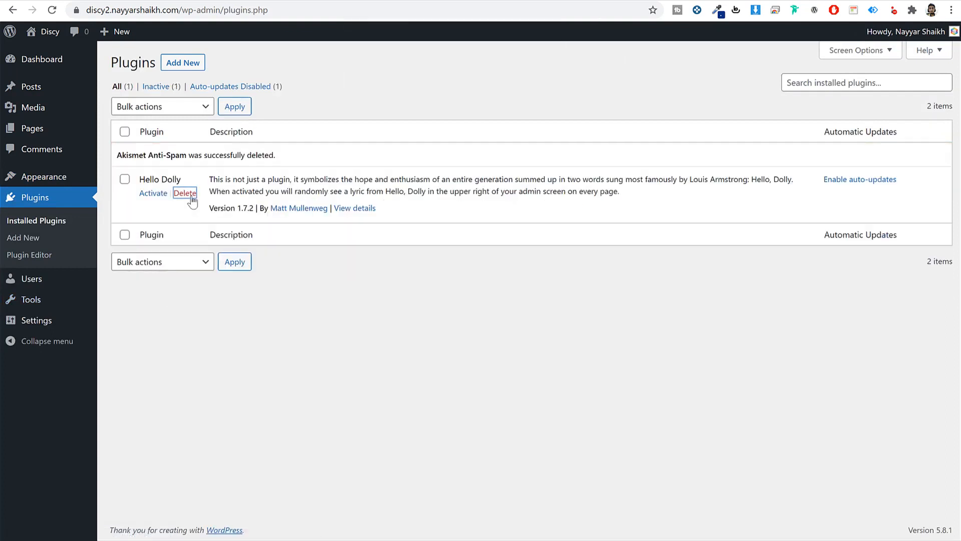
click(184, 193)
click(545, 79)
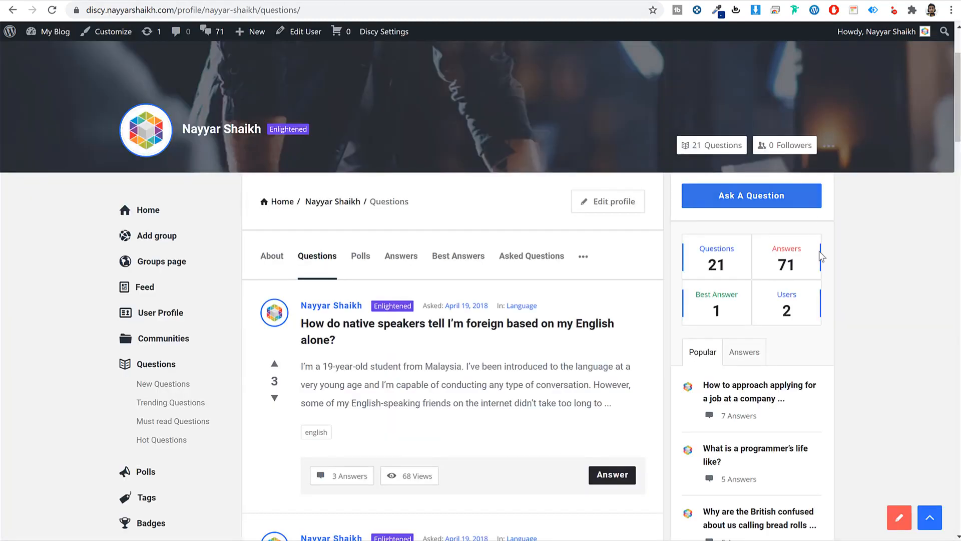
scroll(873, 300, down, 10)
scroll(876, 316, up, 12)
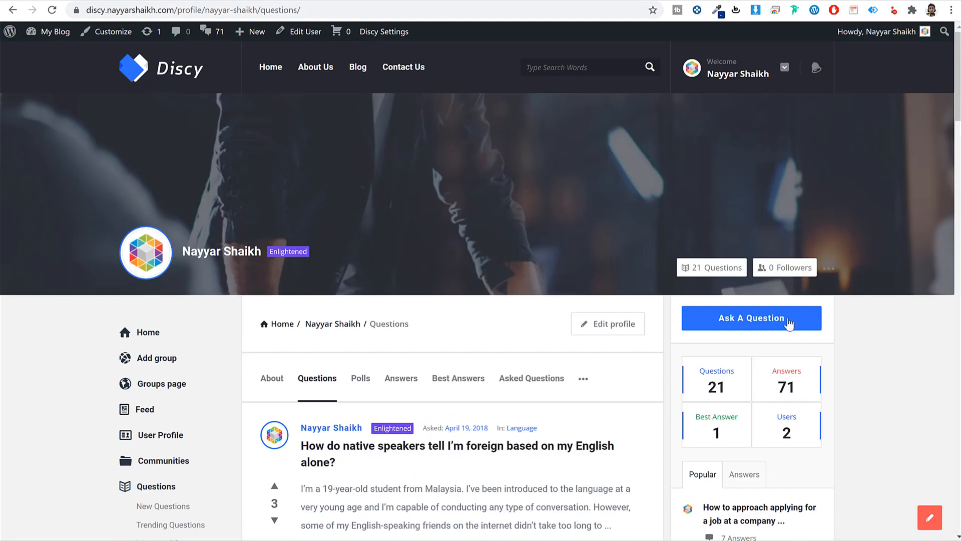
scroll(245, 361, down, 5)
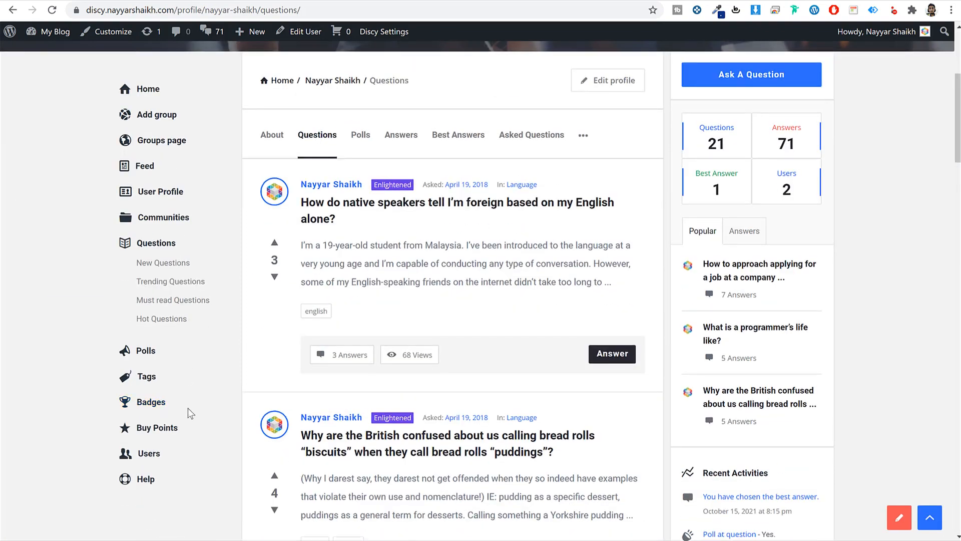
scroll(190, 413, up, 5)
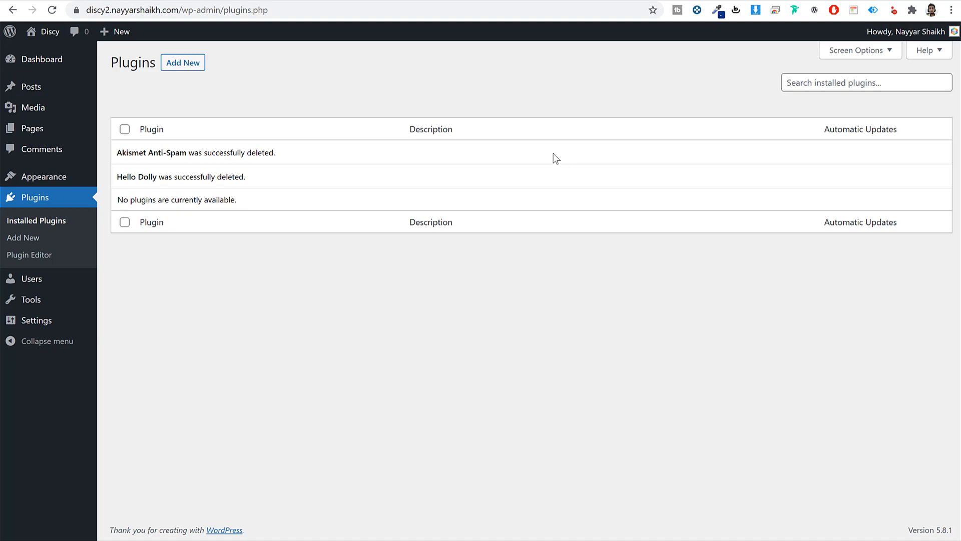
- Open General Settings and inspect the Site Title 'Discy' and tagline 'Q&A Website'
click(42, 326)
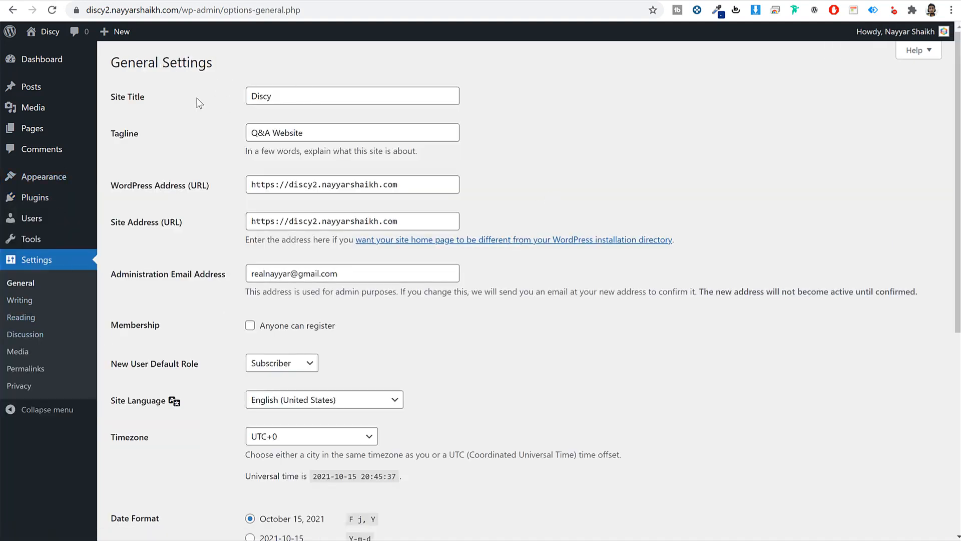
drag(200, 103, 119, 107)
drag(149, 138, 116, 136)
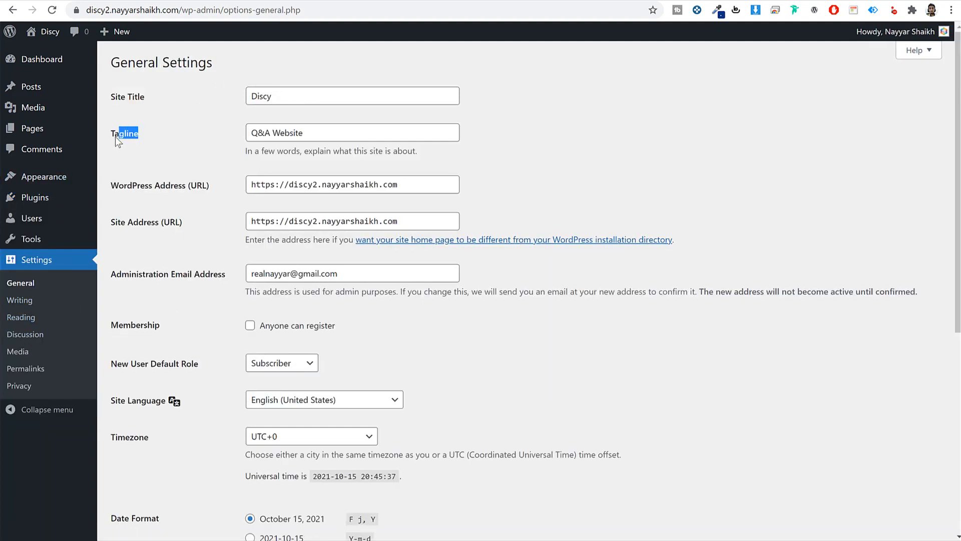
click(327, 97)
key(ctrl+a)
key(Tab)
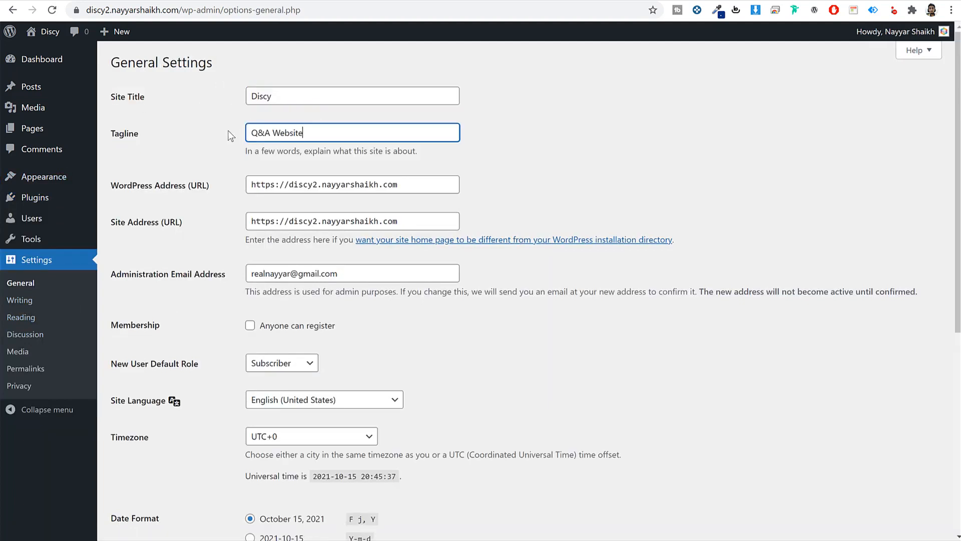
key(shift+Tab)
key(Tab)
key(ctrl+a)
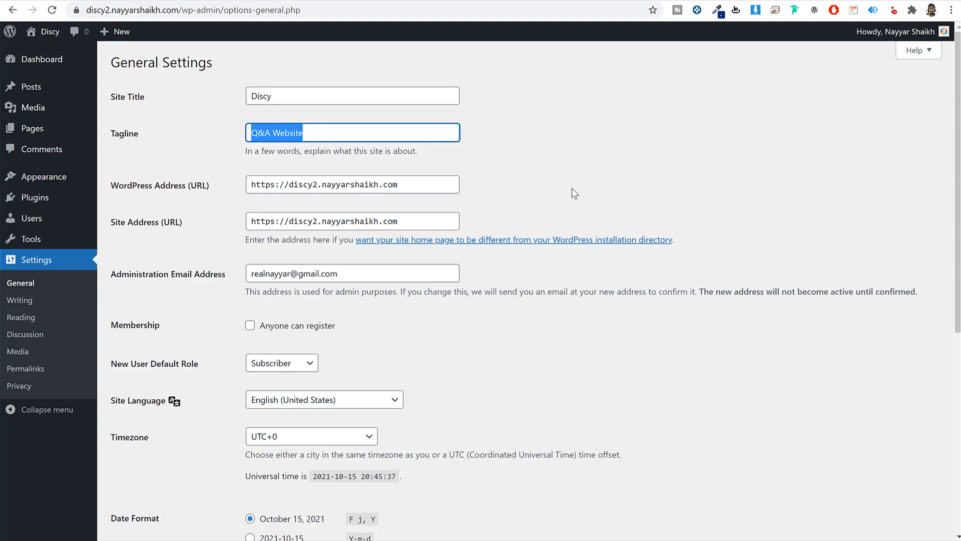
- Select the contents of the Administration Email Address field to review it
scroll(201, 222, down, 1)
drag(114, 215, 249, 214)
click(340, 216)
key(ctrl+a)
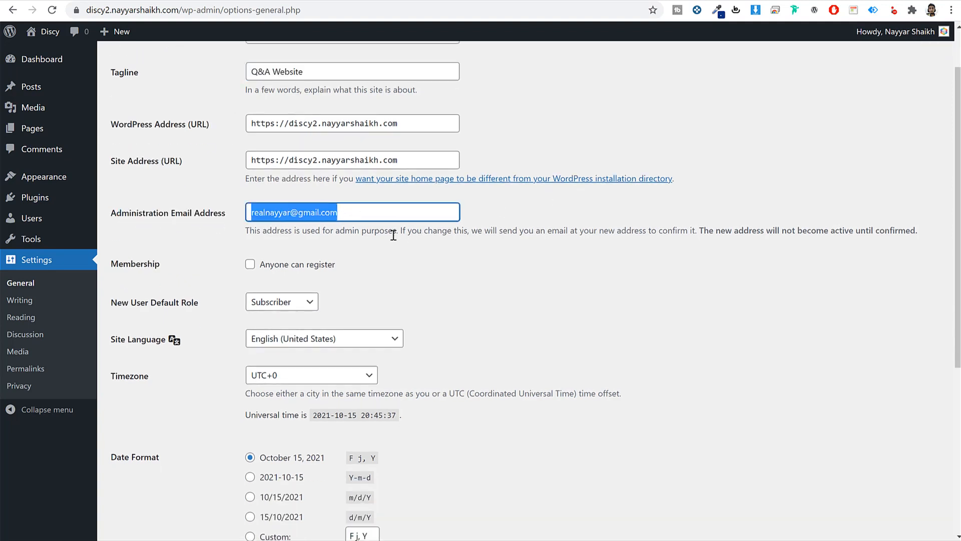
triple_click(359, 212)
- Enable the 'Anyone can register' membership option
scroll(587, 311, down, 3)
click(251, 142)
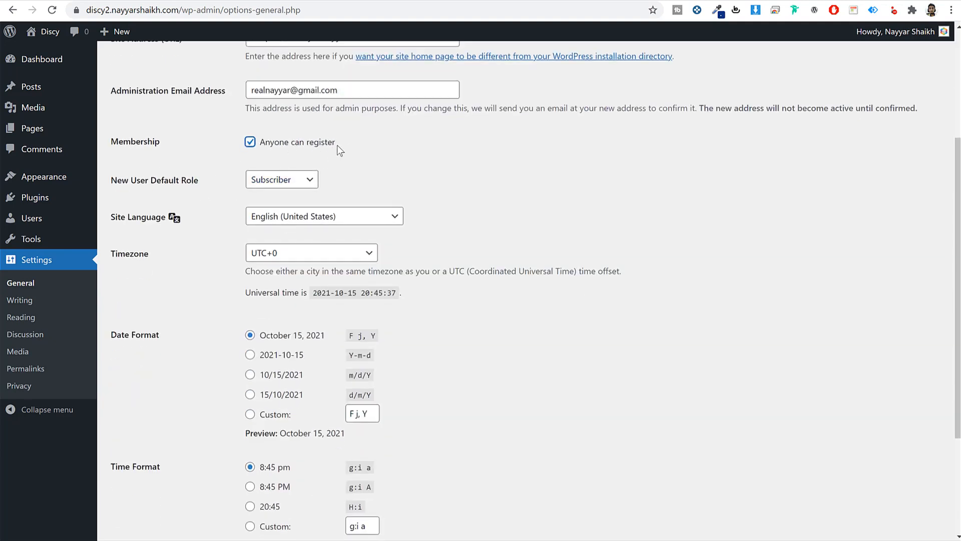
drag(340, 149, 250, 153)
click(527, 175)
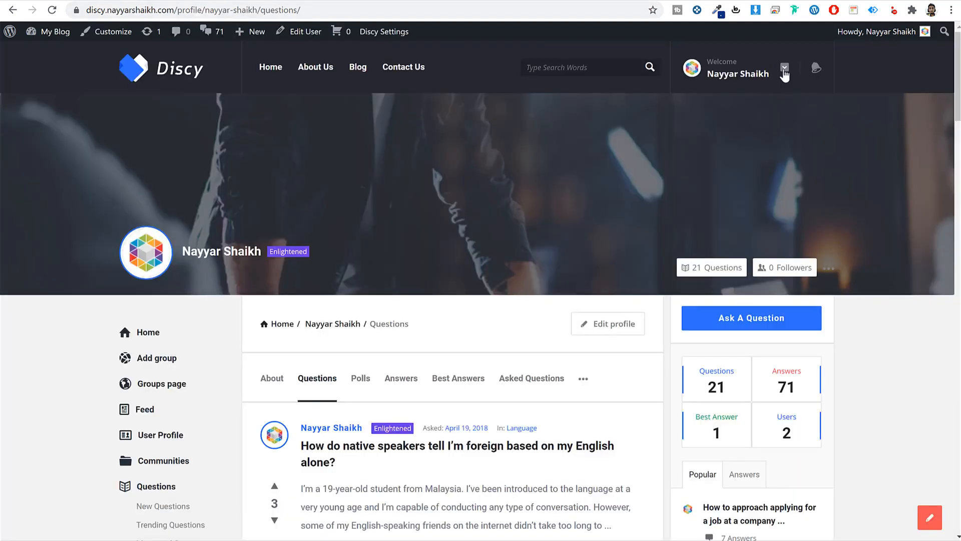
click(784, 68)
click(784, 69)
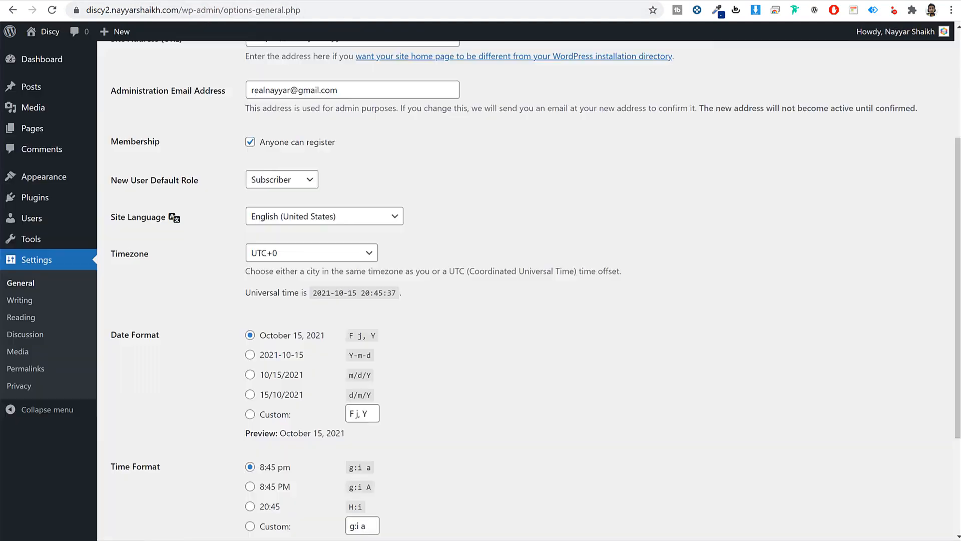
- Set the timezone to Kolkata, save the general settings, and go to Permalink settings
click(328, 256)
text(kol)
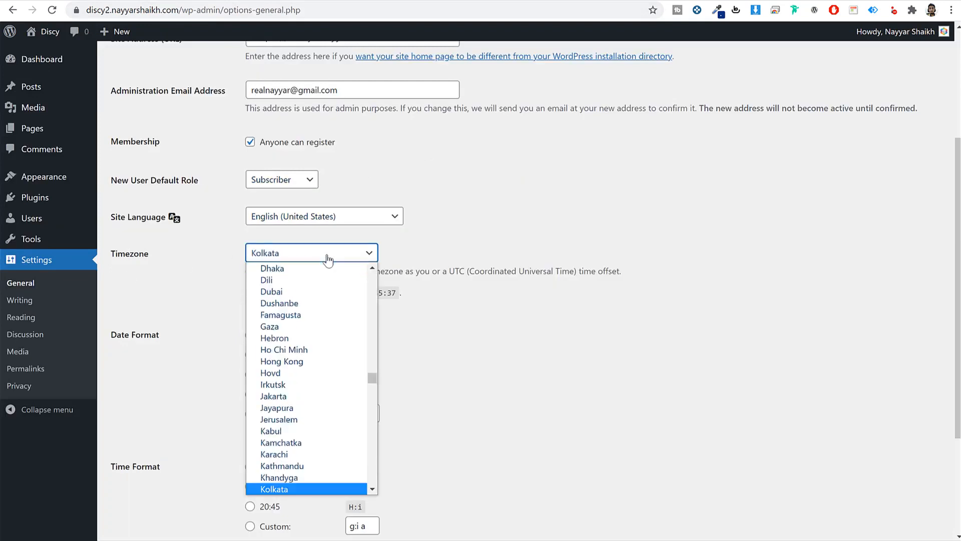
key(Return)
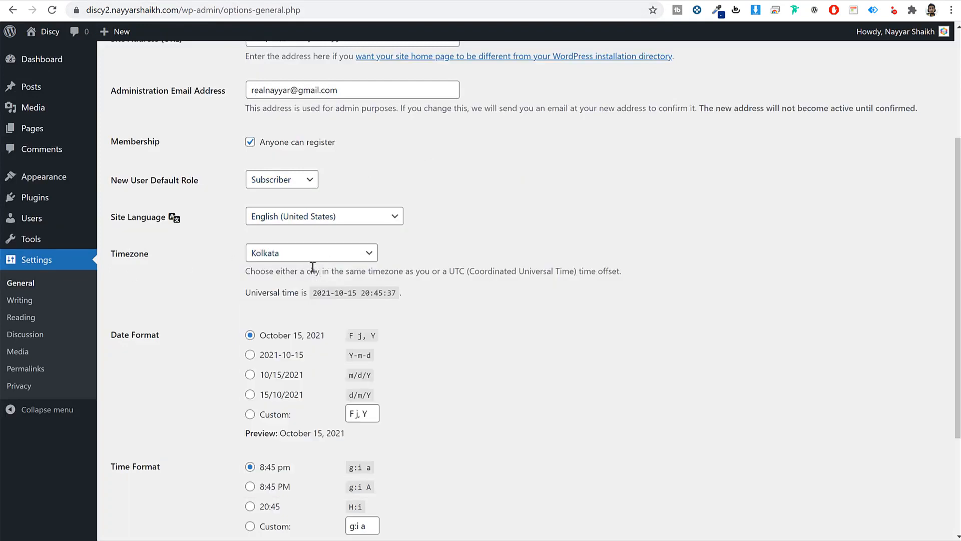
scroll(315, 271, down, 3)
click(145, 479)
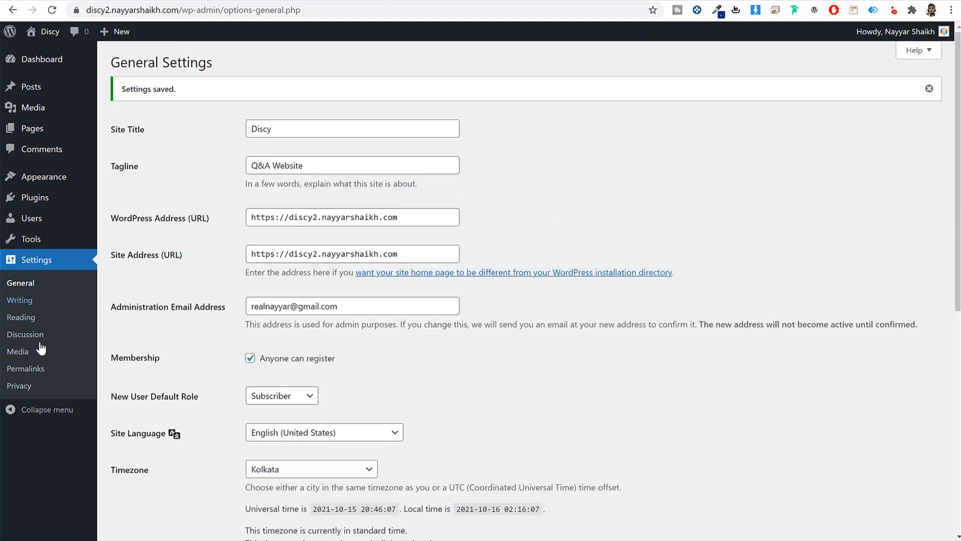
click(26, 368)
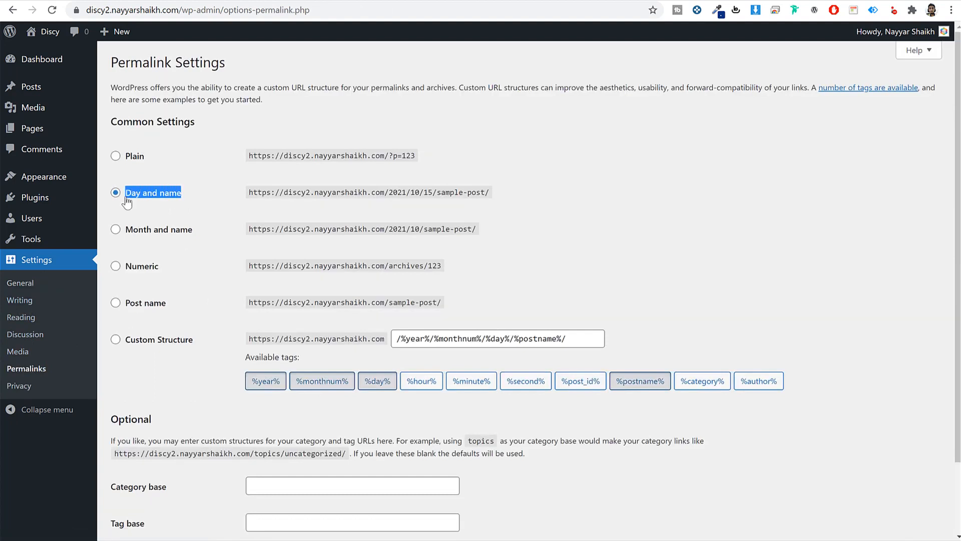
- Switch permalinks from Day and name to Post name, save, and return to the Dashboard
click(147, 304)
drag(169, 304, 128, 311)
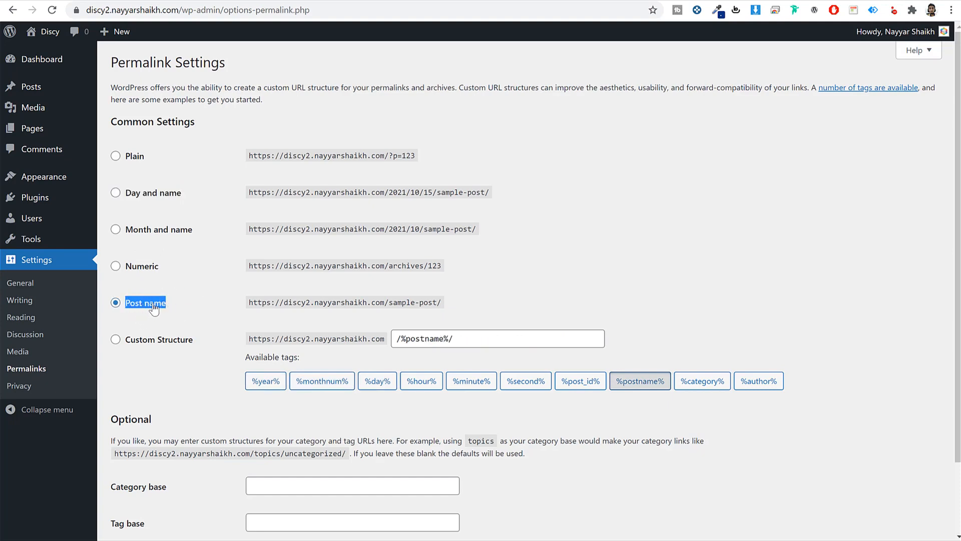
scroll(179, 350, down, 3)
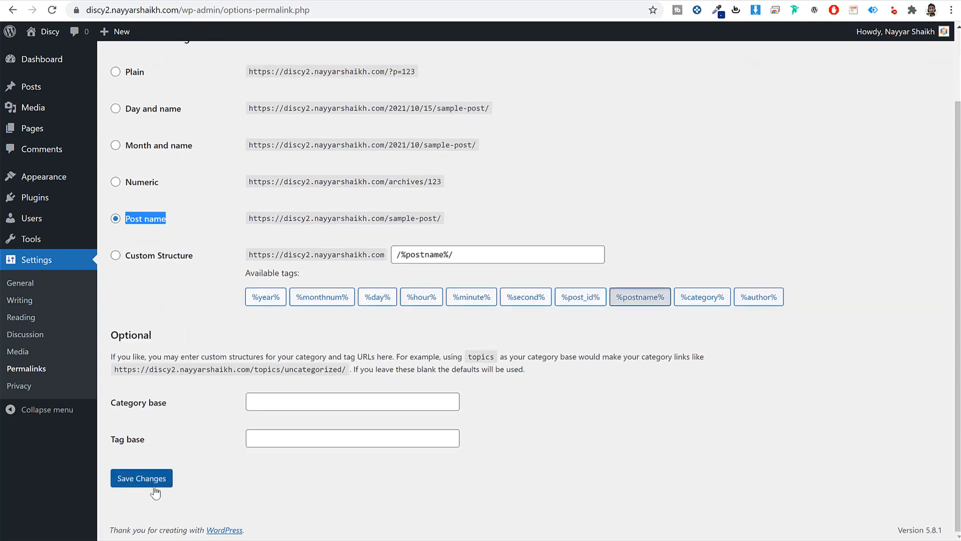
click(150, 479)
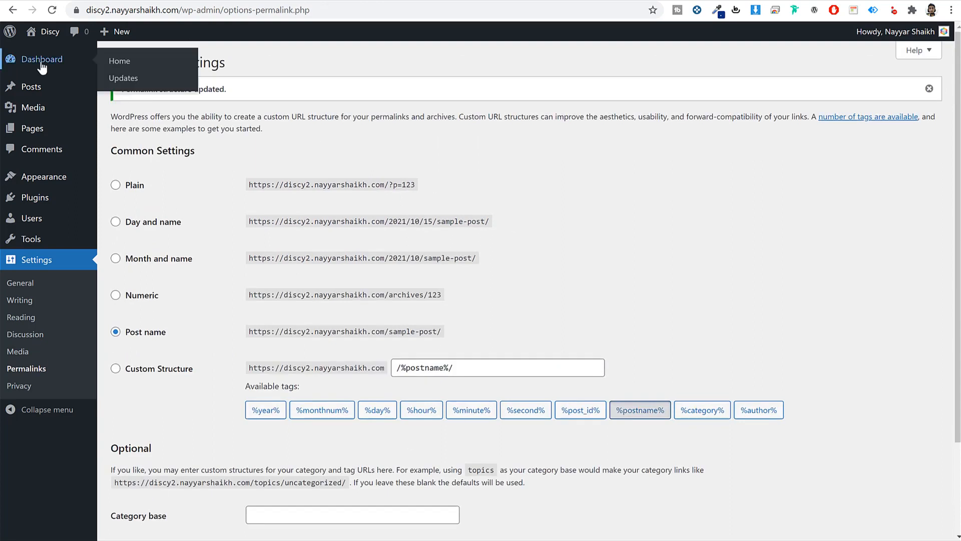
click(42, 63)
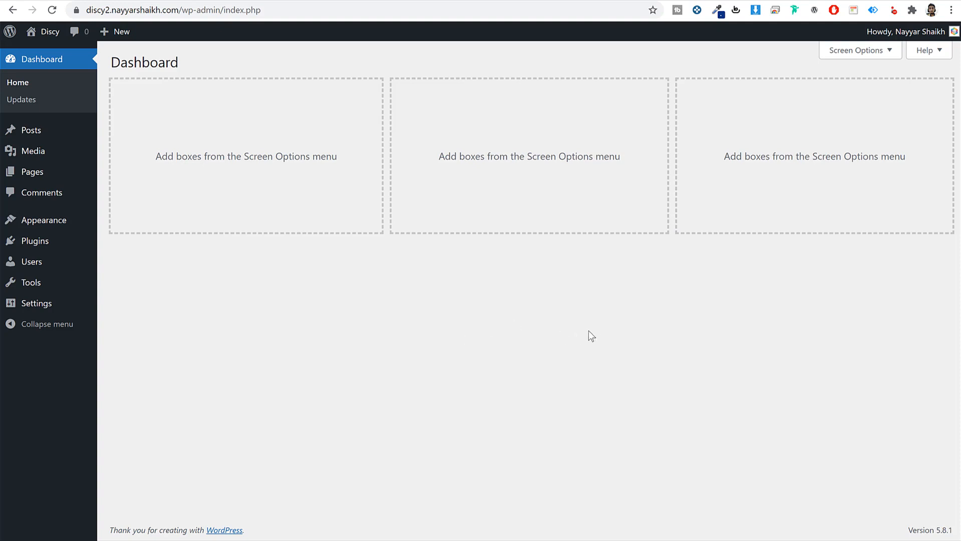
- Scroll through the plain new discy2 site
click(395, 0)
scroll(611, 289, down, 6)
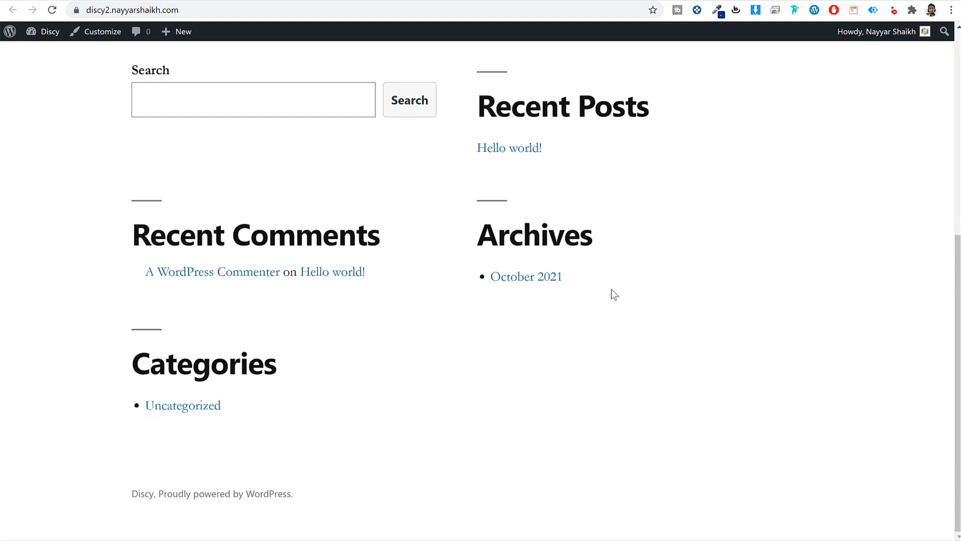
scroll(611, 289, up, 6)
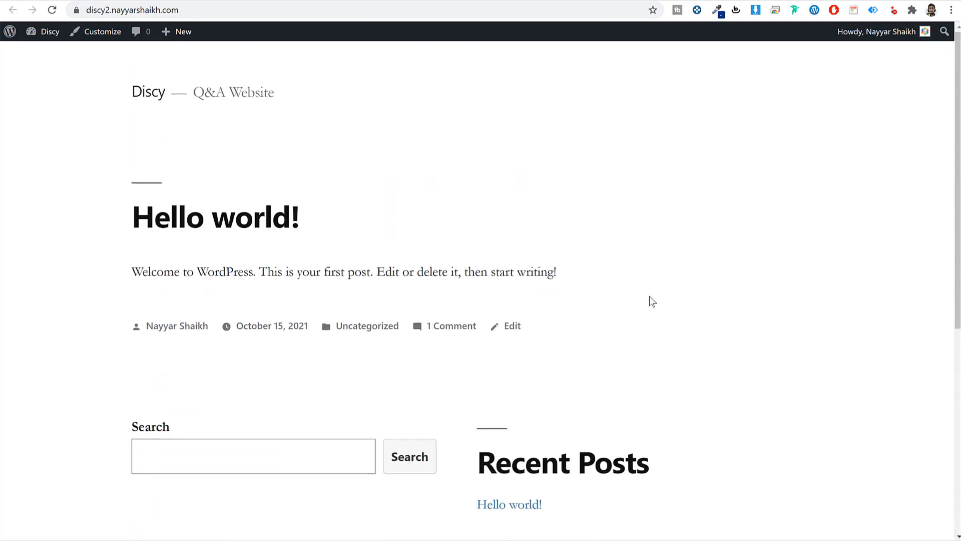
scroll(650, 296, down, 6)
scroll(650, 296, up, 5)
scroll(557, 199, up, 1)
- Browse the finished Discy demo's profile Questions page showing 21 questions and 71 answers
click(93, 1)
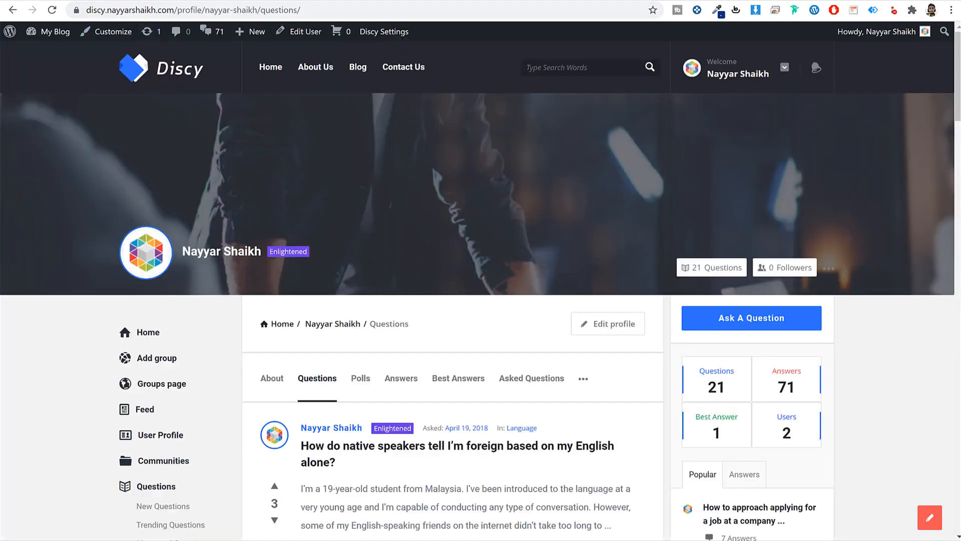
scroll(535, 361, down, 15)
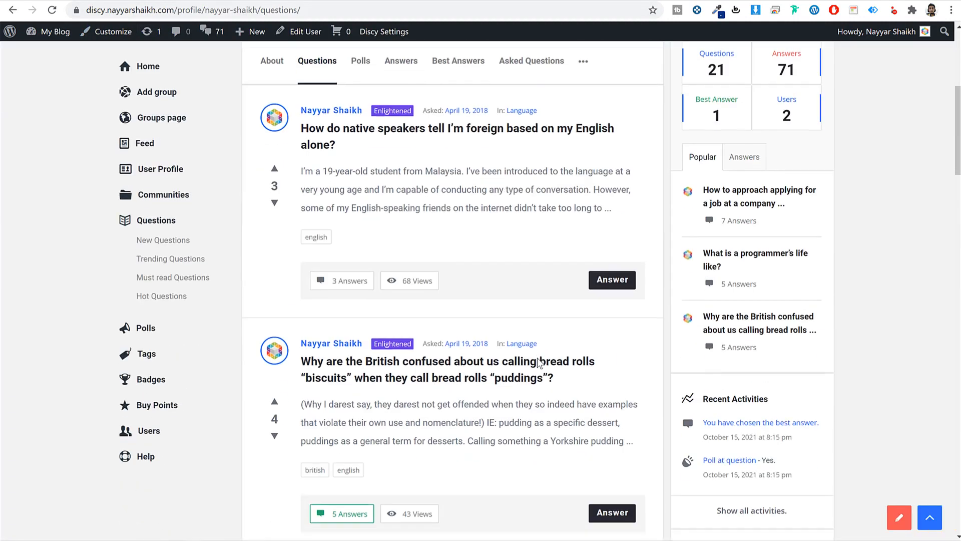
scroll(537, 363, down, 4)
scroll(537, 362, up, 18)
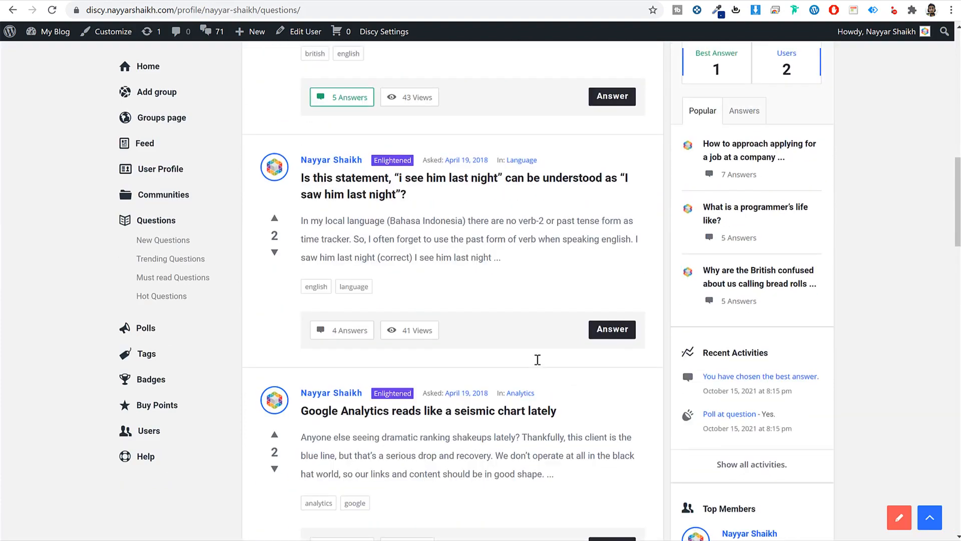
scroll(531, 353, up, 2)
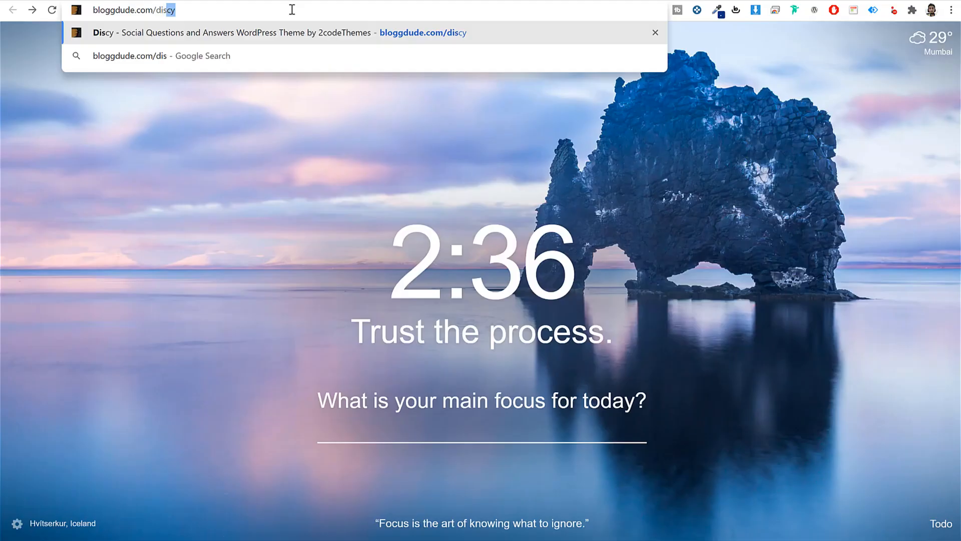
- Load the bloggdude.com/discy link to ThemeForest's Discy page and note its 5.00 rating
key(Return)
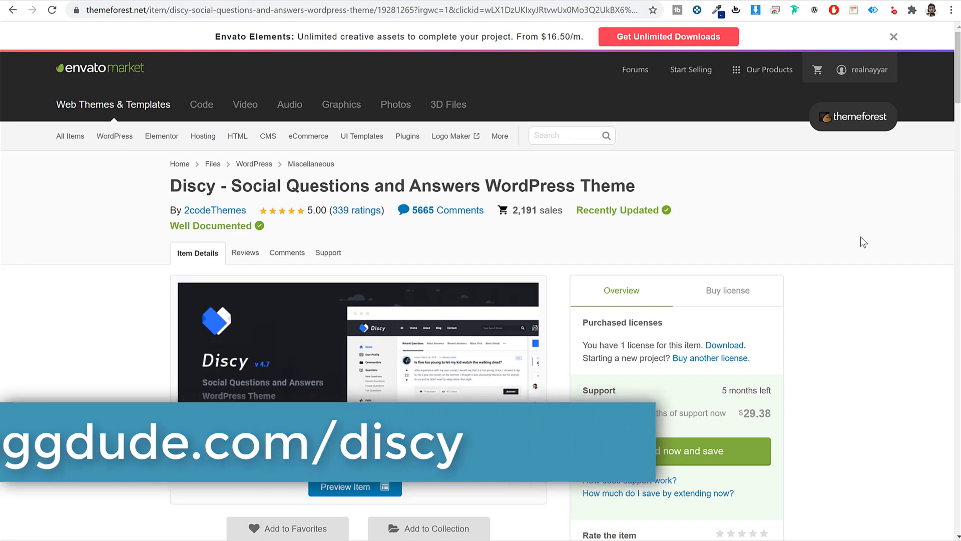
scroll(857, 287, down, 1)
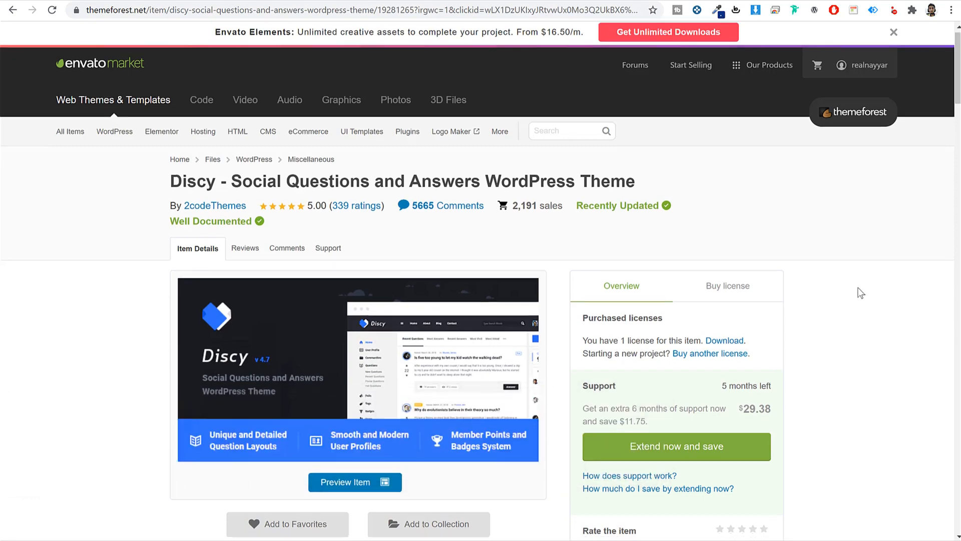
scroll(861, 293, down, 20)
scroll(861, 294, up, 5)
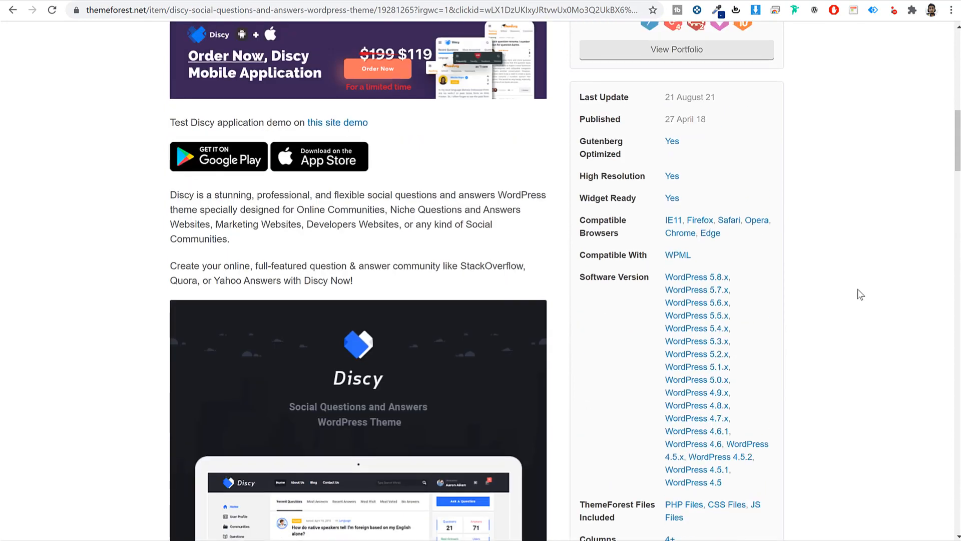
scroll(858, 290, up, 10)
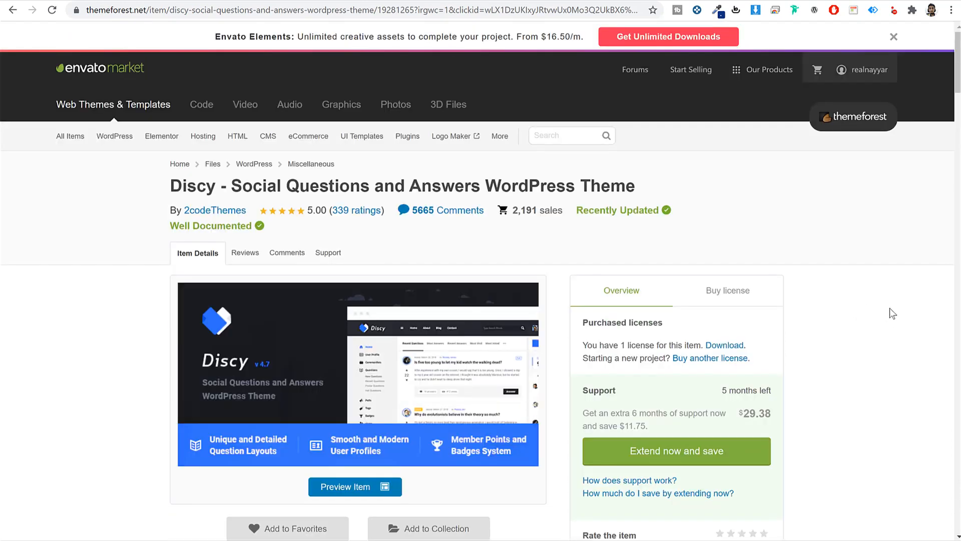
drag(307, 210, 328, 209)
- Show the Regular License pricing, highlighting the $59 price, future updates and 6 months support
click(843, 299)
click(721, 291)
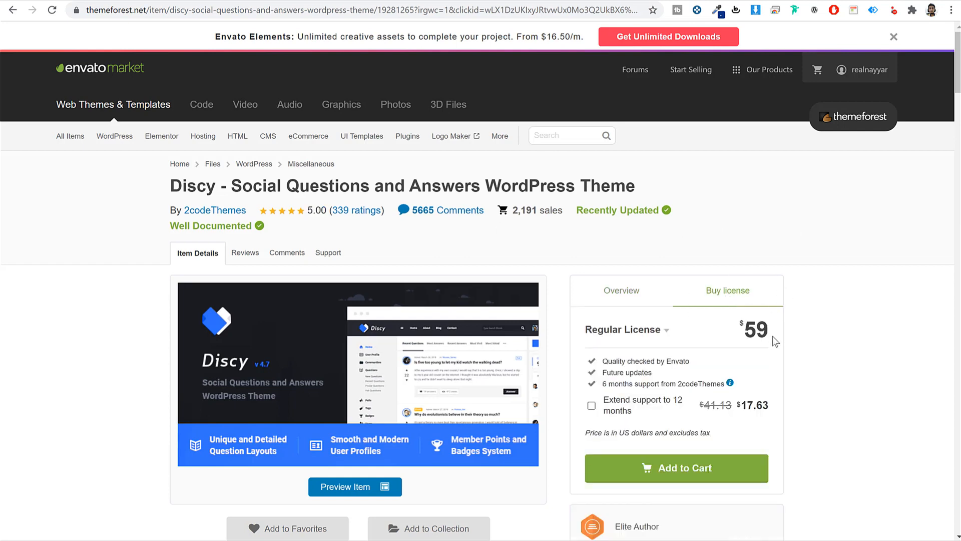
drag(772, 328, 716, 326)
click(881, 313)
drag(653, 373, 601, 373)
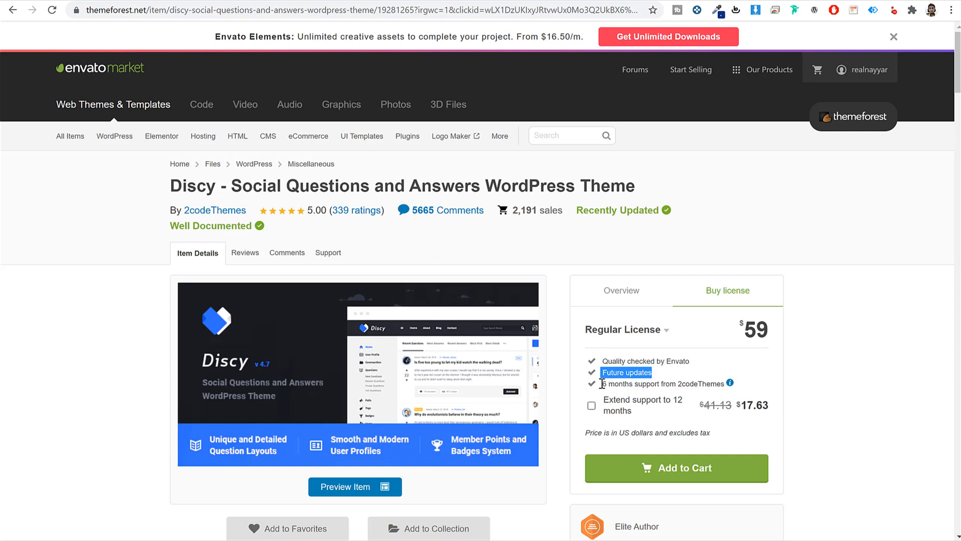
drag(604, 384, 848, 385)
click(848, 384)
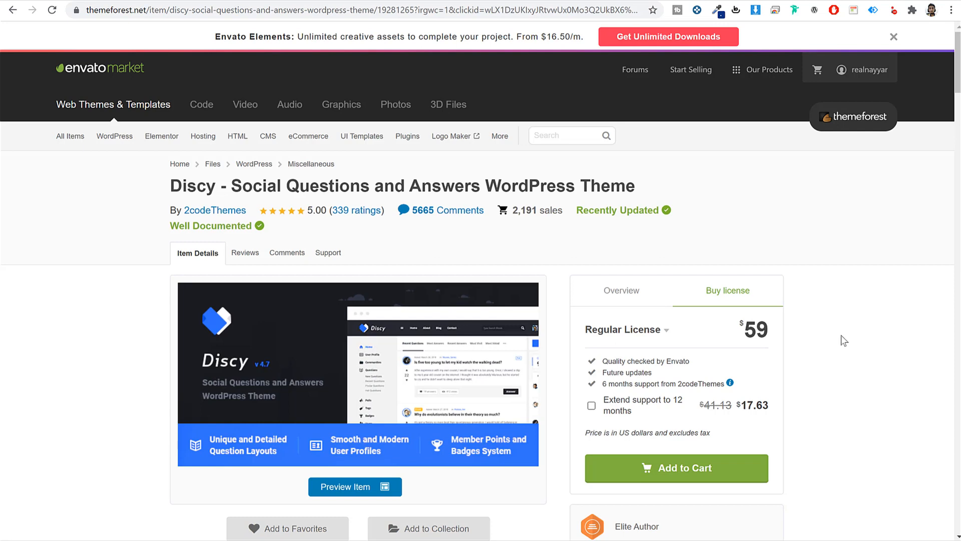
- From the ThemeForest Downloads list, download Discy's 'Installable WordPress file only' zip
click(894, 37)
mouse_move(869, 39)
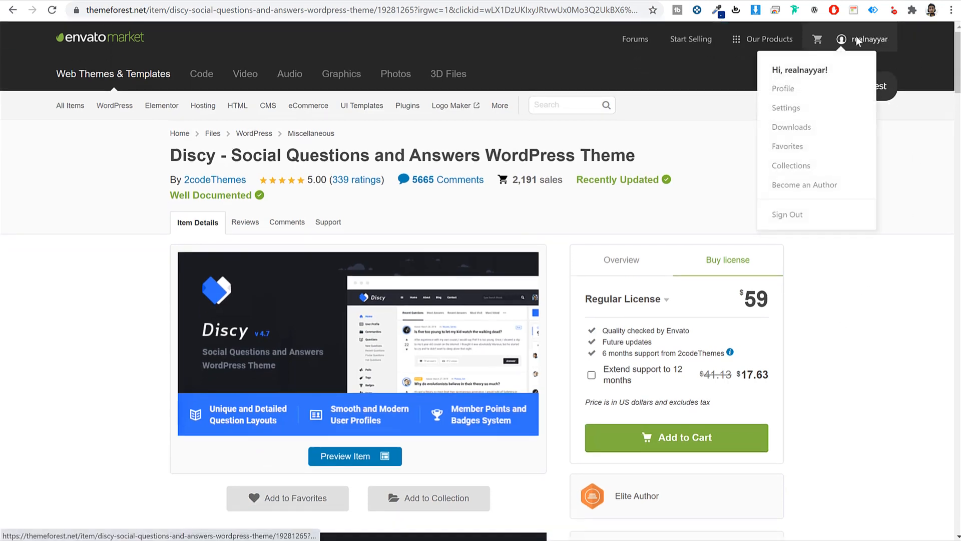
click(796, 128)
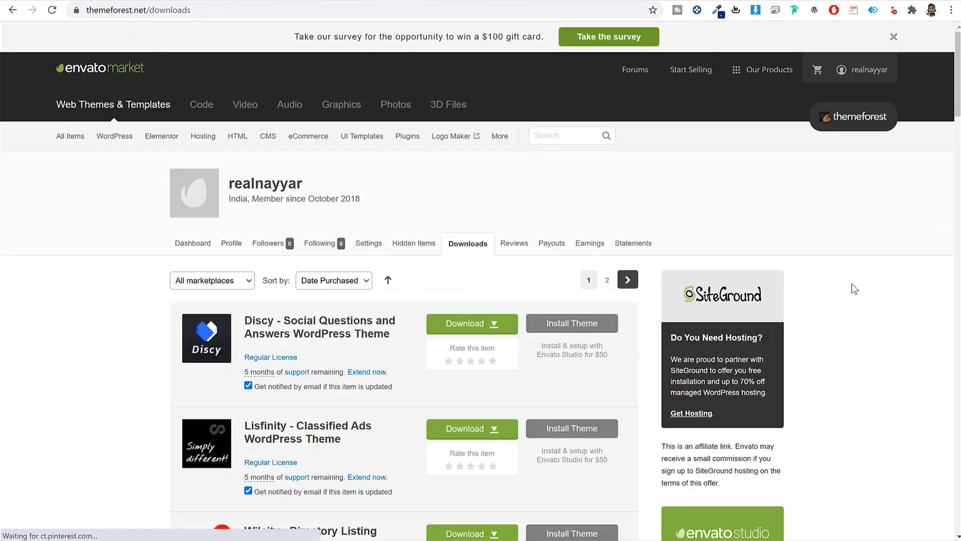
scroll(849, 348, down, 15)
scroll(849, 347, down, 10)
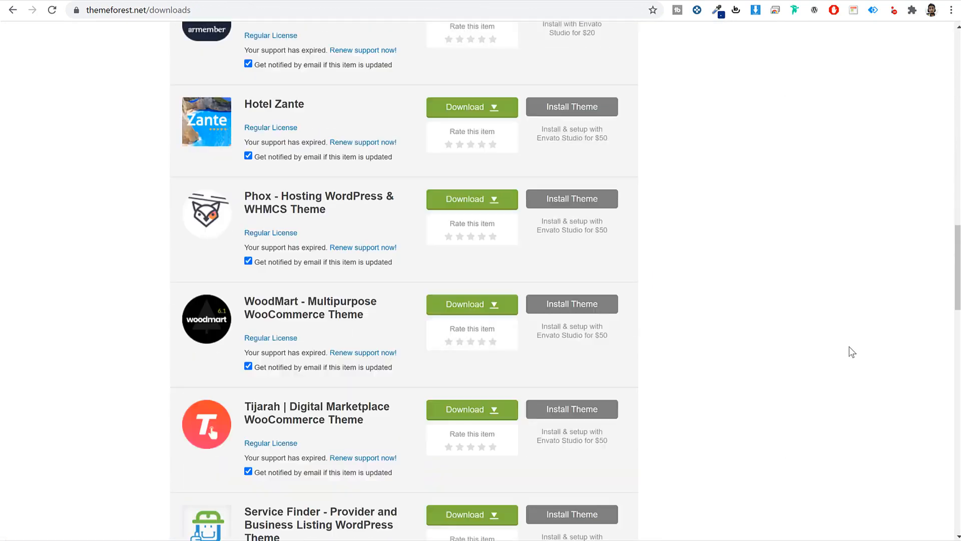
scroll(849, 346, up, 13)
scroll(852, 352, up, 13)
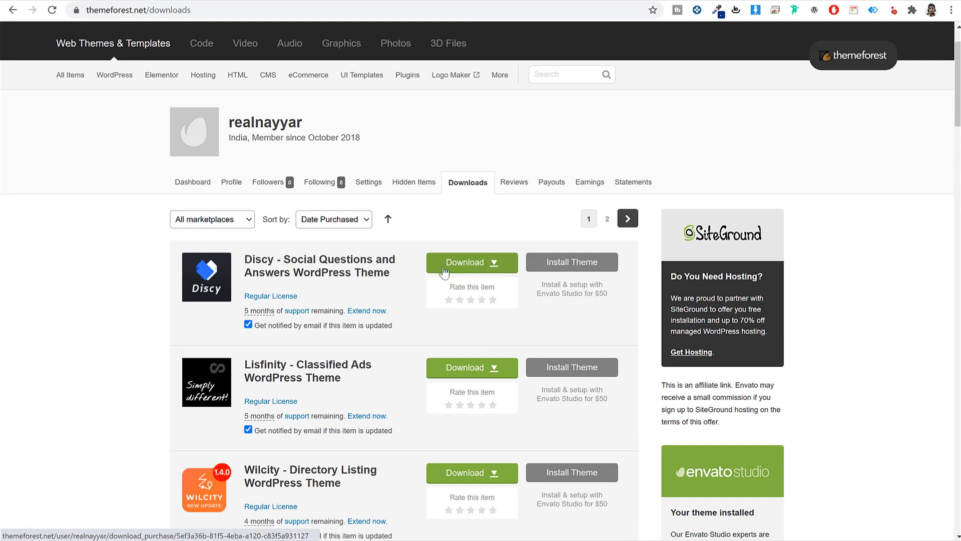
click(474, 267)
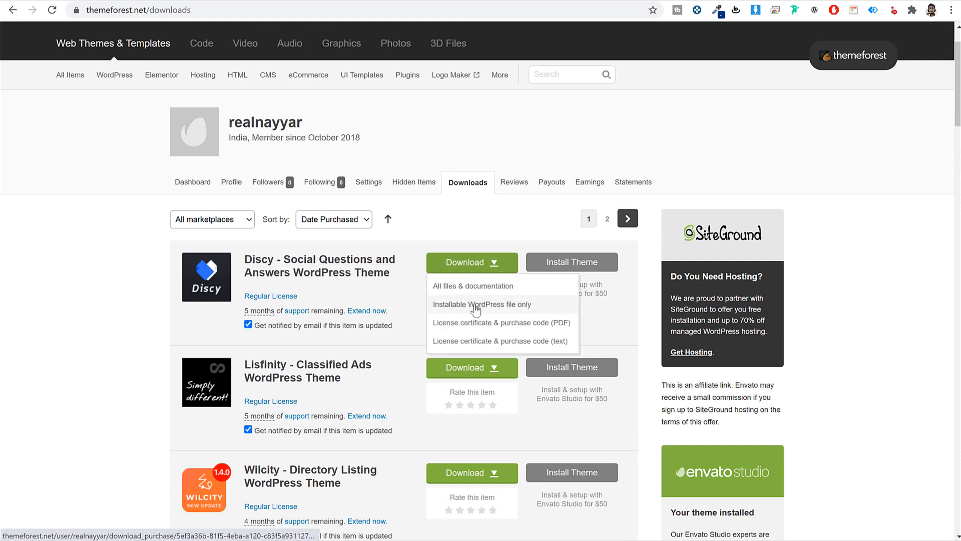
click(473, 306)
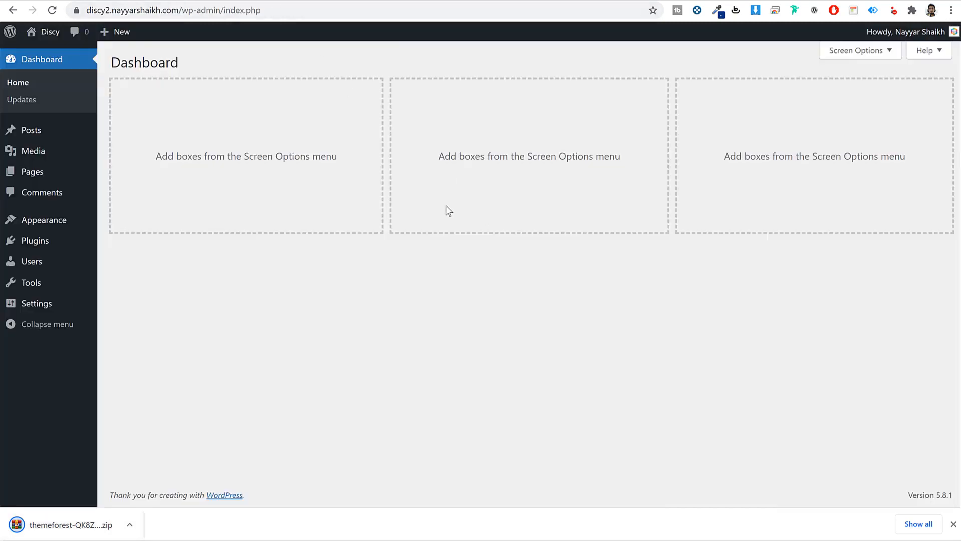
- Upload the downloaded Discy zip through Themes > Add New > Upload Theme and install it
click(35, 220)
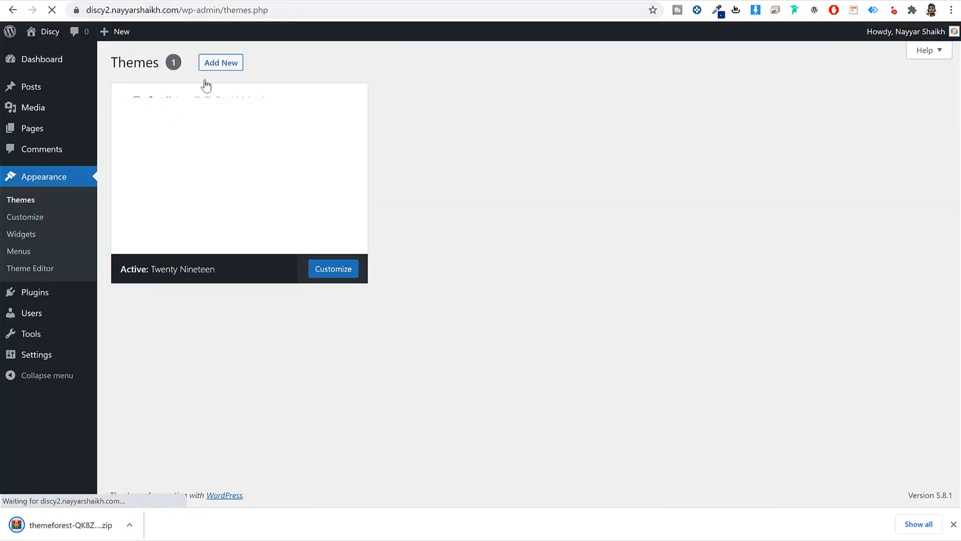
click(222, 63)
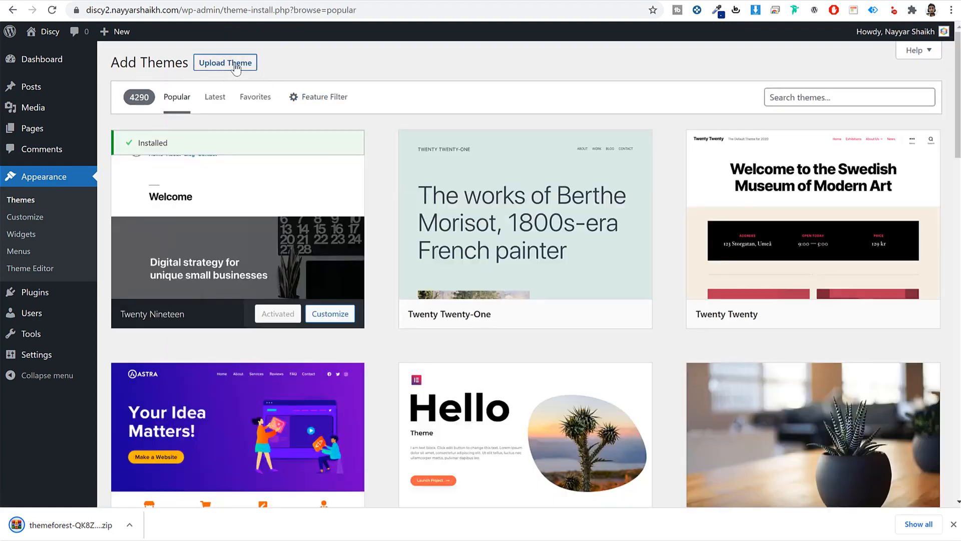
click(235, 65)
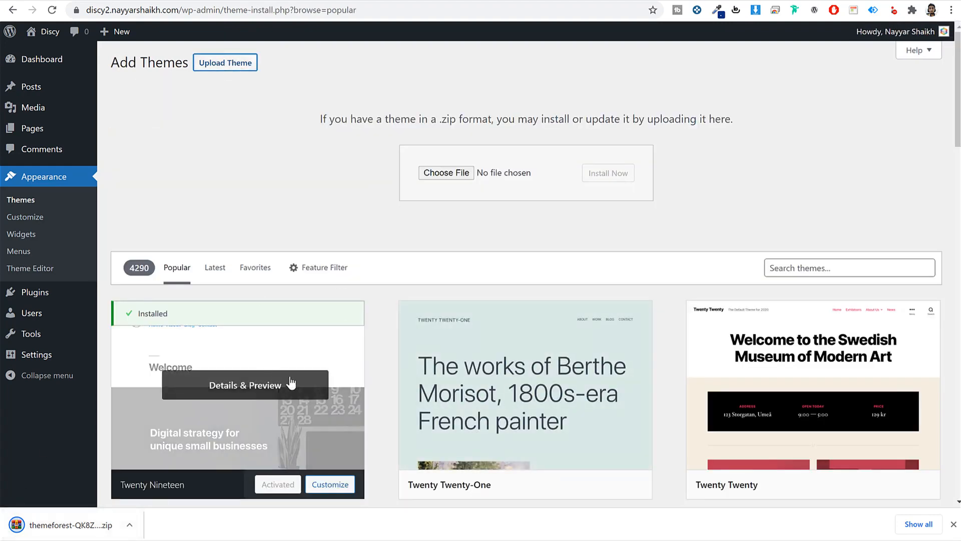
drag(70, 525, 446, 176)
click(621, 184)
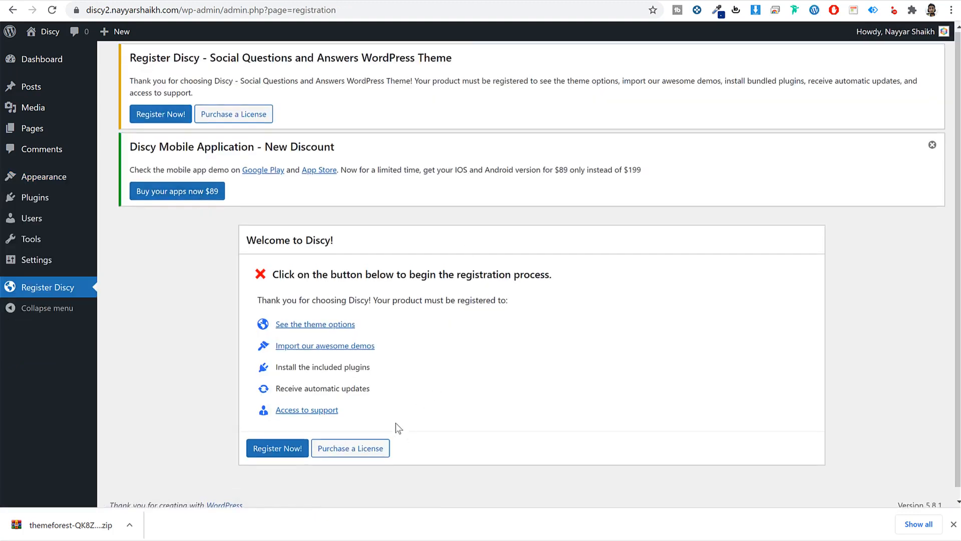
- Register the Discy licence to Active status, dismiss the notices, and return to the Dashboard
scroll(395, 423, down, 1)
click(284, 438)
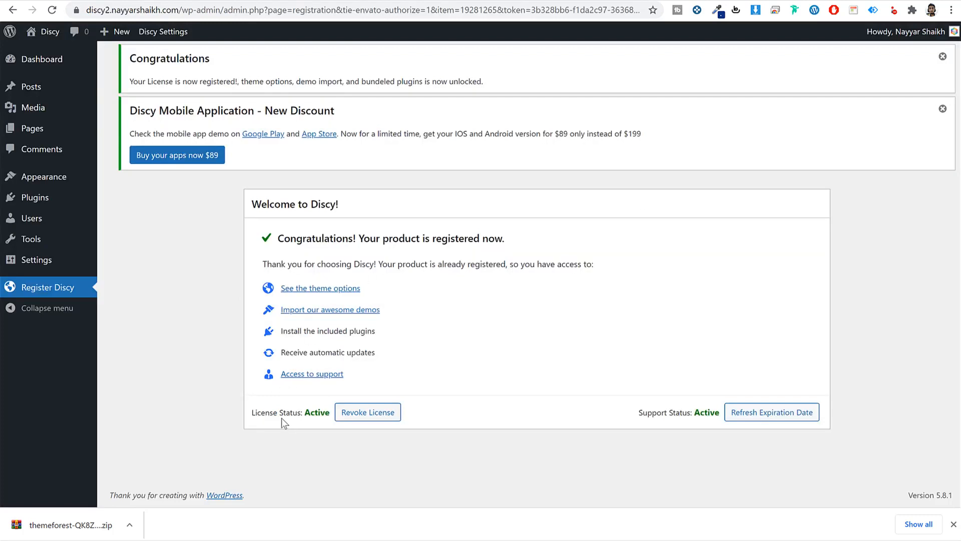
double_click(318, 414)
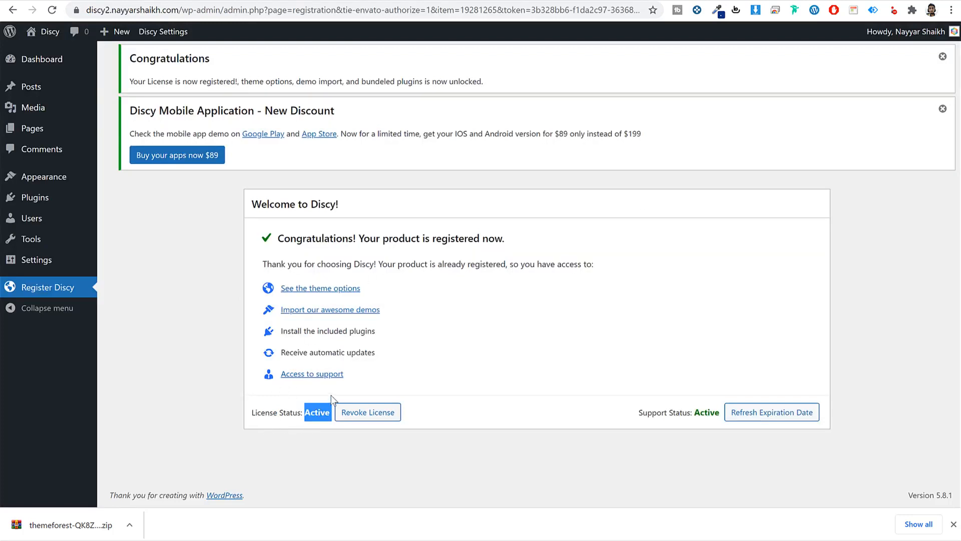
click(941, 109)
click(941, 56)
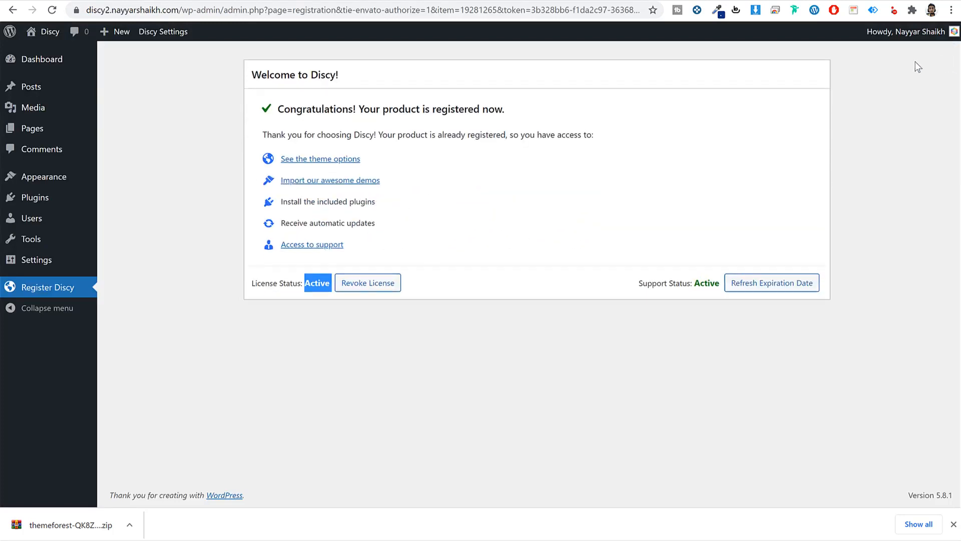
click(954, 523)
click(78, 66)
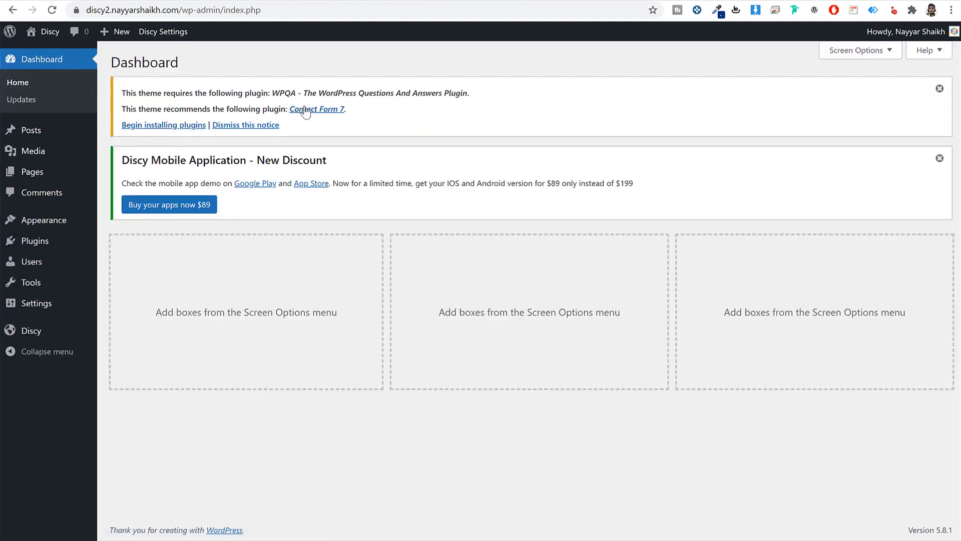
- Bulk-install the required WPQA and Contact Form 7 plugins
click(150, 126)
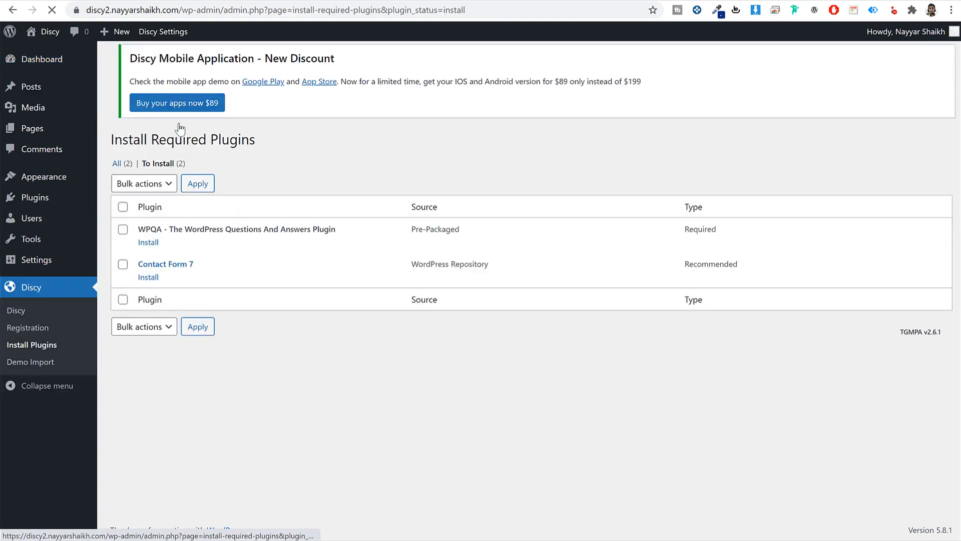
click(123, 216)
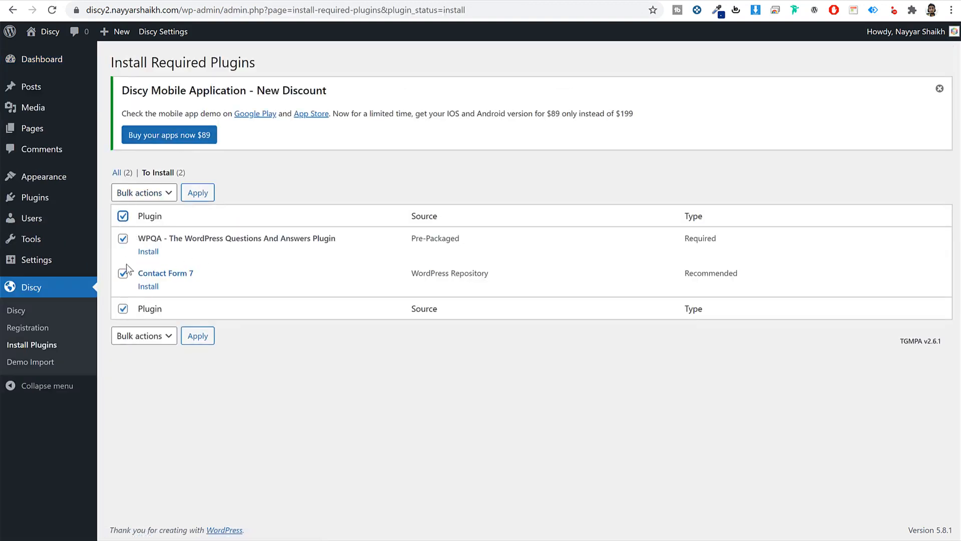
click(153, 339)
click(152, 354)
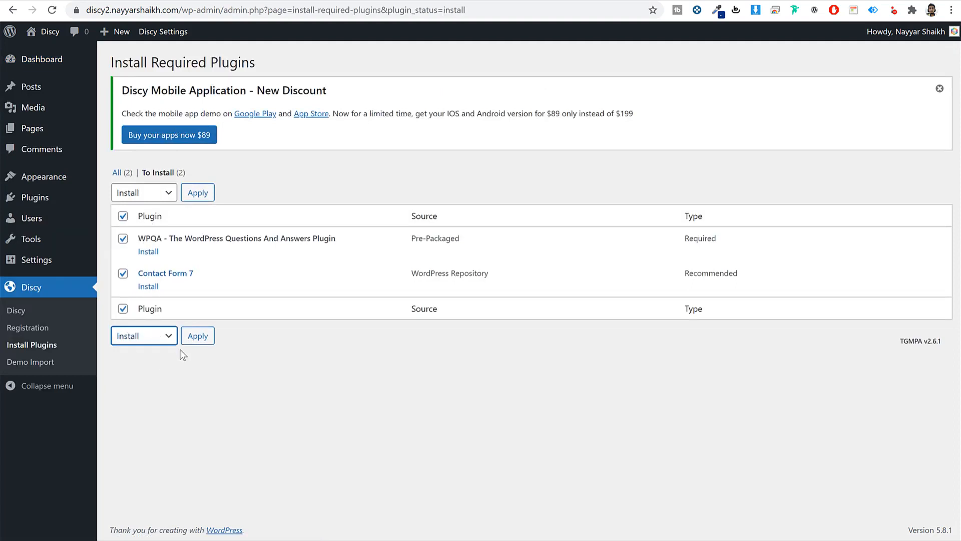
click(198, 337)
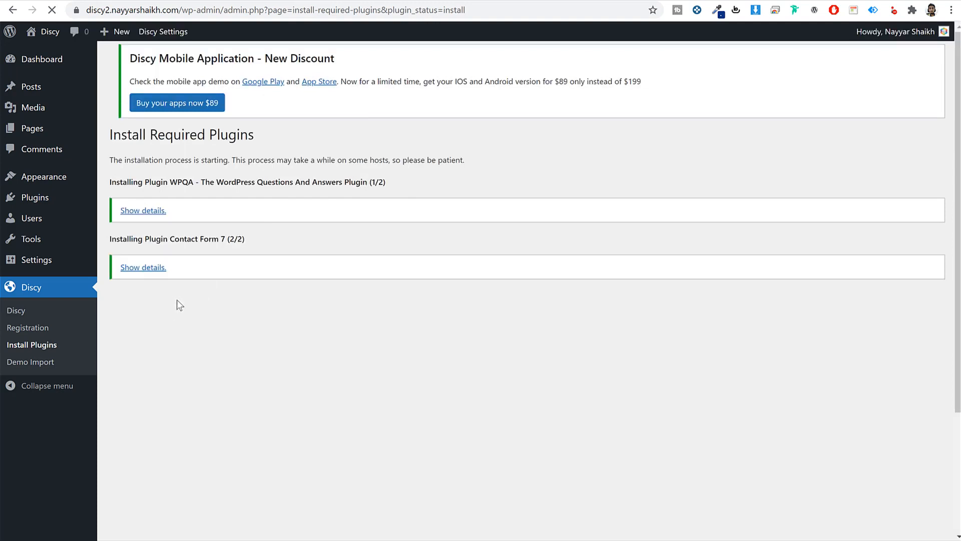
- Bulk-activate WPQA and Contact Form 7, then dismiss the mobile app discount notice
click(142, 315)
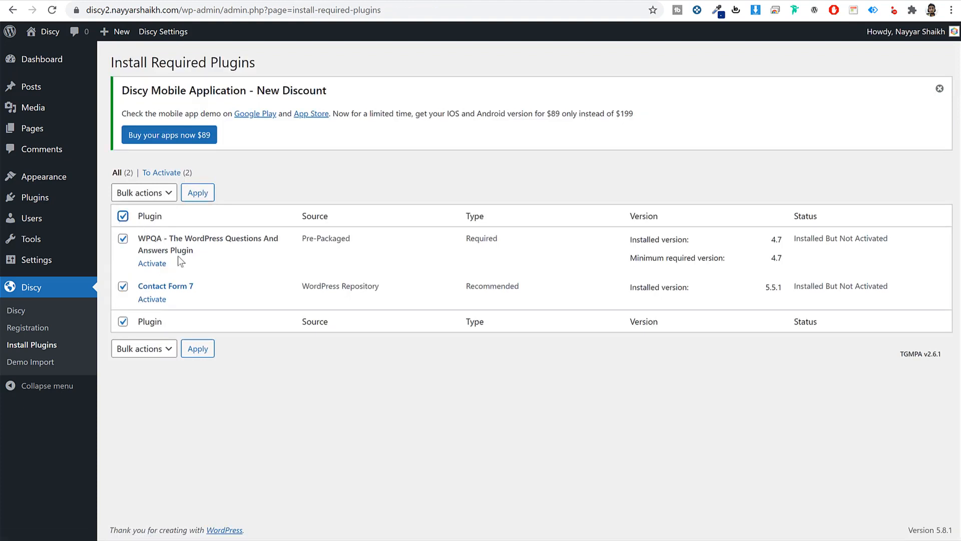
click(161, 349)
click(153, 394)
click(198, 348)
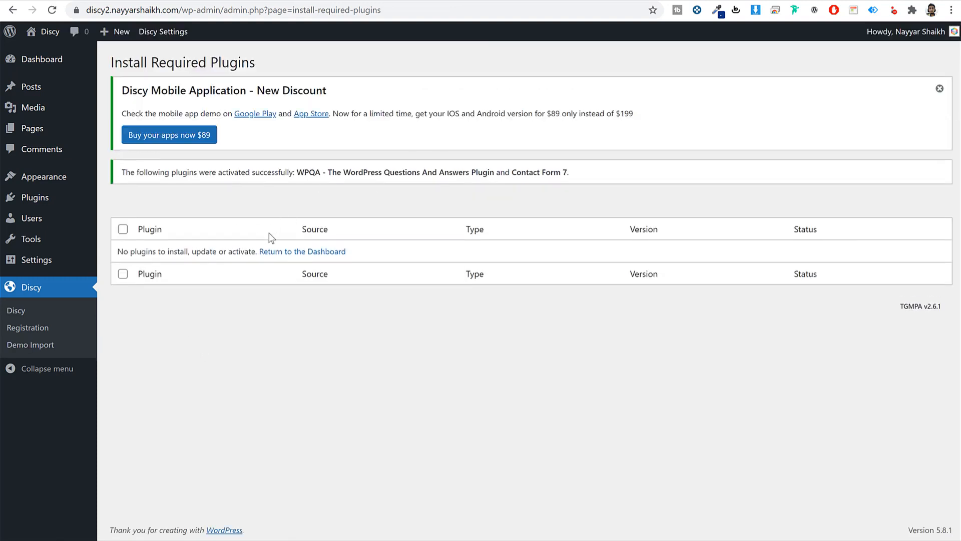
click(940, 89)
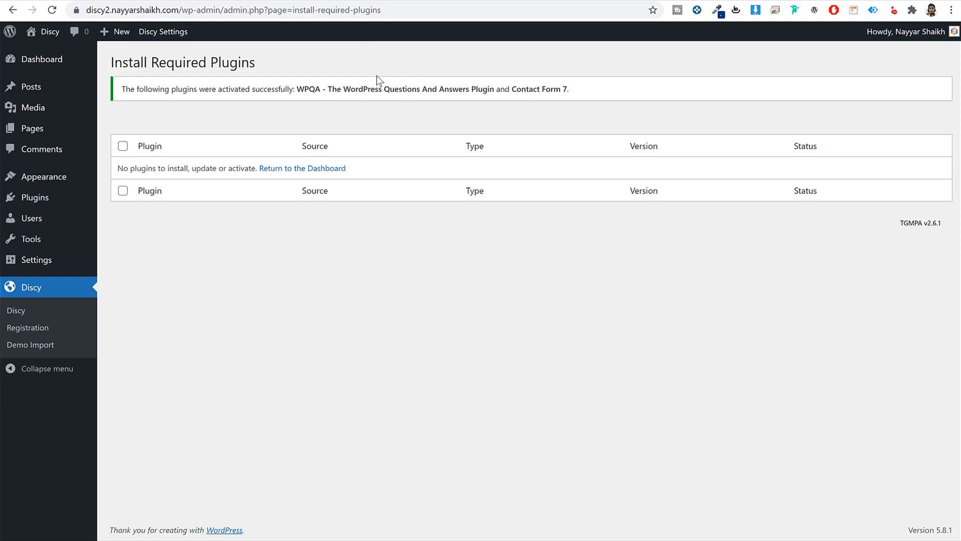
- View the new site's front-end page, then return to the admin area
click(338, 0)
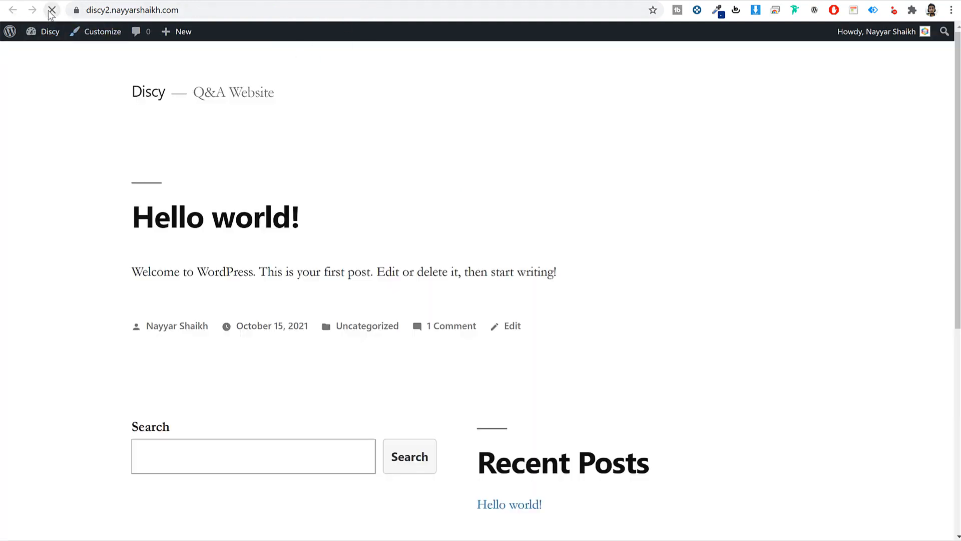
scroll(829, 251, down, 3)
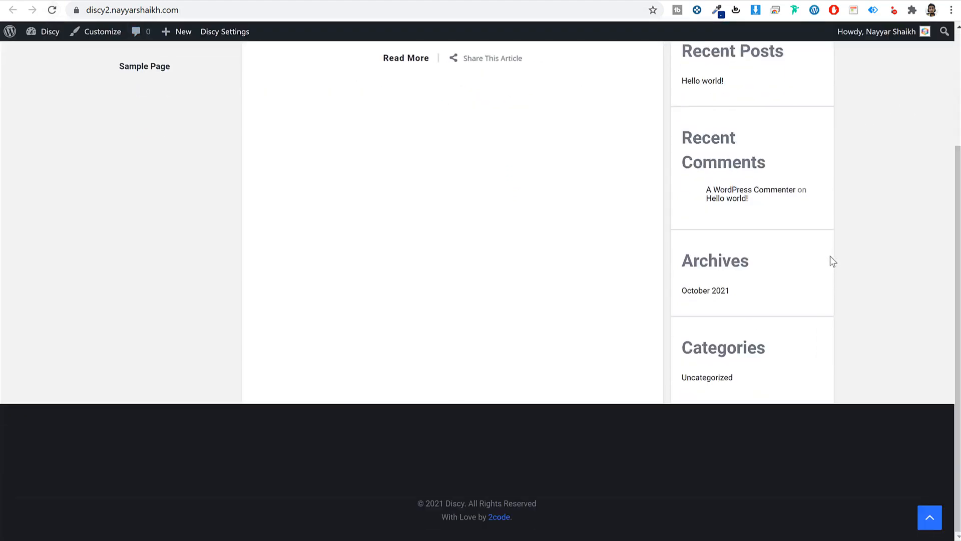
scroll(831, 260, up, 3)
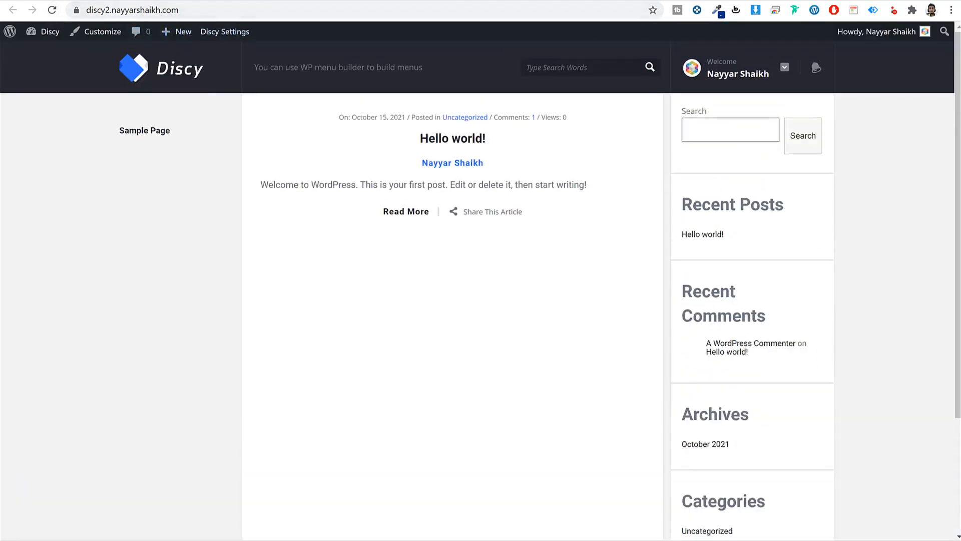
click(242, 1)
- Delete the Twenty Nineteen theme, then view the site and open the Pages list
mouse_move(55, 183)
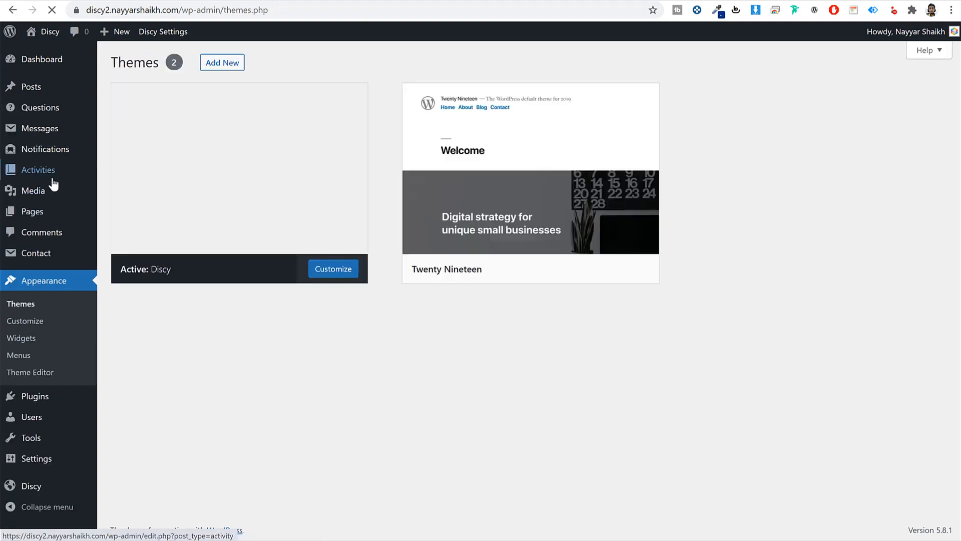
click(485, 176)
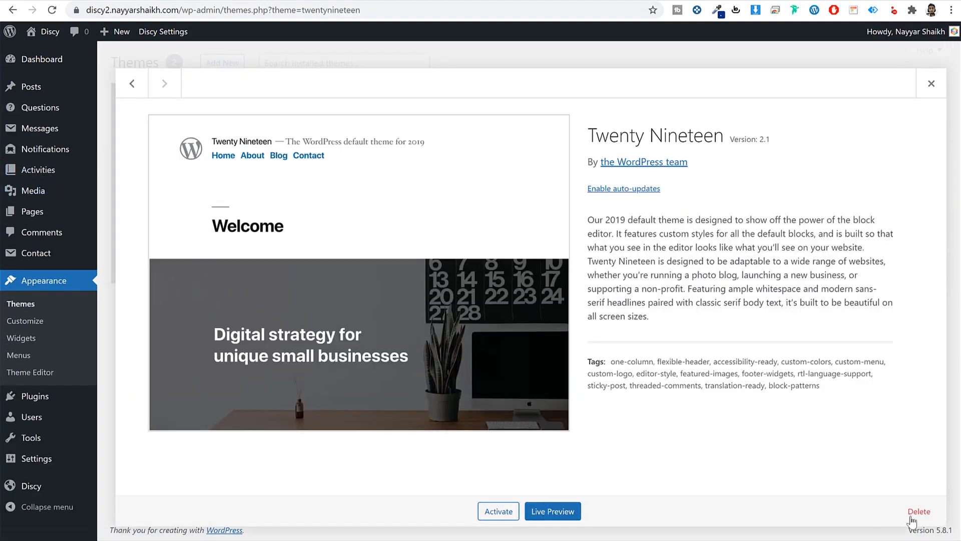
click(913, 512)
click(543, 103)
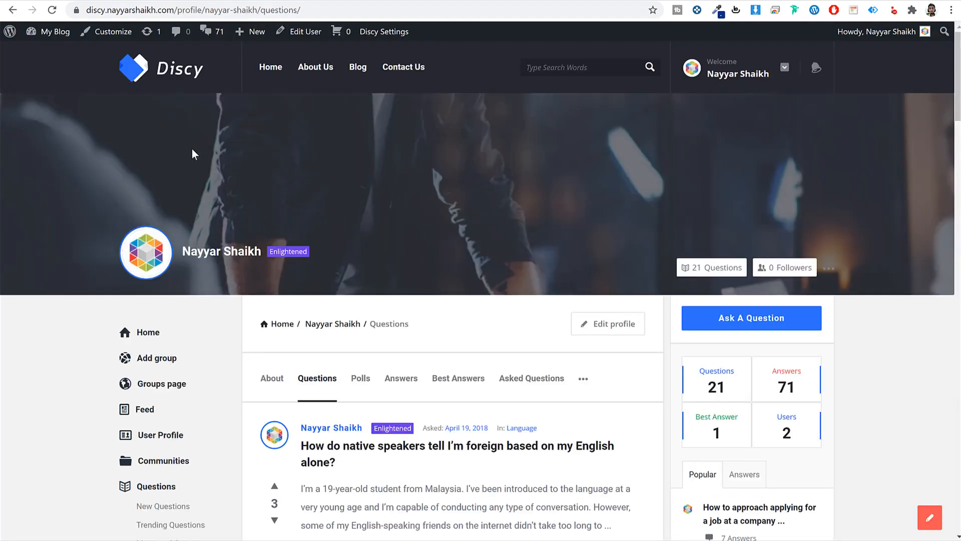
click(129, 80)
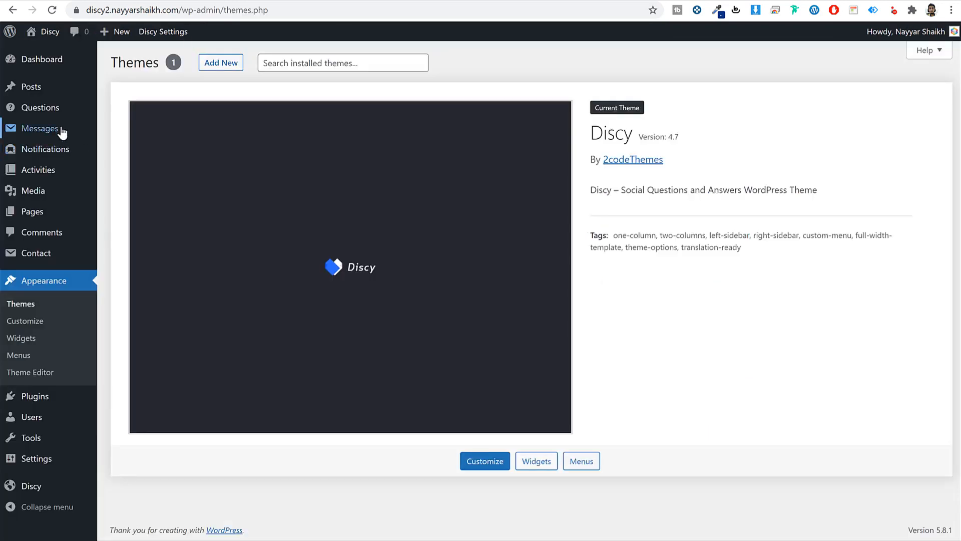
click(41, 220)
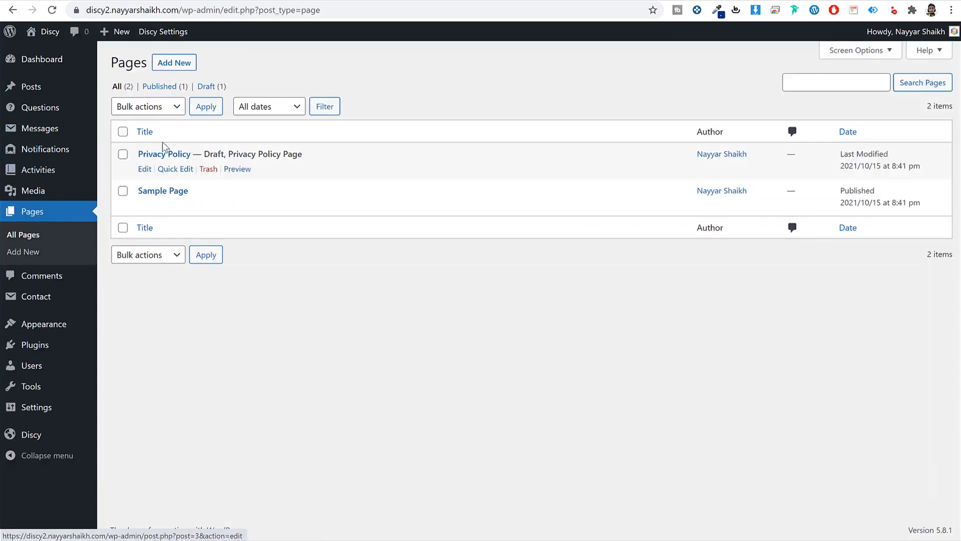
- Create a new page titled 'Home' and assign it the Home template
click(178, 64)
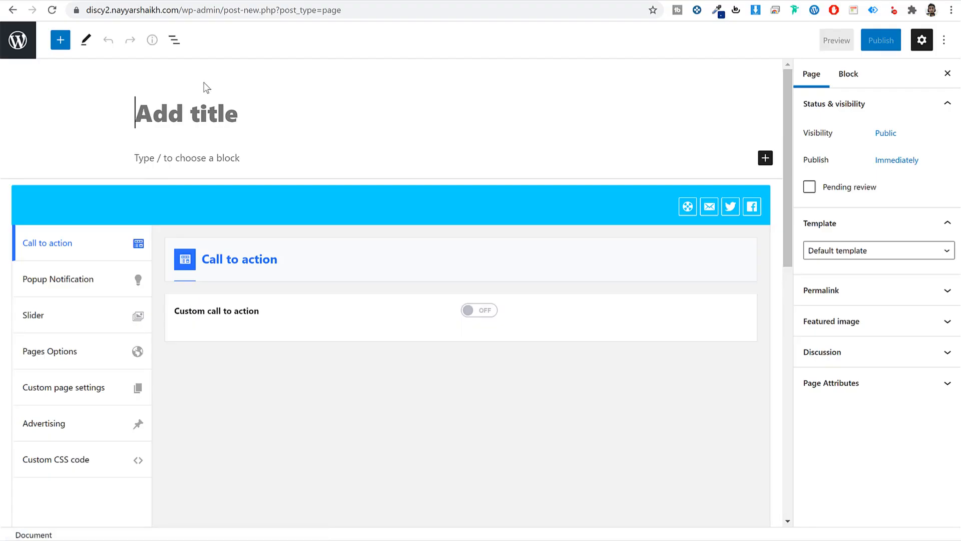
text(Home)
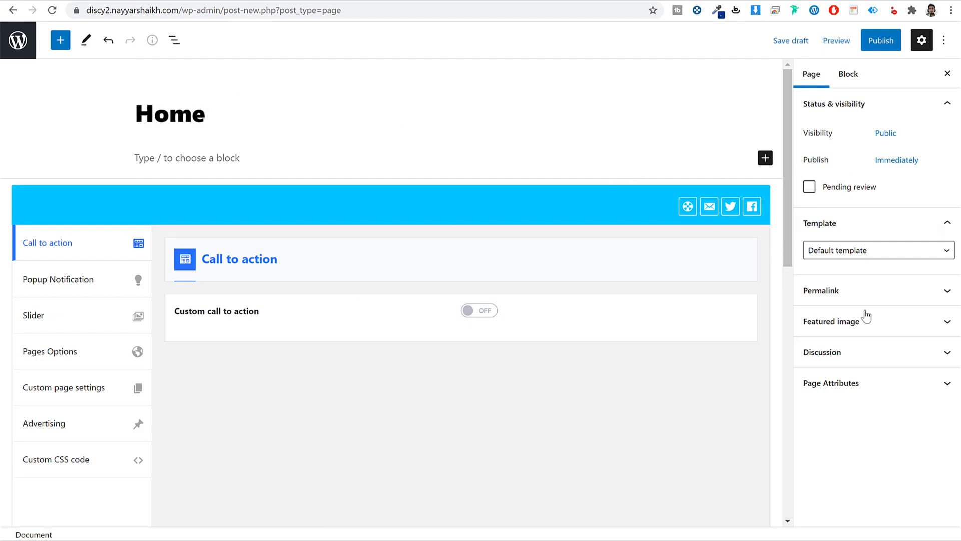
click(849, 230)
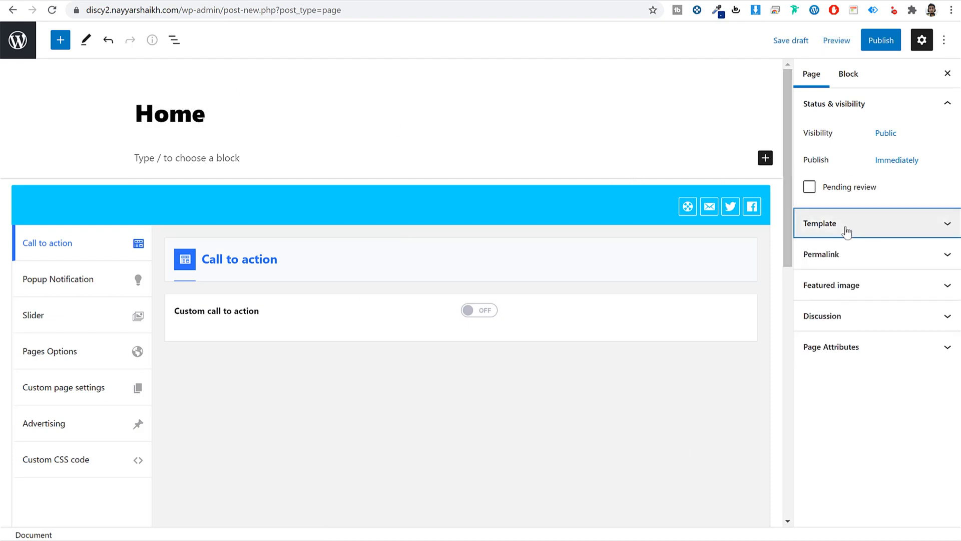
click(846, 230)
click(846, 250)
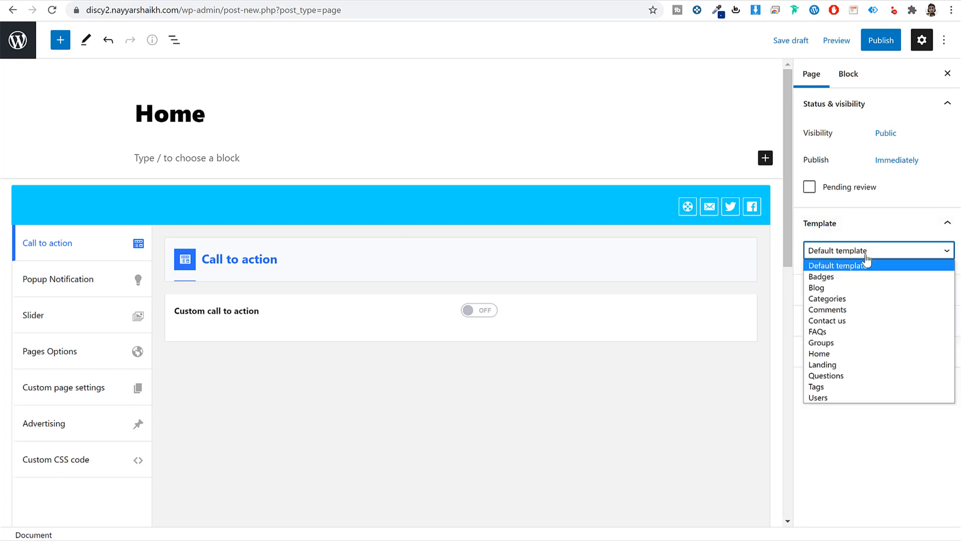
click(835, 353)
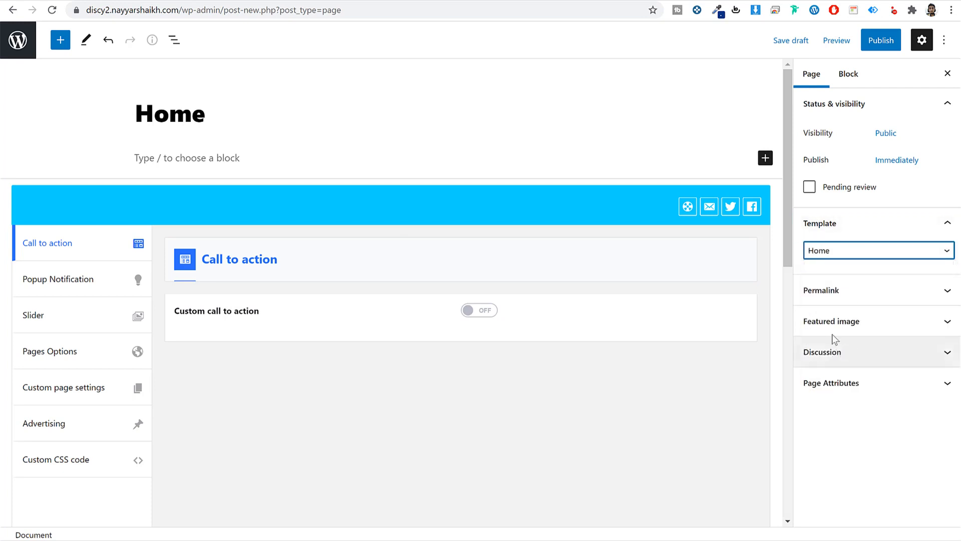
- Publish the Home page and open its live view in a separate tab
click(882, 41)
click(846, 43)
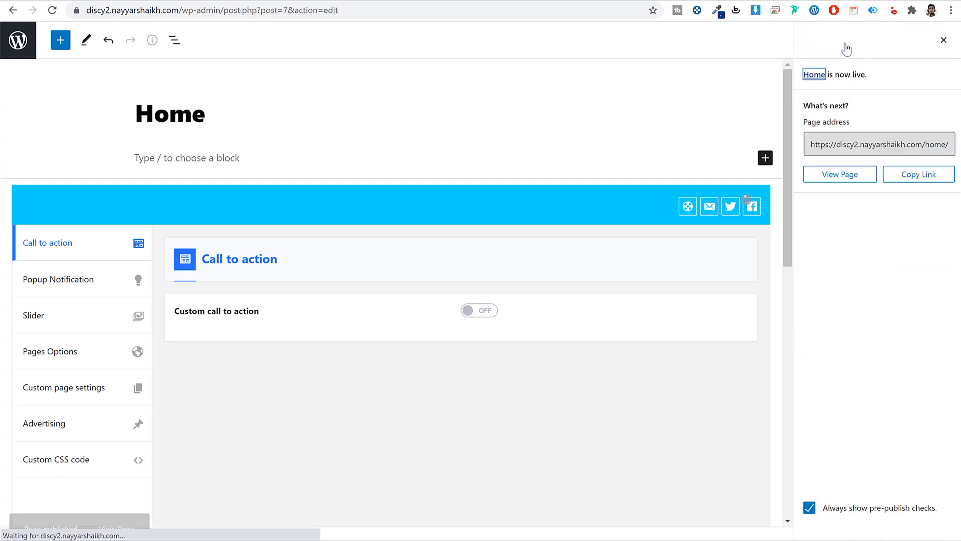
right_click(116, 502)
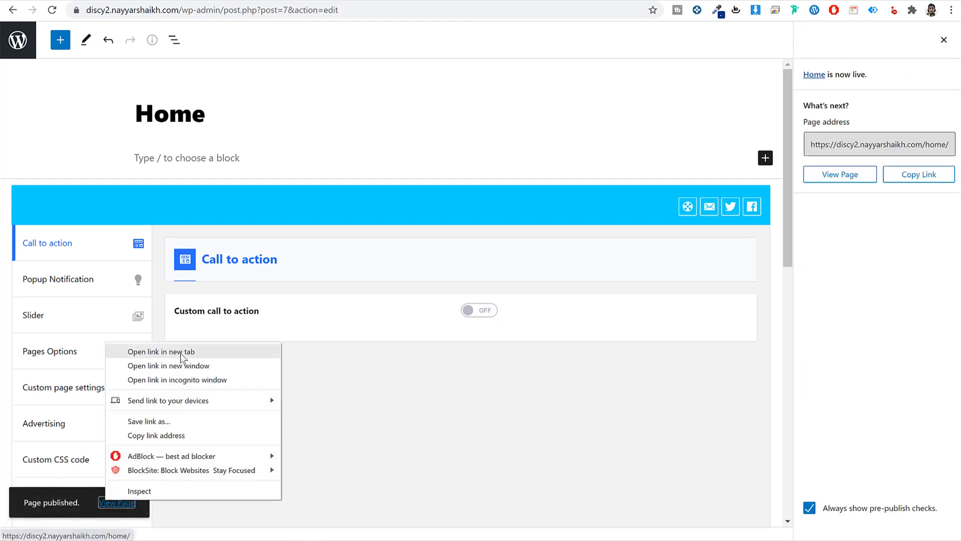
click(165, 351)
click(357, 1)
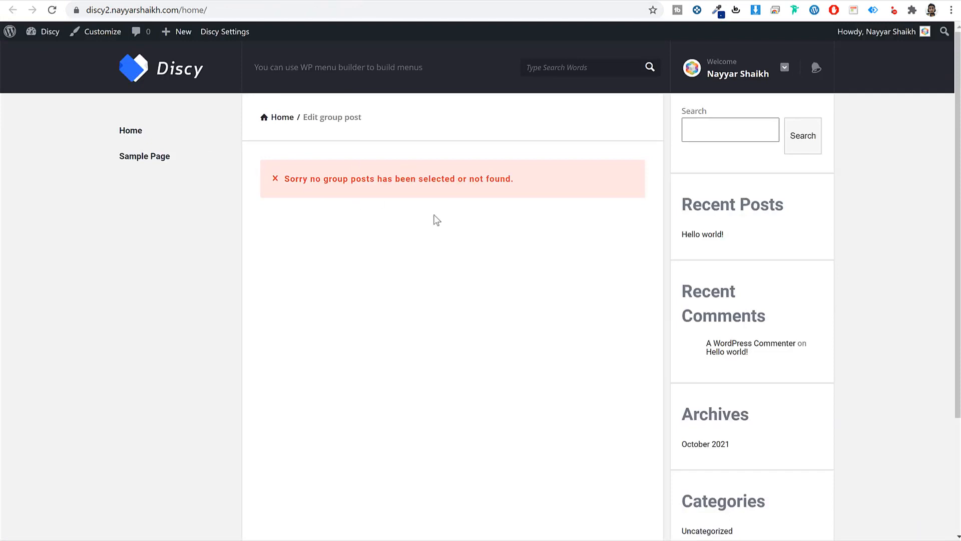
- Visit the site's root address to check what the homepage currently shows
drag(185, 8, 86, 10)
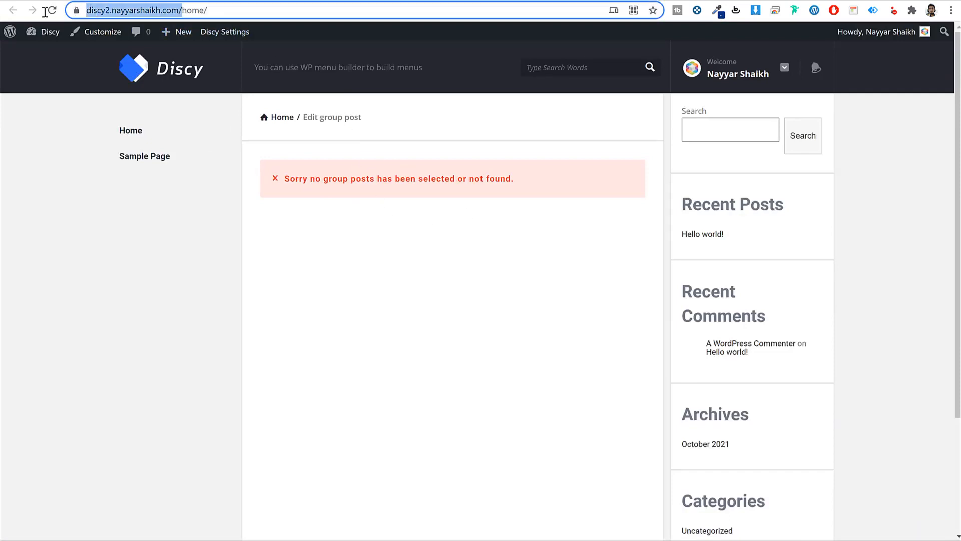
click(143, 74)
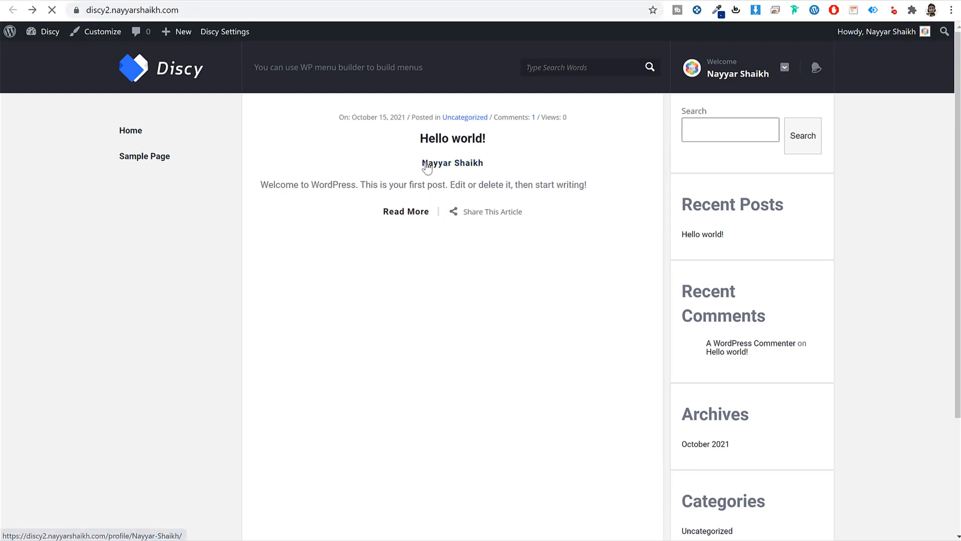
click(428, 165)
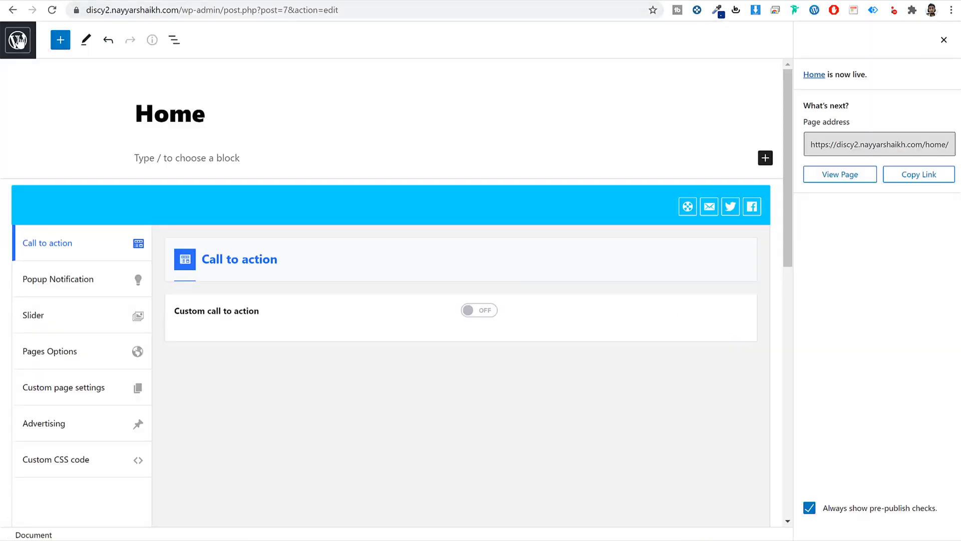
- Set Reading settings to a static homepage using the Home page, save, and return to the front end
click(24, 42)
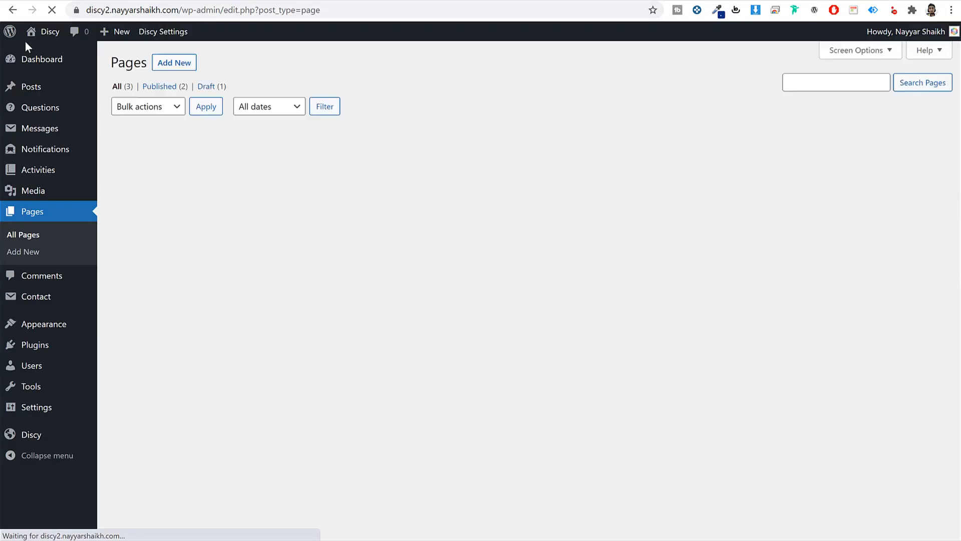
mouse_move(47, 412)
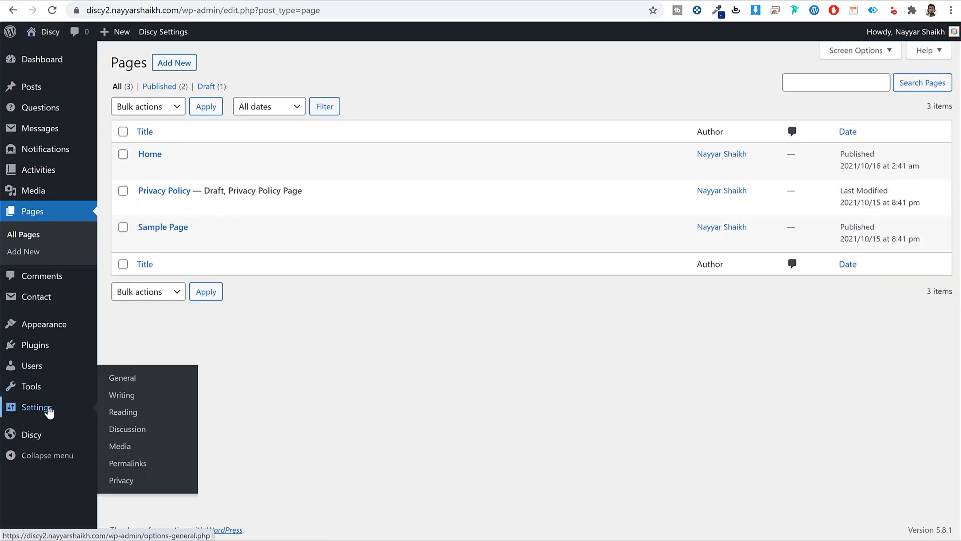
click(120, 414)
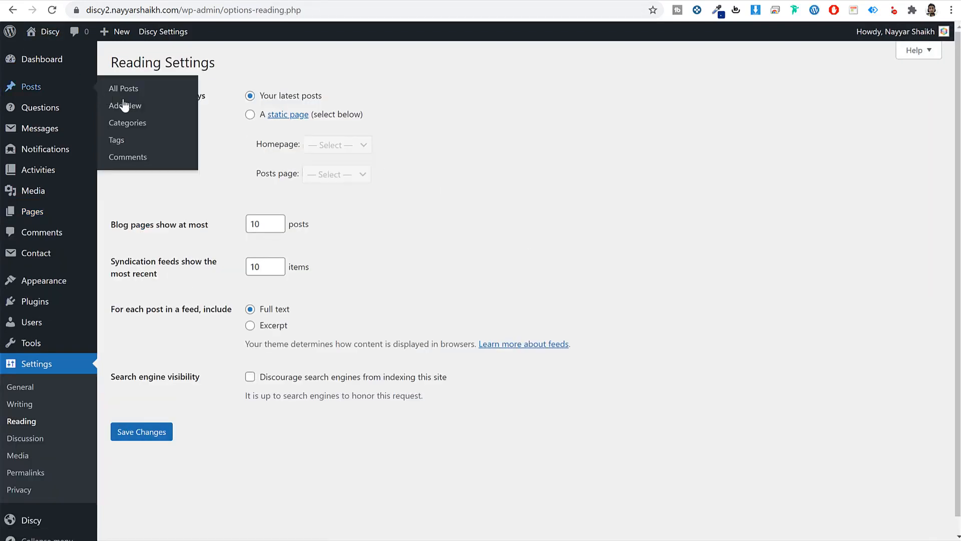
triple_click(289, 101)
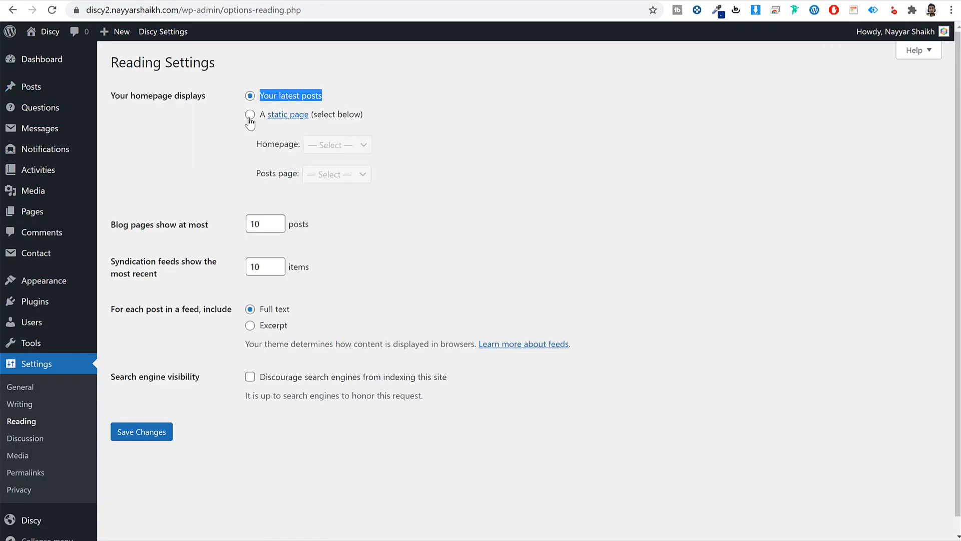
click(249, 115)
click(479, 139)
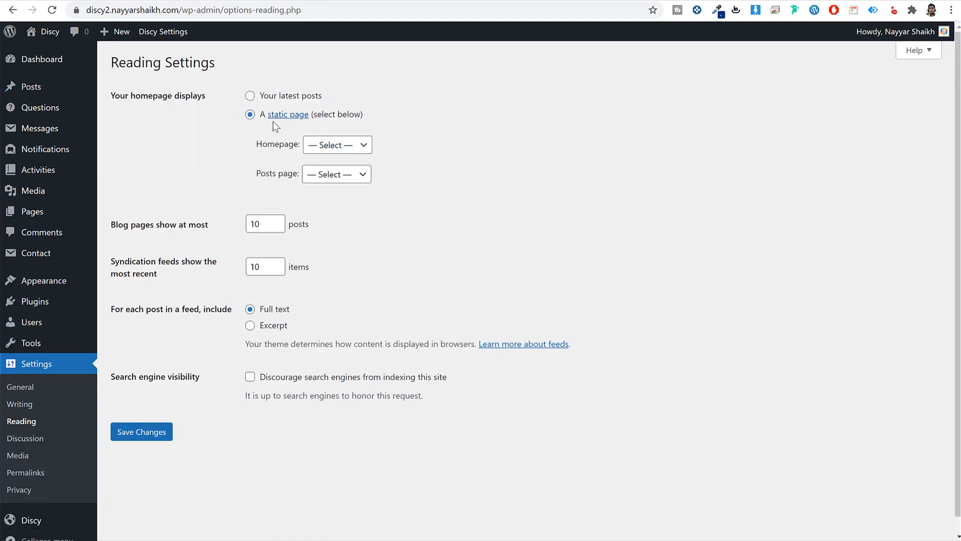
click(335, 149)
click(341, 172)
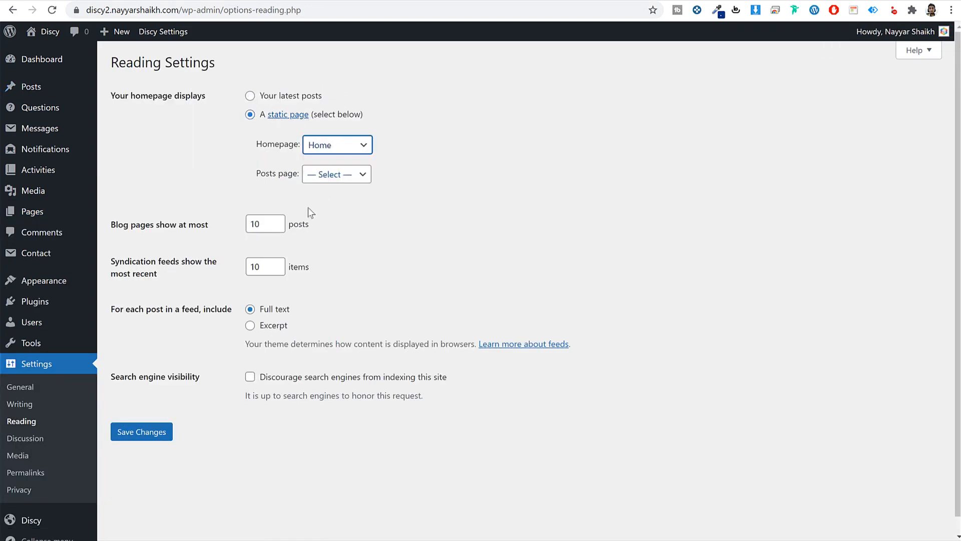
click(126, 435)
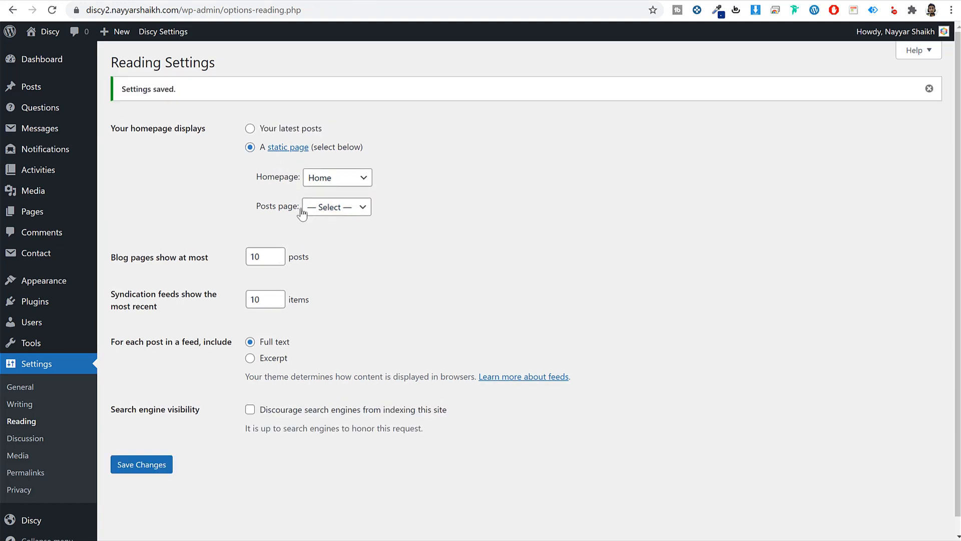
click(361, 1)
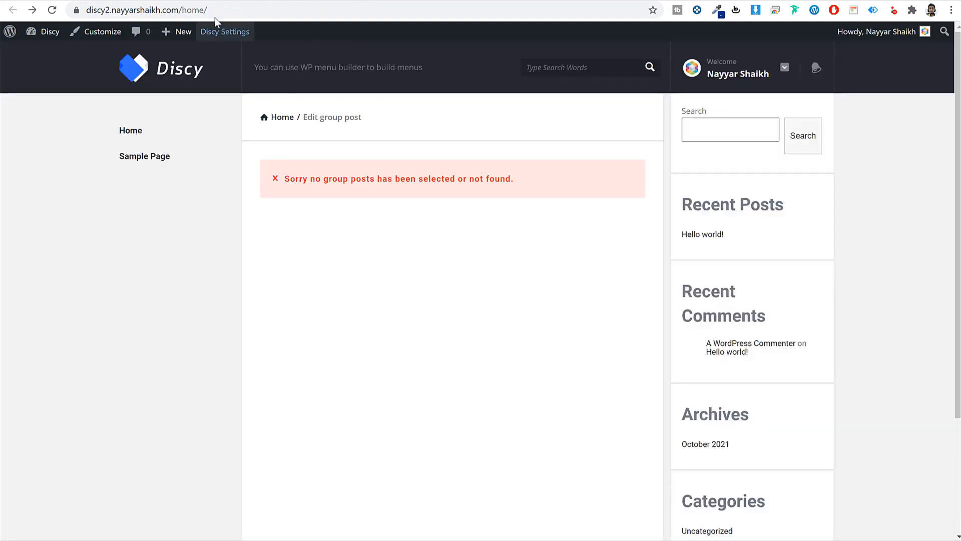
- Reload the site to see the Home page now serving as the homepage
key(F5)
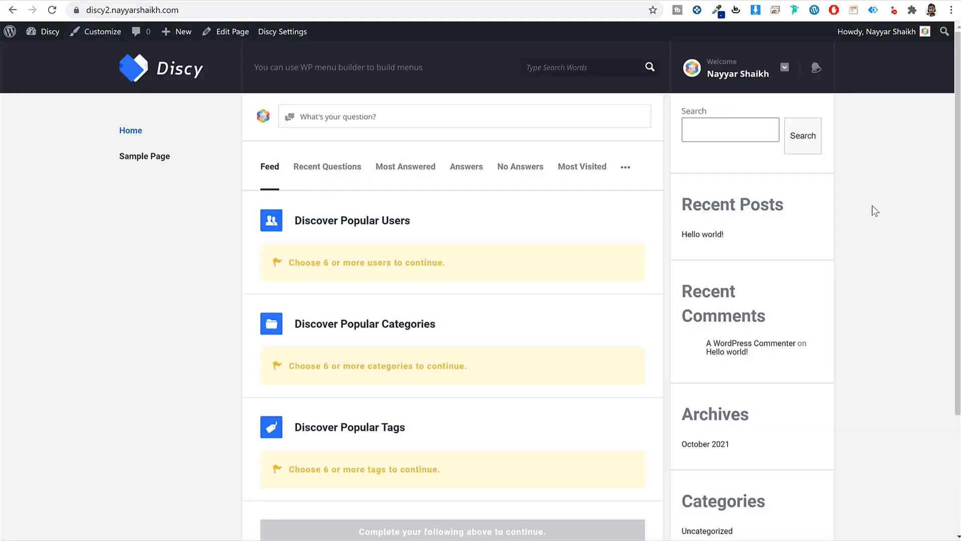
scroll(497, 283, down, 3)
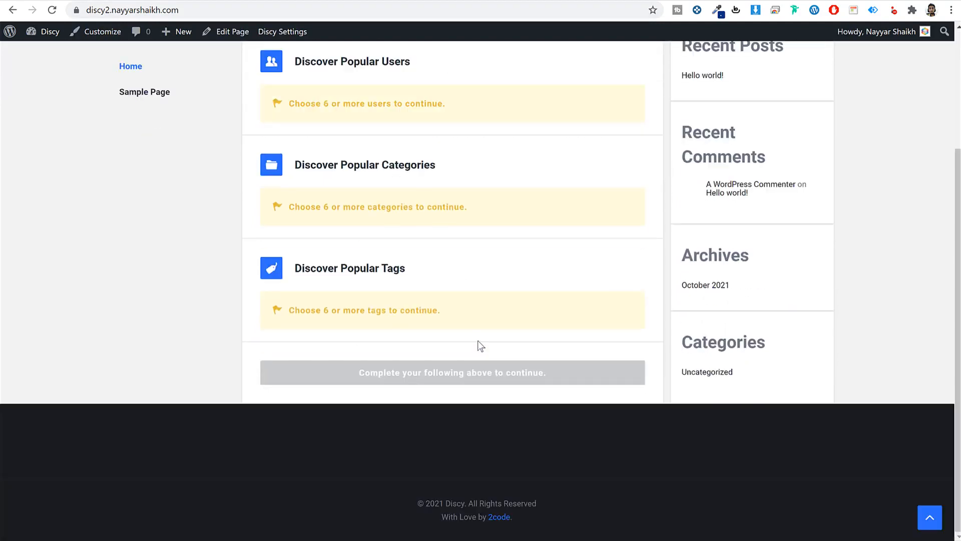
scroll(478, 341, up, 3)
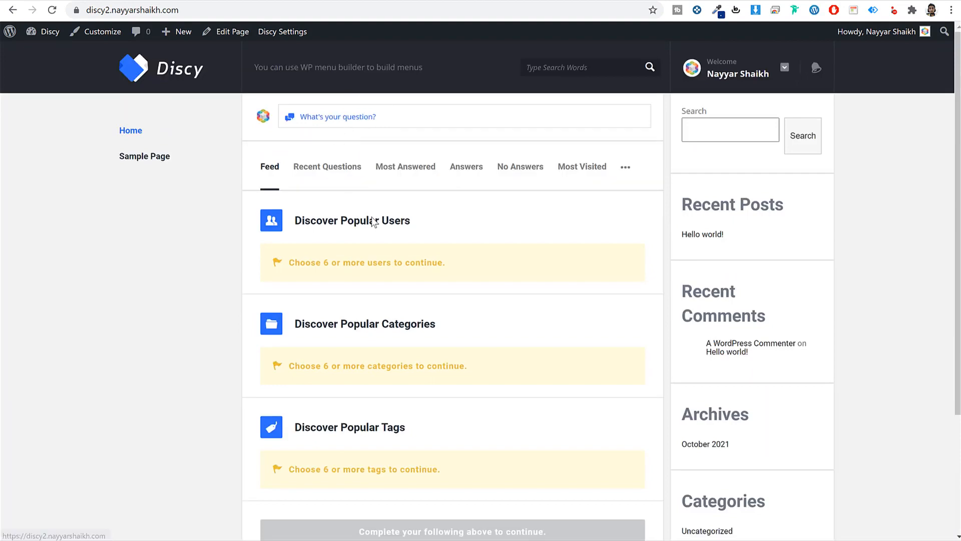
- Open and close the demo's Ask Question form, then head to the admin Pages list
click(360, 124)
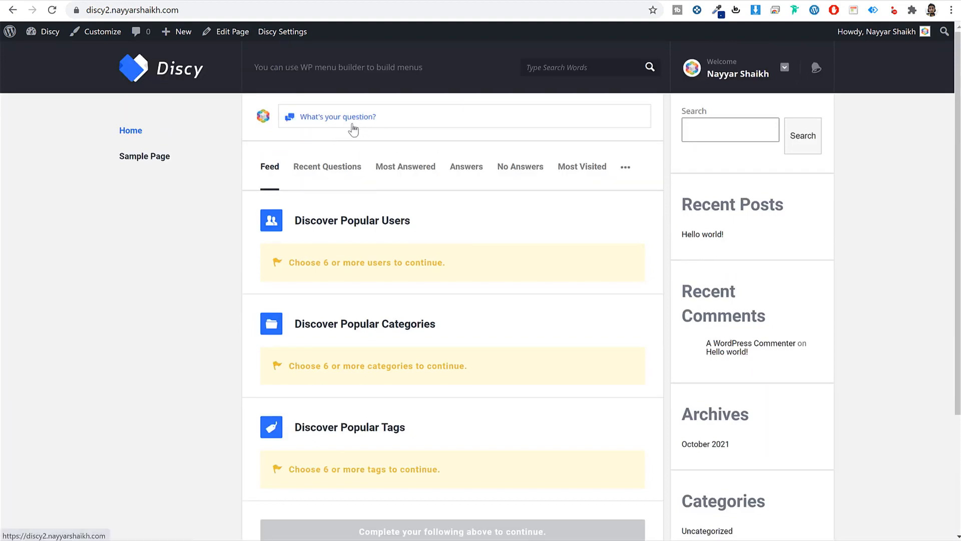
click(326, 122)
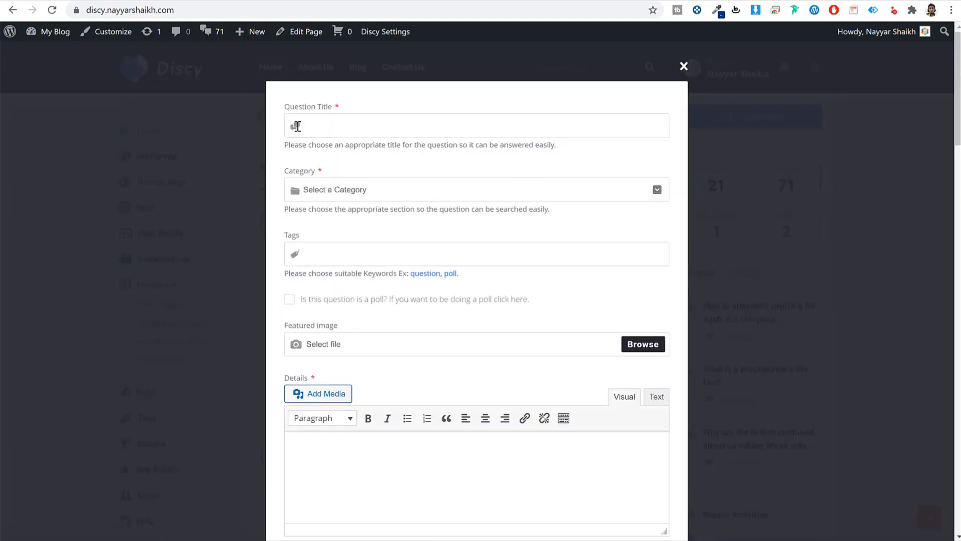
click(684, 66)
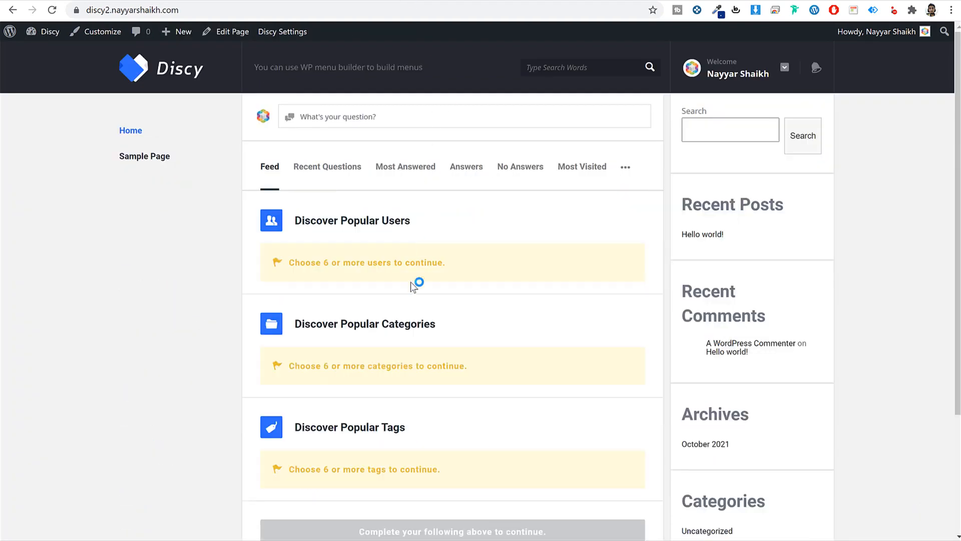
drag(289, 223, 425, 225)
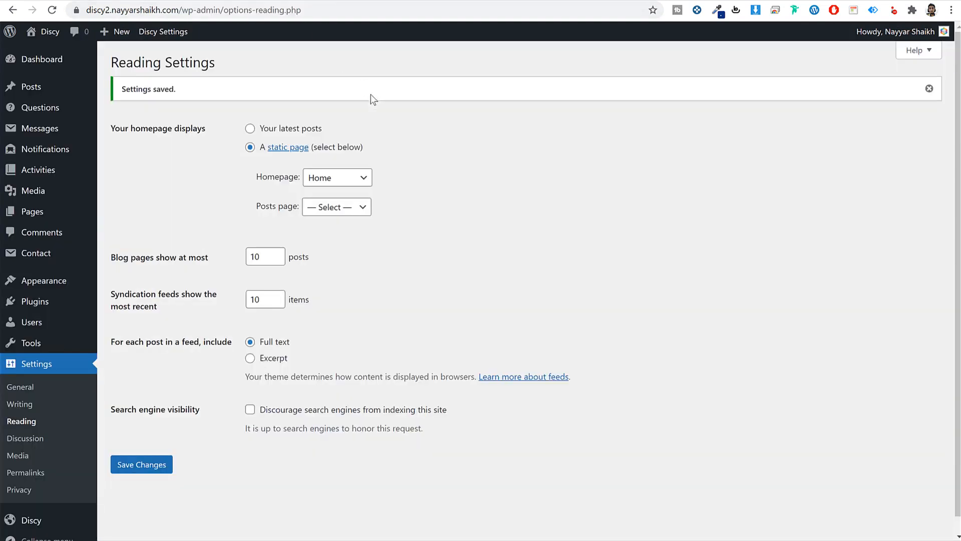
mouse_move(40, 214)
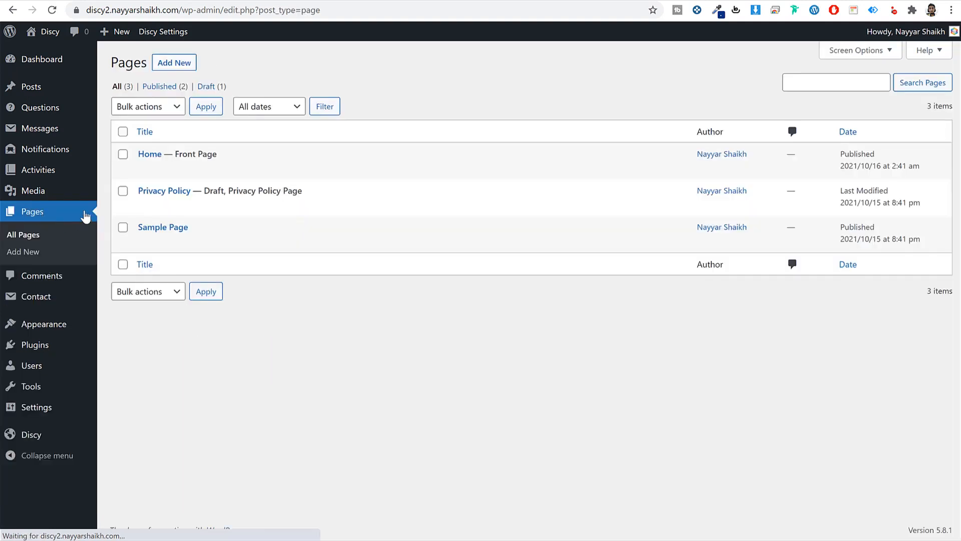
- Edit the Home page and review its Home settings, including the show ask question box option
click(148, 169)
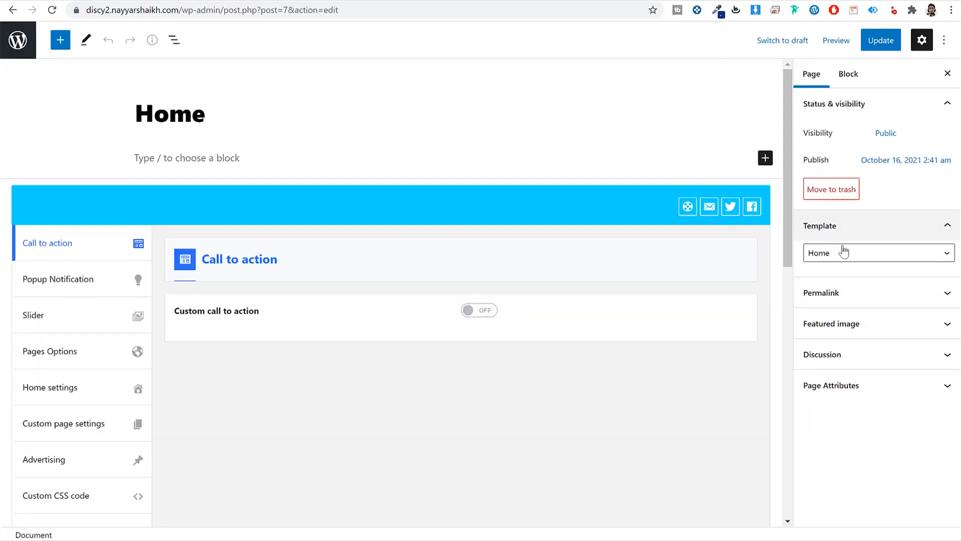
click(62, 392)
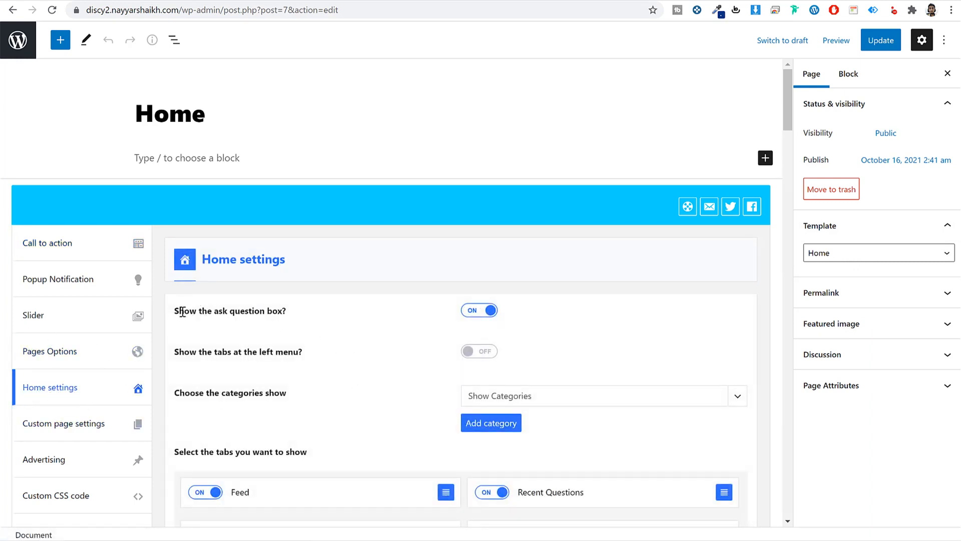
drag(182, 312, 276, 316)
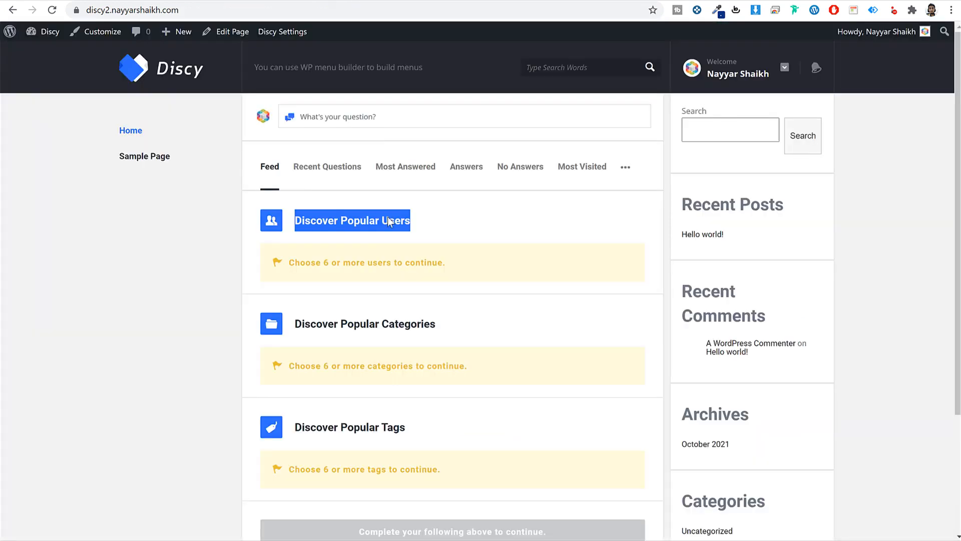
click(345, 122)
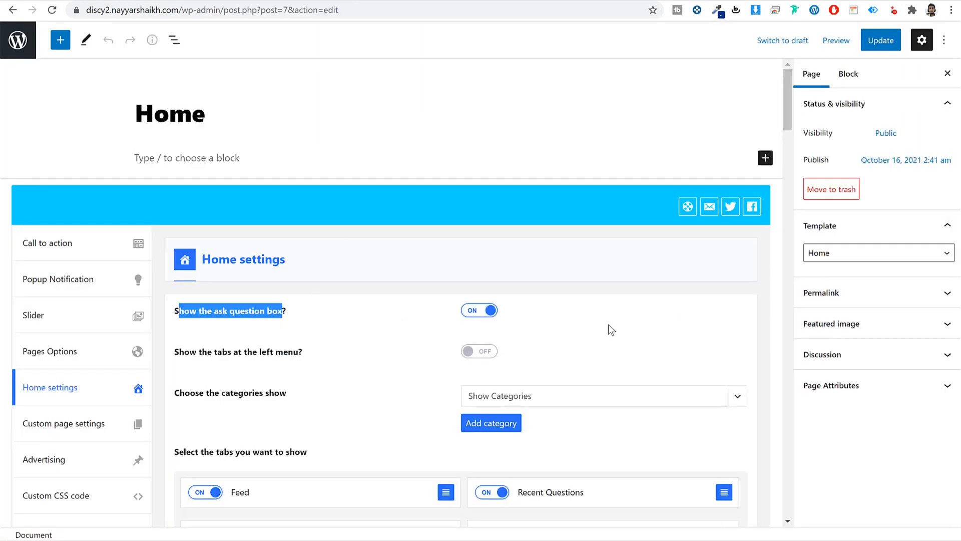
click(608, 325)
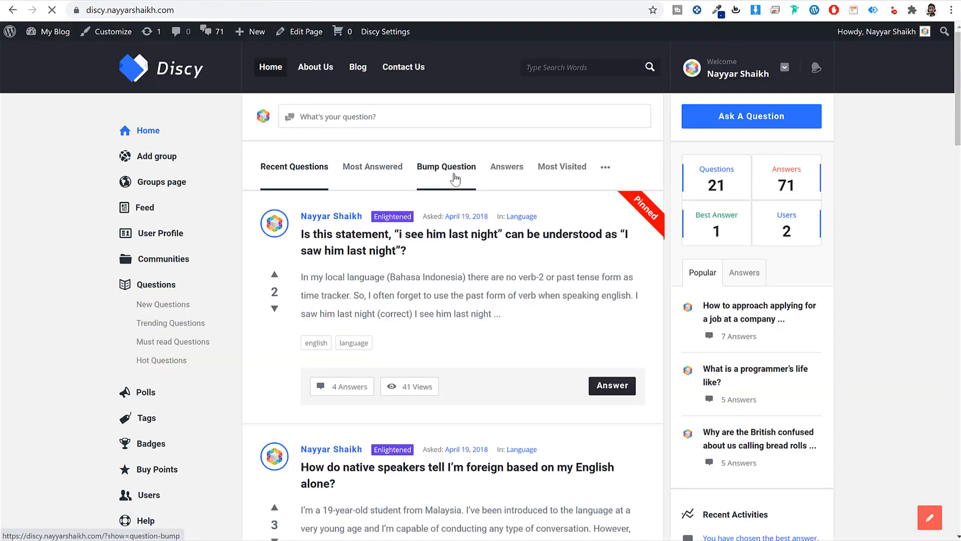
- View the demo site's Most Answered and Recent Questions lists
click(397, 171)
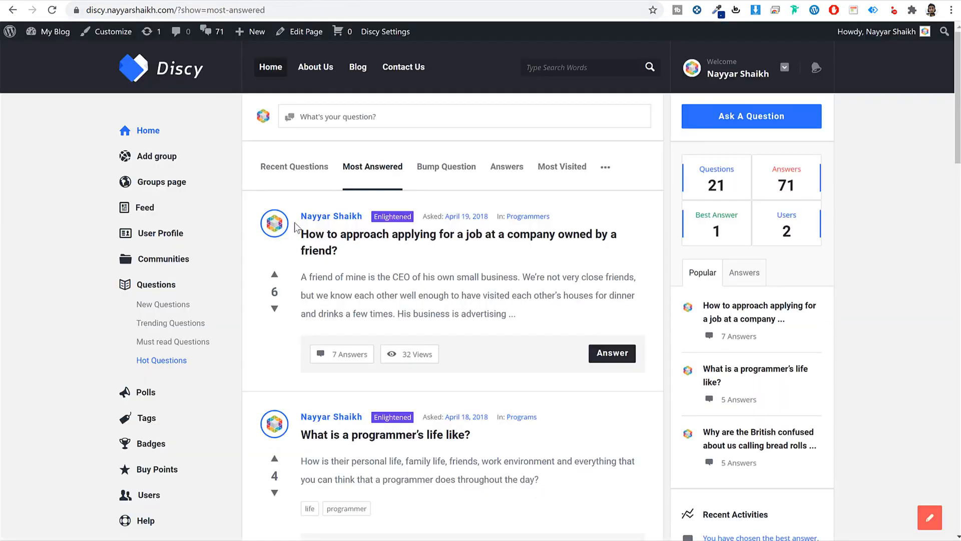
click(148, 131)
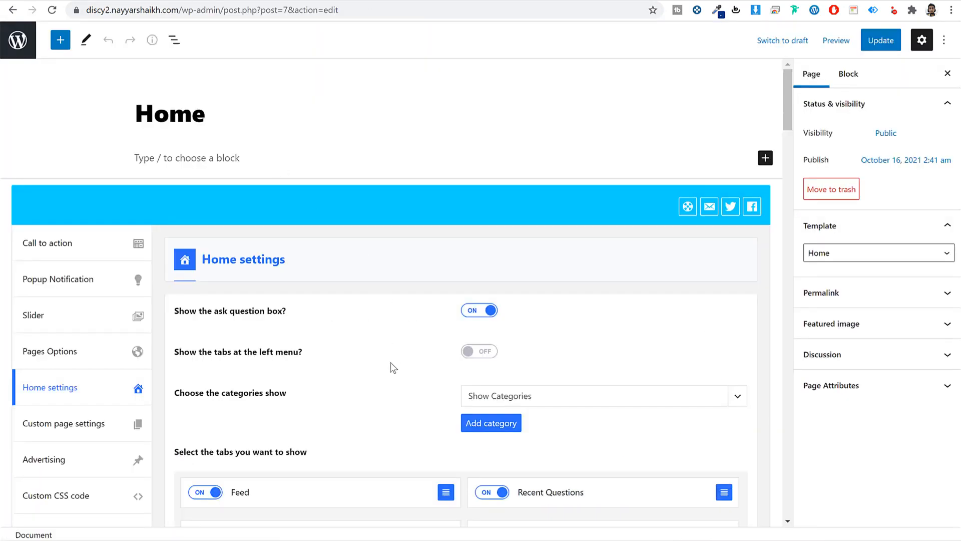
scroll(390, 376, down, 3)
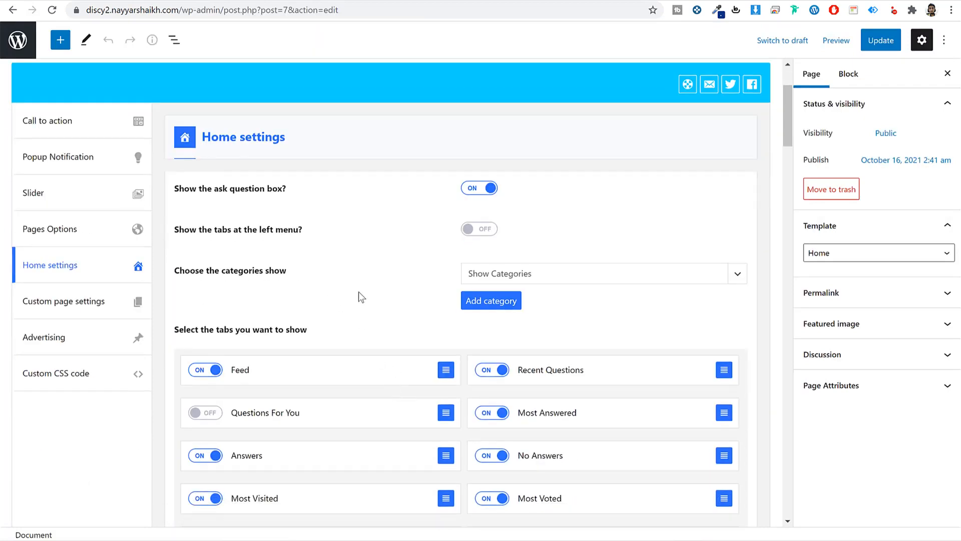
- Turn off the Feed tab and turn on the Questions For You tab
scroll(420, 341, down, 2)
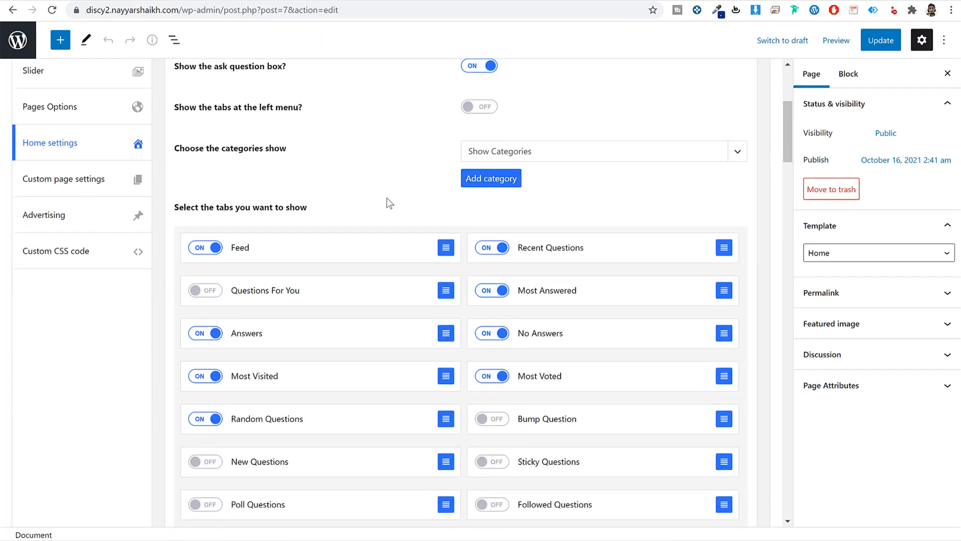
click(215, 248)
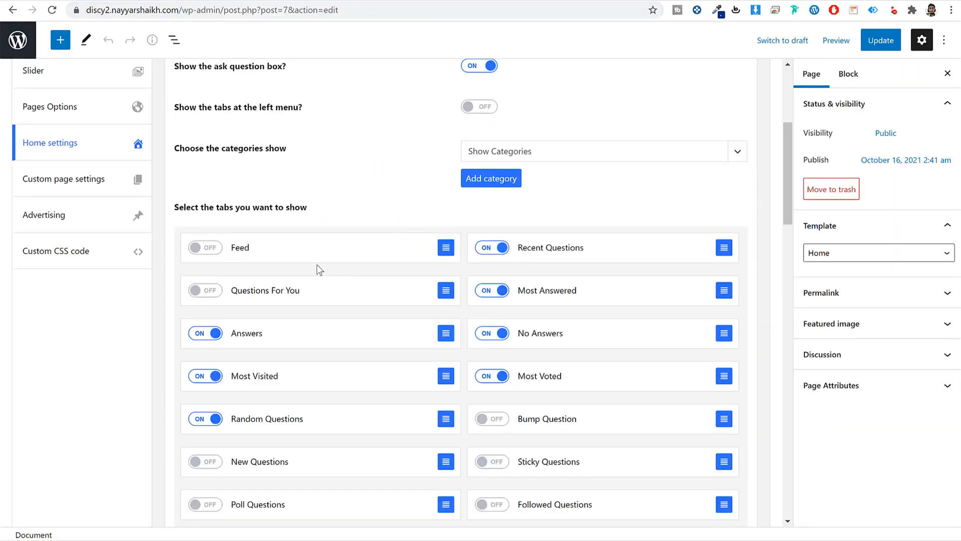
scroll(567, 256, down, 2)
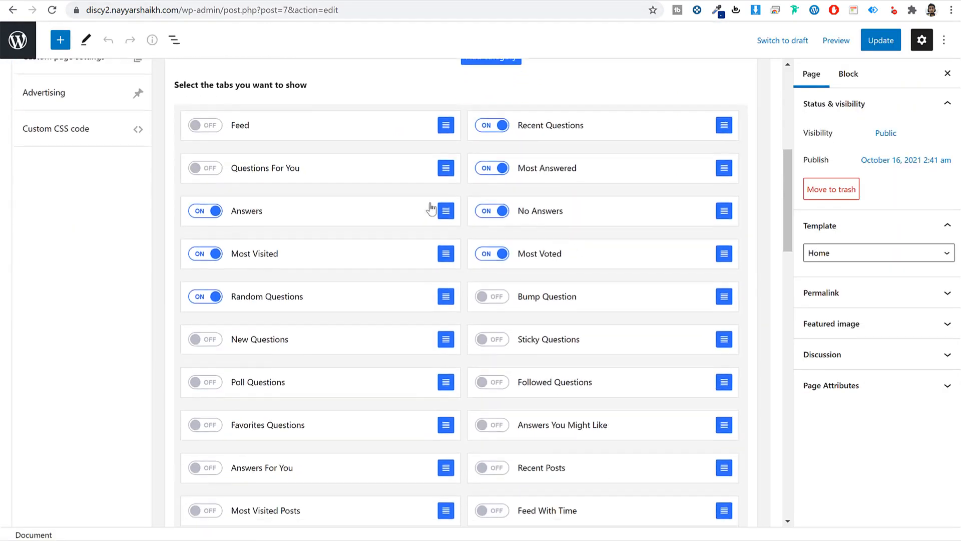
click(206, 169)
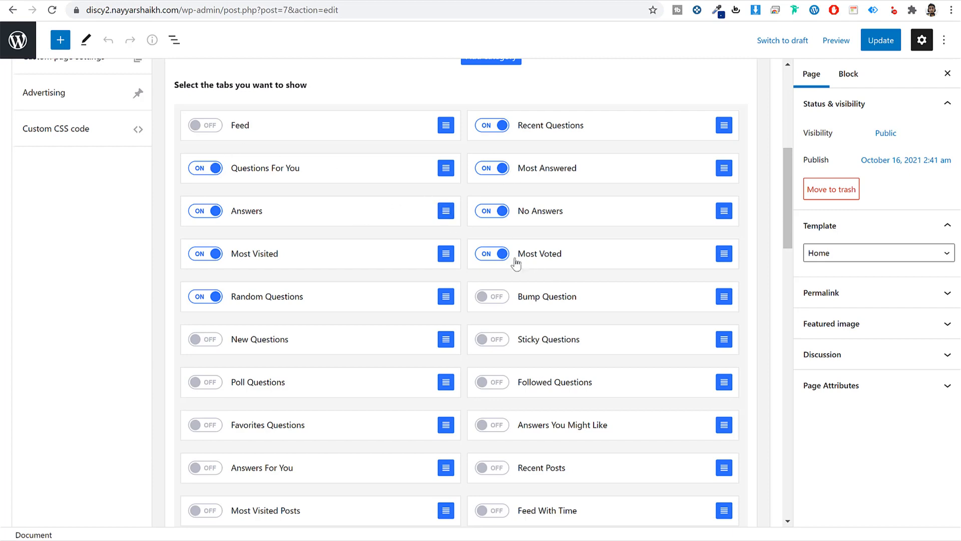
- Reorder the Recent Questions tab among the Home page's question tabs
scroll(589, 301, down, 12)
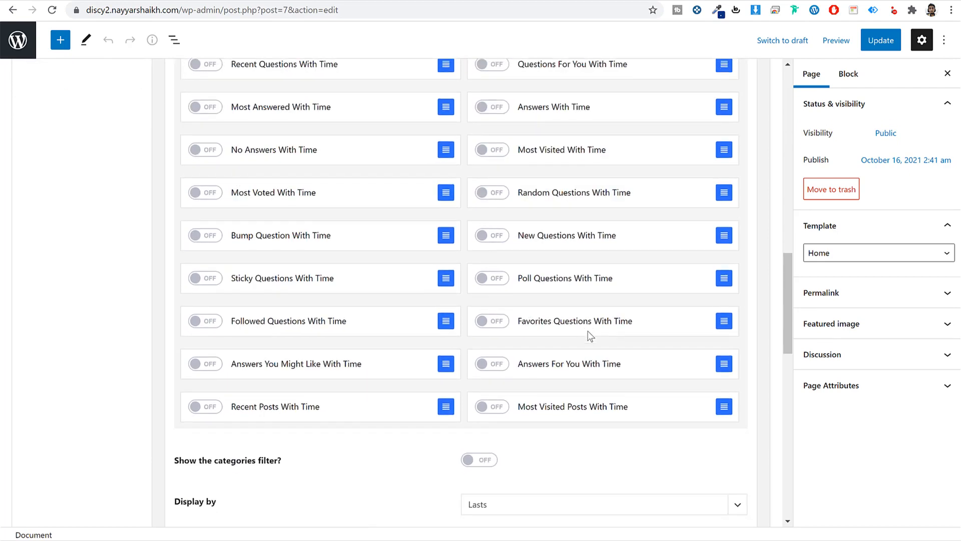
scroll(577, 346, up, 6)
scroll(569, 365, up, 4)
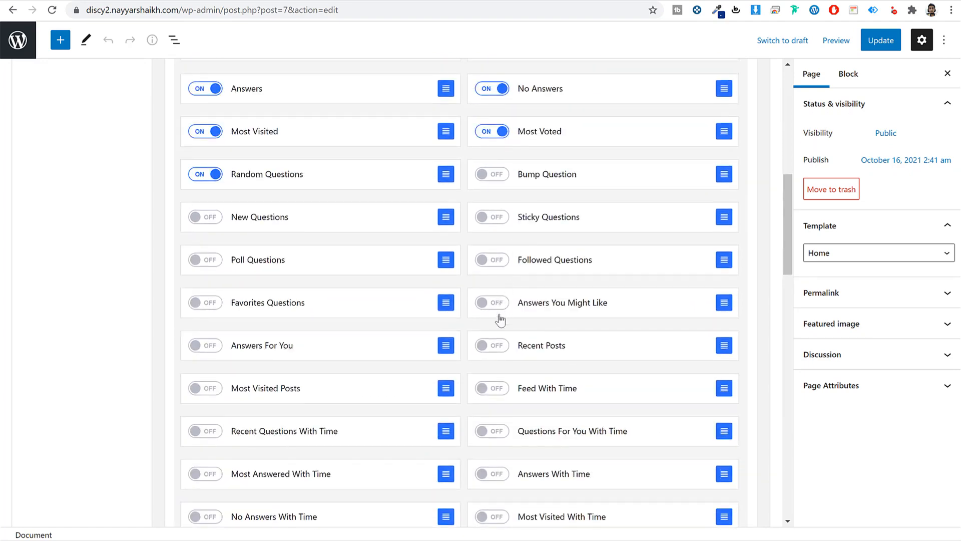
scroll(498, 316, down, 5)
scroll(534, 333, up, 10)
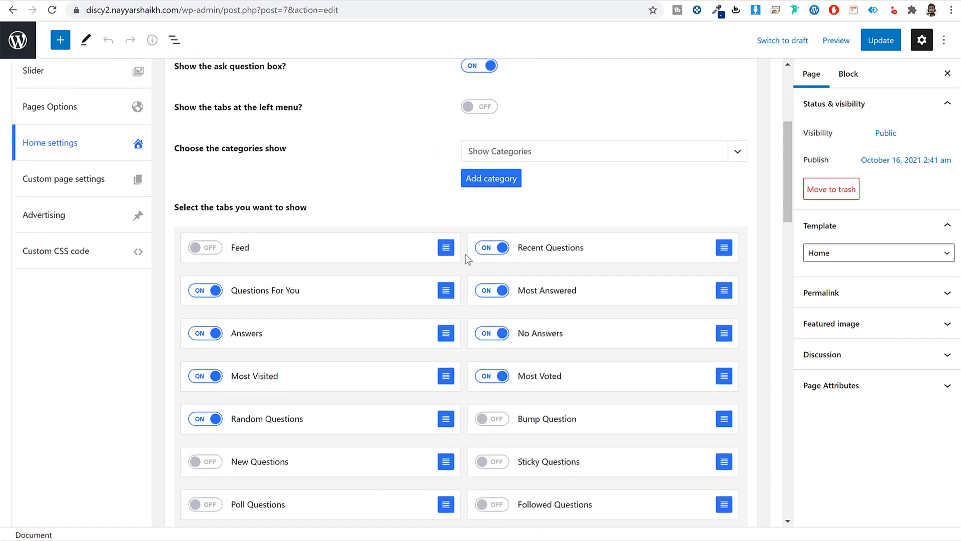
drag(701, 250, 554, 254)
scroll(532, 355, down, 5)
scroll(532, 354, down, 5)
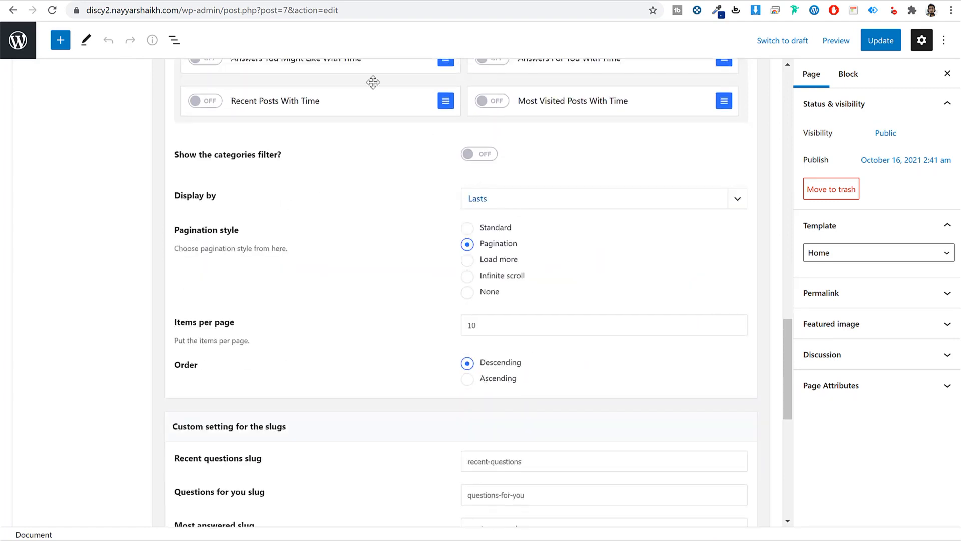
- Compare the site's homepage with the demo's feed and its Load more button
click(109, 0)
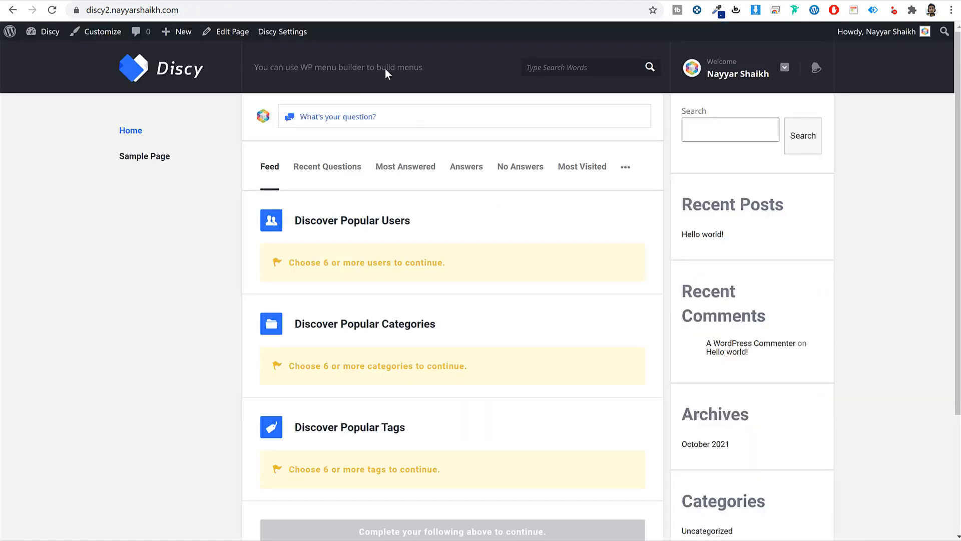
click(293, 1)
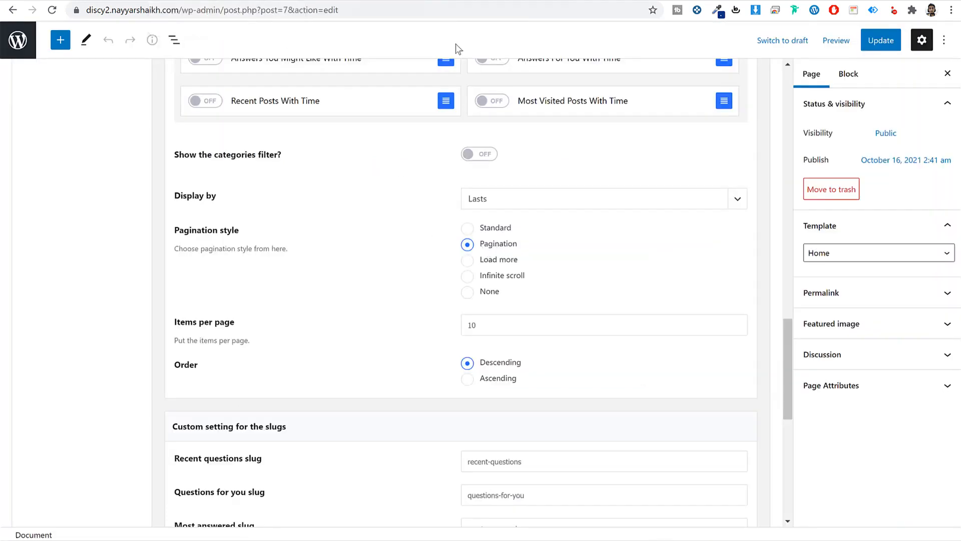
click(170, 0)
scroll(550, 426, down, 20)
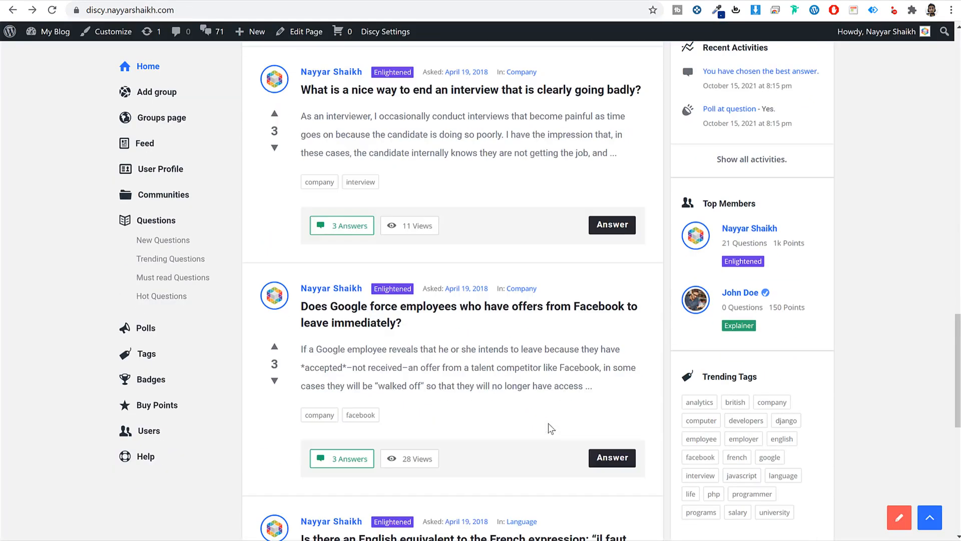
scroll(548, 422, down, 6)
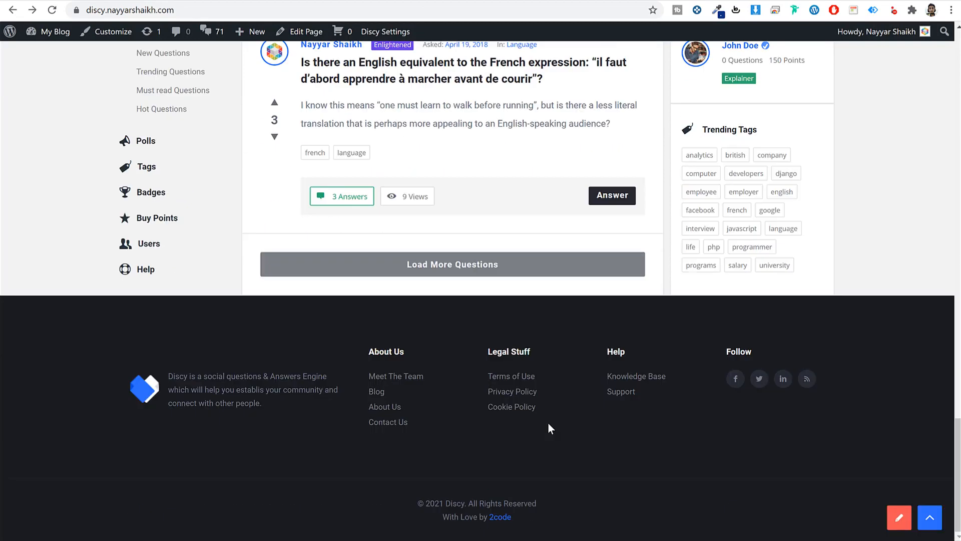
click(516, 262)
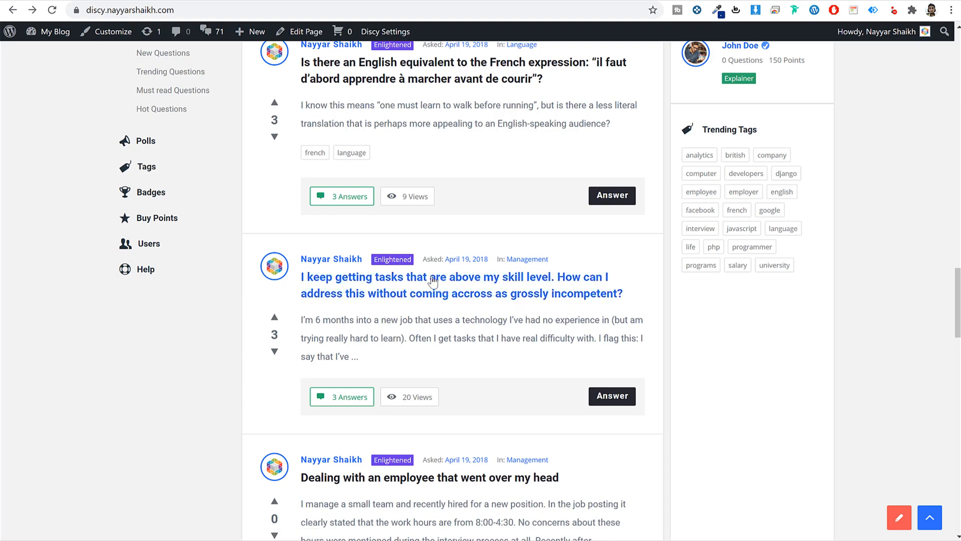
scroll(520, 386, down, 5)
scroll(520, 390, up, 5)
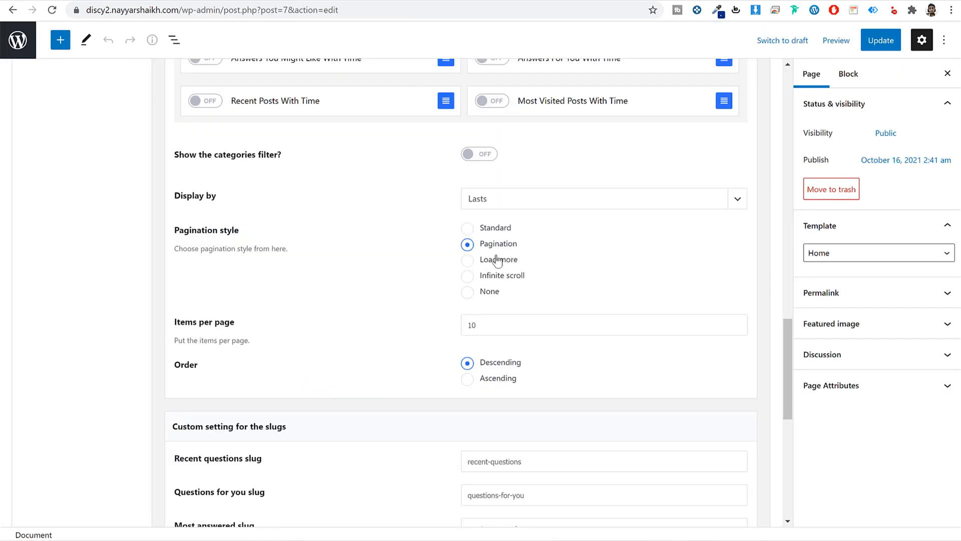
- Set pagination to Load more with 10 items per page, update the page, and open the front page
click(494, 260)
scroll(626, 275, down, 2)
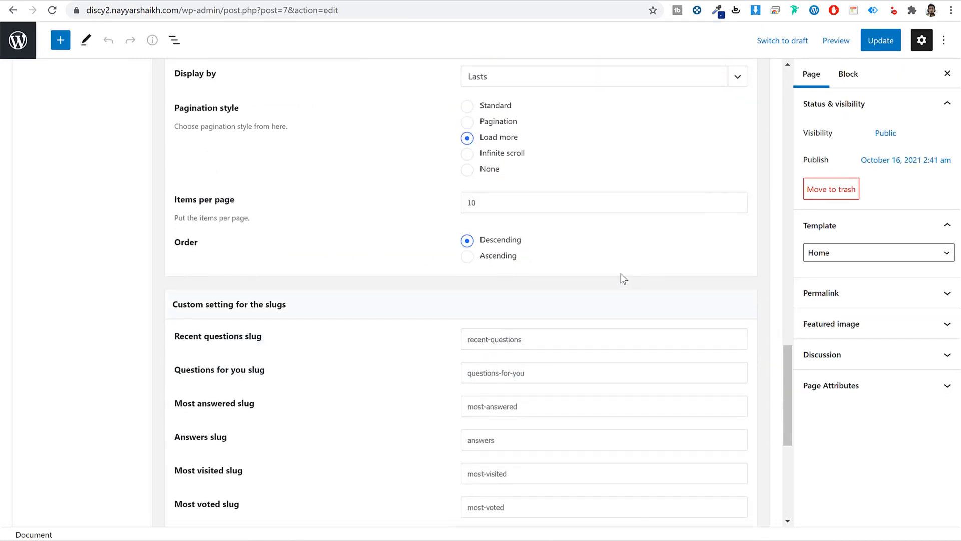
double_click(547, 212)
scroll(601, 248, down, 1)
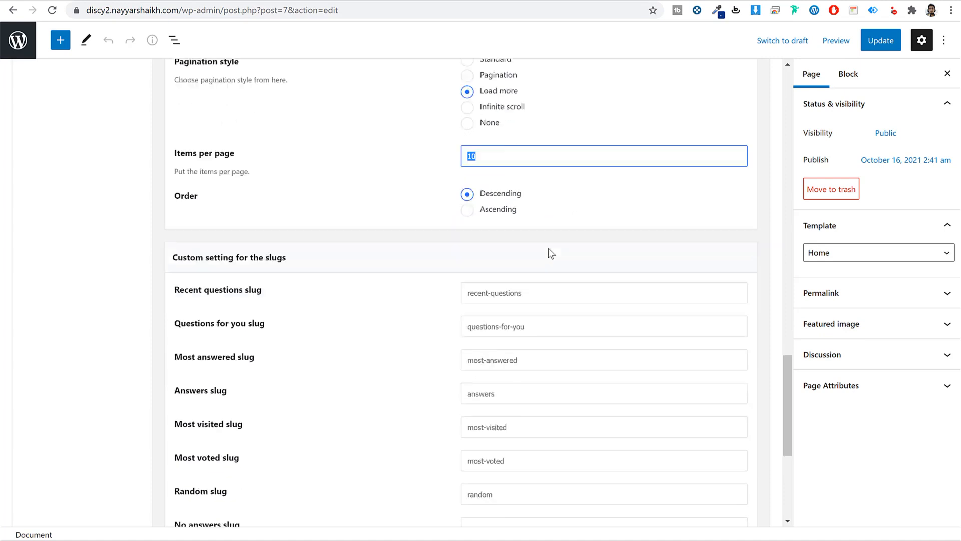
click(481, 188)
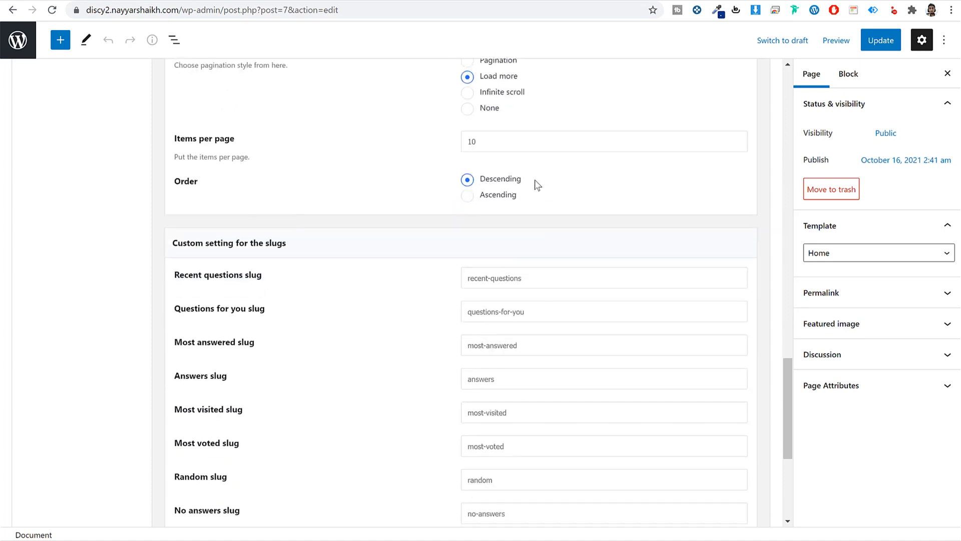
scroll(546, 280, down, 2)
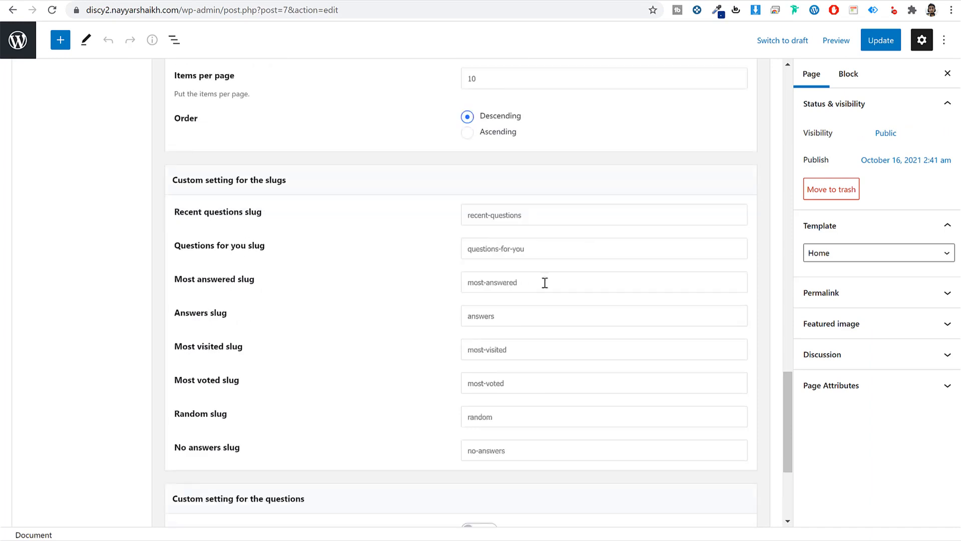
scroll(531, 340, down, 2)
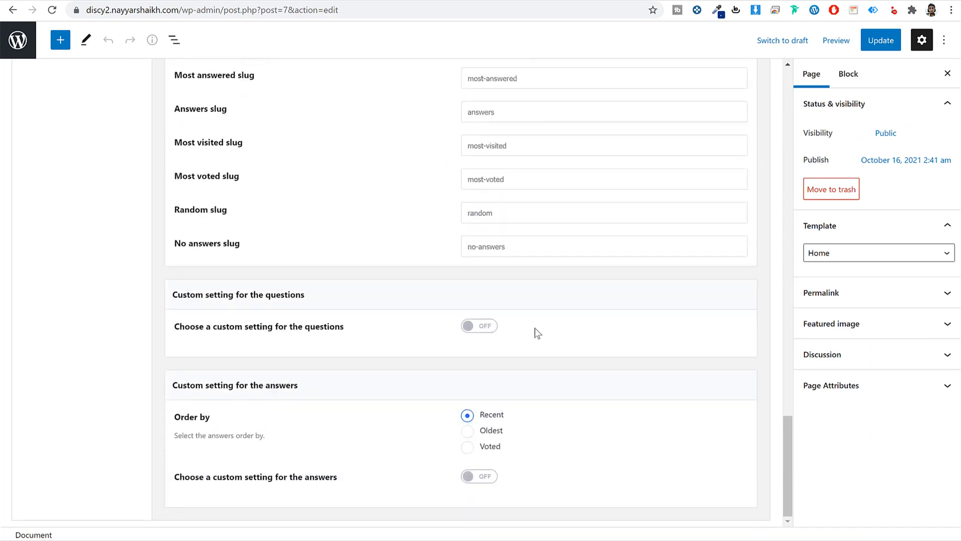
click(880, 40)
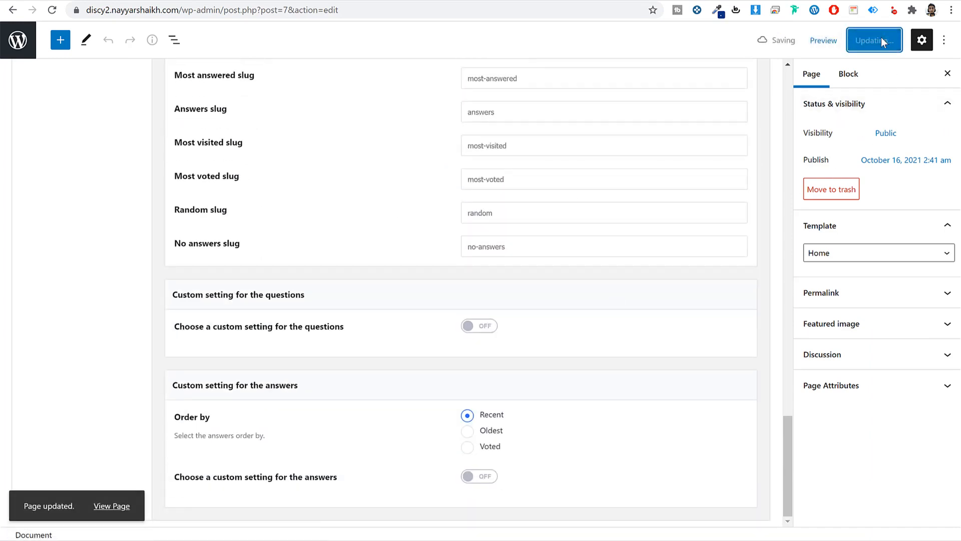
click(111, 503)
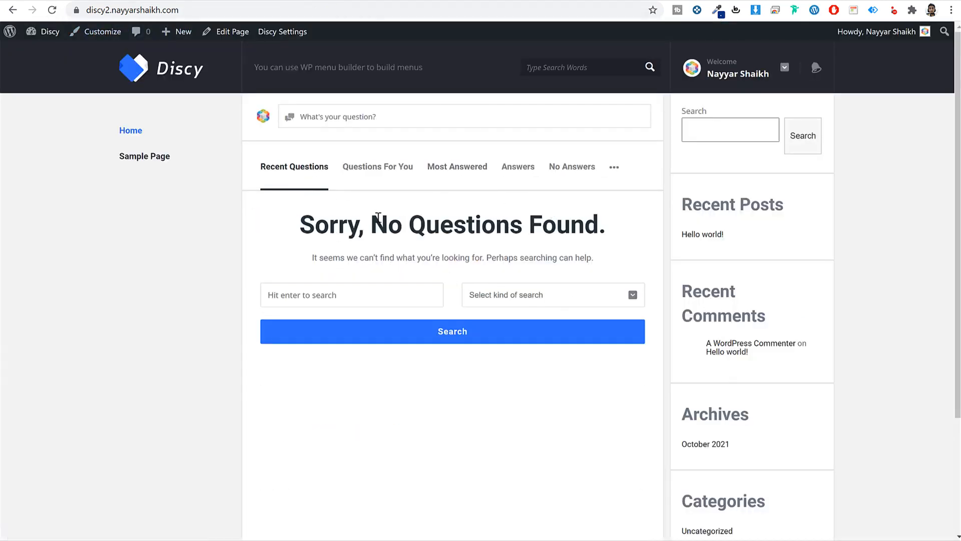
- Open the Discy theme settings in a new tab
drag(293, 226, 615, 231)
click(614, 230)
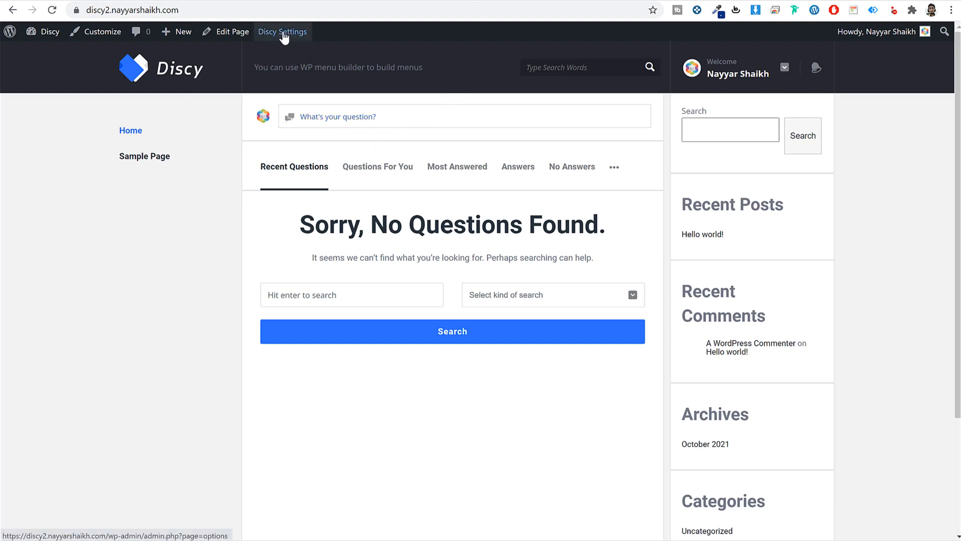
right_click(279, 39)
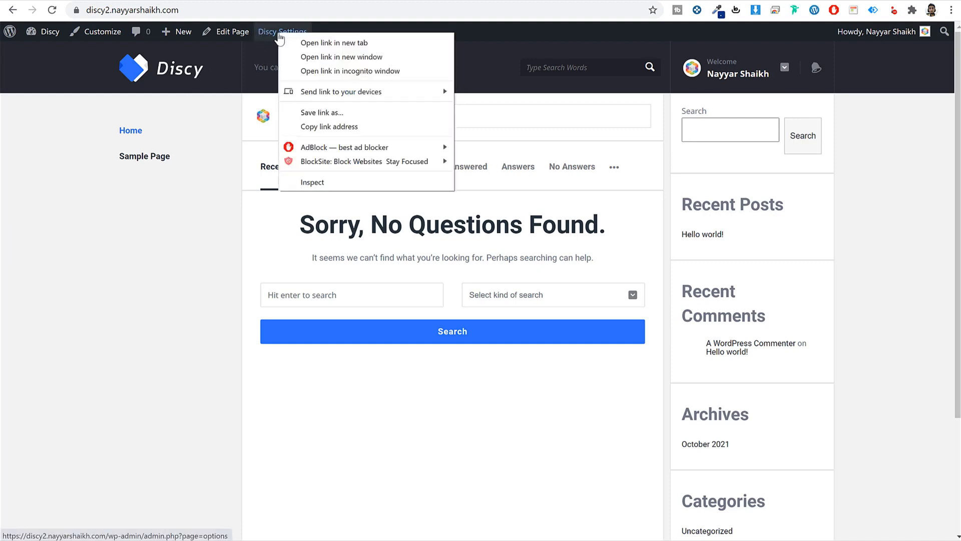
click(342, 44)
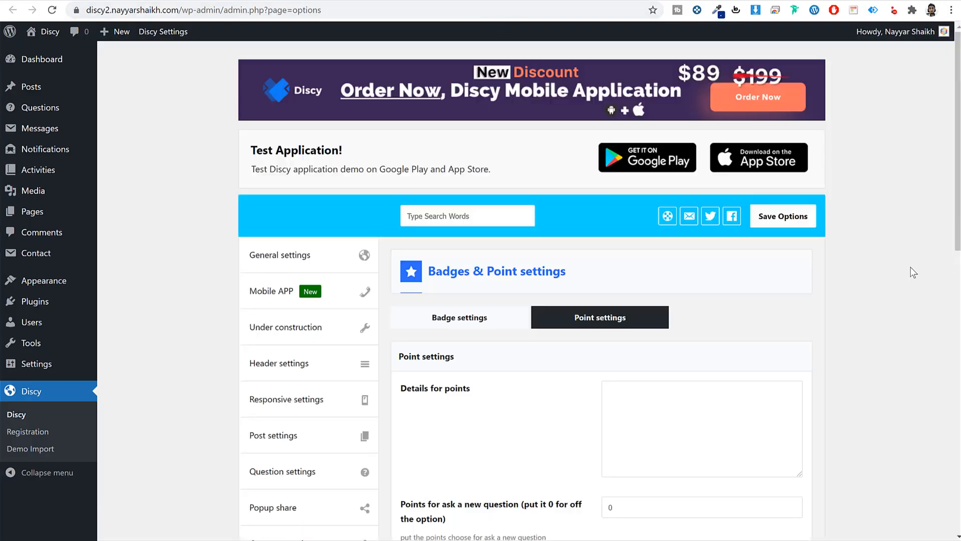
- Turn on 'Activate the ask question button' in General settings and save the options
click(328, 263)
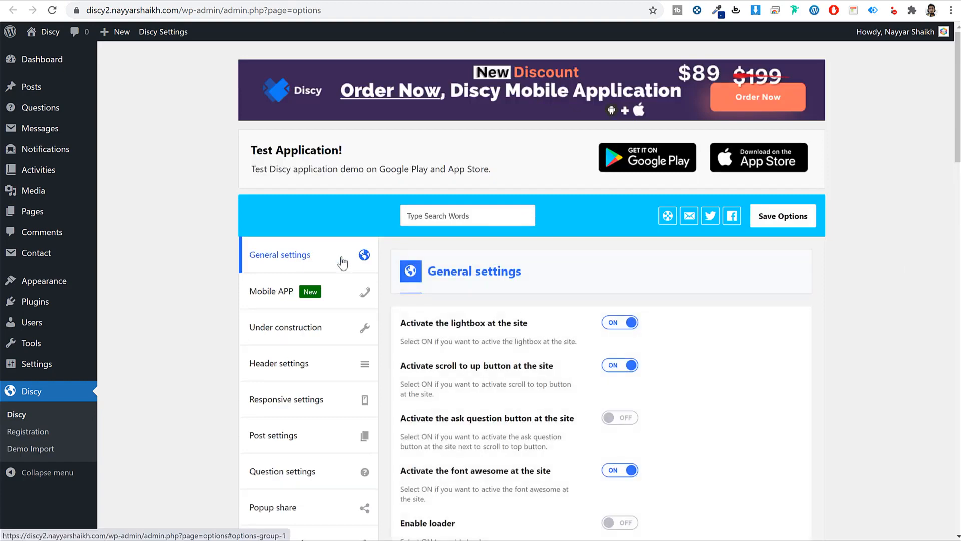
scroll(469, 315, down, 3)
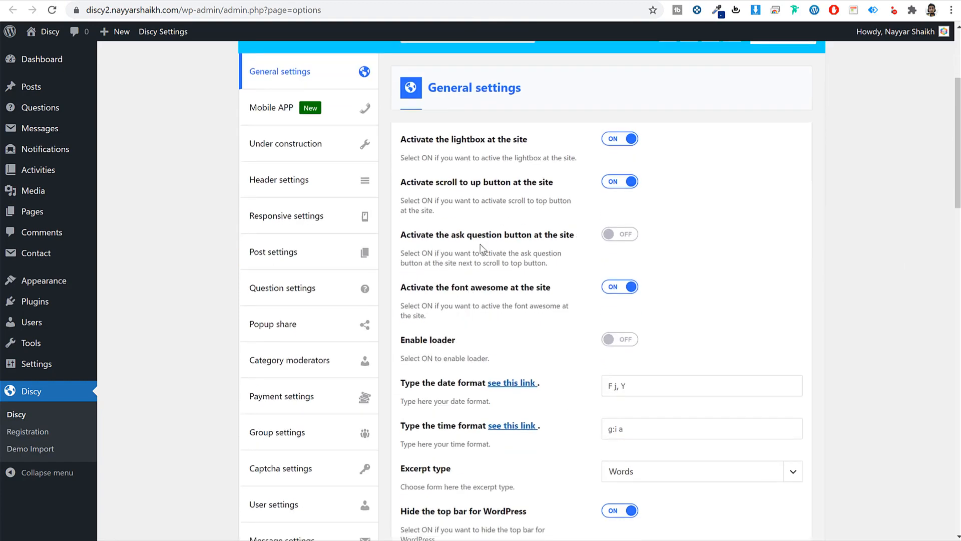
click(621, 235)
scroll(686, 336, down, 10)
scroll(686, 340, down, 12)
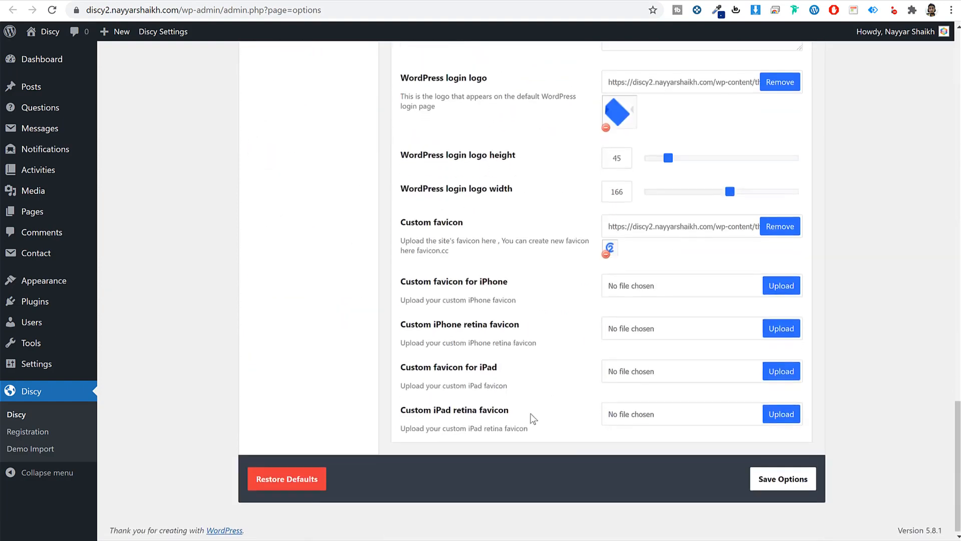
click(795, 484)
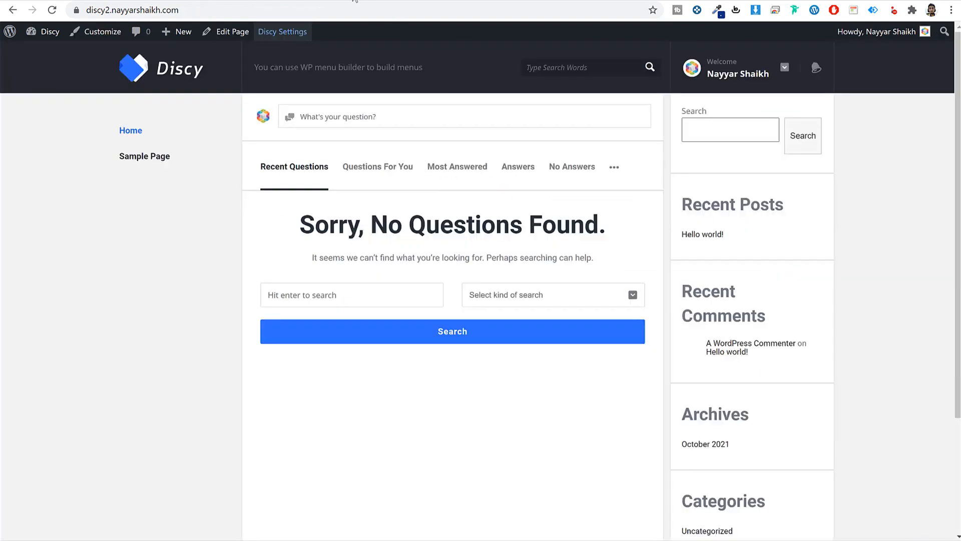
- Reload the front page and open its new Ask Question form
click(352, 9)
key(Return)
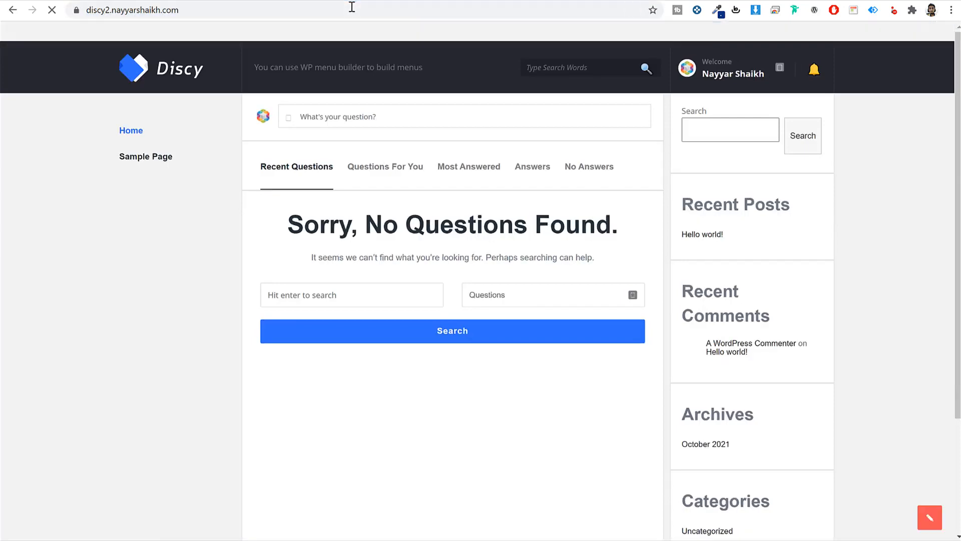
click(382, 118)
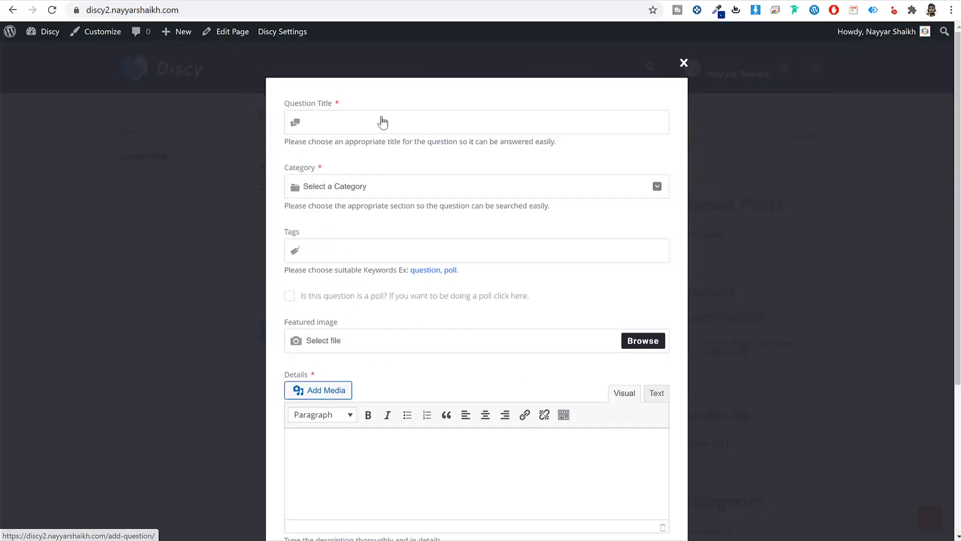
scroll(473, 320, down, 4)
scroll(472, 324, up, 4)
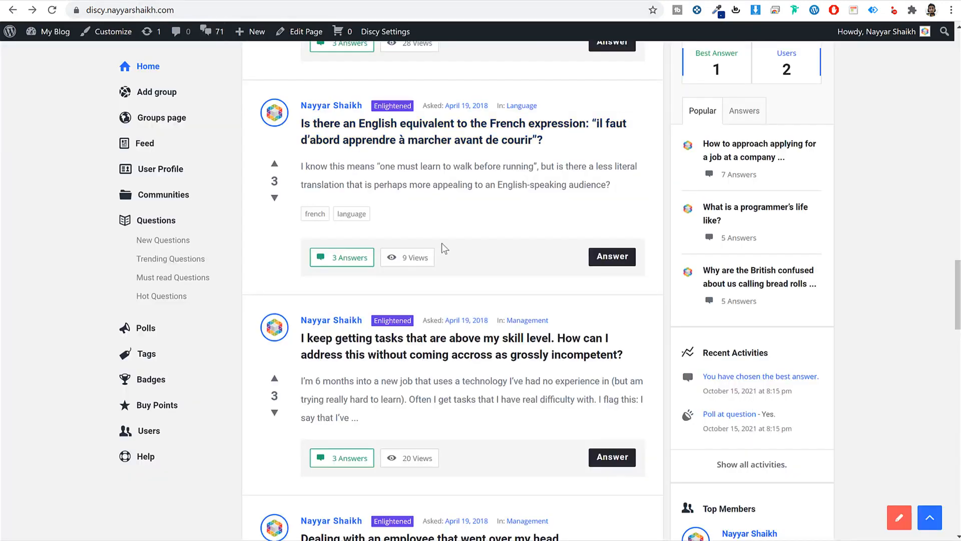
scroll(442, 242, up, 15)
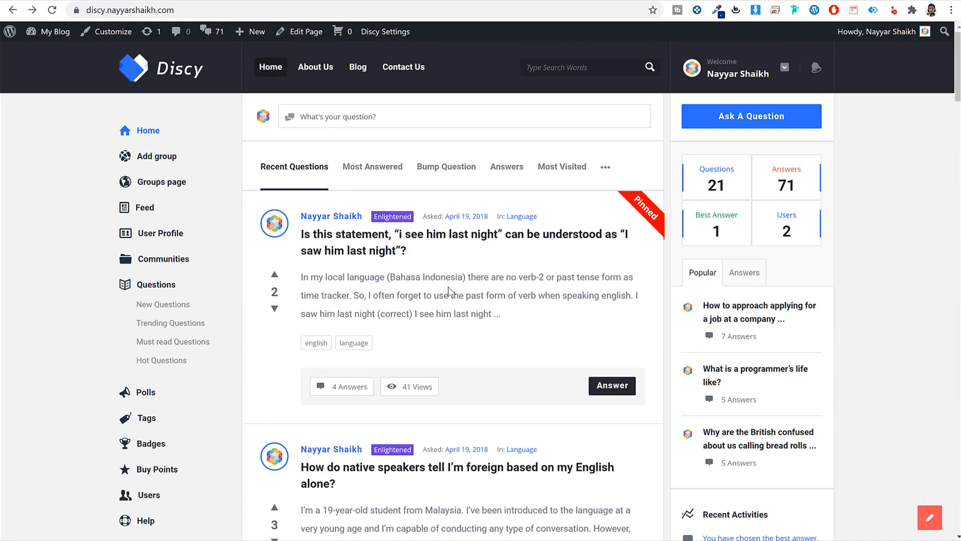
scroll(455, 288, down, 6)
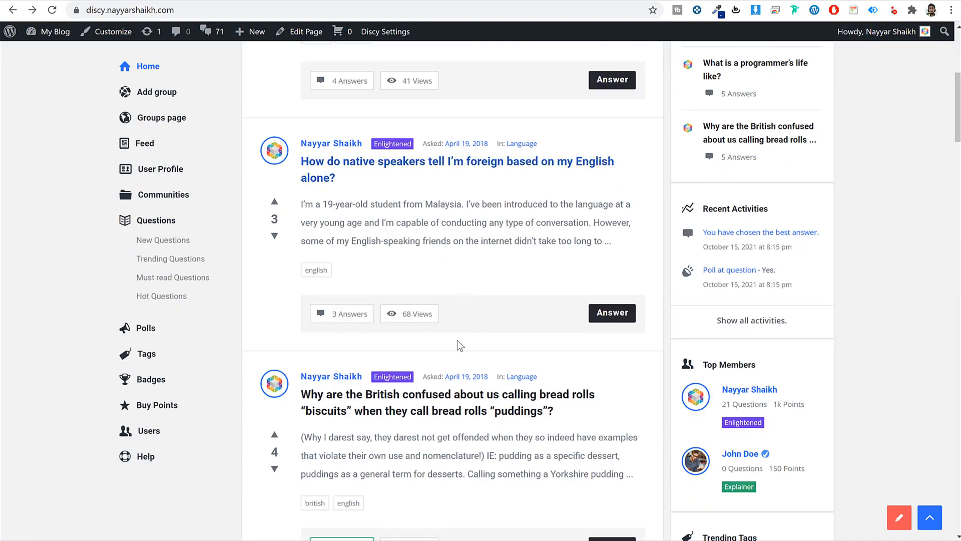
scroll(457, 344, up, 6)
- Paste the demo's pinned question title into Question Title and find the category list empty
click(434, 239)
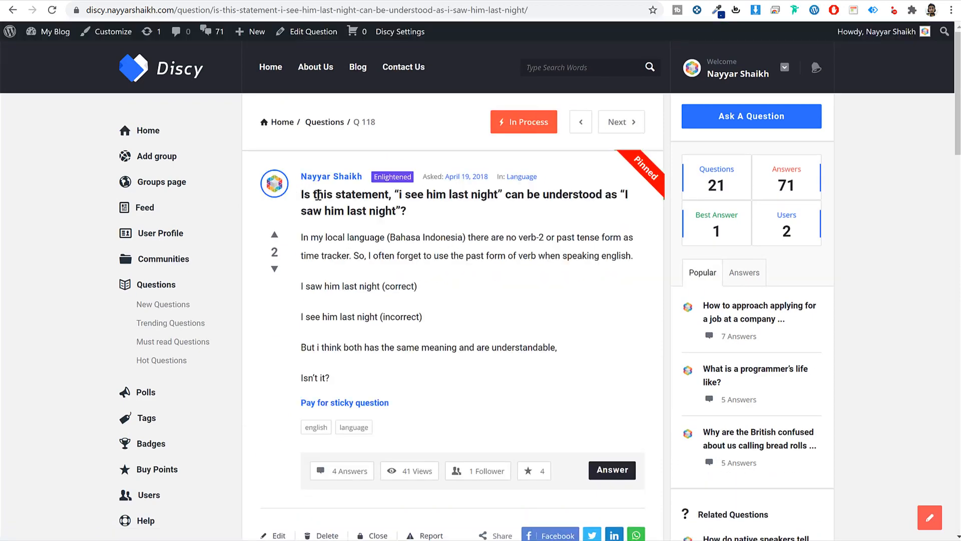
triple_click(318, 195)
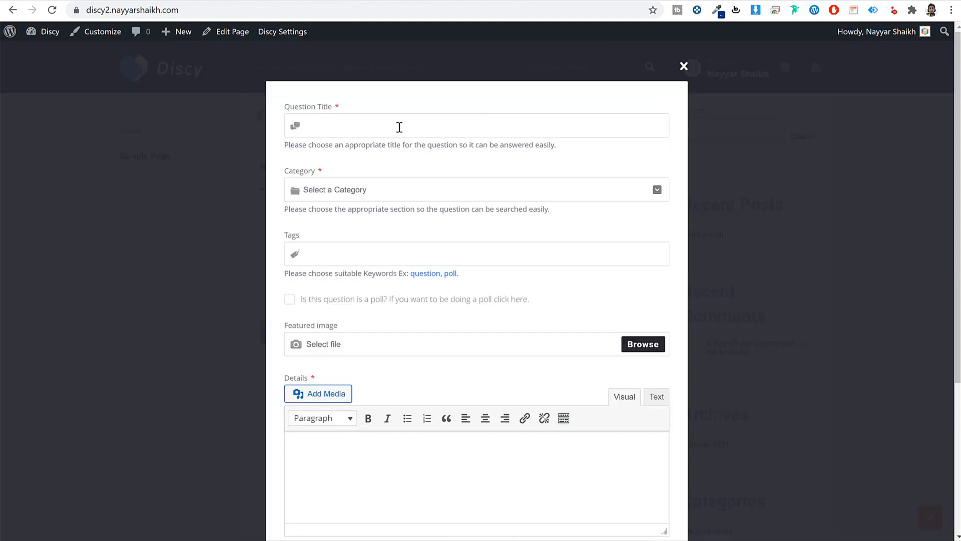
text(Is this statement, "i see him last night" can be understood as "I saw him last night"?)
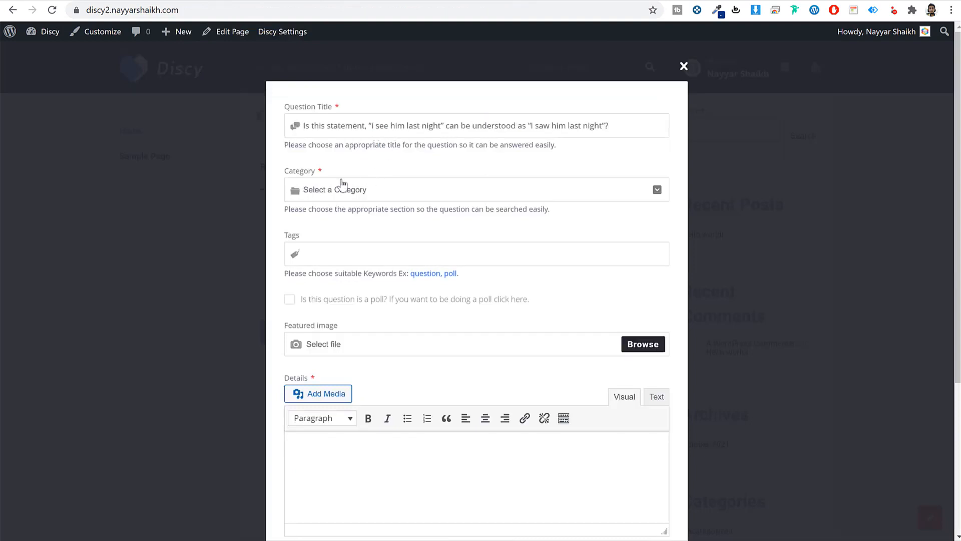
click(348, 190)
click(371, 238)
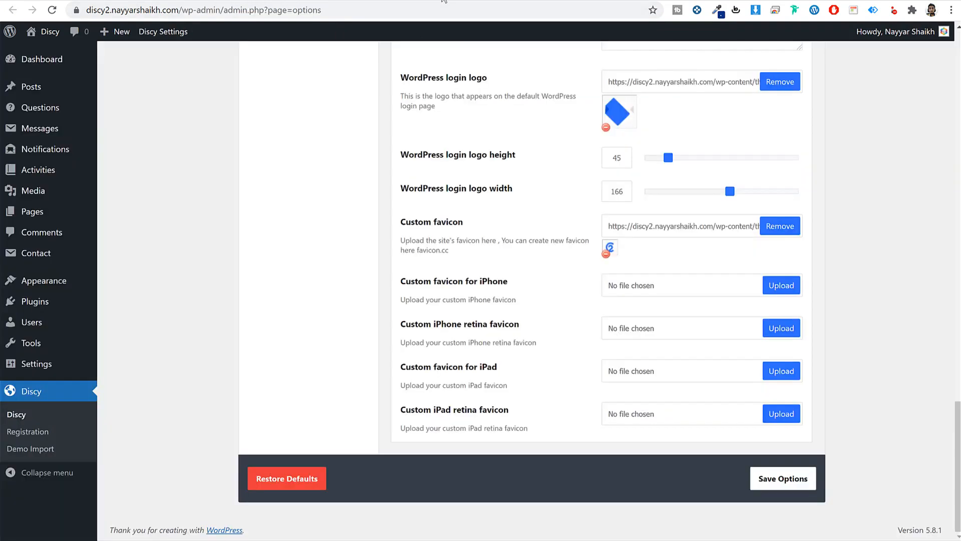
scroll(746, 206, up, 20)
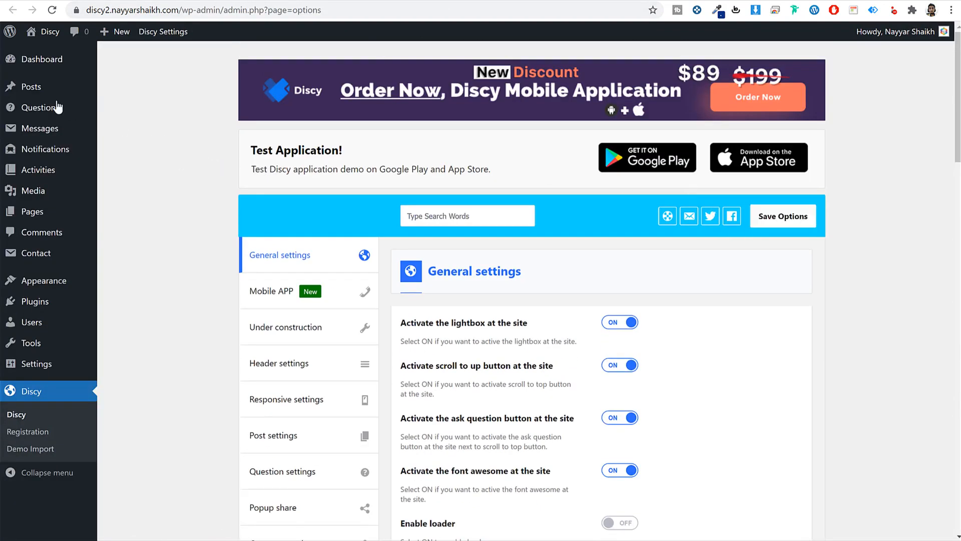
- Open Question Categories in admin and look at the demo's category choices
mouse_move(40, 108)
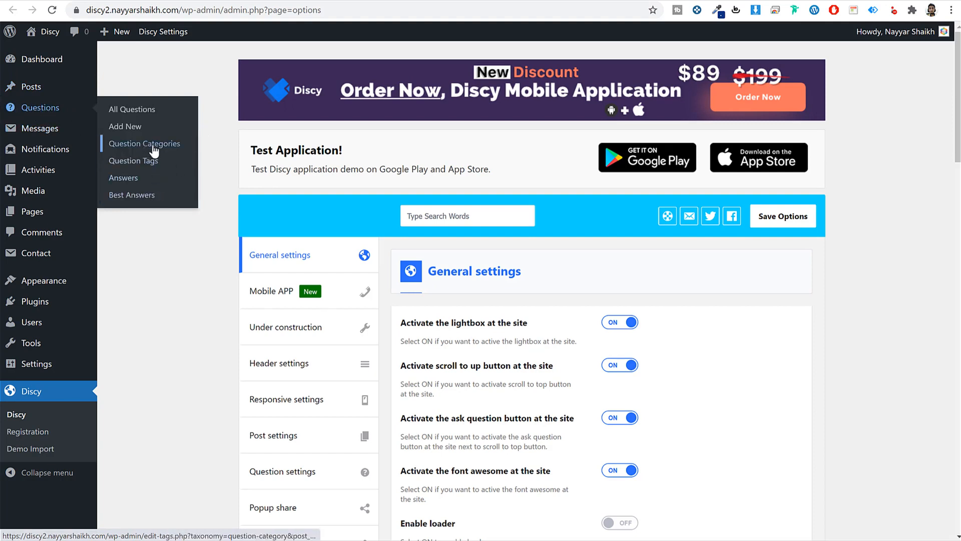
click(153, 146)
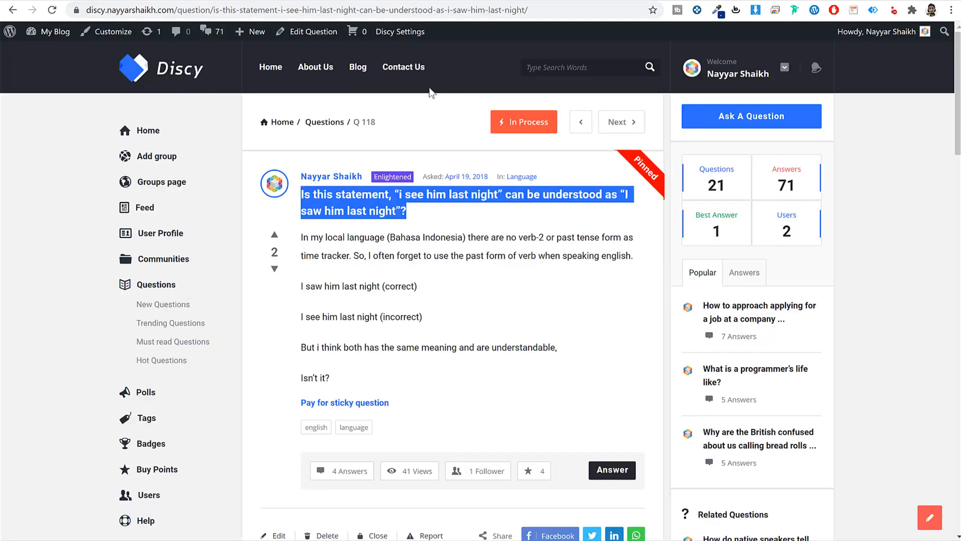
click(754, 126)
click(453, 192)
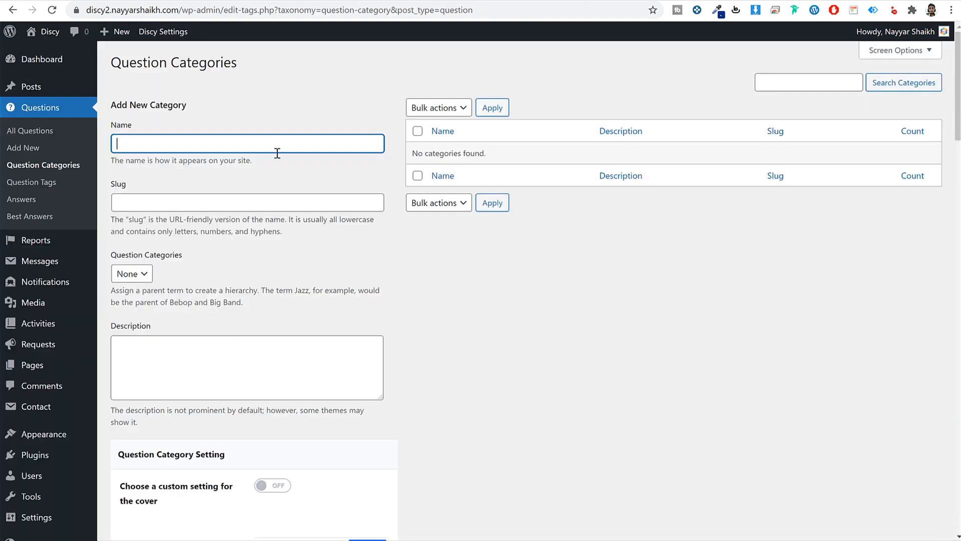
- Enter 'Politics' as the new category name
text(Polity)
key(BackSpace)
text(ics)
scroll(261, 219, down, 6)
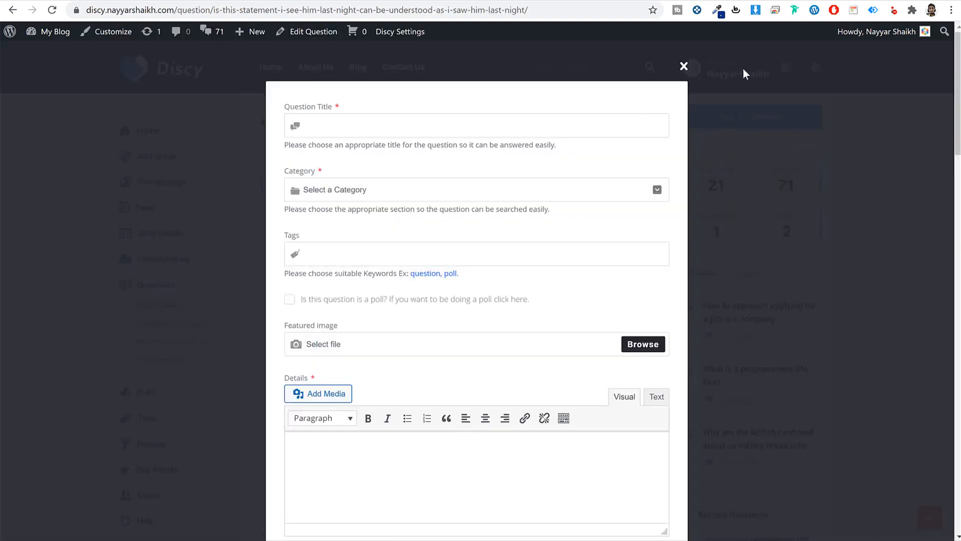
- Close the demo's Ask Question form and open its Language category page
click(743, 69)
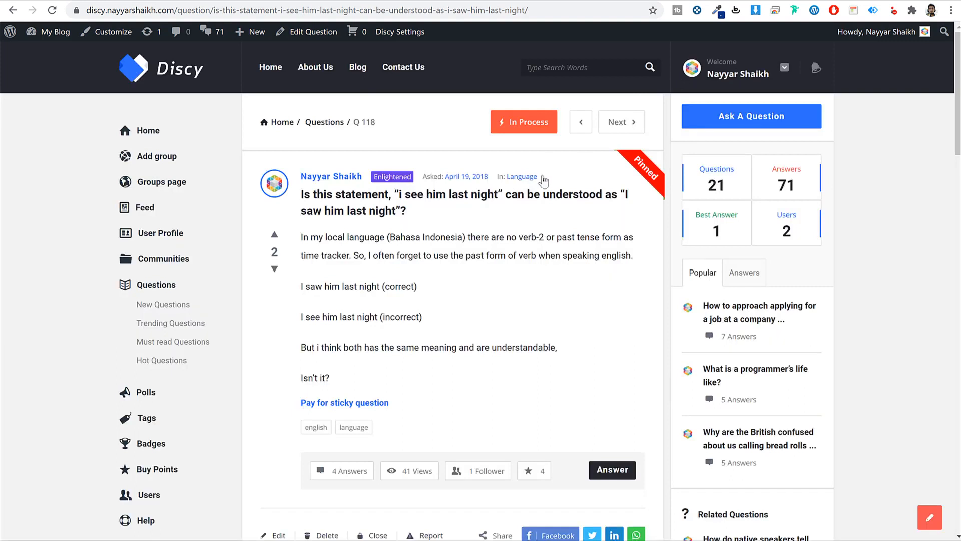
click(521, 184)
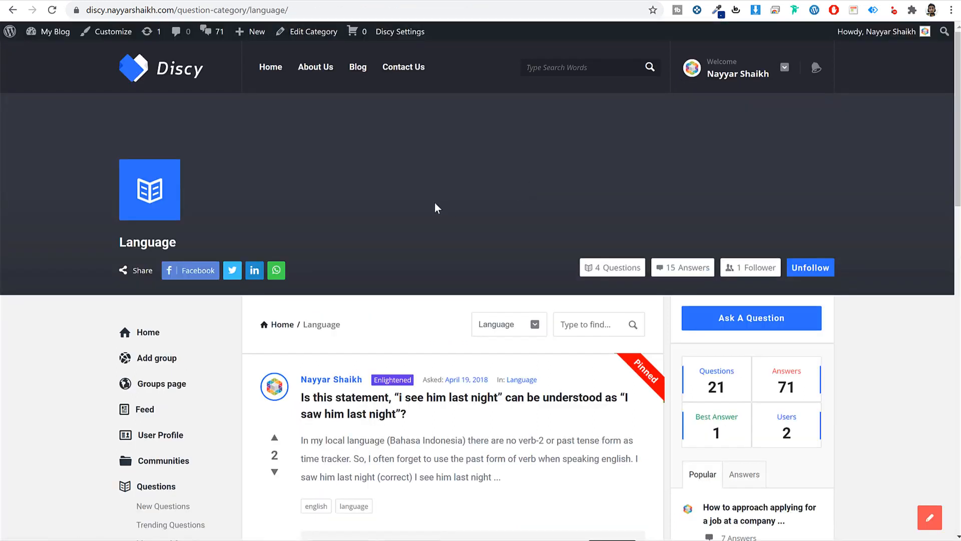
scroll(470, 311, down, 10)
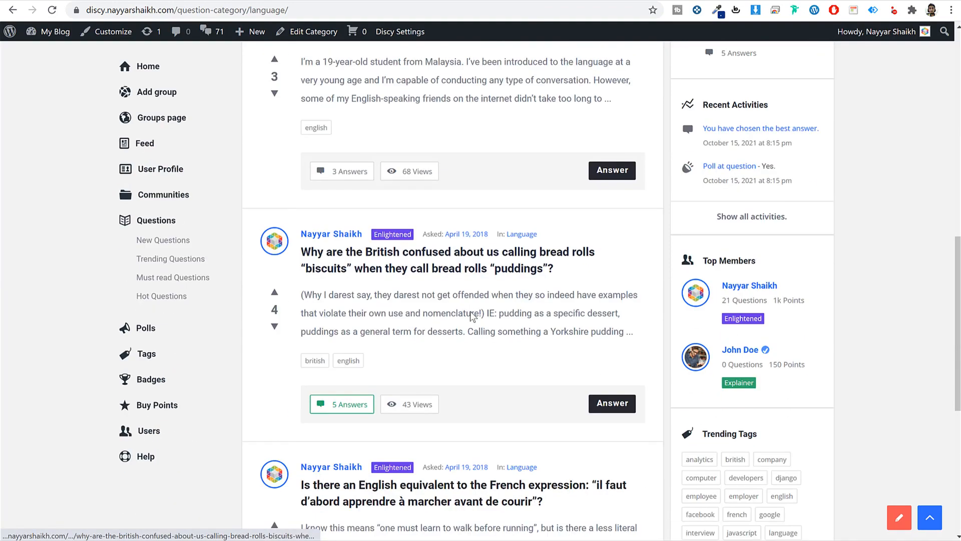
scroll(471, 311, up, 10)
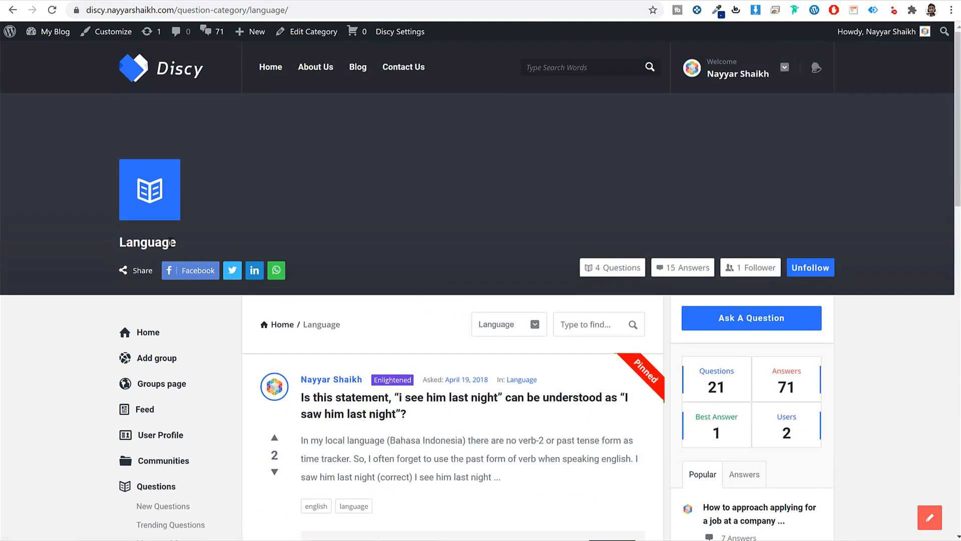
double_click(129, 244)
click(342, 229)
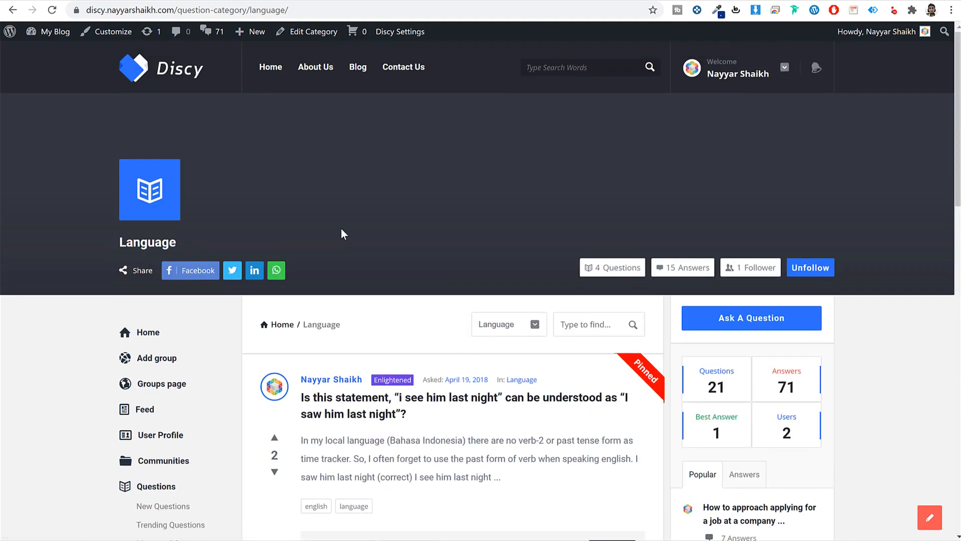
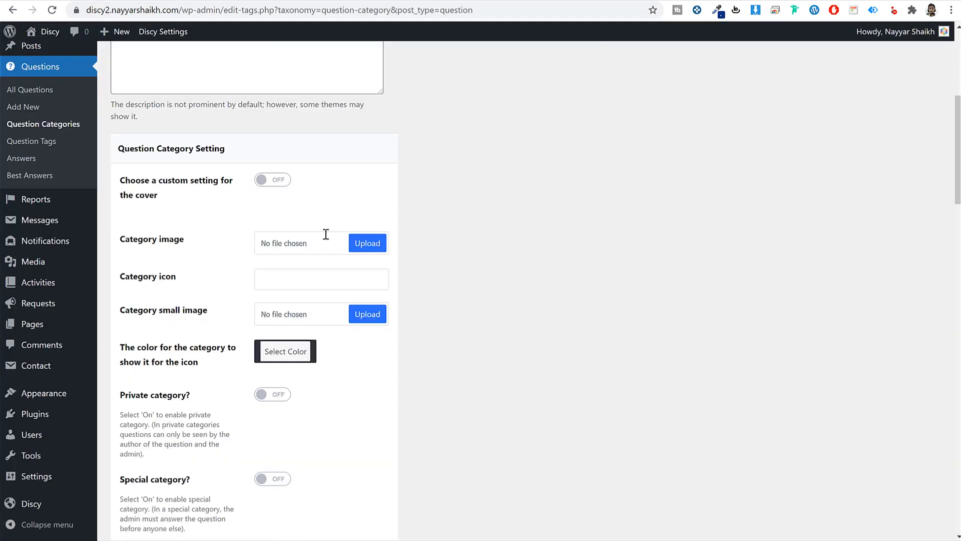
- Start picking a category image from the Discy Media folder, then cancel the file picker
click(368, 243)
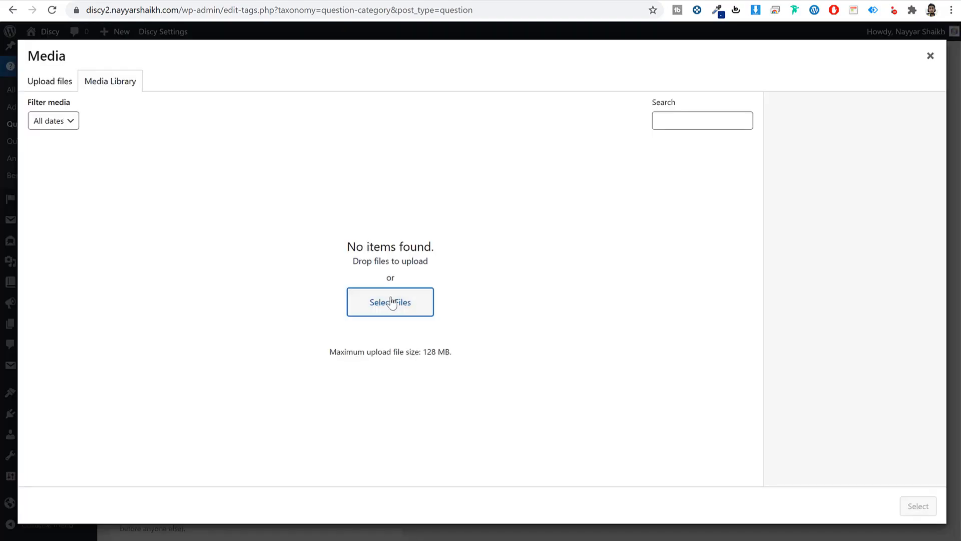
click(391, 302)
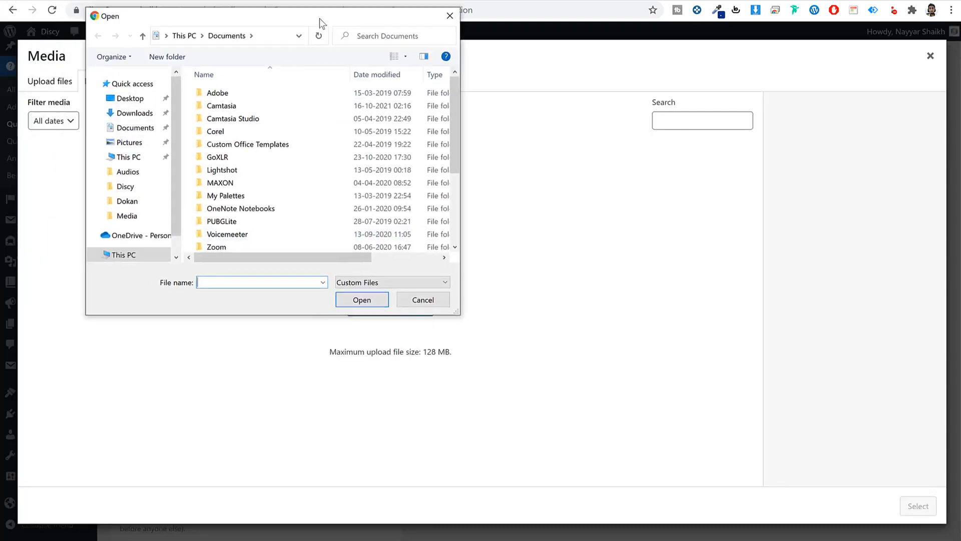
drag(320, 18, 344, 25)
click(166, 194)
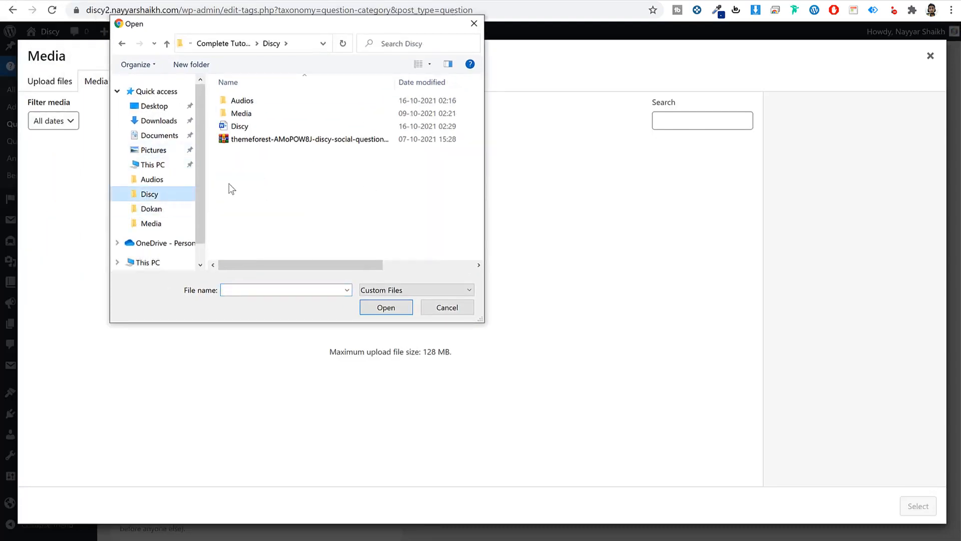
double_click(269, 112)
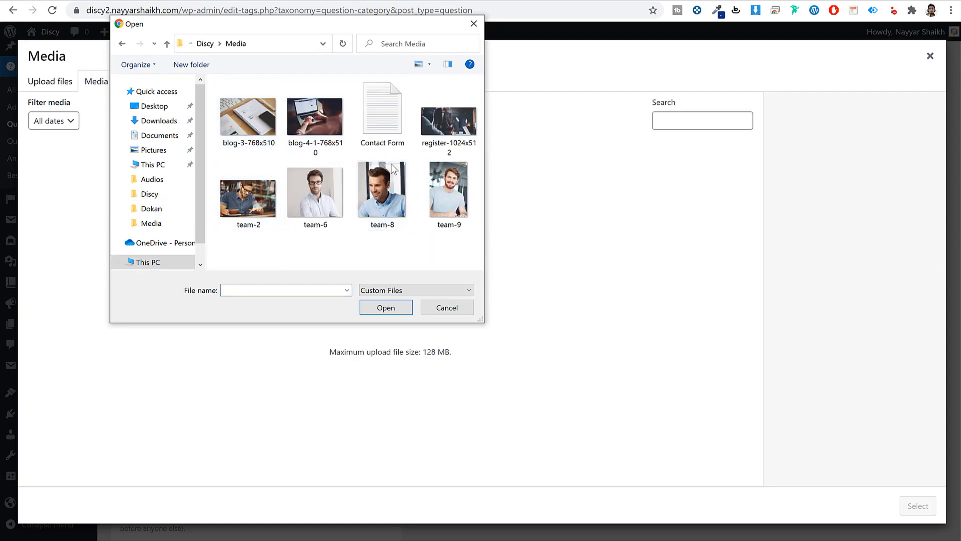
click(474, 23)
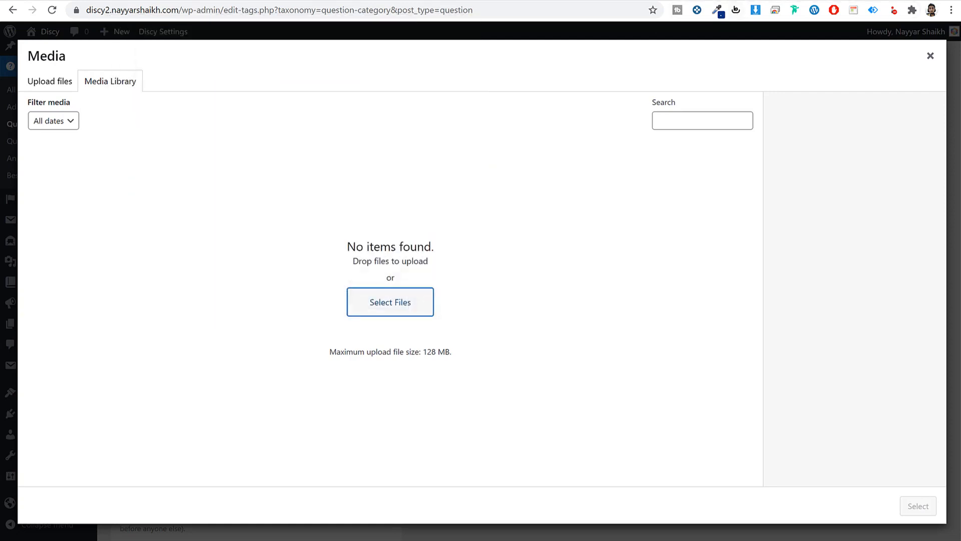
- Load bloggdude.com in a new browser tab
key(ctrl+t)
text(bloggdude.com)
key(Return)
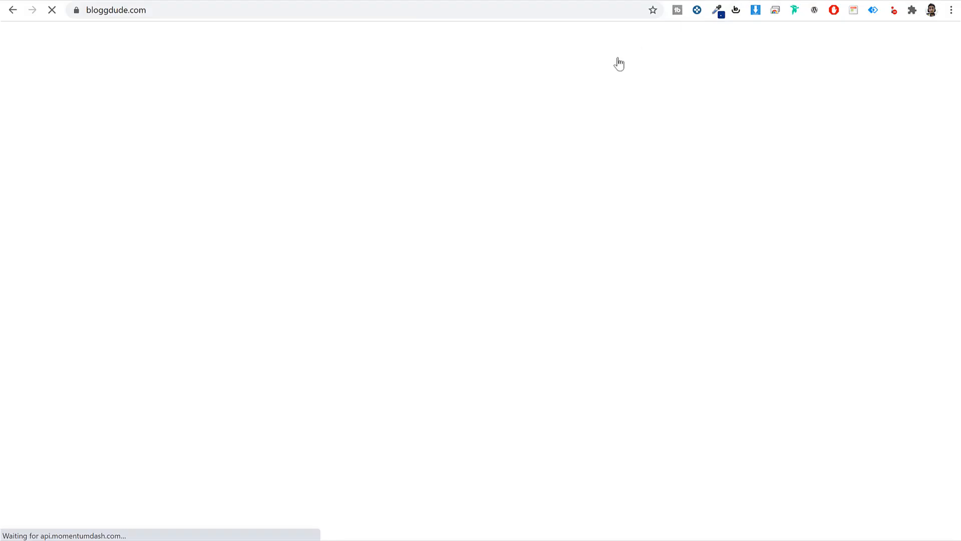
- Scroll down BloggDude's home page and open the Classified Ads & Business Listing post
scroll(711, 264, down, 5)
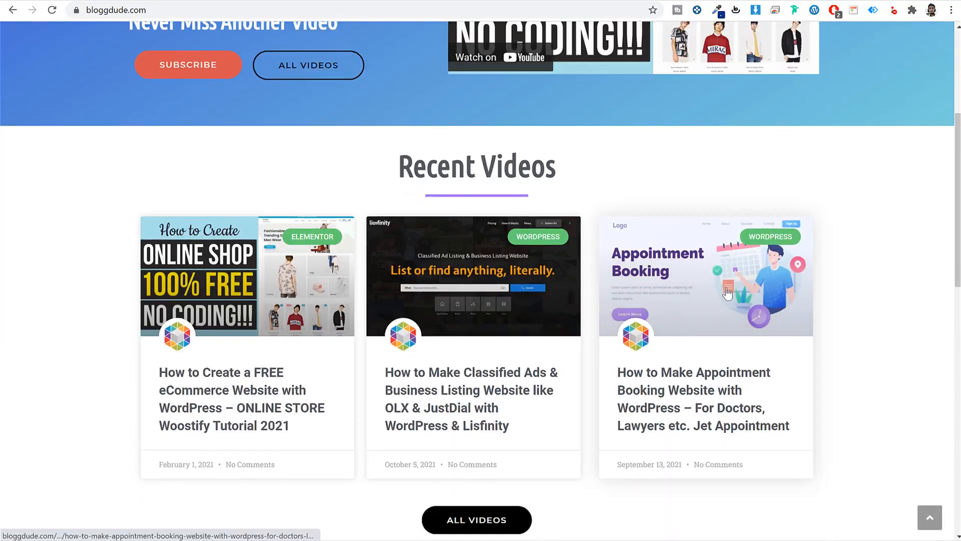
scroll(468, 189, down, 2)
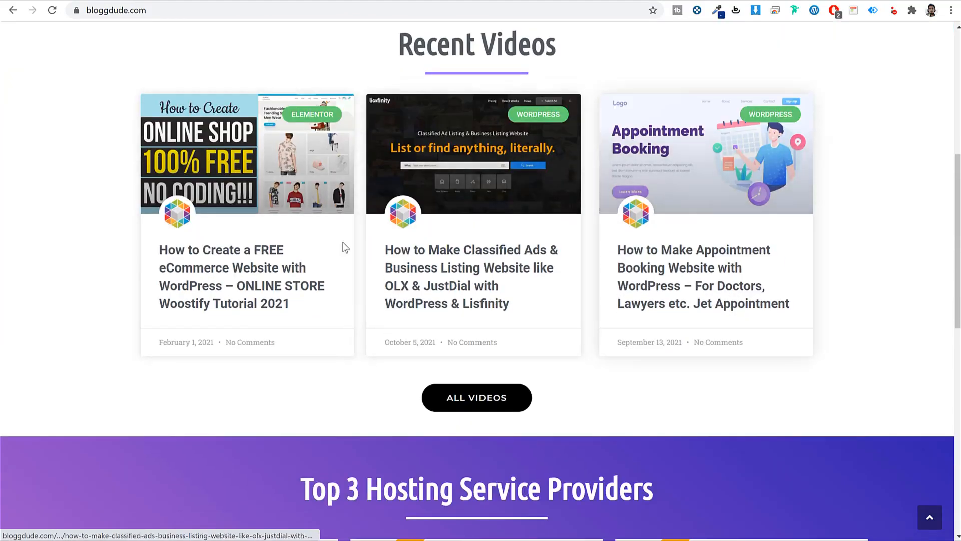
click(445, 283)
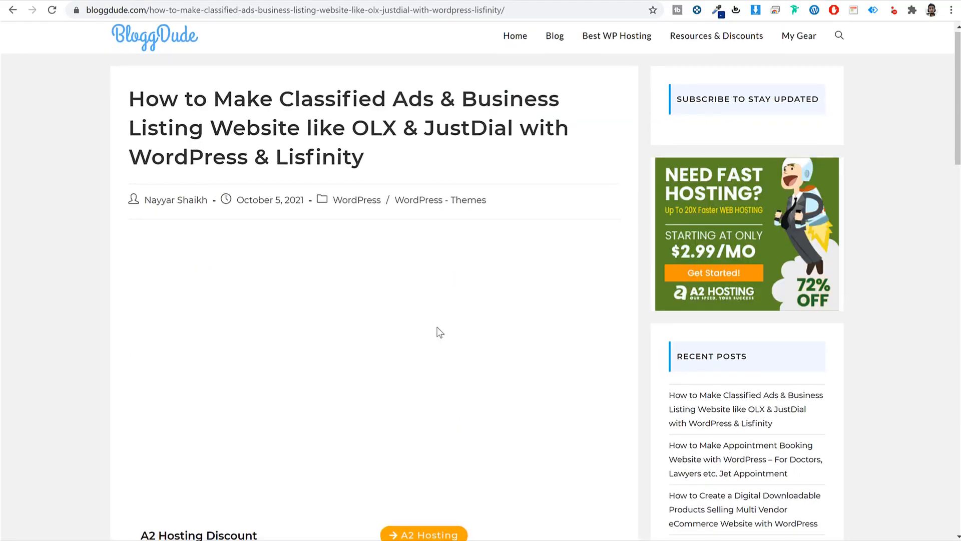
- Find the post's Download Free Images line, then bring the Discy folder window forward
scroll(437, 326, down, 8)
scroll(437, 327, up, 6)
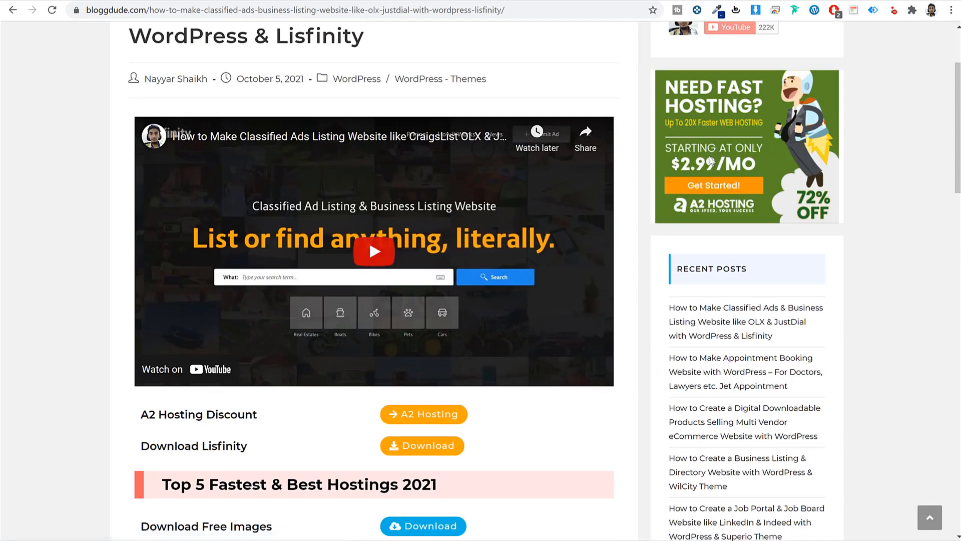
scroll(852, 229, up, 3)
scroll(845, 230, down, 8)
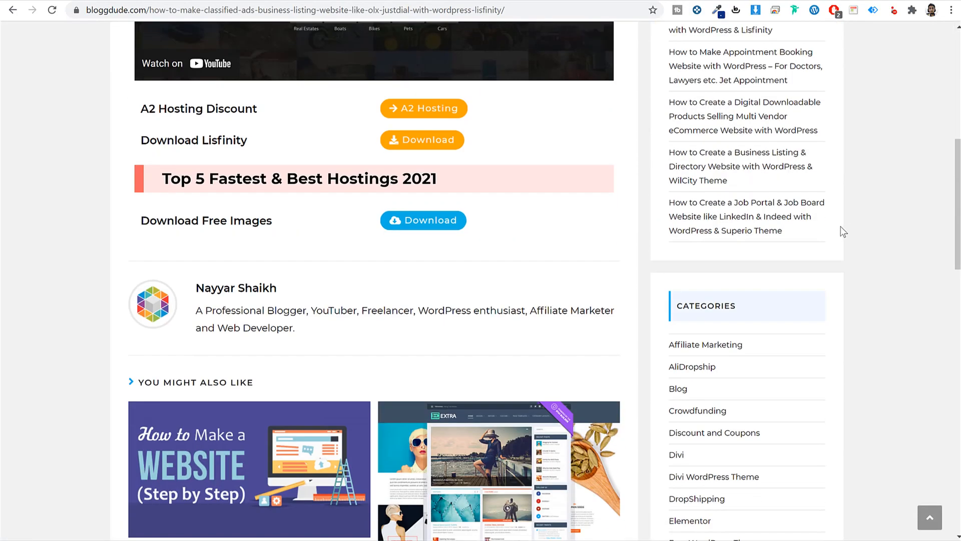
triple_click(167, 223)
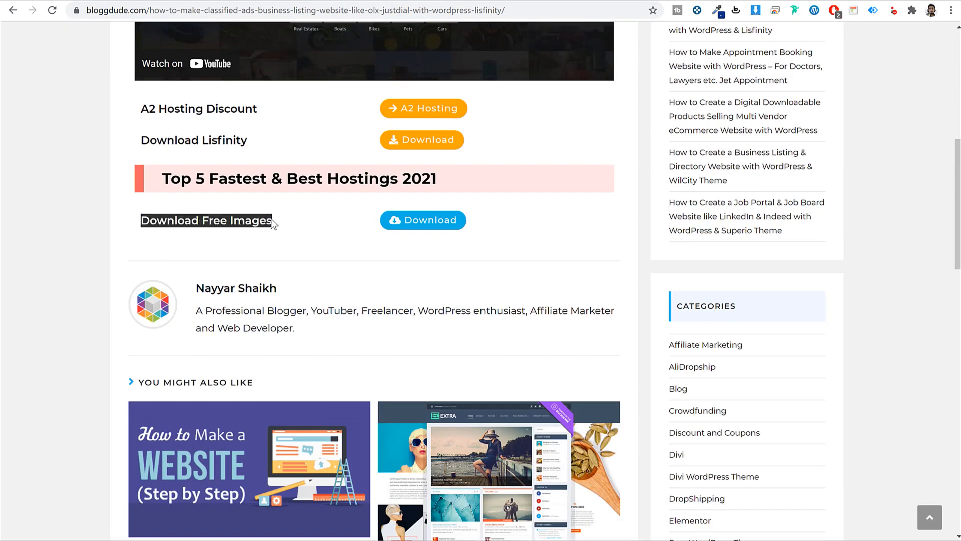
click(273, 219)
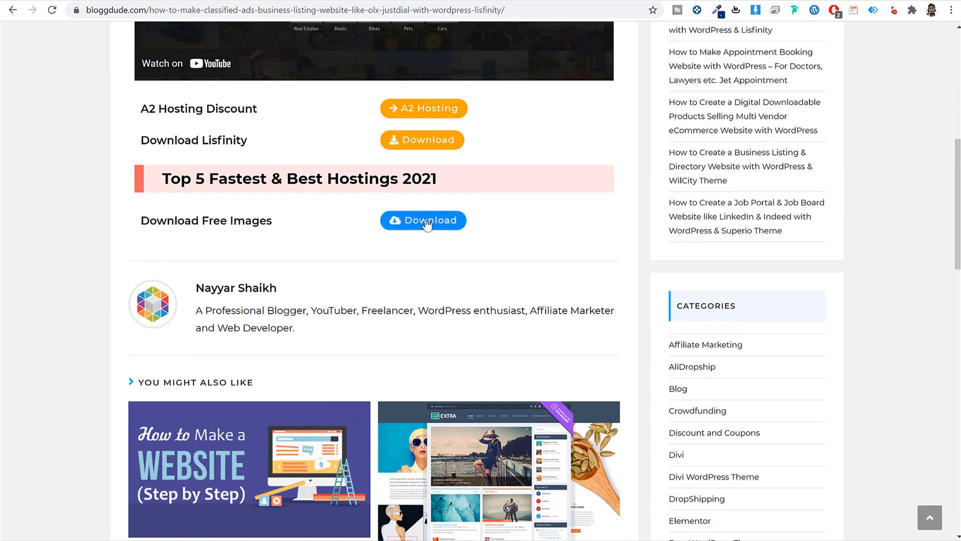
key(alt+Tab)
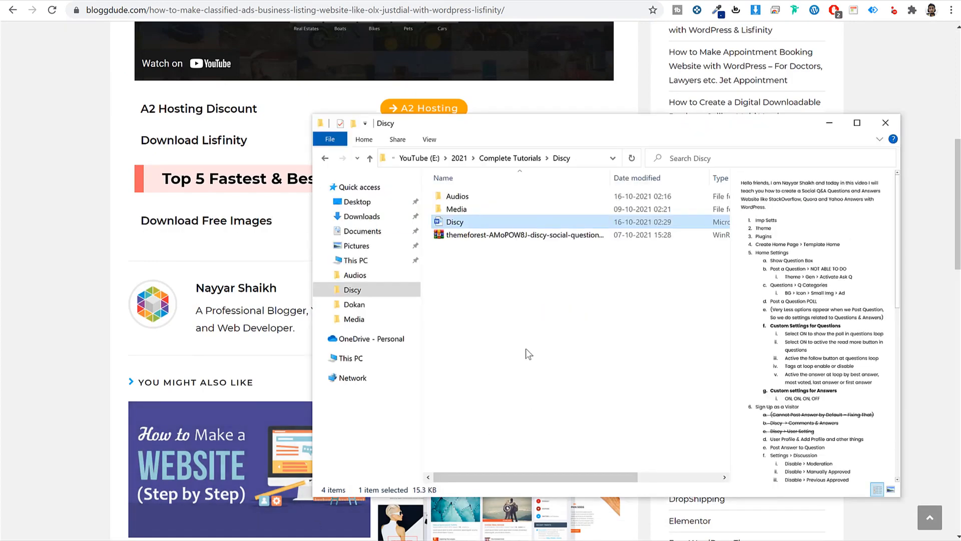
- Check the themeforest zip's actions, browse the Media folder's sample images, then minimize the window
click(463, 234)
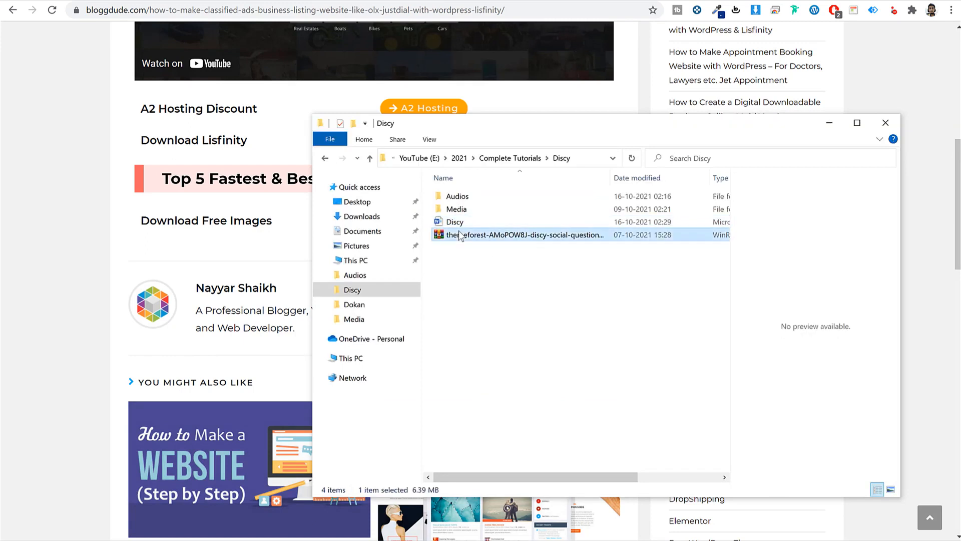
right_click(460, 233)
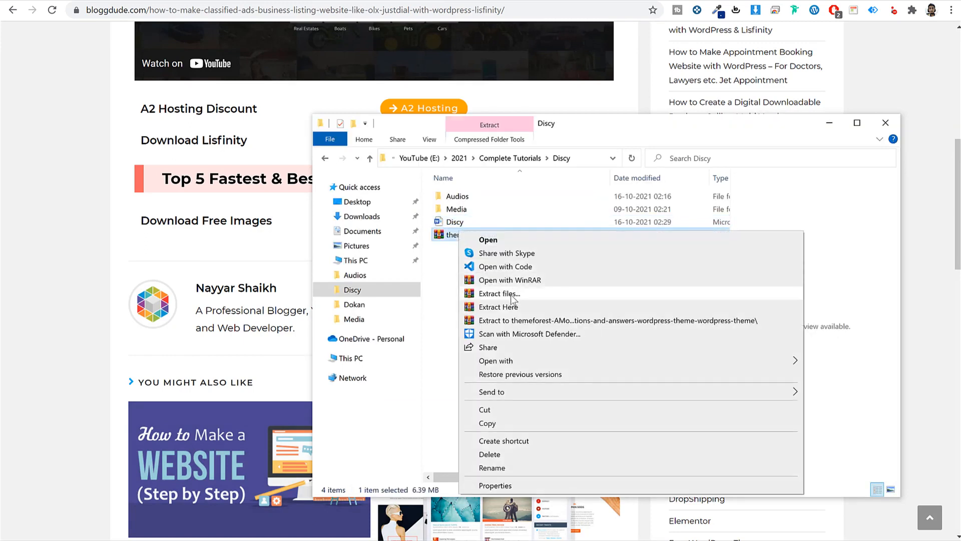
click(441, 286)
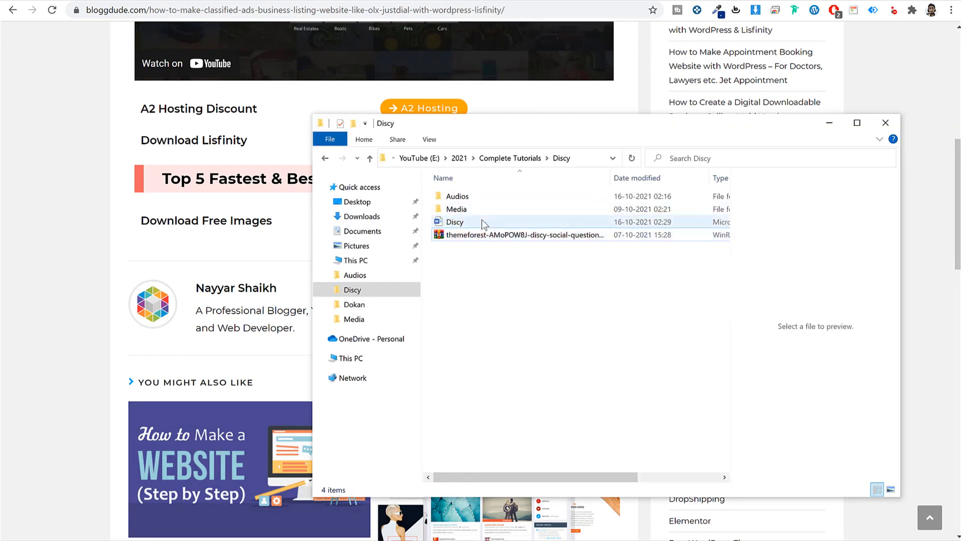
double_click(484, 209)
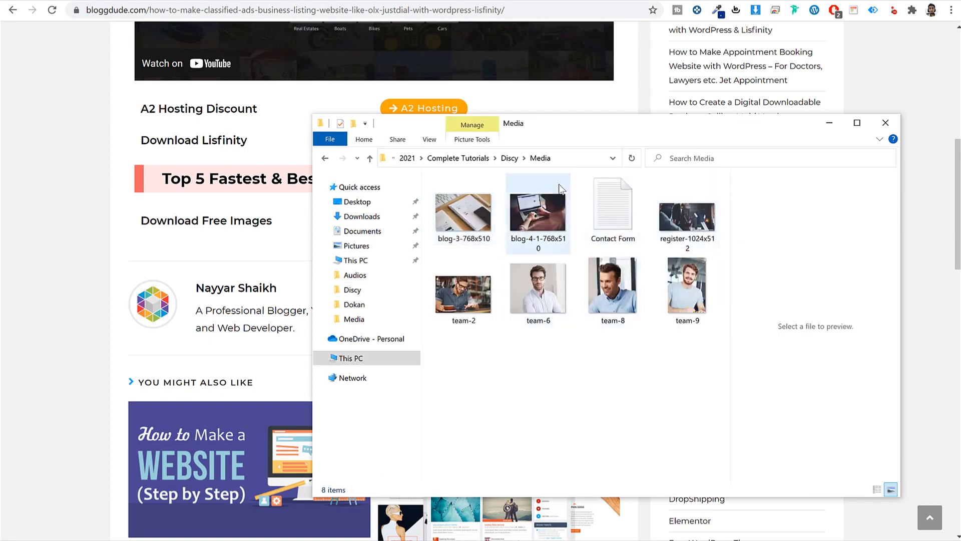
click(830, 123)
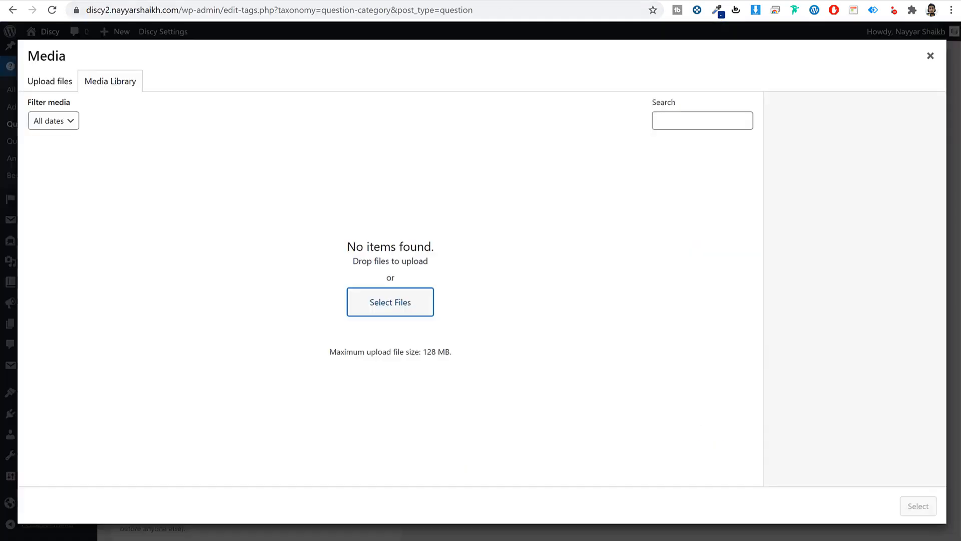
- Upload every Discy Media image except Contact Form, and use register-1024x512 as the category image
click(391, 307)
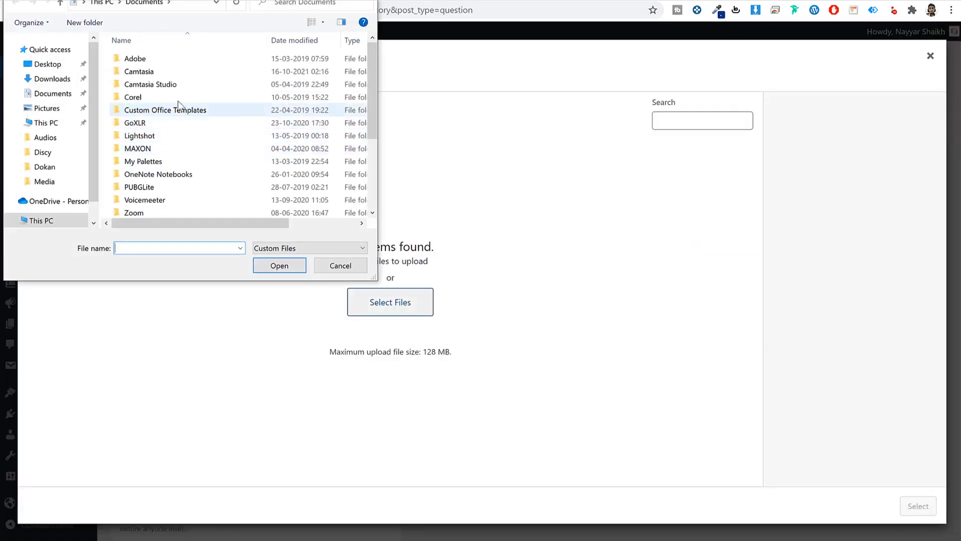
click(43, 152)
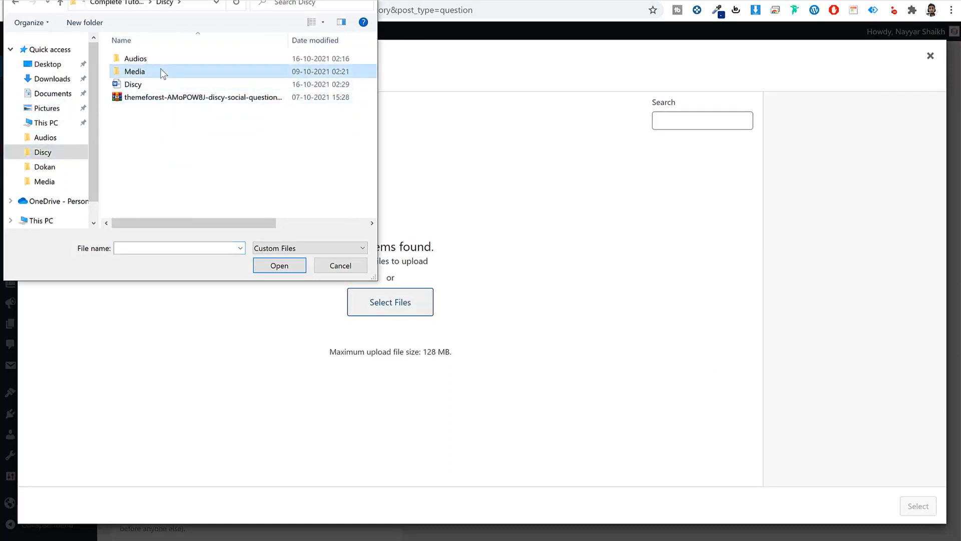
double_click(160, 73)
click(330, 83)
key(ctrl+a)
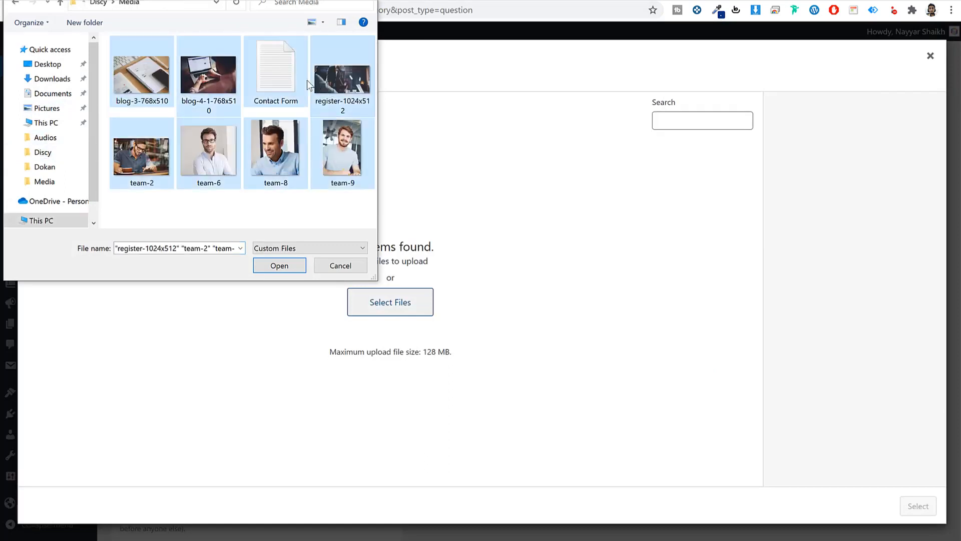
ctrl+click(275, 75)
click(279, 266)
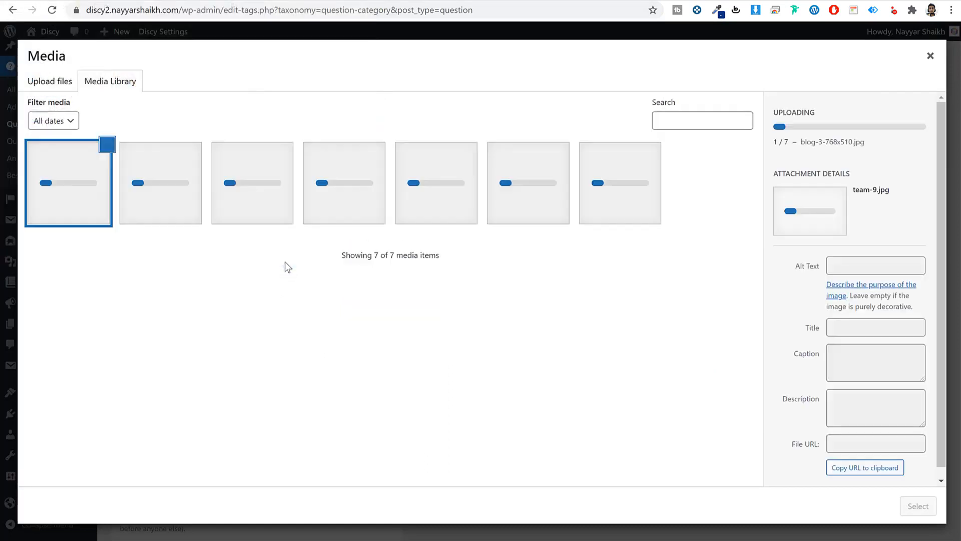
click(421, 178)
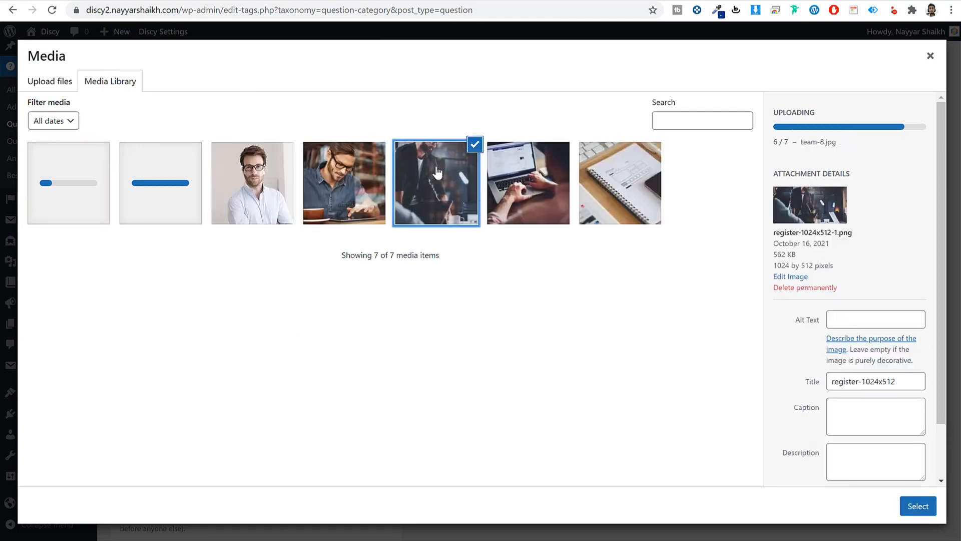
click(909, 502)
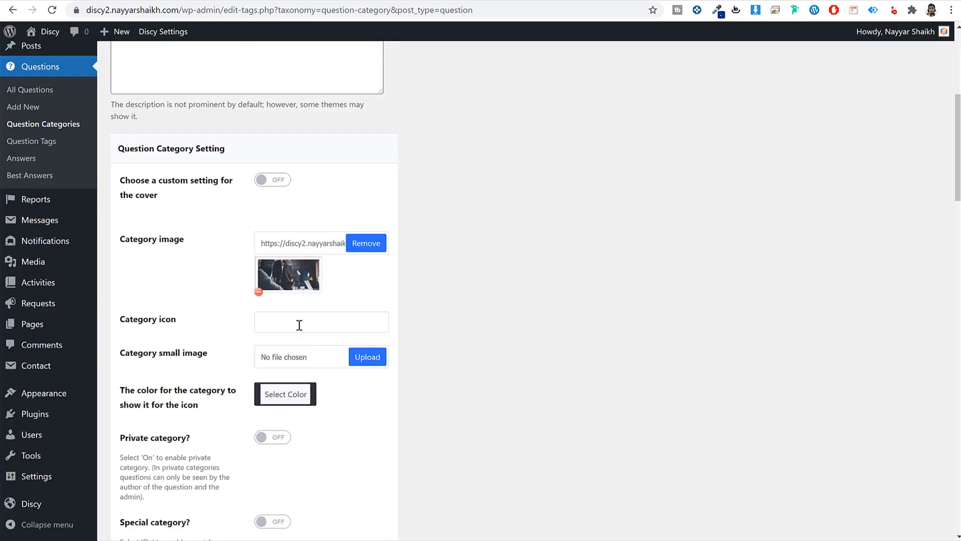
- Scroll the new category form past the Category icon field down to the Category Setting options
click(270, 321)
scroll(563, 358, down, 2)
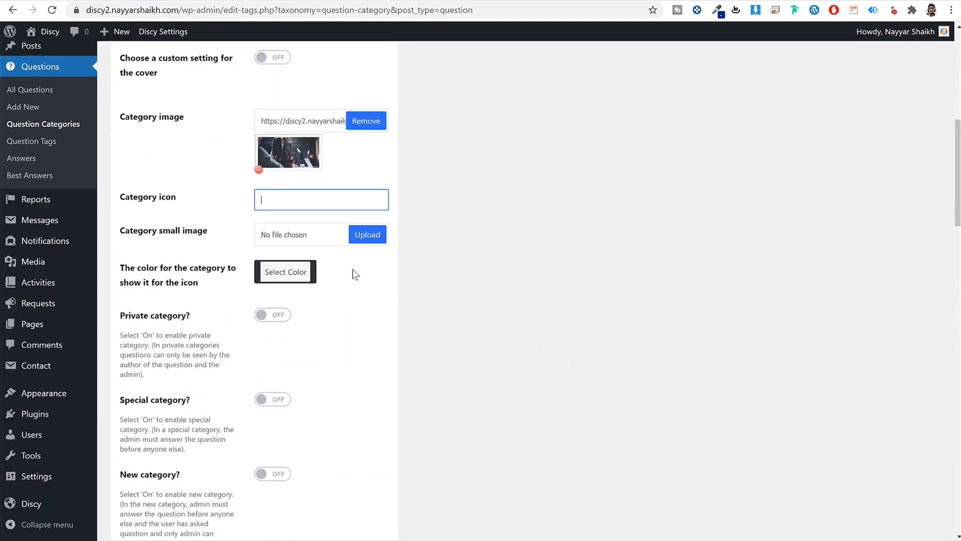
scroll(419, 282, down, 2)
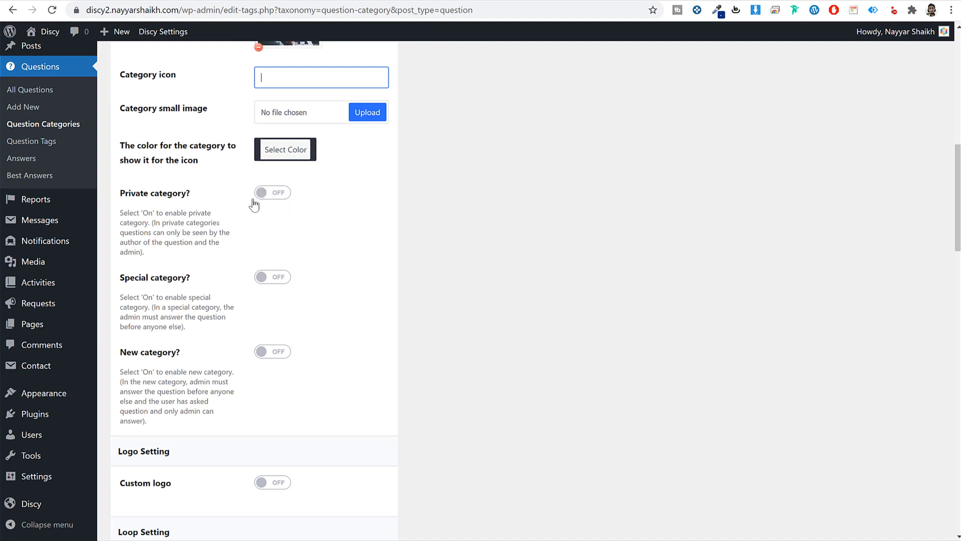
scroll(458, 281, down, 2)
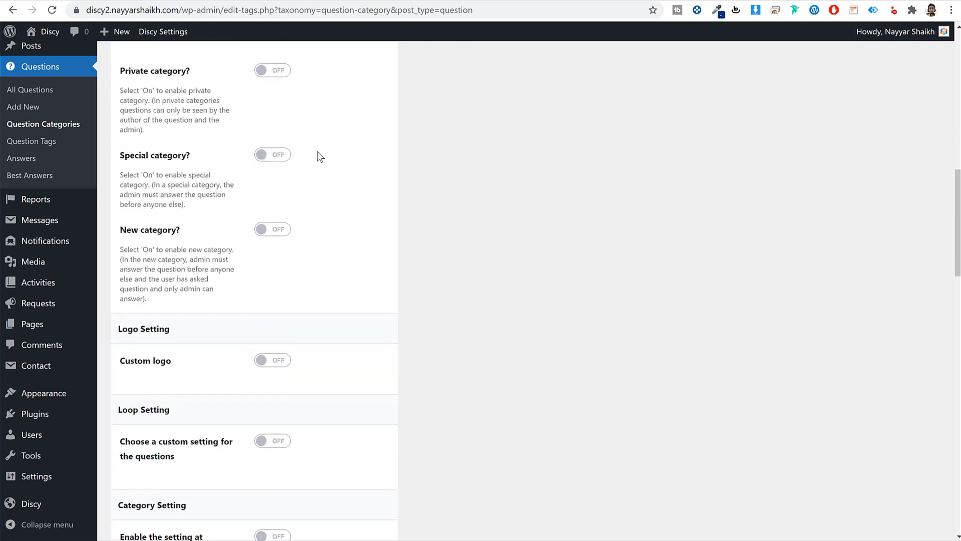
scroll(424, 226, down, 2)
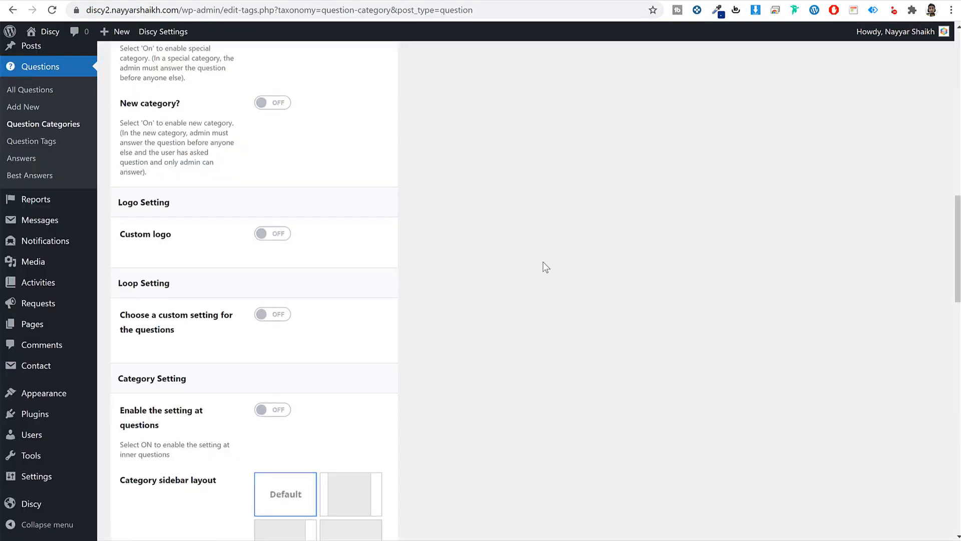
scroll(543, 261, down, 4)
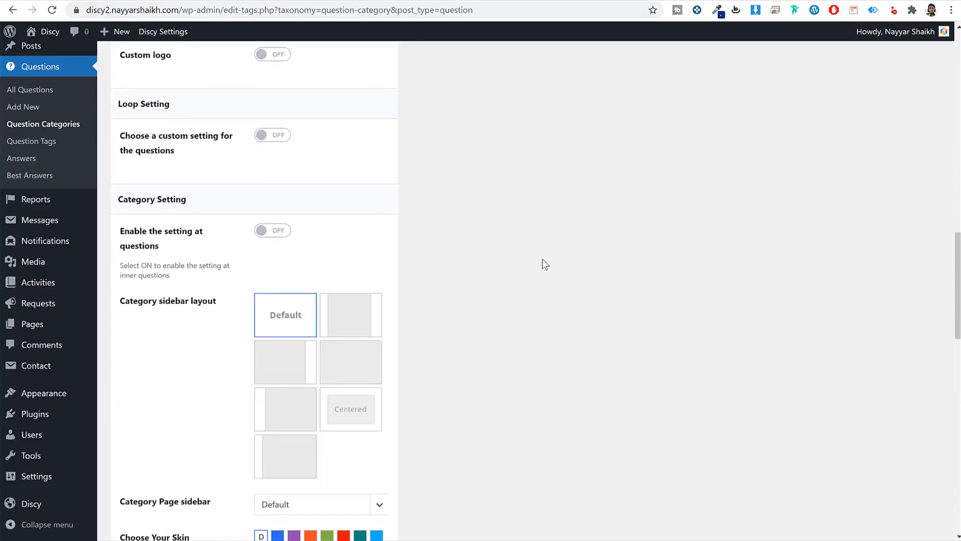
scroll(542, 259, down, 2)
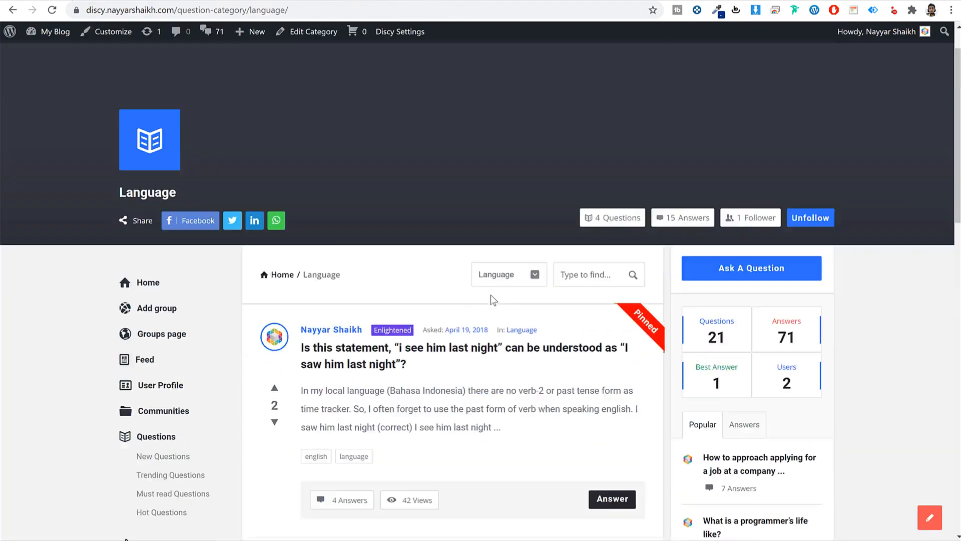
scroll(491, 295, down, 6)
scroll(491, 295, up, 7)
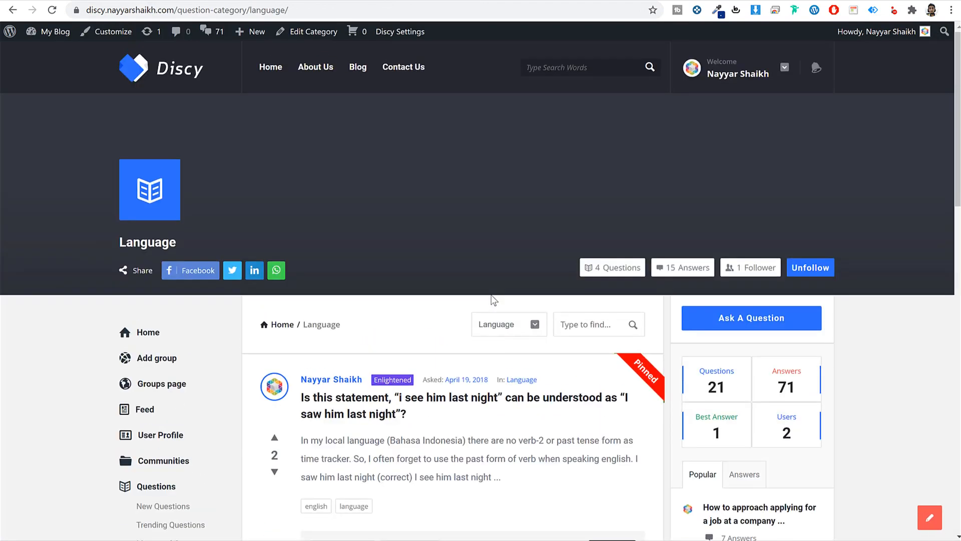
scroll(338, 288, down, 5)
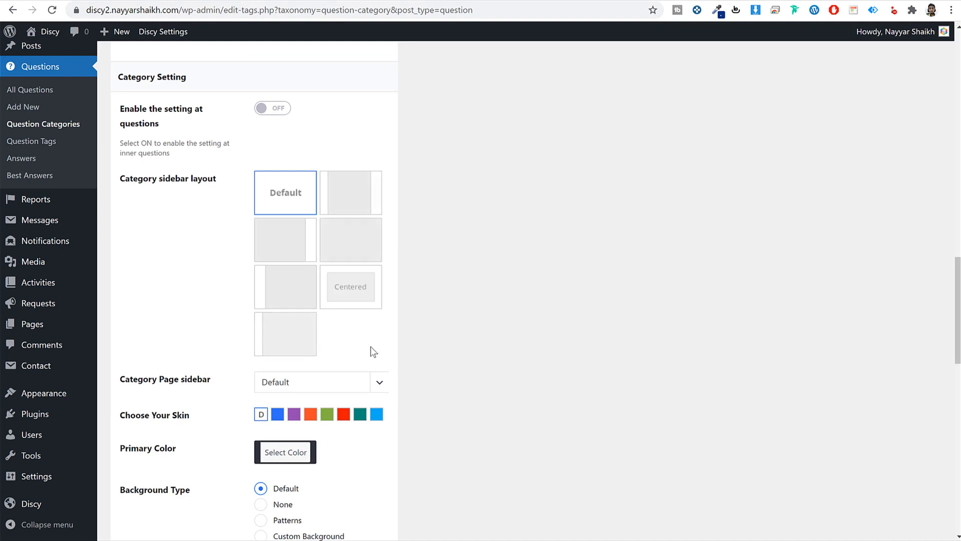
- Try several category sidebar layouts, then return to Default
click(287, 243)
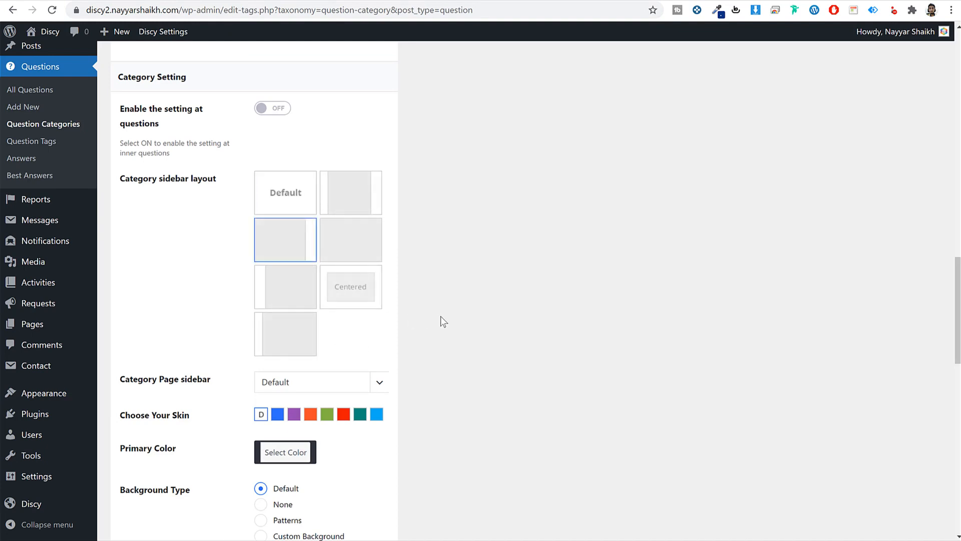
click(296, 292)
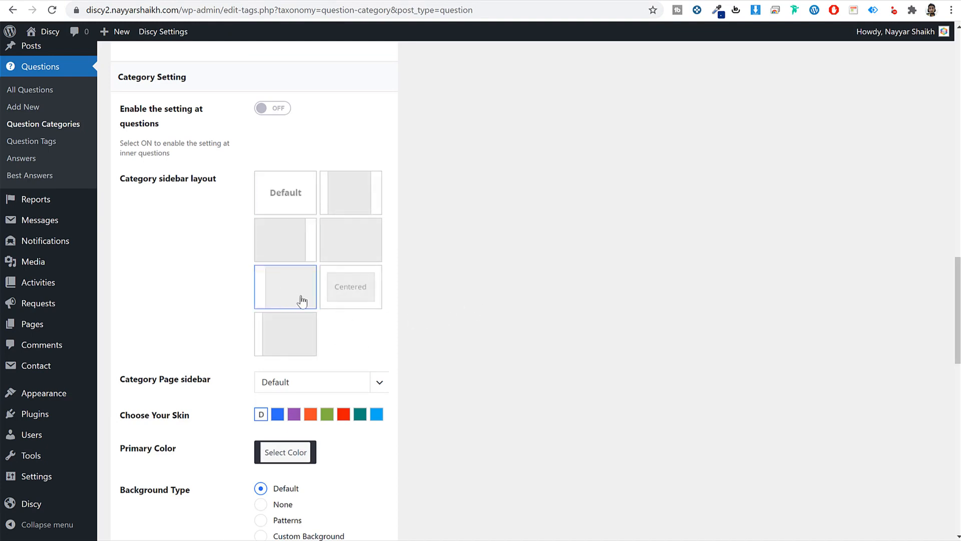
click(352, 244)
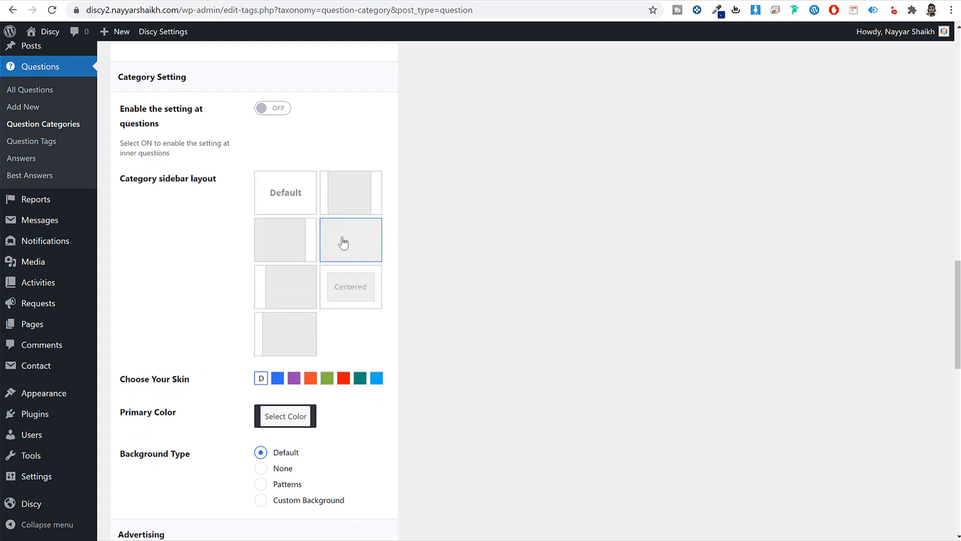
click(276, 194)
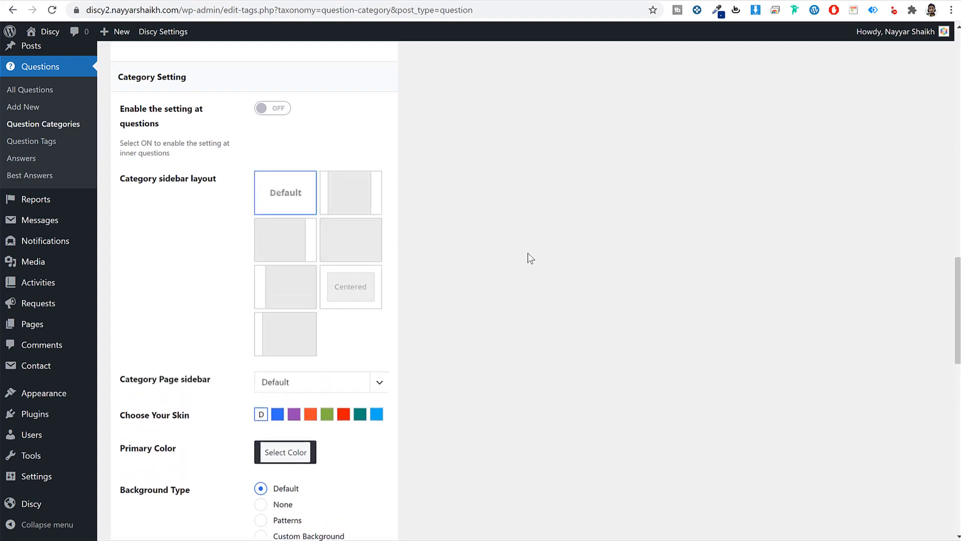
scroll(482, 306, down, 4)
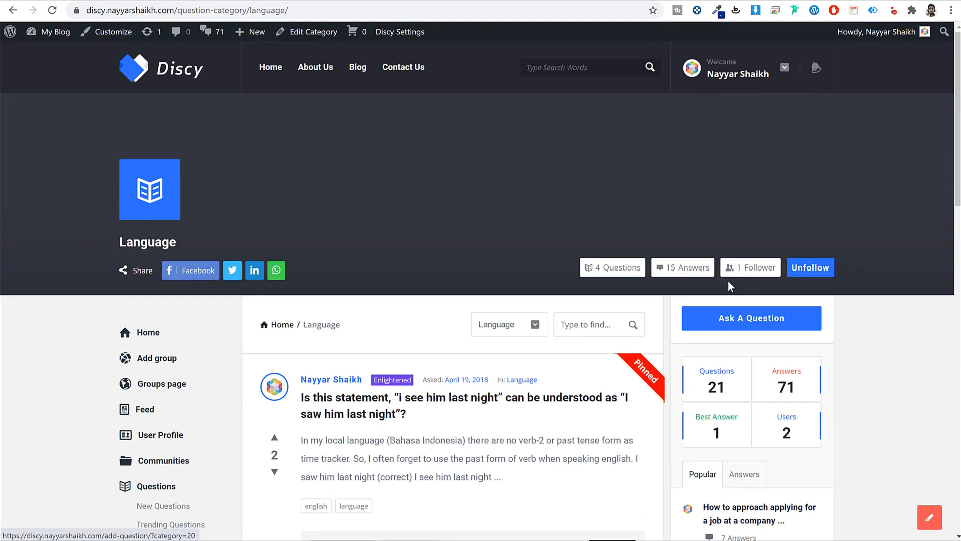
scroll(866, 329, down, 4)
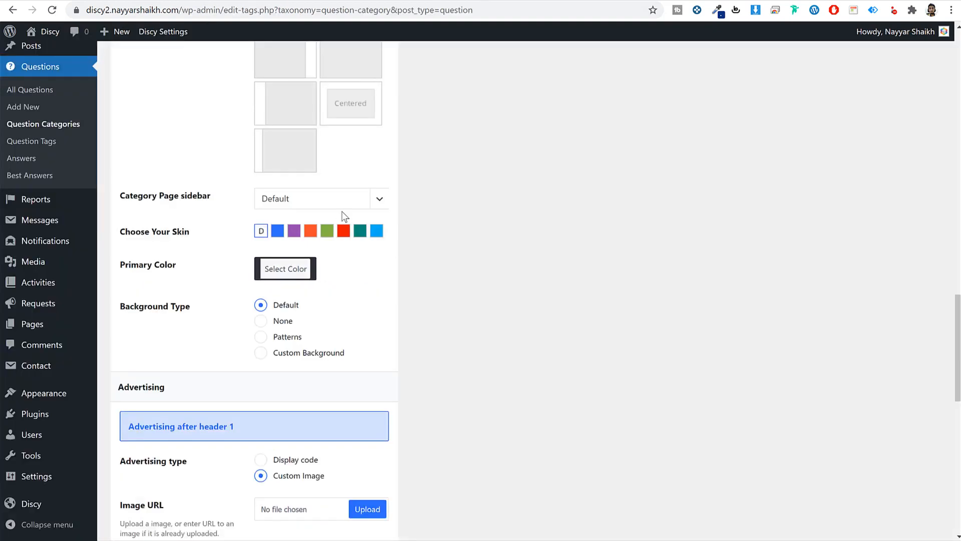
- Try the orange skin and display-code header advertising, comparing with the live Language page
click(310, 232)
scroll(630, 256, down, 5)
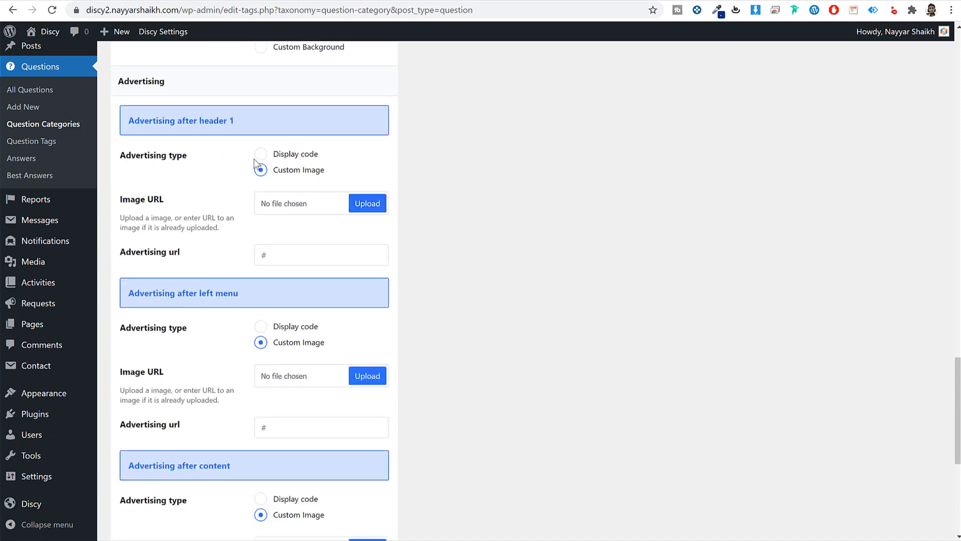
drag(140, 120, 242, 123)
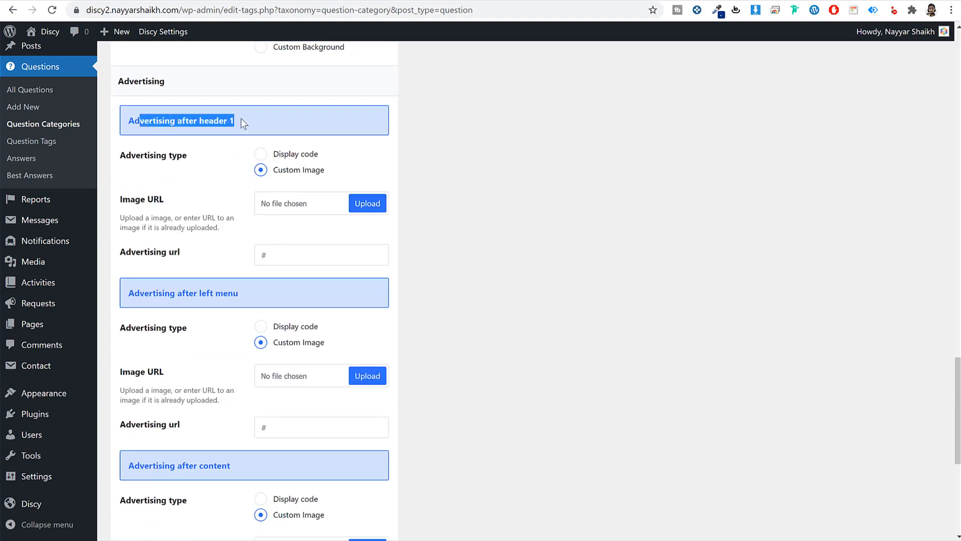
click(56, 1)
scroll(416, 243, up, 3)
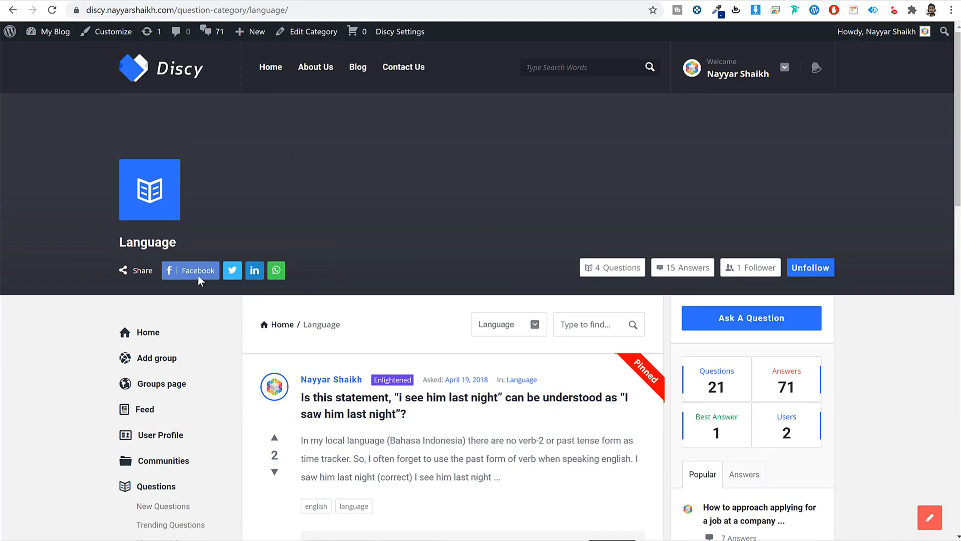
click(415, 1)
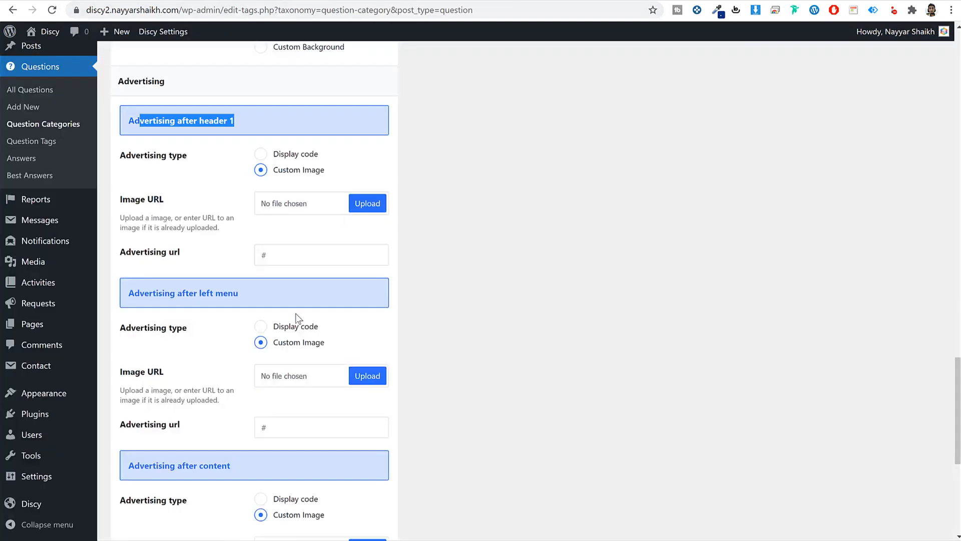
click(289, 155)
click(294, 243)
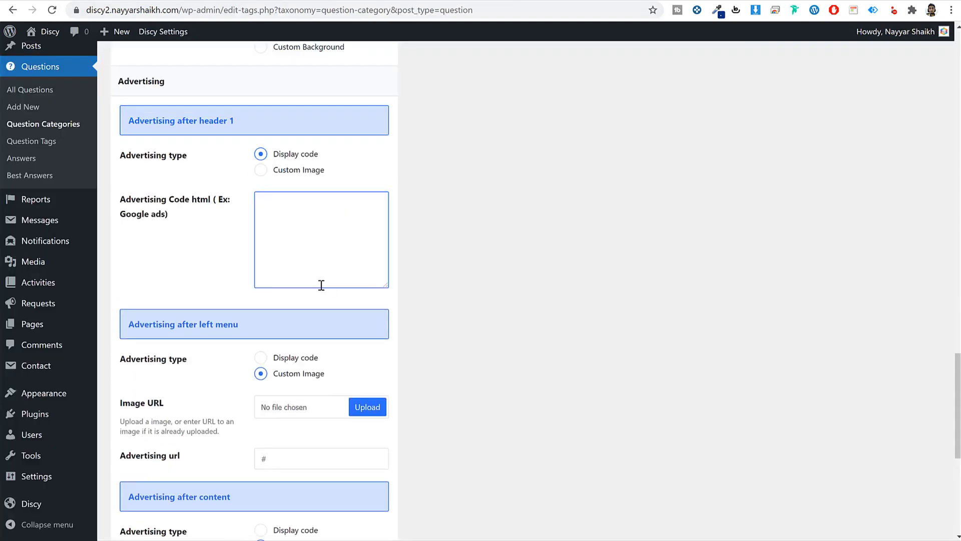
- Leave the after-content advertising on custom image and submit the new category
scroll(429, 321, down, 2)
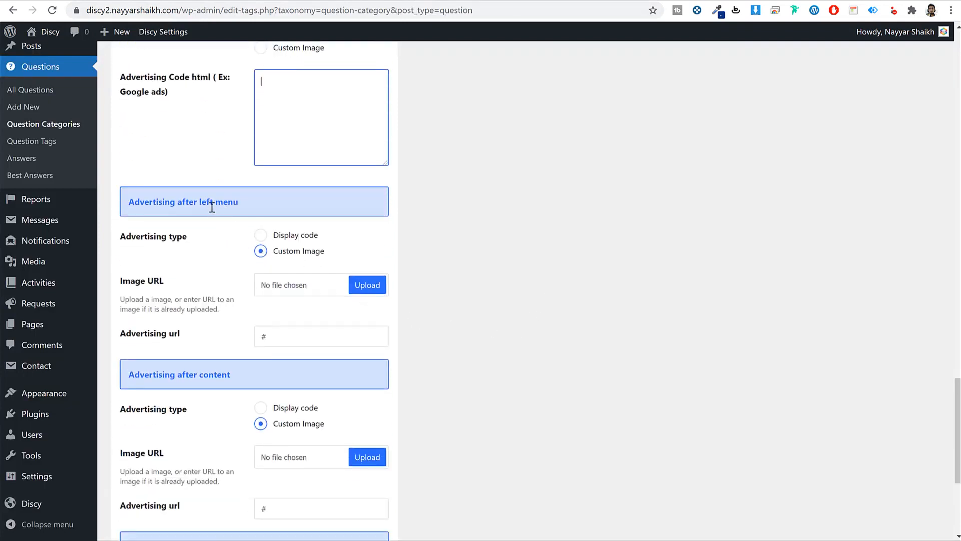
drag(199, 203, 256, 214)
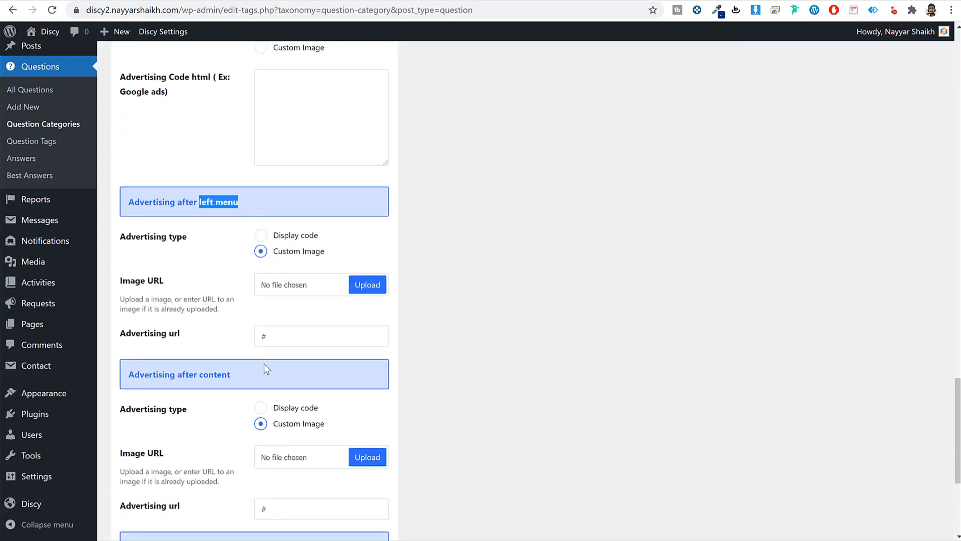
scroll(266, 371, down, 2)
click(261, 285)
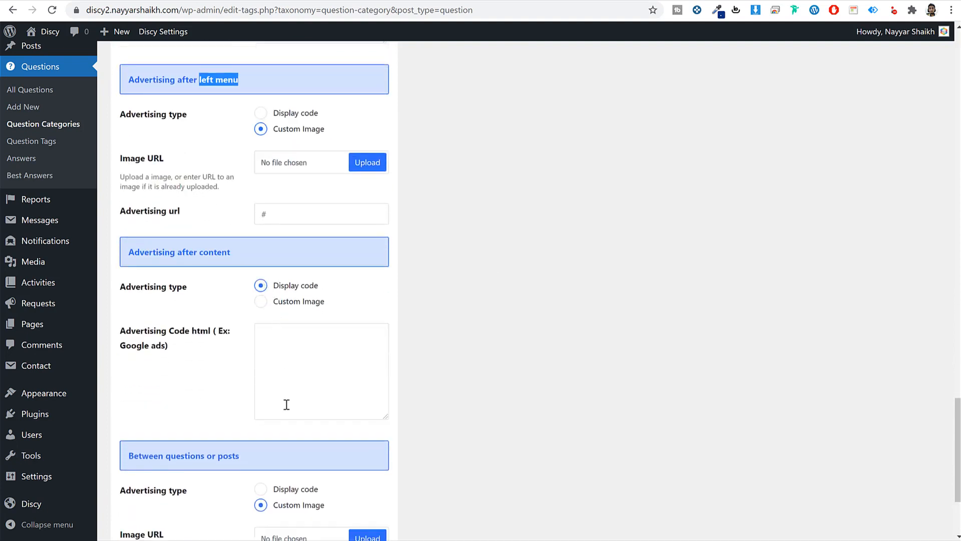
click(260, 301)
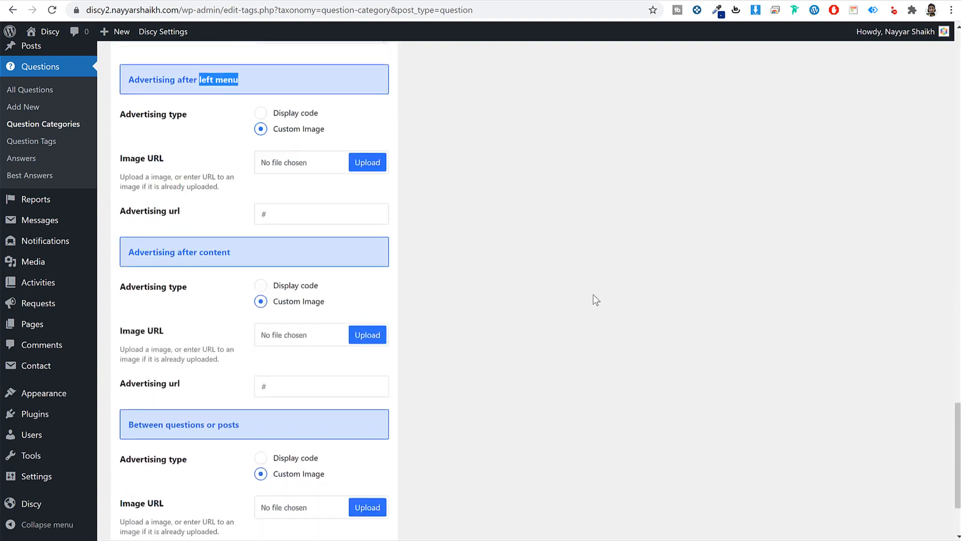
scroll(596, 299, down, 2)
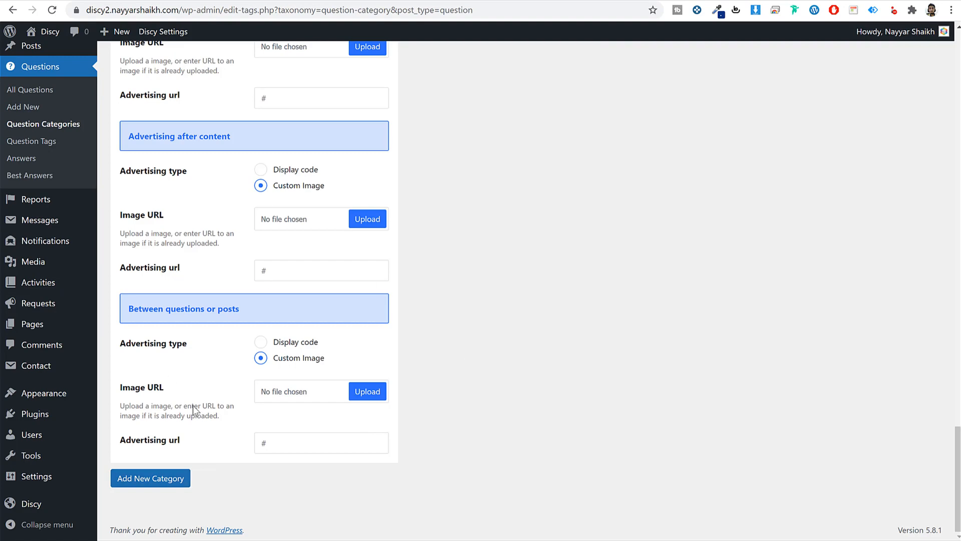
click(164, 483)
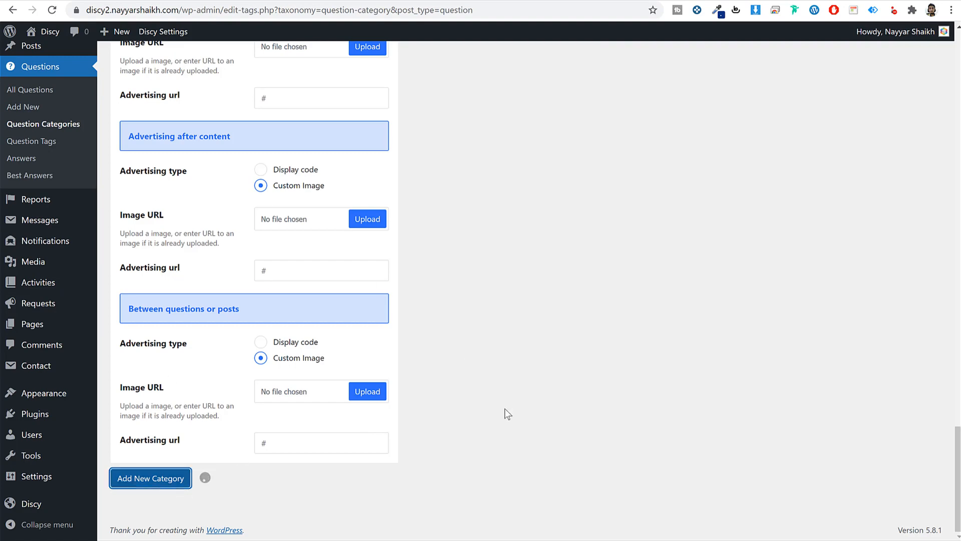
- Add a Religion question category
scroll(504, 408, up, 20)
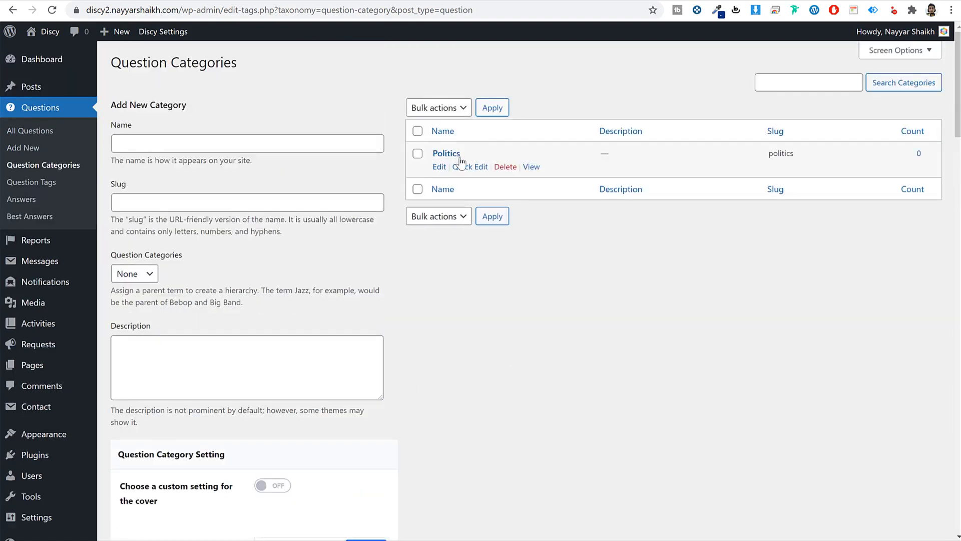
click(231, 151)
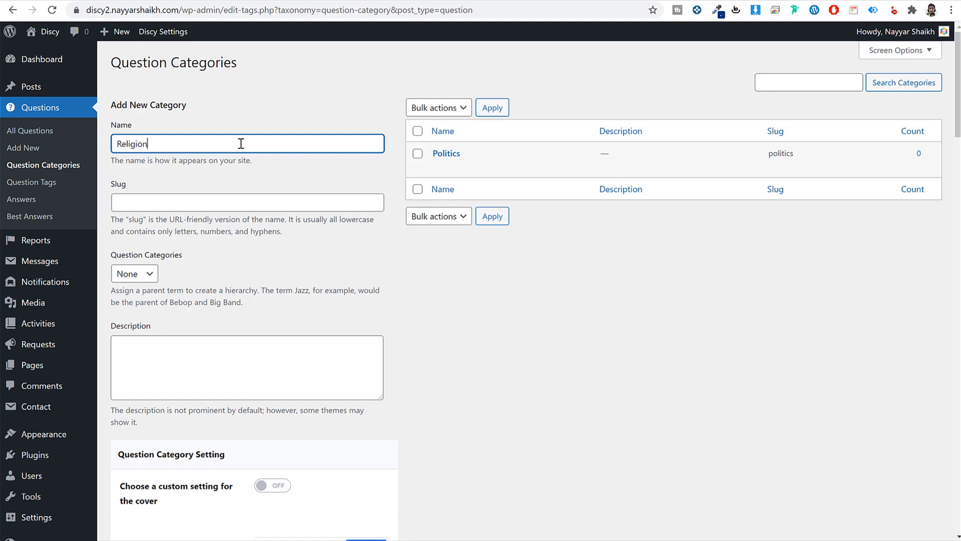
double_click(203, 143)
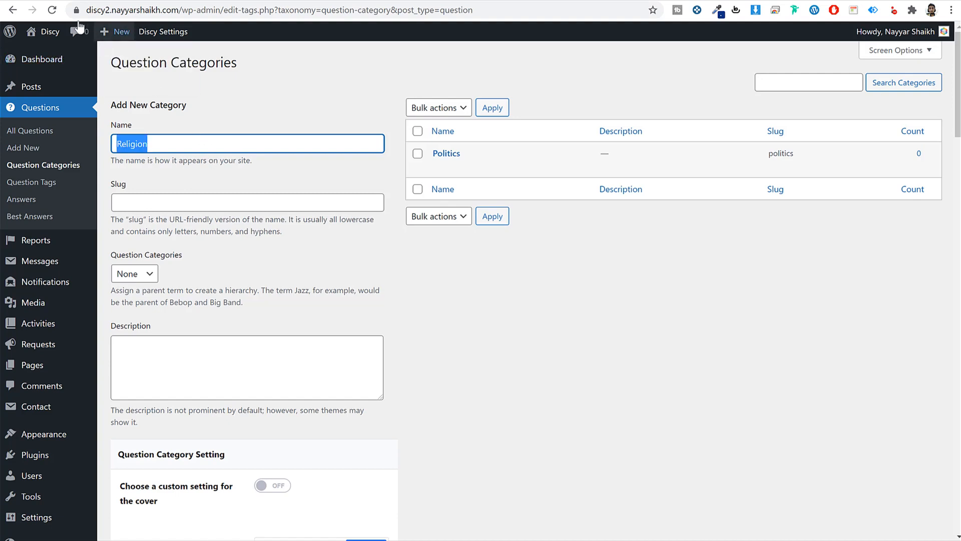
click(52, 10)
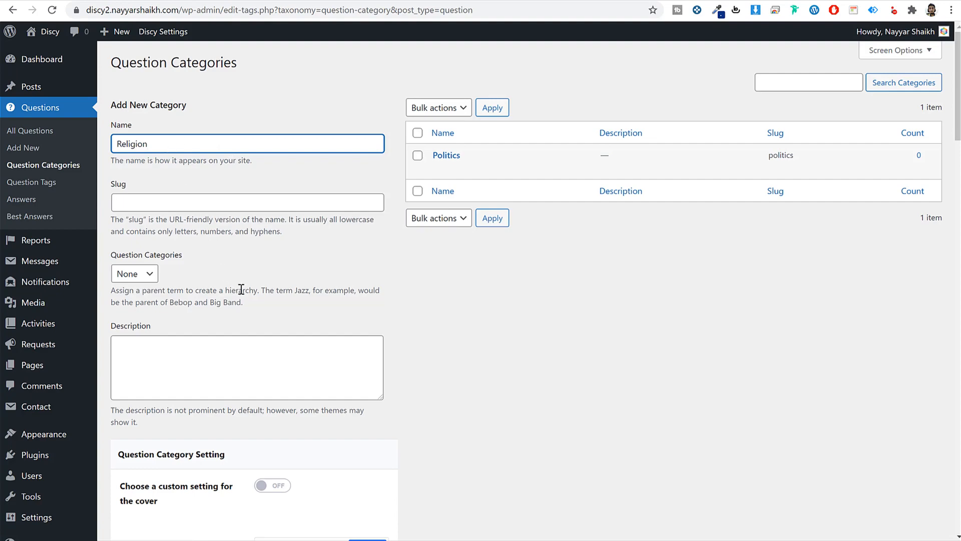
scroll(241, 290, down, 20)
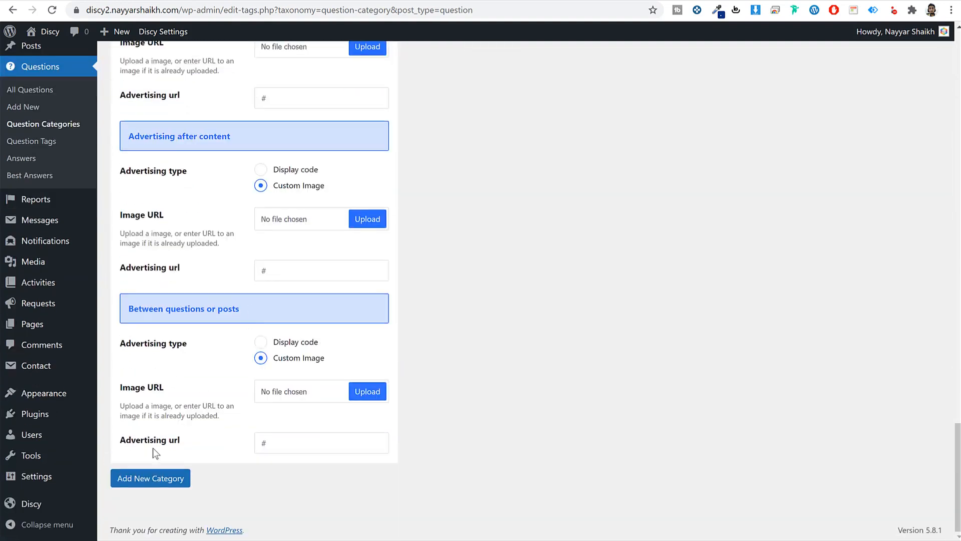
click(161, 478)
- Add a Science question category
scroll(260, 463, up, 20)
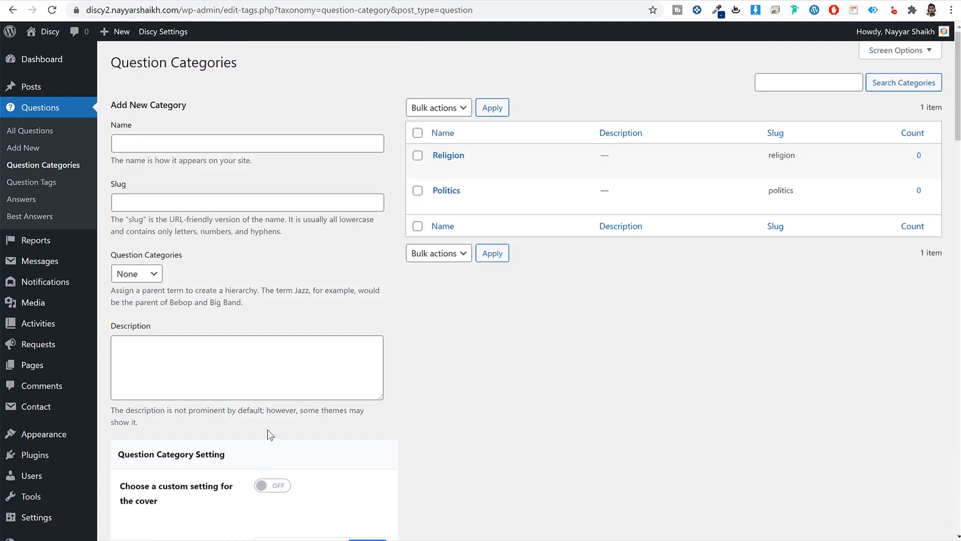
click(235, 144)
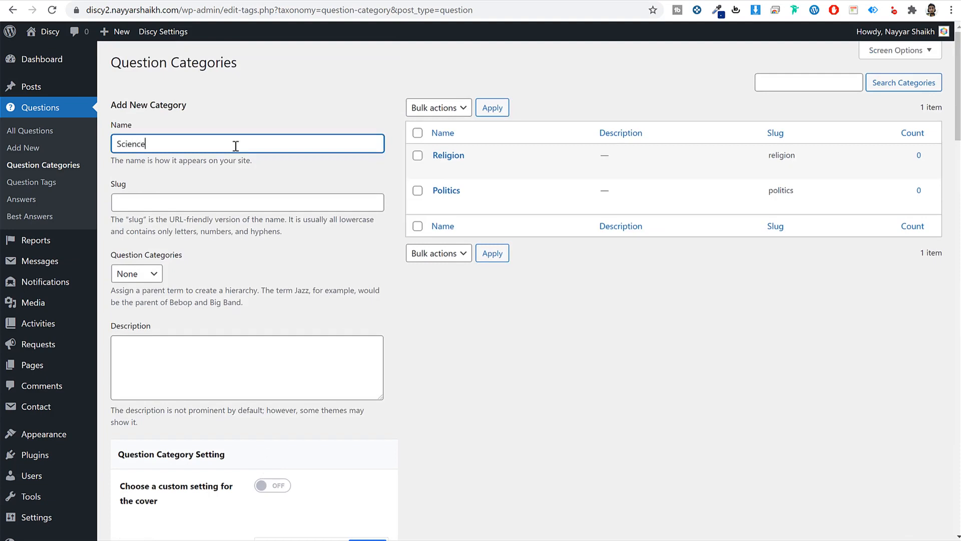
key(Return)
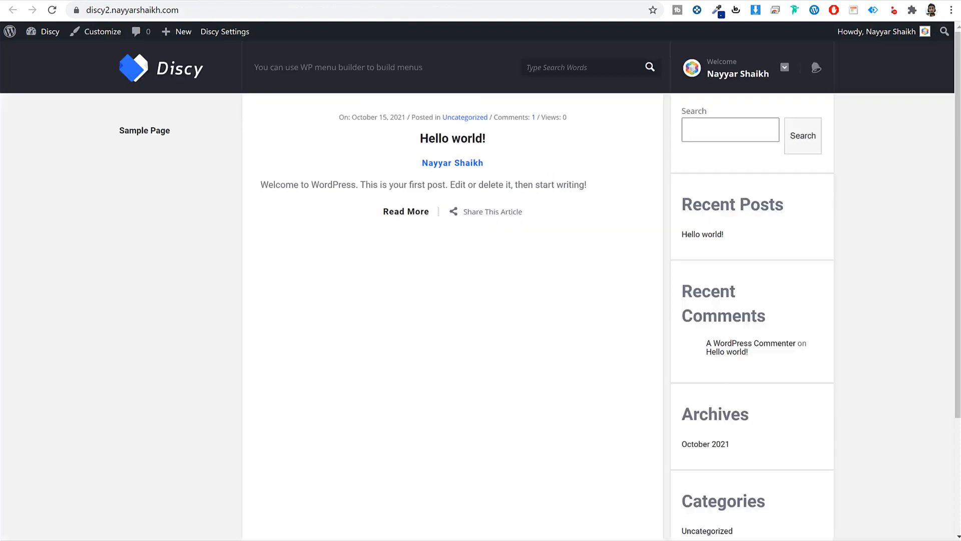
- Reload the site's home page and reopen the Ask a Question form, checking its category list
click(566, 0)
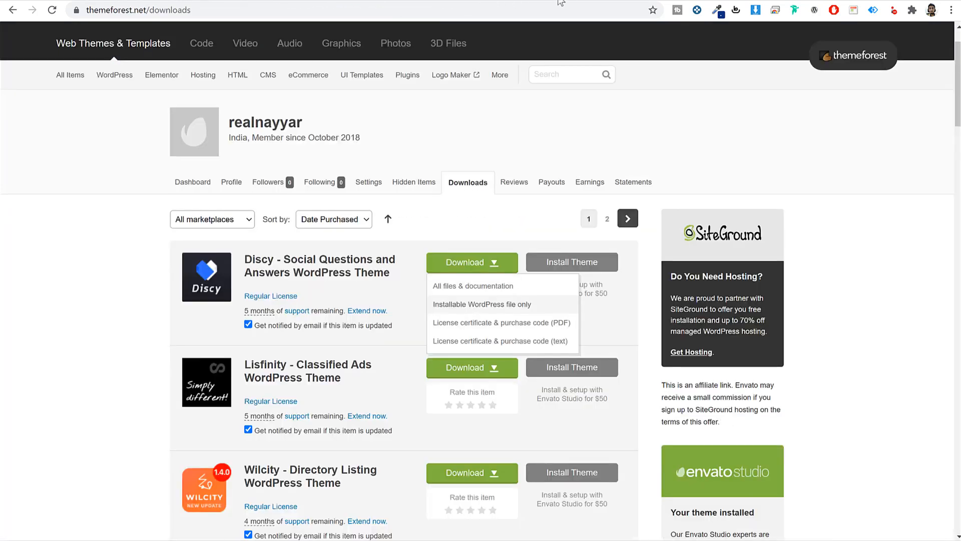
click(568, 0)
click(564, 0)
click(369, 1)
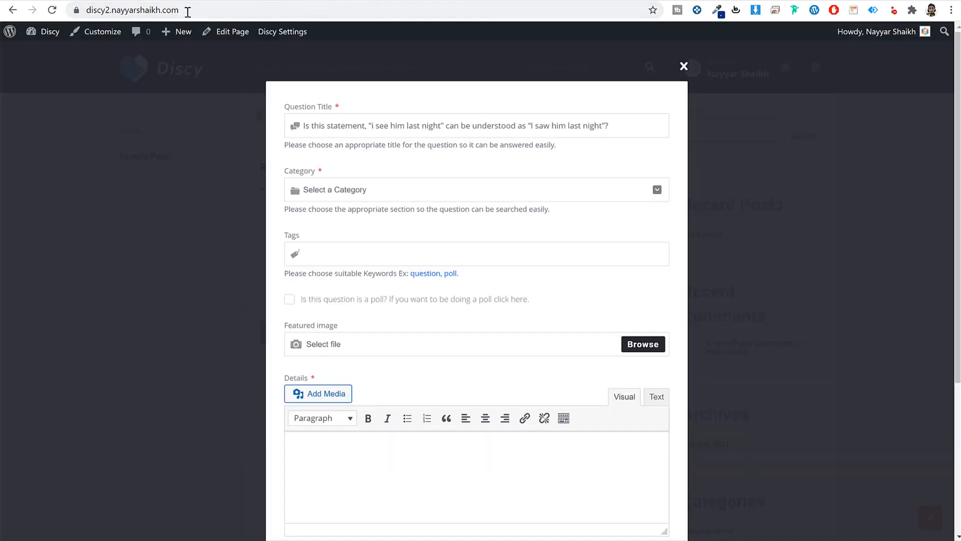
click(52, 10)
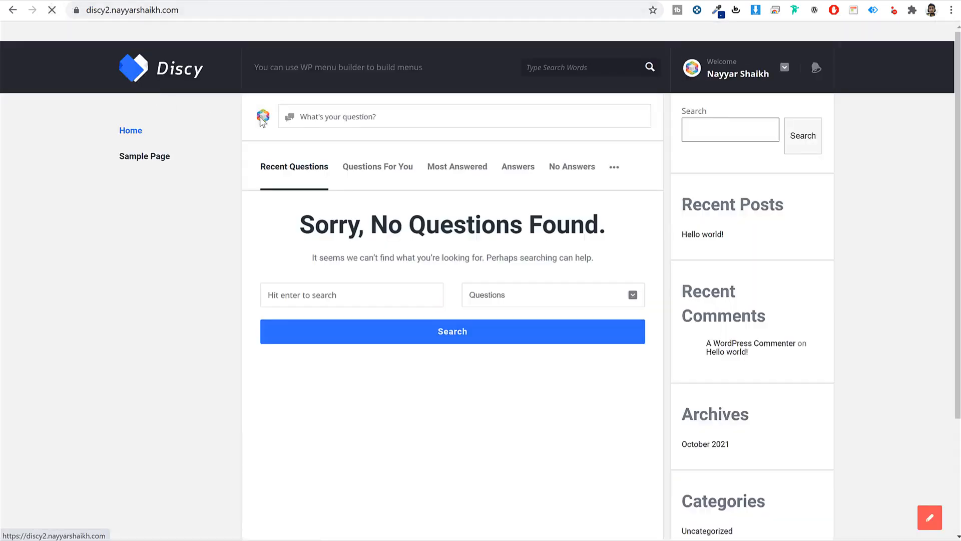
click(351, 122)
click(371, 189)
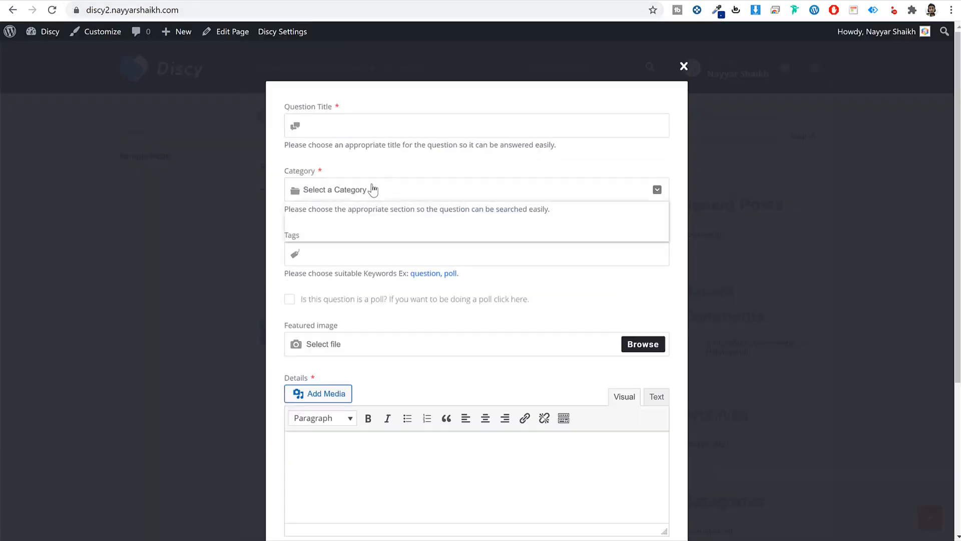
click(367, 126)
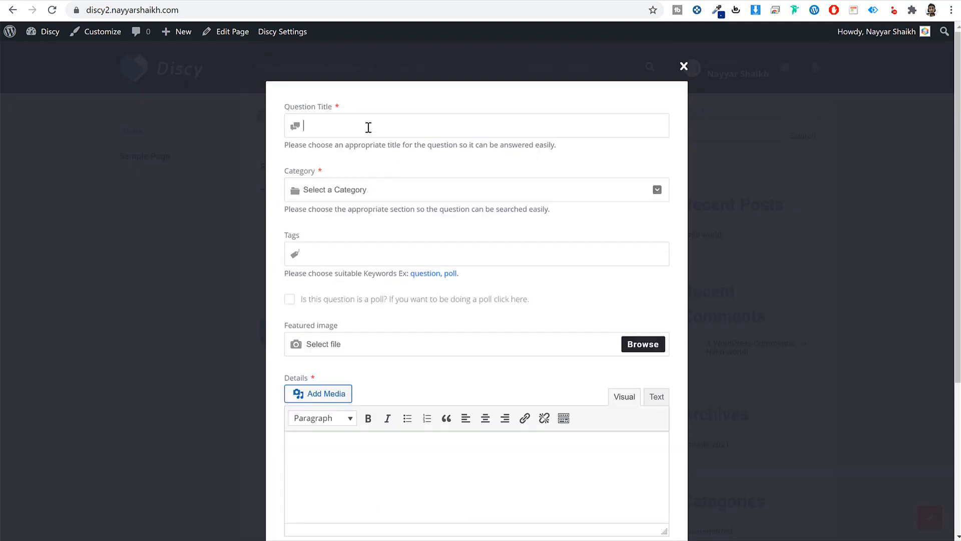
- Paste the demo Language question's heading into the Question Title field
click(264, 4)
click(381, 410)
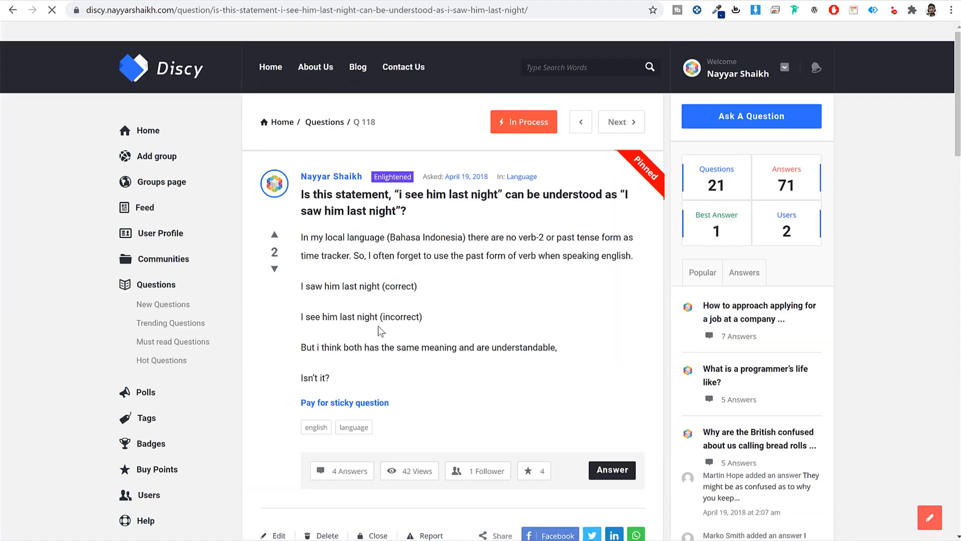
triple_click(391, 212)
key(ctrl+c)
key(ctrl+Tab)
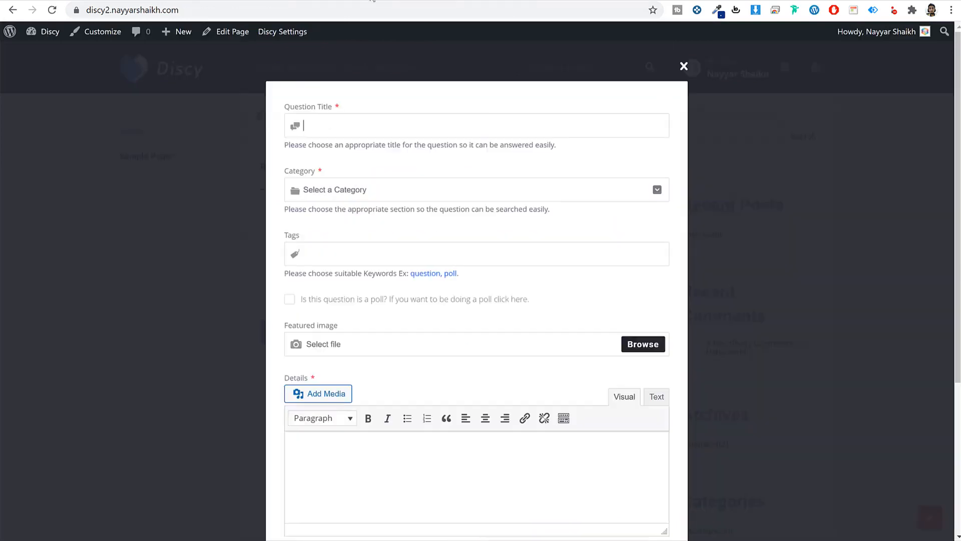
key(ctrl+v)
key(ctrl+shift+Tab)
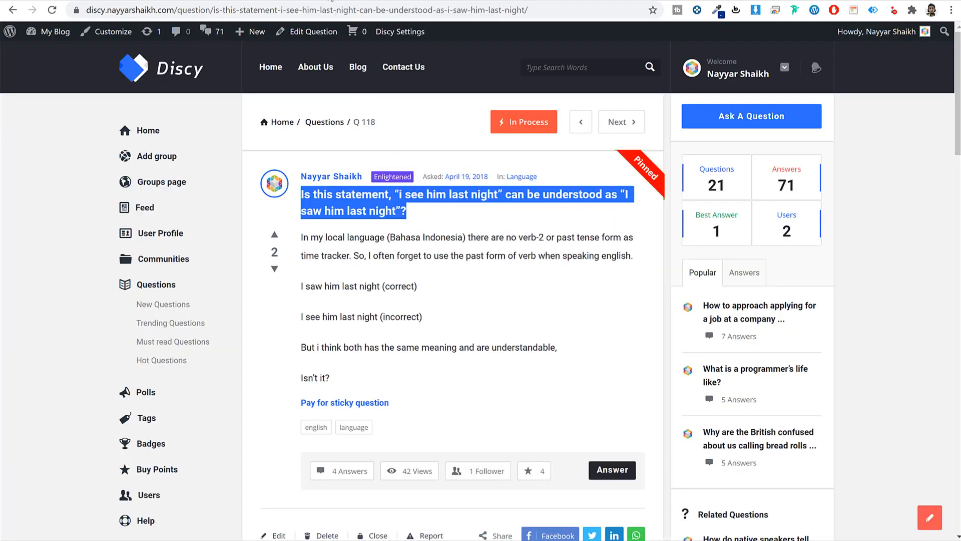
key(ctrl+Tab)
click(403, 189)
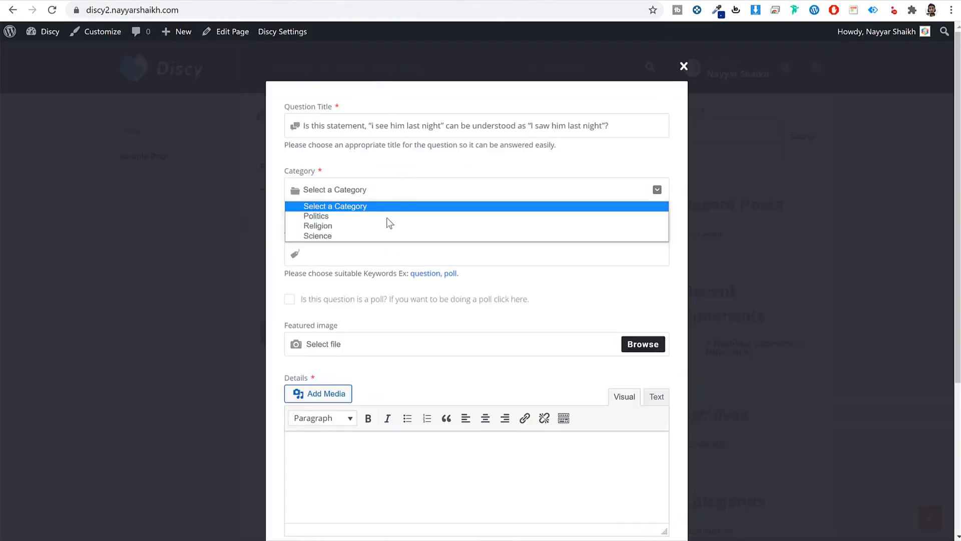
- Set the question's category to Science and add the tags gravity and science
click(337, 236)
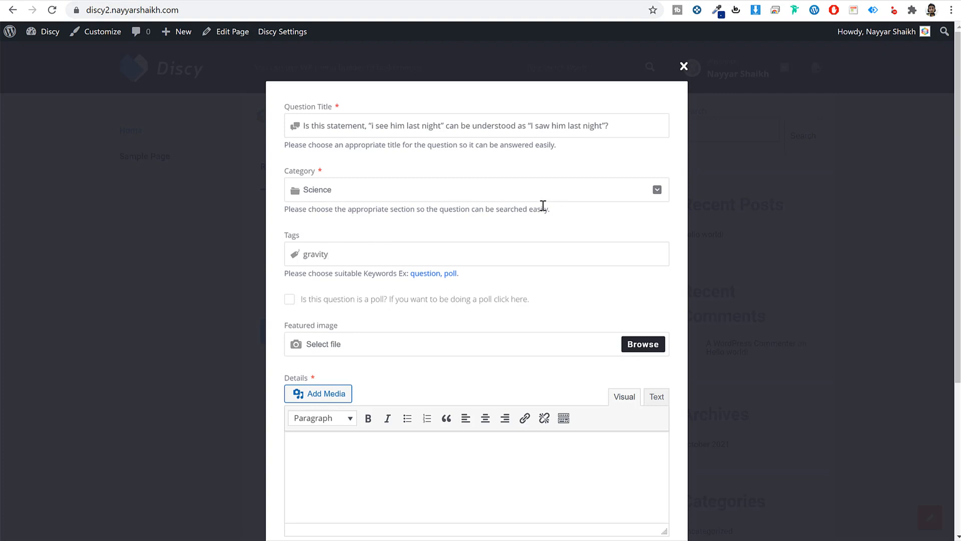
key(Return)
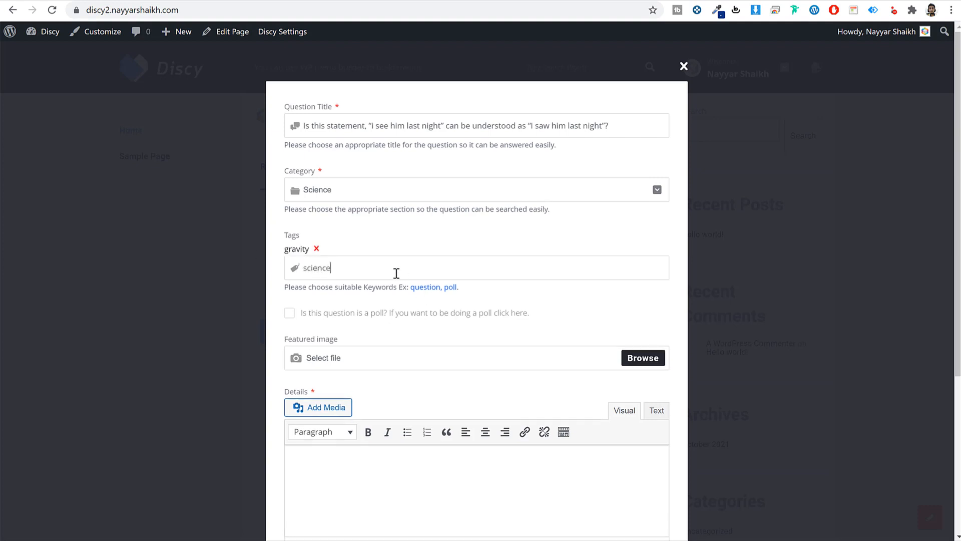
text(science)
key(Return)
scroll(470, 308, down, 2)
- Turn the question into a poll with options Answer 1, Answer 2 and Answer 3
click(289, 191)
click(356, 222)
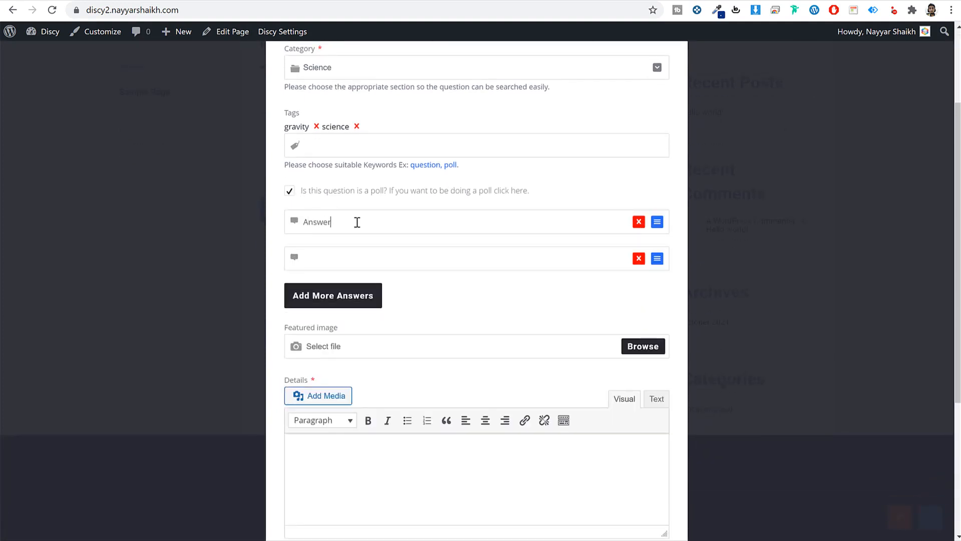
click(370, 266)
key(ctrl+a)
key(ctrl+c)
click(368, 304)
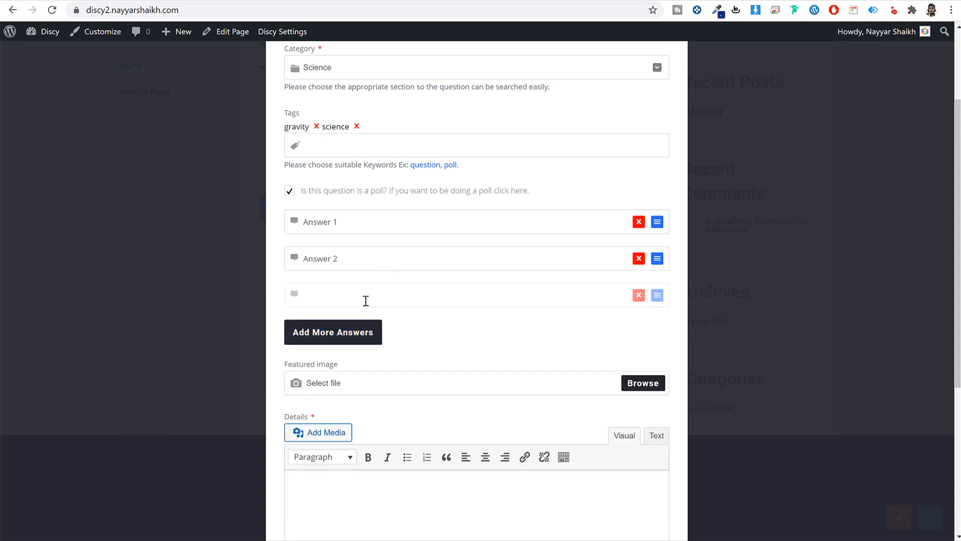
key(ctrl+v)
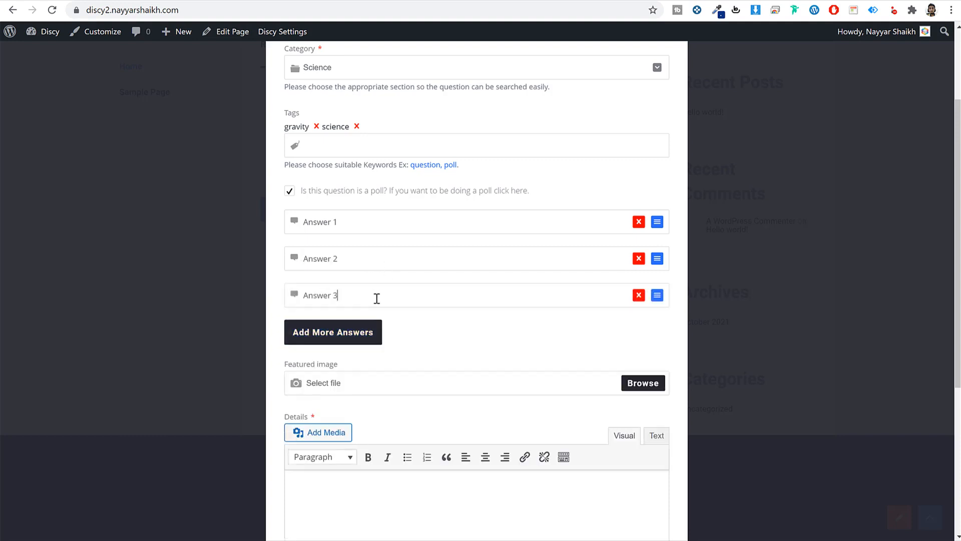
scroll(501, 337, down, 1)
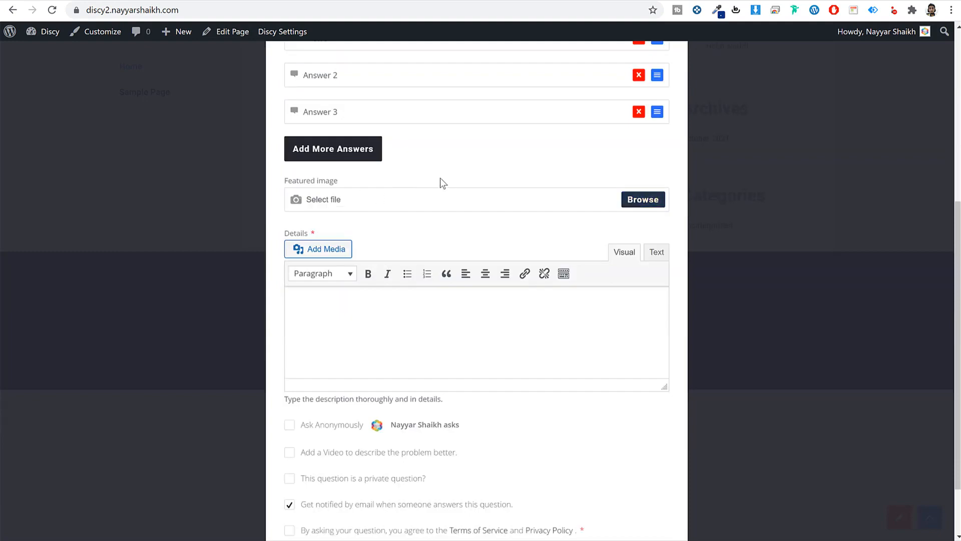
scroll(258, 73, down, 2)
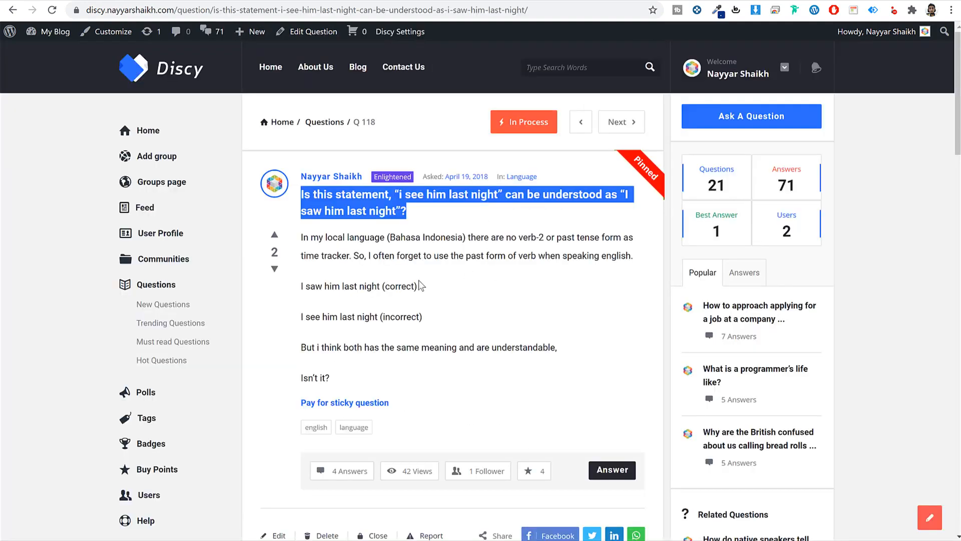
drag(301, 237, 643, 260)
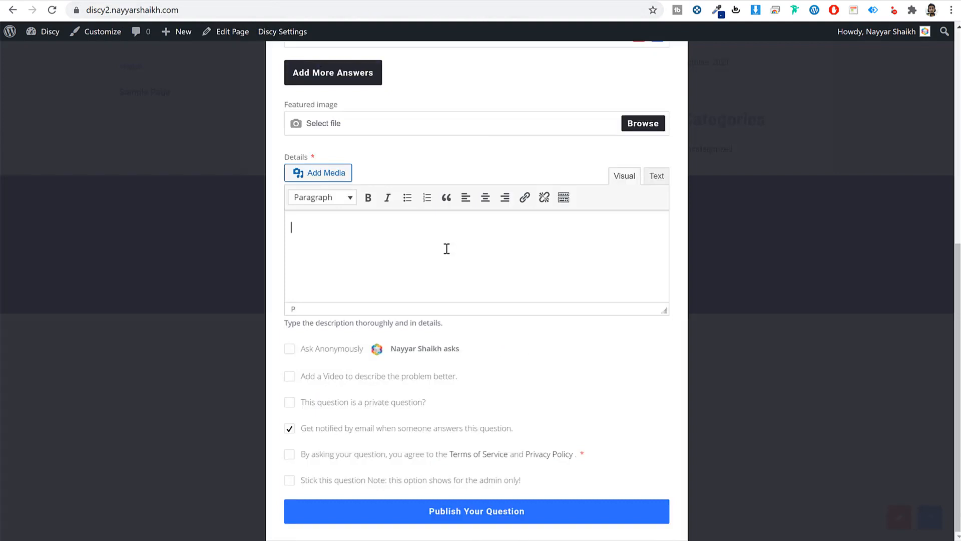
- Paste the Bahasa Indonesia paragraph as the details, accept the Terms of Service, and publish the poll
key(ctrl+v)
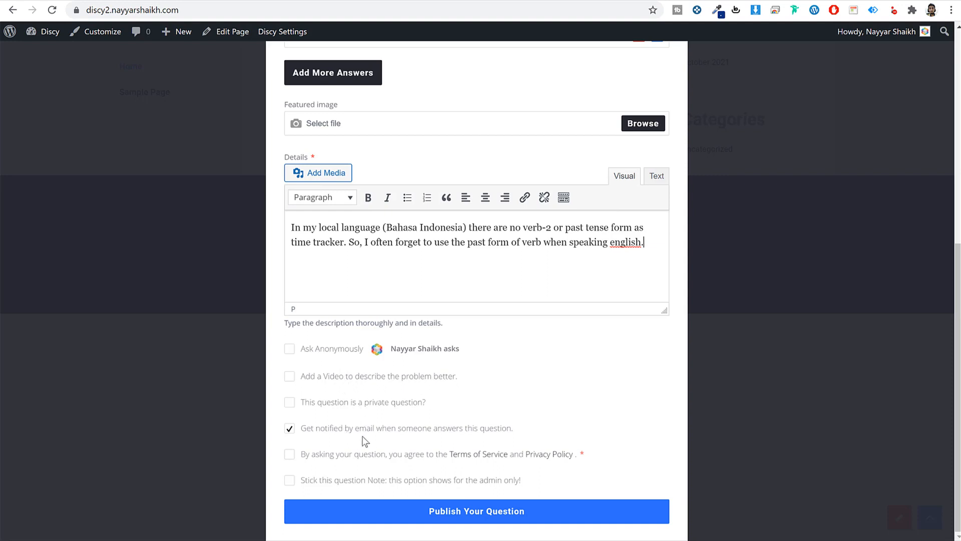
click(291, 456)
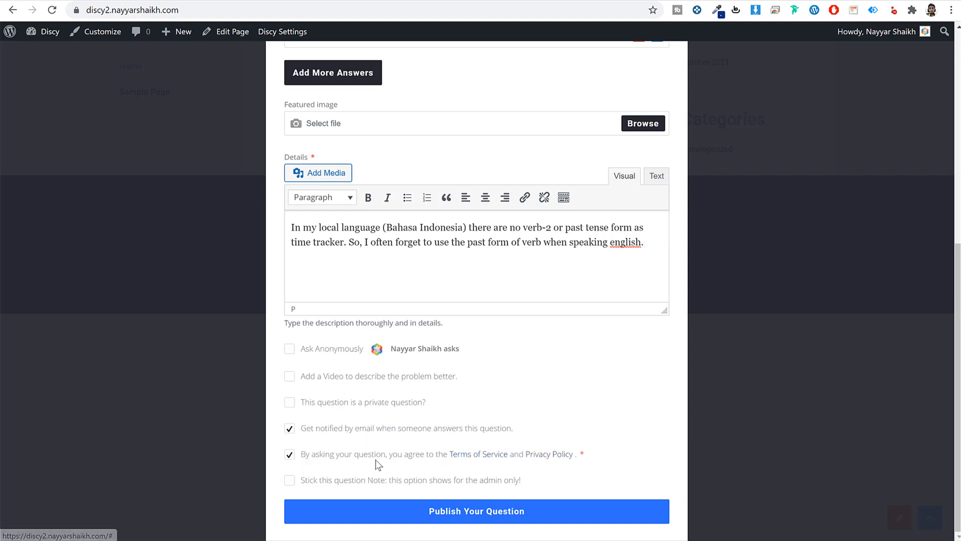
click(462, 515)
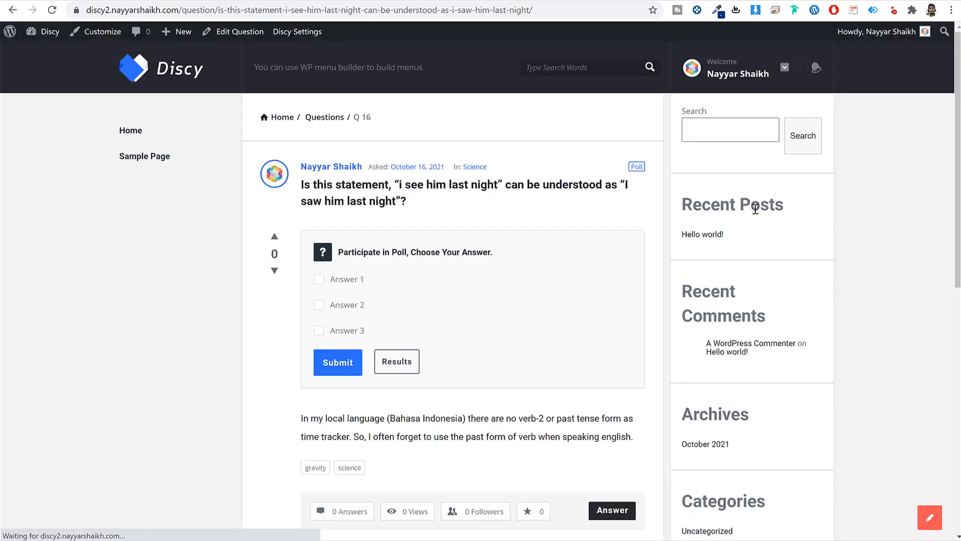
- Open the new poll question from the home page's Recent Questions list
scroll(826, 311, down, 6)
scroll(830, 315, up, 6)
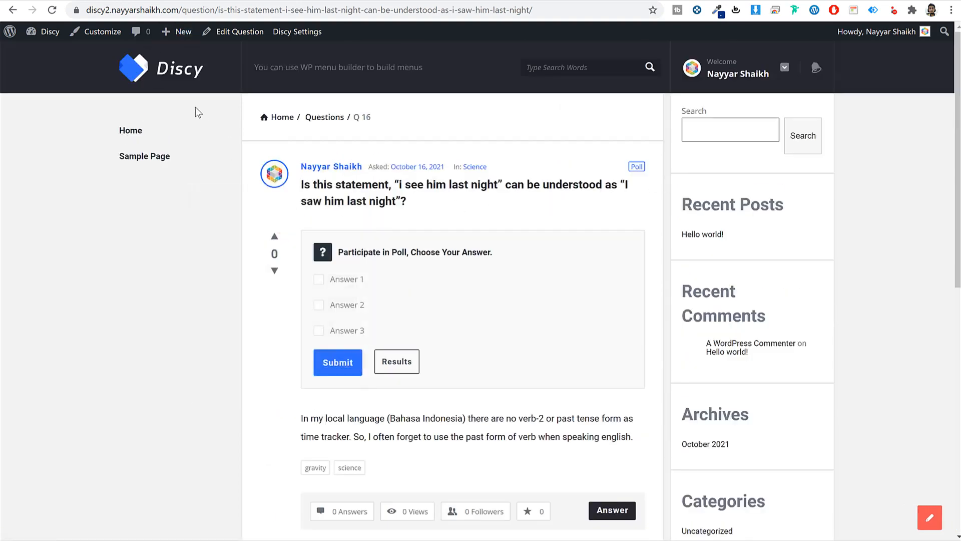
click(168, 71)
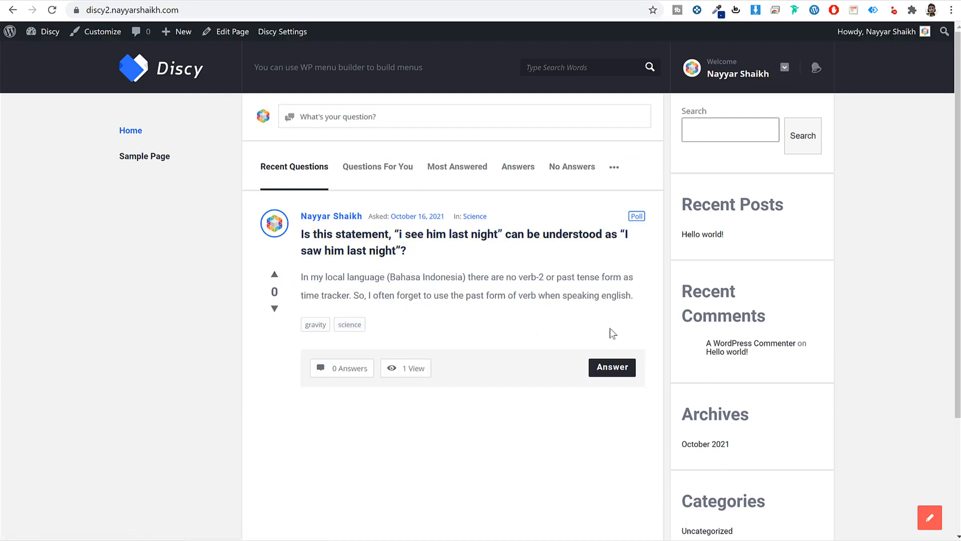
click(443, 234)
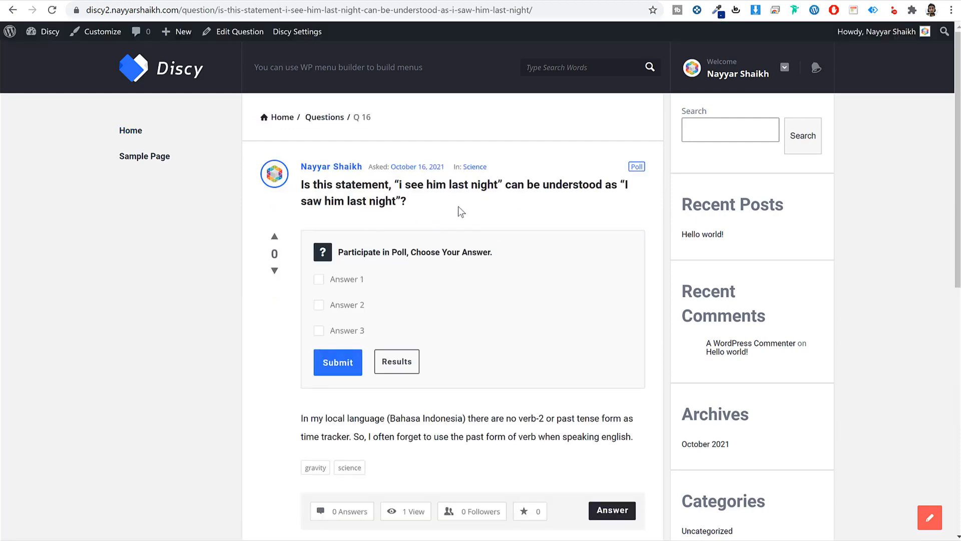
- Go back to the home page and switch to the Home page's WordPress editor
scroll(461, 296, down, 10)
scroll(457, 344, up, 10)
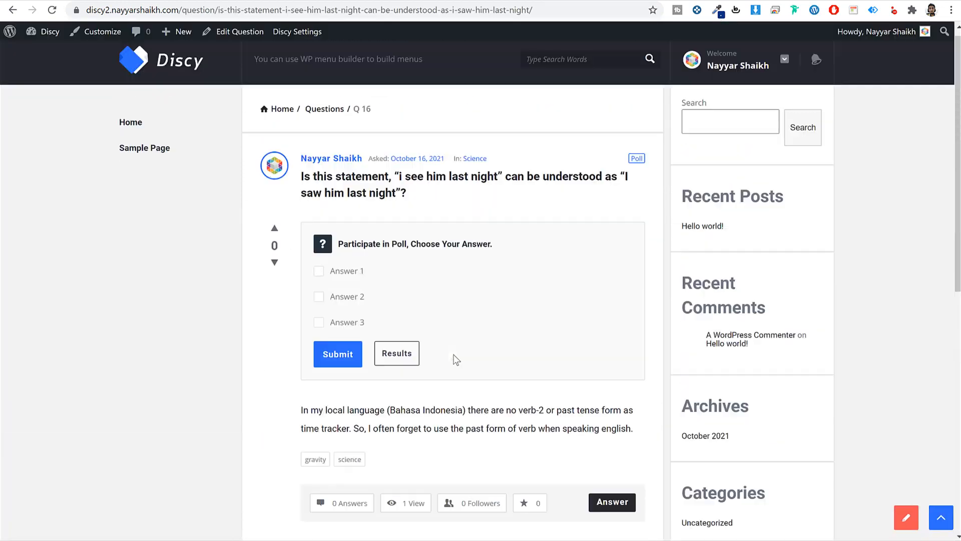
key(alt+Left)
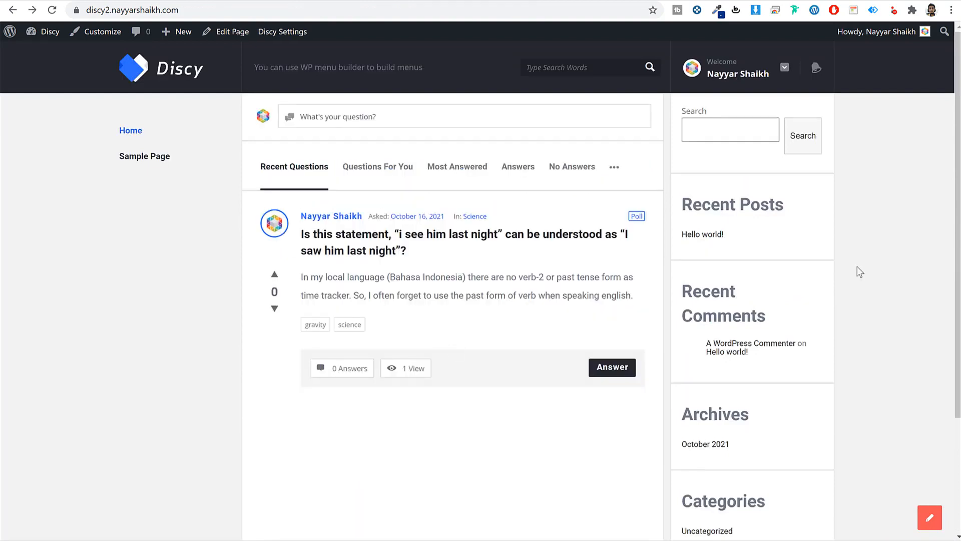
key(ctrl+shift+Tab)
scroll(479, 240, up, 11)
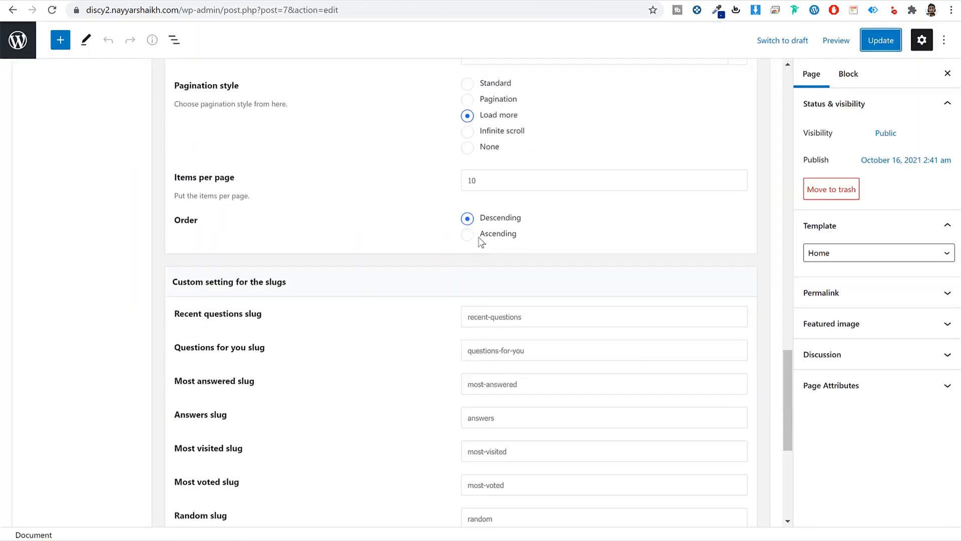
- Switch 'Choose a custom setting for the questions' on in the Home page's settings
scroll(471, 245, down, 7)
scroll(316, 281, down, 4)
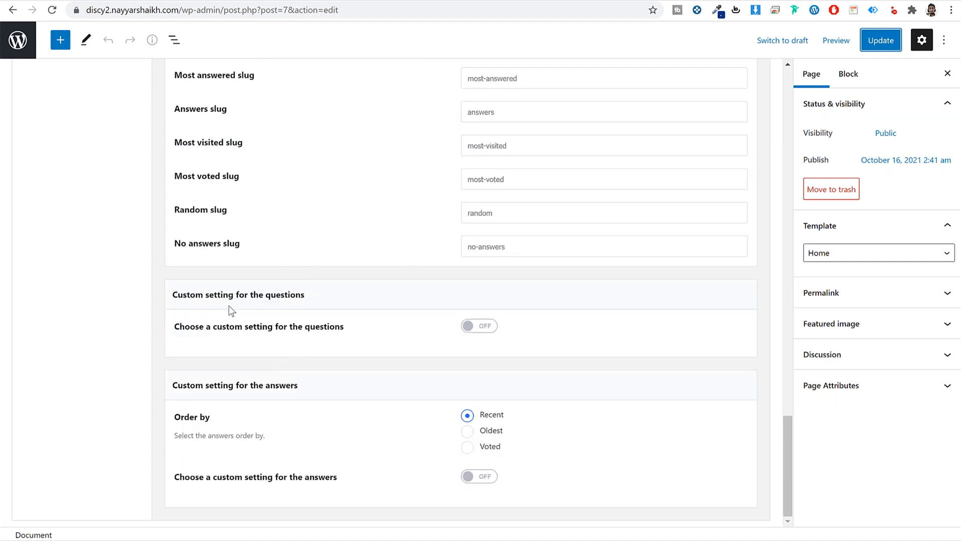
drag(228, 305, 318, 299)
drag(209, 386, 328, 385)
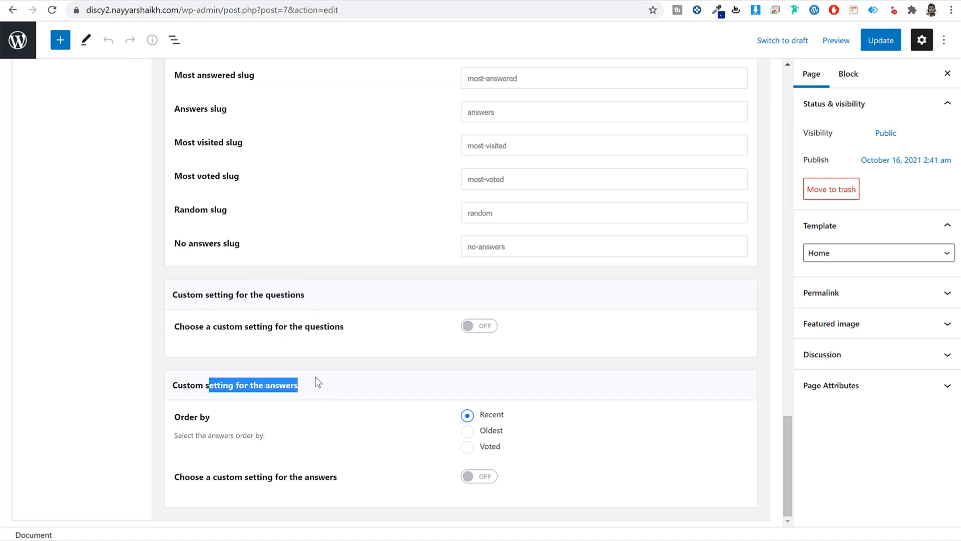
click(329, 347)
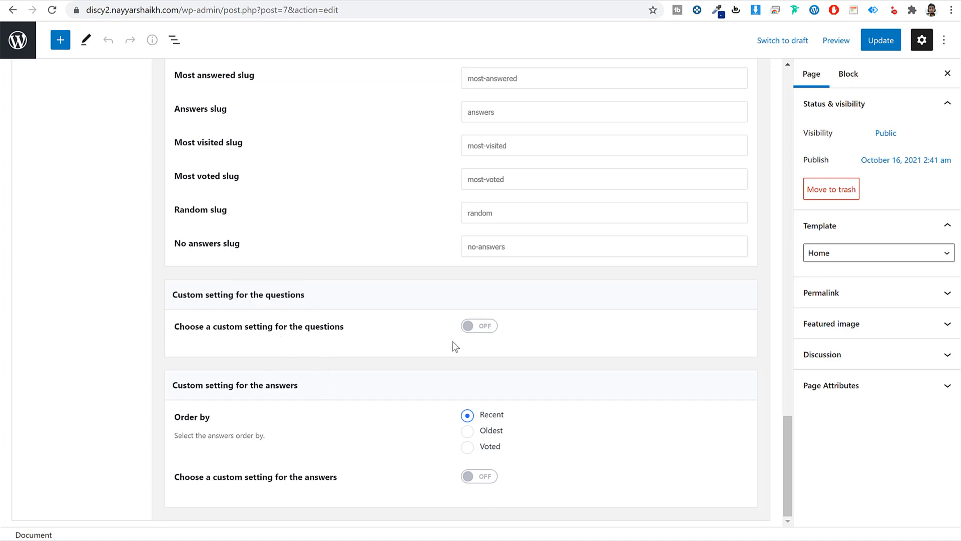
click(482, 329)
drag(203, 296, 347, 303)
scroll(359, 314, down, 2)
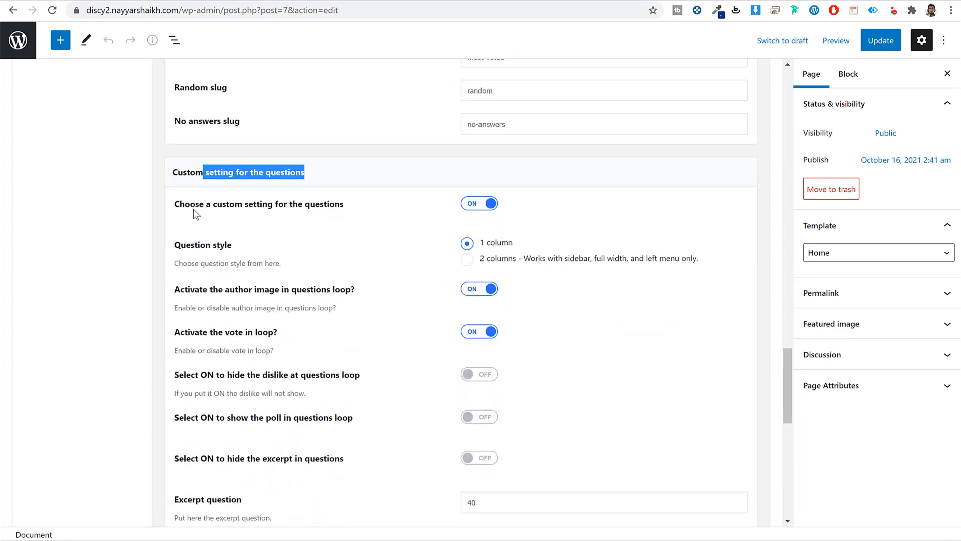
drag(214, 205, 315, 211)
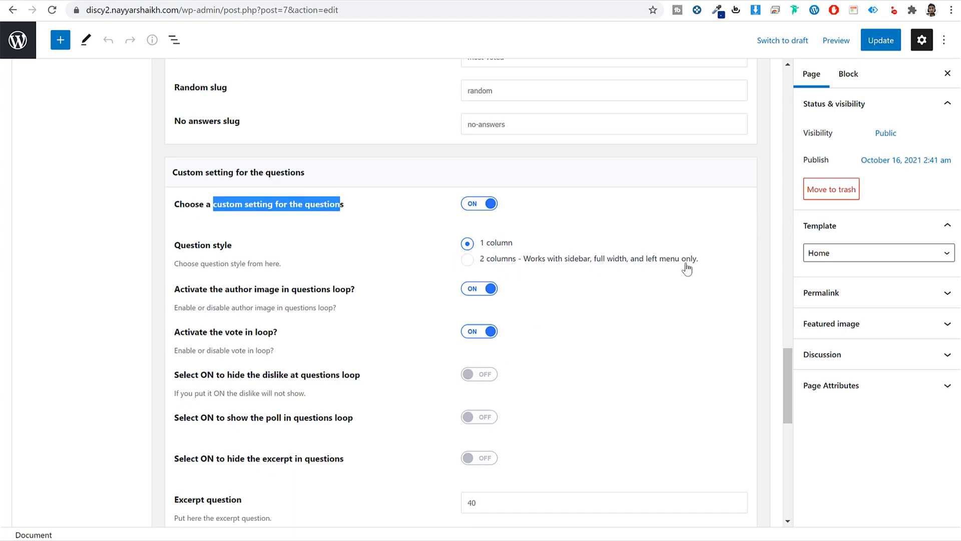
click(599, 236)
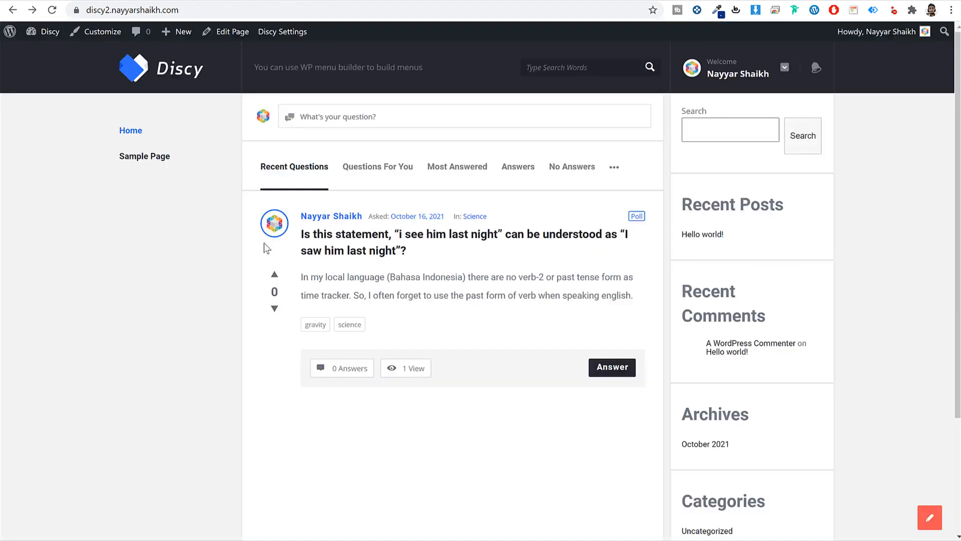
mouse_move(275, 229)
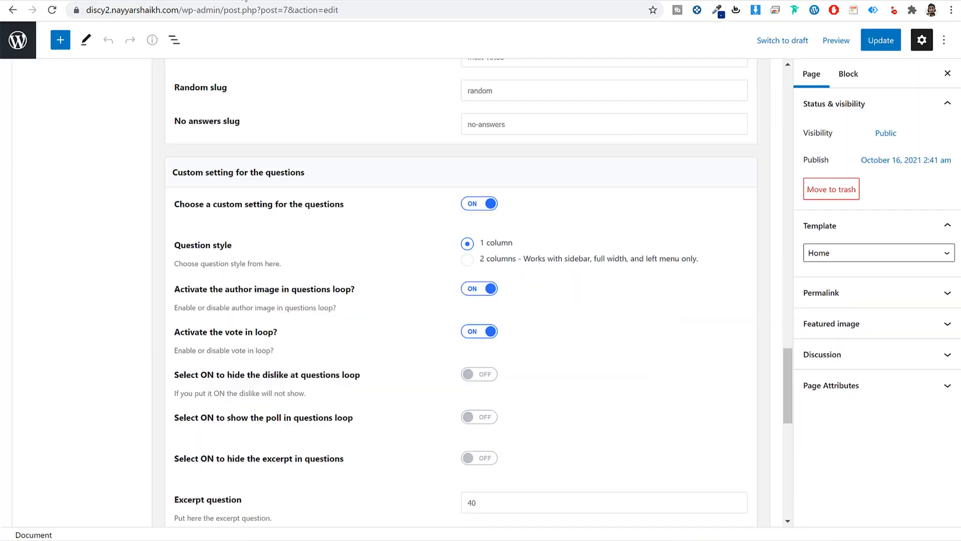
scroll(633, 348, down, 3)
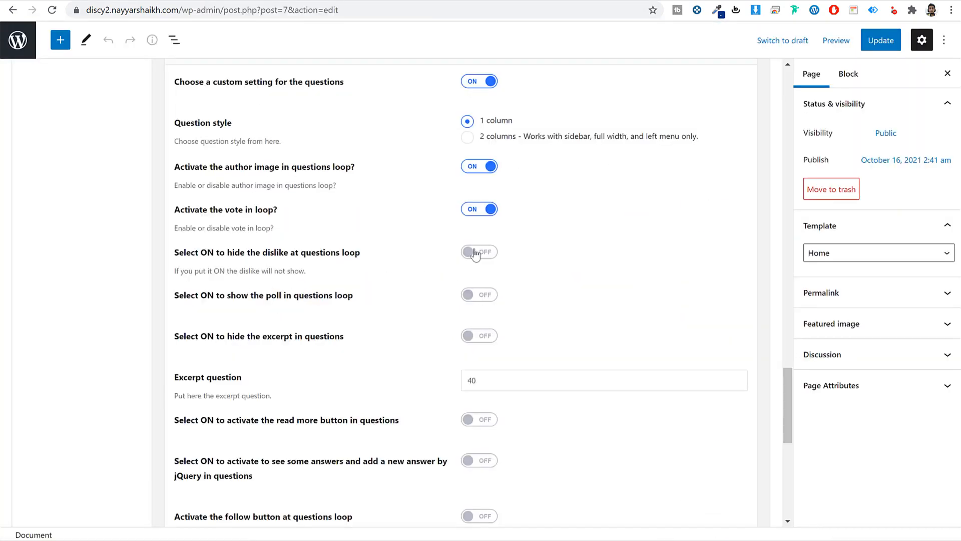
- Hide the dislike button in the home page's questions loop
click(478, 252)
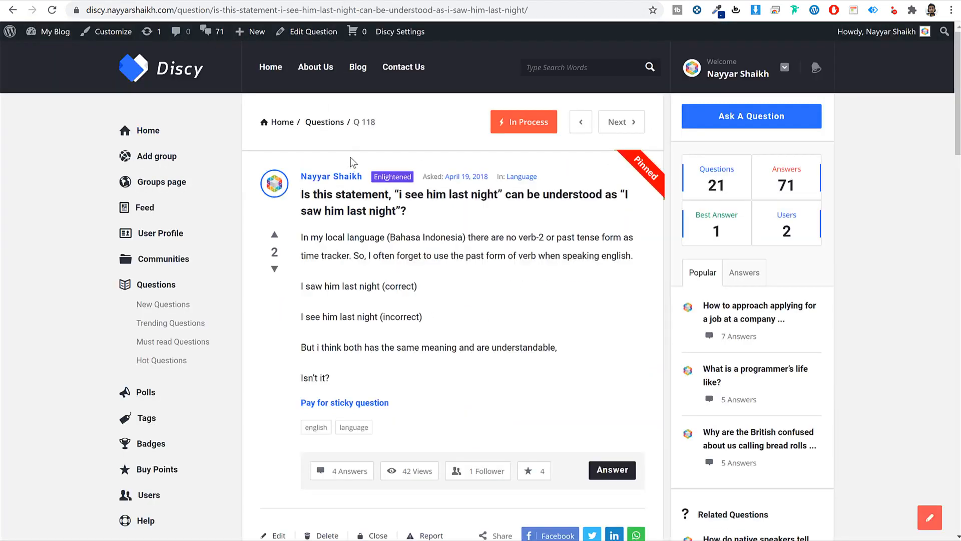
scroll(470, 326, down, 5)
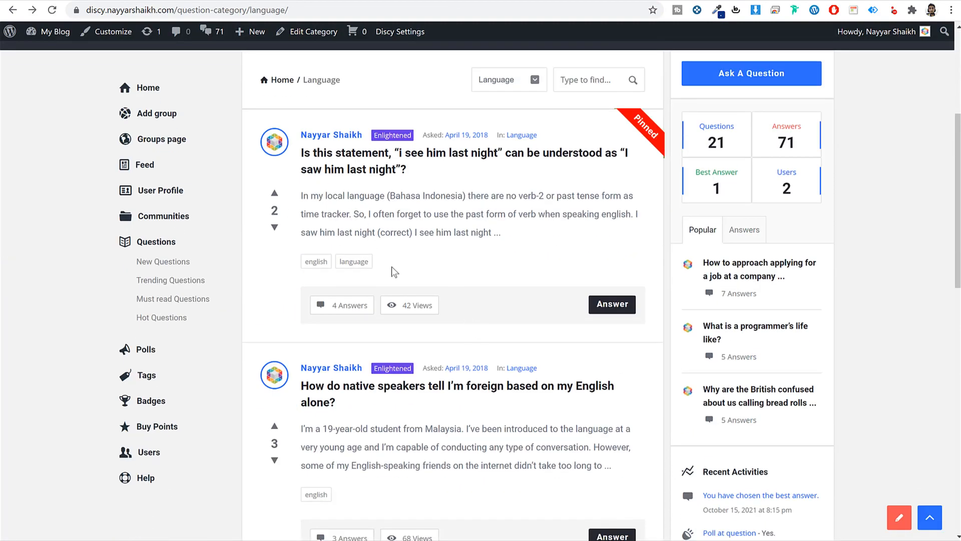
scroll(393, 273, down, 5)
scroll(400, 300, down, 8)
- View the poll question's full page on the second Discy site, then return home
key(Home)
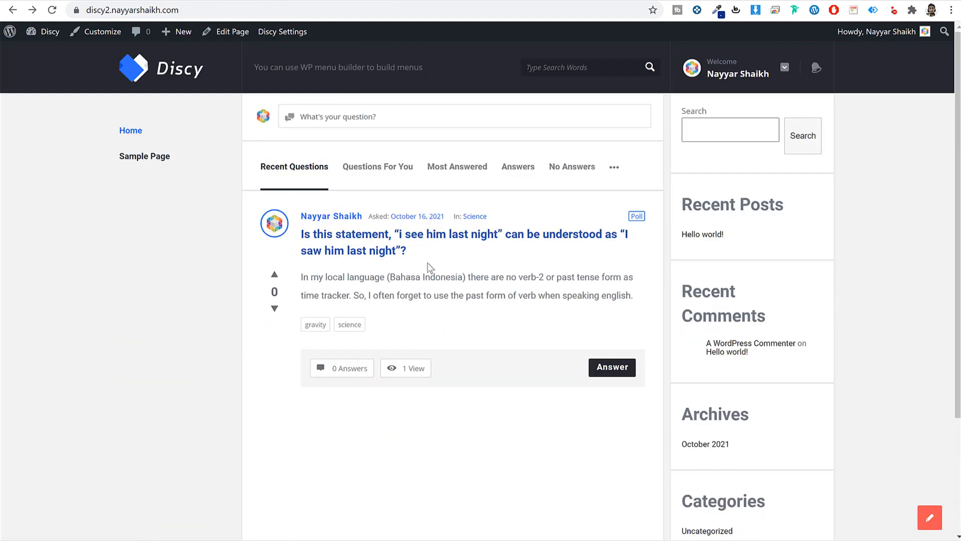
click(380, 253)
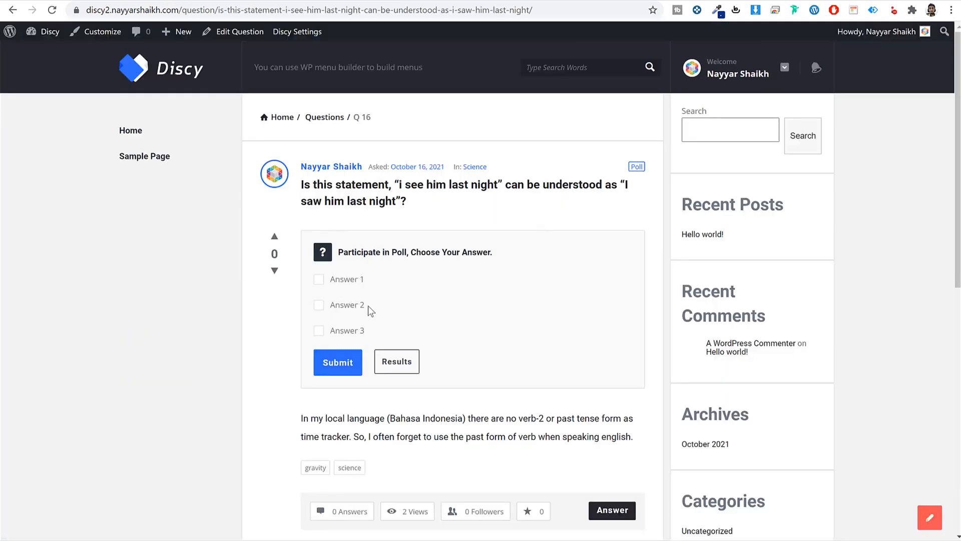
key(alt+Left)
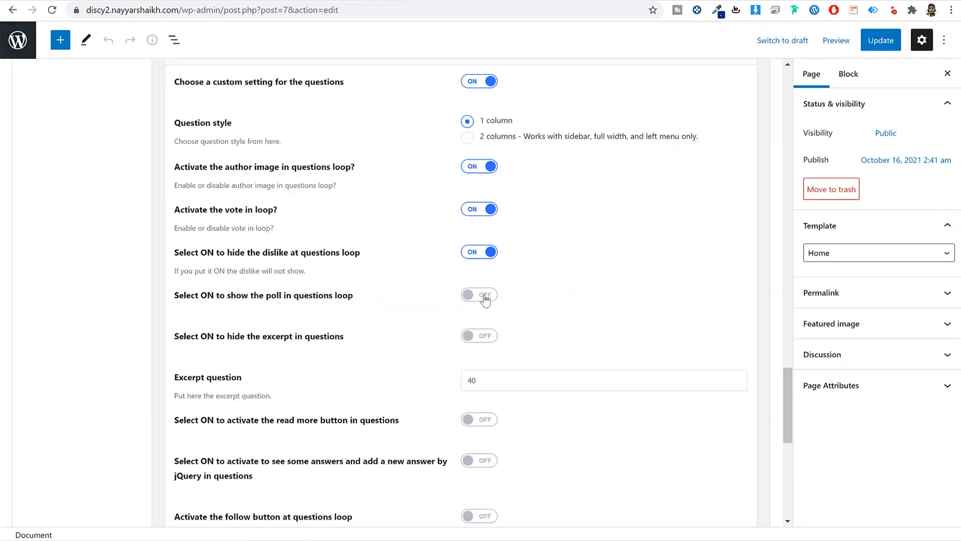
- Show the poll in the questions loop, update and reload to preview, then switch it off
click(483, 297)
click(893, 42)
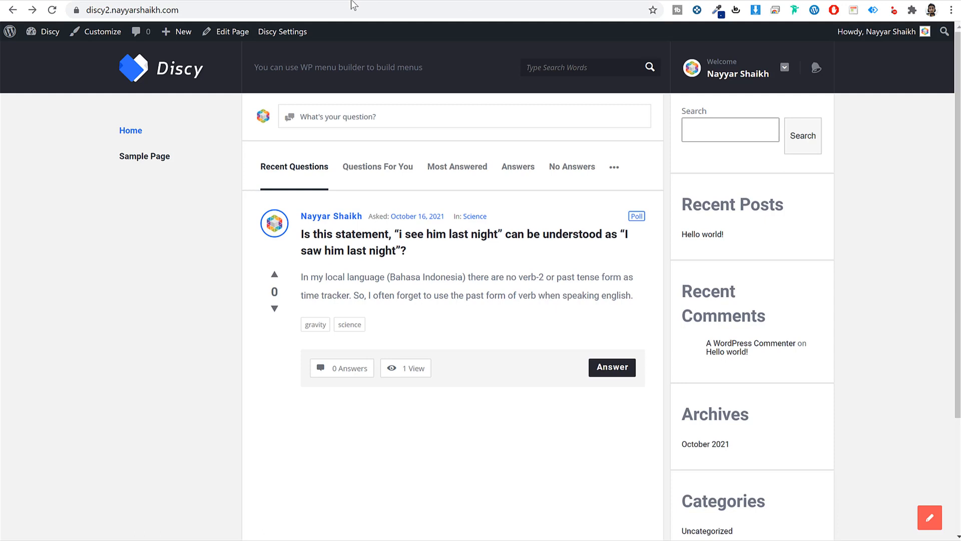
click(355, 11)
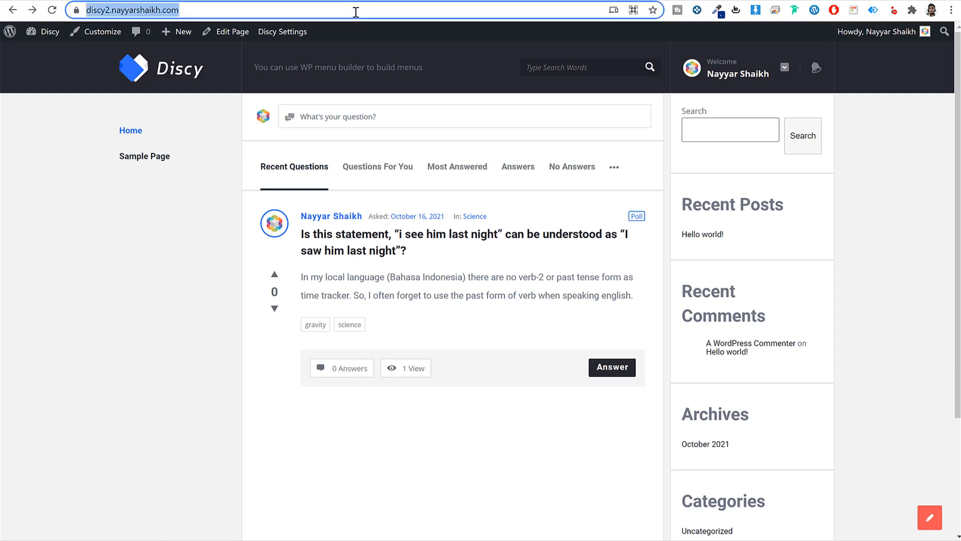
key(Return)
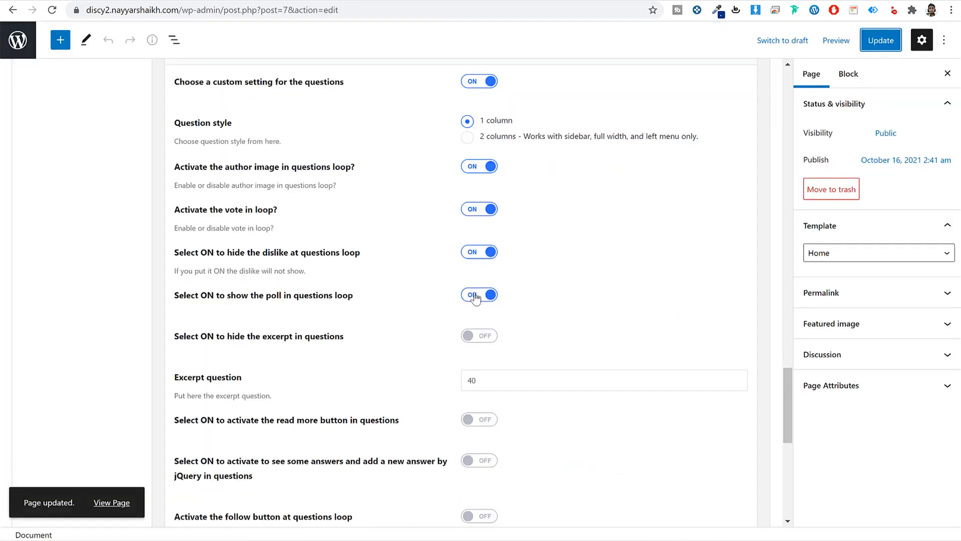
click(477, 297)
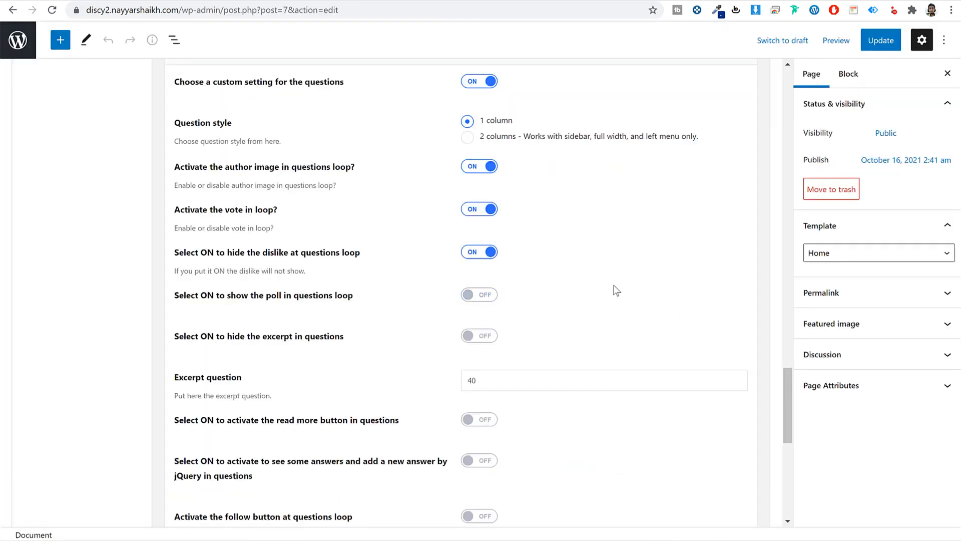
- Turn on 'activate the read more button in questions' and update the Home page
scroll(617, 292, down, 4)
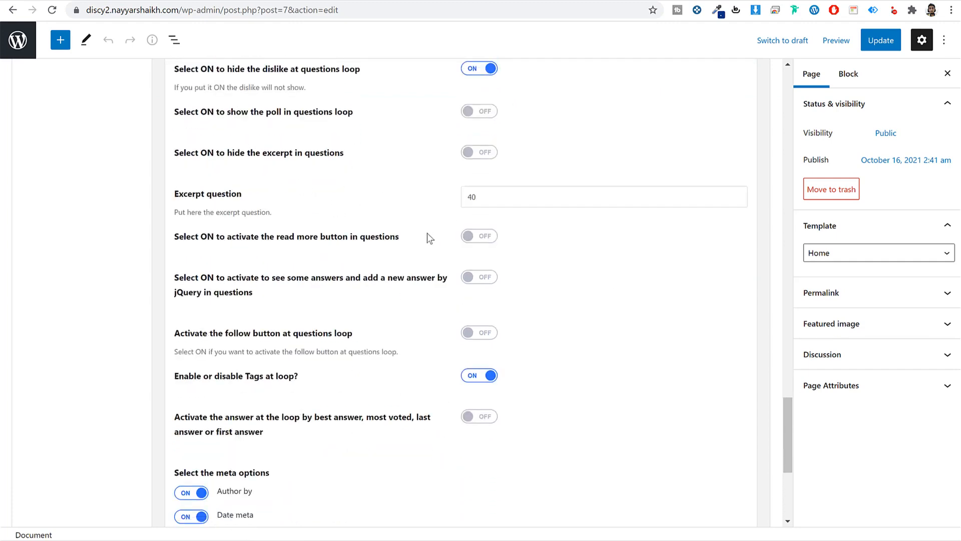
scroll(428, 238, down, 1)
click(478, 175)
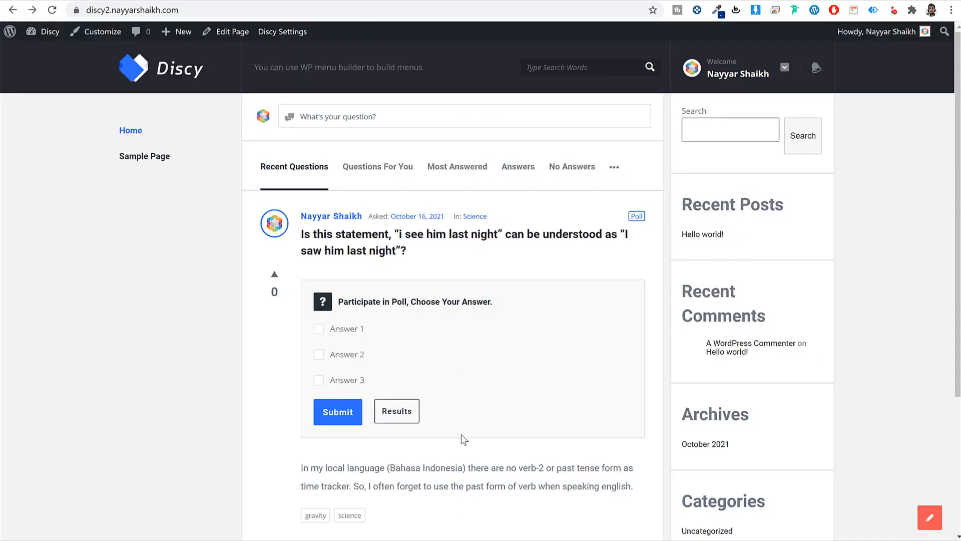
scroll(461, 434, down, 3)
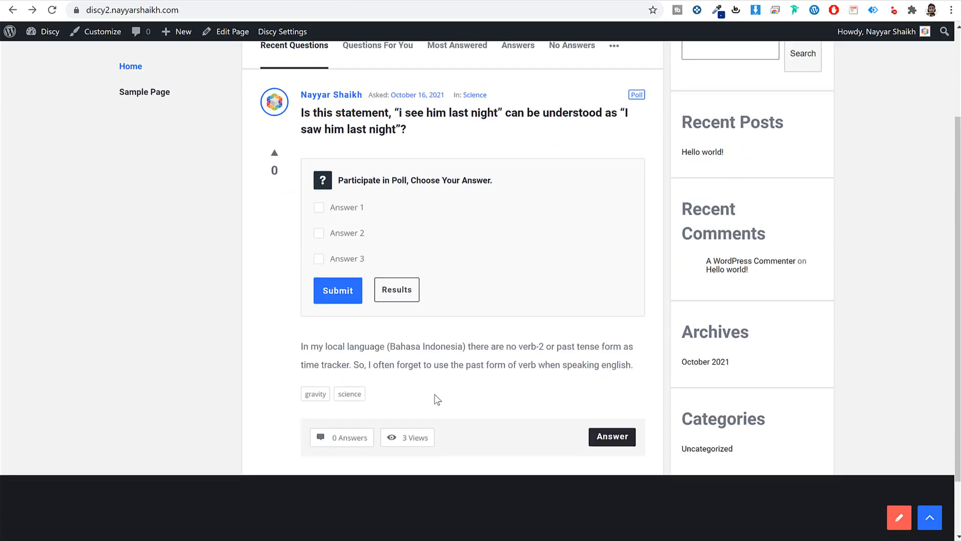
scroll(438, 399, up, 3)
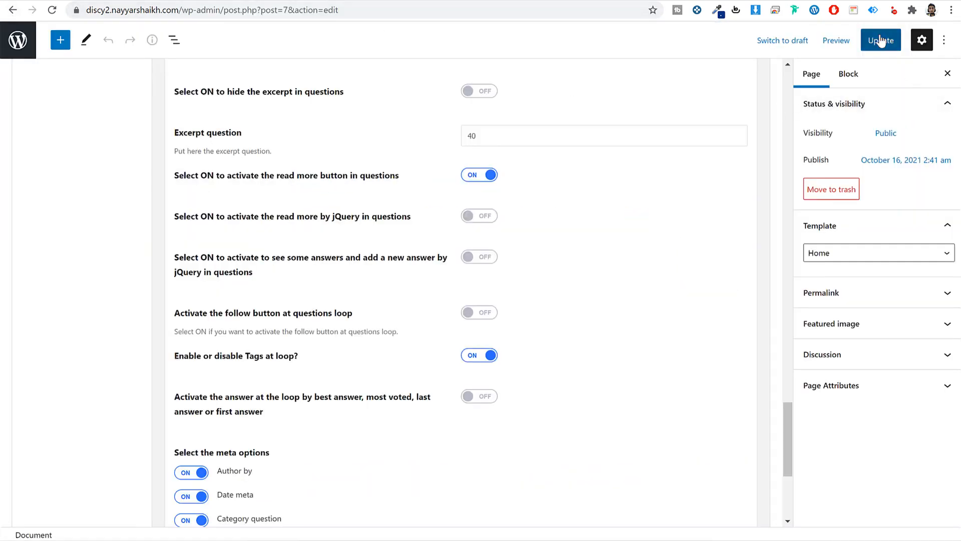
click(880, 41)
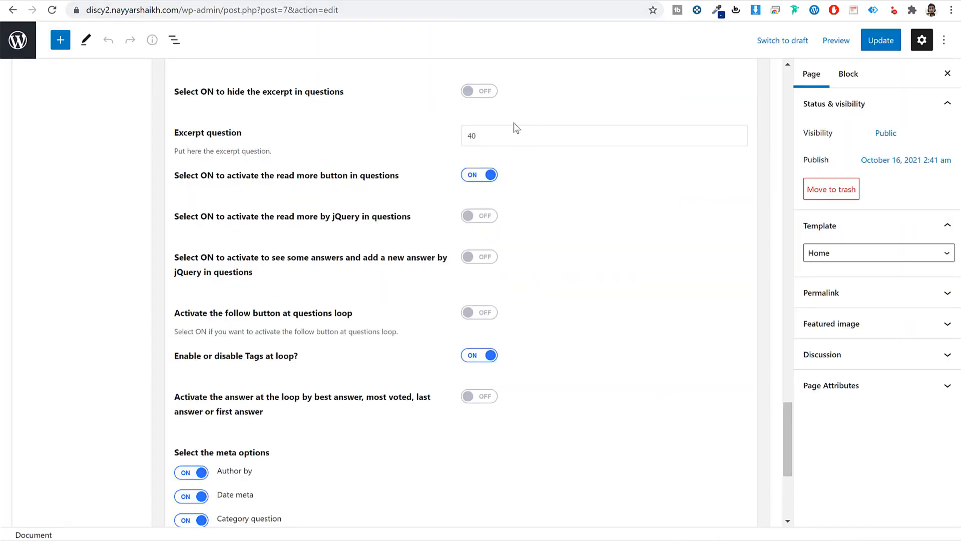
- Highlight the excerpt length value 40 and the question's description excerpt
drag(509, 134, 422, 130)
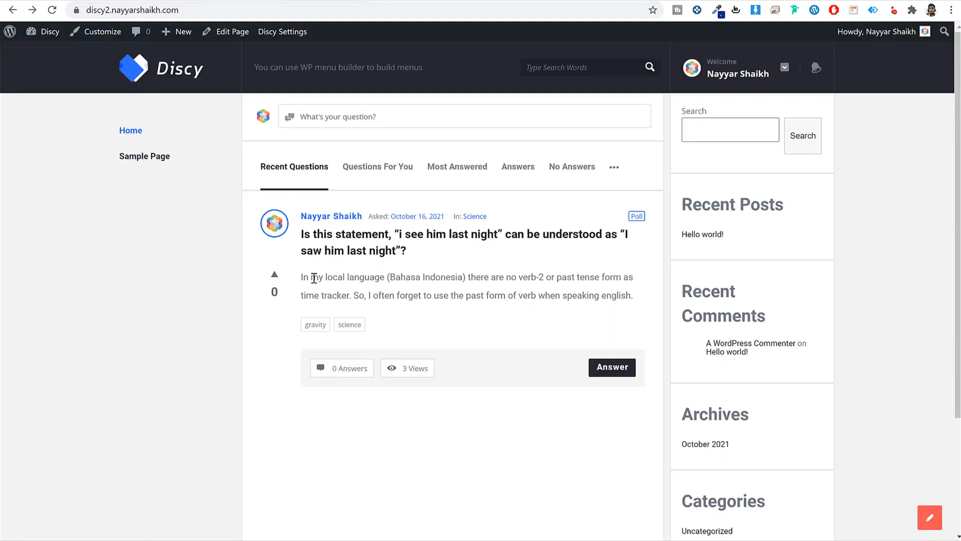
drag(314, 278, 624, 294)
click(622, 298)
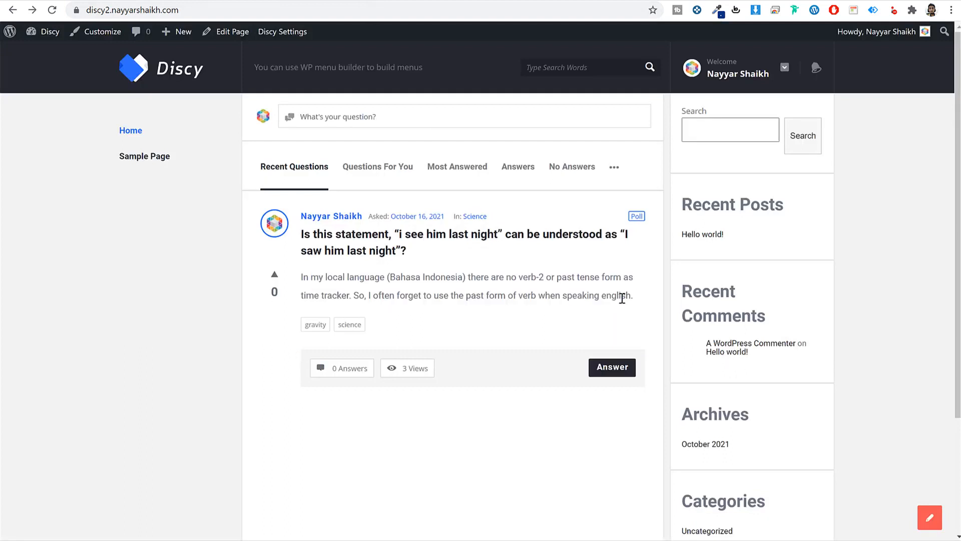
- Paste the paragraph twice more into the question's description, update it, and view the truncated excerpt
click(469, 233)
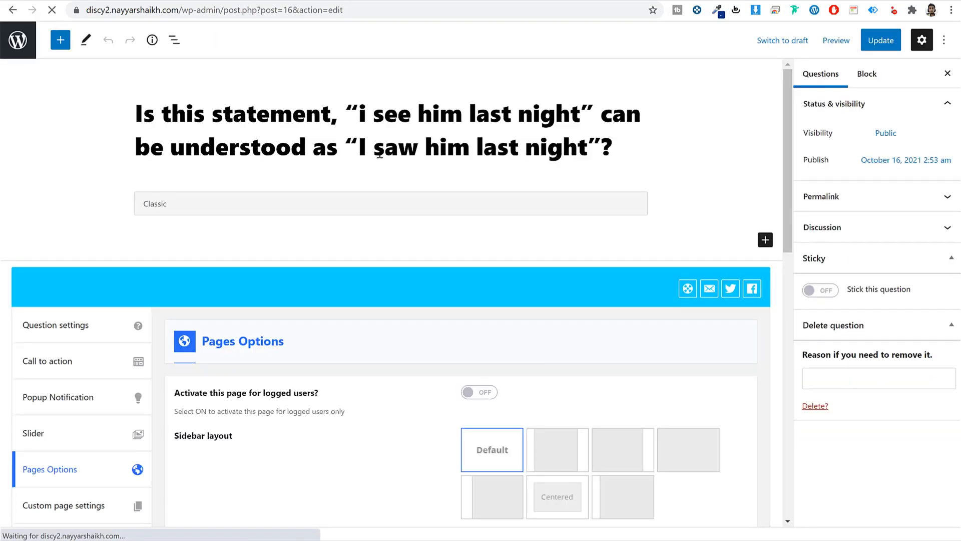
click(362, 253)
text(In my local language (Bahasa Indonesia) there are no verb-2 or past tense form as time tracker. So, I often forget to use the past form of verb when speaking english.)
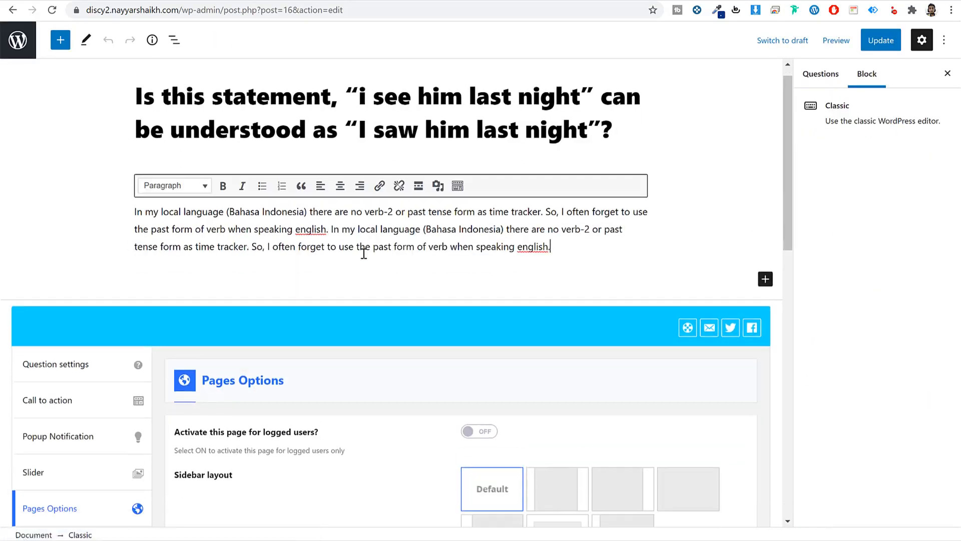
text(In my local language (Bahasa Indonesia) there are no verb-2 or past tense form as time tracker. So, I often forget to use the past form of verb when speaking english.)
click(882, 41)
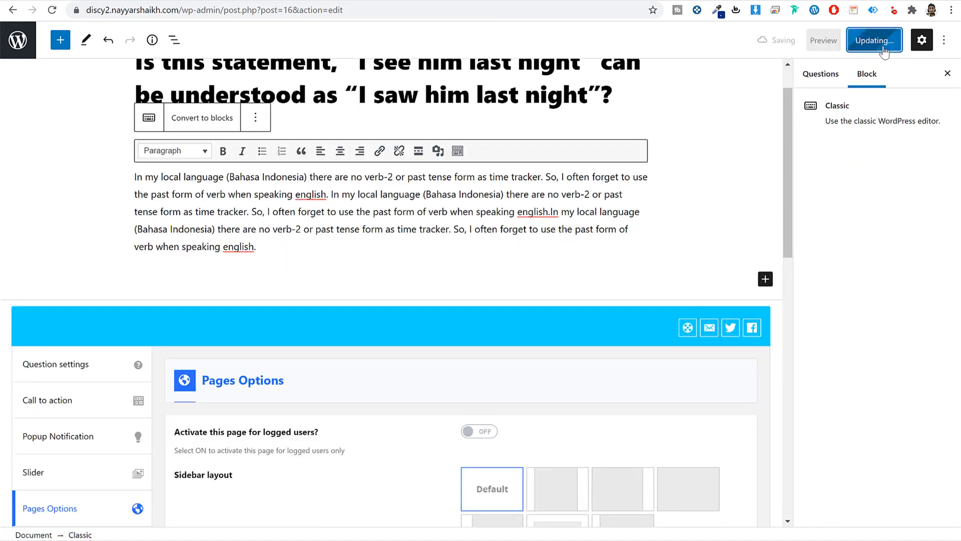
click(136, 520)
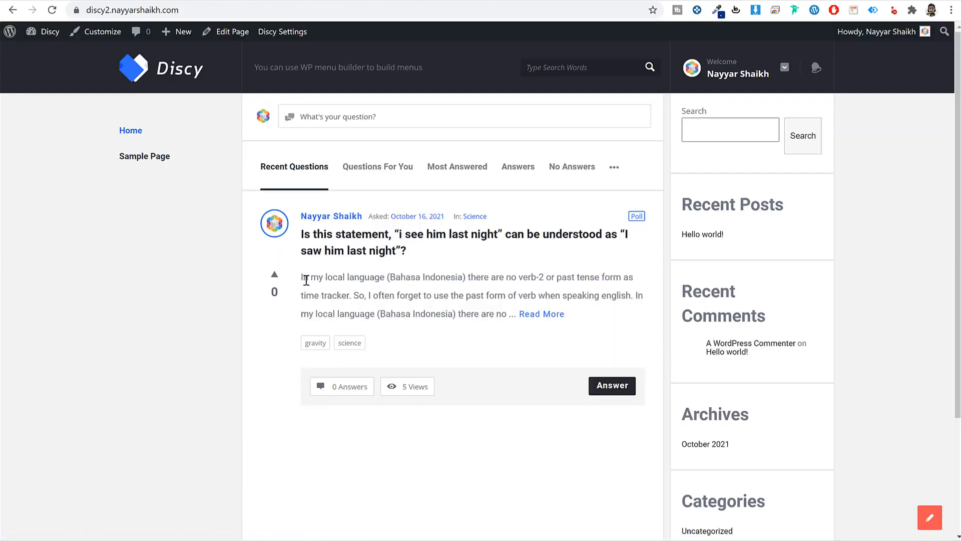
drag(301, 277, 635, 295)
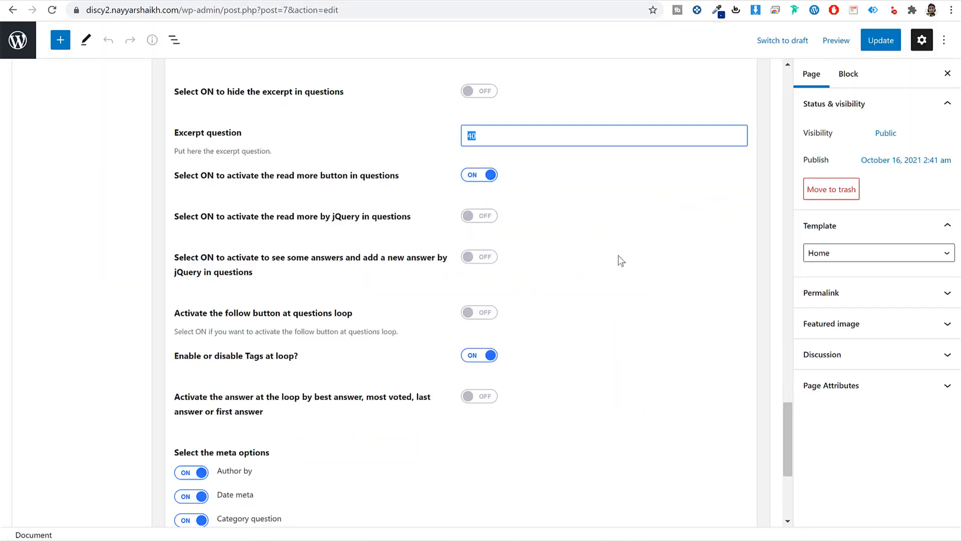
- Turn on the follow button in the questions loop and save
scroll(301, 269, down, 1)
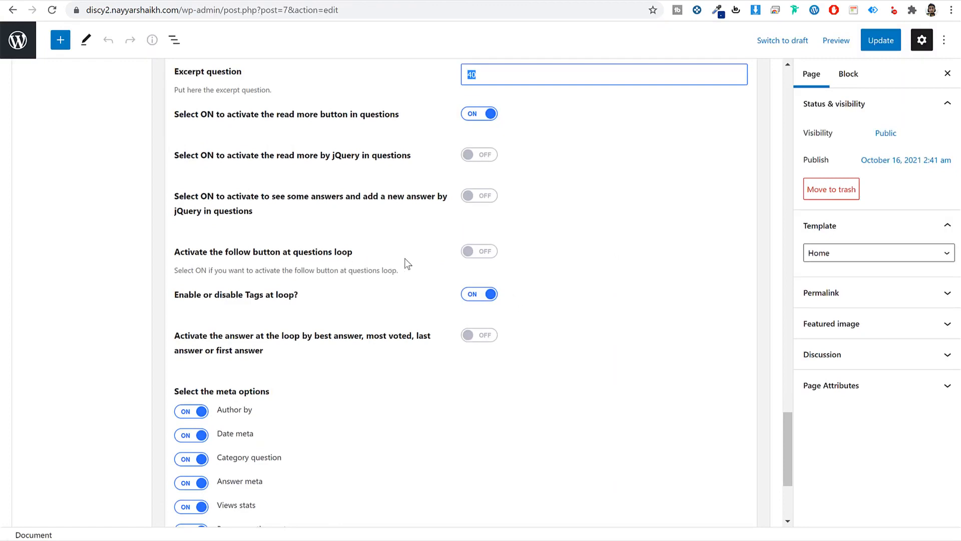
click(469, 253)
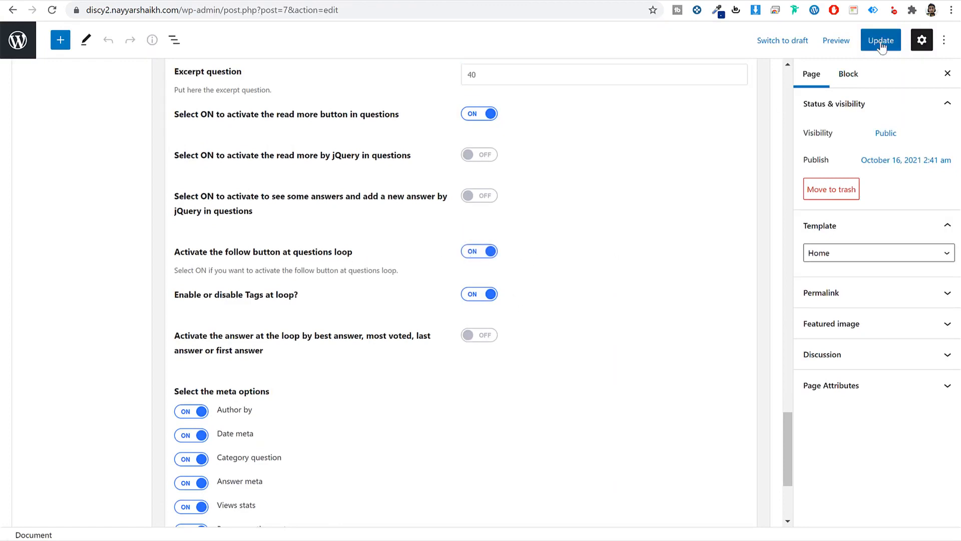
click(372, 4)
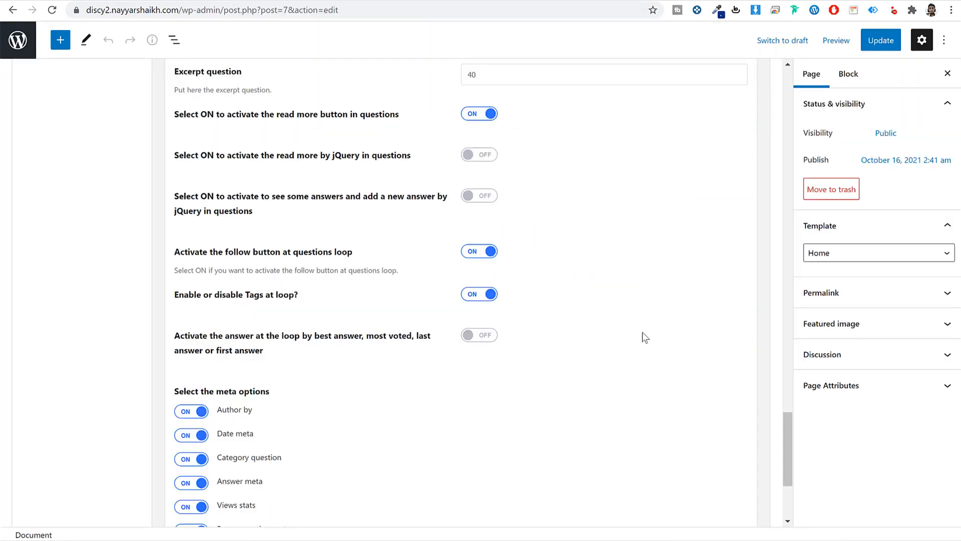
- Enable 'Choose a custom setting for the answers', update, and reload the site's home page
scroll(642, 332, down, 4)
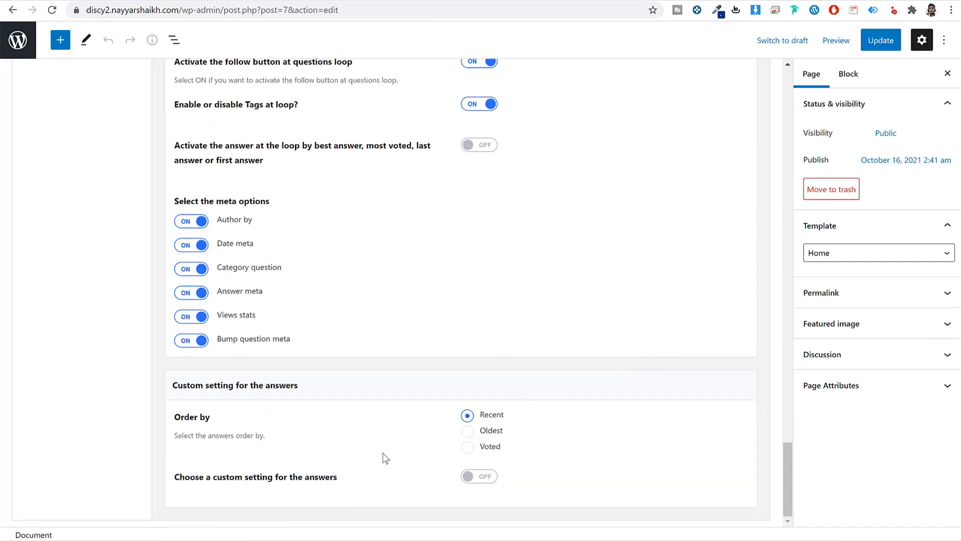
click(471, 476)
scroll(601, 459, down, 3)
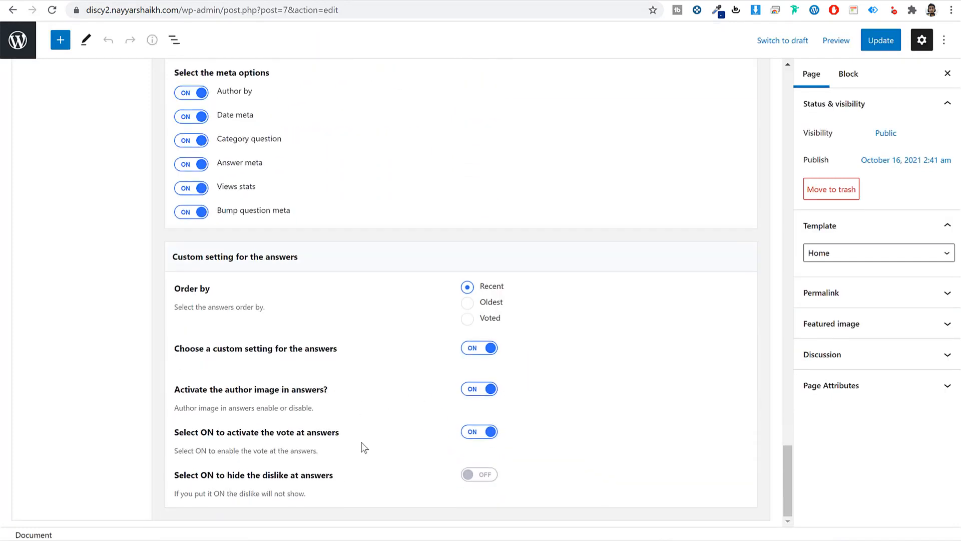
click(868, 47)
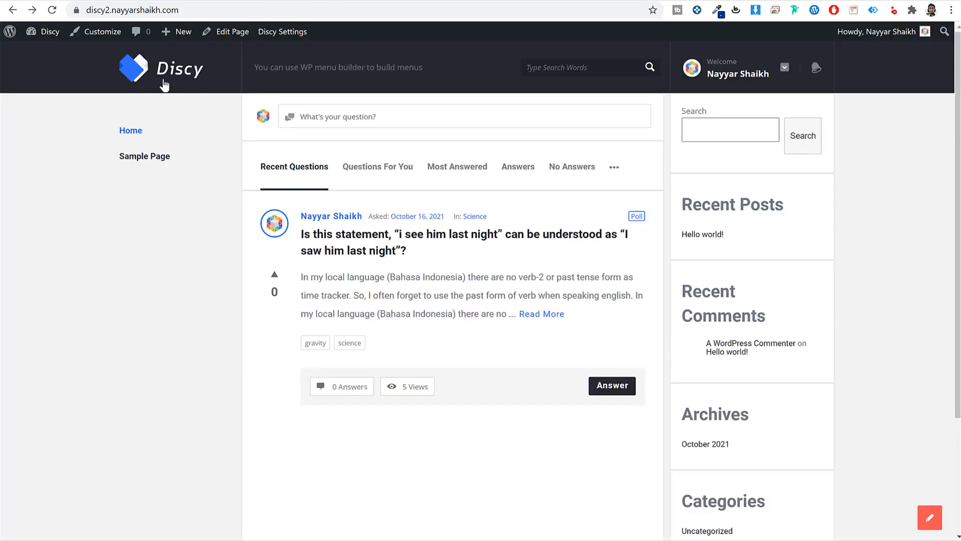
click(164, 86)
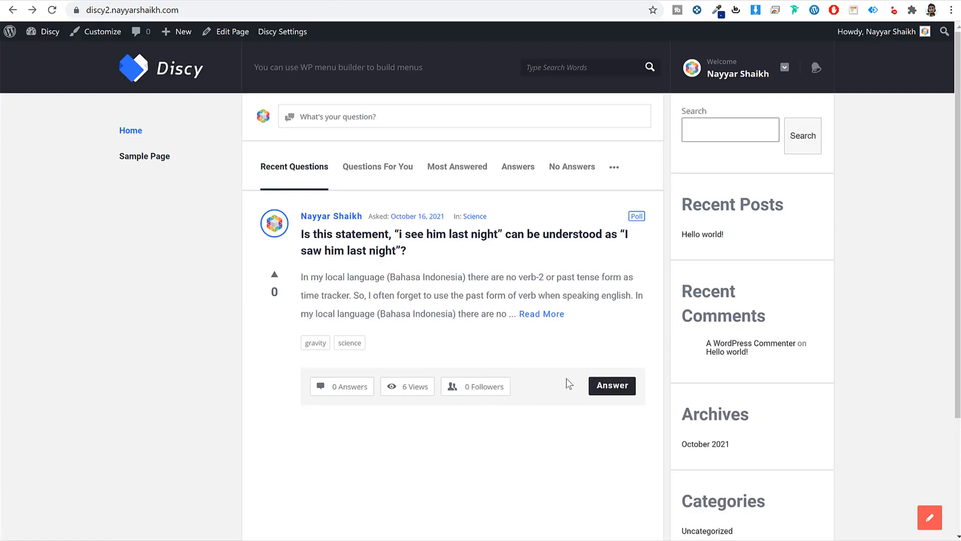
click(385, 14)
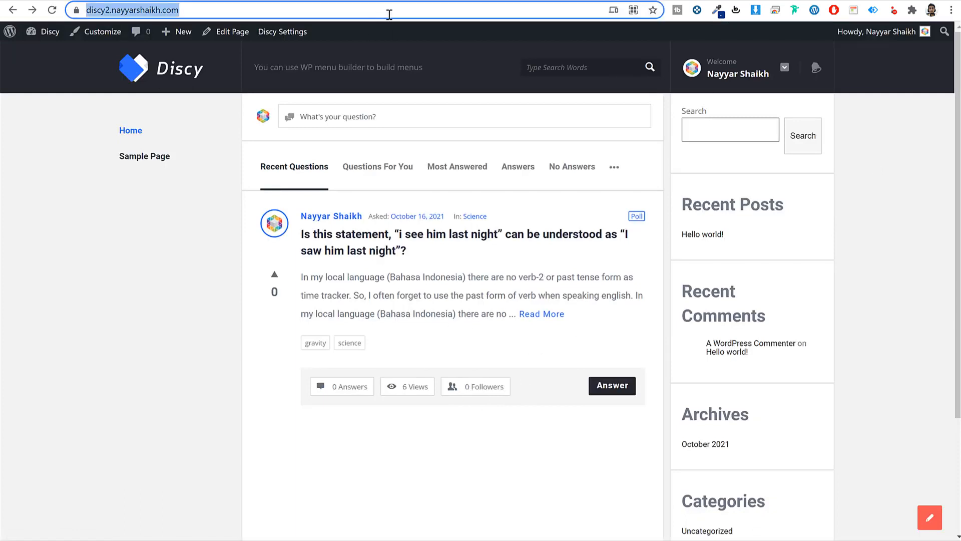
click(892, 182)
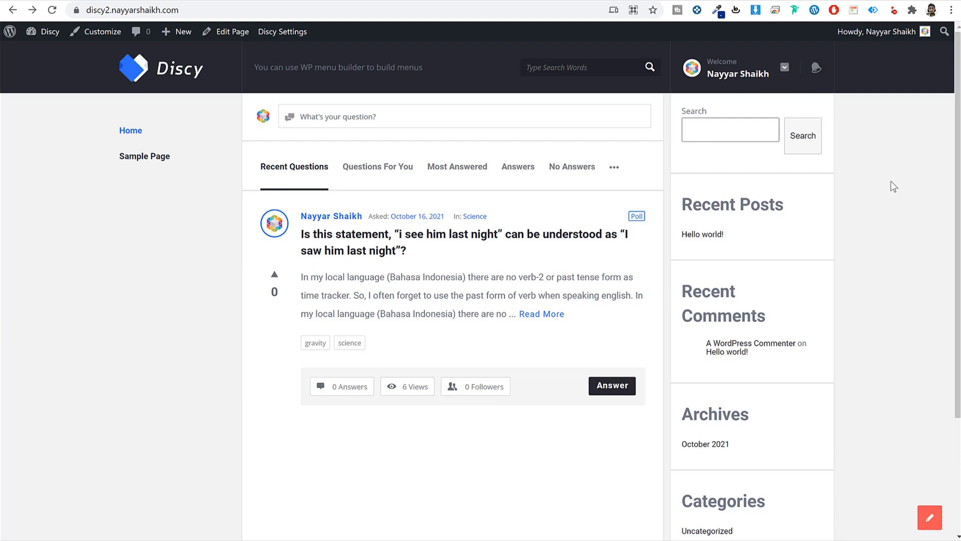
click(363, 7)
key(ctrl+c)
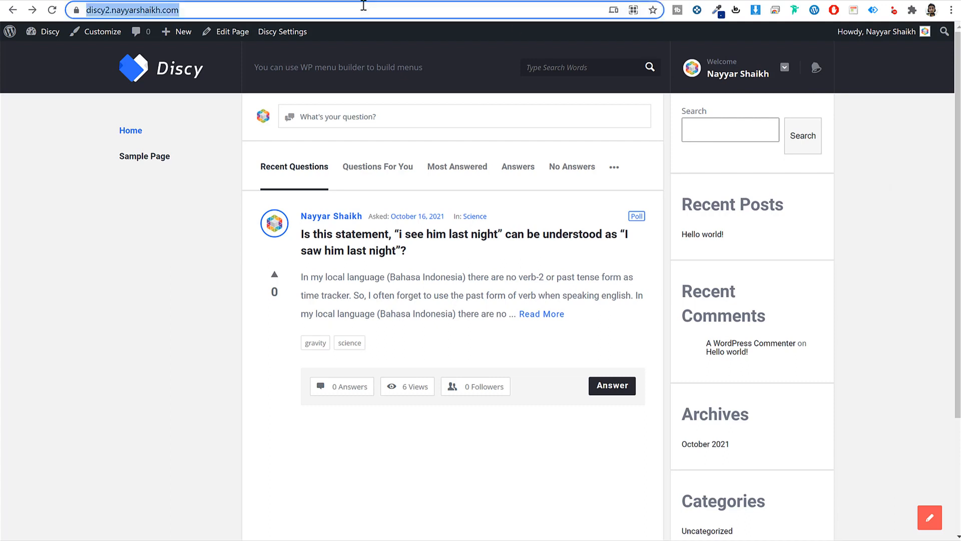
click(951, 10)
- Load the Discy site in a private window and open the Create A New Account form
click(850, 59)
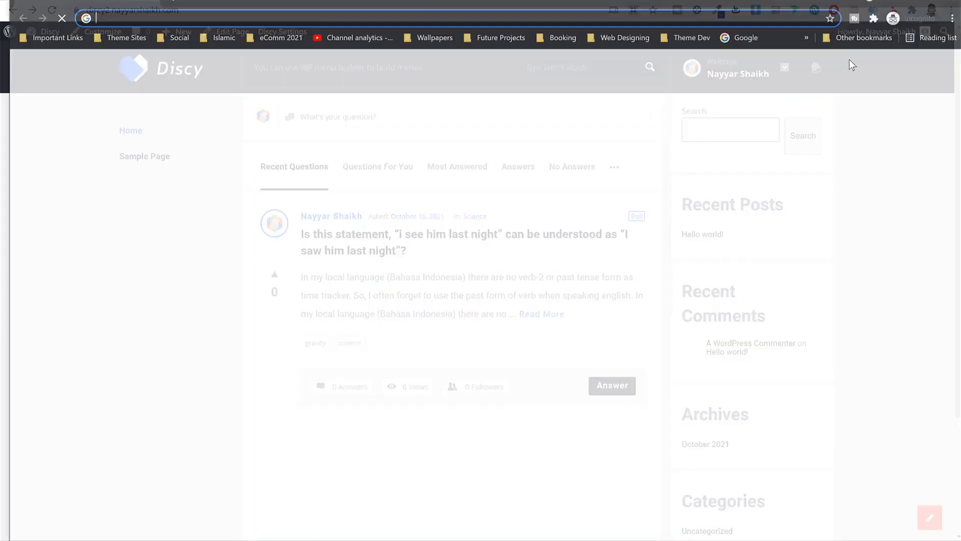
key(ctrl+v)
key(Return)
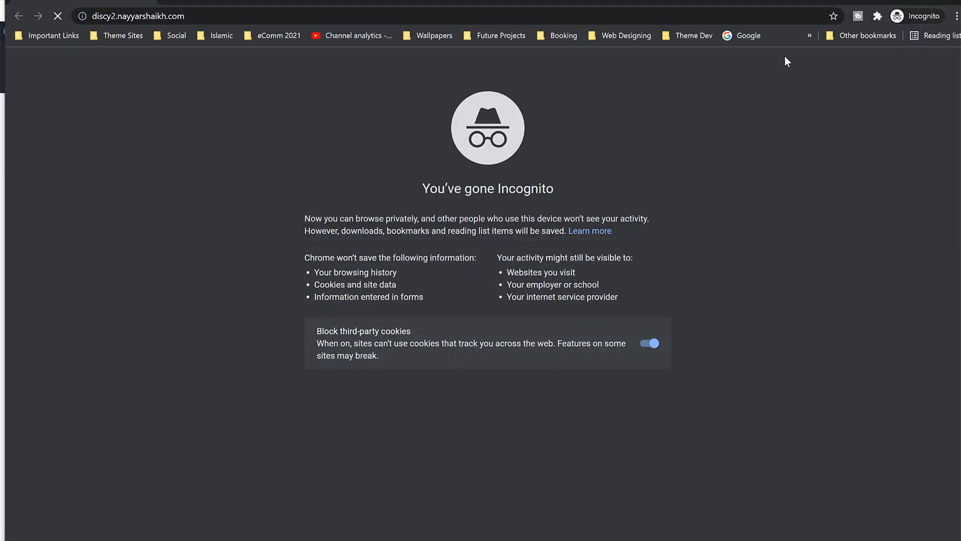
scroll(891, 317, down, 3)
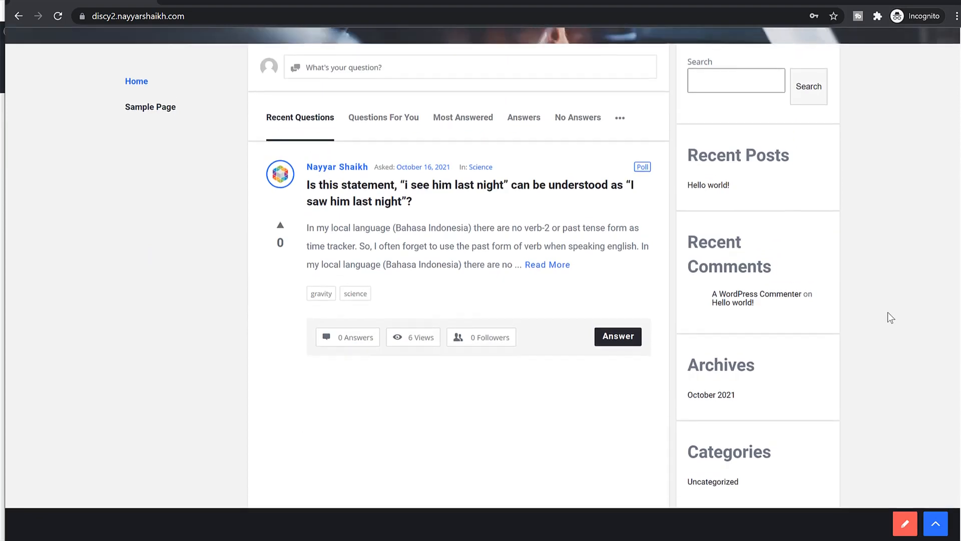
scroll(889, 315, up, 3)
click(804, 149)
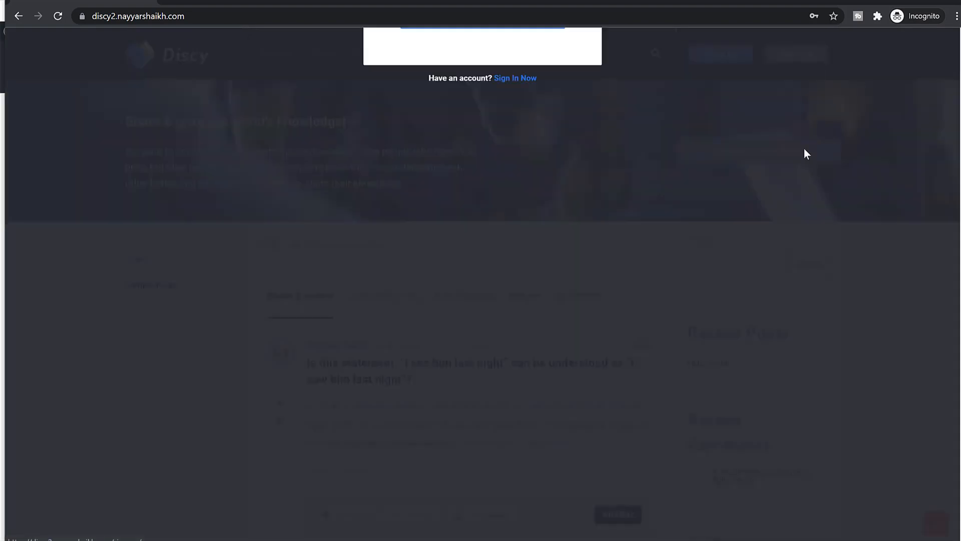
click(795, 149)
click(799, 58)
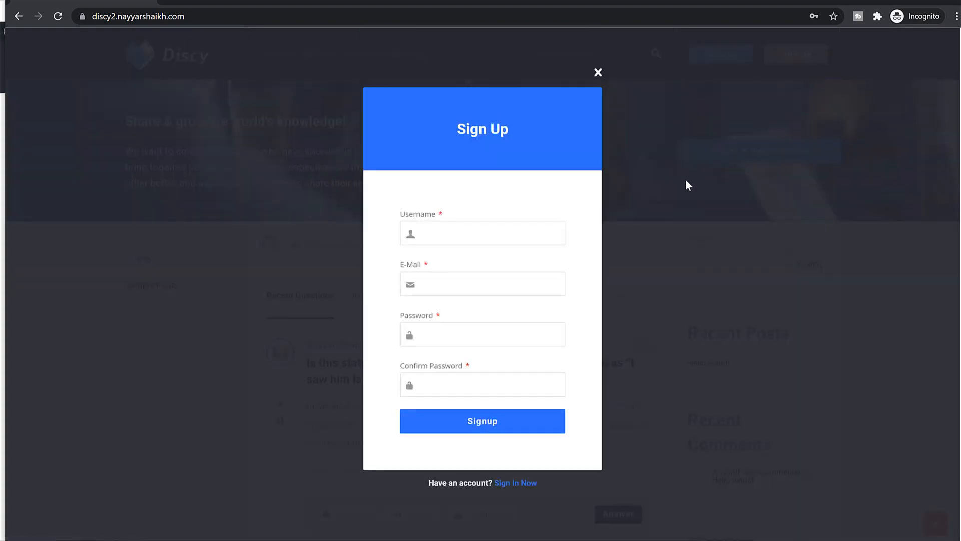
- Enter the new member's username, the autofilled password and their e-mail address
click(466, 233)
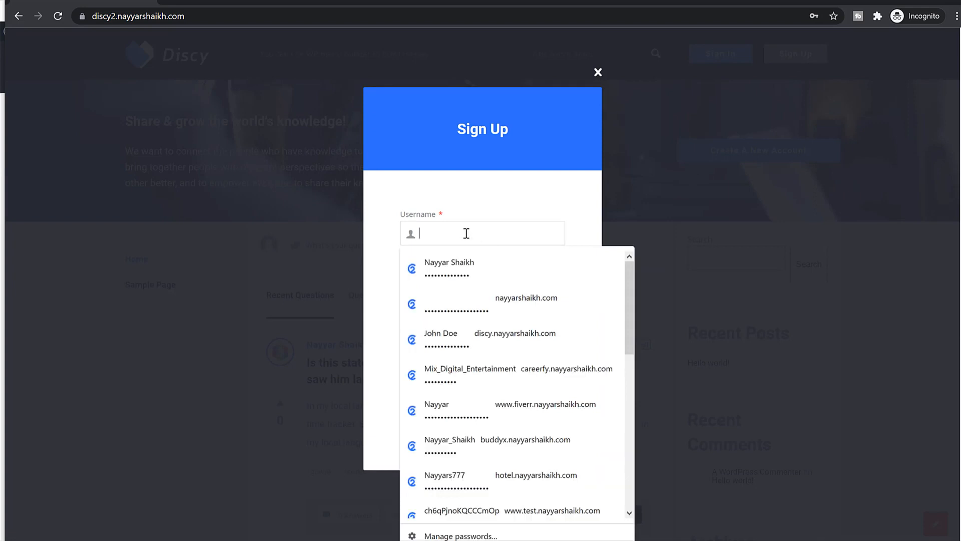
text(Jo)
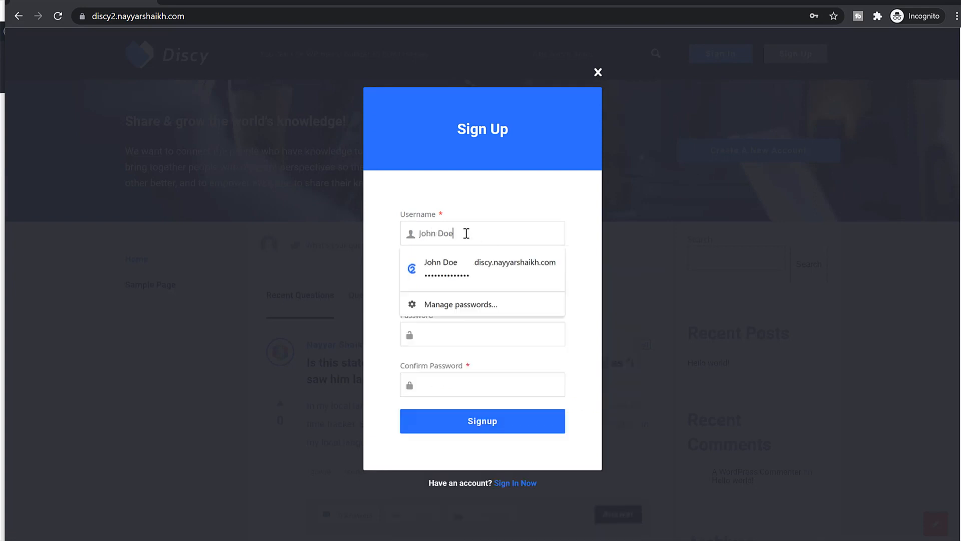
text(hn Doe)
click(478, 263)
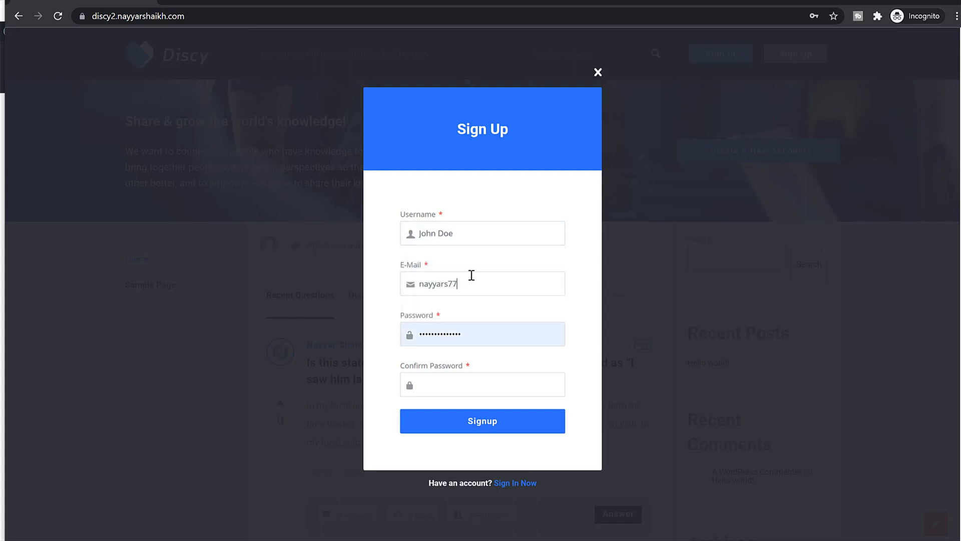
click(472, 275)
key(Tab)
key(Tab)
- Confirm the password, sign up, and check the 20 Points welcome gift notification
text(•)
text(•••••••••••••)
click(522, 427)
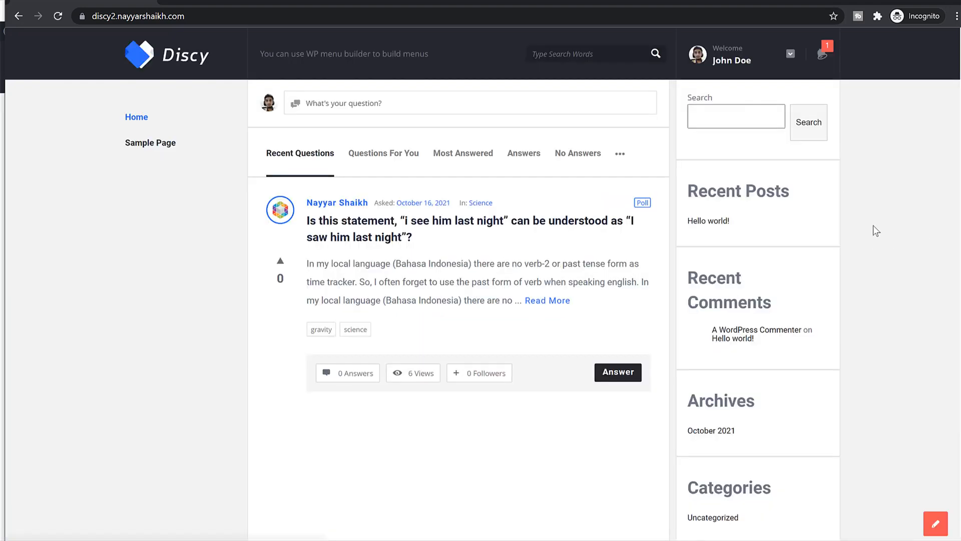
click(827, 65)
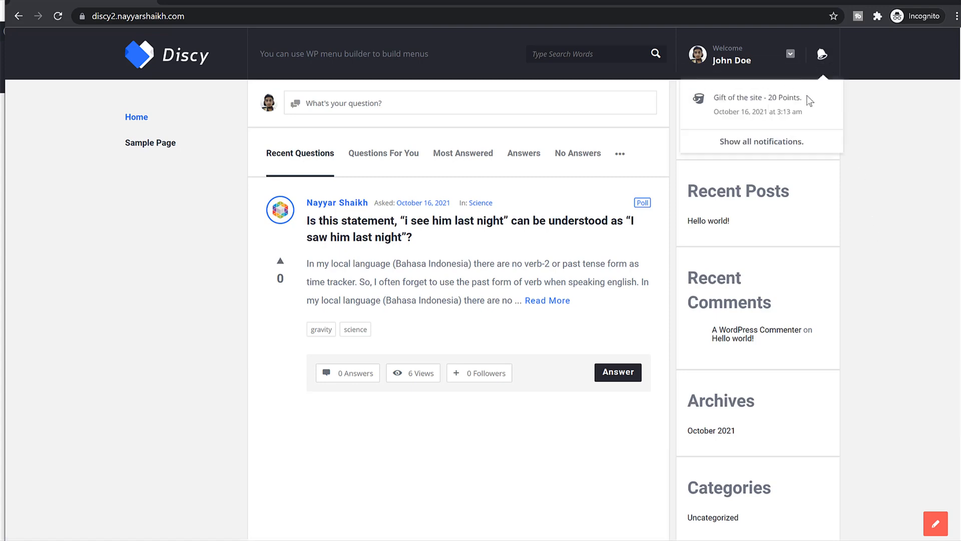
drag(807, 98, 766, 97)
click(861, 100)
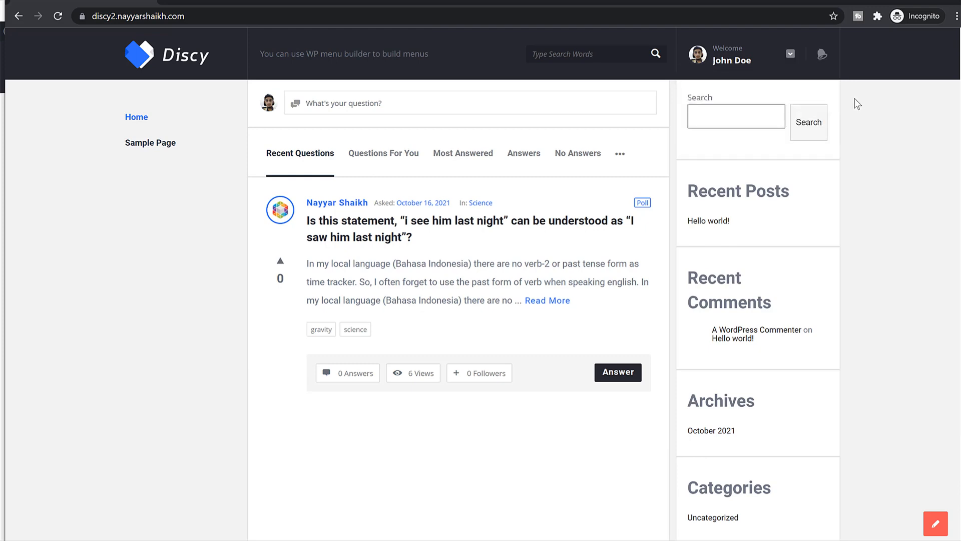
- Open the new member's User Profile showing 20 points, then the Edit Profile page
click(747, 62)
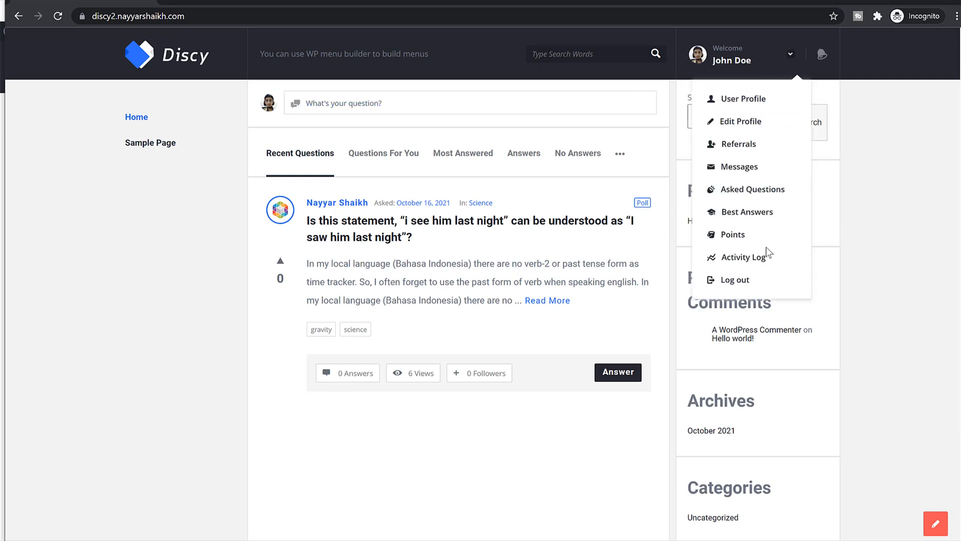
click(744, 99)
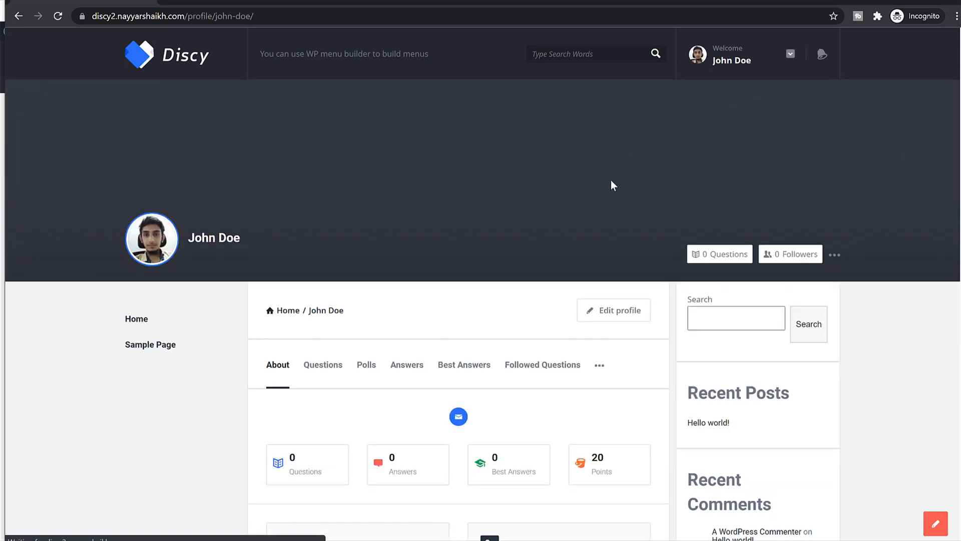
scroll(612, 315, down, 5)
scroll(615, 324, up, 5)
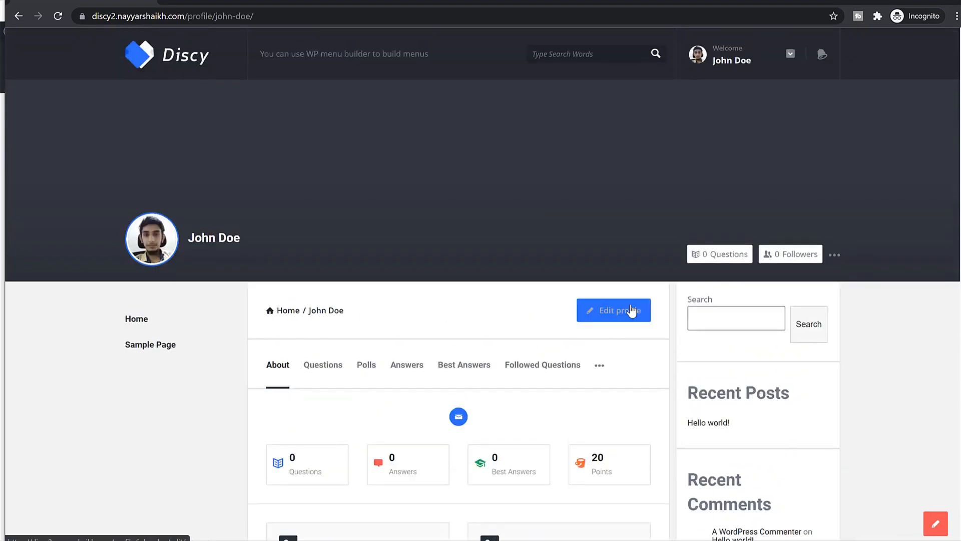
click(734, 63)
click(740, 126)
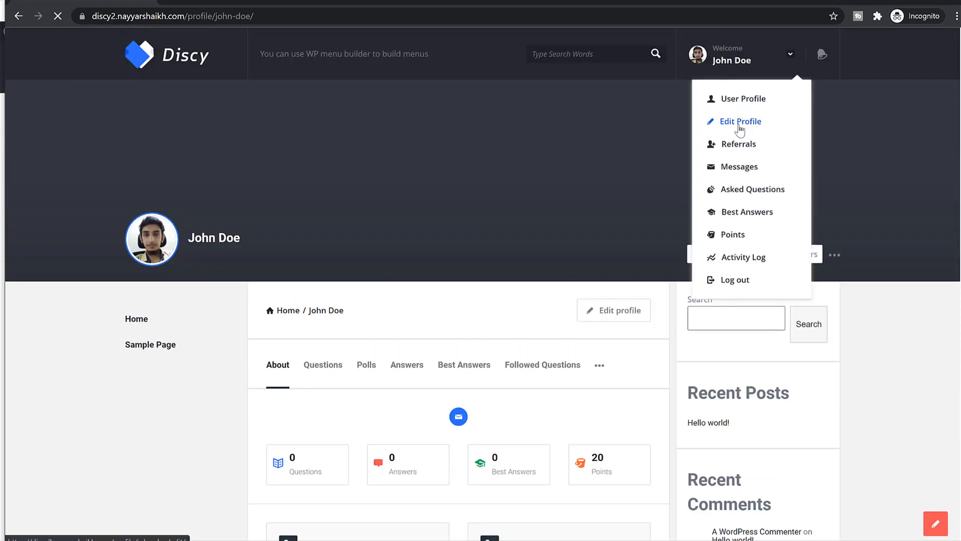
- Fill in the first name using the surname taken from the nickname
scroll(440, 290, down, 3)
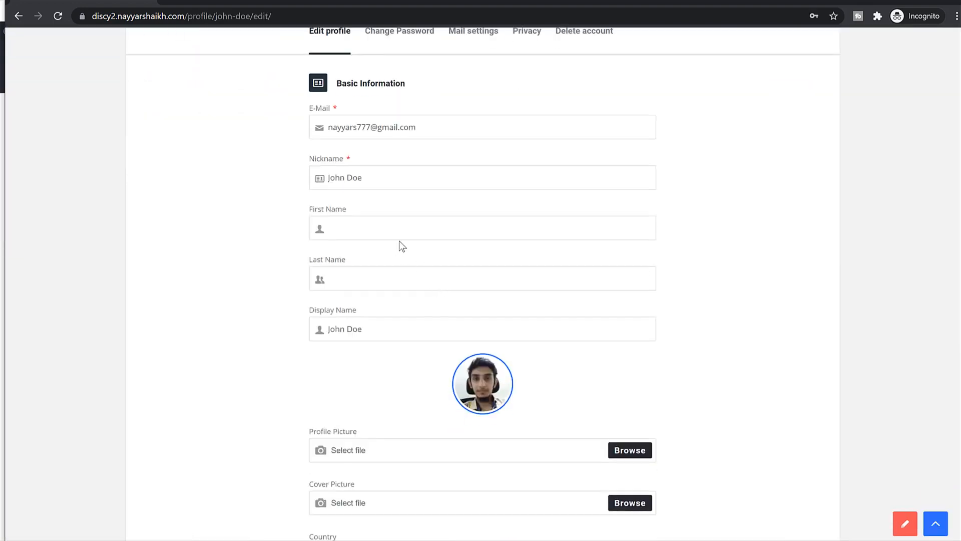
double_click(391, 179)
click(387, 221)
key(Tab)
- Set the cover picture to the register-1024x512 image
scroll(445, 284, down, 5)
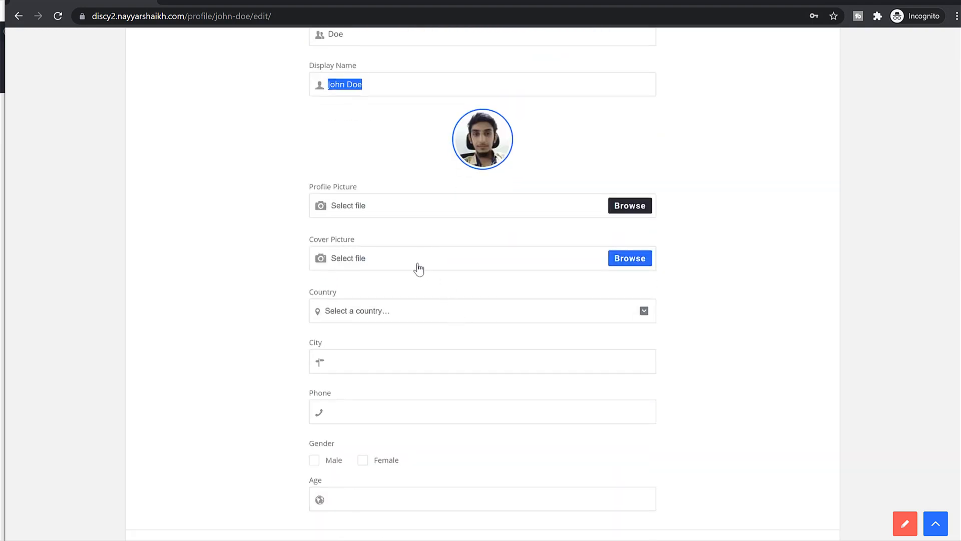
scroll(455, 200, down, 1)
click(458, 197)
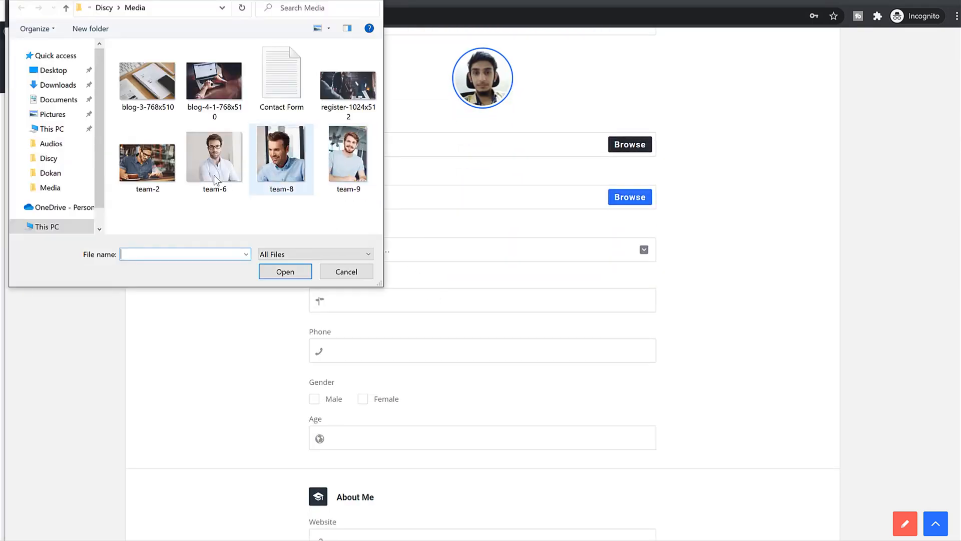
click(347, 119)
click(283, 273)
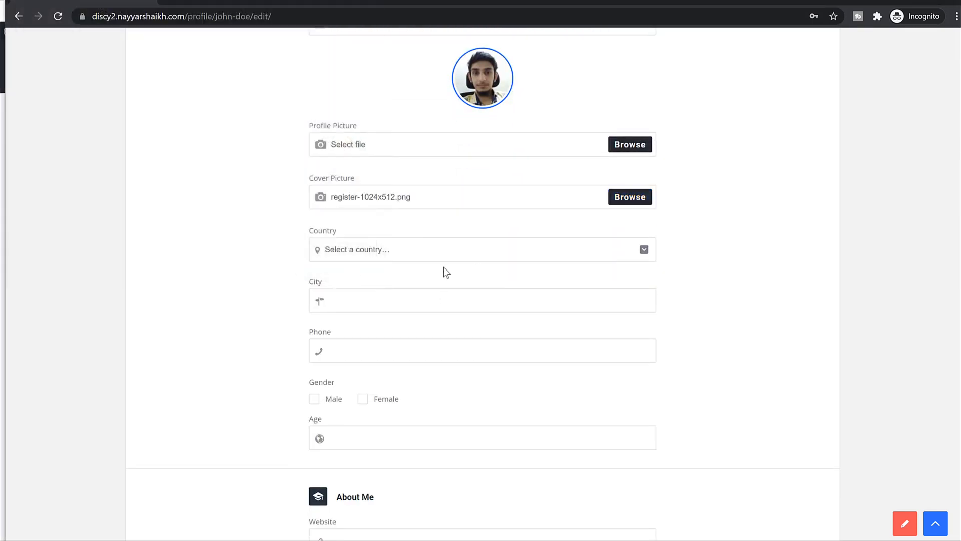
click(434, 251)
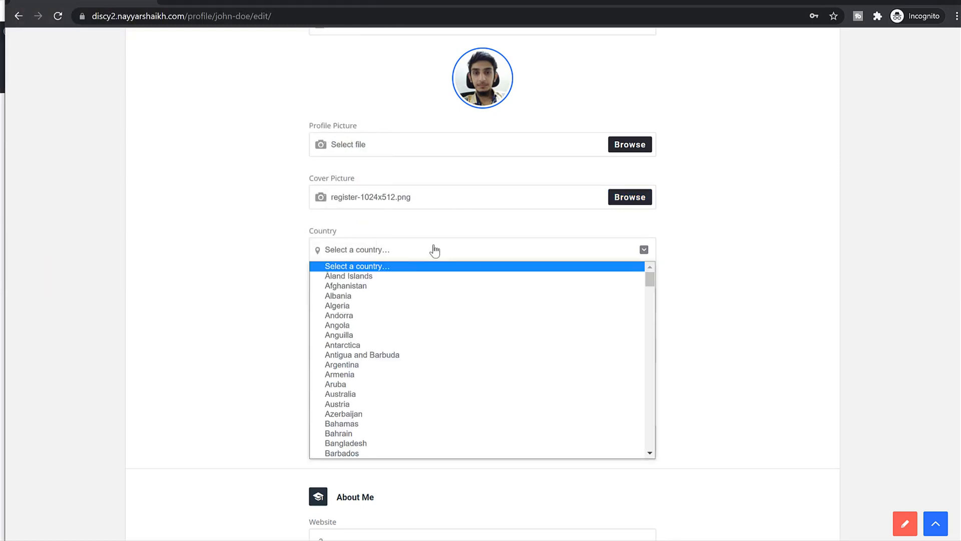
text(india)
key(Tab)
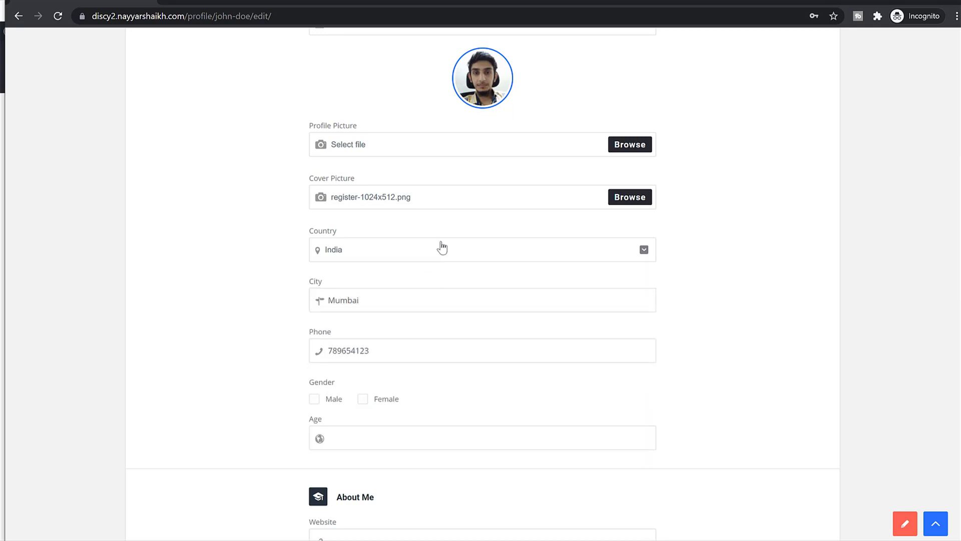
click(314, 399)
click(330, 437)
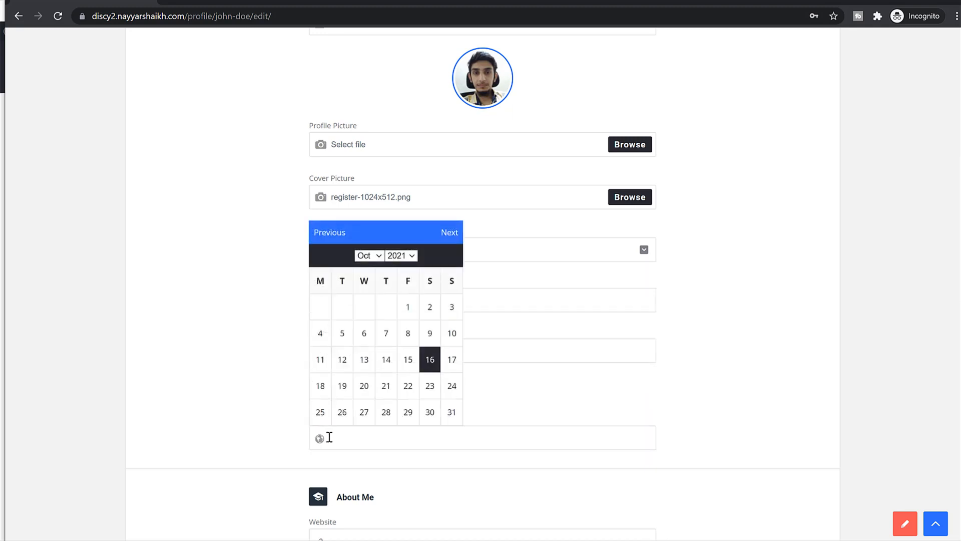
click(374, 320)
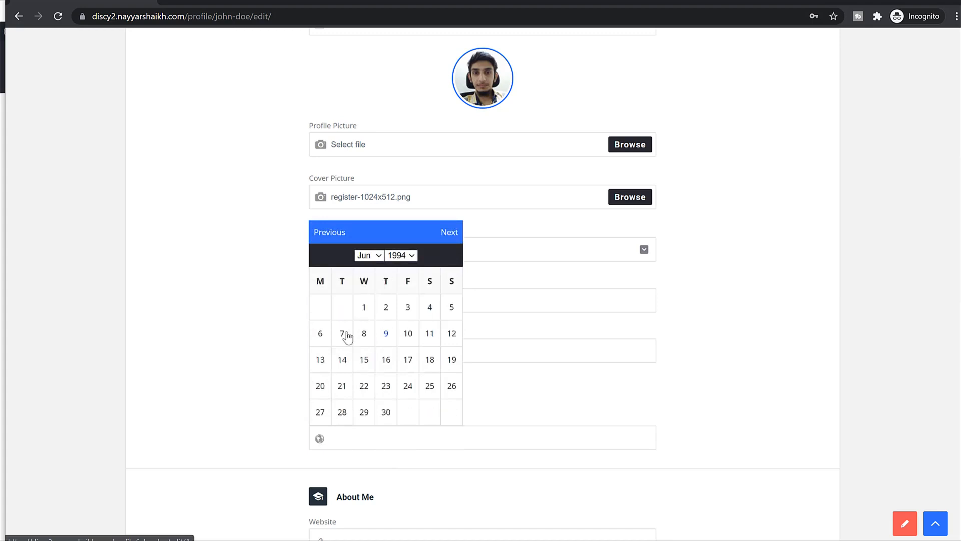
click(345, 334)
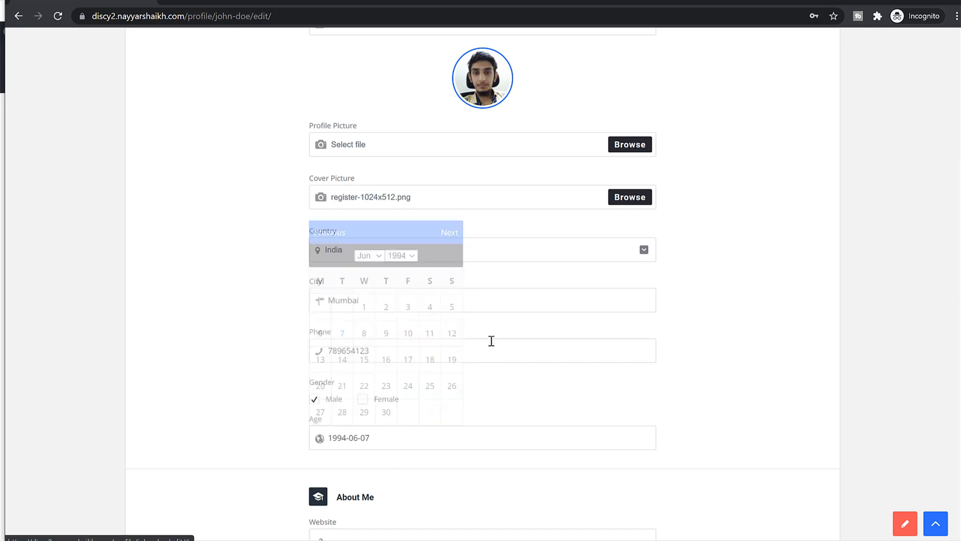
- Use the site address as the website and the question excerpt as the professional bio
scroll(721, 396, down, 6)
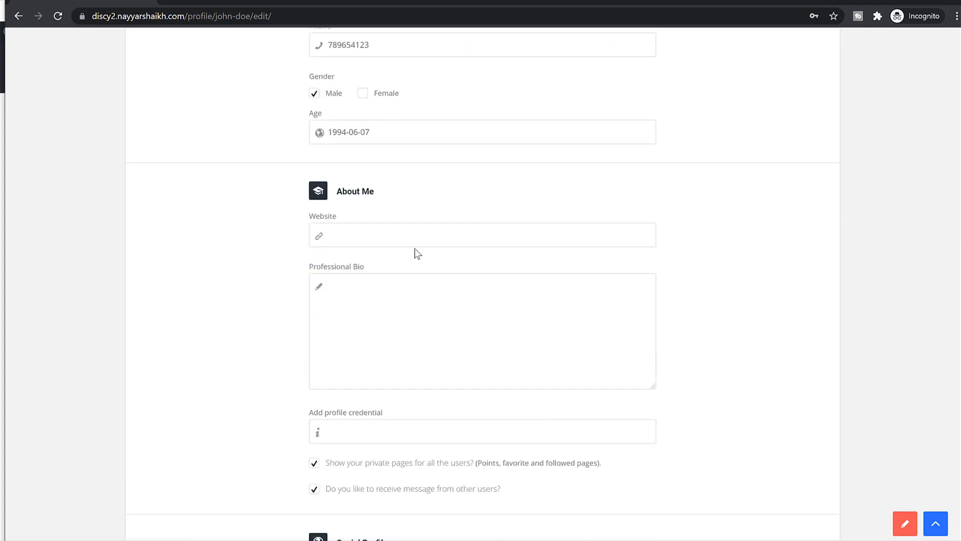
click(189, 16)
key(ctrl+c)
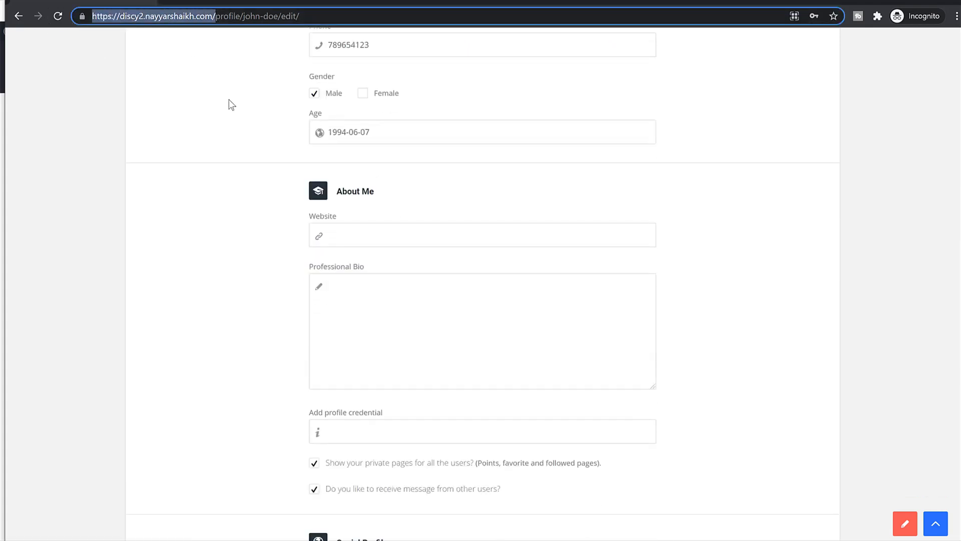
click(389, 234)
key(ctrl+v)
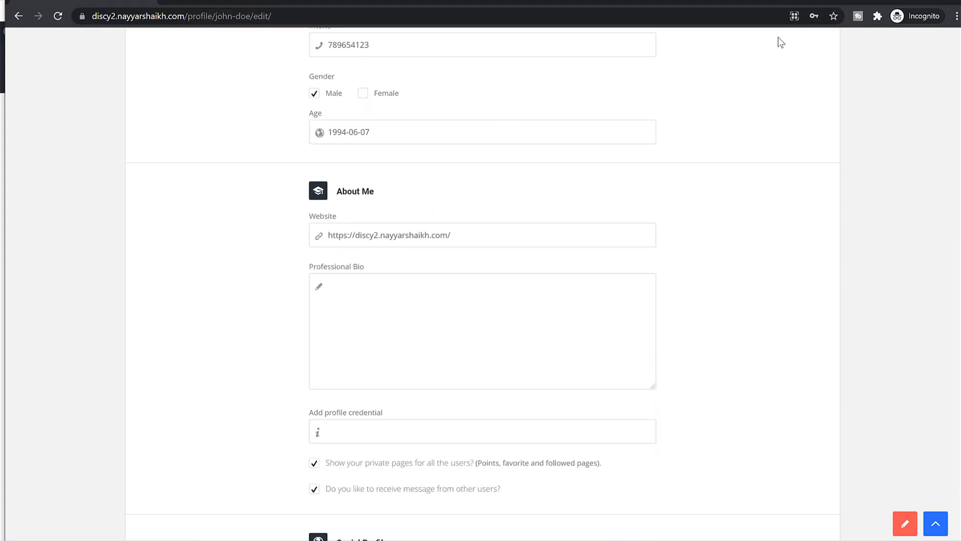
key(Tab)
key(alt+Tab)
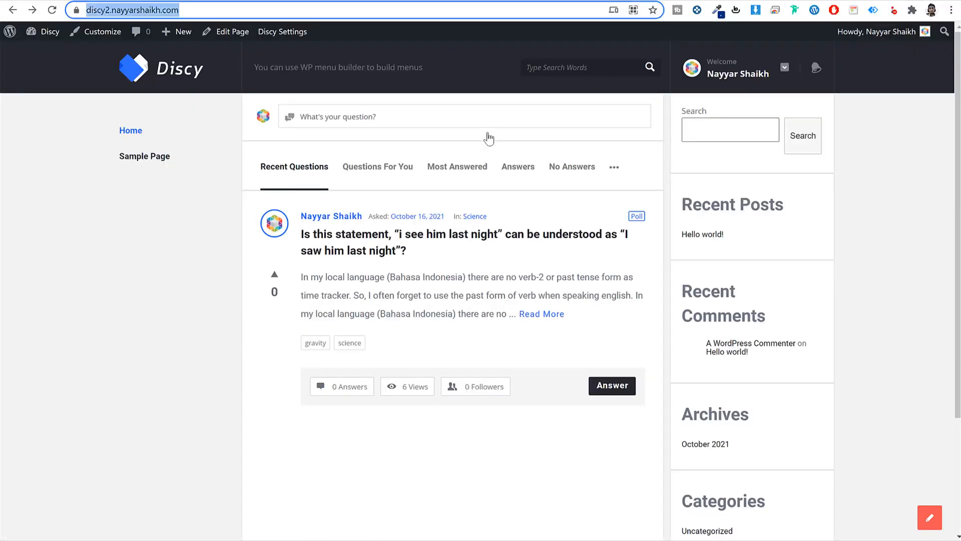
triple_click(412, 284)
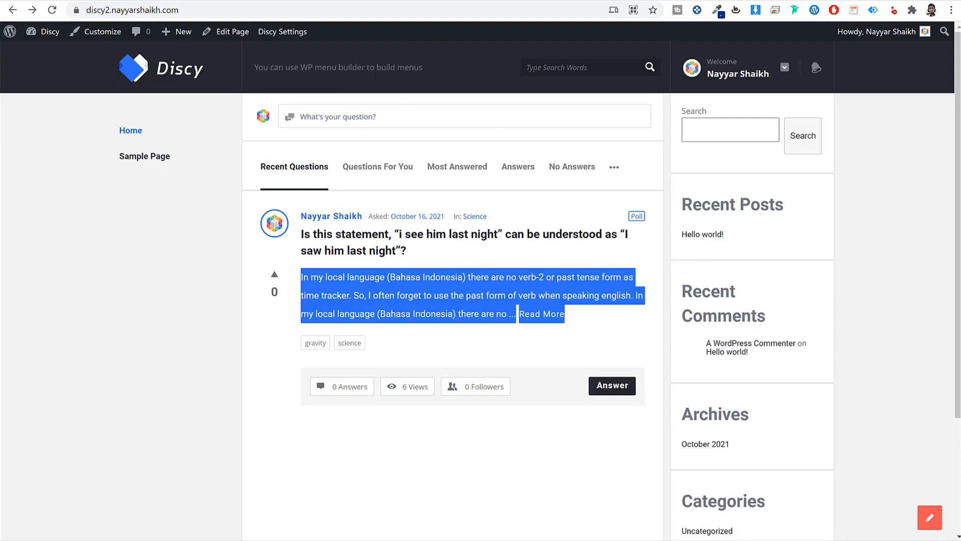
key(ctrl+c)
key(alt+Tab)
key(ctrl+v)
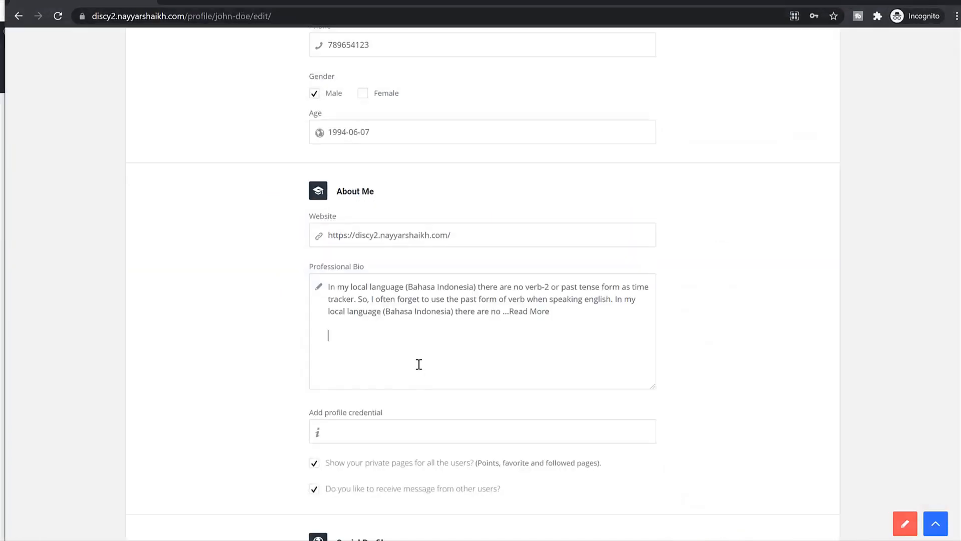
- Paste the site address into the Facebook, YouTube, Vimeo and Twitter link fields
scroll(419, 364, down, 4)
drag(185, 16, 92, 16)
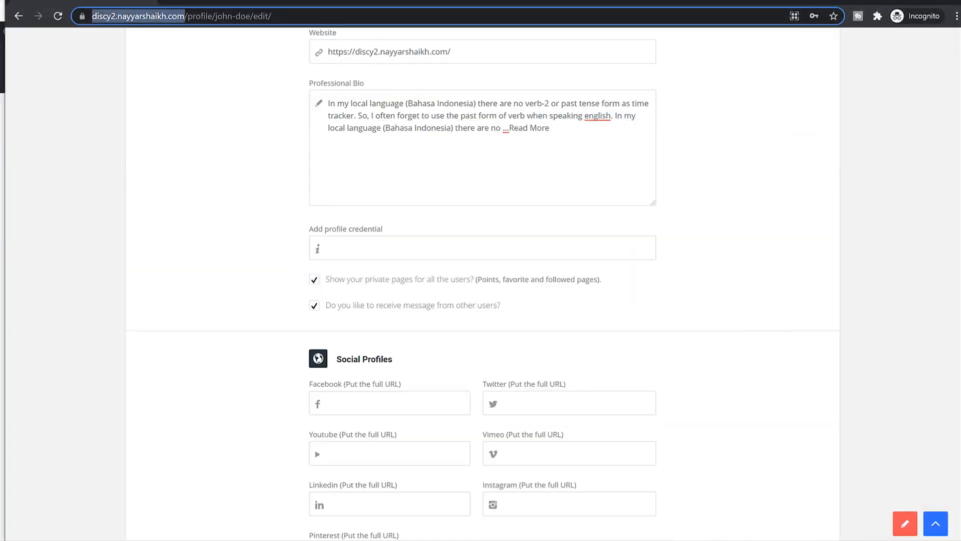
key(ctrl+c)
scroll(487, 350, down, 3)
click(382, 285)
key(ctrl+v)
click(364, 337)
key(ctrl+v)
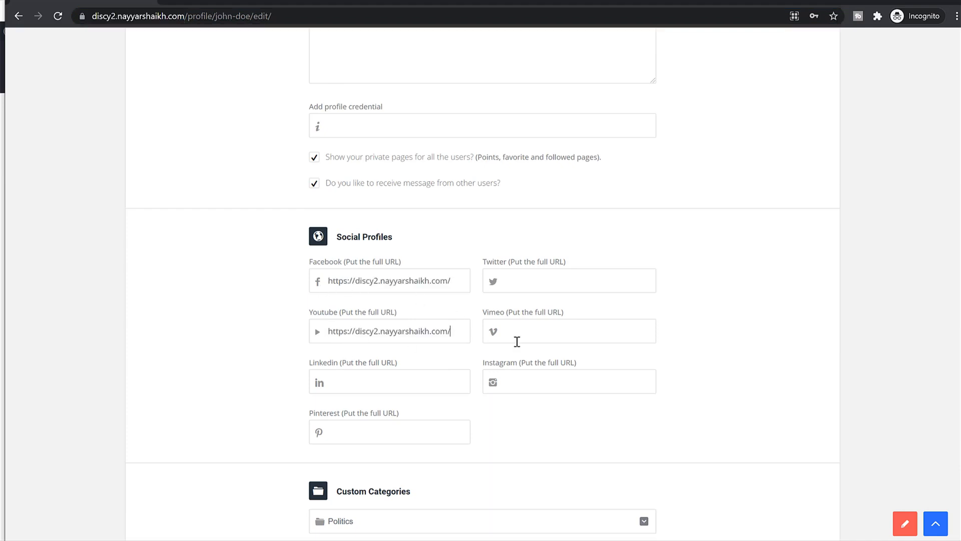
click(518, 342)
key(ctrl+v)
click(524, 281)
key(ctrl+v)
- Save the profile changes and check the update message
scroll(494, 401, down, 4)
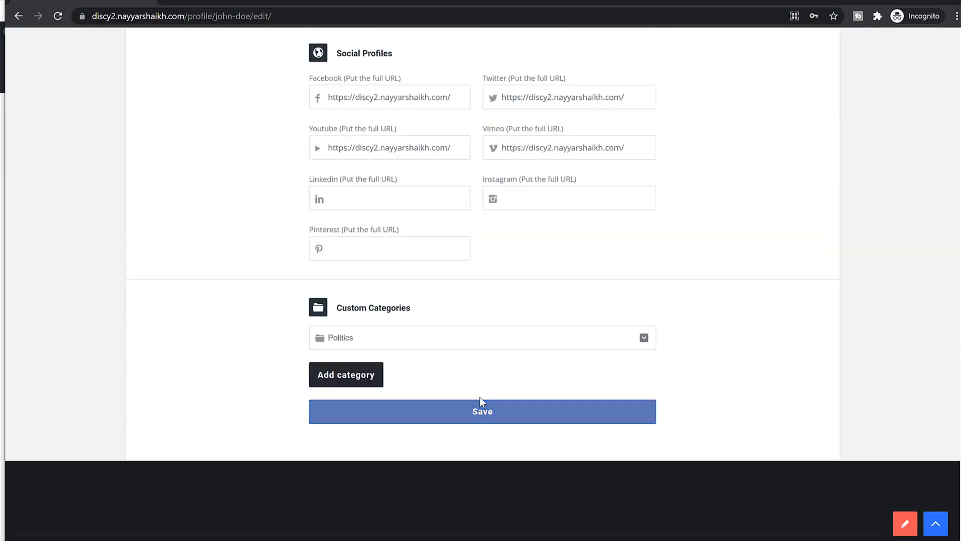
click(457, 420)
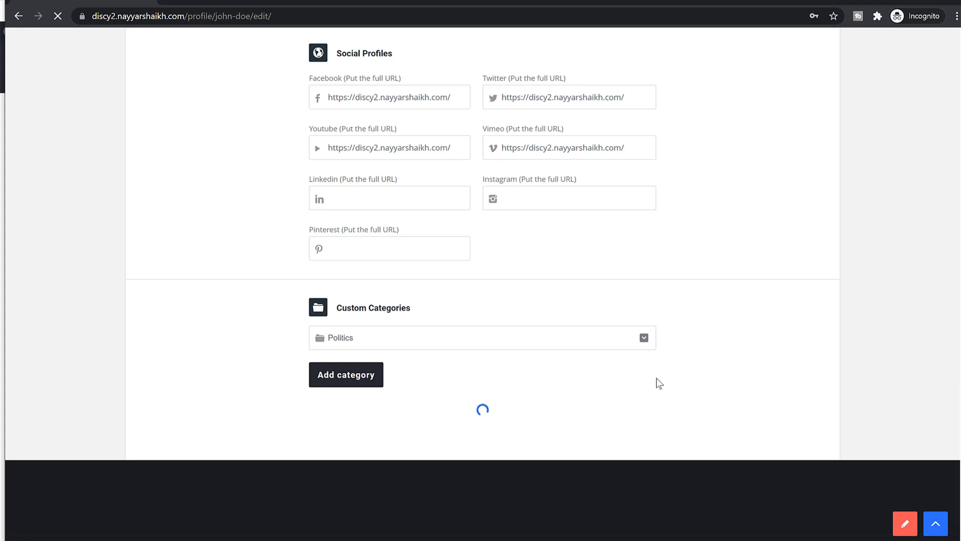
scroll(656, 383, up, 2)
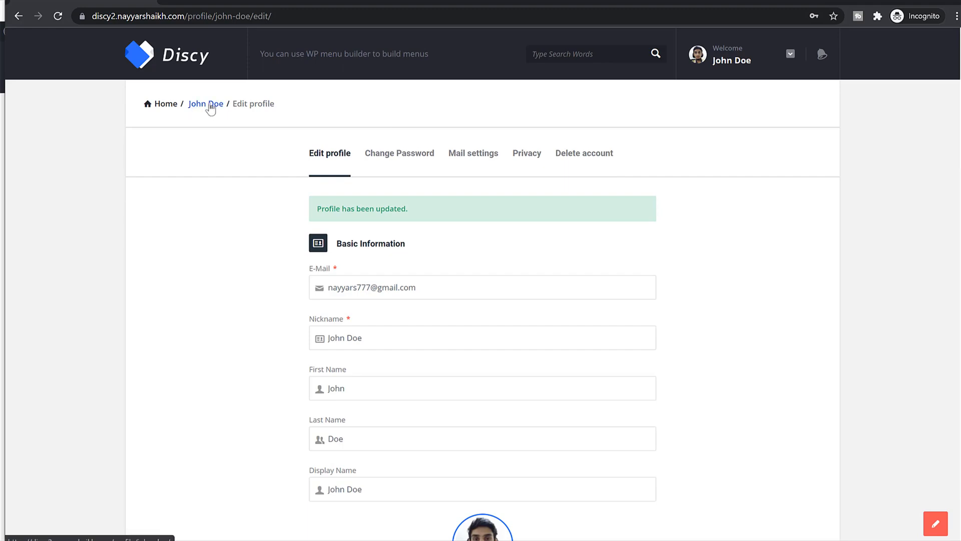
- Open the user's public profile page and review the saved bio
click(217, 106)
click(751, 60)
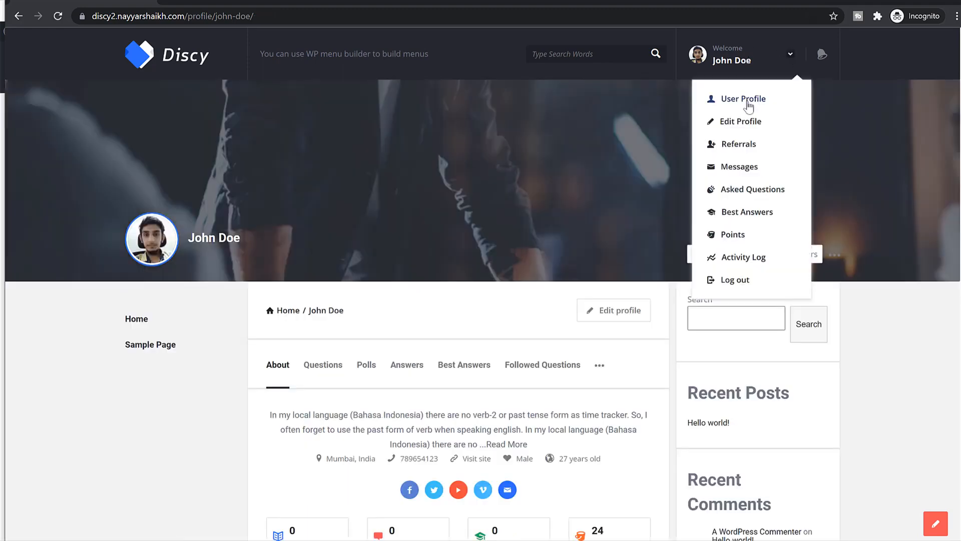
click(881, 276)
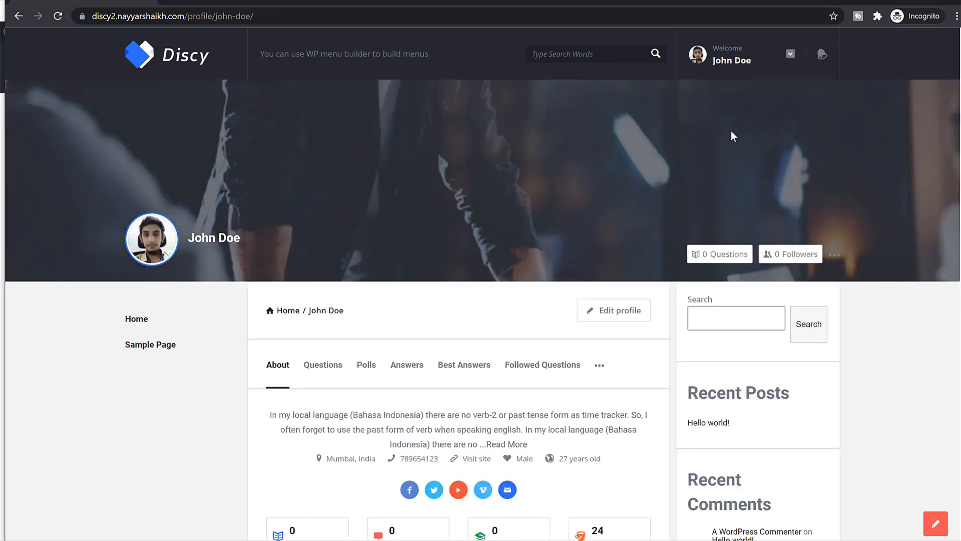
scroll(735, 185, down, 3)
drag(300, 235, 451, 253)
click(451, 256)
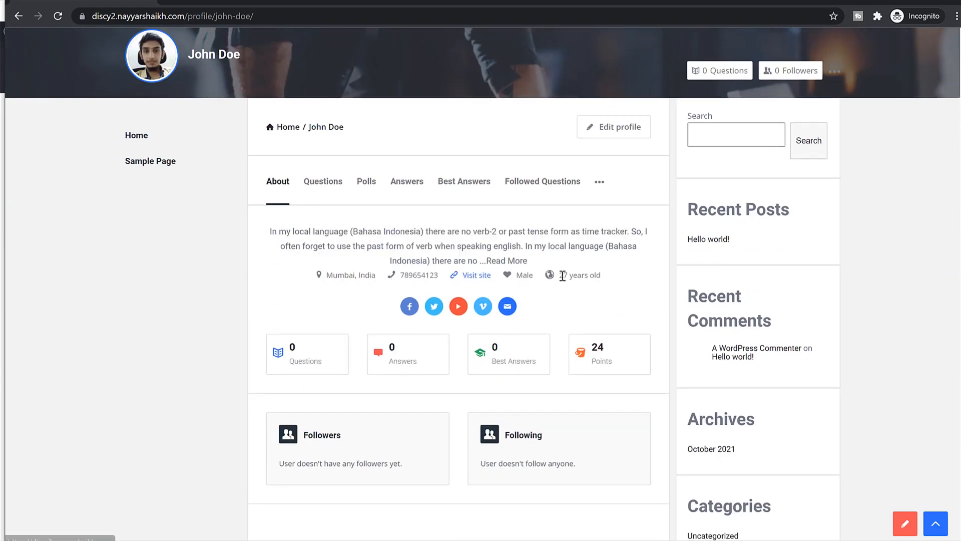
scroll(554, 301, down, 2)
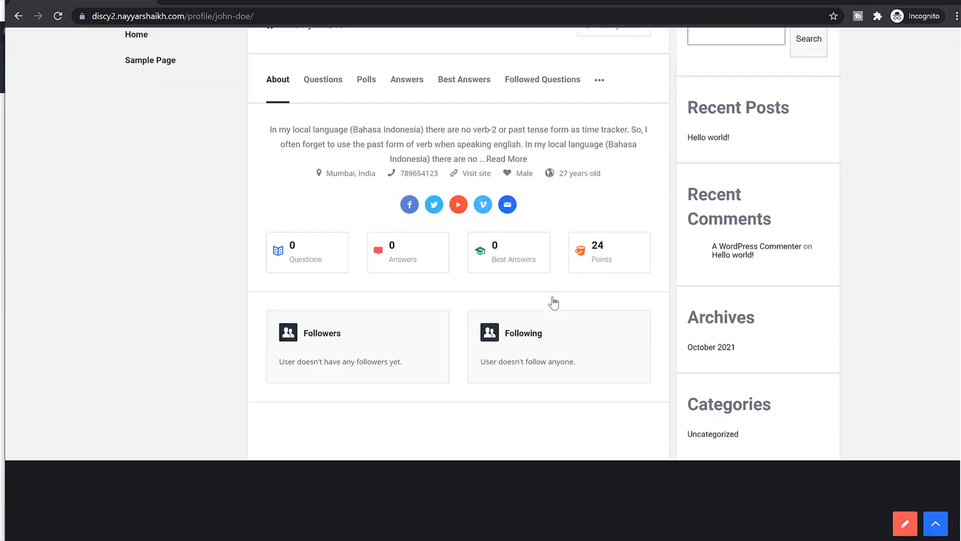
scroll(553, 300, down, 1)
- Review the points log, including the 20-point site gift and Facebook link entries, then return home
click(606, 208)
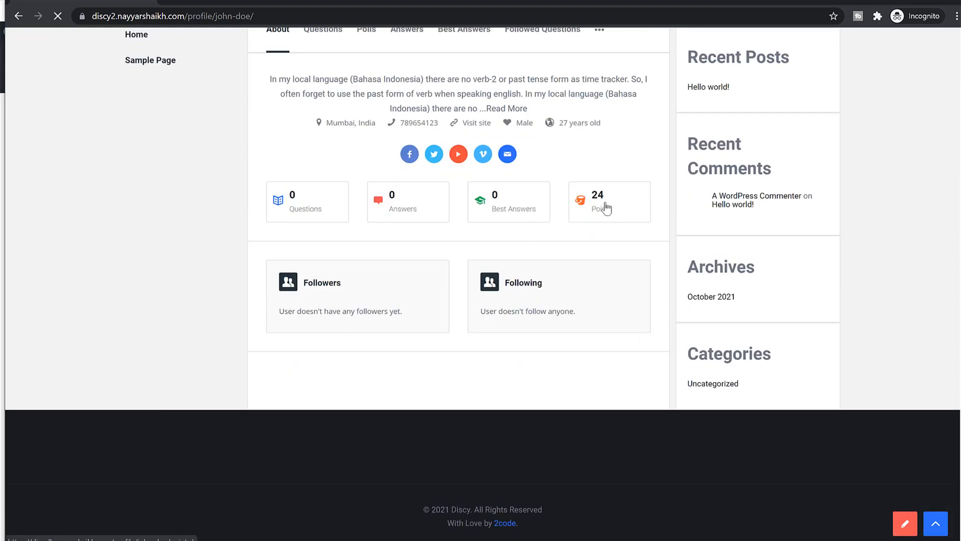
scroll(576, 283, down, 6)
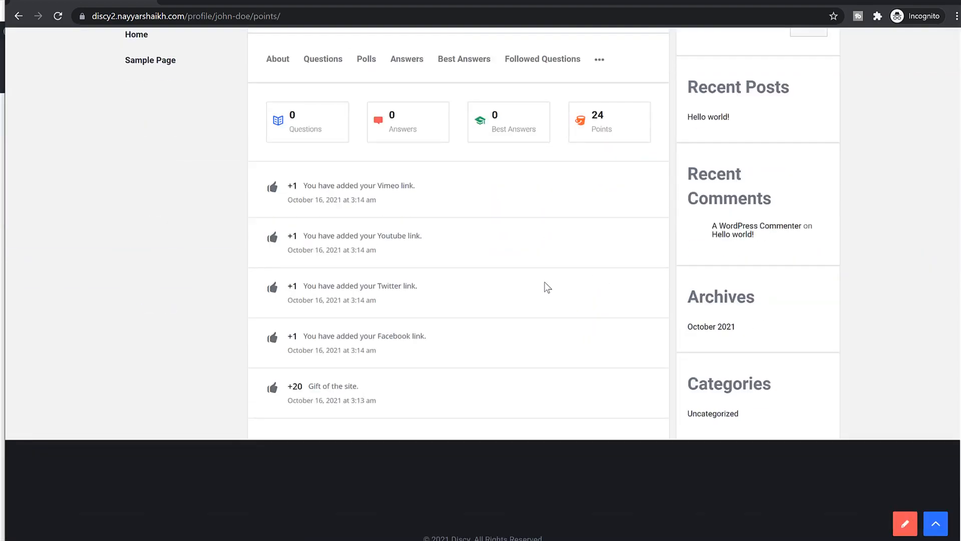
drag(303, 390, 371, 386)
click(319, 401)
drag(315, 337, 433, 337)
click(414, 335)
scroll(425, 314, up, 5)
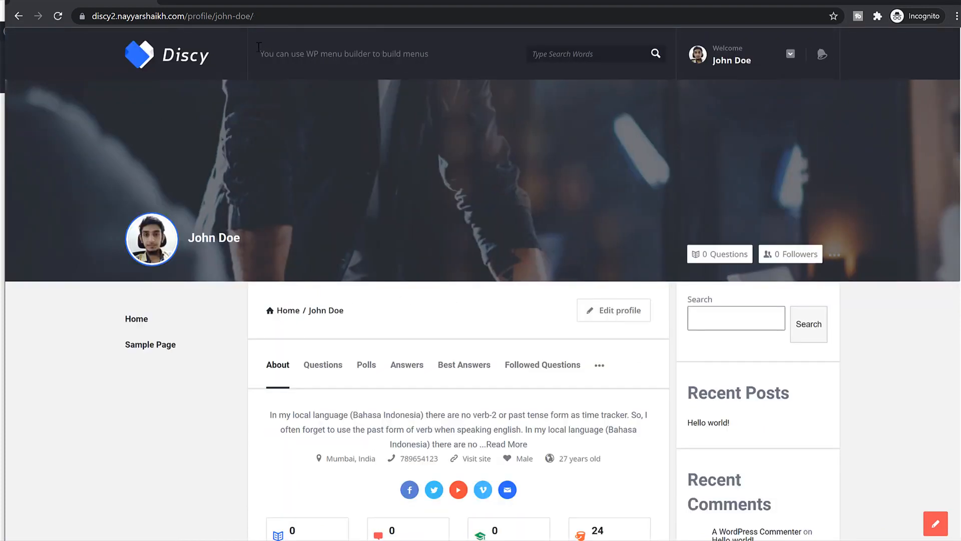
click(134, 62)
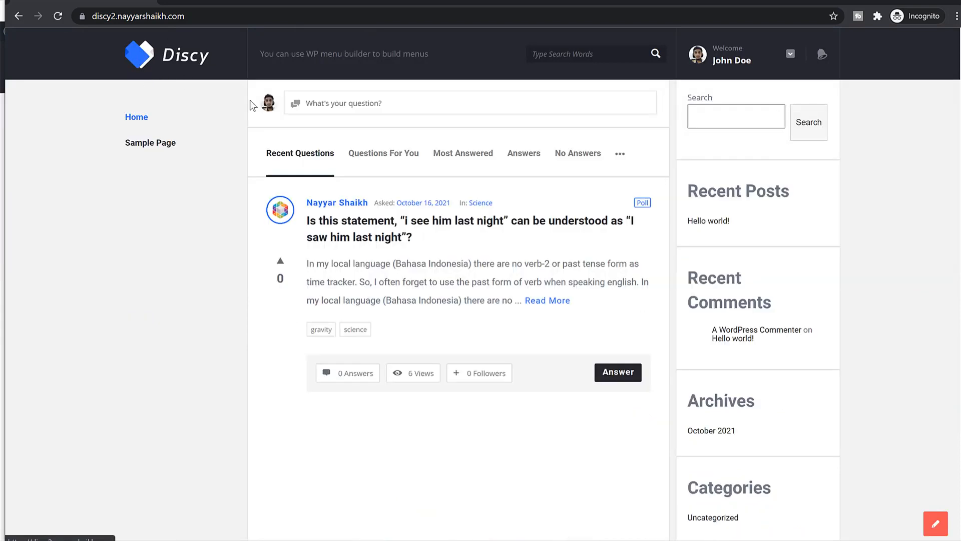
- Upvote the 'I see him last night' question and vote for Answer 2 in its poll
click(280, 261)
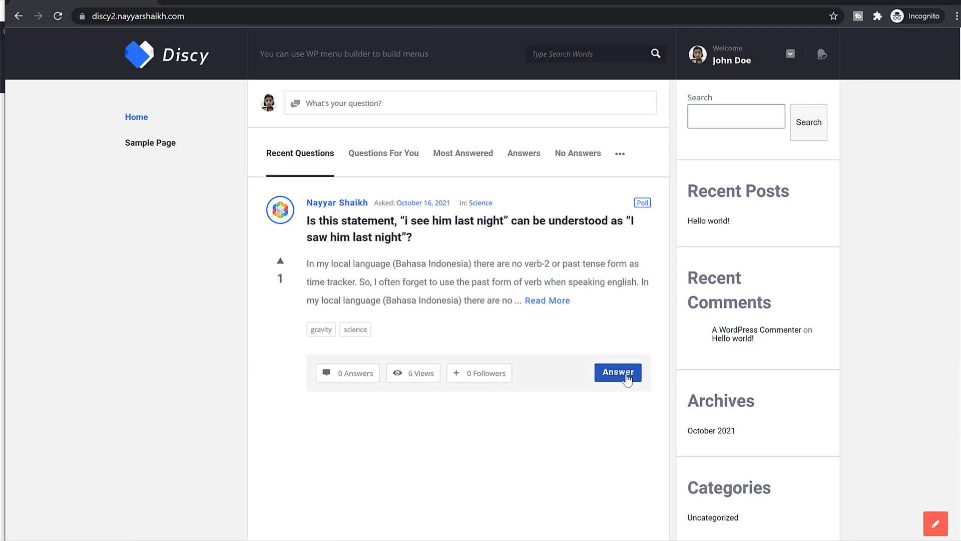
click(486, 222)
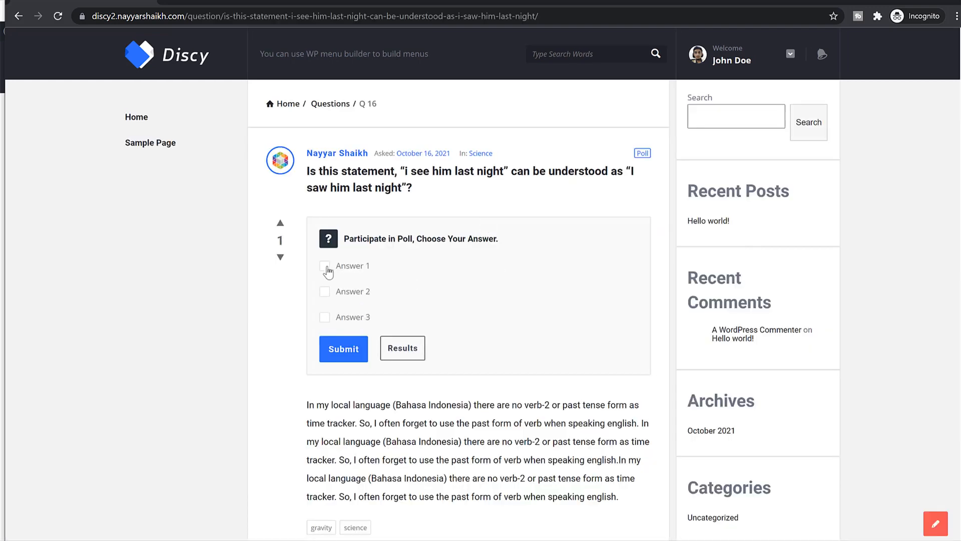
click(351, 352)
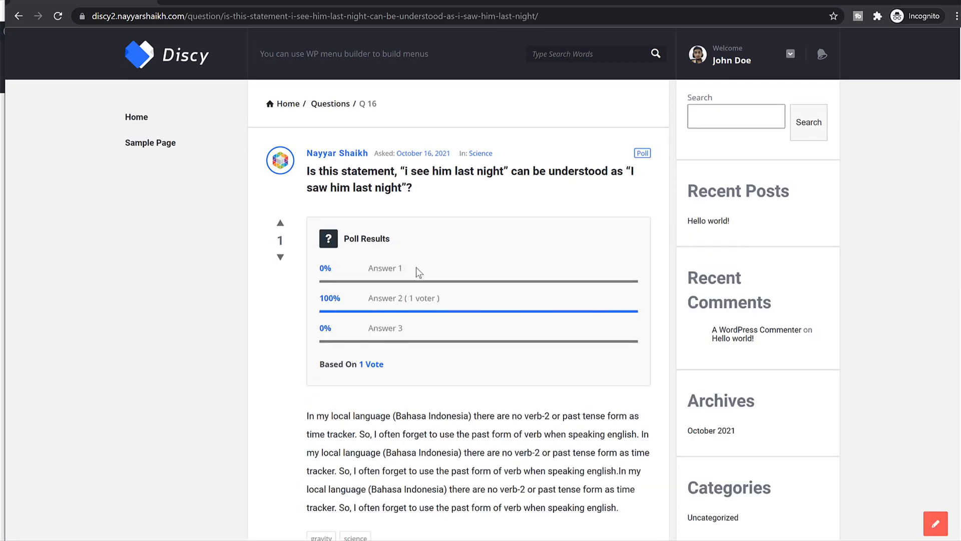
- Replace the pasted URL in the Answer box with the question's Bahasa Indonesia paragraph
scroll(461, 376, down, 5)
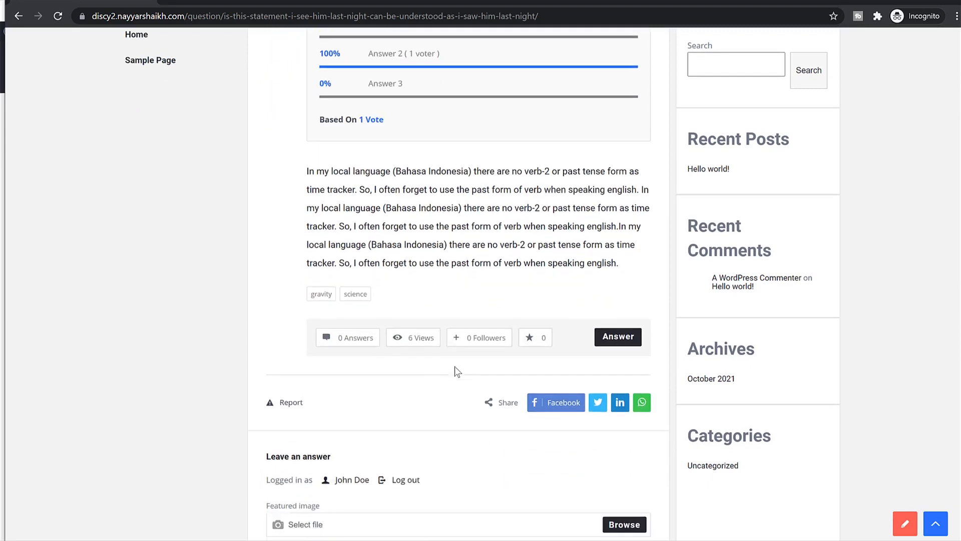
scroll(496, 326, down, 4)
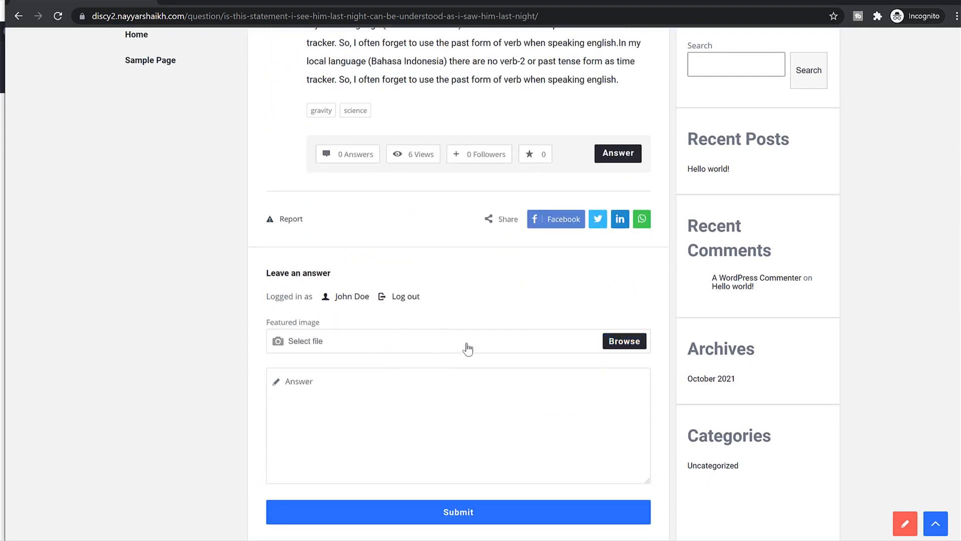
scroll(451, 361, down, 2)
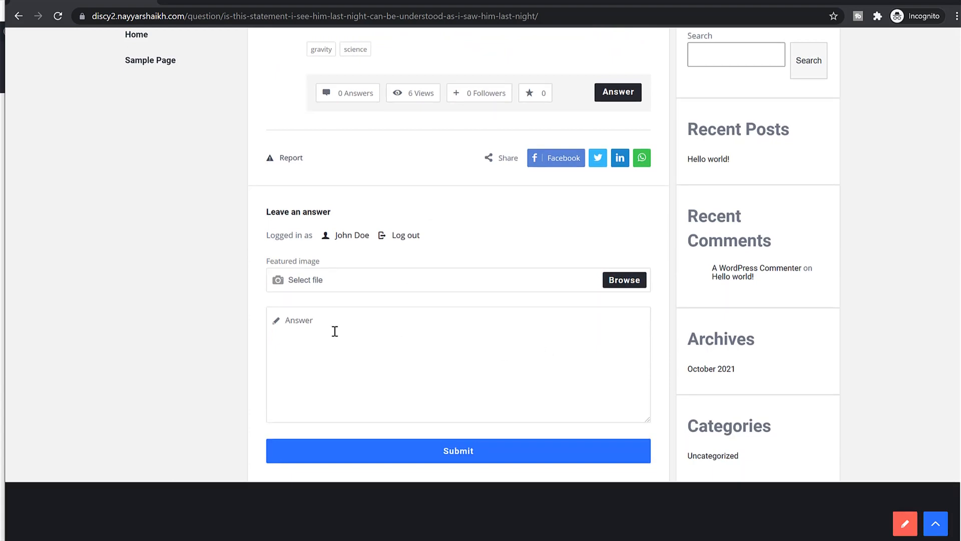
text(https://discy2.nayyarshaikh.com/)
scroll(377, 295, up, 7)
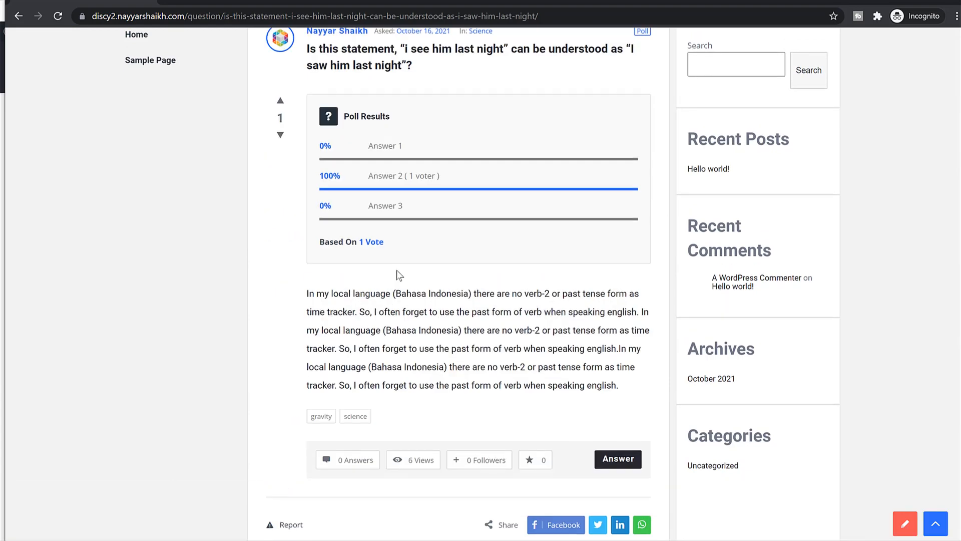
triple_click(376, 328)
key(ctrl+c)
scroll(392, 373, down, 6)
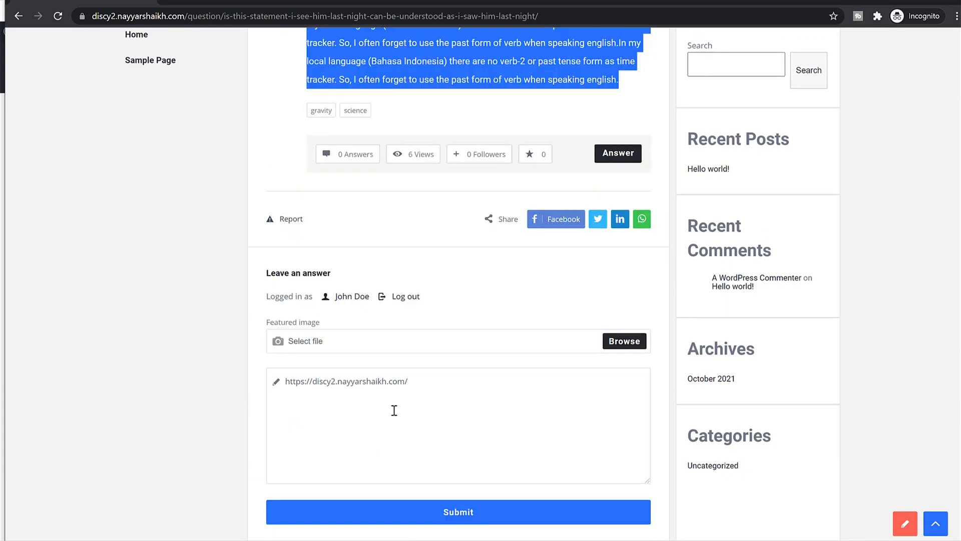
double_click(393, 410)
key(ctrl+a)
key(ctrl+v)
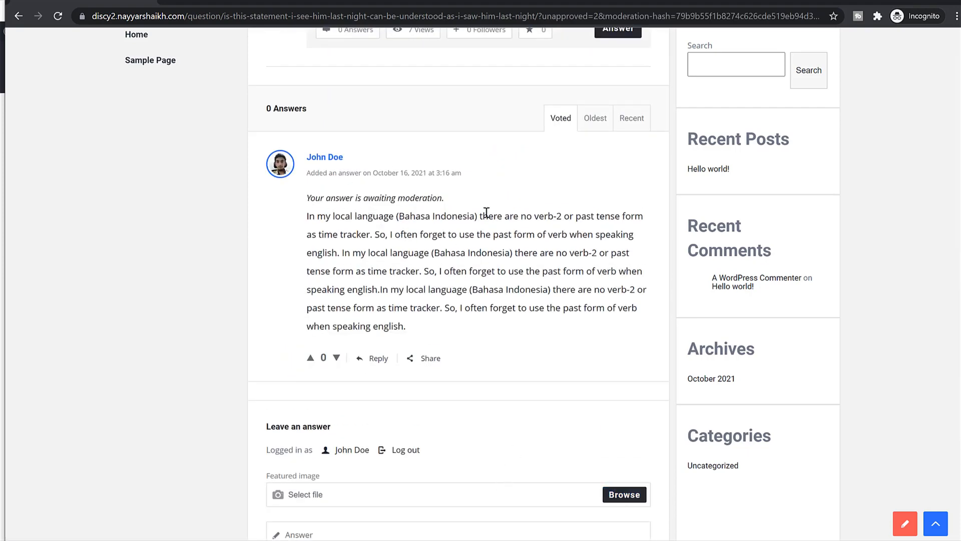
- Check the awaiting-moderation notice on the posted answer
scroll(381, 321, up, 6)
scroll(390, 348, down, 6)
drag(307, 196, 461, 201)
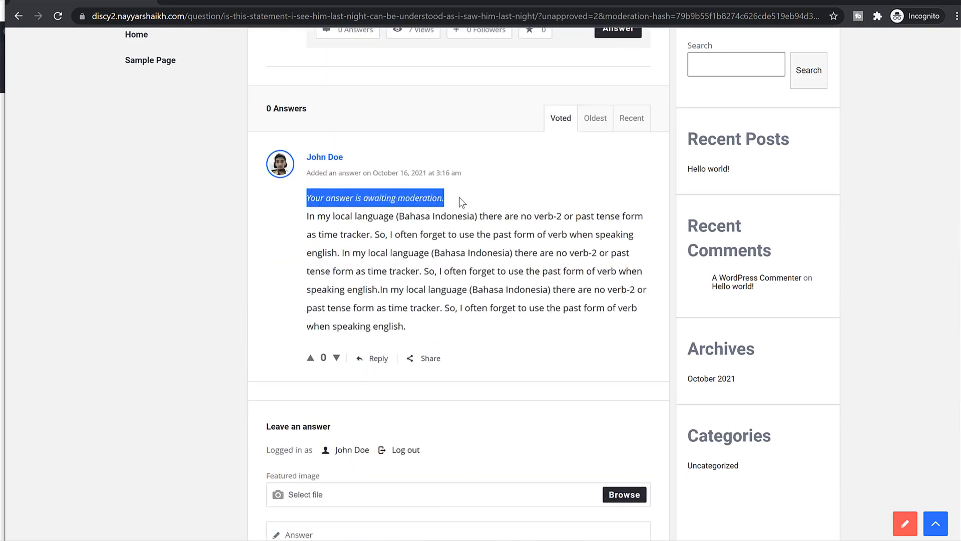
click(429, 197)
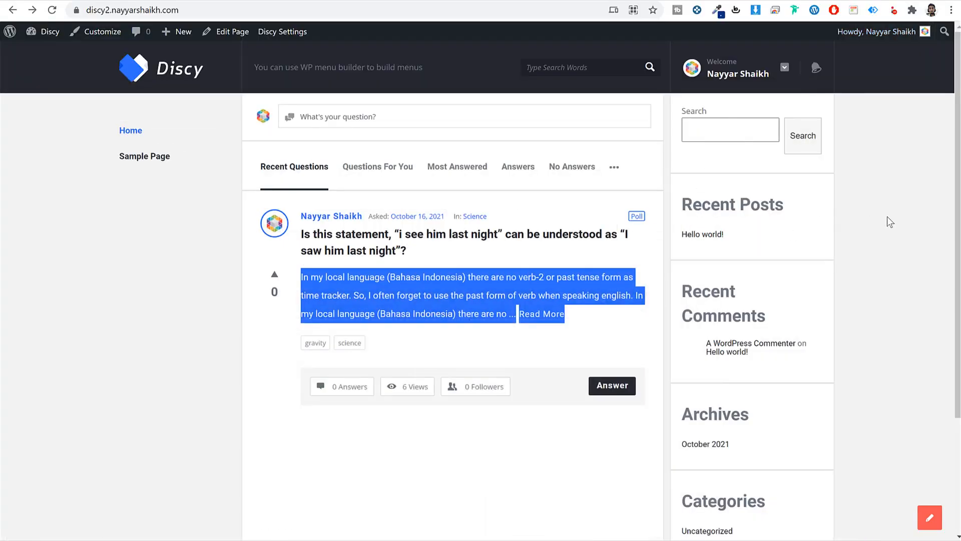
- Go from the front page editor to WordPress's Discussion settings
click(887, 217)
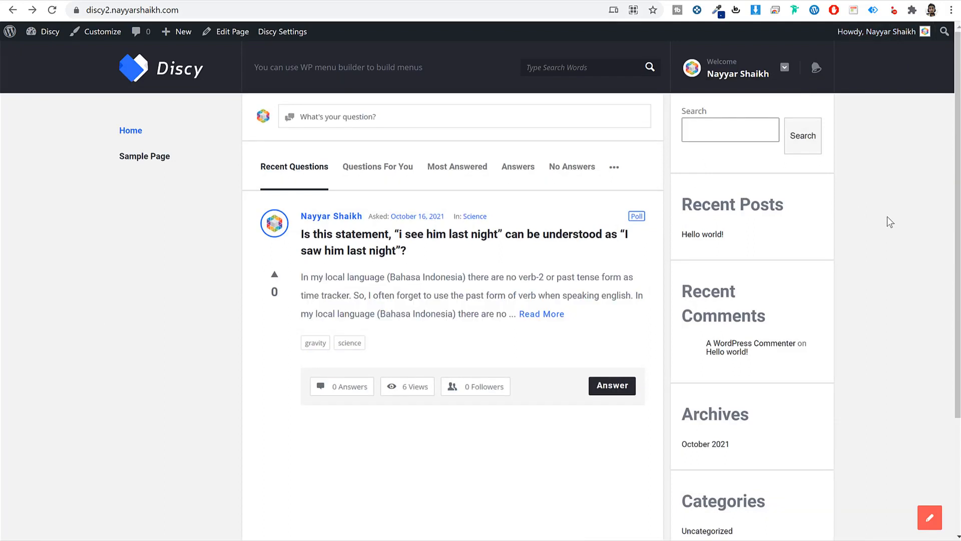
click(216, 35)
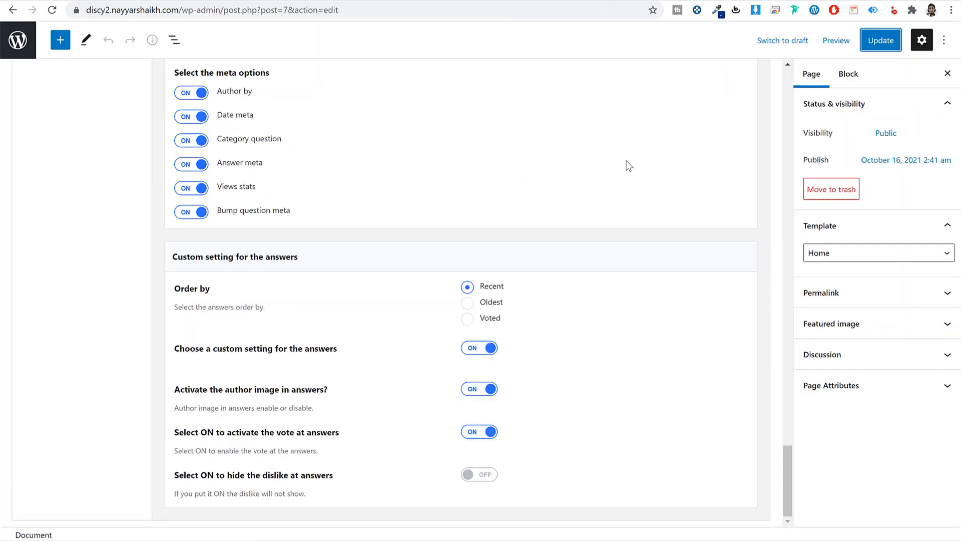
click(19, 41)
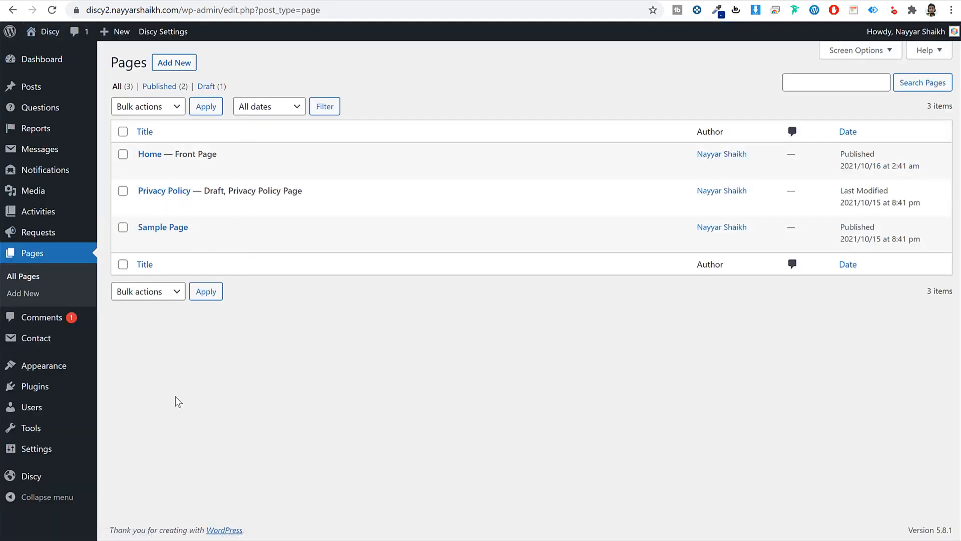
mouse_move(37, 454)
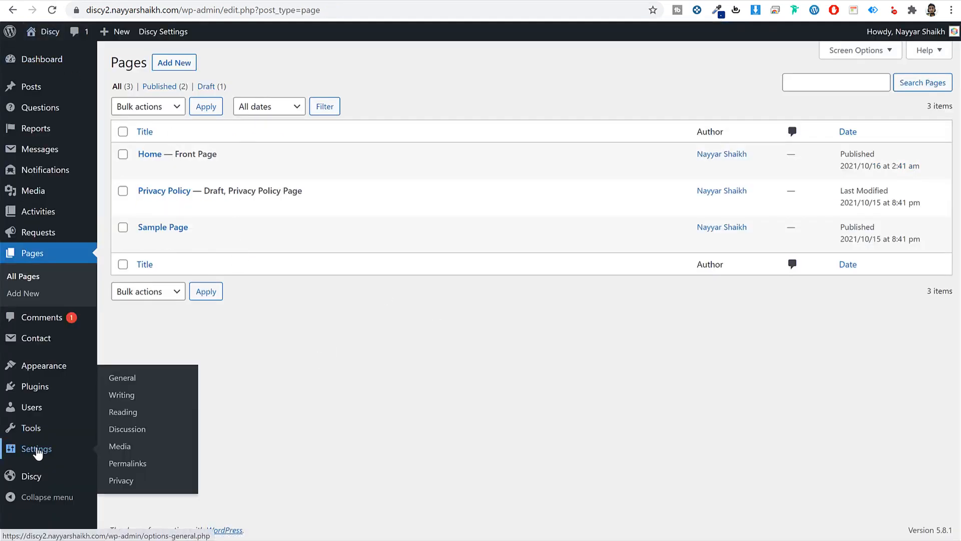
click(128, 430)
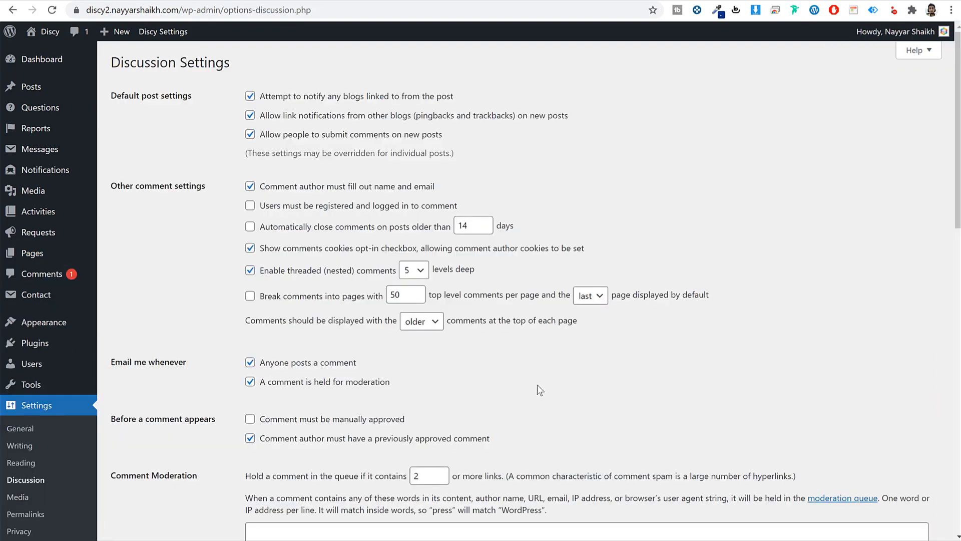
- Turn off email notifications for comments held for moderation
scroll(537, 384, down, 5)
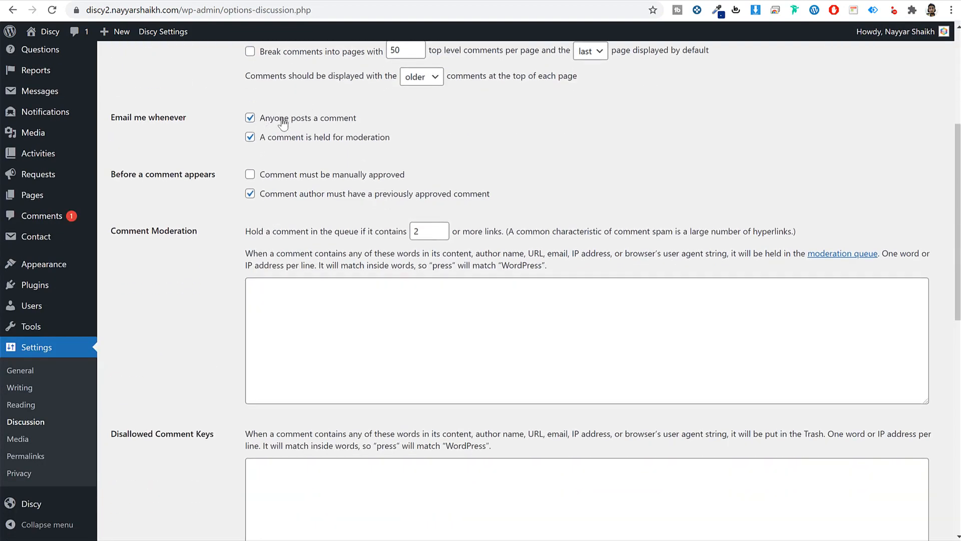
drag(357, 118, 266, 120)
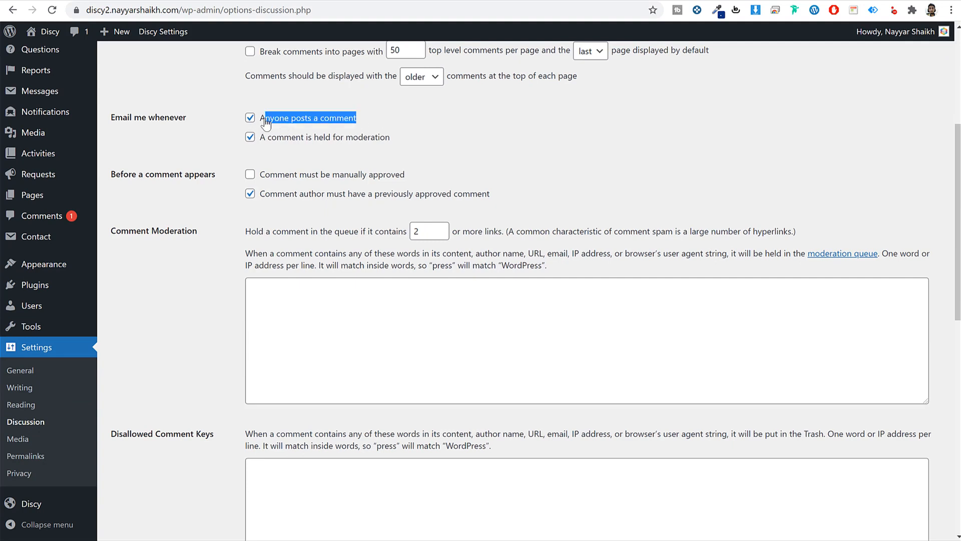
click(450, 163)
click(285, 144)
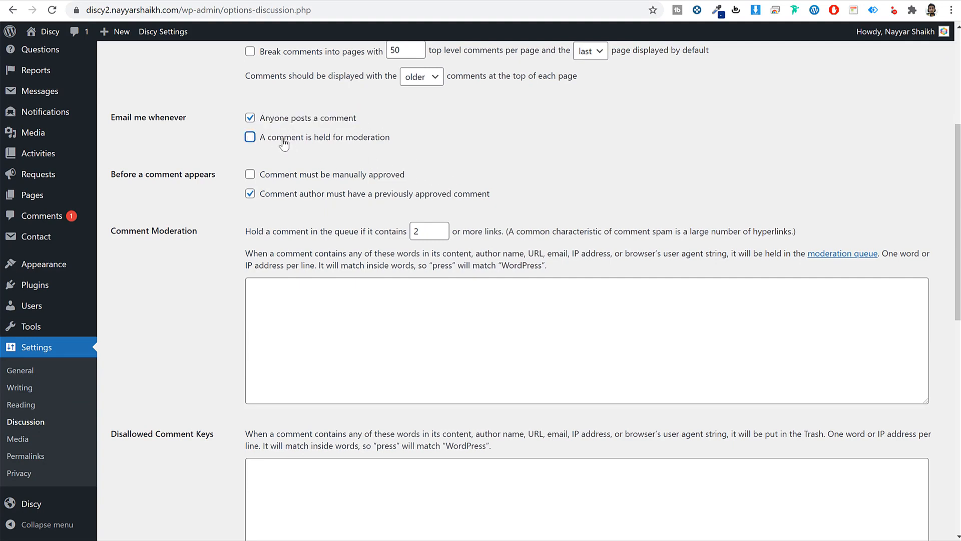
drag(402, 143, 257, 145)
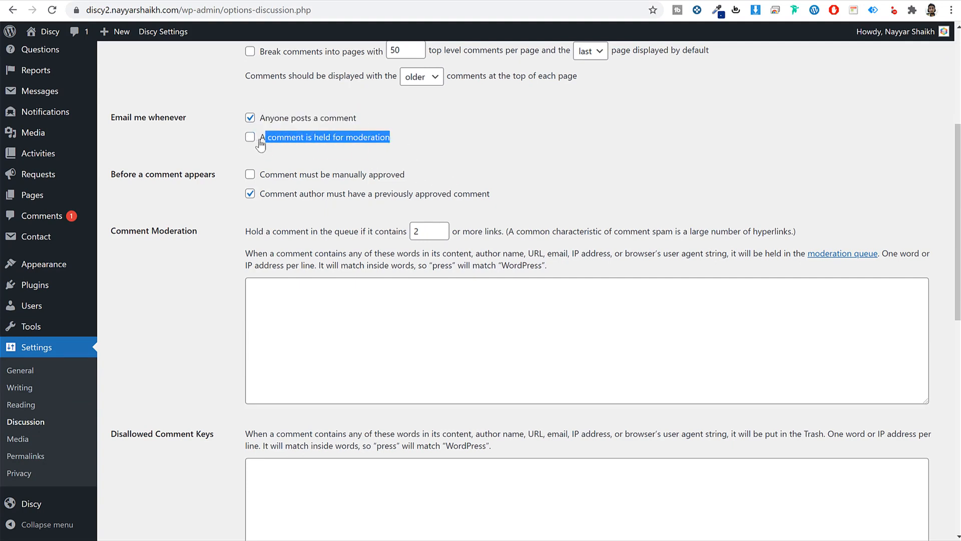
click(253, 140)
click(253, 144)
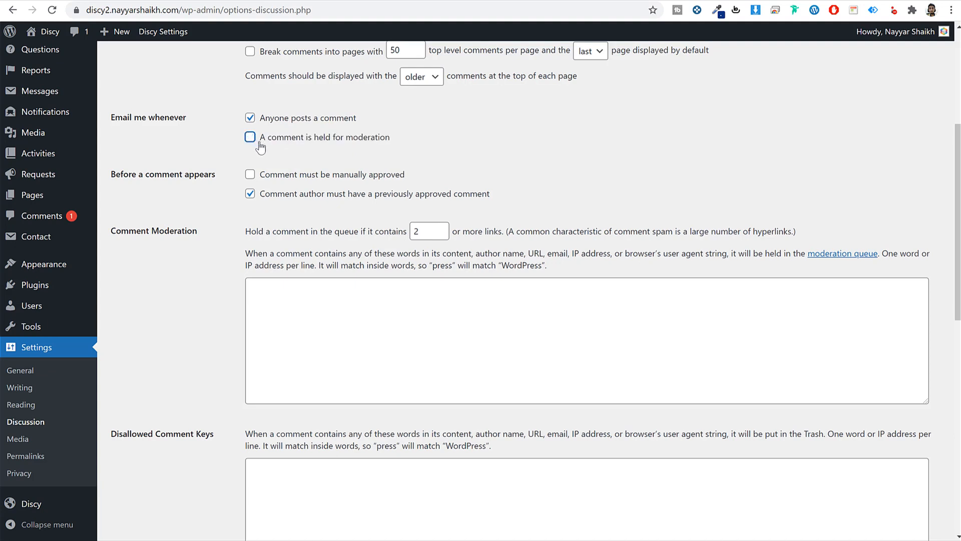
- Disable the previously-approved-comment requirement and save the discussion settings
drag(289, 176, 406, 178)
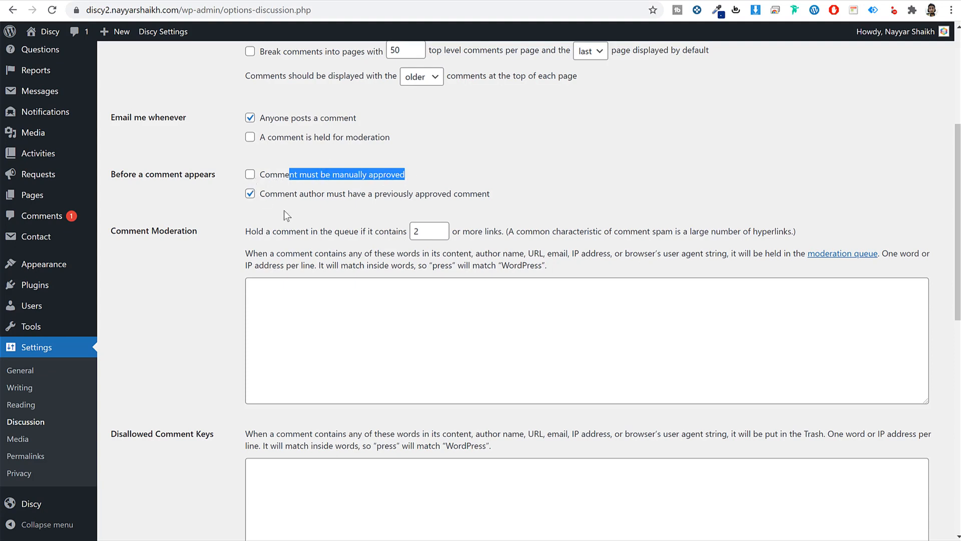
drag(264, 195, 451, 200)
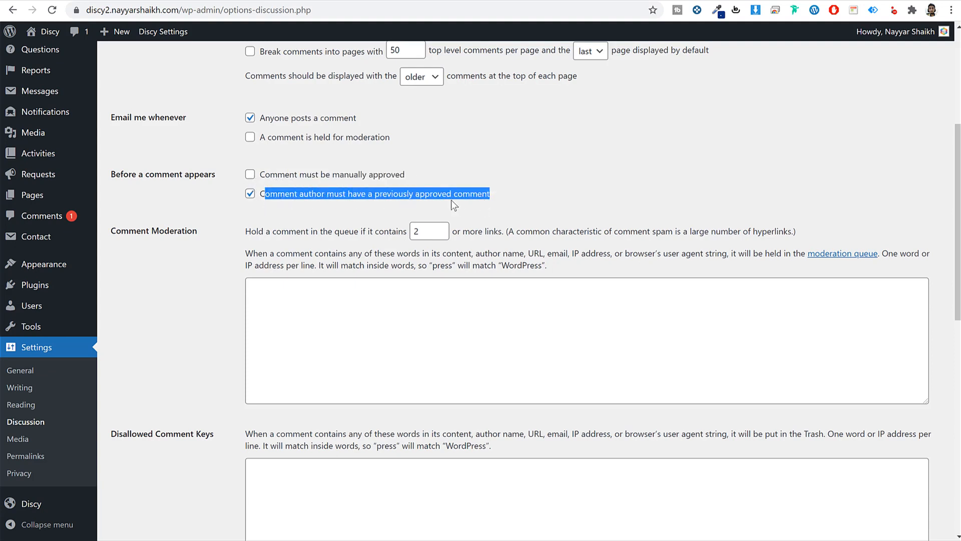
click(251, 197)
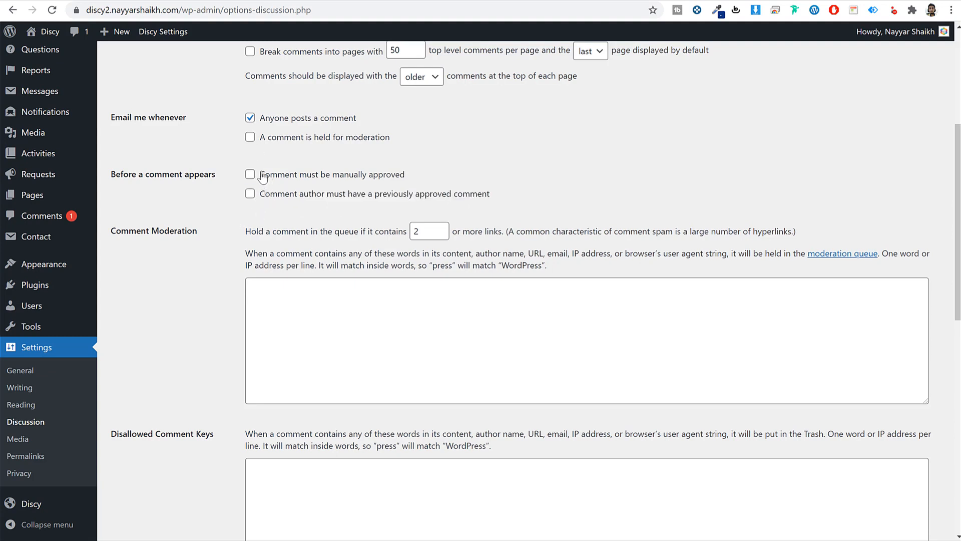
drag(259, 174, 265, 209)
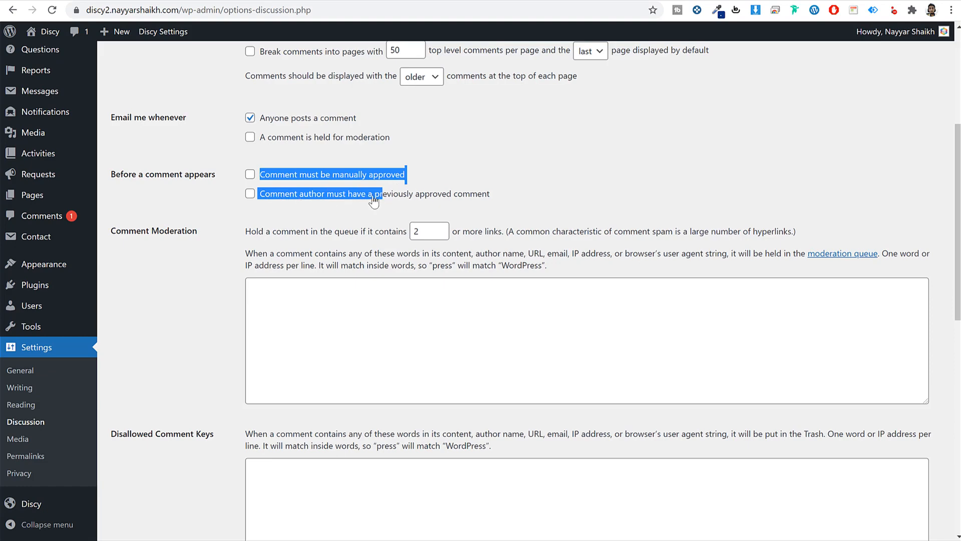
click(219, 218)
scroll(248, 379, down, 2)
scroll(246, 383, down, 10)
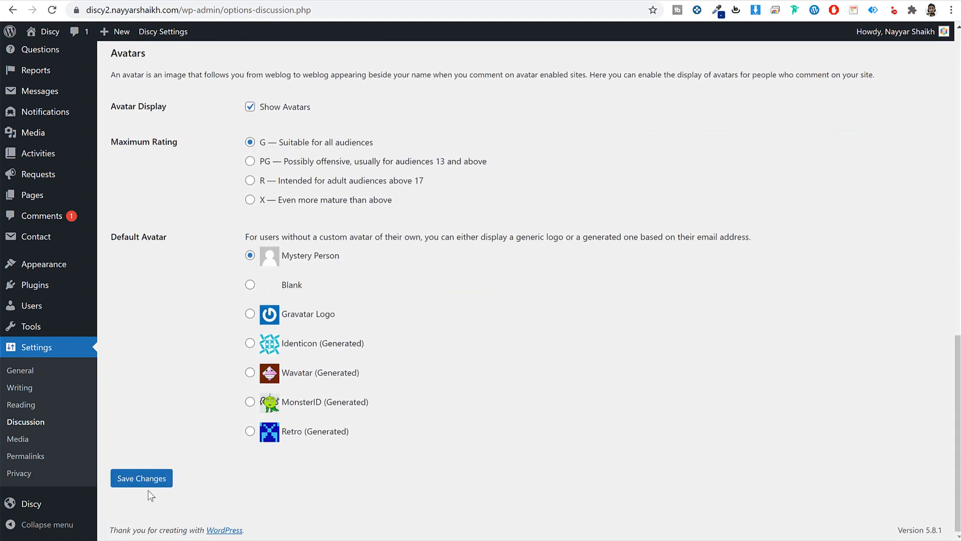
click(142, 479)
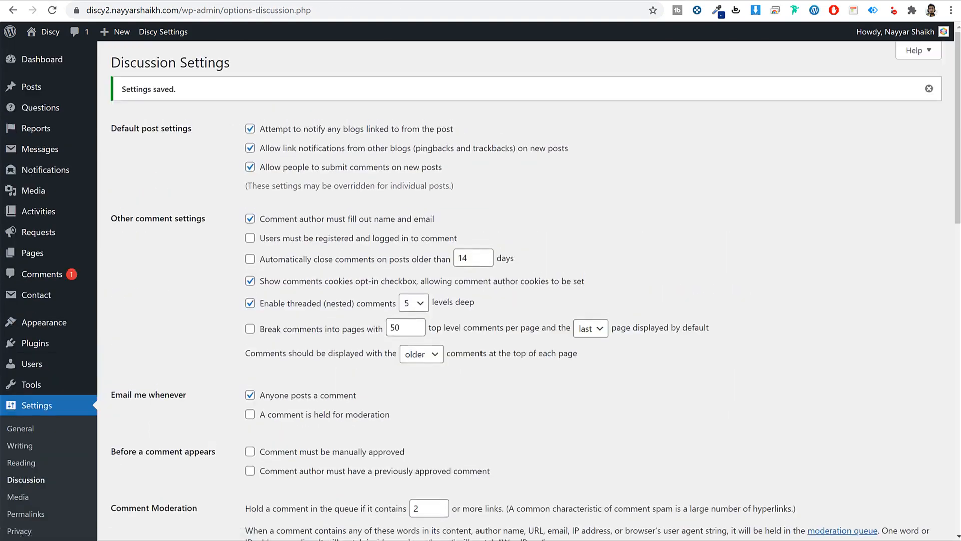
mouse_move(215, 540)
click(279, 538)
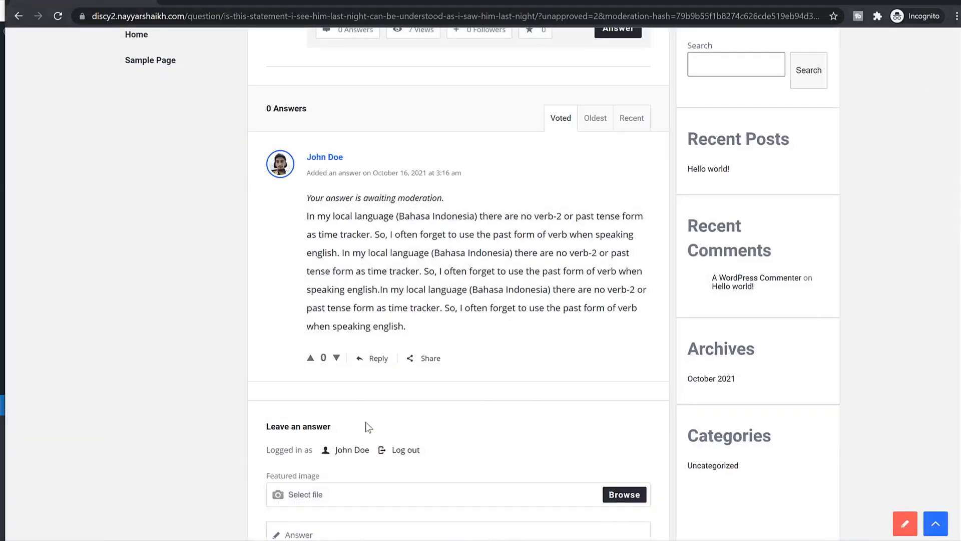
- Reload the question, enter the copied answer paragraph twice in the Answer box and submit
click(58, 16)
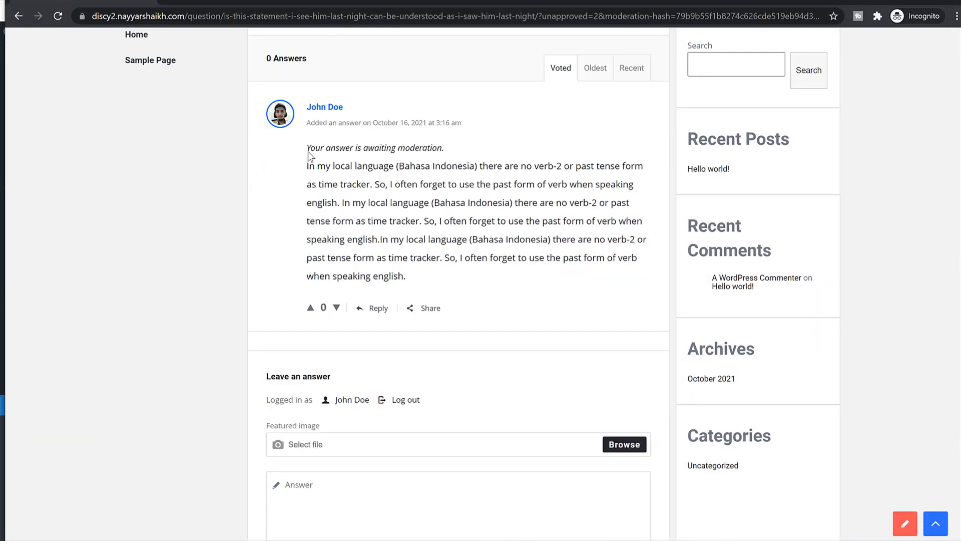
triple_click(345, 146)
triple_click(434, 181)
key(ctrl+c)
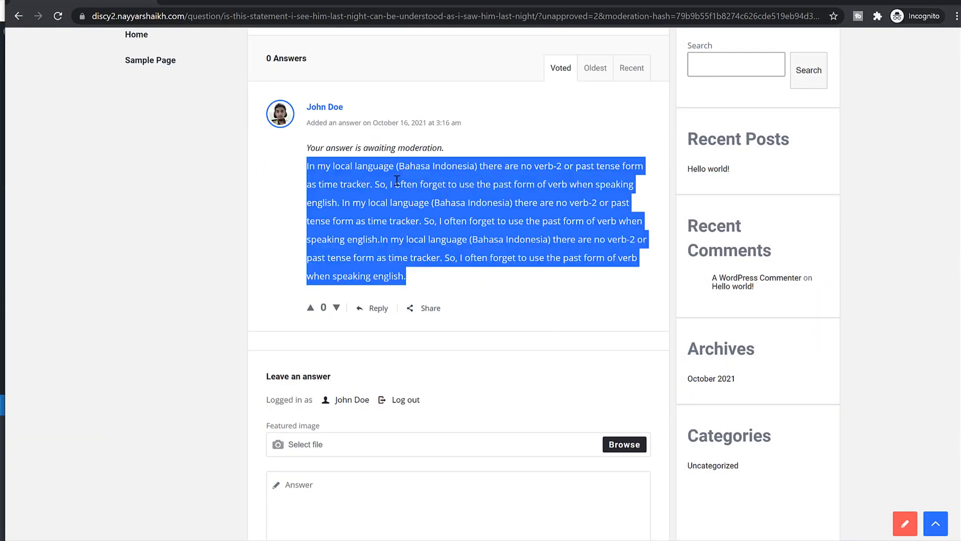
scroll(423, 395, down, 4)
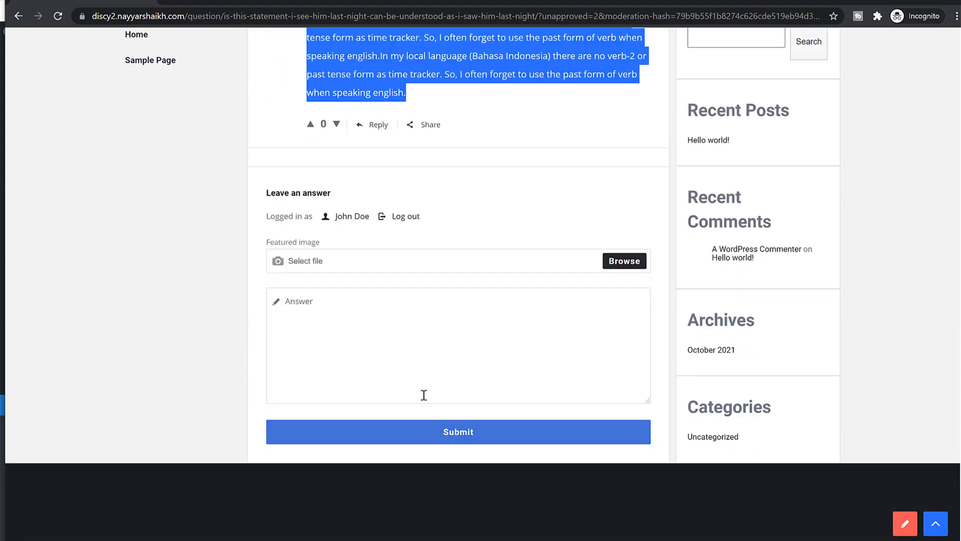
click(419, 376)
key(ctrl+v)
key(BackSpace)
key(BackSpace)
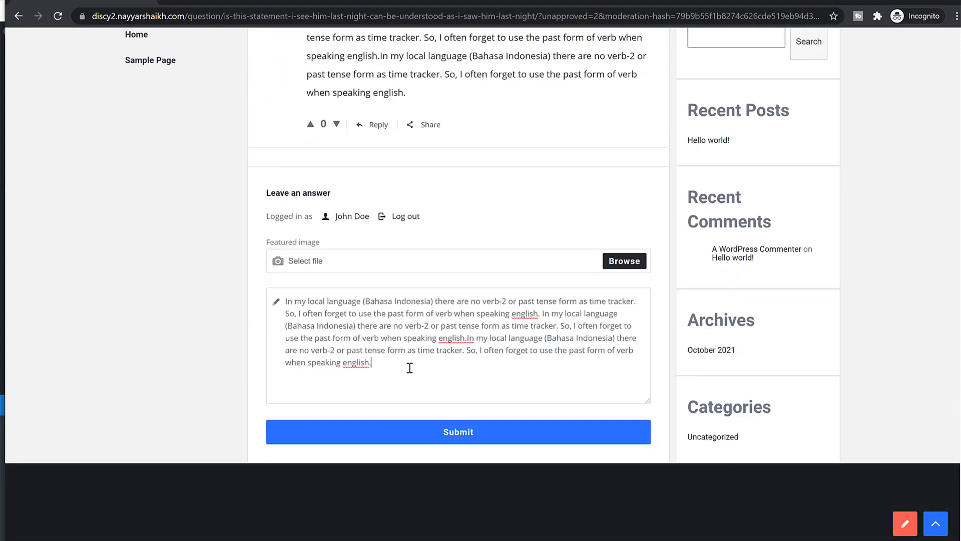
key(Return)
key(Return)
key(ctrl+v)
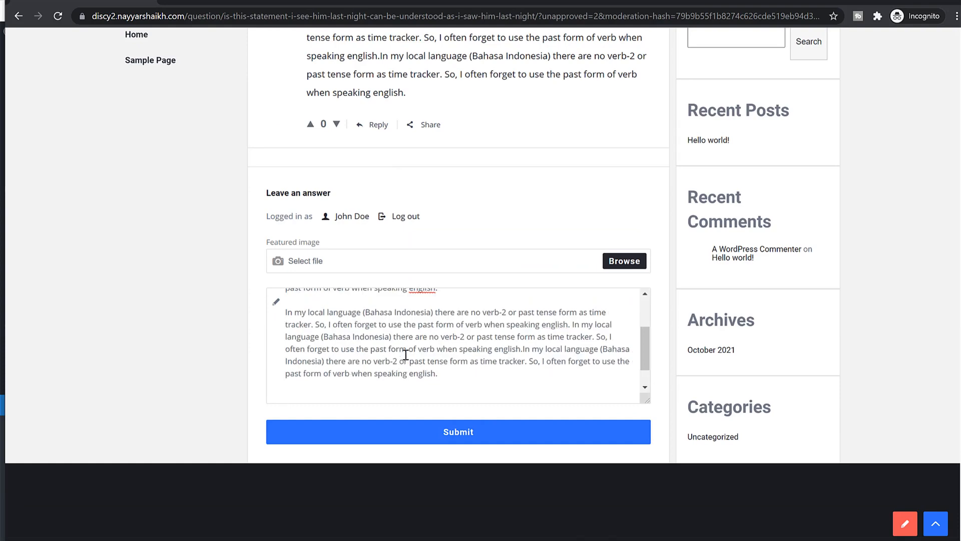
key(BackSpace)
key(BackSpace)
click(441, 434)
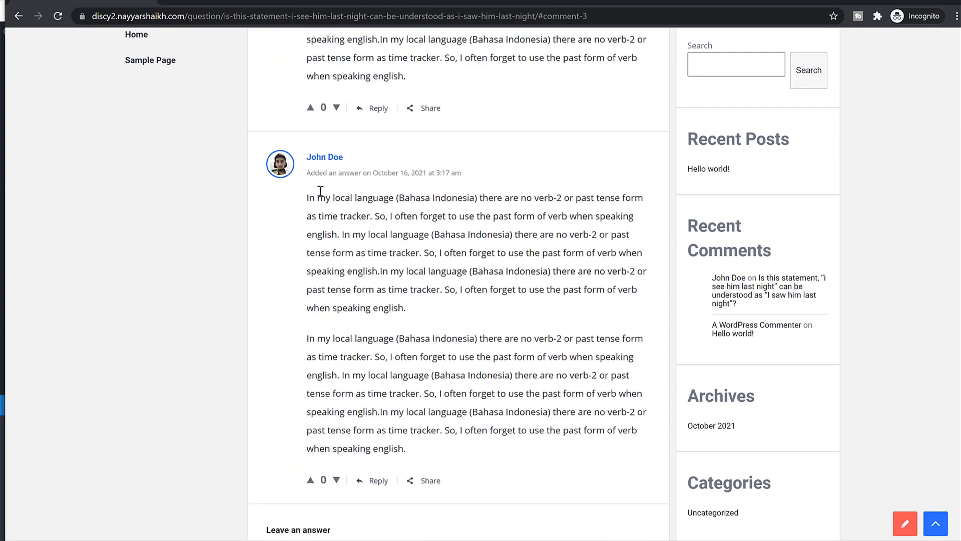
- Check the answer date, the moderation notice and the answer-added confirmation
drag(305, 175, 407, 179)
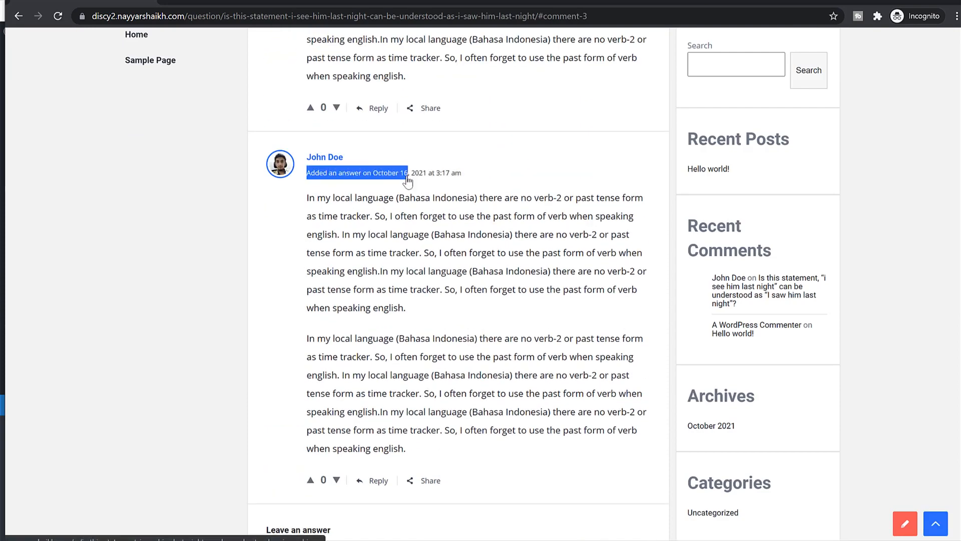
scroll(363, 192, down, 2)
scroll(364, 192, up, 4)
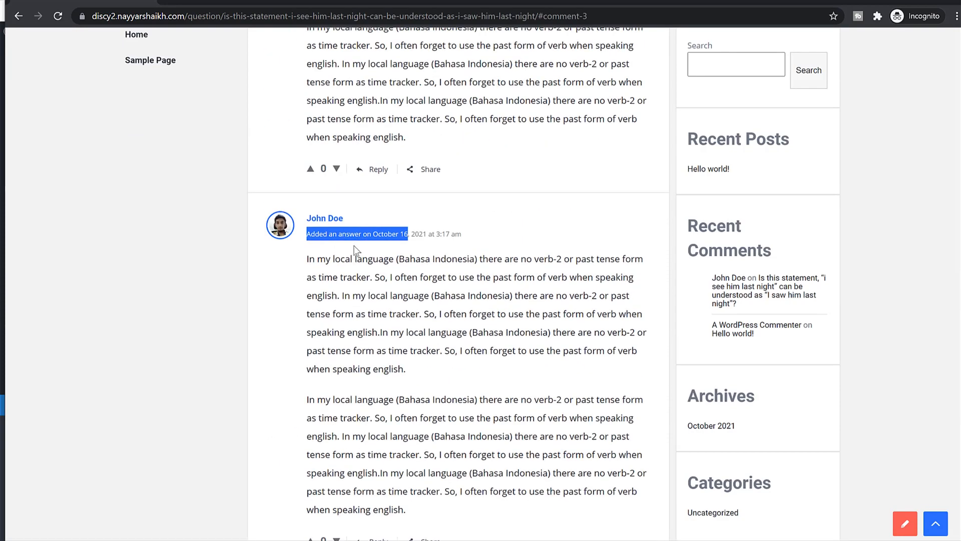
click(355, 248)
scroll(371, 307, up, 4)
drag(308, 254, 451, 252)
click(452, 252)
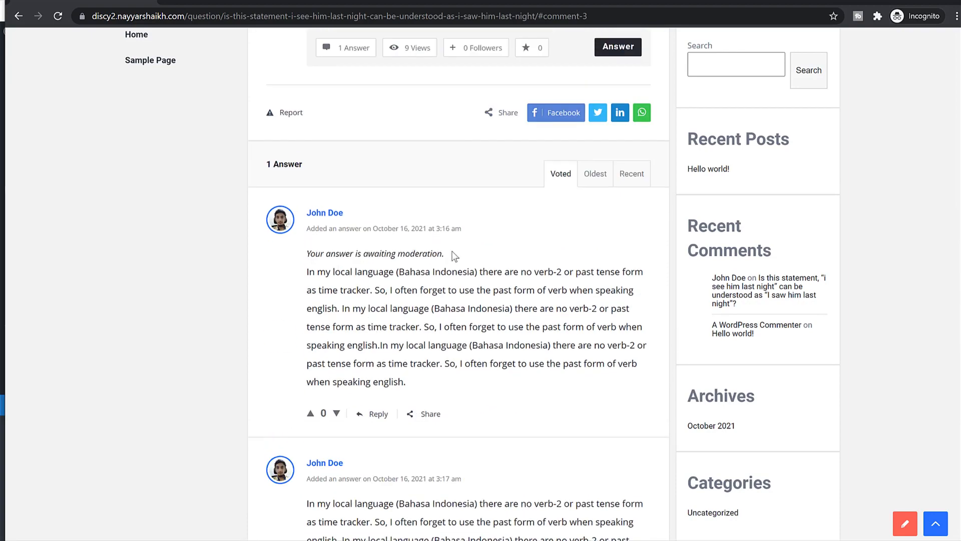
scroll(366, 260, down, 4)
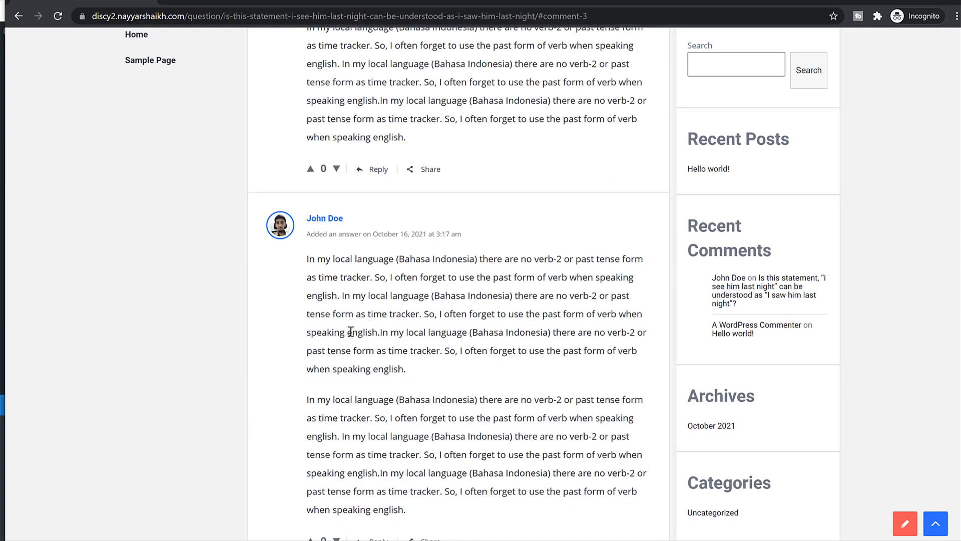
scroll(395, 342, up, 13)
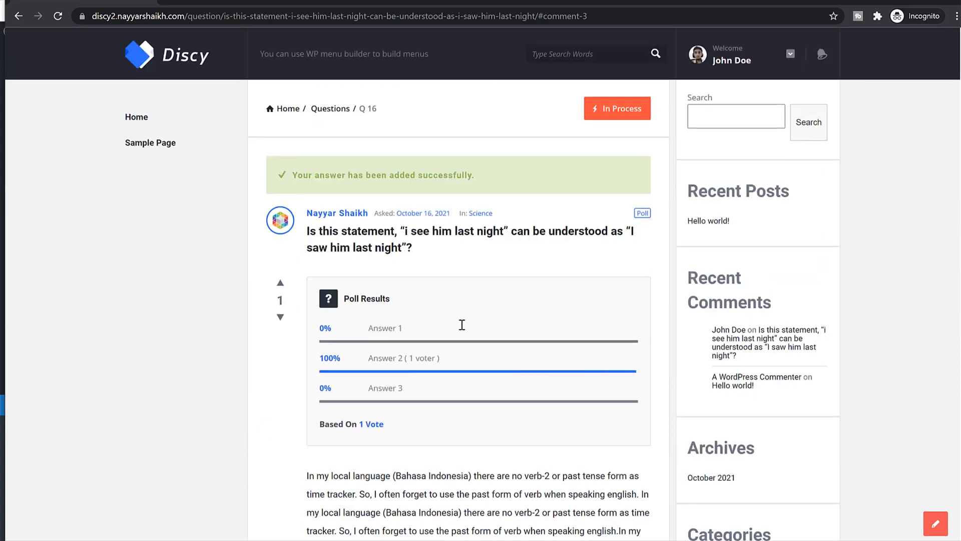
drag(318, 175, 453, 175)
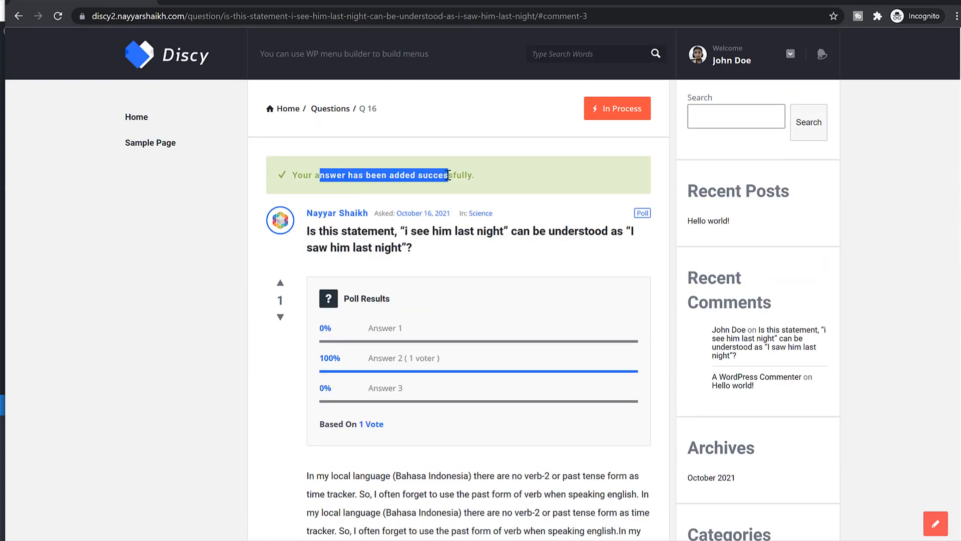
click(452, 175)
- In the admin browser, reload the Discy home page and open the poll question
key(alt+Tab)
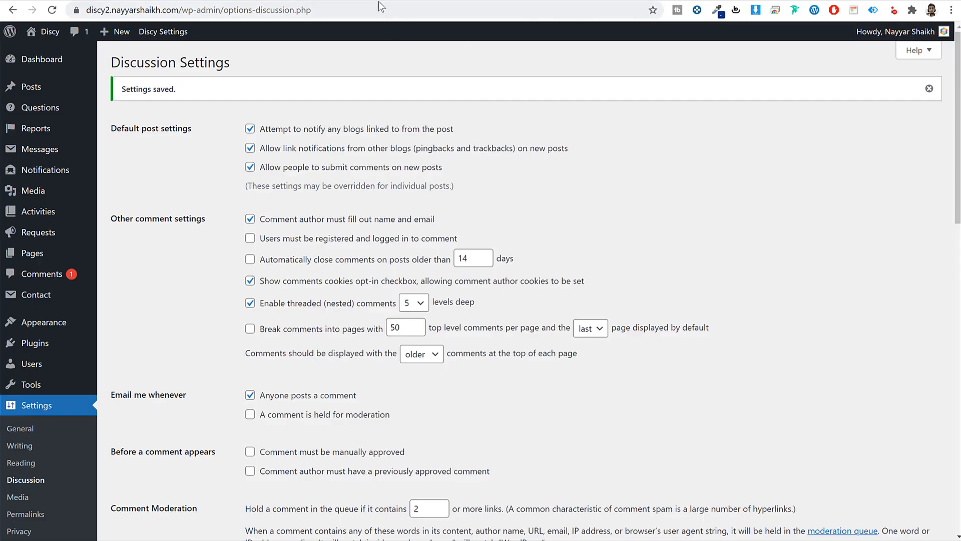
click(381, 0)
click(54, 9)
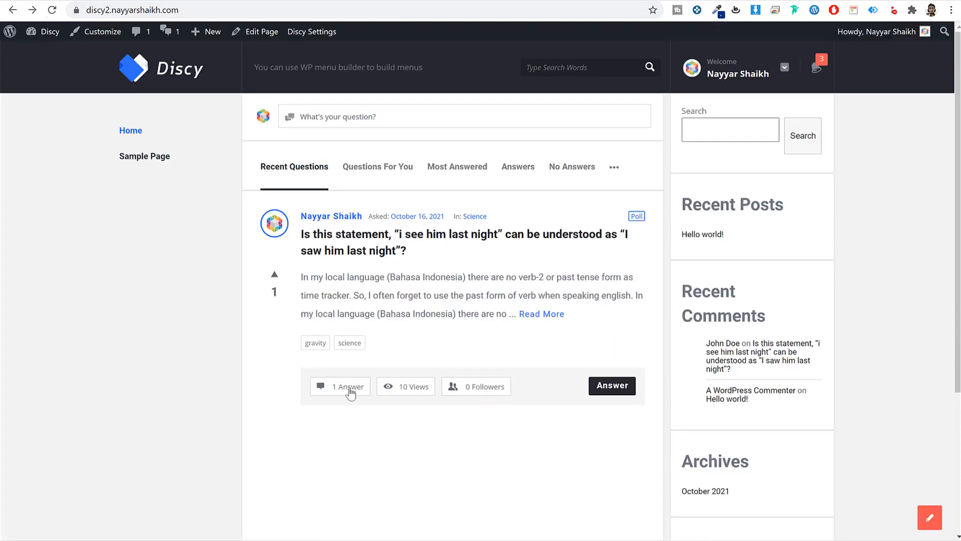
click(403, 248)
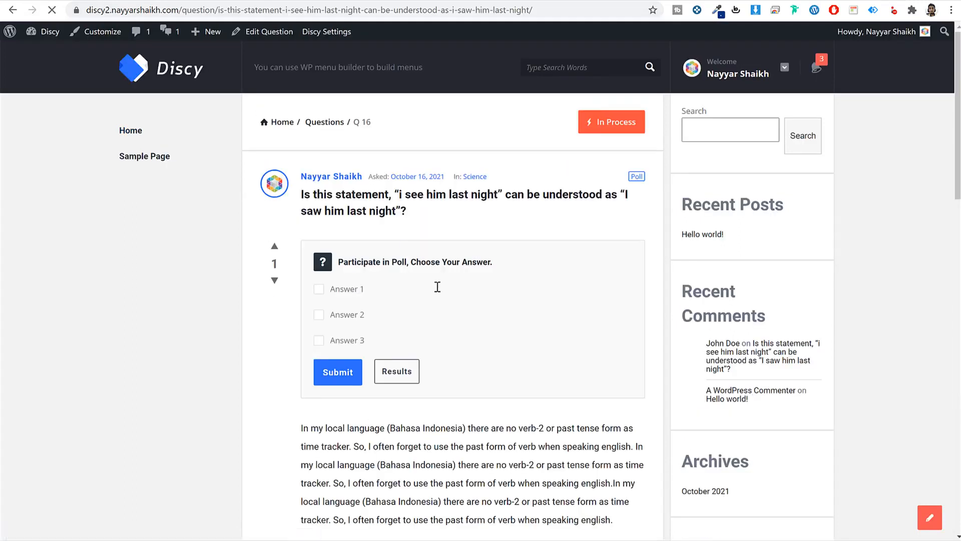
scroll(437, 286, down, 14)
scroll(417, 295, up, 5)
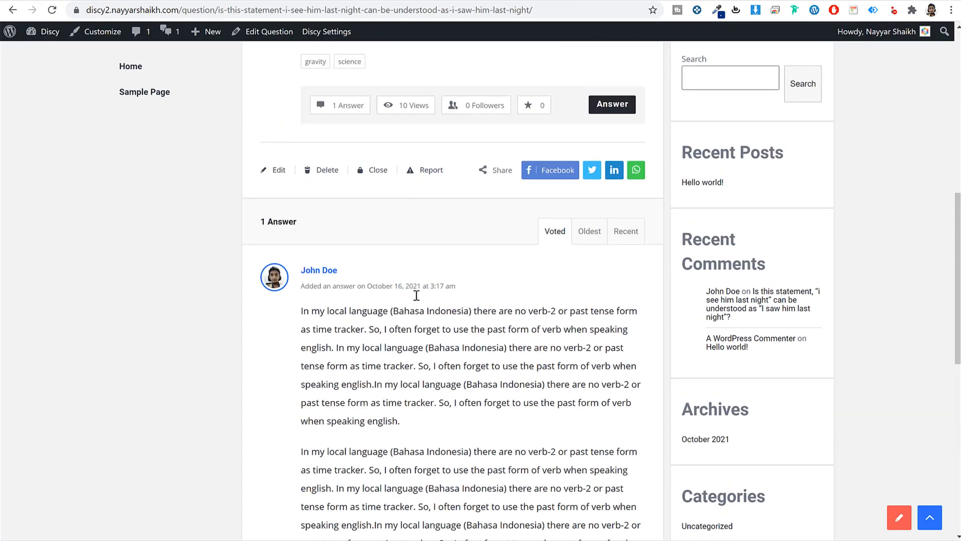
scroll(439, 351, up, 5)
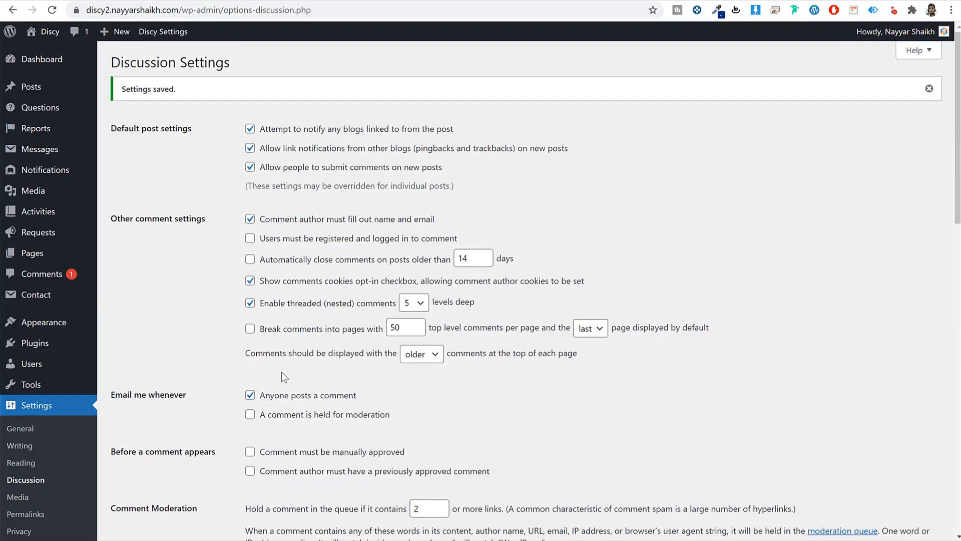
- Approve the pending 3:16 answer in Comments and reload the question page
click(42, 277)
scroll(387, 314, down, 4)
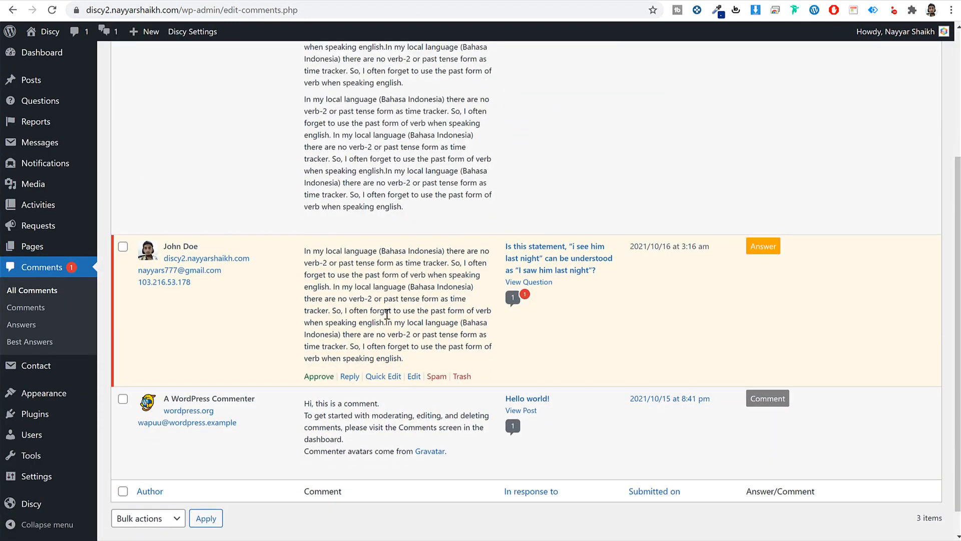
scroll(301, 303, up, 4)
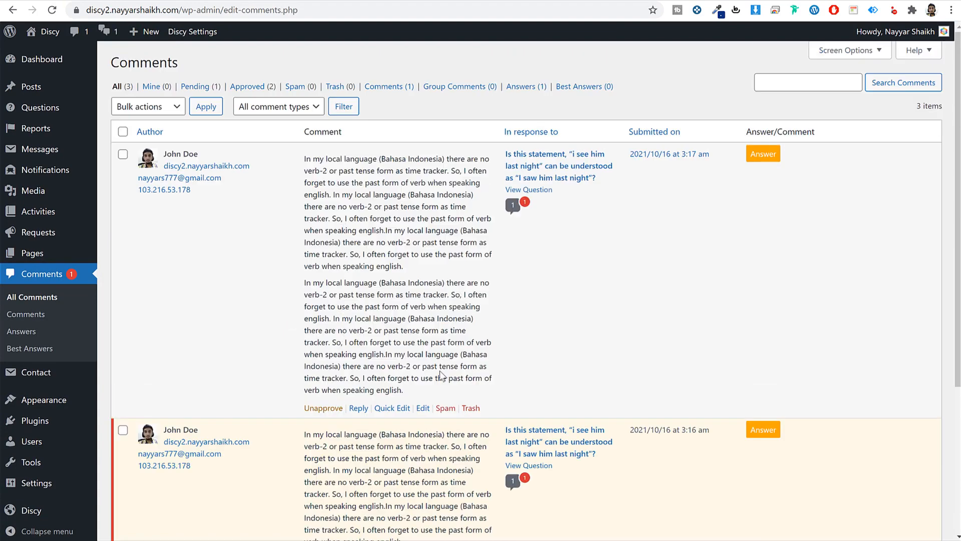
scroll(345, 330, down, 5)
click(319, 347)
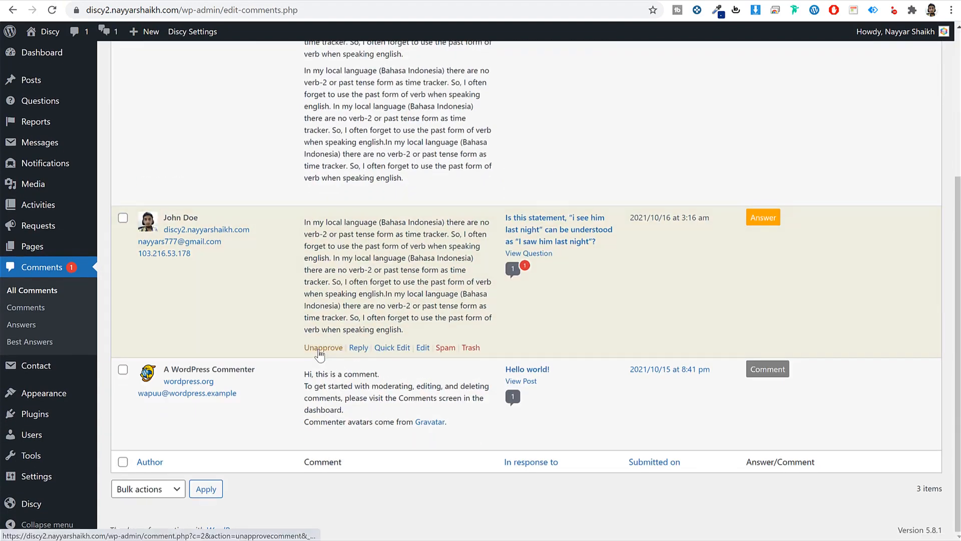
click(356, 8)
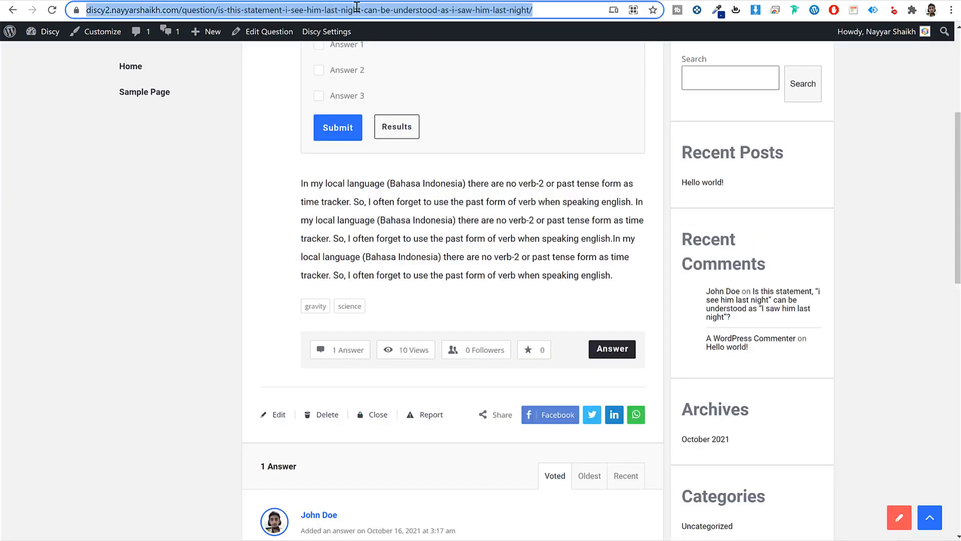
key(Return)
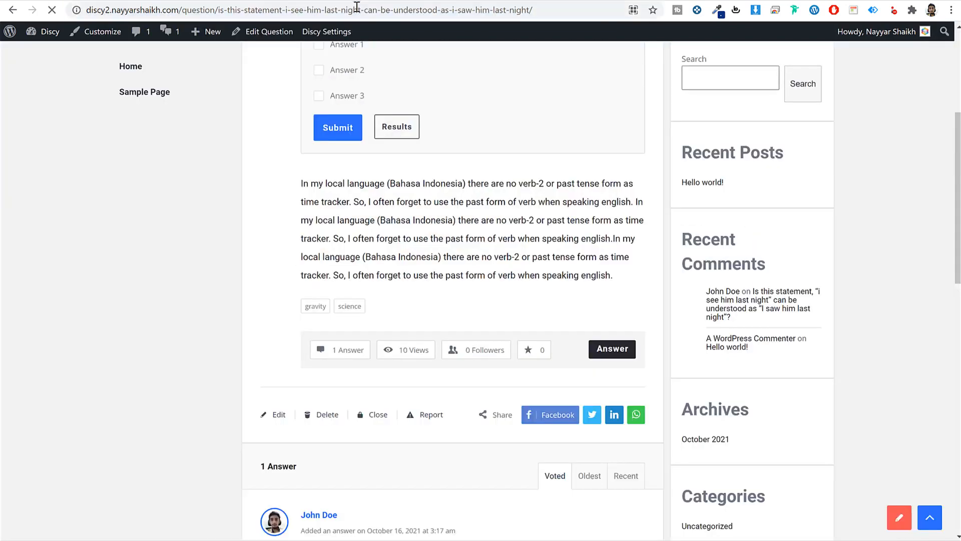
- Upvote the first answer and select it as the best answer
scroll(371, 332, down, 5)
scroll(370, 332, down, 10)
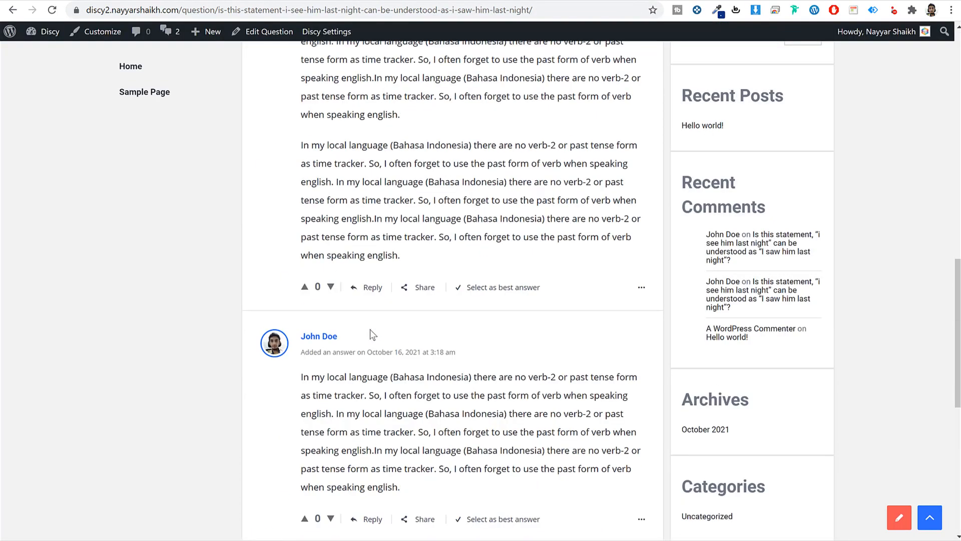
scroll(500, 259, up, 15)
scroll(500, 260, up, 3)
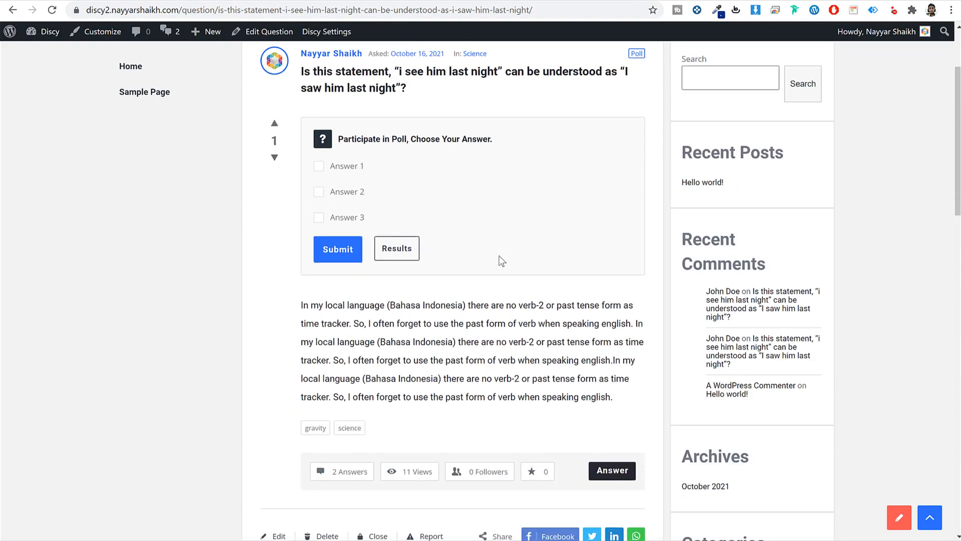
scroll(501, 257, down, 11)
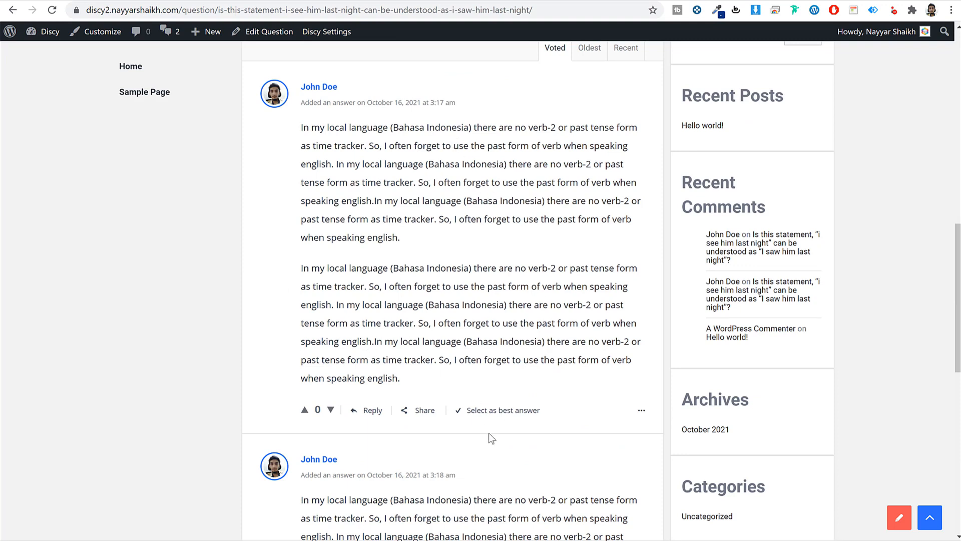
click(304, 411)
click(490, 412)
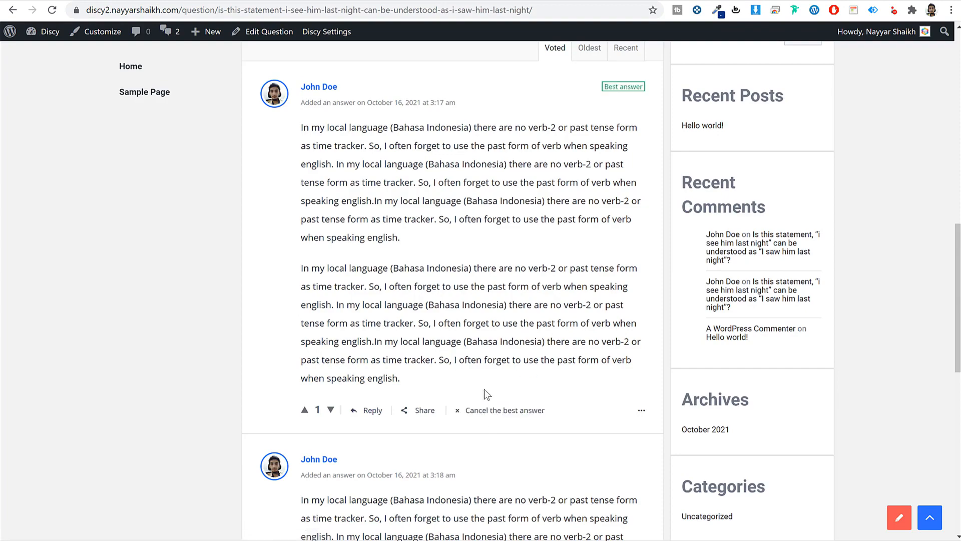
- Reload the question page to confirm the Answered status, then check the notifications list
scroll(503, 419, up, 6)
scroll(503, 419, up, 5)
scroll(613, 417, down, 9)
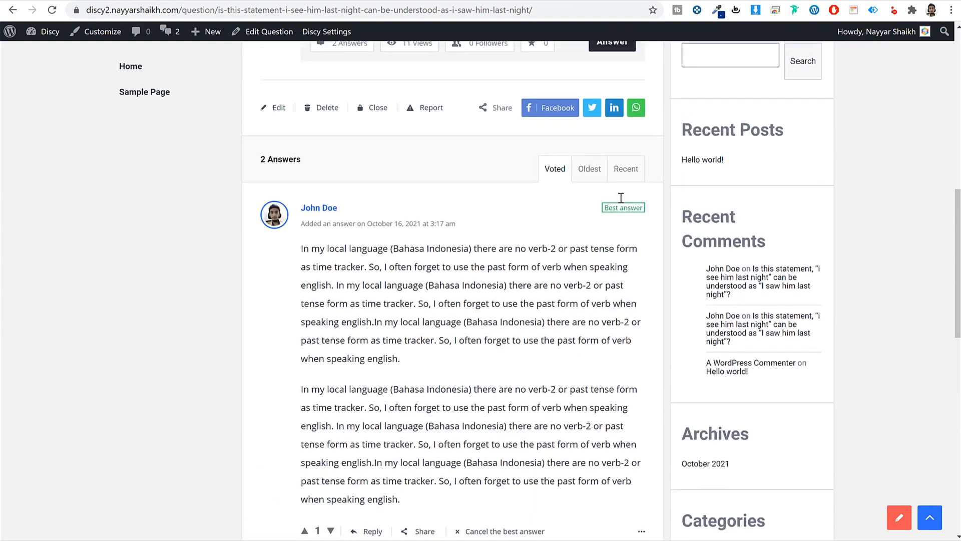
triple_click(607, 208)
click(613, 209)
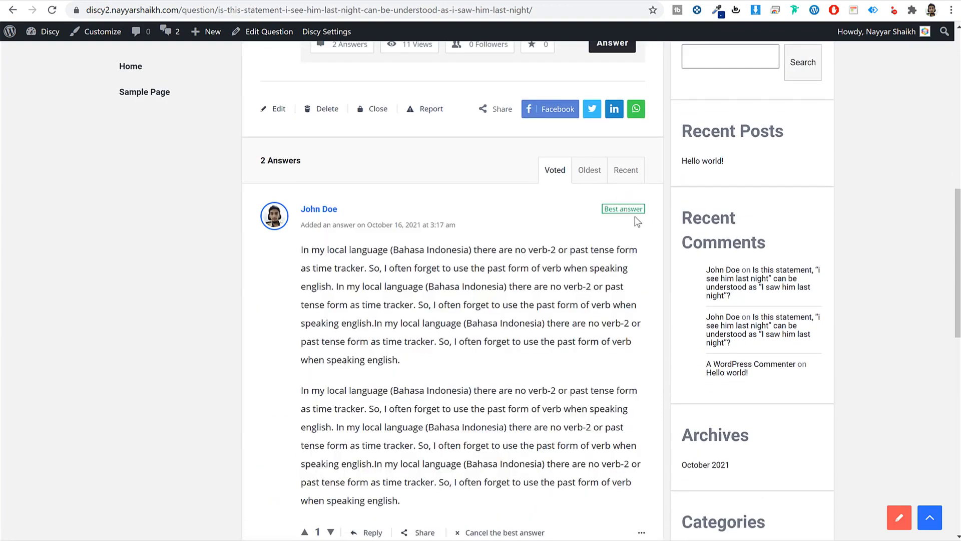
scroll(622, 270, up, 10)
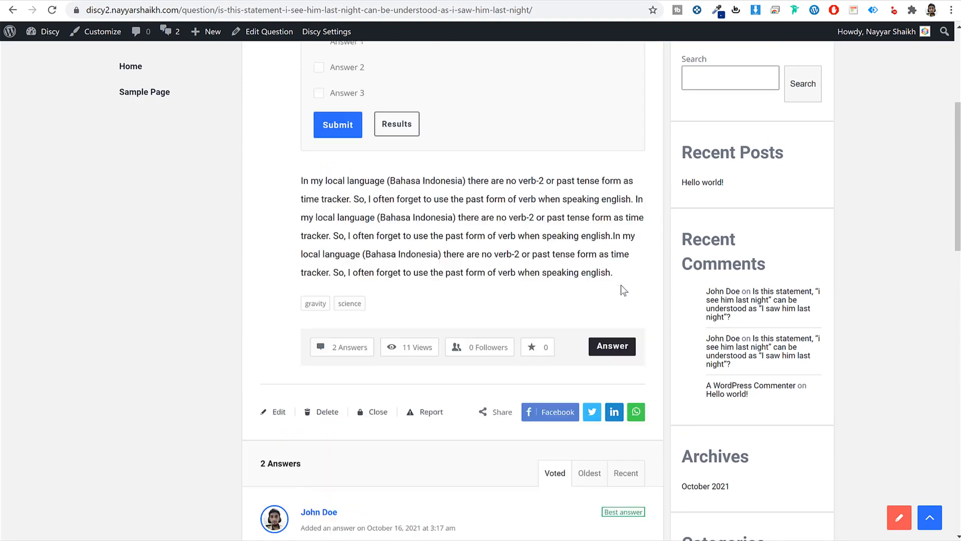
click(52, 10)
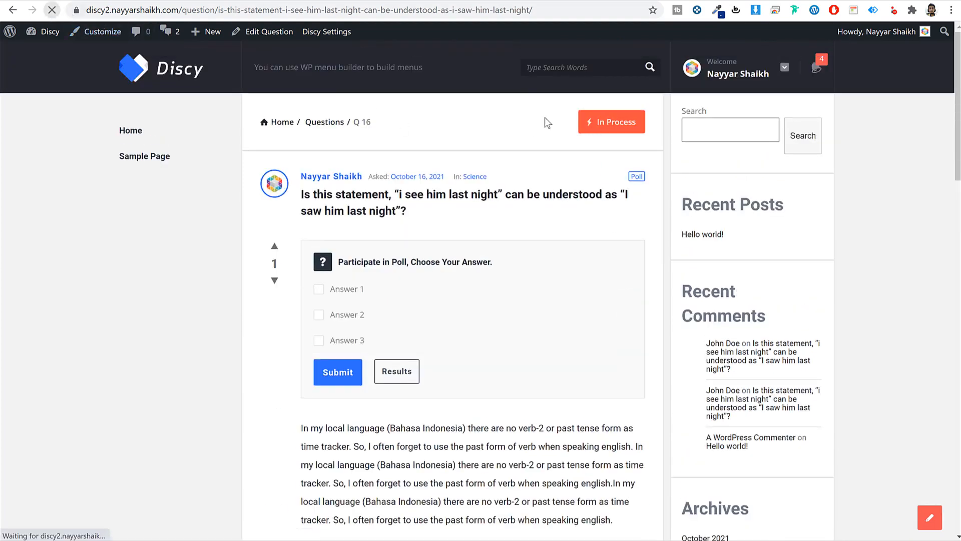
triple_click(603, 122)
click(601, 123)
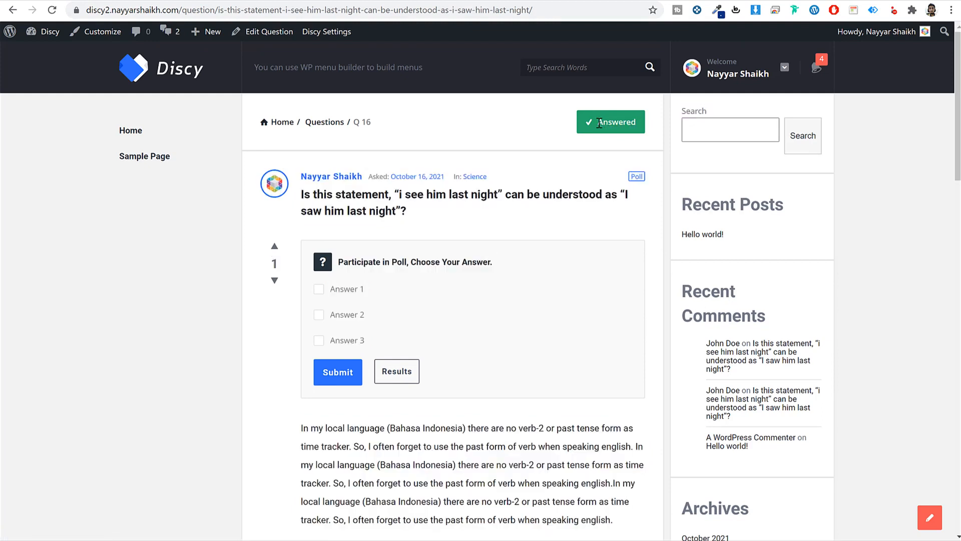
click(817, 67)
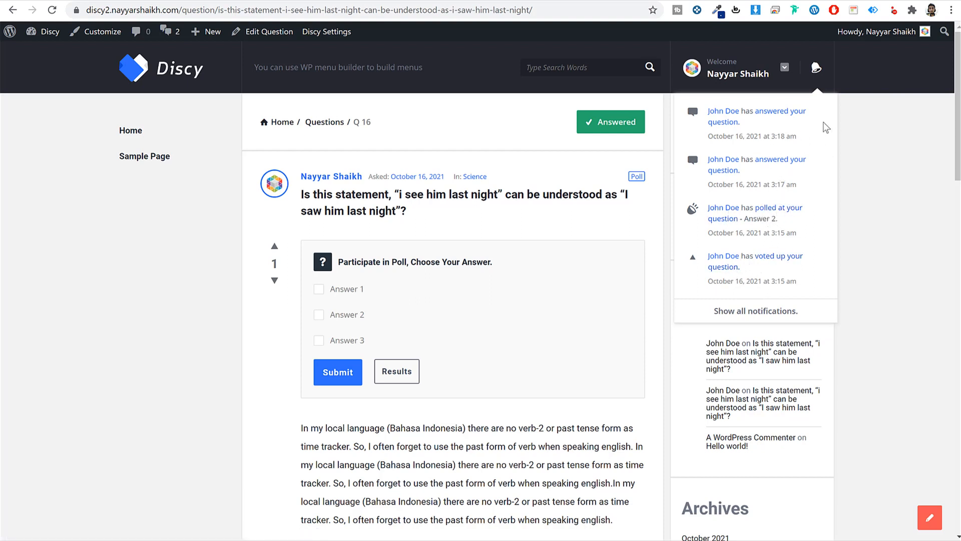
click(881, 126)
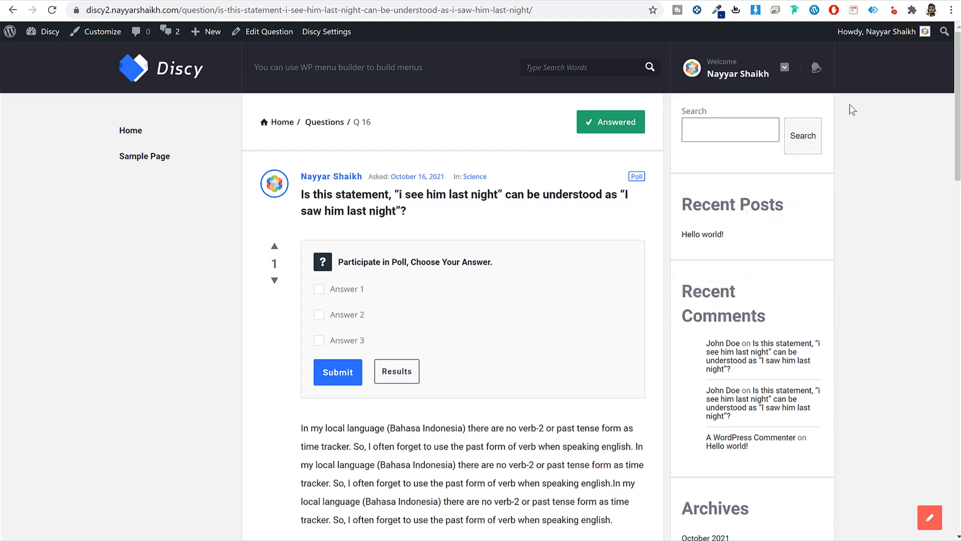
- View the user profile's points history showing 1 point for 'Voted your question'
click(762, 75)
click(746, 118)
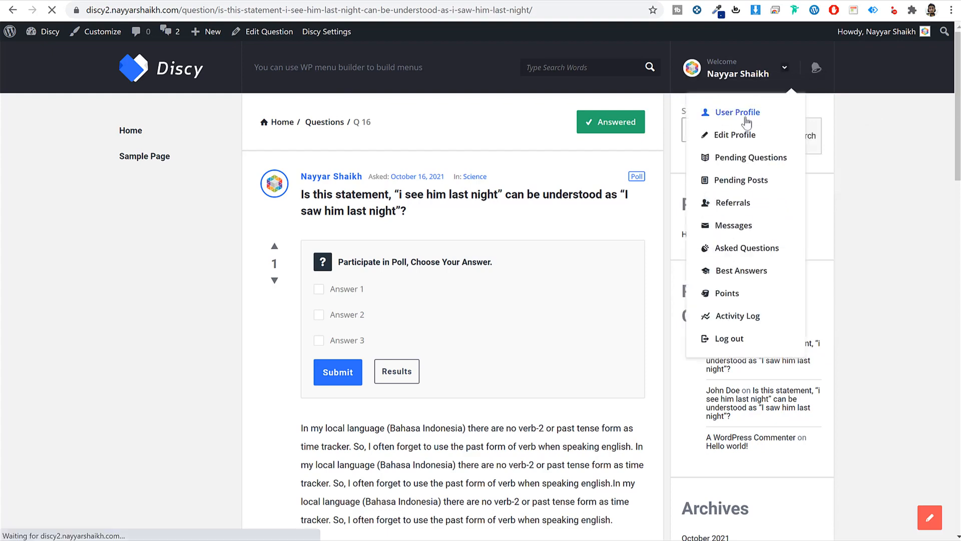
scroll(609, 272, down, 5)
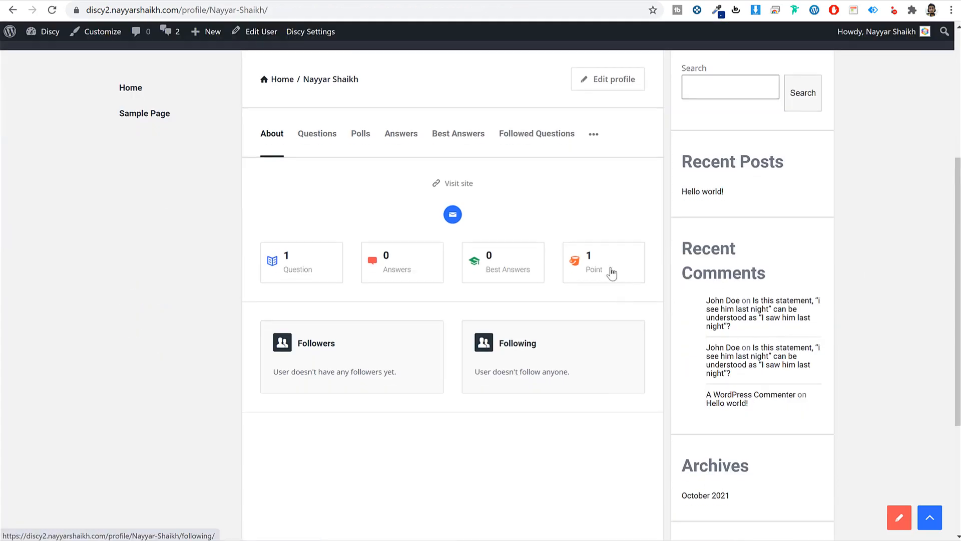
click(612, 273)
scroll(370, 330, down, 3)
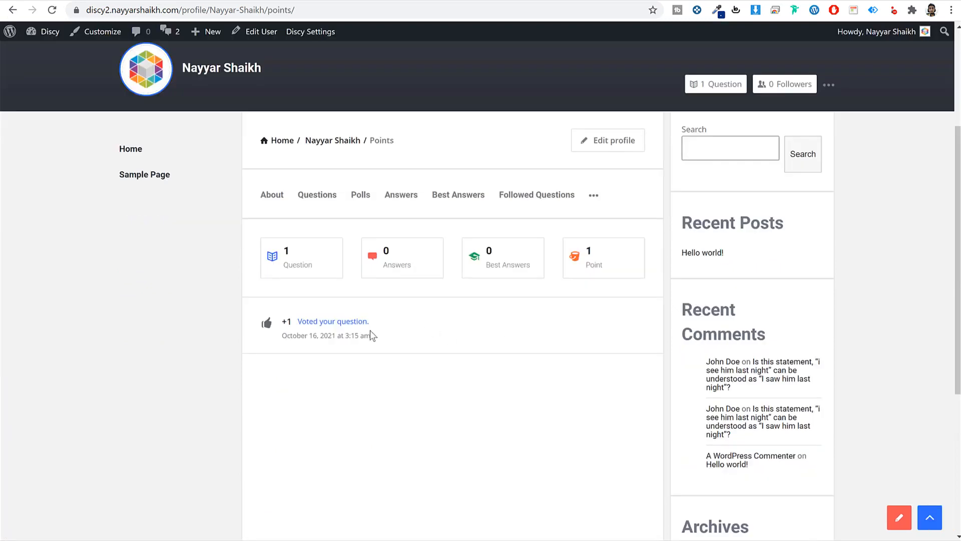
drag(390, 326, 297, 323)
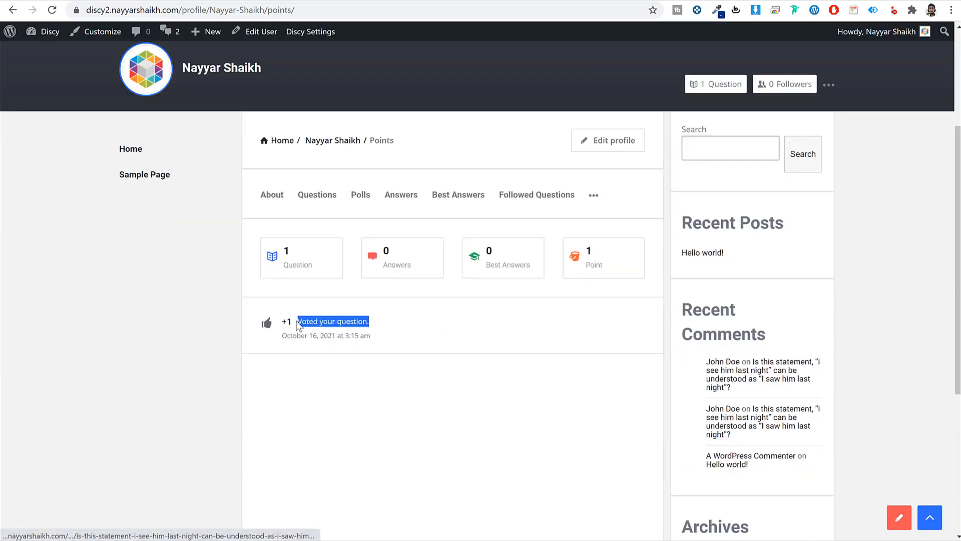
click(322, 367)
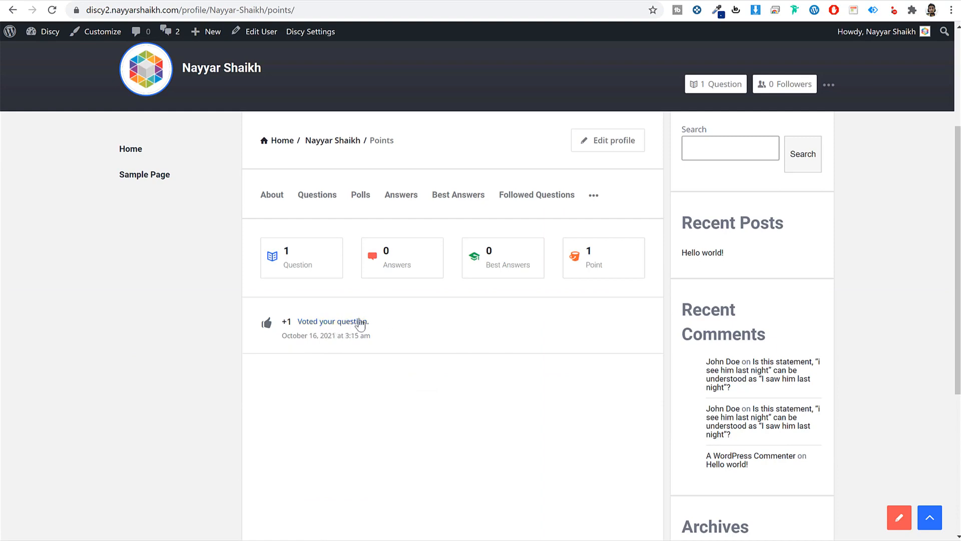
scroll(368, 406, up, 2)
scroll(368, 406, down, 2)
scroll(403, 380, up, 5)
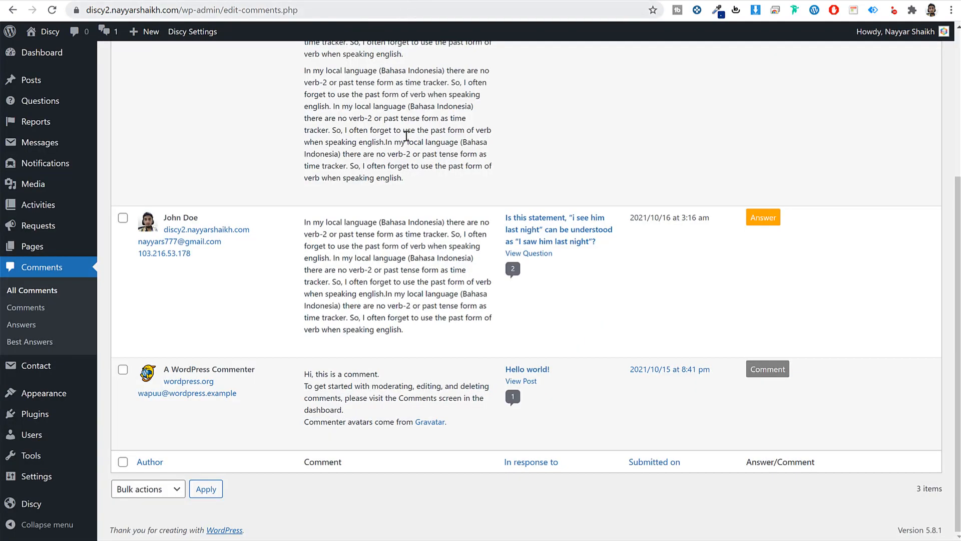
scroll(403, 180, up, 4)
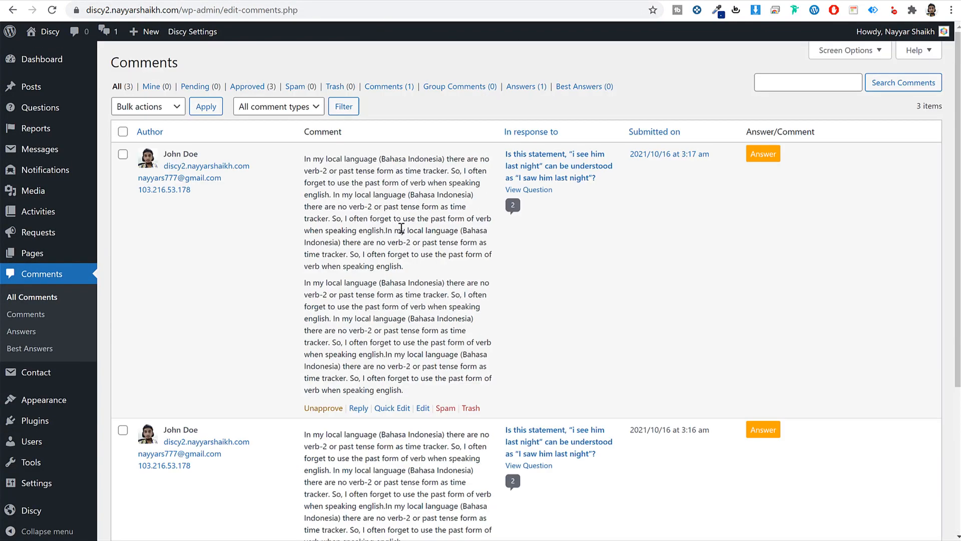
- Show the Badges & Point settings in the Discy theme options
click(193, 35)
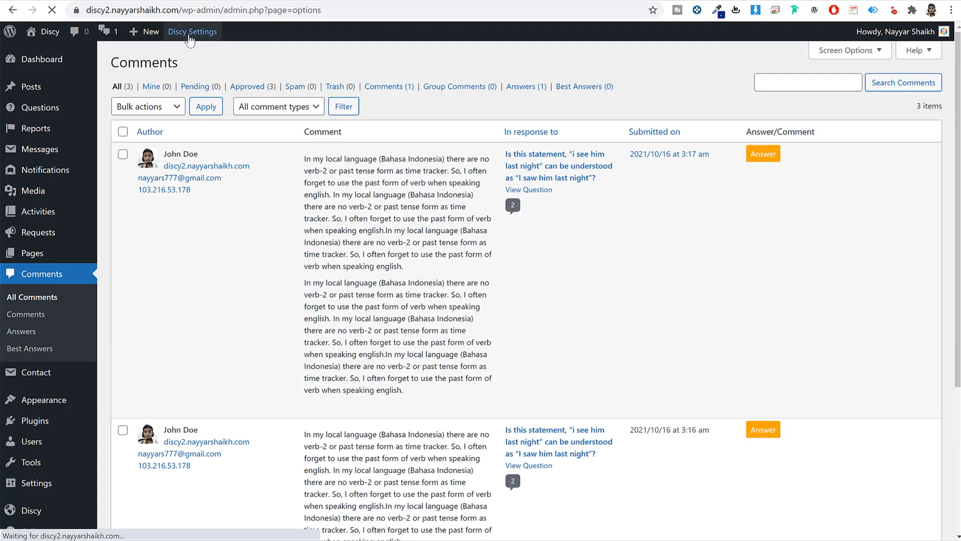
scroll(827, 238, down, 4)
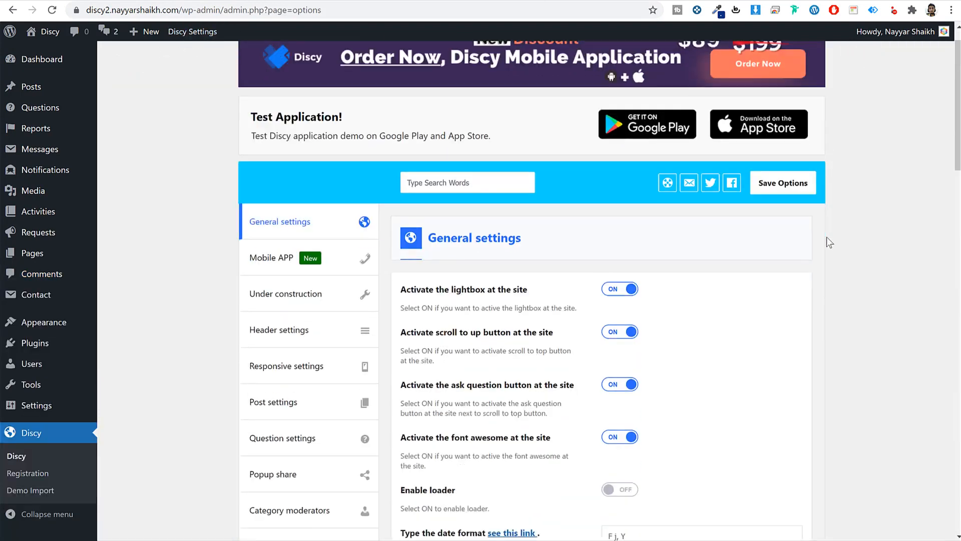
scroll(488, 248, down, 4)
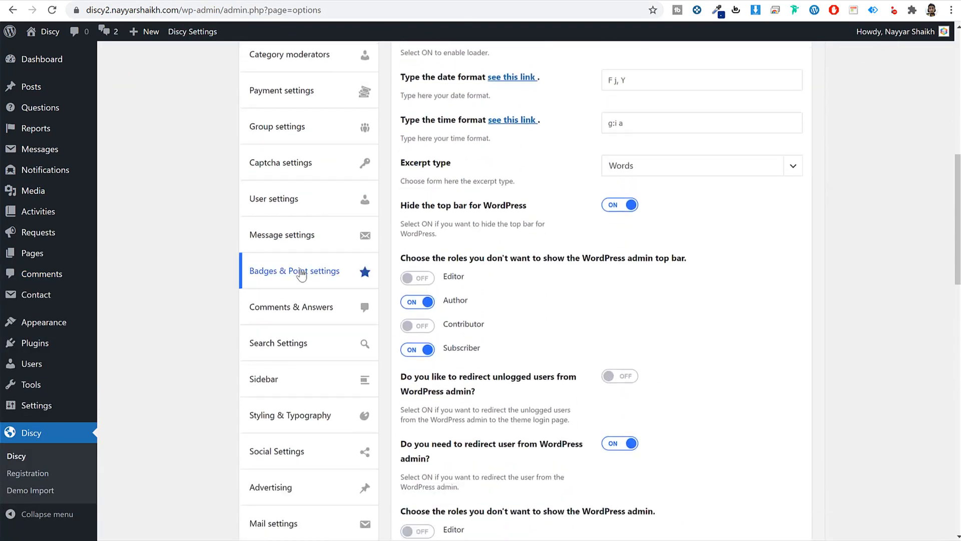
click(295, 277)
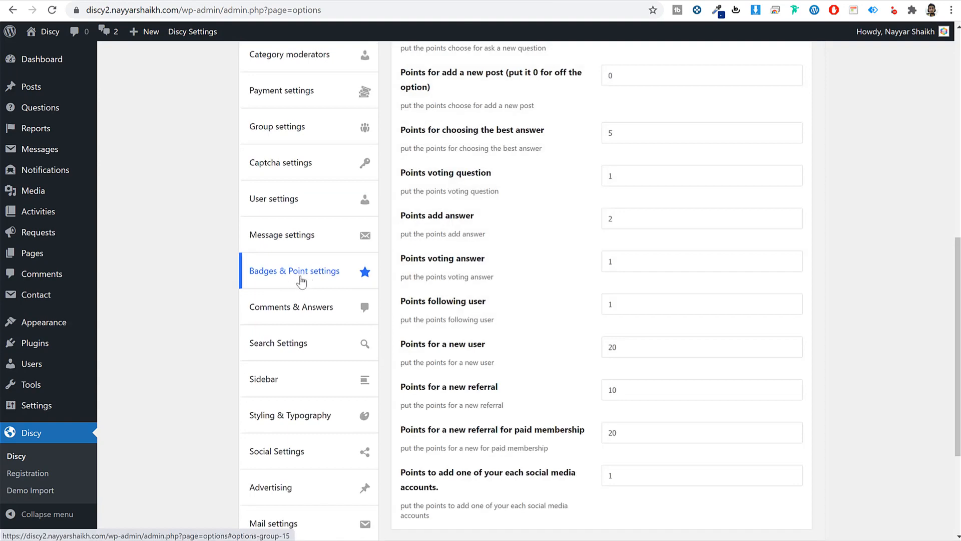
scroll(458, 285, up, 6)
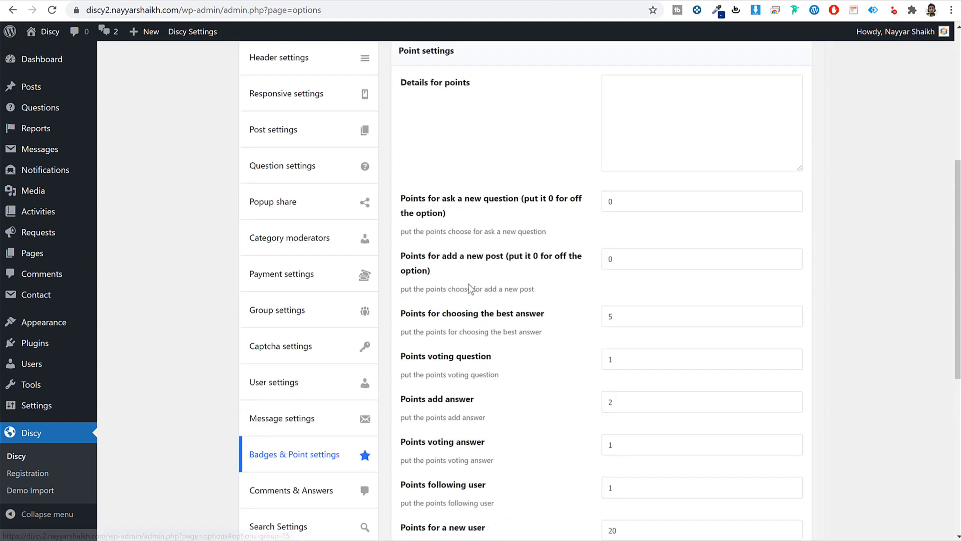
scroll(477, 288, up, 1)
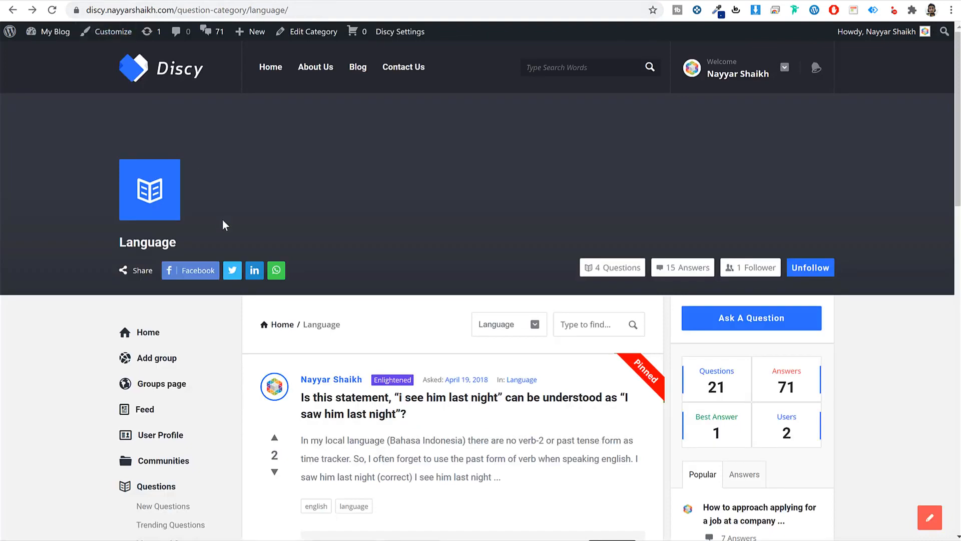
scroll(223, 220, down, 6)
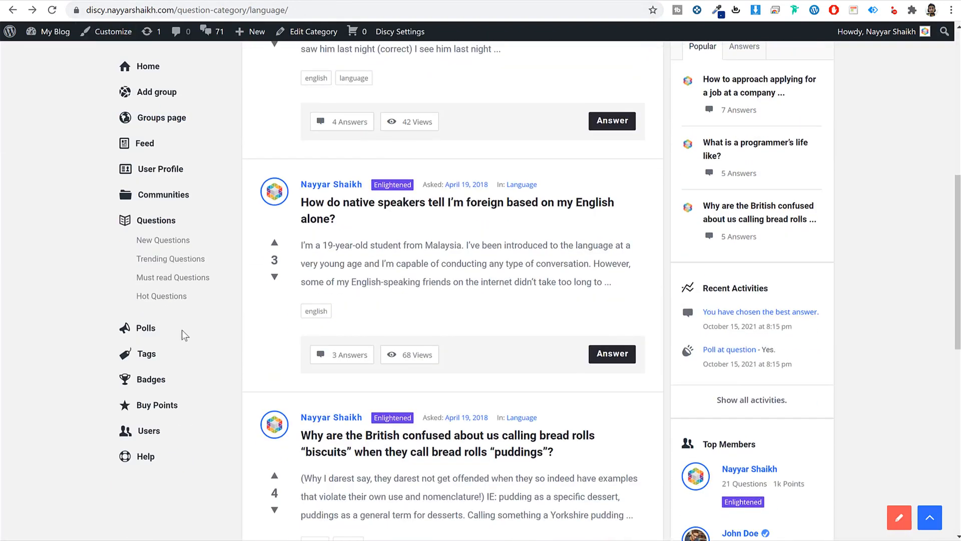
- Copy the Points System description paragraph from the demo site's Badges page
click(155, 384)
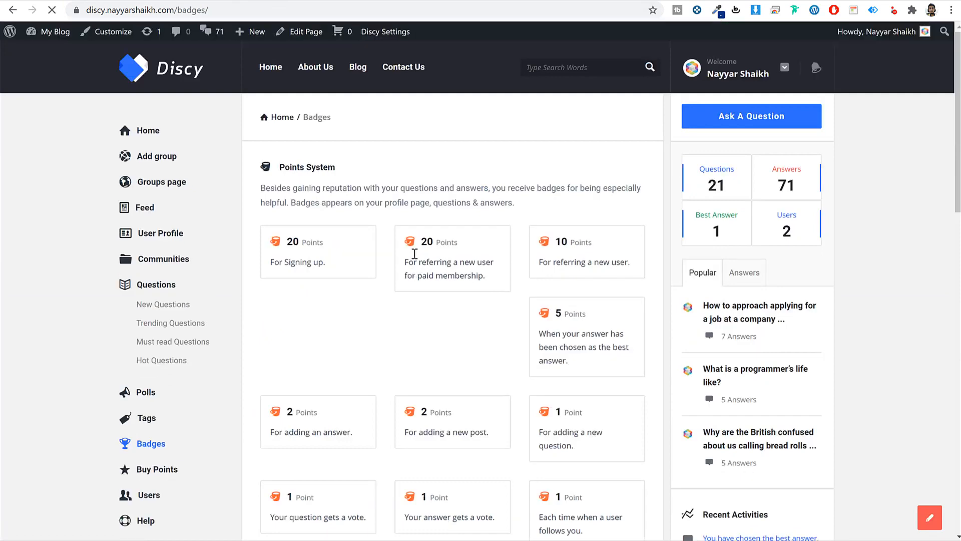
drag(283, 167, 375, 168)
triple_click(346, 190)
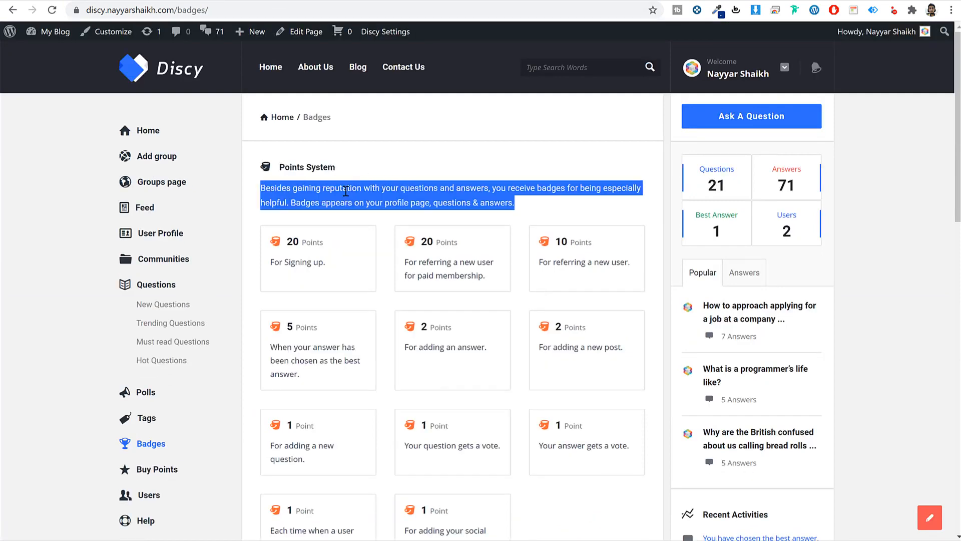
right_click(323, 198)
click(383, 209)
- Paste the description into Details for points and keep new question points at 1
key(ctrl+Tab)
click(701, 295)
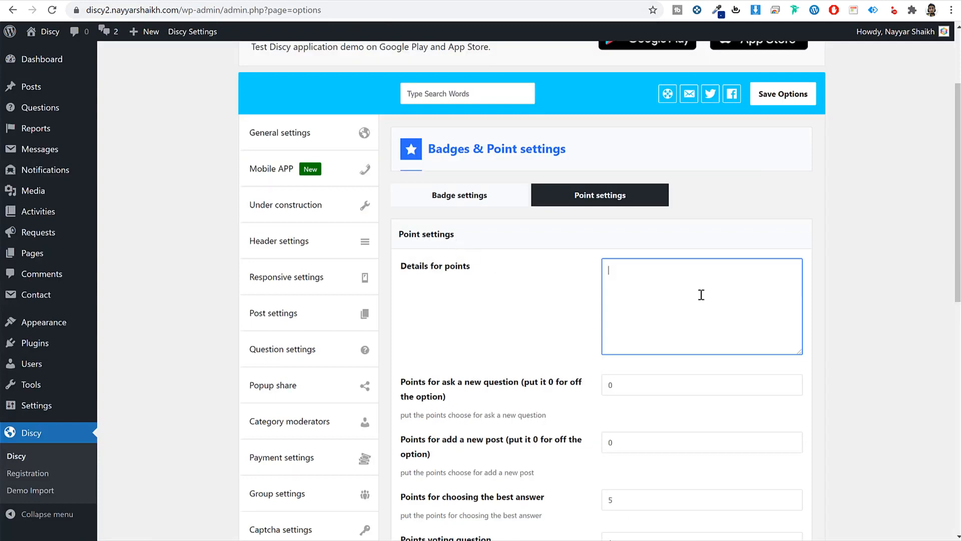
key(ctrl+v)
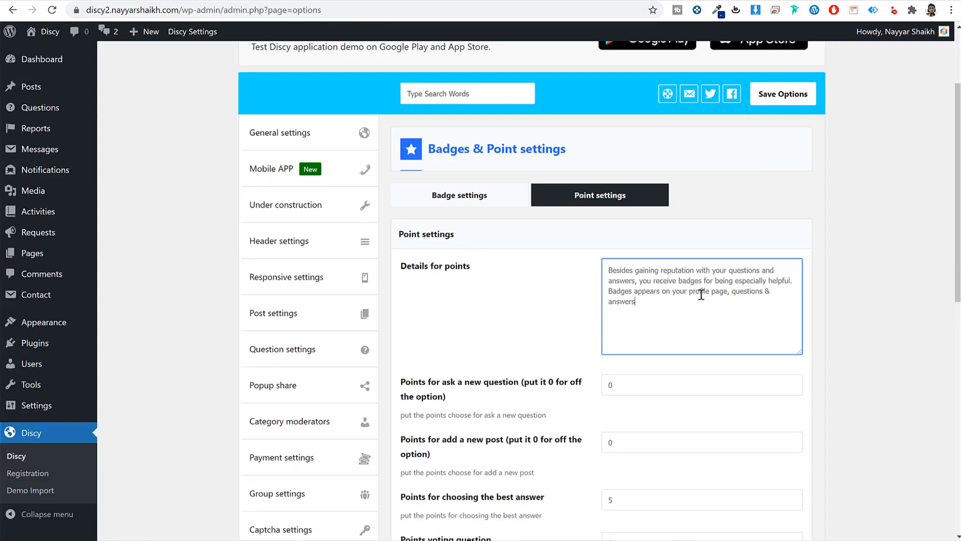
scroll(693, 301, down, 3)
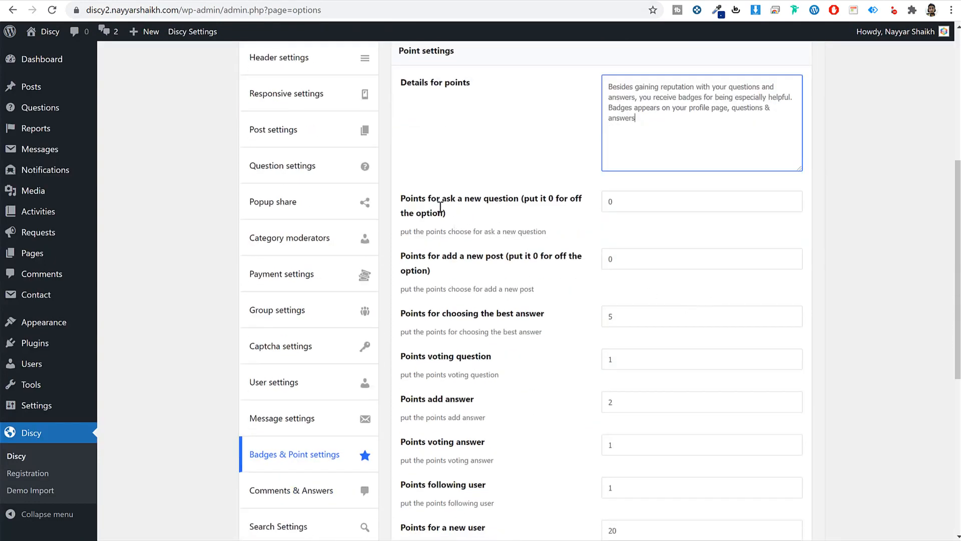
key(Tab)
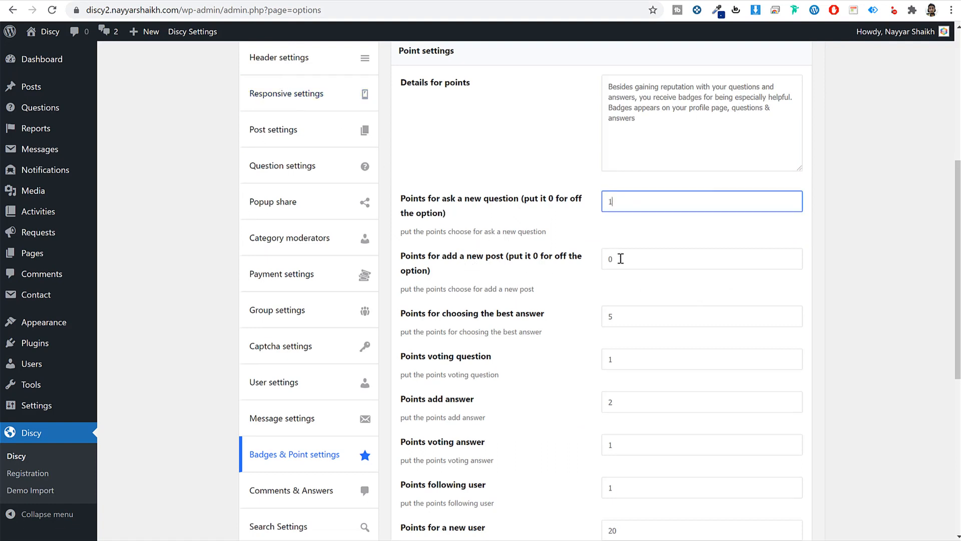
key(Tab)
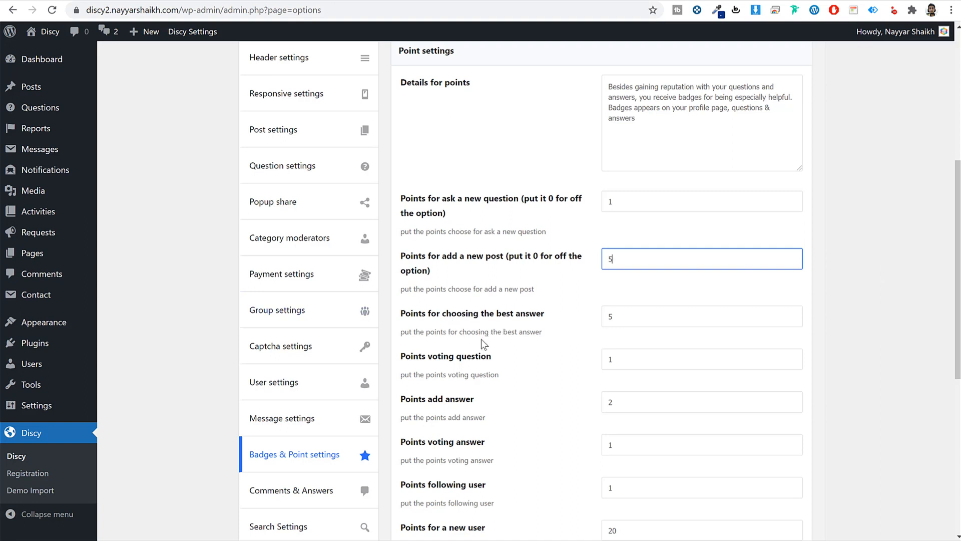
- Save the point settings with 5 per best answer, 2 per answer and 20 per new user
click(857, 305)
drag(693, 311, 581, 318)
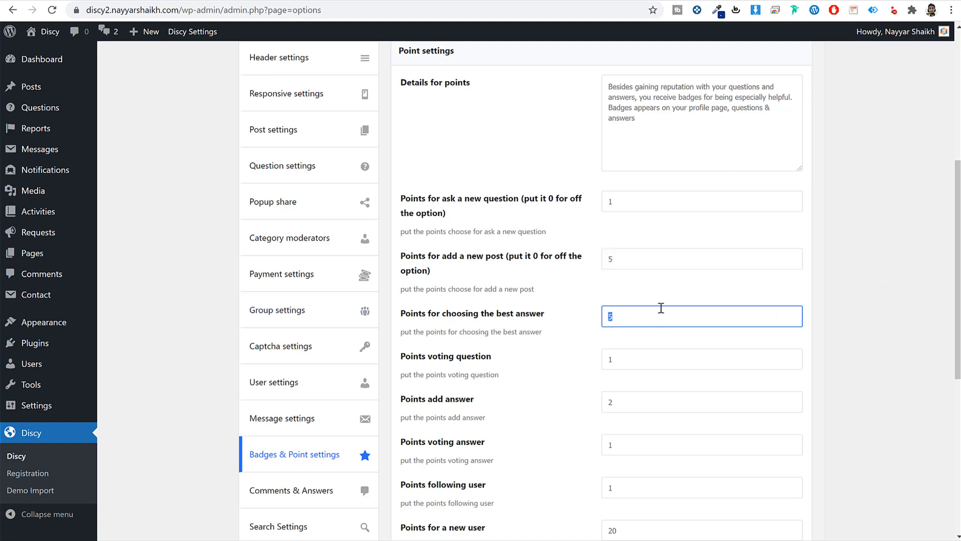
scroll(658, 310, down, 2)
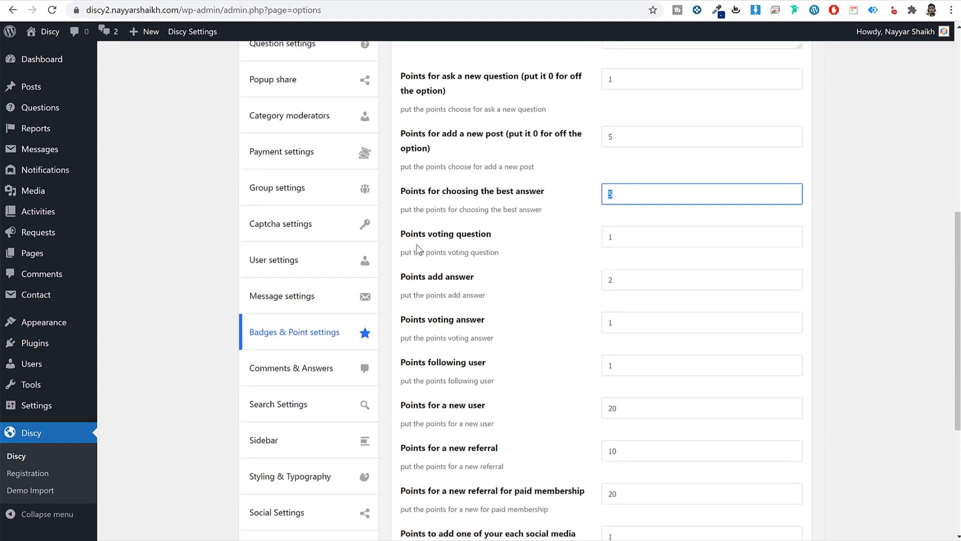
drag(628, 273, 546, 282)
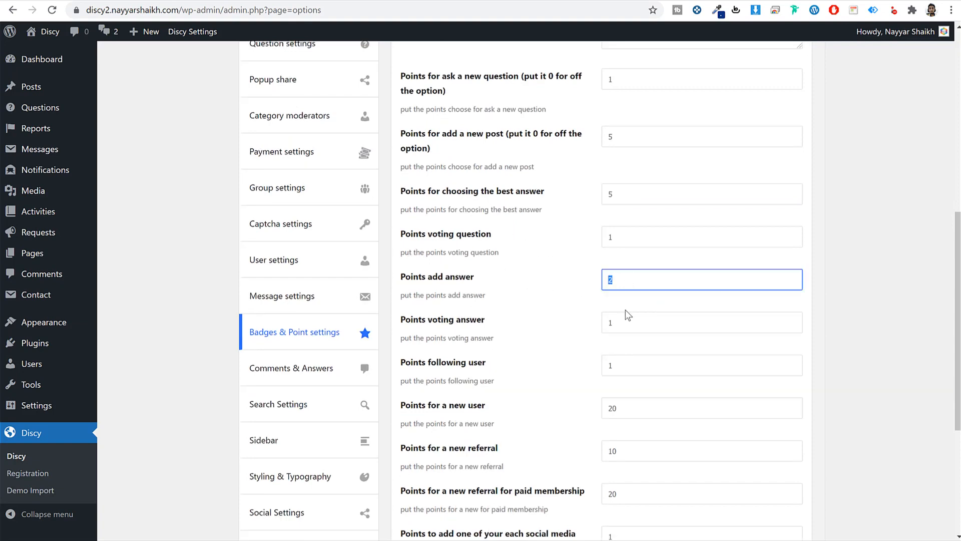
scroll(627, 314, down, 2)
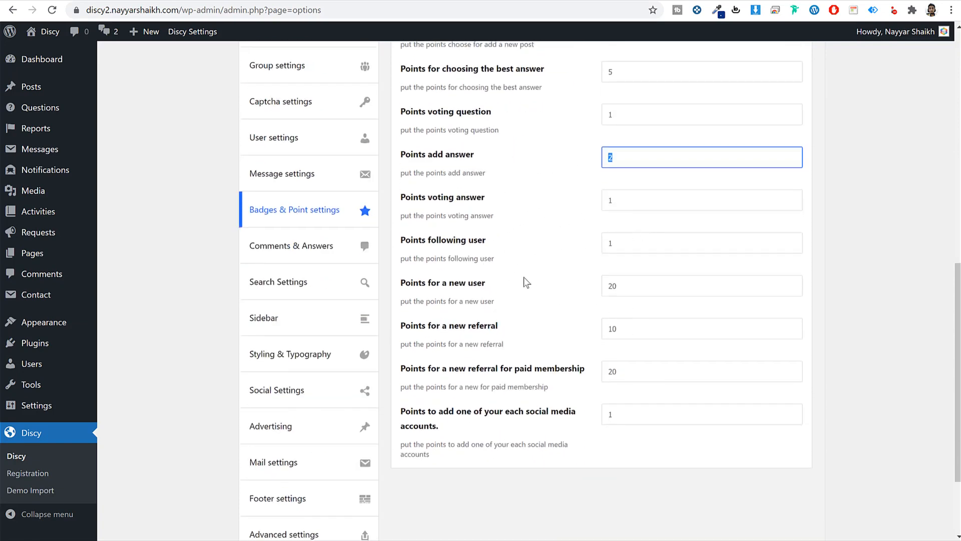
scroll(590, 290, down, 2)
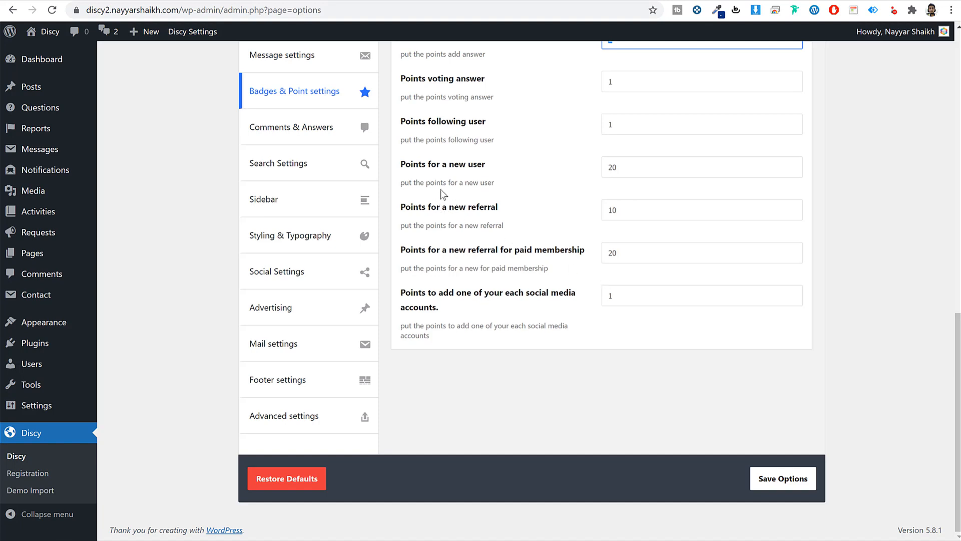
drag(628, 167, 533, 172)
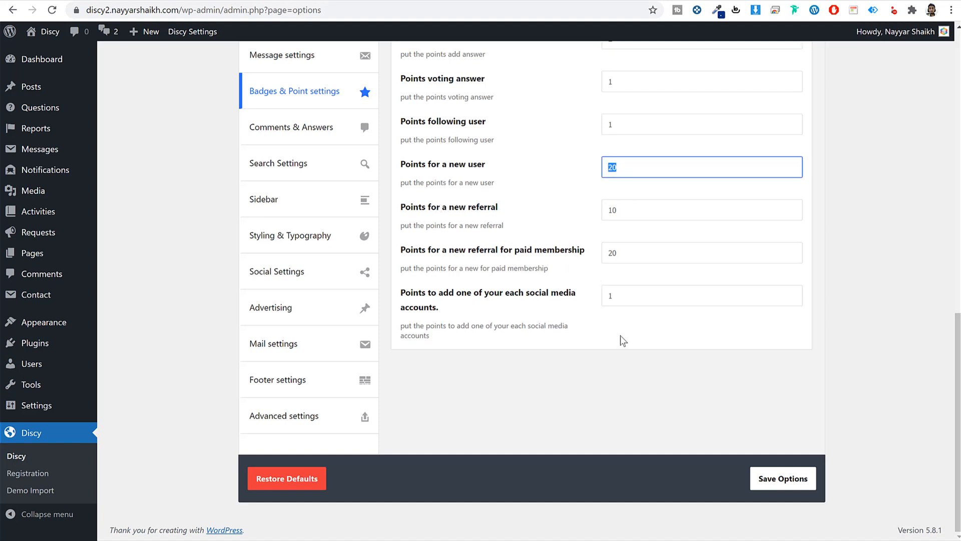
click(762, 478)
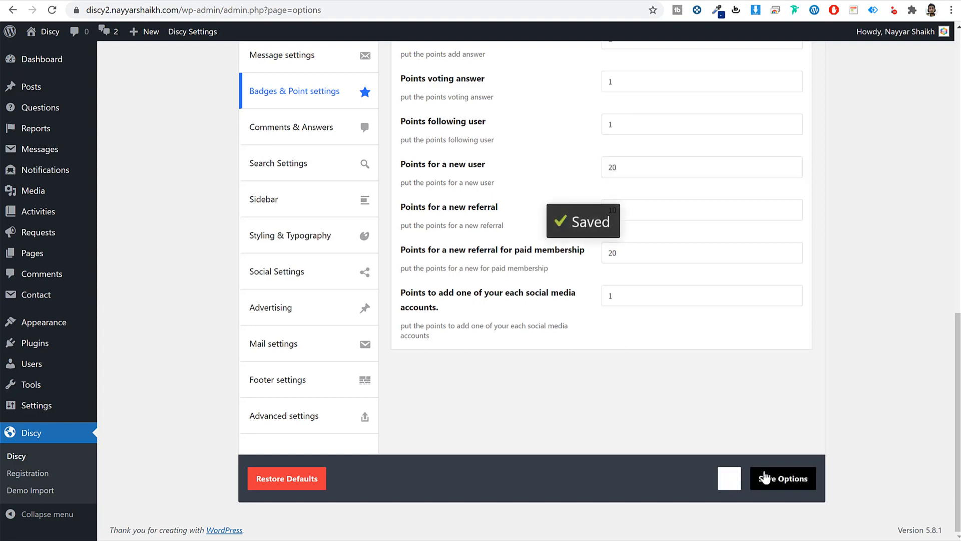
scroll(766, 477, up, 5)
scroll(766, 474, up, 5)
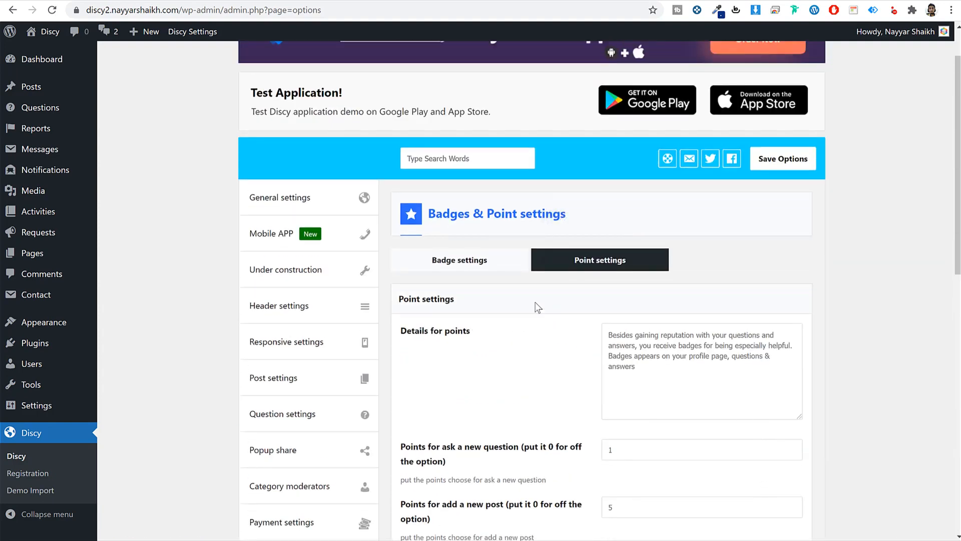
- Paste the Badges System intro paragraph into Details for badges
click(470, 260)
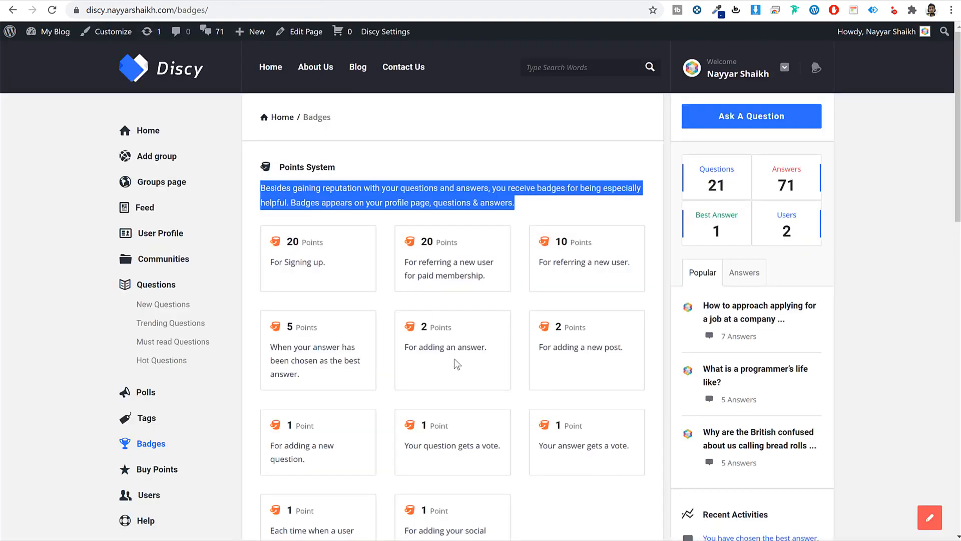
scroll(457, 364, down, 10)
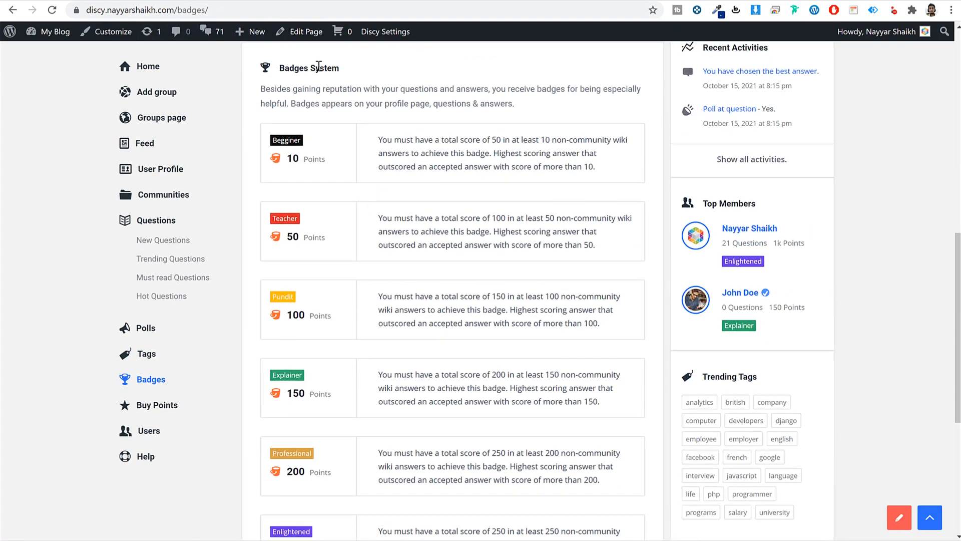
triple_click(319, 107)
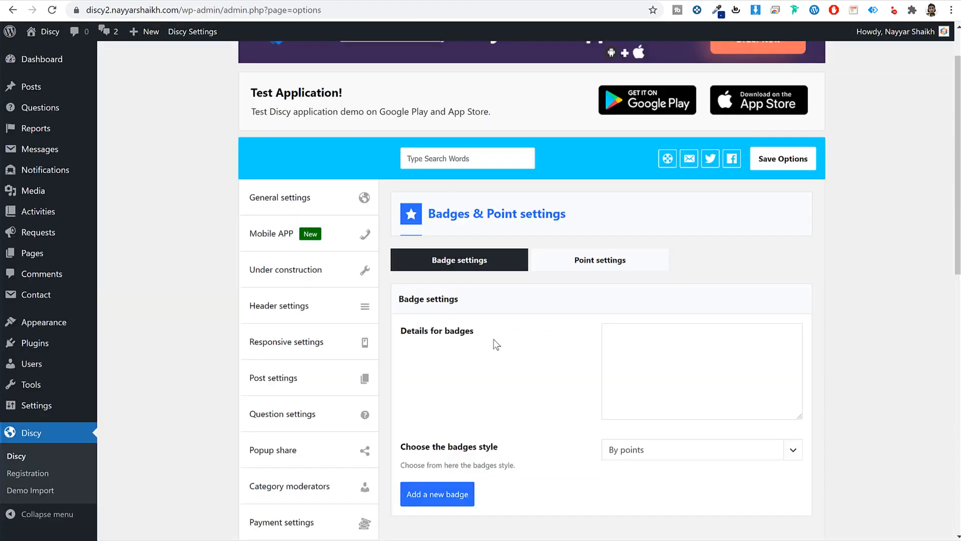
click(642, 367)
key(ctrl+v)
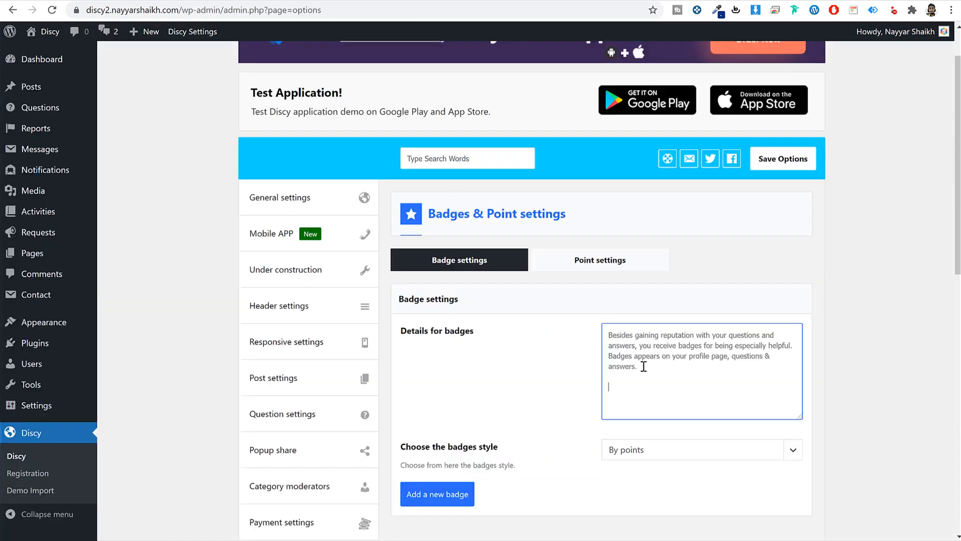
- Keep the badge style as By points and add a new blank badge entry
scroll(644, 367, down, 5)
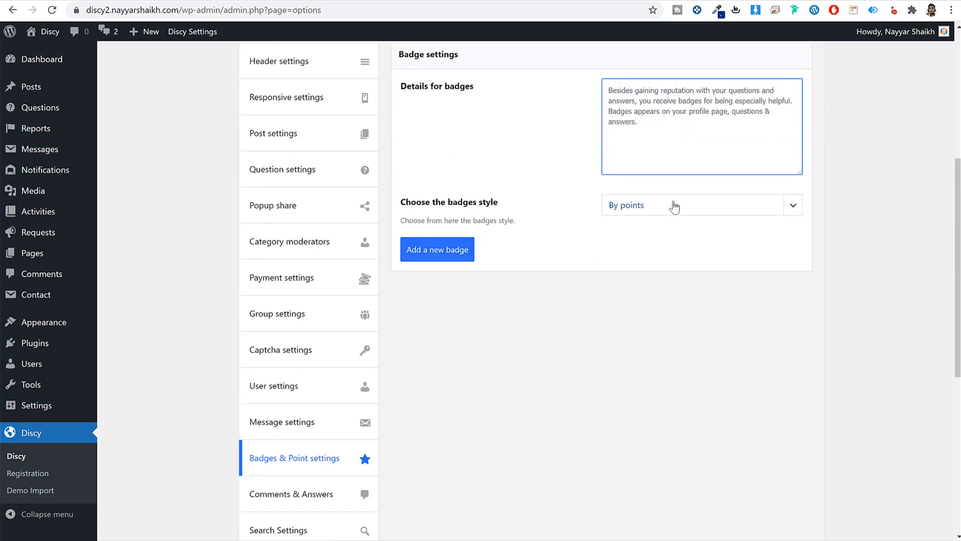
click(671, 205)
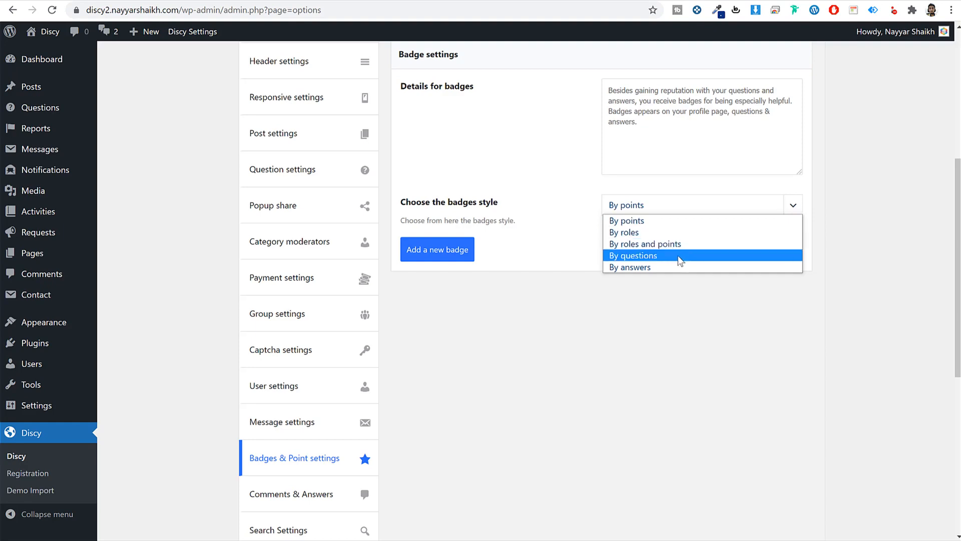
click(616, 208)
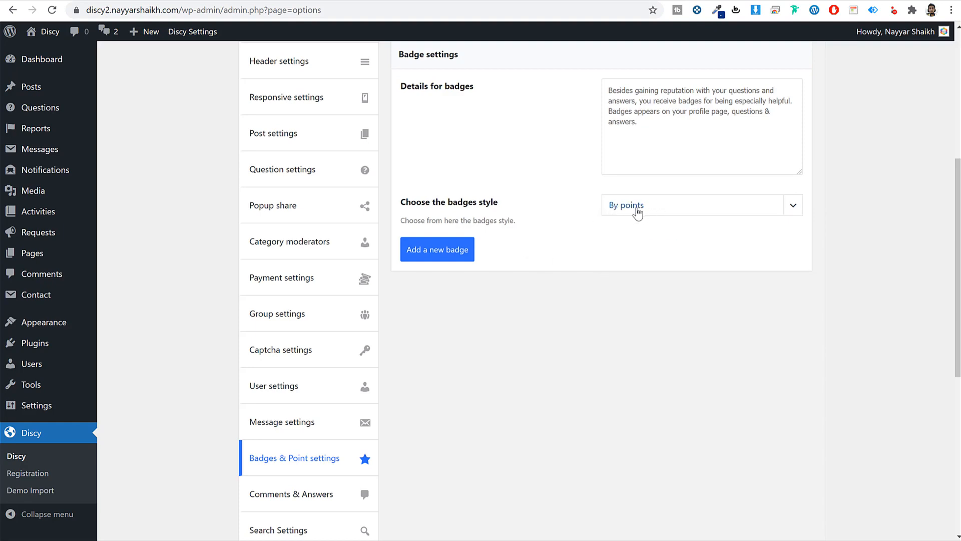
click(440, 251)
scroll(519, 256, down, 2)
scroll(589, 214, up, 1)
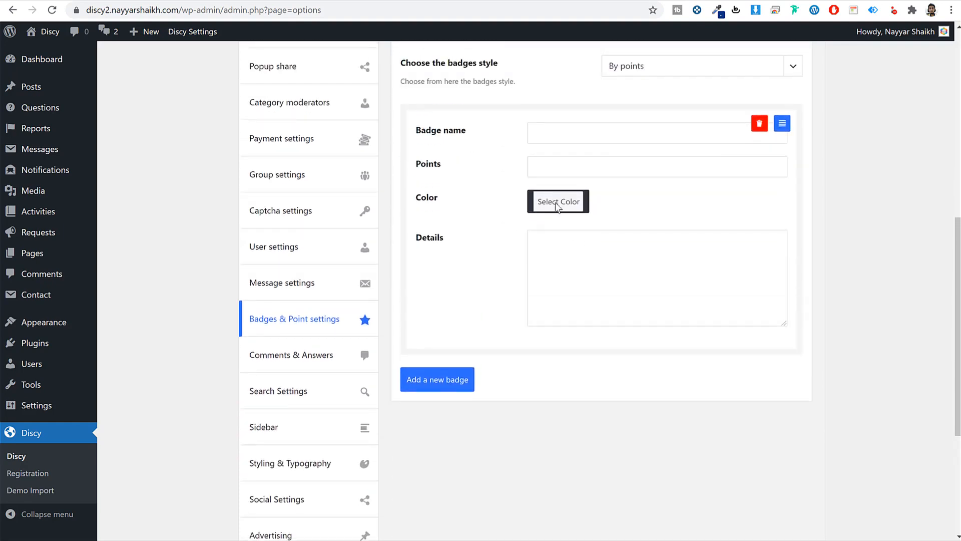
- Name the first badge Beginner, copying it from the live Badges page and fixing the spelling
click(115, 1)
scroll(381, 228, up, 1)
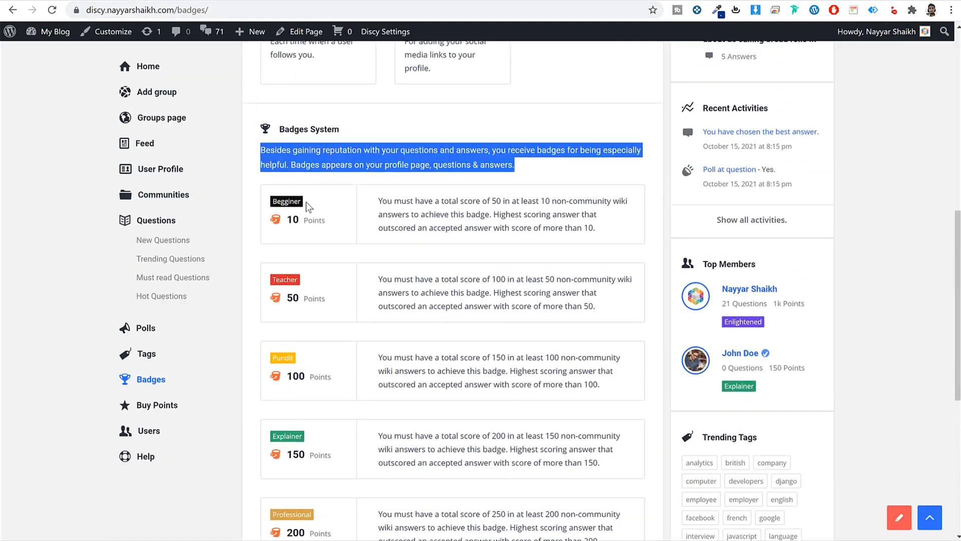
double_click(277, 199)
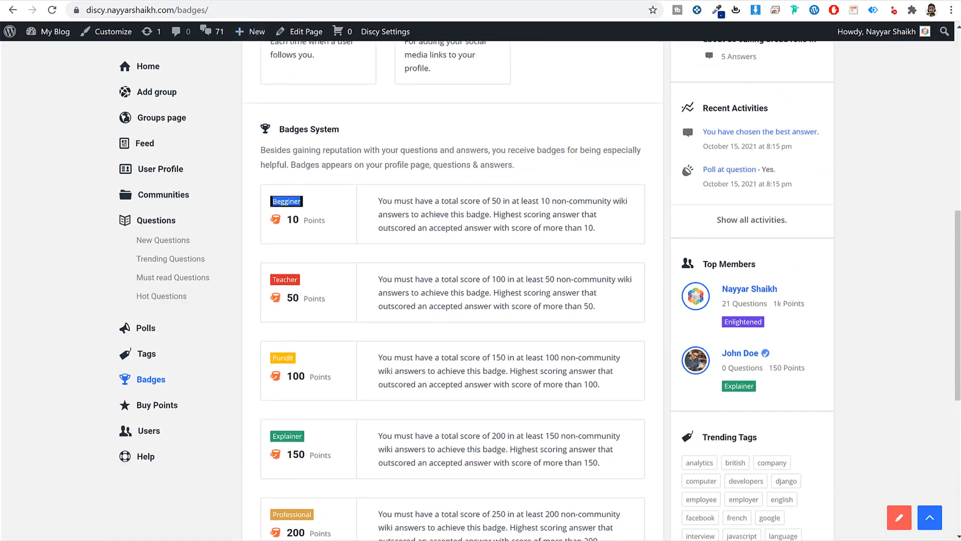
click(220, 1)
click(570, 130)
key(ctrl+v)
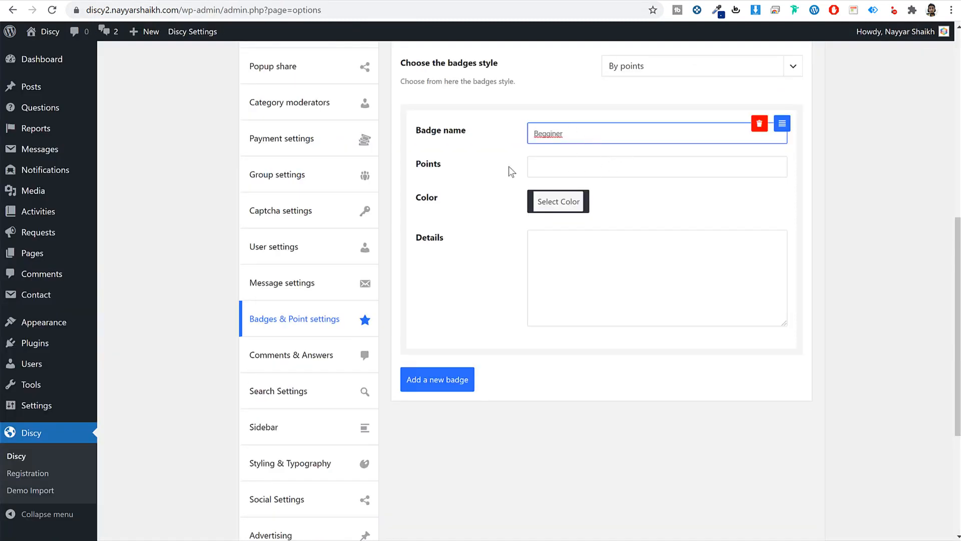
right_click(560, 134)
click(575, 145)
- Give the Beginner badge 10 points and a black colour
click(150, 1)
click(227, 2)
click(578, 174)
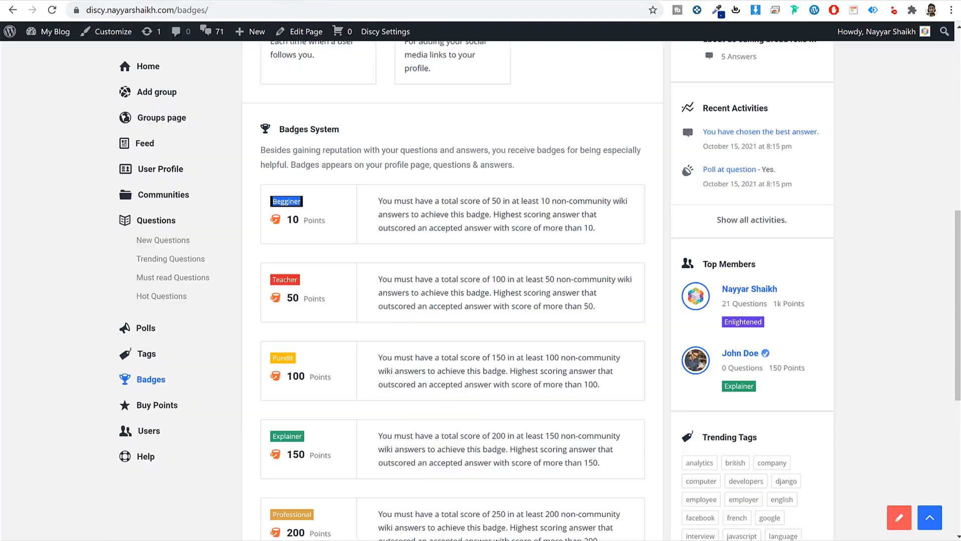
click(116, 2)
click(192, 1)
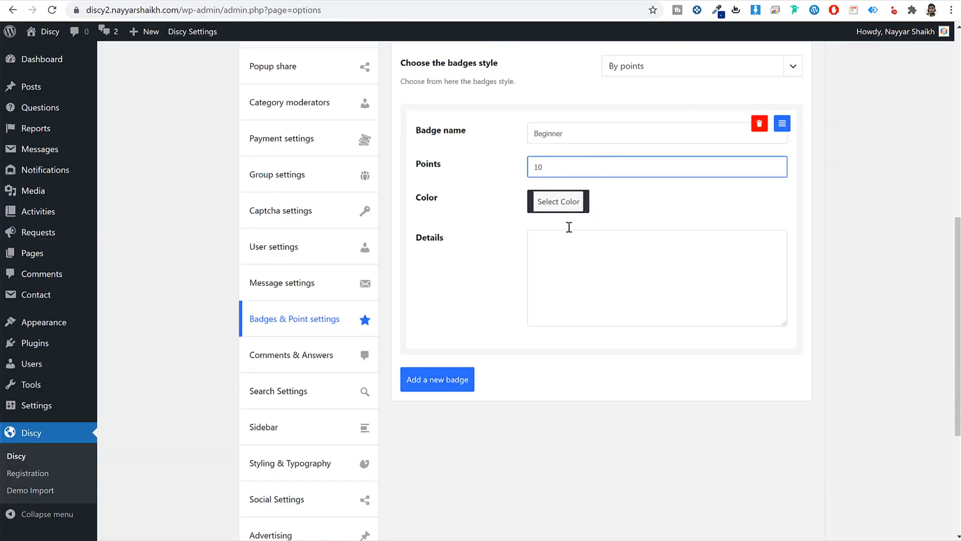
click(574, 204)
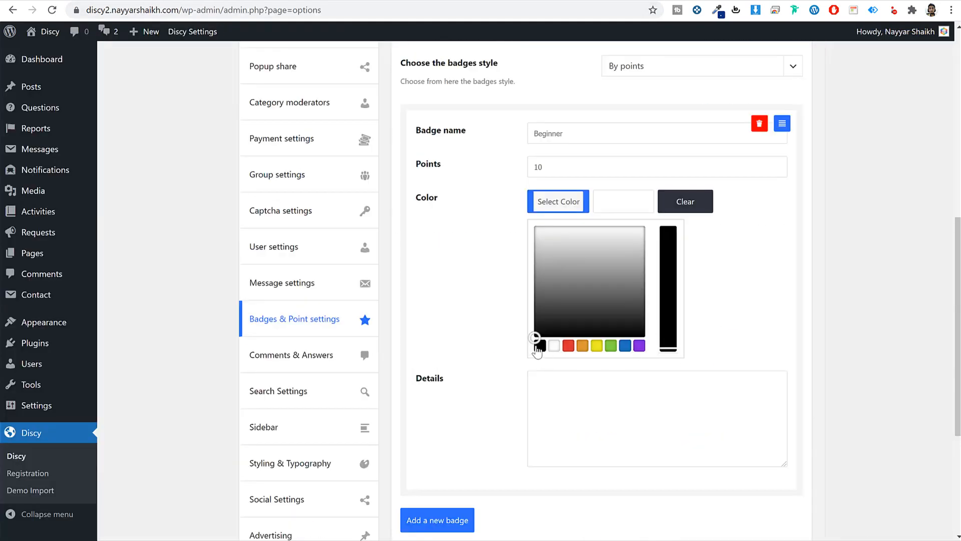
click(538, 345)
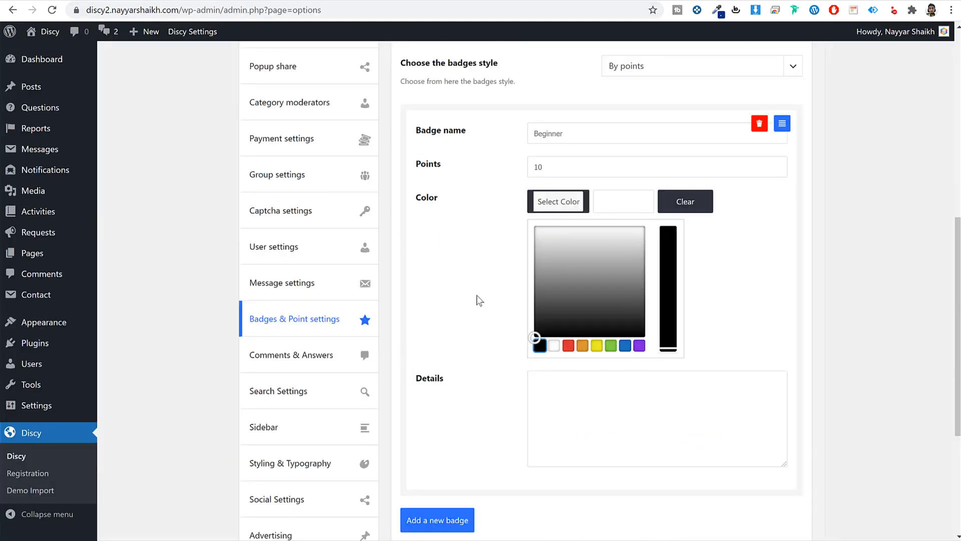
click(408, 102)
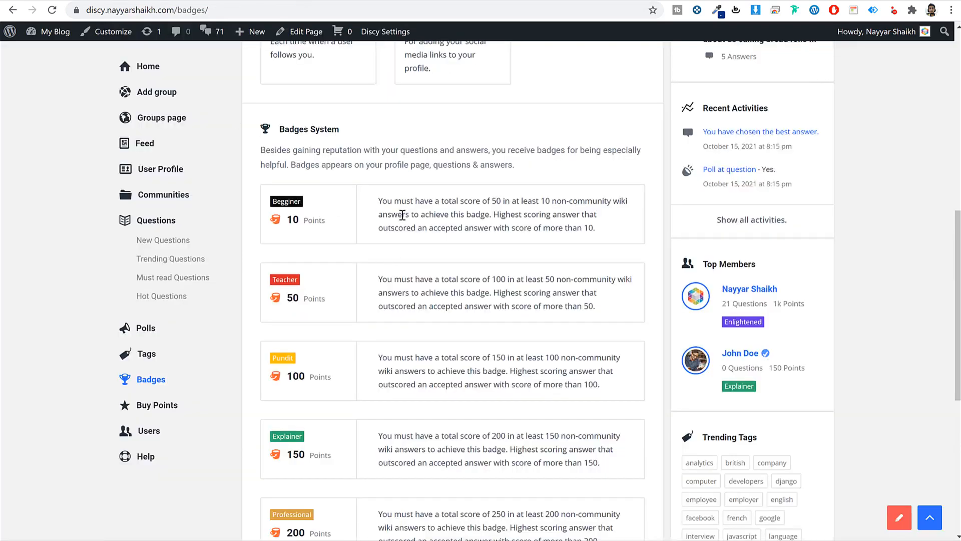
- Paste the Beginner description into its details and add a second badge entry
triple_click(403, 215)
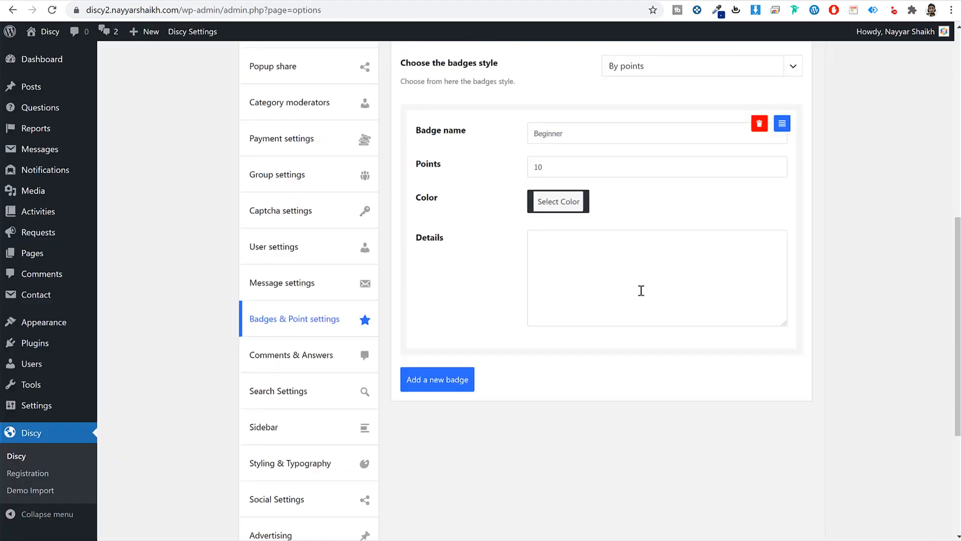
click(640, 290)
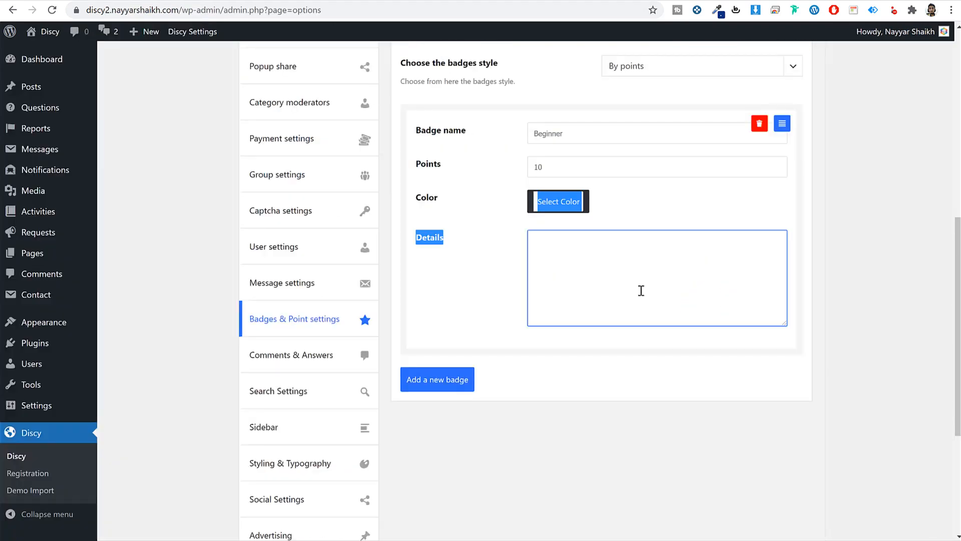
click(618, 264)
key(ctrl+v)
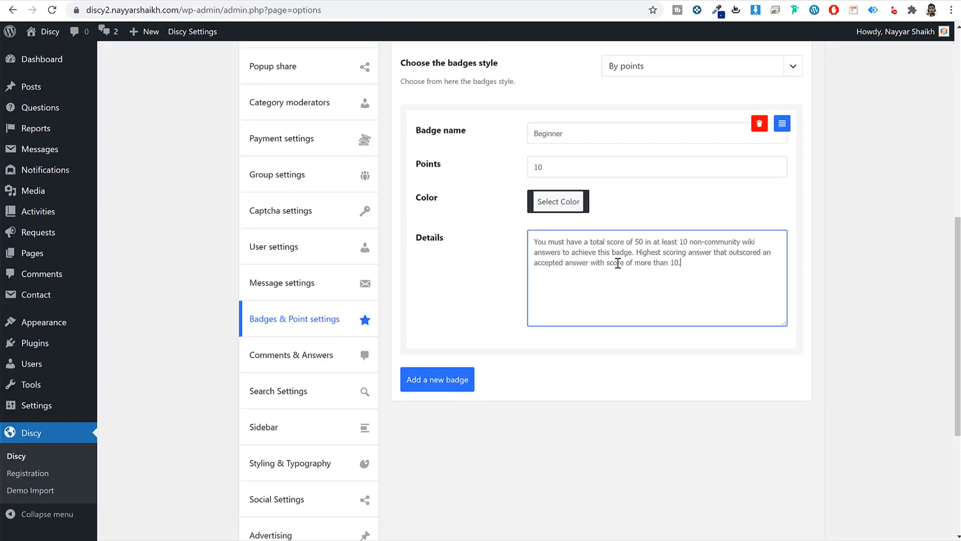
click(437, 379)
scroll(606, 375, down, 5)
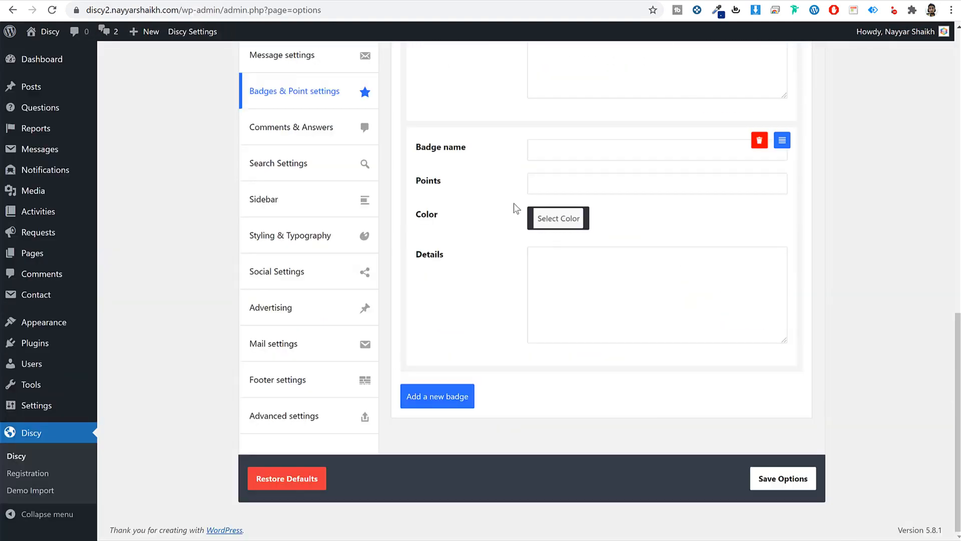
- Name the second badge Teacher and make its colour red
click(542, 145)
key(ctrl+v)
click(564, 183)
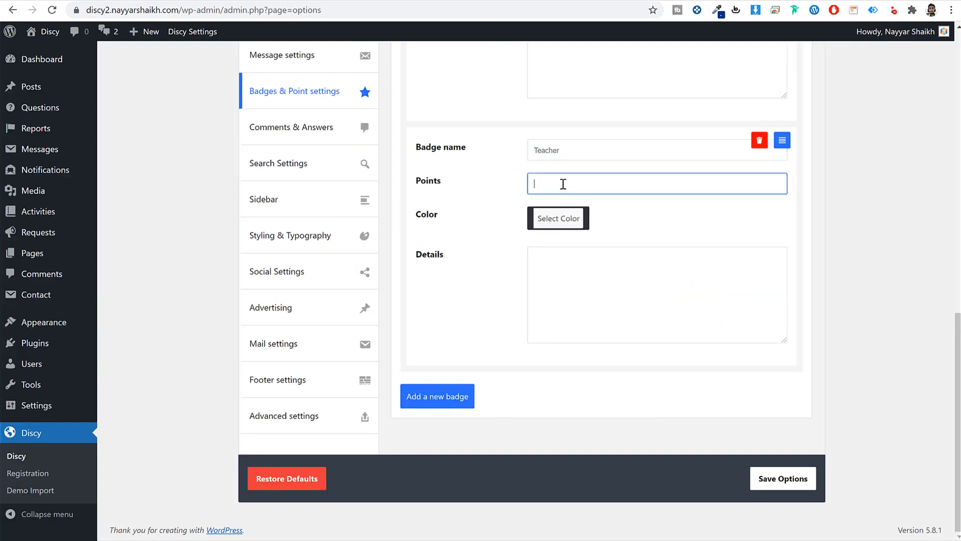
click(551, 220)
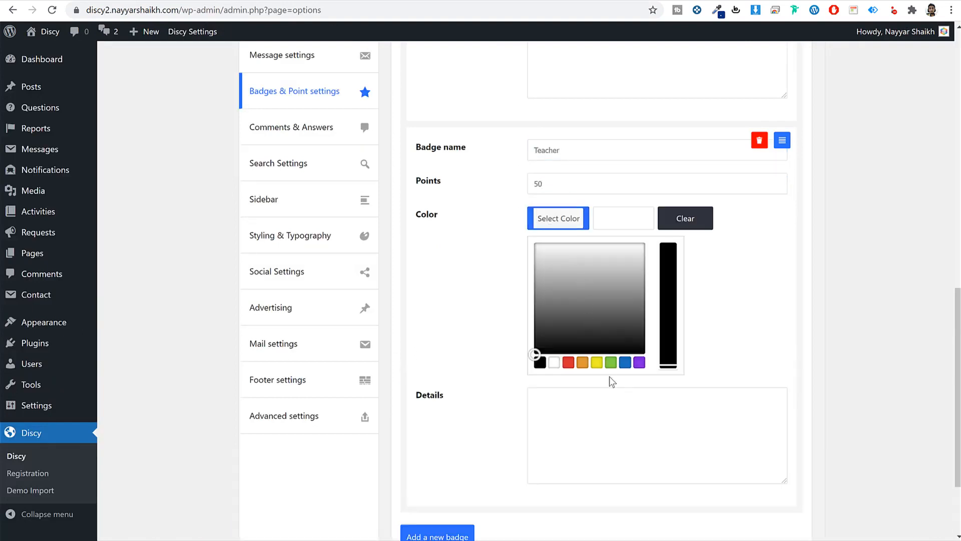
click(569, 362)
click(582, 398)
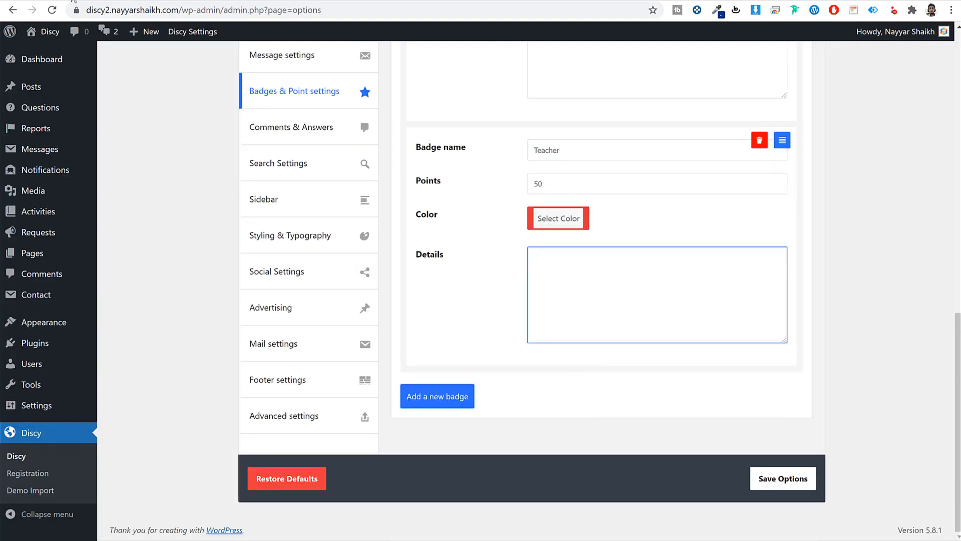
- Copy the Teacher description from the live Badges page into its details
click(73, 1)
triple_click(401, 290)
key(ctrl+c)
click(200, 0)
key(ctrl+v)
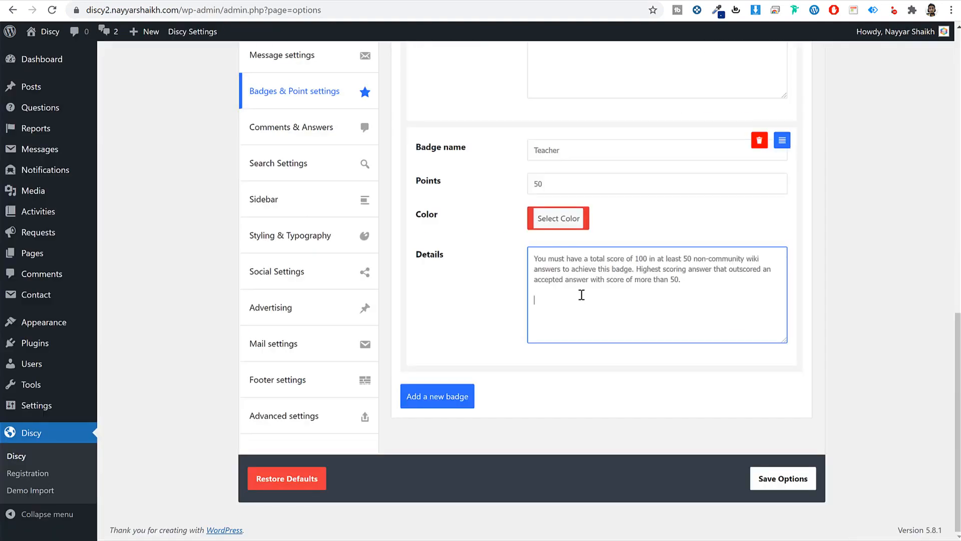
double_click(708, 290)
- Add a third badge named Pundit, copied from the live Badges page
click(437, 396)
scroll(516, 376, down, 4)
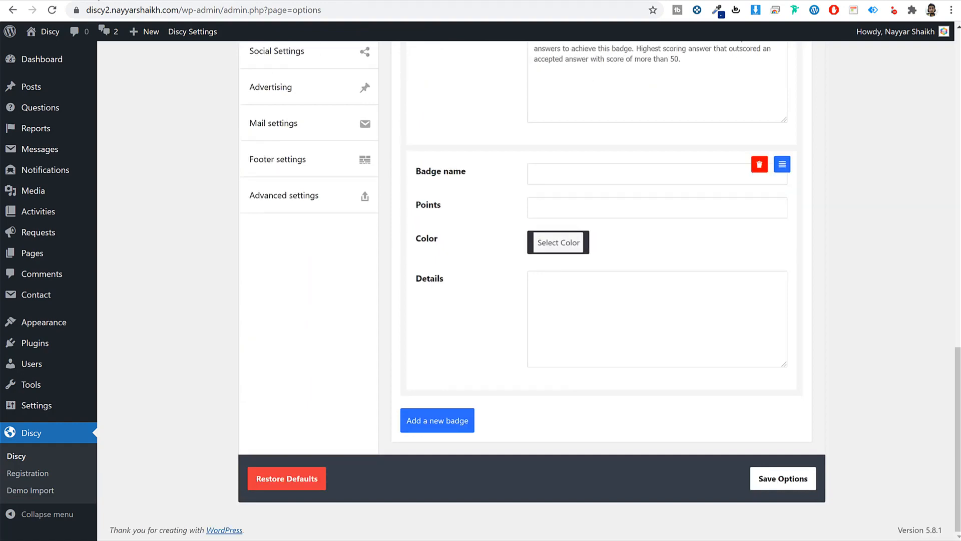
click(100, 0)
double_click(284, 358)
key(ctrl+c)
click(250, 0)
click(590, 174)
key(ctrl+v)
click(580, 206)
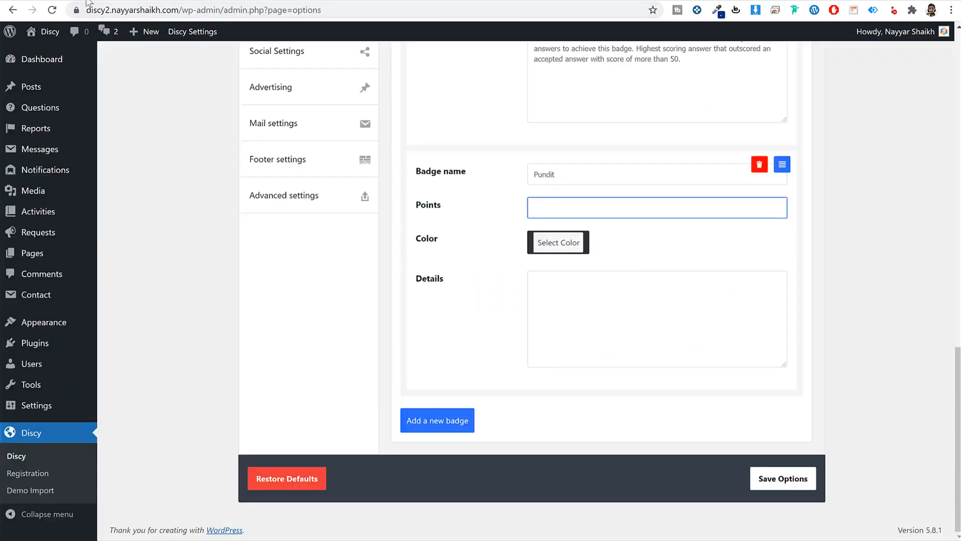
- Give the Pundit badge 100 points and the yellow colour #ffb200
click(88, 2)
click(267, 2)
text(100)
click(551, 242)
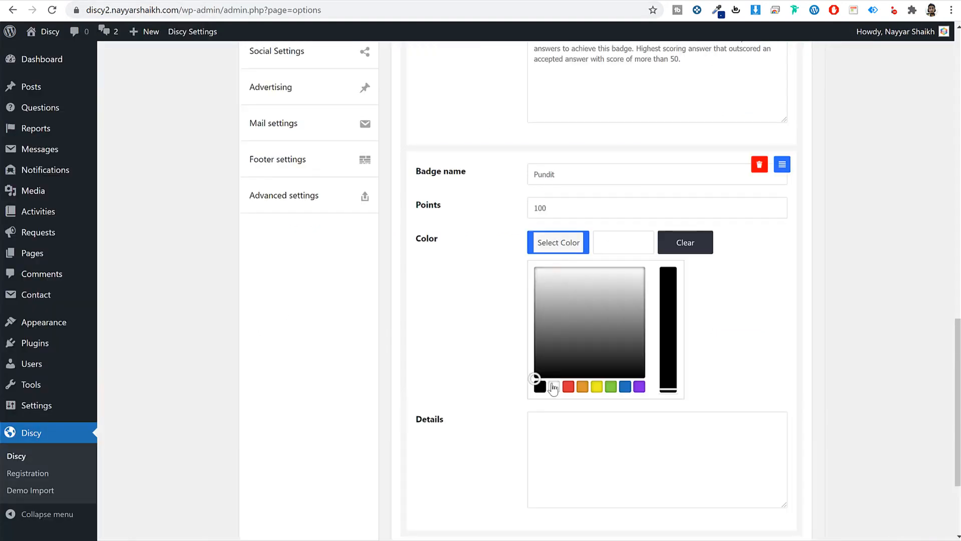
click(582, 387)
click(596, 387)
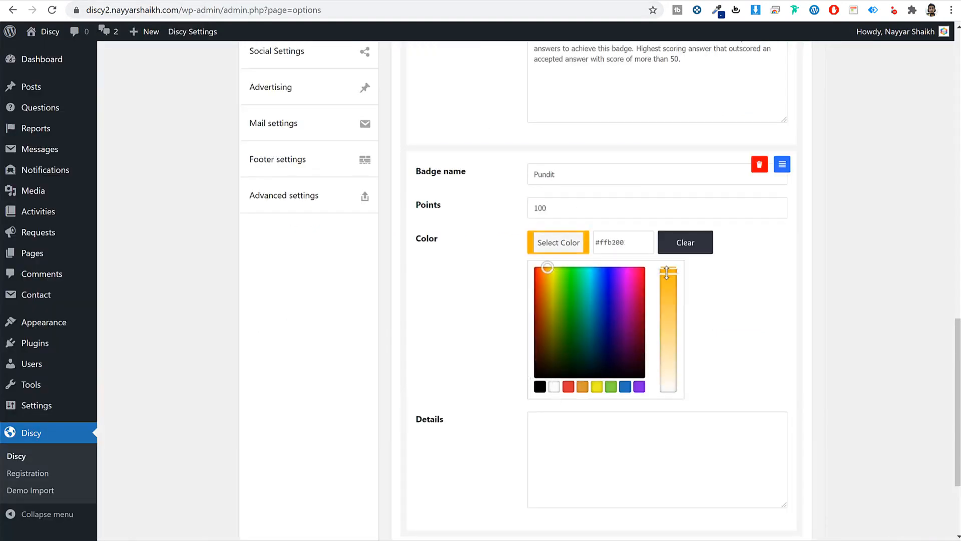
click(736, 313)
- Paste the Pundit description into its details and save the options
click(597, 331)
click(56, 2)
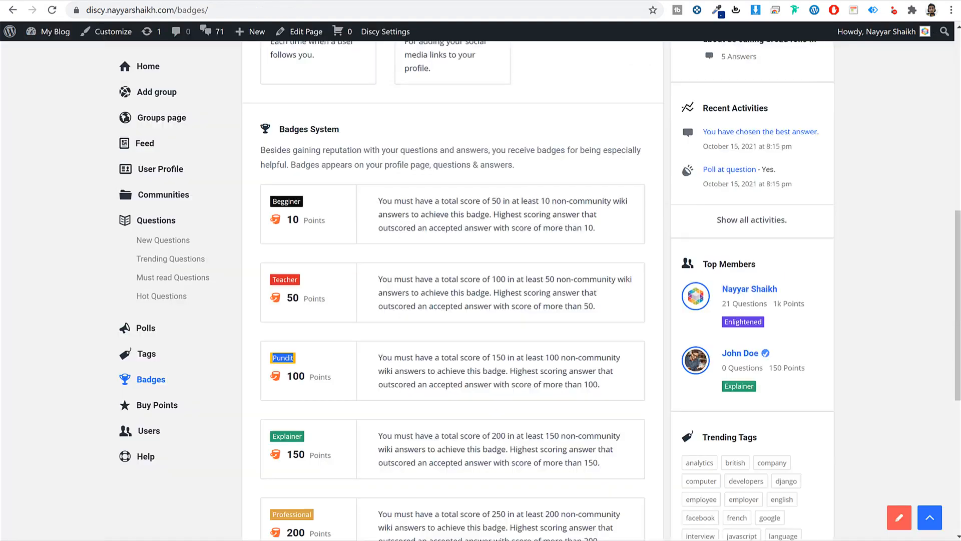
click(397, 286)
triple_click(423, 368)
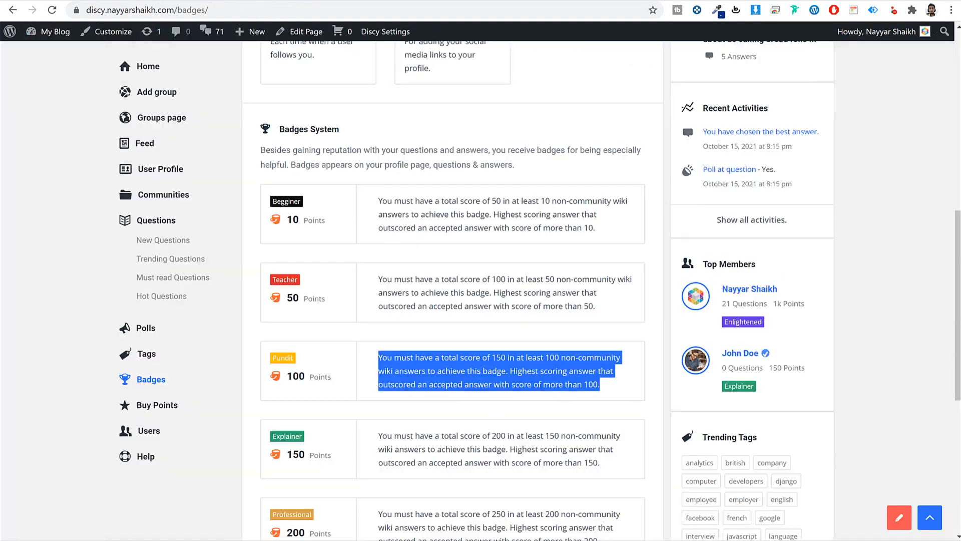
key(ctrl+c)
key(ctrl+Tab)
key(ctrl+v)
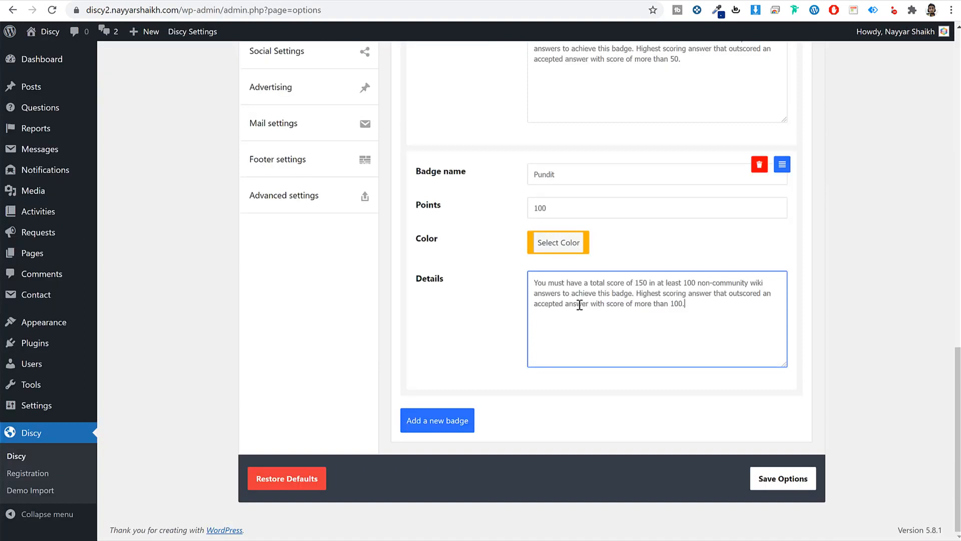
click(795, 481)
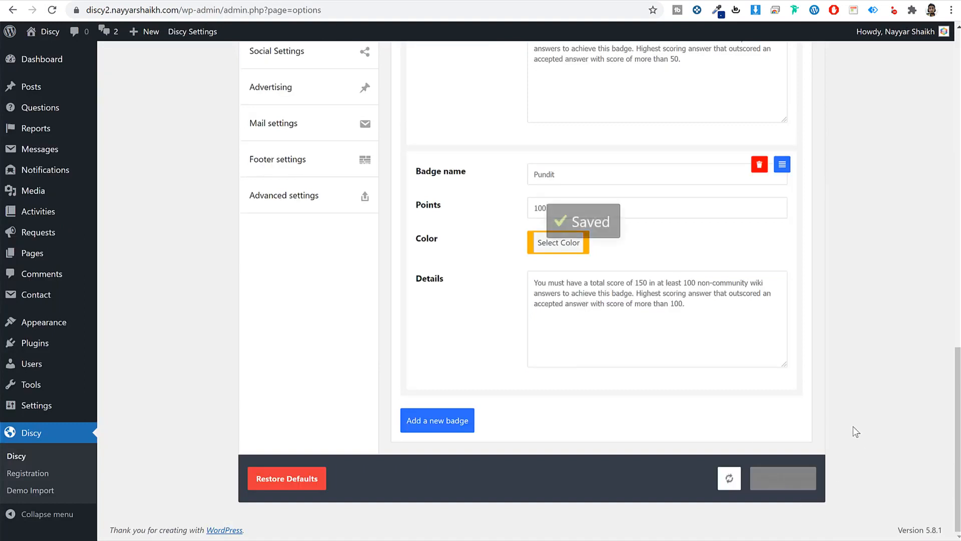
- Reload the question in the private window and open the answering member's profile showing Beginner
click(354, 1)
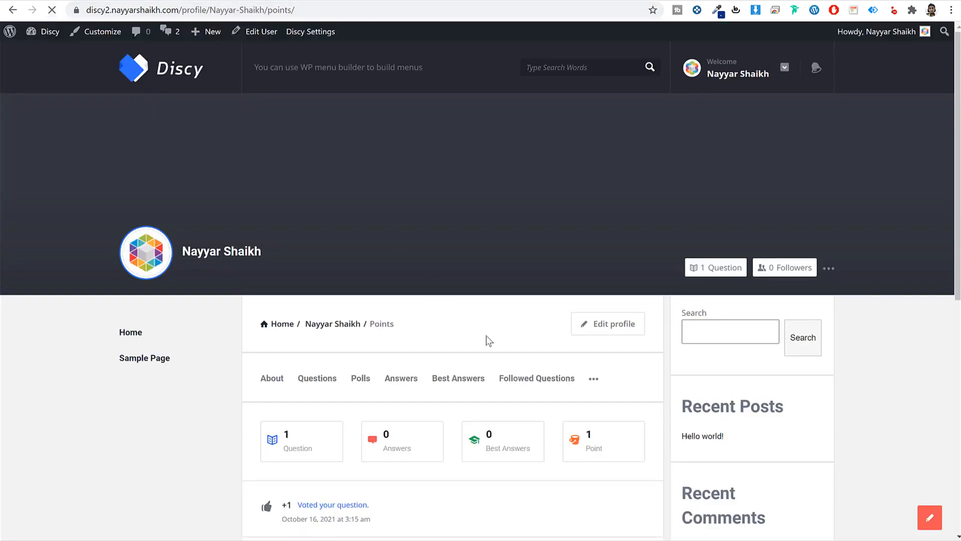
scroll(485, 339, down, 5)
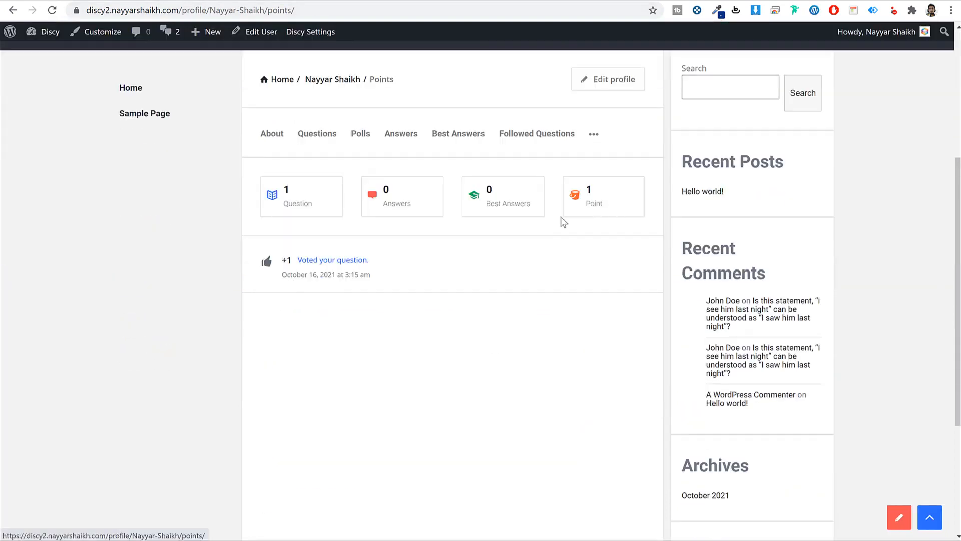
click(275, 532)
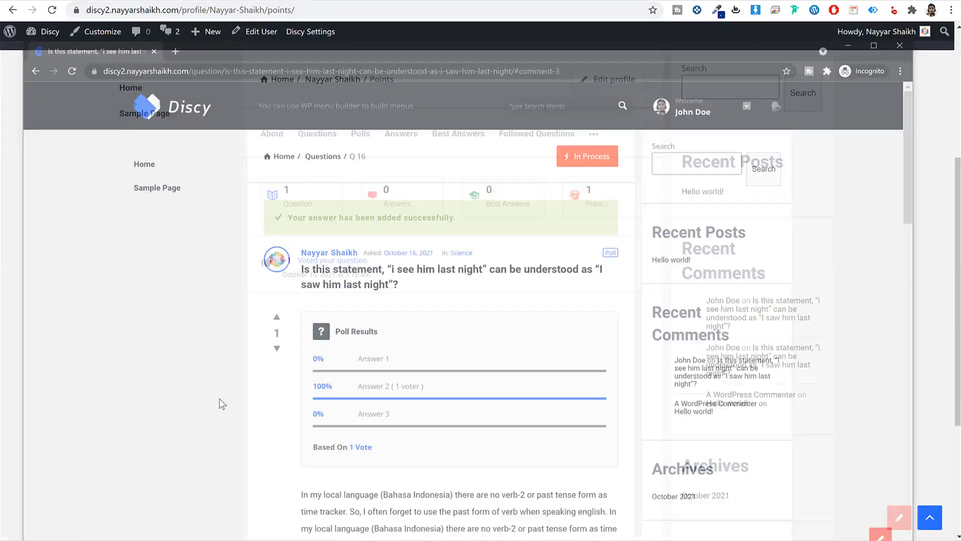
click(58, 17)
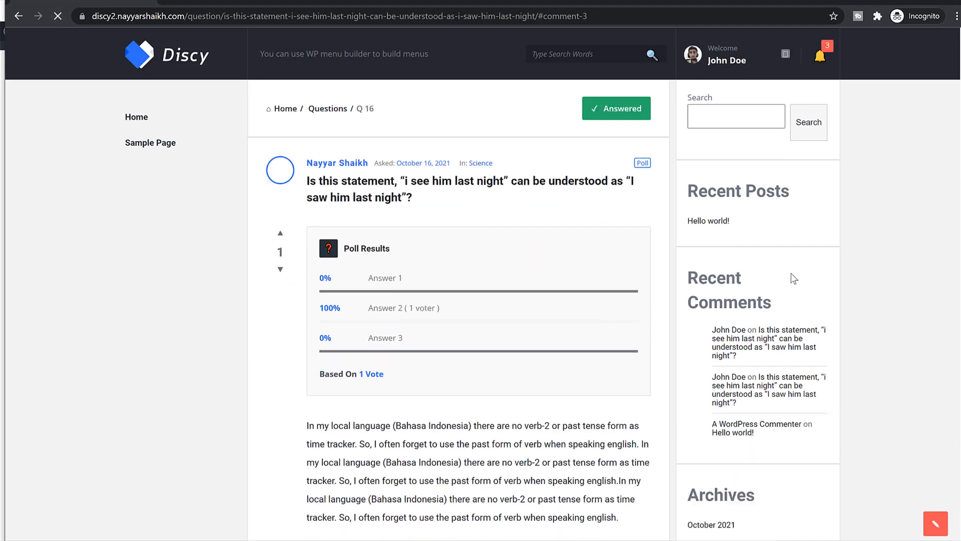
scroll(796, 276, down, 10)
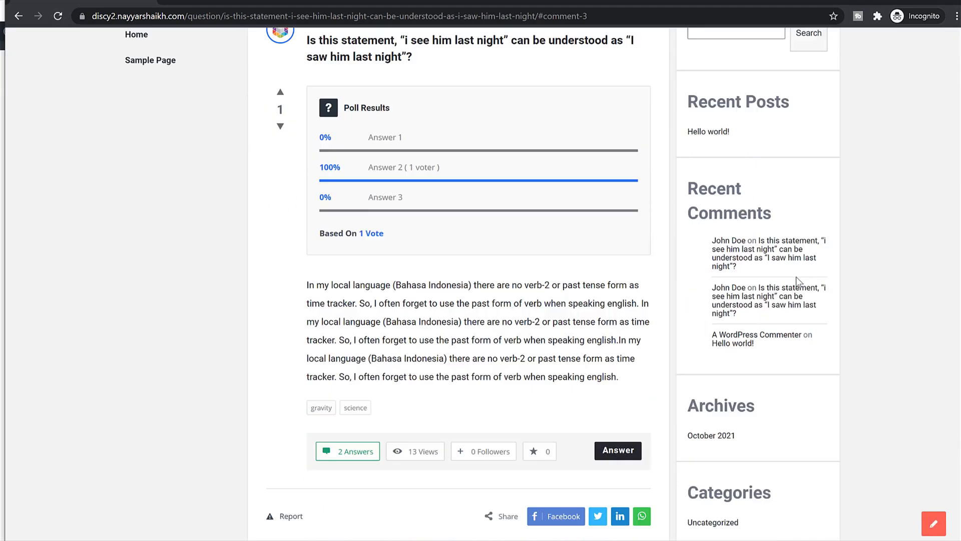
click(327, 211)
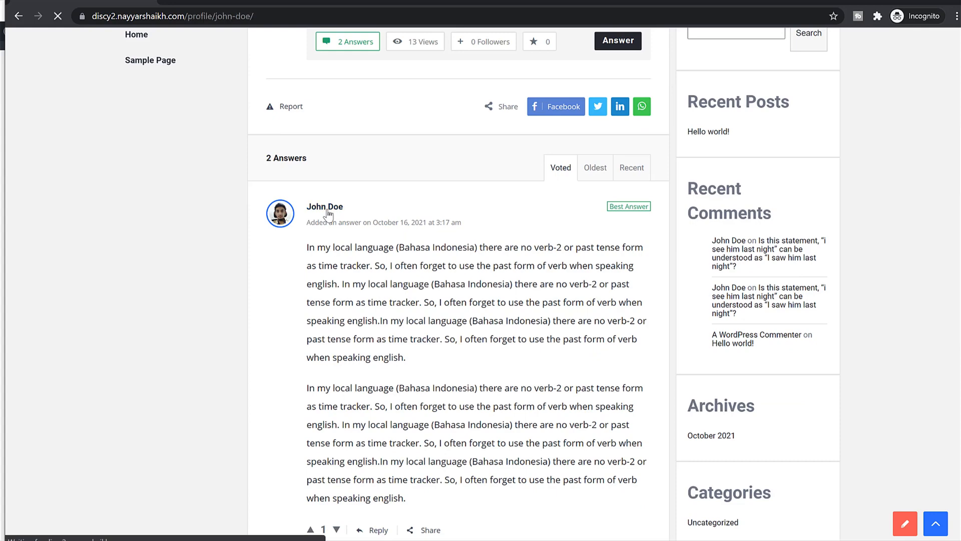
scroll(470, 253, down, 5)
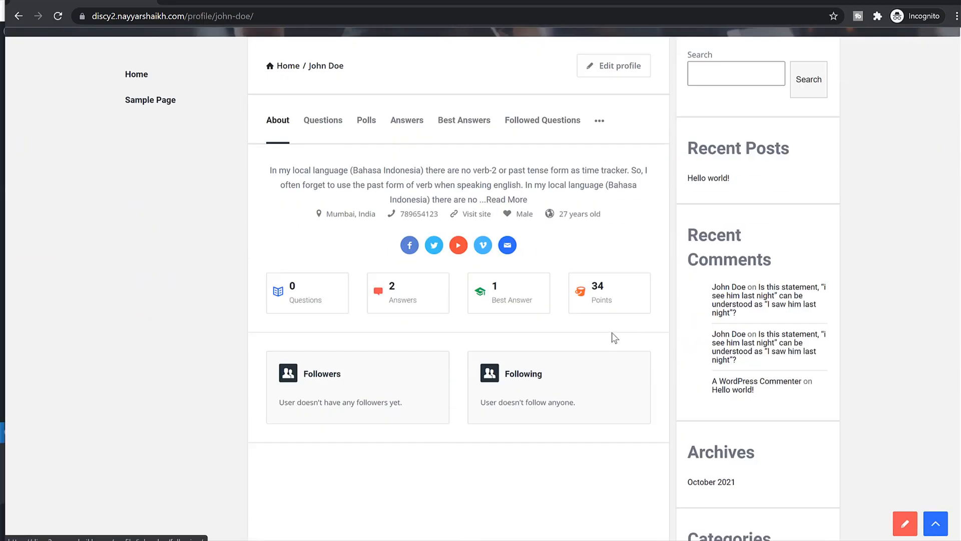
scroll(606, 173, down, 3)
scroll(603, 228, up, 8)
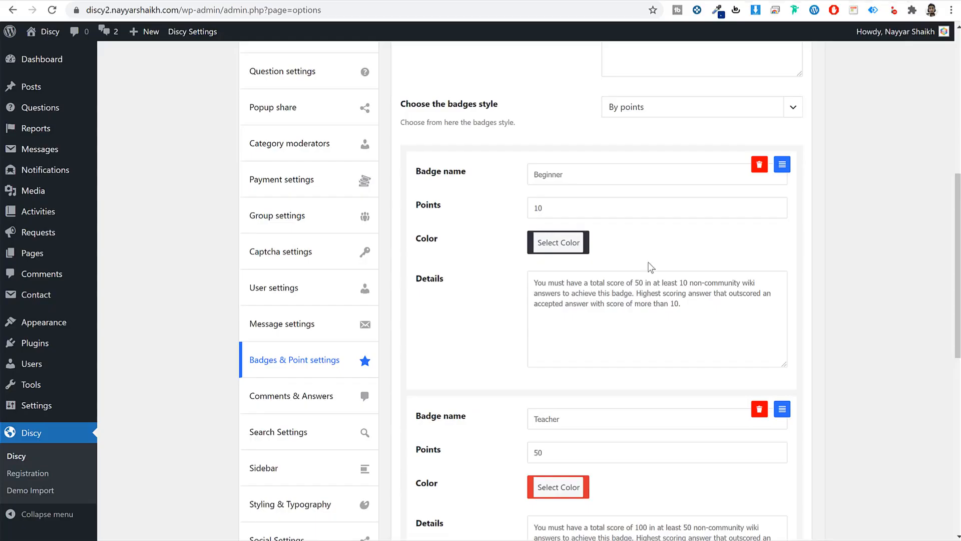
- Recheck the Beginner badge colour, add and delete an empty badge, then save the badge options
click(563, 242)
click(541, 387)
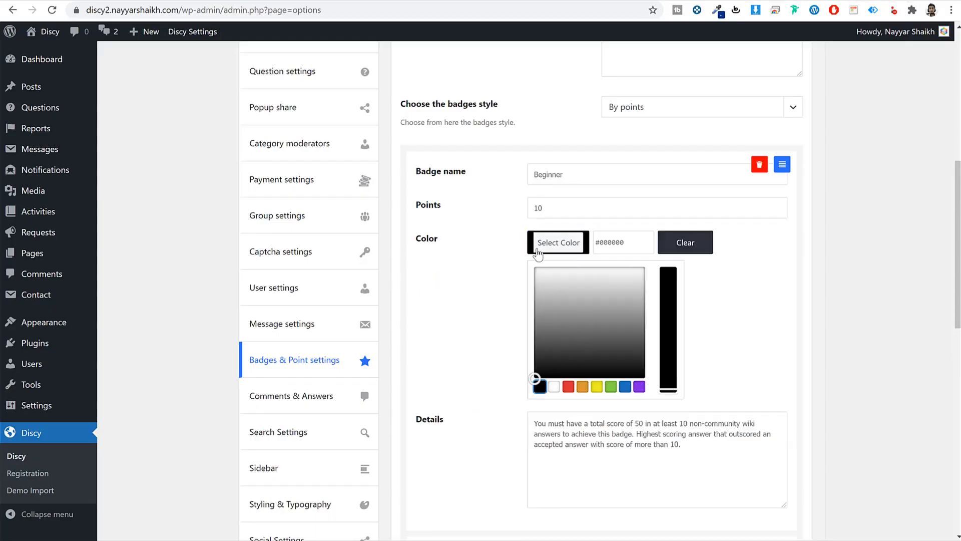
click(212, 539)
click(274, 538)
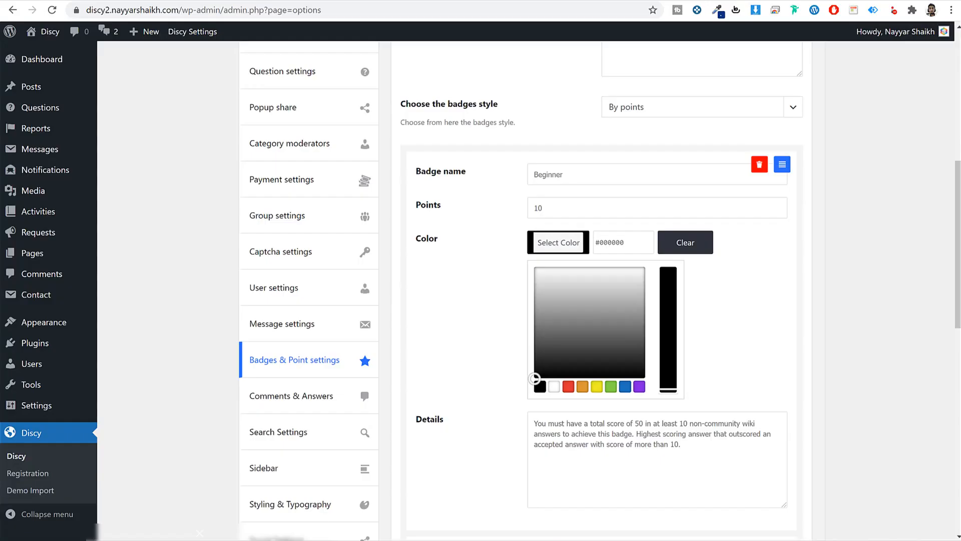
click(851, 263)
scroll(751, 330, down, 10)
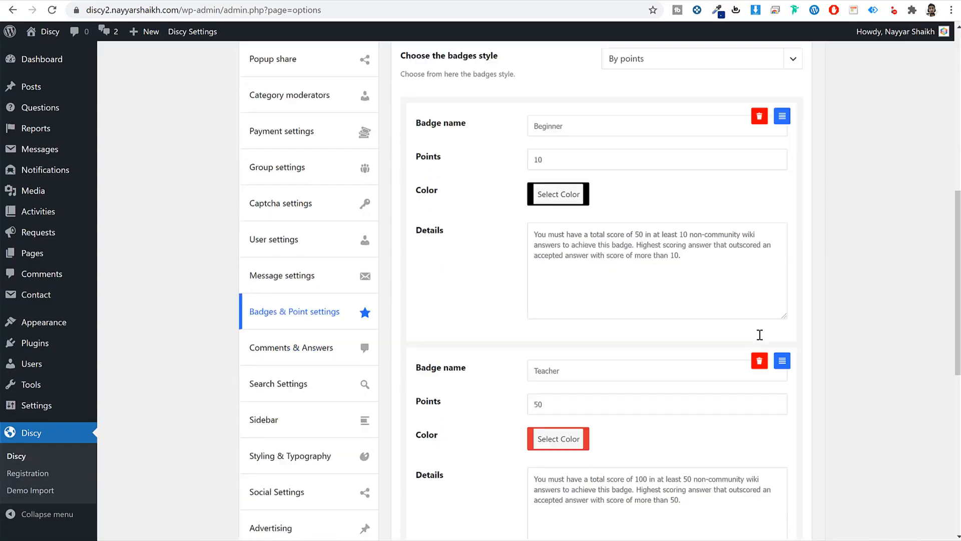
click(456, 485)
scroll(458, 491, down, 5)
scroll(458, 491, down, 3)
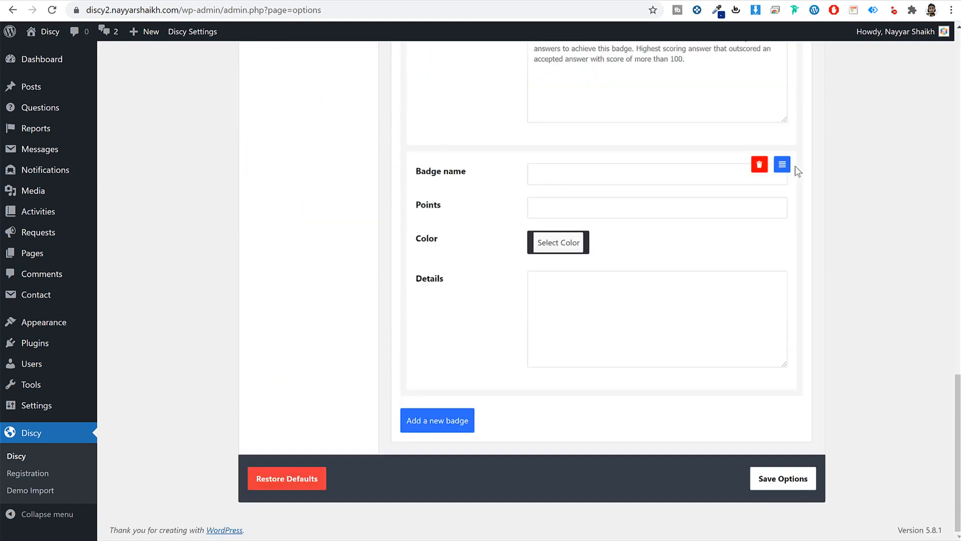
click(760, 165)
click(784, 479)
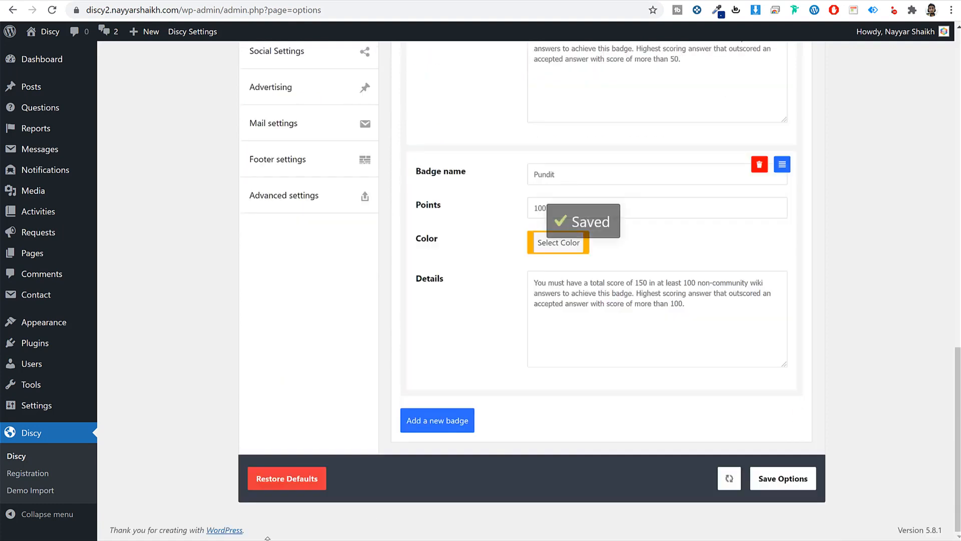
- Compare the member's profile badge label with the Teacher badge points and save the settings
click(274, 530)
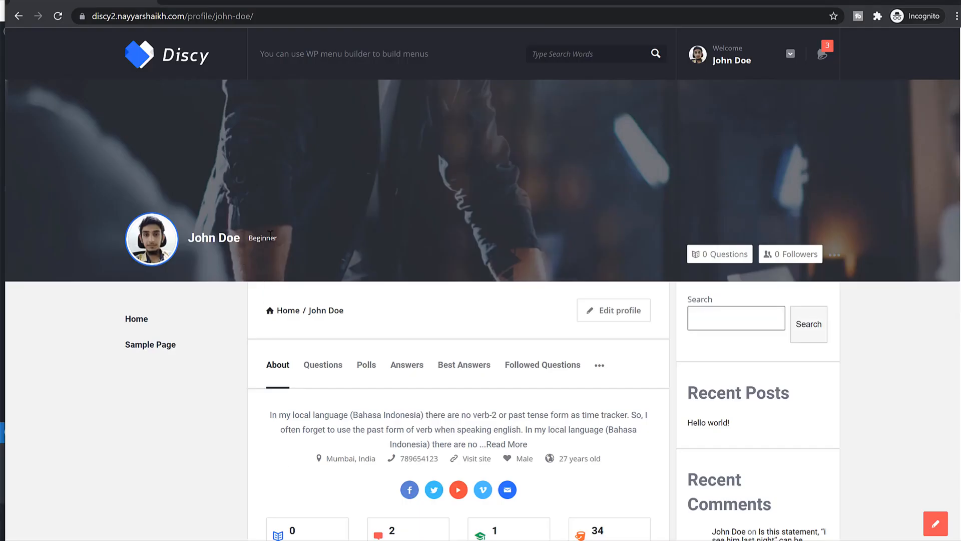
drag(256, 237, 186, 238)
click(355, 190)
triple_click(257, 242)
click(355, 240)
scroll(536, 343, down, 6)
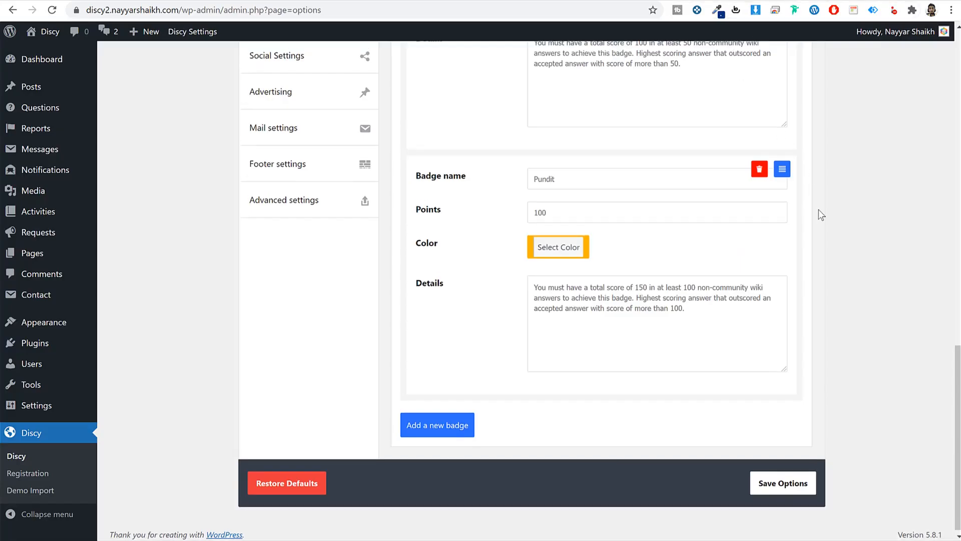
scroll(818, 210, up, 6)
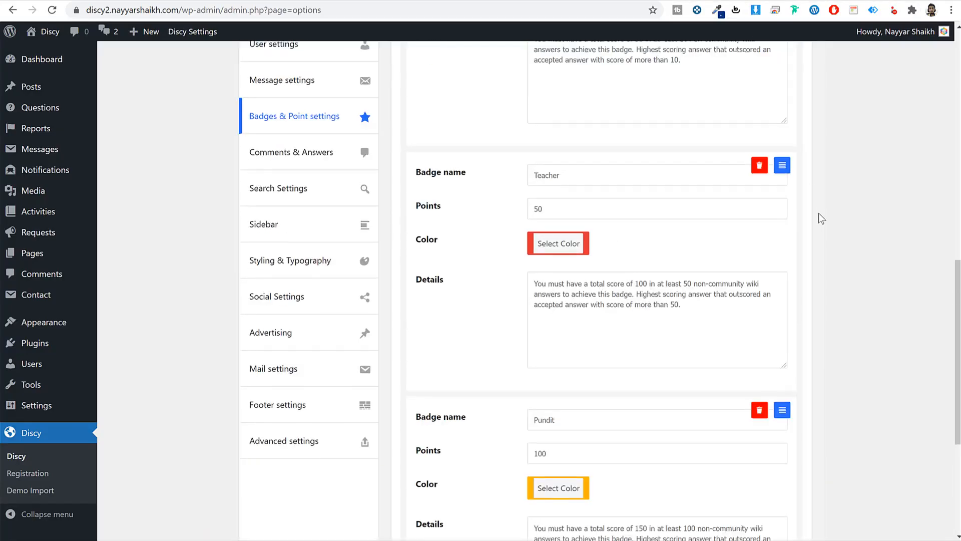
double_click(546, 339)
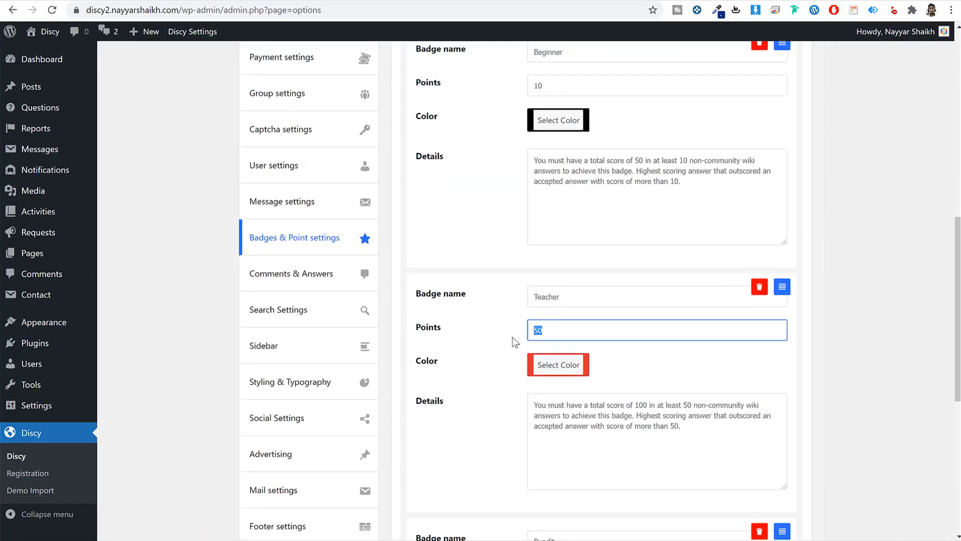
scroll(519, 334, down, 6)
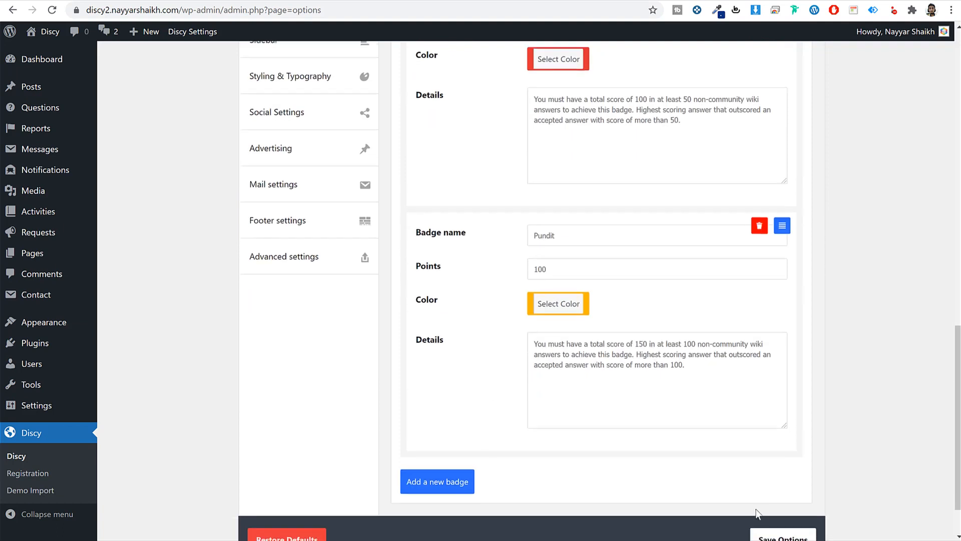
key(ctrl+s)
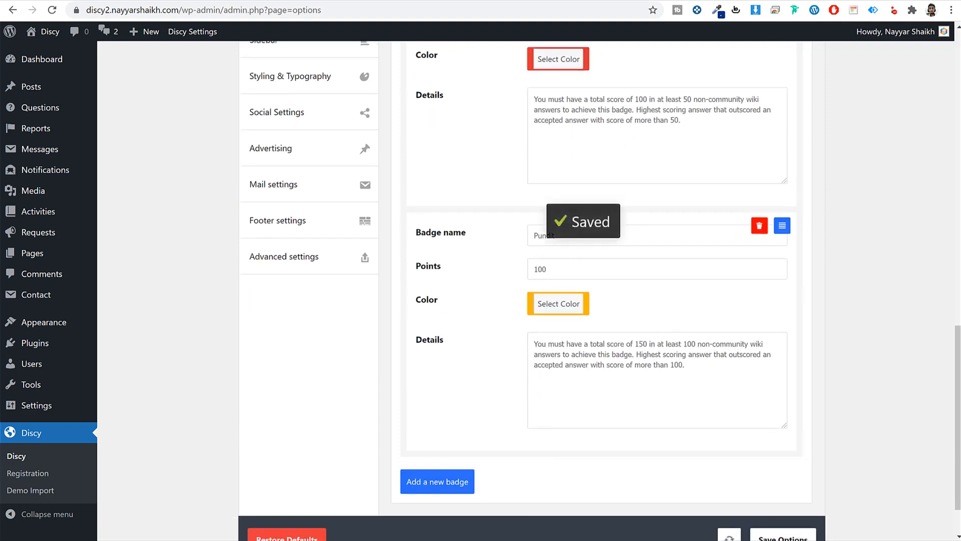
- Reload the member's profile and dismiss the newly unlocked Teacher badge announcement
key(alt+Tab)
scroll(369, 300, up, 5)
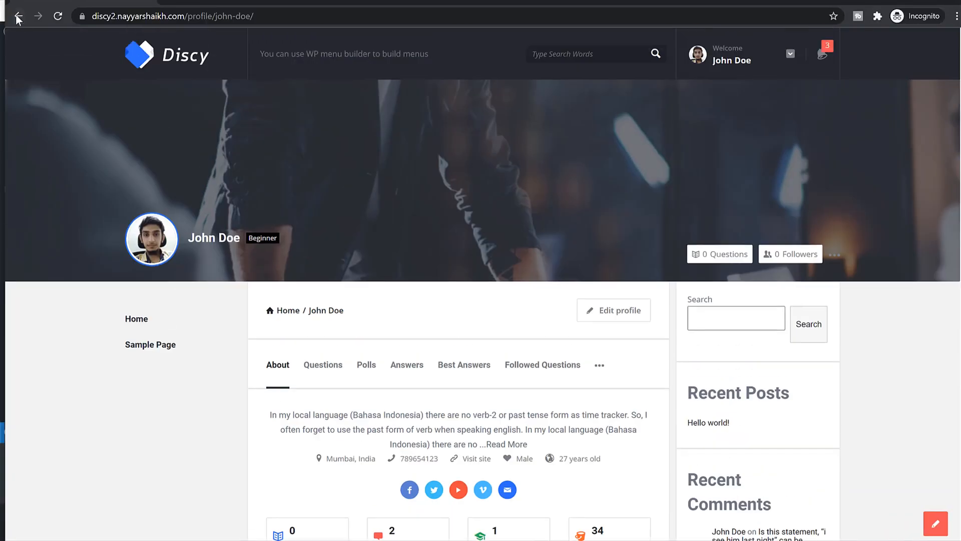
click(59, 20)
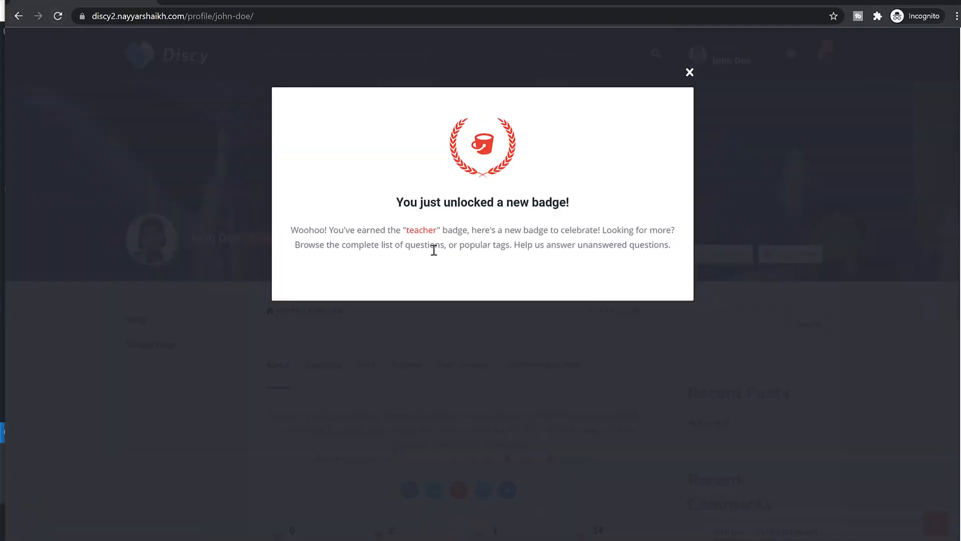
drag(406, 234, 473, 233)
click(690, 72)
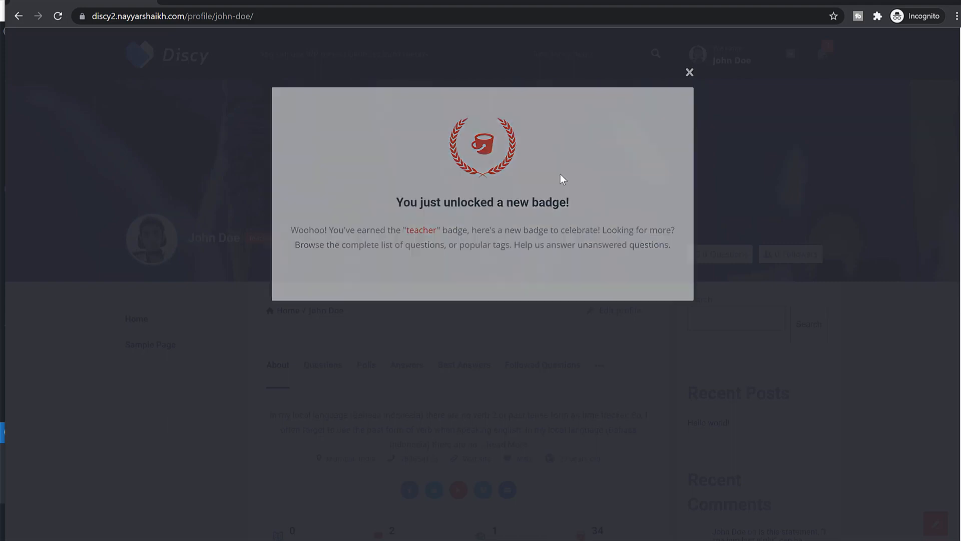
scroll(634, 414, down, 2)
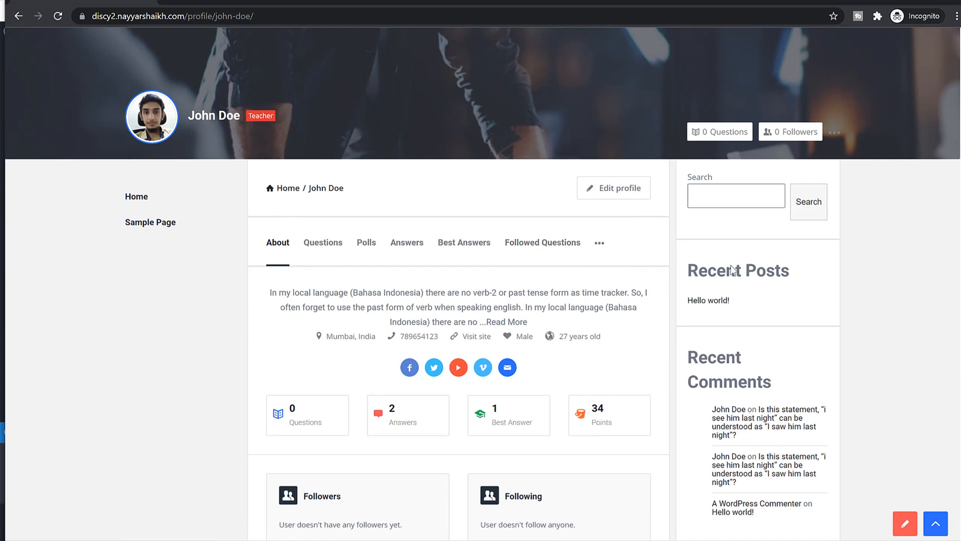
scroll(796, 293, up, 2)
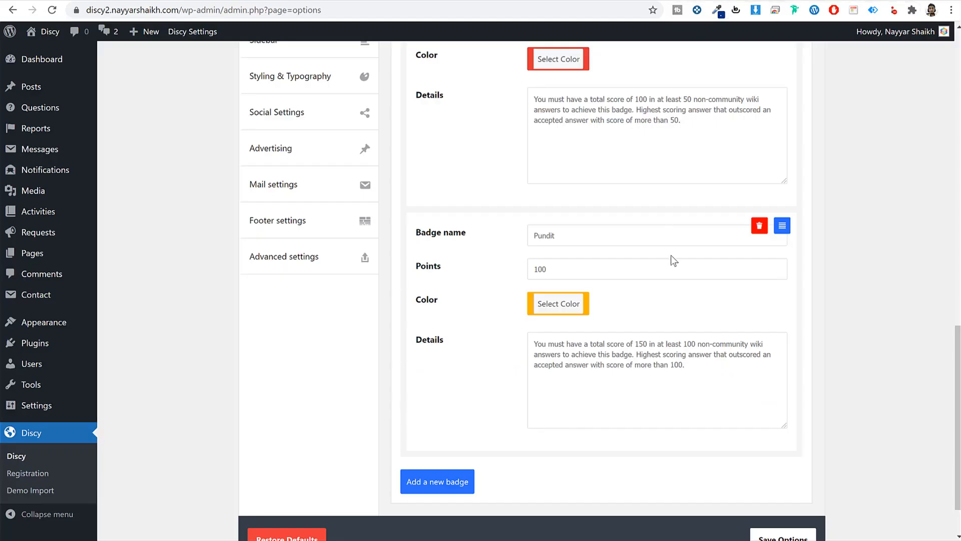
scroll(229, 233, up, 15)
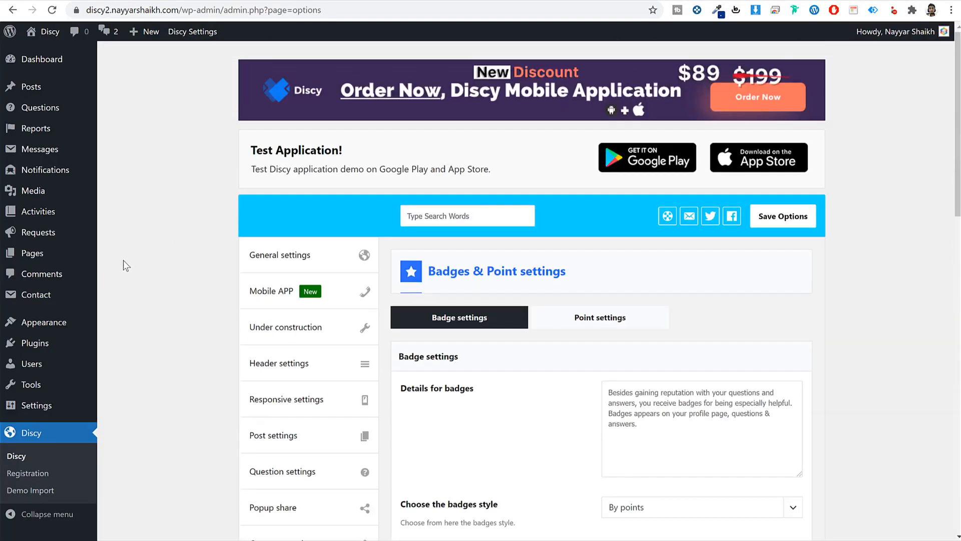
- Edit the demo subscriber's account in Users and mark them as a verified user
scroll(60, 273, down, 5)
scroll(30, 384, up, 5)
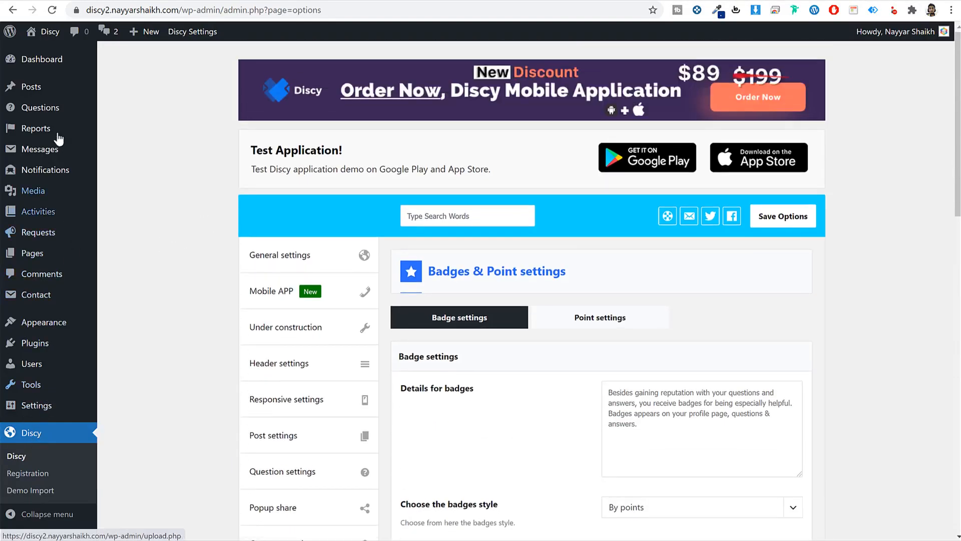
click(31, 366)
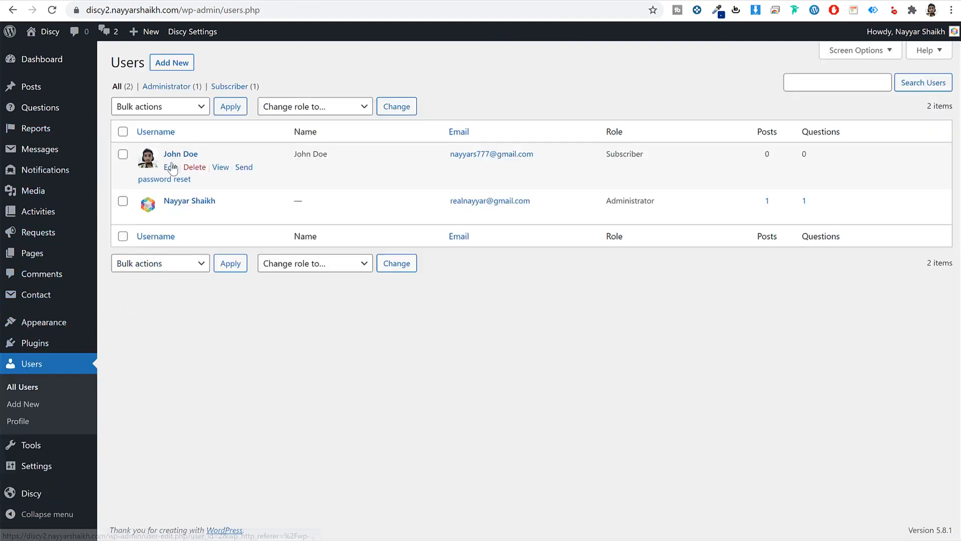
click(171, 168)
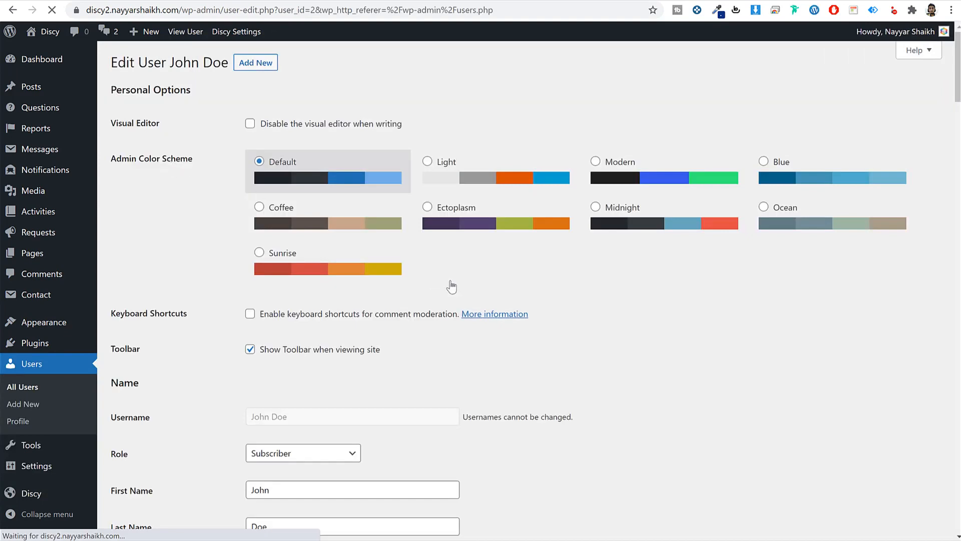
scroll(549, 322, down, 18)
scroll(549, 321, down, 4)
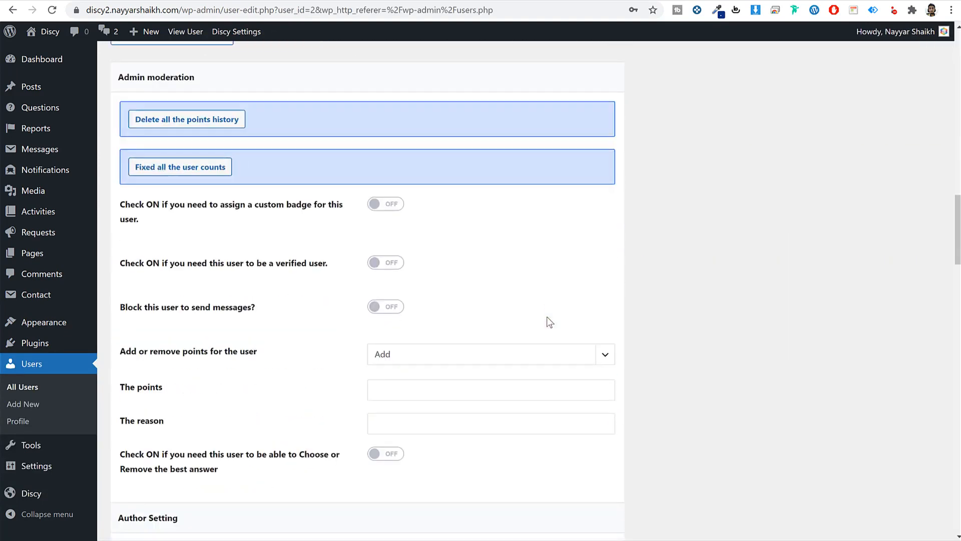
drag(130, 263, 261, 262)
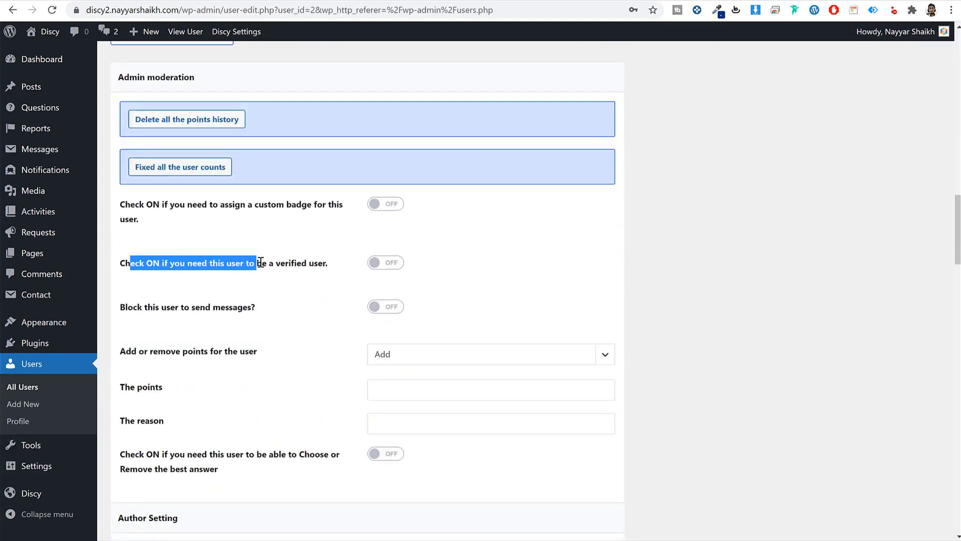
click(375, 263)
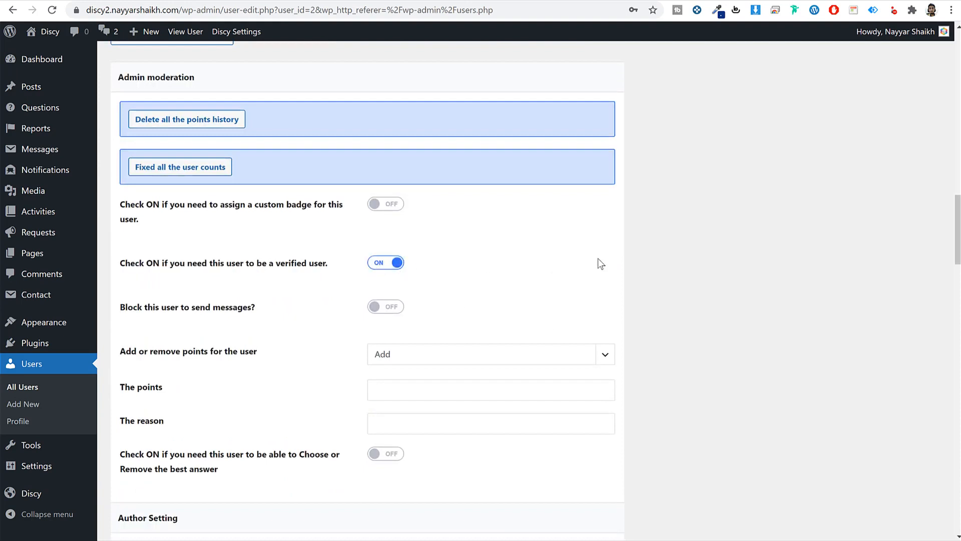
- Add 120 points to the user, update the account, and return to the private window
scroll(709, 268, down, 3)
click(453, 268)
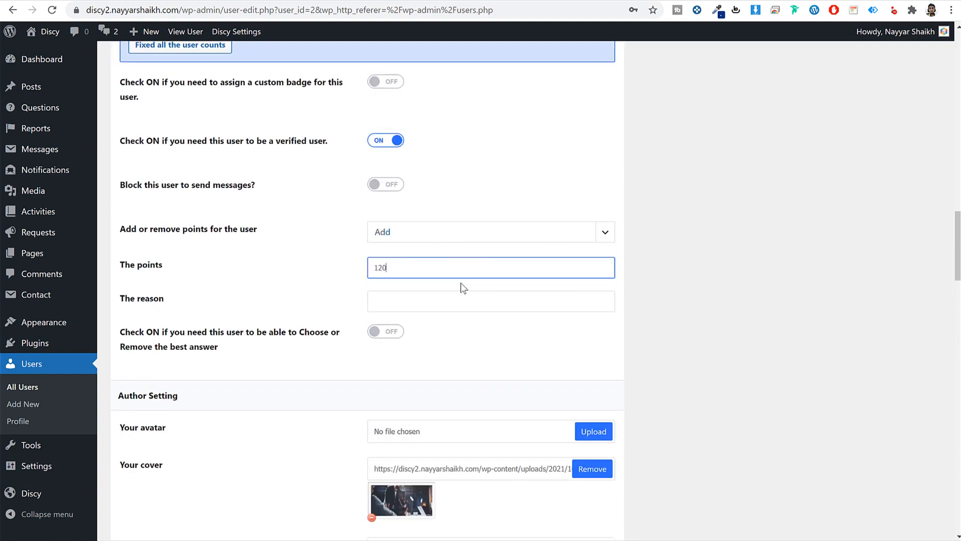
scroll(675, 286, down, 20)
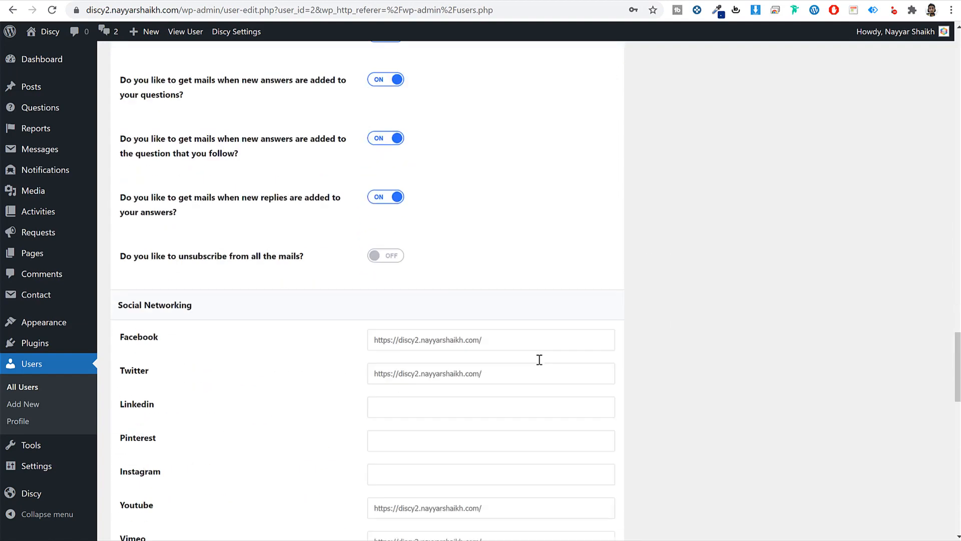
scroll(531, 366, down, 2)
click(140, 478)
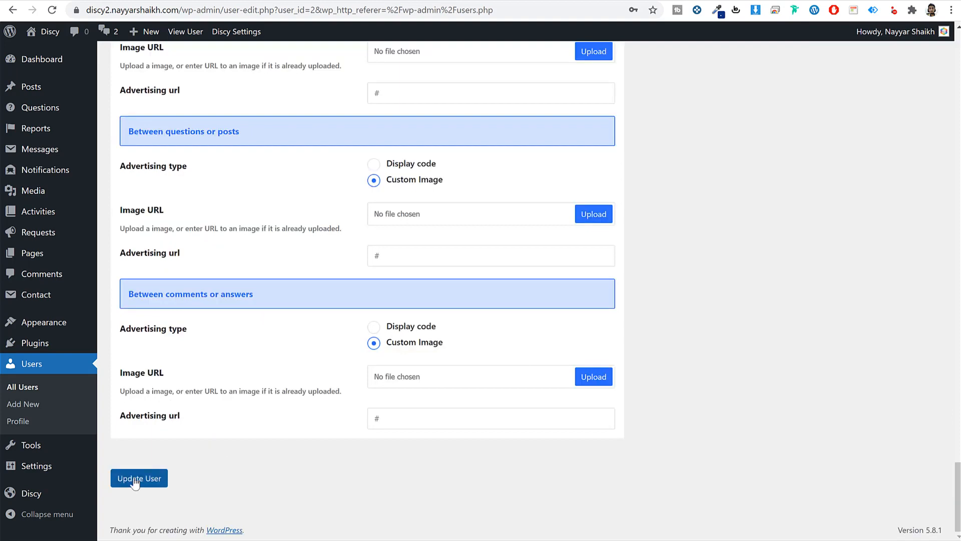
mouse_move(211, 540)
click(280, 538)
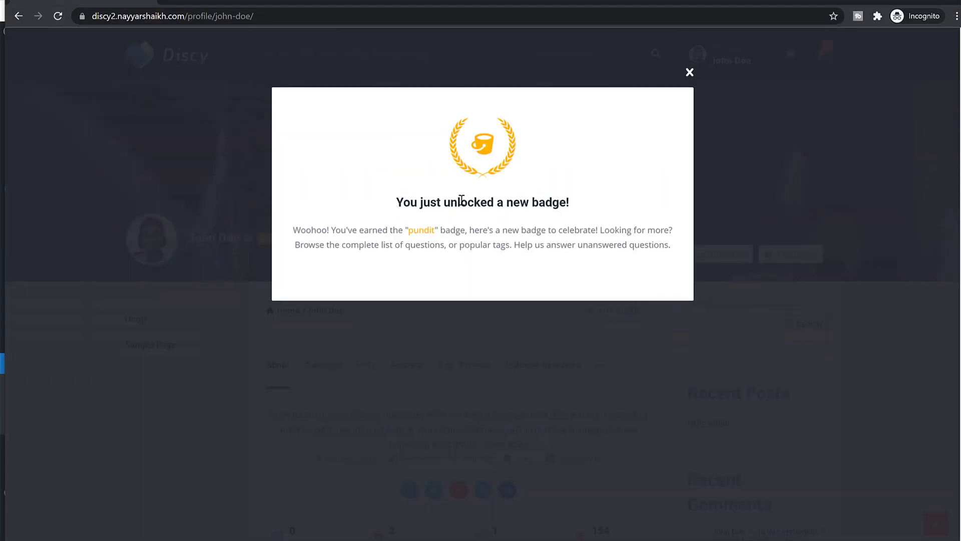
- Dismiss the Pundit badge notice, confirm the administrator's +120 points entry (total 154), then return home
double_click(434, 231)
click(690, 73)
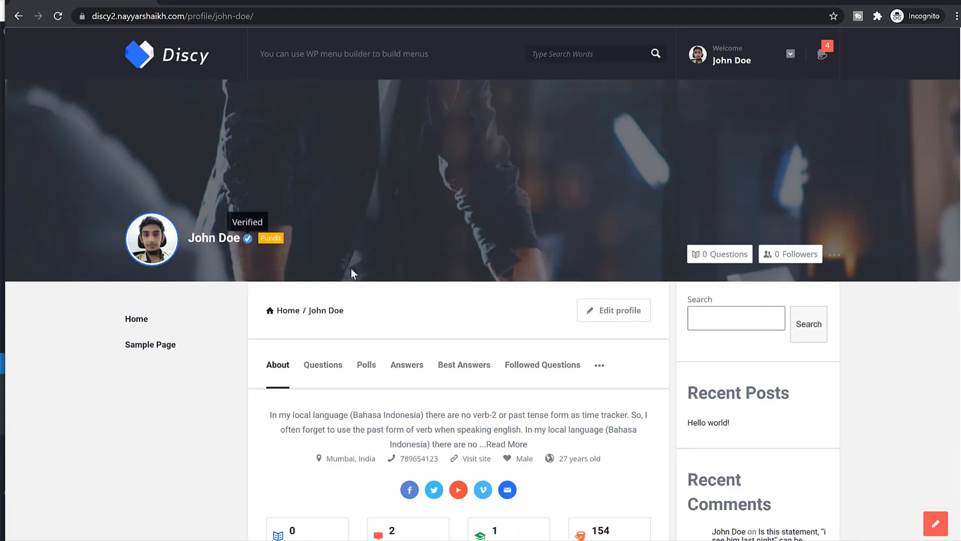
scroll(350, 268, down, 5)
click(608, 294)
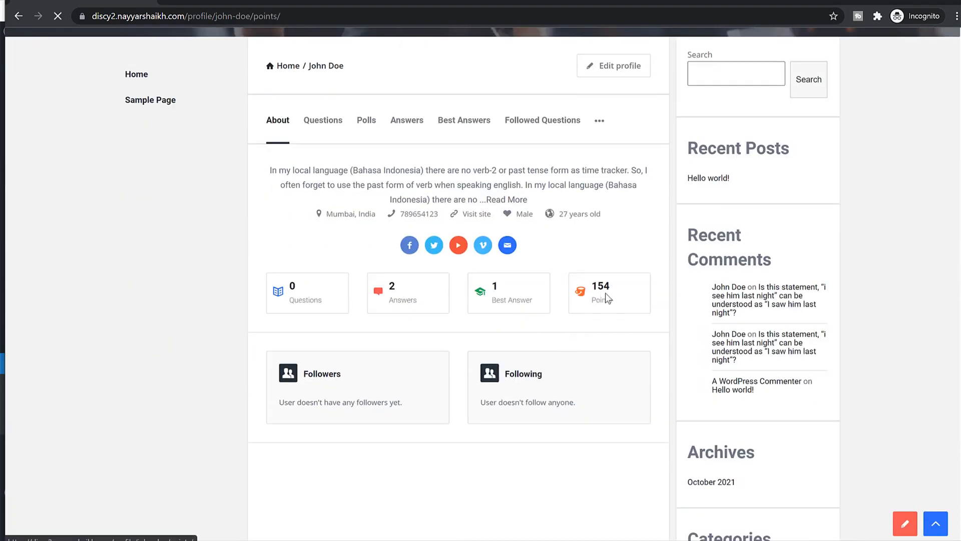
scroll(620, 340, down, 5)
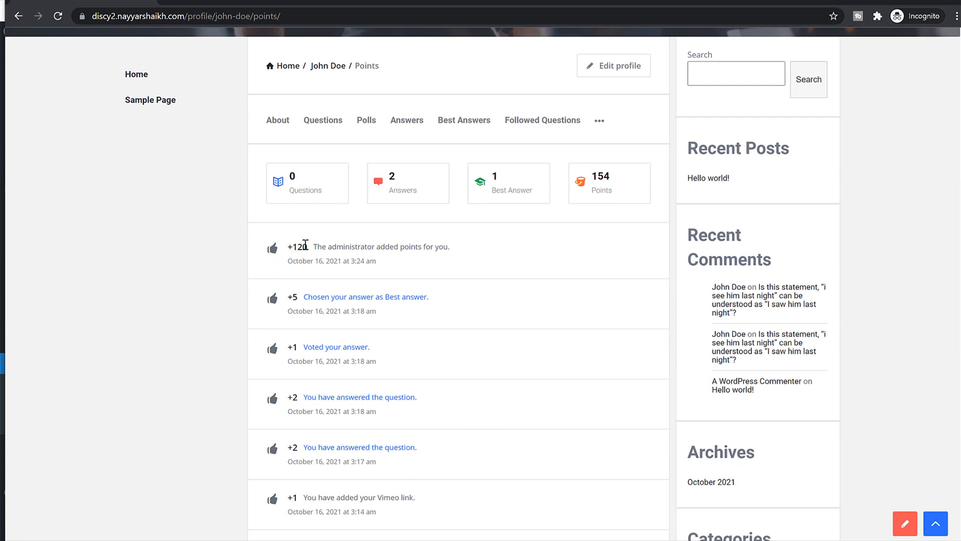
drag(306, 245, 456, 242)
click(456, 242)
scroll(384, 283, up, 5)
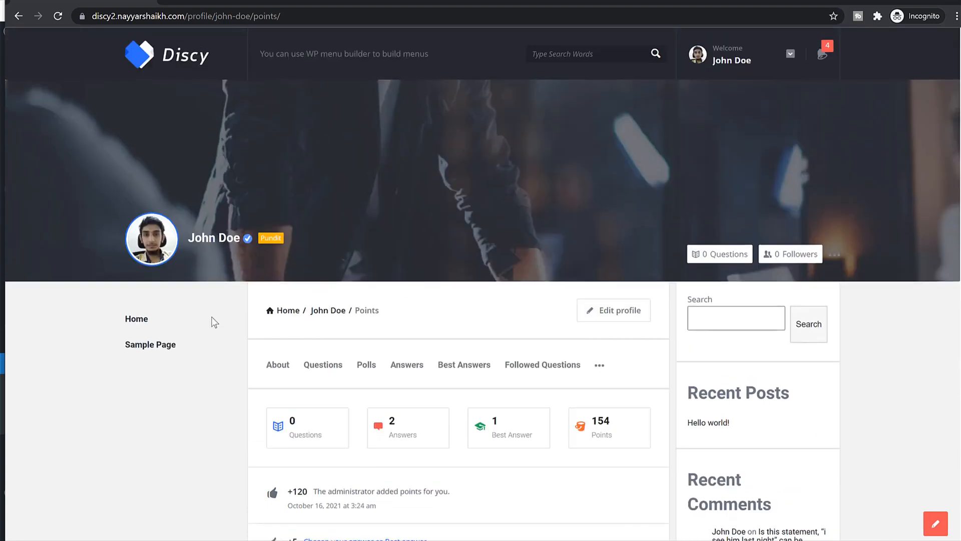
click(167, 65)
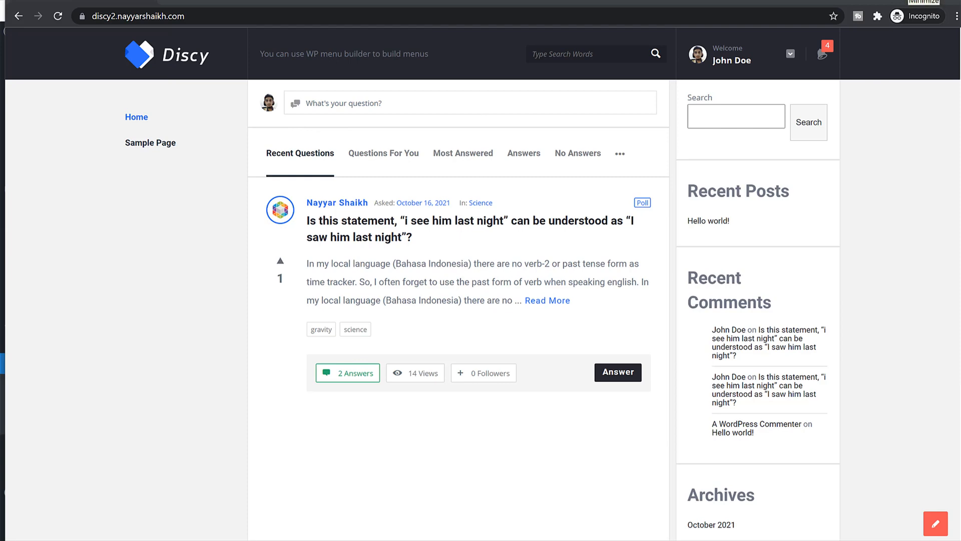
- Leave the site preview, start a blank new page, and view the demo's users directory for reference
click(921, 1)
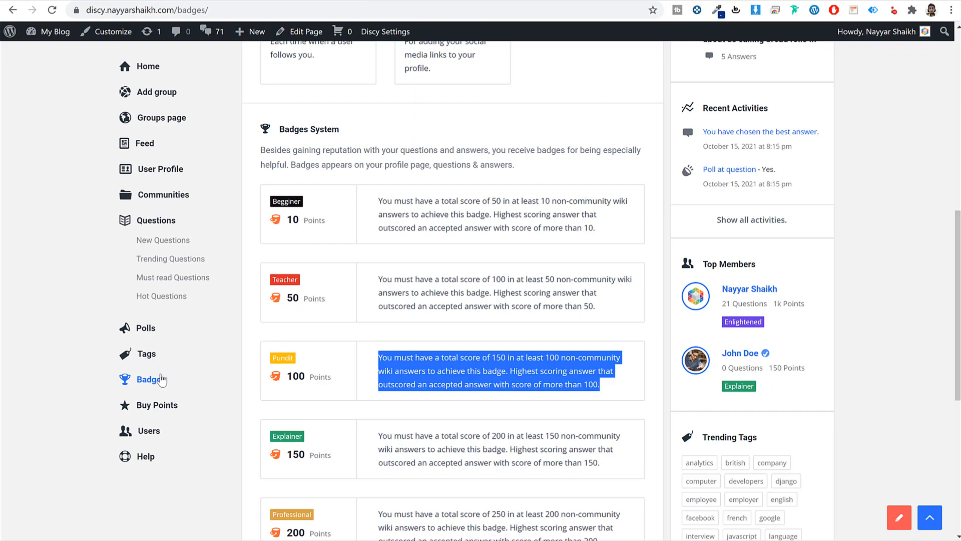
scroll(335, 311, up, 5)
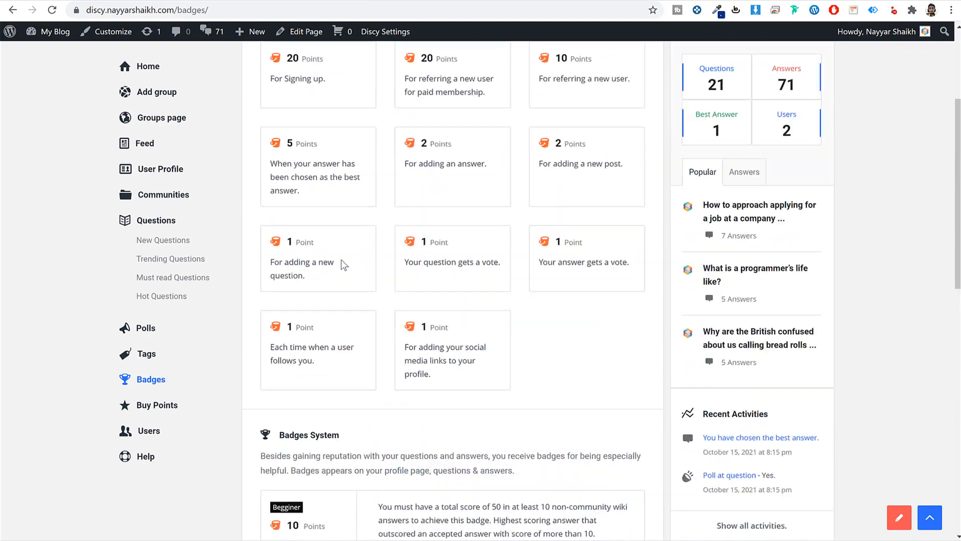
scroll(341, 310, down, 5)
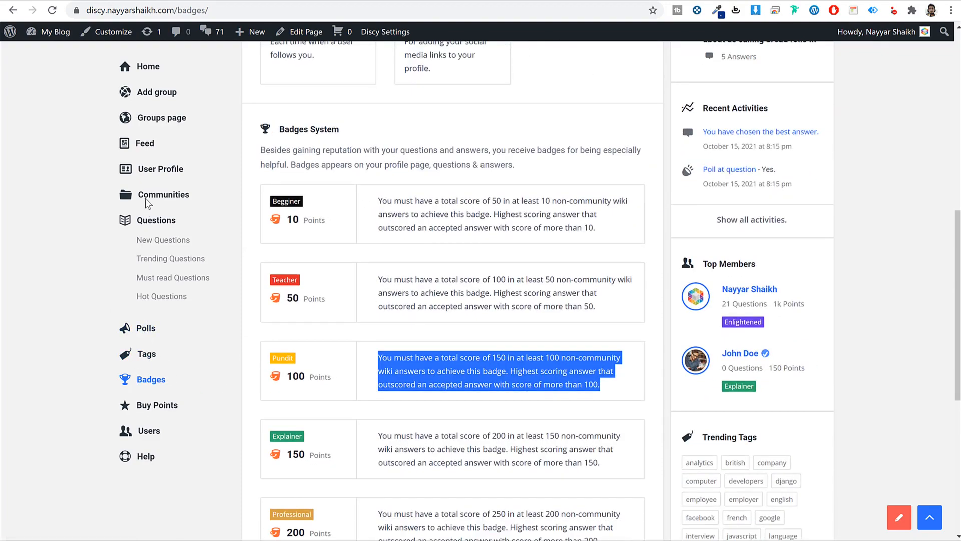
scroll(151, 278, up, 8)
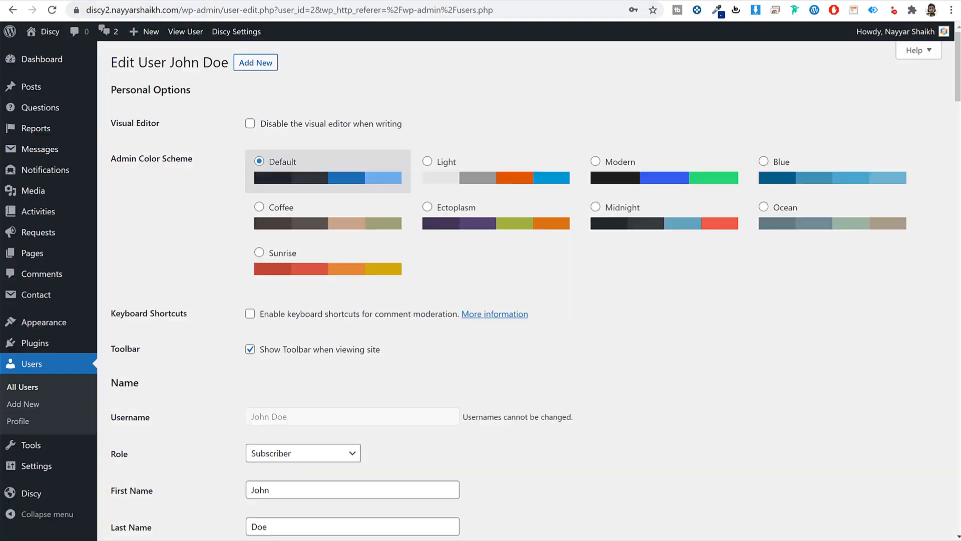
click(33, 253)
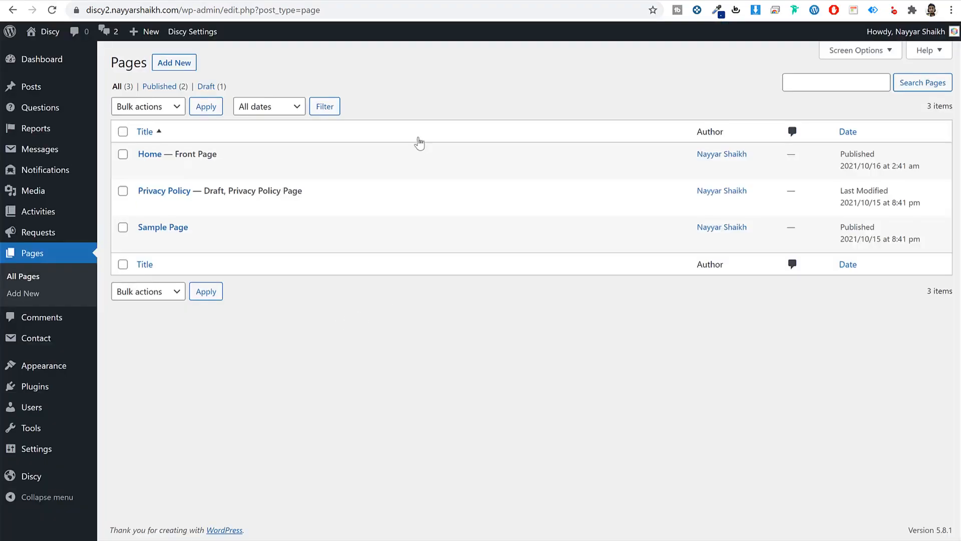
click(169, 63)
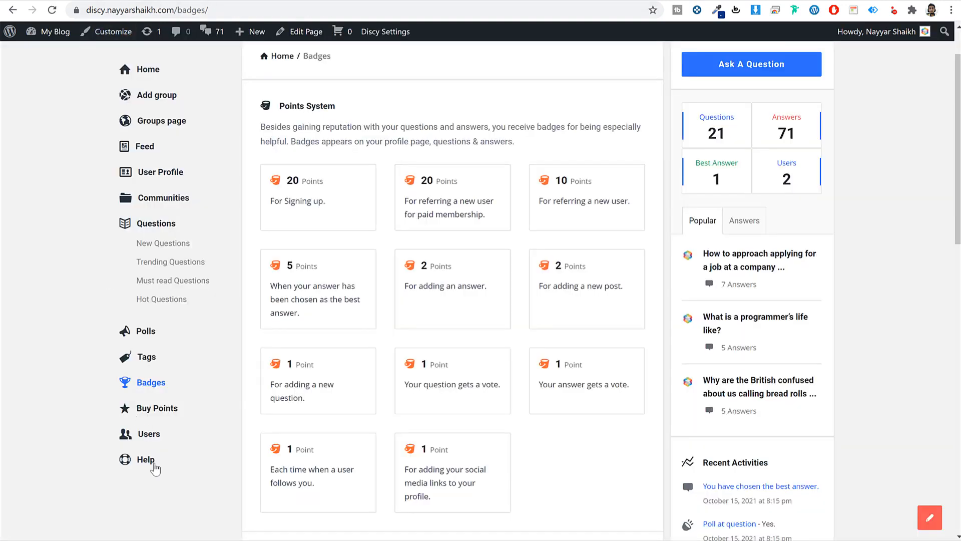
click(150, 437)
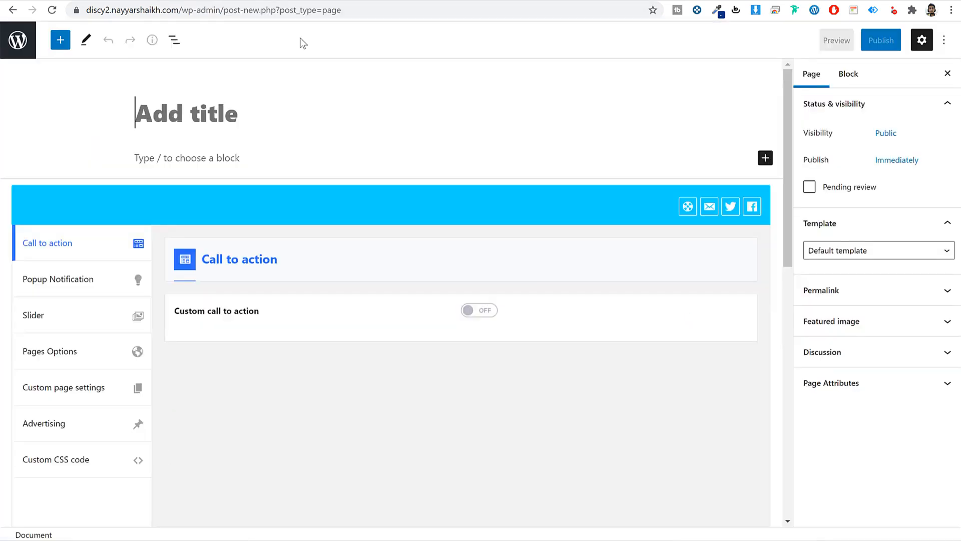
- Title the new page 'Users', apply the Users template, and publish it
text(Ustre)
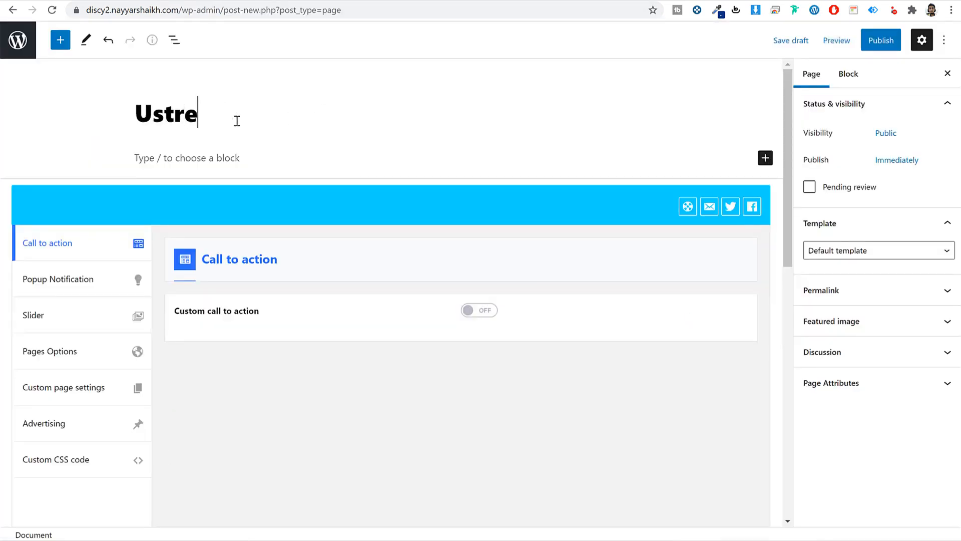
key(BackSpace)
key(BackSpace)
key(BackSpace)
text(ers)
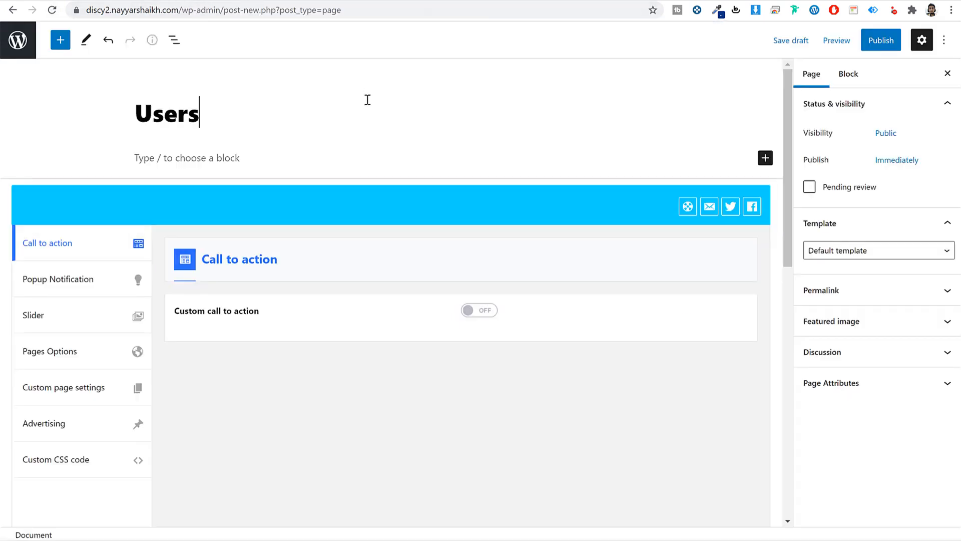
click(833, 254)
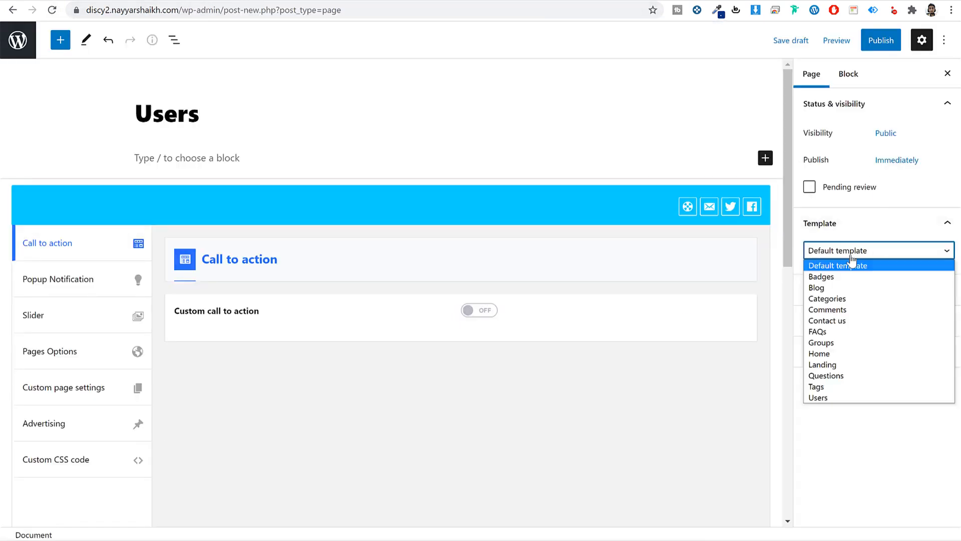
click(840, 398)
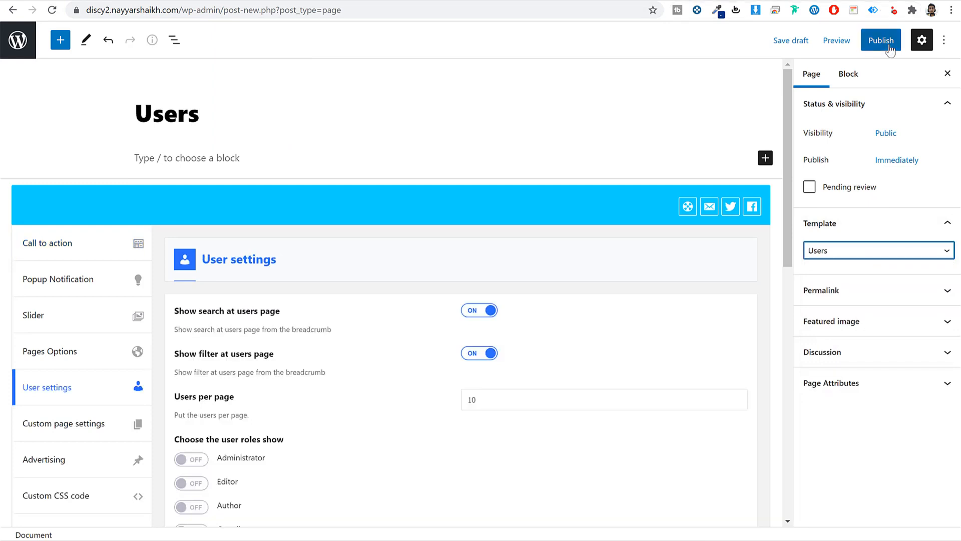
click(869, 45)
click(854, 47)
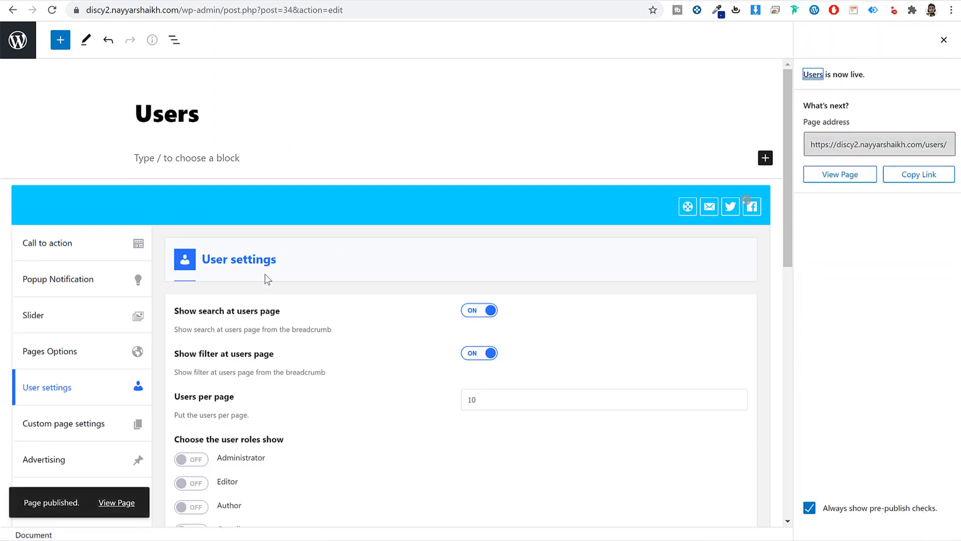
- Review the Users page options, including the users-per-page value of 10
scroll(265, 274, down, 2)
click(63, 268)
drag(65, 267, 62, 265)
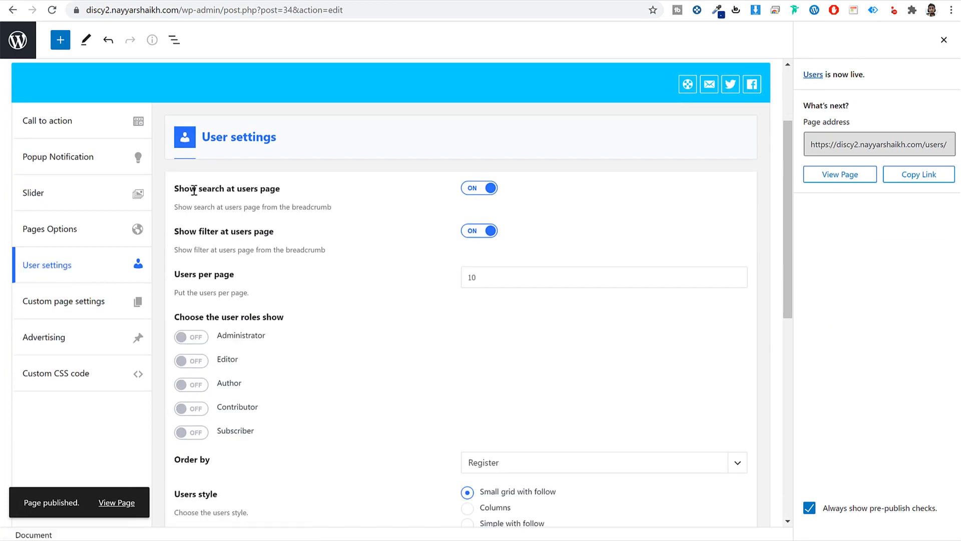
drag(194, 190, 300, 194)
click(303, 196)
drag(208, 231, 299, 238)
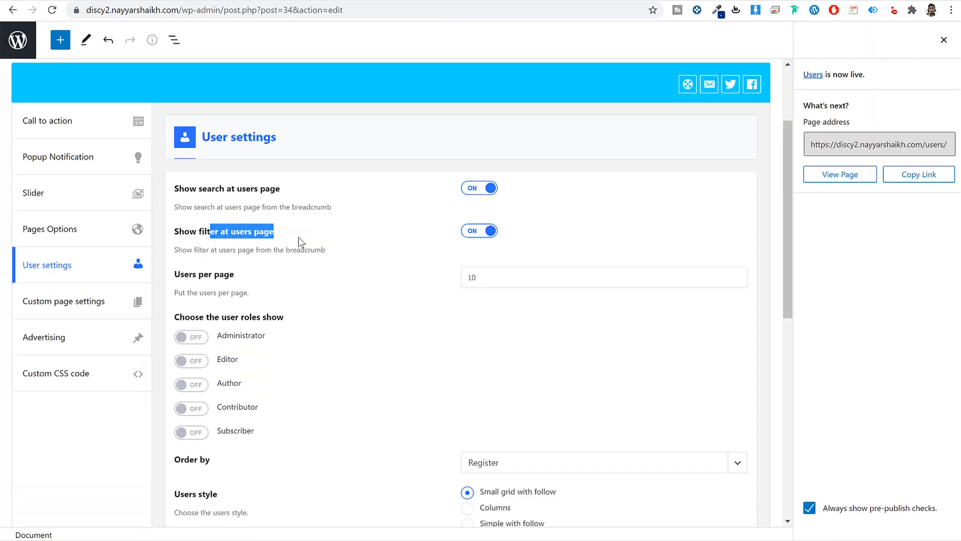
click(299, 238)
scroll(370, 248, down, 2)
double_click(514, 163)
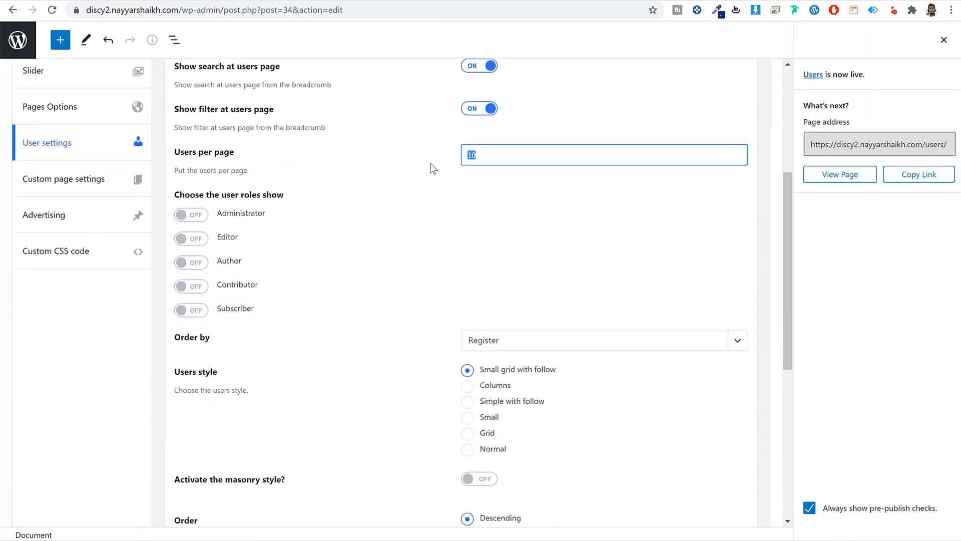
scroll(384, 269, down, 2)
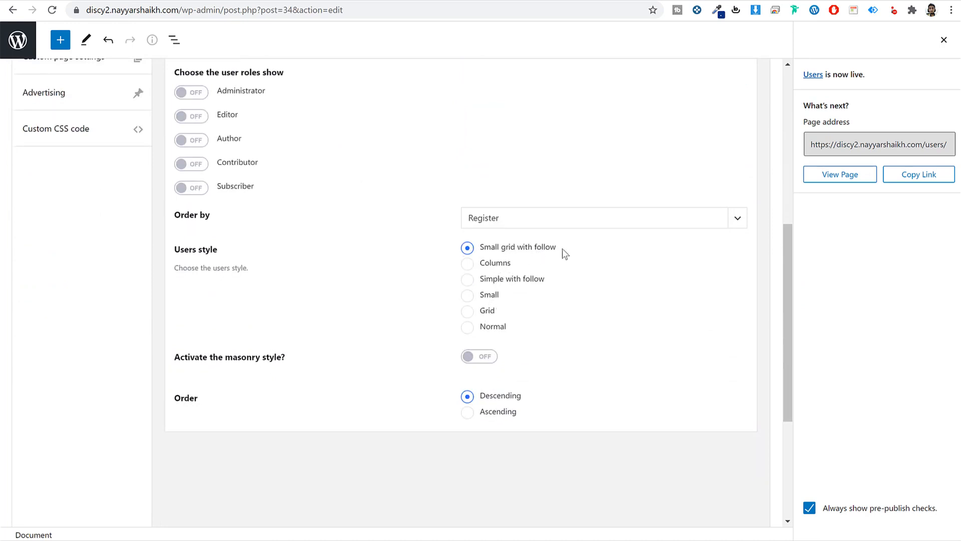
drag(480, 248, 534, 251)
click(550, 252)
scroll(520, 287, up, 3)
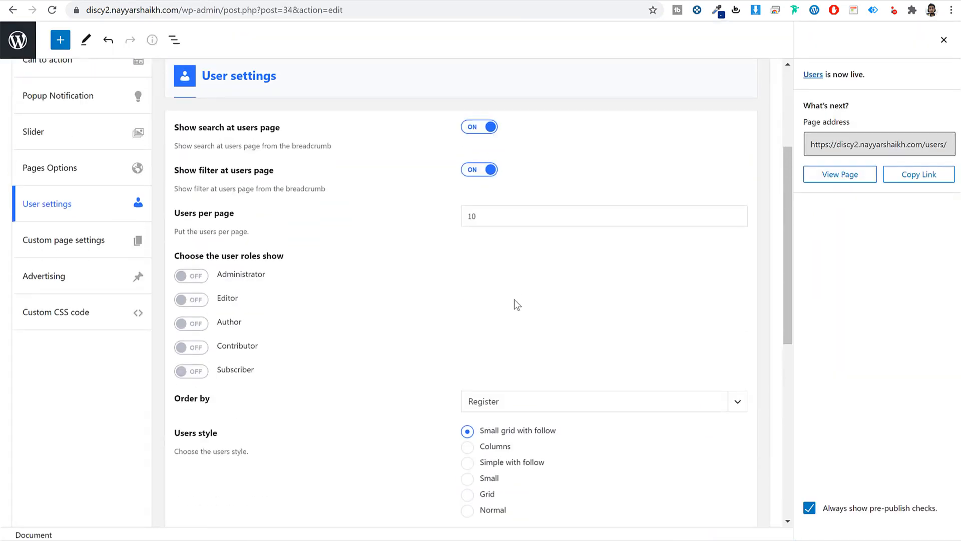
- Show Administrator and Subscriber roles on the Users page and update it
click(202, 277)
click(201, 373)
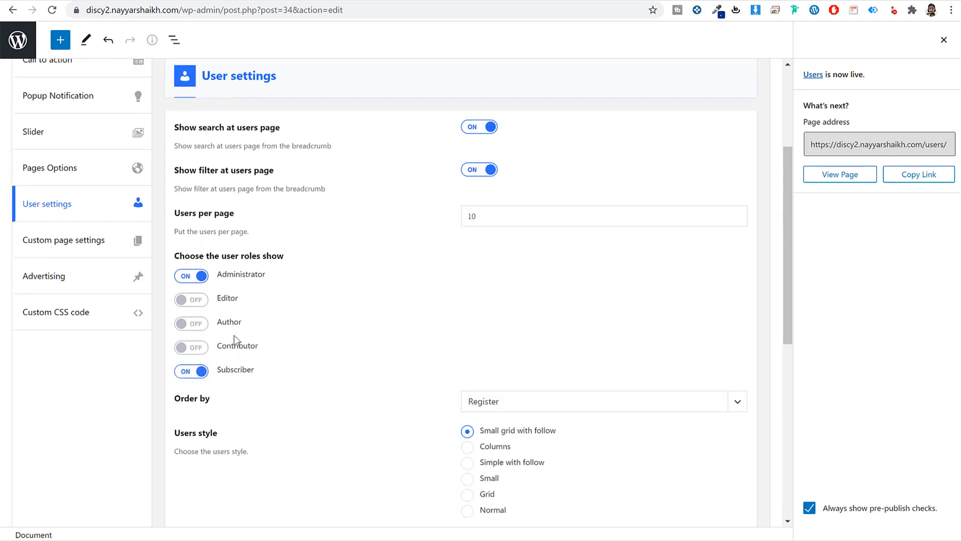
click(944, 39)
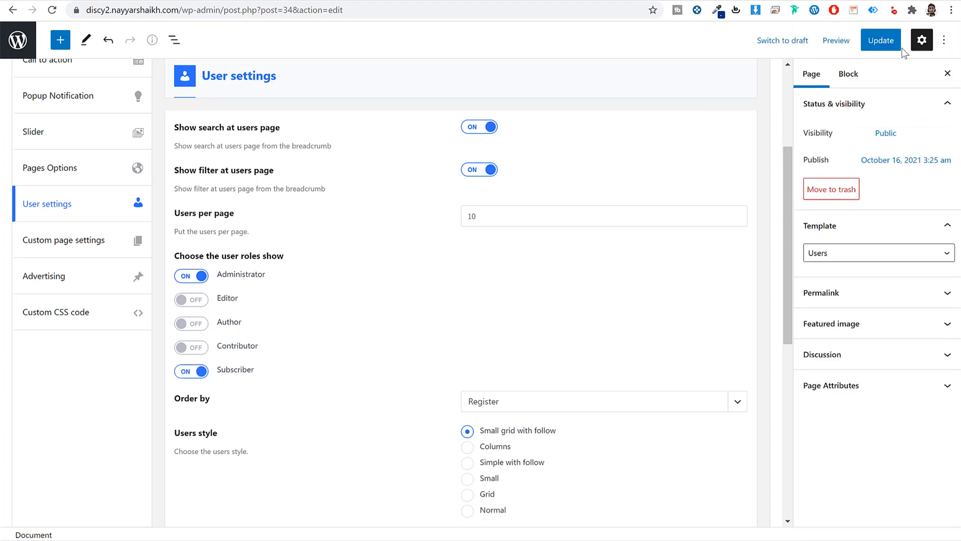
click(871, 40)
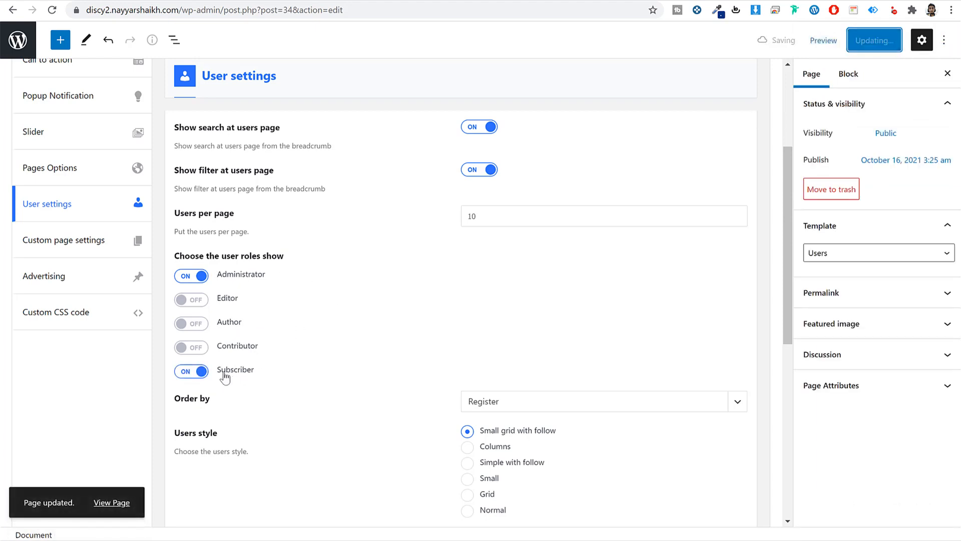
drag(223, 377, 241, 375)
click(252, 375)
click(253, 378)
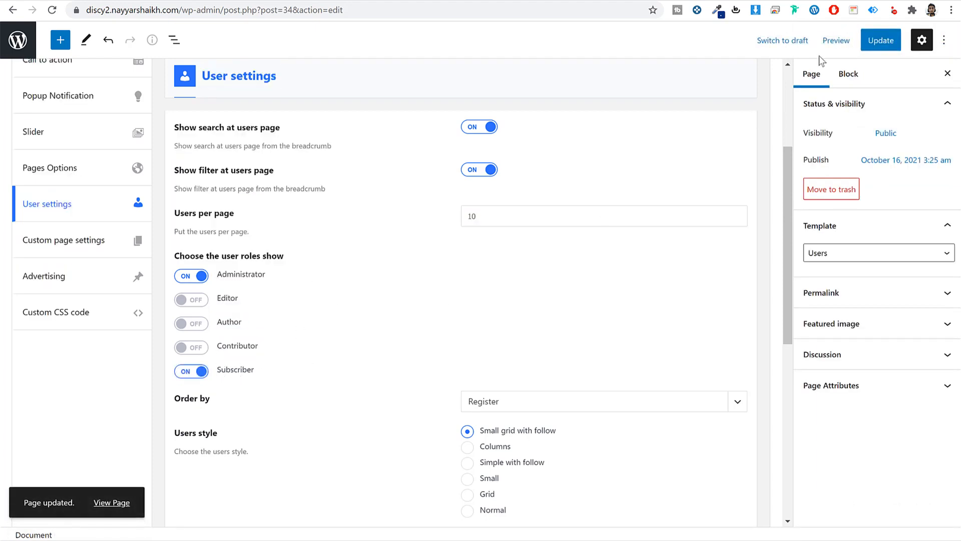
click(875, 46)
- Check the live Users page in a new tab, then return to the pages list
right_click(120, 503)
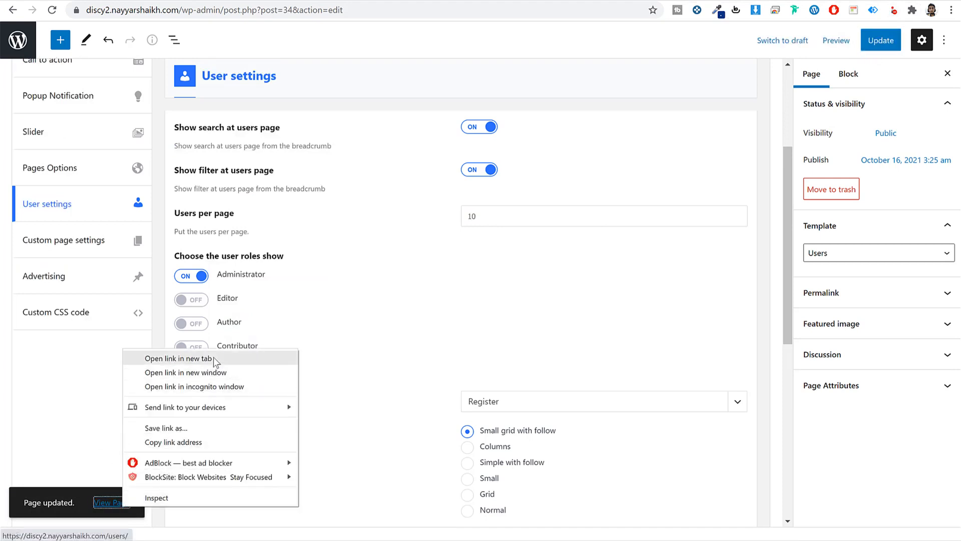
click(165, 359)
key(ctrl+Tab)
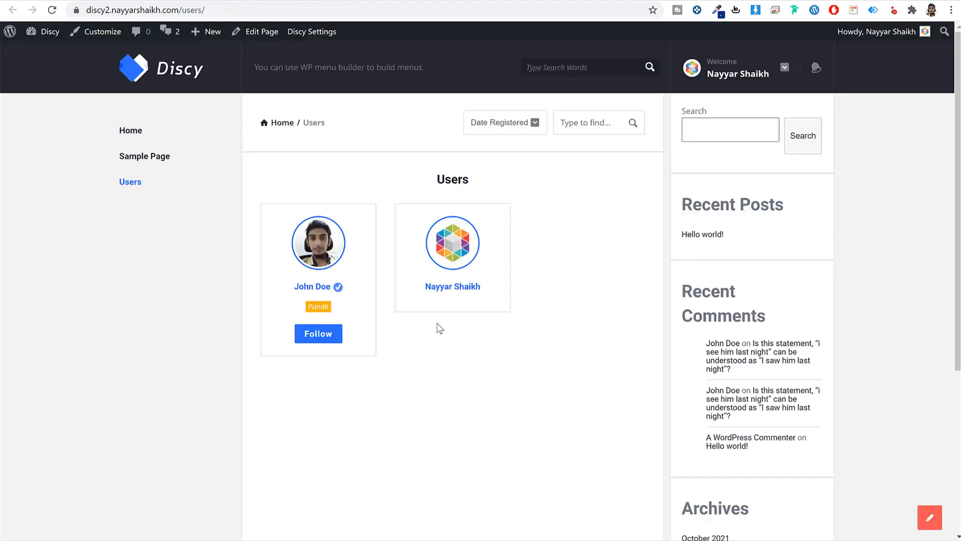
key(ctrl+shift+Tab)
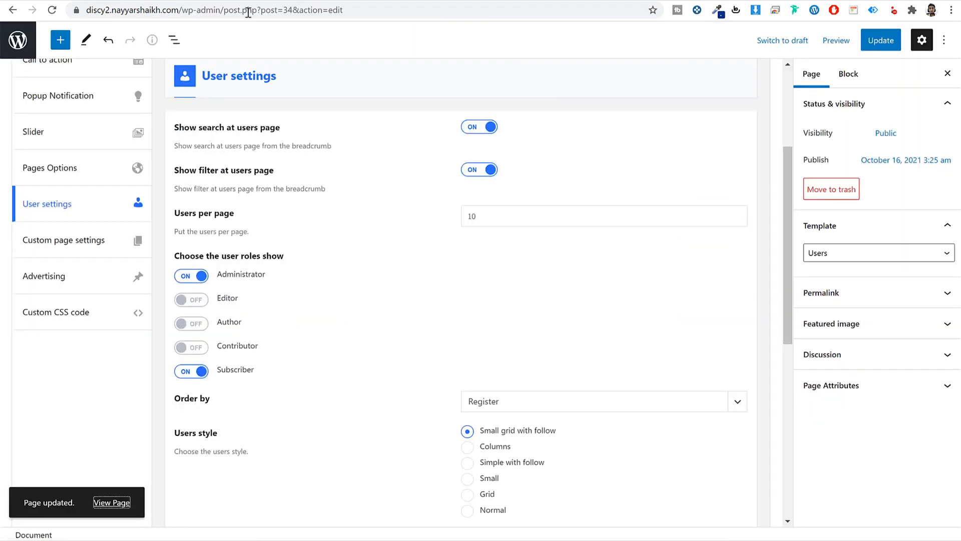
click(18, 38)
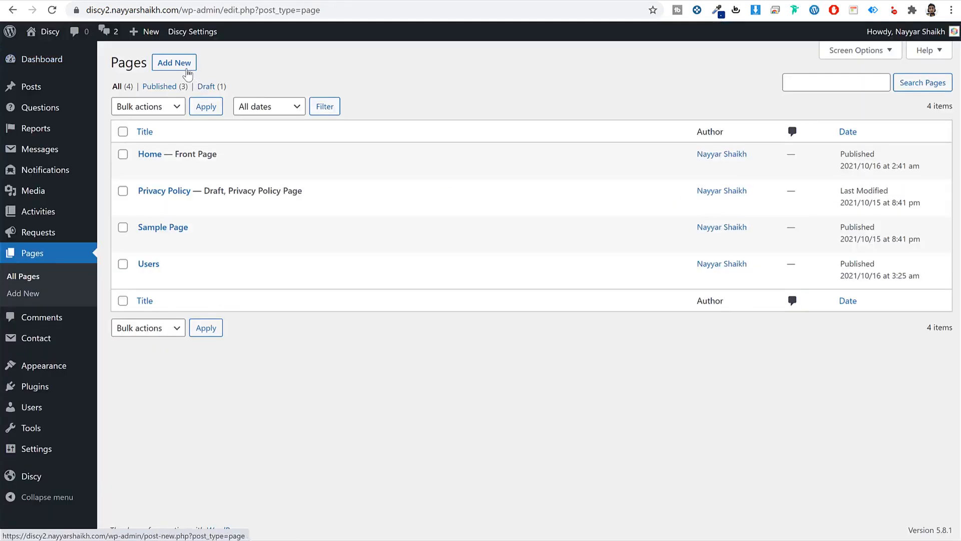
- Create a new page titled 'Badges' on the Badges template and publish it
click(181, 65)
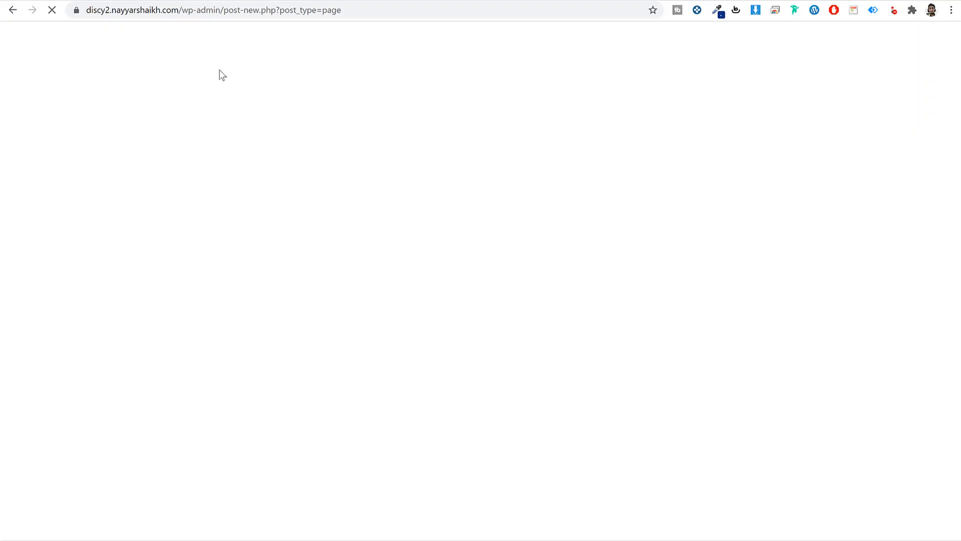
text(Badges)
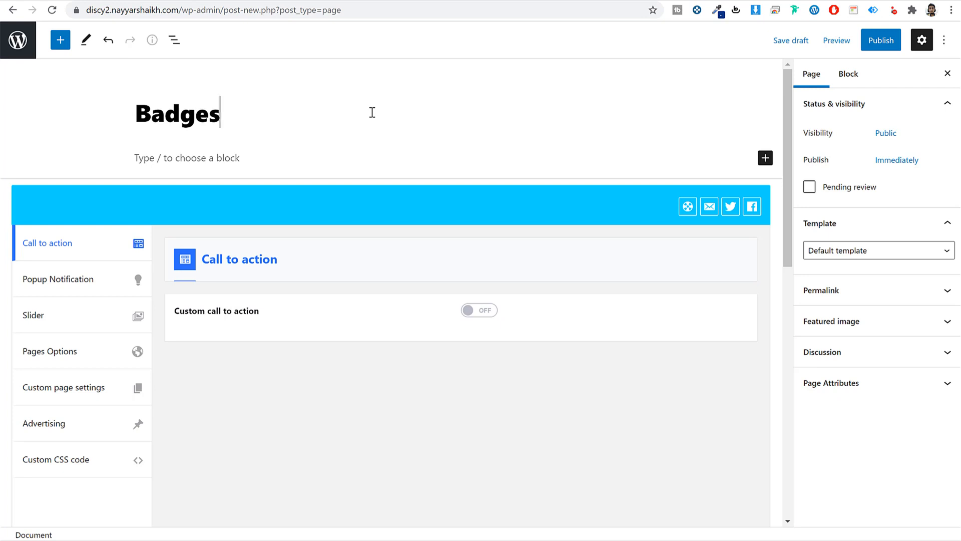
click(840, 249)
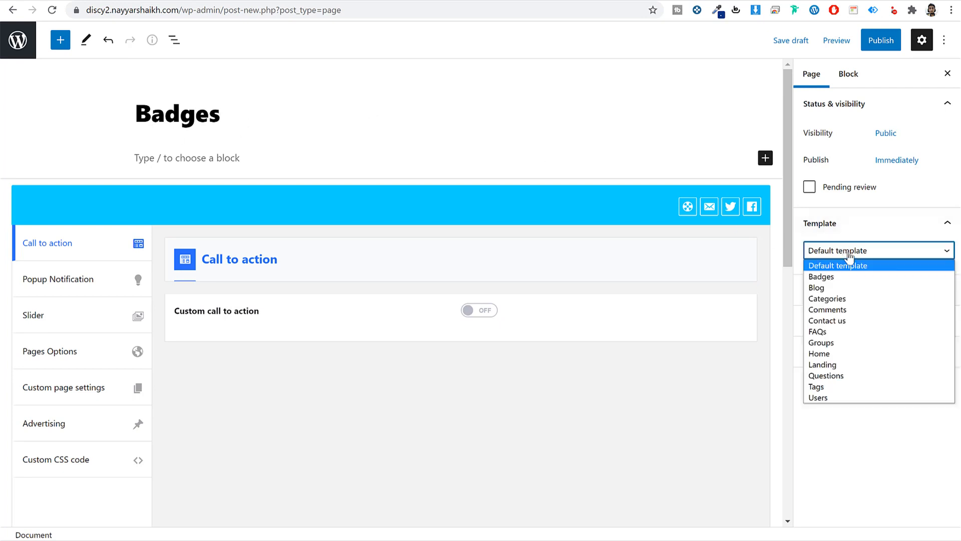
click(852, 275)
click(881, 44)
click(865, 43)
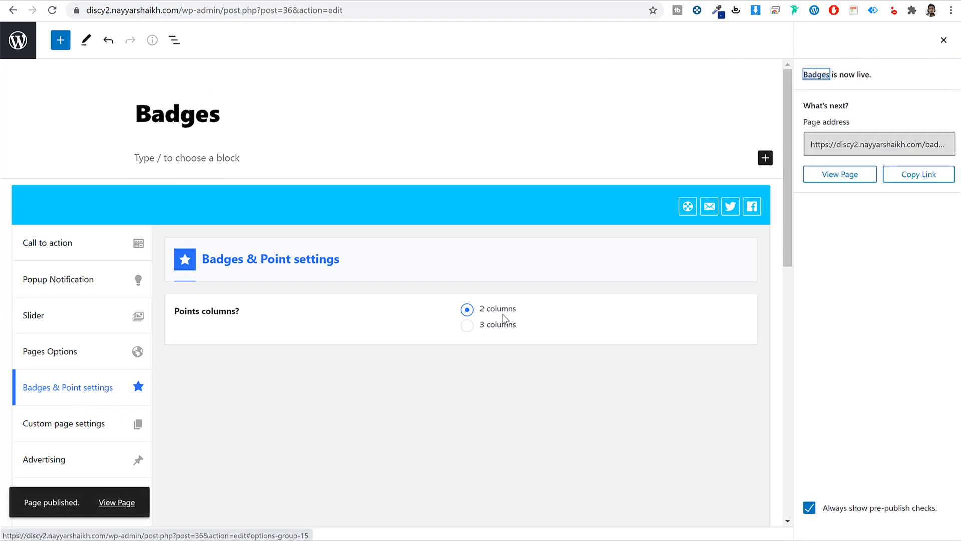
- Open the live Badges page in a new tab and look it over
right_click(118, 509)
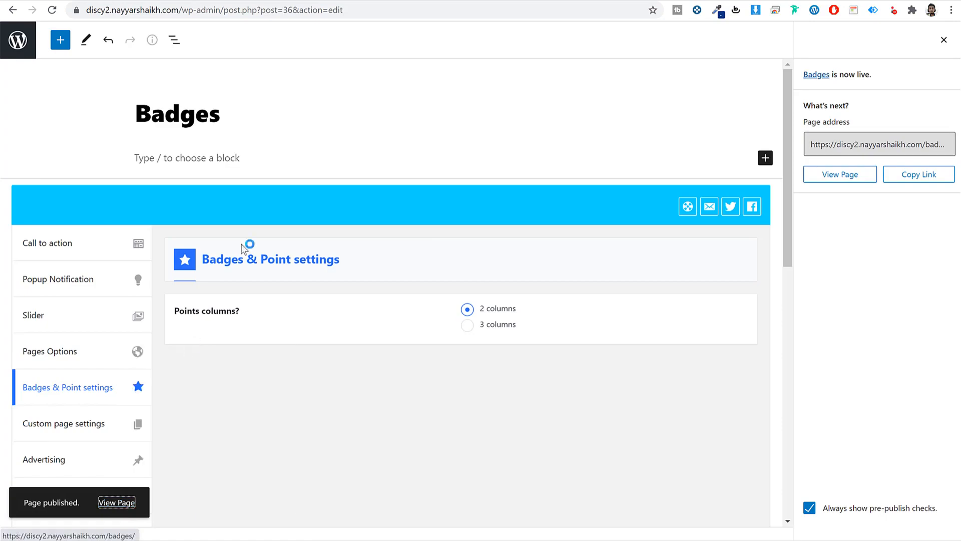
click(160, 358)
click(515, 2)
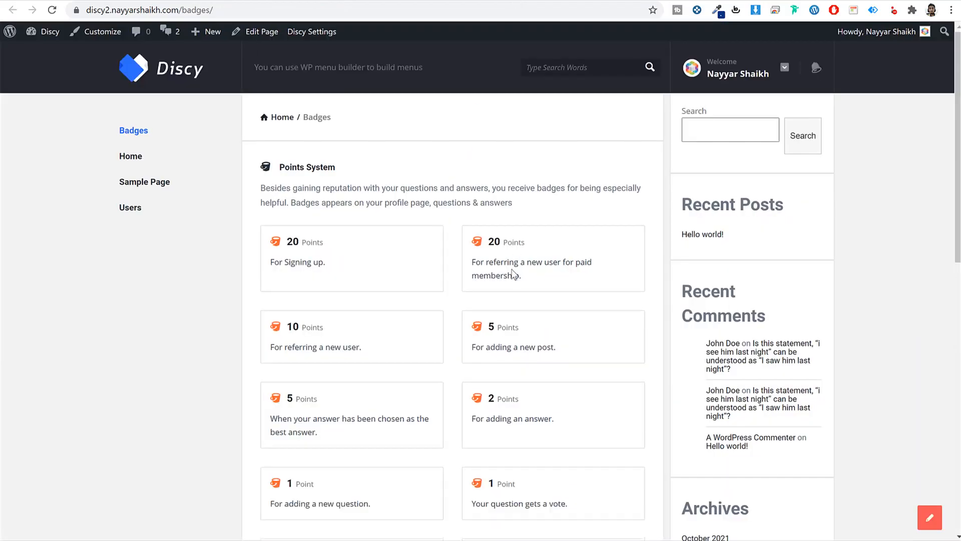
scroll(530, 333, down, 5)
scroll(426, 333, up, 5)
click(251, 1)
- Set the points cards to 3 columns and update the Badges page
click(469, 326)
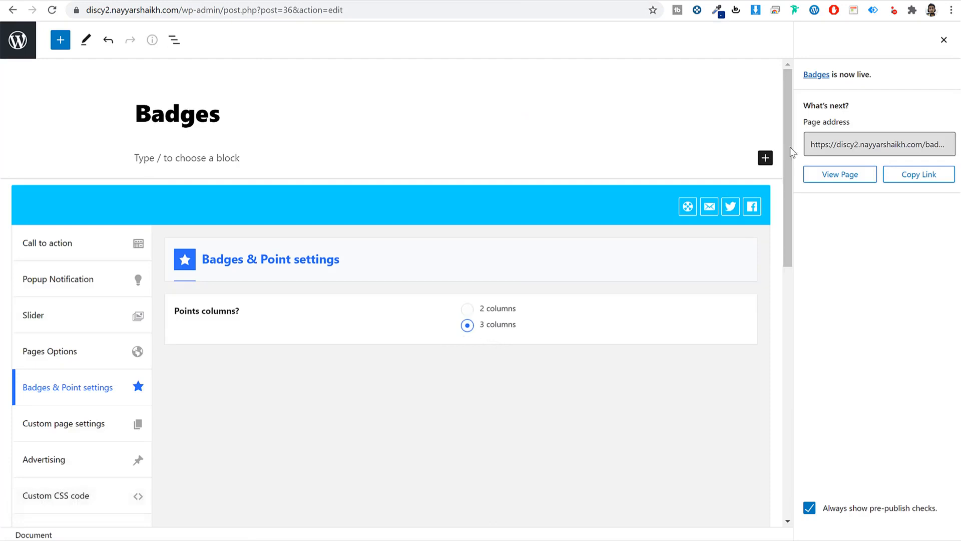
click(944, 39)
click(880, 39)
- Reload the live Badges page to confirm three columns, then return to the pages list
click(129, 2)
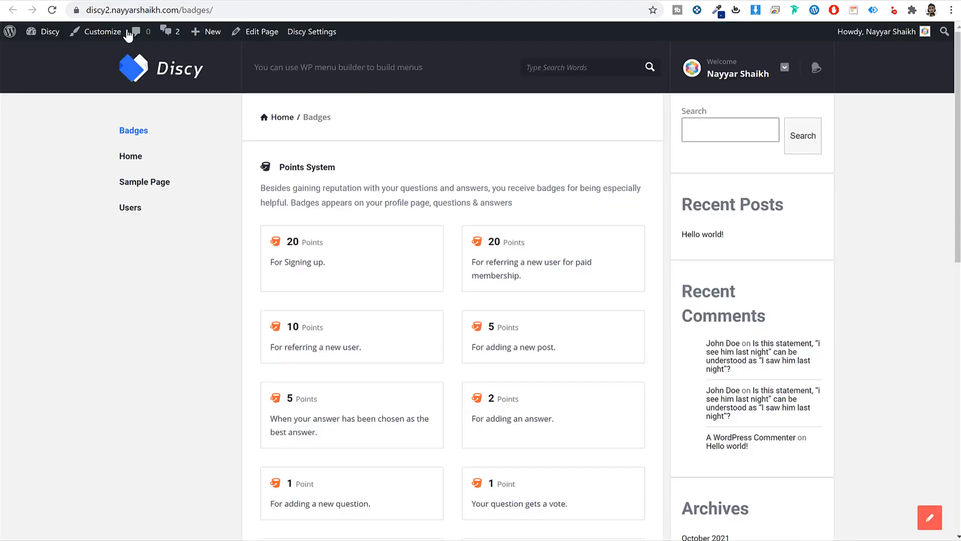
click(52, 9)
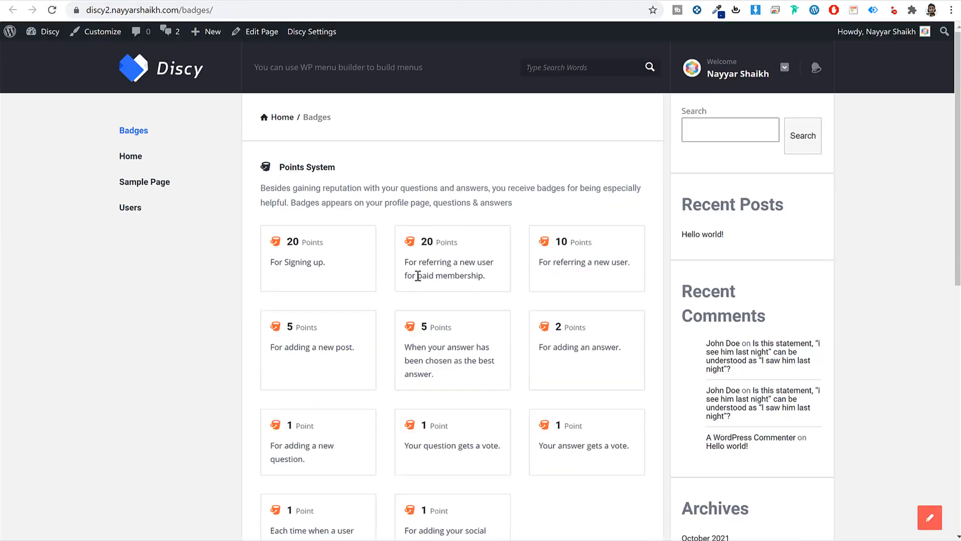
scroll(583, 321, down, 10)
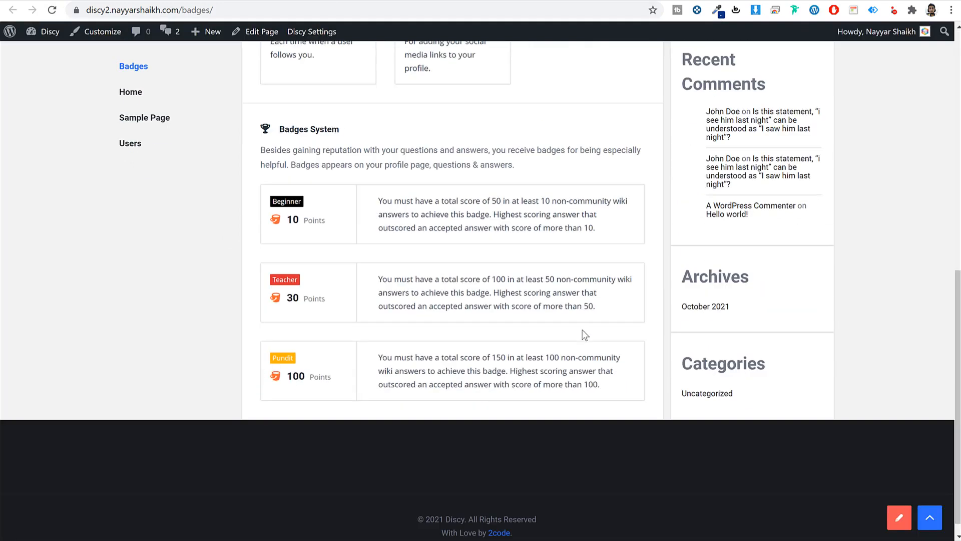
scroll(468, 307, up, 10)
key(ctrl+w)
click(23, 46)
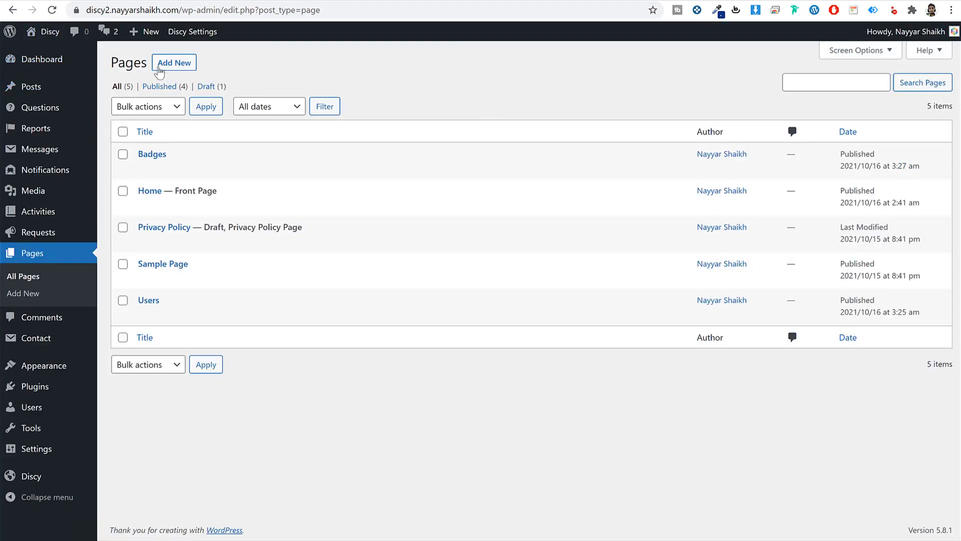
- Create a new page titled 'Communities' on the Categories template and publish it
click(159, 69)
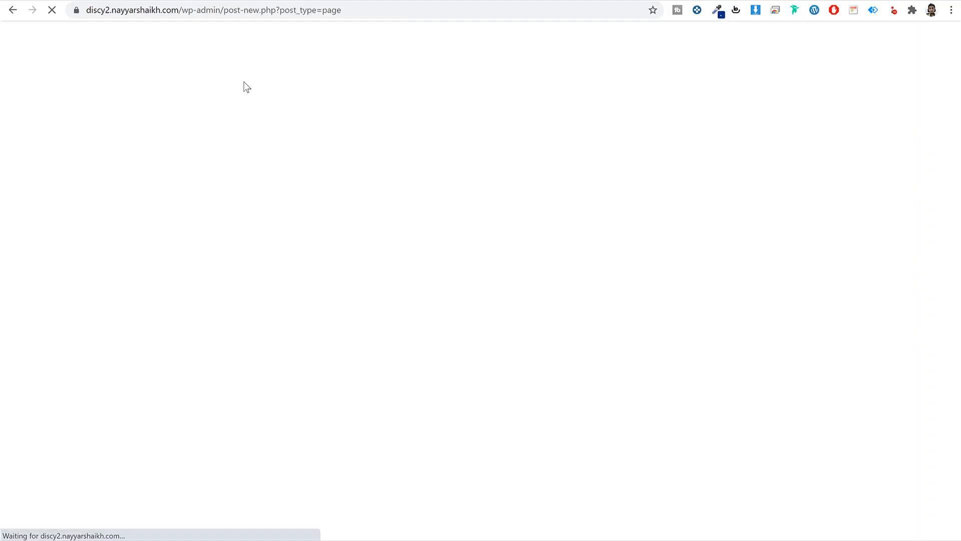
text(Comm)
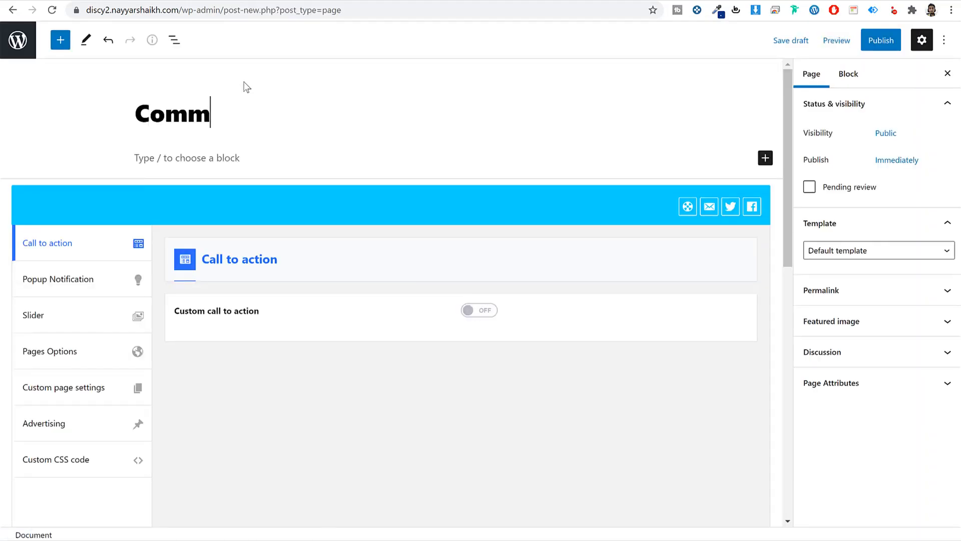
text(unities)
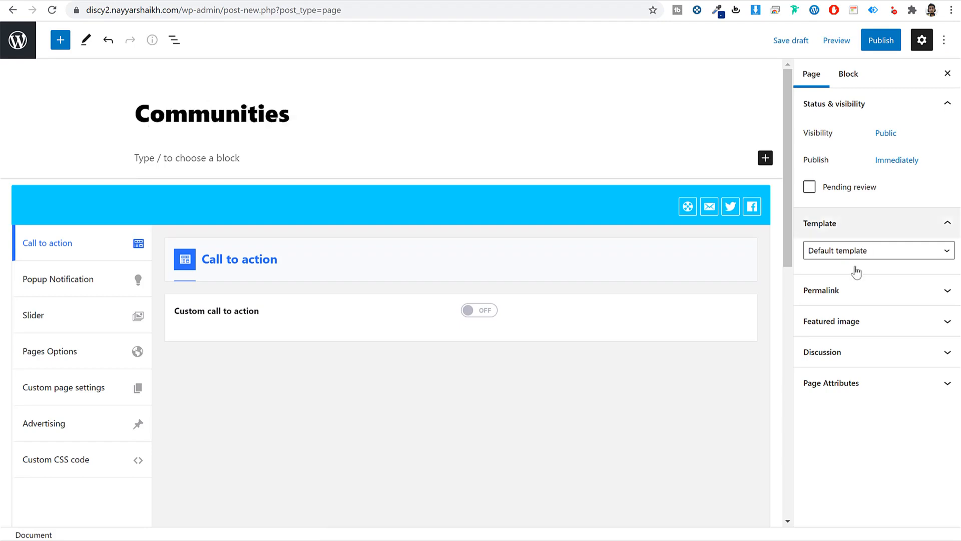
click(850, 253)
click(850, 298)
click(881, 40)
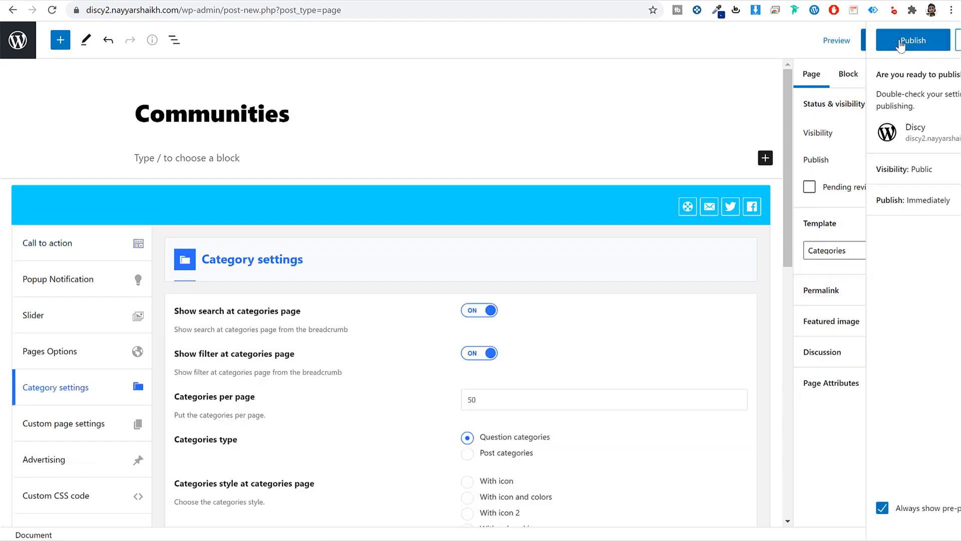
click(842, 40)
- Open the live Communities page in a new tab, then go to All Pages
scroll(509, 331, down, 4)
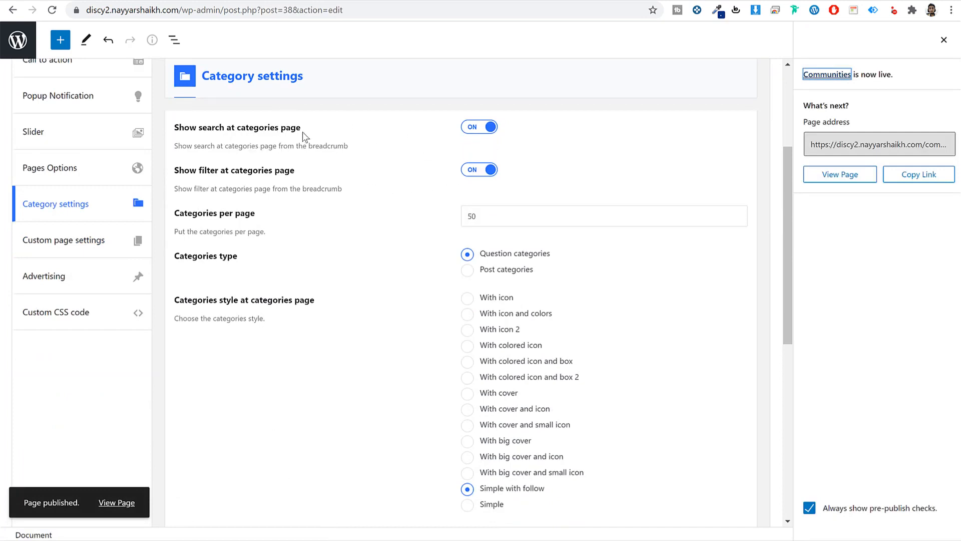
scroll(469, 184, down, 2)
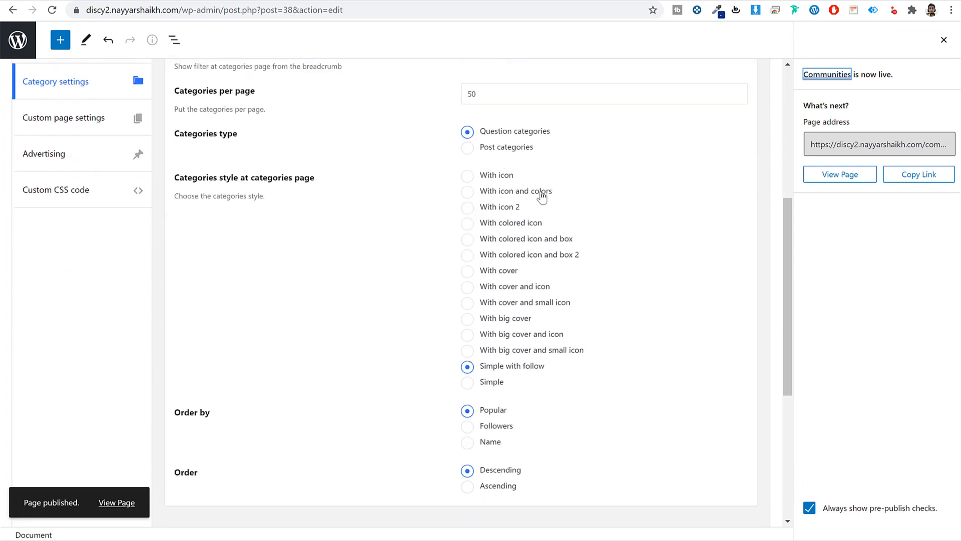
scroll(542, 198, down, 2)
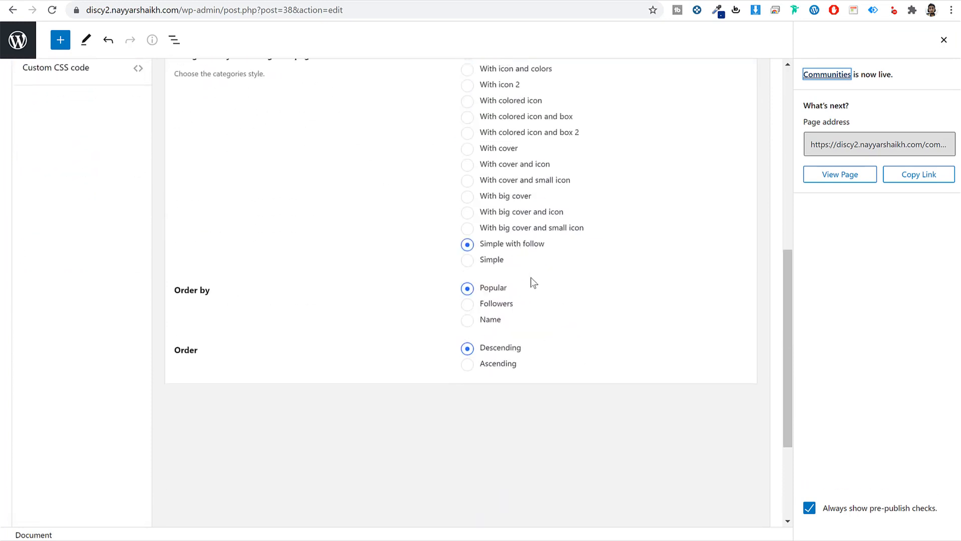
scroll(300, 346, down, 1)
scroll(350, 325, up, 4)
right_click(821, 173)
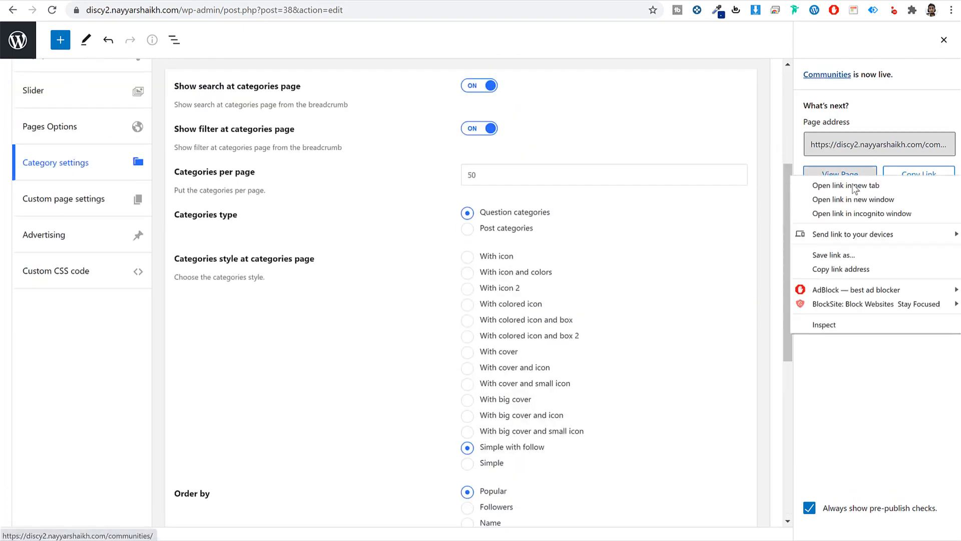
click(846, 186)
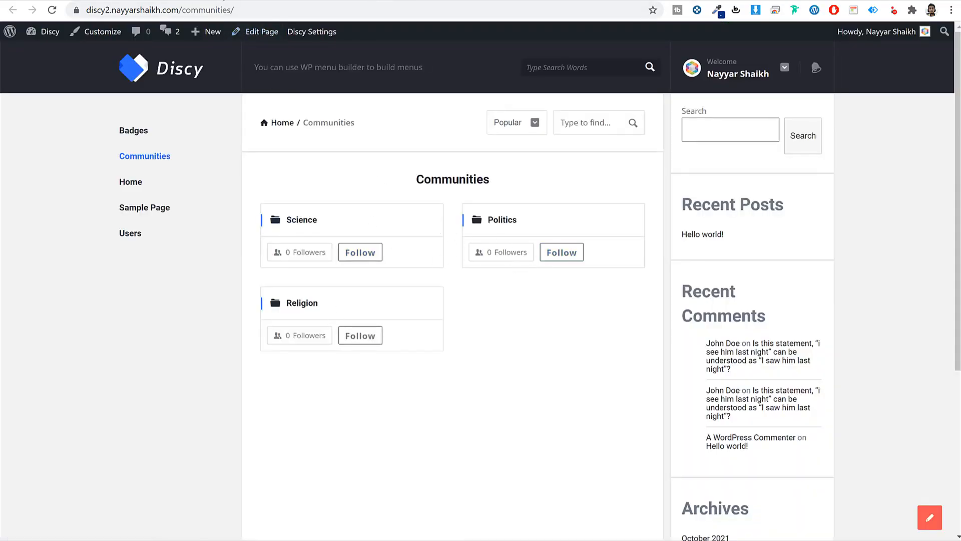
click(224, 1)
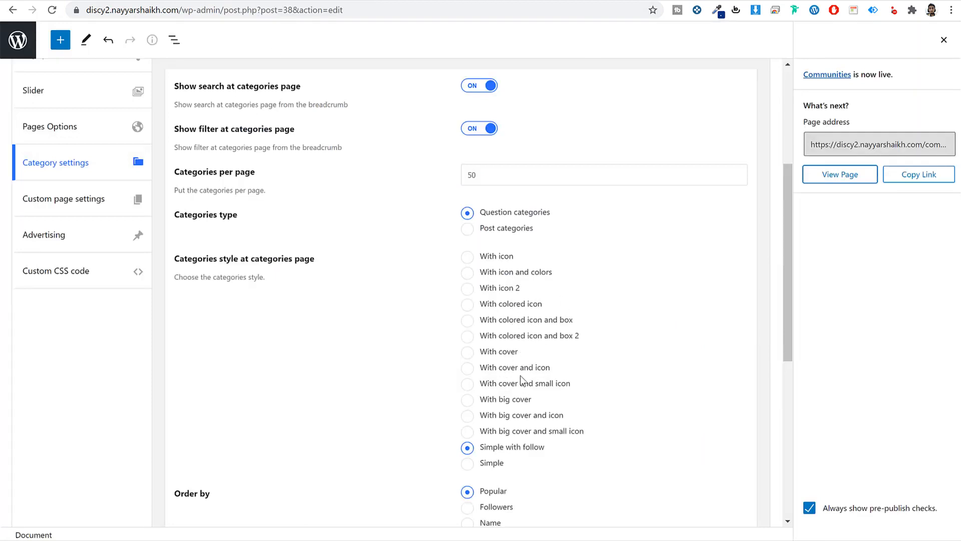
scroll(466, 315, up, 5)
click(18, 40)
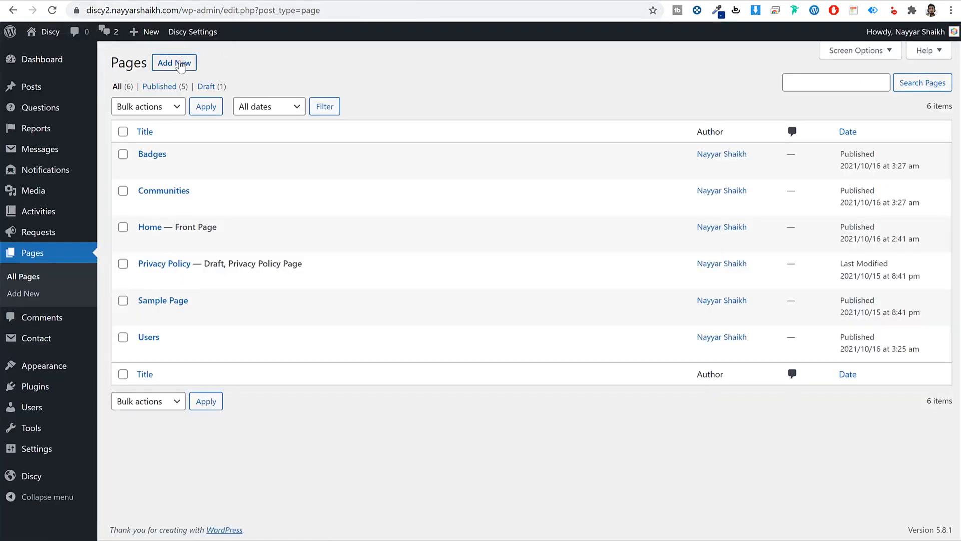
- Create a new page titled 'FAQs' on the FAQs template and publish it
click(179, 64)
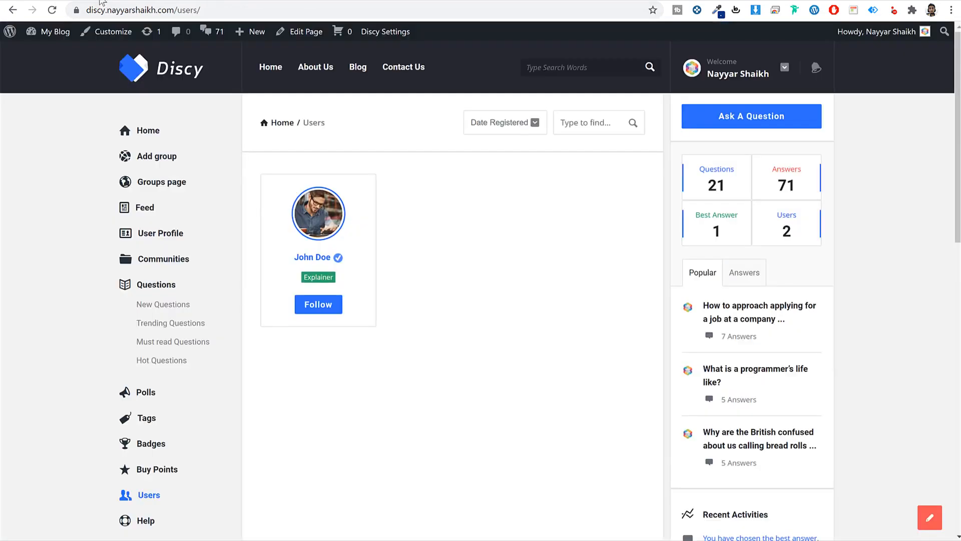
scroll(145, 410, down, 4)
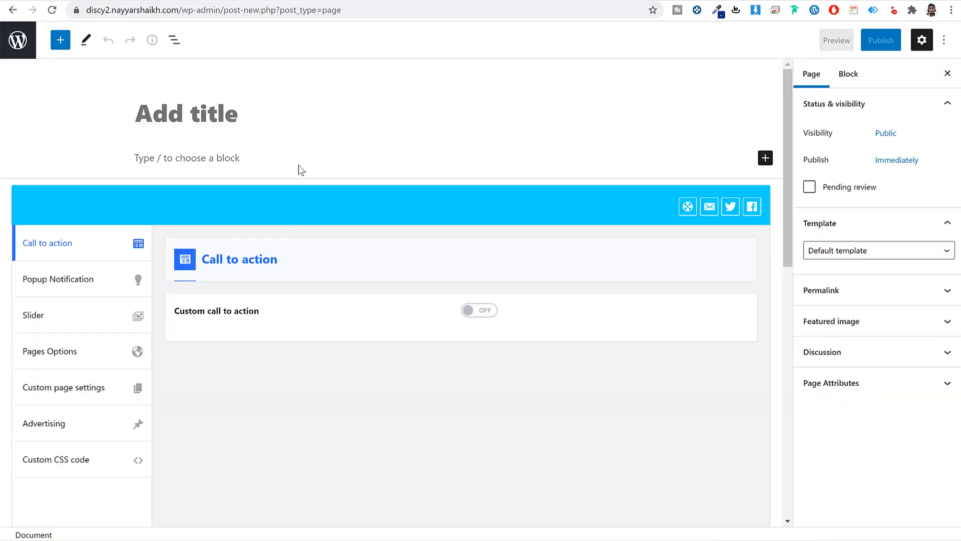
text(FAQs)
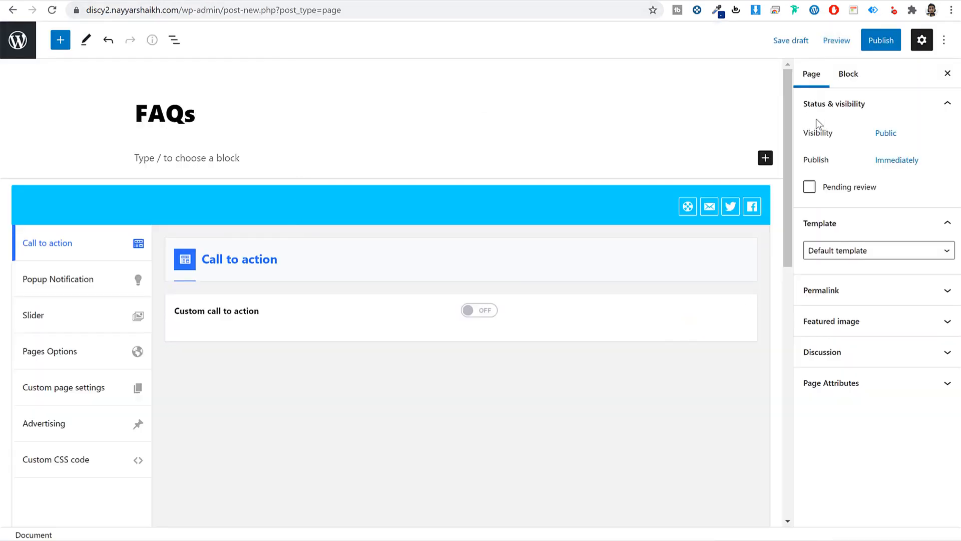
click(858, 250)
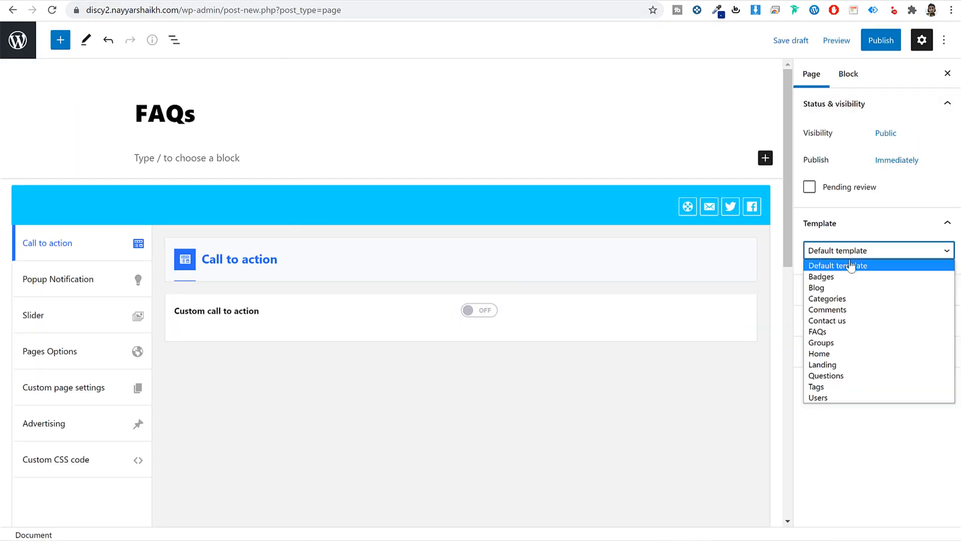
click(831, 332)
click(882, 40)
click(830, 41)
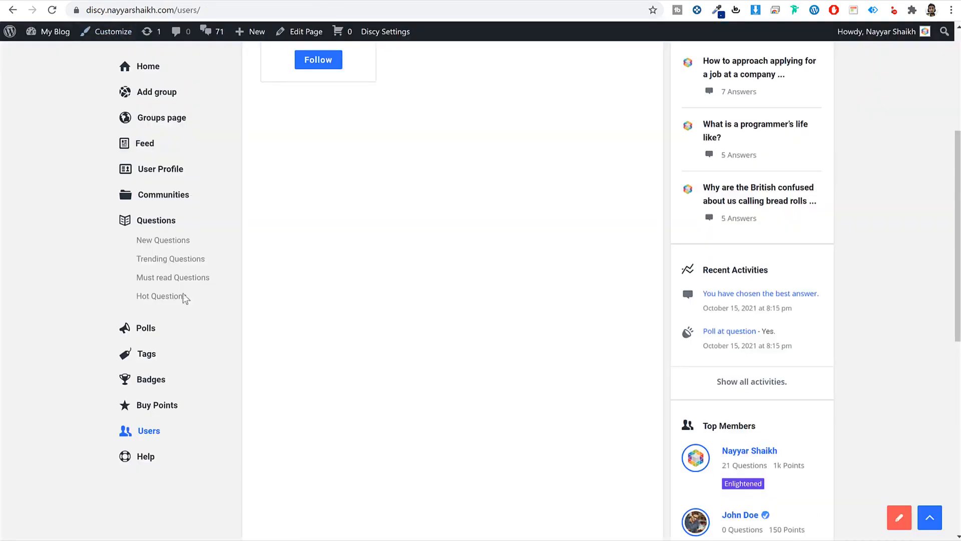
- Open the demo site's Help FAQs page and select its intro paragraph
scroll(275, 361, up, 3)
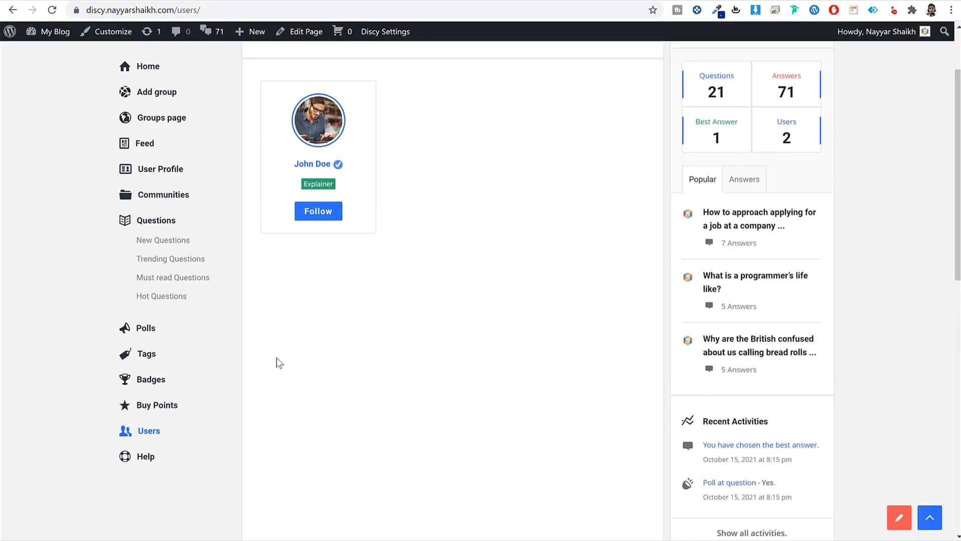
click(146, 458)
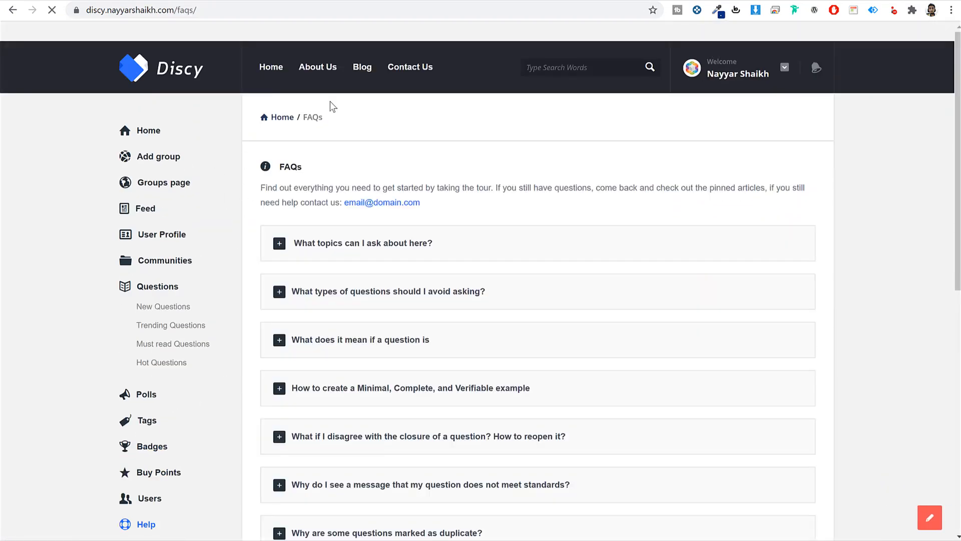
scroll(453, 255, down, 1)
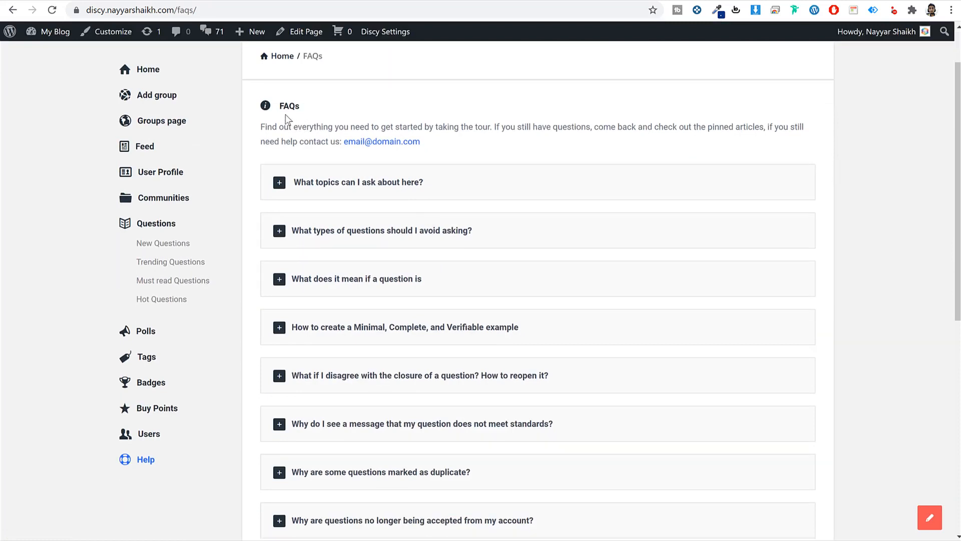
drag(264, 124, 453, 145)
key(ctrl+c)
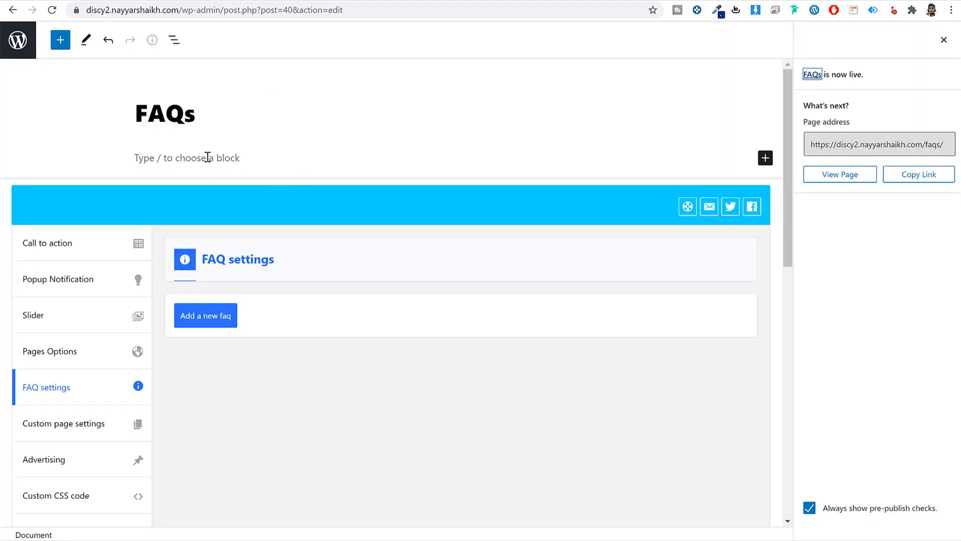
- Paste the demo's intro paragraph into the FAQs page body
click(208, 157)
key(ctrl+v)
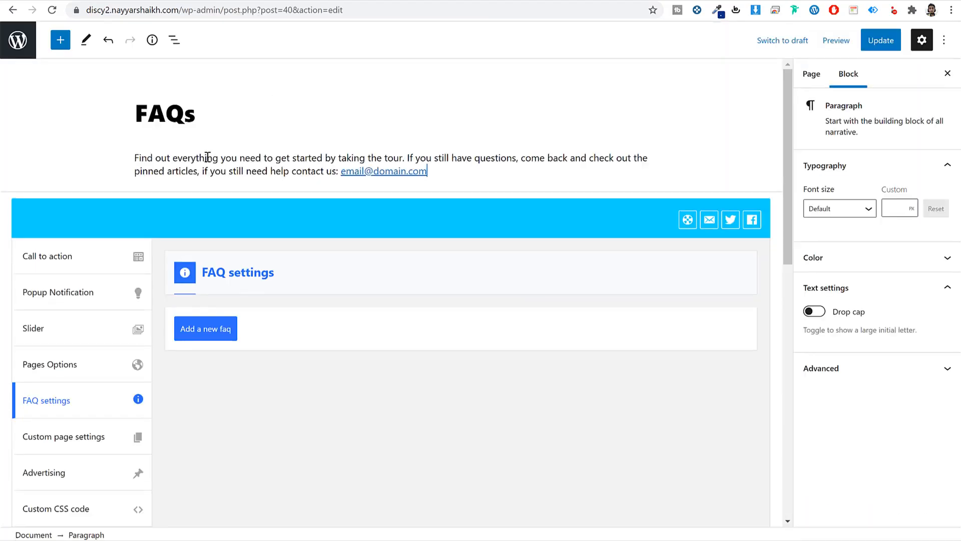
click(219, 340)
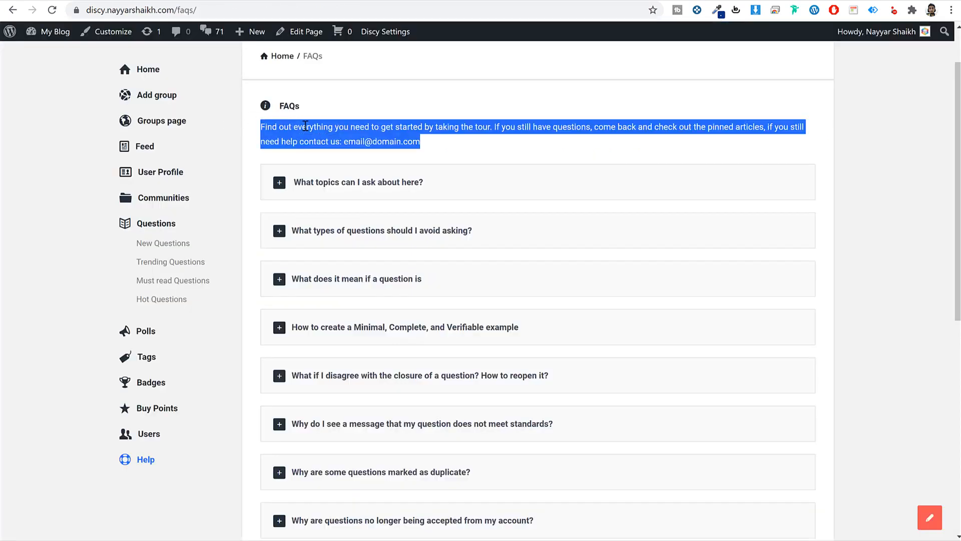
- Add the first FAQ entry, about what topics to ask, copied from the demo
click(425, 183)
drag(422, 183, 293, 183)
key(ctrl+c)
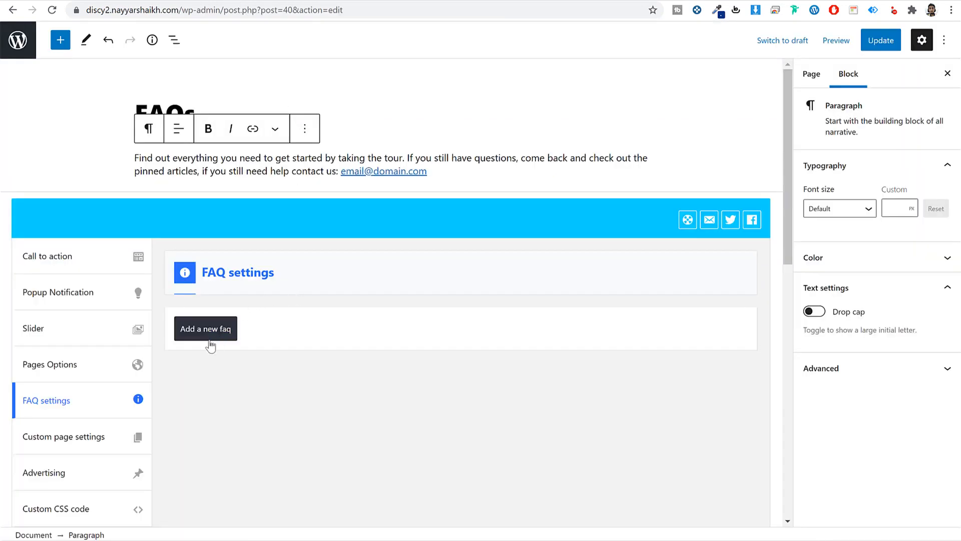
click(203, 341)
scroll(305, 336, down, 2)
click(458, 236)
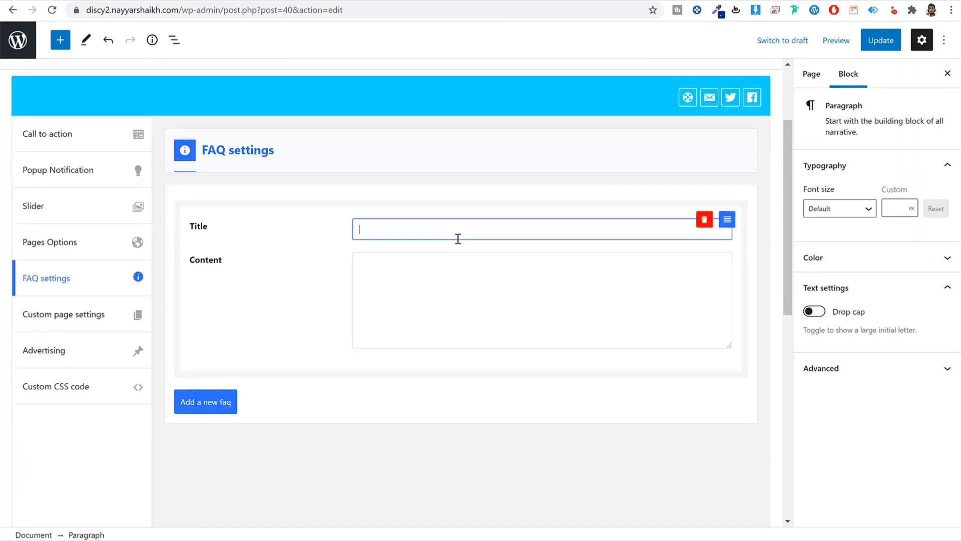
key(ctrl+v)
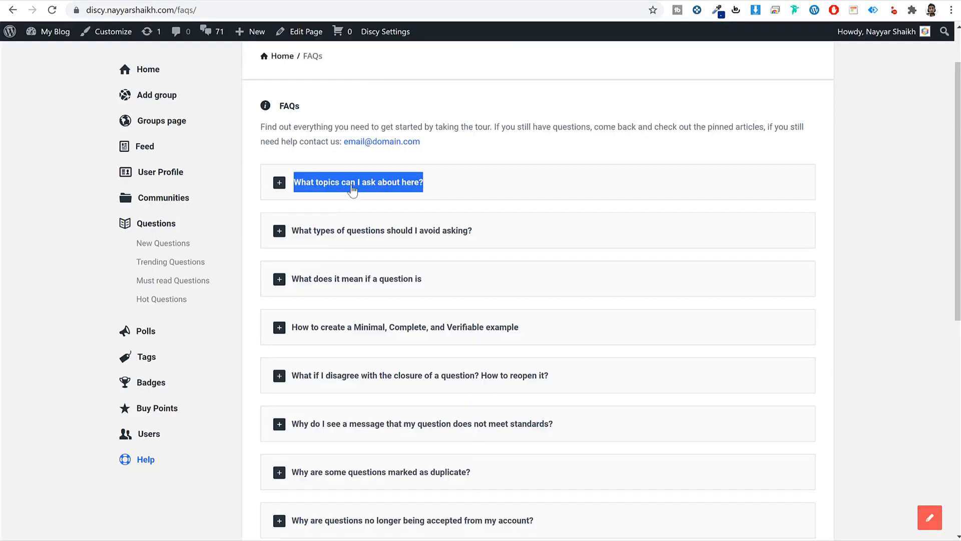
click(351, 184)
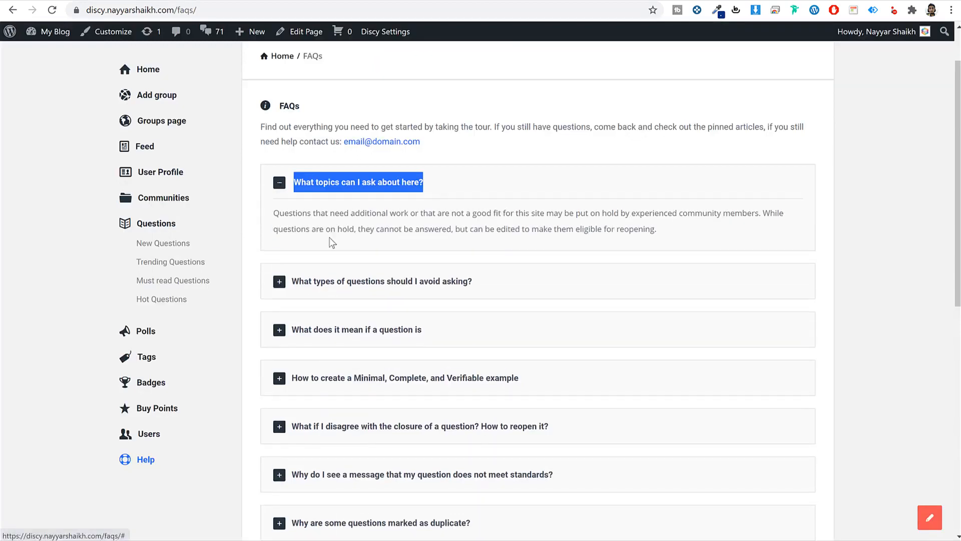
triple_click(332, 242)
key(ctrl+c)
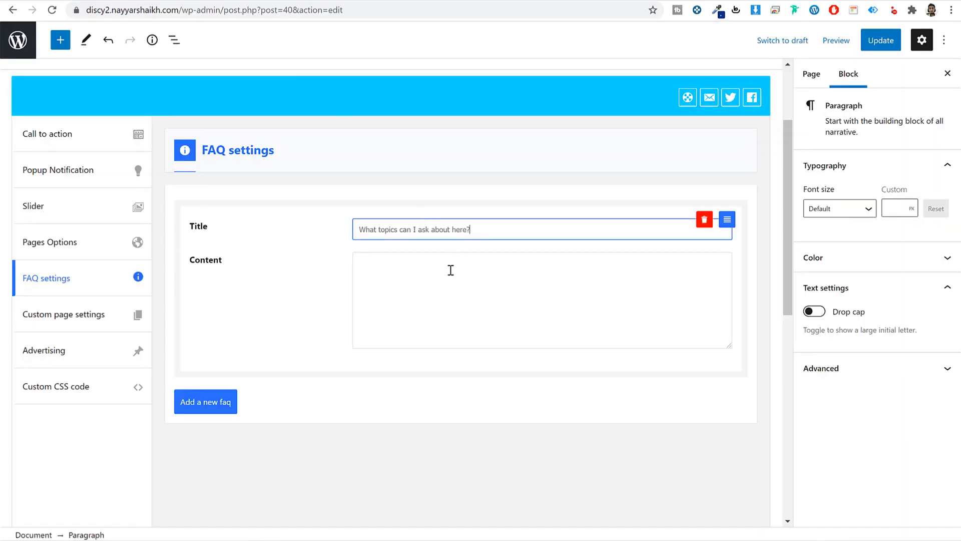
click(450, 268)
key(ctrl+v)
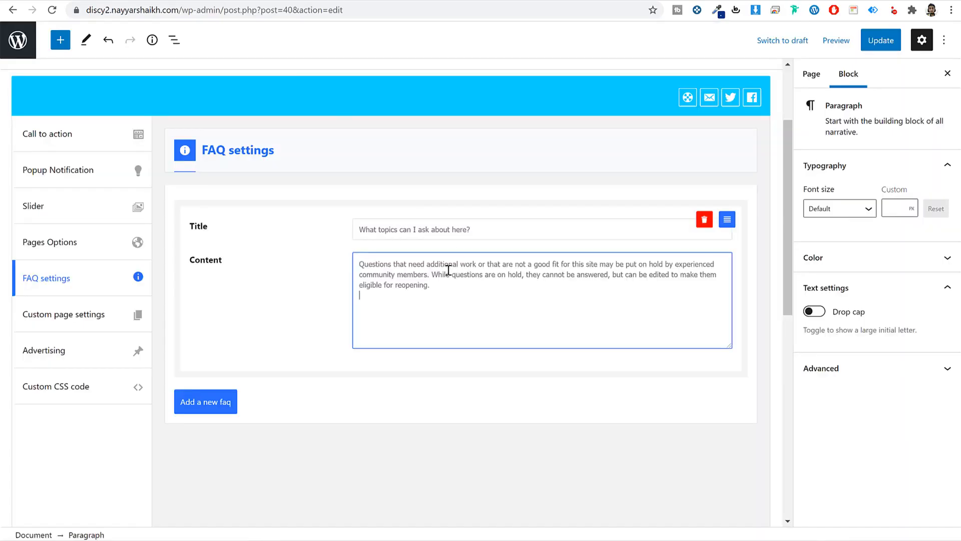
- Add a second FAQ entry, about which question types to avoid, copied from the demo
click(204, 401)
scroll(319, 374, down, 3)
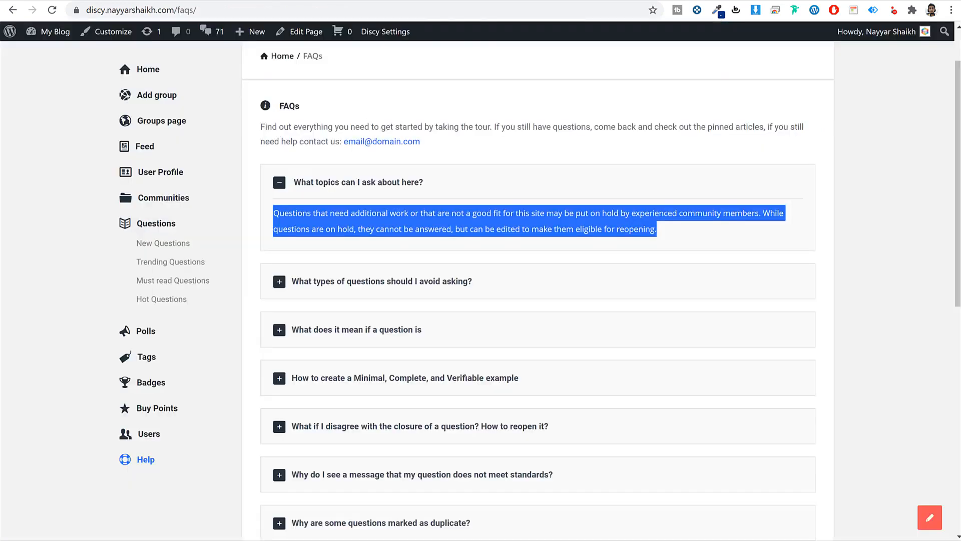
click(361, 285)
drag(476, 283, 290, 281)
key(ctrl+c)
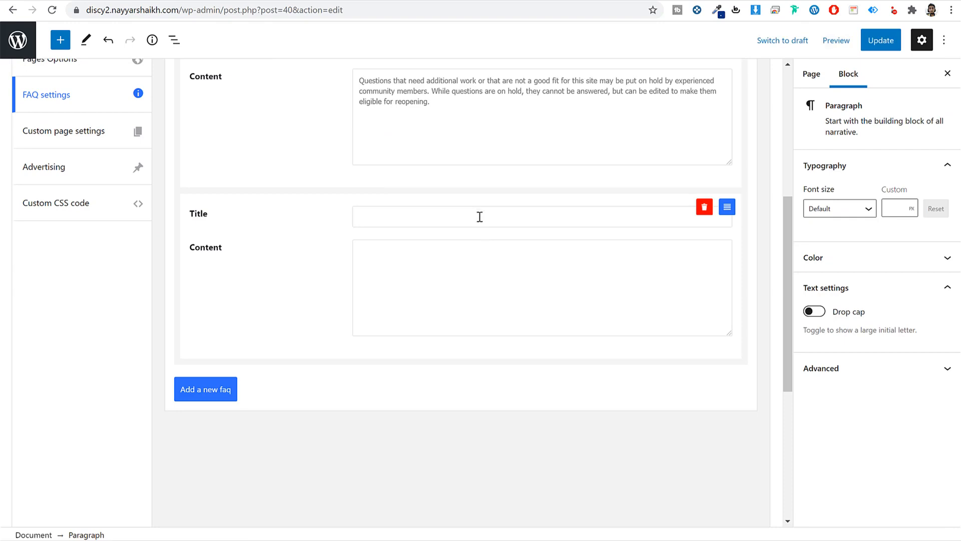
click(479, 217)
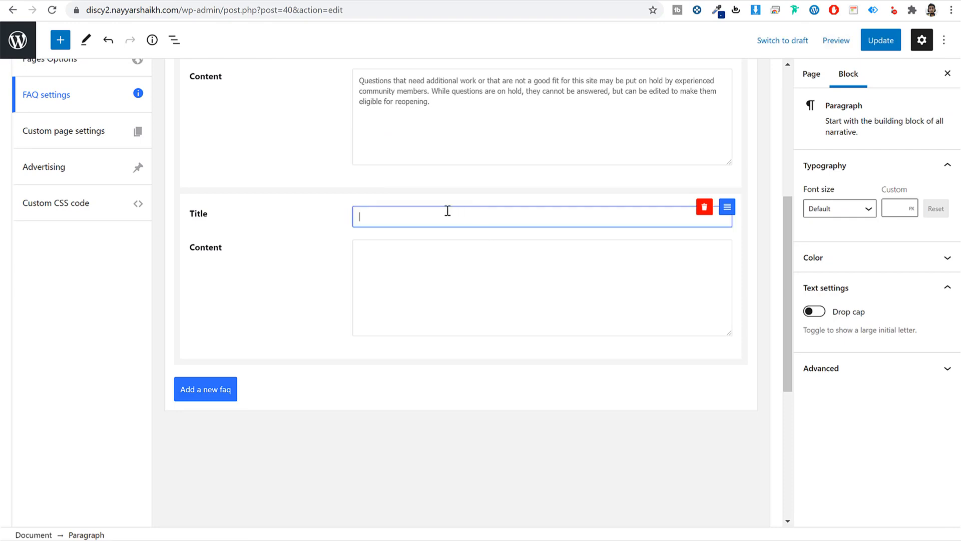
key(ctrl+v)
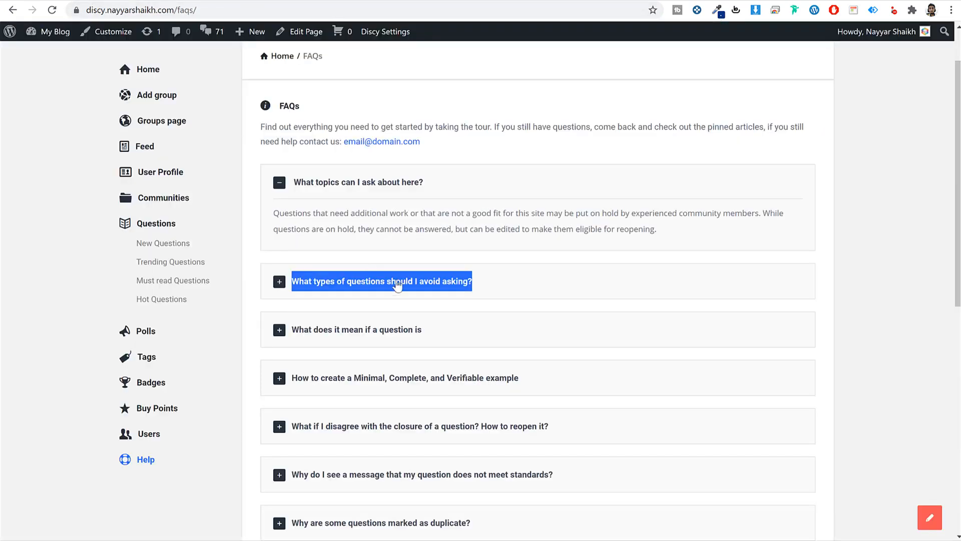
click(394, 282)
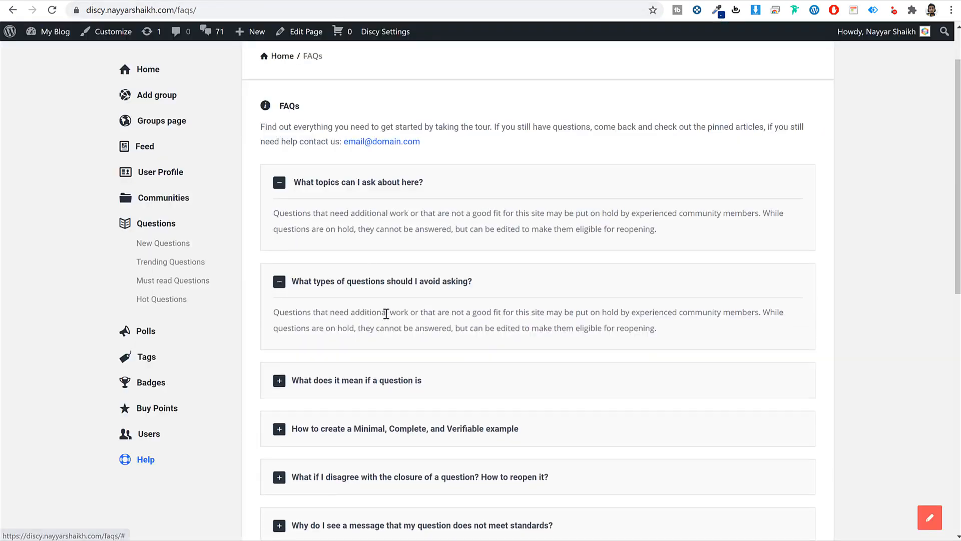
triple_click(387, 313)
key(ctrl+c)
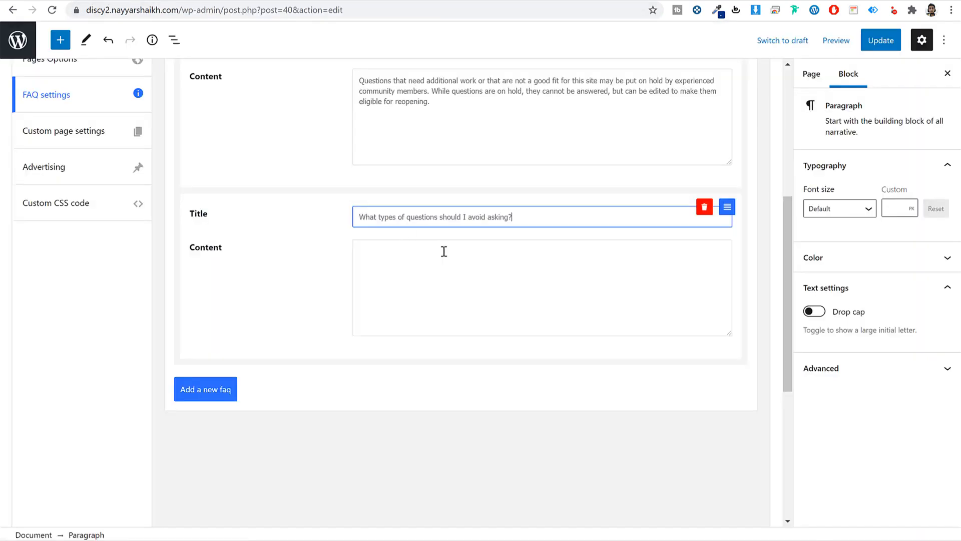
click(441, 247)
key(ctrl+v)
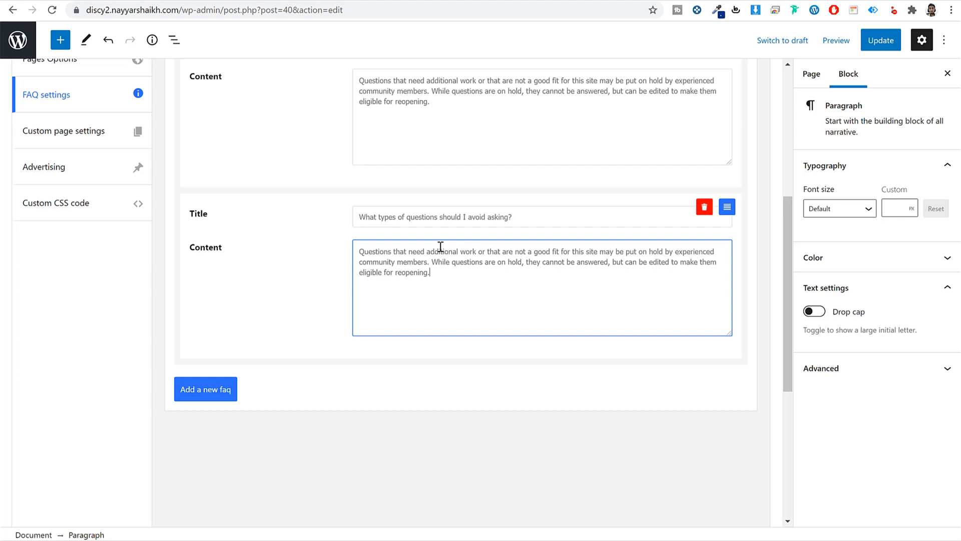
- Update the FAQs page and view the live page in a new tab
scroll(465, 293, up, 4)
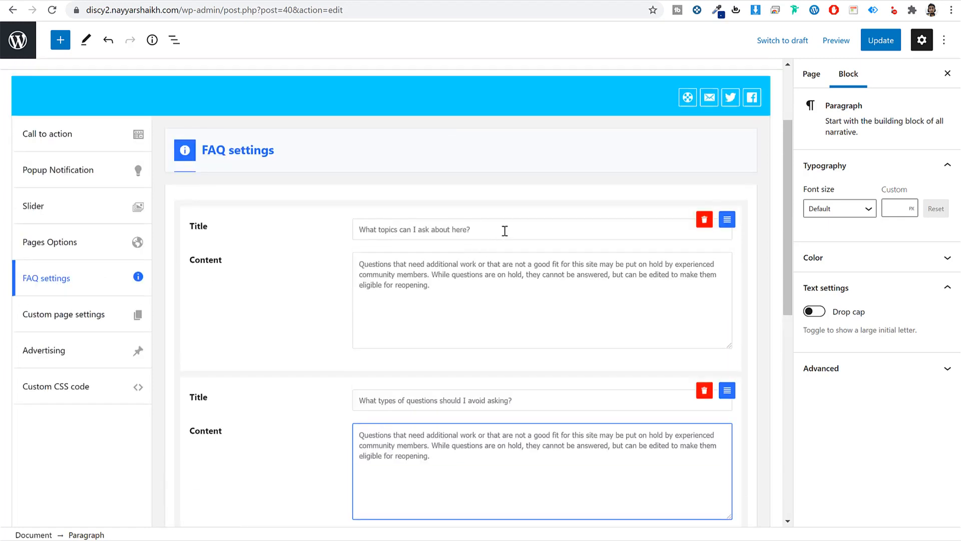
drag(504, 229, 430, 264)
click(868, 42)
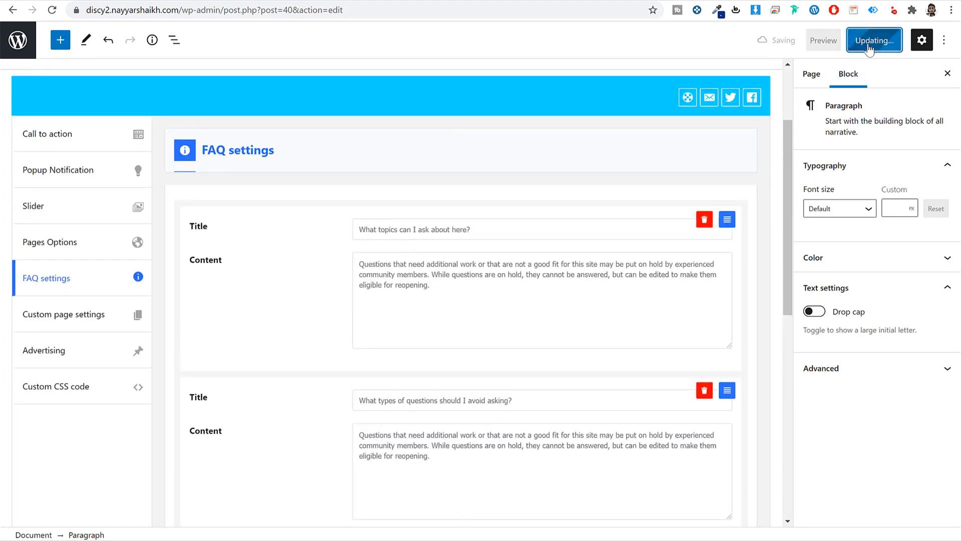
right_click(108, 506)
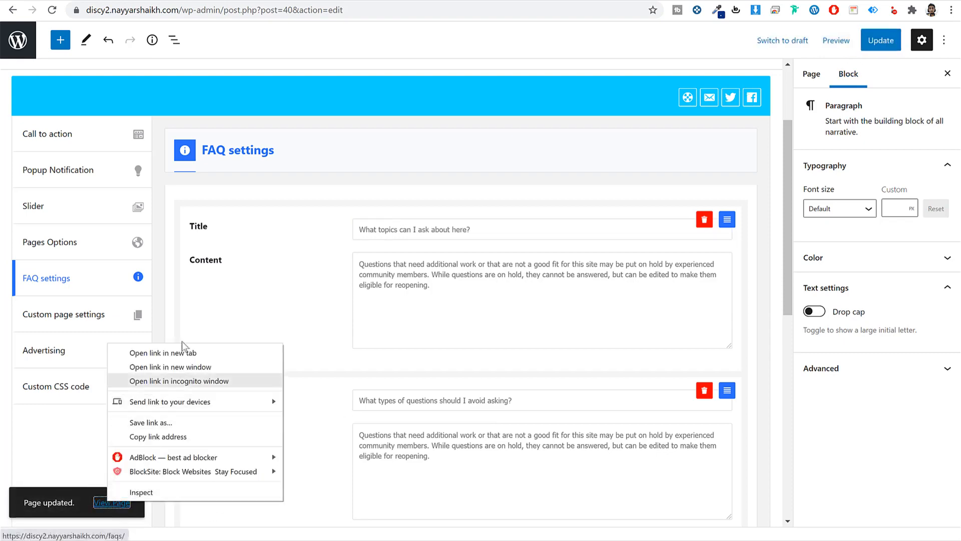
click(186, 352)
key(ctrl+Tab)
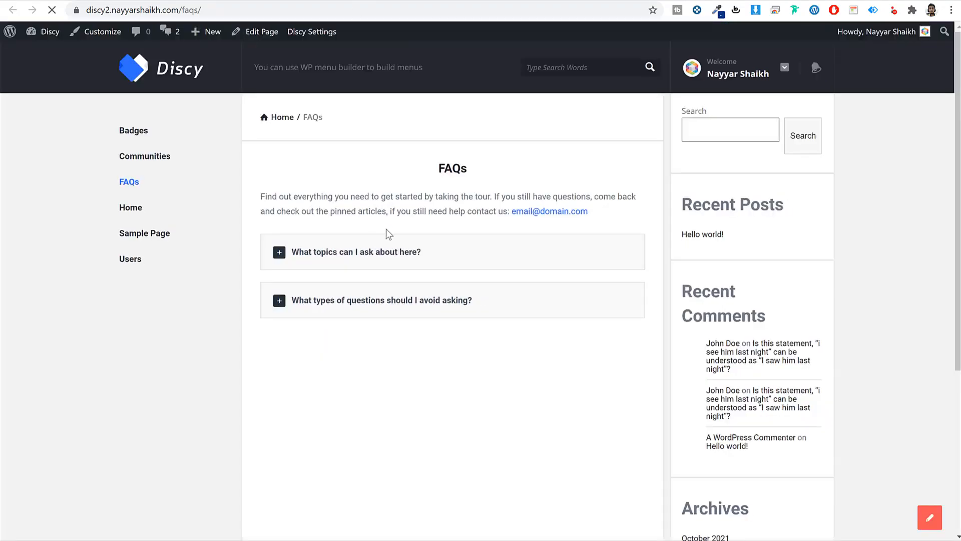
- Expand and collapse both FAQ answers on the live FAQs page
triple_click(432, 196)
click(394, 246)
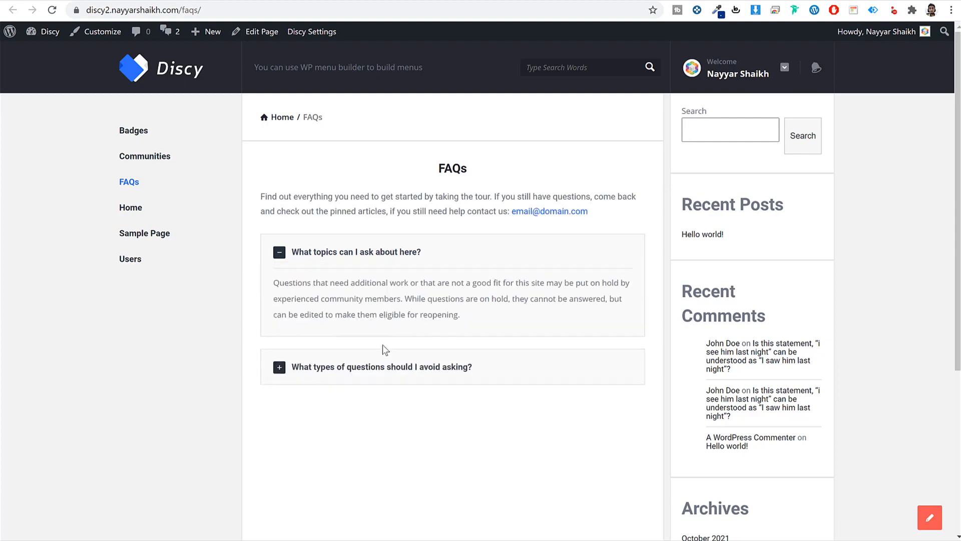
click(379, 252)
click(388, 307)
click(412, 256)
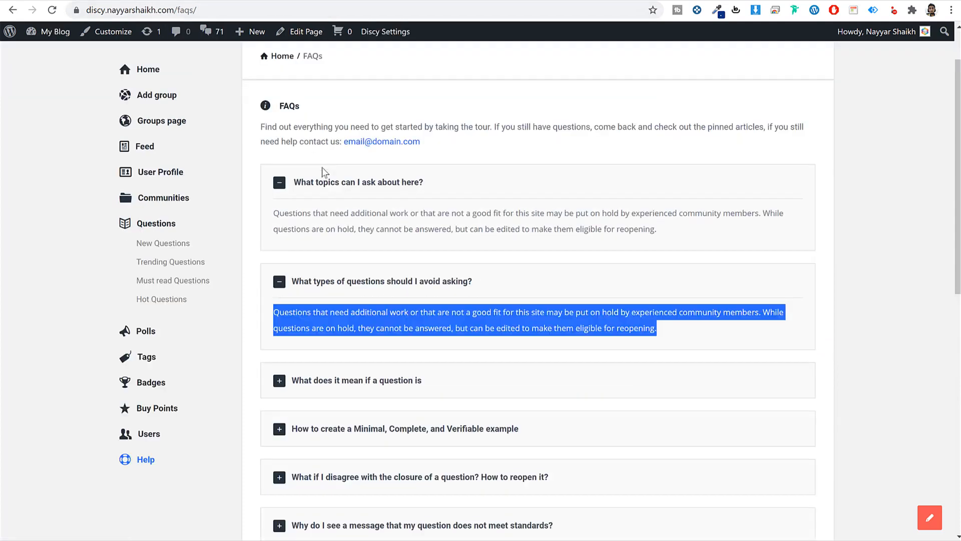
- Compare with the demo's FAQs heading, then return to the editor's Custom page settings
scroll(325, 180, up, 2)
drag(307, 169, 269, 170)
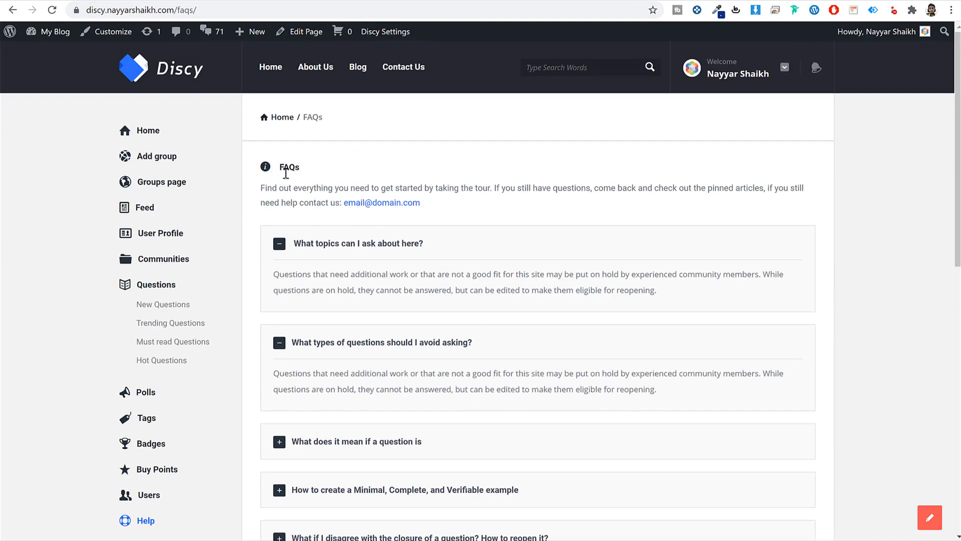
drag(304, 171, 284, 168)
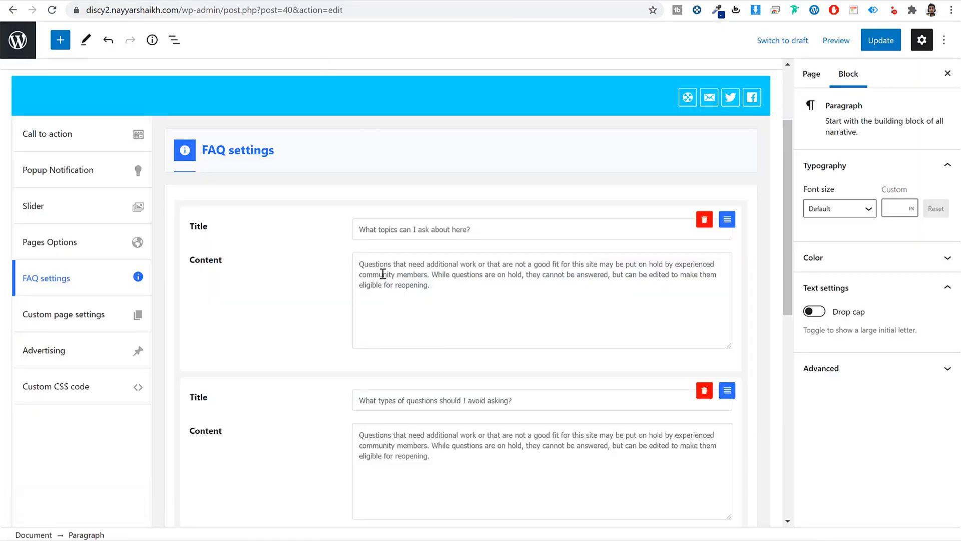
scroll(383, 274, down, 3)
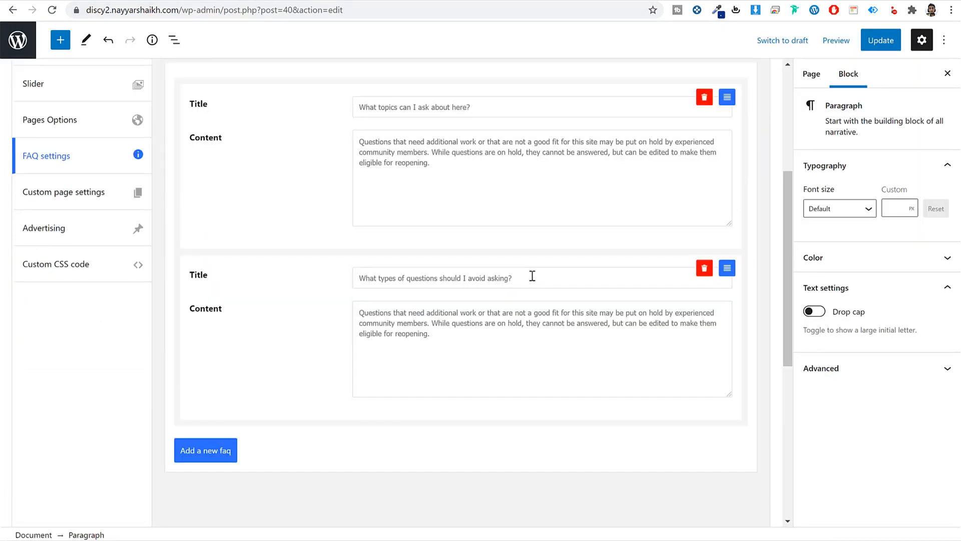
click(64, 192)
- Turn on custom page settings for the FAQs page and choose Title style 2
scroll(368, 234, up, 1)
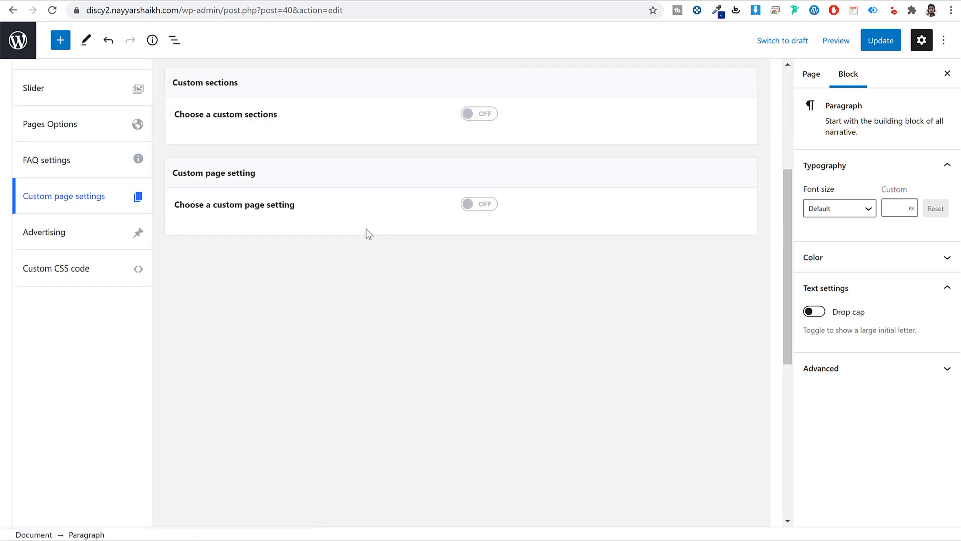
click(485, 263)
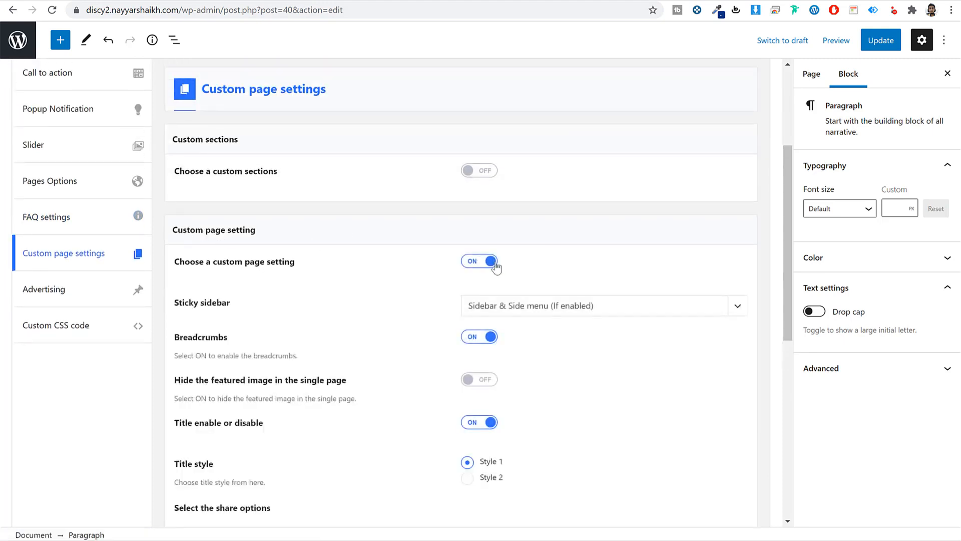
scroll(436, 274, down, 2)
scroll(354, 260, down, 2)
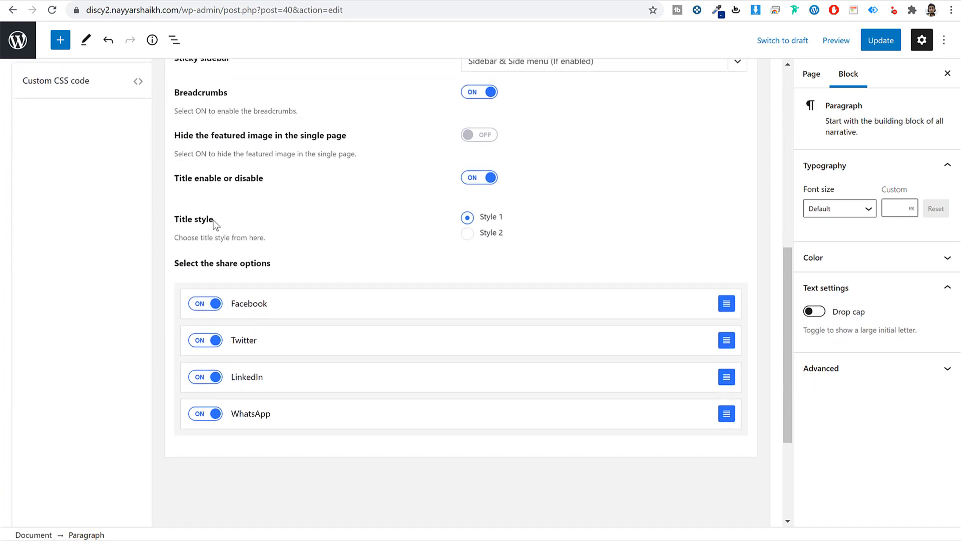
drag(214, 220, 178, 220)
click(467, 234)
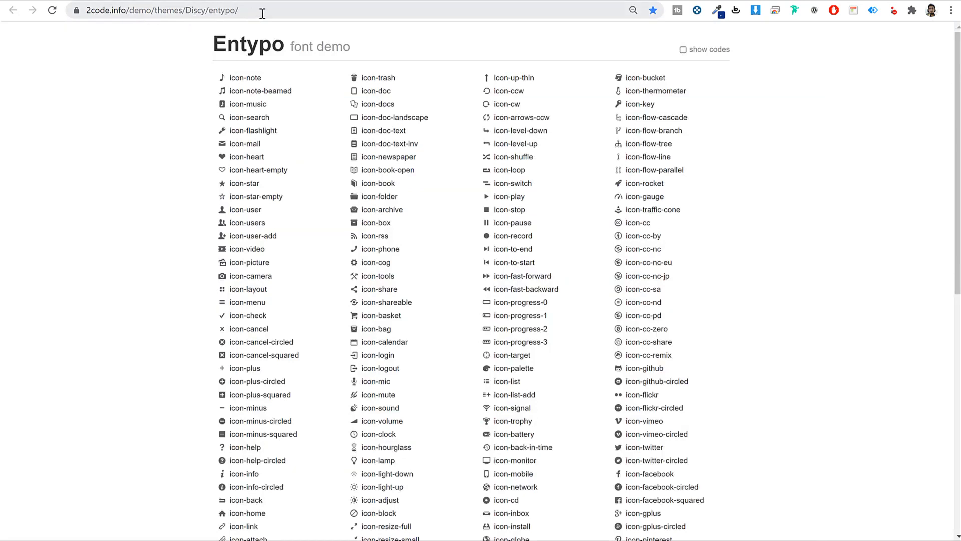
- Copy icon-cog from the Entypo list into the Title icon field and update the page
scroll(690, 263, down, 10)
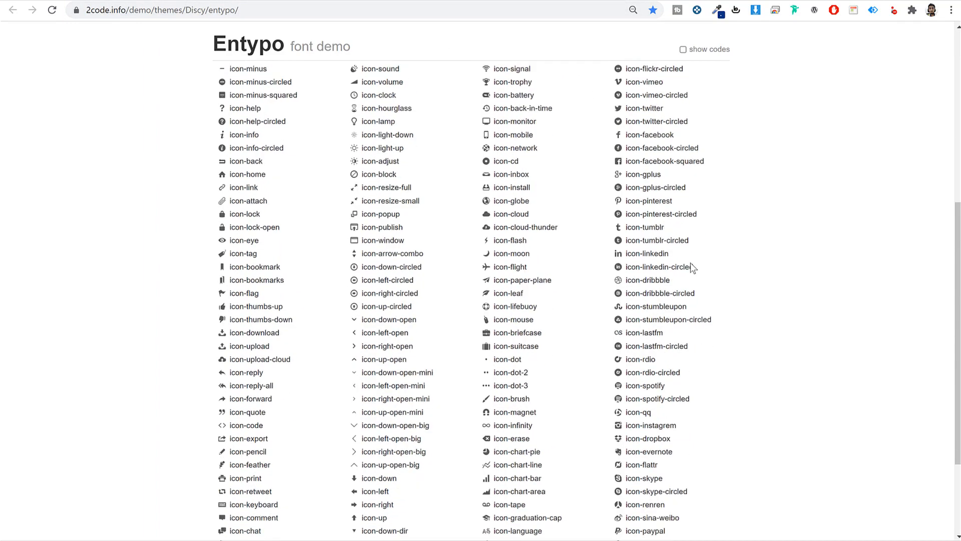
scroll(690, 262, up, 8)
scroll(691, 263, up, 1)
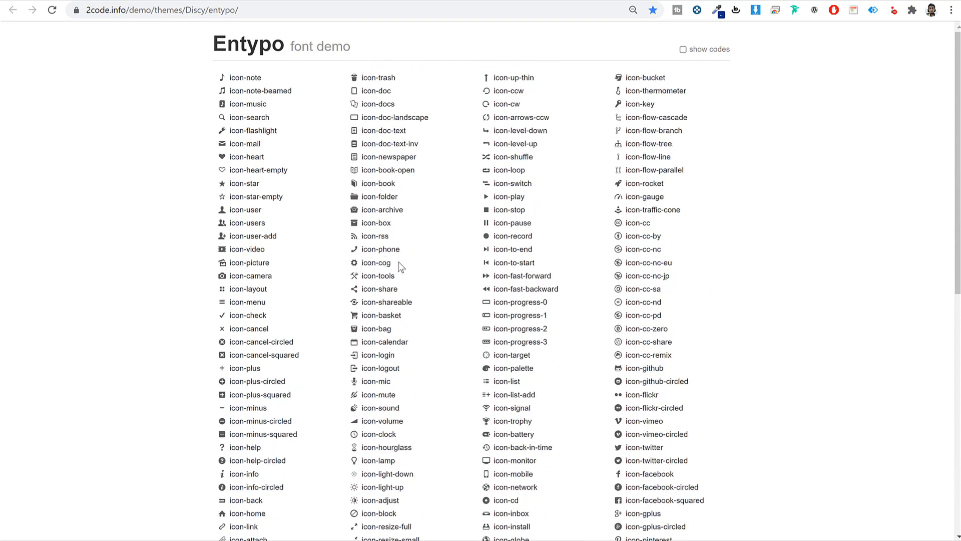
drag(399, 263, 362, 266)
key(ctrl+c)
click(201, 1)
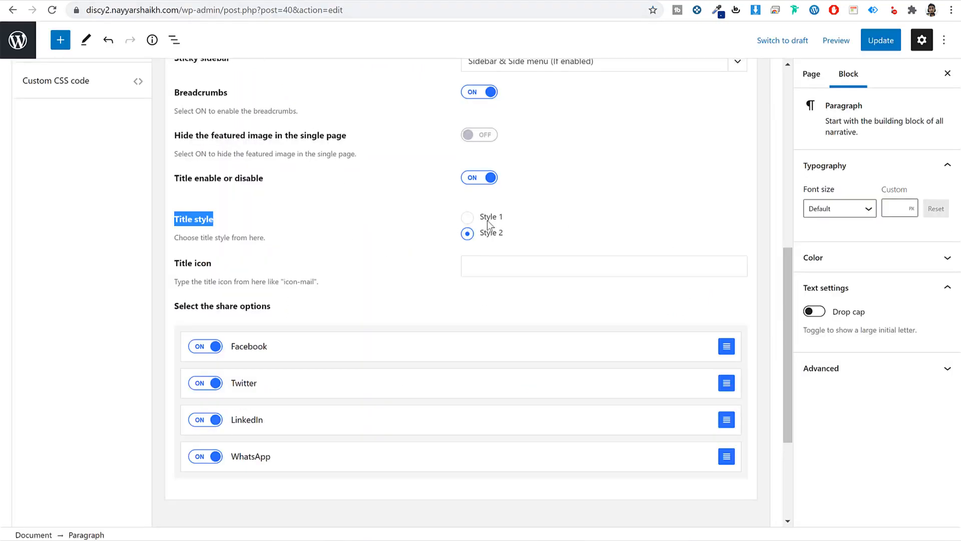
click(496, 263)
key(ctrl+v)
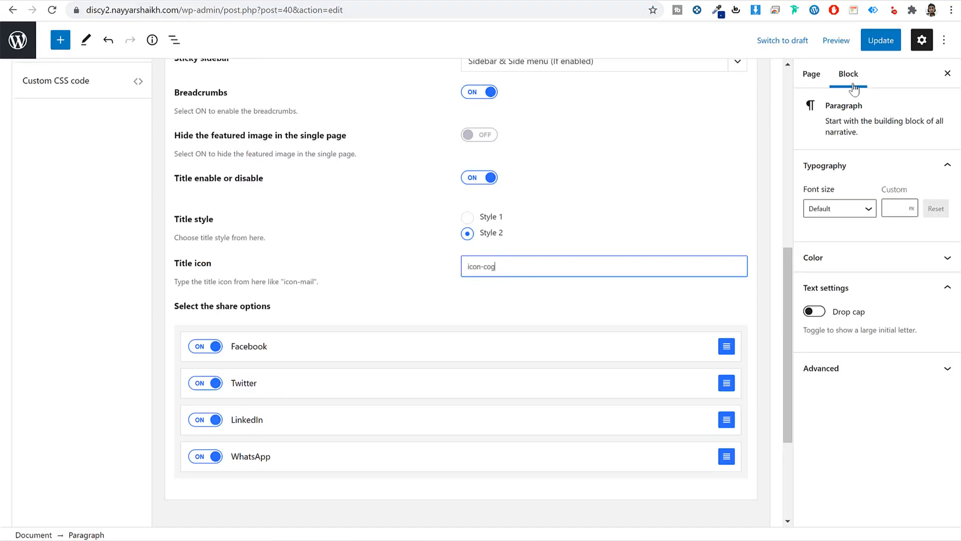
click(880, 40)
- Reload the live FAQs page to see the cog icon on the title
click(400, 1)
click(356, 8)
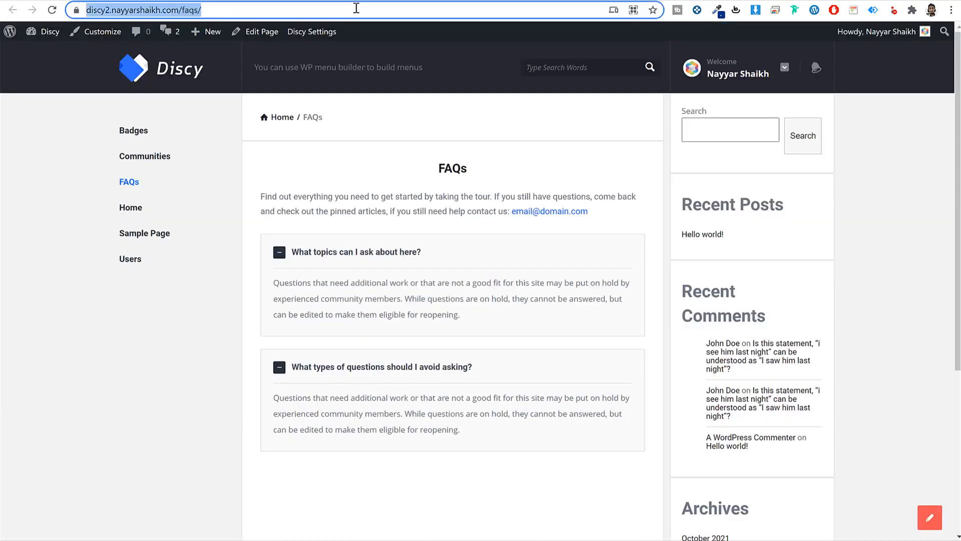
key(Return)
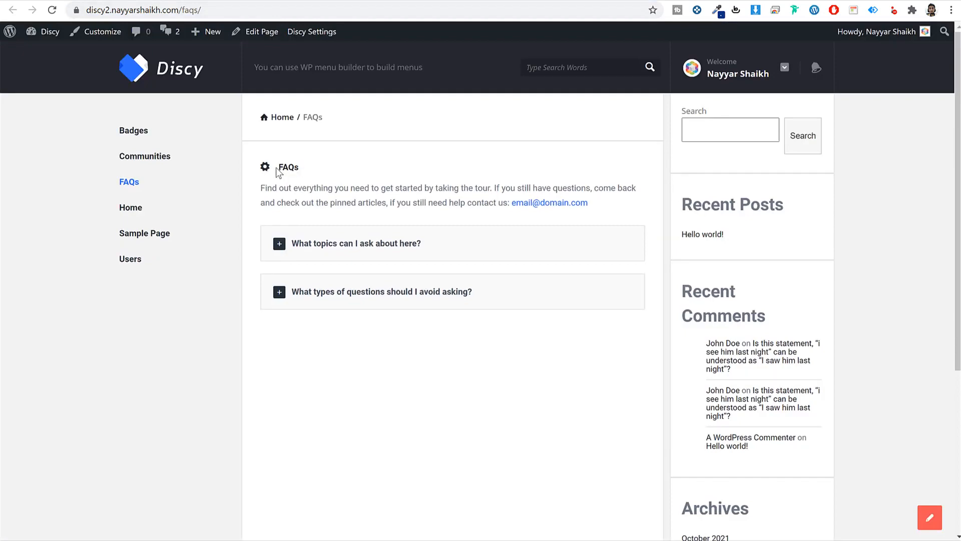
- Open bloggdude.com in a new browser tab
click(615, 0)
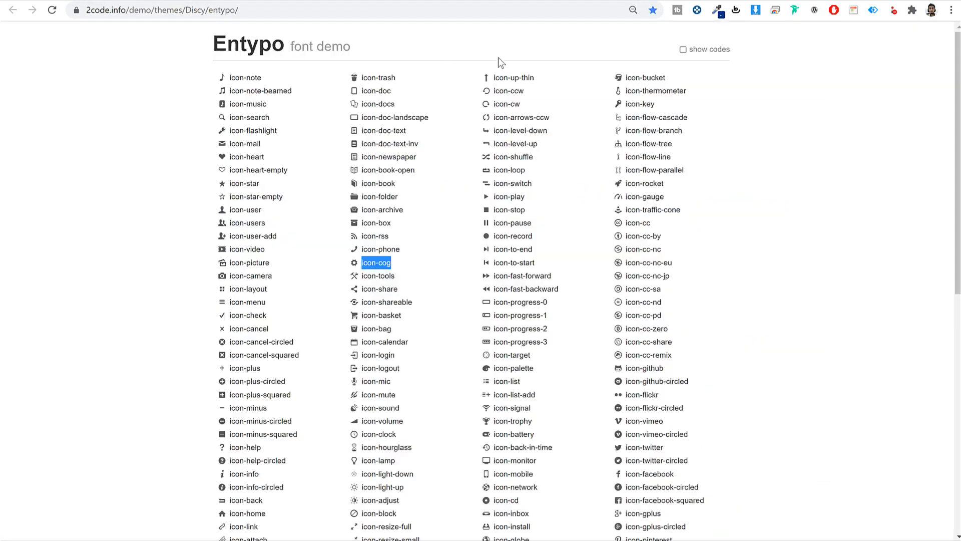
key(ctrl+t)
text(bloggdude.com)
key(Return)
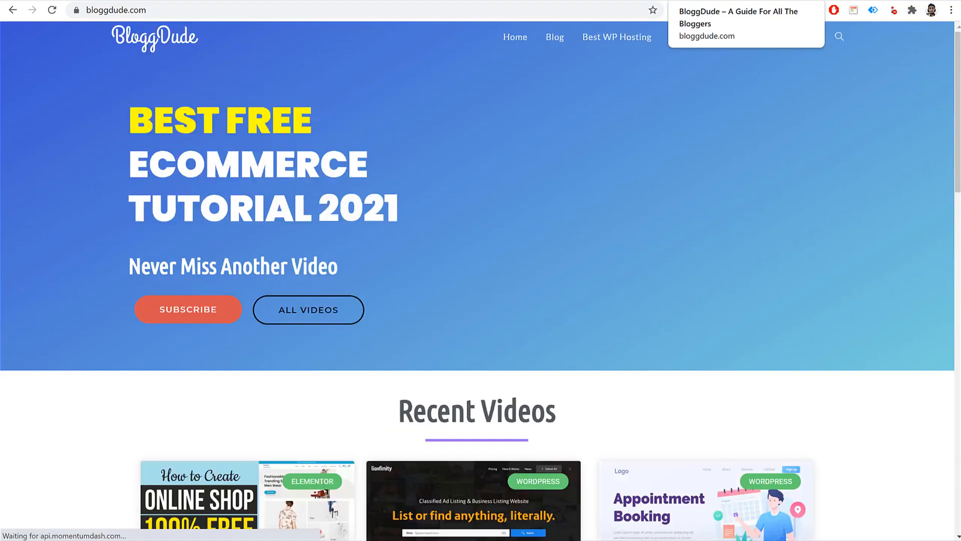
- Read through BloggDude's classified-ads tutorial post, then switch back to the Discy demo tab
scroll(513, 216, down, 5)
click(472, 398)
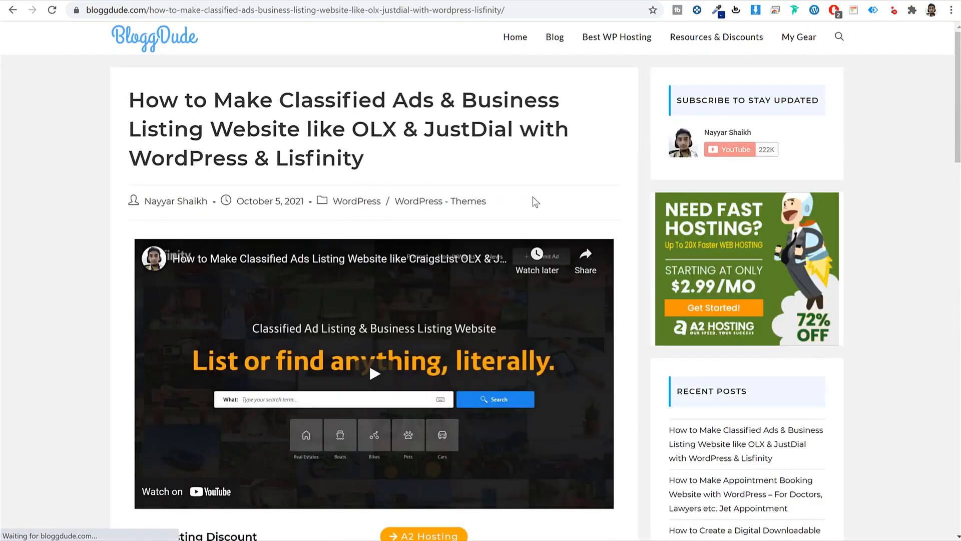
scroll(632, 271, down, 5)
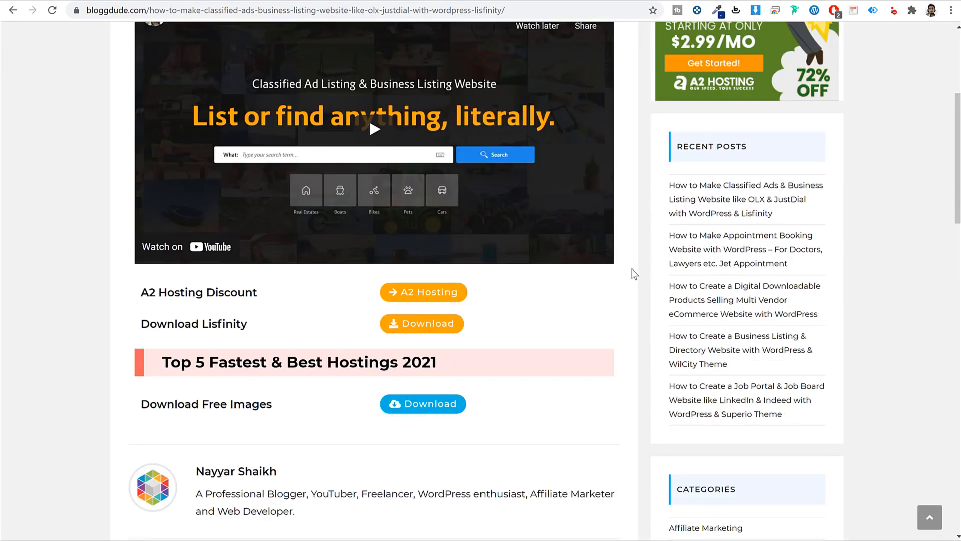
scroll(633, 273, down, 2)
triple_click(168, 281)
click(425, 296)
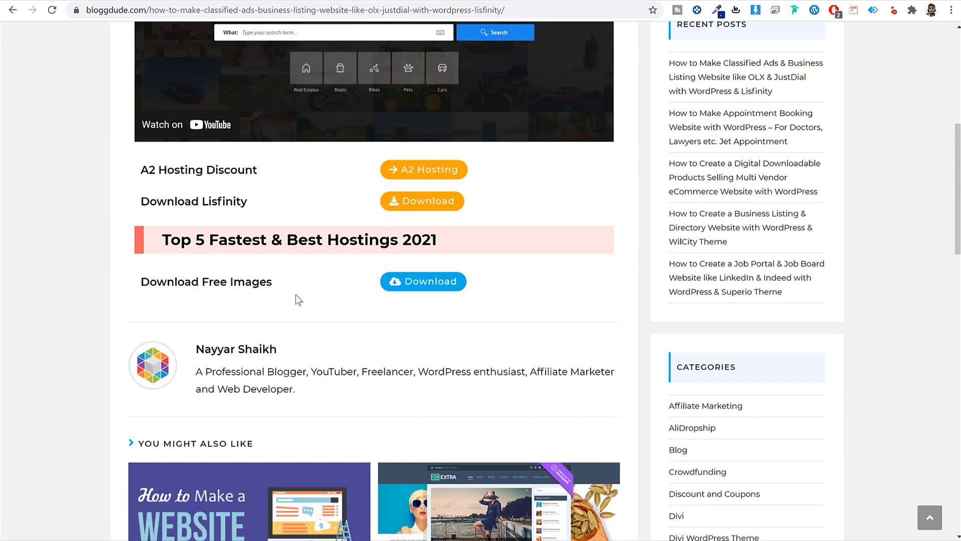
click(591, 1)
click(298, 13)
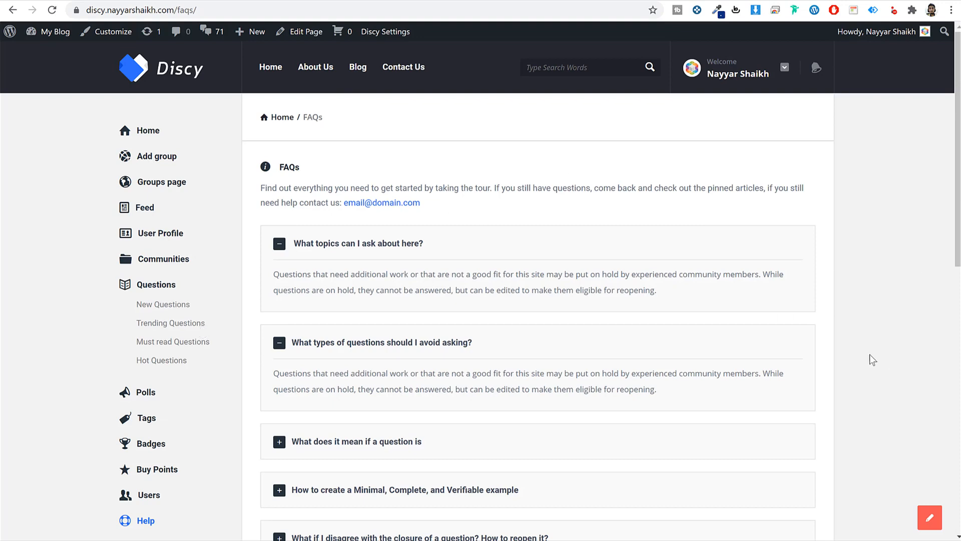
- Set the FAQs page to a left-sidebar layout in Pages Options, update, and reload the live page
click(203, 2)
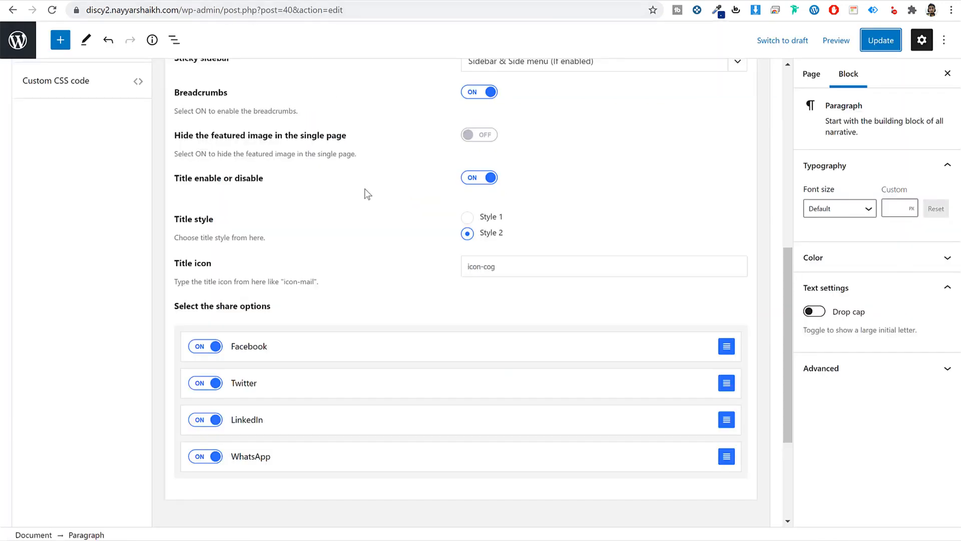
scroll(350, 198, up, 5)
click(109, 131)
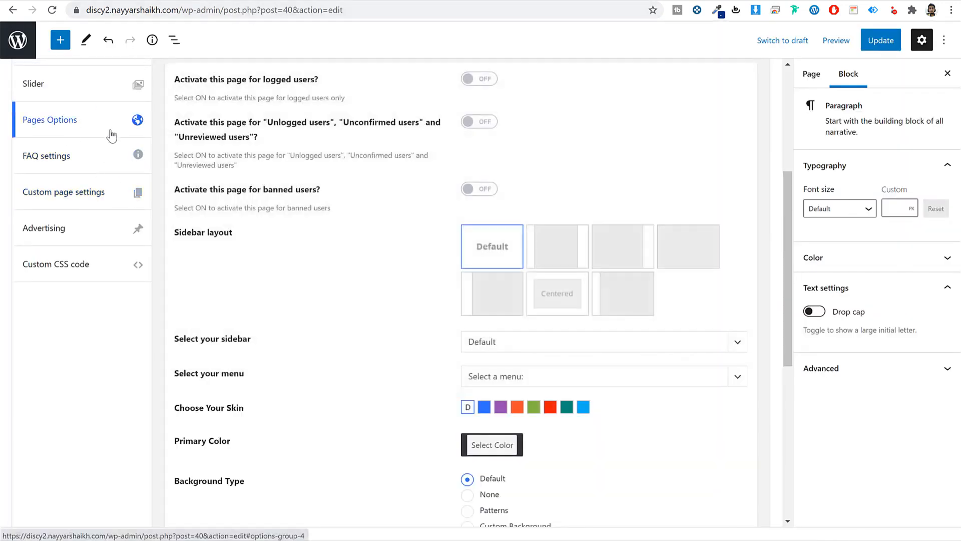
drag(263, 236, 179, 235)
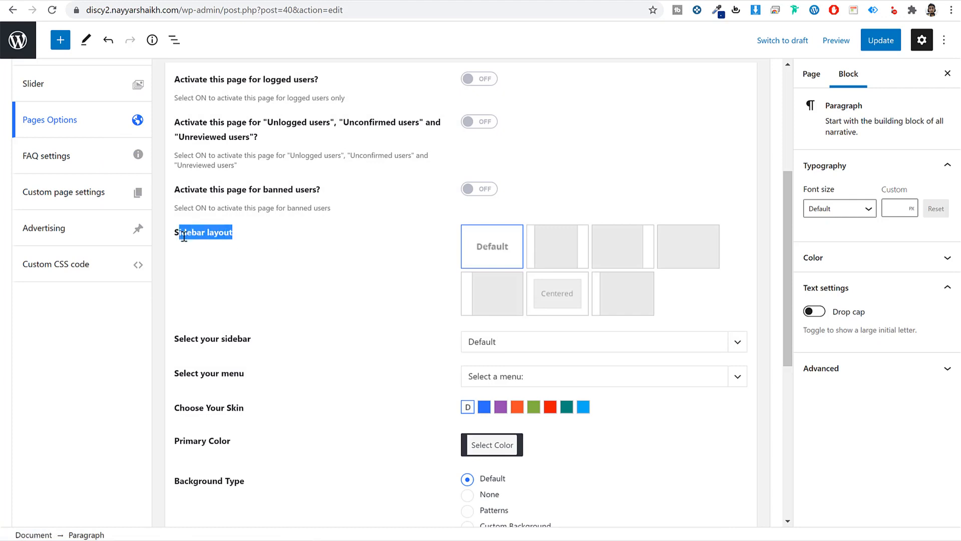
click(501, 309)
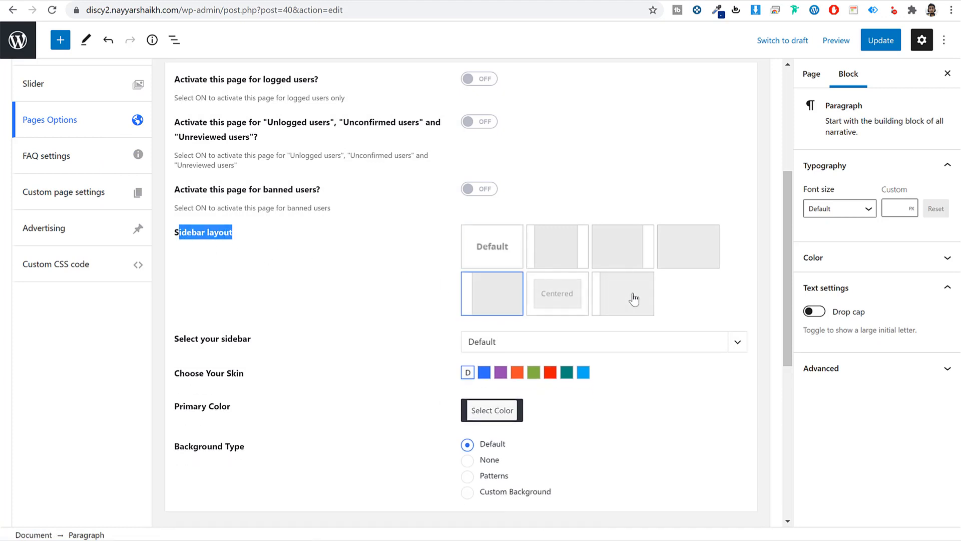
click(634, 297)
click(500, 300)
click(881, 40)
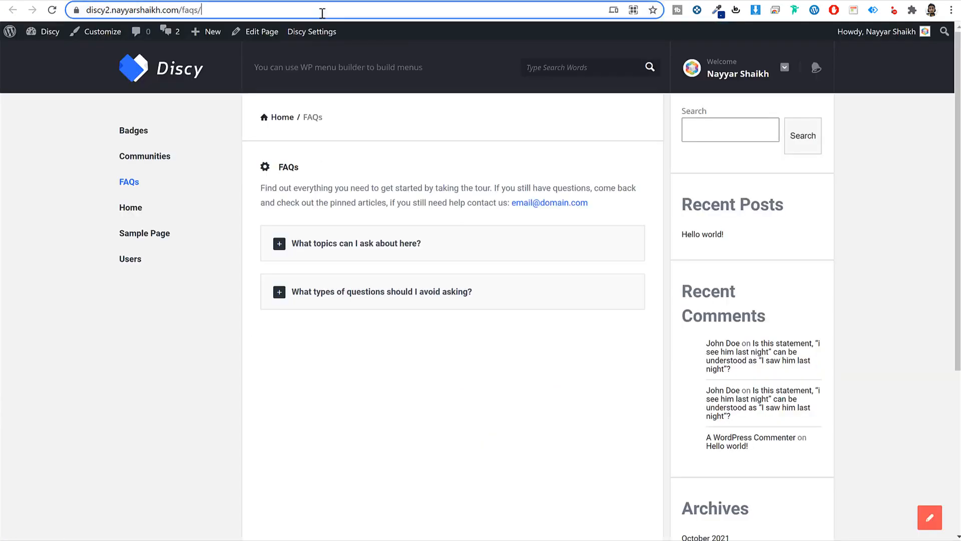
click(322, 13)
key(Return)
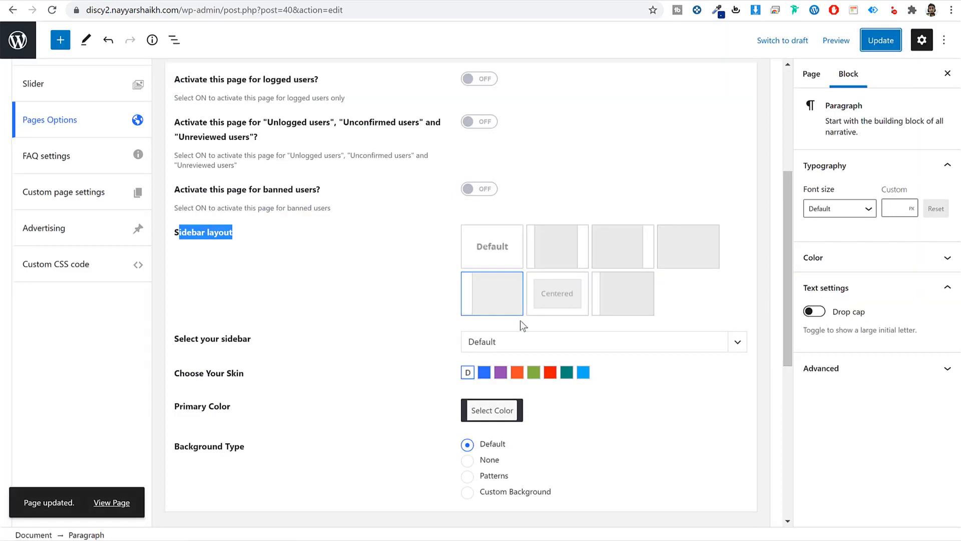
- Keep the Default sidebar, switch to a different sidebar layout, save, and check the live page
click(517, 343)
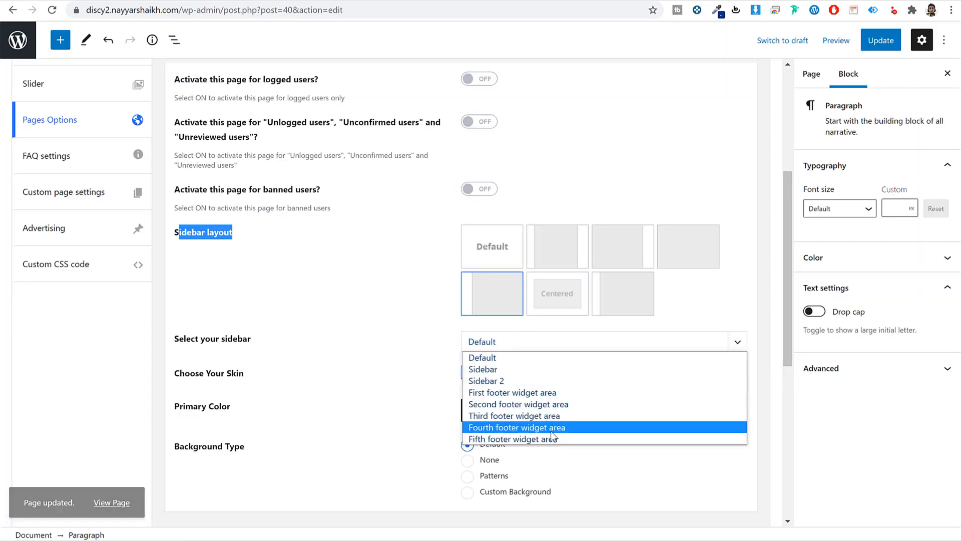
click(413, 396)
click(619, 301)
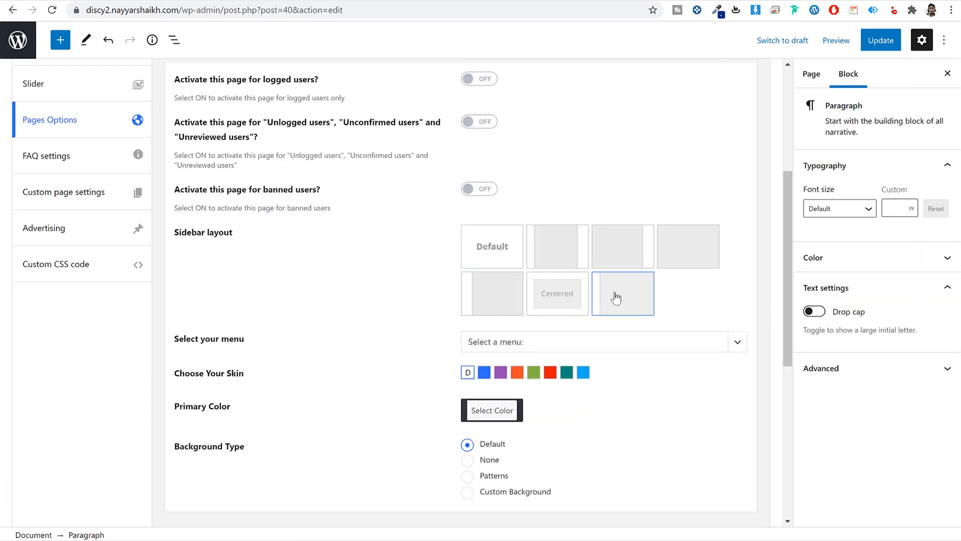
click(876, 43)
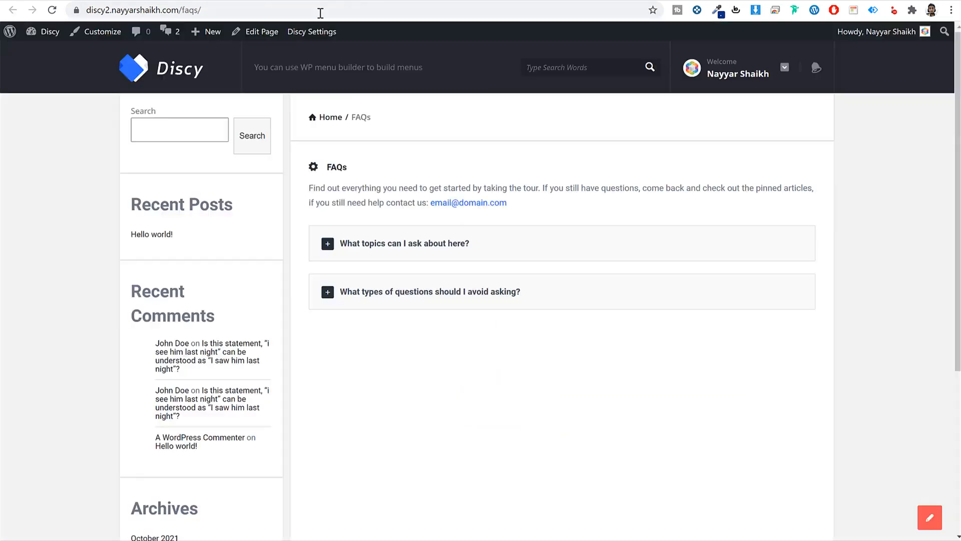
click(382, 10)
key(Return)
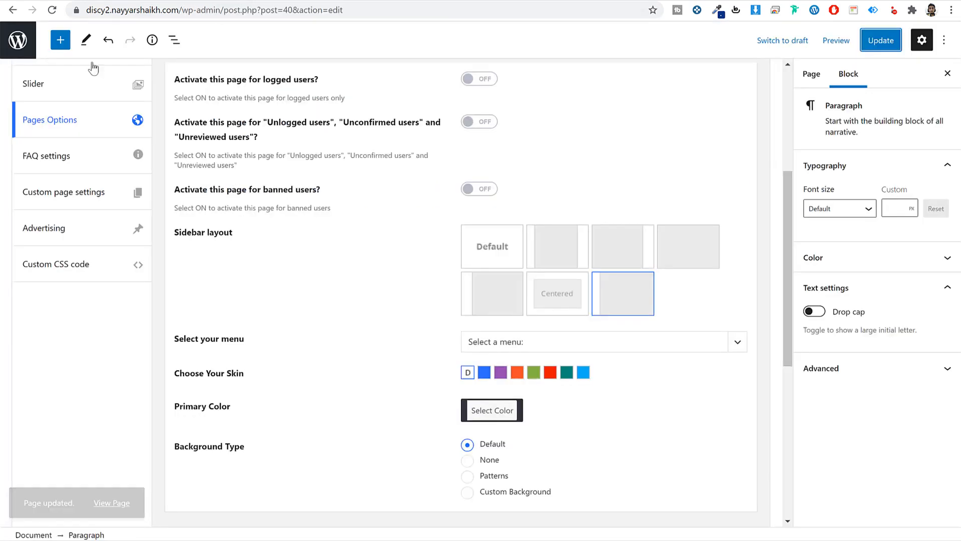
click(11, 40)
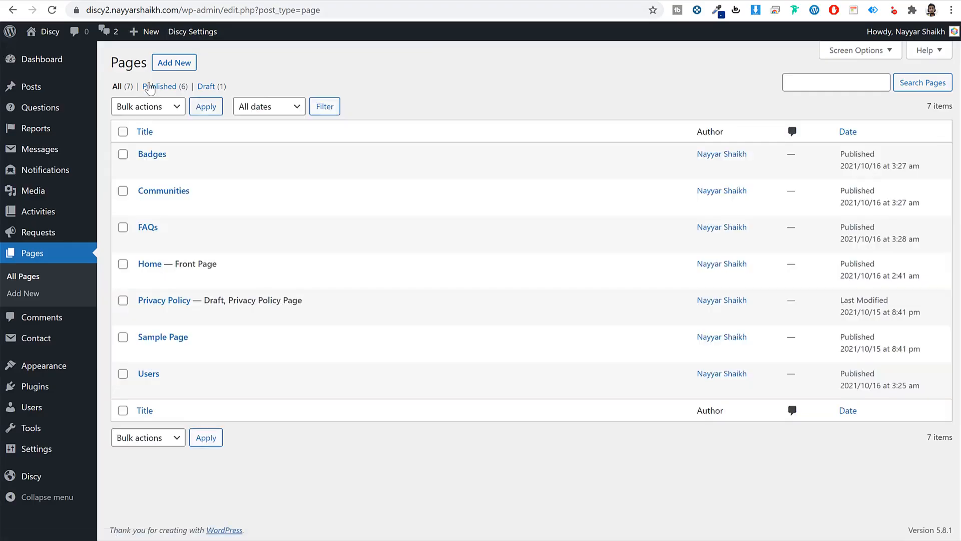
- Publish a new page titled 'Tags' using the Tags template
click(184, 69)
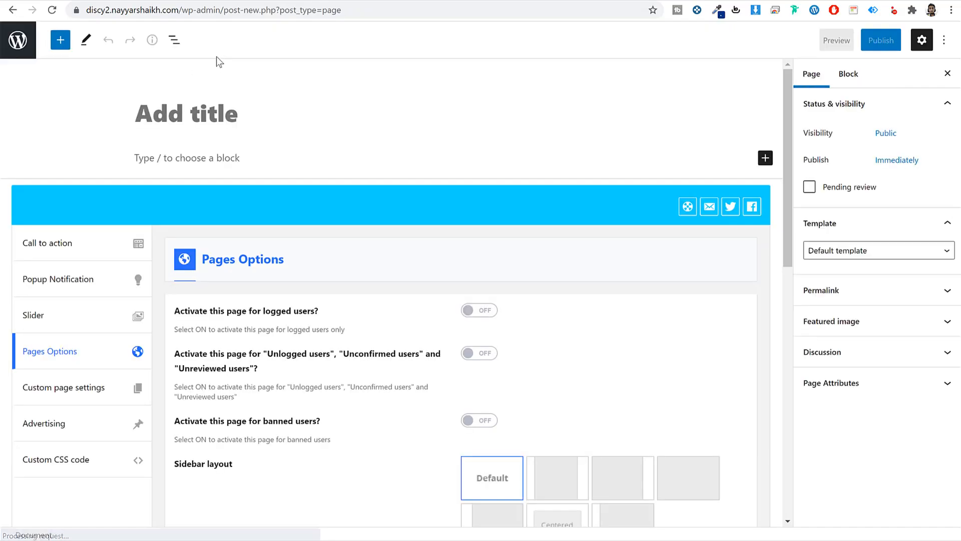
text(Tags)
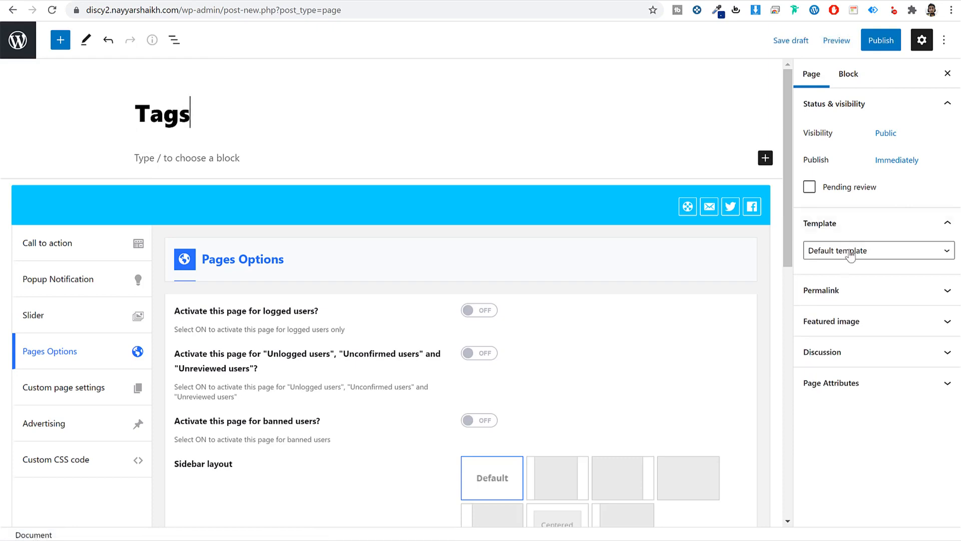
click(848, 253)
click(855, 388)
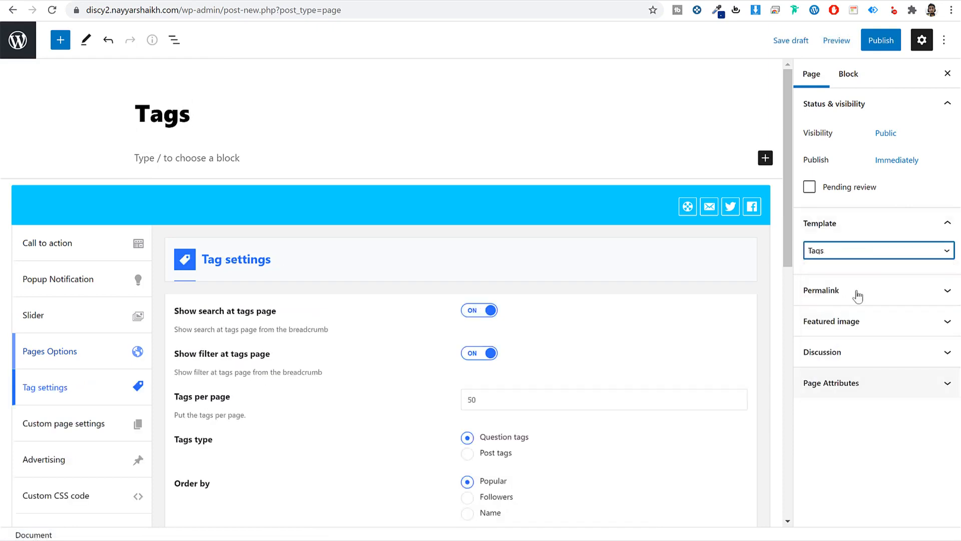
click(880, 40)
click(843, 41)
scroll(665, 263, down, 4)
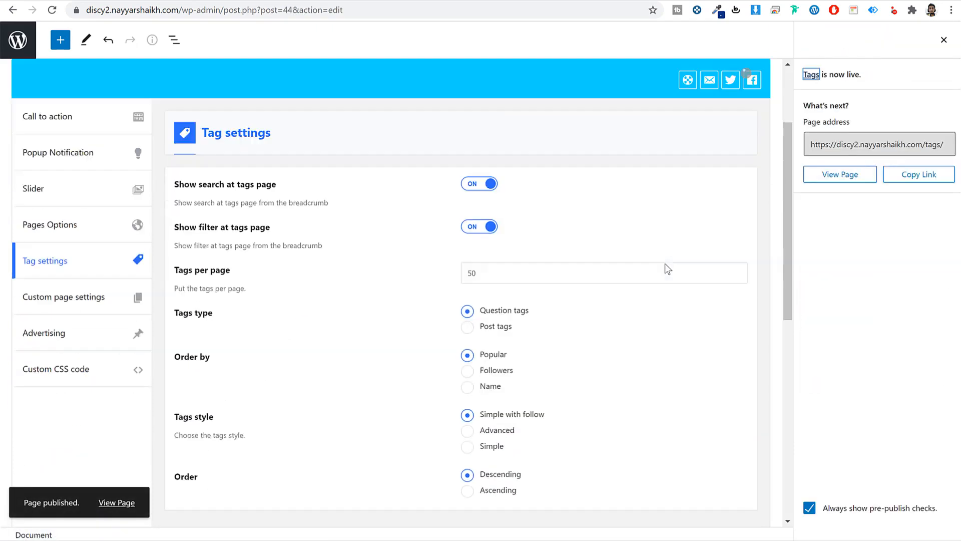
scroll(319, 237, up, 4)
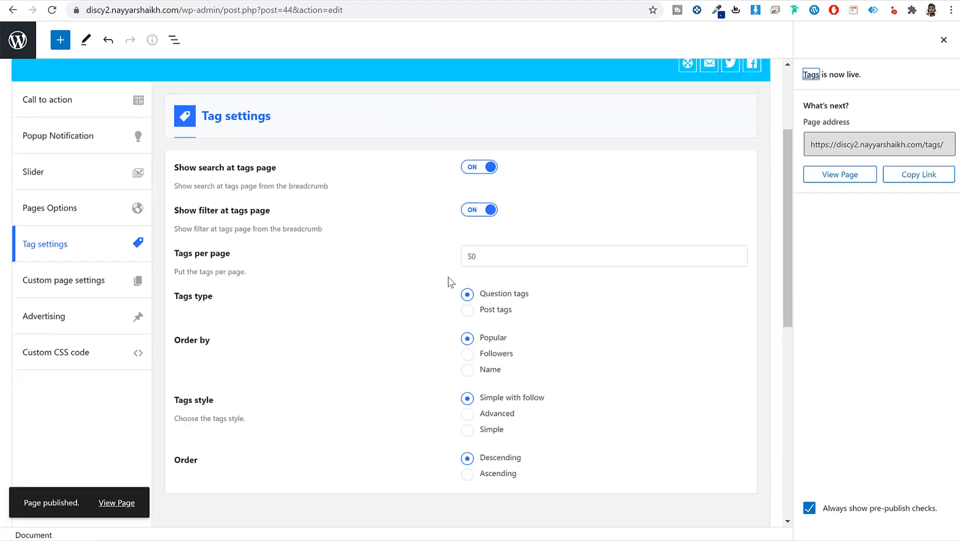
click(20, 41)
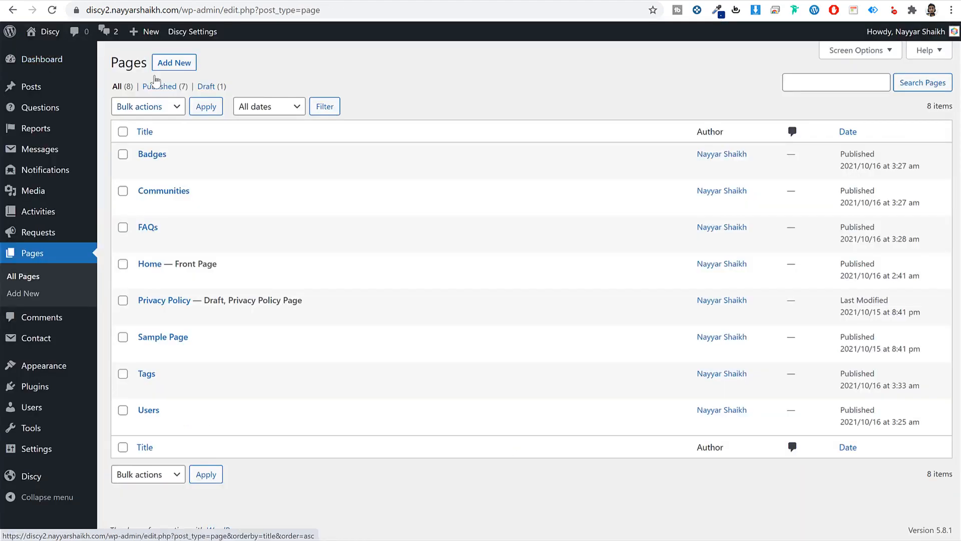
- Publish a new page titled 'Groups' using the Groups template
click(170, 63)
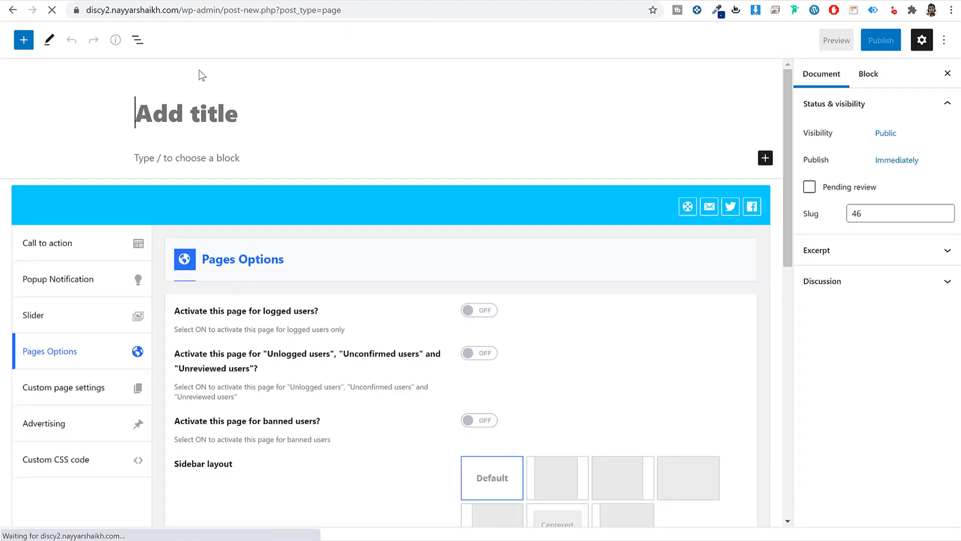
text(Groups)
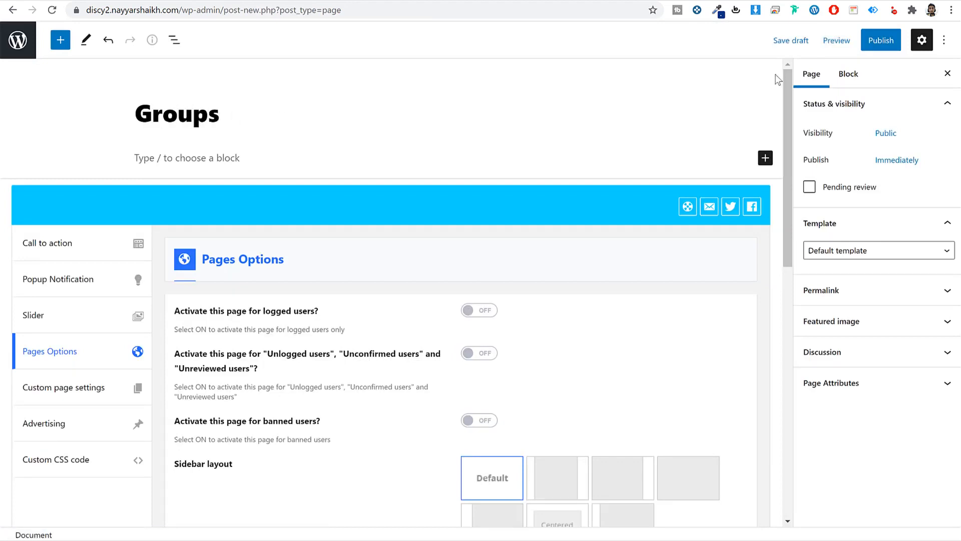
click(856, 251)
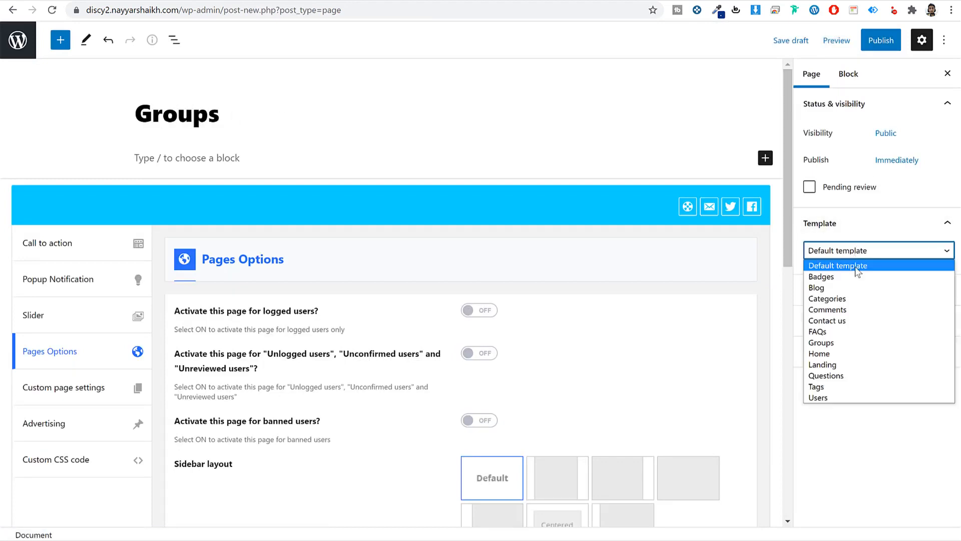
click(861, 342)
click(881, 46)
click(859, 43)
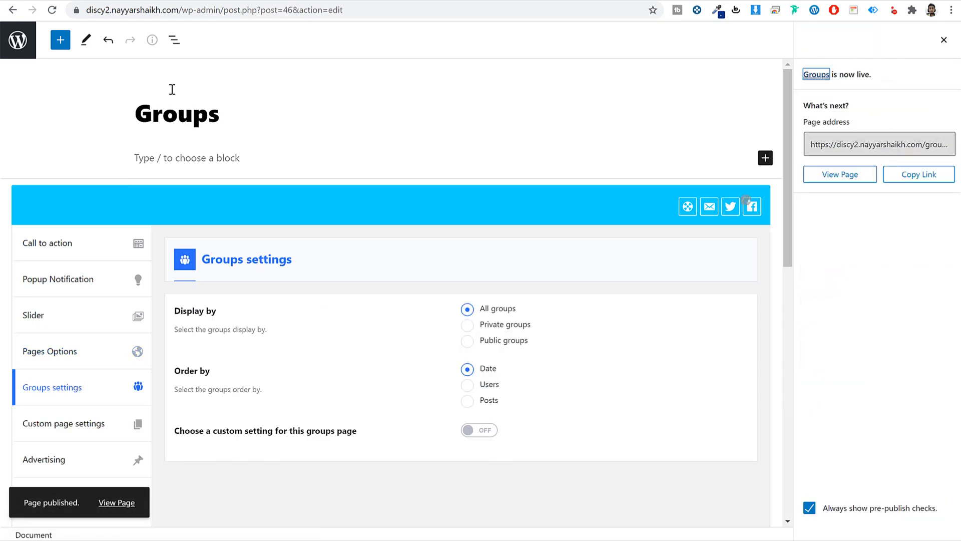
click(32, 50)
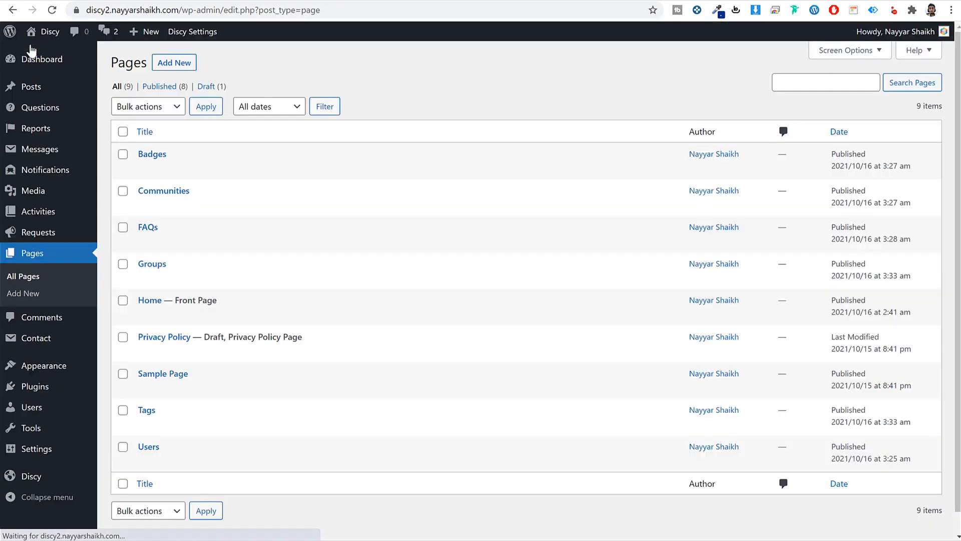
- Create and publish a new page titled 'About Us'
click(174, 64)
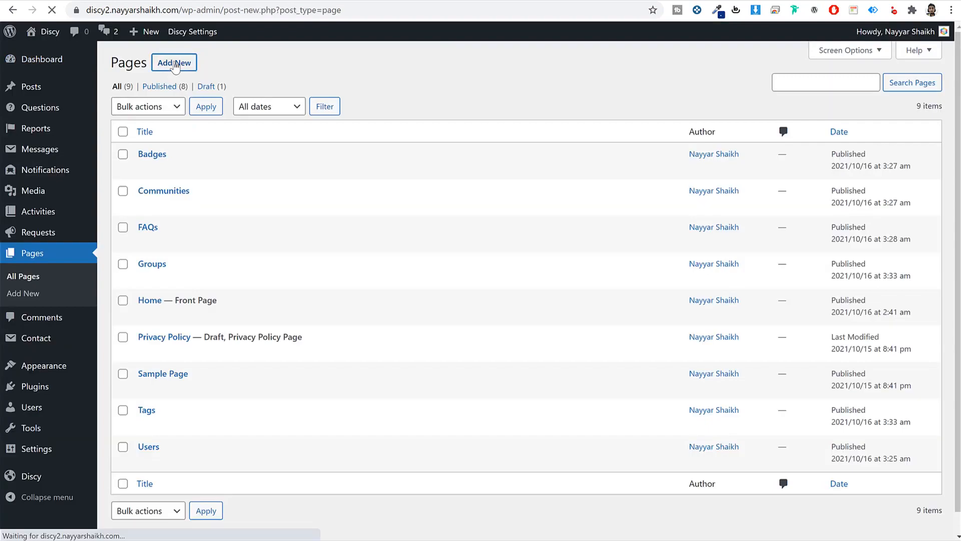
text(Abp)
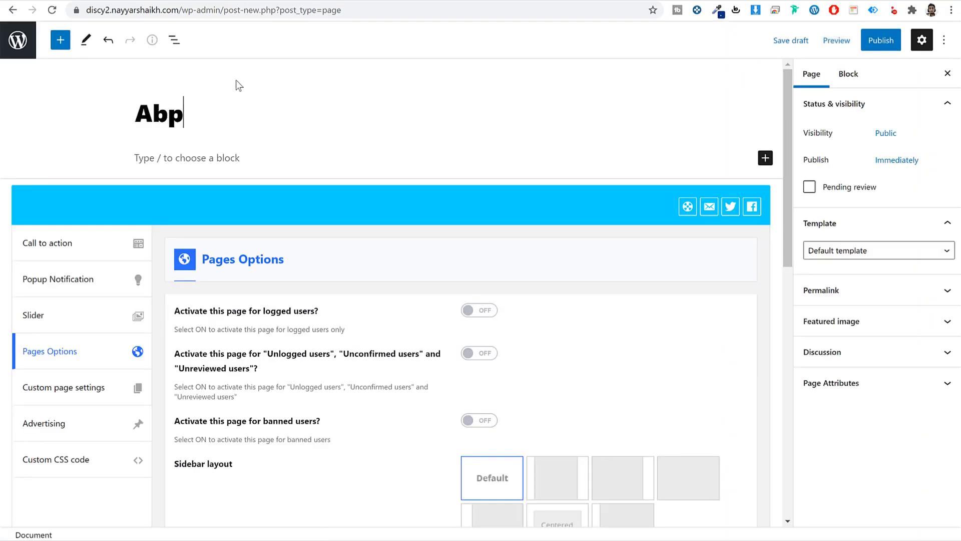
key(BackSpace)
text(out Us)
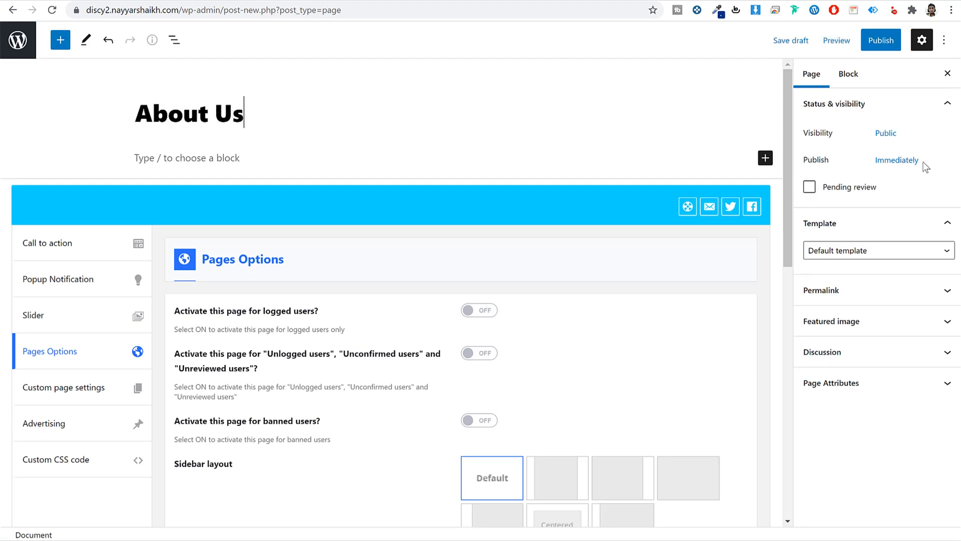
click(854, 253)
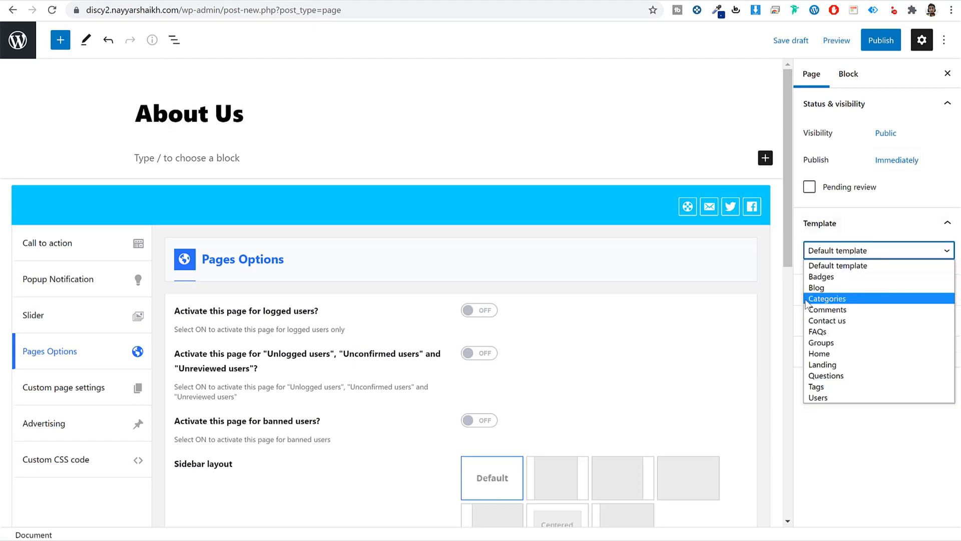
click(881, 40)
click(851, 40)
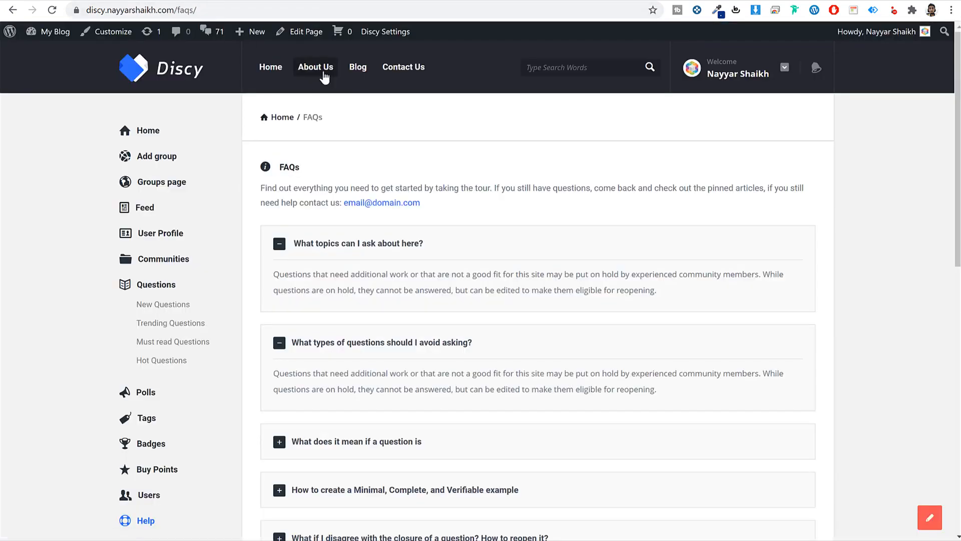
- Copy the demo About Us content from the mission heading down, then return to the editor
click(326, 76)
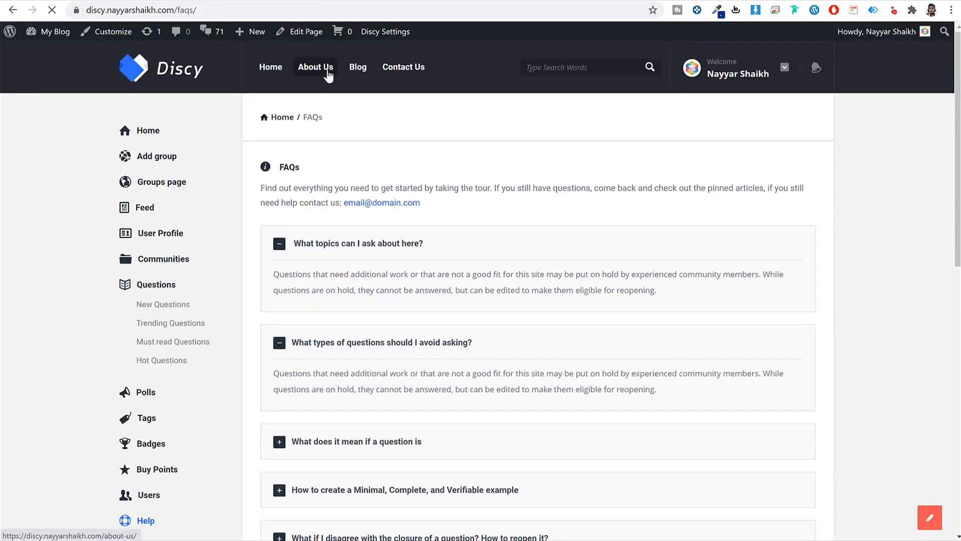
drag(379, 122, 524, 147)
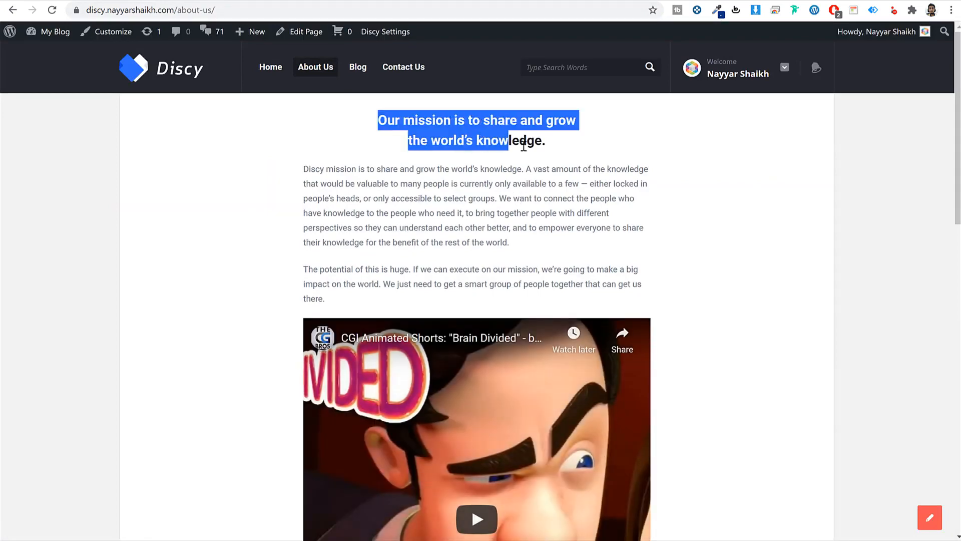
click(463, 196)
scroll(468, 233, down, 8)
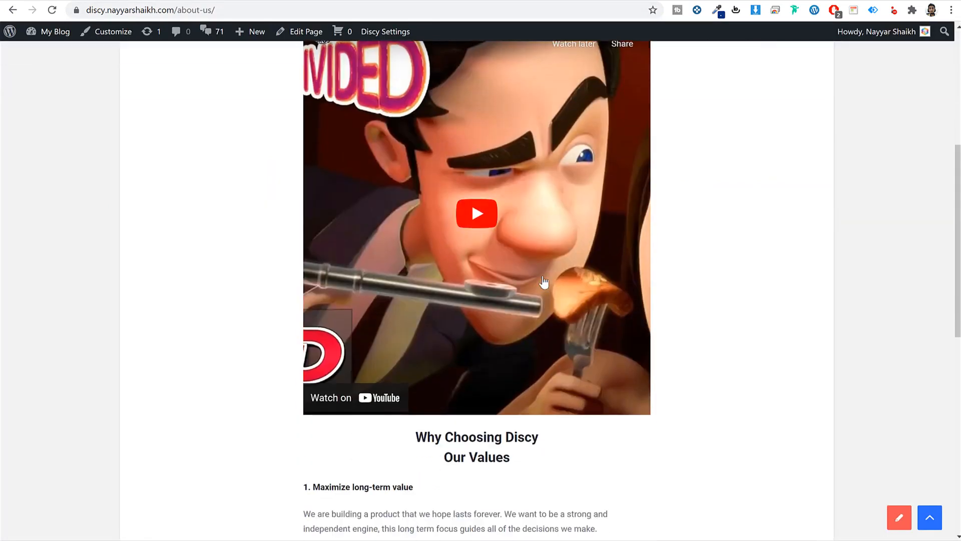
scroll(512, 295, down, 4)
scroll(513, 300, up, 12)
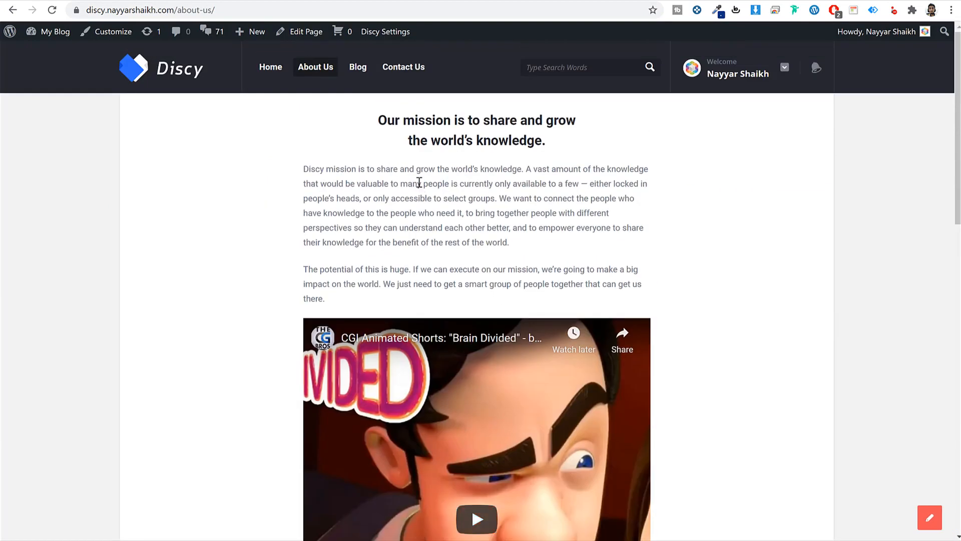
drag(380, 119, 578, 239)
click(283, 1)
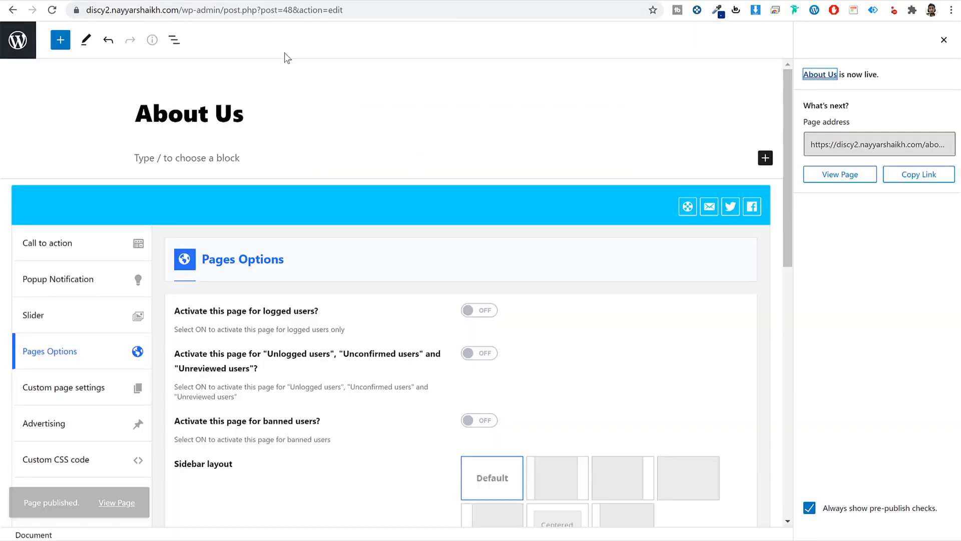
- Paste the copied content into About Us and retype the mission heading as 'Title'
click(199, 156)
key(ctrl+v)
scroll(226, 190, up, 10)
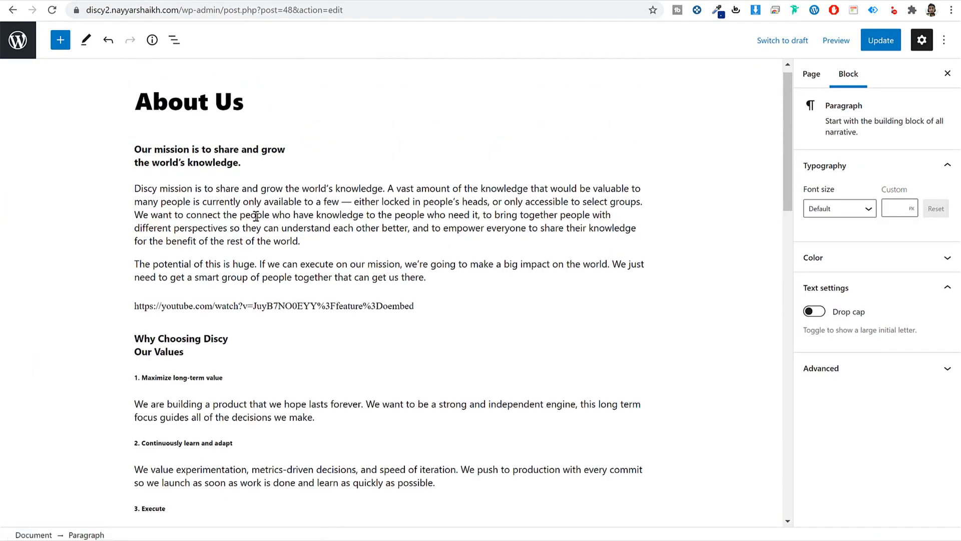
click(218, 149)
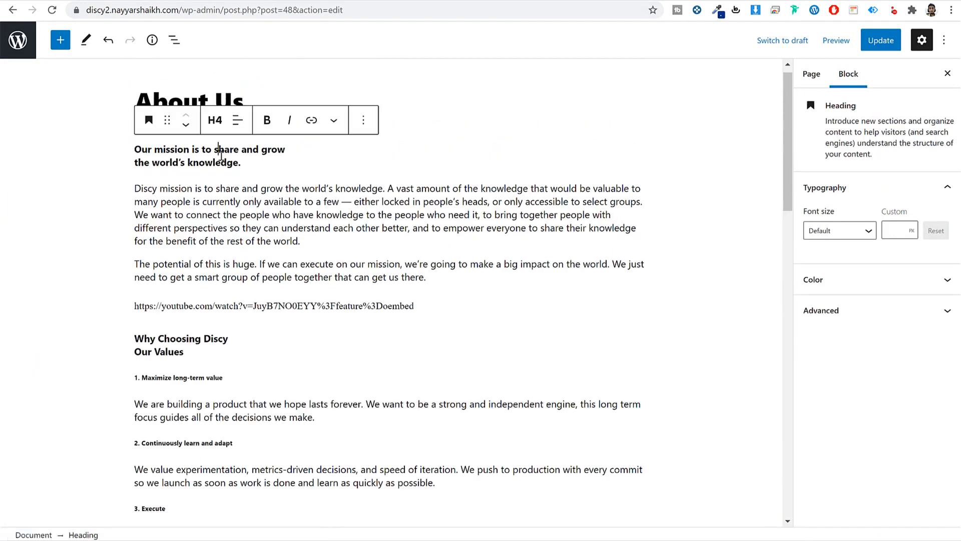
drag(257, 164, 133, 148)
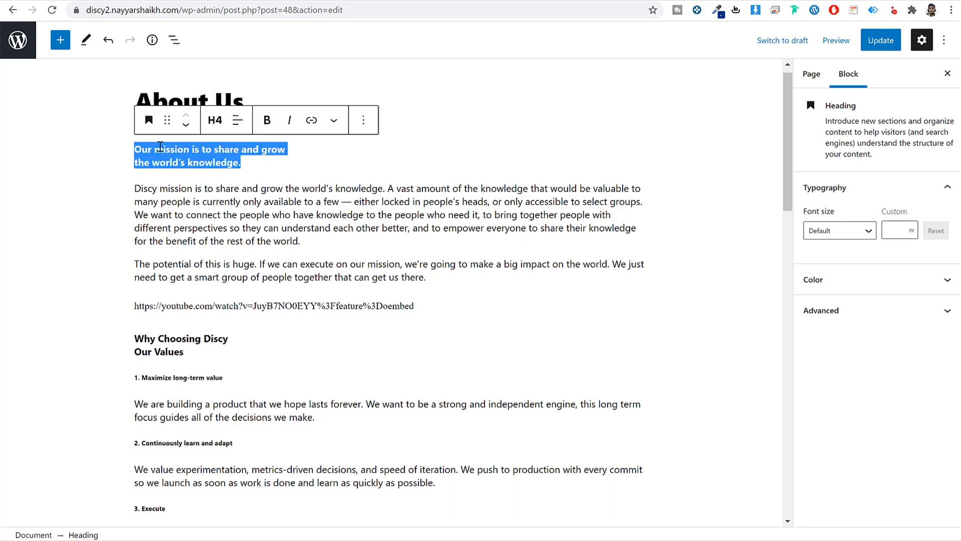
text(Title)
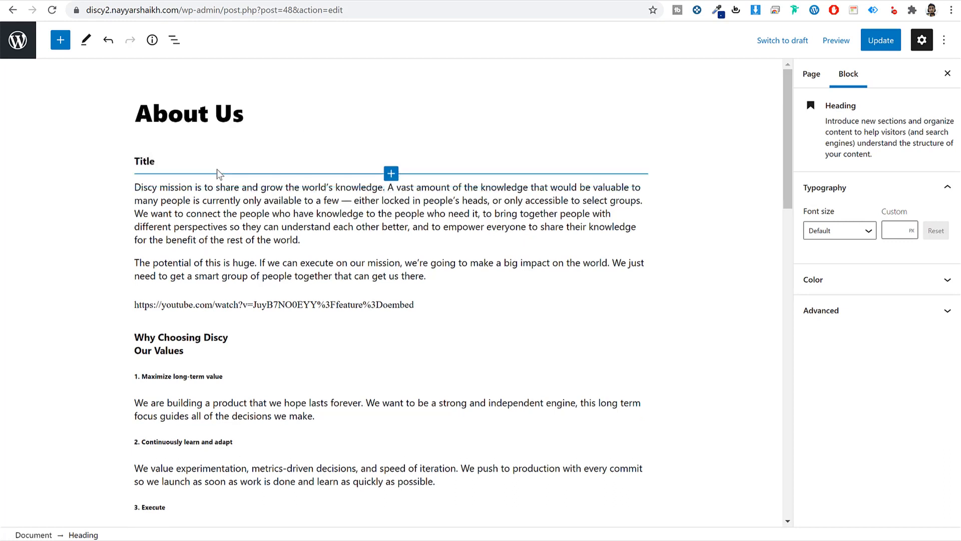
- Select the pasted YouTube URL line, then copy the first channel video's link address
triple_click(224, 214)
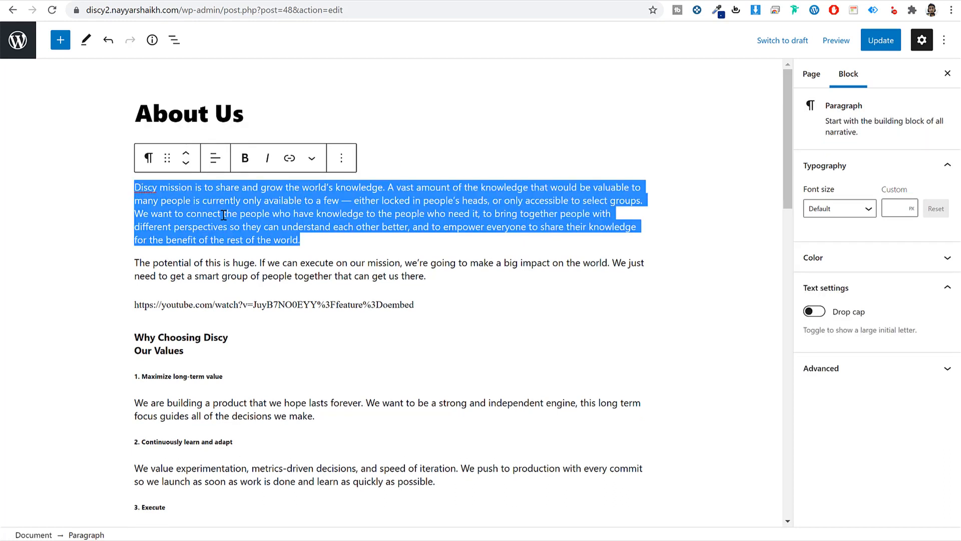
click(259, 225)
click(210, 306)
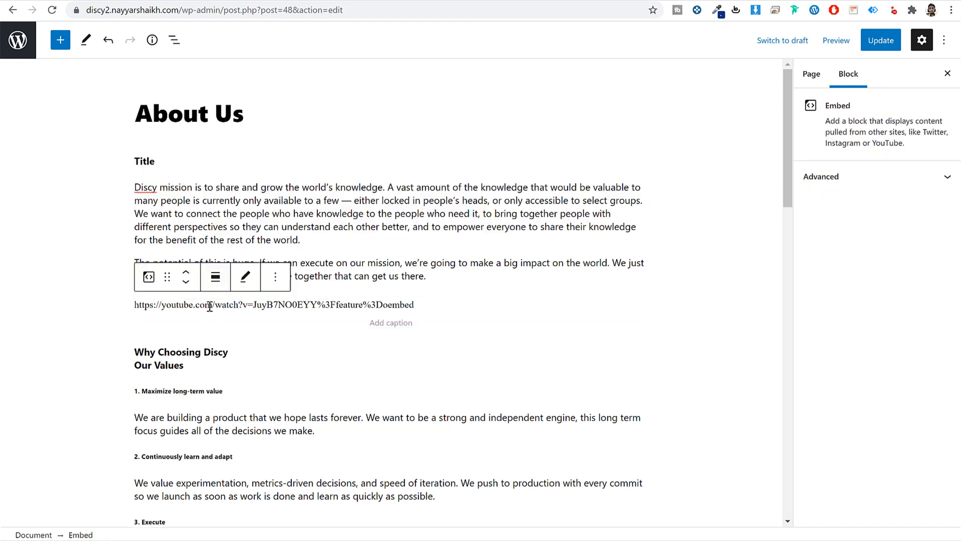
triple_click(210, 307)
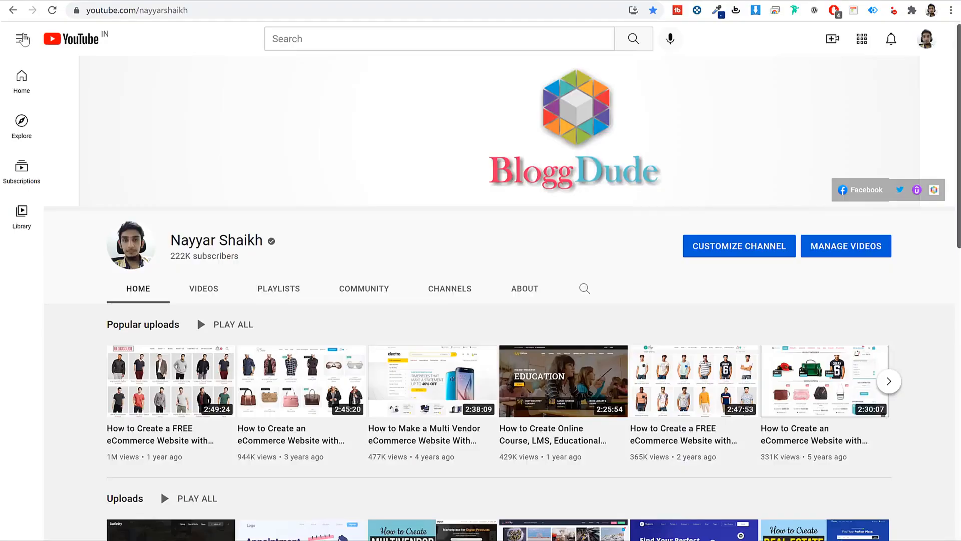
scroll(371, 247, down, 5)
scroll(209, 179, up, 1)
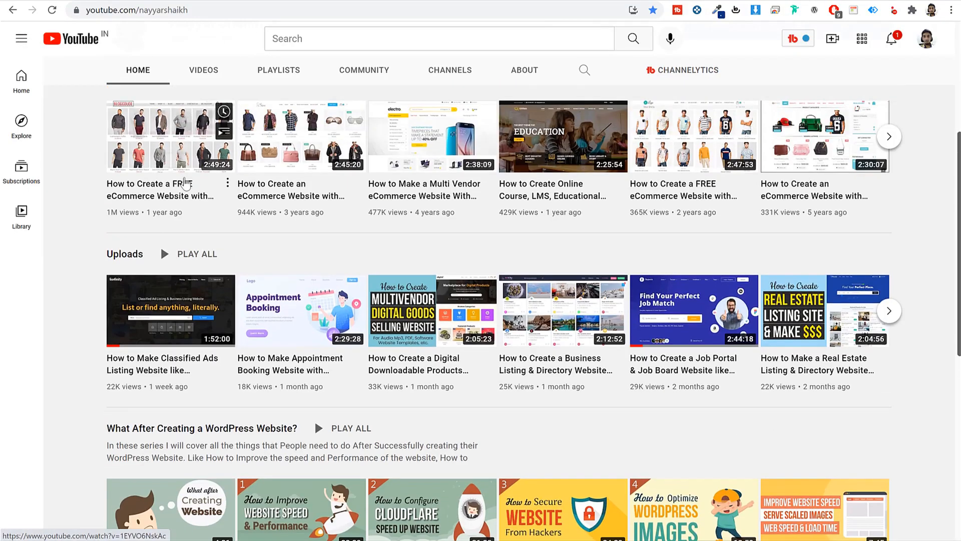
right_click(153, 146)
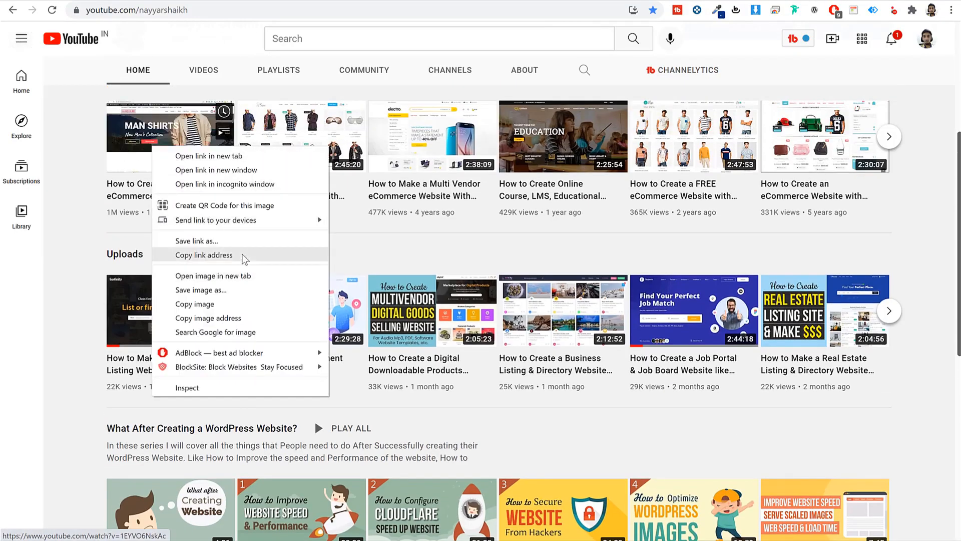
click(247, 255)
scroll(251, 264, up, 1)
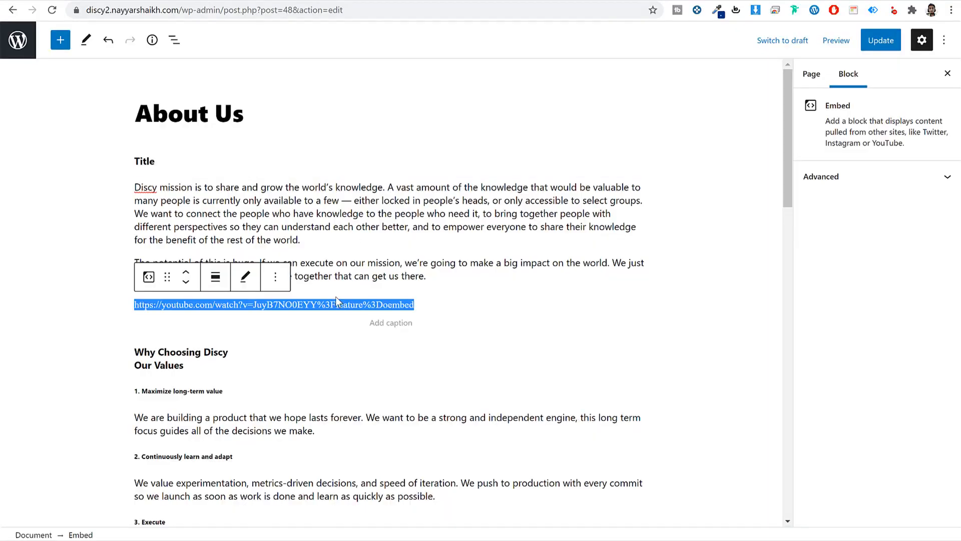
- Replace the YouTube embed URL with the copied video link and embed it
triple_click(292, 305)
click(246, 278)
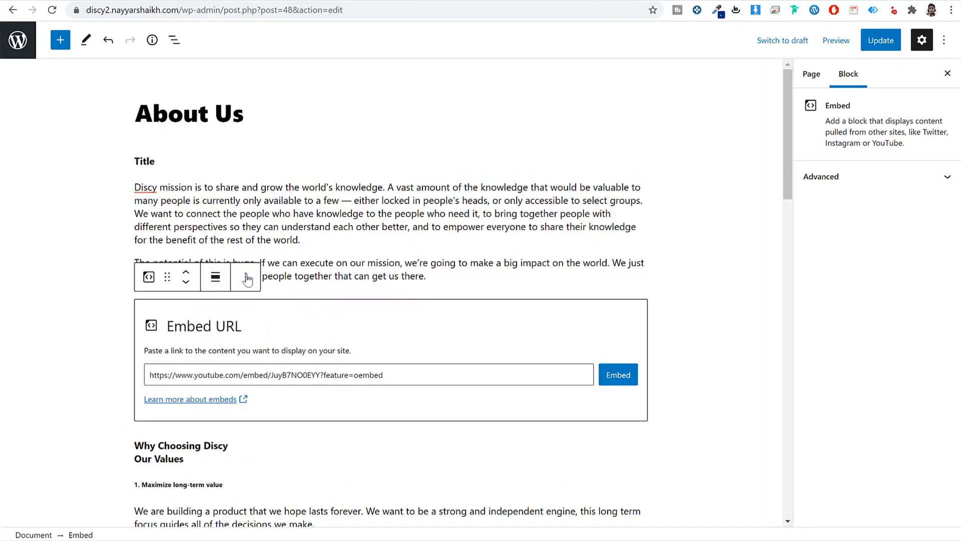
triple_click(336, 375)
key(ctrl+v)
click(619, 375)
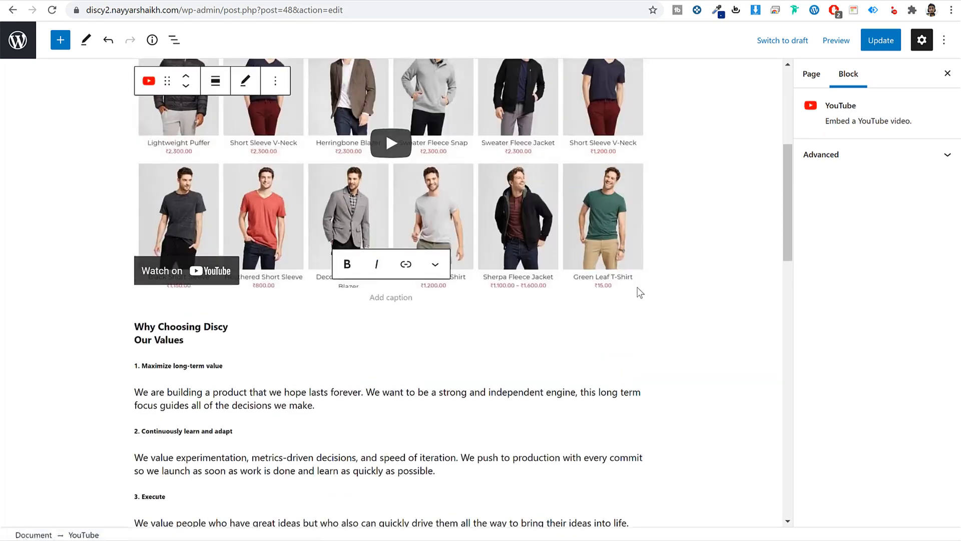
- Review the values paragraphs, update the page, and check the embedded video on the live About Us page
scroll(536, 311, down, 7)
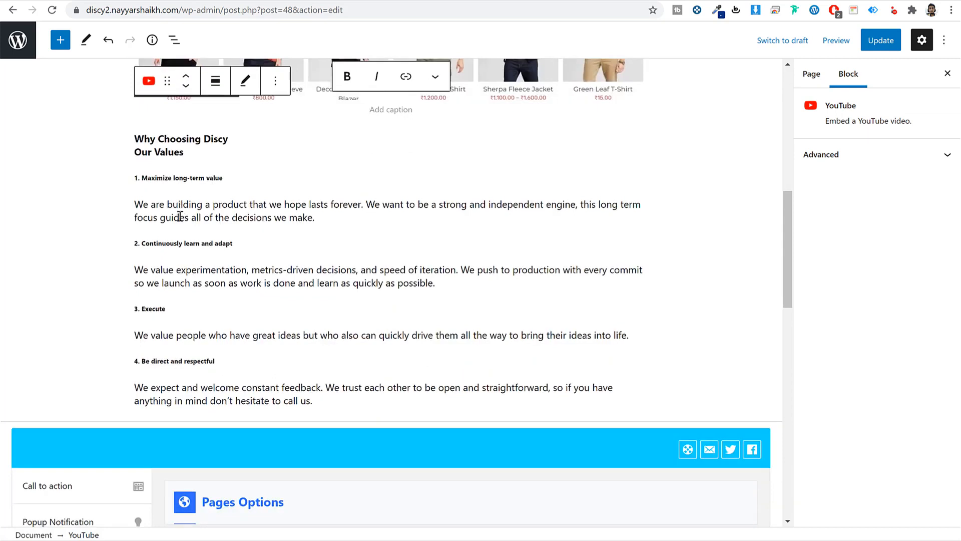
click(180, 217)
click(170, 139)
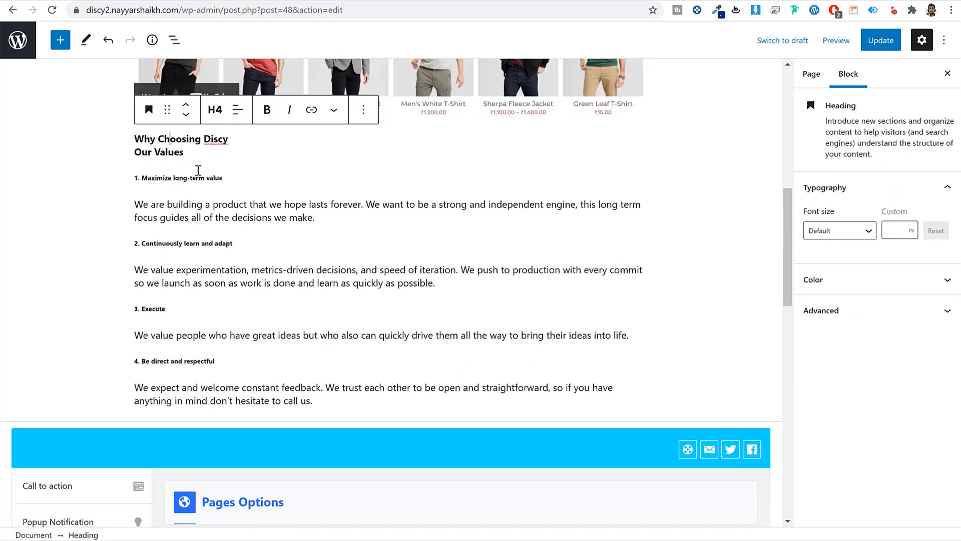
triple_click(214, 201)
click(268, 212)
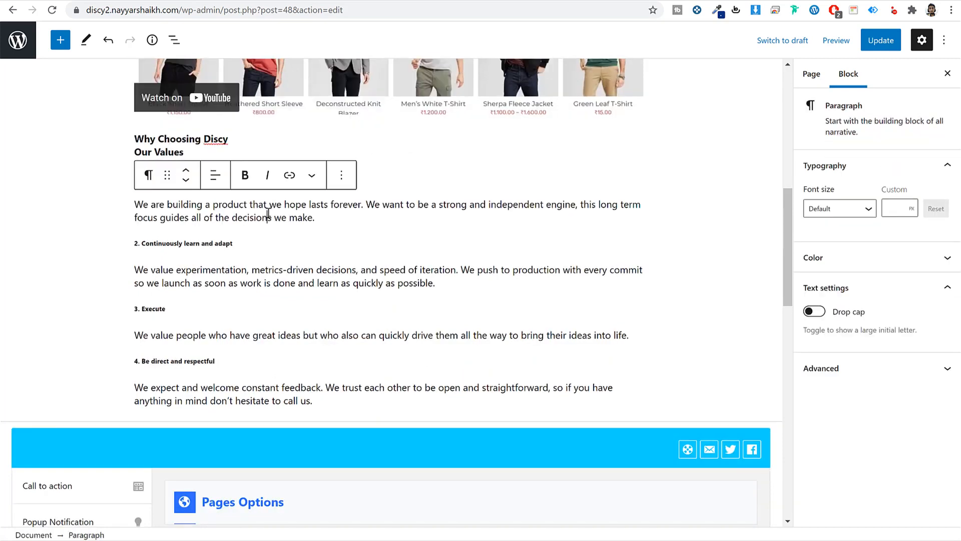
triple_click(214, 276)
scroll(391, 300, up, 6)
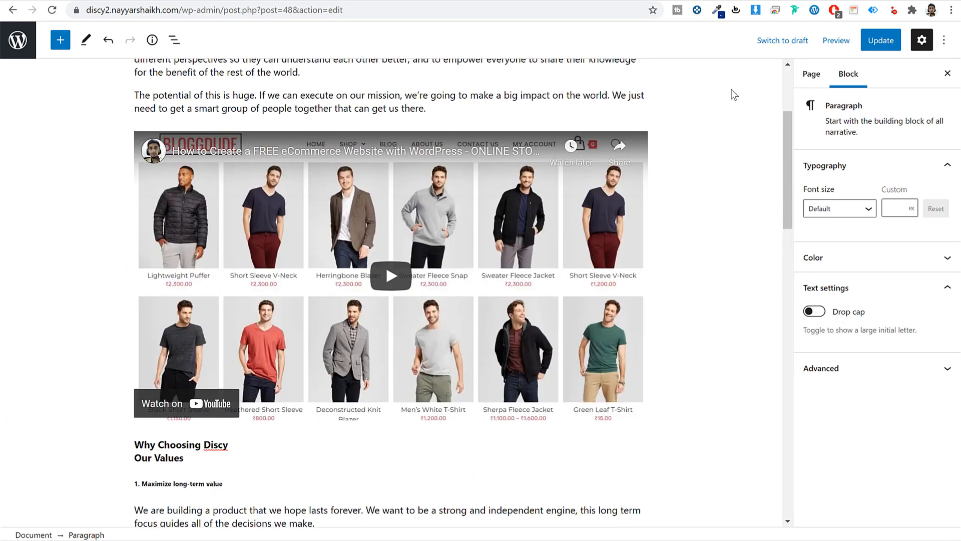
click(884, 49)
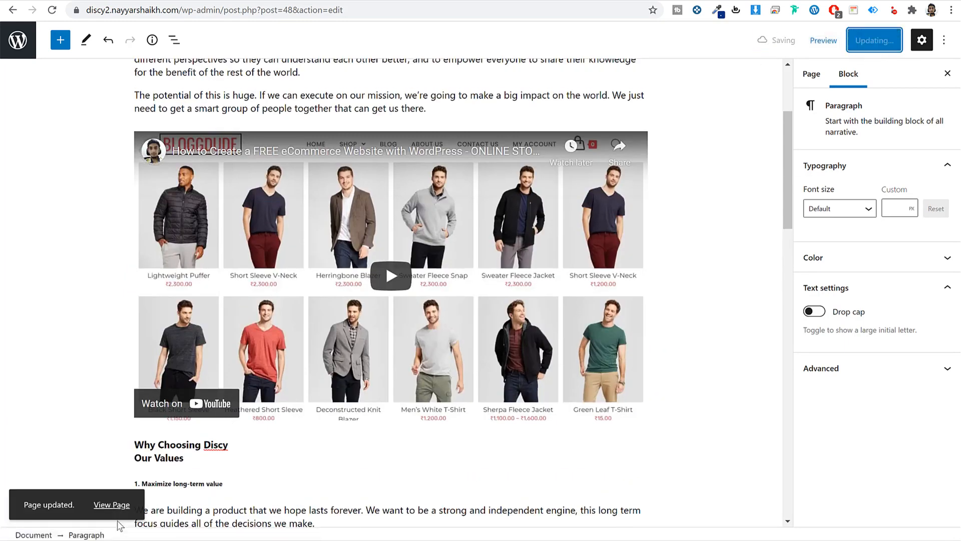
click(112, 505)
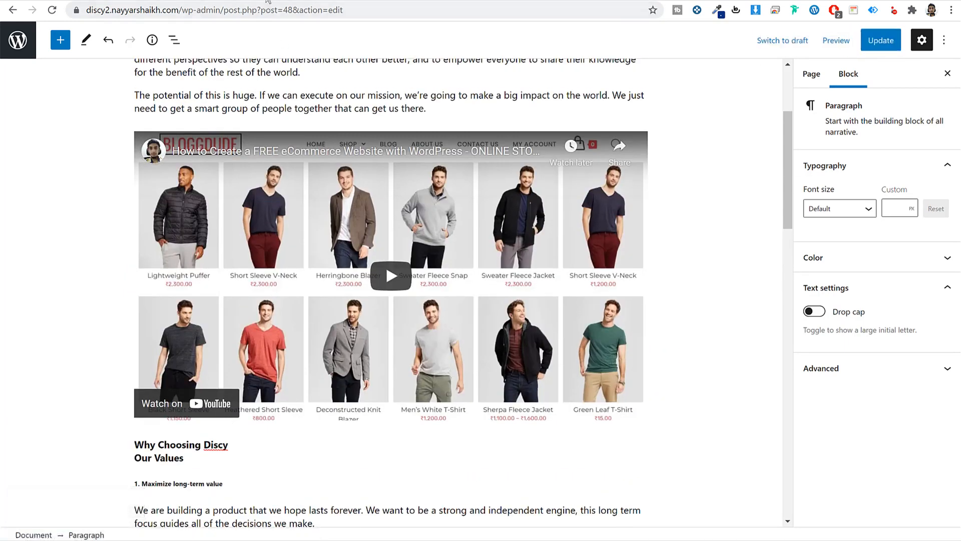
scroll(576, 215, down, 10)
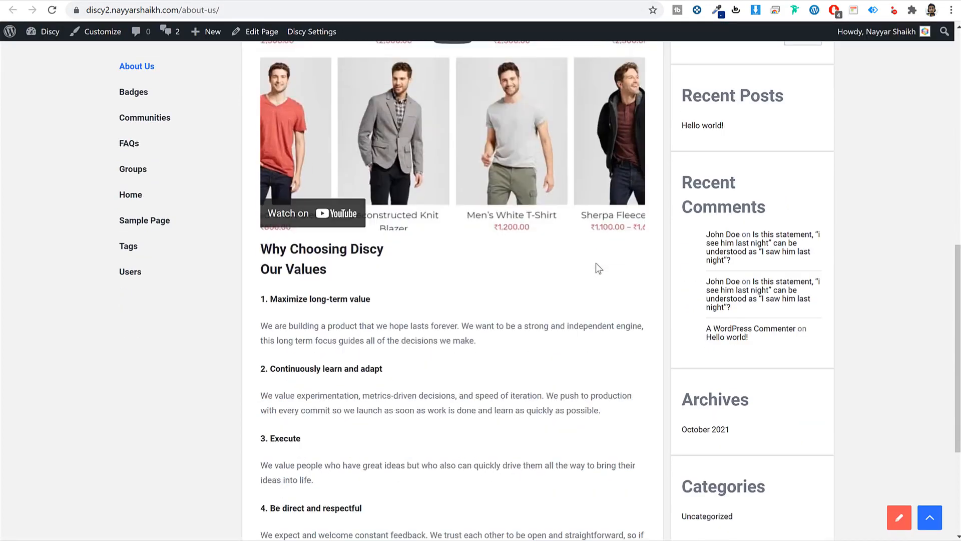
scroll(596, 263, down, 3)
scroll(596, 263, up, 5)
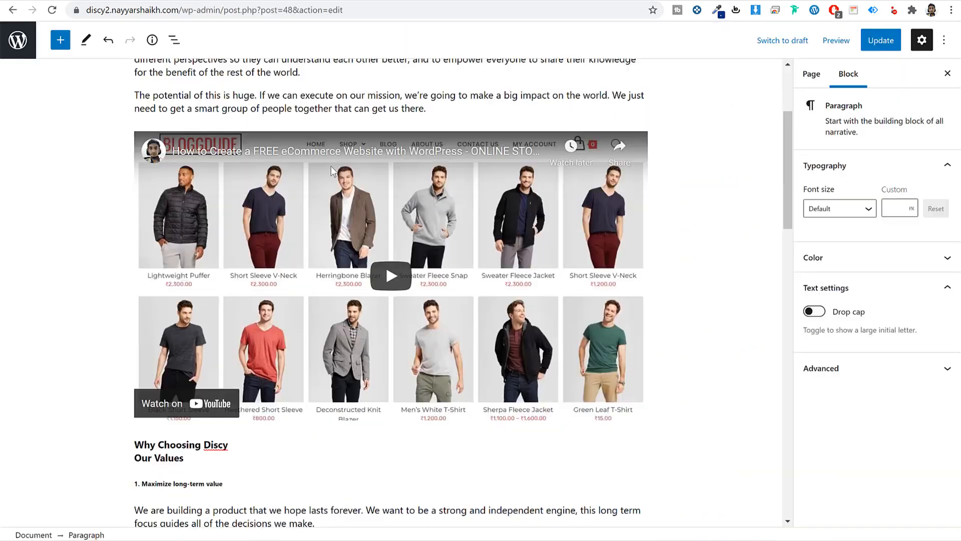
scroll(278, 260, down, 4)
- Centre-align the 'Why Choosing Discy' and 'Title' headings and save
click(177, 261)
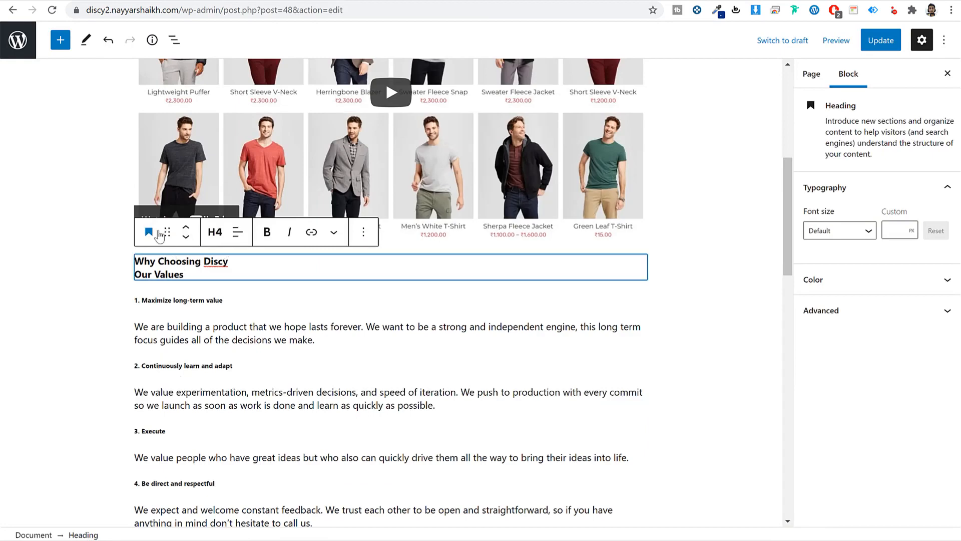
click(239, 232)
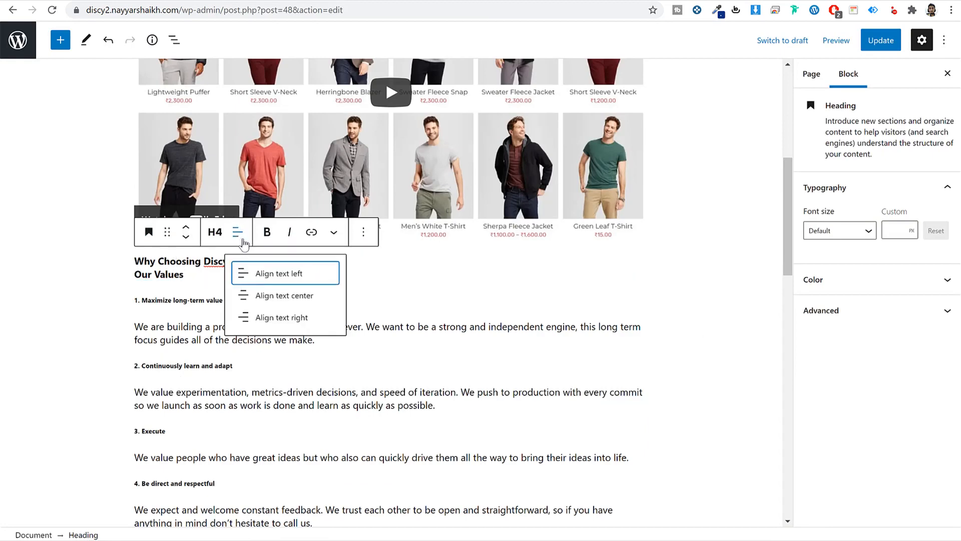
click(272, 297)
scroll(115, 150, up, 8)
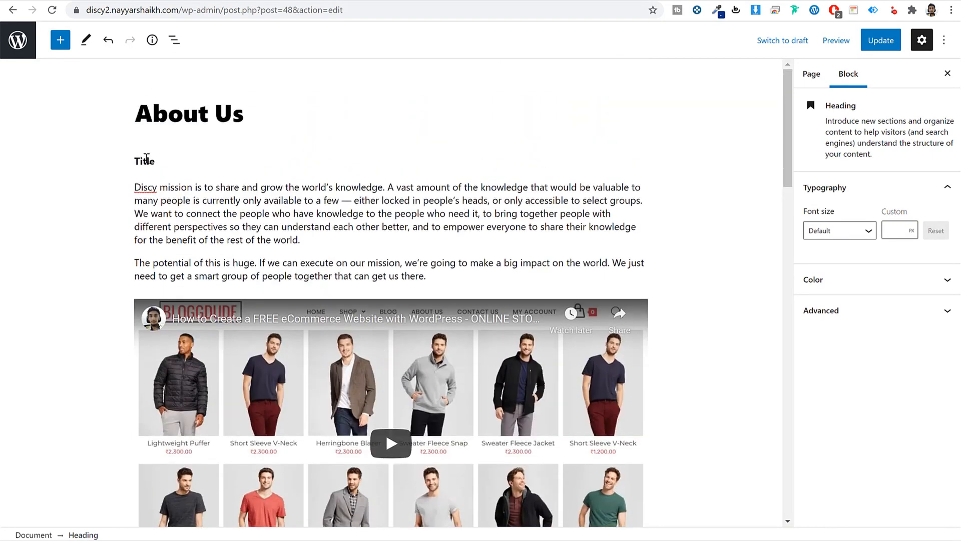
click(147, 158)
click(237, 131)
click(314, 192)
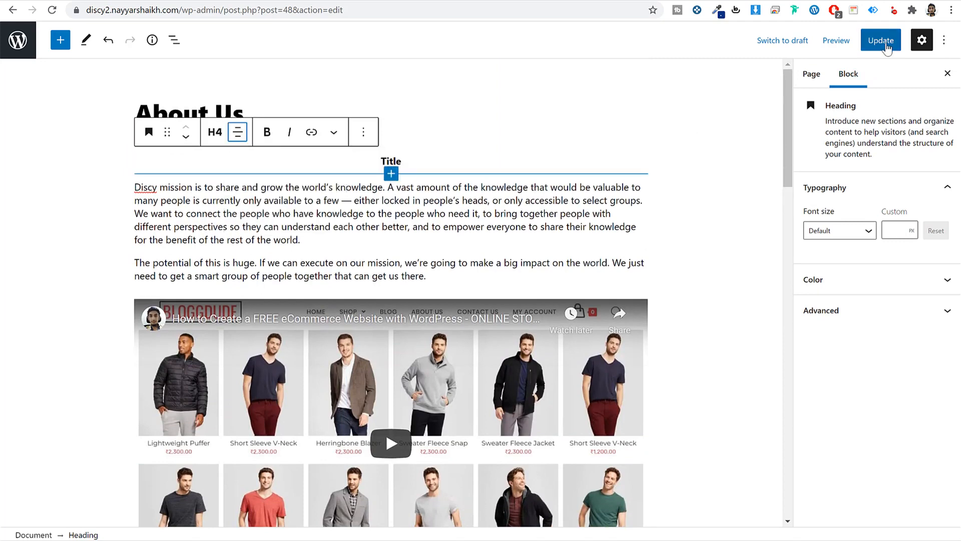
click(881, 42)
- Choose a sidebar layout for About Us in Pages Options and update the page
scroll(283, 270, down, 1)
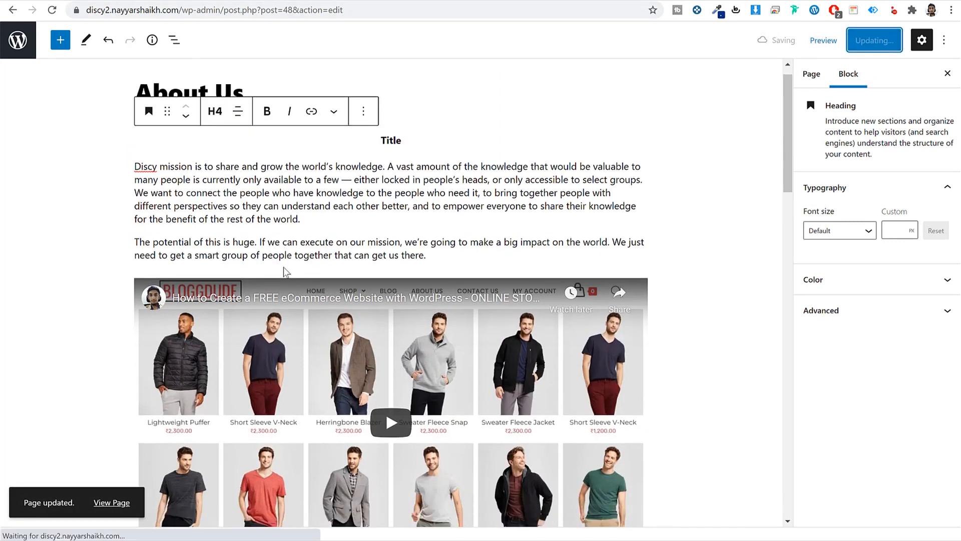
scroll(283, 270, down, 18)
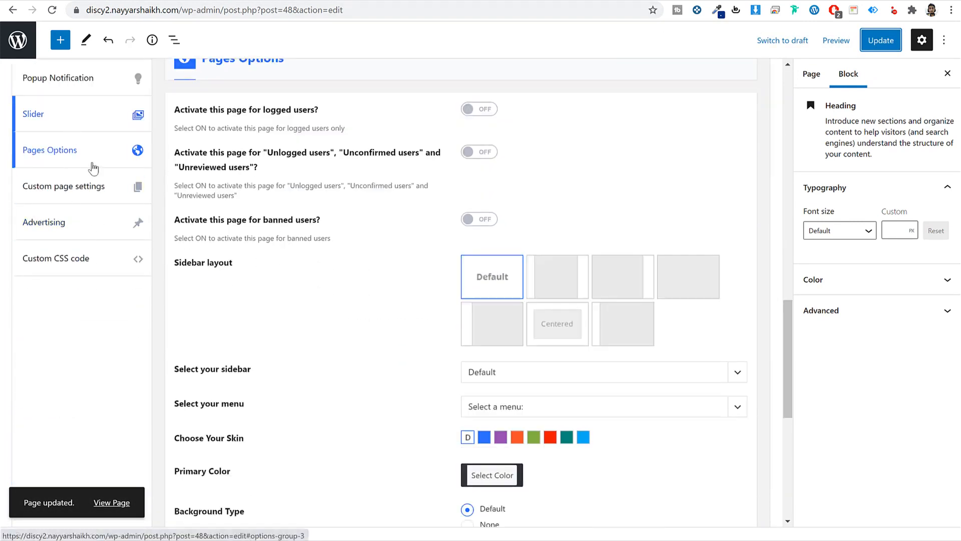
click(87, 201)
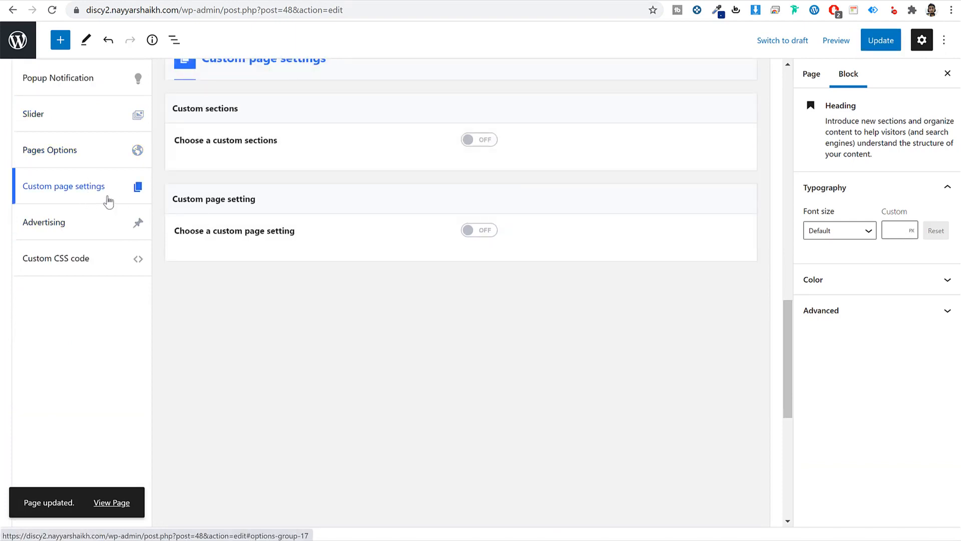
click(81, 212)
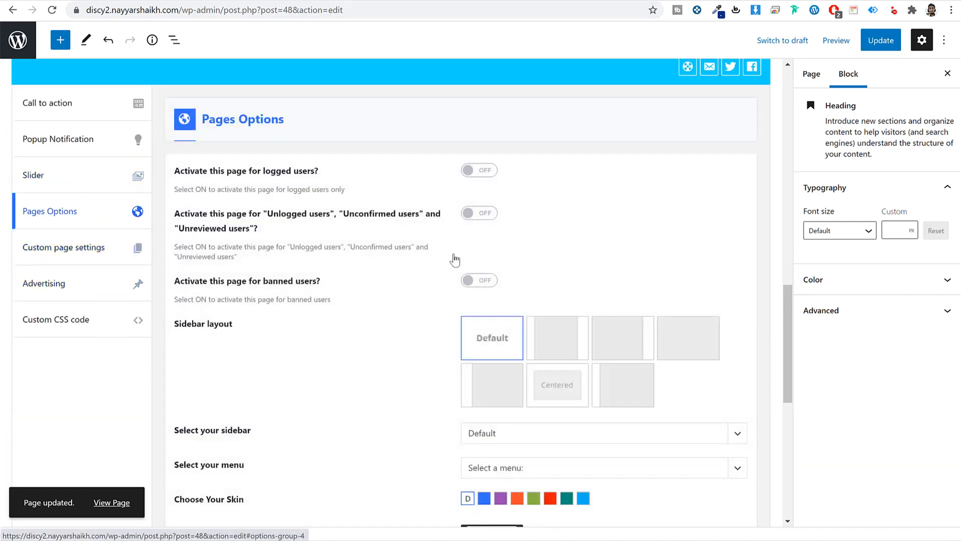
scroll(454, 259, down, 3)
click(632, 266)
click(671, 226)
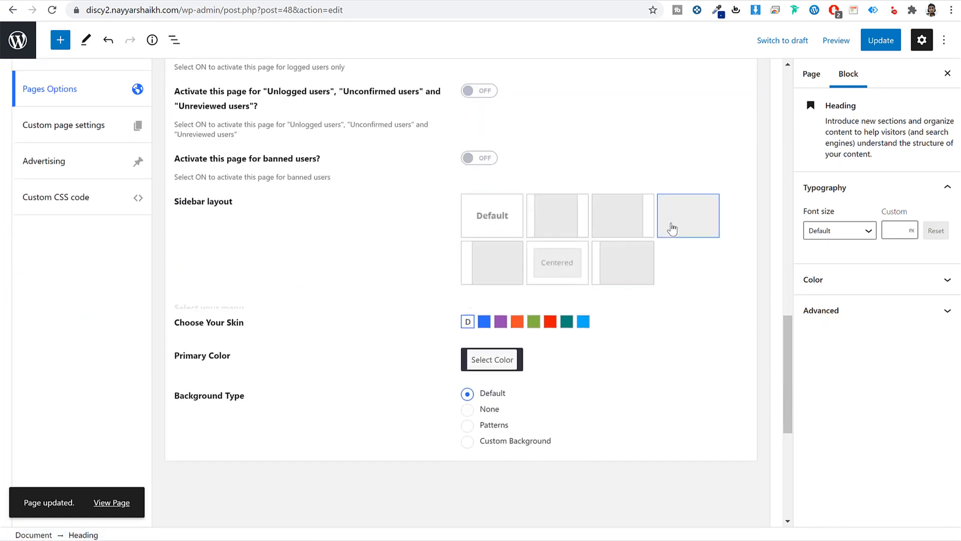
click(632, 269)
click(880, 40)
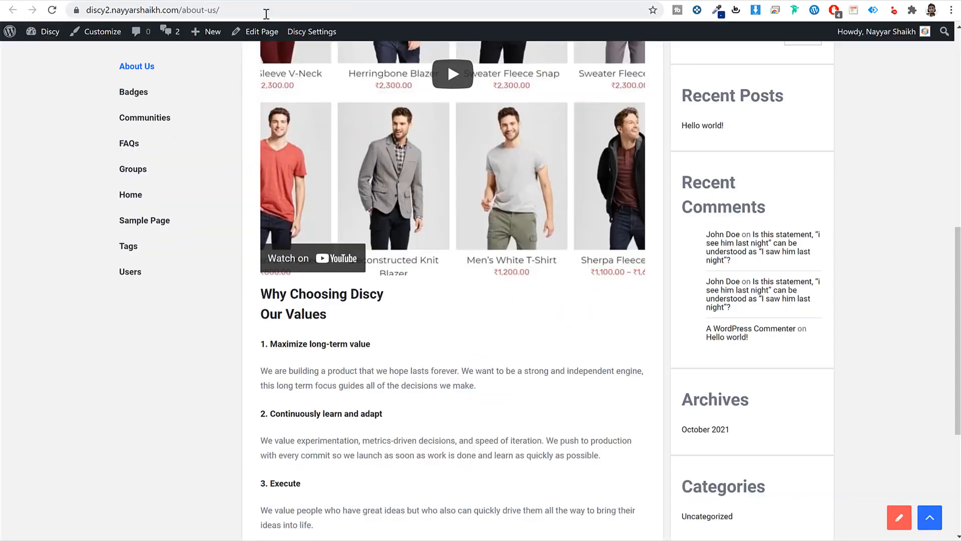
- Reload and scroll the live About Us page to check its single-sidebar layout, then open the demo site's page
click(266, 11)
key(Return)
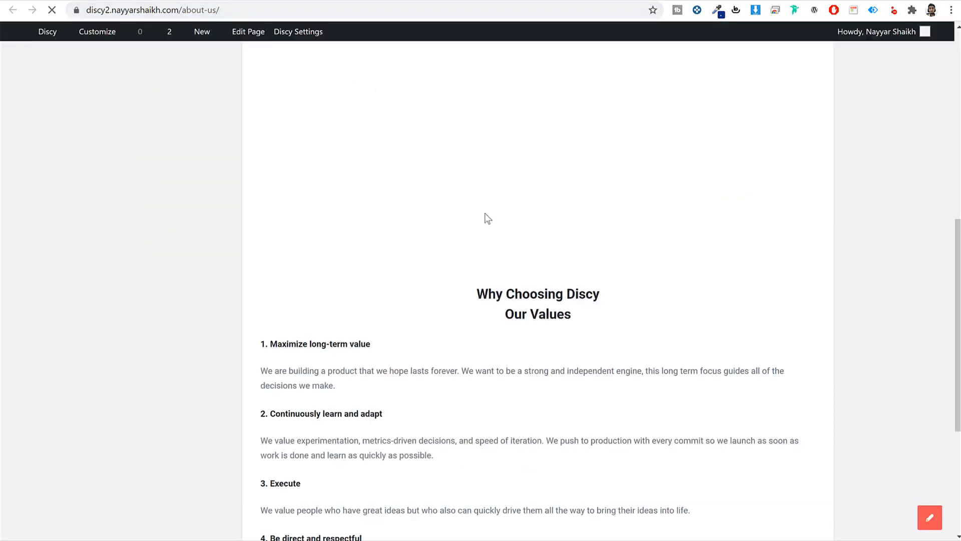
scroll(683, 265, up, 5)
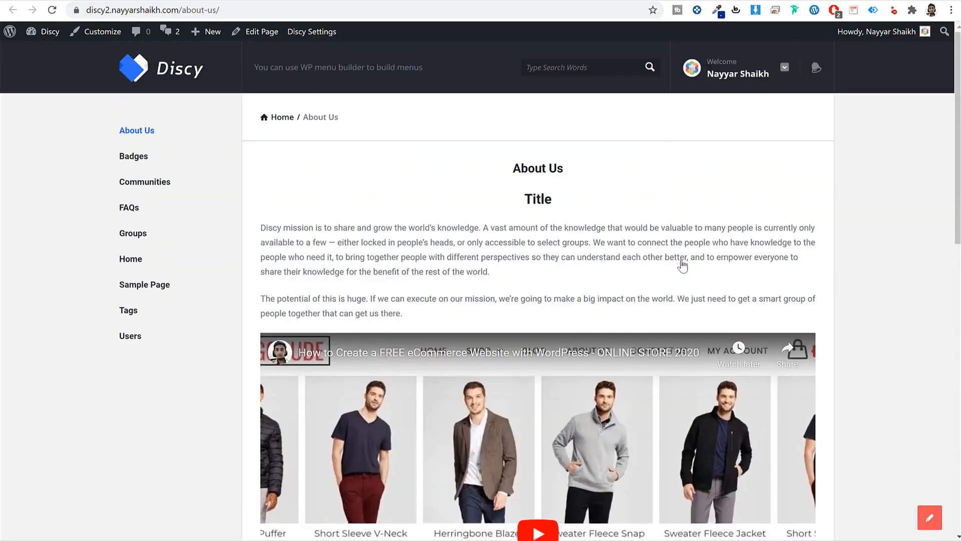
scroll(645, 234, down, 10)
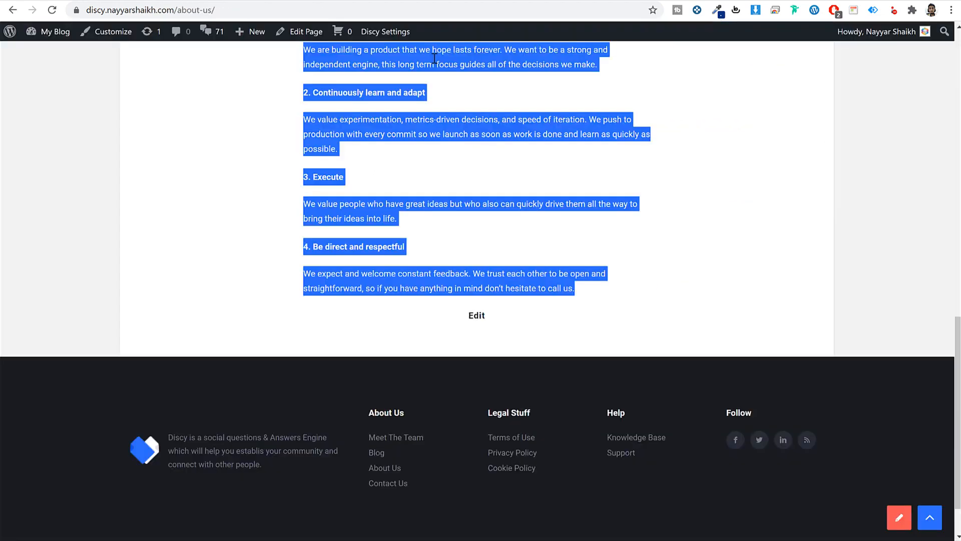
scroll(564, 197, up, 7)
scroll(564, 197, up, 8)
click(398, 79)
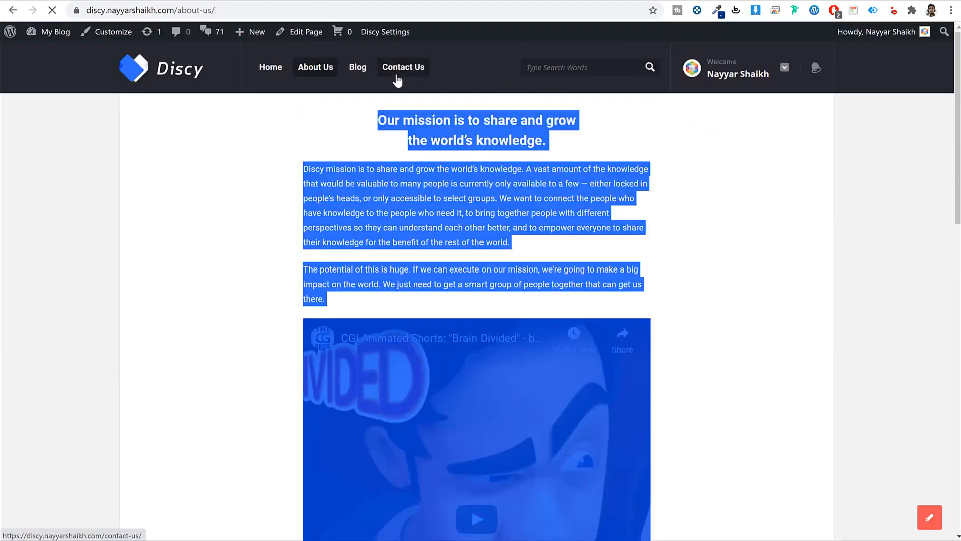
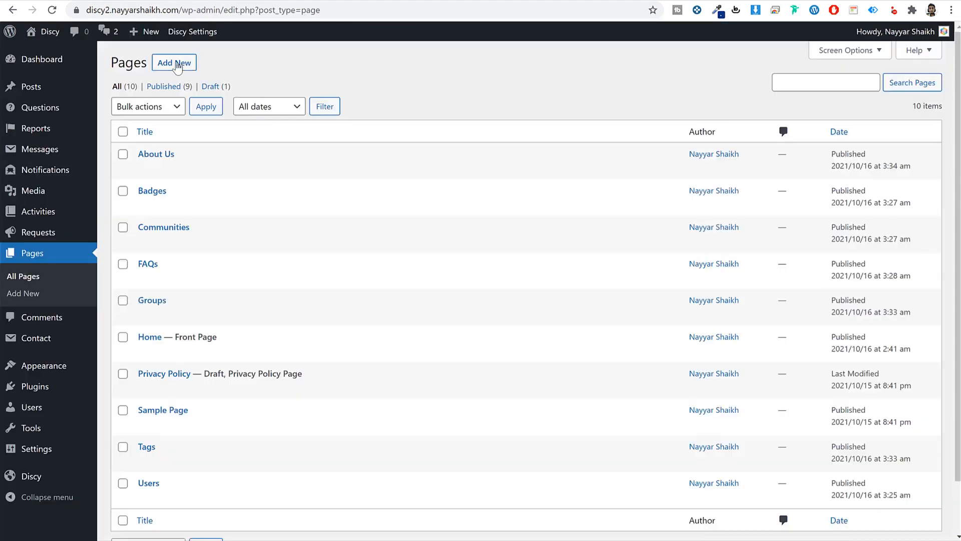
- Create and publish a new page titled Contact using the Contact us template
click(175, 63)
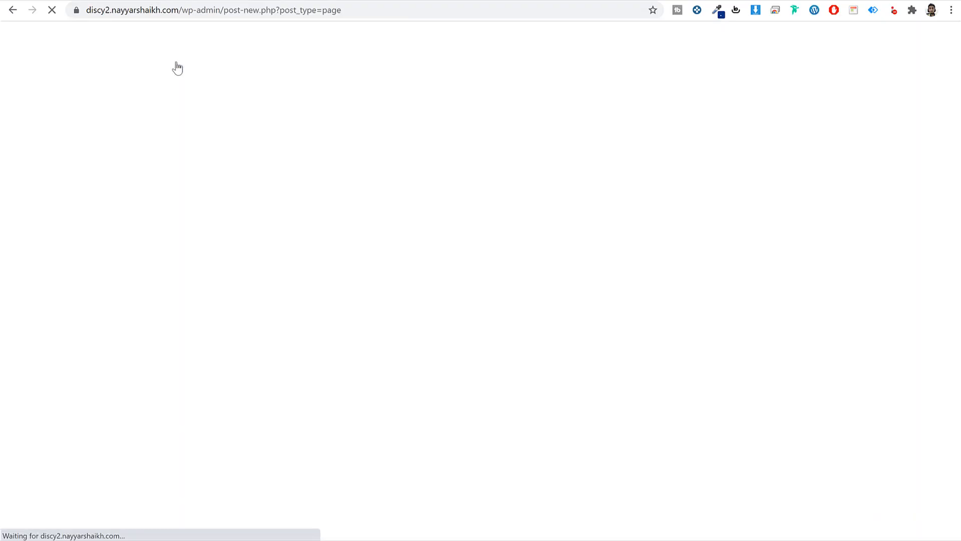
text(Con)
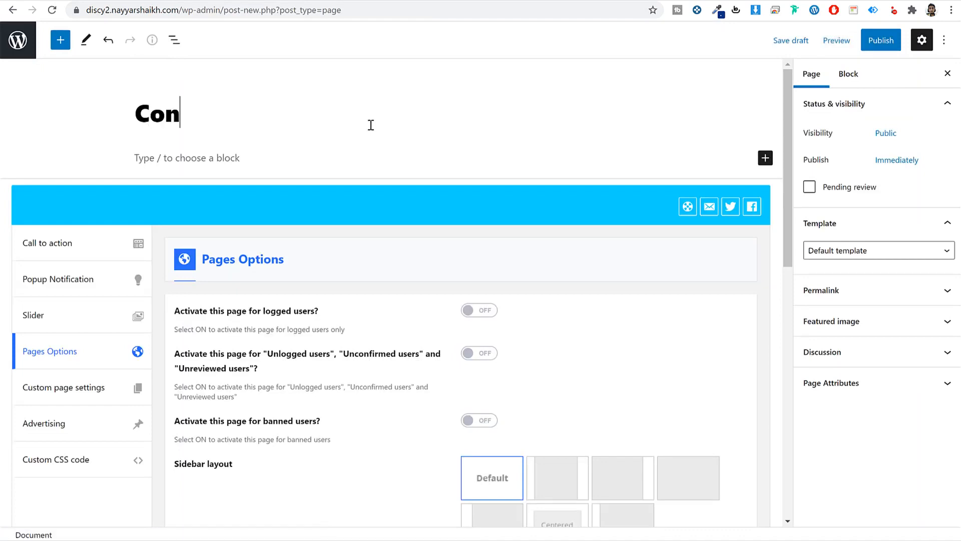
text(tacvt)
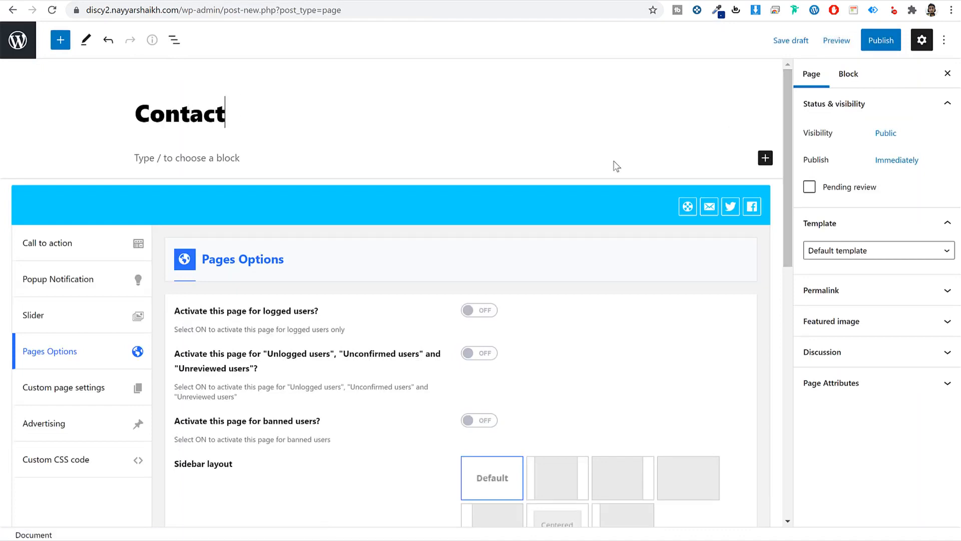
click(857, 250)
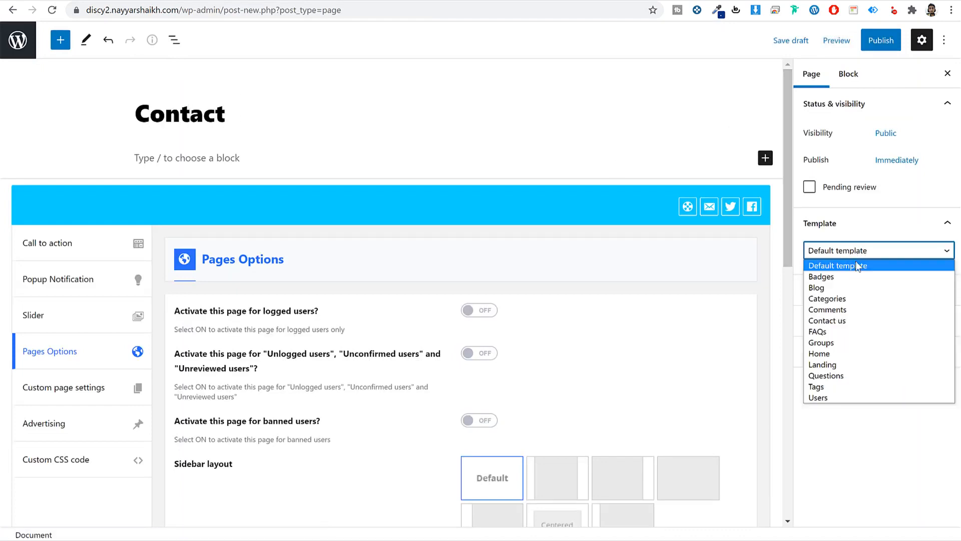
click(843, 320)
click(881, 40)
click(854, 39)
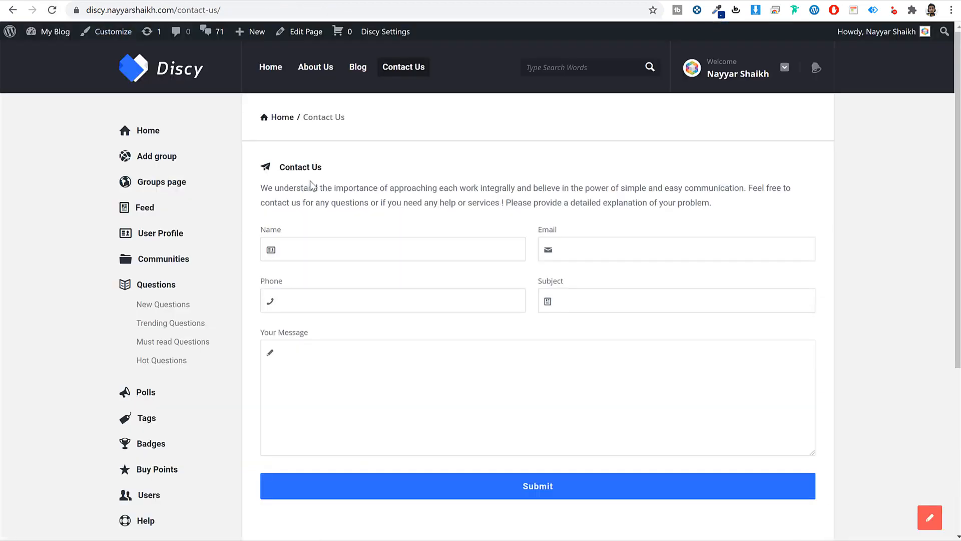
- Paste the live Contact Us page's intro paragraph into the Contact page body, then open the Pages list
triple_click(284, 185)
key(ctrl+c)
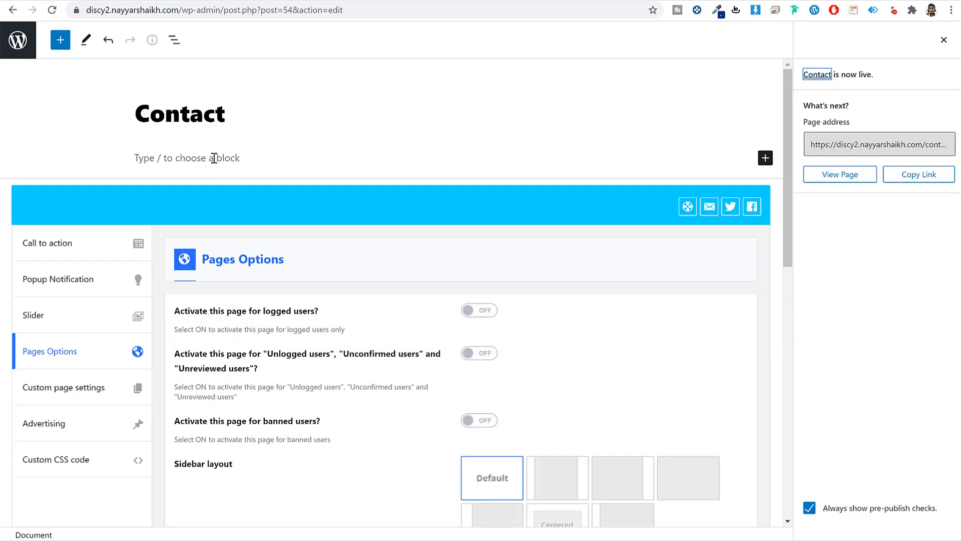
click(213, 158)
key(ctrl+v)
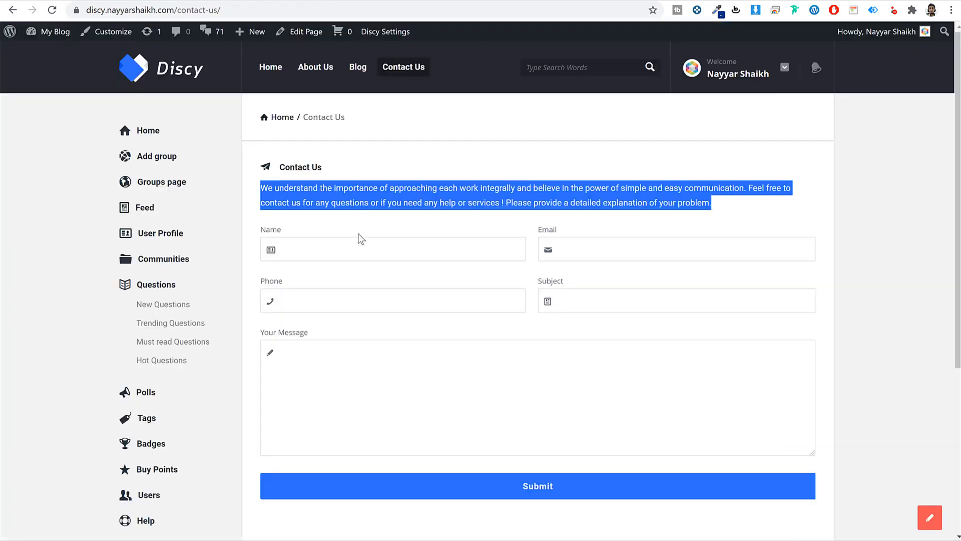
click(358, 234)
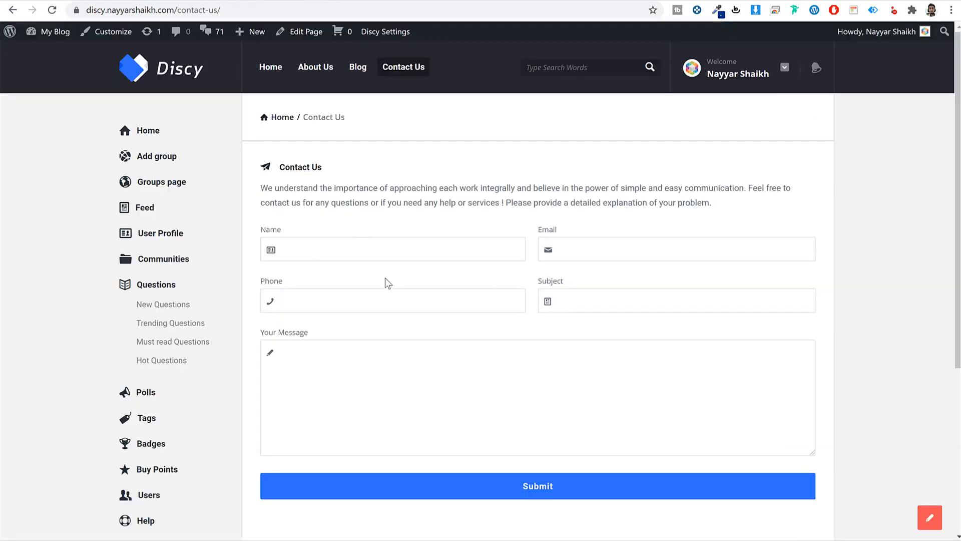
click(193, 1)
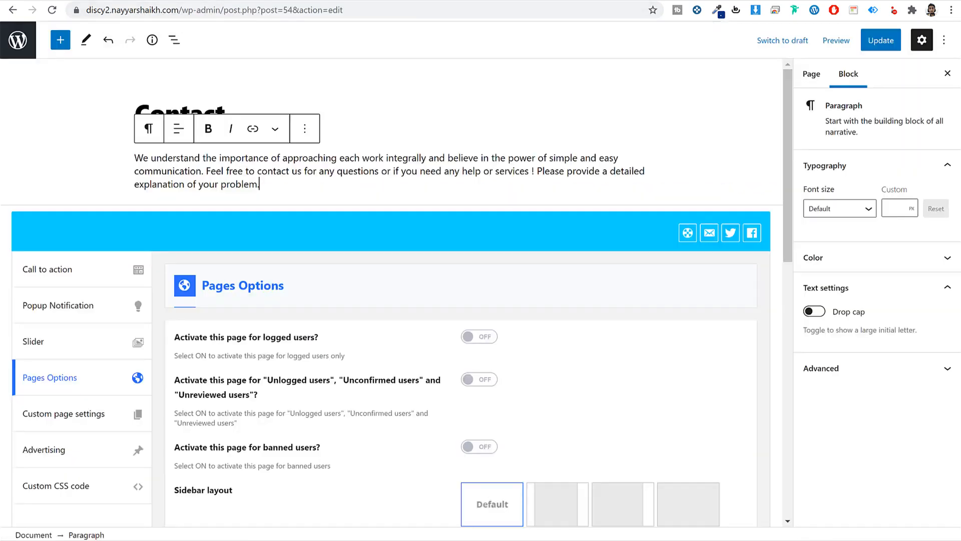
right_click(10, 40)
click(121, 40)
click(230, 1)
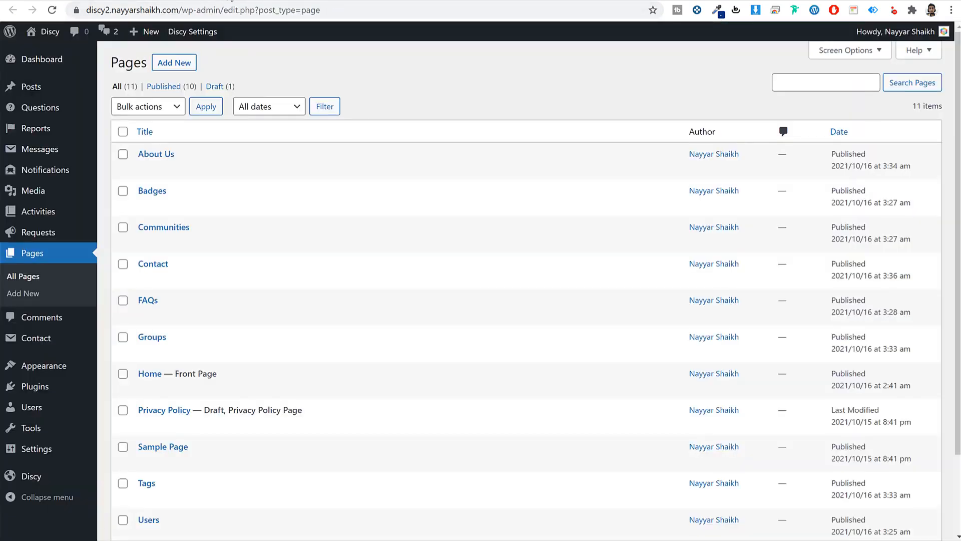
- Open Contact form 1 in Contact Form 7 and delete its existing form template code
scroll(43, 210, down, 2)
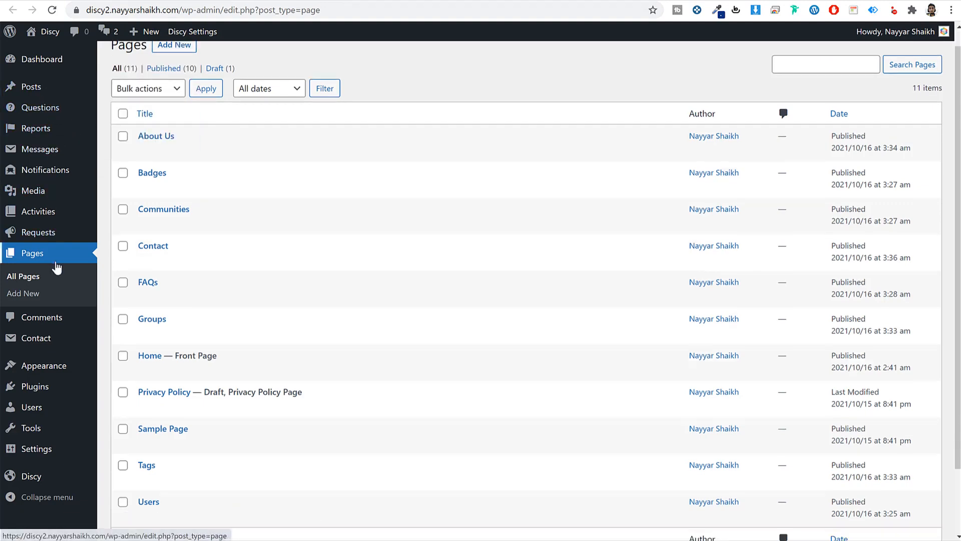
click(41, 345)
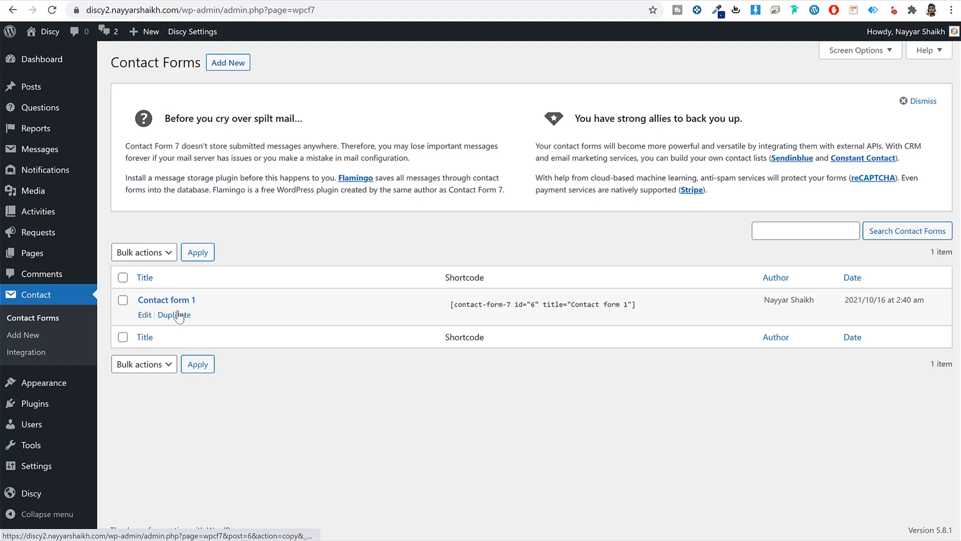
click(96, 1)
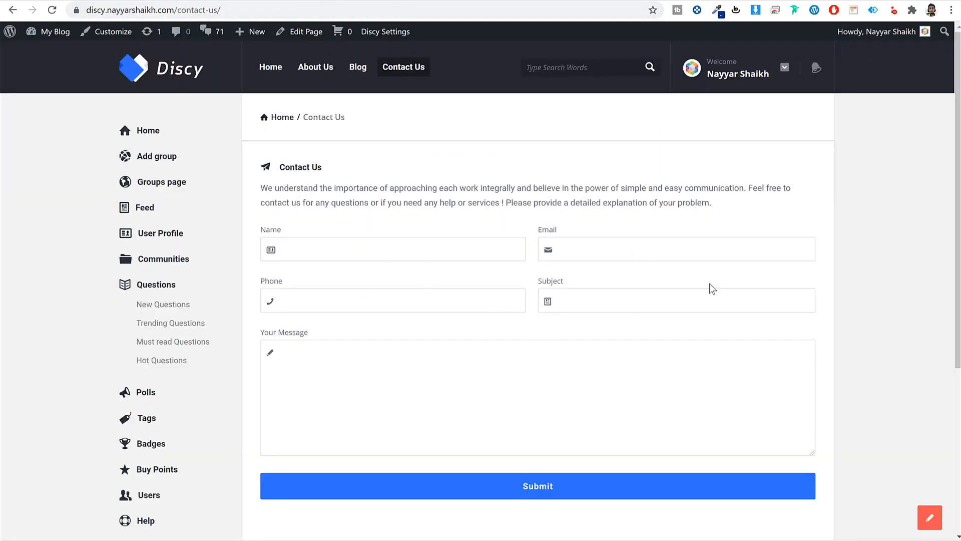
click(240, 2)
drag(251, 425, 228, 275)
scroll(235, 300, down, 2)
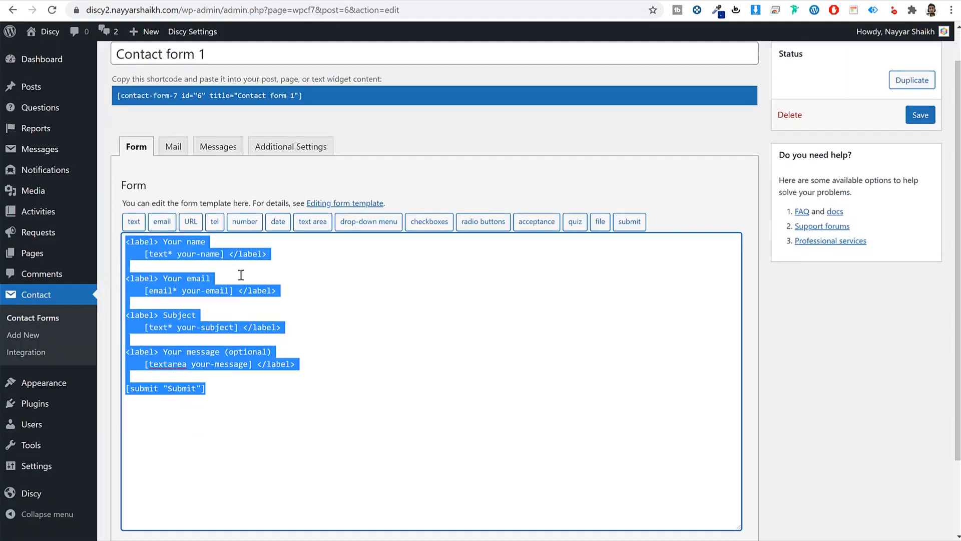
key(BackSpace)
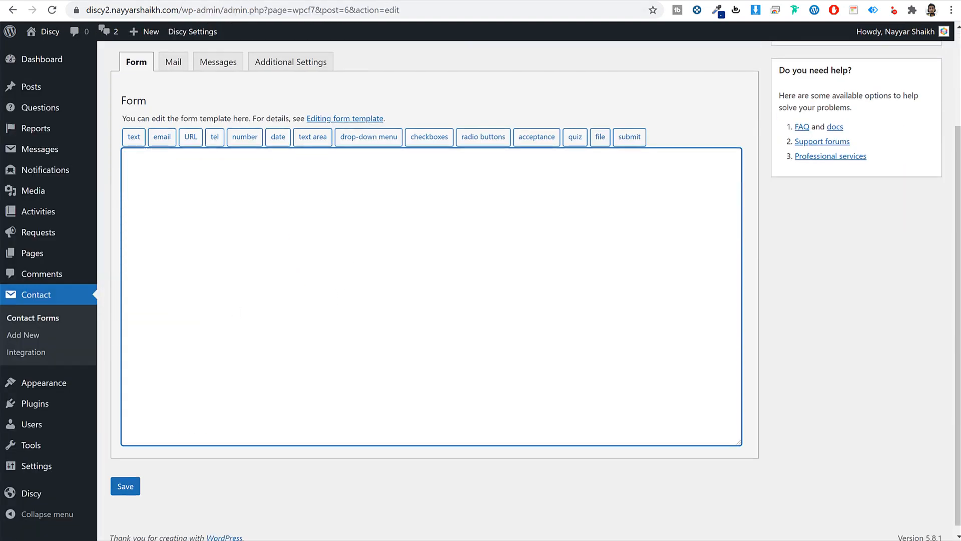
- Paste the code from the Contact Form text file in Discy's Media folder into the form and save
key(alt+Tab)
click(495, 159)
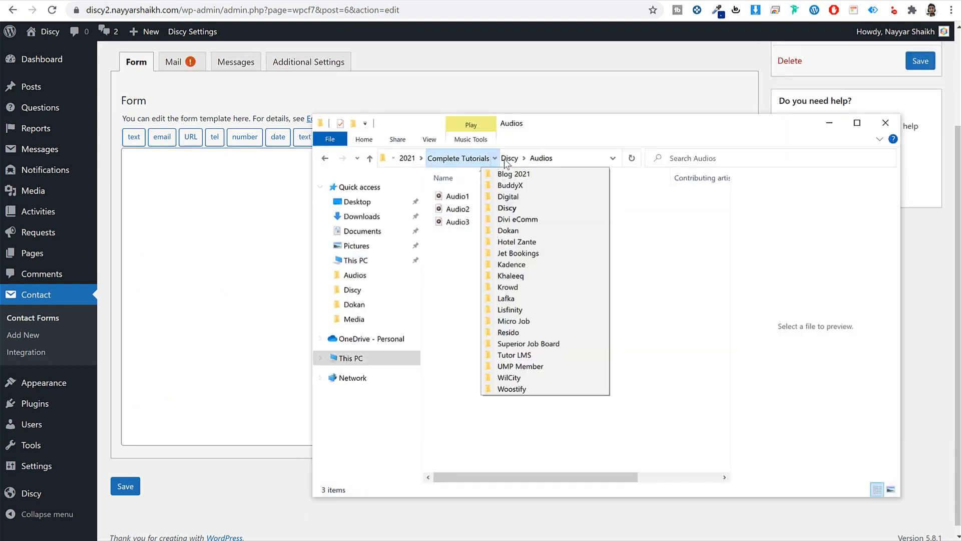
click(506, 160)
double_click(485, 209)
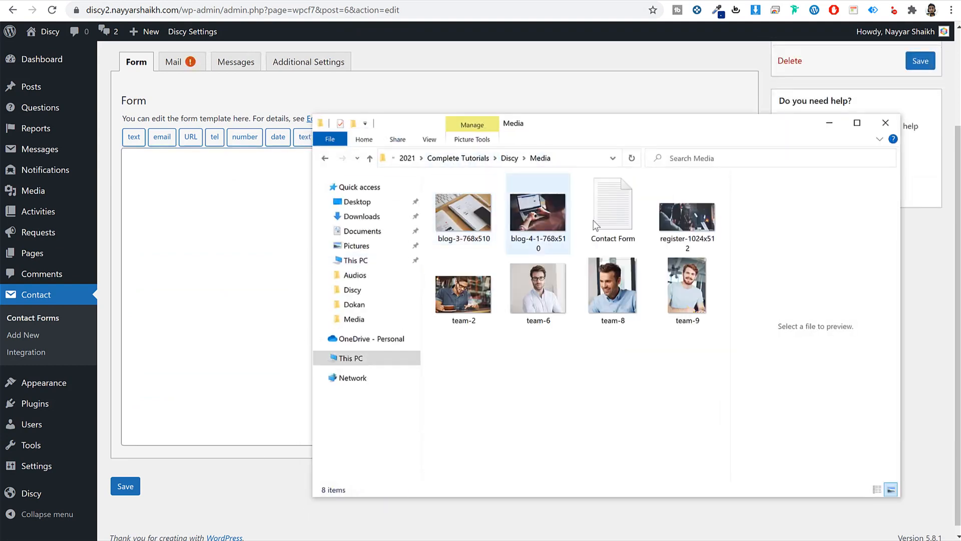
click(606, 212)
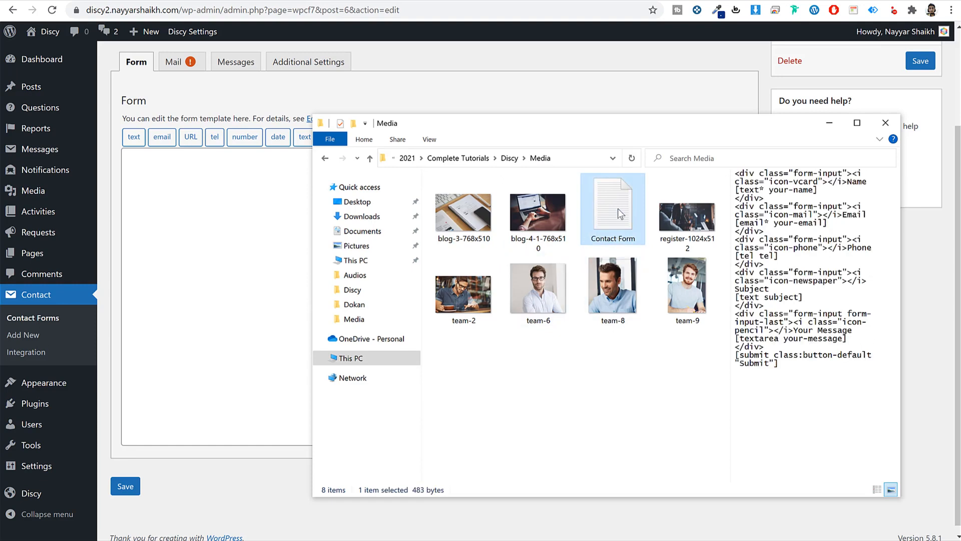
double_click(618, 210)
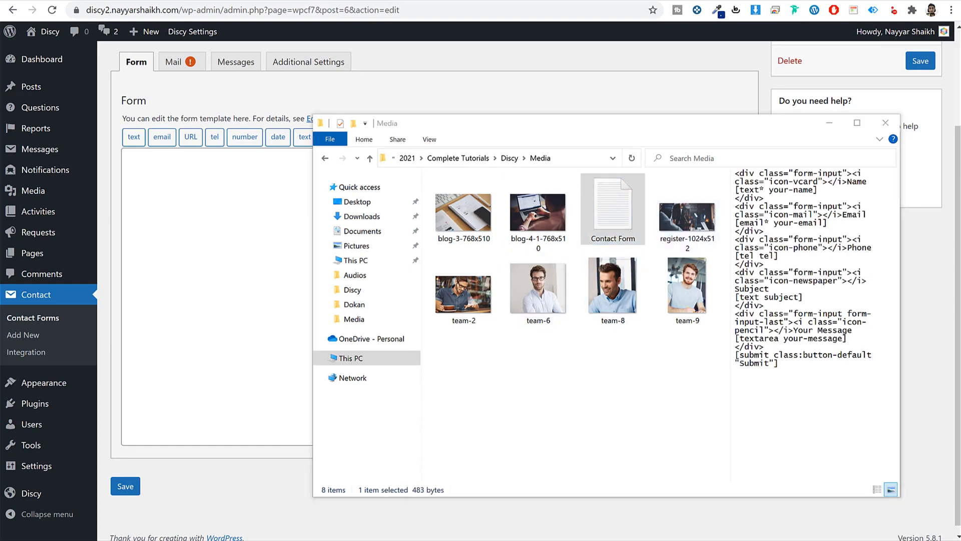
drag(597, 260, 370, 67)
key(ctrl+c)
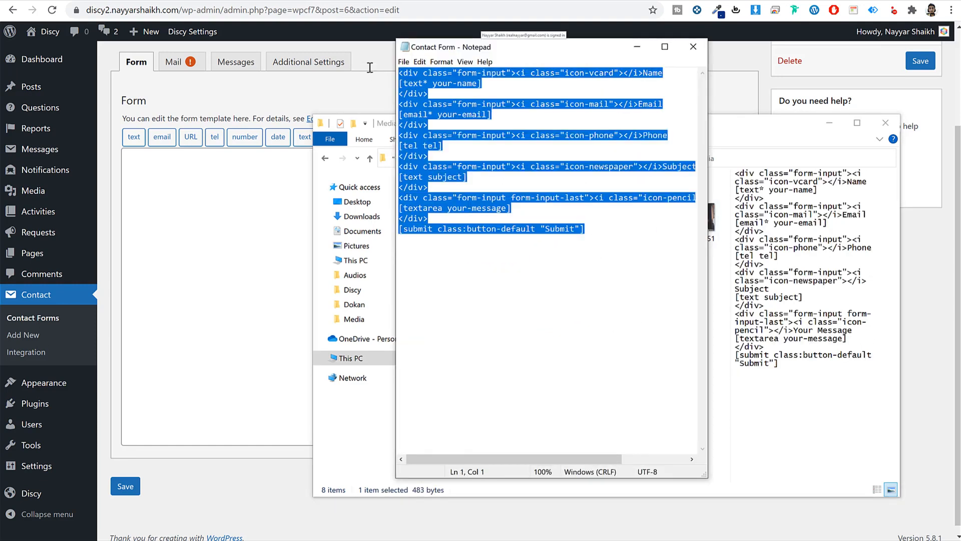
click(693, 47)
click(178, 221)
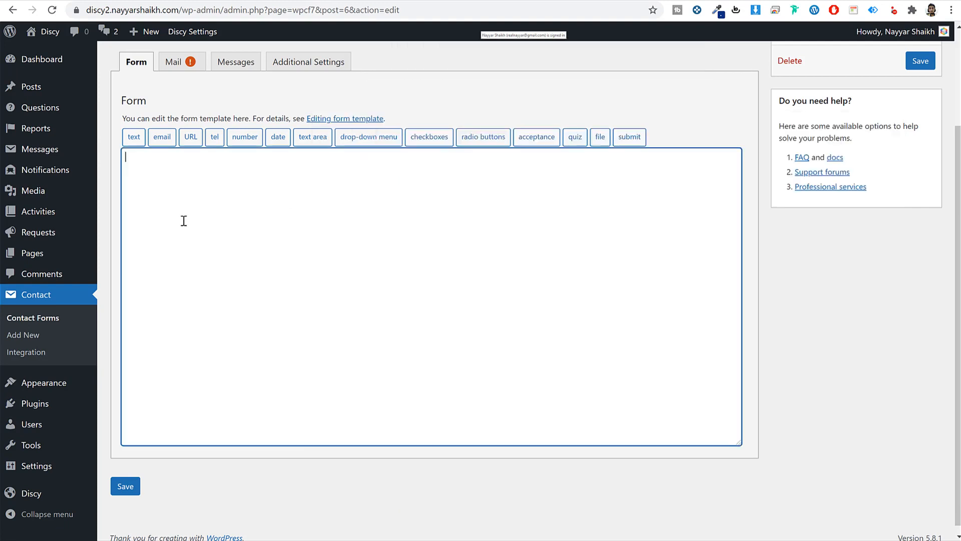
key(ctrl+v)
click(125, 487)
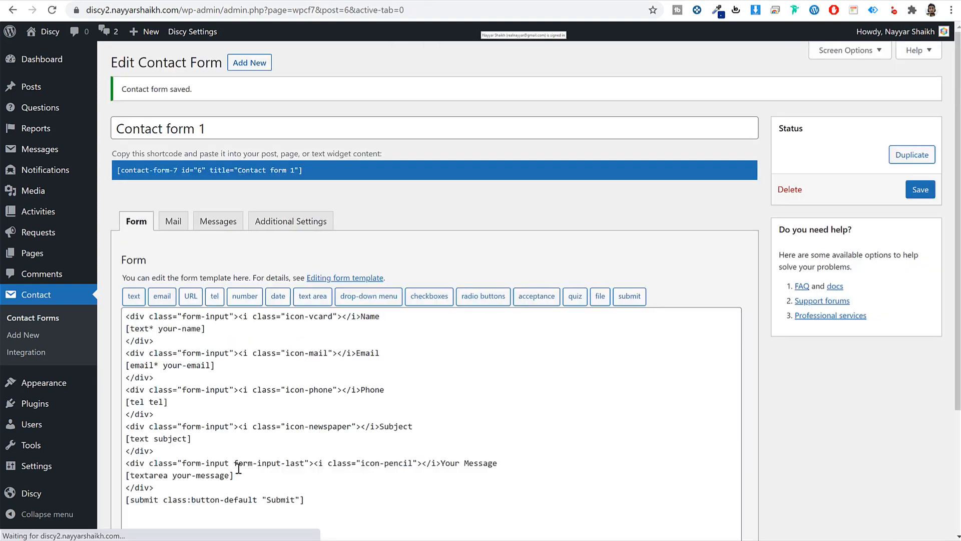
- Copy Contact form 1's shortcode
click(222, 169)
key(ctrl+c)
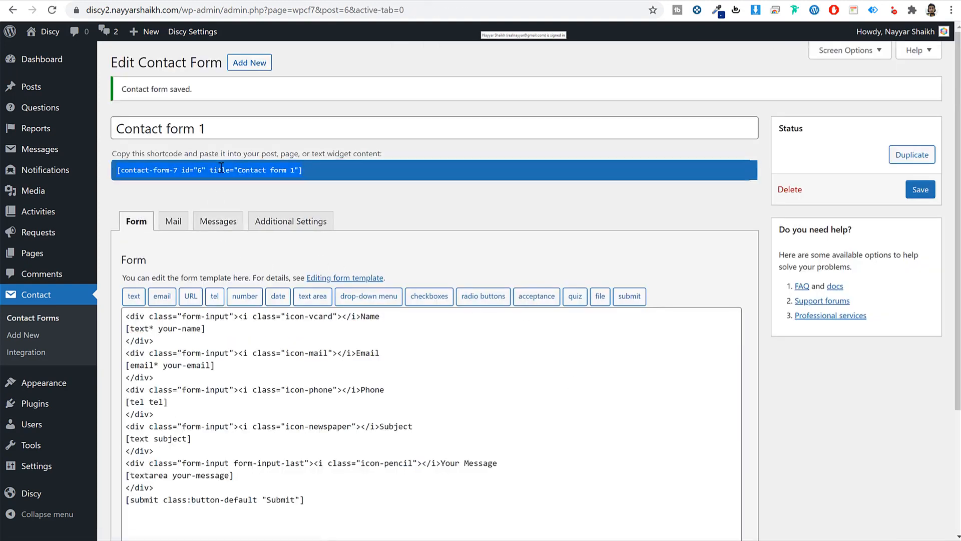
right_click(222, 170)
click(244, 182)
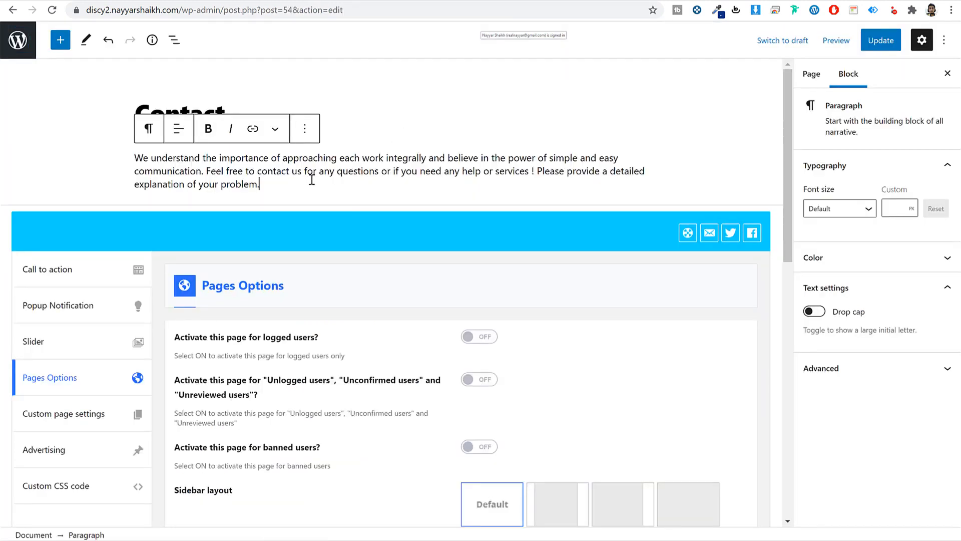
- Add a Shortcode block with the contact form shortcode to the Contact page and update it
click(60, 40)
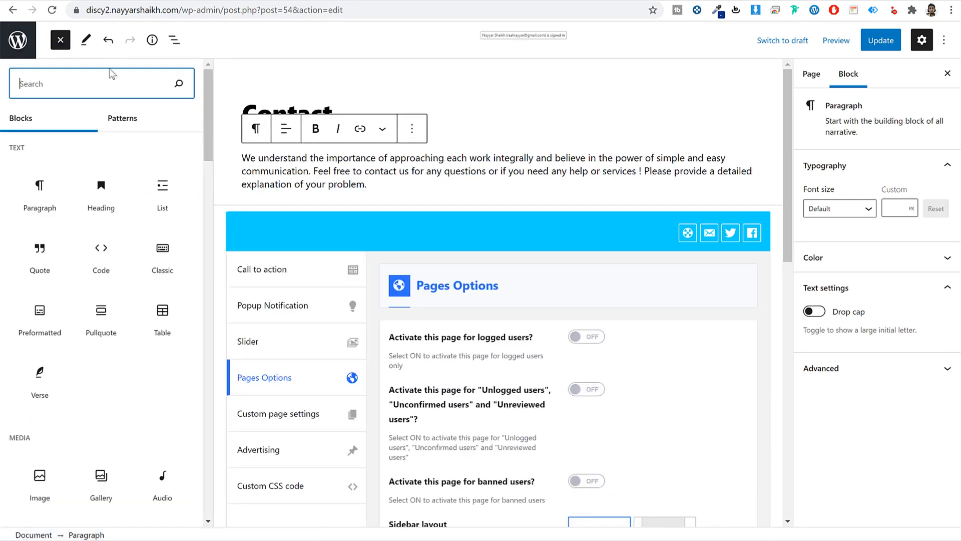
text(sho)
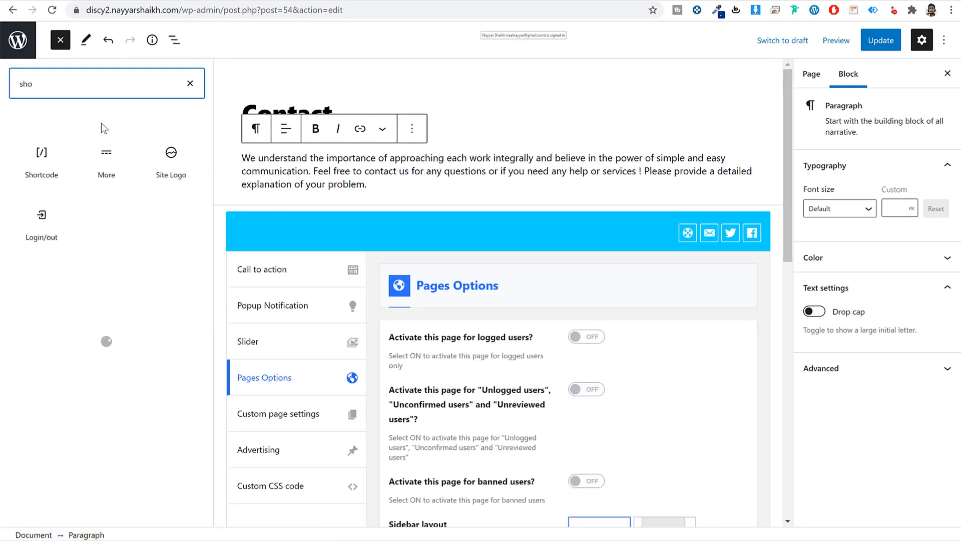
click(42, 158)
click(341, 240)
key(ctrl+v)
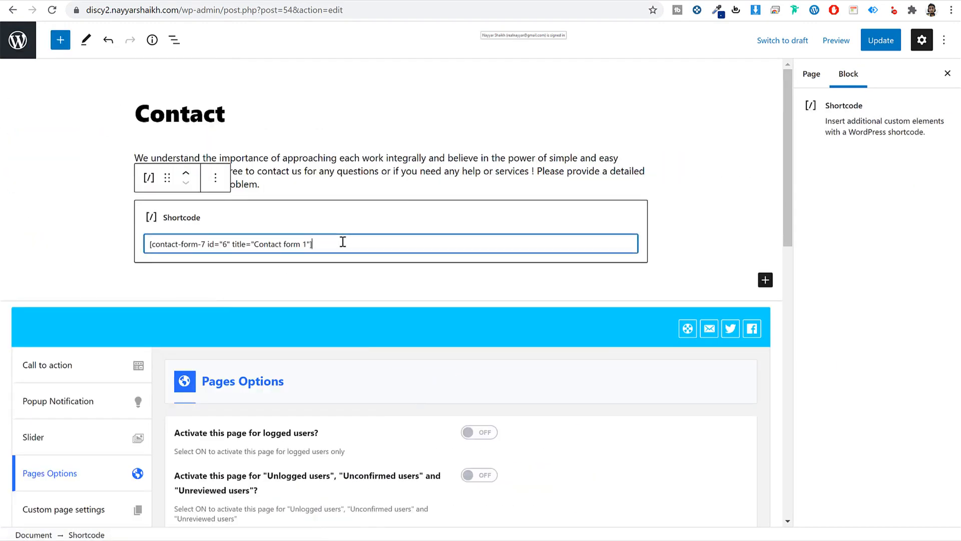
click(876, 40)
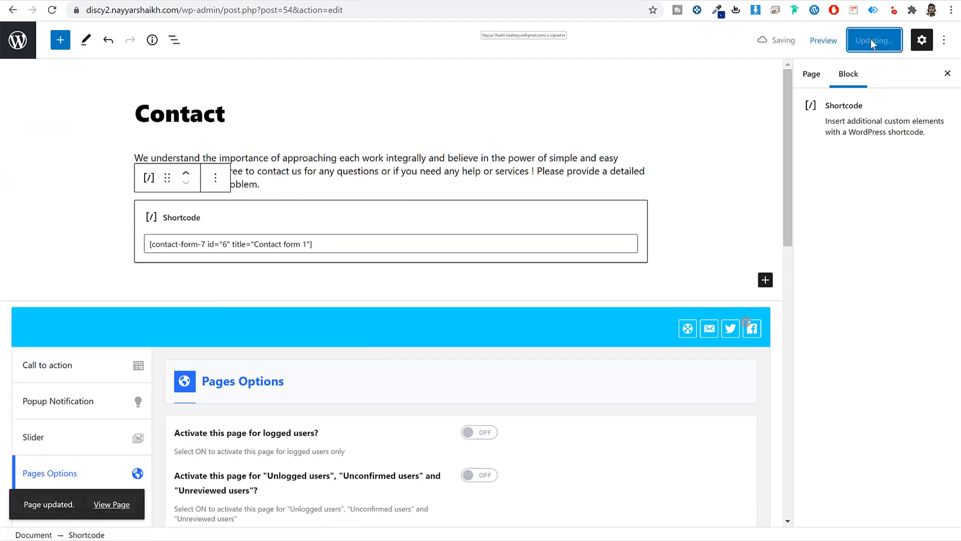
- Open the live Contact page in a new tab and compare it with the demo's Contact Us page
right_click(103, 503)
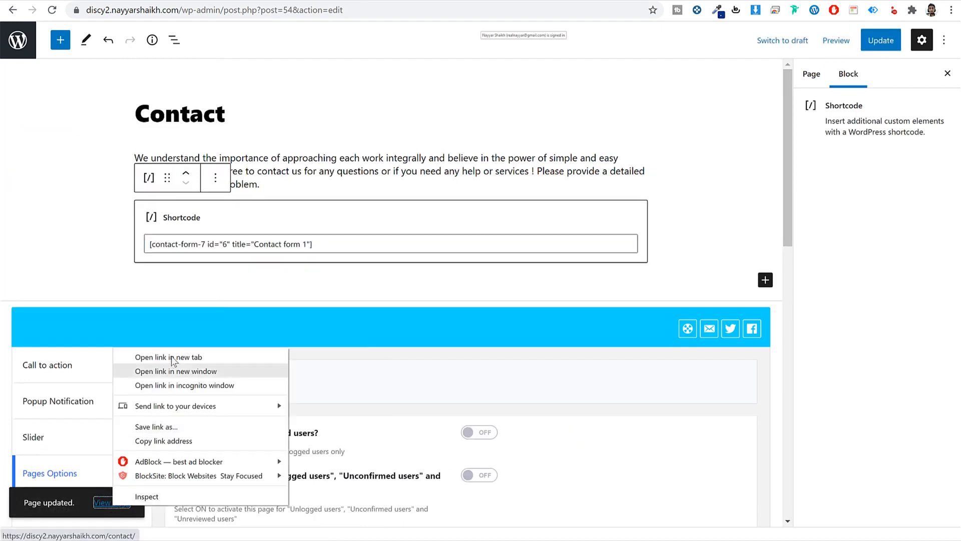
click(150, 357)
key(ctrl+Tab)
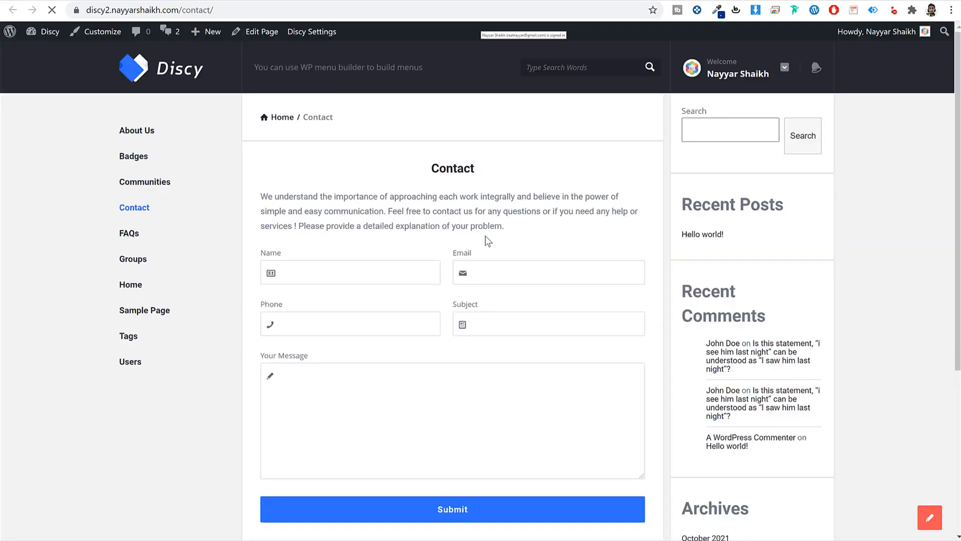
scroll(612, 335, down, 2)
scroll(612, 335, up, 2)
key(ctrl+Tab)
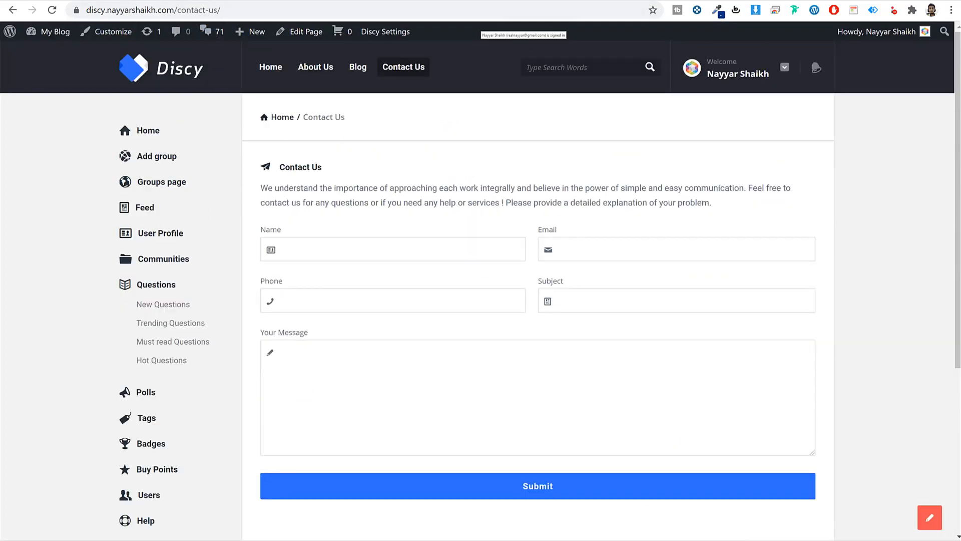
key(ctrl+Tab)
- Switch the Contact page to the full-width sidebar layout, update, and reload the live page
scroll(213, 413, down, 5)
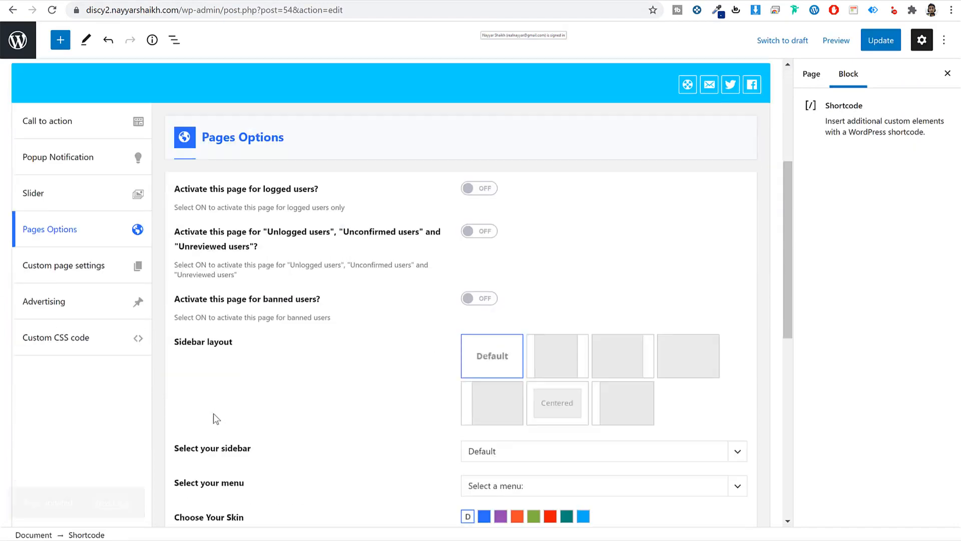
scroll(587, 374, down, 2)
click(644, 275)
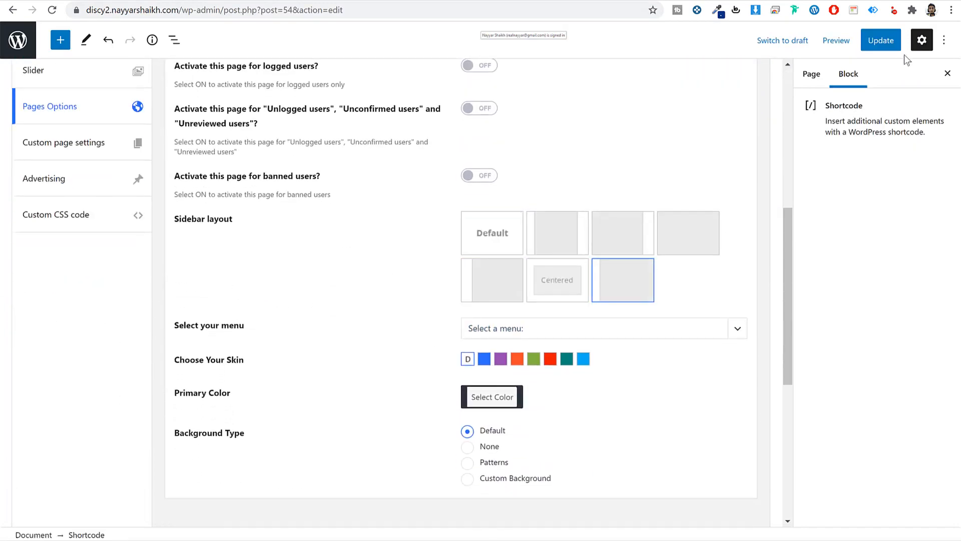
click(880, 40)
key(ctrl+Tab)
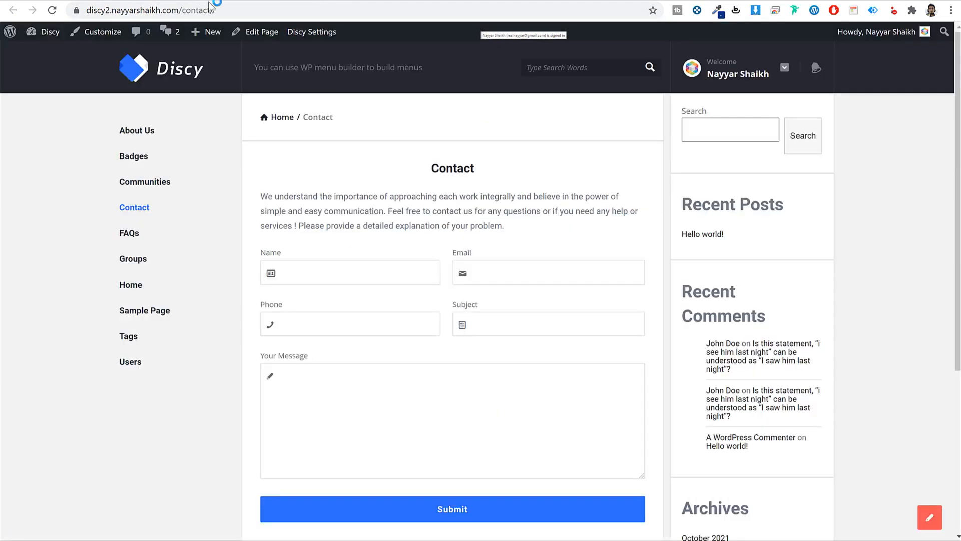
click(214, 7)
key(Return)
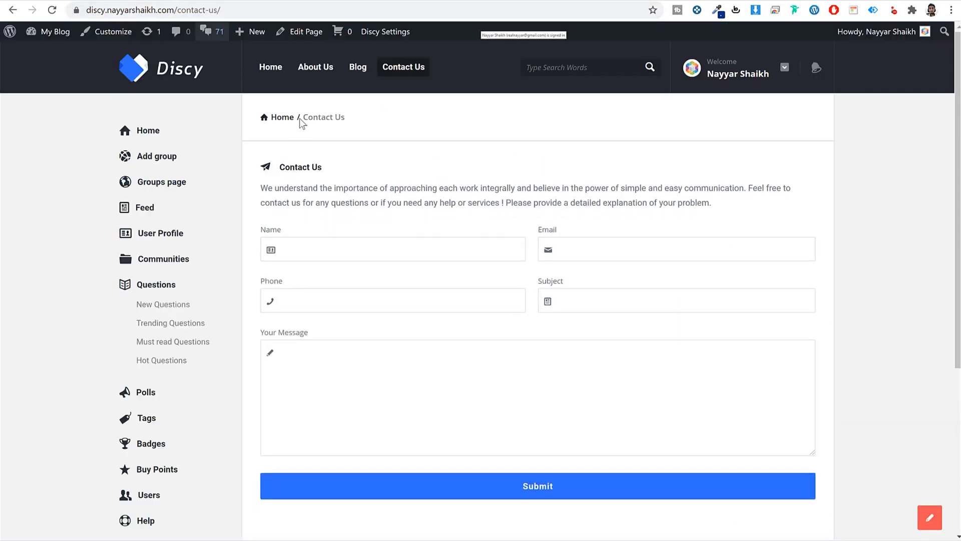
- Turn on custom page settings with a Style 2 title and copy the icon-hourglass icon name
drag(323, 170, 279, 170)
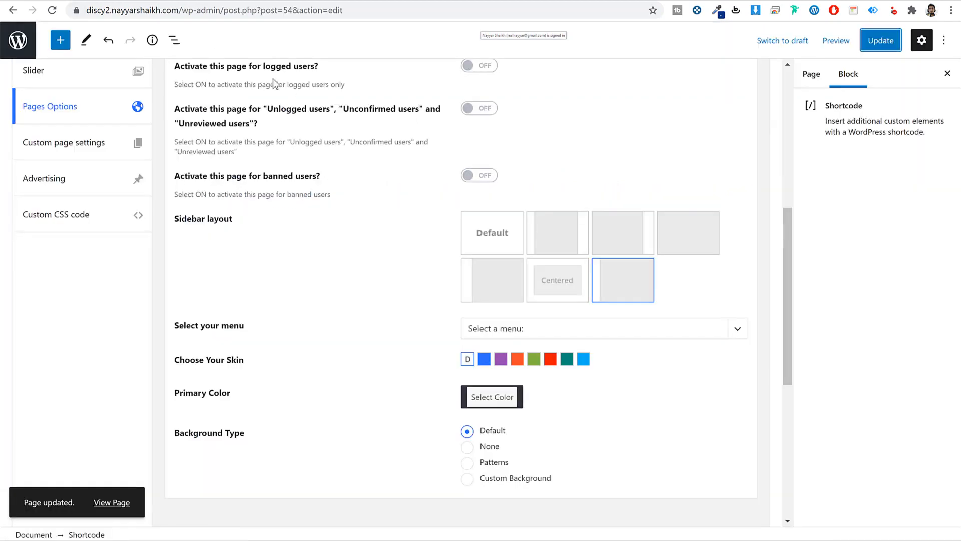
scroll(118, 221, up, 3)
click(75, 266)
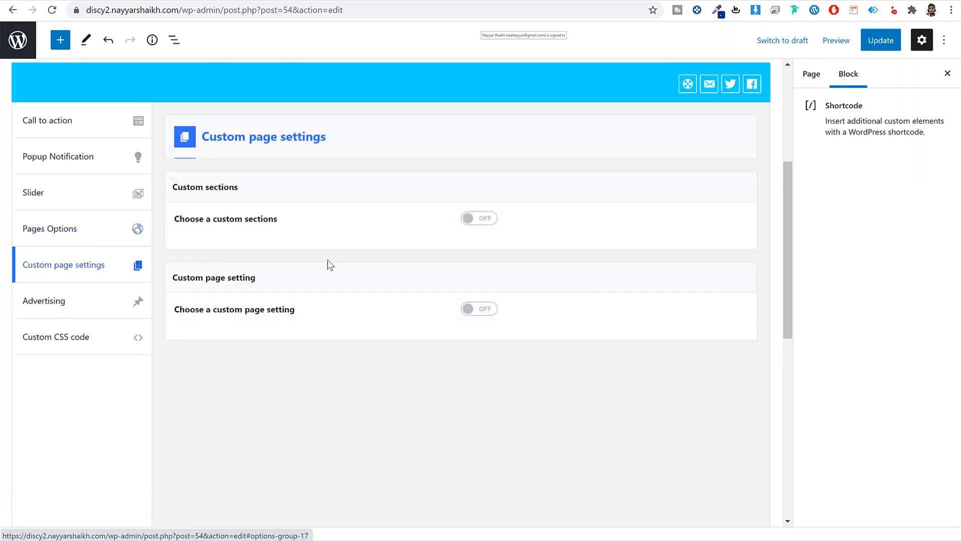
click(470, 309)
scroll(606, 340, down, 5)
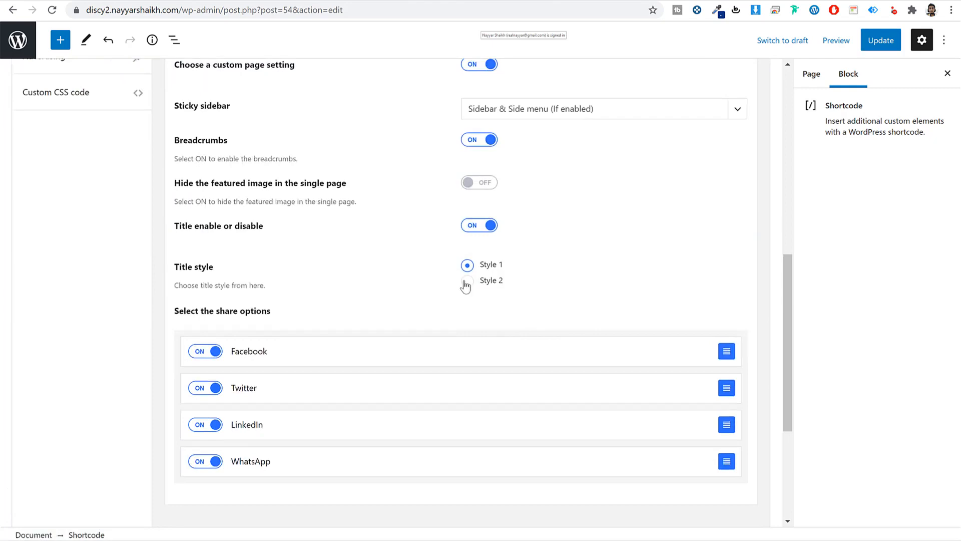
click(467, 281)
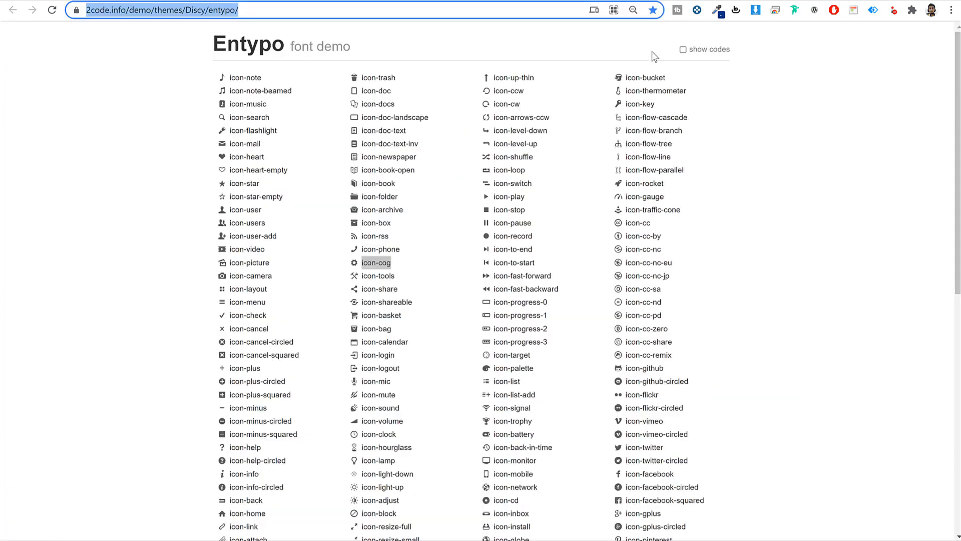
scroll(741, 278, down, 2)
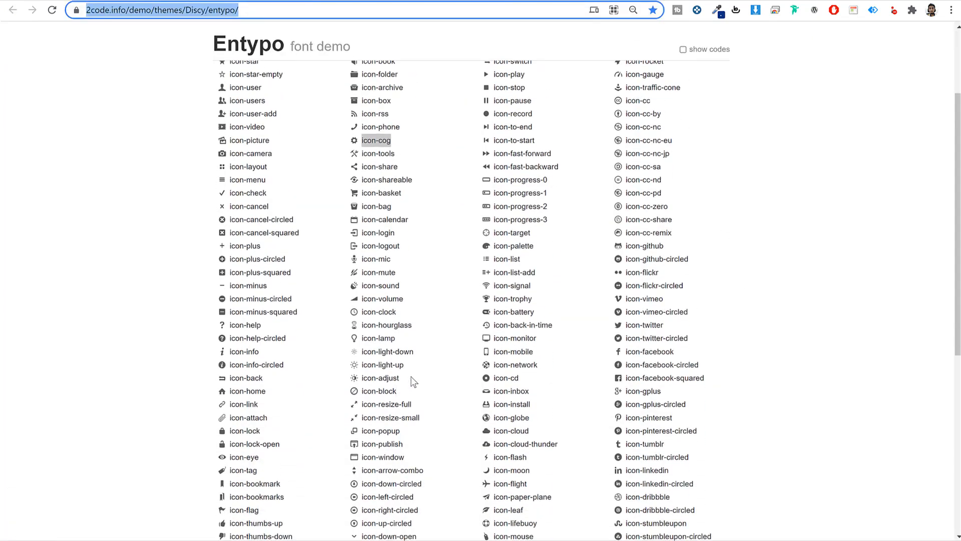
triple_click(392, 326)
key(ctrl+c)
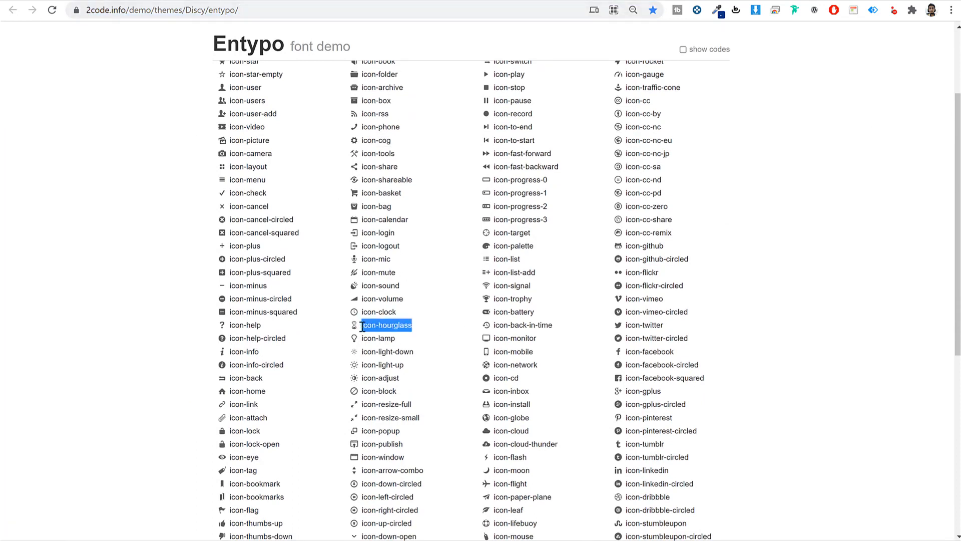
- Paste icon-hourglass into the Title icon field and update the page
click(150, 1)
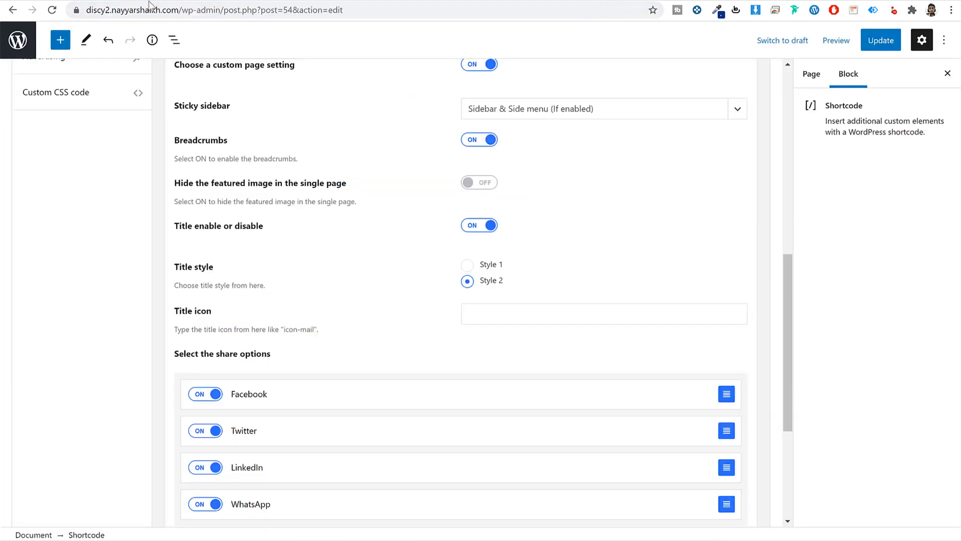
click(537, 307)
key(ctrl+v)
click(888, 41)
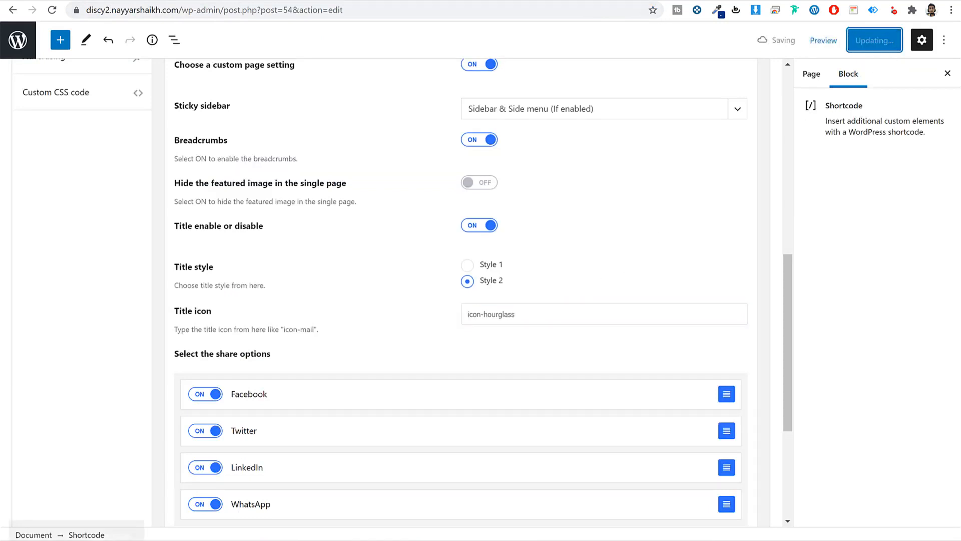
click(224, 1)
click(223, 6)
- Reload the live Contact page to confirm the hourglass title icon, then open the admin Posts list
key(Return)
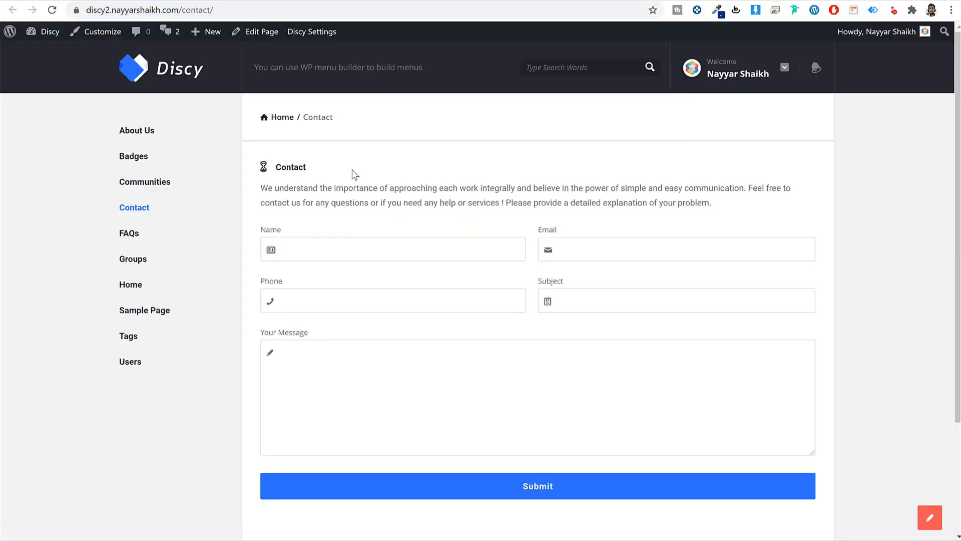
double_click(299, 169)
click(252, 175)
click(169, 1)
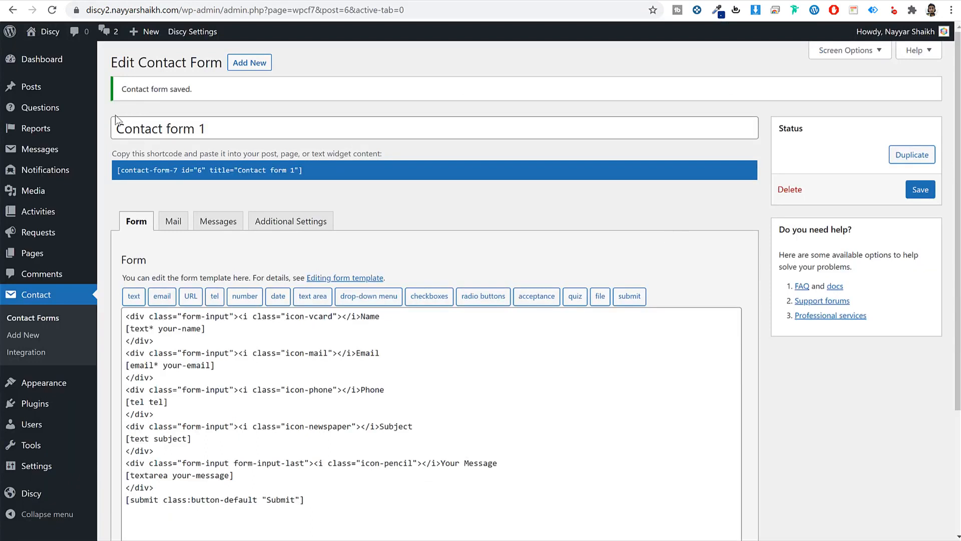
click(34, 88)
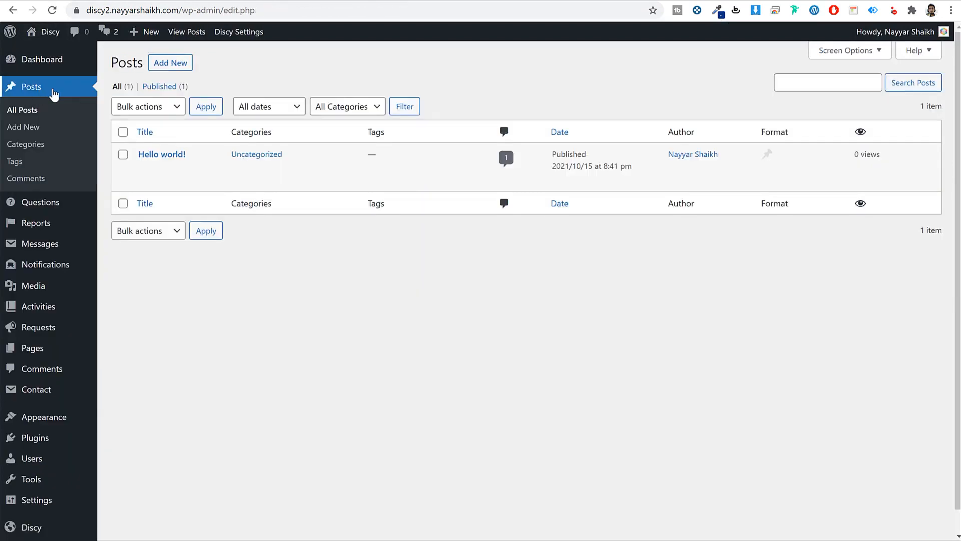
- Trash Hello world! and start a new post titled with the demo's 'Highlighting what's important about questions & Answers on Discy Community!'
click(208, 170)
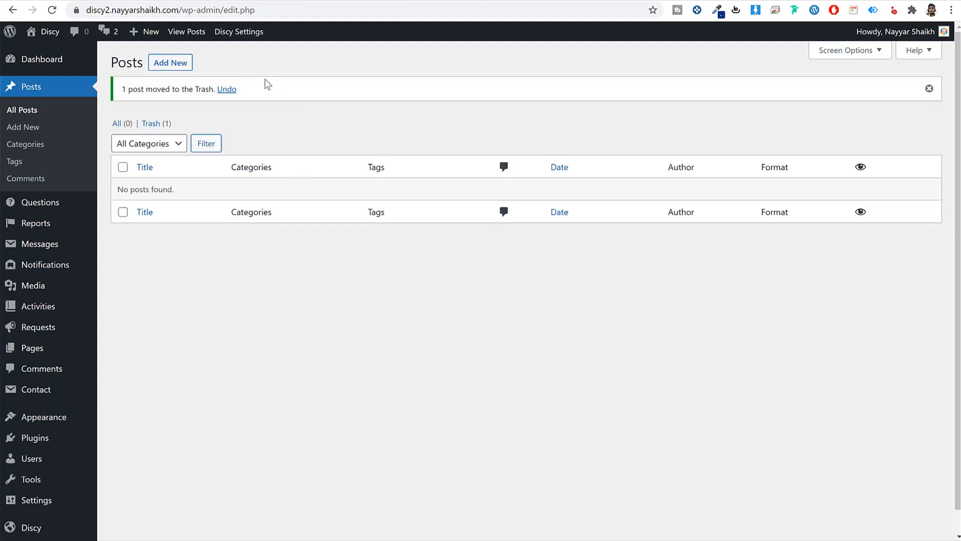
click(179, 65)
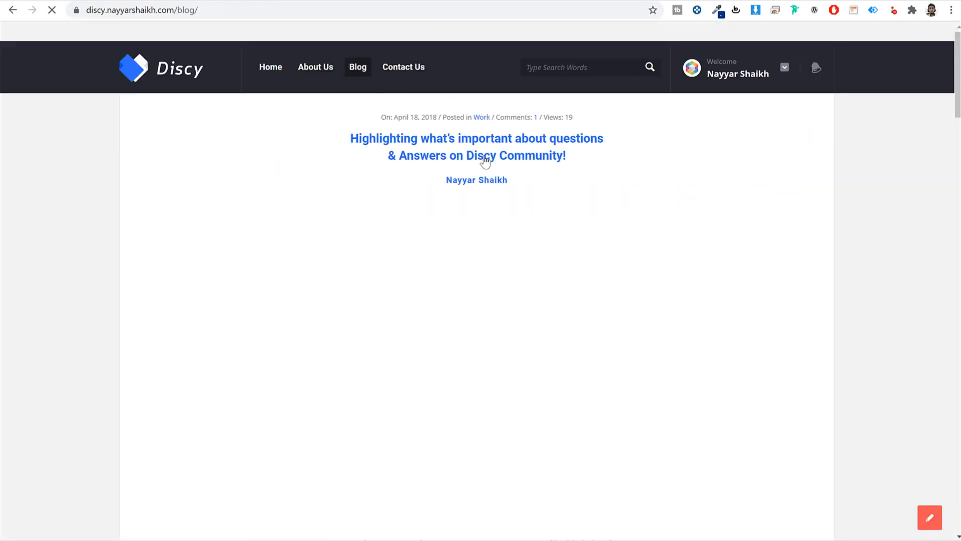
click(485, 162)
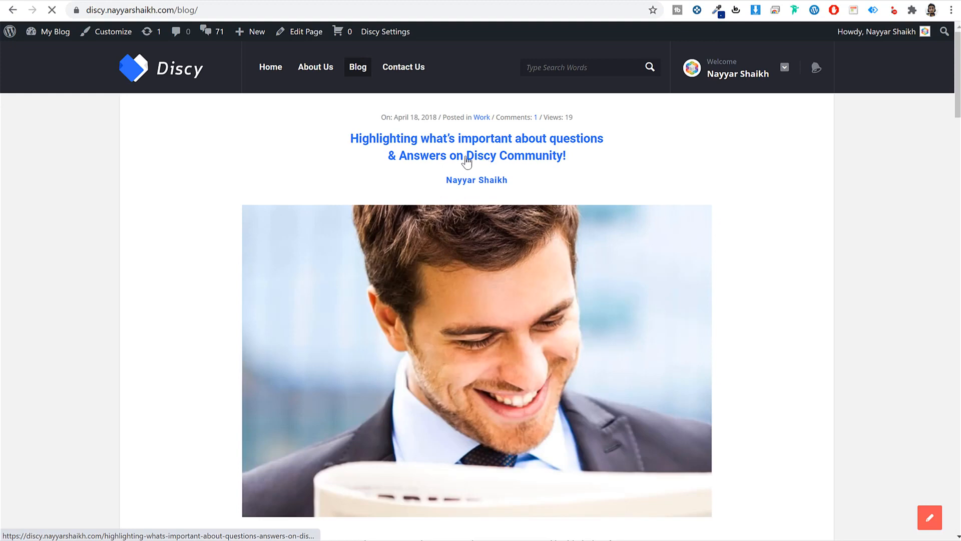
triple_click(475, 191)
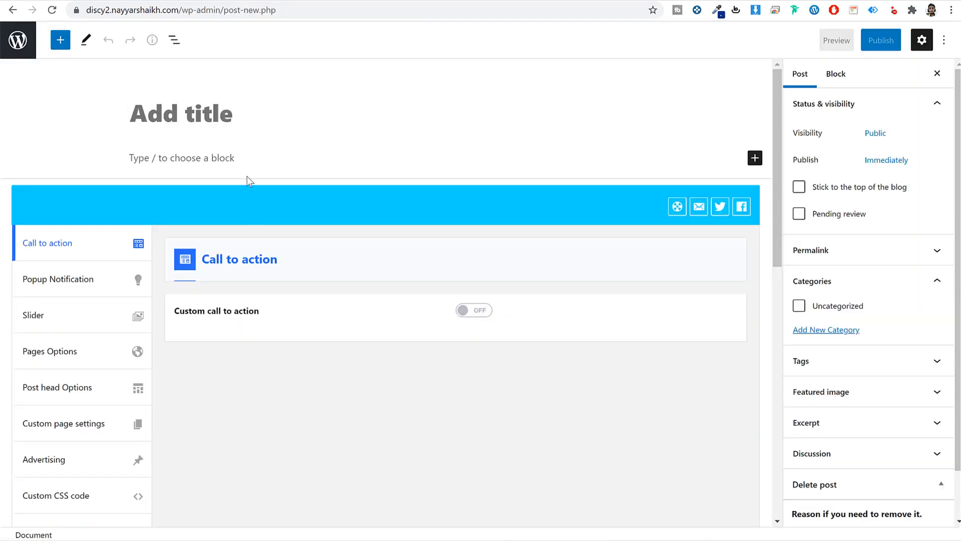
text(Highlighting what’s important about questions &amp; Answers on Discy Community!)
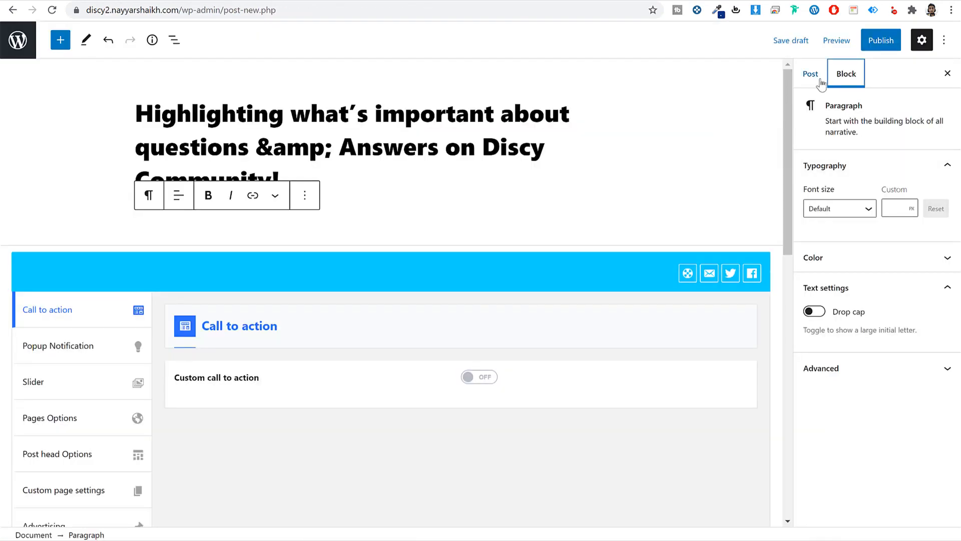
- Set the laptop photo from the media library as the post's featured image
click(813, 76)
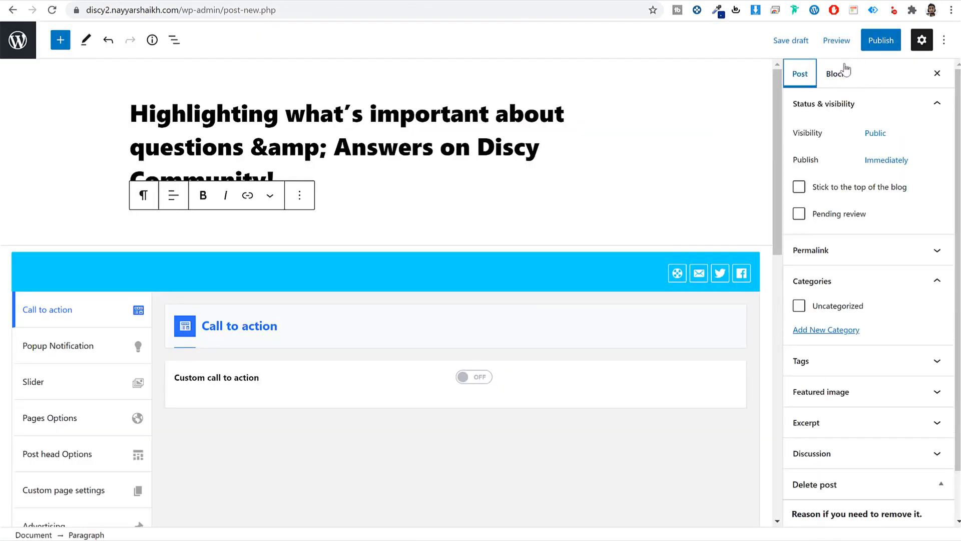
scroll(896, 293, down, 2)
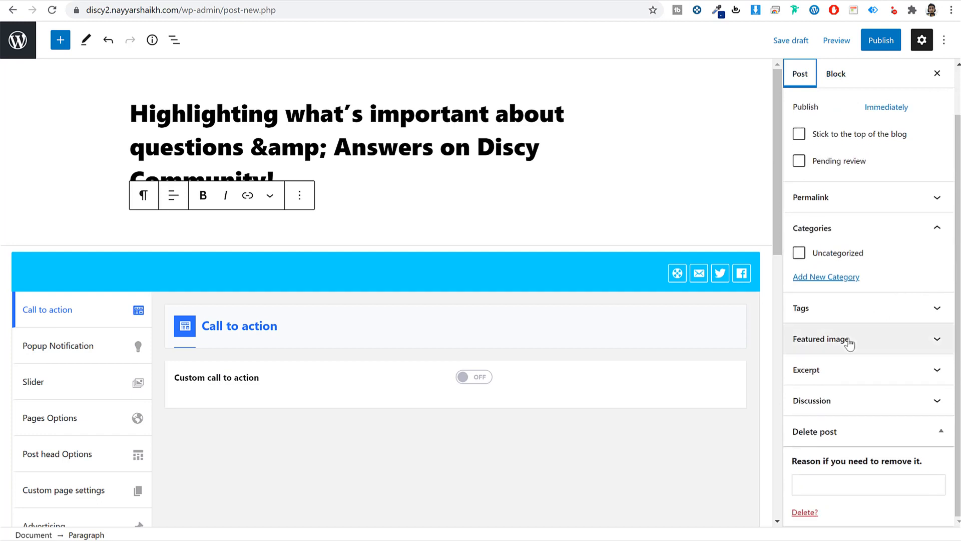
click(850, 344)
click(850, 391)
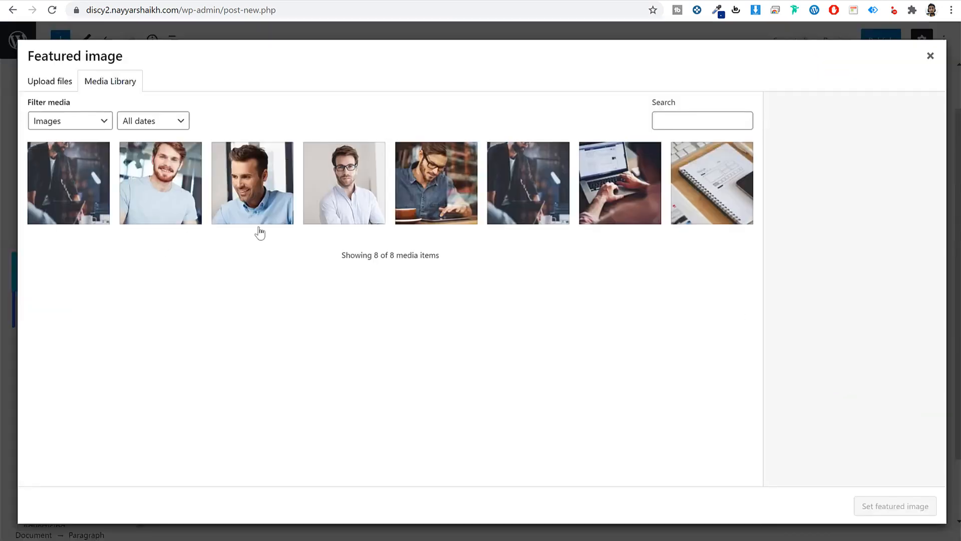
click(471, 201)
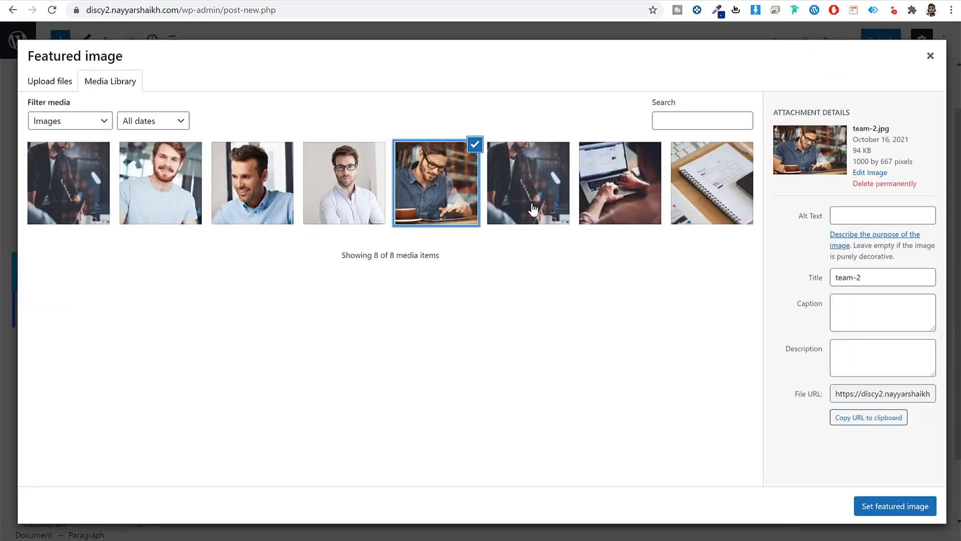
click(625, 205)
click(893, 507)
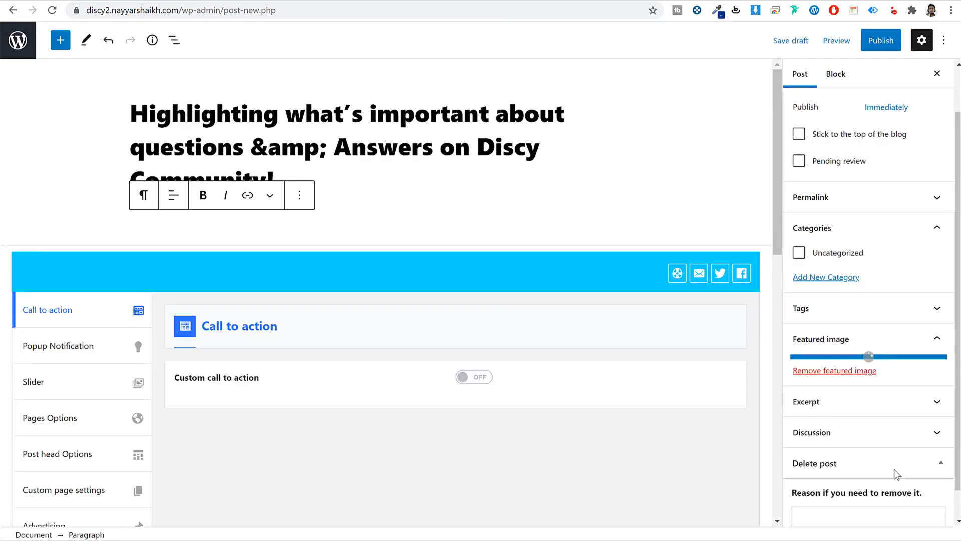
- Add a new Work category to the post, matching the demo post
click(826, 277)
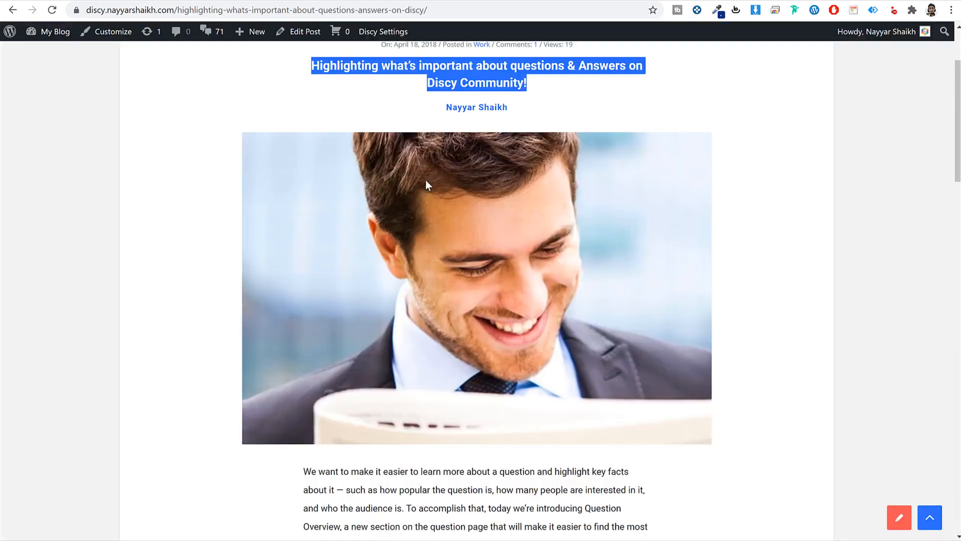
scroll(515, 184, up, 3)
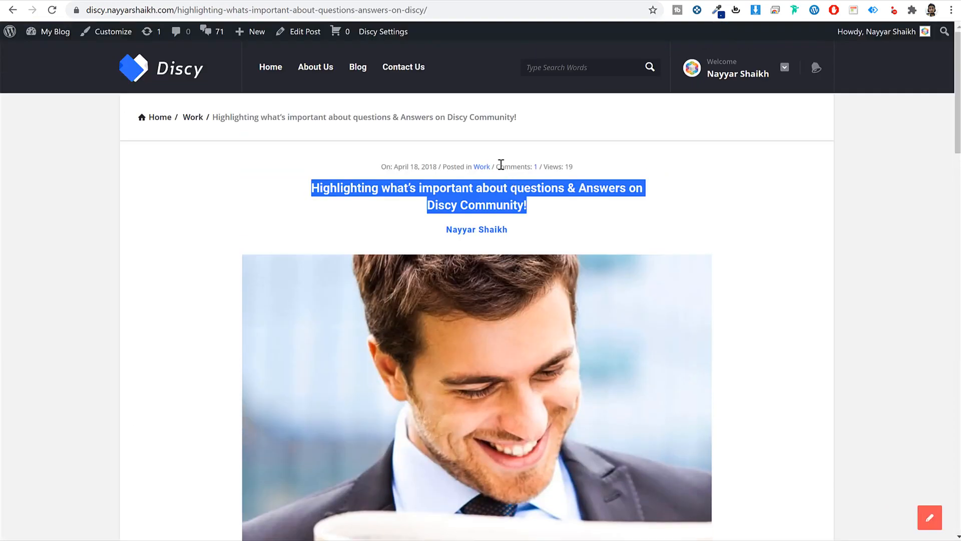
drag(469, 159, 497, 173)
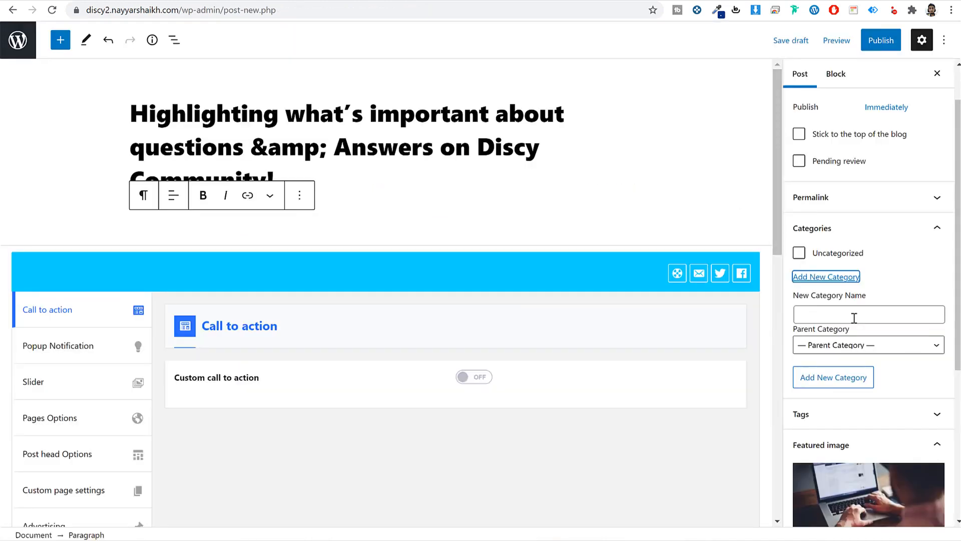
click(855, 313)
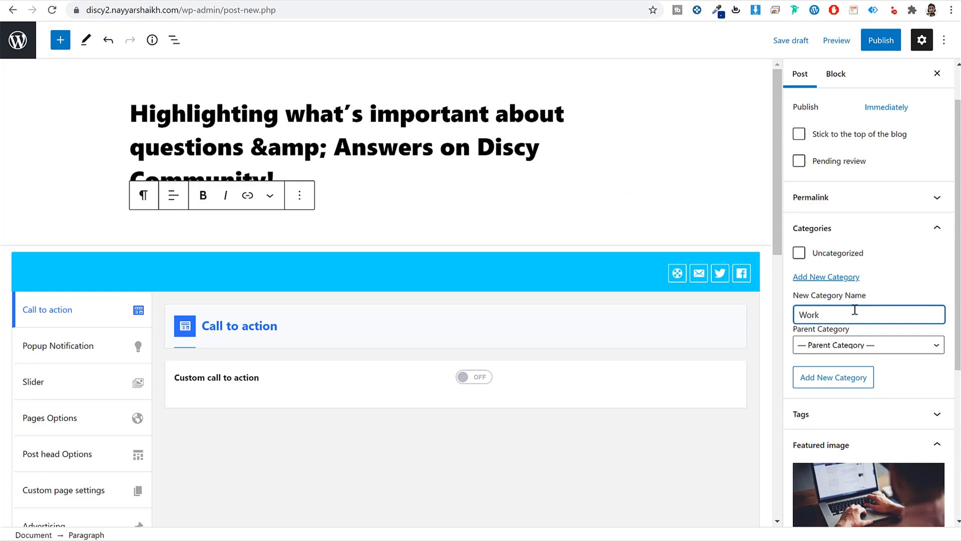
key(Return)
- Copy the demo article's body text and paste it into the post
scroll(862, 325, down, 4)
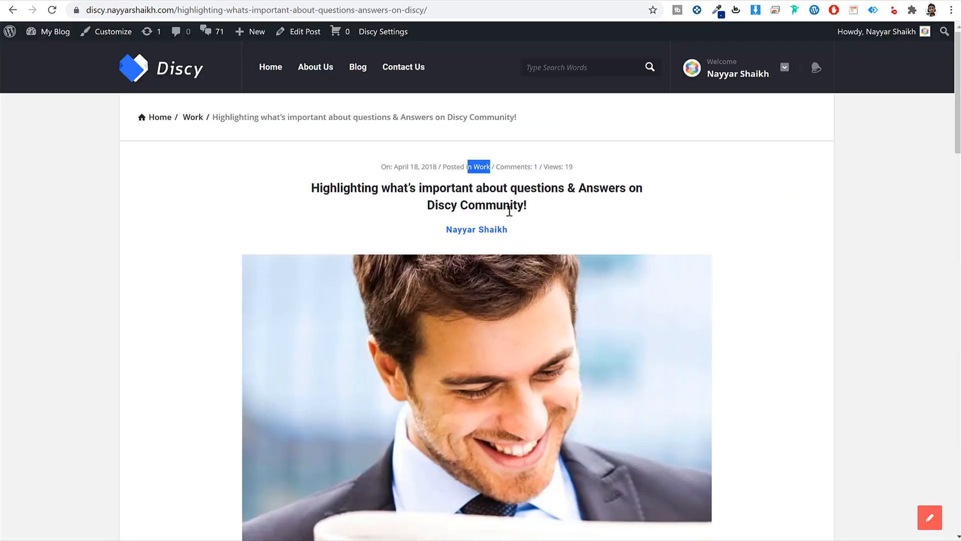
scroll(575, 326, down, 8)
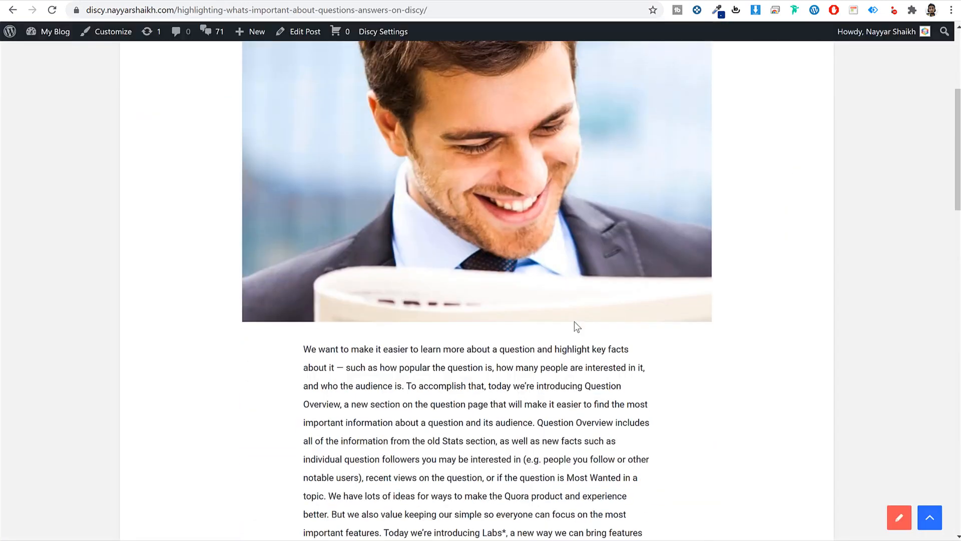
drag(303, 165, 435, 276)
scroll(595, 367, down, 15)
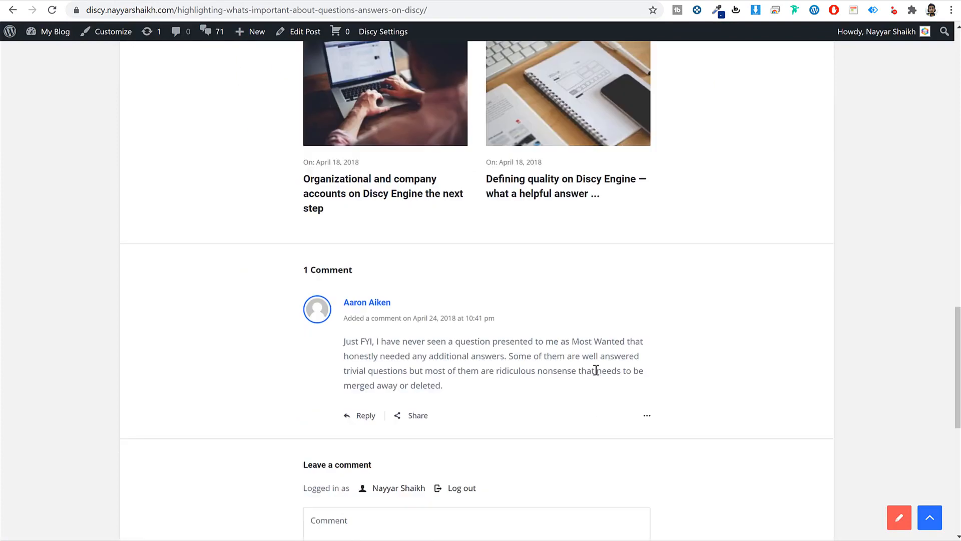
scroll(606, 35, up, 3)
scroll(614, 100, up, 3)
click(616, 119)
scroll(603, 103, up, 8)
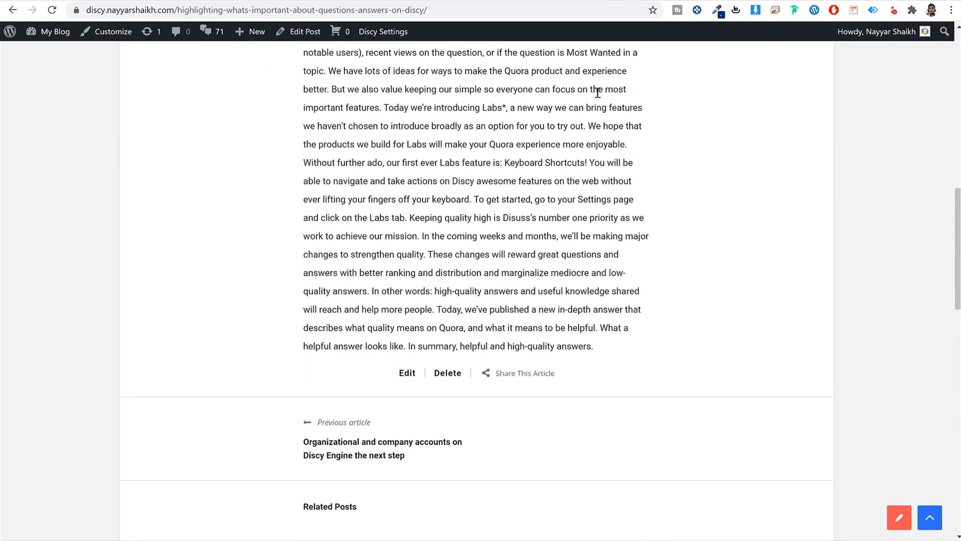
drag(594, 46, 620, 388)
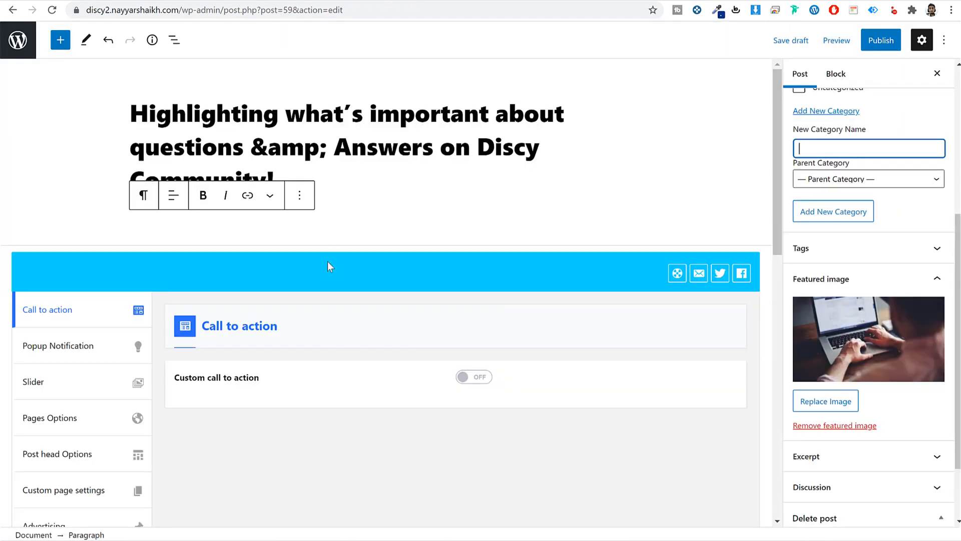
click(243, 221)
text(We want to make it easier to learn more about a question and highlight key facts about it — such as how popular the question is, how many people are interested in it, and who the audience is. To accomplish that, today we’re introducing Question Overview, a new section on the question page that will make it easier to find the most important information about a question and its audience. Question Overview includes all of the information from the old Stats section, as well as new facts such as individual question followers you may be interested in (e.g. people you follow or other notable users), recent views on the question, or if the question is Most Wanted in a topic. We have lots of ideas for ways to make the Quora product and experience better. But we also value keeping our simple so everyone can focus on the most important features. Today we’re introducing Labs*, a new way we can bring features we haven’t chosen to introduce broadly as an option for you to try out. We hope that the products we build for Labs will make your Quora experience more enjoyable. Without further ado, our first ever Labs feature is: Keyboard Shortcuts! You will be able to navigate and take actions on Discy awesome features on the web without ever lifting your fingers off your keyboard. To get started, go to your Settings page and click on the Labs tab. Keeping quality high is Disuss’s number one priority as we work to achieve our mission. In the coming weeks and months, we’ll be making major changes to strengthen quality. These changes will reward great questions and answers with better ranking and distribution and marginalize mediocre and low-quality answers. In other words: high-quality answers and useful knowledge shared will reach and help more people. Today, we’ve published a new in-depth answer that describes what quality means on Quora, and what it means to be helpful. What a helpful answer looks like. In summary, helpful and high-quality answers.)
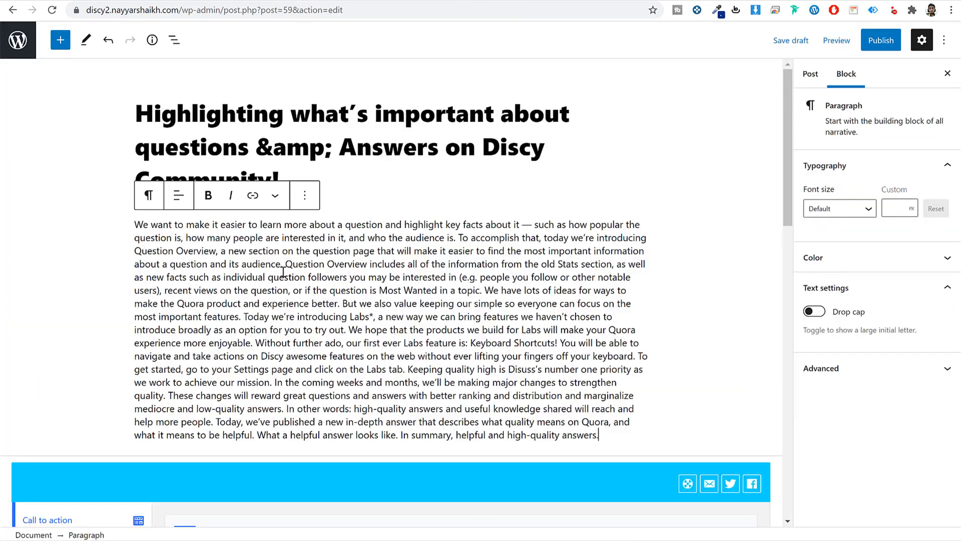
- Publish the post and view it on the live site
scroll(390, 348, down, 7)
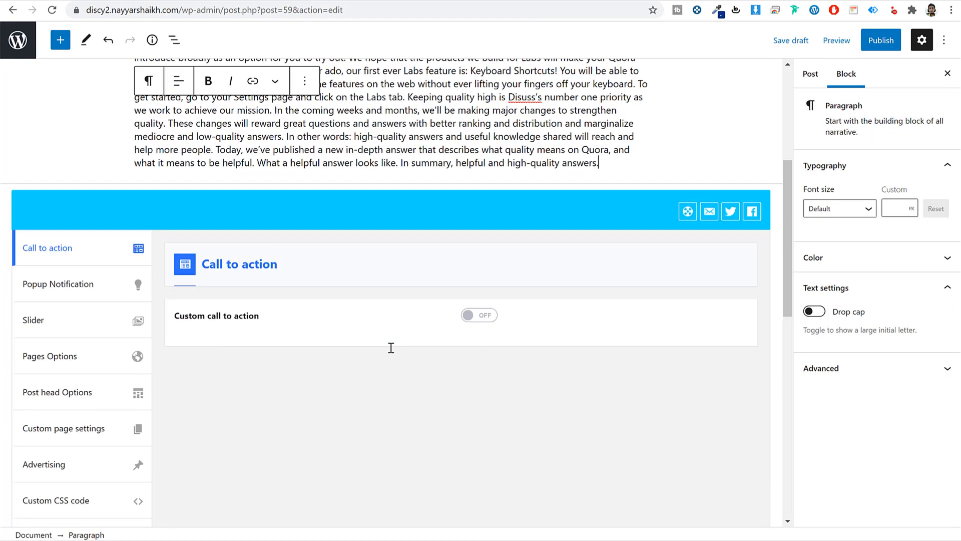
scroll(390, 350, up, 5)
click(875, 45)
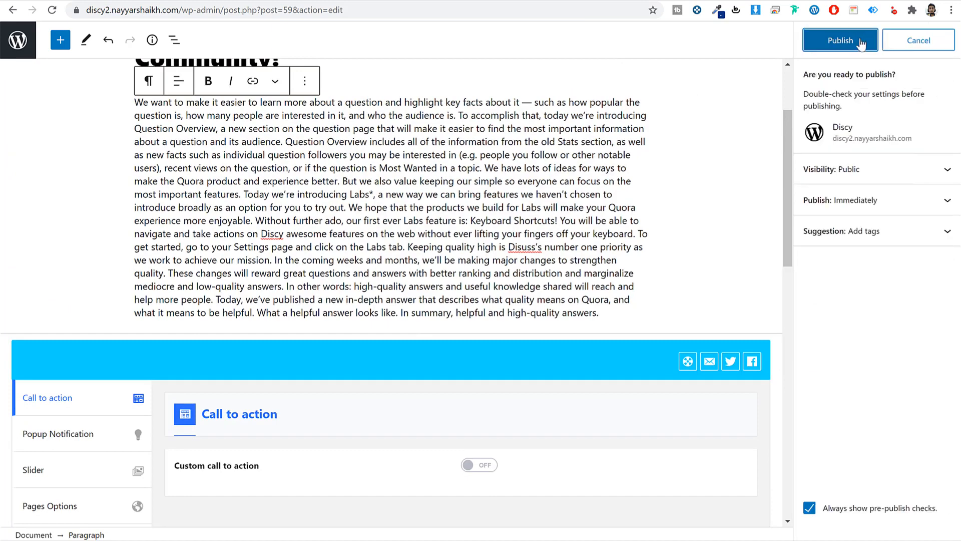
click(858, 40)
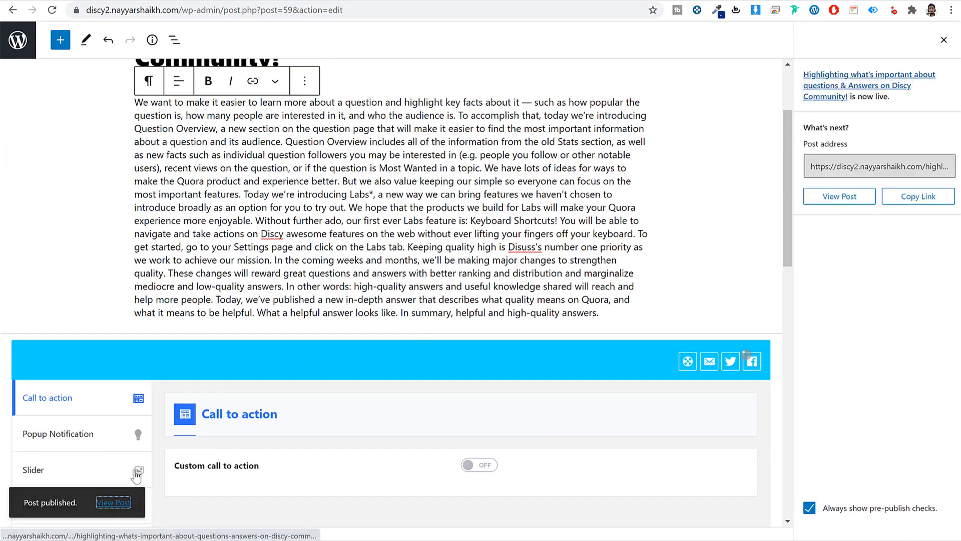
click(140, 501)
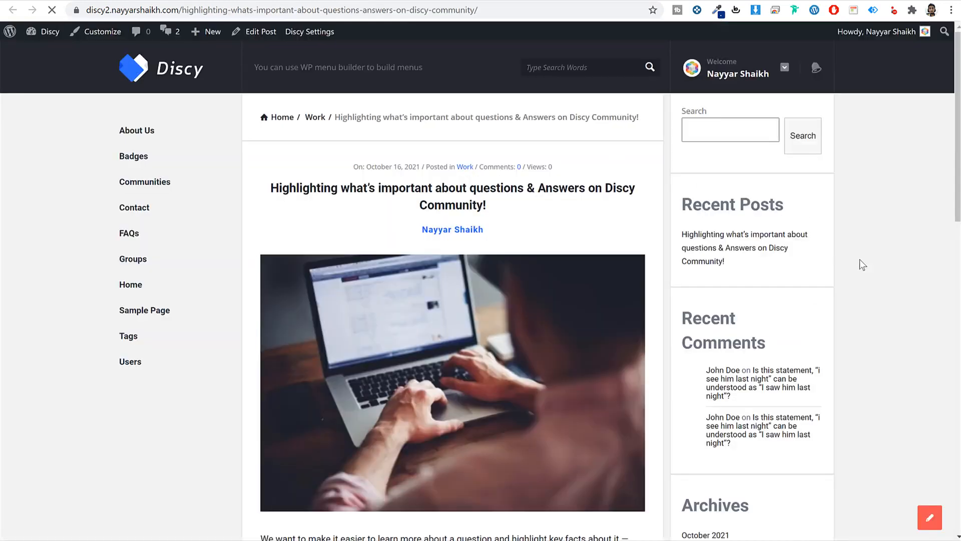
- Review the live post, then go back through the posts list to the Pages list
scroll(866, 309, down, 10)
scroll(870, 314, up, 10)
key(alt+Left)
click(20, 41)
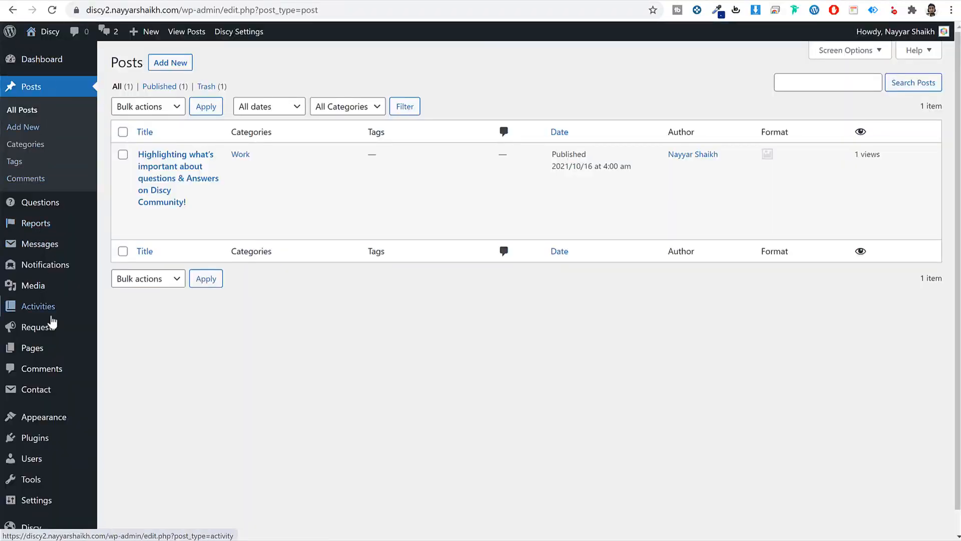
click(49, 352)
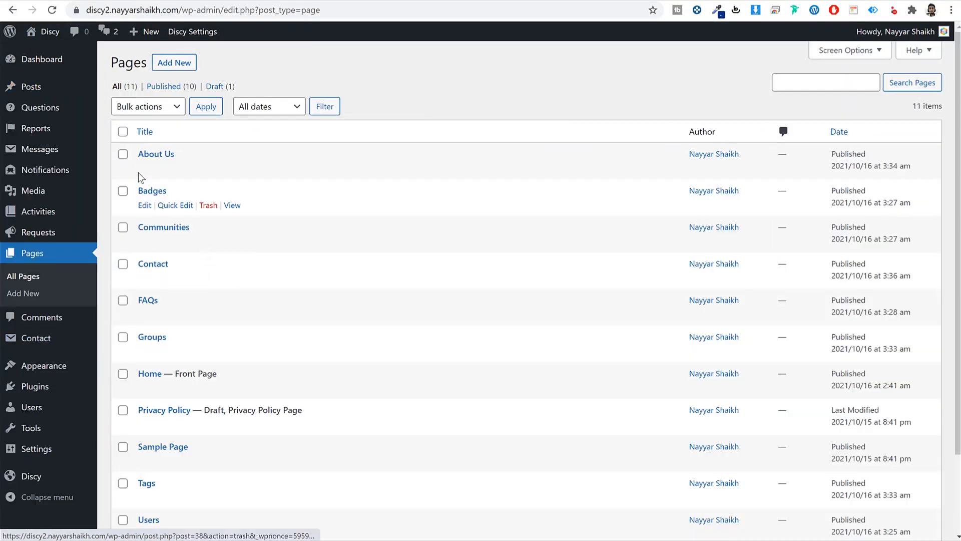
- Create and publish a new page titled Blog using the Blog template
click(181, 63)
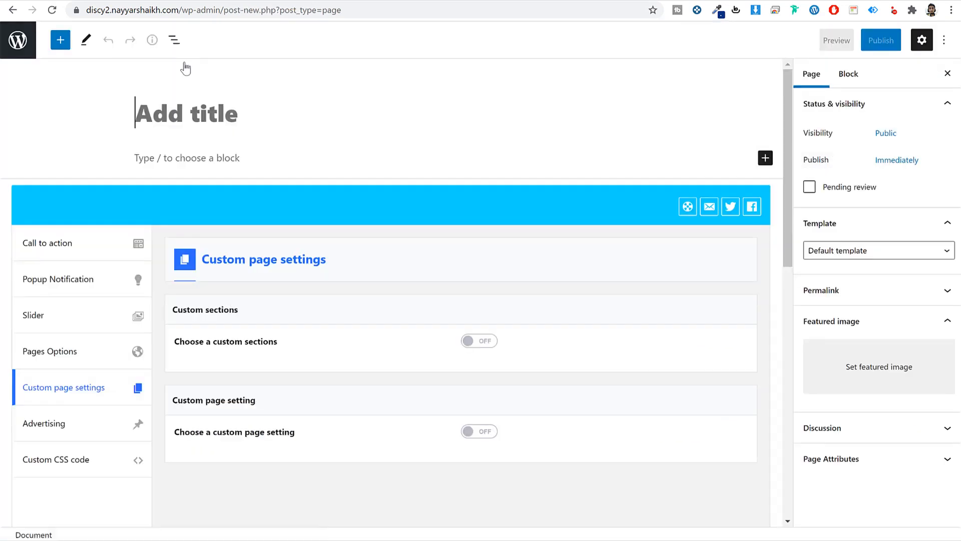
text(Blog)
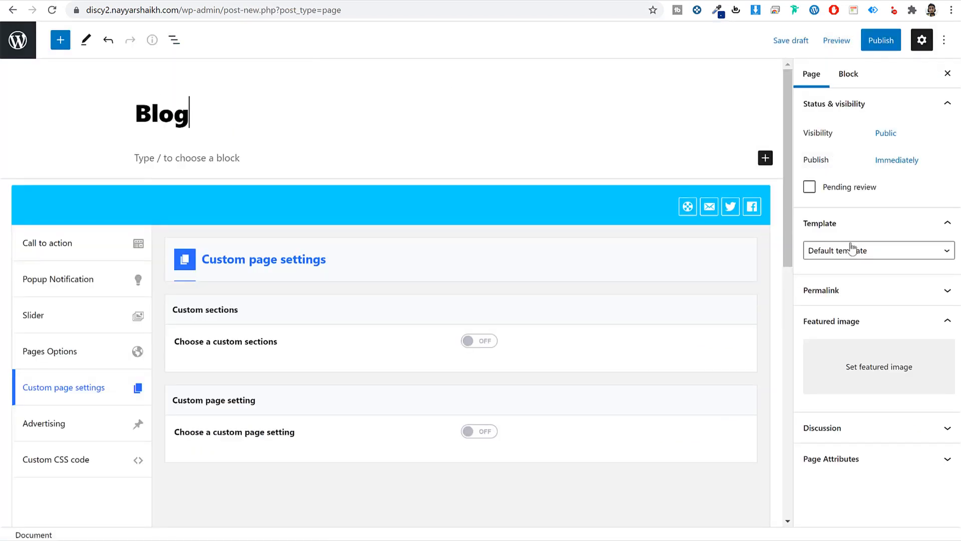
click(852, 248)
click(846, 286)
click(876, 46)
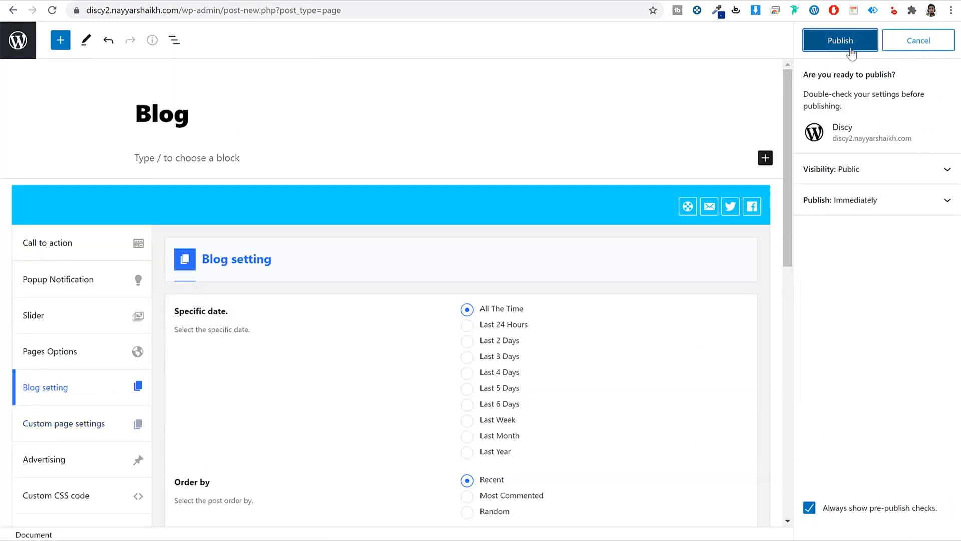
click(841, 41)
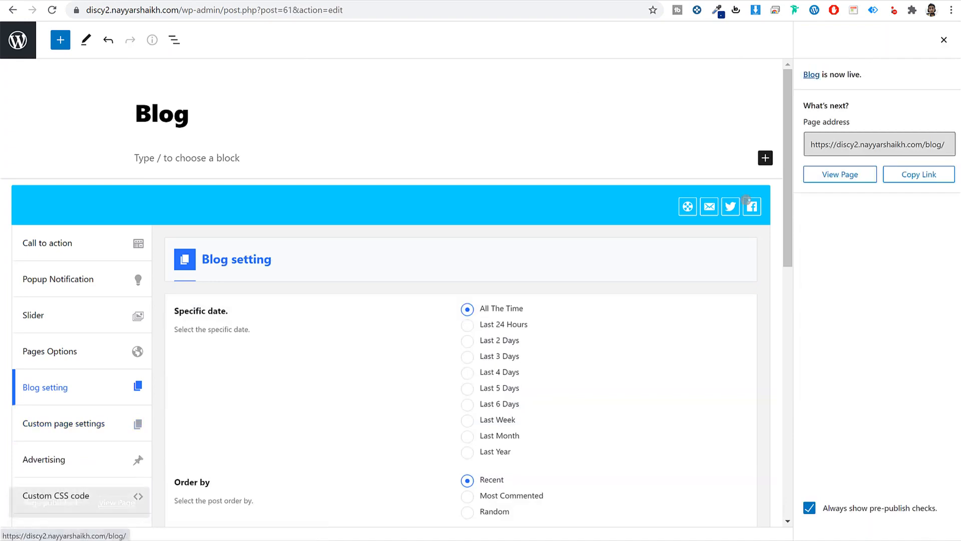
- View the live Blog page, scroll through it, and return to its editor
click(532, 1)
scroll(609, 353, down, 5)
scroll(609, 353, up, 2)
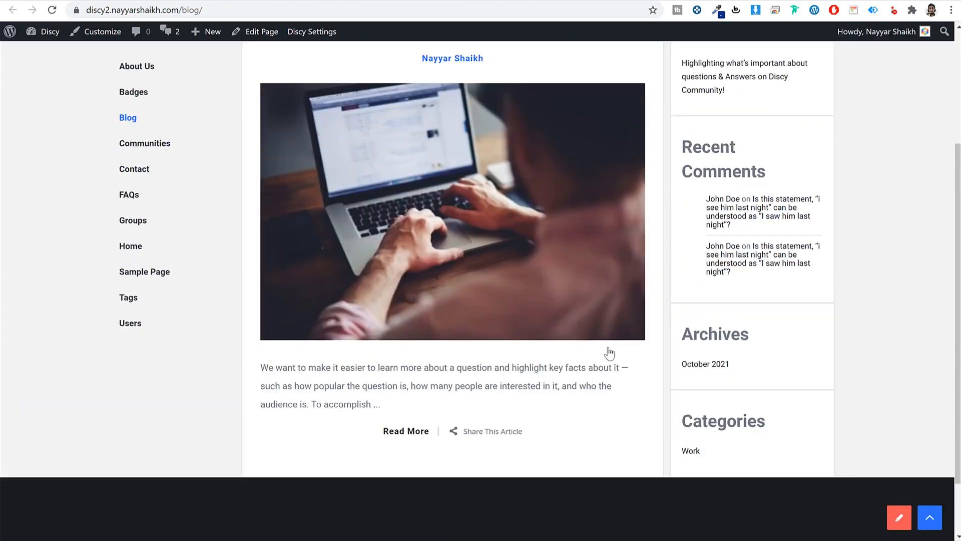
scroll(610, 353, up, 3)
click(441, 1)
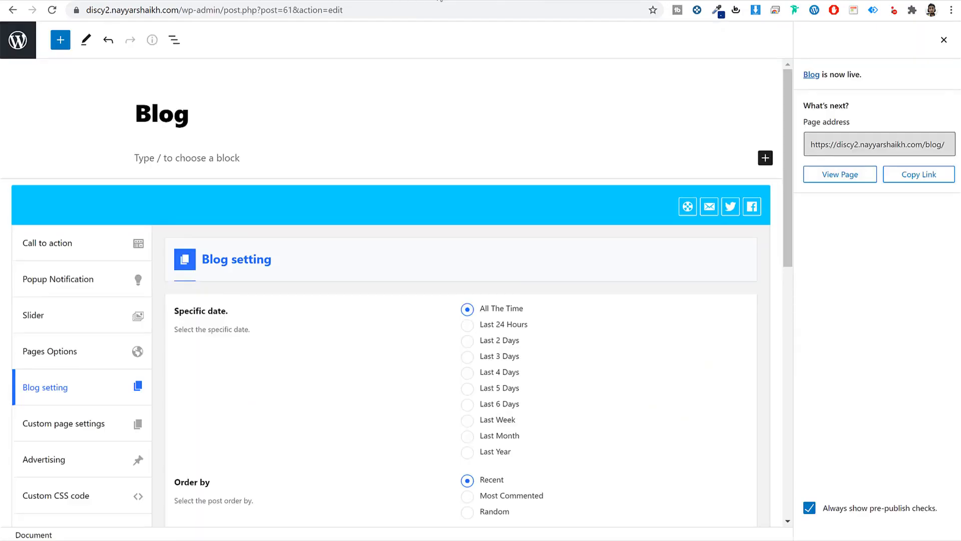
- Compare the site's home page with the Discy demo home page
click(440, 10)
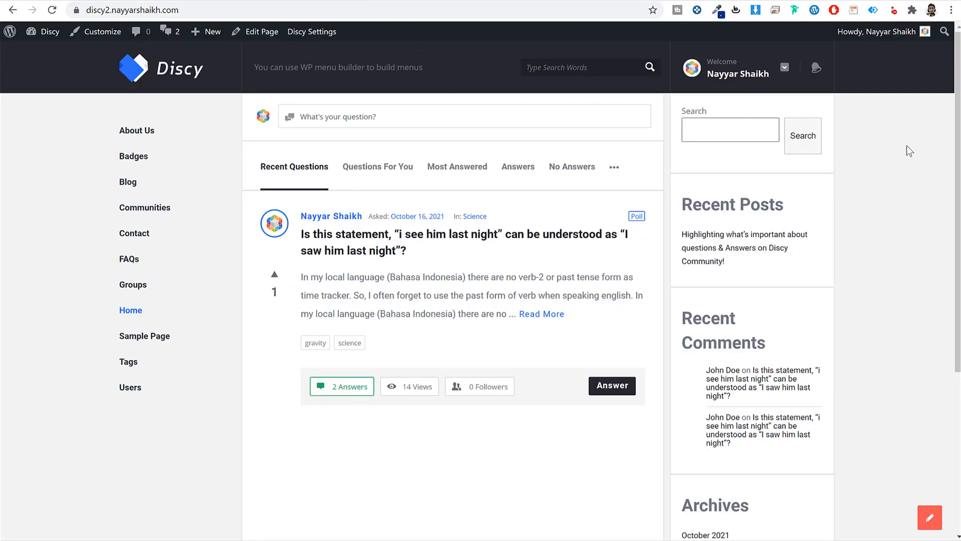
scroll(902, 285, down, 5)
scroll(899, 290, up, 5)
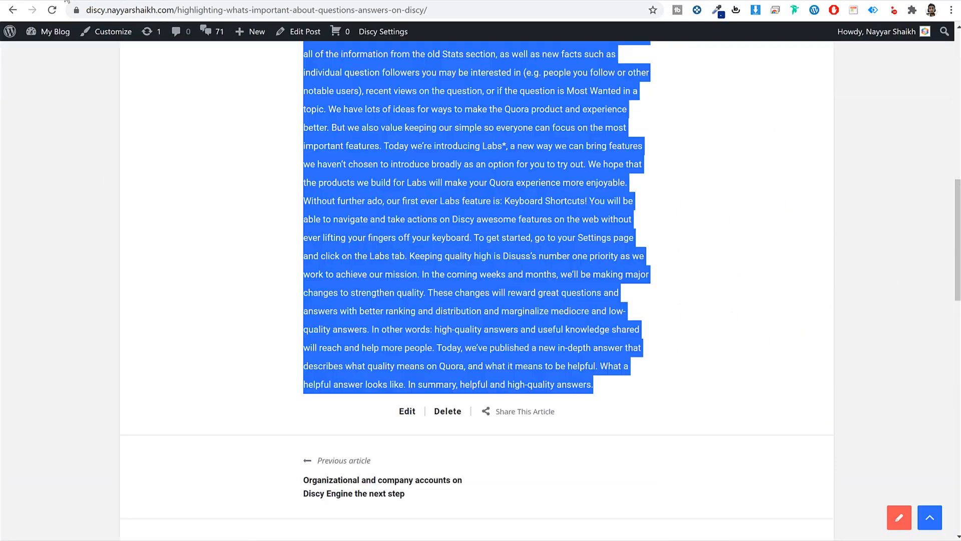
scroll(194, 295, up, 15)
click(169, 78)
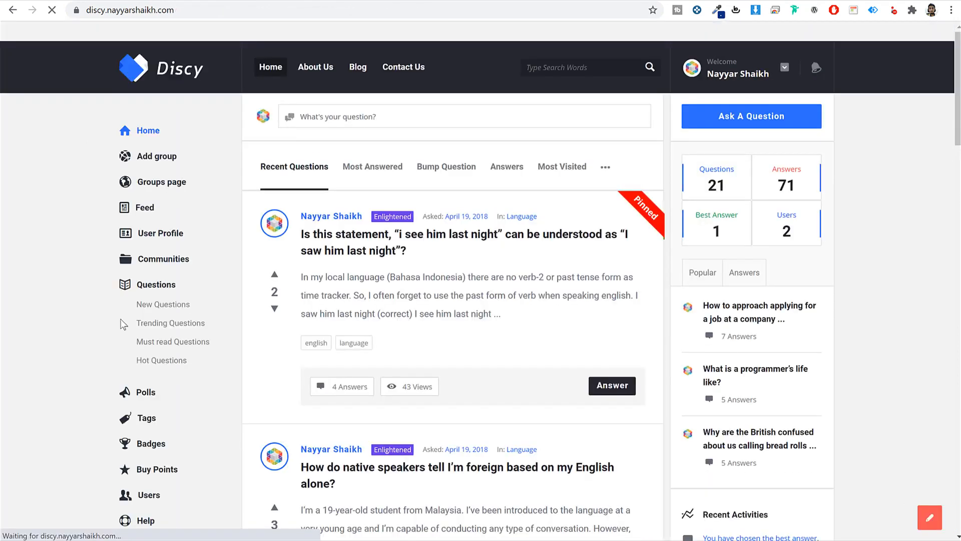
scroll(152, 368, down, 7)
scroll(143, 451, up, 7)
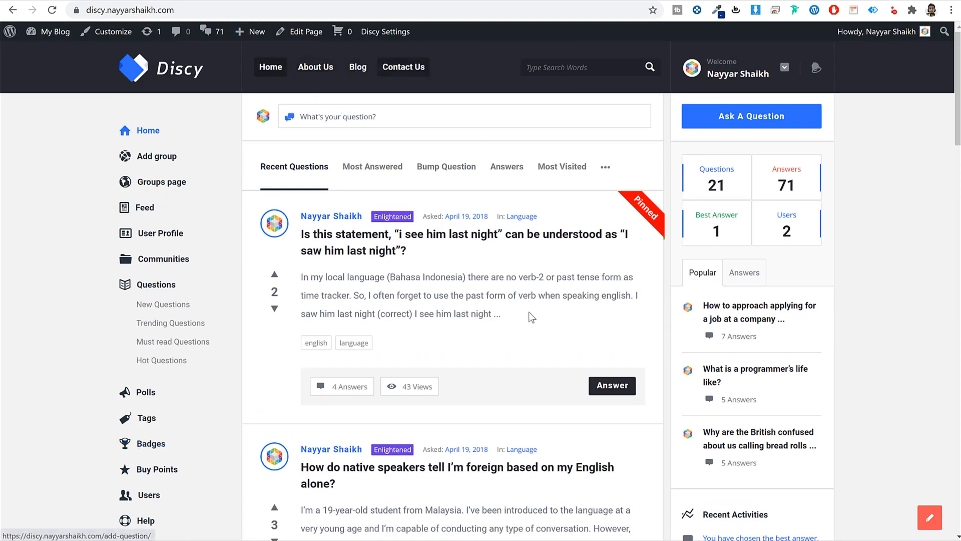
scroll(533, 331, down, 15)
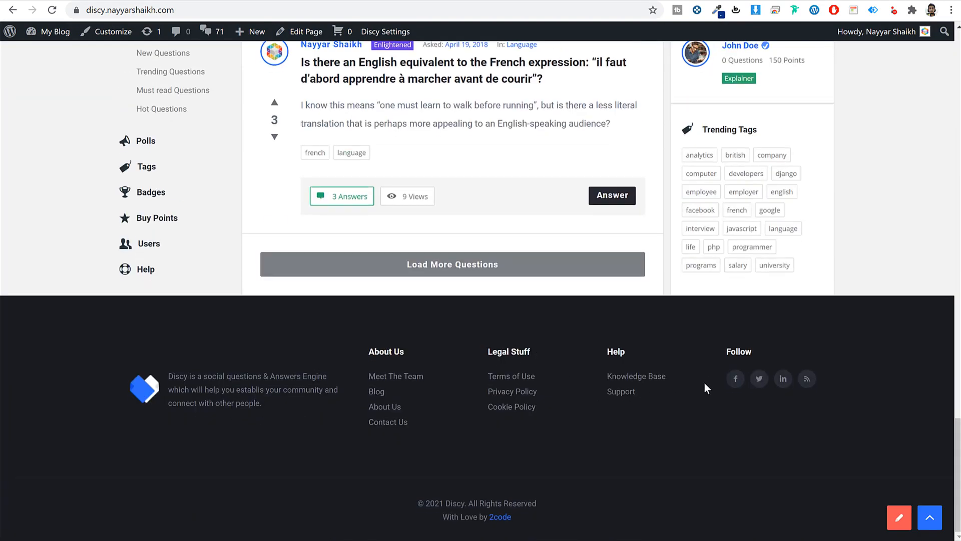
click(930, 517)
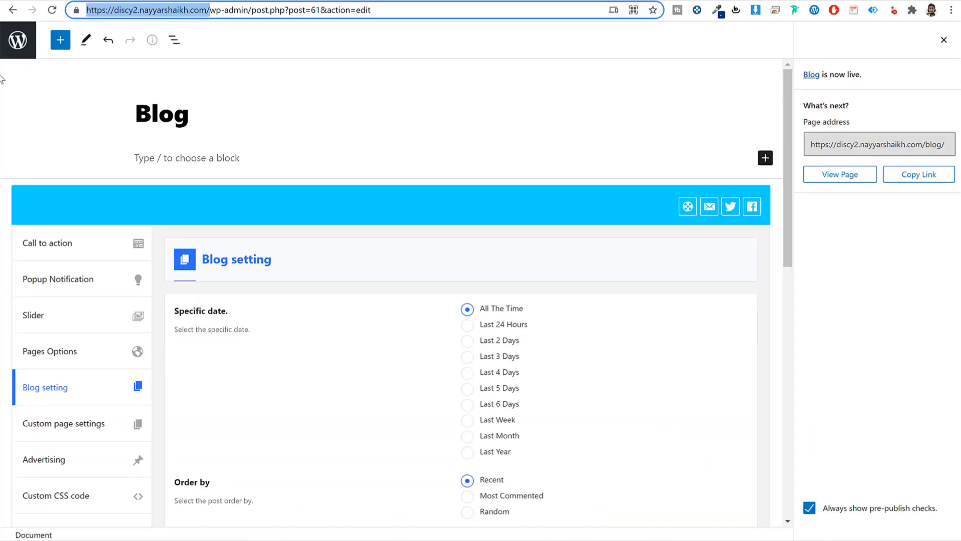
- Open Appearance > Menus and start entering a name for the new menu
click(19, 53)
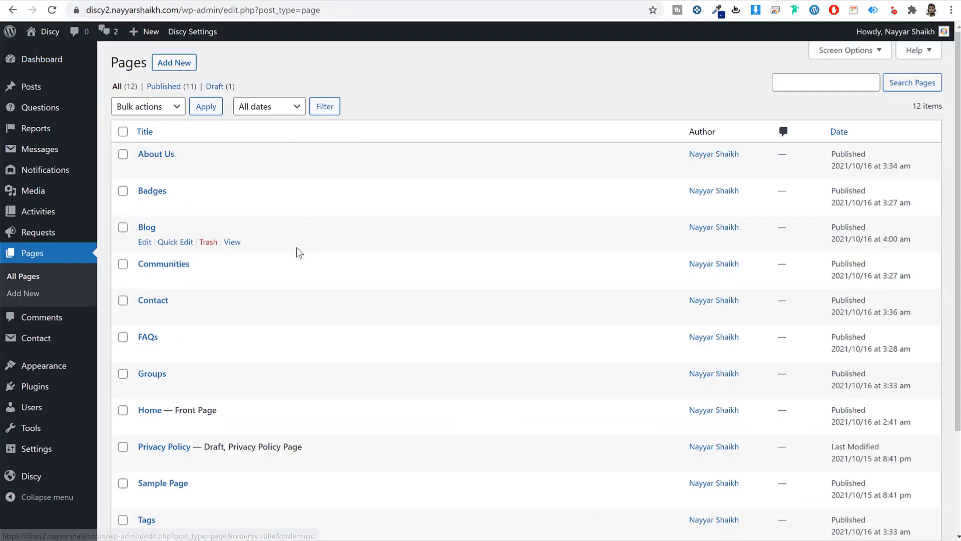
scroll(297, 247, down, 3)
mouse_move(51, 371)
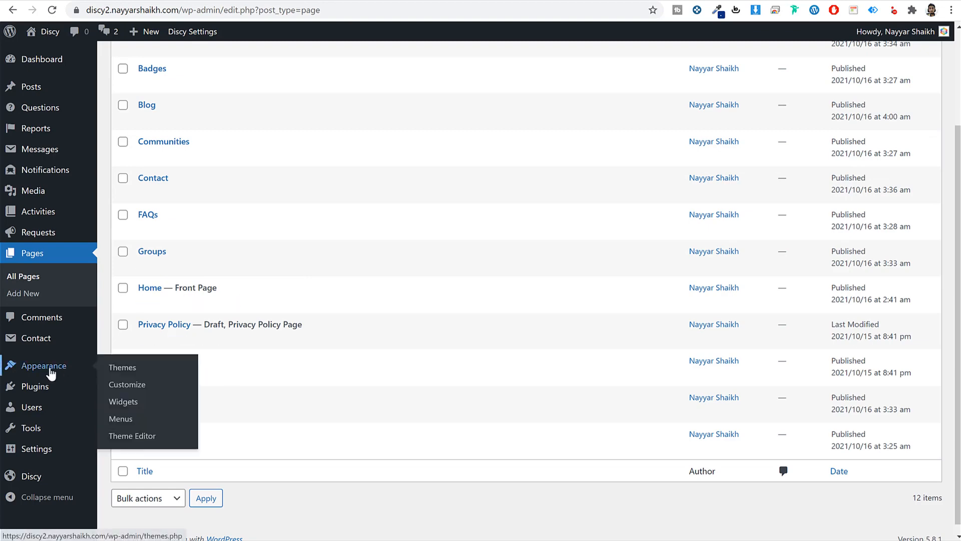
click(128, 420)
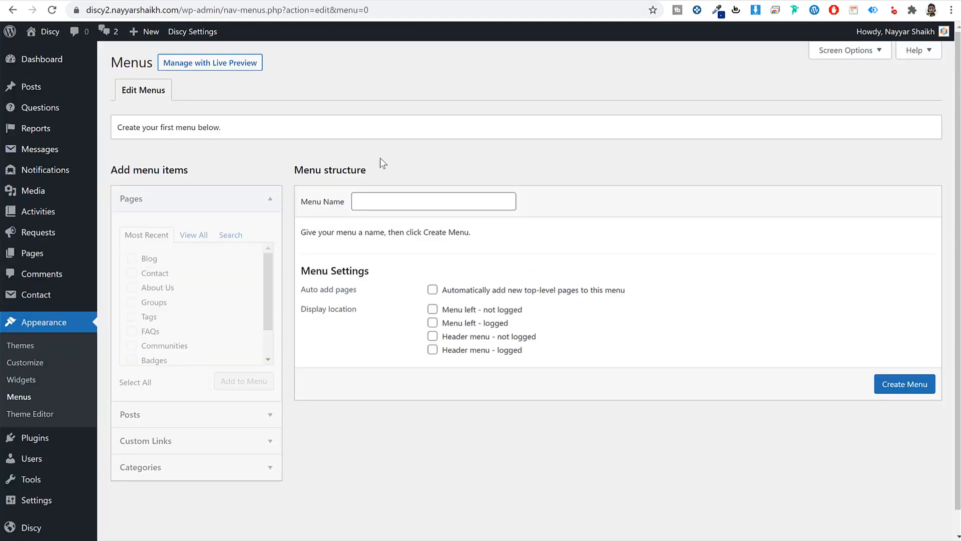
click(387, 199)
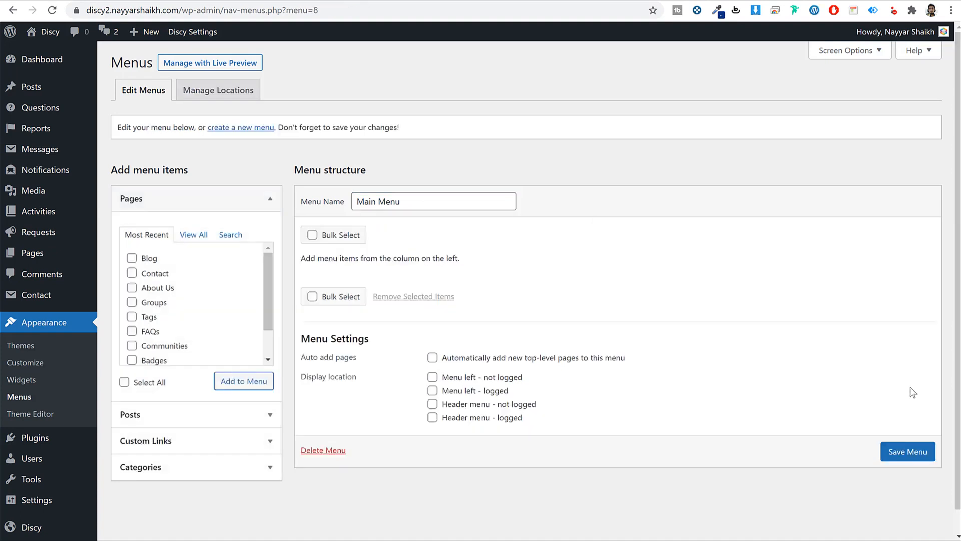
- Add the Home, About Us, Blog and Contact pages to the Main Menu
click(196, 236)
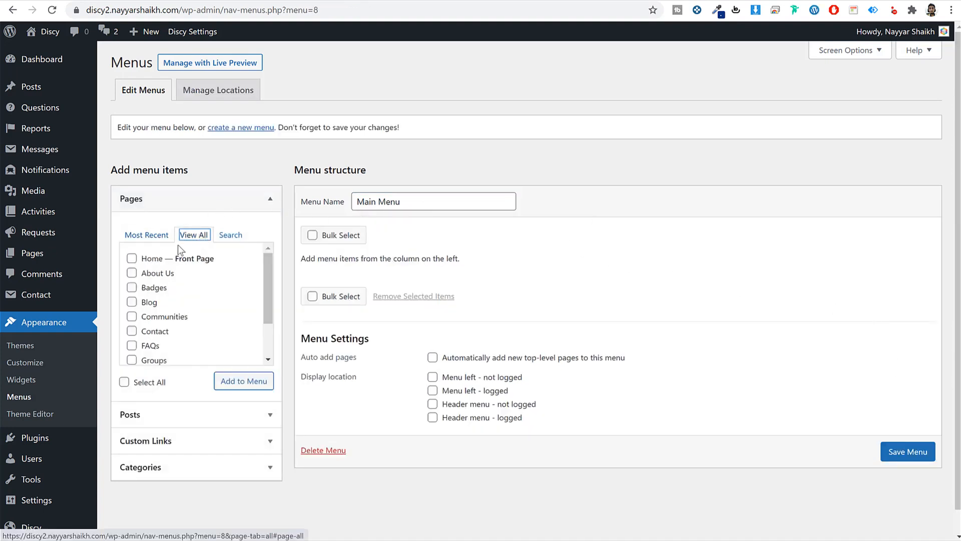
click(143, 258)
click(153, 276)
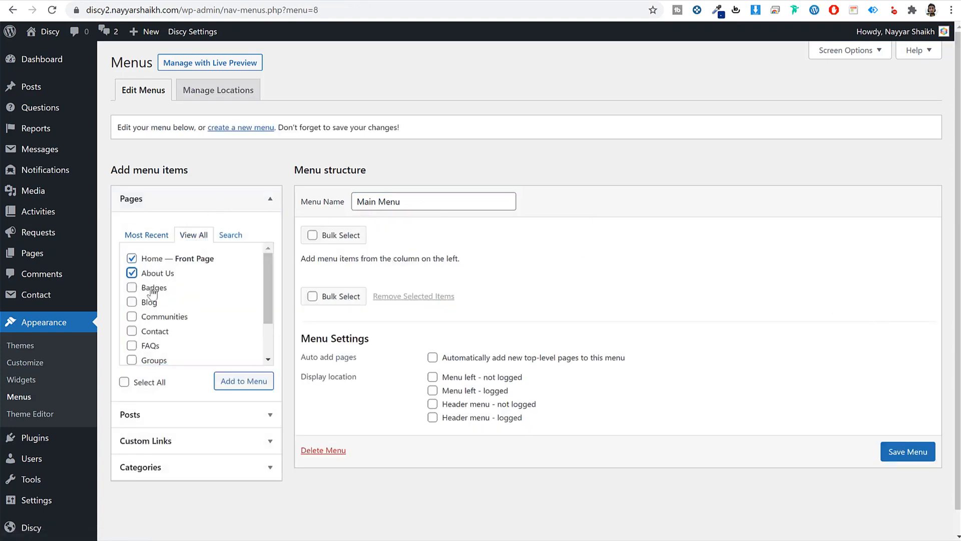
click(149, 304)
click(154, 333)
click(228, 381)
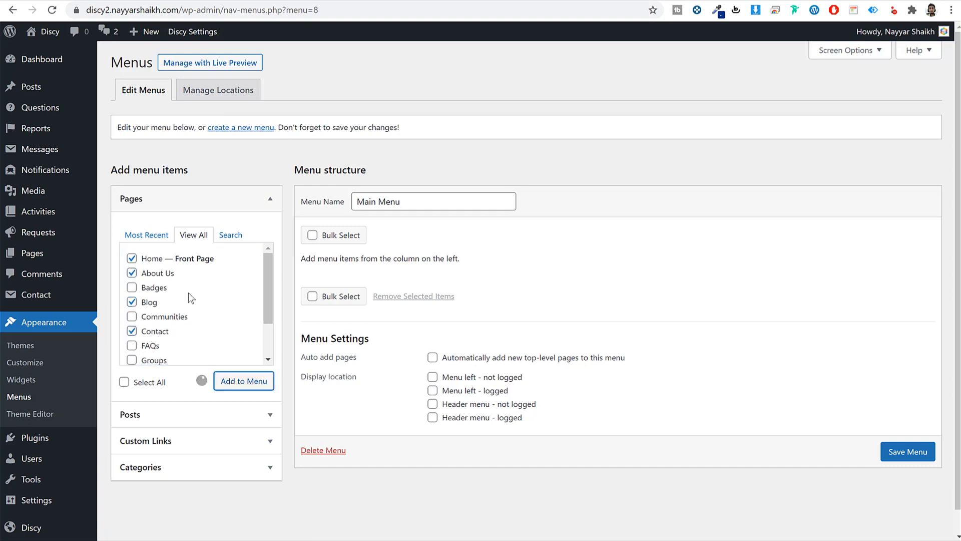
- Assign the Main Menu to both logged-out and logged-in header locations and save it
scroll(650, 358, down, 2)
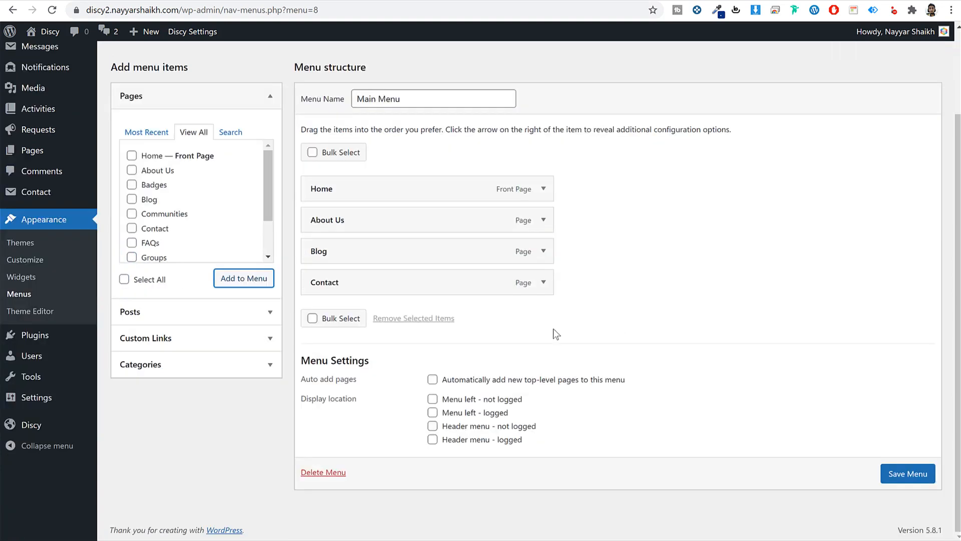
click(449, 429)
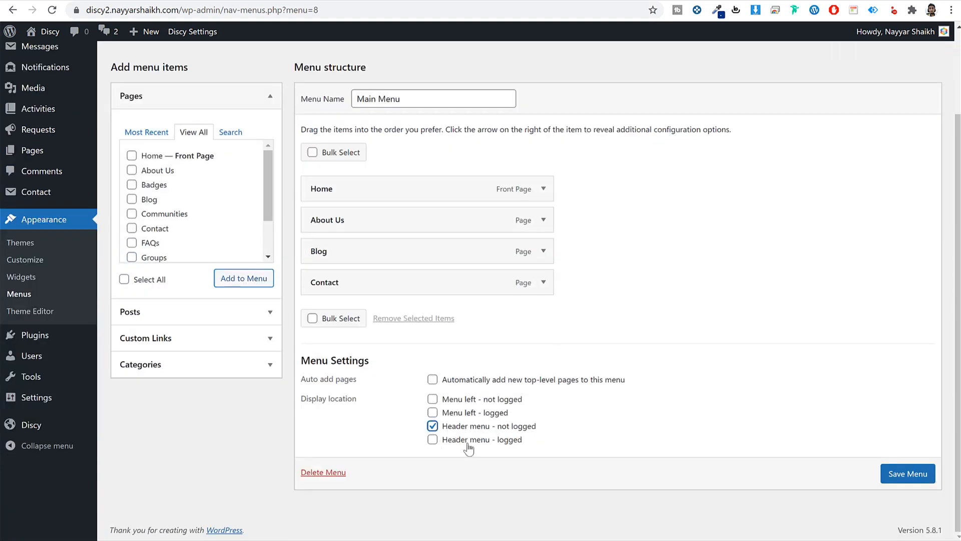
click(468, 443)
click(907, 474)
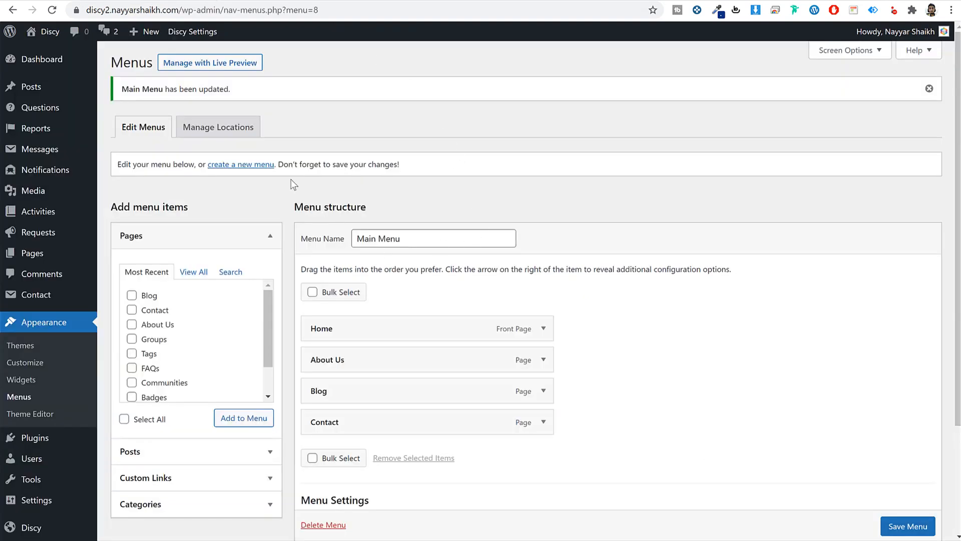
- Start a new menu named 'Left Menu' and browse the full list of site pages
click(253, 165)
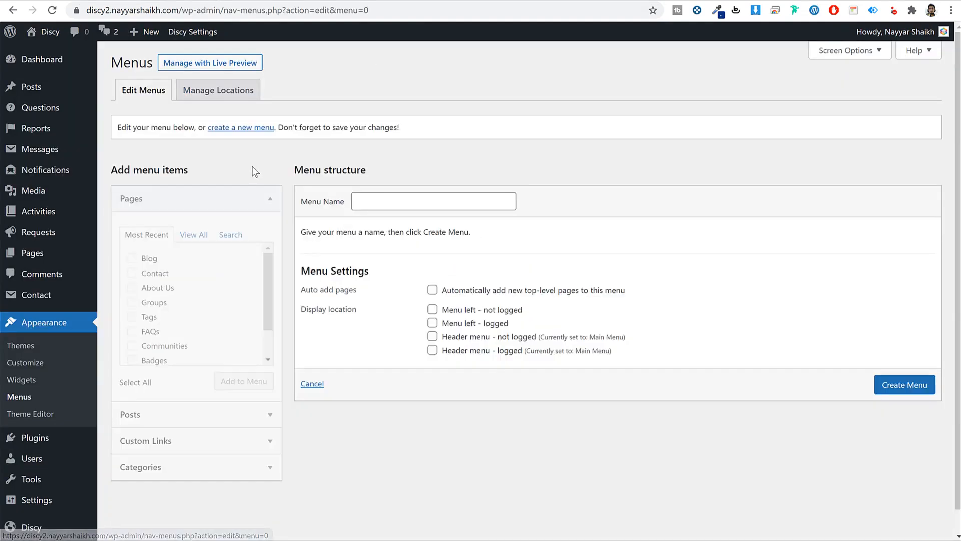
click(381, 198)
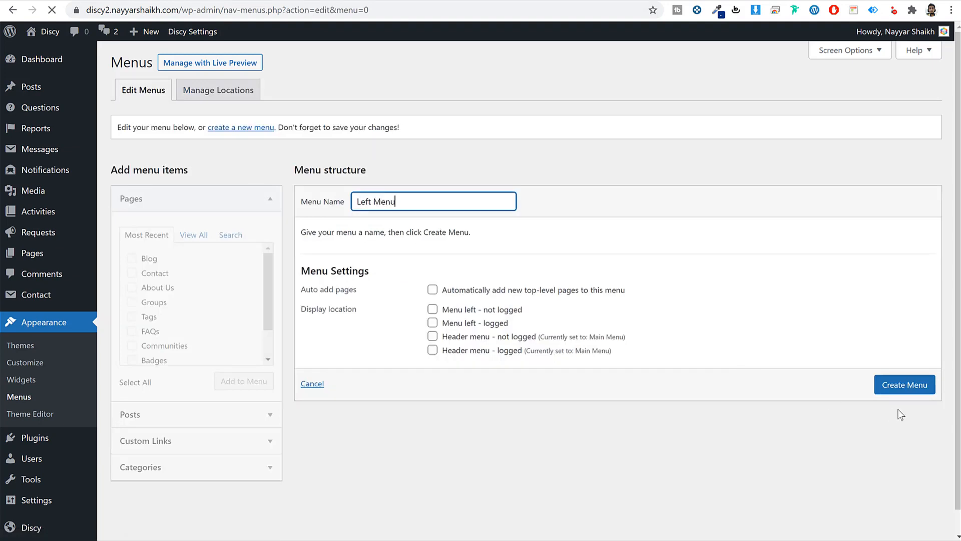
click(198, 243)
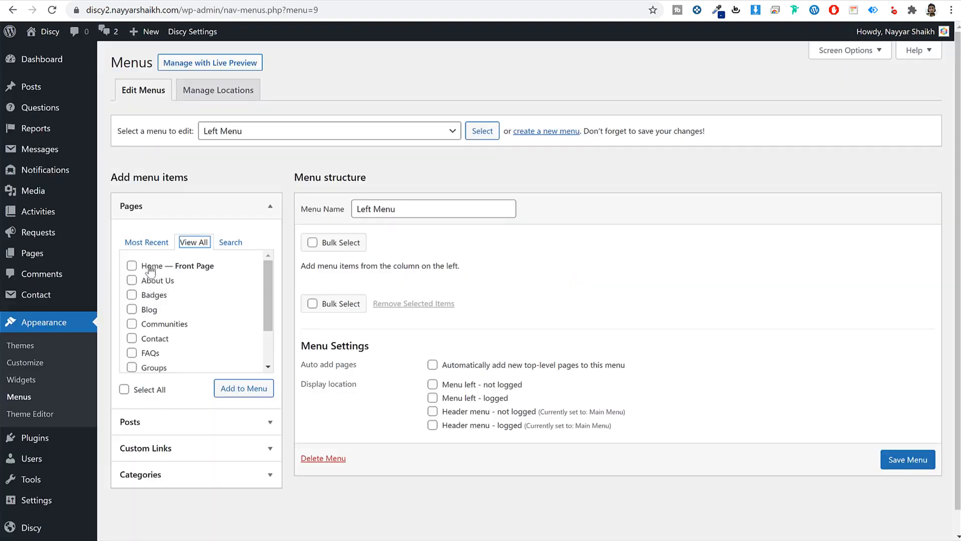
click(149, 266)
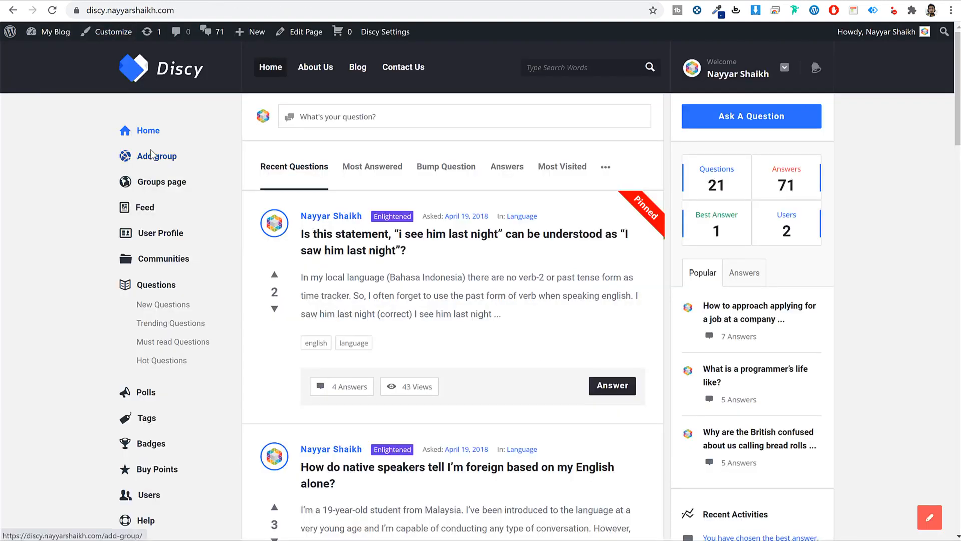
click(153, 155)
scroll(207, 301, down, 2)
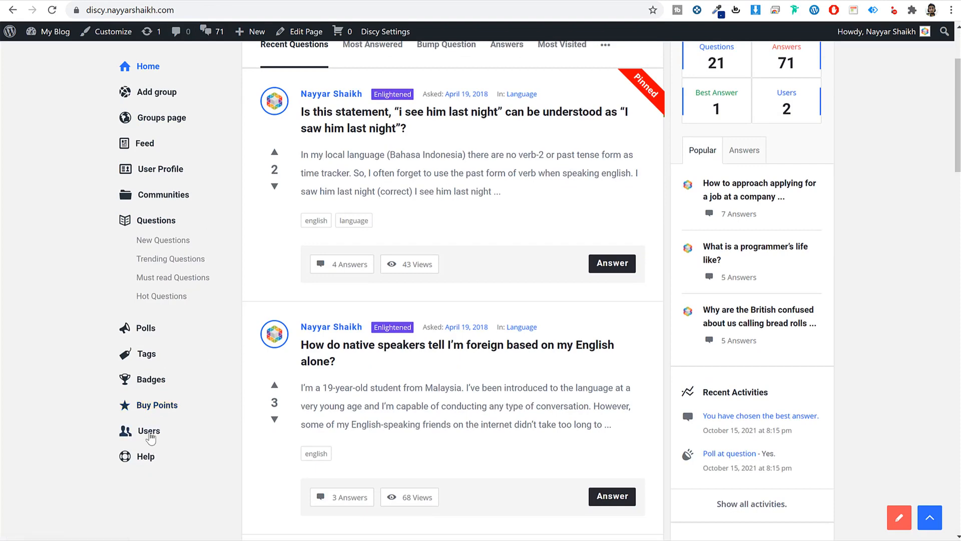
scroll(154, 443, up, 2)
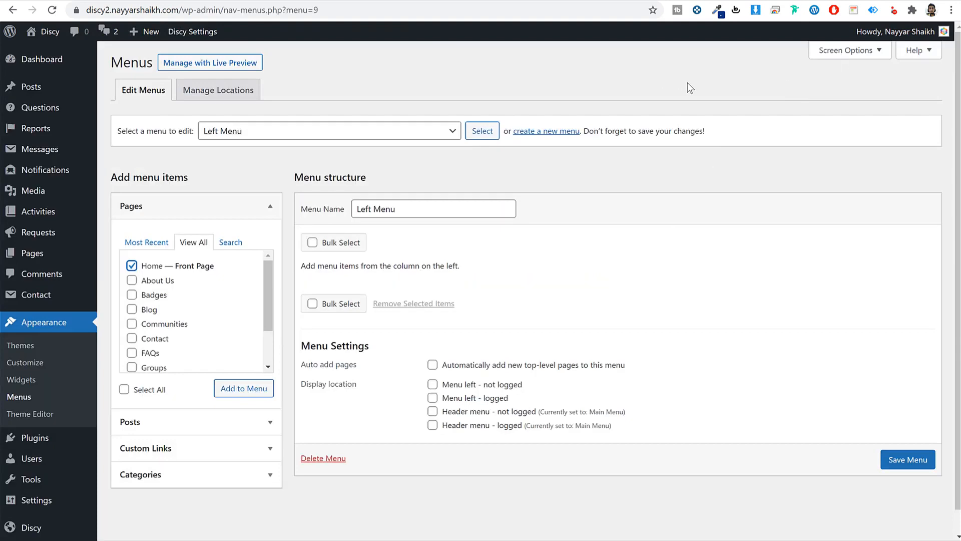
- Enable WPQA - Custom Links in Screen Options and add the Add group link to the Left Menu
click(849, 54)
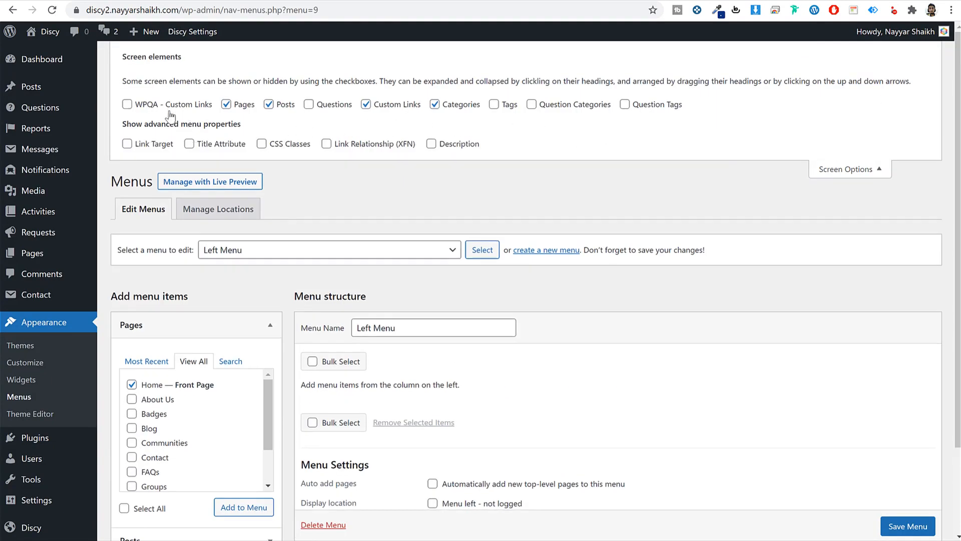
click(145, 105)
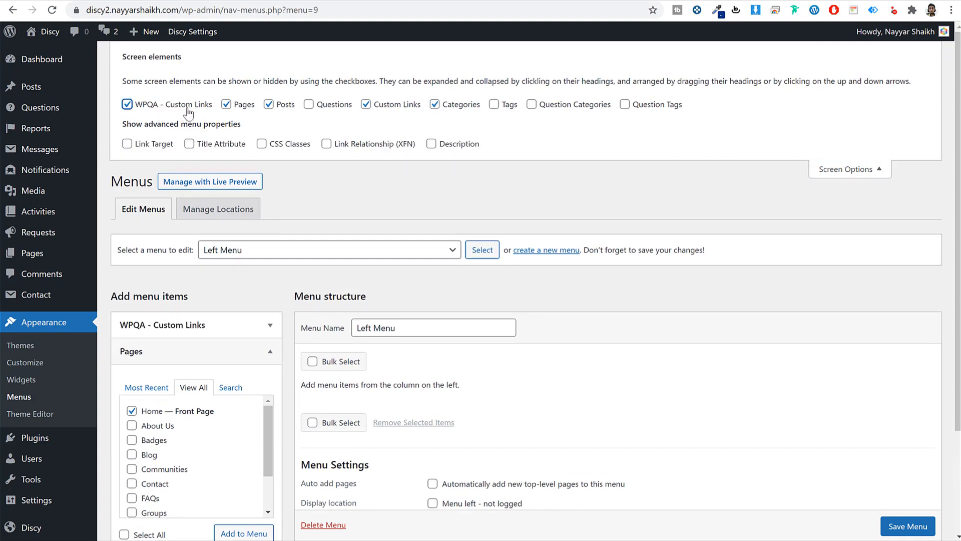
click(843, 170)
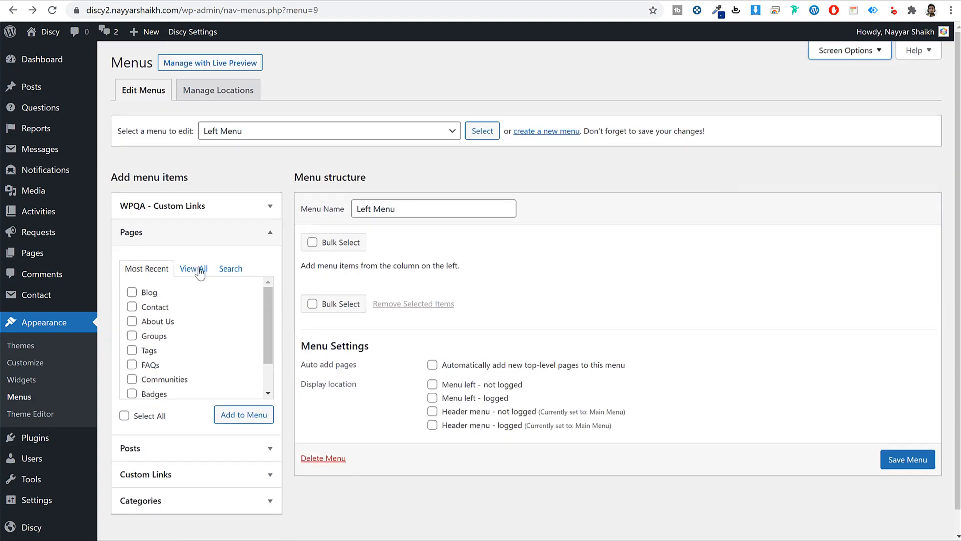
click(224, 214)
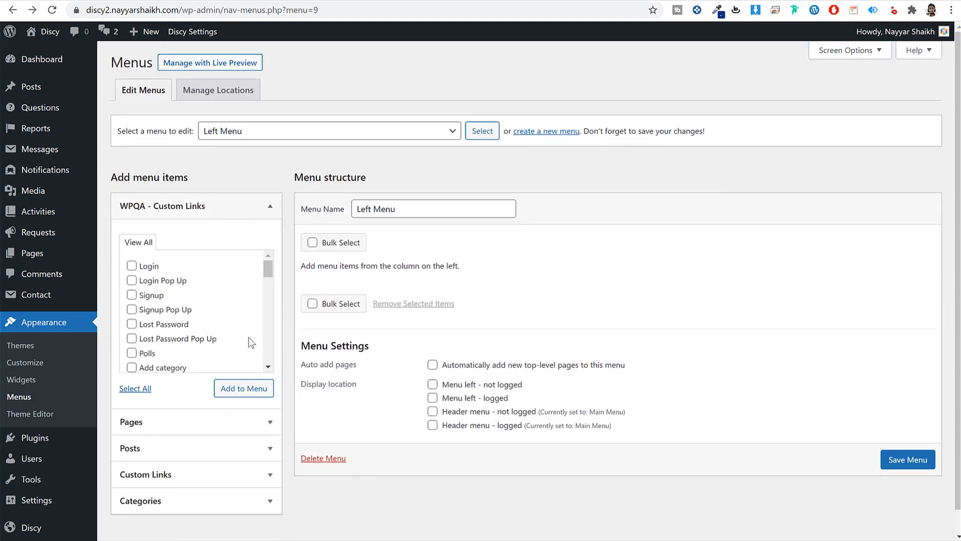
scroll(248, 338, down, 2)
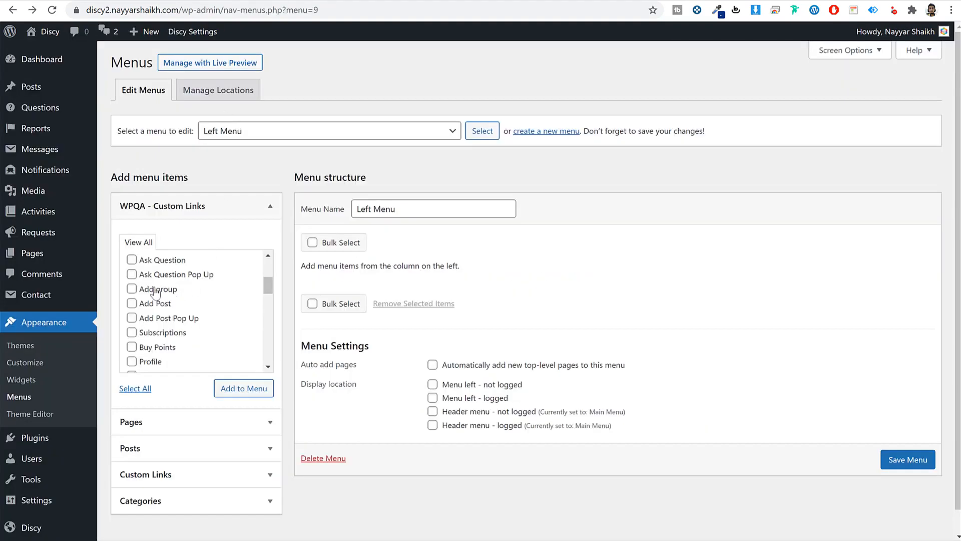
click(158, 291)
click(243, 389)
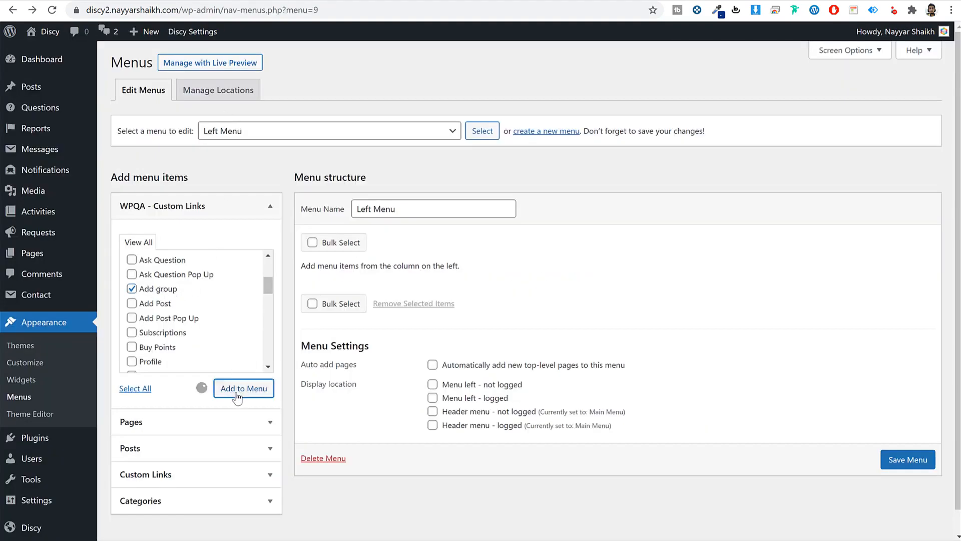
click(250, 211)
- Add the Home page above Add group, then the Groups page, to the Left Menu
click(200, 235)
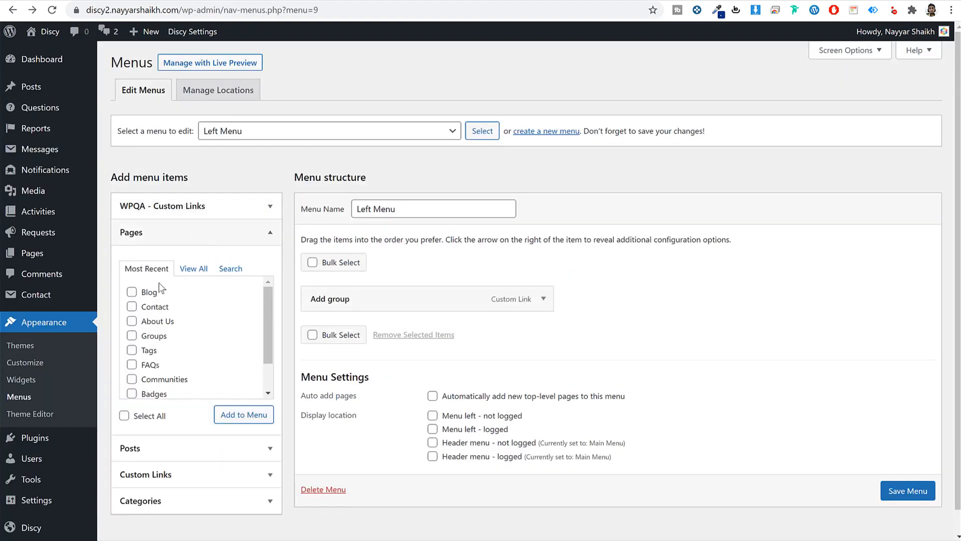
click(194, 269)
click(132, 292)
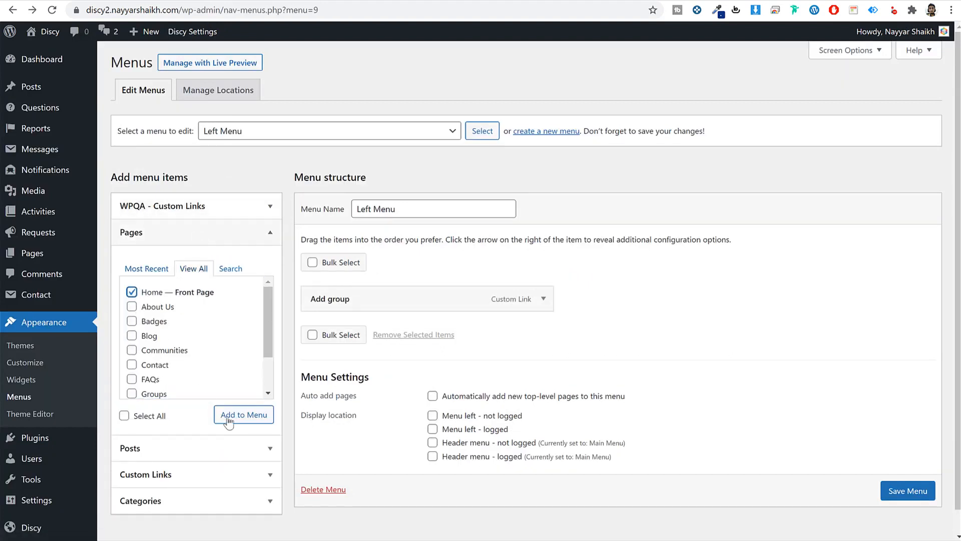
click(244, 414)
mouse_move(348, 333)
mouse_down()
mouse_move(359, 286)
mouse_move(345, 339)
mouse_up()
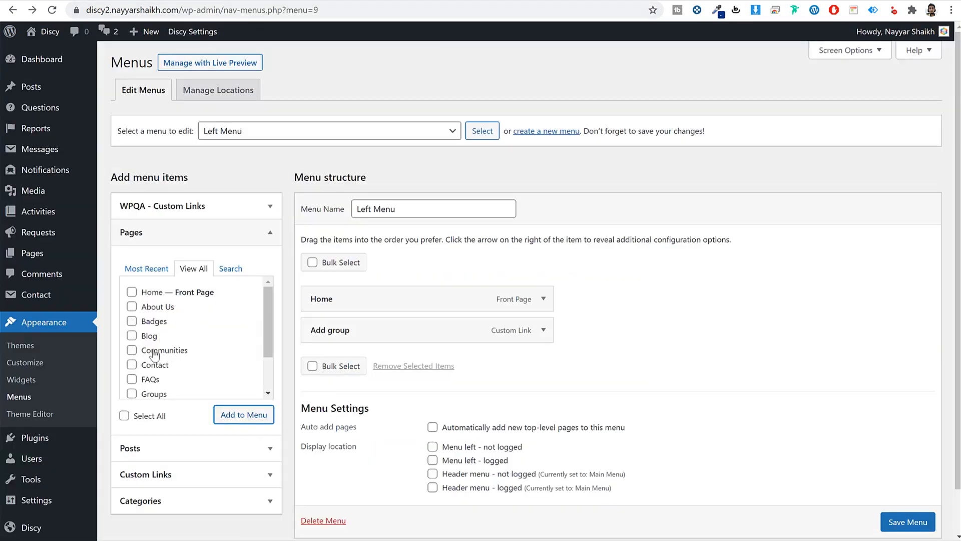
scroll(161, 373, down, 2)
click(154, 341)
click(248, 414)
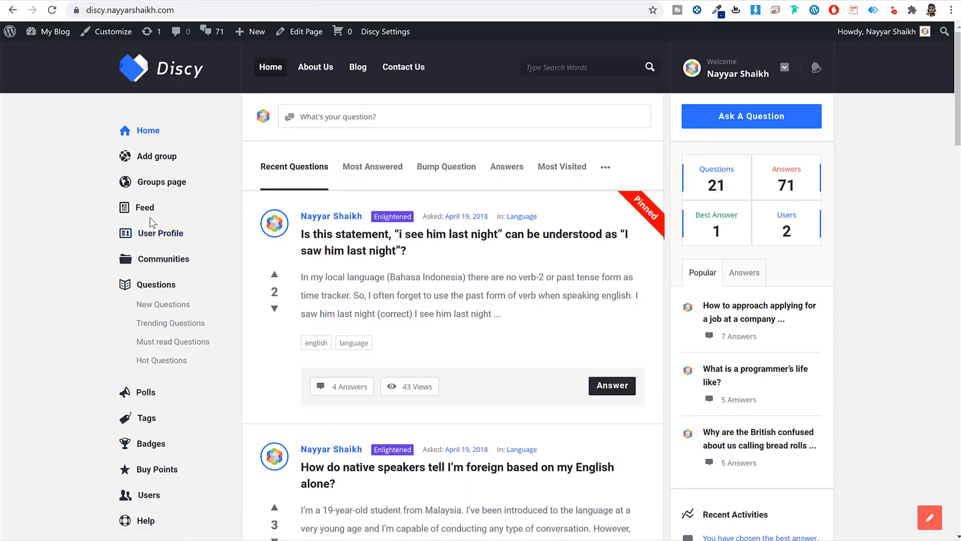
scroll(197, 323, up, 3)
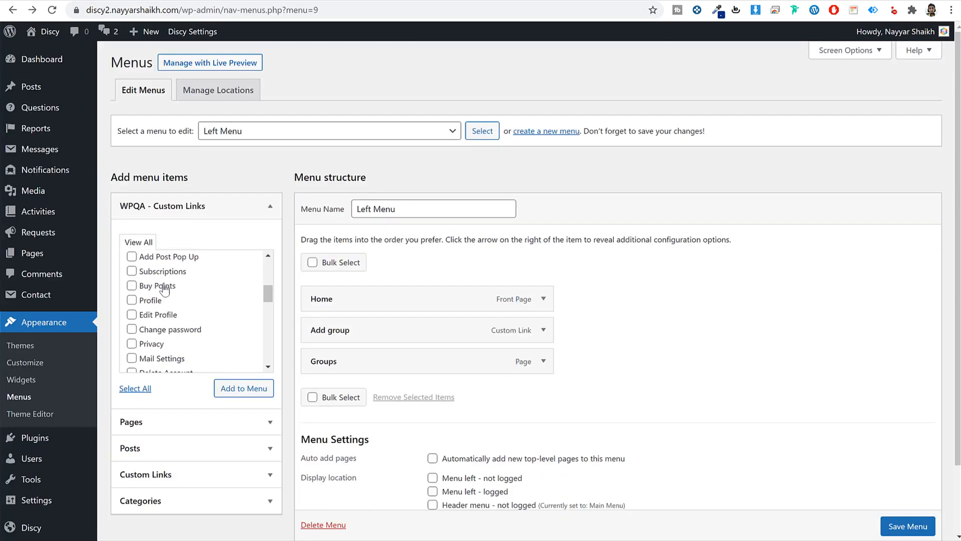
- Add the Buy Points and Polls custom links to the Left Menu
click(165, 287)
scroll(203, 303, down, 1)
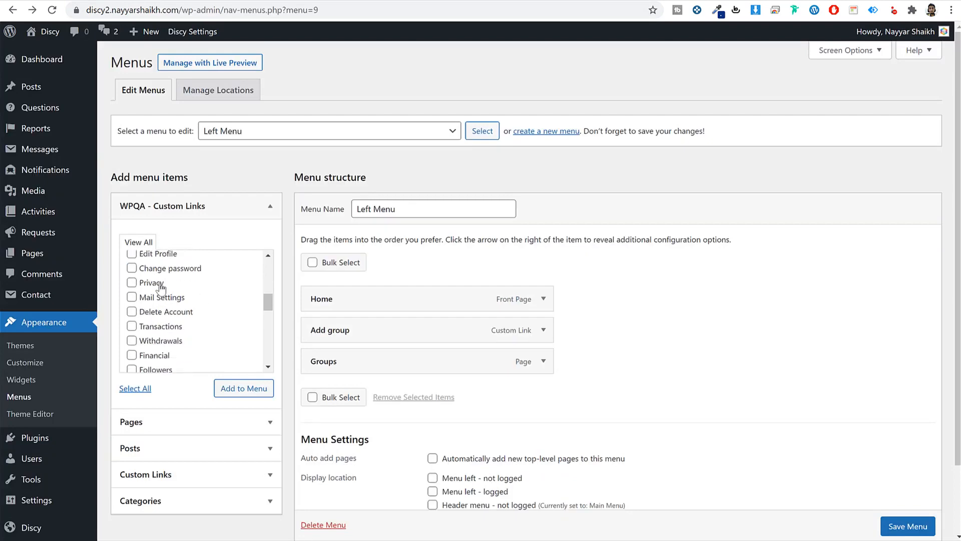
scroll(181, 311, down, 1)
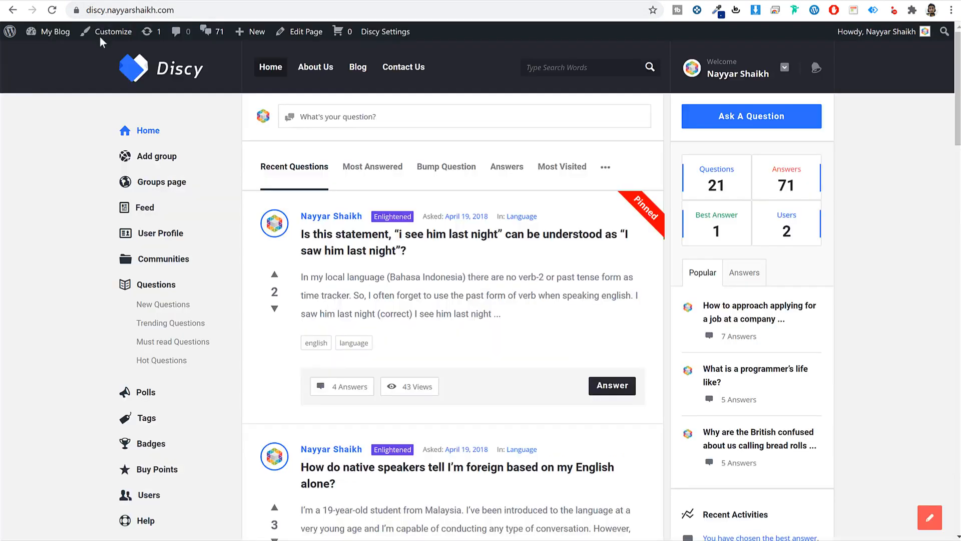
scroll(181, 328, down, 1)
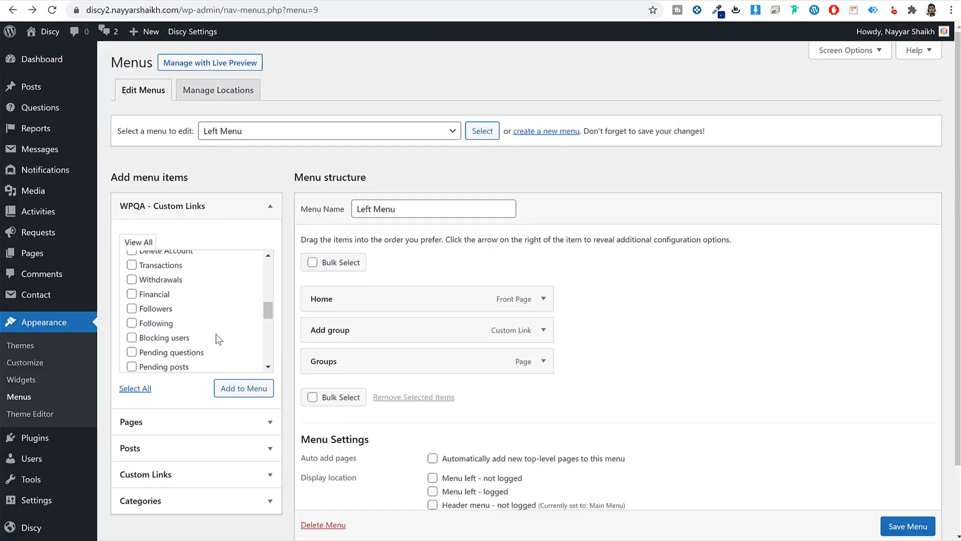
scroll(185, 333, up, 7)
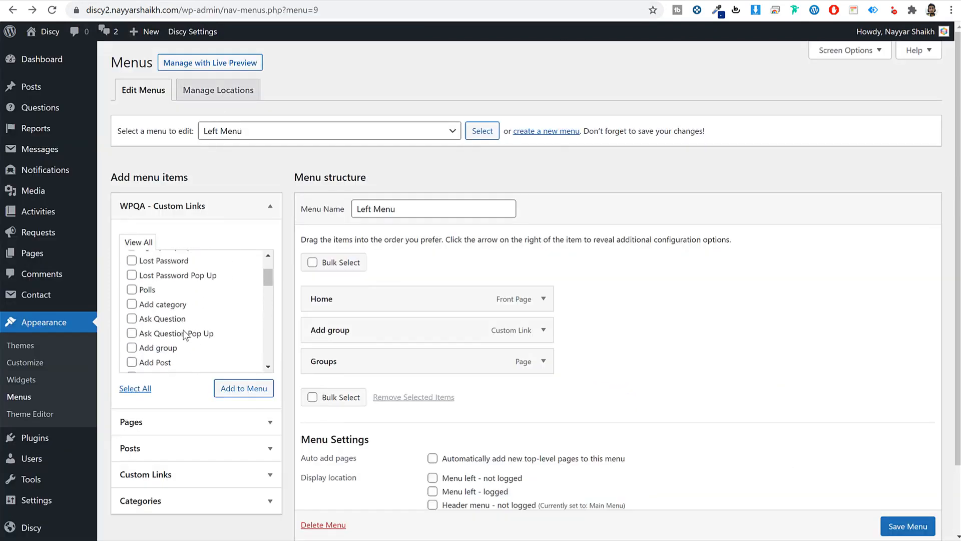
click(148, 354)
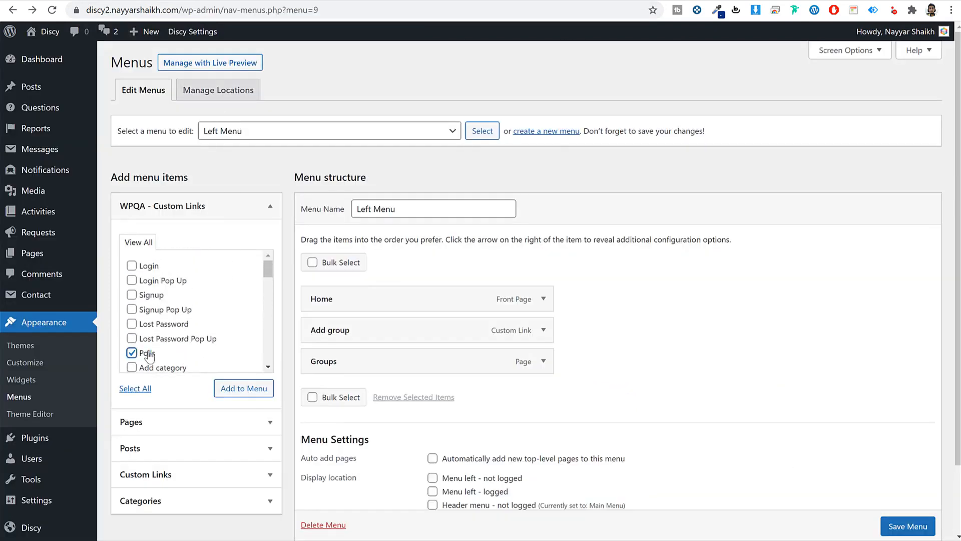
scroll(217, 335, down, 3)
scroll(217, 337, down, 1)
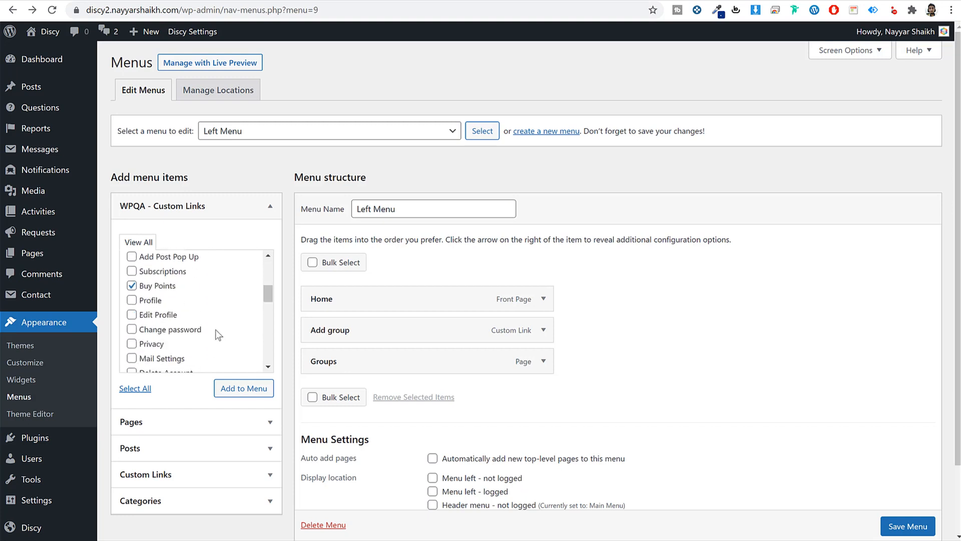
click(246, 388)
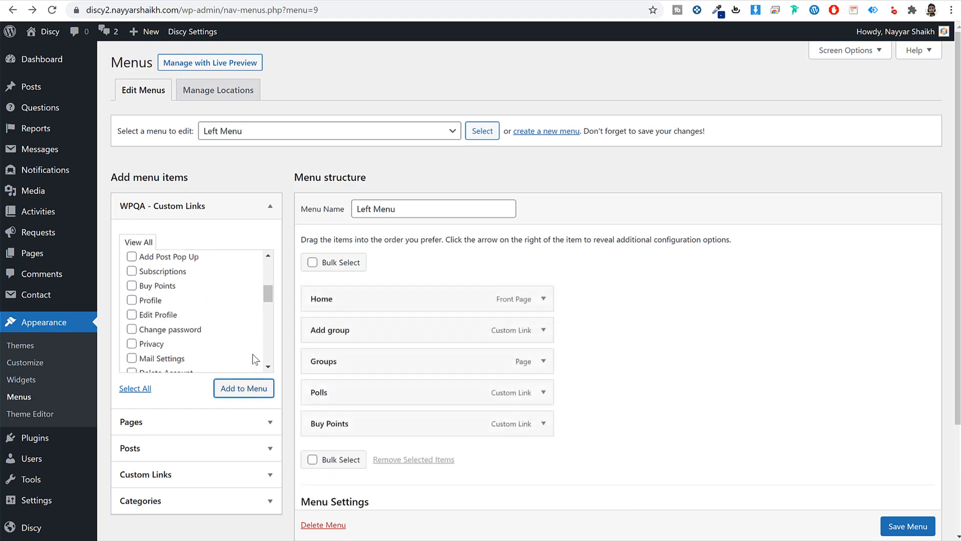
- Add the Badges, FAQs, Tags and Users pages, and copy the icon-note class name
scroll(521, 375, down, 2)
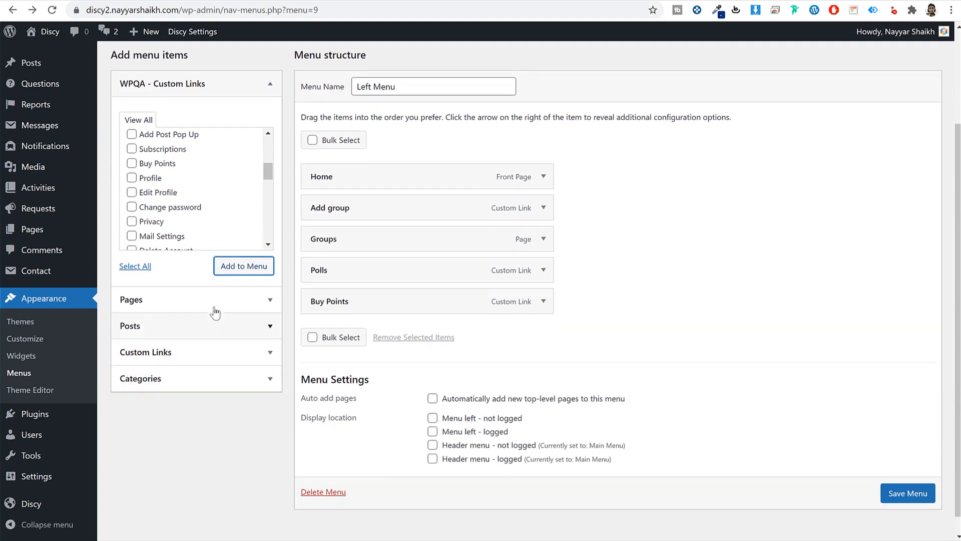
click(213, 306)
click(151, 204)
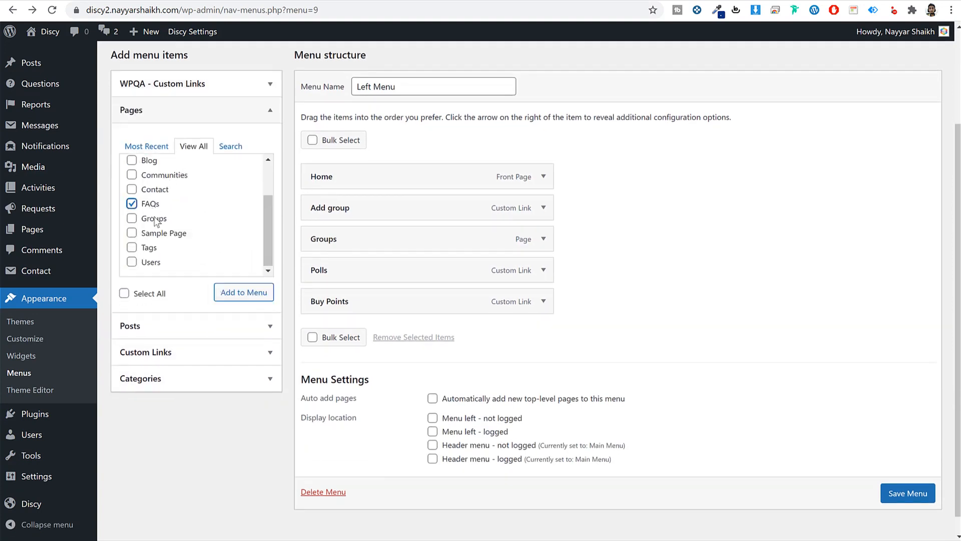
click(149, 248)
click(151, 264)
scroll(179, 245, up, 2)
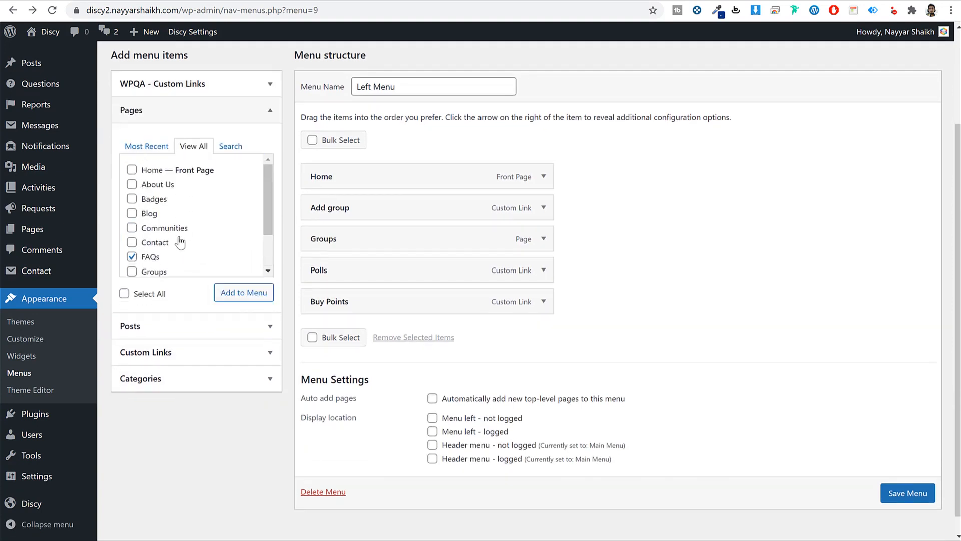
click(151, 200)
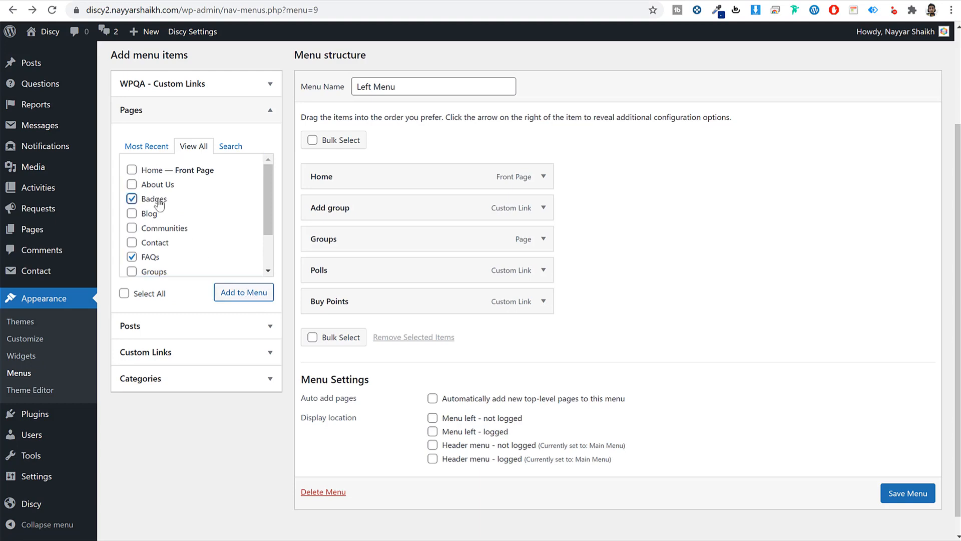
click(249, 294)
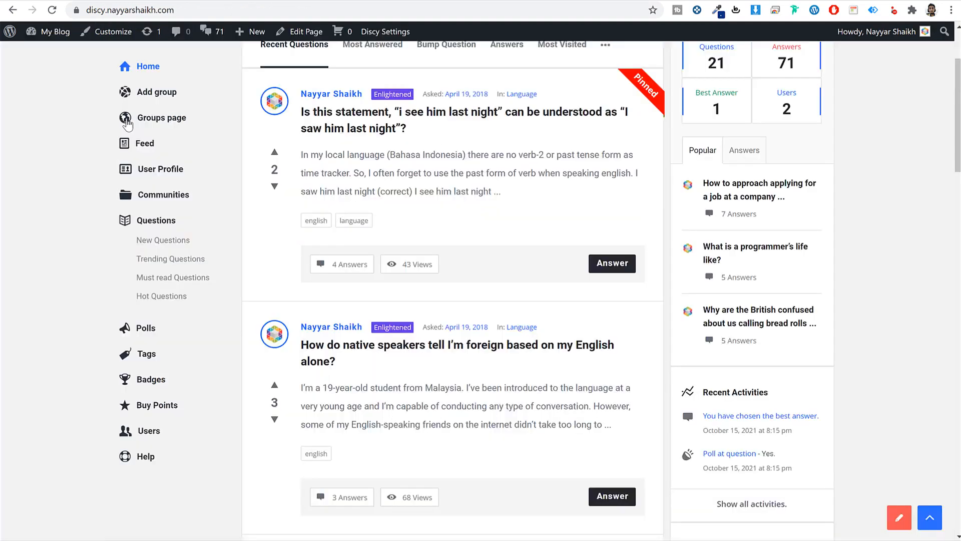
scroll(127, 124, up, 1)
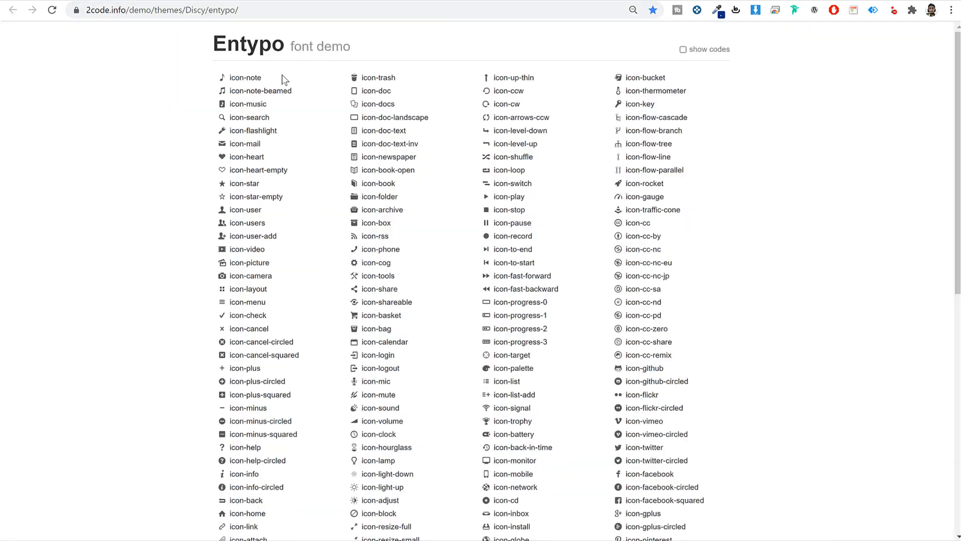
drag(282, 76, 228, 79)
key(ctrl+c)
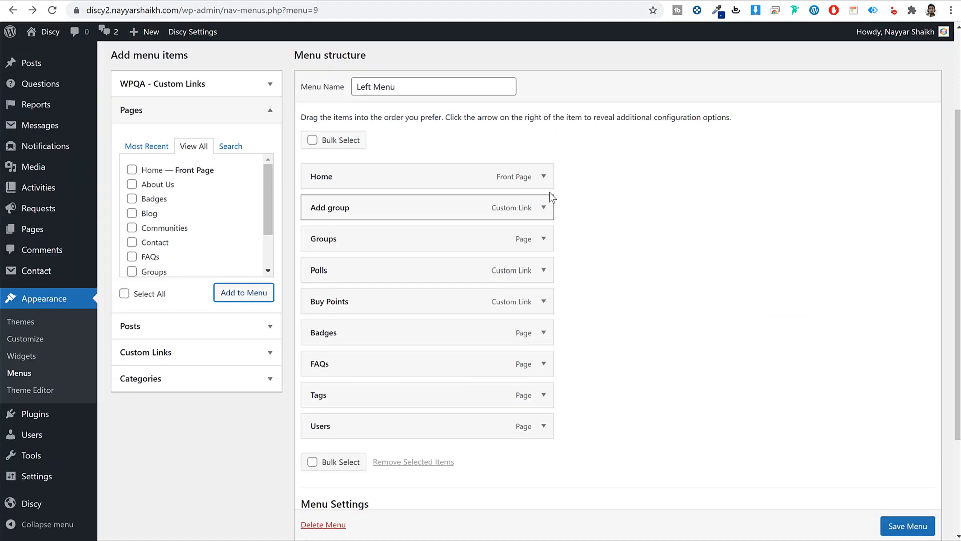
- Set the Add group item's icon class to icon-note
click(544, 207)
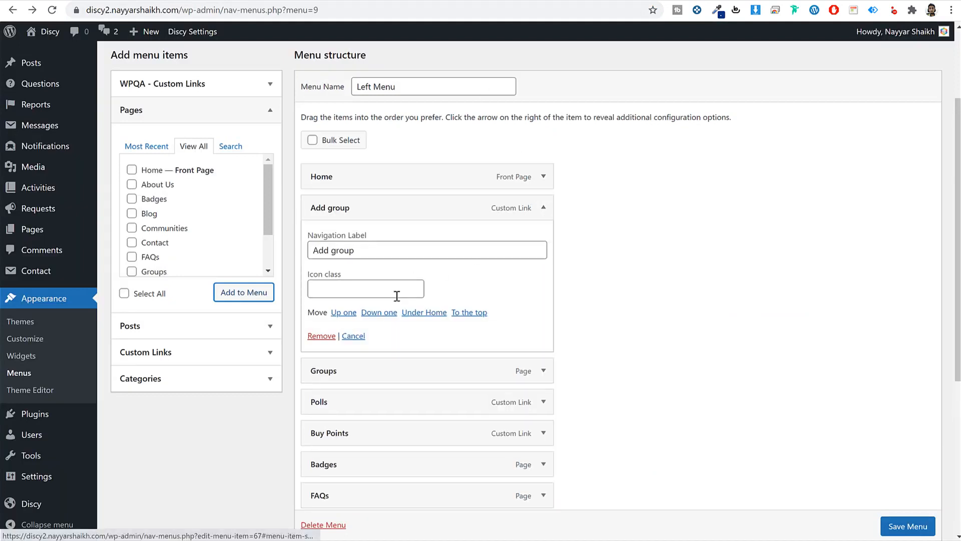
click(362, 289)
key(ctrl+v)
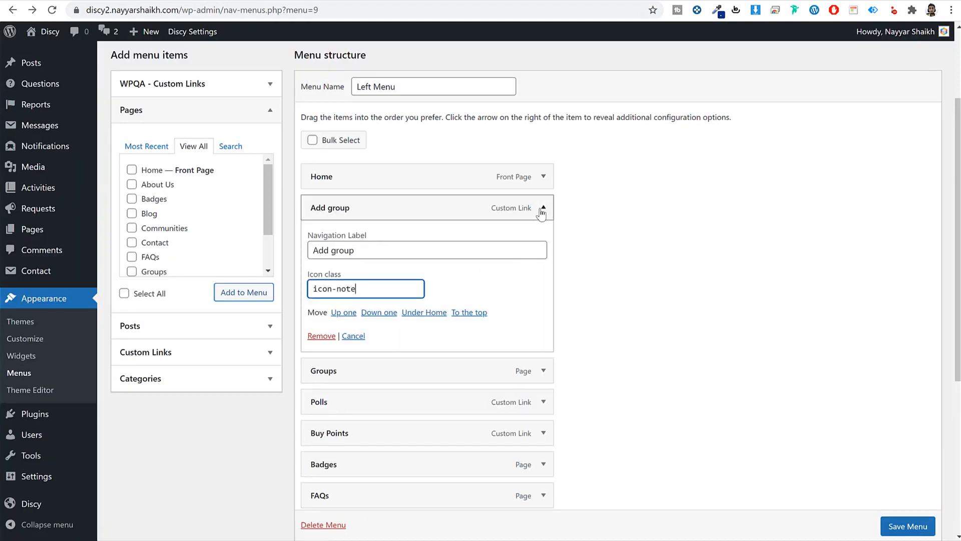
- Find icon-home in the Entypo reference and set it as the Home item's icon class
click(544, 207)
click(544, 177)
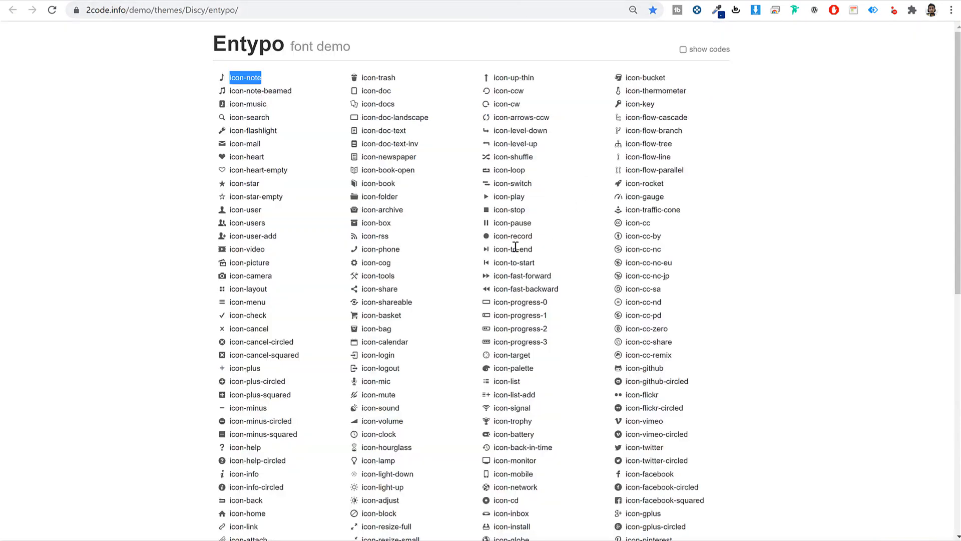
click(700, 239)
key(ctrl+f)
text(hom)
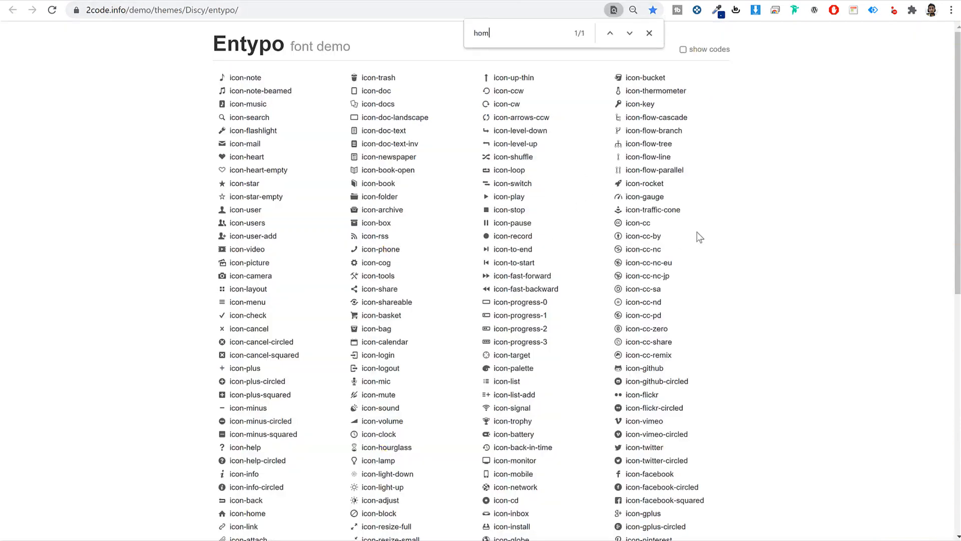
text(e)
scroll(300, 326, down, 6)
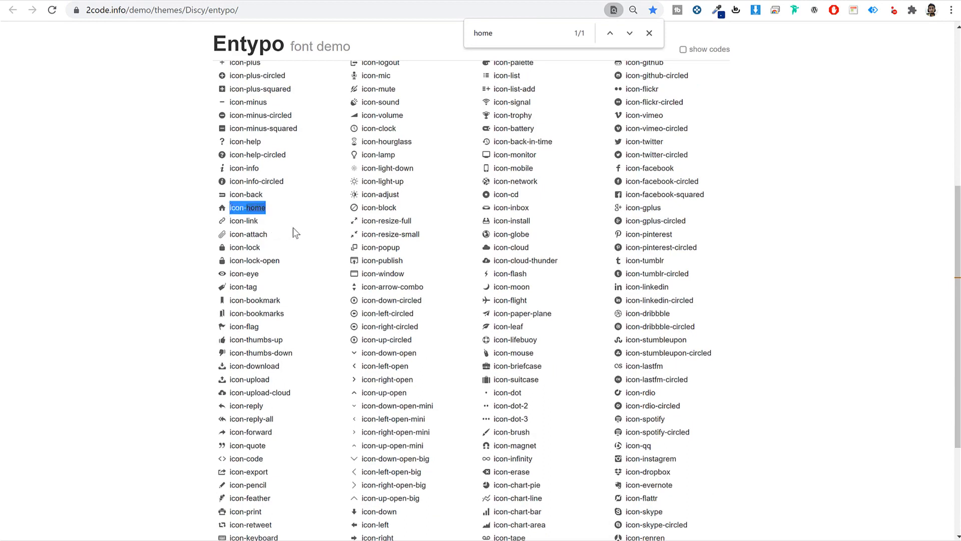
click(649, 33)
click(647, 155)
key(ctrl+f)
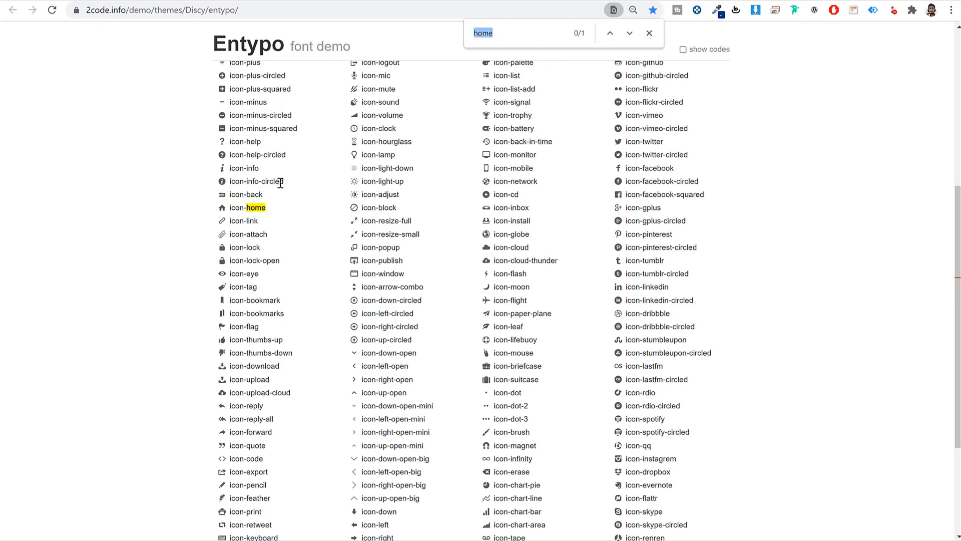
click(263, 208)
click(200, 1)
click(346, 257)
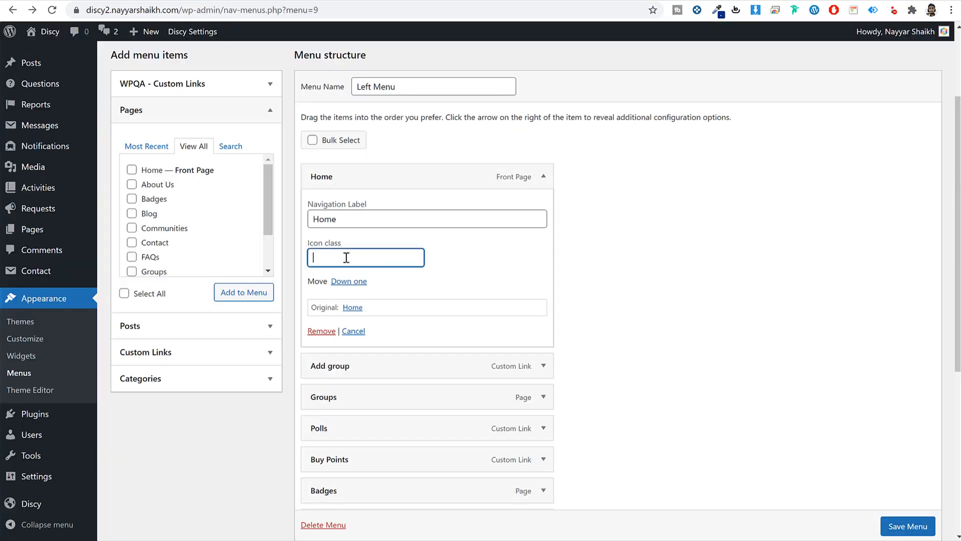
text(icon-home)
click(501, 242)
click(543, 176)
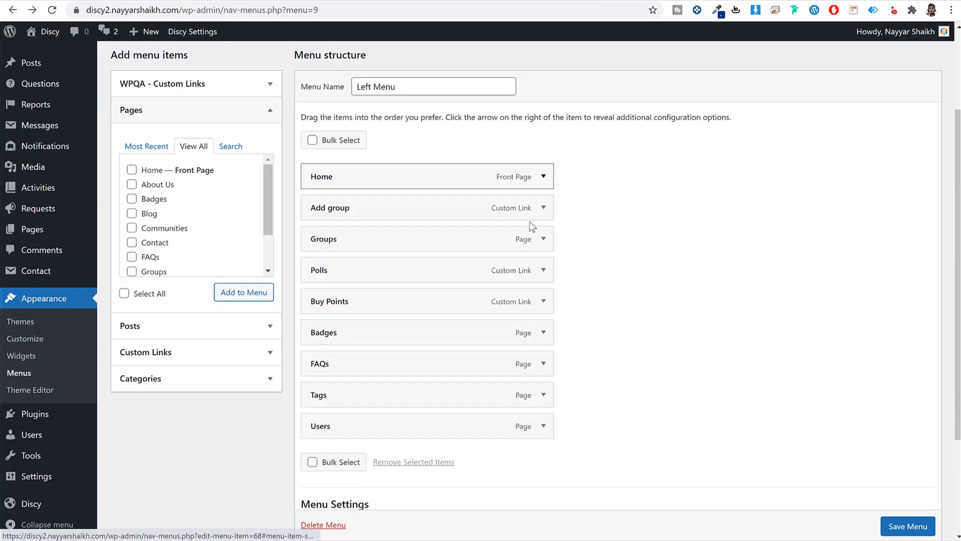
- Set the Groups item's icon class to icon-globe
click(543, 240)
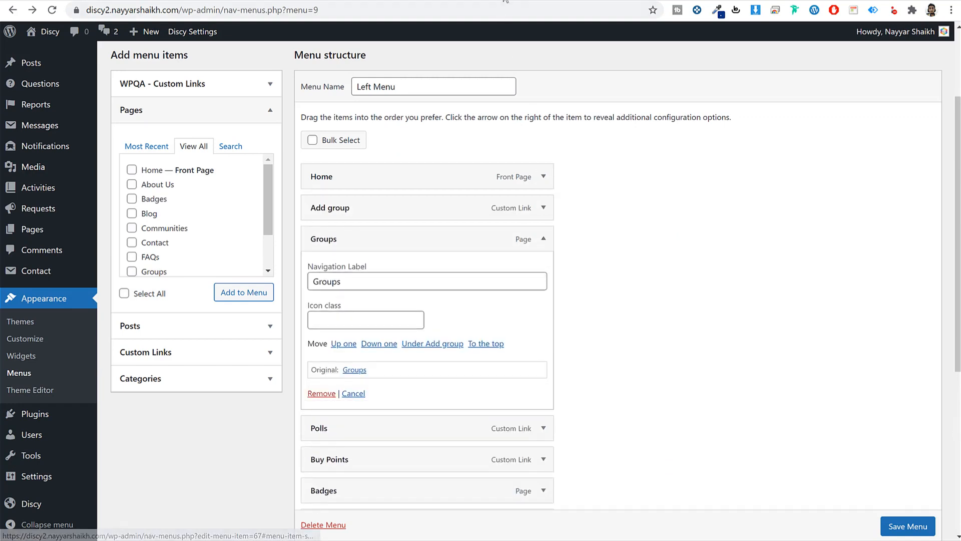
click(507, 1)
drag(532, 234, 493, 238)
key(ctrl+c)
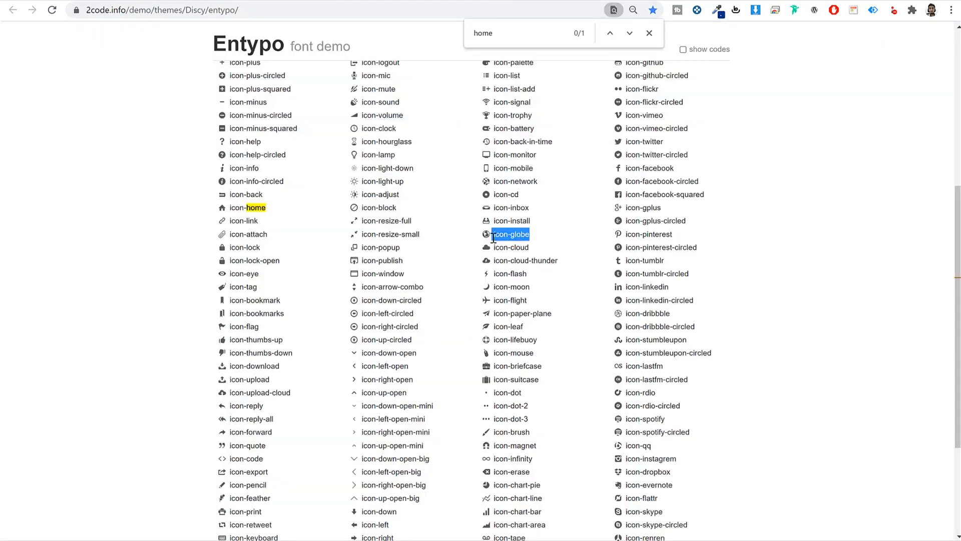
click(229, 1)
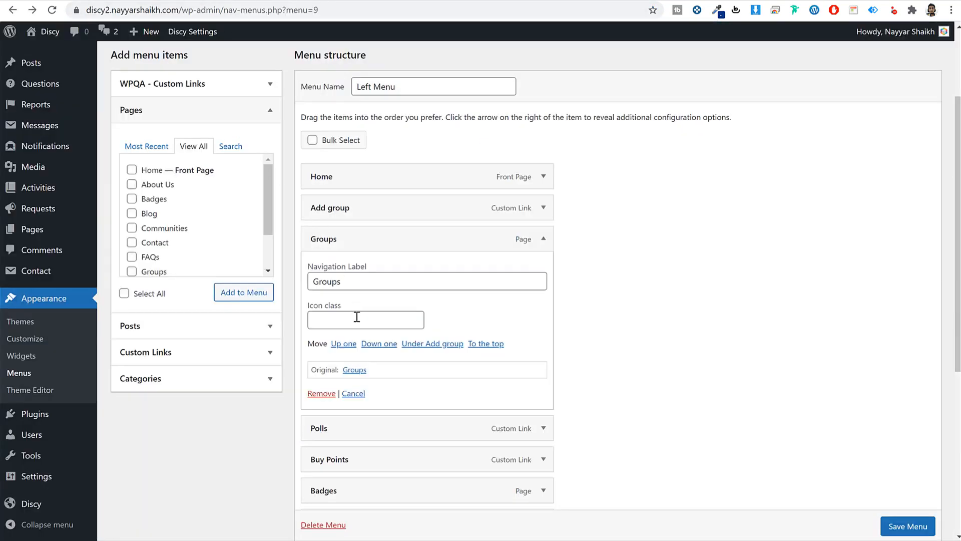
click(357, 317)
key(ctrl+v)
click(544, 239)
- Set the Polls item's icon class to icon-lifebuoy
click(544, 267)
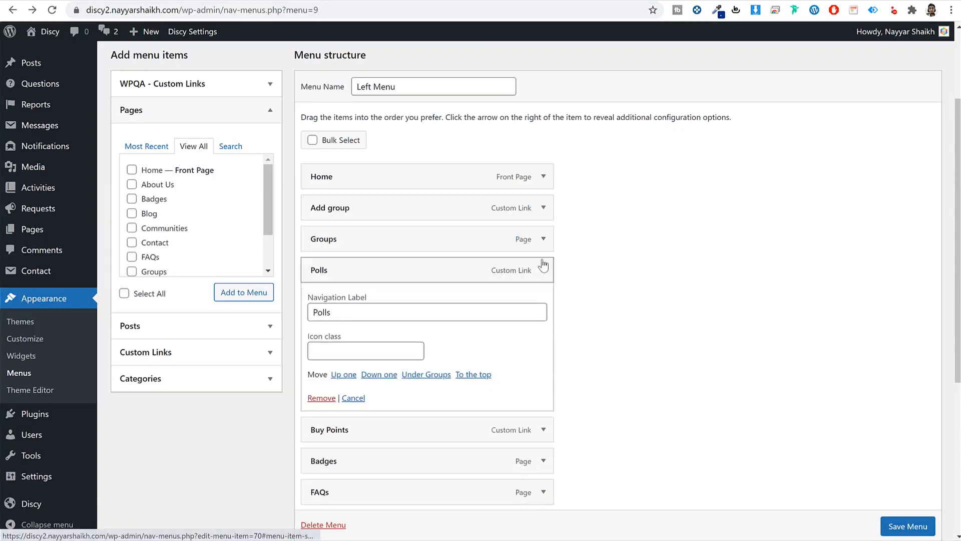
click(525, 1)
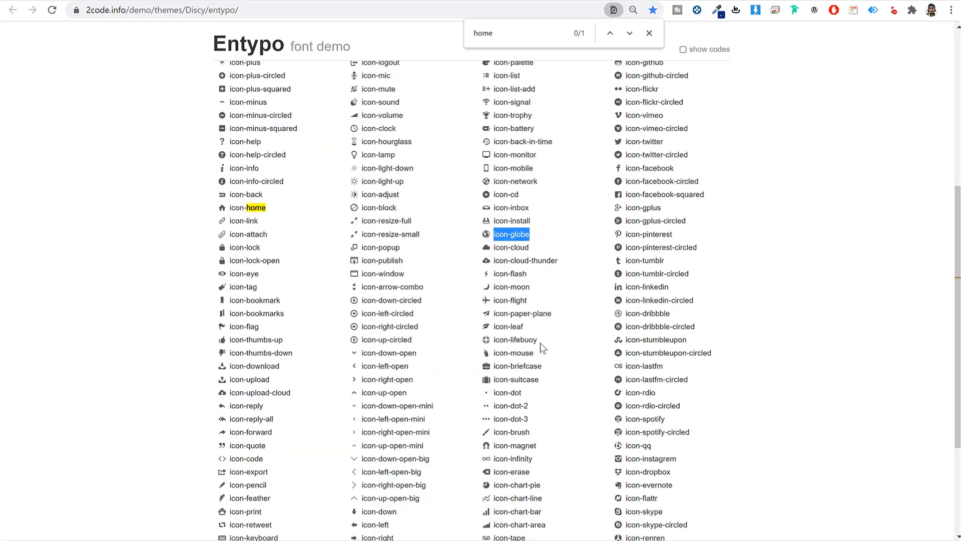
drag(539, 342, 494, 342)
key(ctrl+c)
click(240, 1)
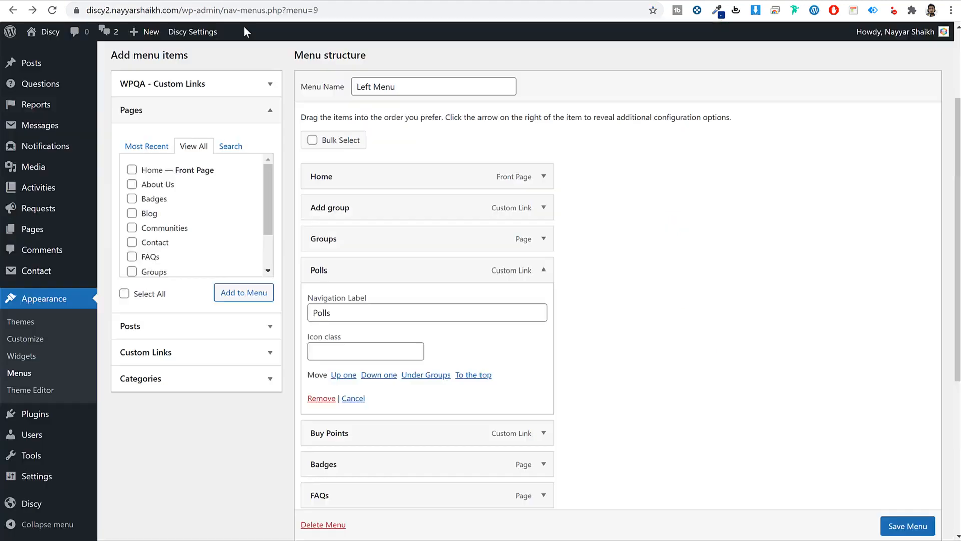
click(354, 349)
key(ctrl+v)
click(545, 271)
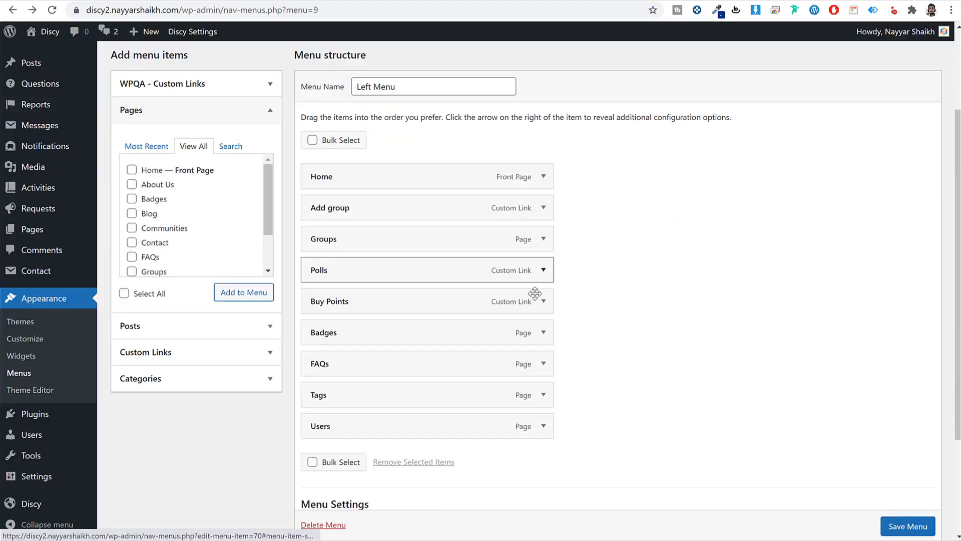
- Set the Buy Points item's icon class to icon-magnet
click(543, 302)
click(515, 3)
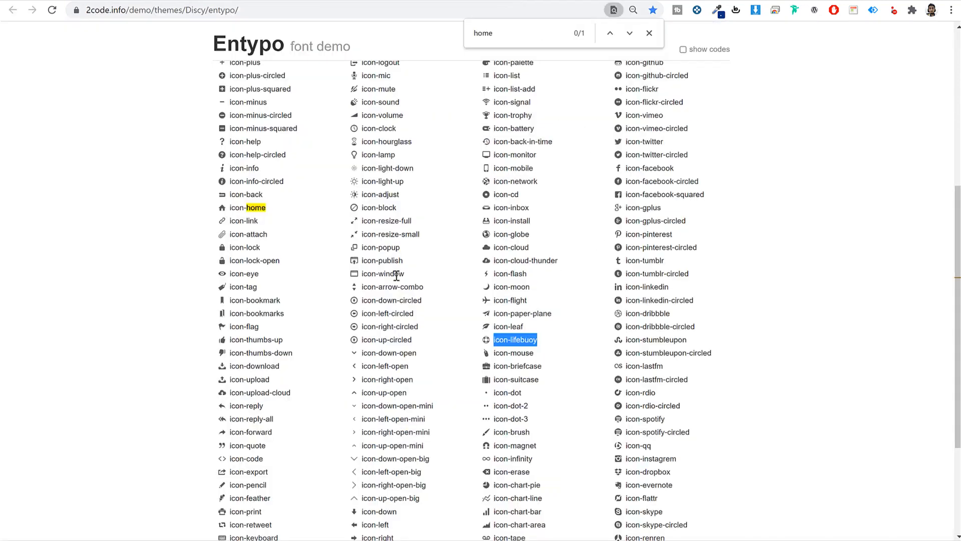
scroll(389, 240, up, 1)
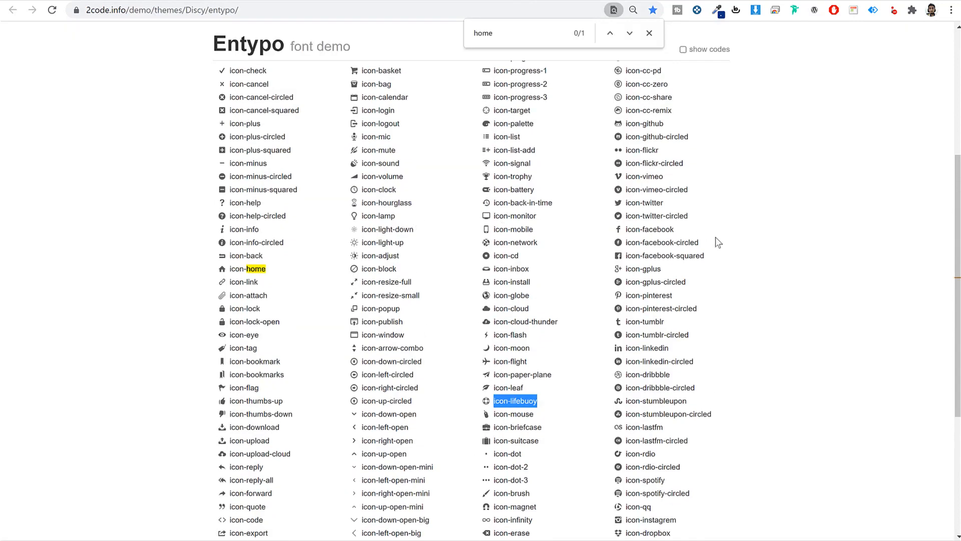
scroll(710, 275, down, 3)
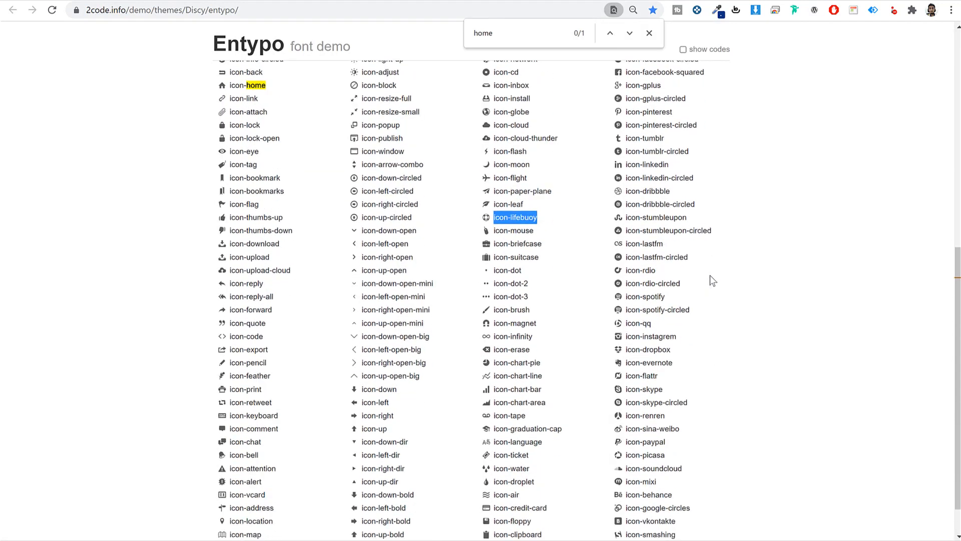
drag(542, 324, 498, 326)
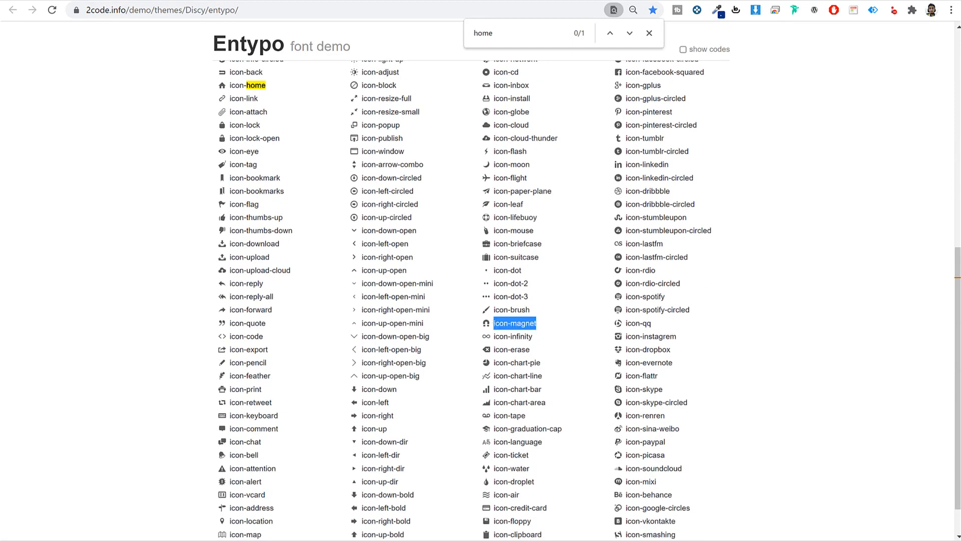
key(alt+Tab)
text(icon-magnet)
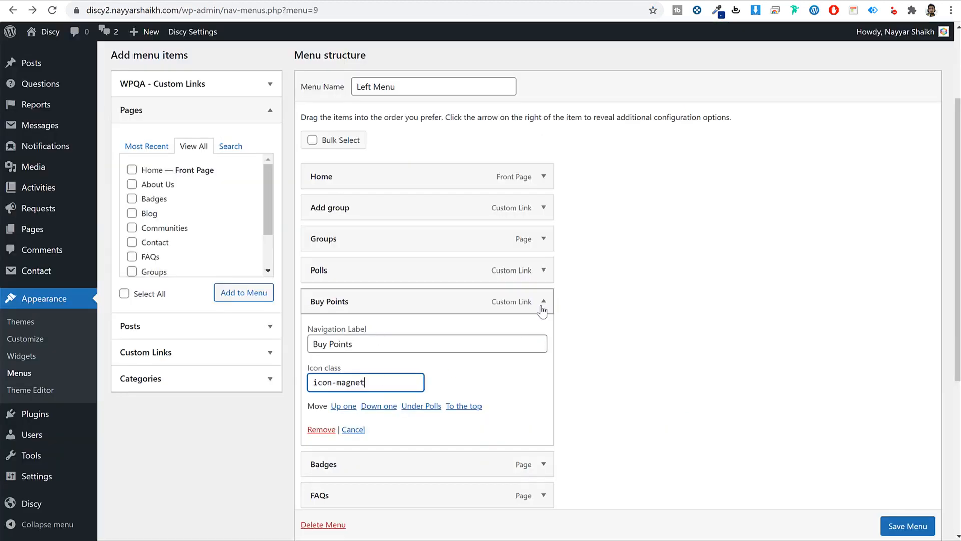
click(543, 302)
click(544, 332)
- Set the Badges item's icon class to icon-graduation-cap
scroll(472, 193, down, 1)
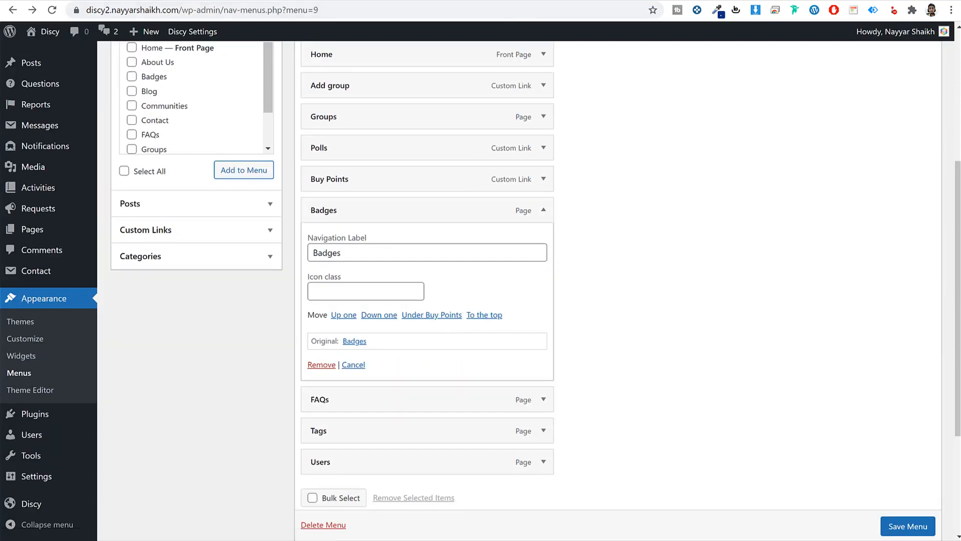
key(alt+Tab)
drag(563, 431, 494, 436)
key(ctrl+c)
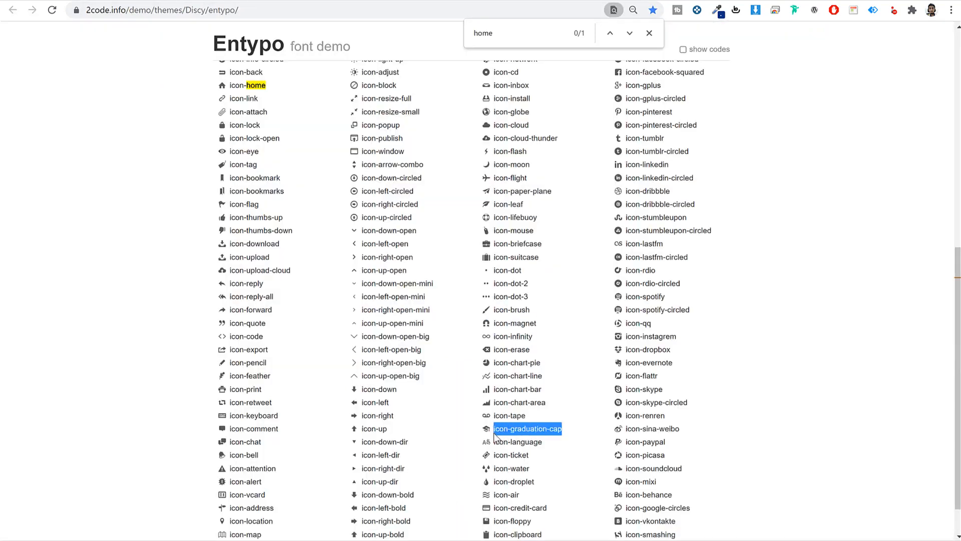
key(alt+Tab)
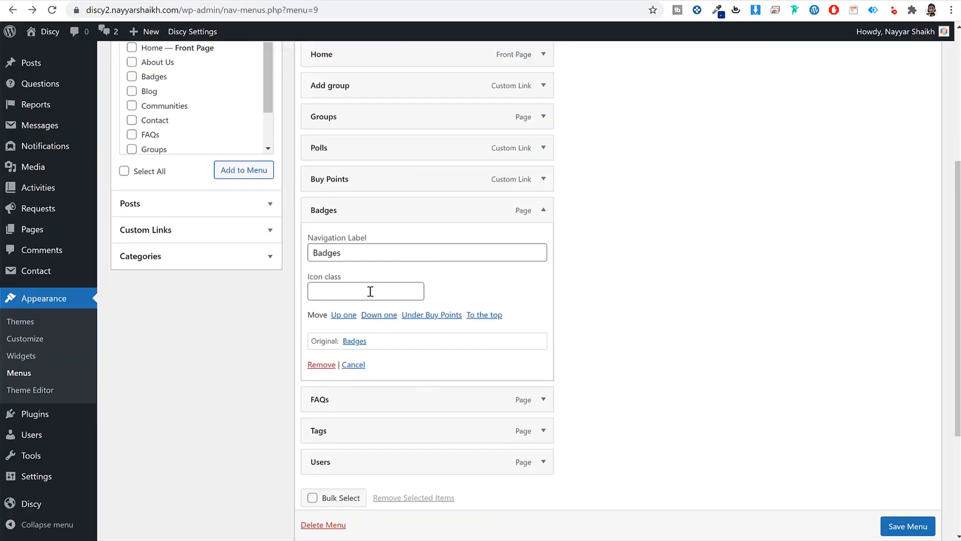
click(371, 291)
key(ctrl+v)
click(543, 210)
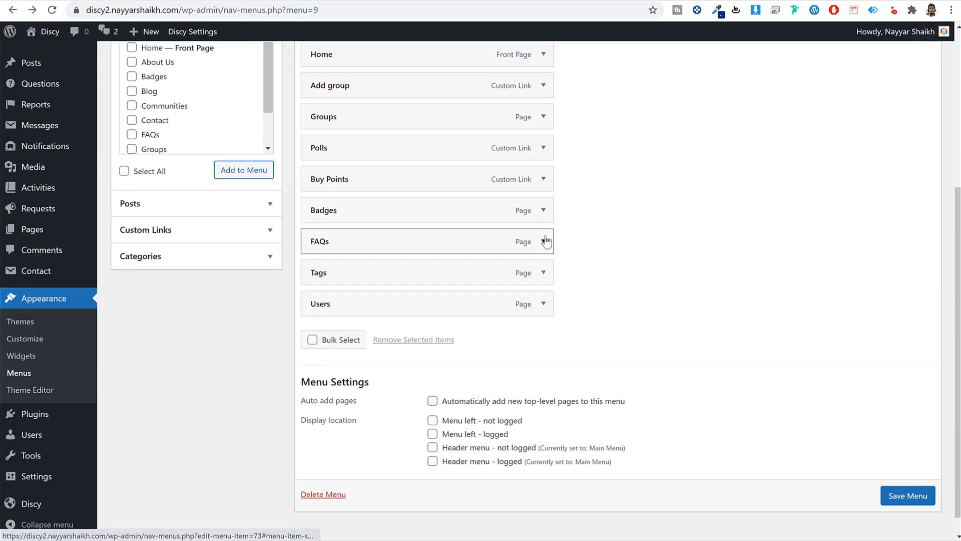
- Set the FAQs item's icon class to icon-suitcase
click(544, 241)
key(alt+Tab)
drag(537, 257, 495, 266)
key(ctrl+c)
key(alt+Tab)
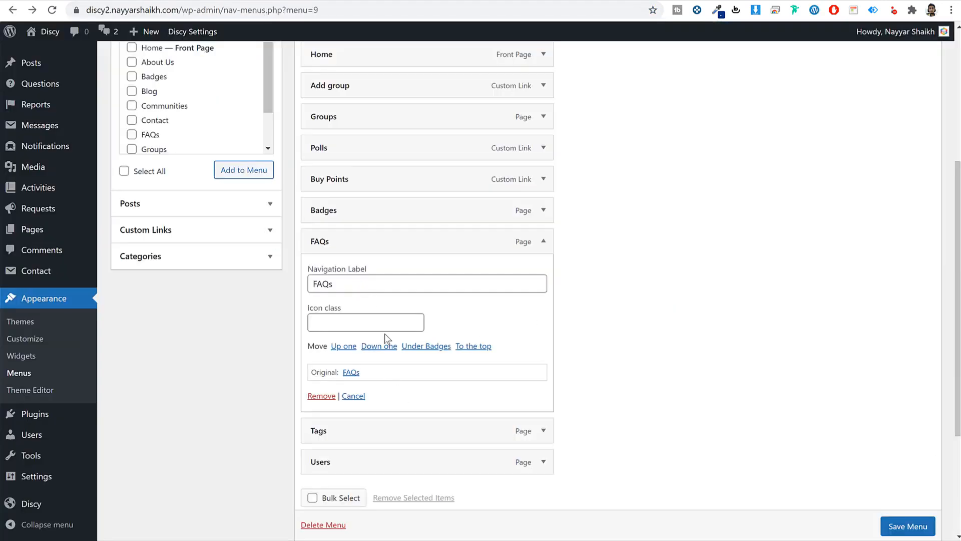
click(381, 323)
key(ctrl+v)
click(544, 241)
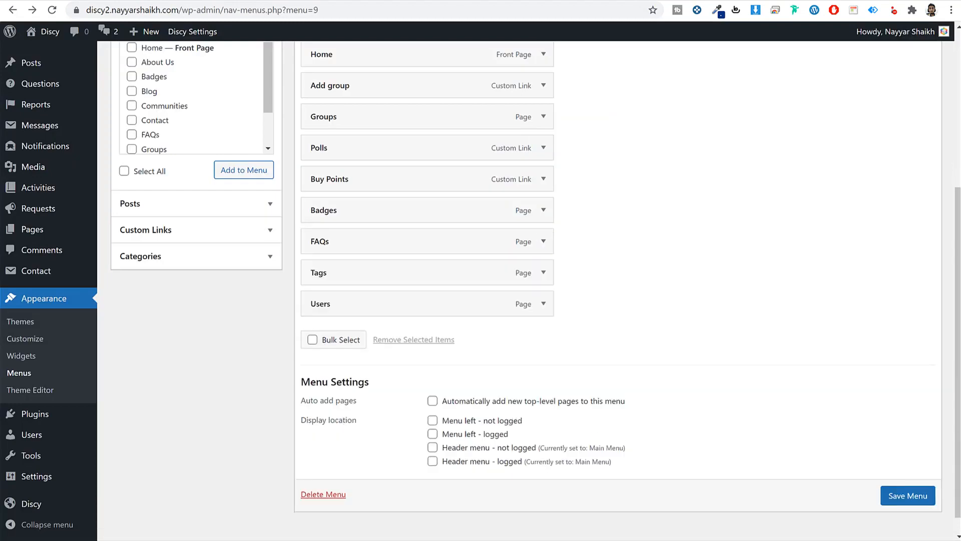
- Copy icon-tag from the icon reference into the Tags item's navigation label
key(alt+Tab)
key(ctrl+f)
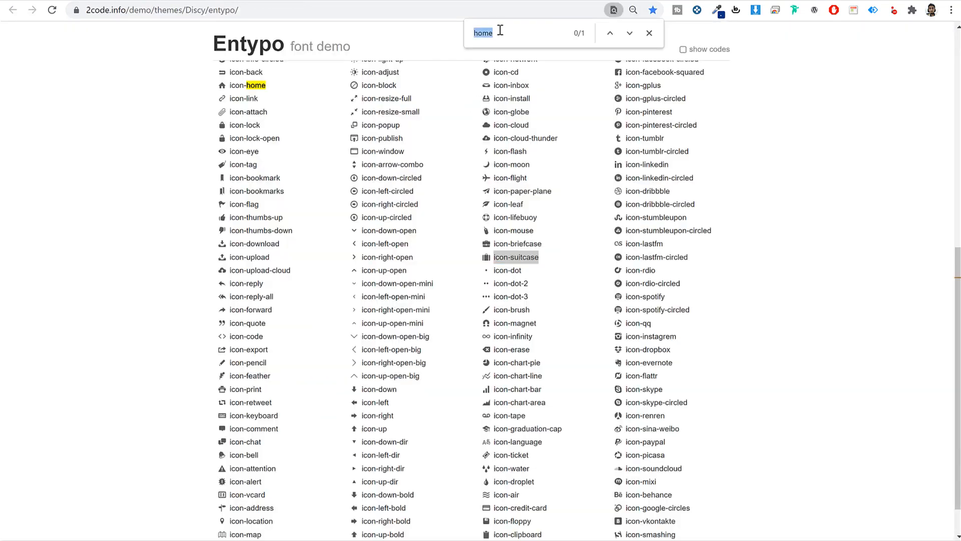
text(tag)
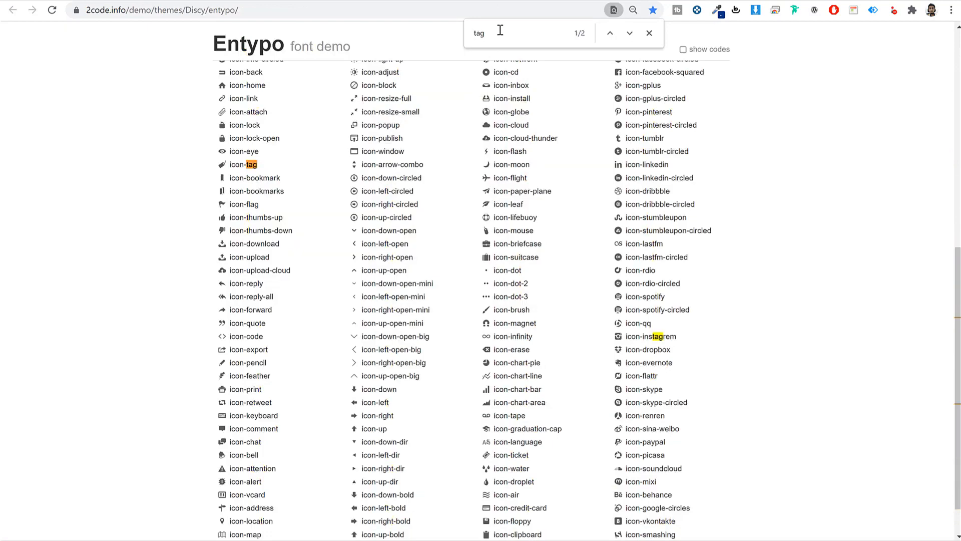
drag(259, 165, 229, 165)
key(ctrl+c)
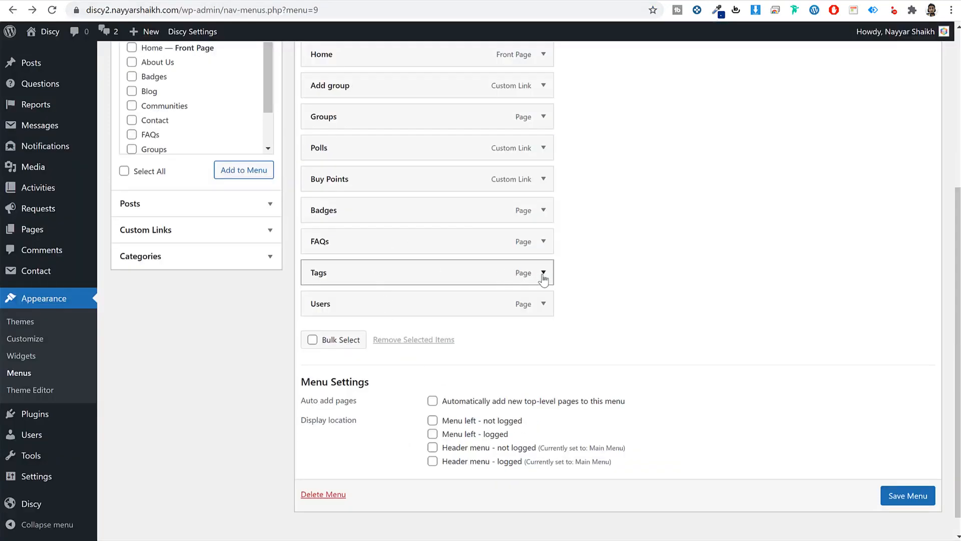
click(543, 273)
double_click(399, 320)
key(ctrl+v)
- Find icon-user in the icon reference and set it as the Users item's icon class
click(501, 2)
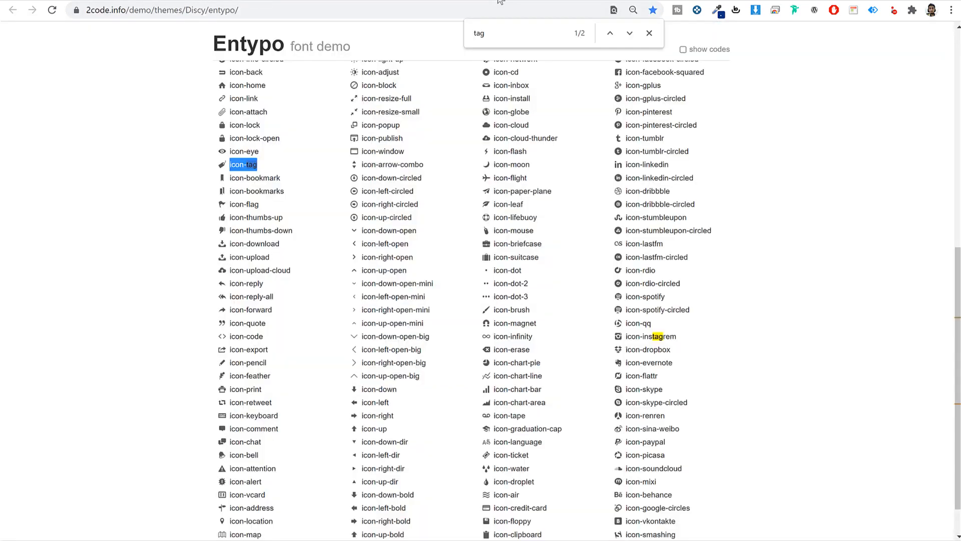
key(ctrl+a)
text(per)
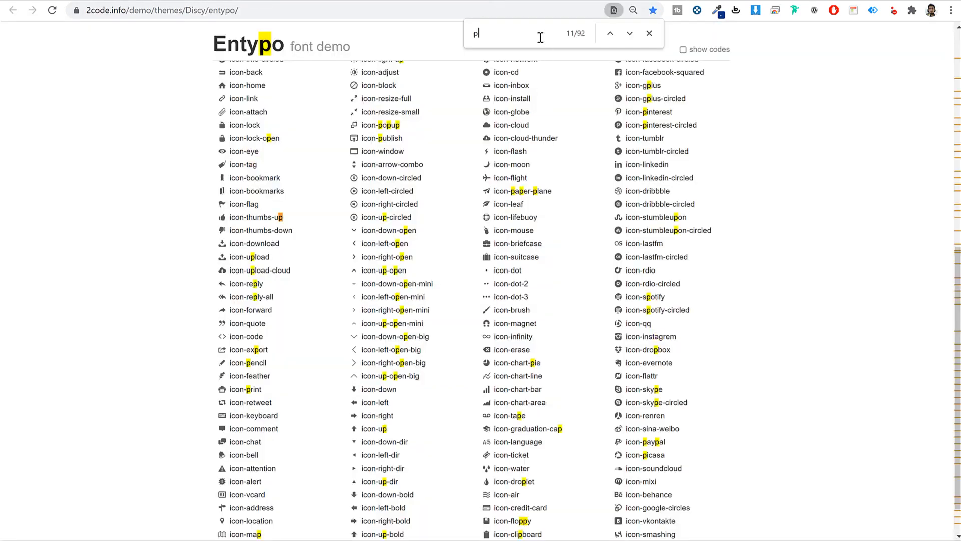
key(BackSpace)
key(BackSpace)
key(BackSpace)
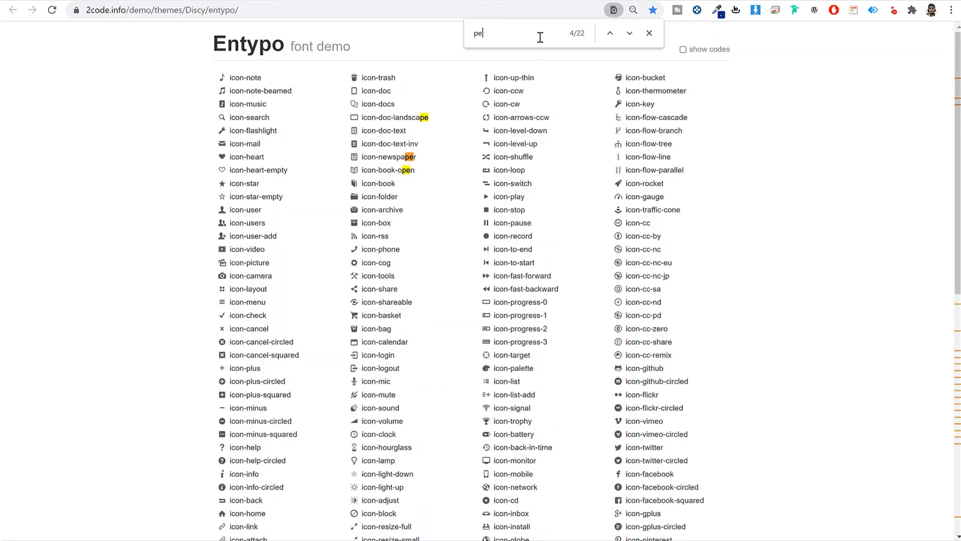
text(user)
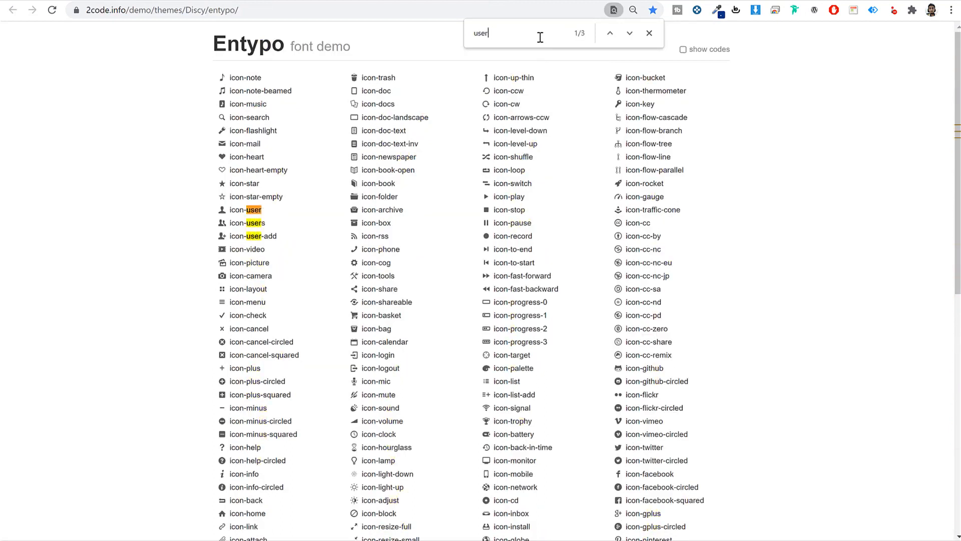
drag(246, 208, 228, 208)
key(ctrl+c)
click(244, 0)
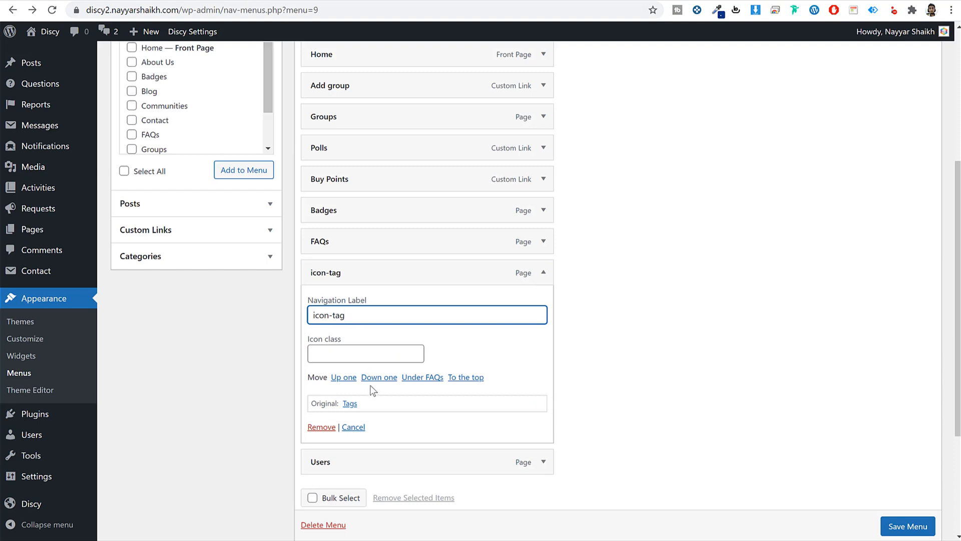
click(378, 357)
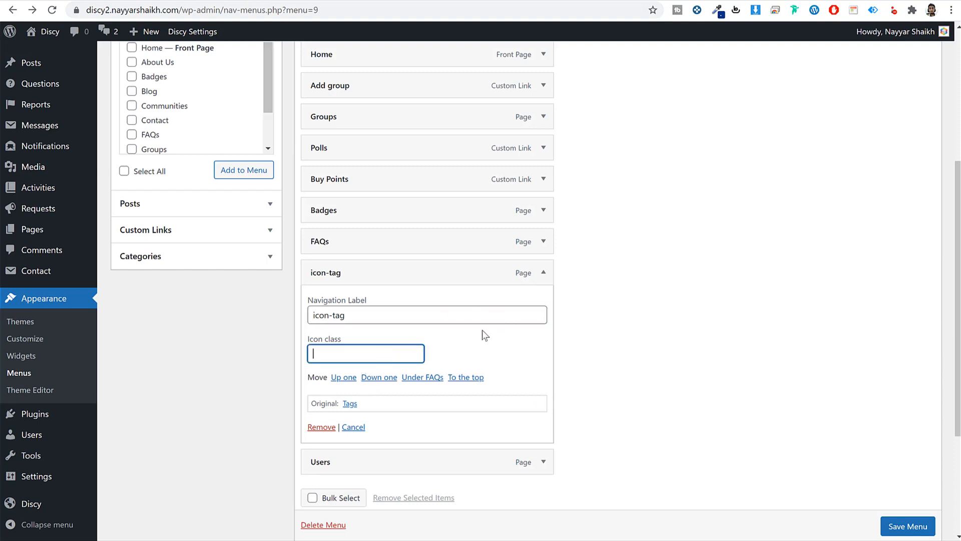
click(543, 462)
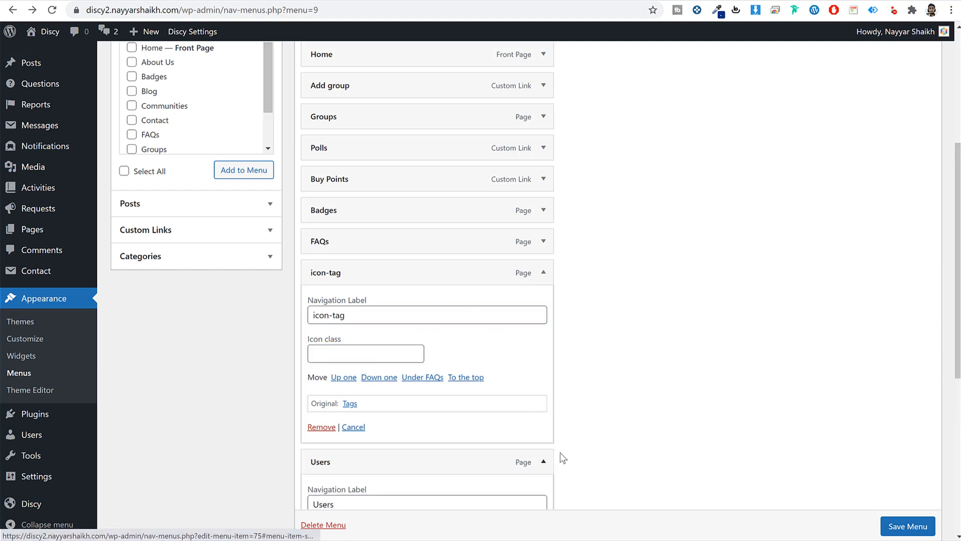
scroll(405, 215, down, 2)
click(365, 420)
key(ctrl+v)
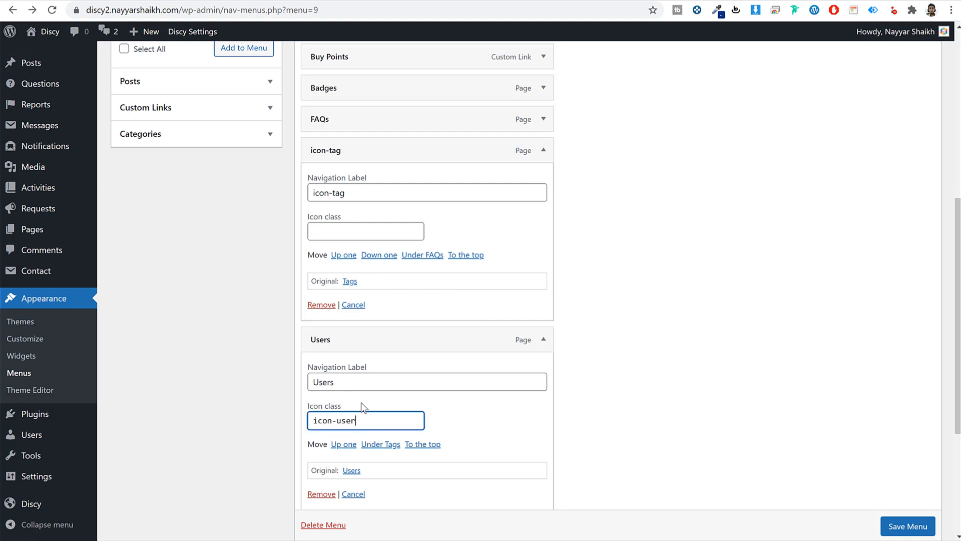
- Set the Tags item's icon class to icon-tag and relabel it 'Tag'
triple_click(356, 191)
key(ctrl+c)
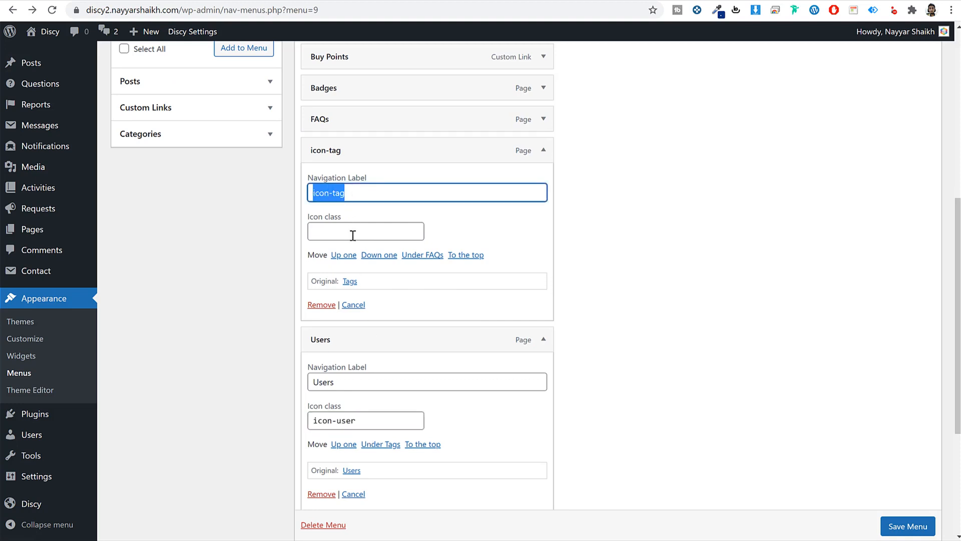
click(353, 235)
key(ctrl+v)
click(354, 188)
triple_click(355, 190)
text(T)
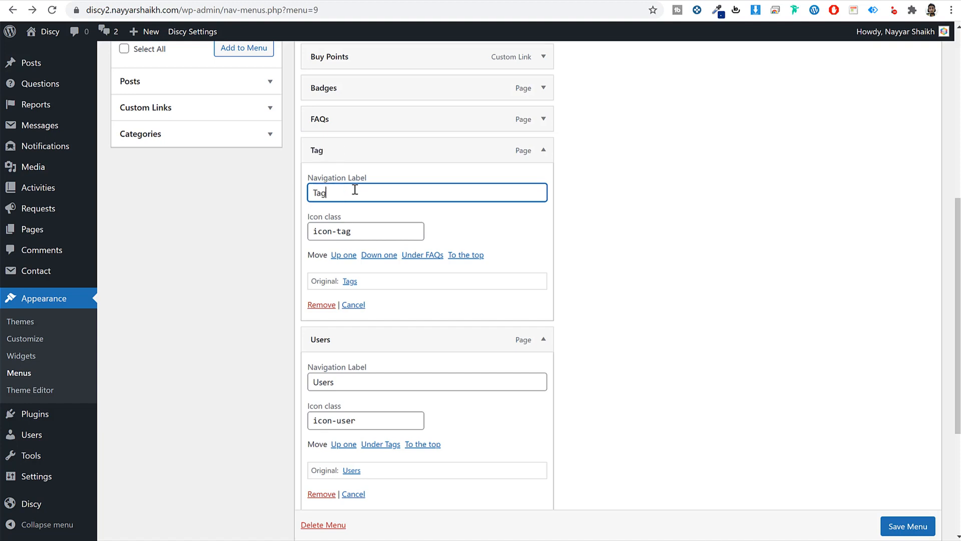
- Add the Menu left - logged location, save the Left Menu, and reload the live site
scroll(594, 408, down, 5)
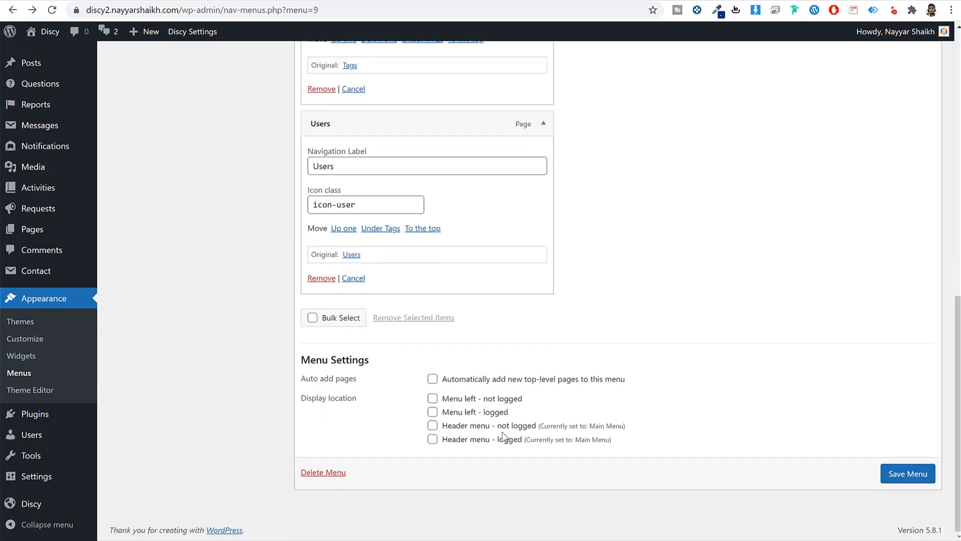
click(471, 412)
click(906, 473)
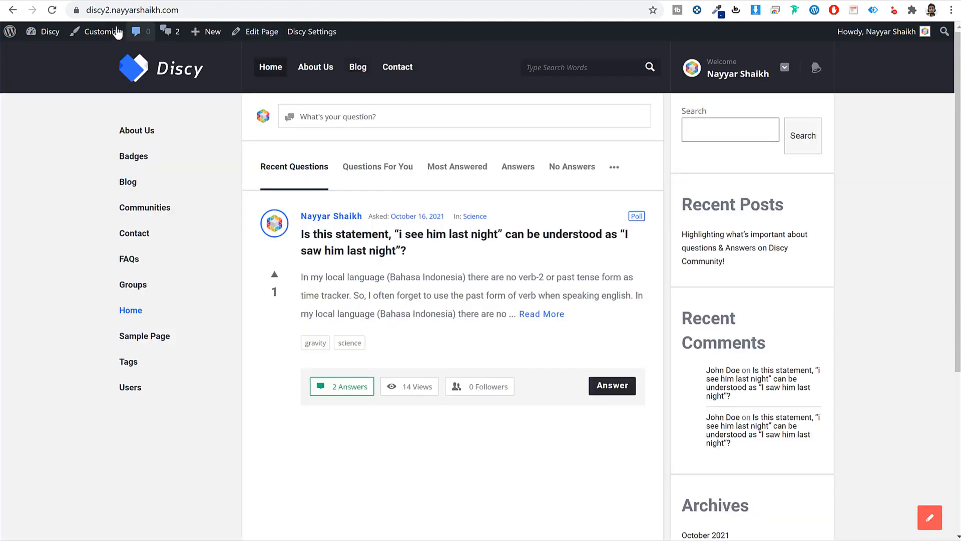
click(52, 10)
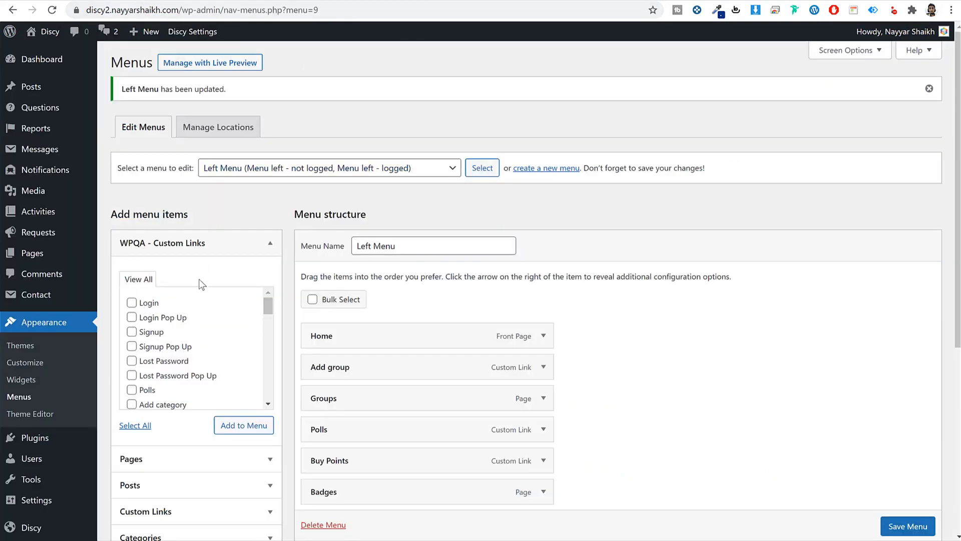
- Add Ask Question, Ask Question Pop Up, Add group, Add category and Questions links to the Left Menu
scroll(208, 345, down, 3)
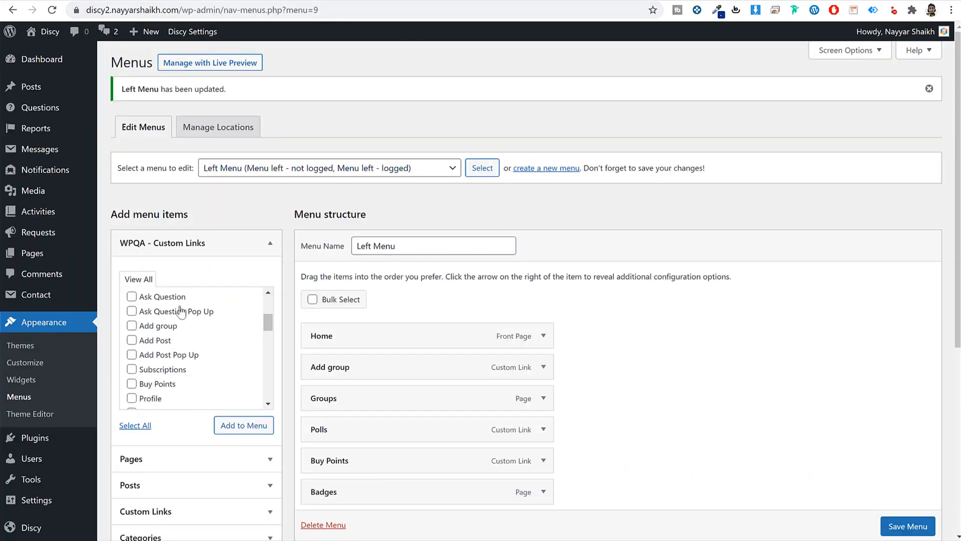
click(168, 296)
click(165, 311)
click(159, 327)
scroll(193, 371, up, 2)
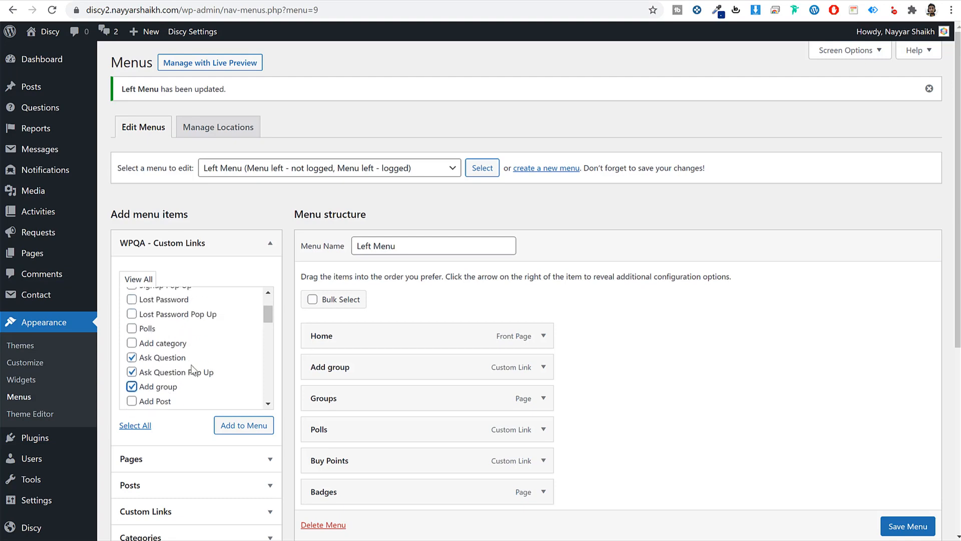
click(173, 343)
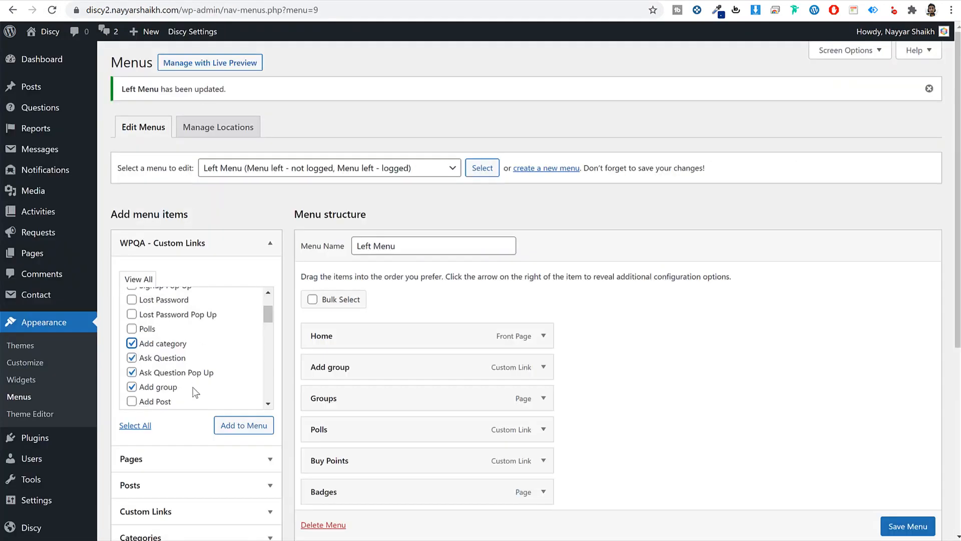
scroll(190, 392, down, 5)
scroll(190, 383, down, 3)
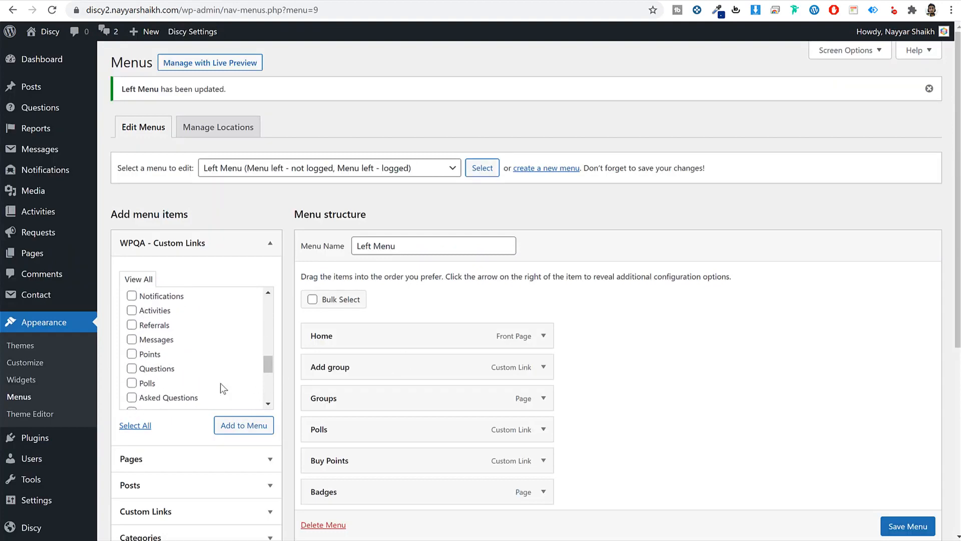
click(168, 371)
click(243, 426)
- Nest the four links under Questions, give Questions the icon-tag icon, and save the Left Menu
scroll(659, 413, down, 7)
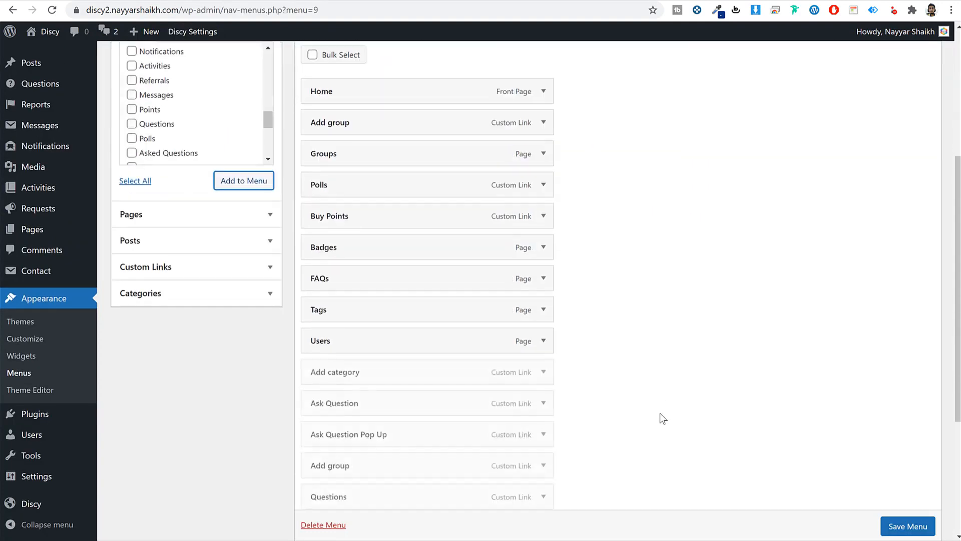
scroll(660, 418, down, 2)
mouse_move(395, 315)
mouse_down()
mouse_move(392, 189)
mouse_move(382, 222)
mouse_move(402, 223)
mouse_move(410, 254)
mouse_move(382, 288)
mouse_move(390, 306)
mouse_up()
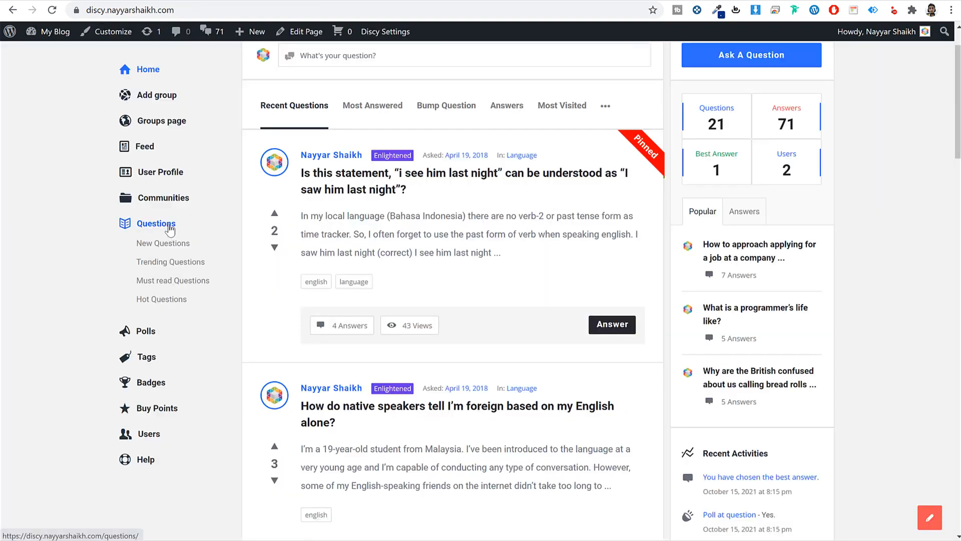
drag(176, 224, 136, 223)
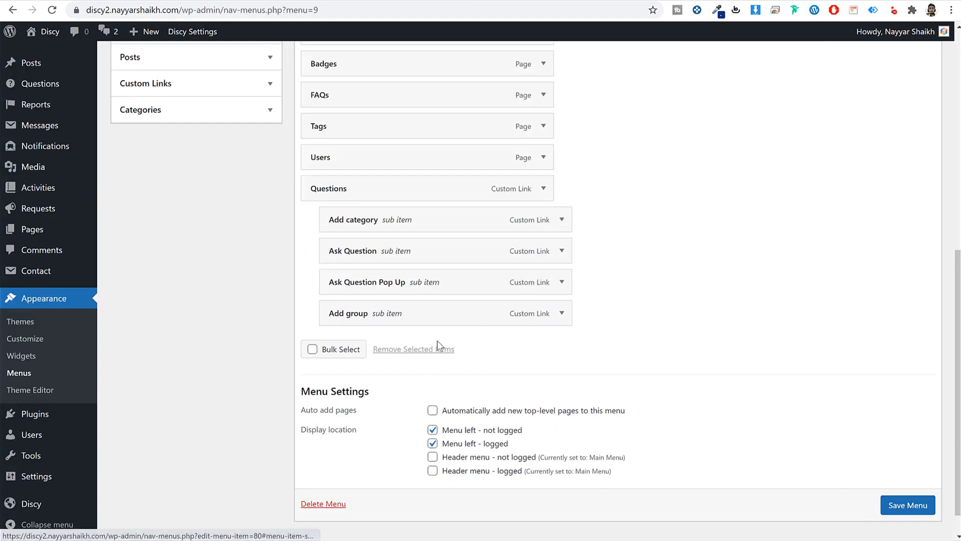
click(543, 188)
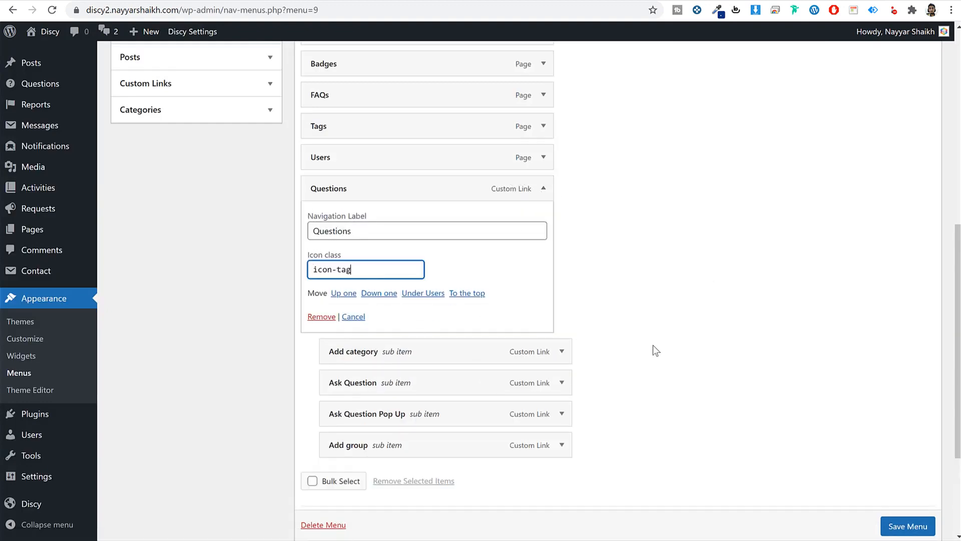
click(895, 523)
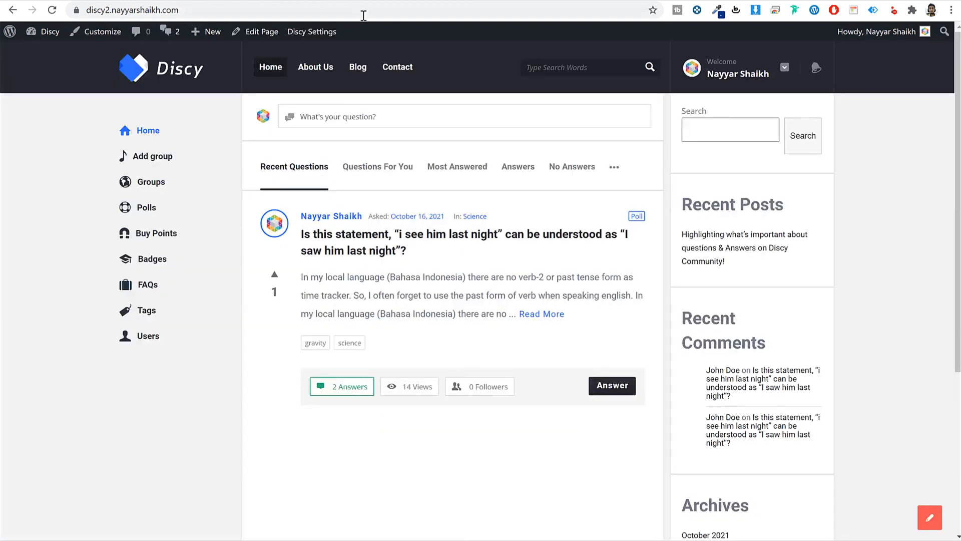
- Reload the live site and scroll through it to check the Left Menu's Questions sub-items
click(364, 15)
key(Return)
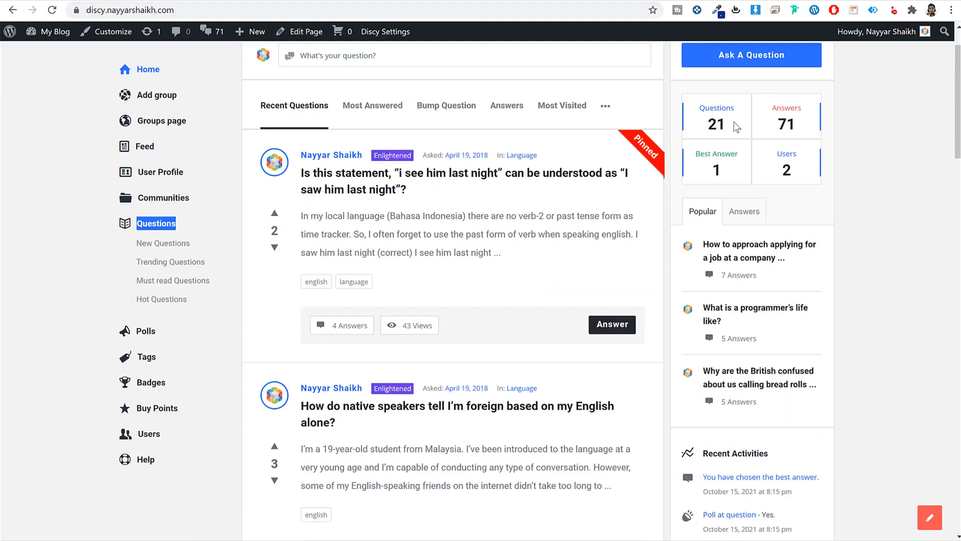
scroll(741, 125, up, 2)
scroll(765, 248, down, 5)
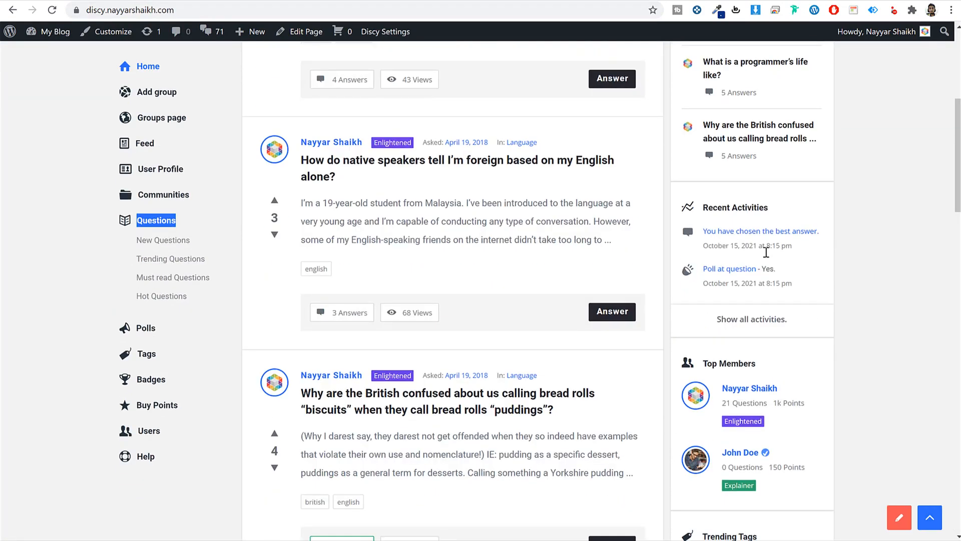
scroll(756, 261, down, 6)
scroll(761, 388, down, 20)
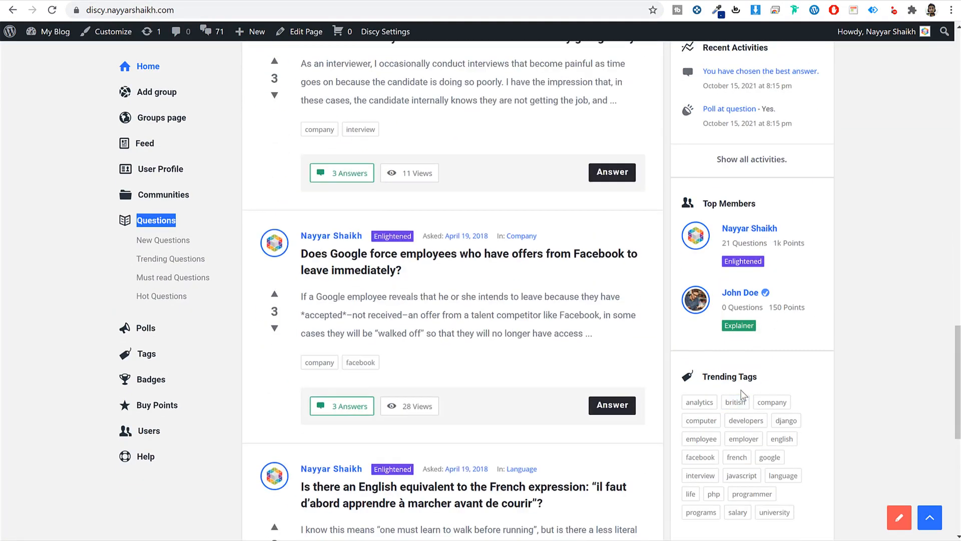
scroll(549, 392, up, 8)
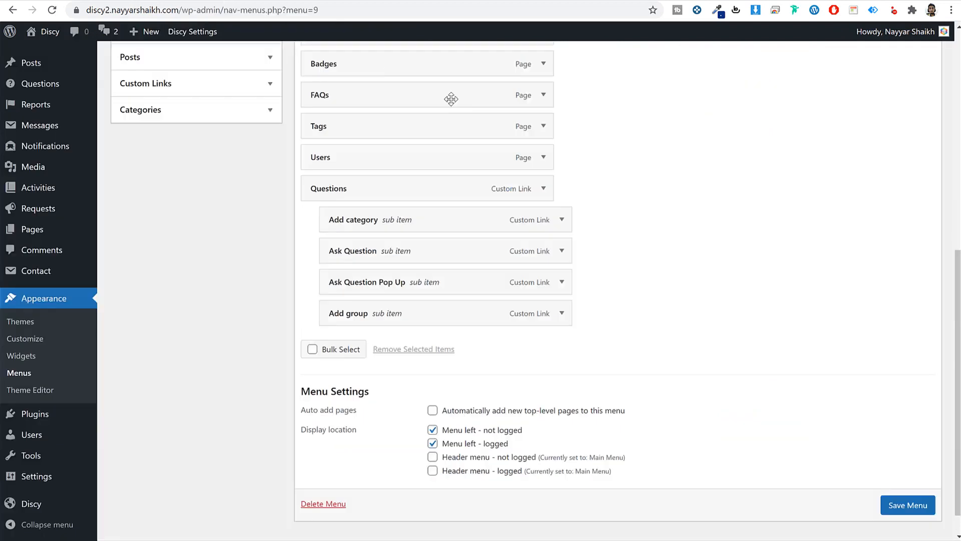
scroll(628, 210, up, 4)
scroll(629, 209, down, 4)
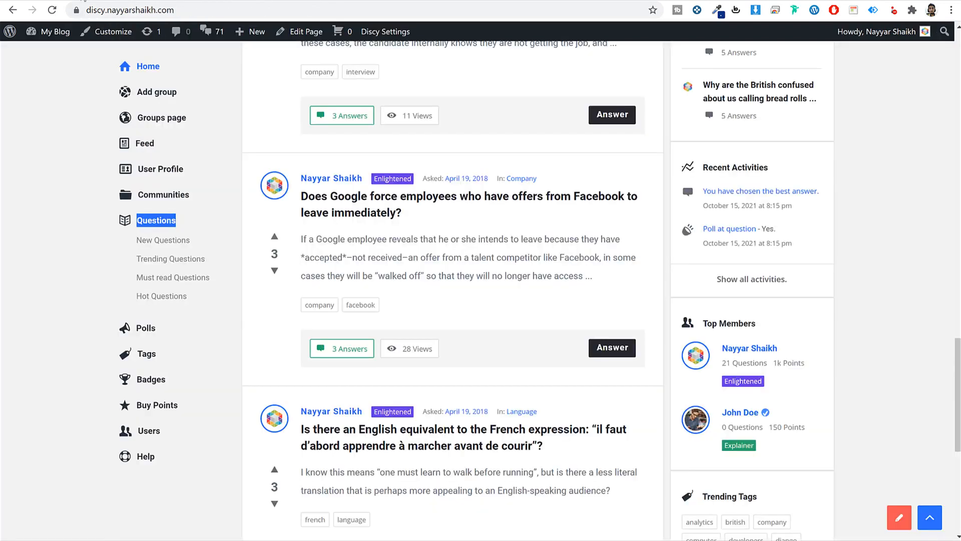
scroll(815, 393, down, 7)
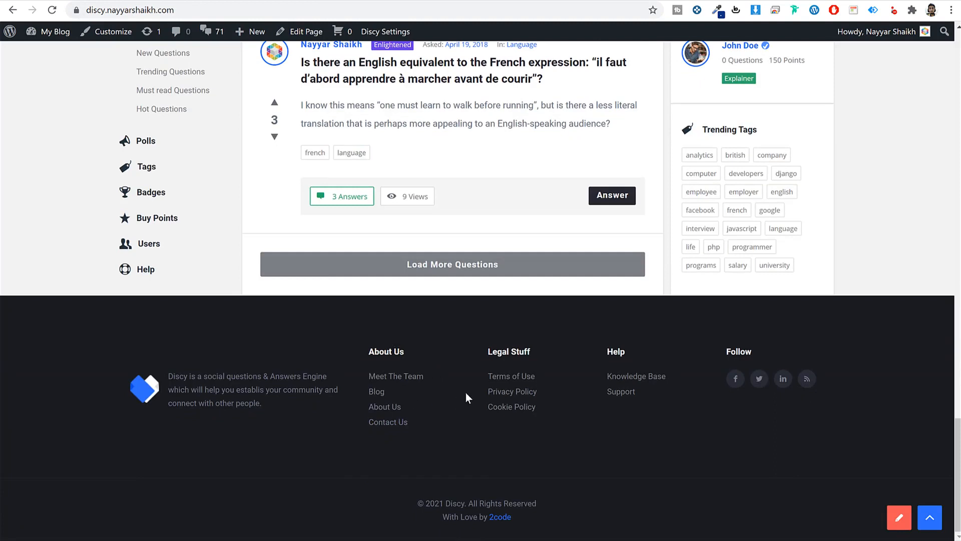
- Highlight the demo's About Us, Legal Stuff and Help footer link columns for reference
drag(418, 439, 378, 375)
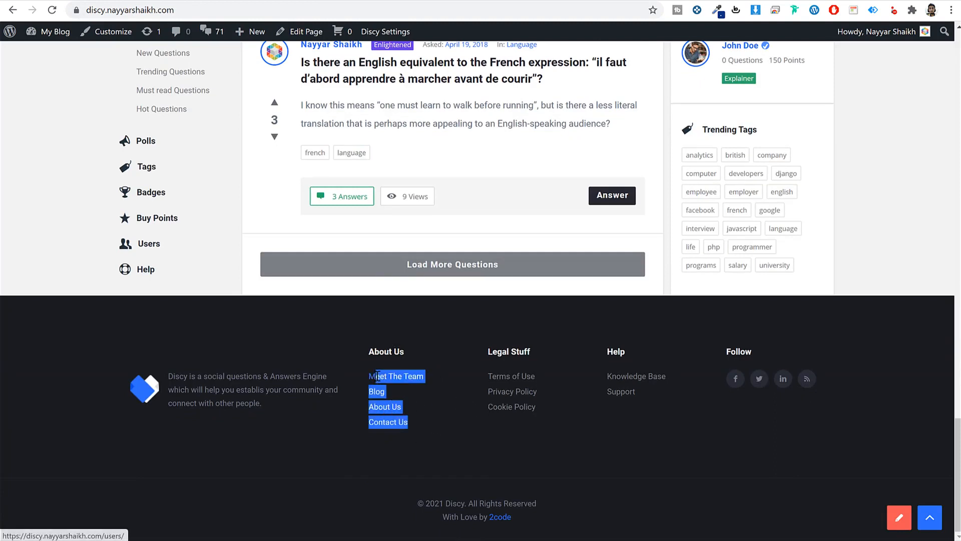
drag(560, 426, 514, 373)
drag(634, 424, 623, 376)
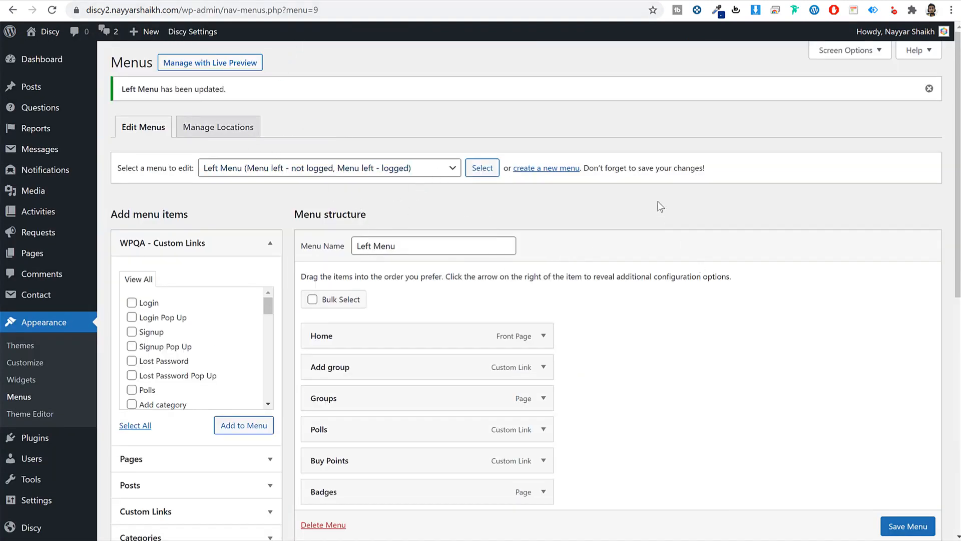
- Create a Footer1 menu with the Blog, Contact, About Us and Groups pages, and save it
click(556, 169)
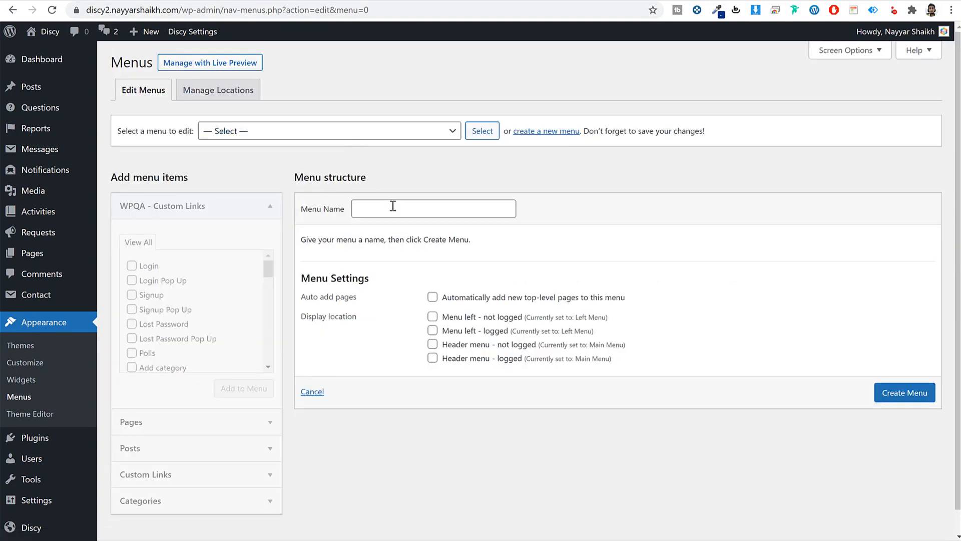
click(393, 205)
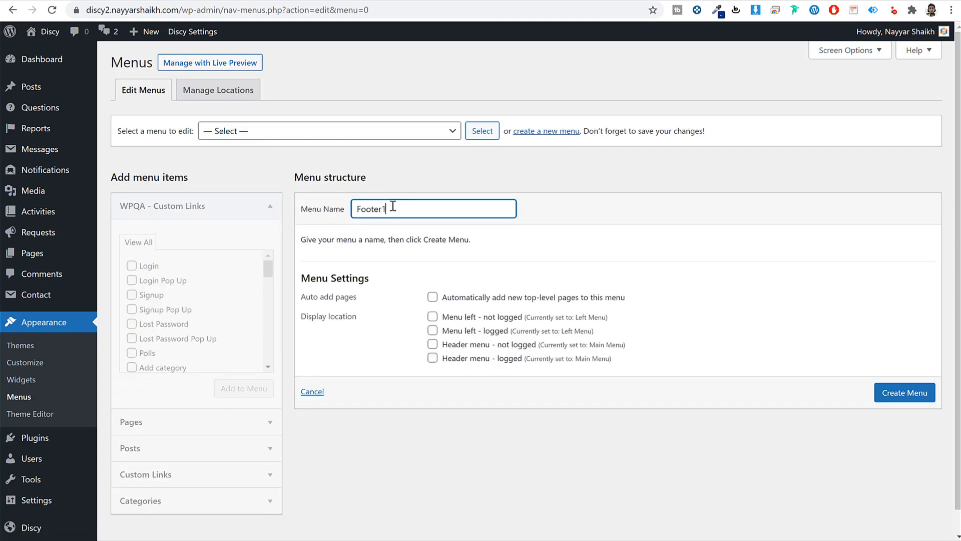
click(906, 395)
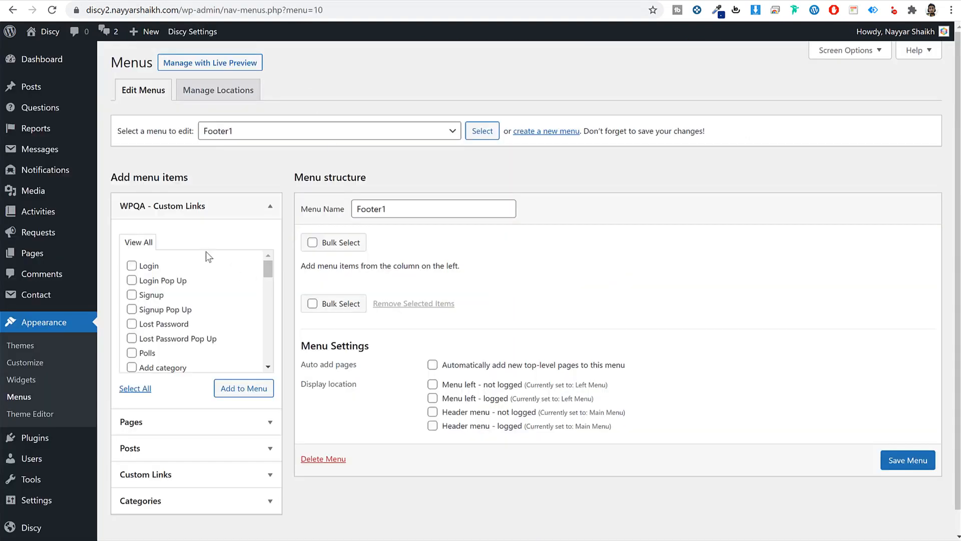
click(189, 422)
click(149, 293)
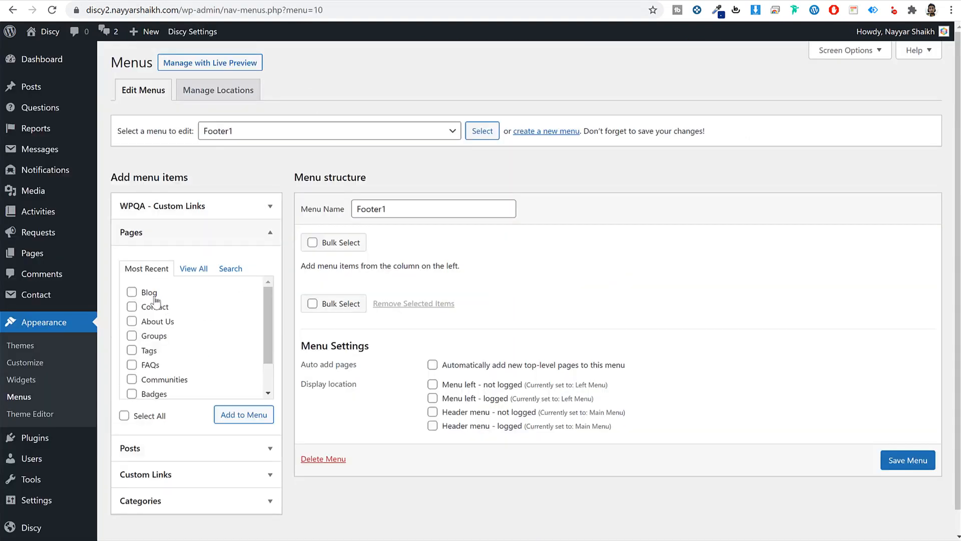
click(155, 308)
click(157, 321)
click(155, 336)
click(244, 416)
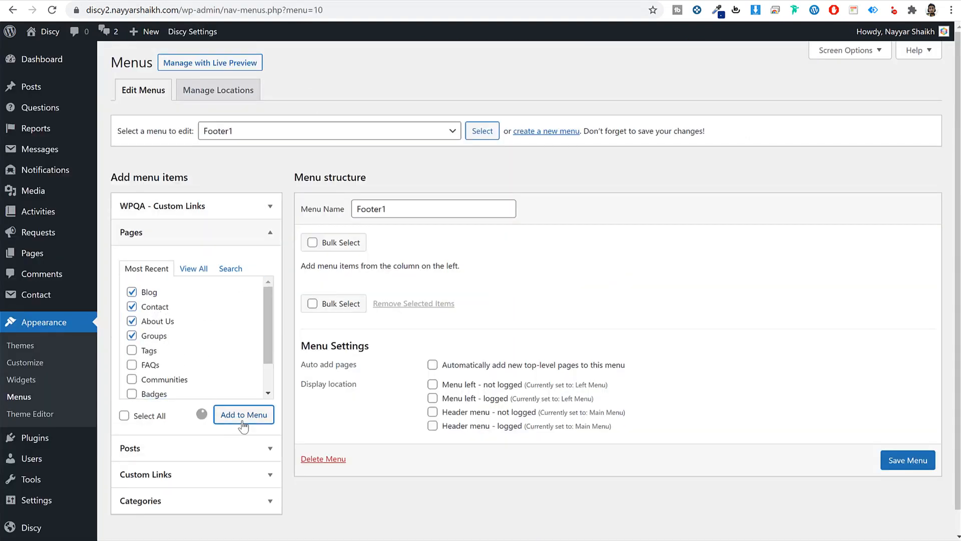
scroll(532, 416, down, 2)
click(924, 476)
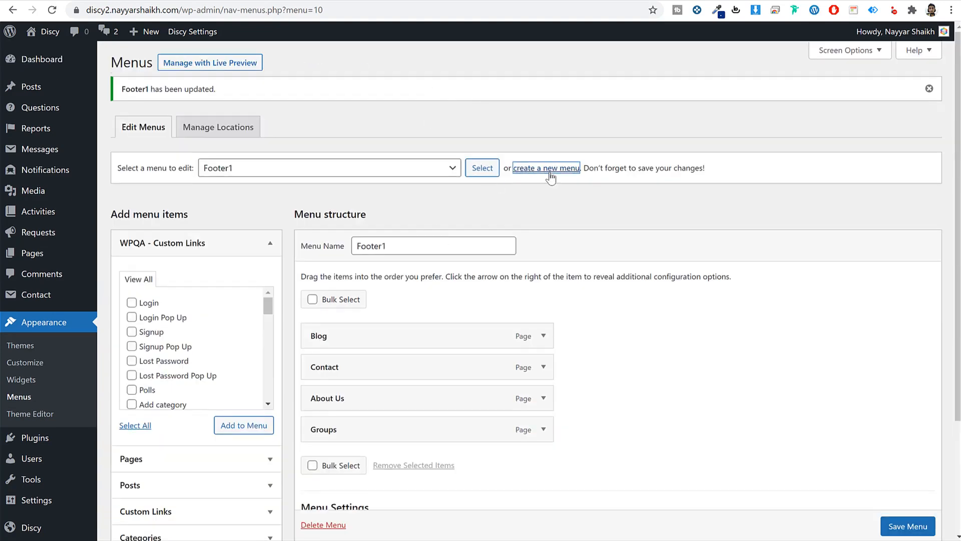
- Add the FAQs, Communities and Badges pages to Footer2 and save it
click(546, 168)
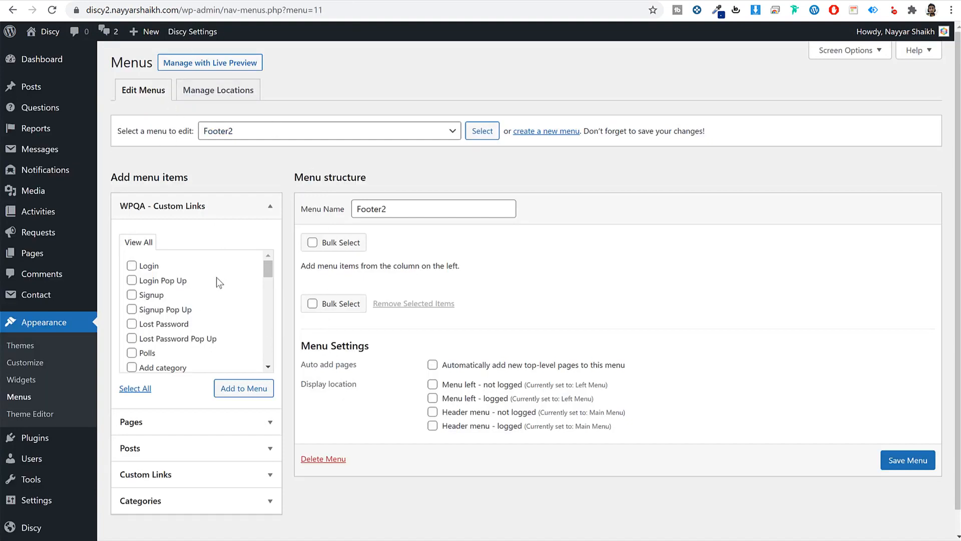
click(203, 422)
click(153, 365)
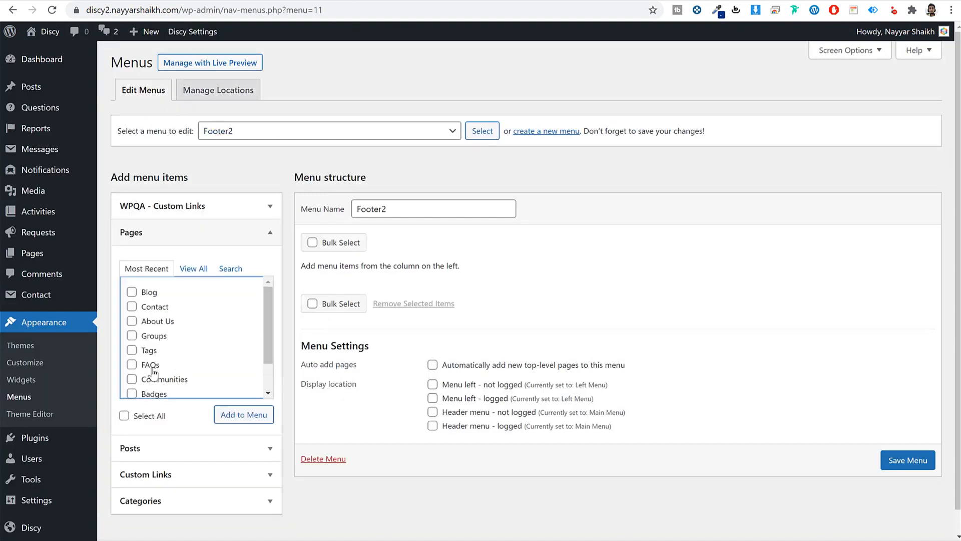
click(155, 379)
click(155, 394)
click(240, 416)
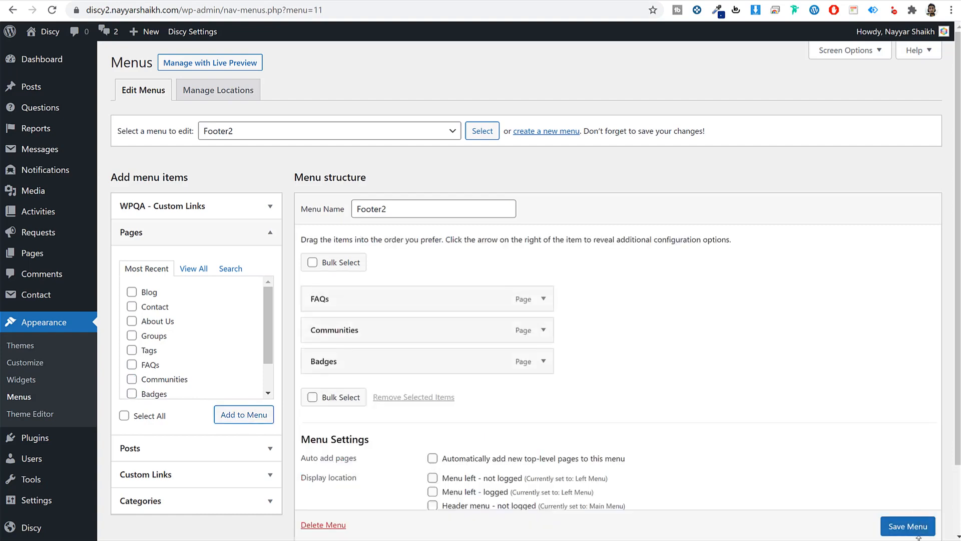
click(918, 534)
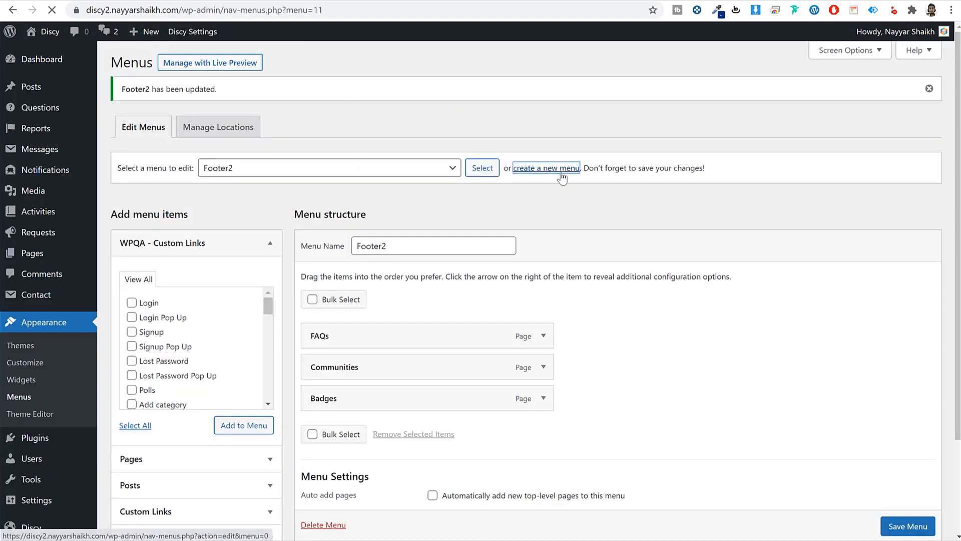
- Create a Footer3 menu holding the FAQs and Communities pages and save it
click(561, 169)
click(404, 209)
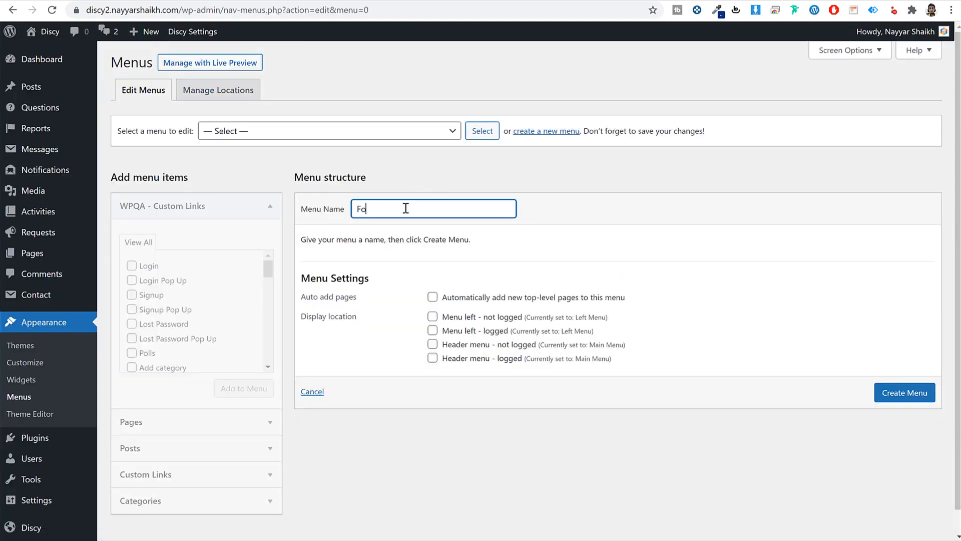
text(Footer3)
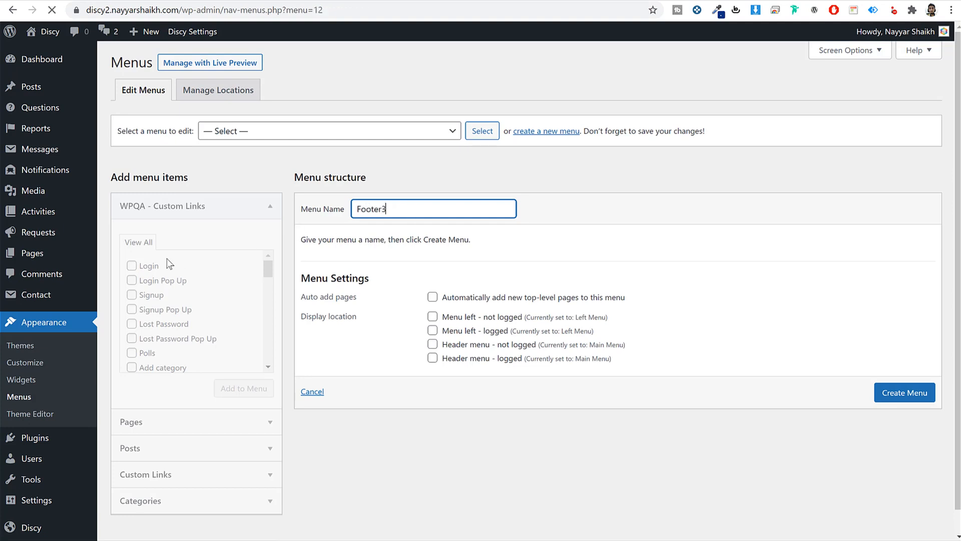
click(176, 423)
scroll(160, 386, down, 2)
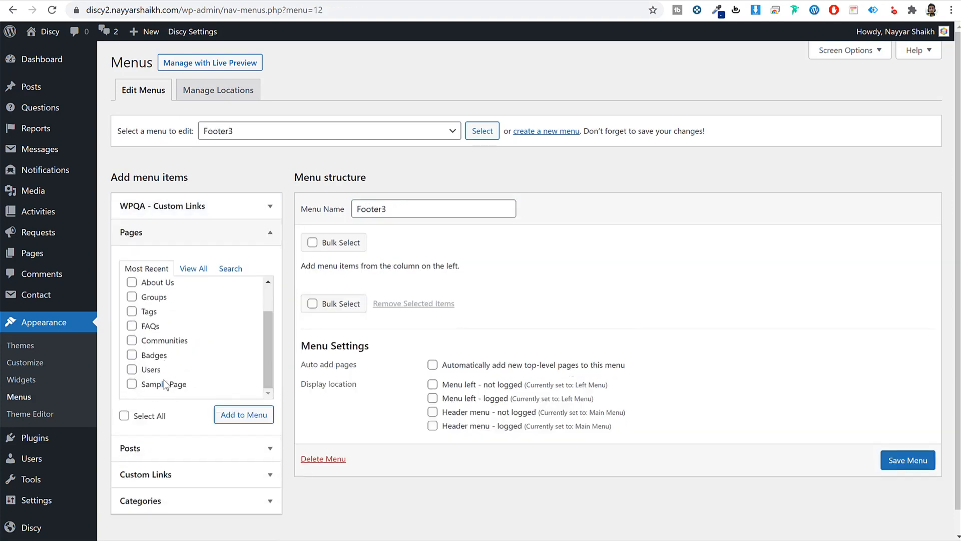
click(164, 341)
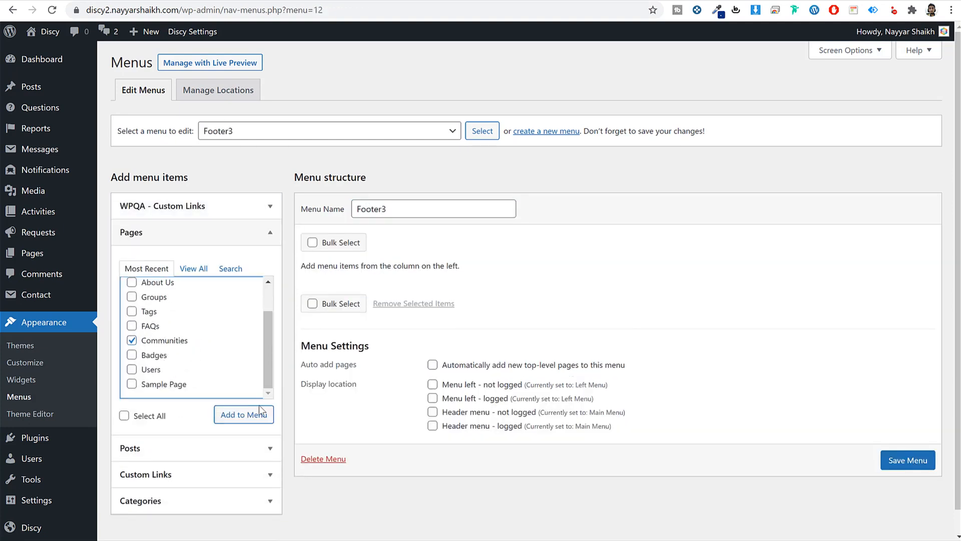
click(150, 327)
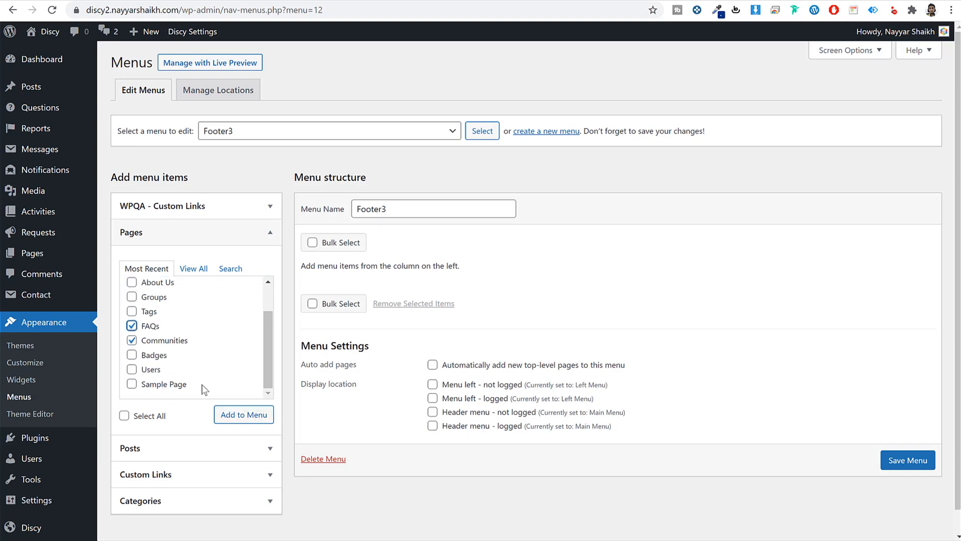
click(245, 418)
scroll(903, 522, down, 1)
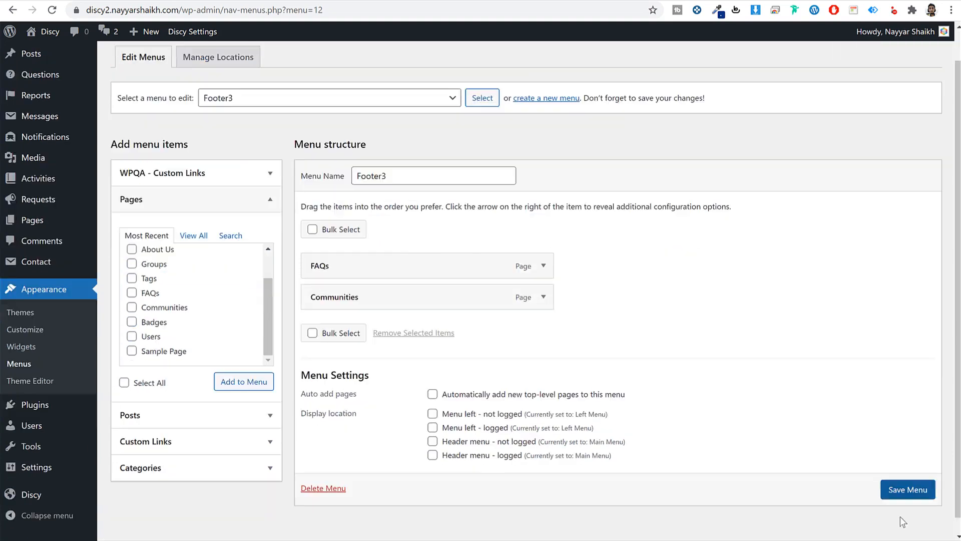
click(911, 489)
scroll(754, 338, down, 2)
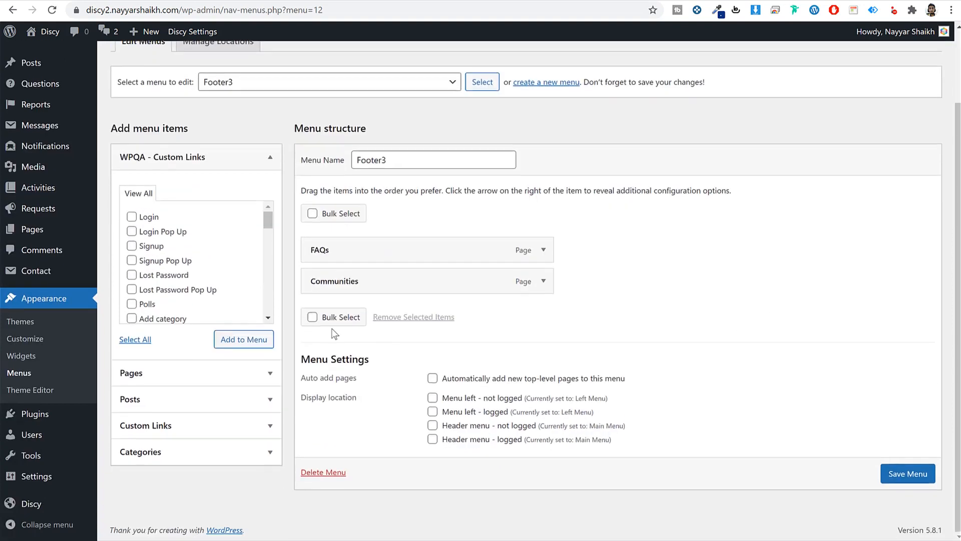
click(21, 356)
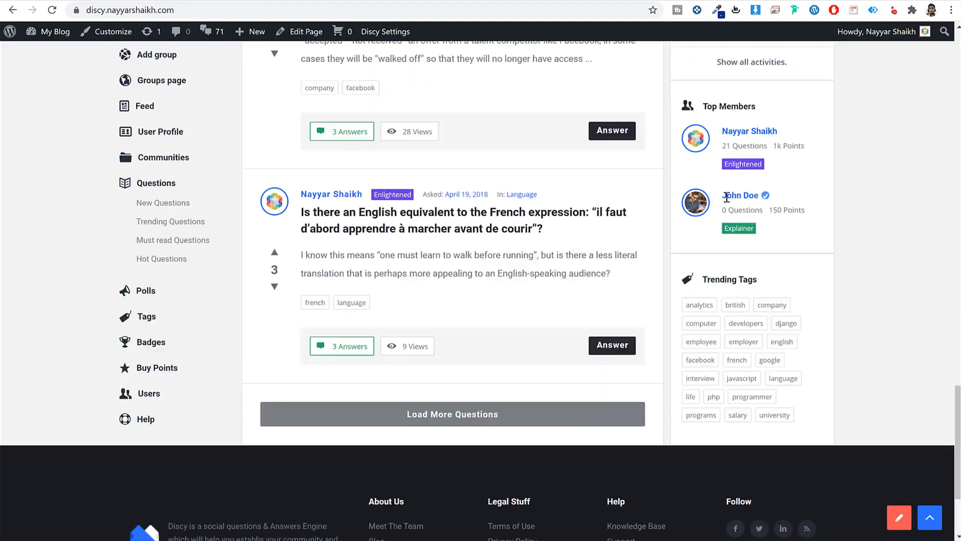
- Remove the Search widget and the Recent Posts and Recent Comments headings from the Sidebar
scroll(786, 236, up, 10)
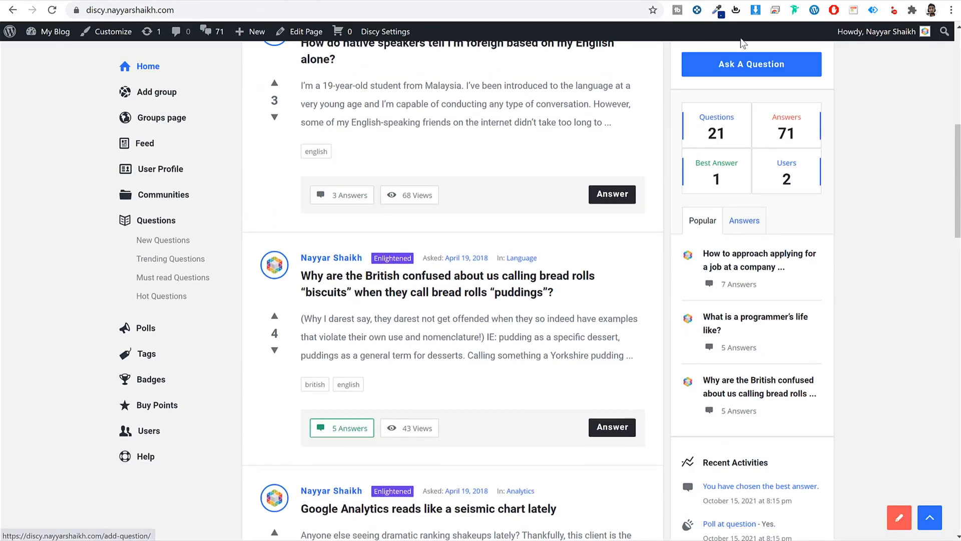
scroll(882, 114, up, 3)
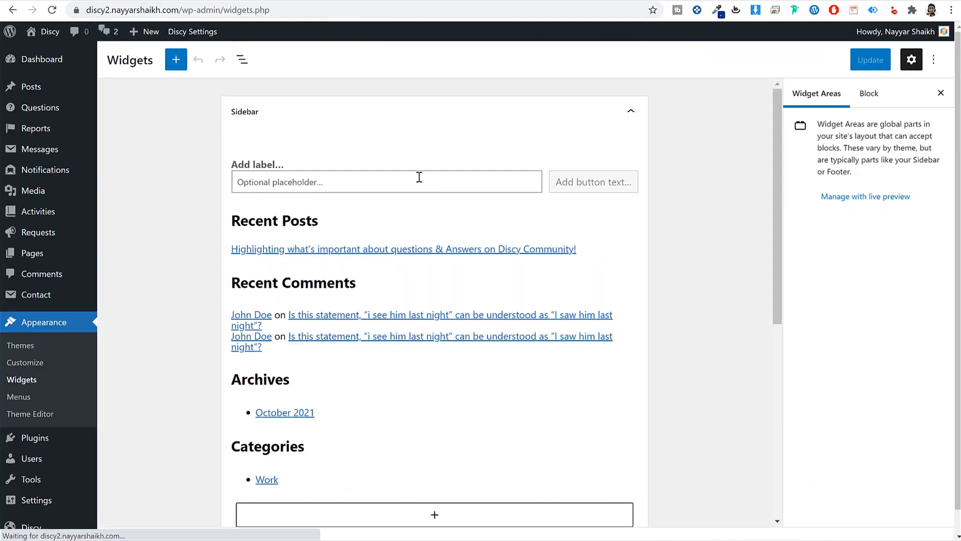
click(386, 188)
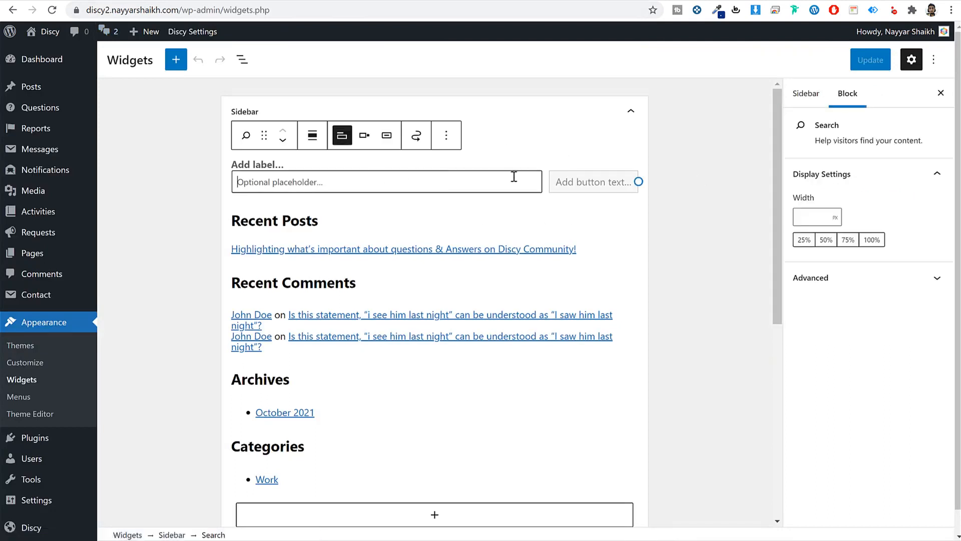
click(446, 135)
click(486, 338)
click(432, 161)
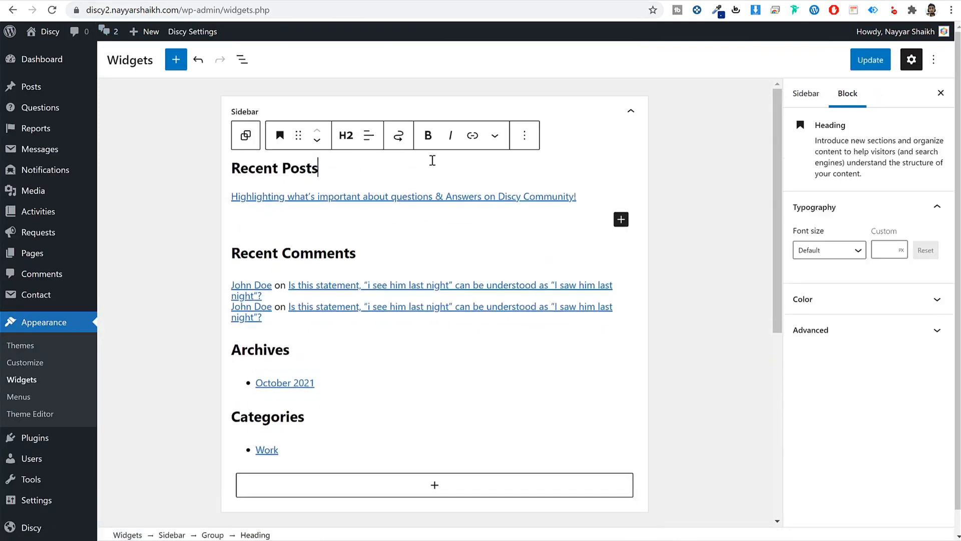
click(525, 135)
click(568, 363)
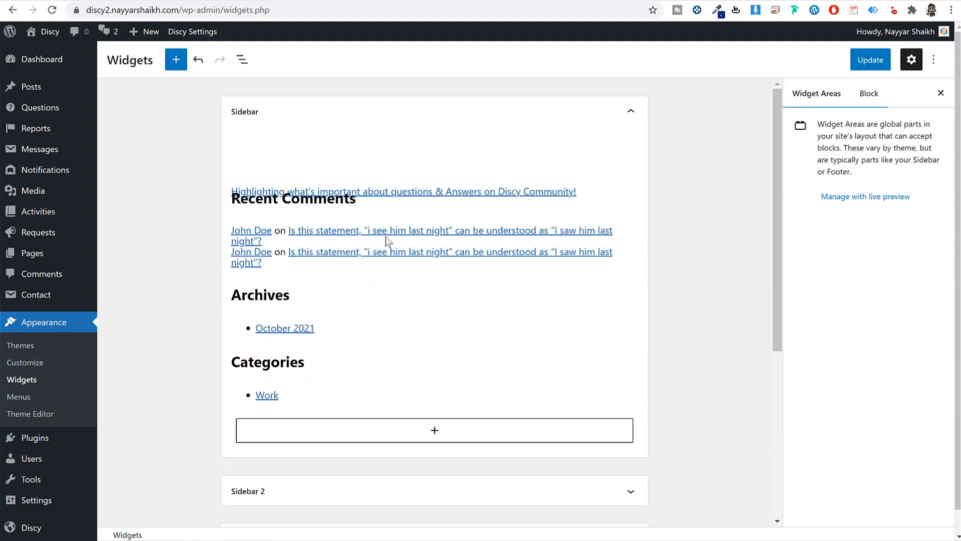
click(351, 195)
click(525, 163)
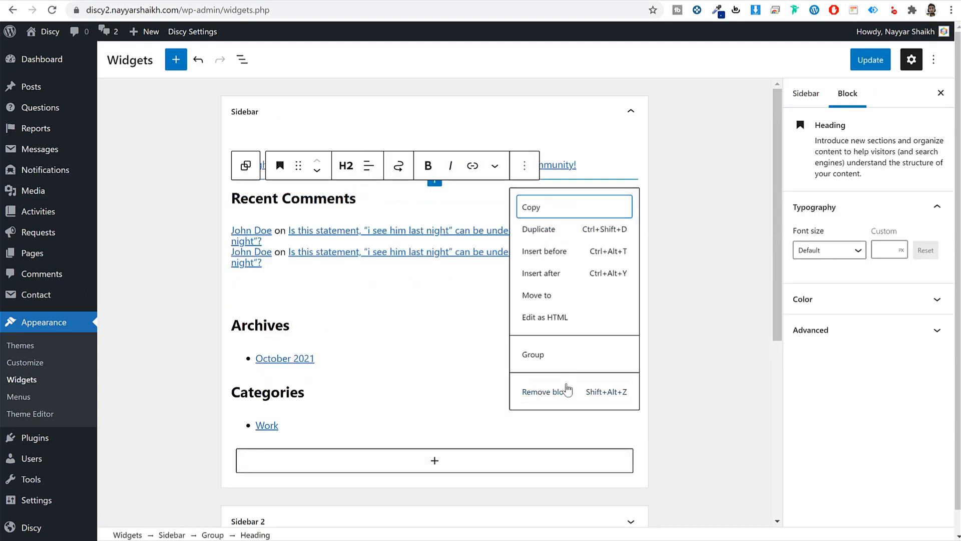
click(566, 392)
- Remove the recent comments list, recent posts list and remaining empty blocks from the Sidebar
click(396, 238)
click(503, 194)
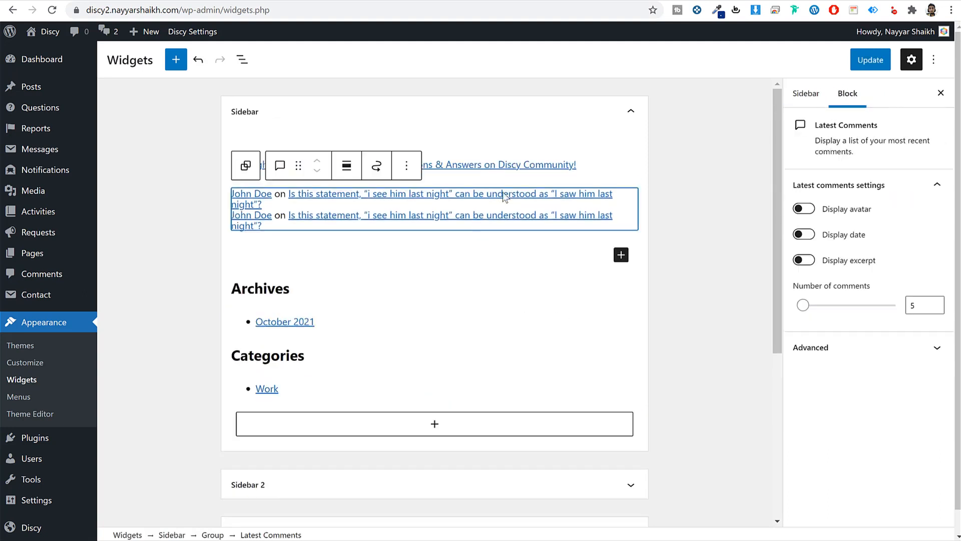
click(406, 166)
click(478, 369)
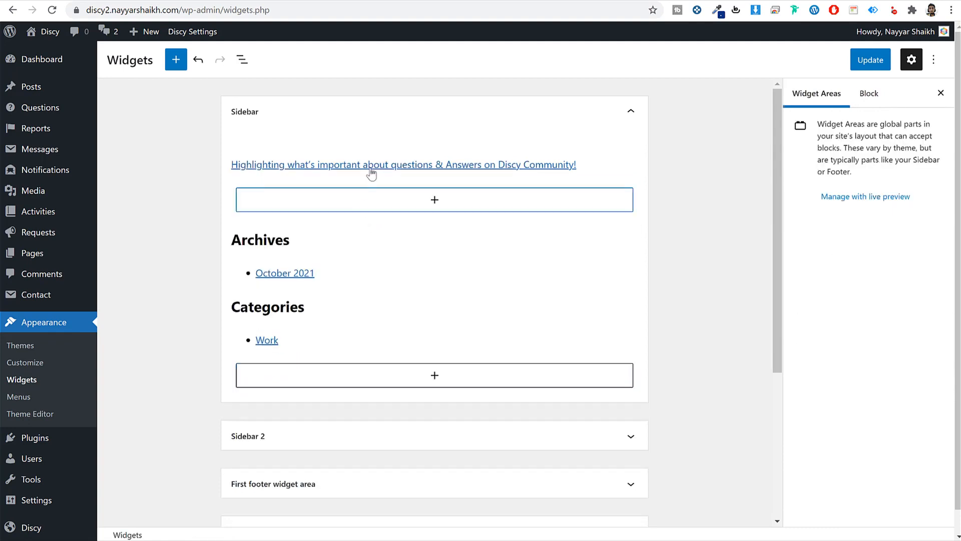
click(390, 167)
click(589, 78)
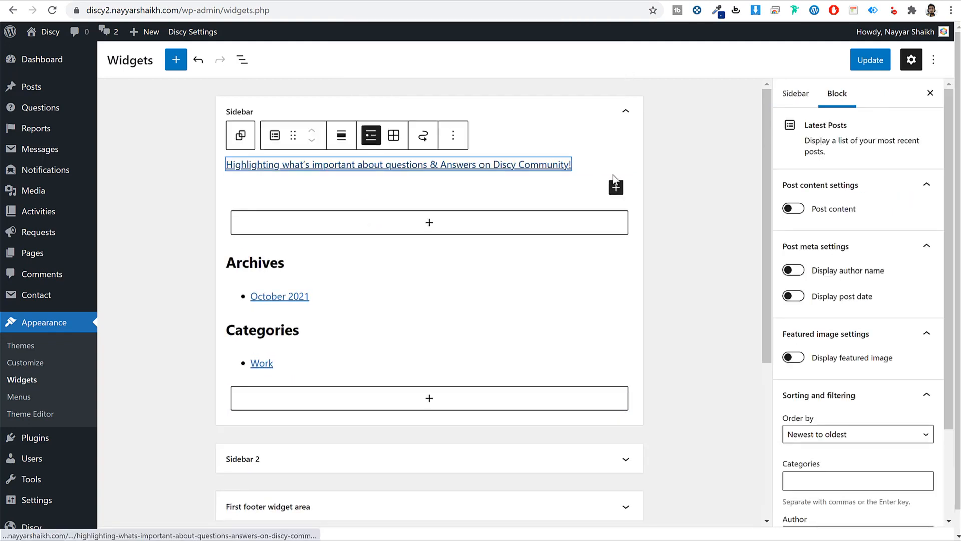
click(453, 135)
click(482, 343)
key(shift+alt+z)
key(shift+alt+z)
key(shift+alt+z)
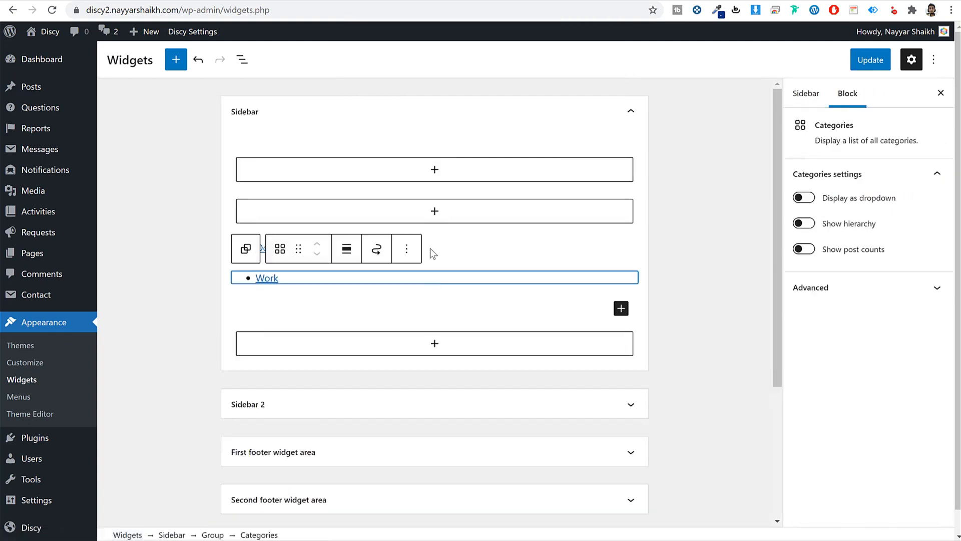
key(shift+alt+z)
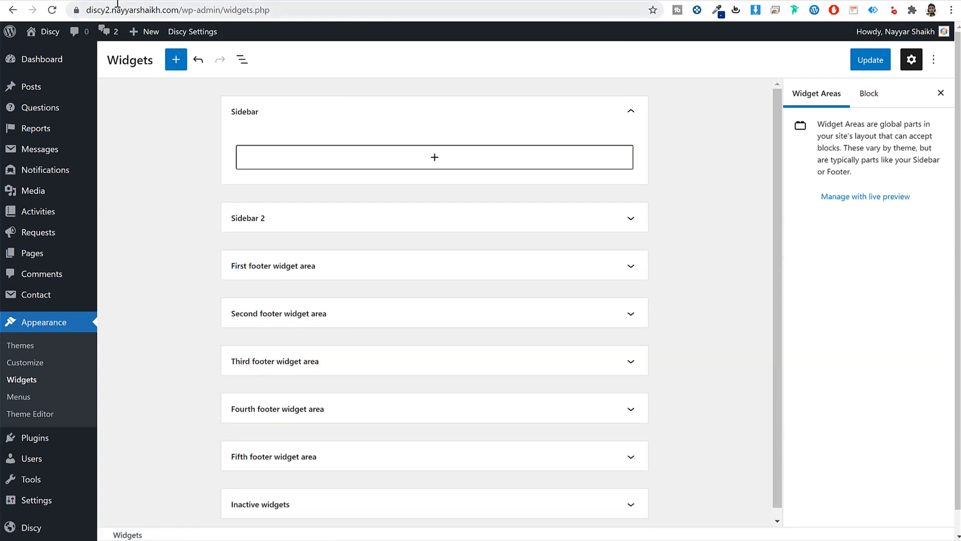
- Insert a WPQA - Buttons widget into the Sidebar and title it 'Ask a Question'
click(434, 158)
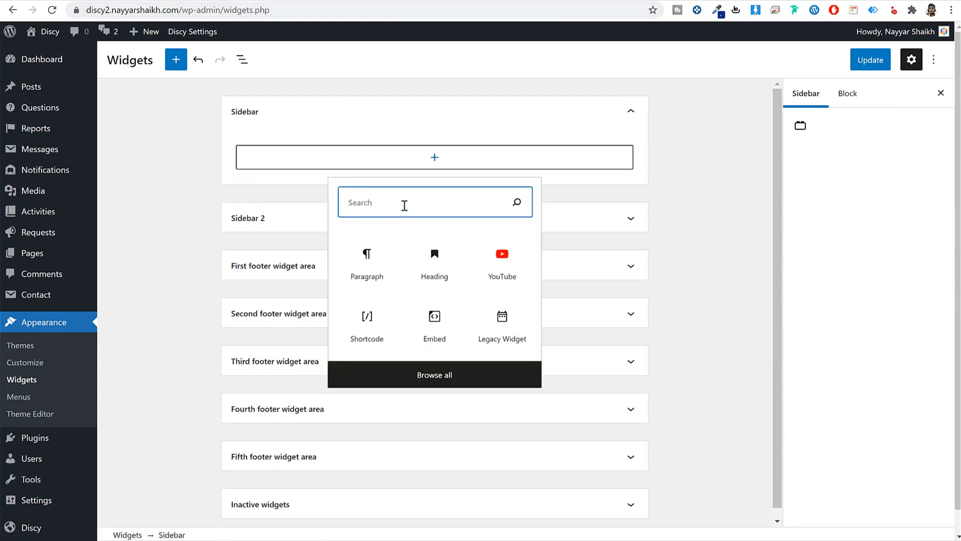
text(butt)
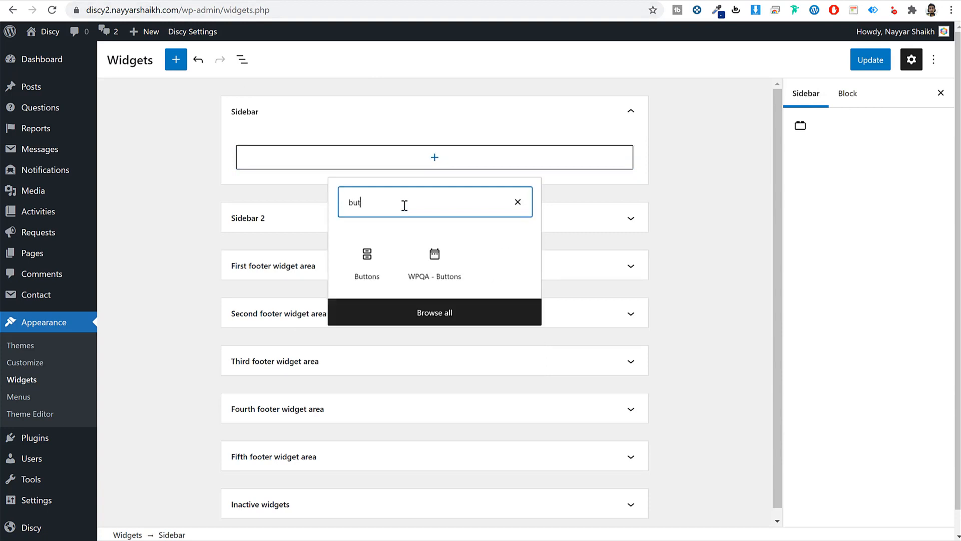
click(447, 276)
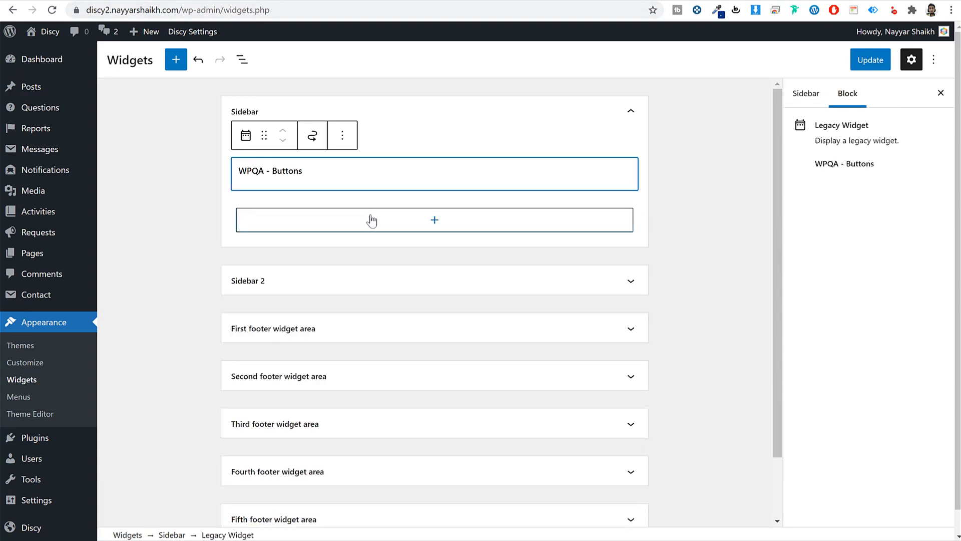
triple_click(319, 217)
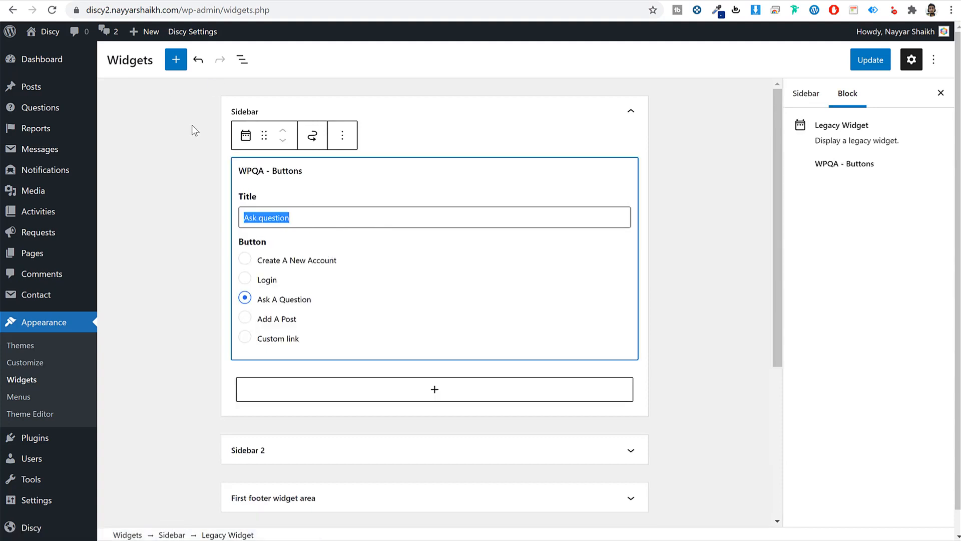
click(264, 220)
key(Delete)
text(a Q)
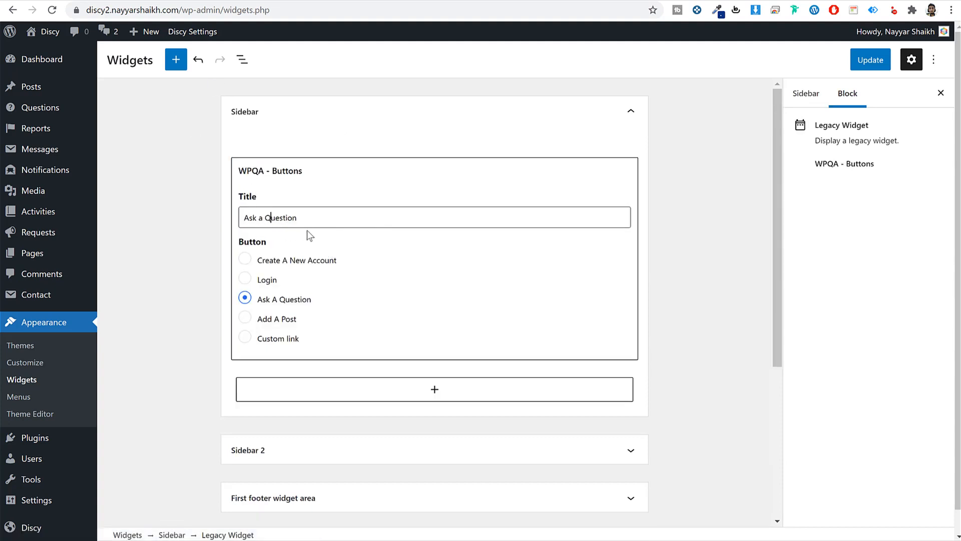
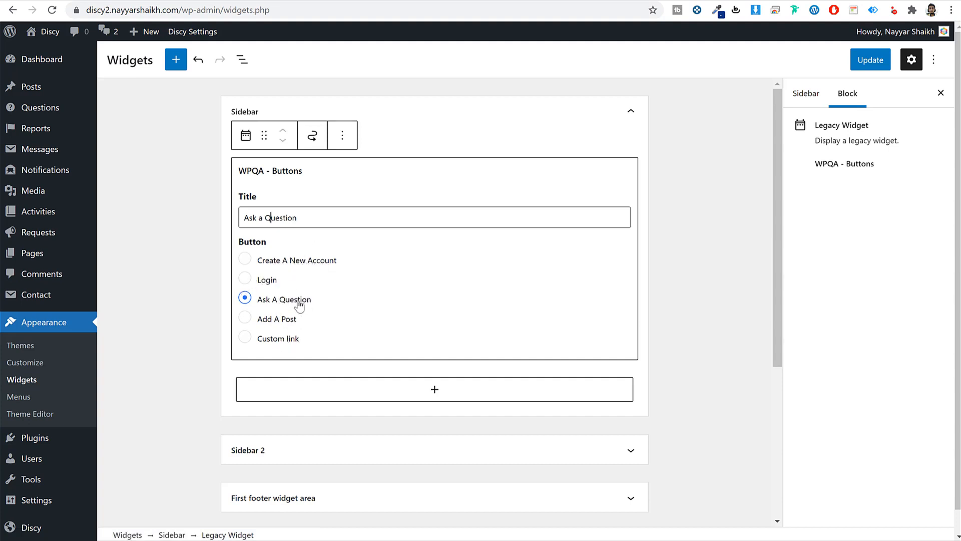
- Check the Ask A Question button widget on the front end and begin adding another Sidebar block
drag(263, 303, 621, 202)
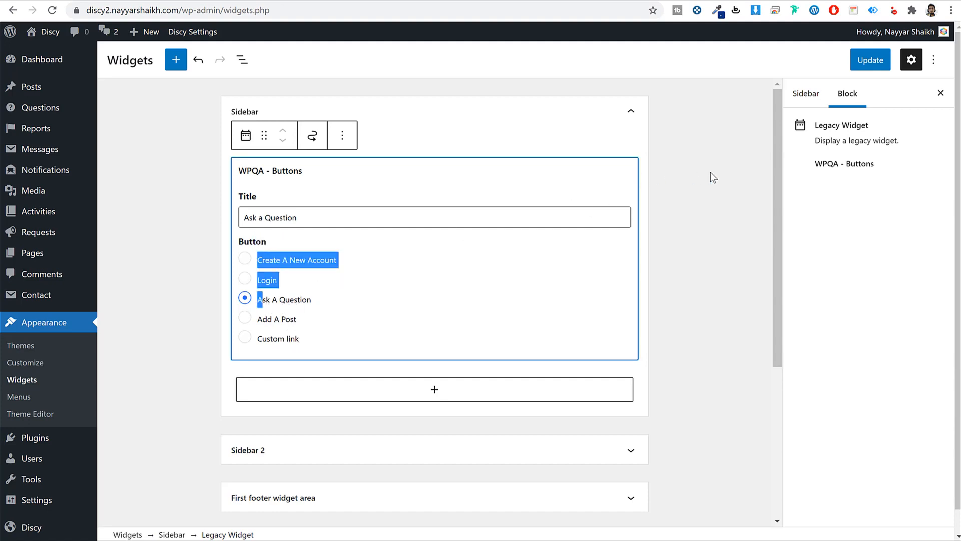
click(713, 178)
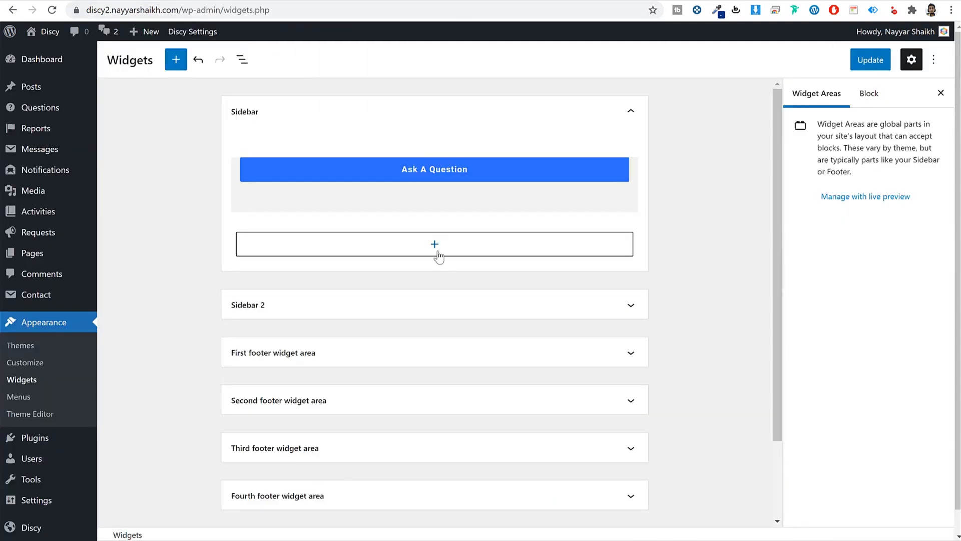
click(435, 244)
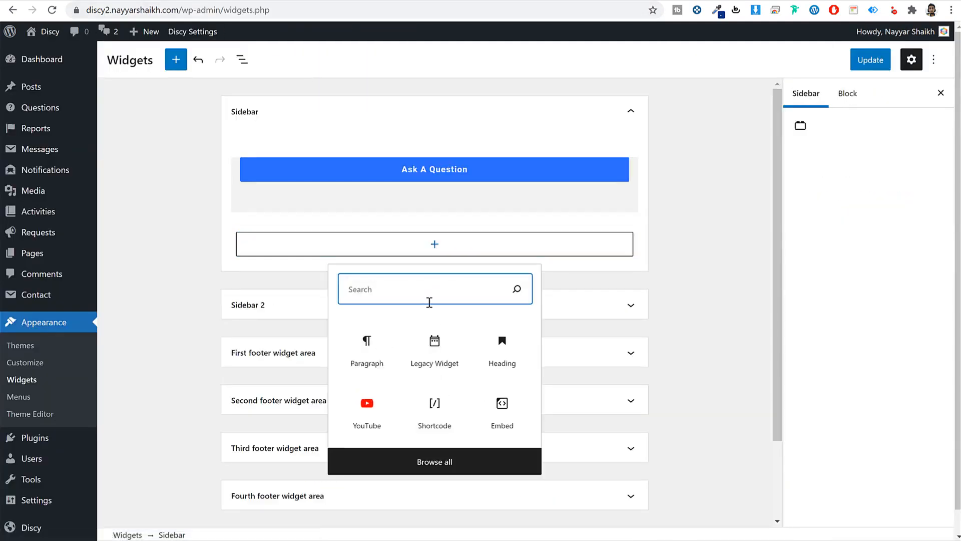
- Add a WPQA - Stats widget with Posts and Comments counts hidden, query type Style 1
text(sta)
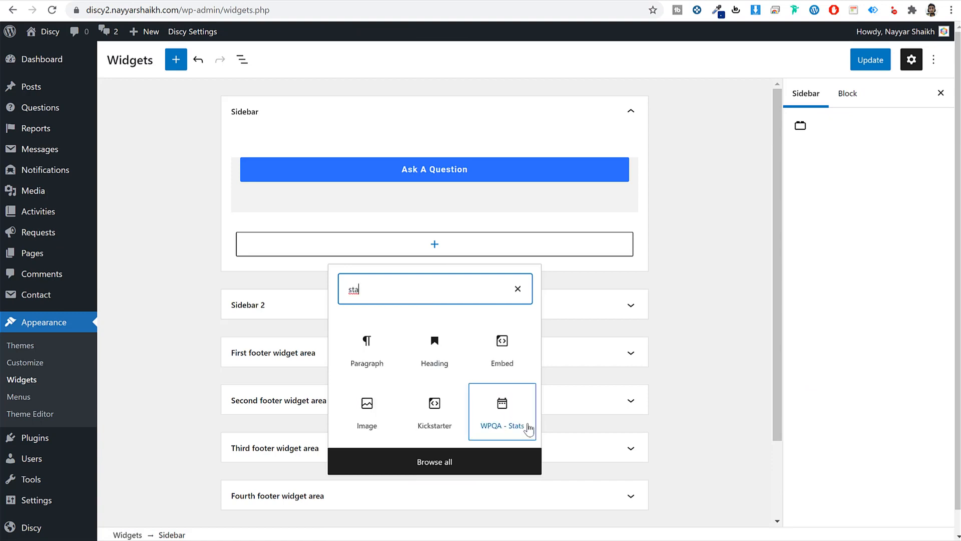
click(502, 431)
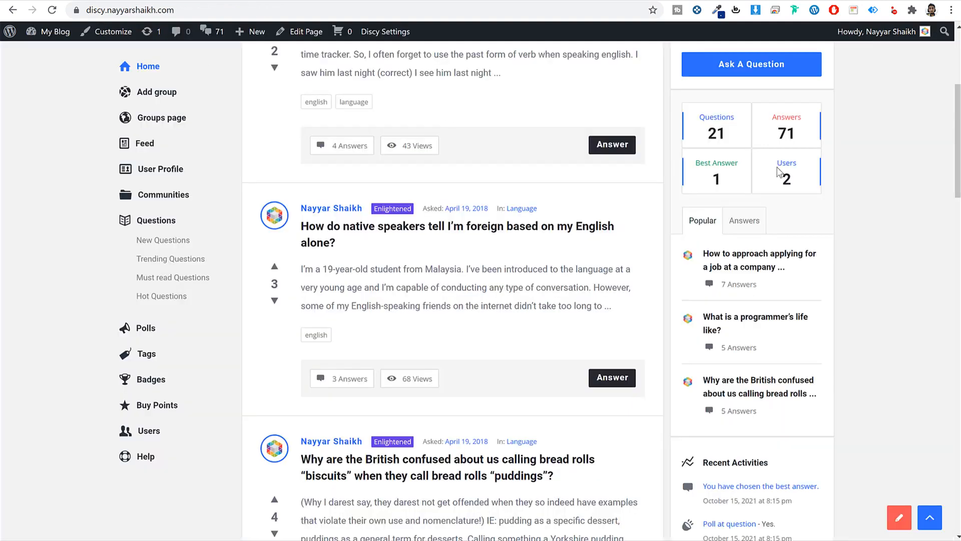
scroll(717, 124, up, 2)
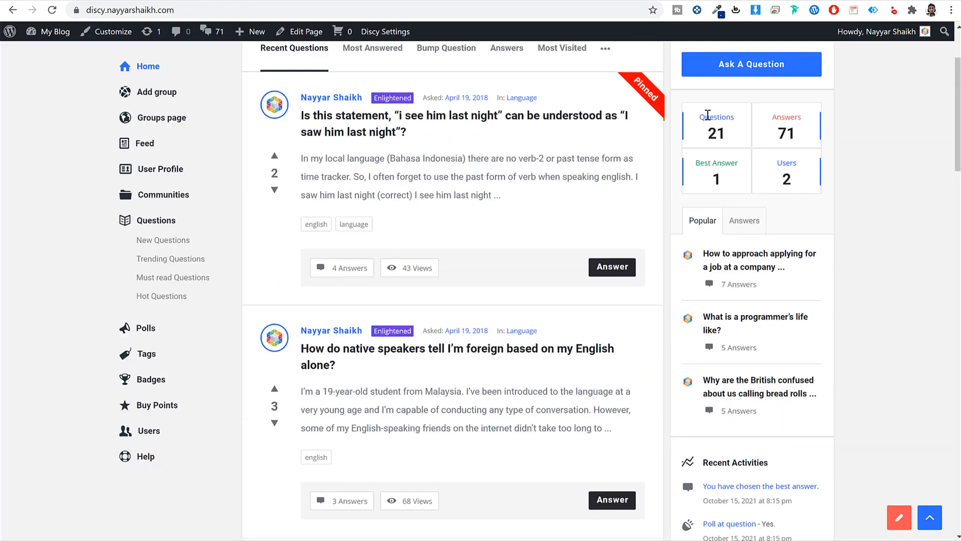
drag(708, 114, 812, 123)
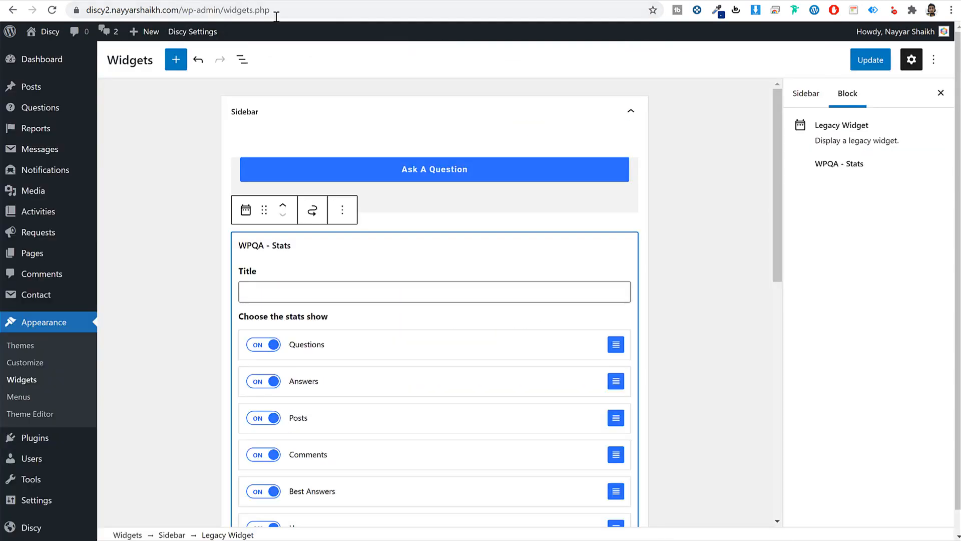
scroll(444, 311, down, 4)
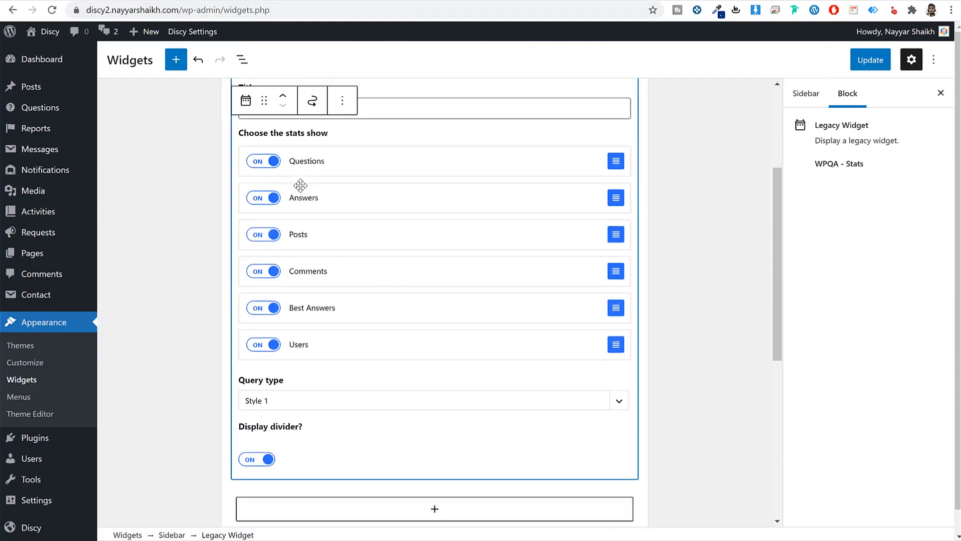
click(263, 234)
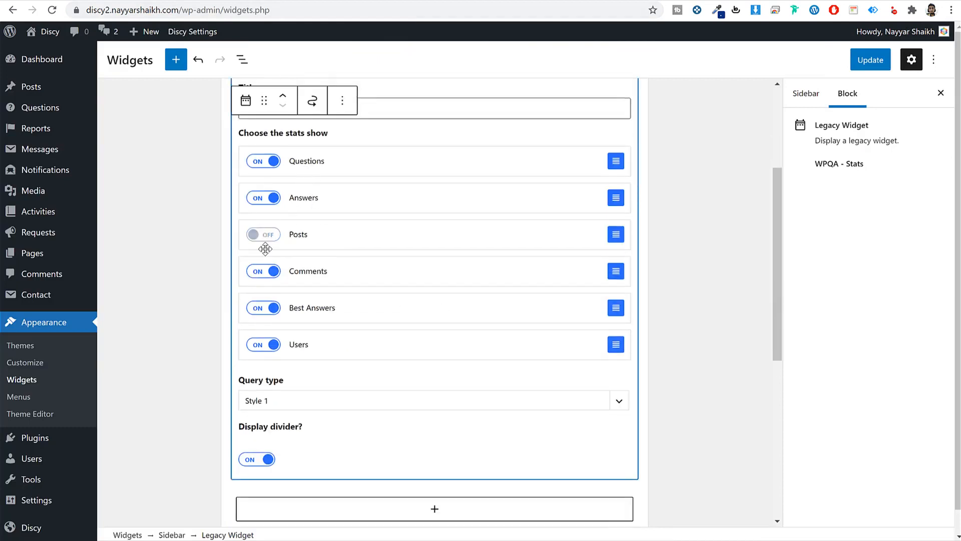
click(267, 274)
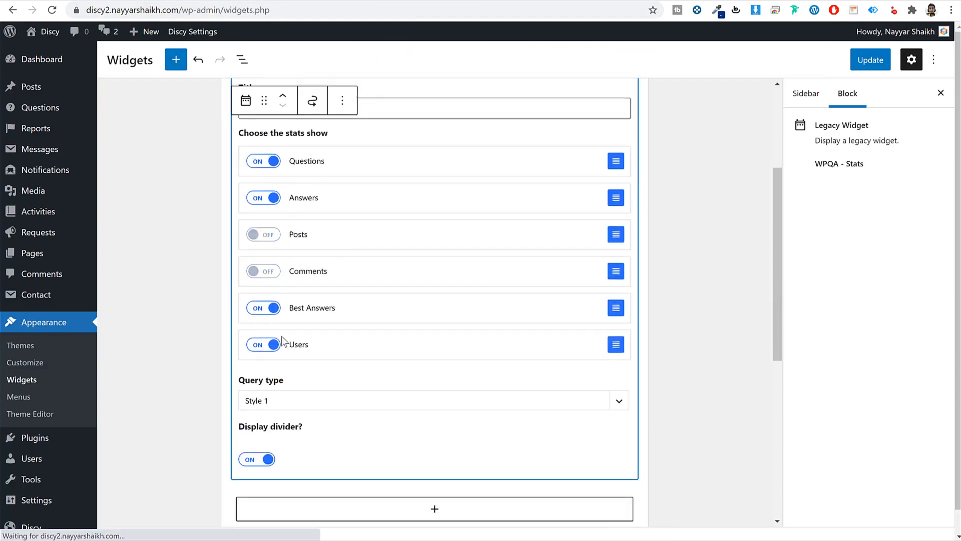
click(301, 406)
click(300, 415)
click(684, 401)
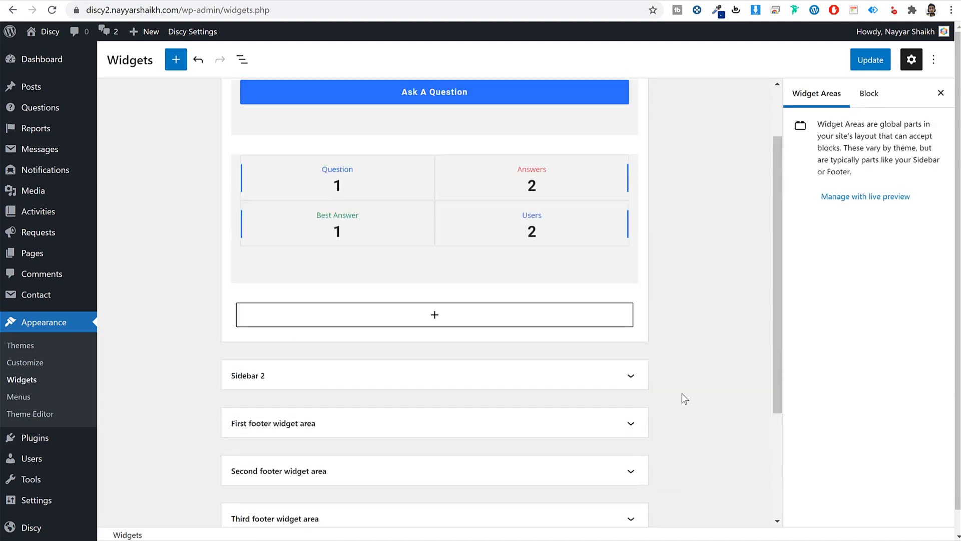
scroll(682, 393, up, 2)
- Add a WPQA - Tabs widget with the tags display switched off
click(440, 398)
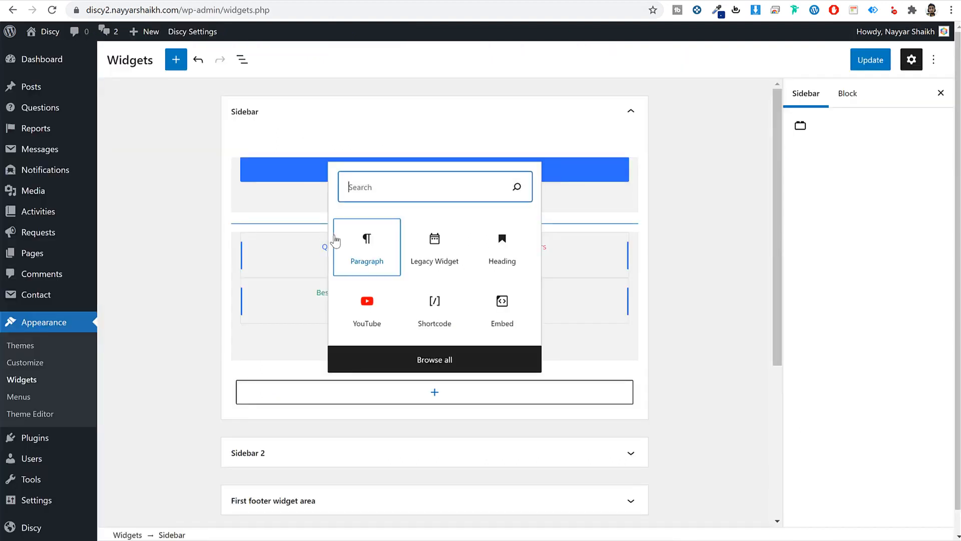
text(tabs)
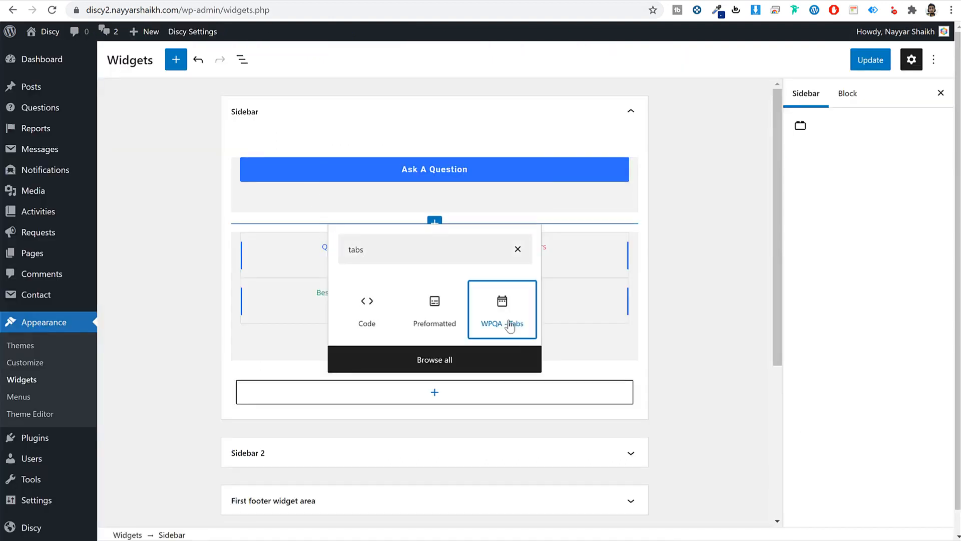
click(510, 326)
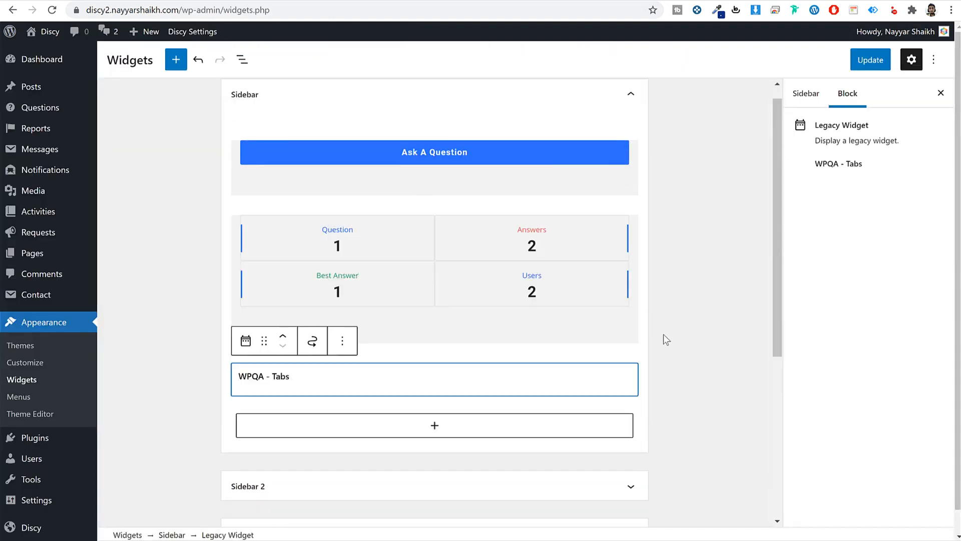
scroll(673, 349, down, 5)
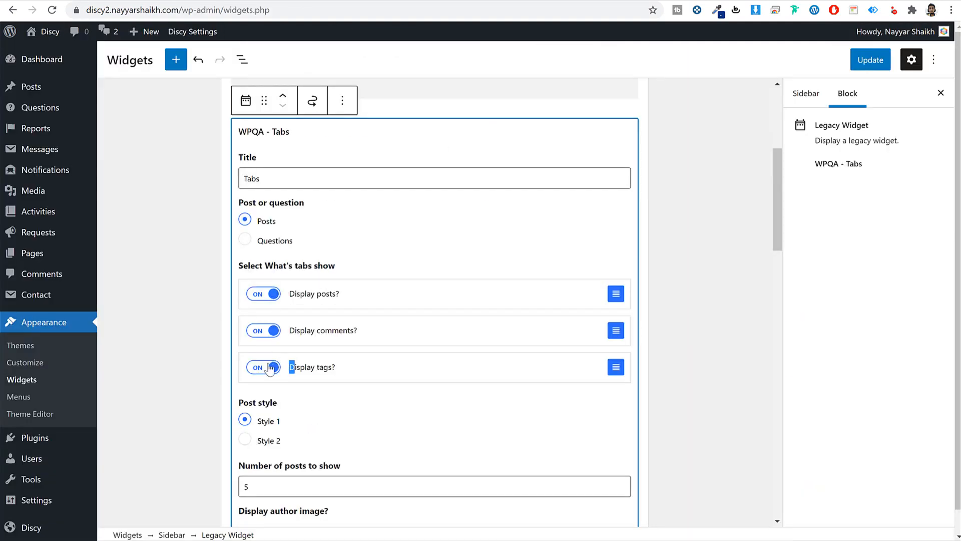
click(273, 363)
scroll(671, 305, down, 10)
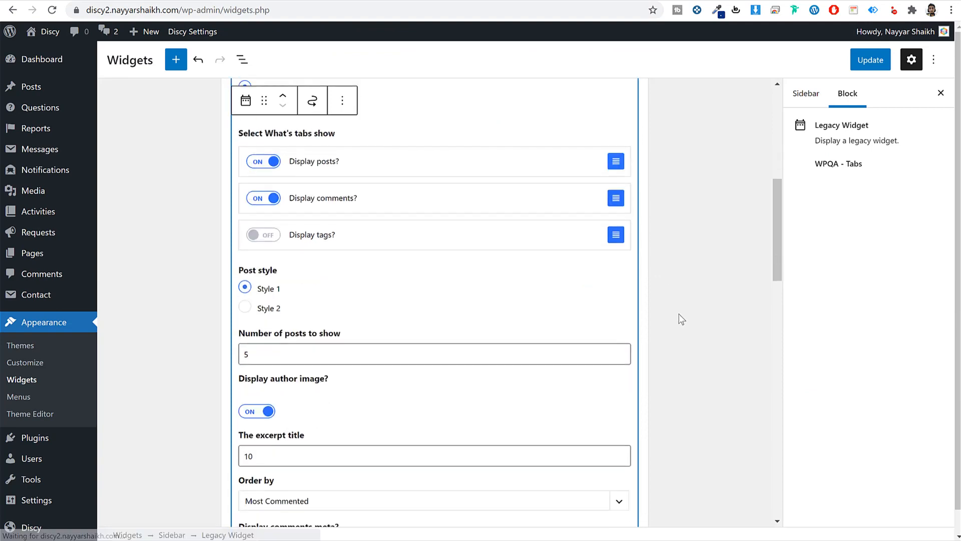
scroll(350, 345, down, 15)
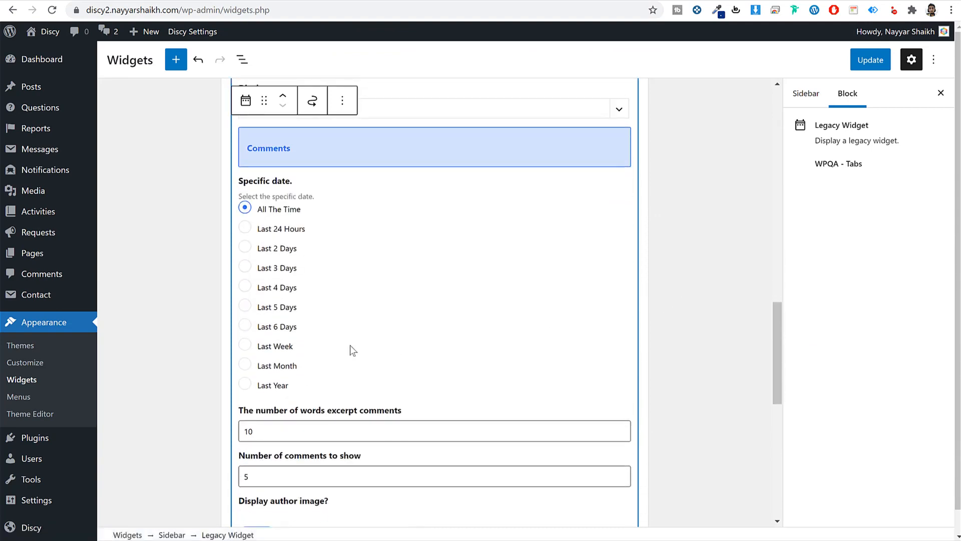
click(403, 231)
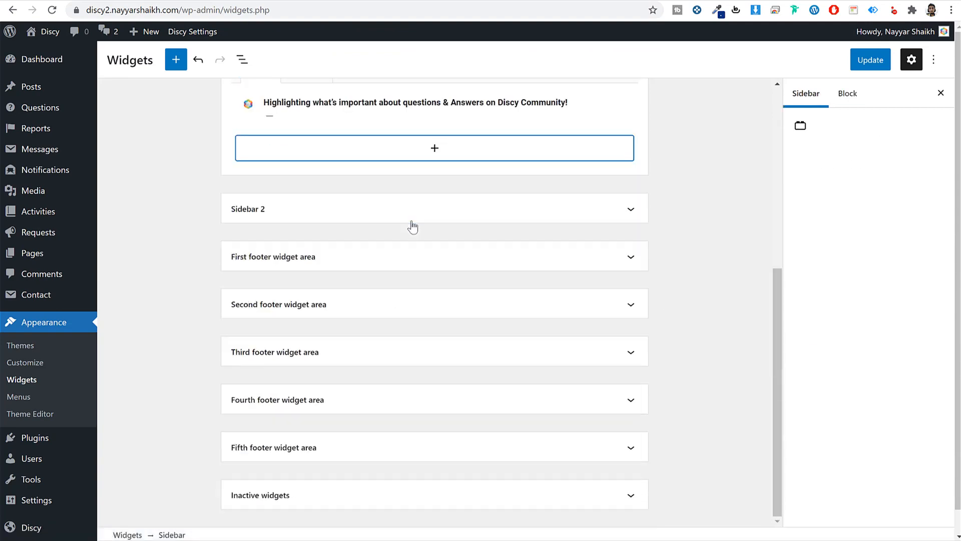
- Add a WPQA - Activities log widget to the Sidebar
click(389, 148)
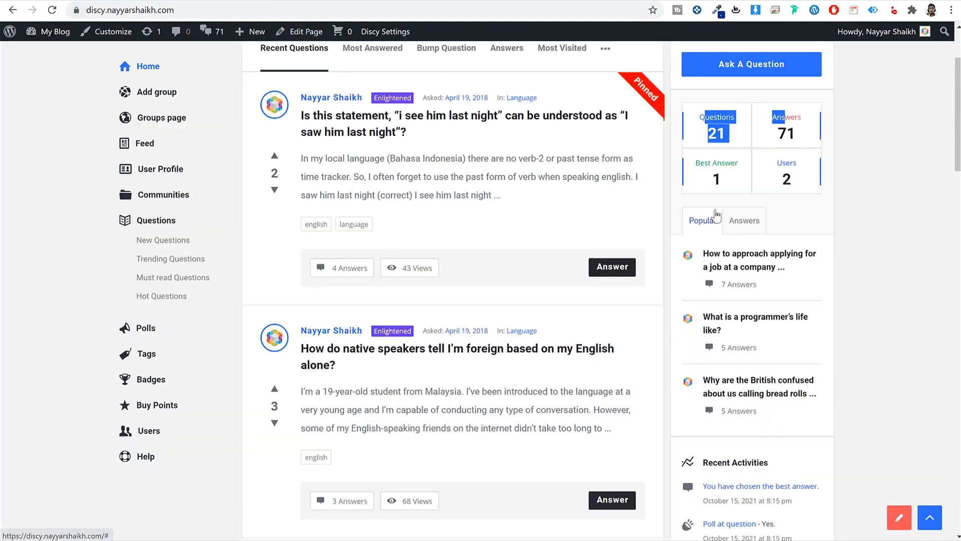
scroll(749, 309, down, 5)
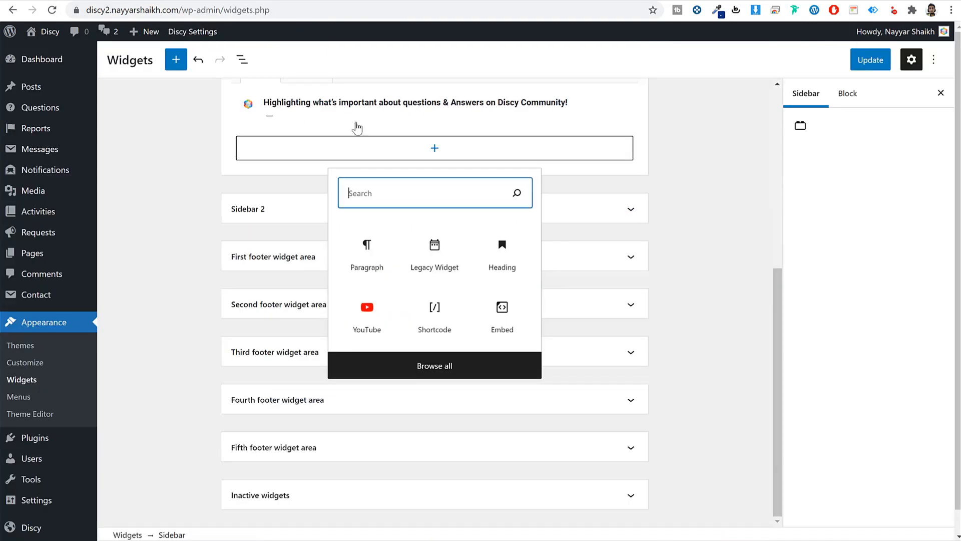
text(ac)
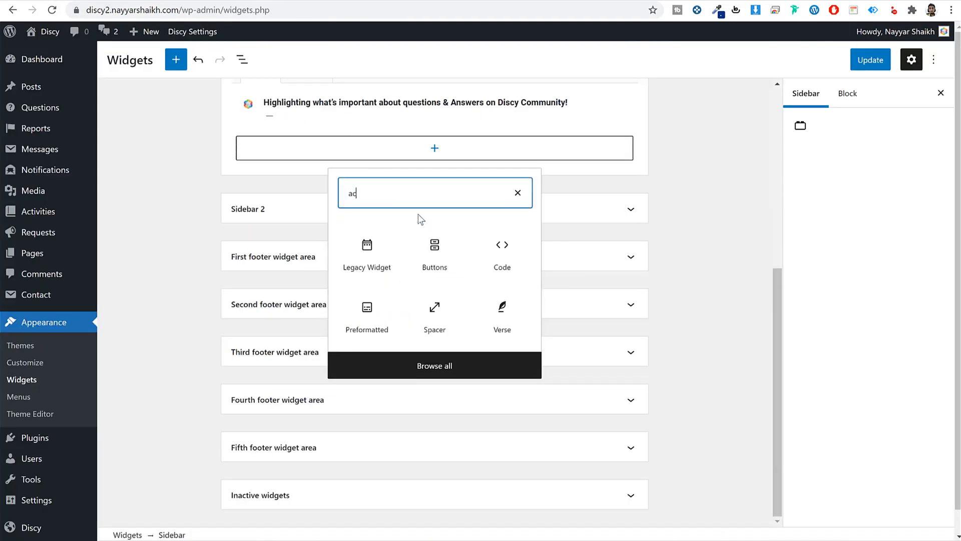
text(ti)
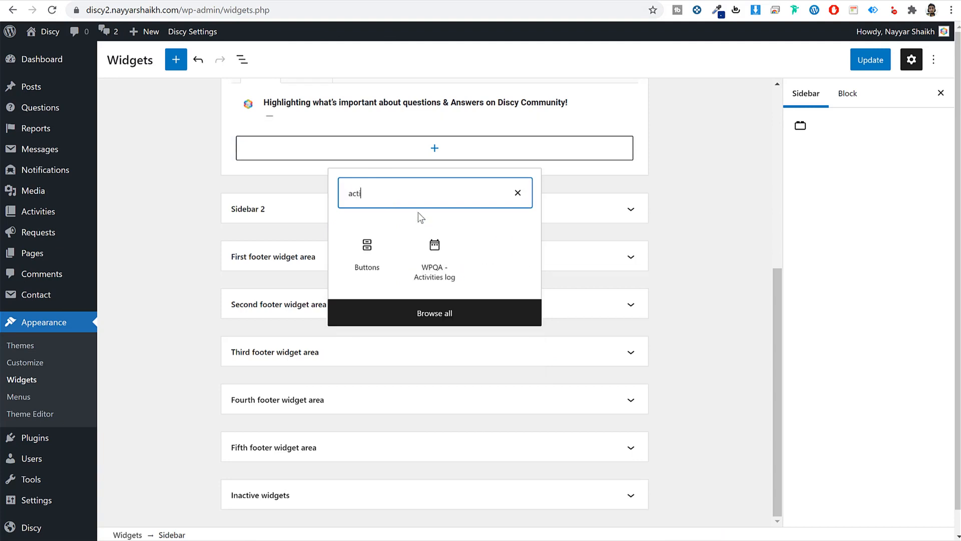
click(445, 264)
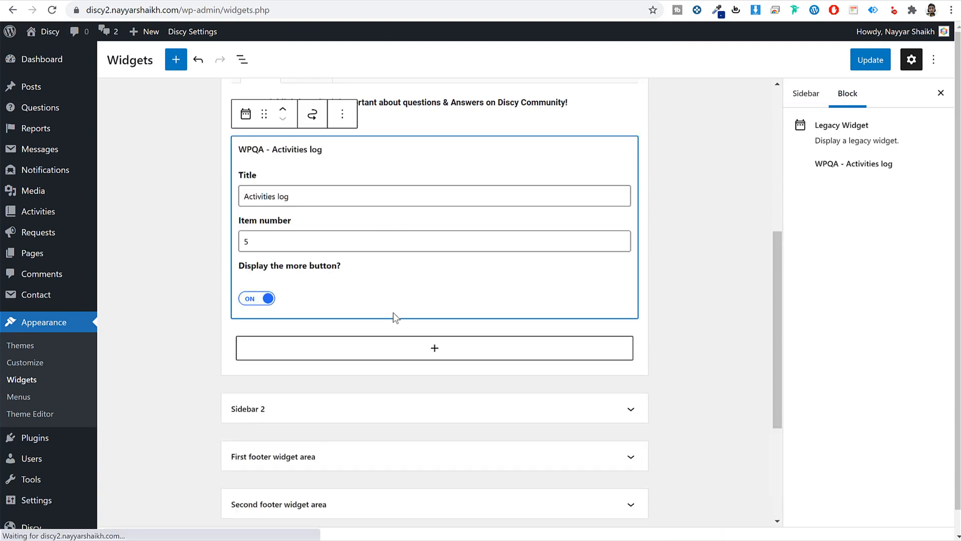
click(407, 348)
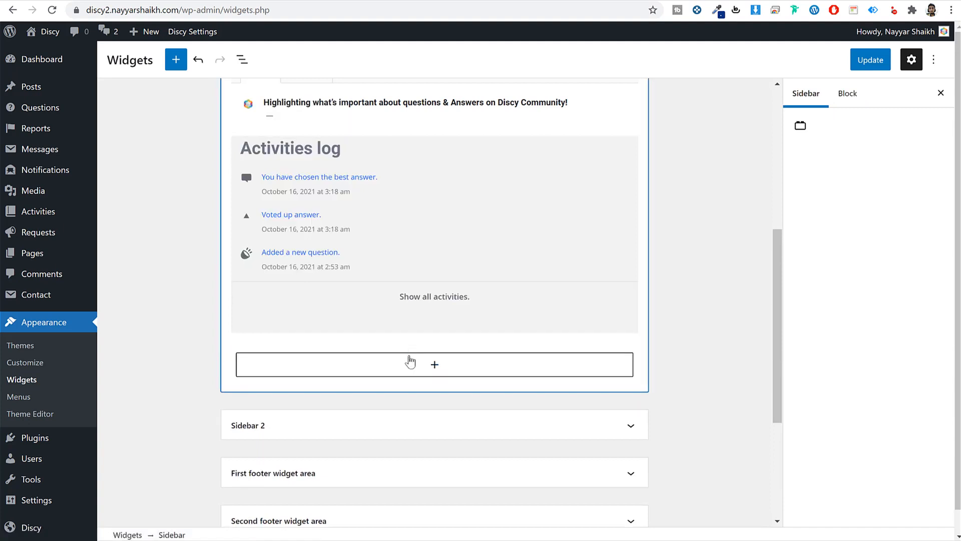
- Add a WPQA - Users widget with crowns on, including Administrators and Subscribers
click(410, 361)
text(user)
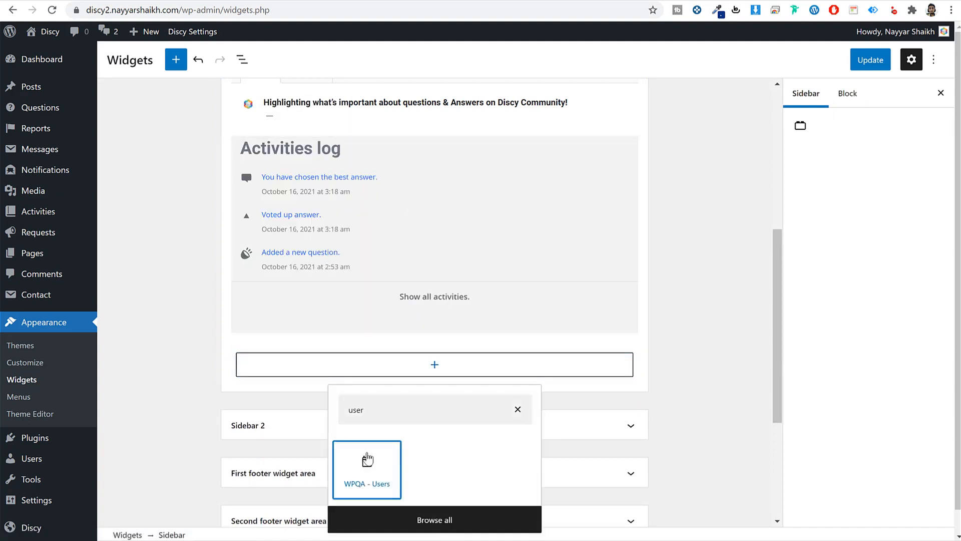
click(367, 460)
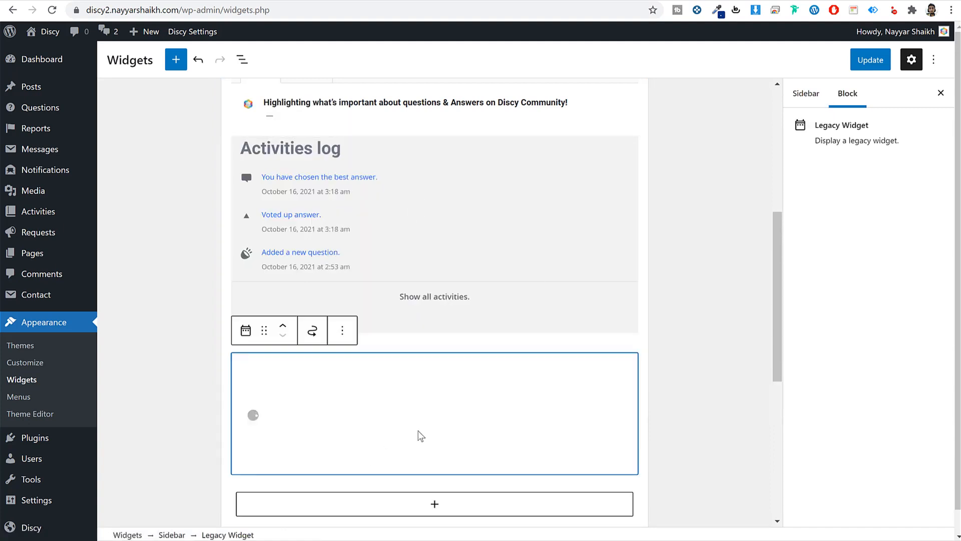
scroll(698, 333, down, 6)
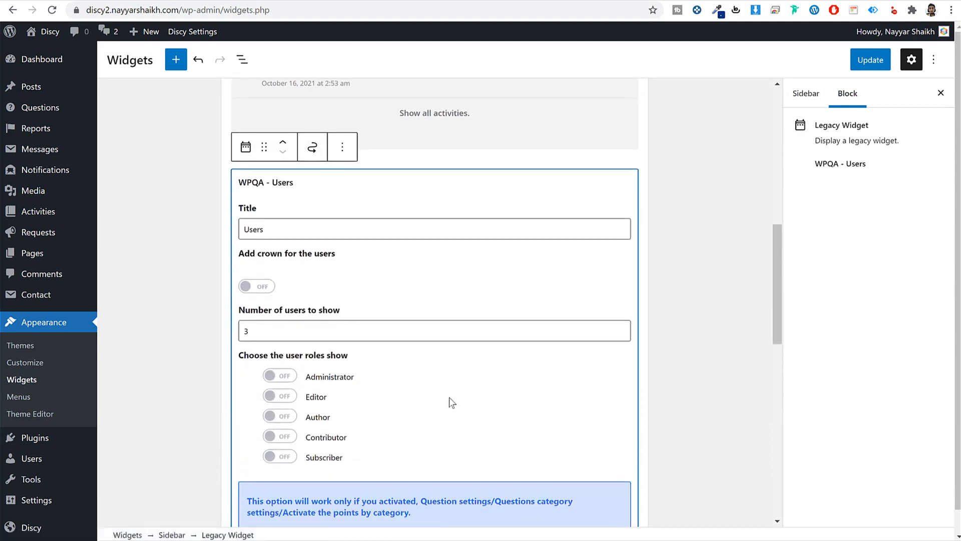
scroll(451, 390, up, 6)
scroll(434, 384, down, 2)
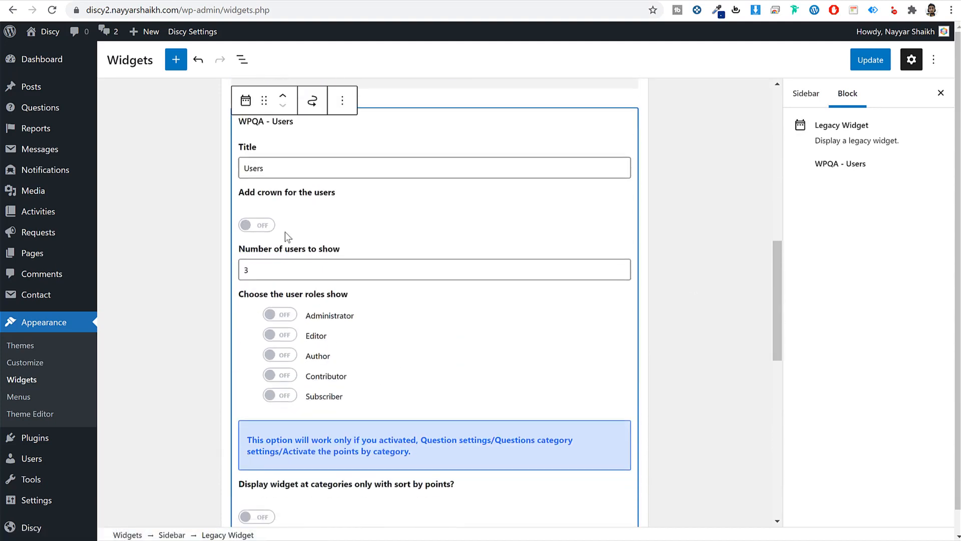
click(263, 225)
click(278, 315)
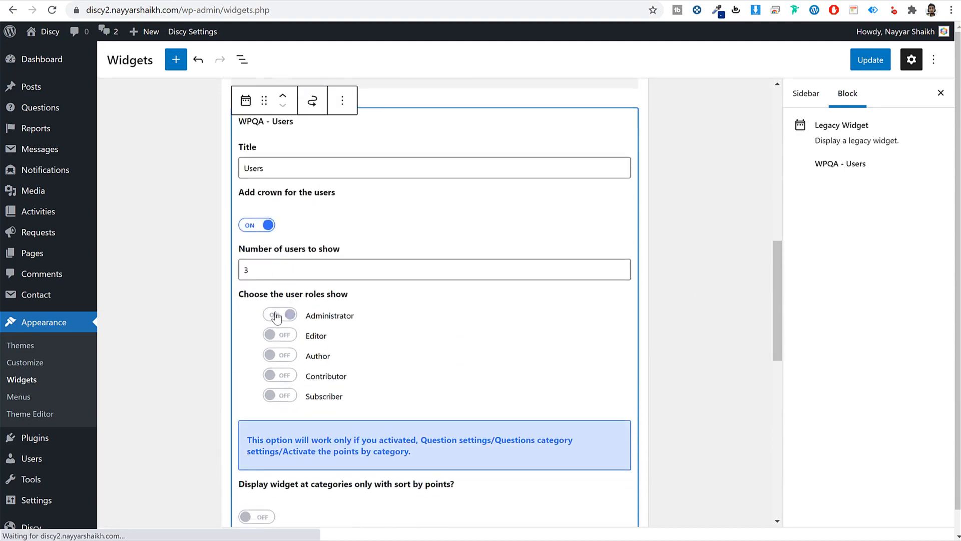
click(281, 396)
scroll(420, 393, down, 10)
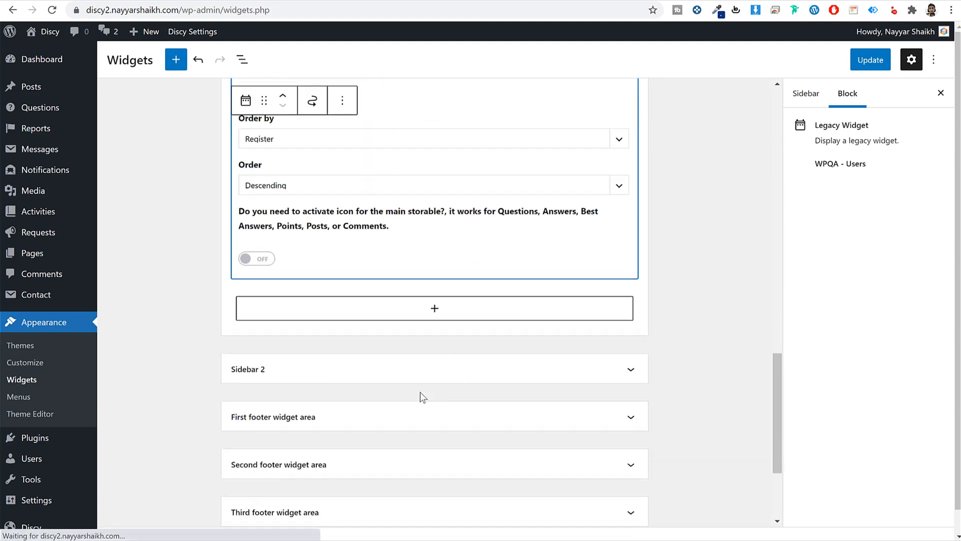
- Insert a Tag Cloud block into the Sidebar and save the widgets
click(424, 149)
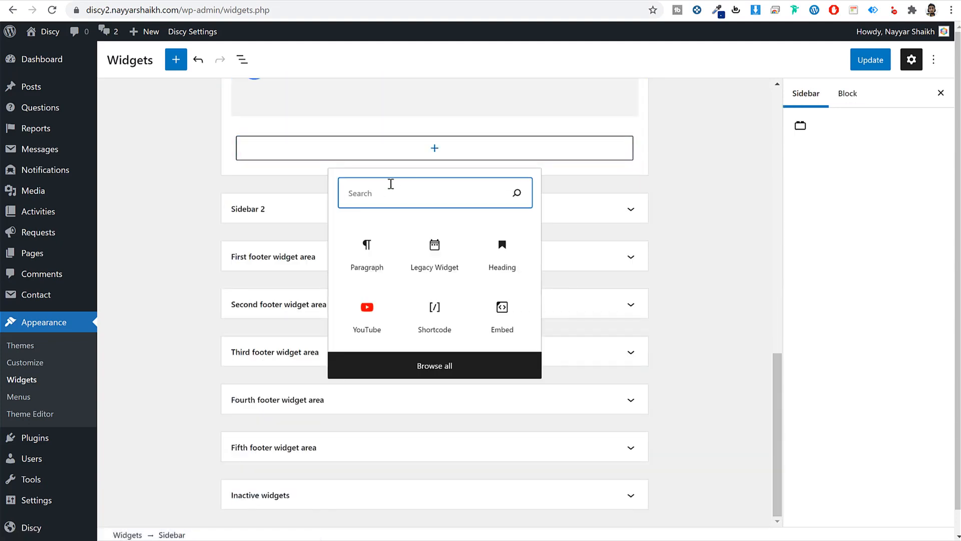
text(tag)
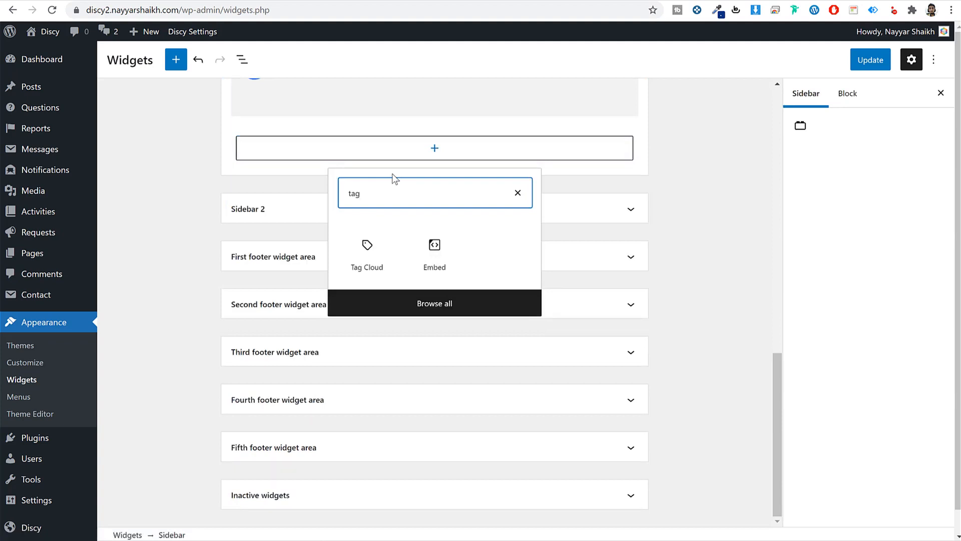
click(387, 257)
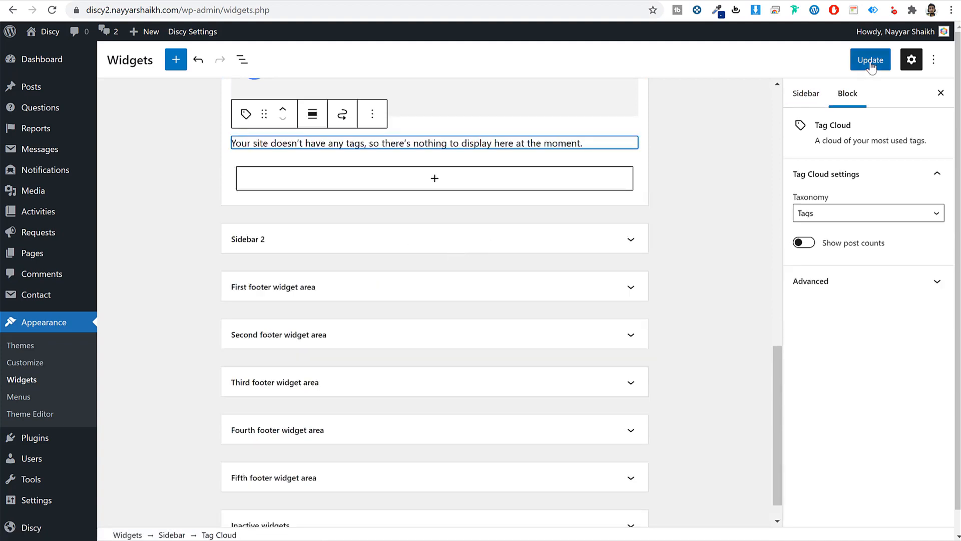
click(871, 60)
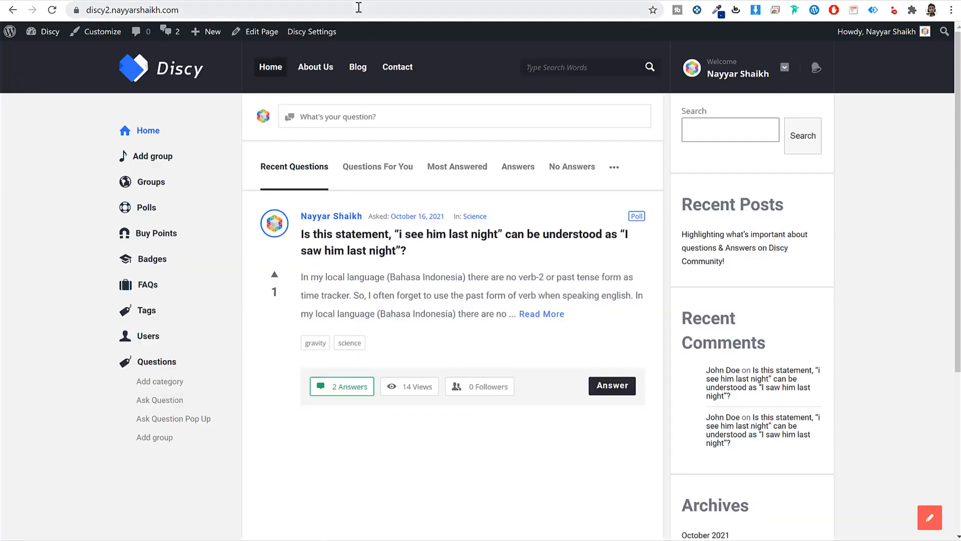
click(358, 8)
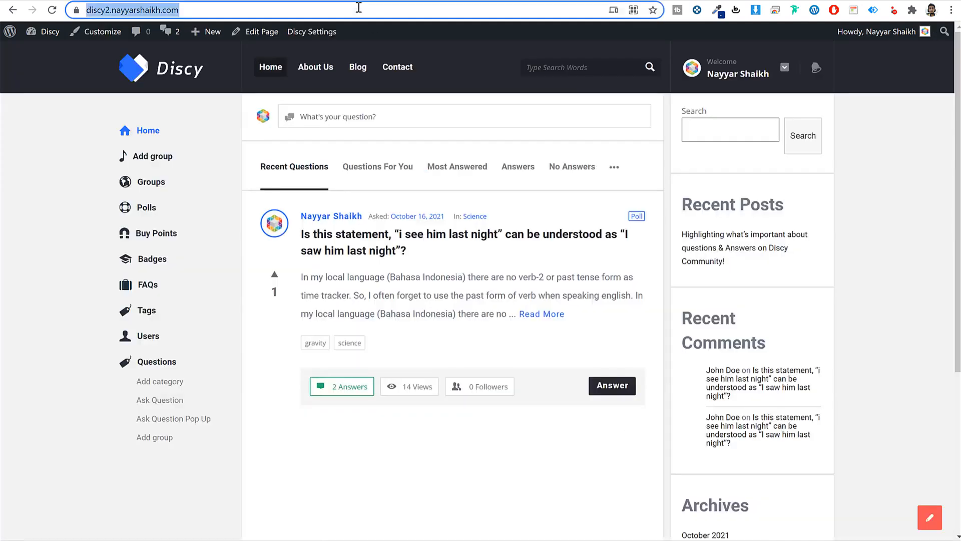
key(Return)
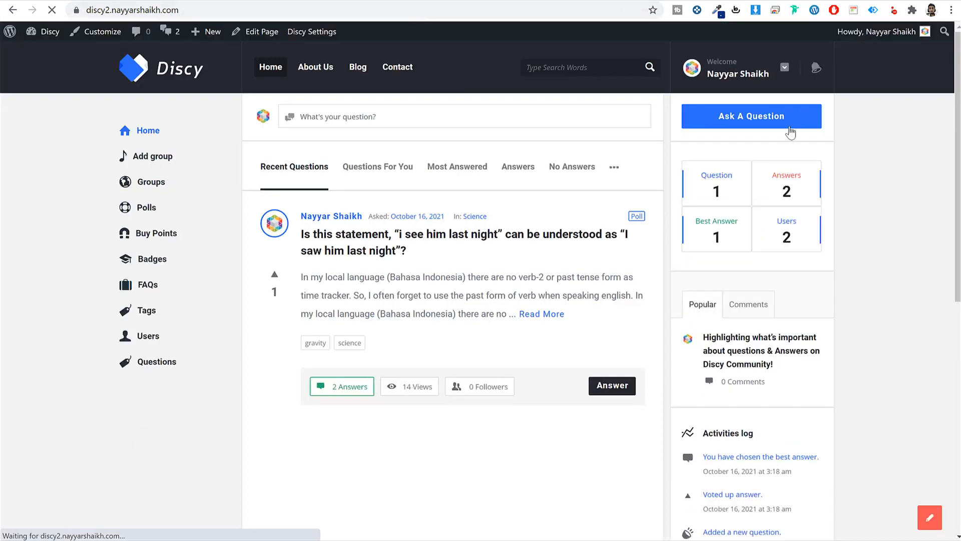
click(777, 122)
click(682, 67)
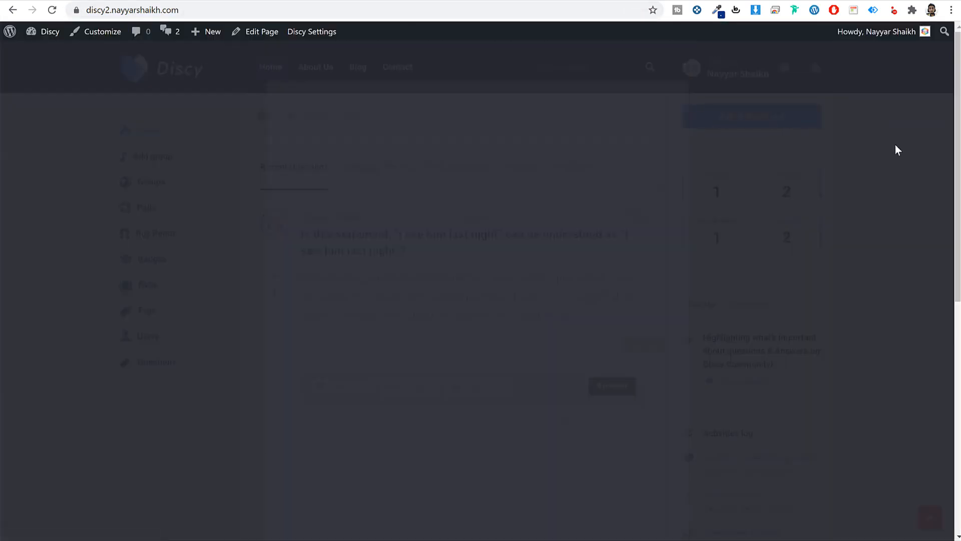
drag(701, 197, 820, 197)
scroll(884, 219, down, 7)
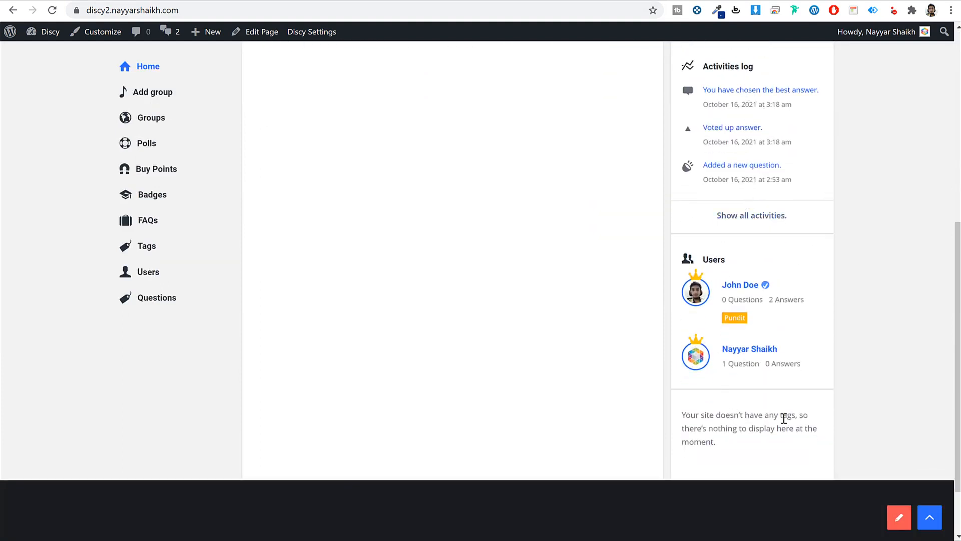
scroll(843, 430, up, 1)
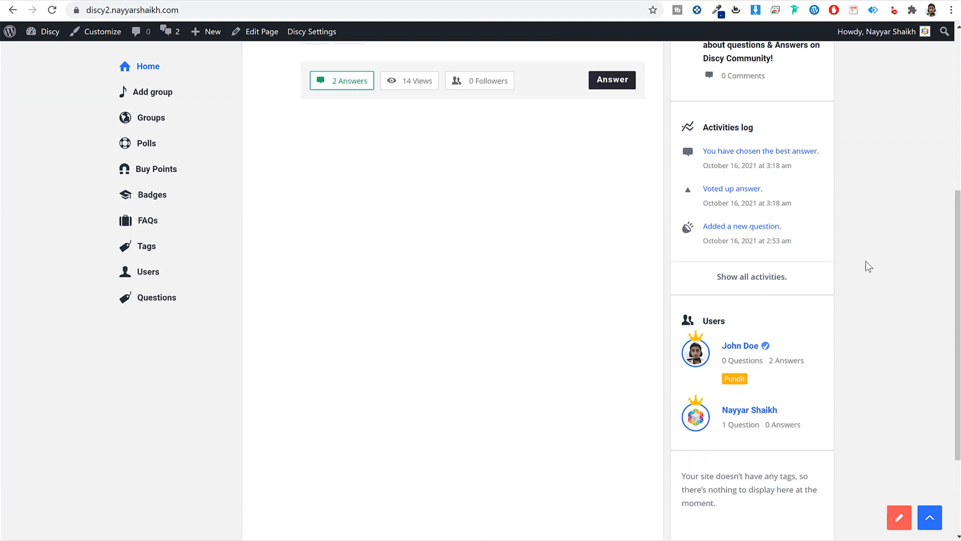
scroll(869, 265, down, 3)
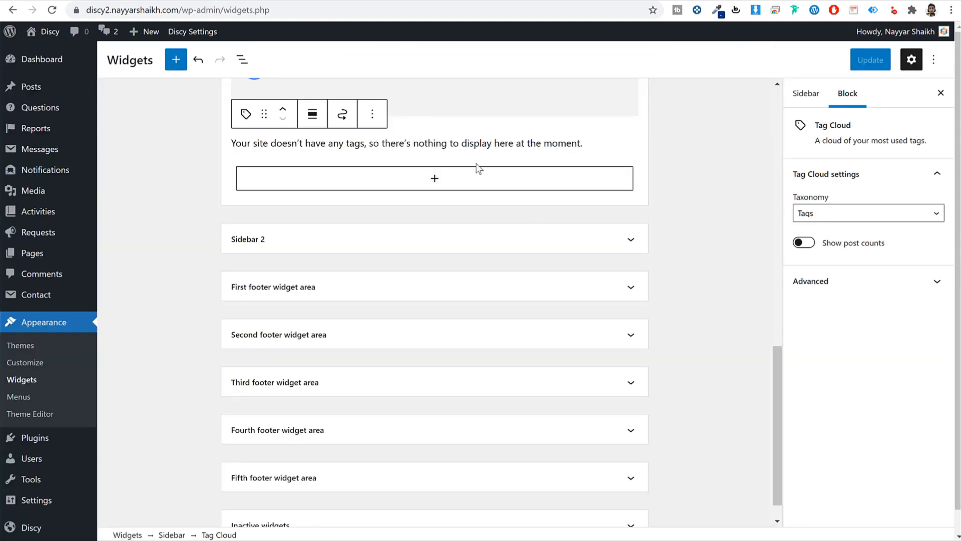
scroll(532, 225, up, 10)
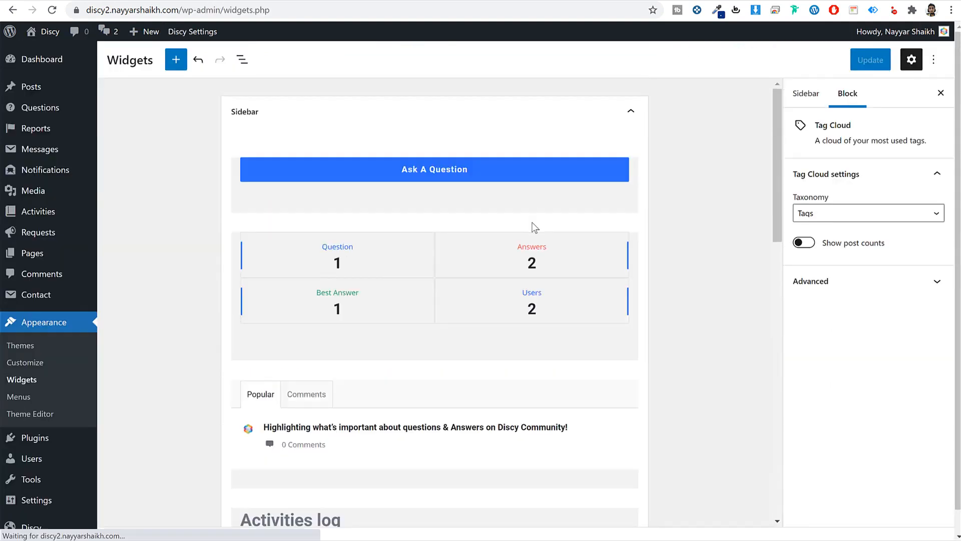
- Collapse the Sidebar and expand the First footer area, noting the demo's footer description
click(273, 119)
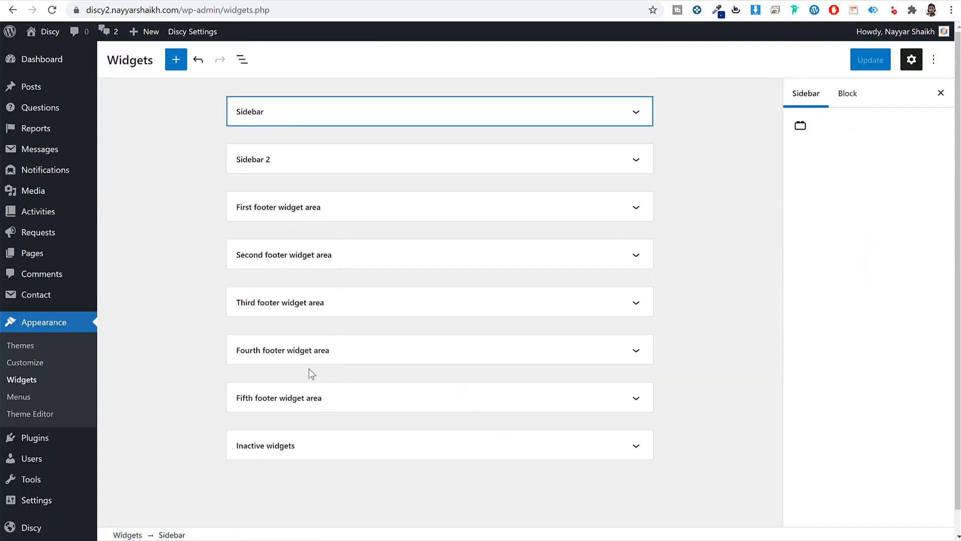
click(271, 212)
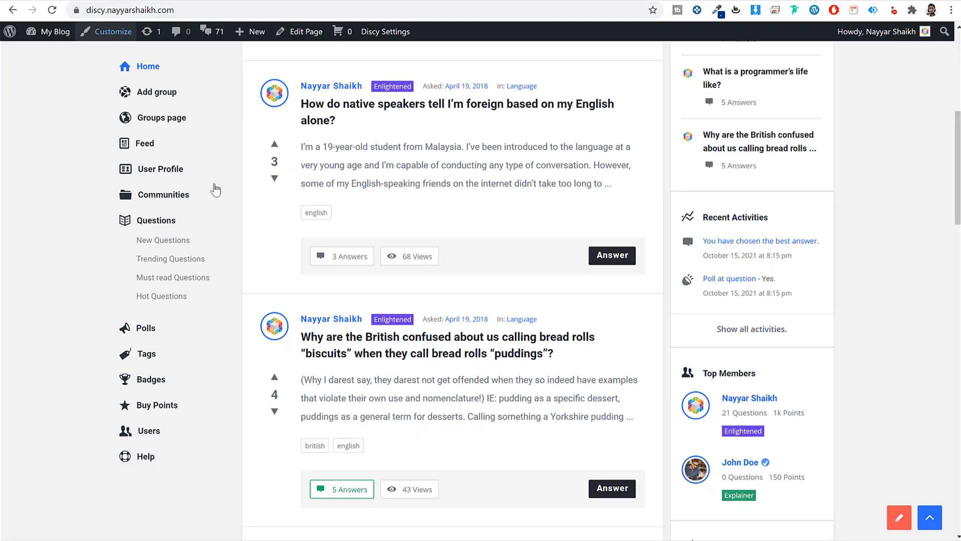
scroll(297, 403, down, 10)
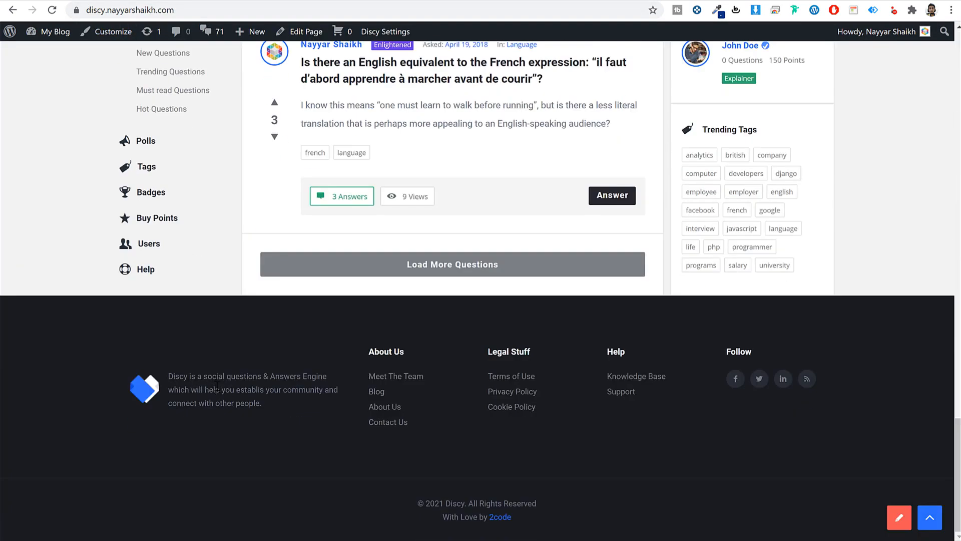
triple_click(232, 377)
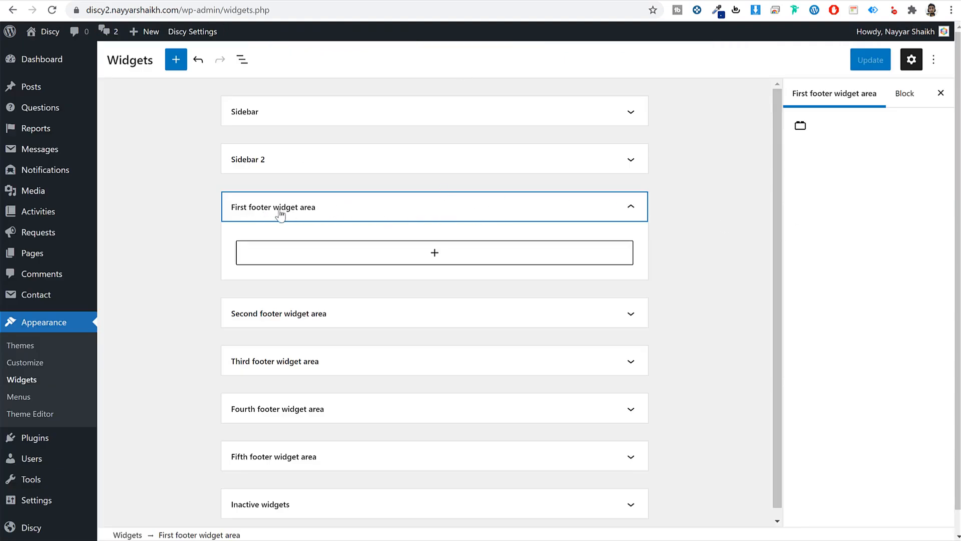
- Insert the Discy - About widget titled Discy with the footer logo and about text
click(361, 261)
text(abou)
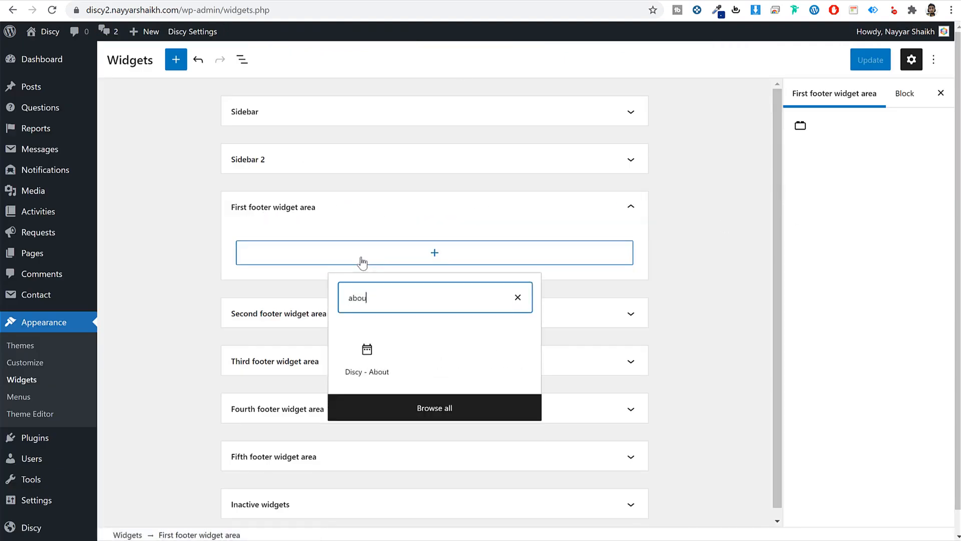
click(365, 351)
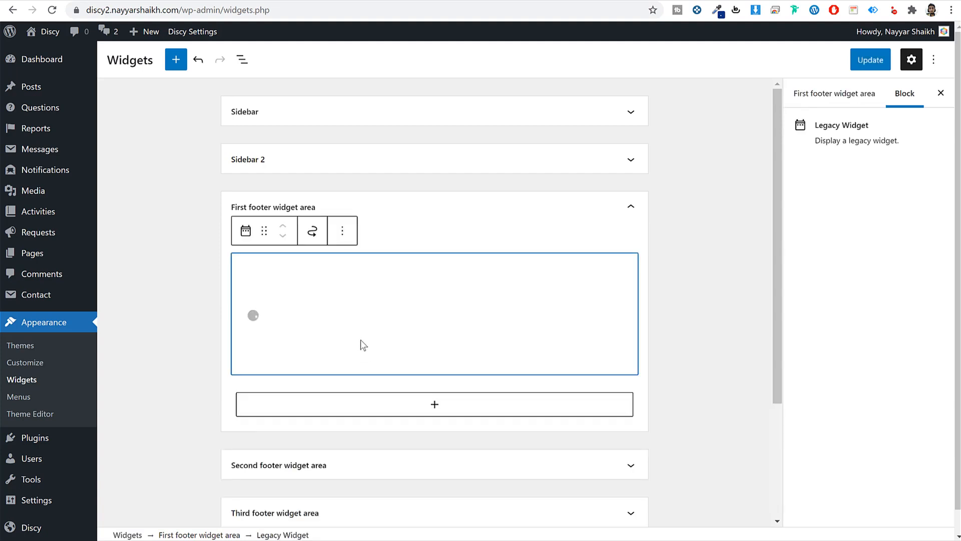
double_click(322, 360)
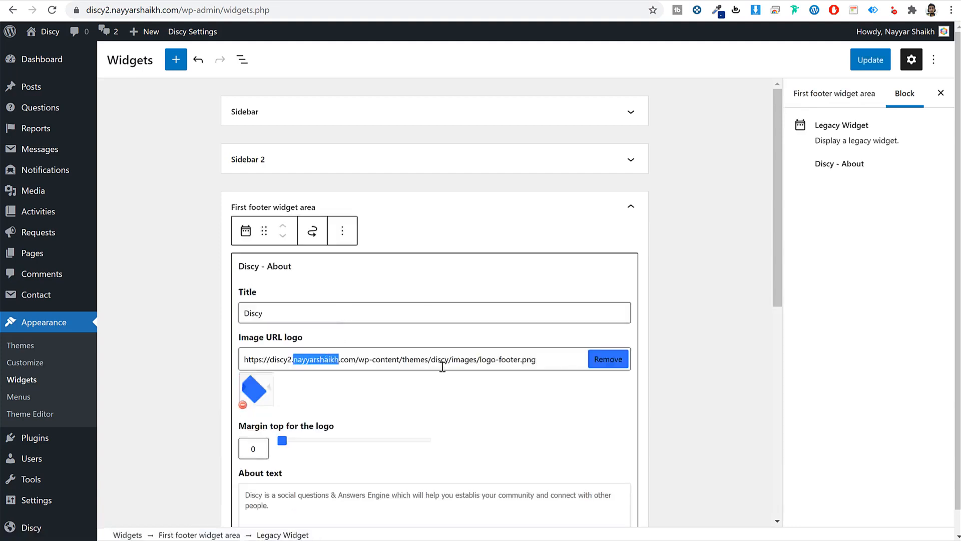
scroll(443, 367, down, 3)
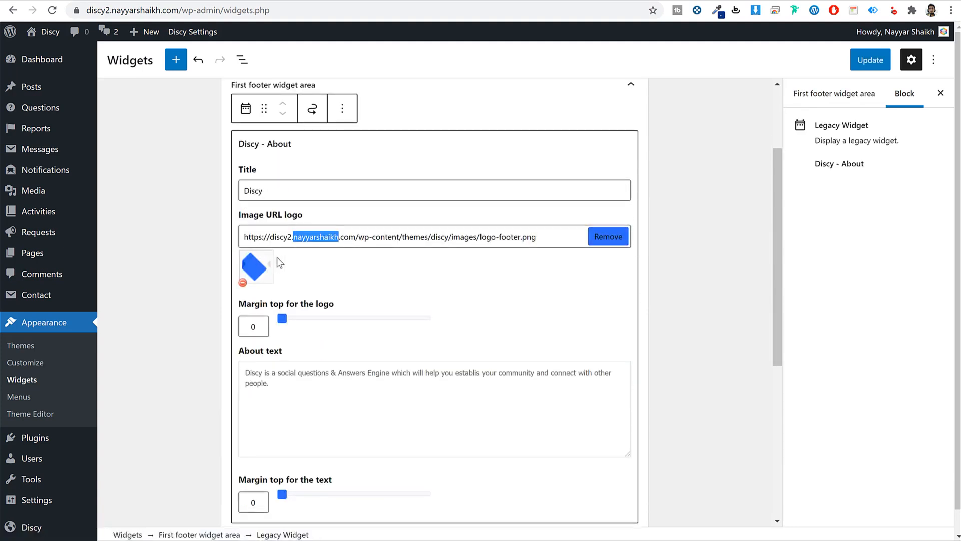
double_click(302, 191)
scroll(333, 337, down, 3)
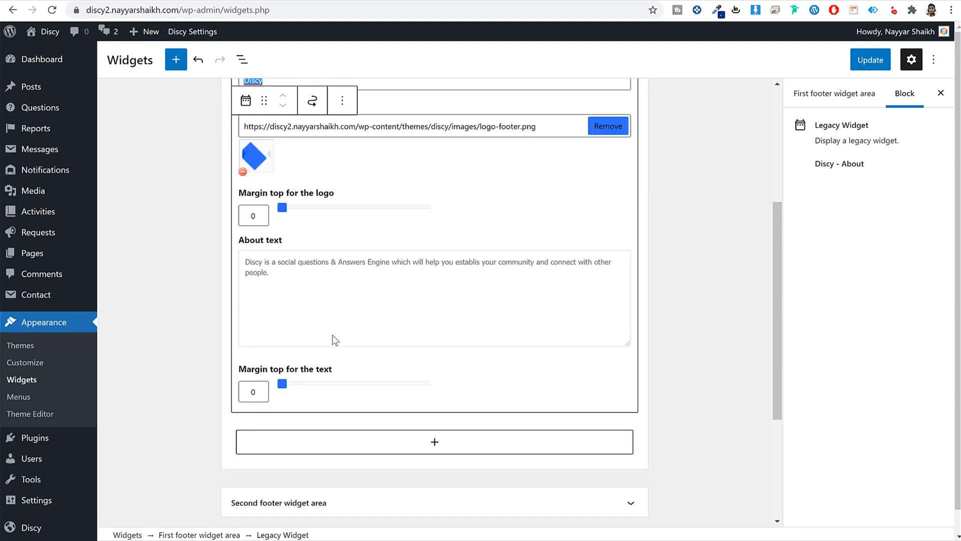
click(332, 284)
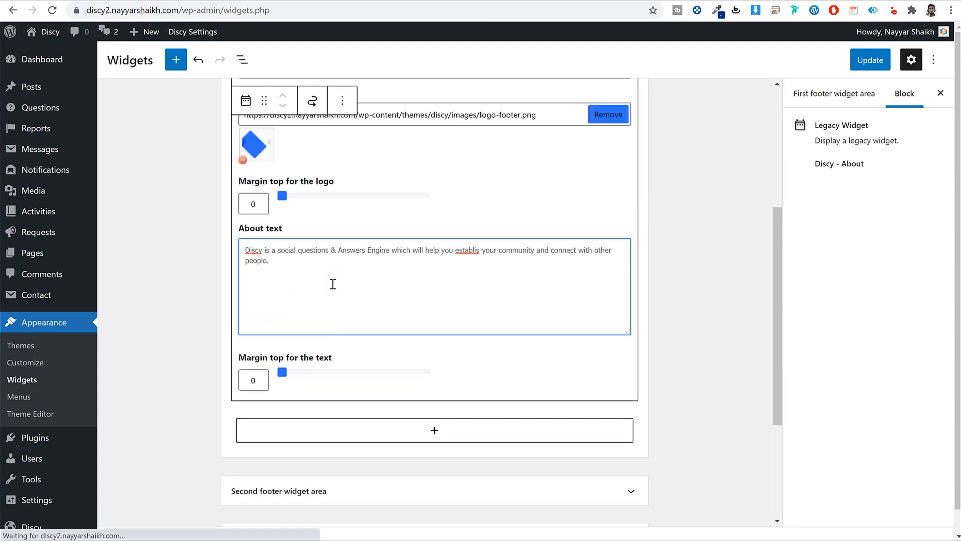
click(665, 245)
scroll(665, 245, up, 3)
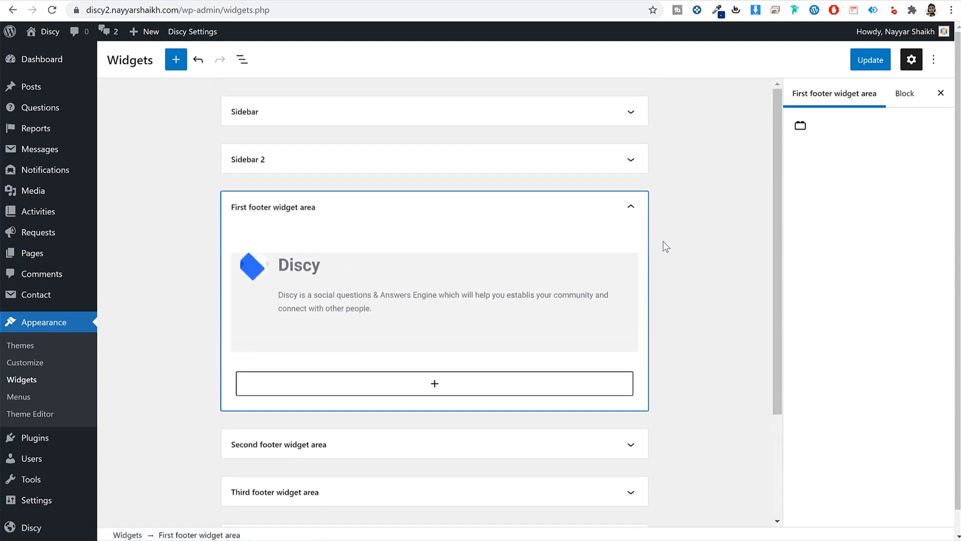
click(630, 211)
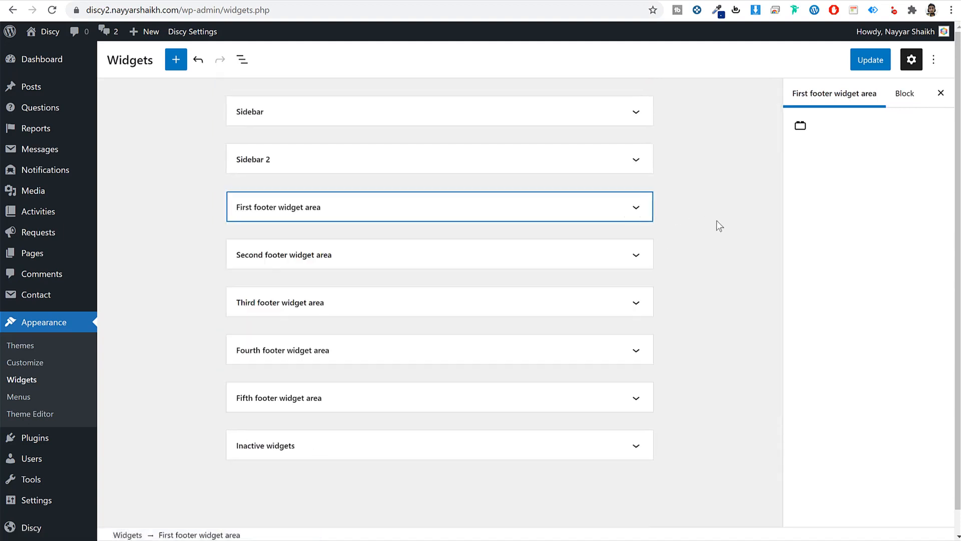
- Add a Navigation Menu widget titled 'About Us' using Footer1 to the Second footer area
click(331, 258)
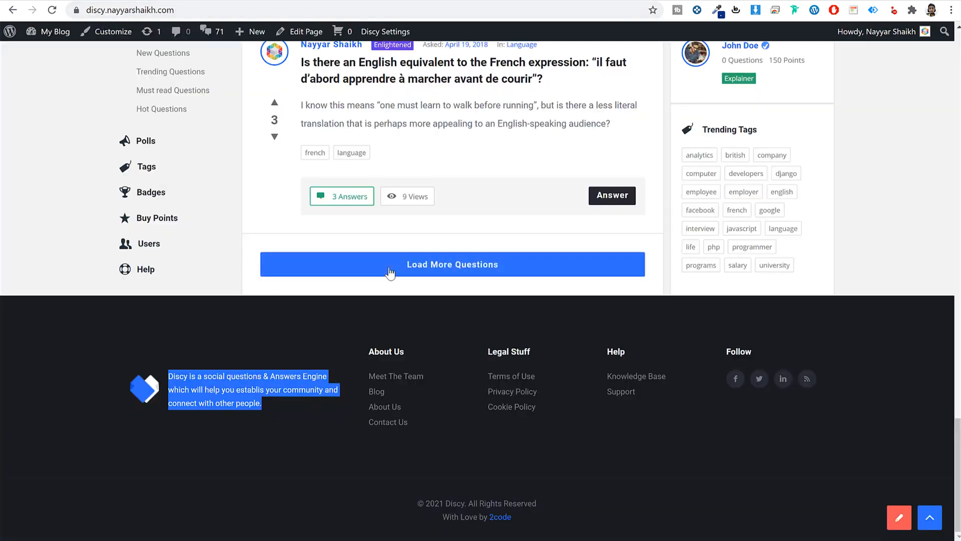
drag(423, 352, 369, 354)
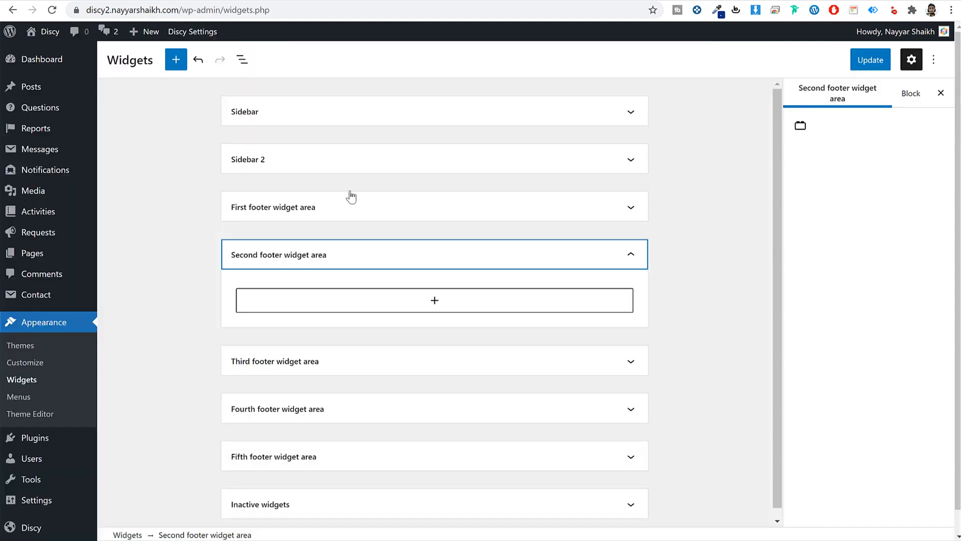
click(382, 300)
text(nav)
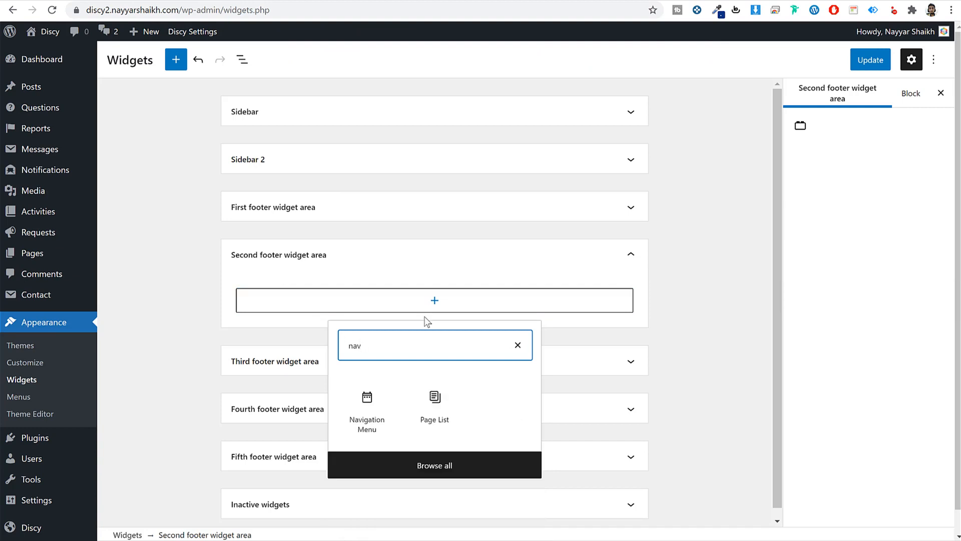
click(378, 401)
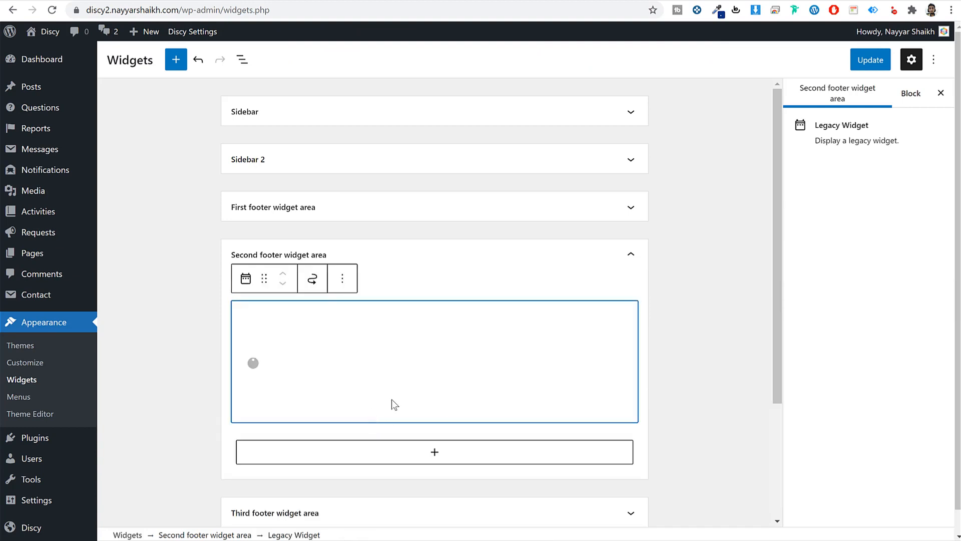
click(326, 361)
text(About Us)
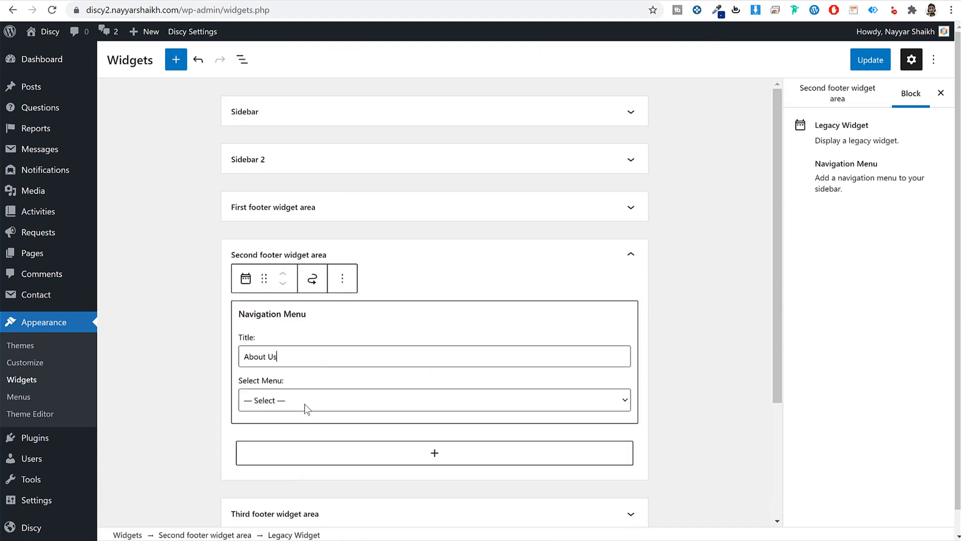
click(304, 404)
click(299, 434)
click(706, 314)
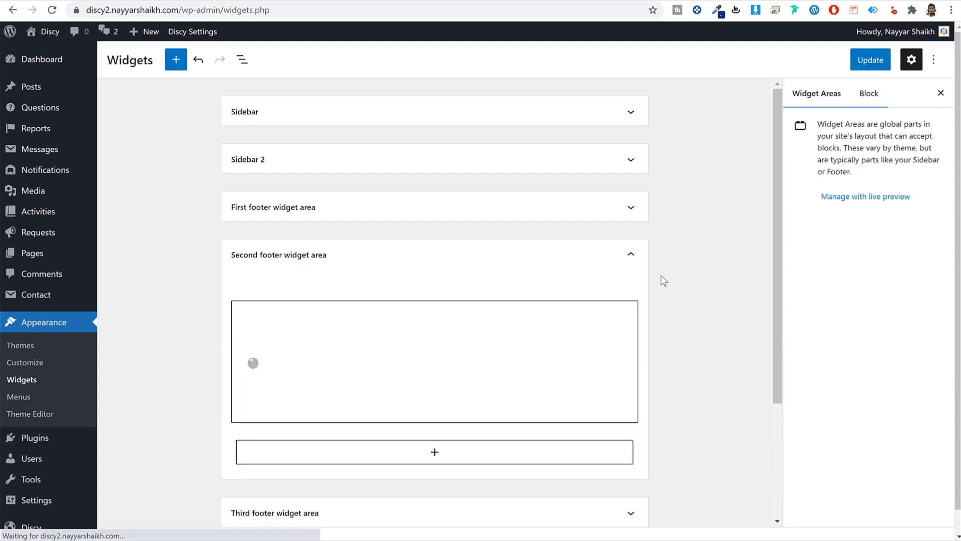
click(635, 254)
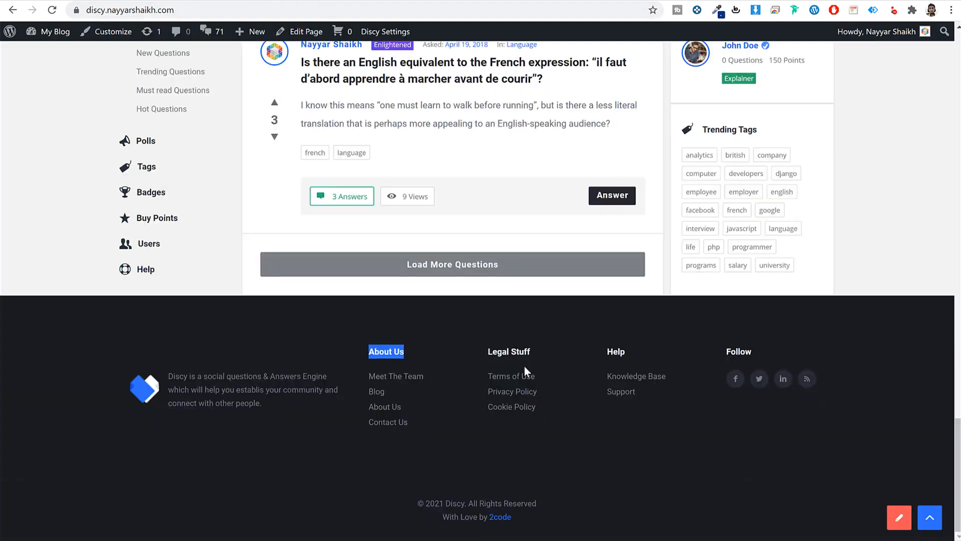
- Add a Navigation Menu widget titled 'Legal Stuff' using Footer1 to the Third footer area
triple_click(521, 352)
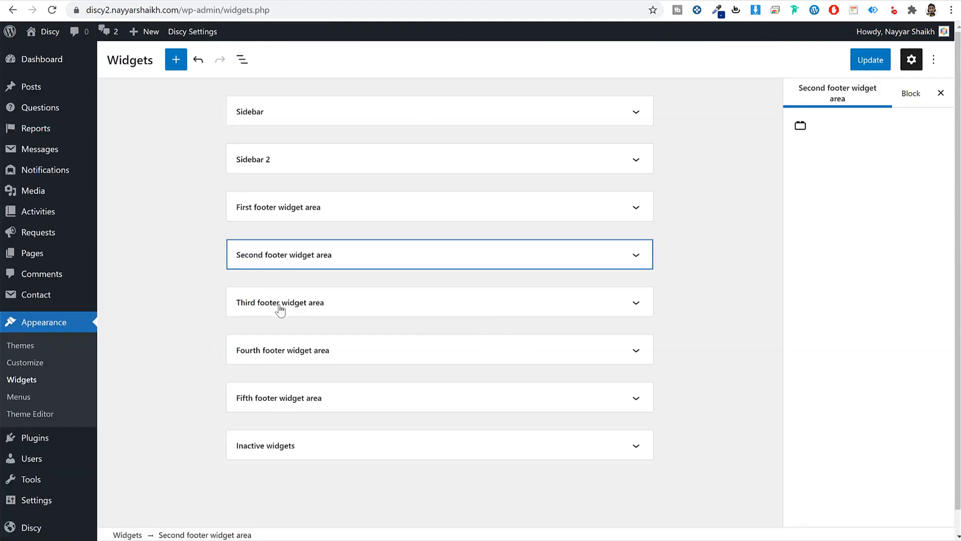
click(281, 306)
click(401, 340)
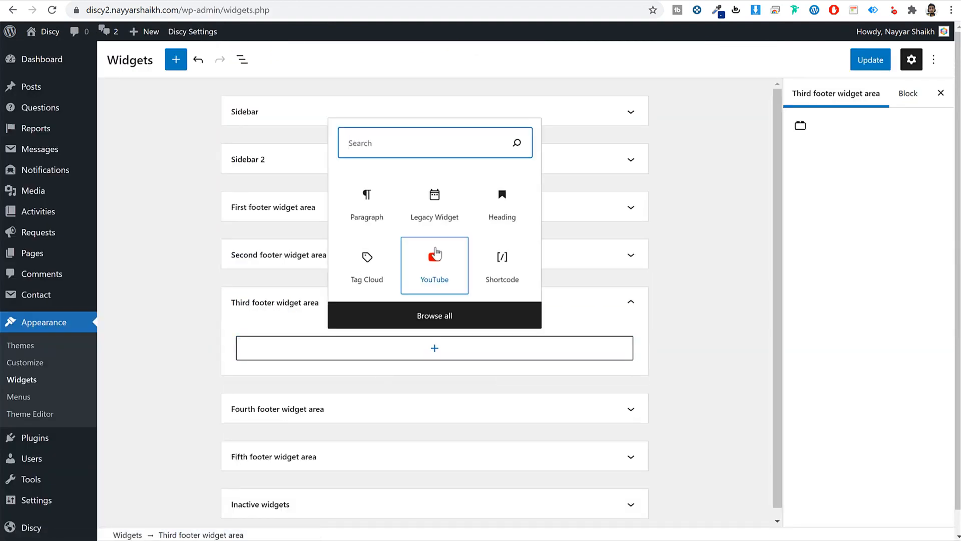
text(nav)
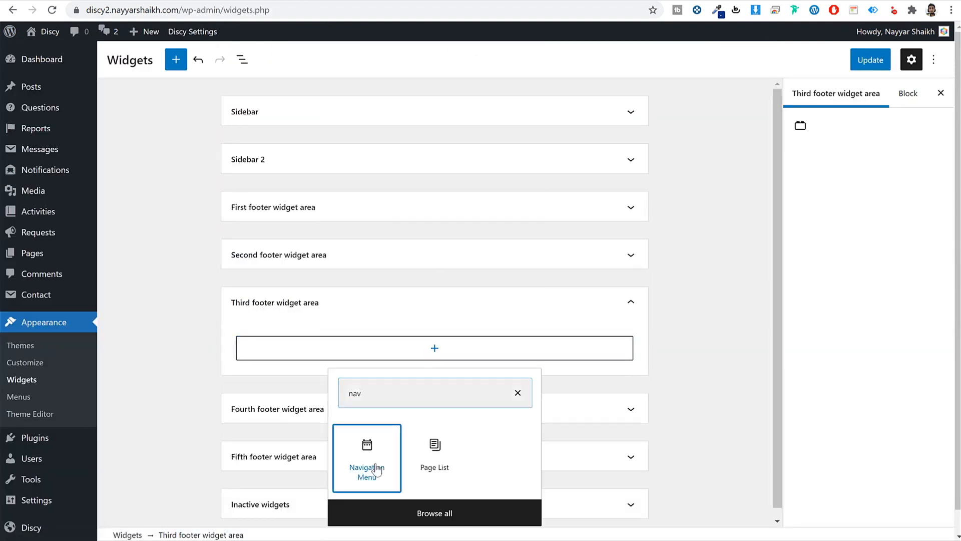
click(367, 458)
click(344, 402)
text(Legal Stuff)
click(314, 450)
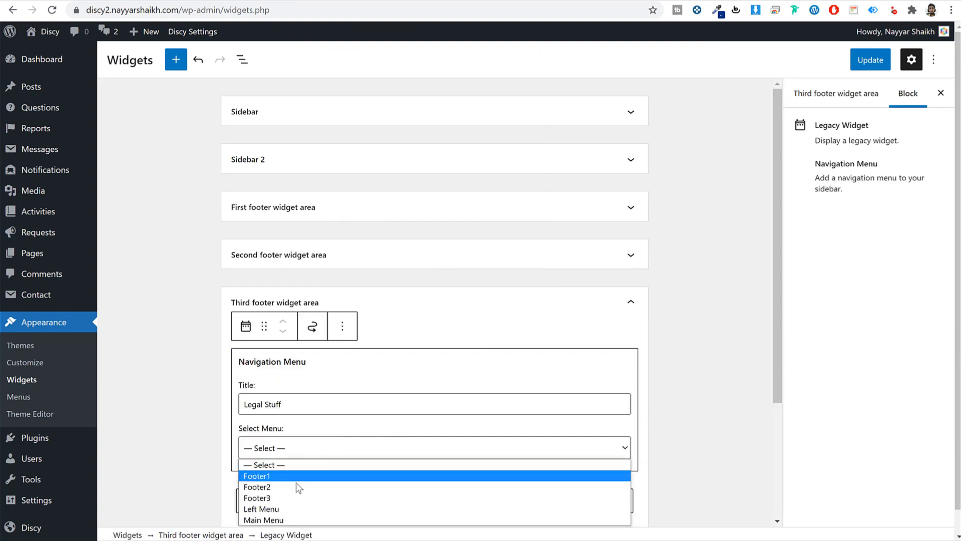
click(296, 483)
click(703, 384)
click(636, 305)
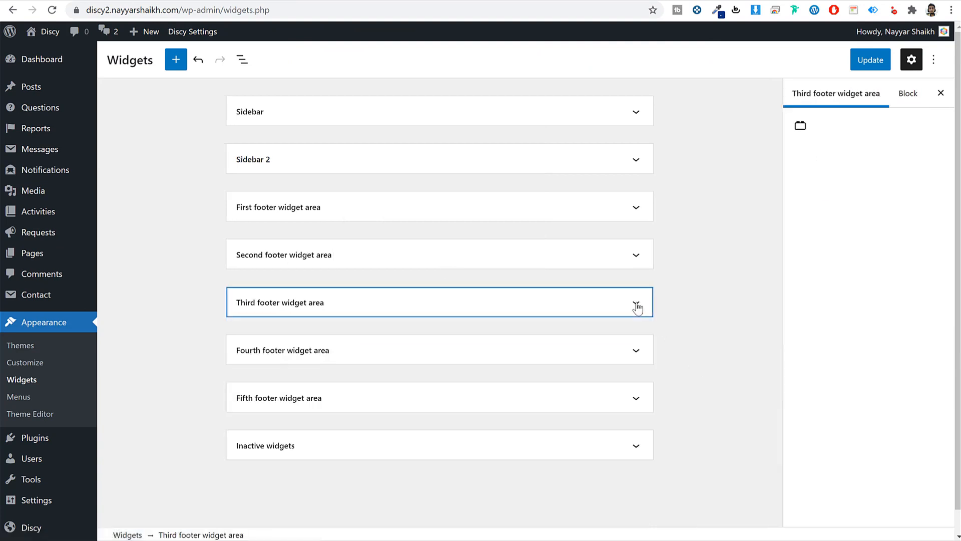
- Expand the Fourth footer area and compare it with the demo footer's Help column
click(620, 359)
click(140, 1)
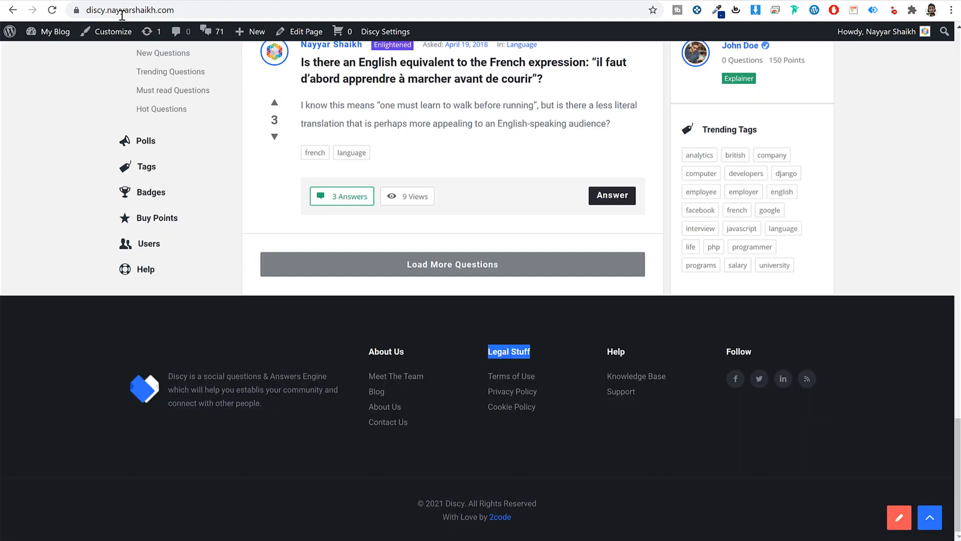
double_click(616, 353)
click(295, 1)
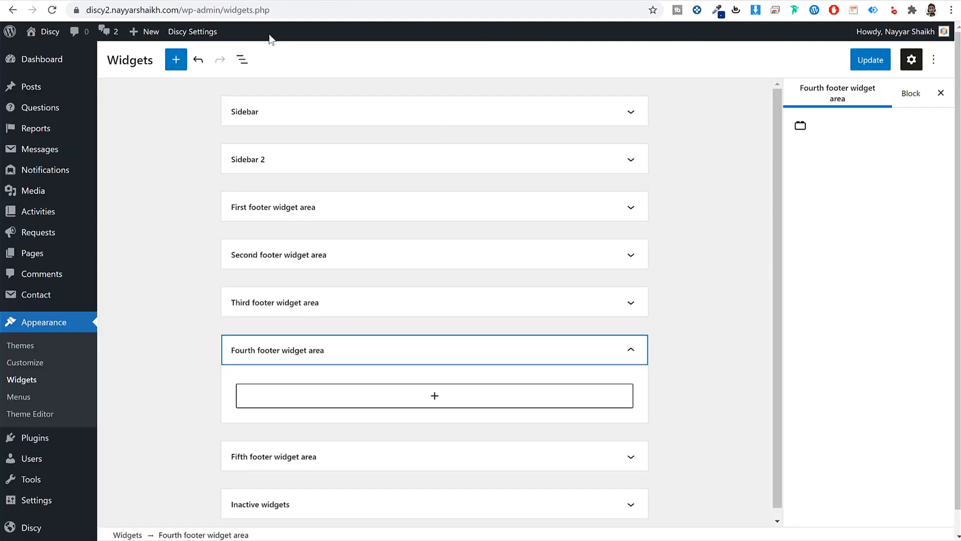
- Add a Navigation Menu widget titled 'Help' showing Footer3 to the Fourth footer area
click(392, 400)
text(nav)
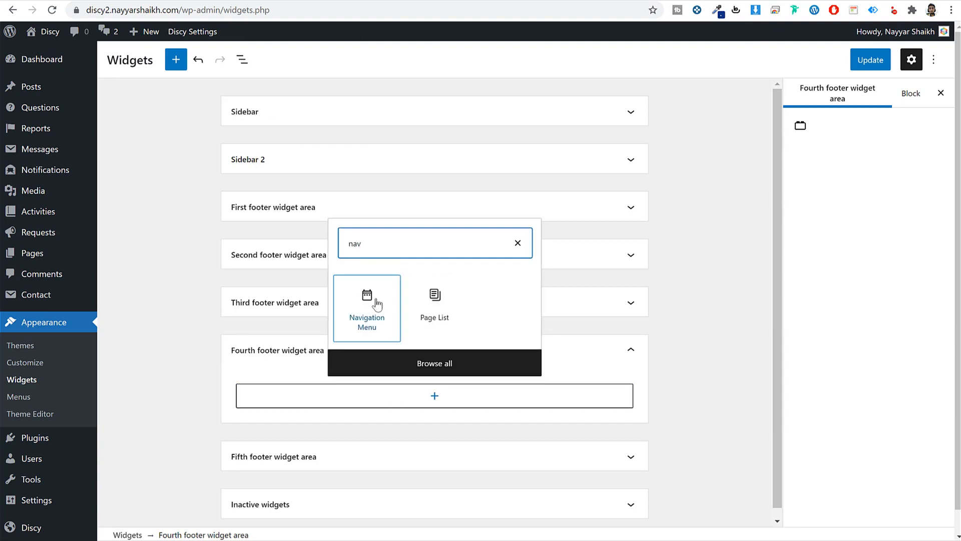
click(375, 303)
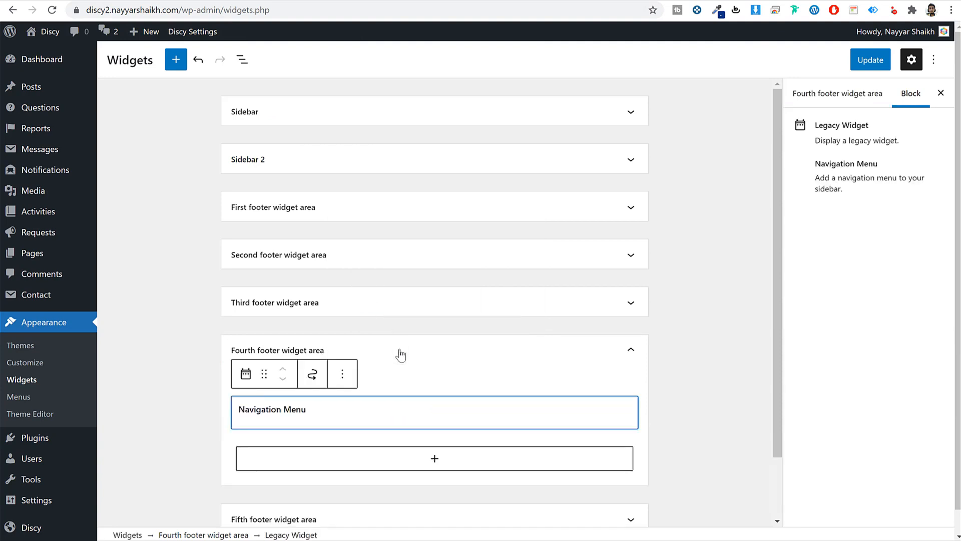
click(322, 452)
text(Help)
scroll(340, 433, down, 2)
click(300, 379)
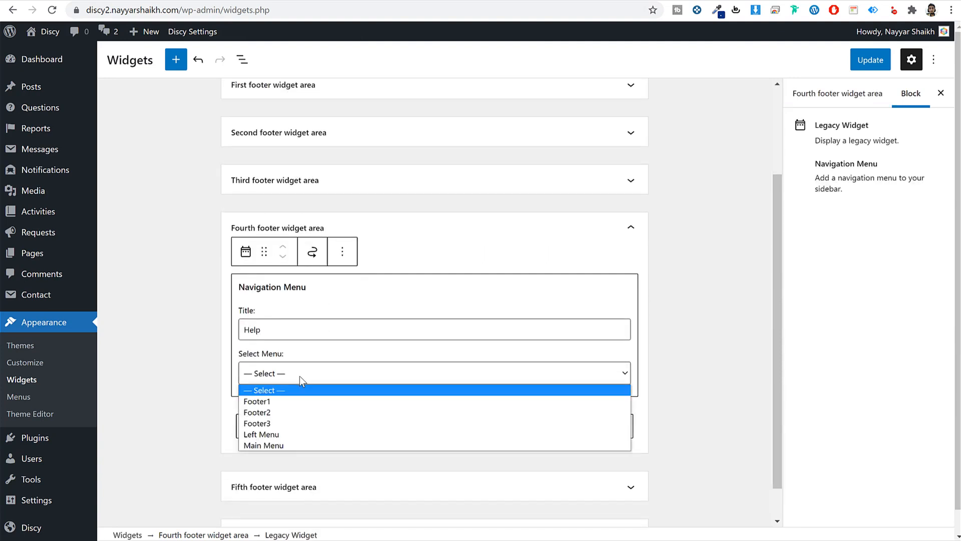
click(294, 423)
click(668, 320)
click(632, 273)
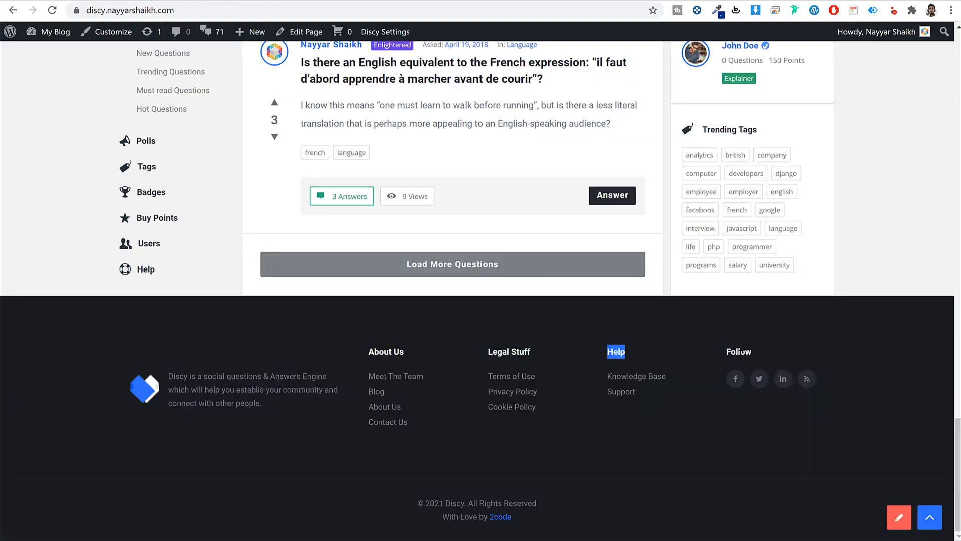
- Add the Discy - Social media widget titled Follow to the Fifth footer area and save
double_click(740, 352)
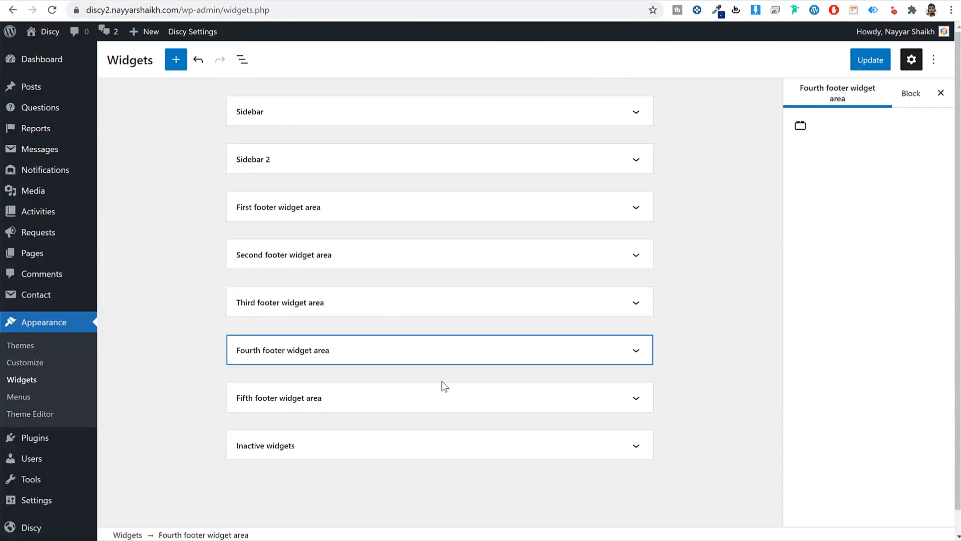
click(442, 398)
click(444, 440)
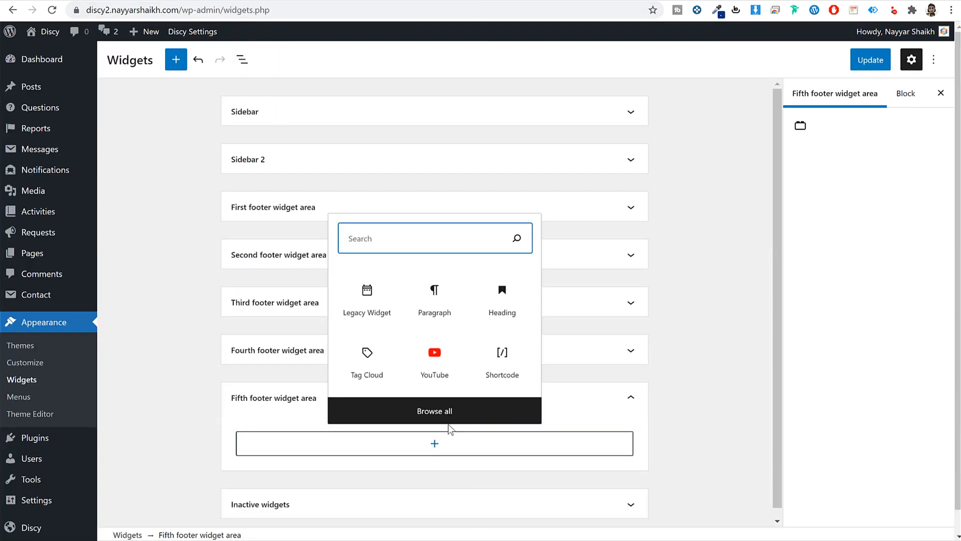
text(soci)
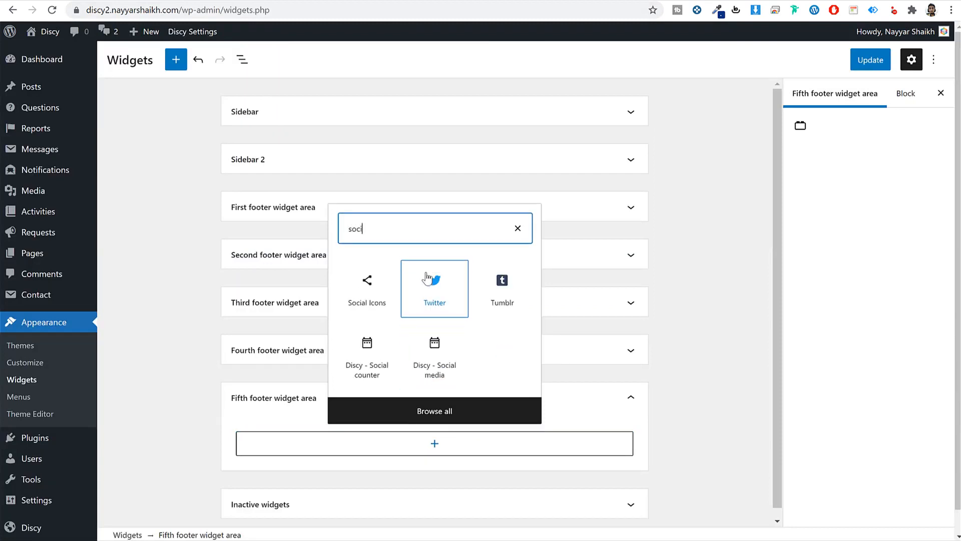
click(443, 379)
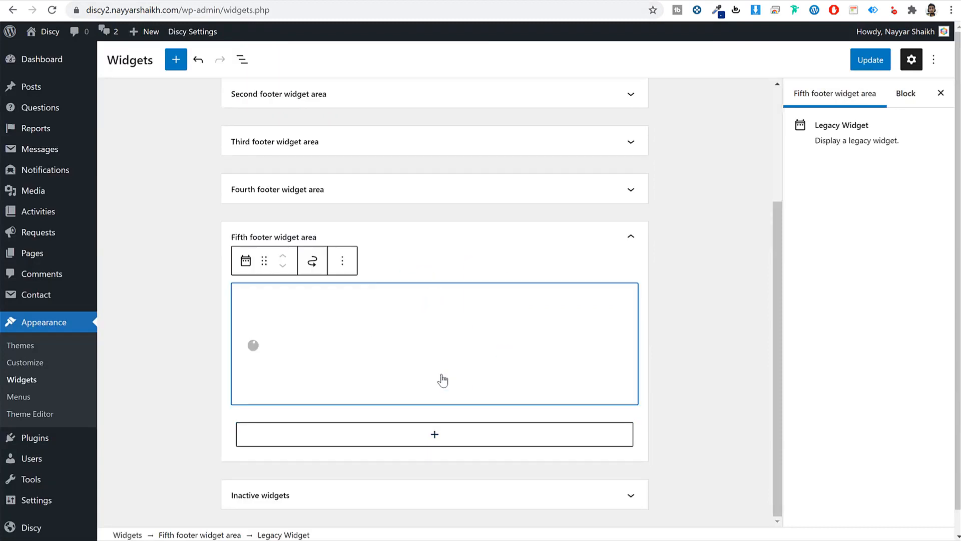
click(320, 381)
key(ctrl+a)
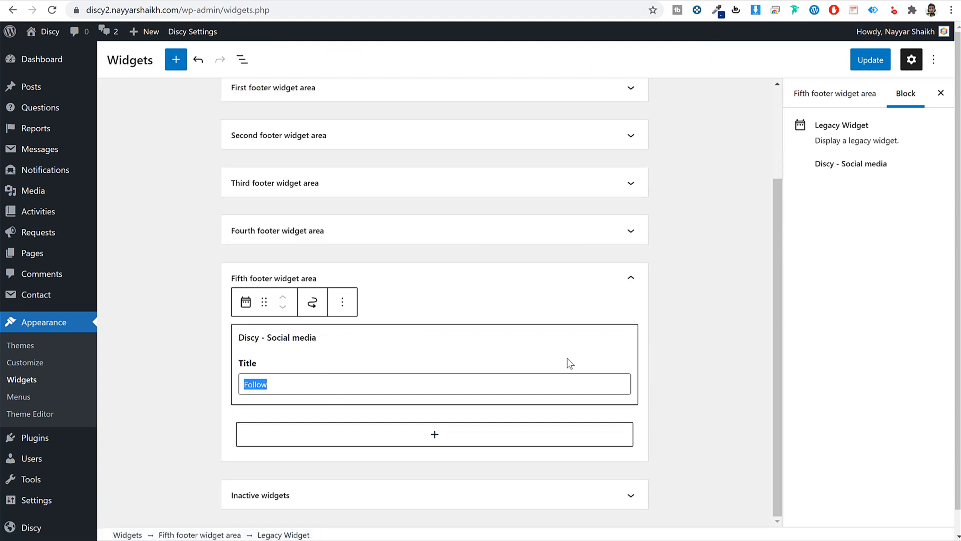
click(851, 63)
- Reload the live site and scroll down to check the new footer
click(369, 2)
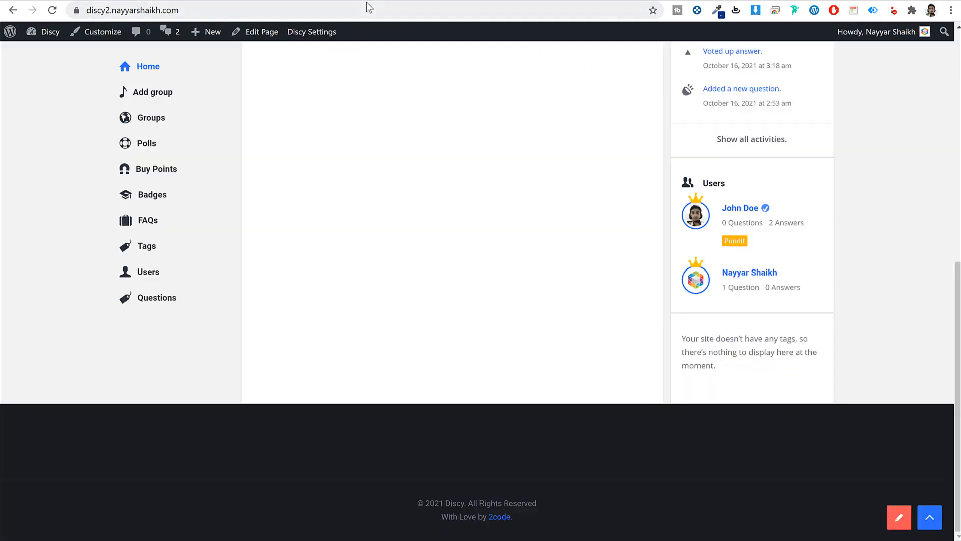
key(Return)
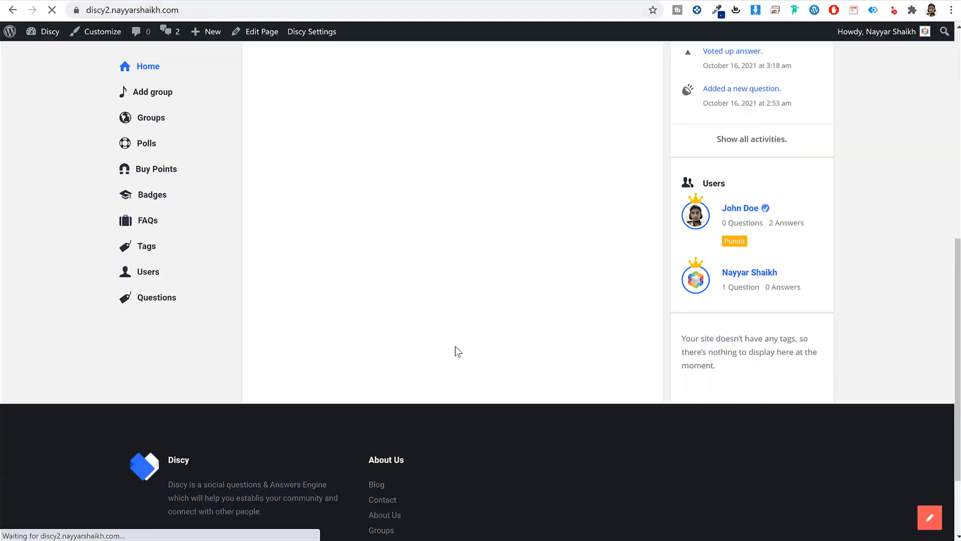
scroll(480, 363, down, 2)
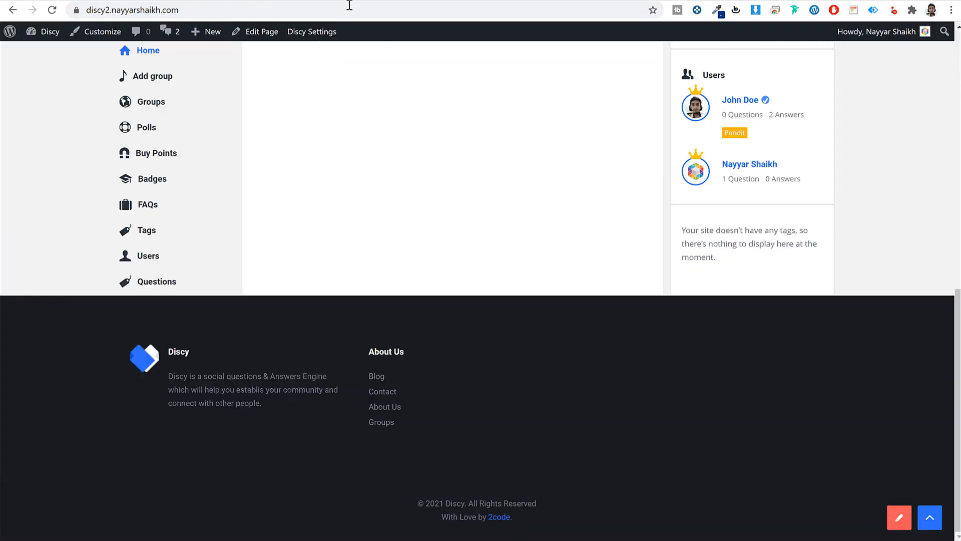
- Reload the front end and verify the footer columns and copyright lines
click(350, 5)
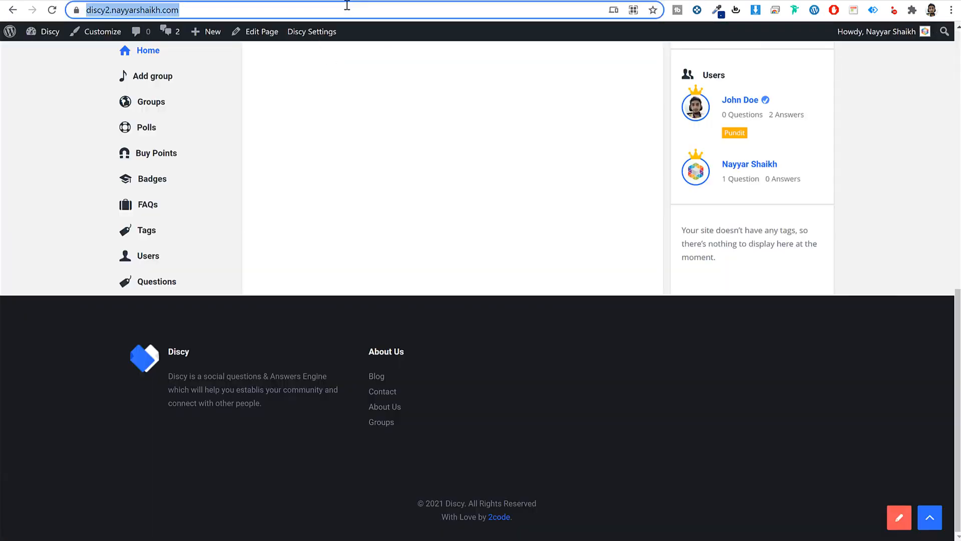
key(Return)
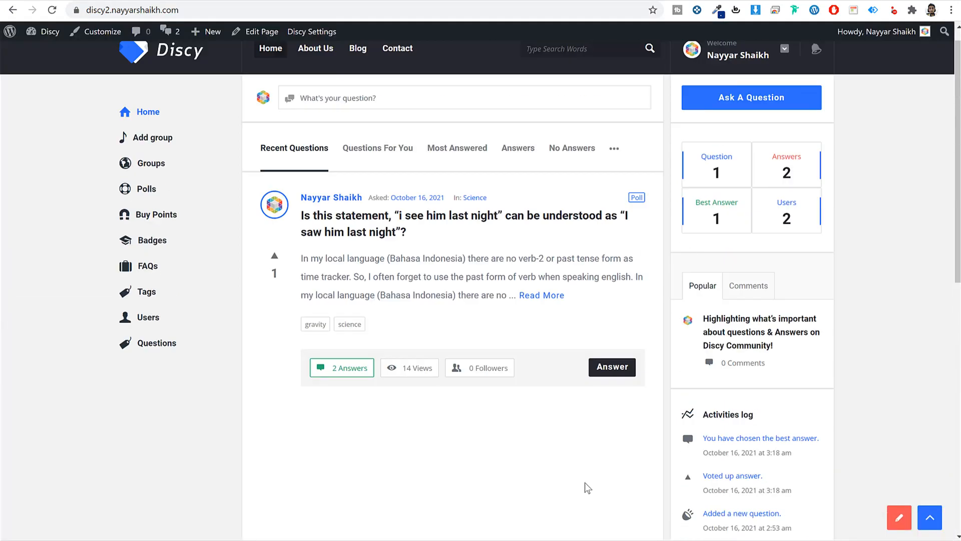
scroll(586, 482, down, 5)
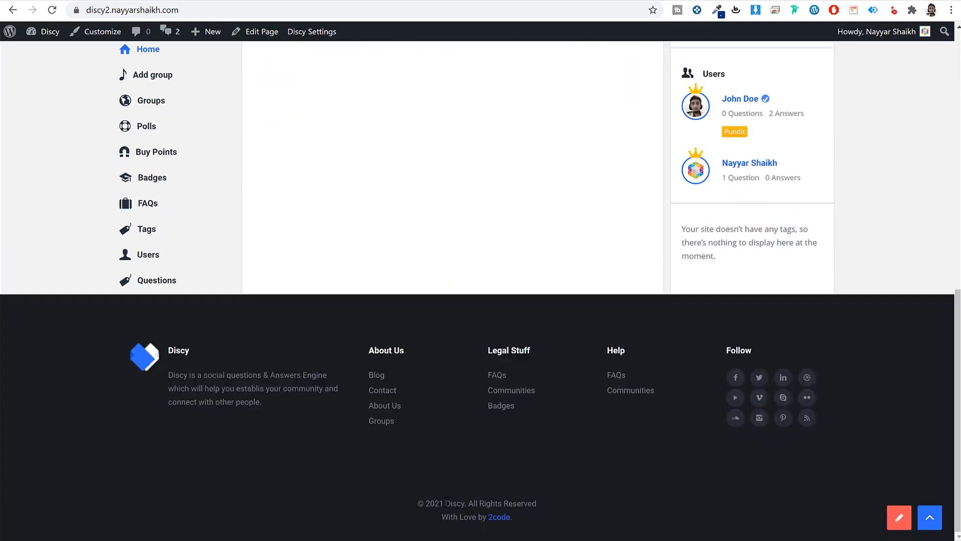
drag(411, 497, 579, 519)
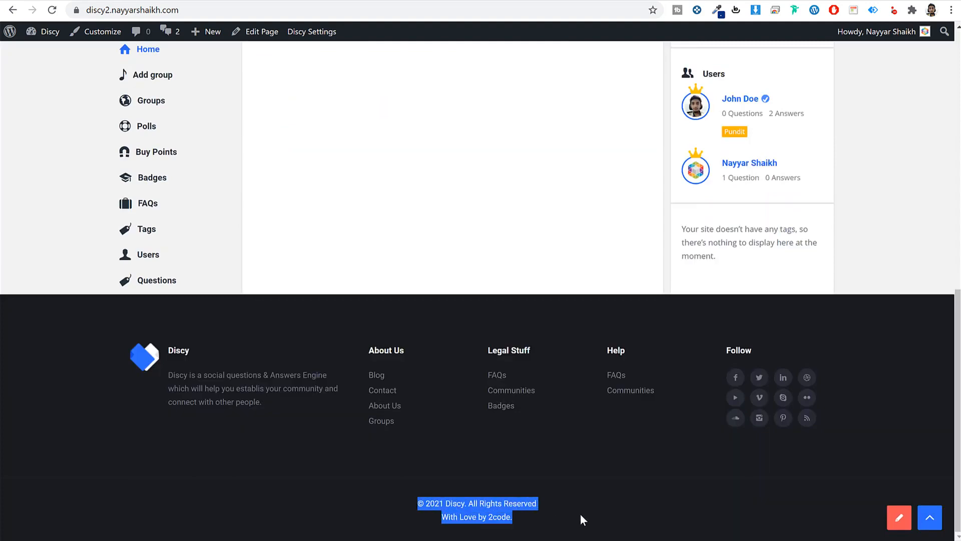
click(425, 502)
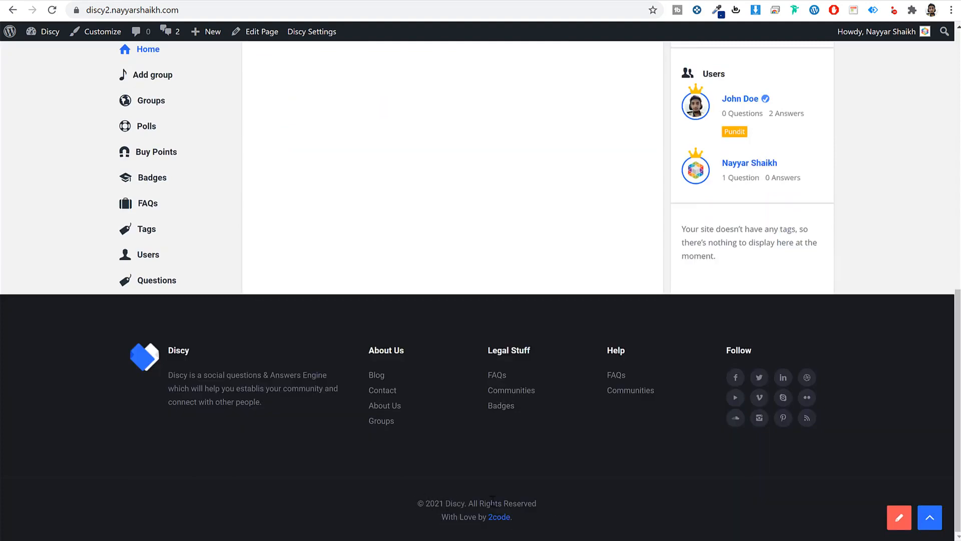
click(930, 516)
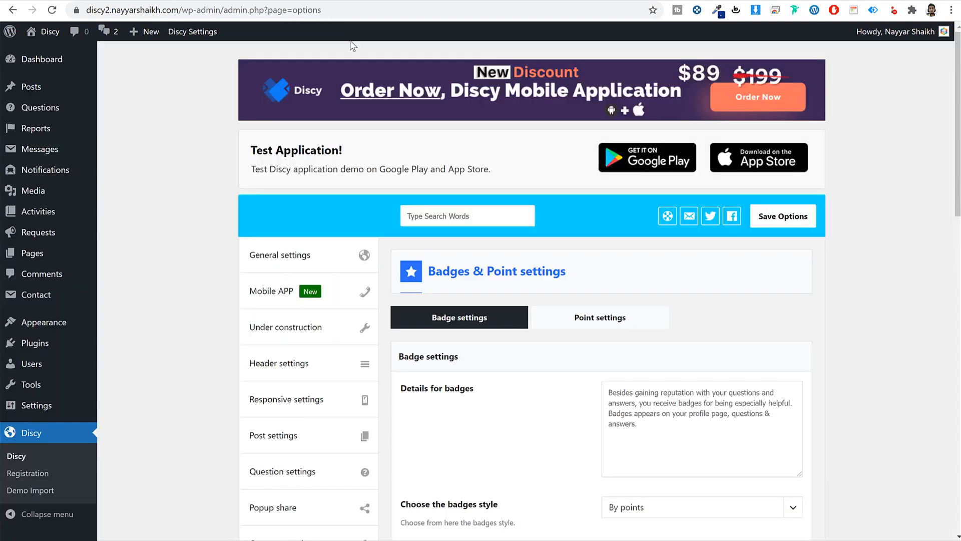
click(311, 250)
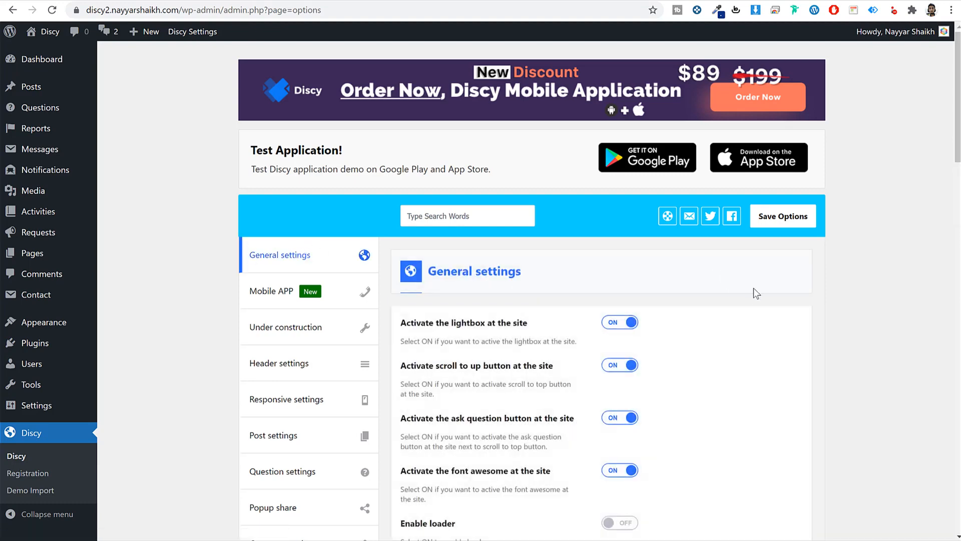
scroll(758, 333, down, 6)
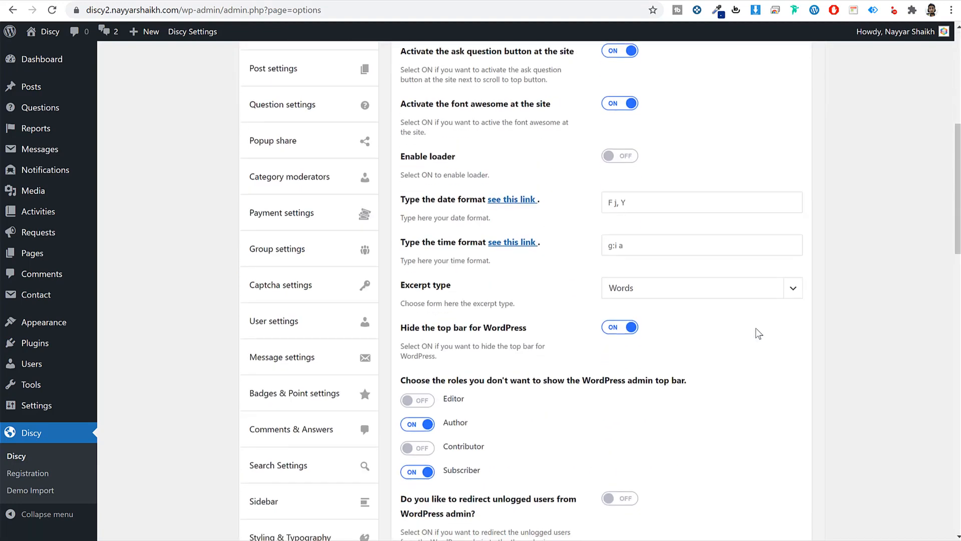
scroll(758, 333, down, 5)
scroll(758, 333, up, 11)
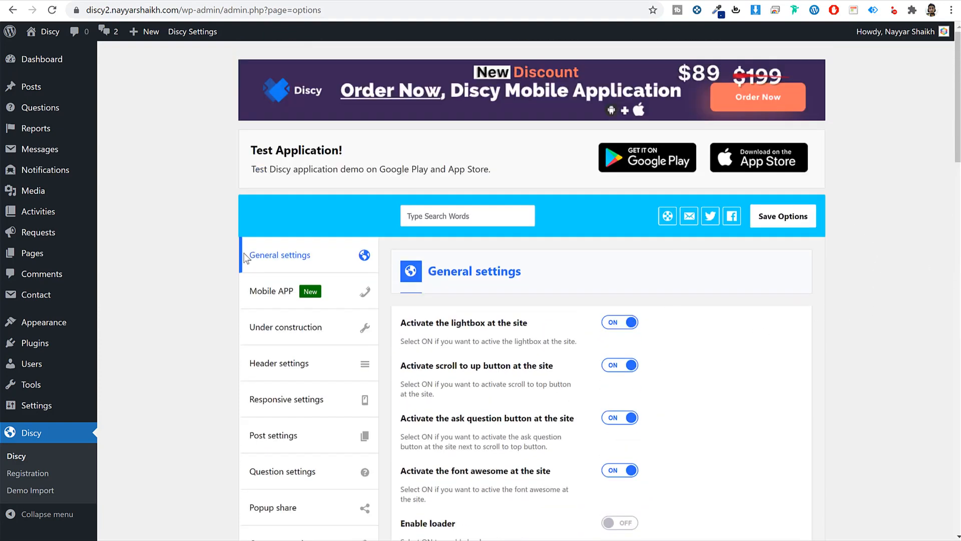
scroll(784, 344, down, 3)
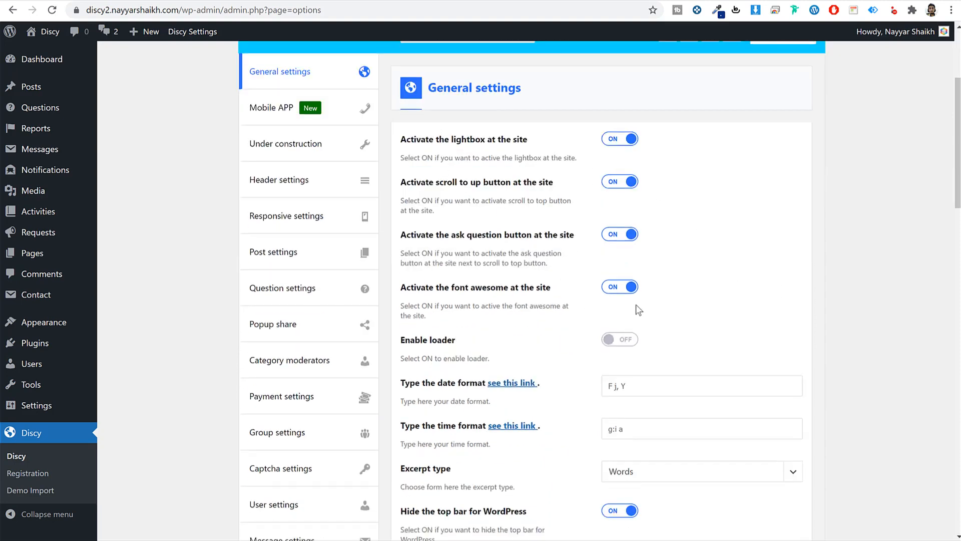
drag(420, 235, 548, 238)
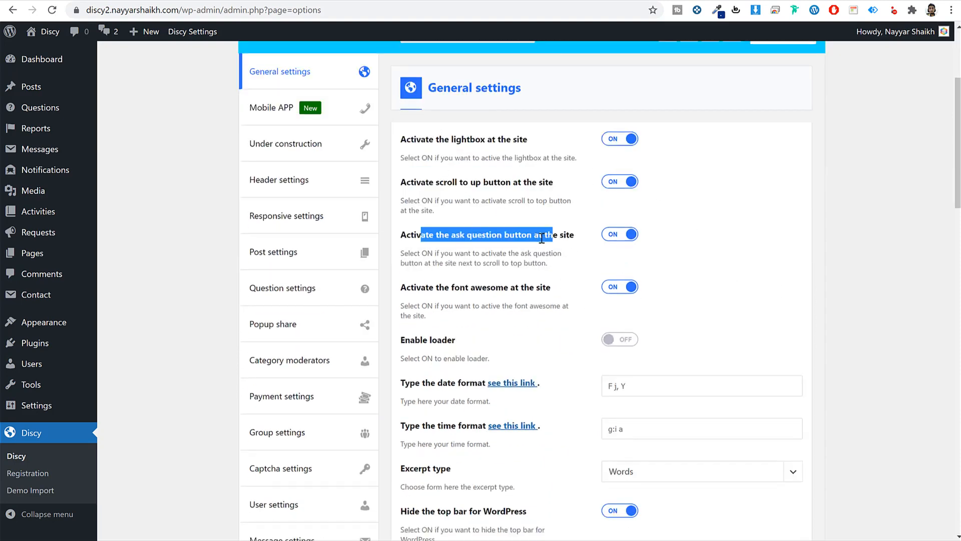
click(542, 239)
scroll(722, 305, down, 6)
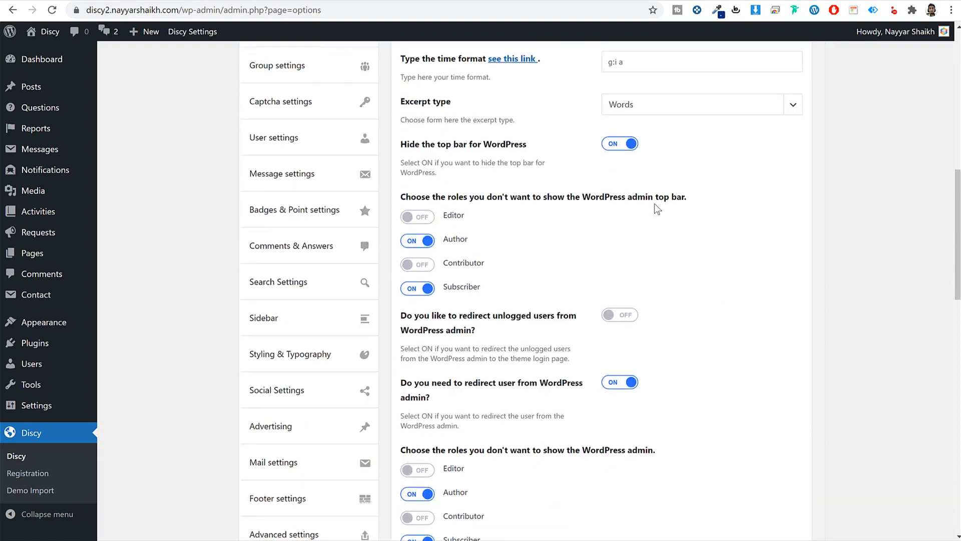
key(ctrl+Tab)
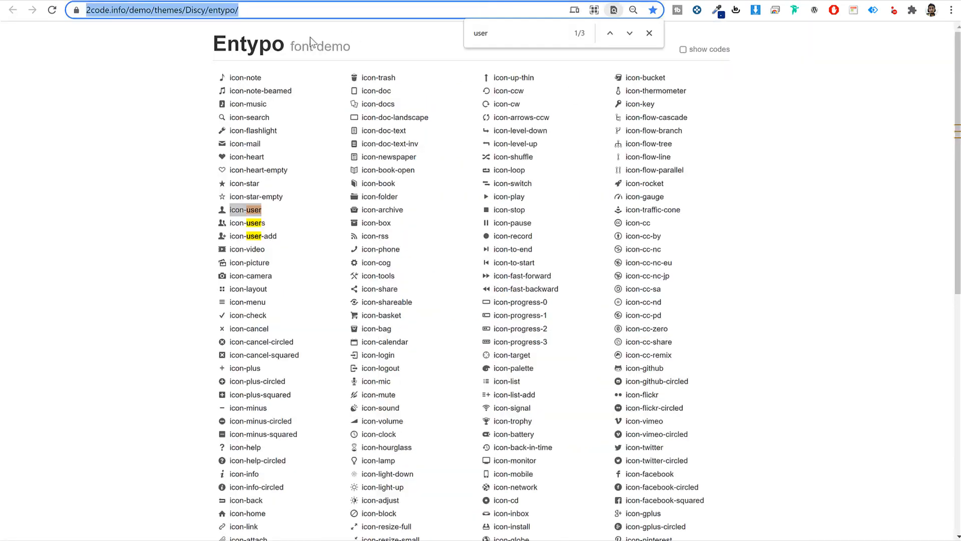
key(ctrl+shift+Tab)
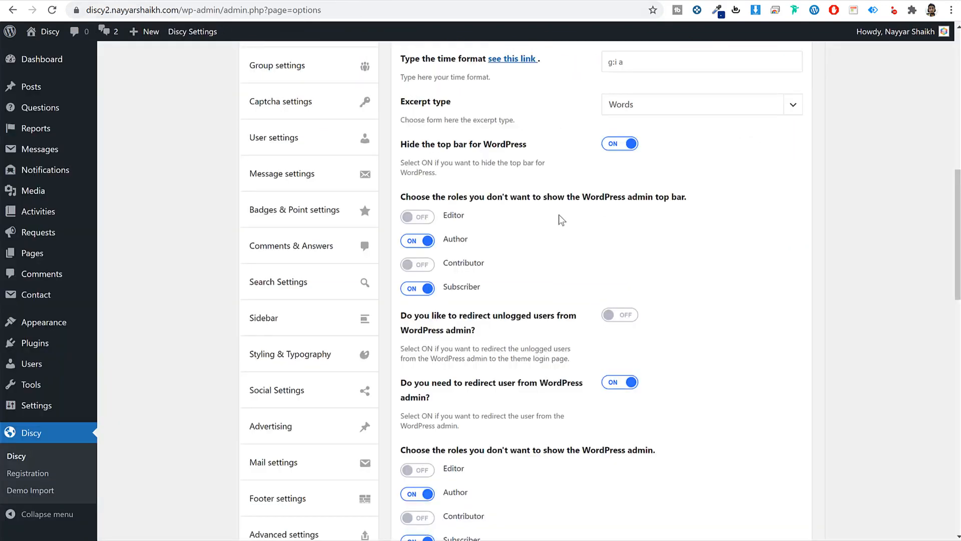
scroll(810, 297, down, 2)
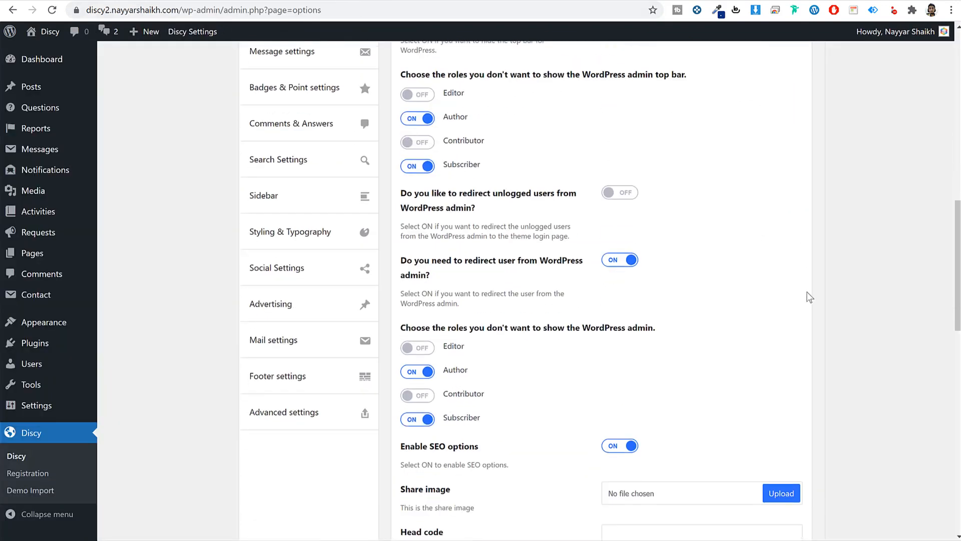
scroll(816, 299, down, 5)
scroll(823, 299, down, 4)
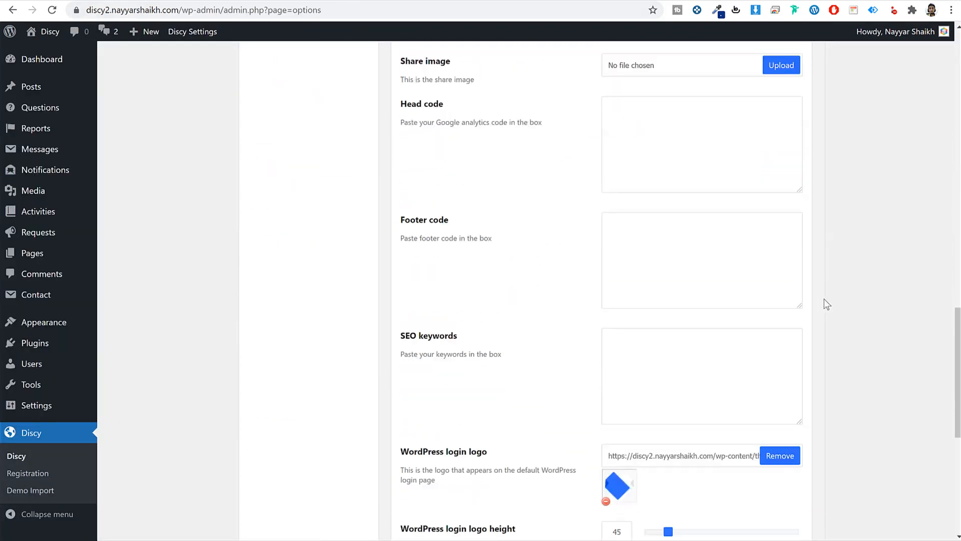
click(679, 145)
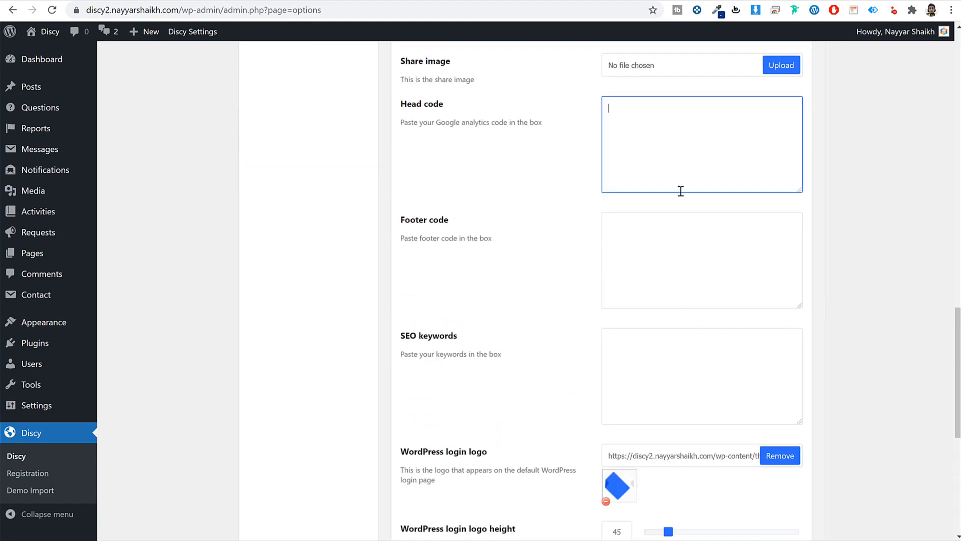
click(671, 239)
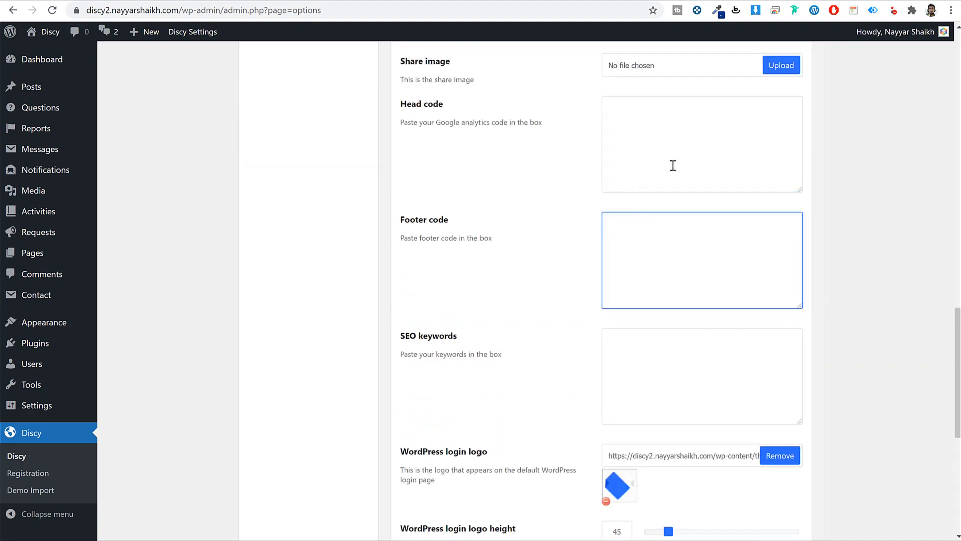
click(675, 144)
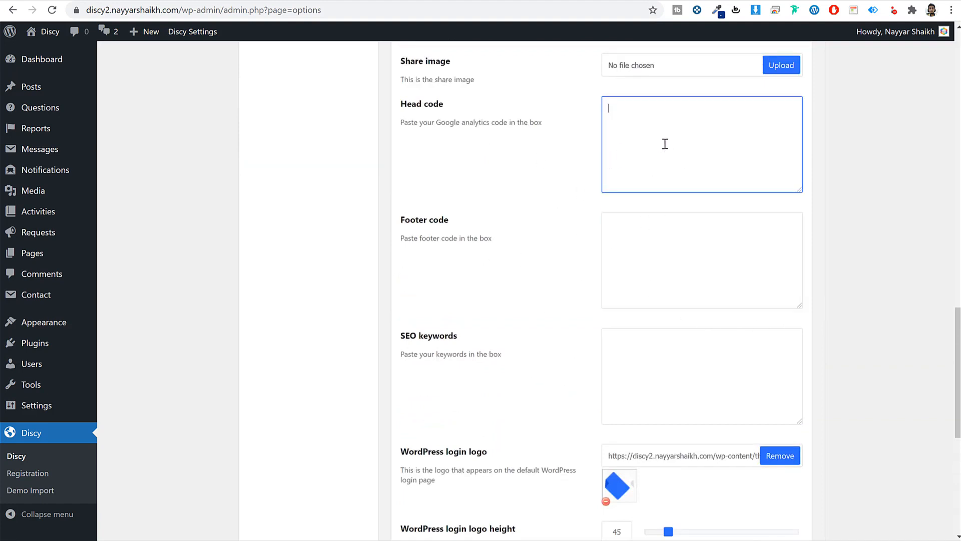
click(664, 249)
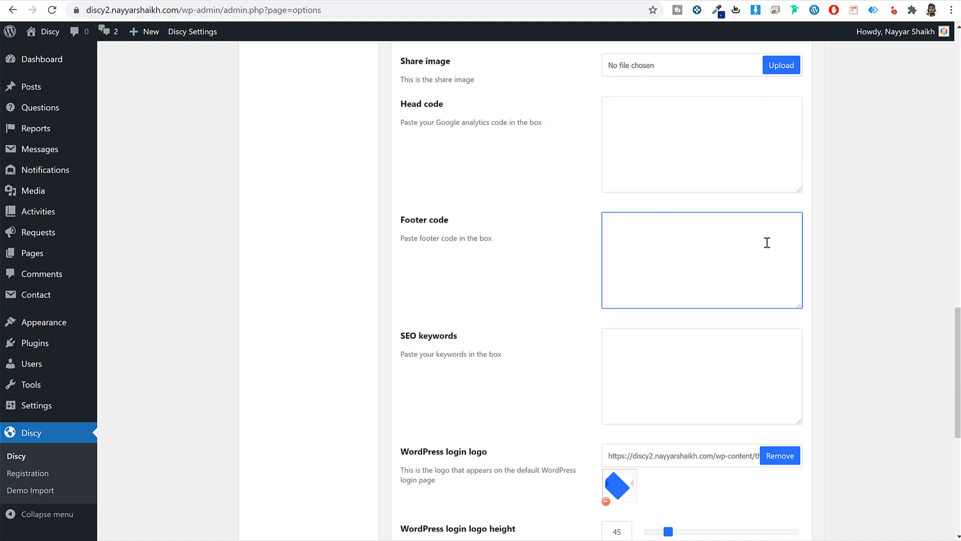
click(835, 239)
scroll(814, 331, down, 3)
click(666, 208)
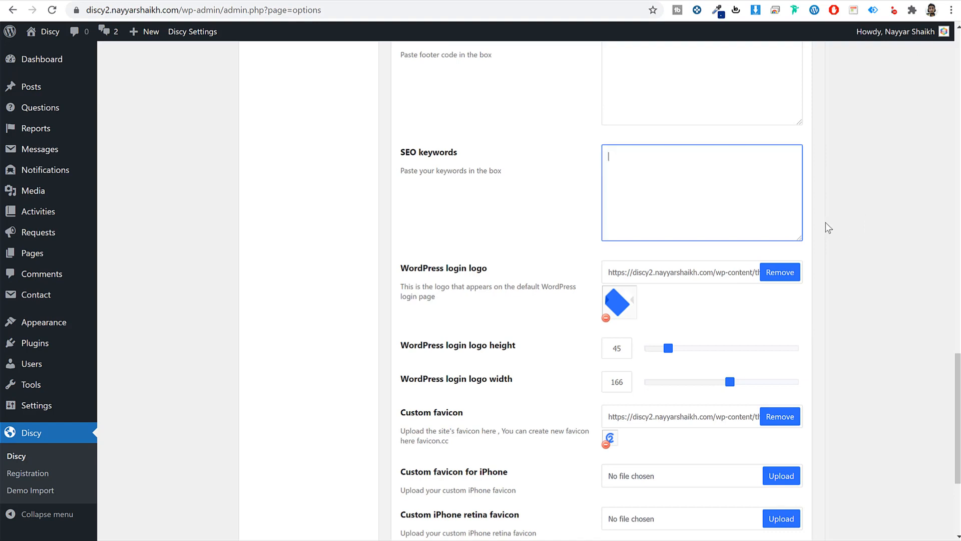
scroll(826, 254, down, 2)
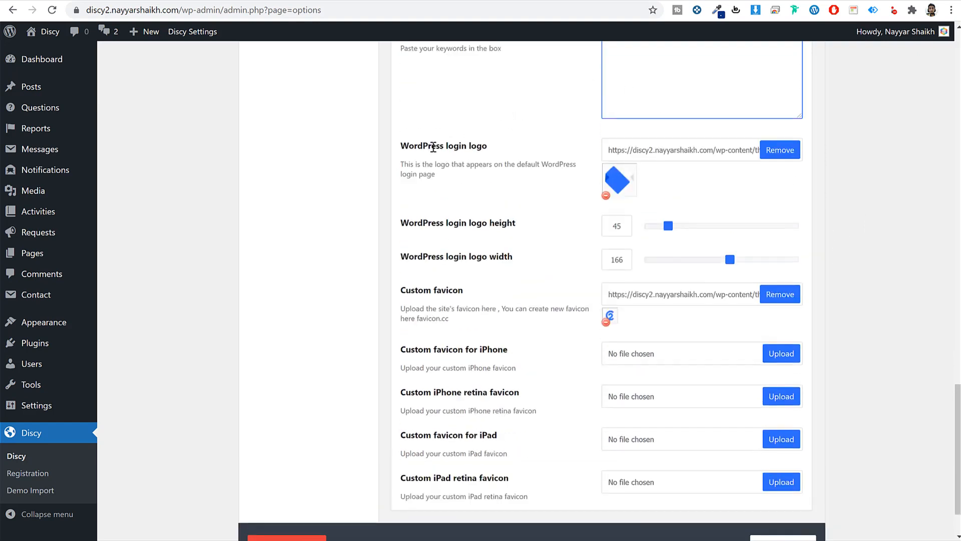
drag(423, 147, 509, 154)
click(646, 171)
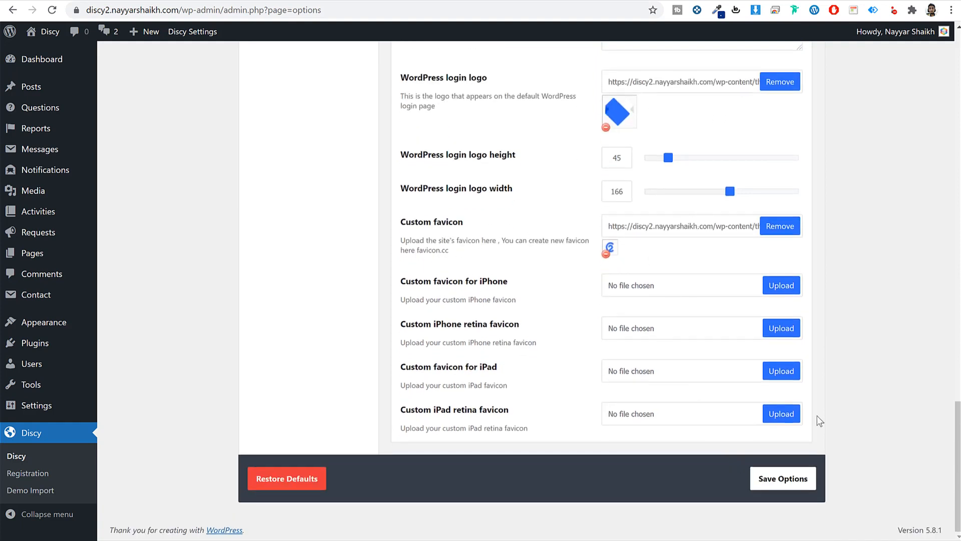
scroll(819, 420, up, 20)
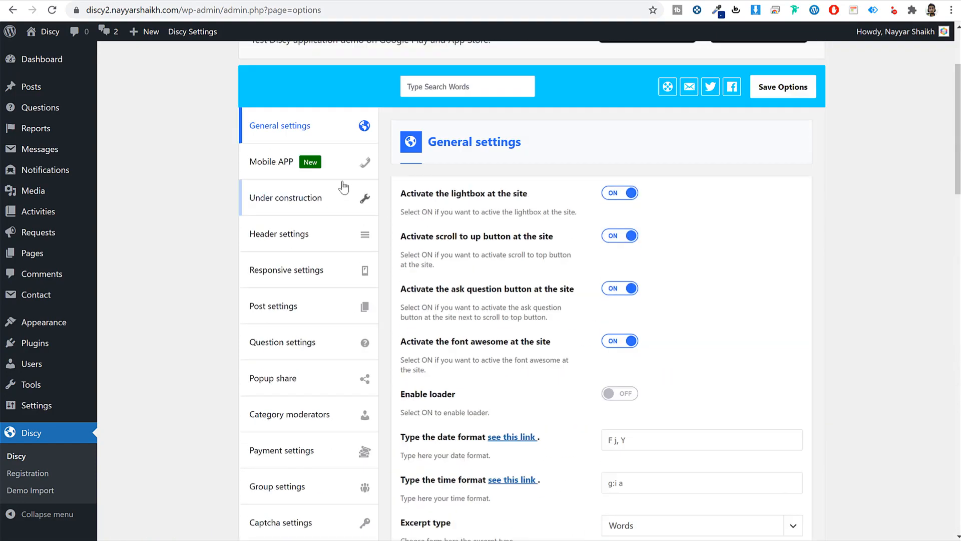
- Review the Mobile APP and Under construction sections of Discy Settings, then open Header settings
click(307, 167)
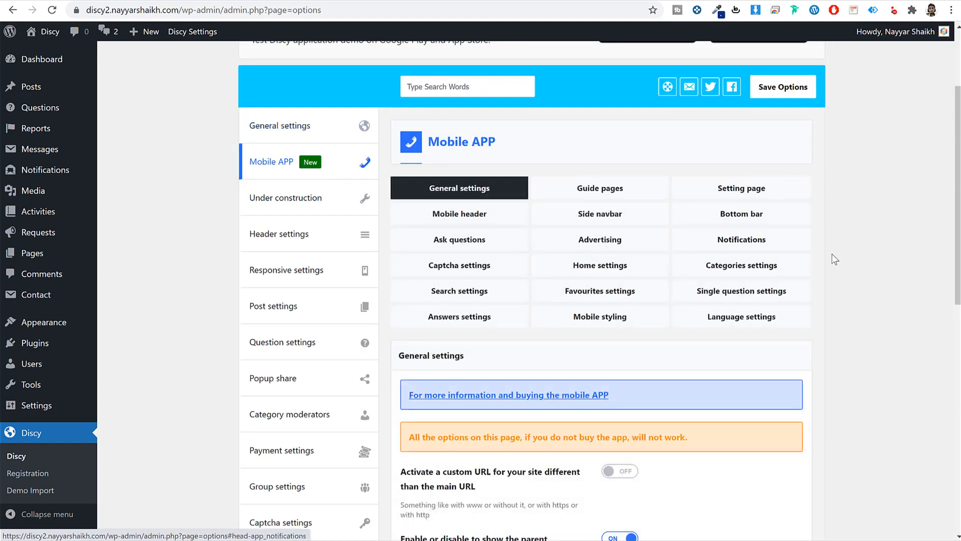
scroll(834, 258, up, 3)
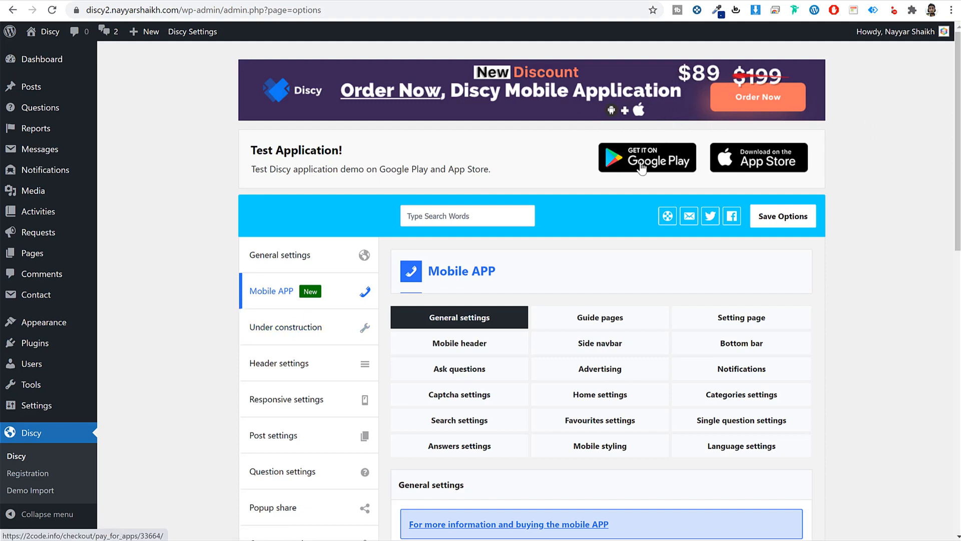
scroll(321, 291, down, 1)
click(321, 262)
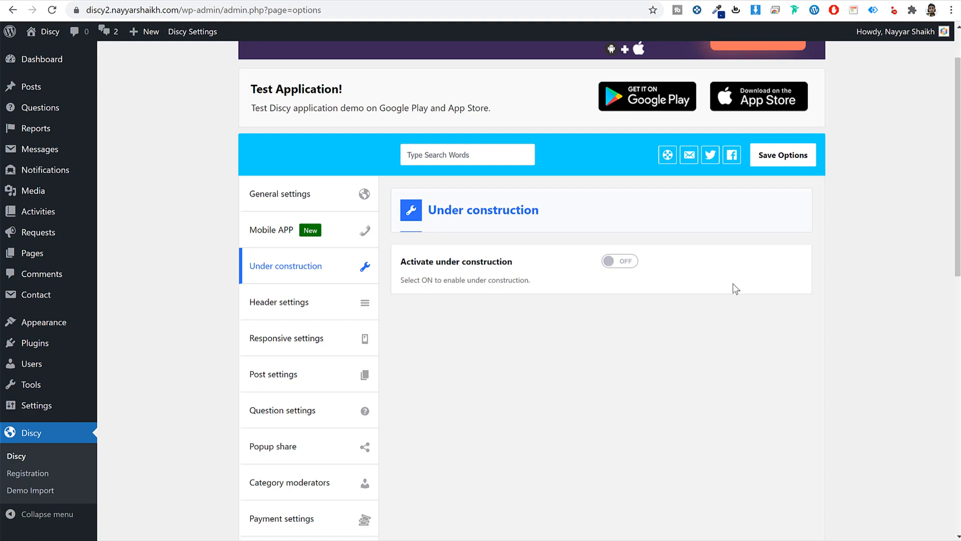
click(314, 304)
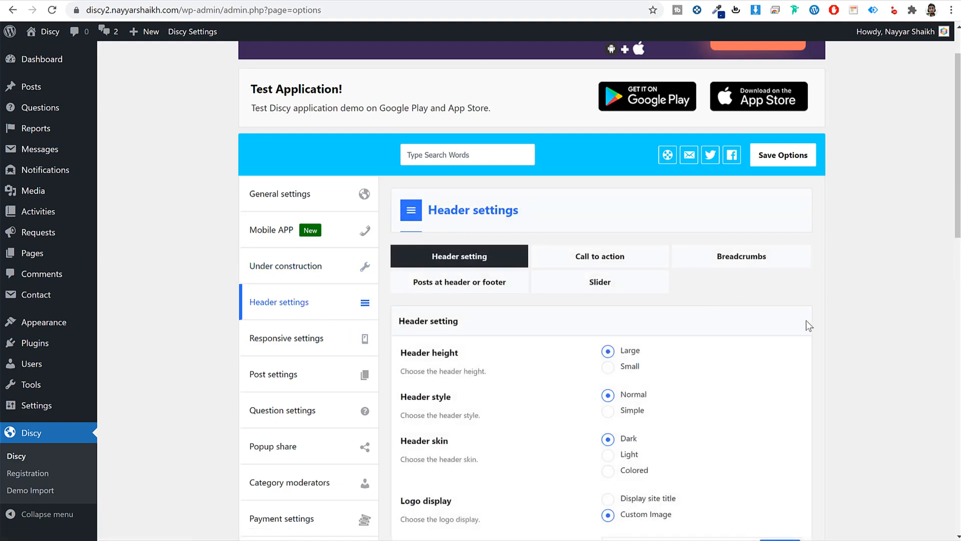
- Set the header height to Small and save the header settings
scroll(816, 326, down, 3)
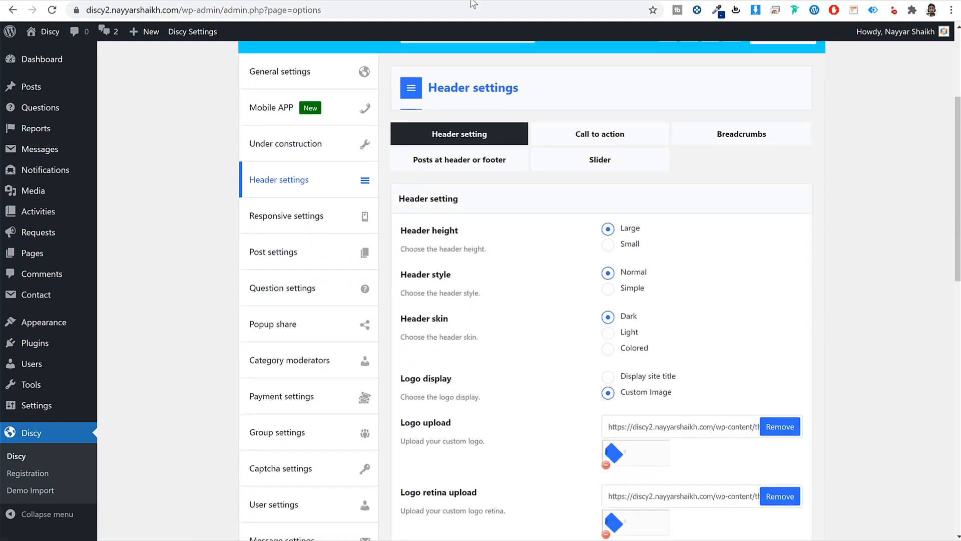
right_click(54, 31)
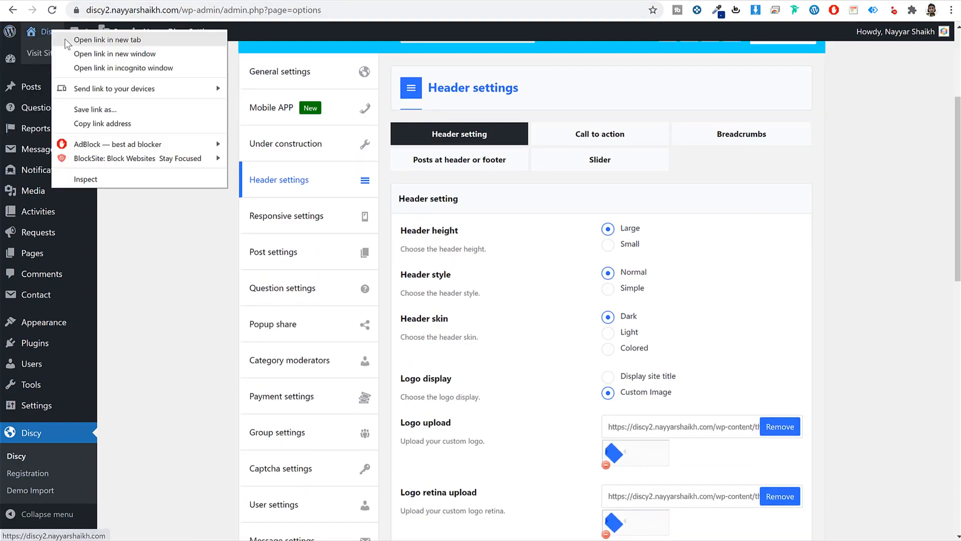
key(Escape)
click(50, 31)
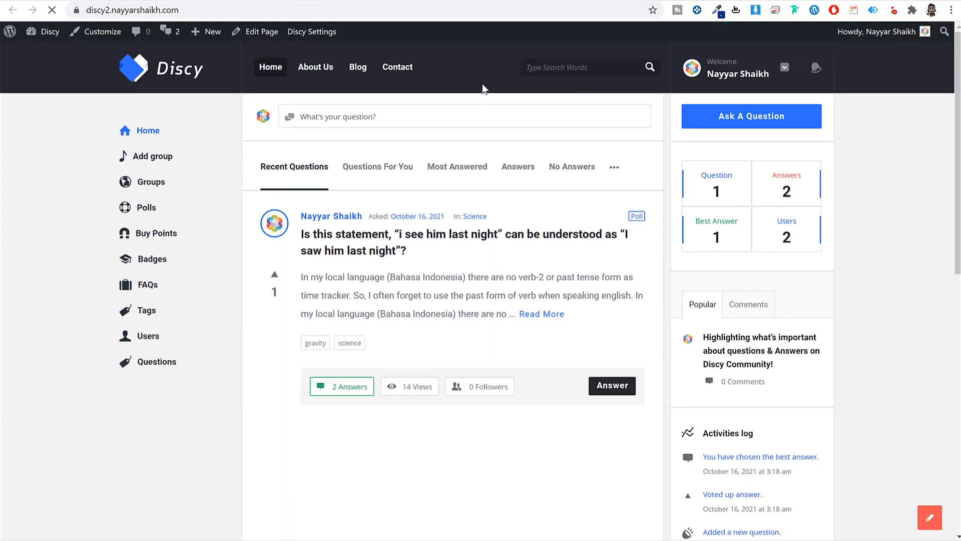
key(alt+Left)
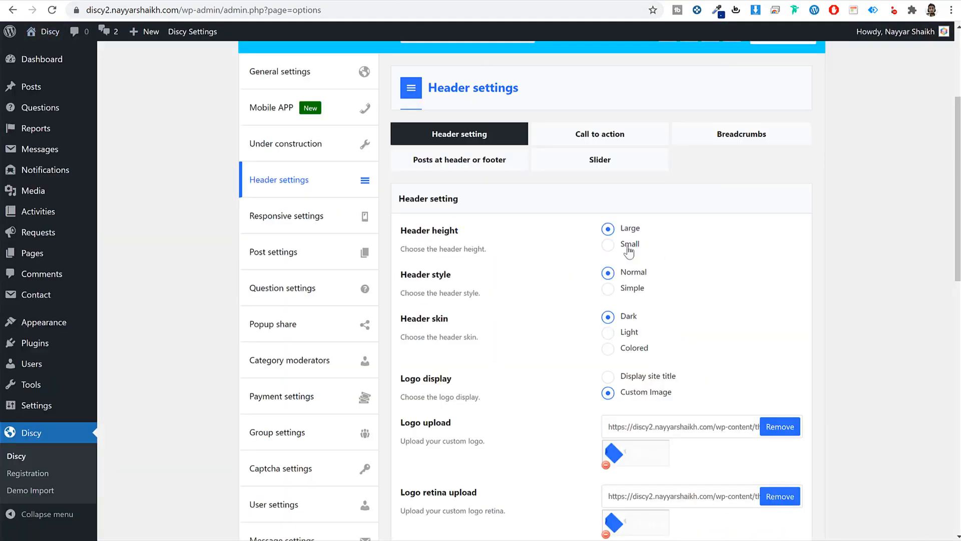
click(629, 251)
scroll(756, 382, down, 10)
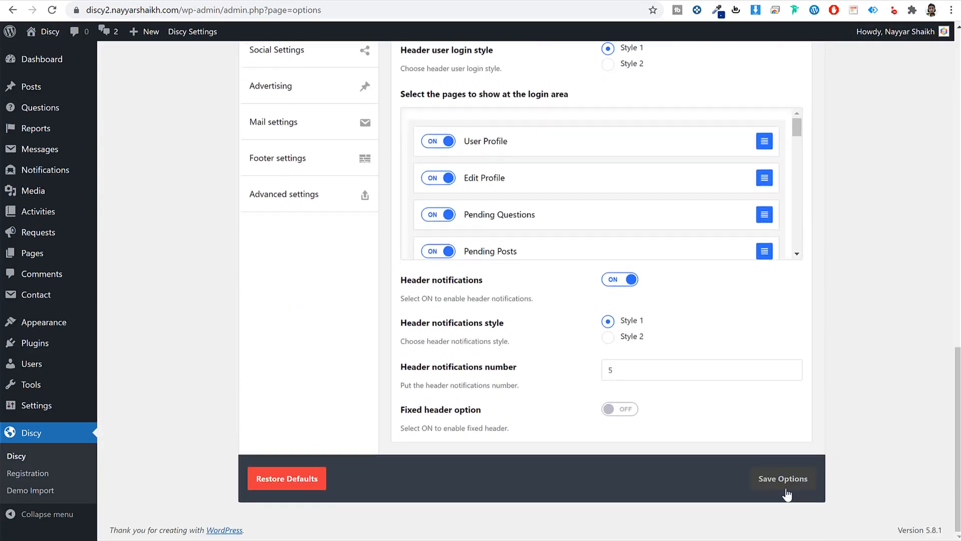
click(783, 478)
- Reload the live site to inspect the smaller header and its user menu
click(506, 1)
click(508, 6)
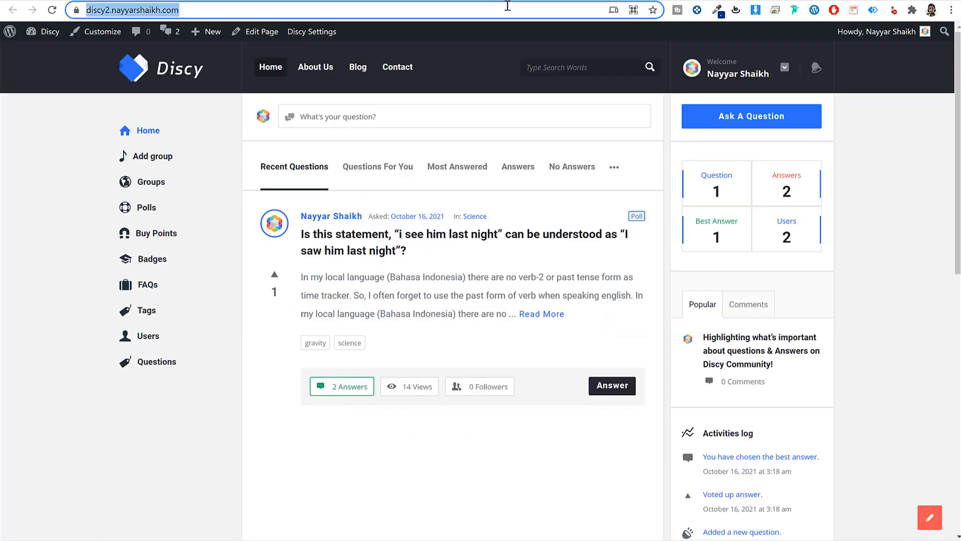
key(Return)
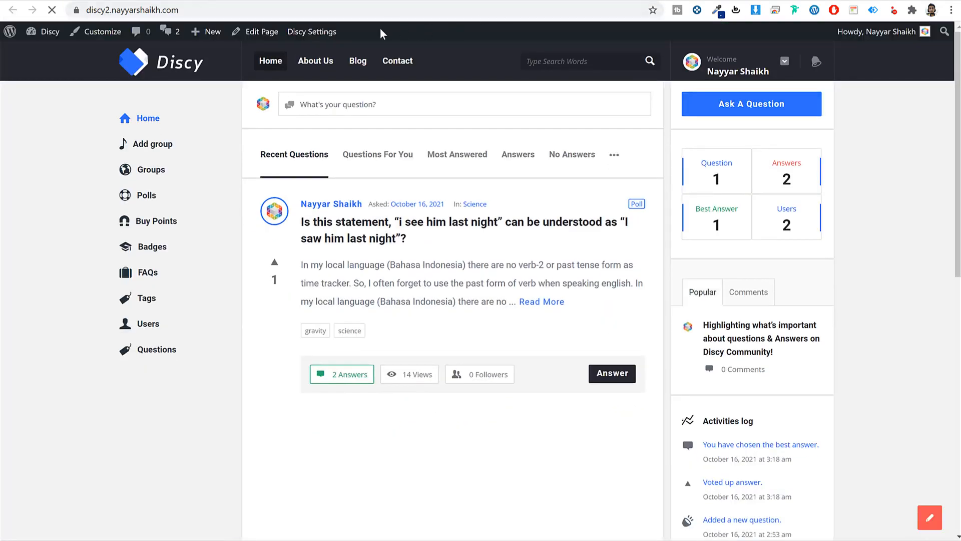
click(435, 2)
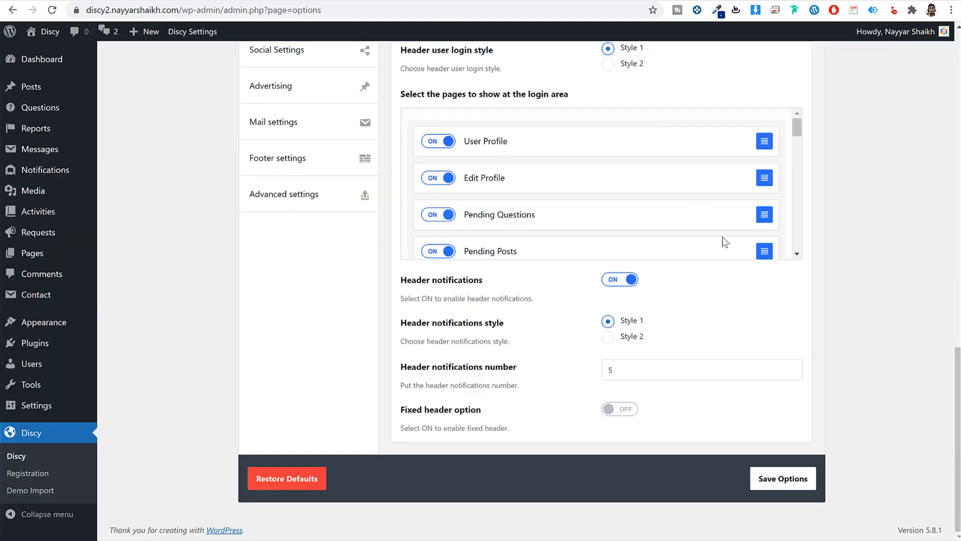
scroll(728, 251, up, 5)
scroll(731, 256, up, 8)
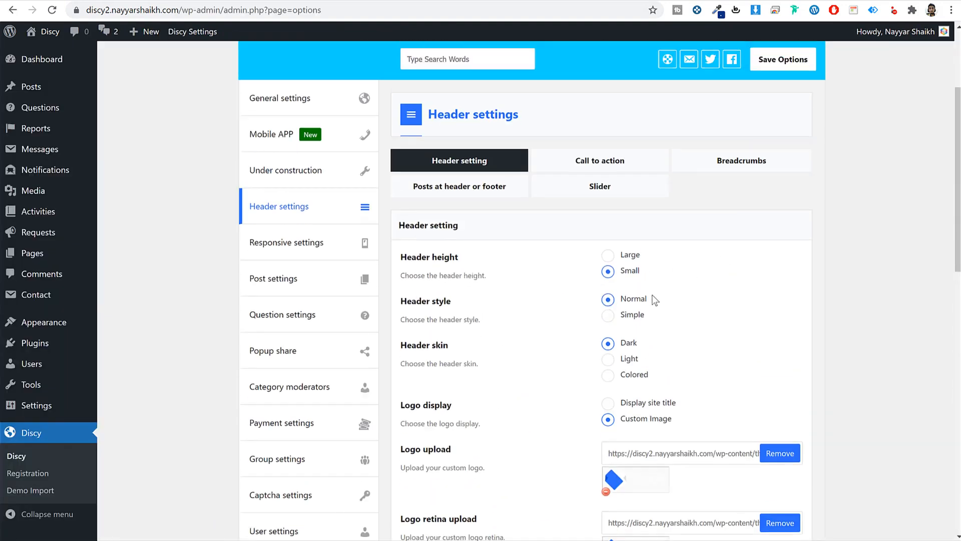
scroll(674, 316, down, 1)
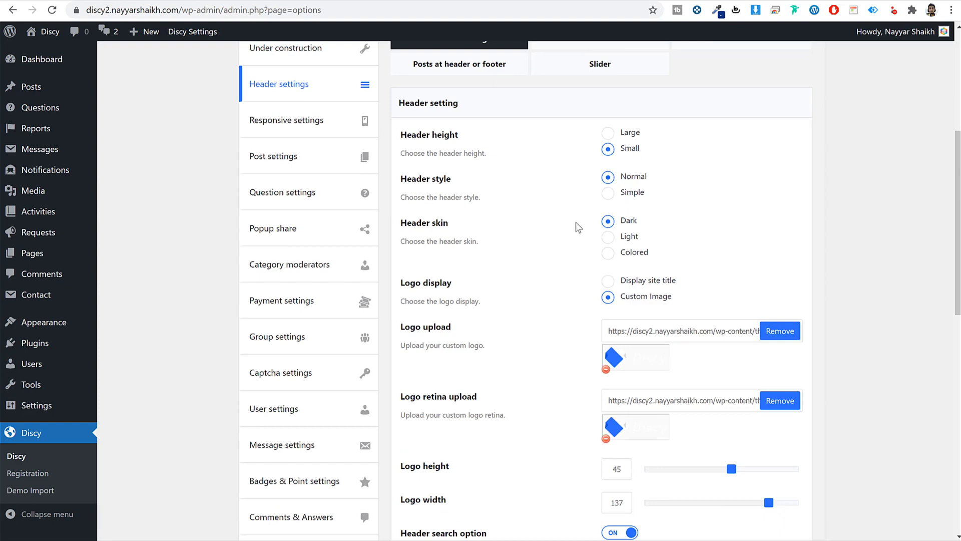
scroll(578, 228, down, 2)
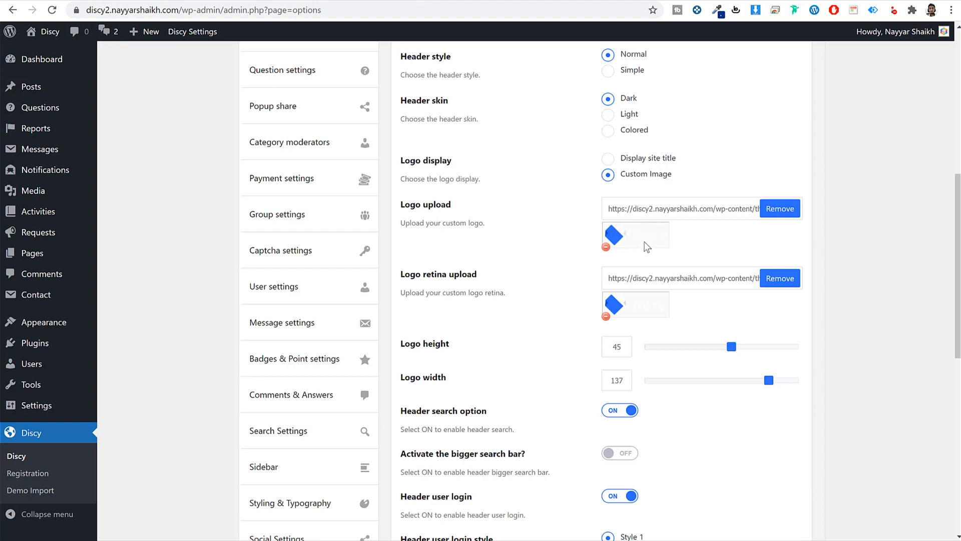
scroll(647, 246, down, 3)
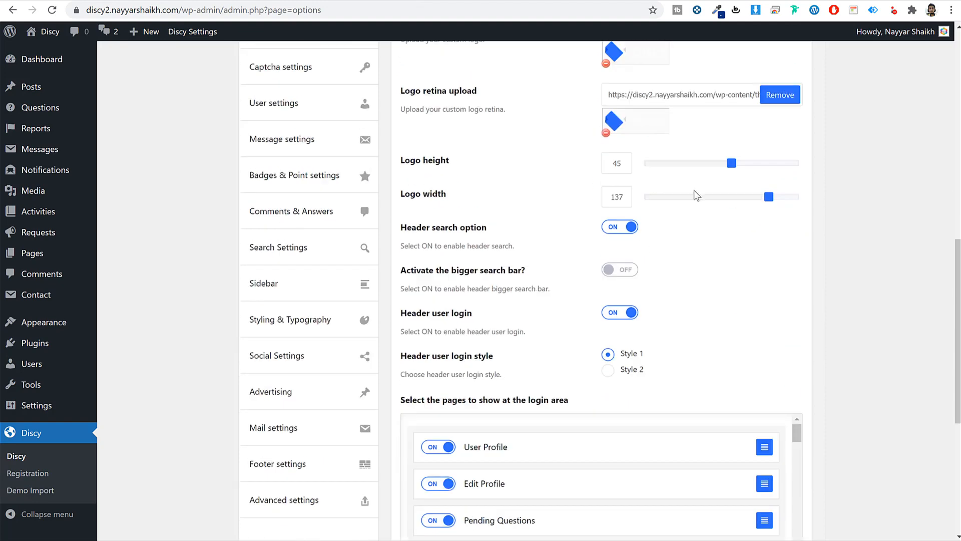
scroll(683, 140, up, 2)
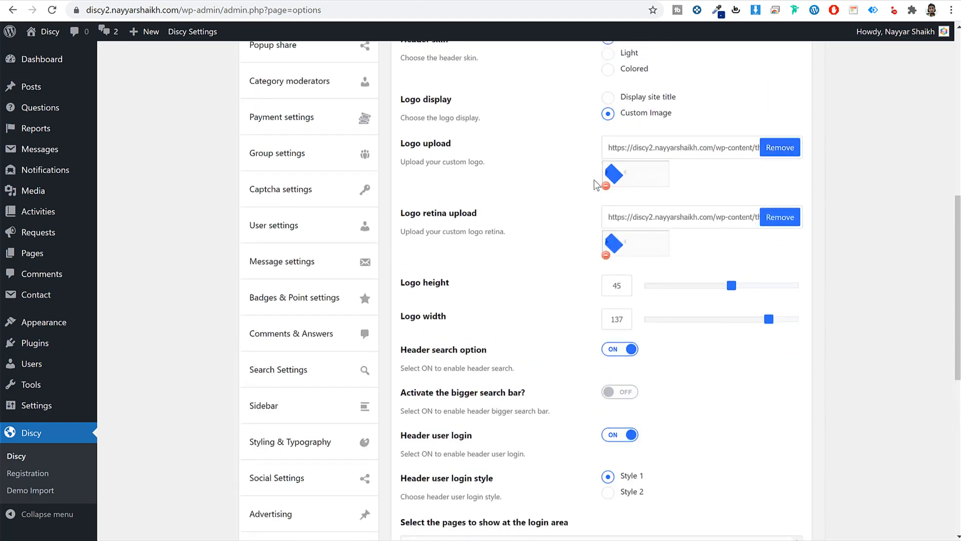
scroll(821, 281, down, 7)
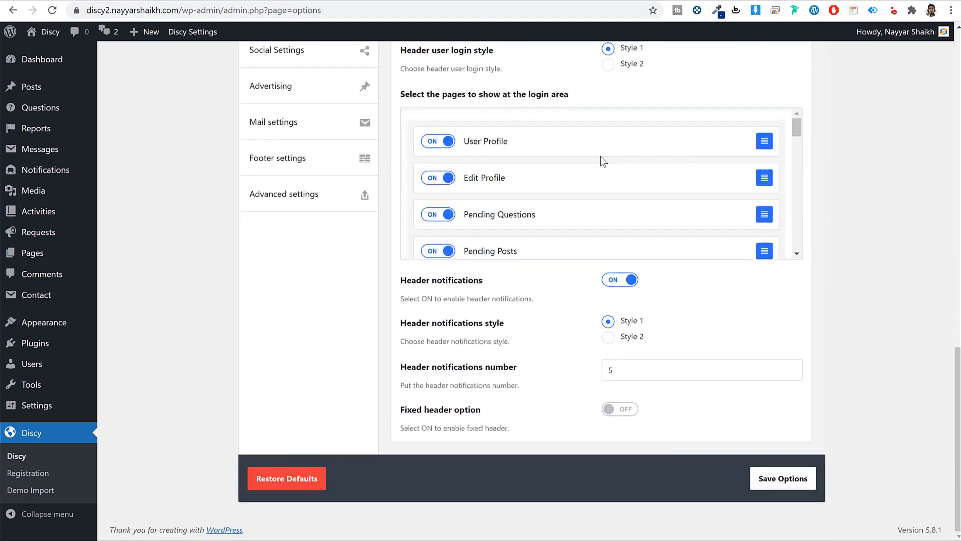
scroll(590, 166, down, 1)
scroll(589, 166, down, 2)
scroll(586, 161, up, 5)
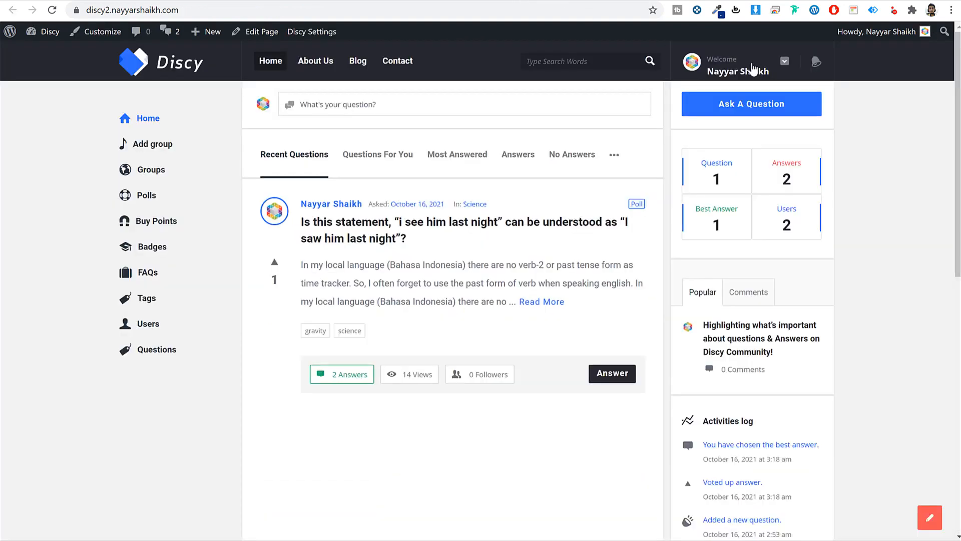
click(751, 65)
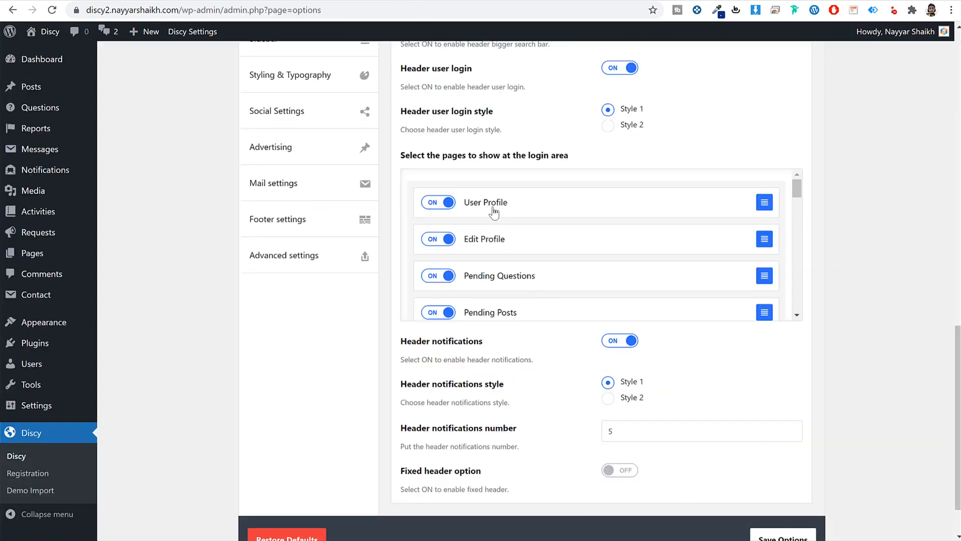
- Switch on the fixed header option and save it
scroll(498, 230, down, 10)
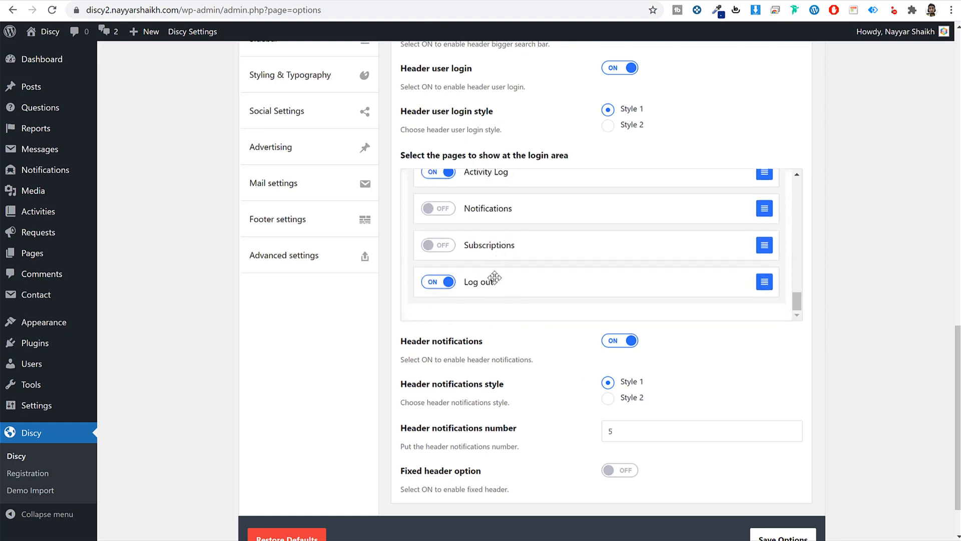
scroll(496, 276, up, 1)
scroll(499, 280, down, 1)
scroll(608, 295, down, 1)
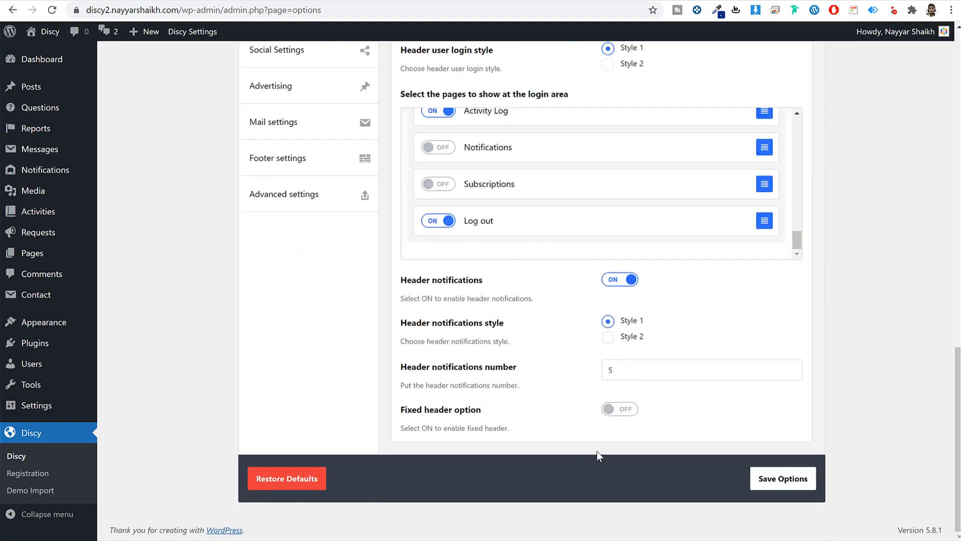
click(632, 411)
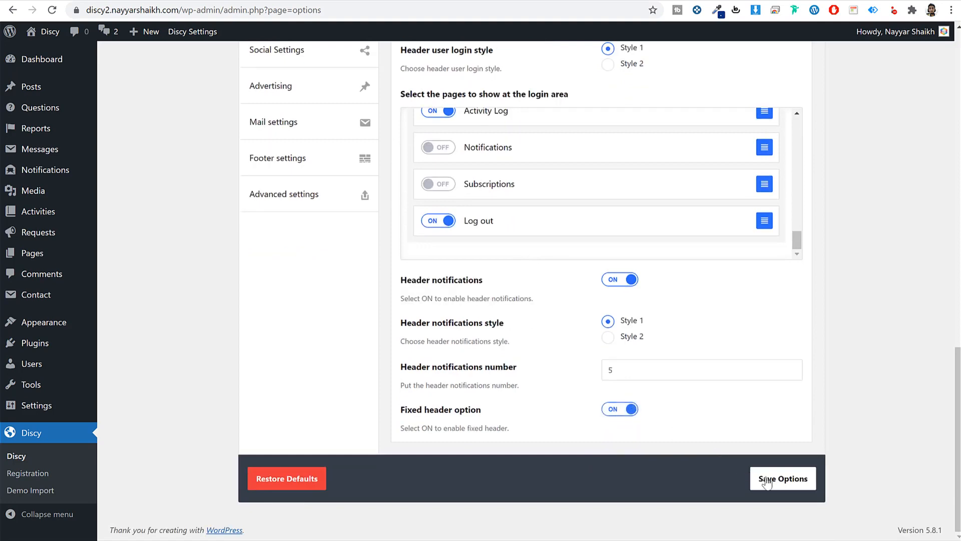
click(785, 479)
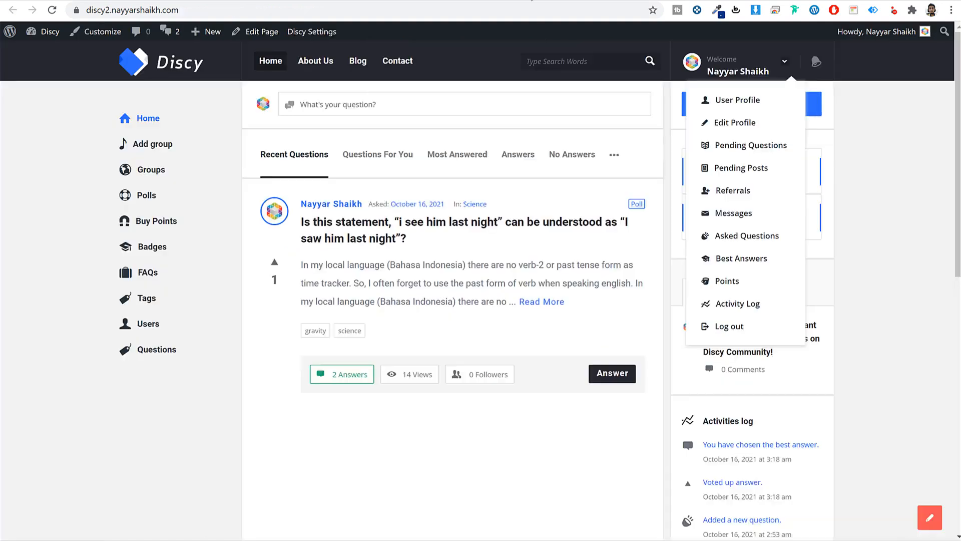
- Reload the front-end page and scroll to check the pinned header
scroll(574, 210, down, 9)
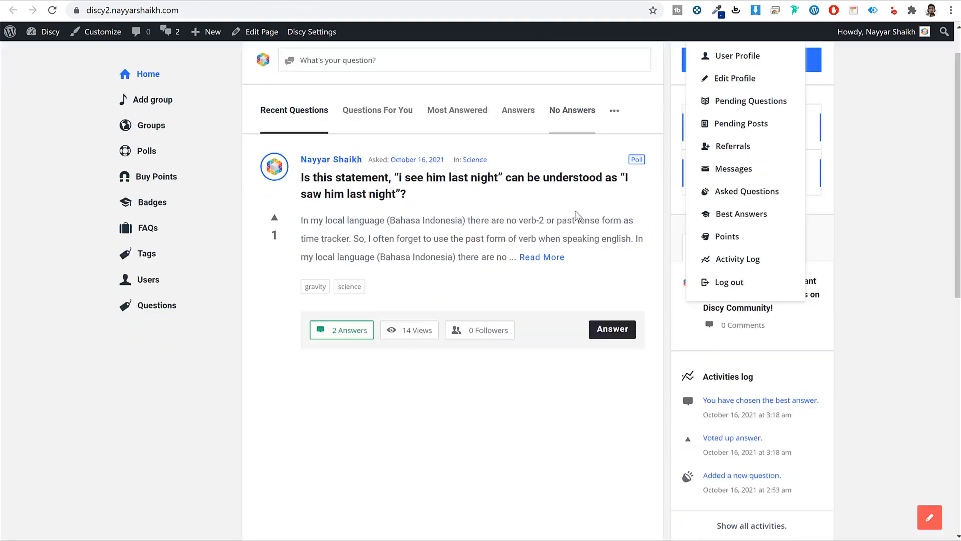
scroll(575, 210, up, 5)
scroll(575, 210, down, 6)
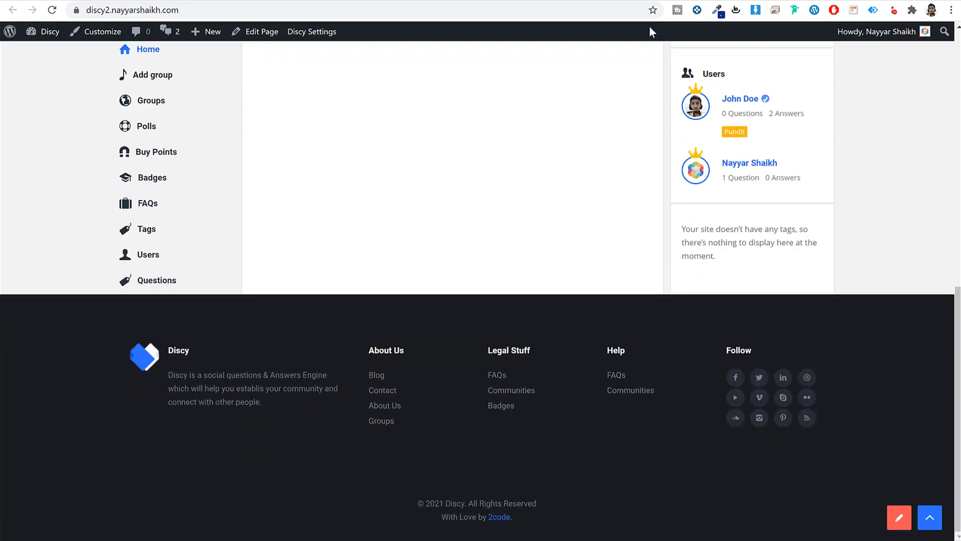
click(51, 10)
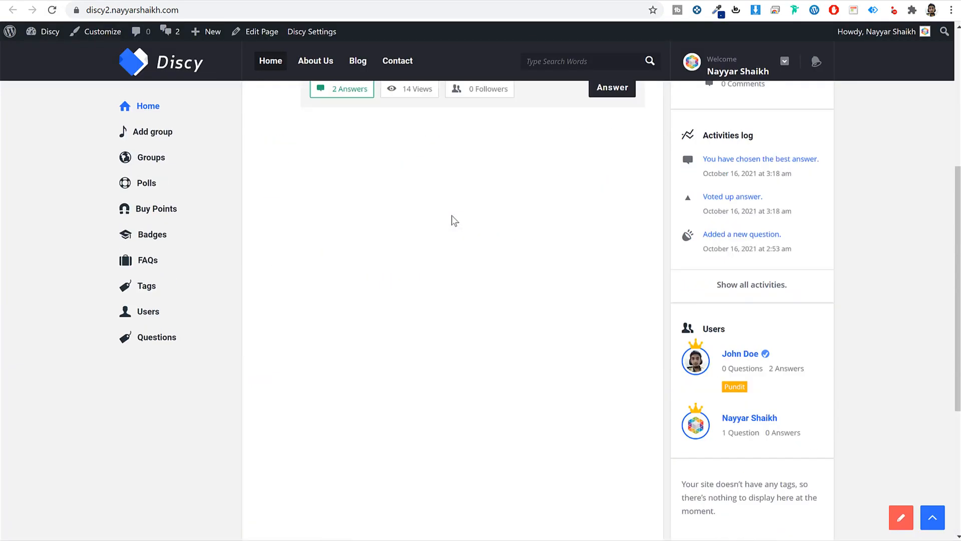
scroll(454, 221, down, 6)
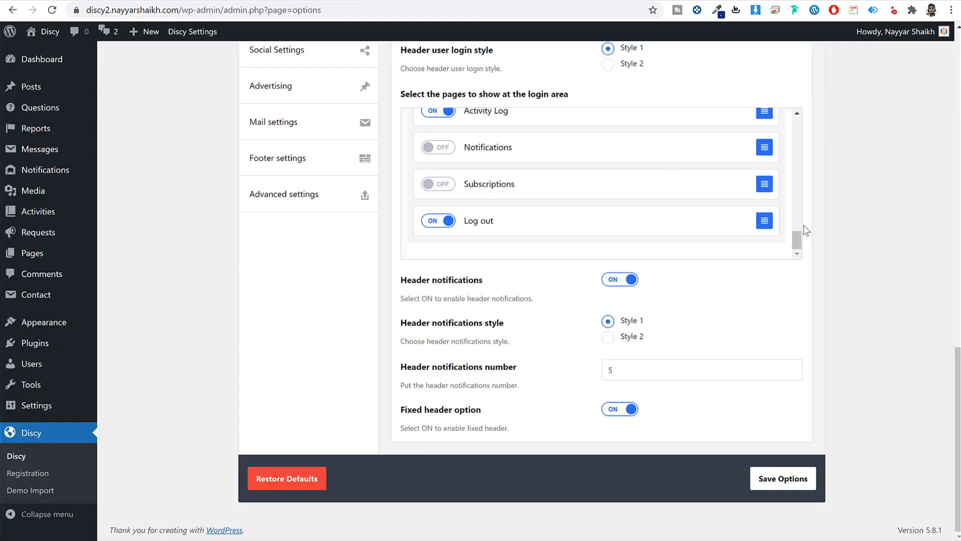
scroll(834, 255, up, 6)
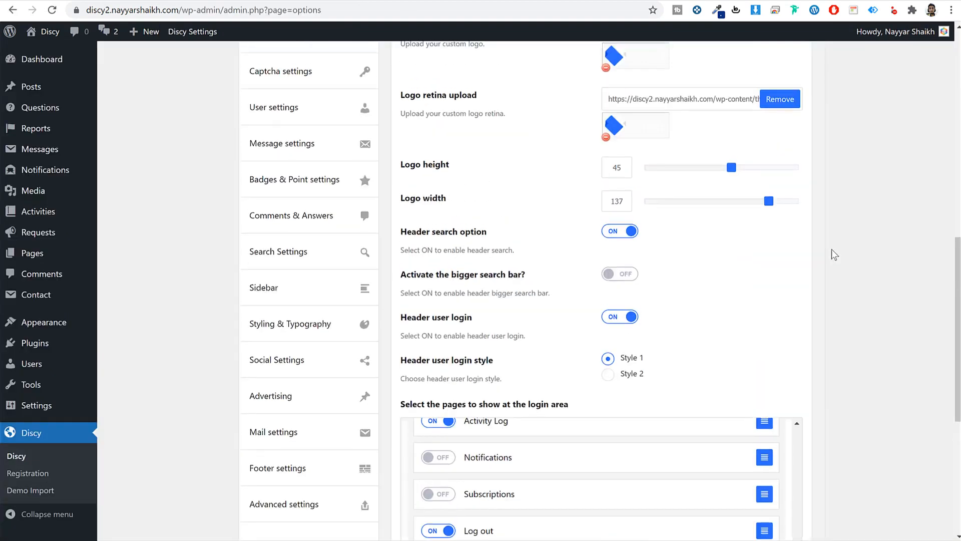
scroll(831, 250, up, 10)
- Browse the header's call to action, breadcrumbs, header posts and slider options
click(626, 281)
scroll(746, 283, down, 5)
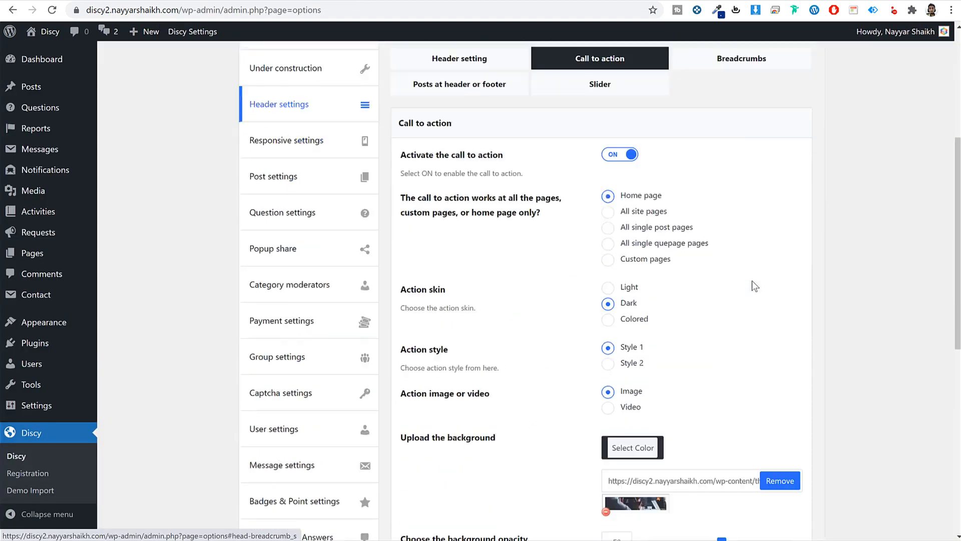
scroll(756, 277, up, 4)
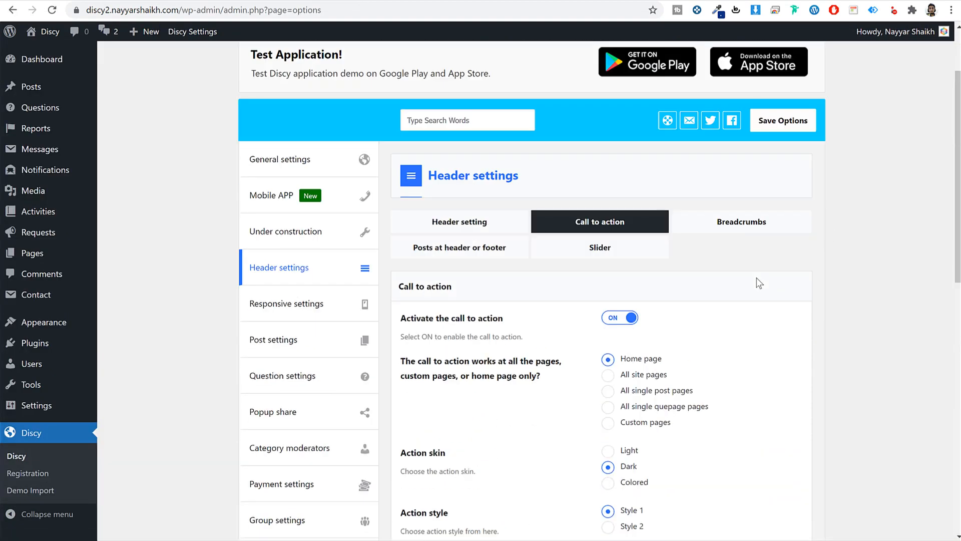
click(746, 222)
click(523, 247)
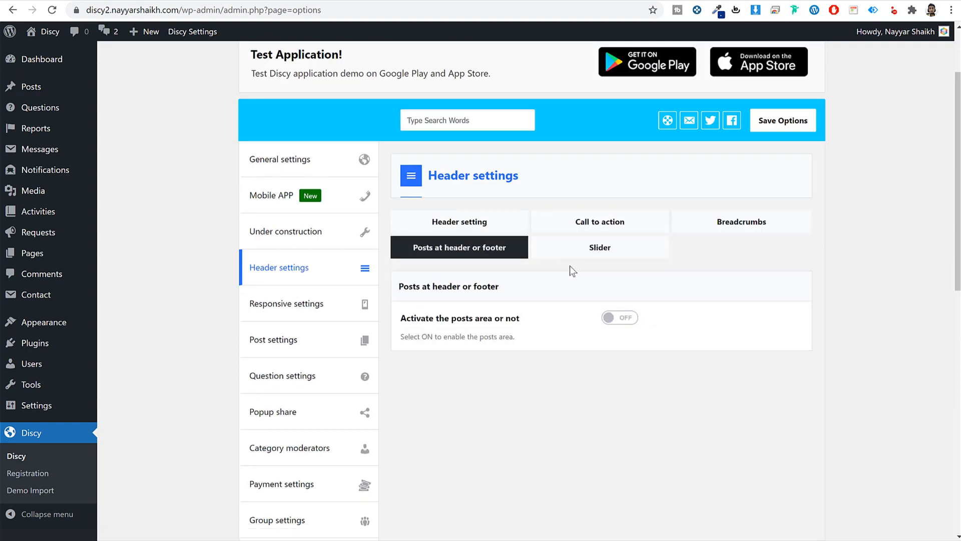
click(596, 248)
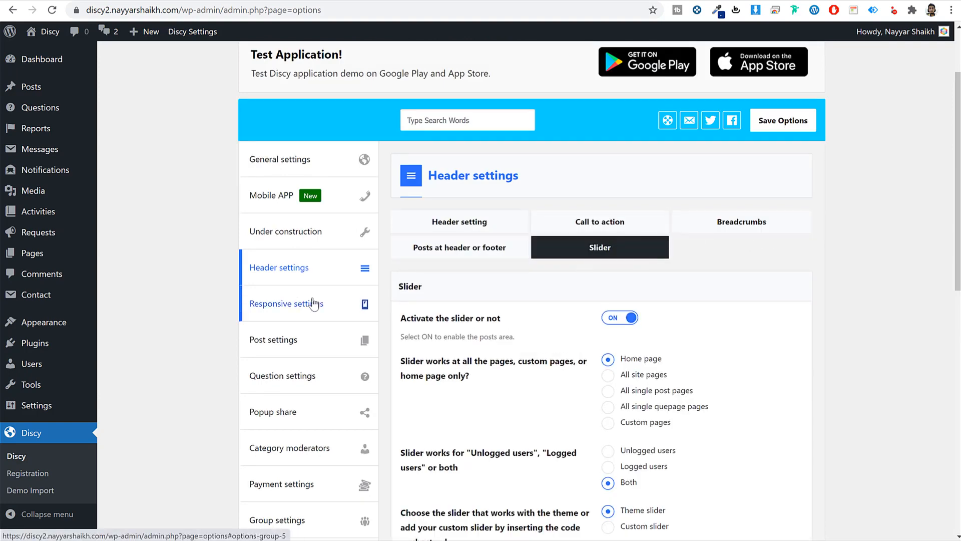
- Look over the Responsive settings
click(313, 304)
scroll(759, 263, down, 8)
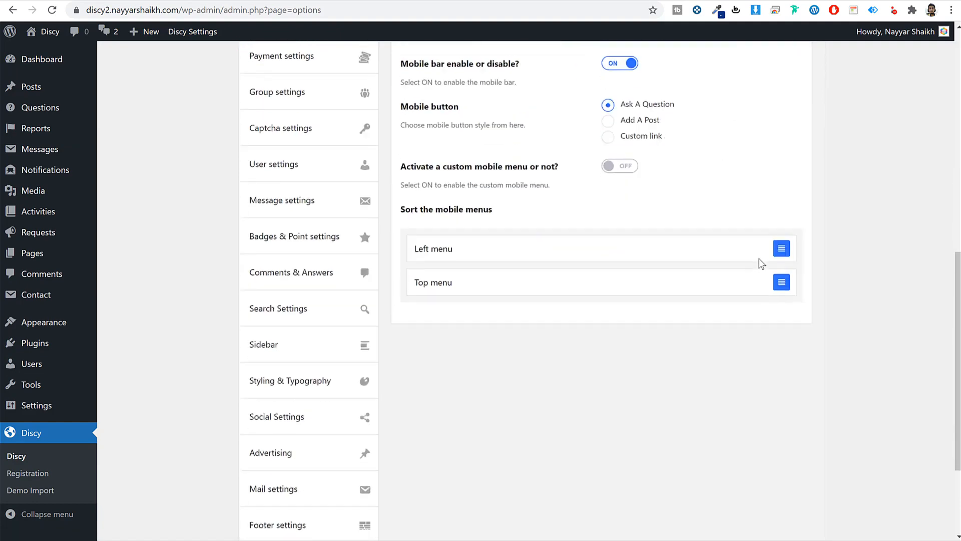
scroll(760, 261, up, 5)
scroll(758, 256, down, 5)
scroll(756, 255, up, 5)
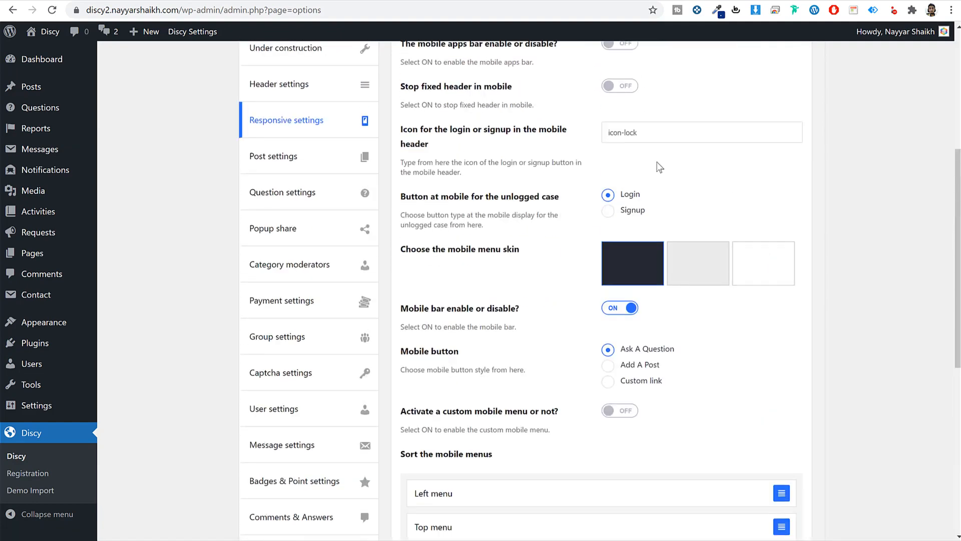
- In Post settings, view the share, add/edit/delete post and post meta options
click(307, 163)
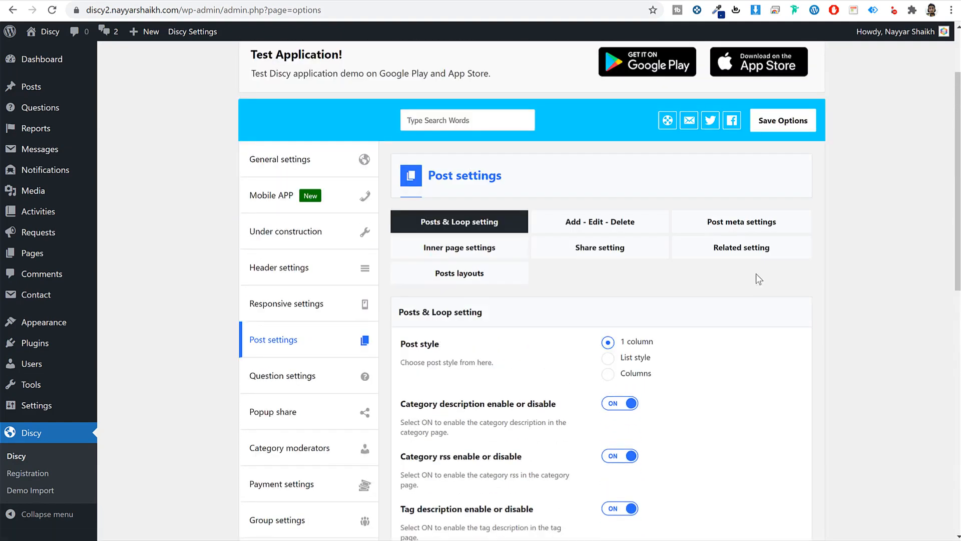
scroll(759, 278, down, 5)
scroll(766, 277, up, 1)
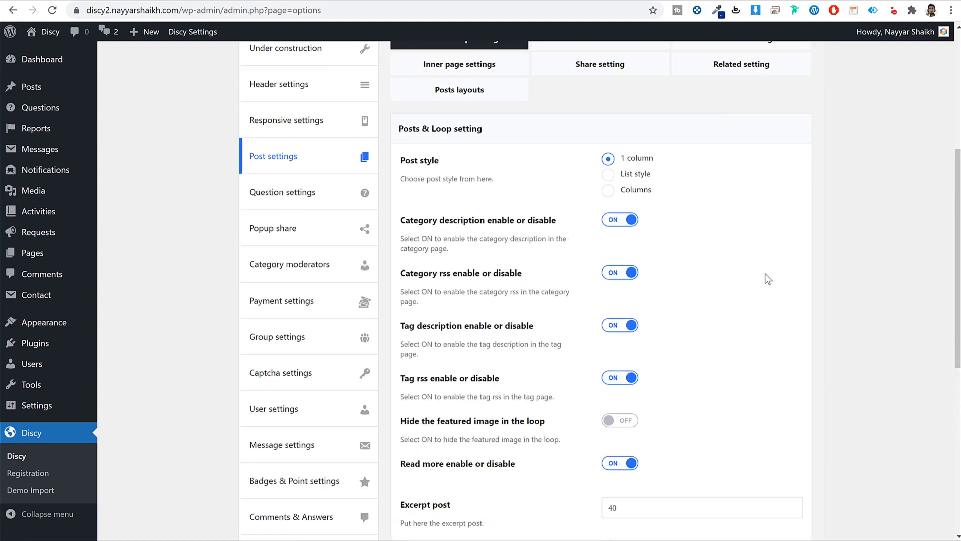
scroll(627, 109, up, 4)
click(600, 247)
click(666, 226)
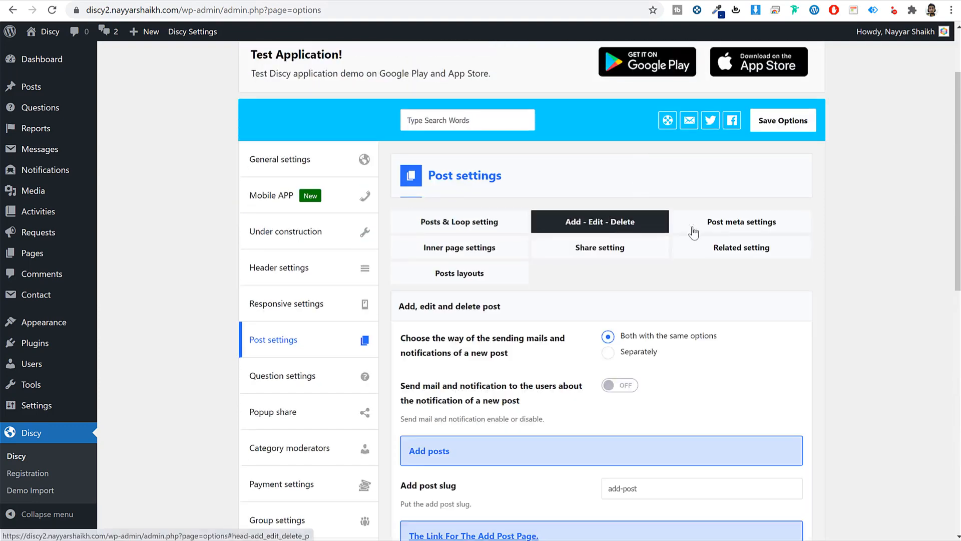
click(694, 229)
- View the inner page section ordering and related posts options, then go to Question settings
click(501, 254)
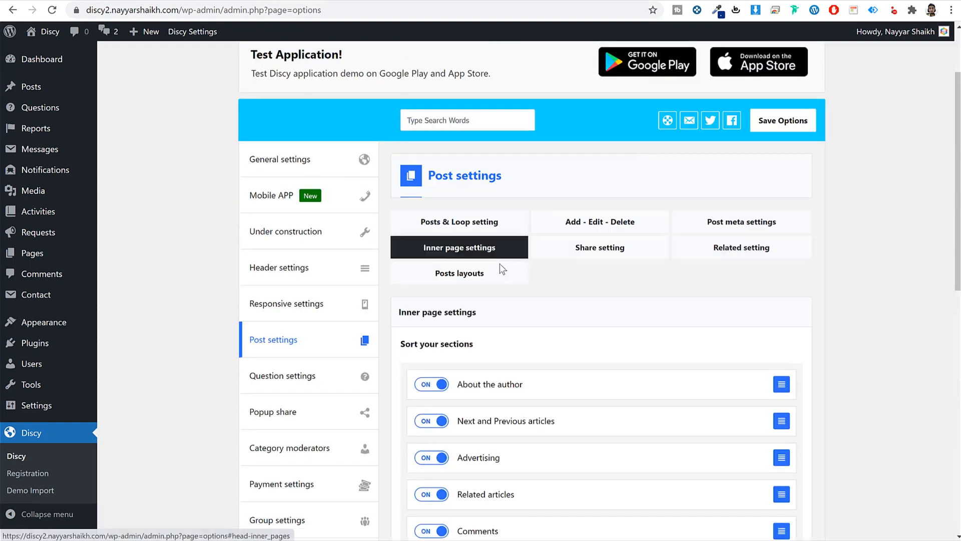
scroll(798, 326, down, 5)
scroll(798, 326, up, 6)
click(781, 308)
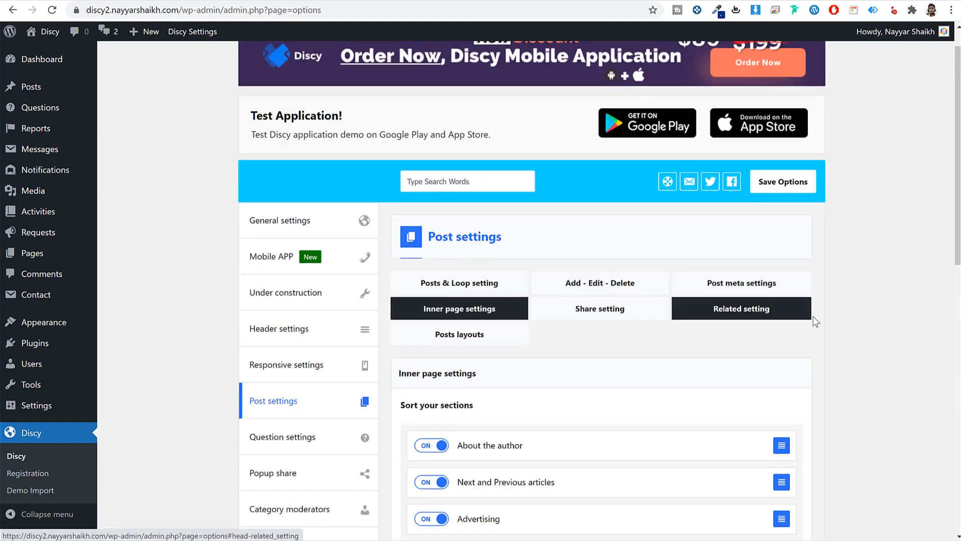
scroll(361, 361, down, 1)
click(358, 375)
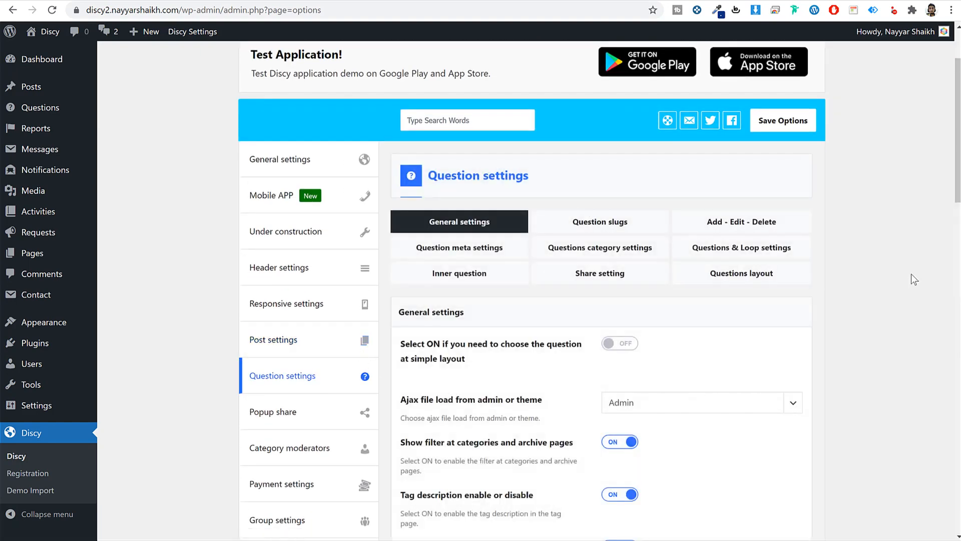
- Turn on the you might like options in Question general settings
scroll(911, 278, down, 3)
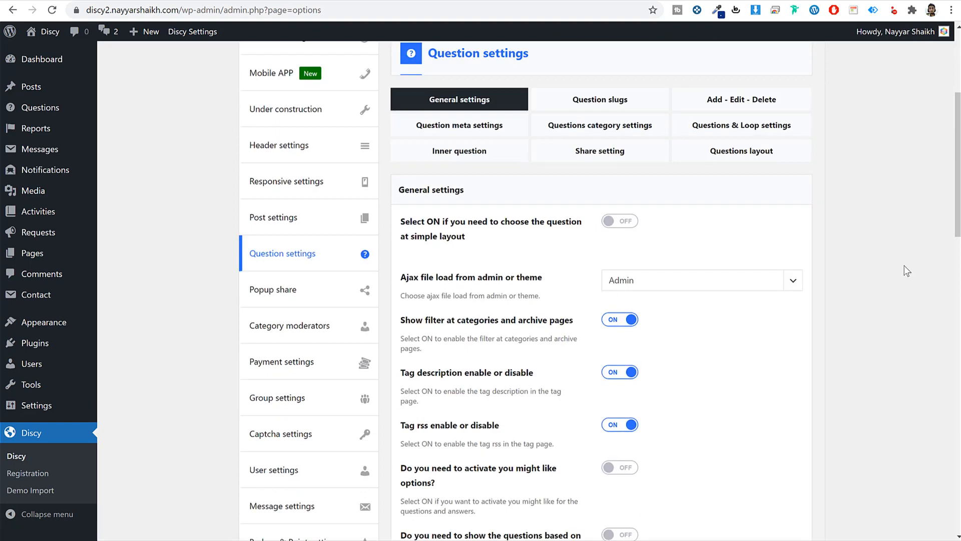
scroll(904, 266, down, 6)
click(620, 226)
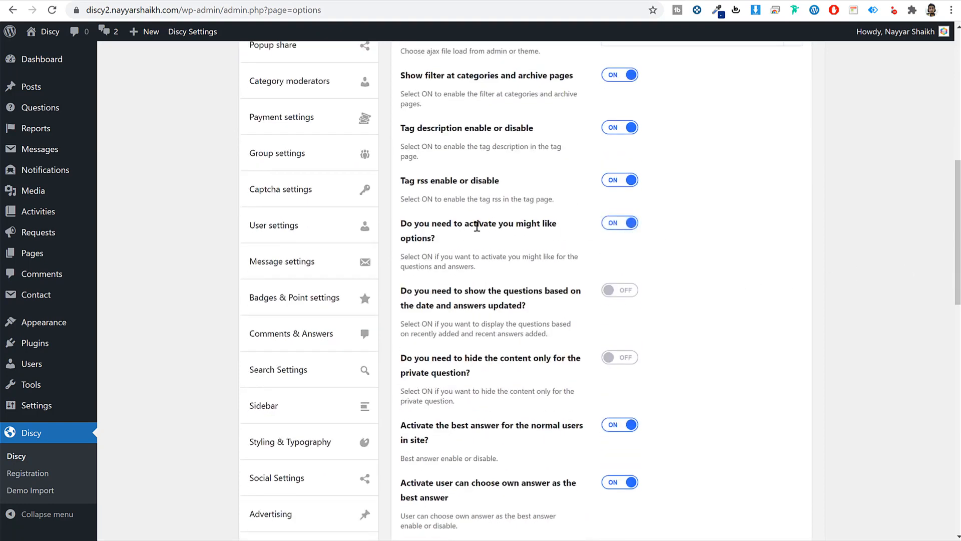
drag(496, 224, 550, 237)
click(568, 224)
- Activate question bumping with 50 points and save the question settings
scroll(700, 320, down, 8)
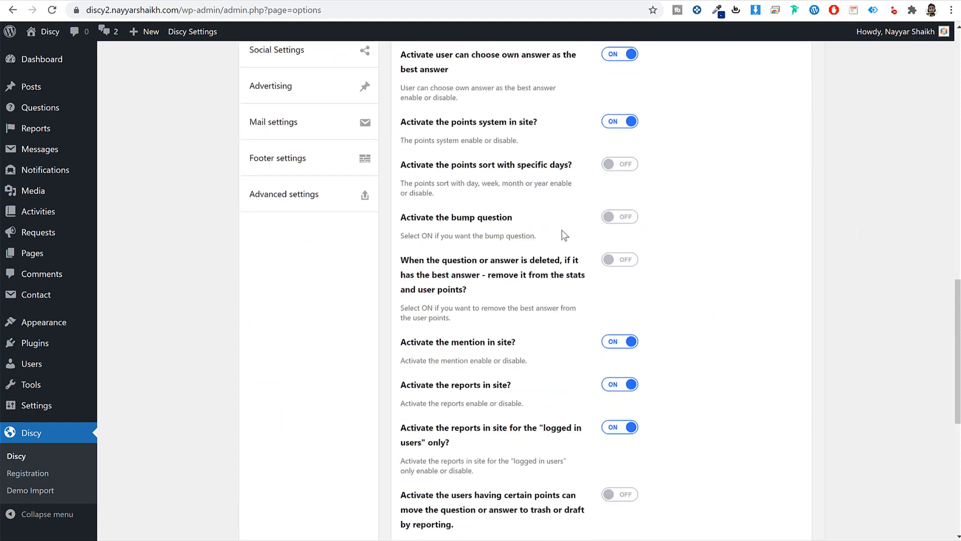
drag(450, 221, 514, 220)
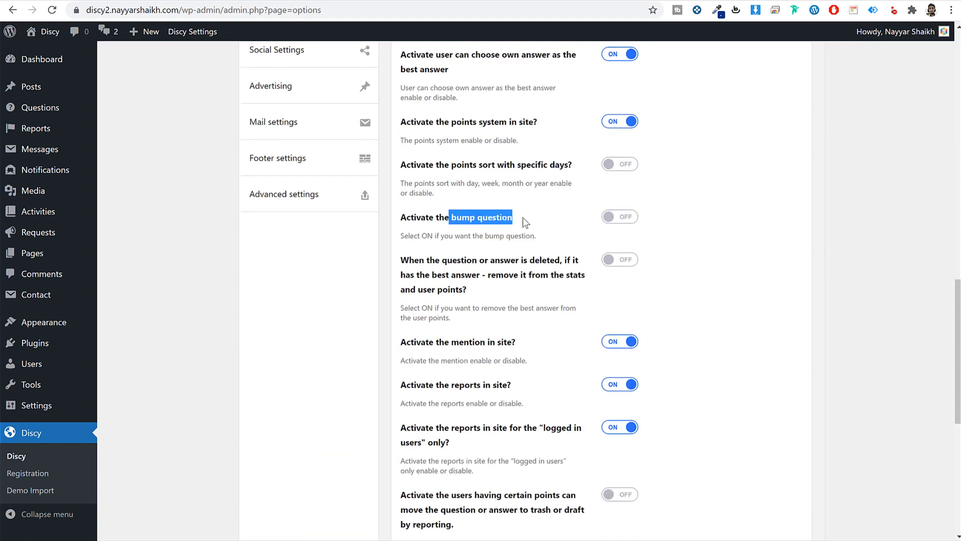
click(614, 221)
double_click(639, 265)
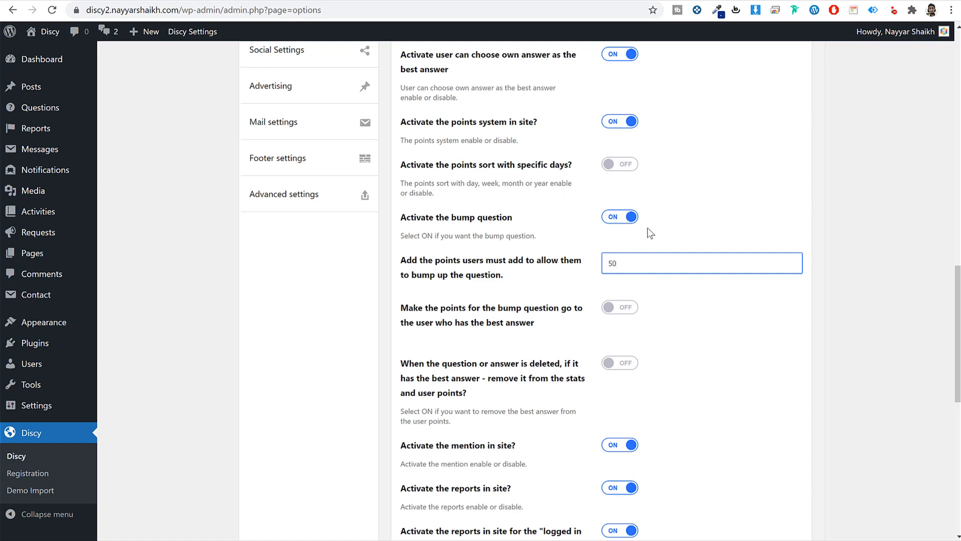
scroll(781, 332, down, 6)
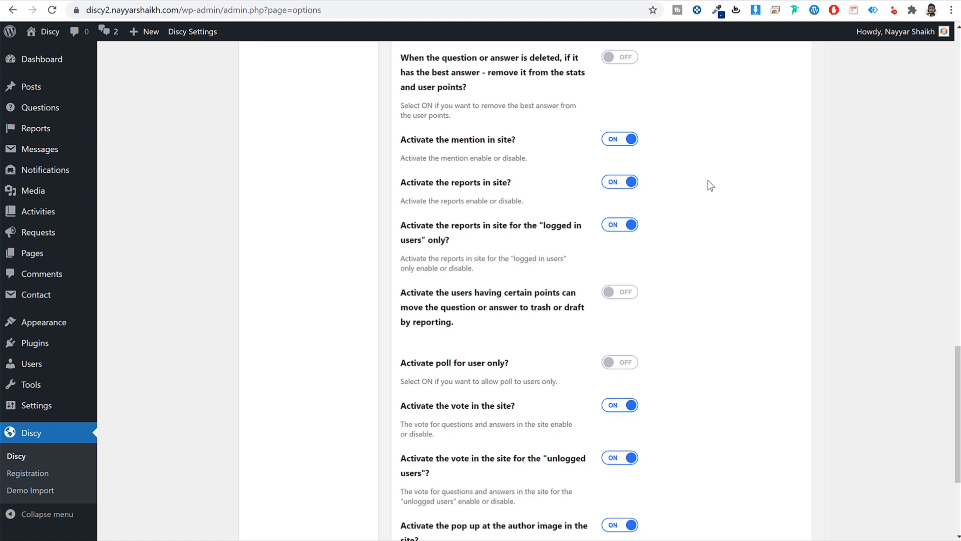
scroll(665, 337, down, 4)
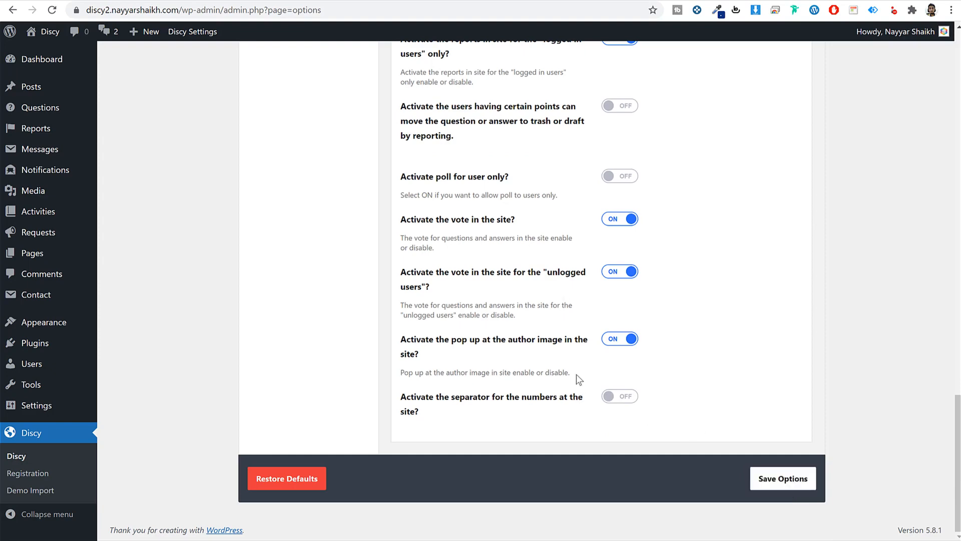
click(798, 479)
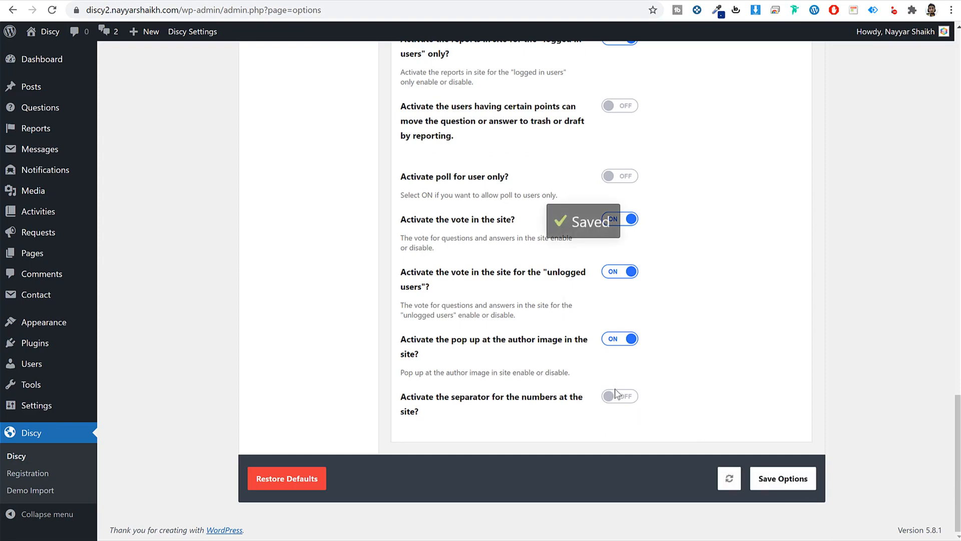
- Show the question slug fields
scroll(615, 389, up, 6)
scroll(615, 394, up, 15)
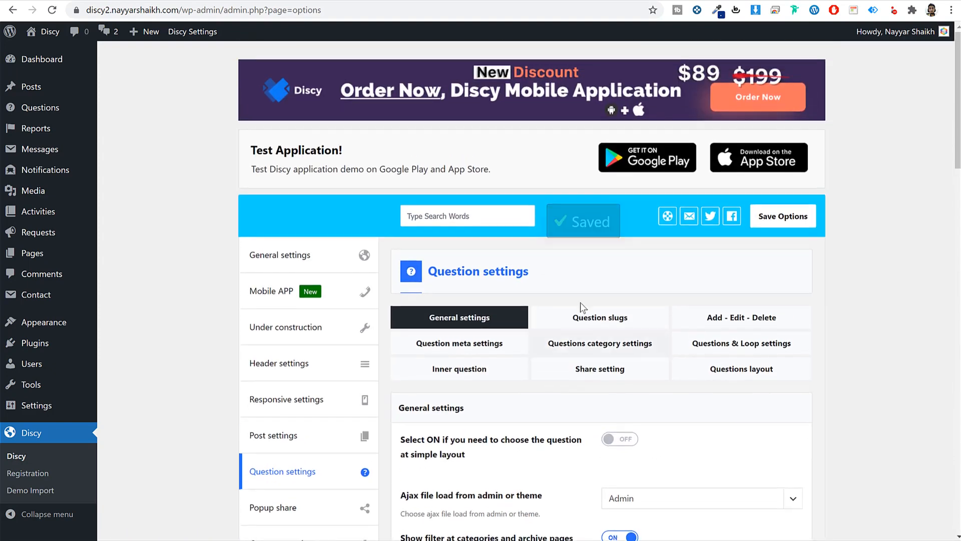
click(589, 313)
- Show the add, edit and delete question options, noting the charge points for questions setting
scroll(844, 329, down, 4)
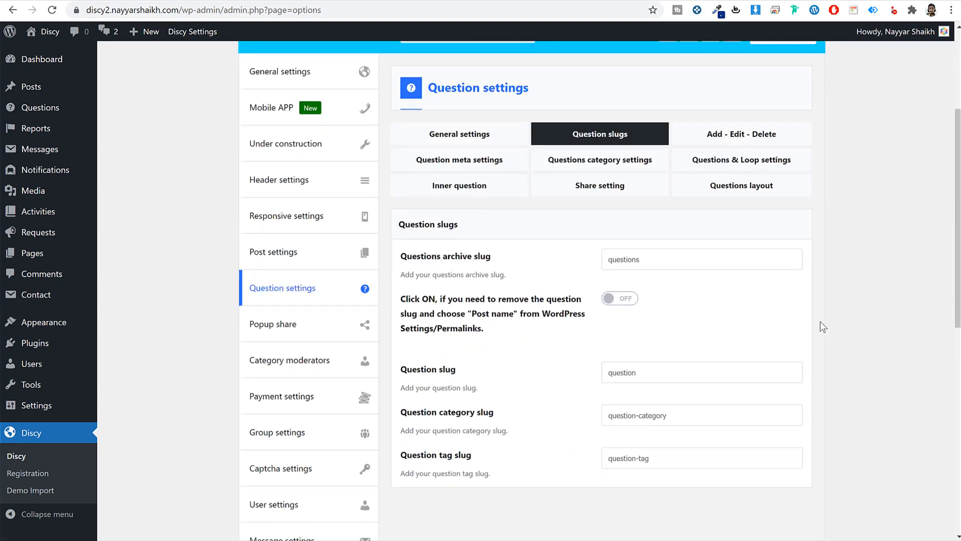
click(762, 142)
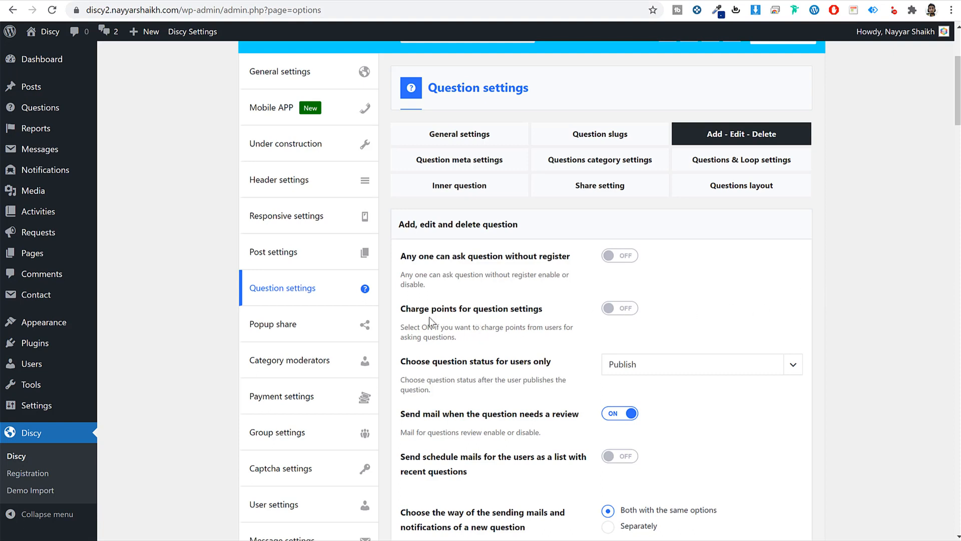
drag(411, 313, 541, 310)
click(714, 314)
- Scroll through the question options and open the Question meta settings tab
scroll(847, 389, down, 10)
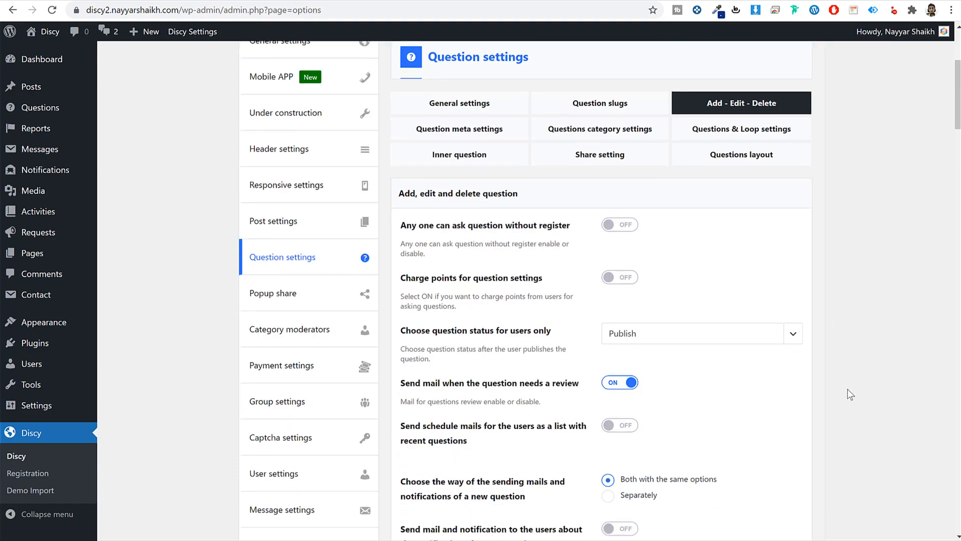
scroll(850, 394, down, 10)
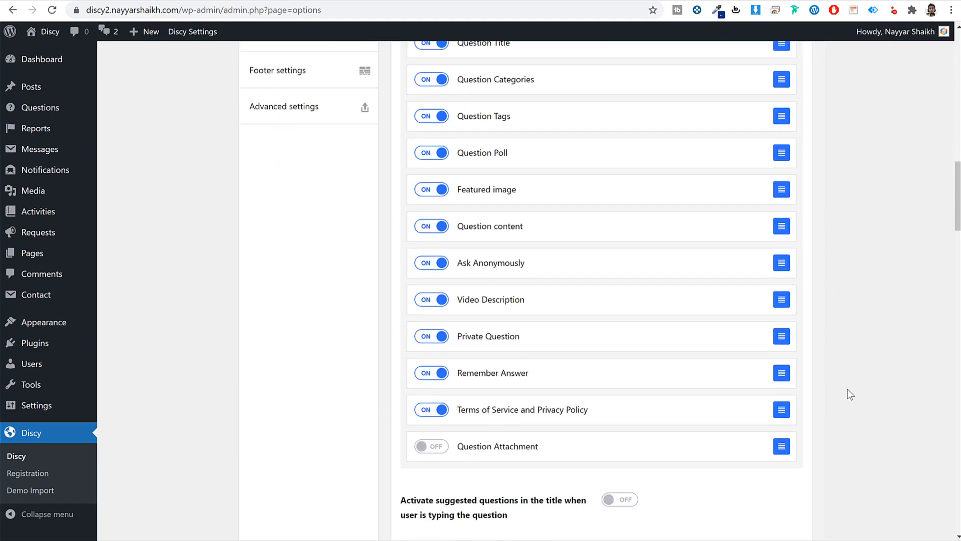
scroll(850, 394, up, 9)
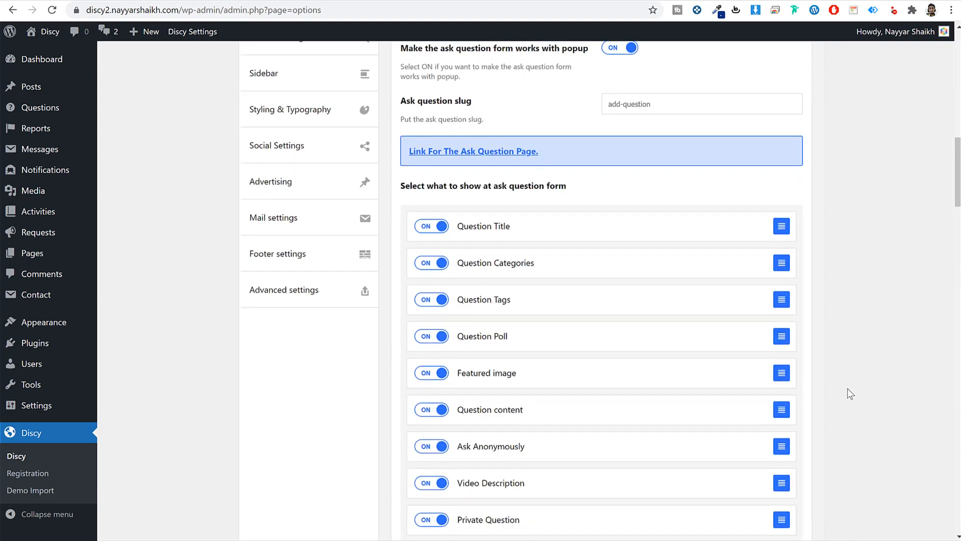
scroll(850, 394, down, 20)
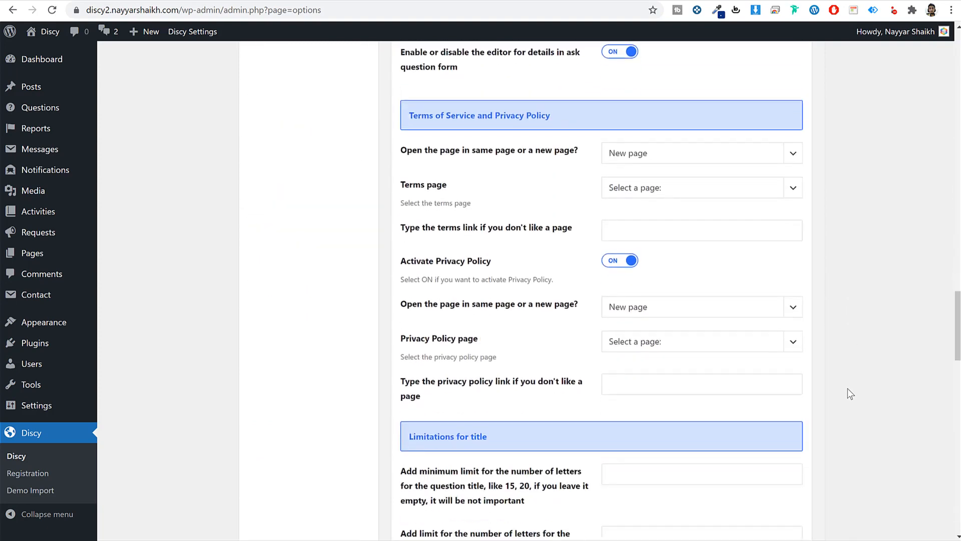
scroll(850, 394, down, 5)
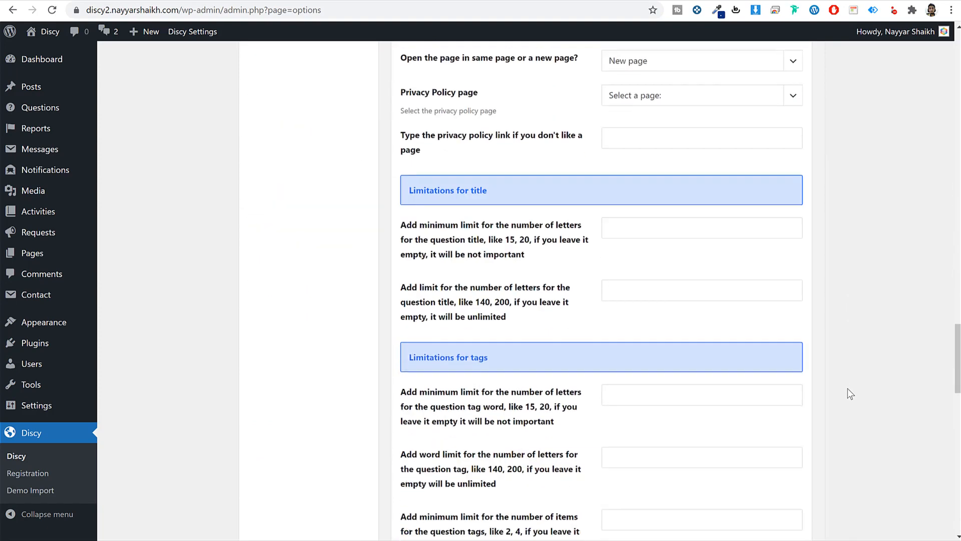
scroll(686, 348, down, 6)
scroll(684, 379, up, 20)
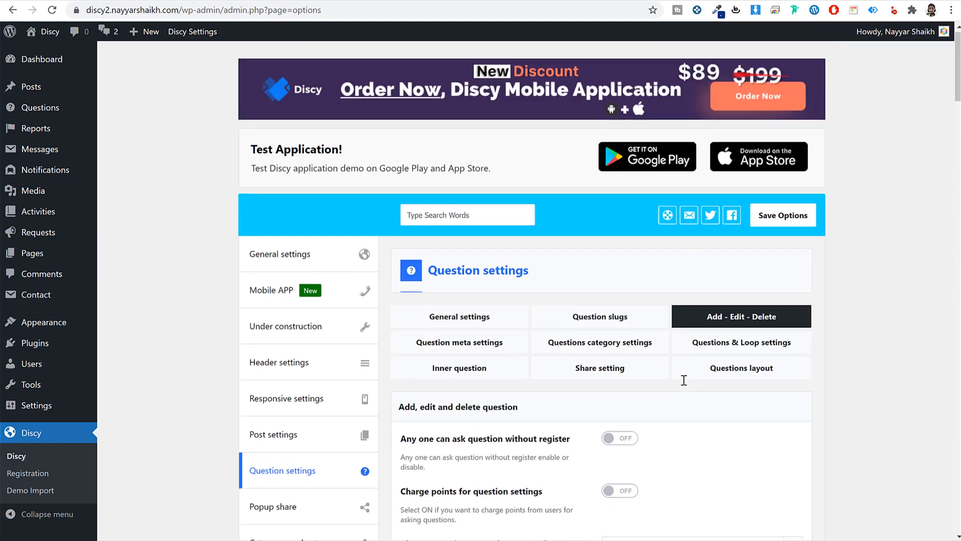
scroll(683, 380, down, 10)
scroll(686, 385, down, 10)
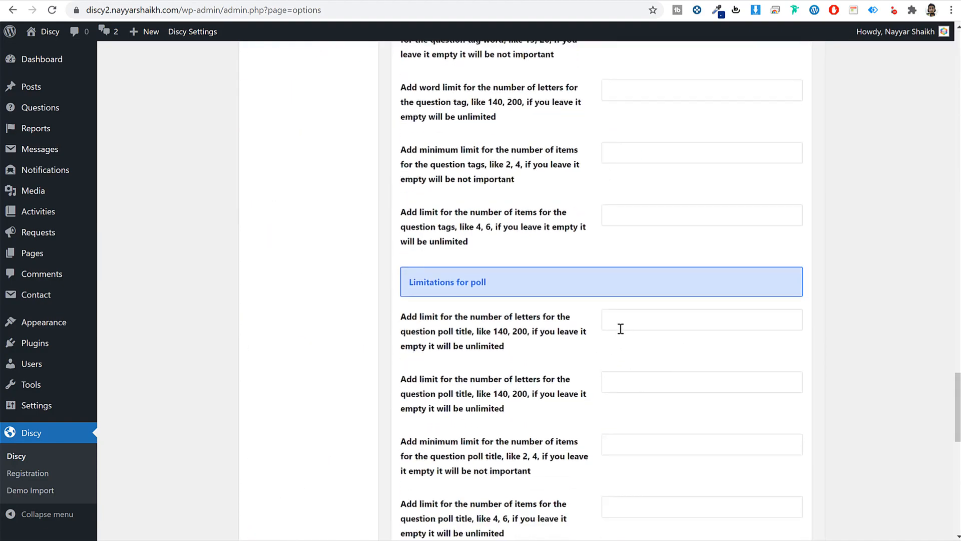
scroll(629, 337, down, 5)
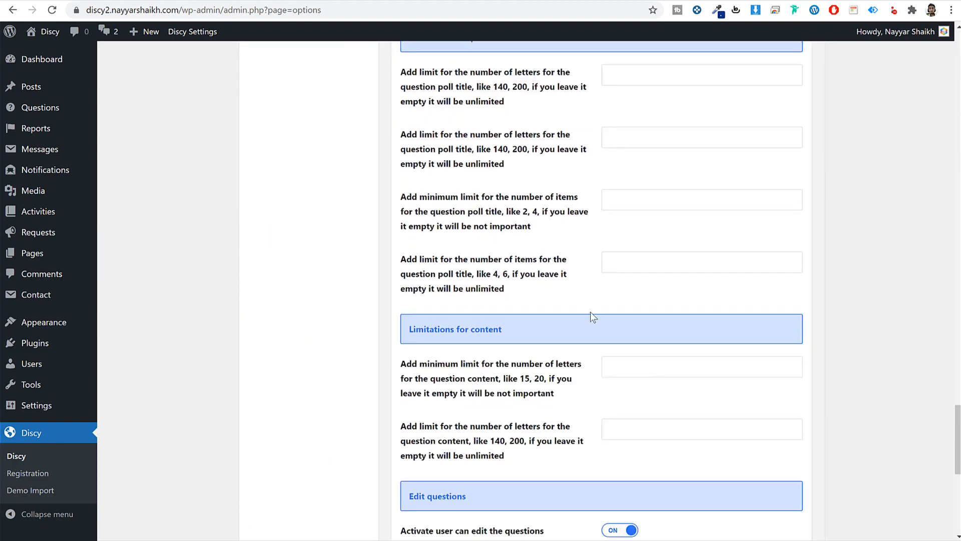
scroll(592, 317, up, 7)
scroll(503, 418, up, 16)
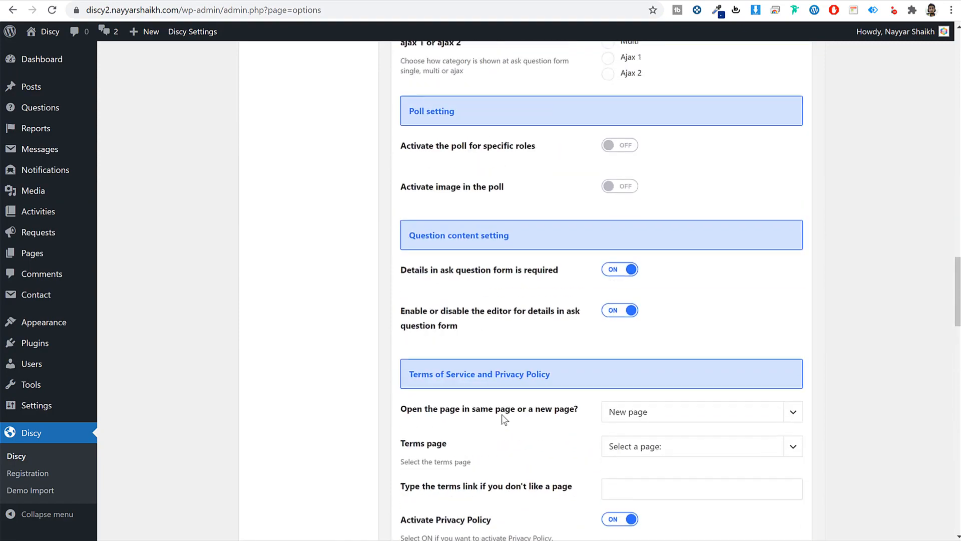
scroll(502, 413, up, 20)
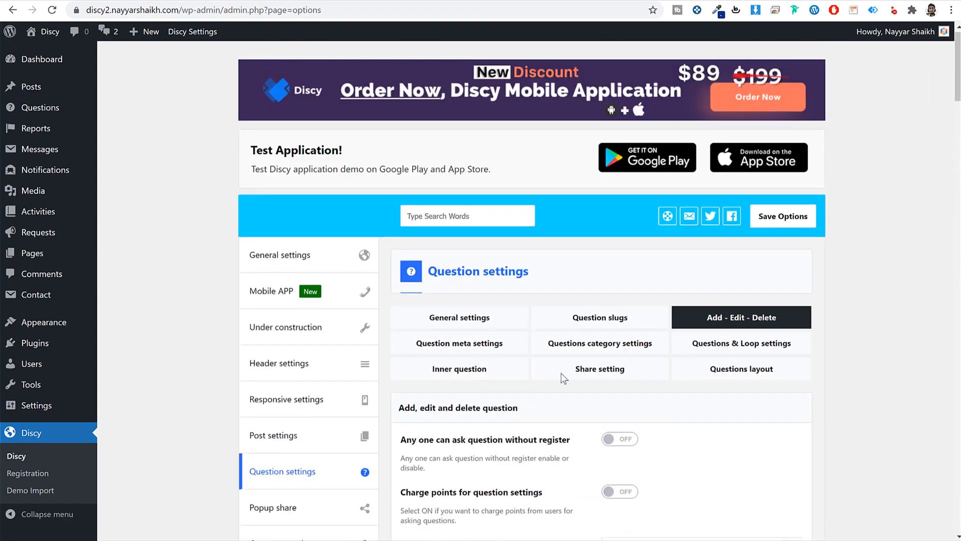
click(445, 342)
scroll(851, 365, up, 2)
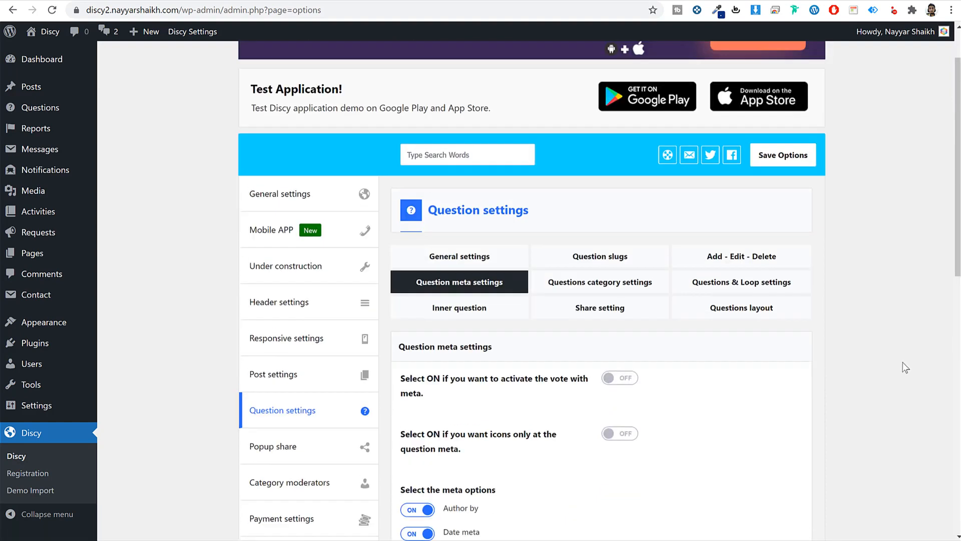
- View the poll question page on the live site, then show the Questions category settings
click(491, 1)
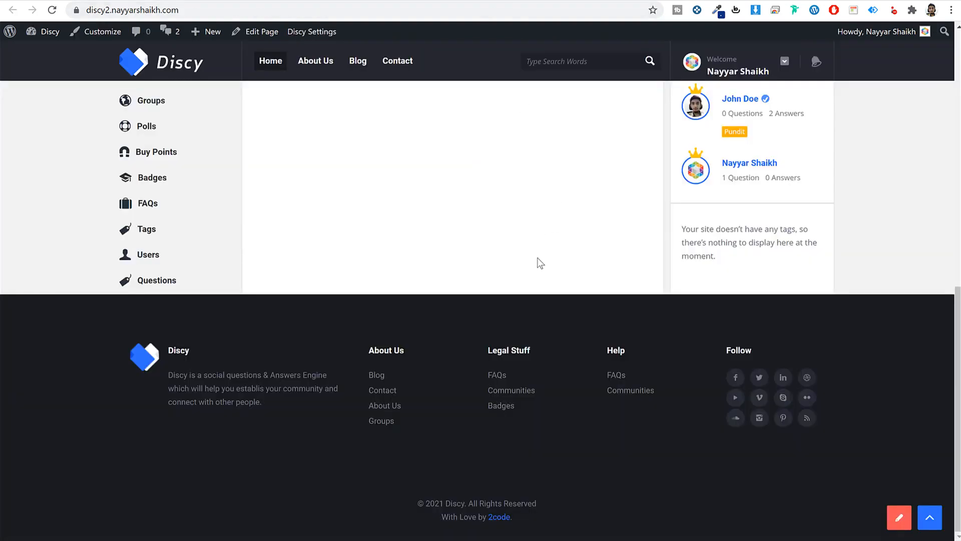
scroll(551, 260, up, 9)
click(486, 228)
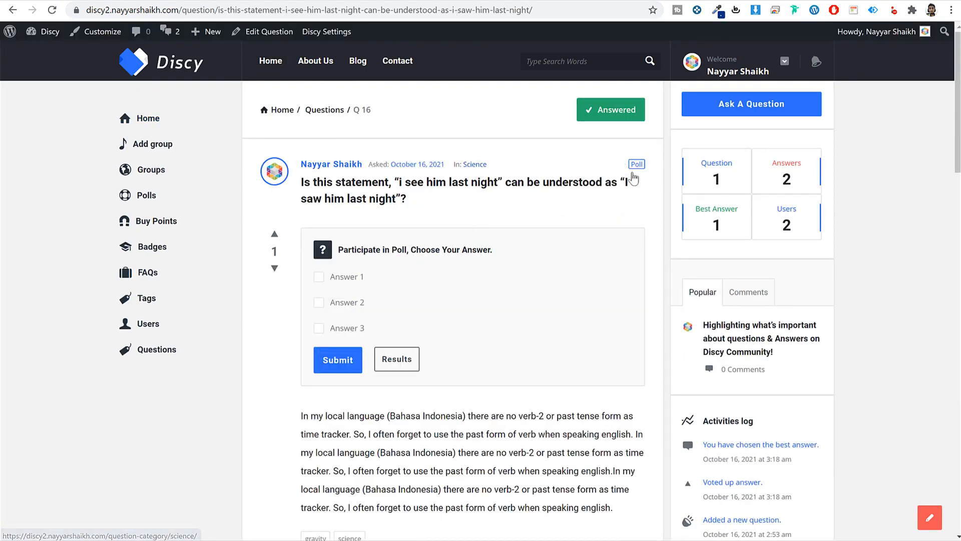
scroll(432, 336, down, 5)
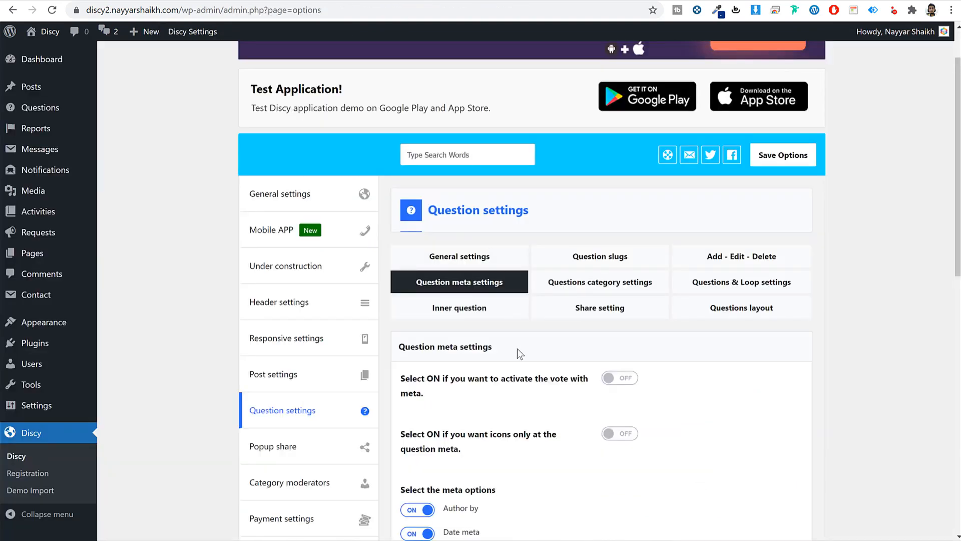
scroll(517, 349, down, 5)
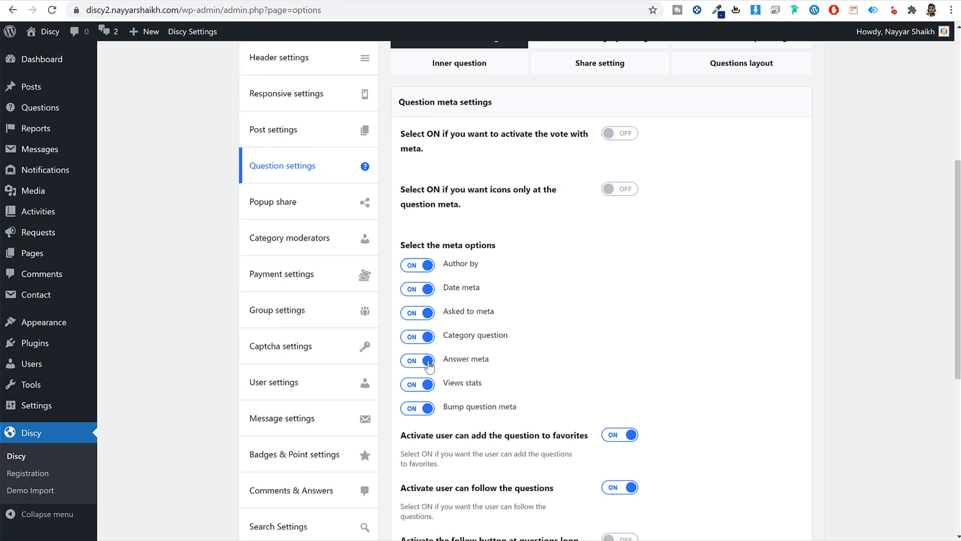
scroll(533, 413, down, 3)
scroll(532, 413, up, 9)
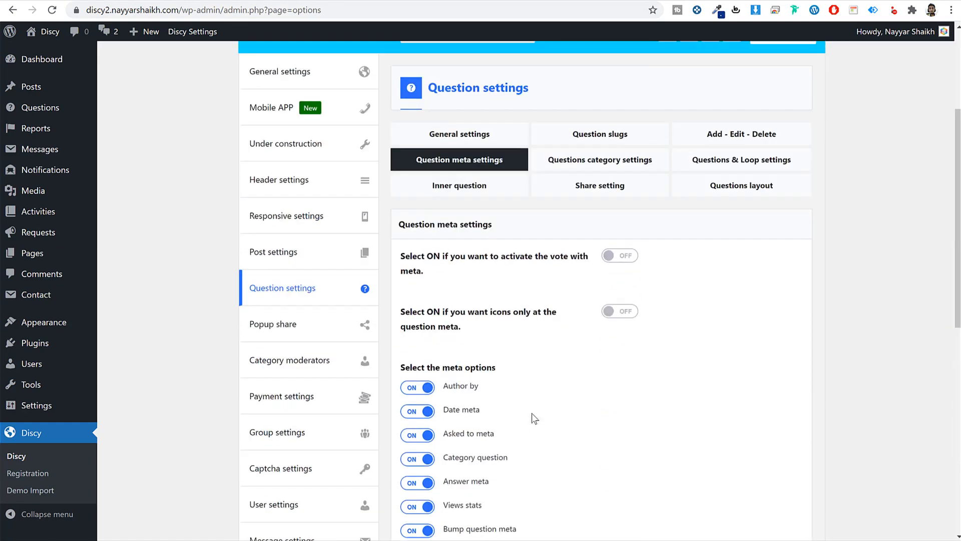
scroll(478, 300, down, 3)
click(594, 168)
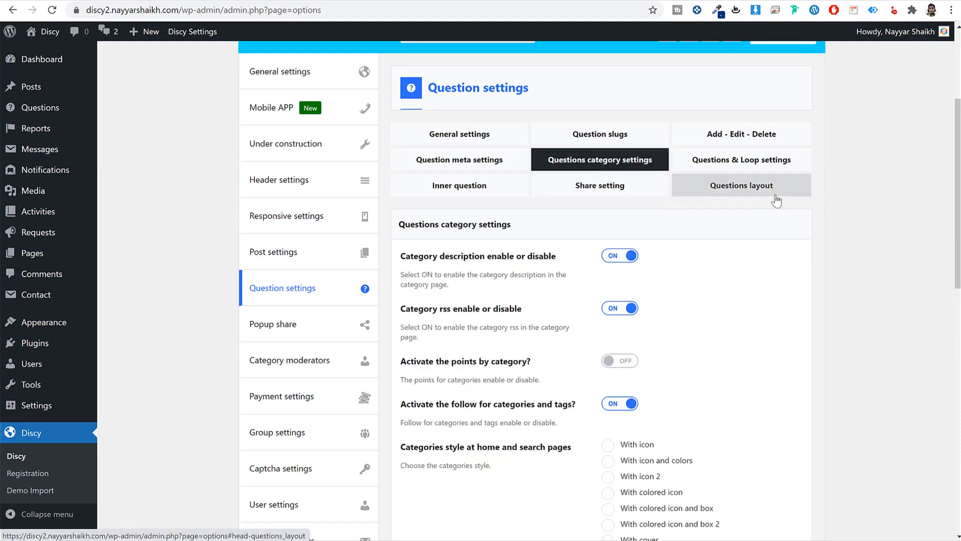
- Open the Science category on the site, then set category style to With cover and icon and save
click(503, 0)
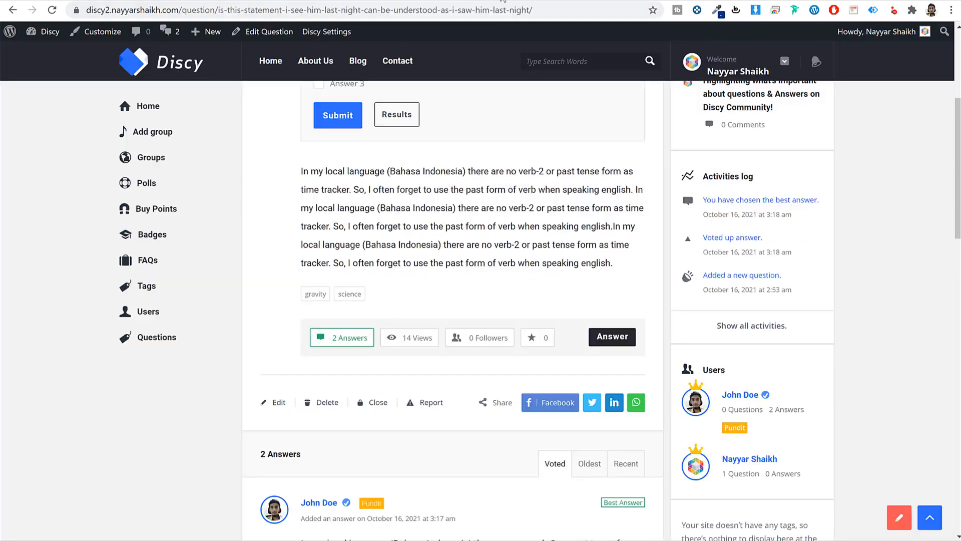
scroll(530, 209, up, 5)
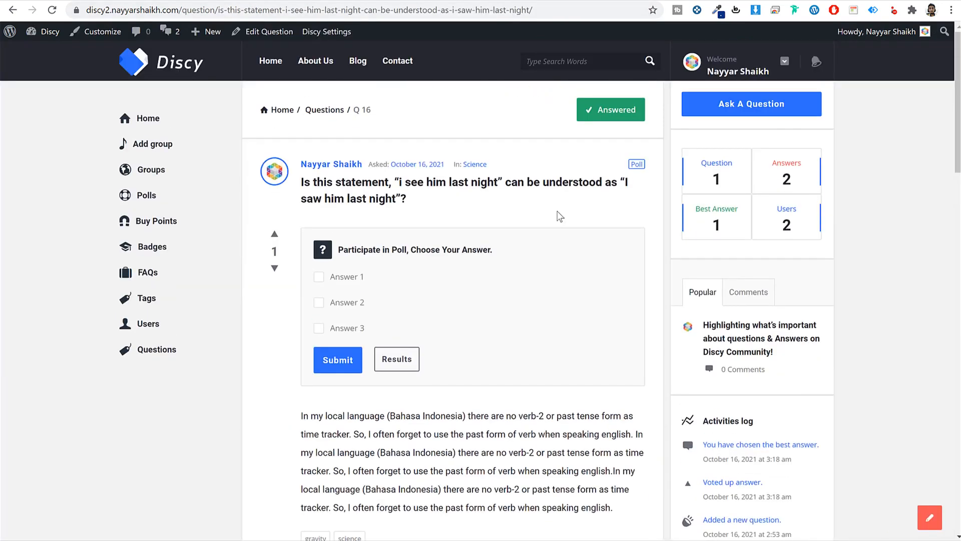
click(480, 166)
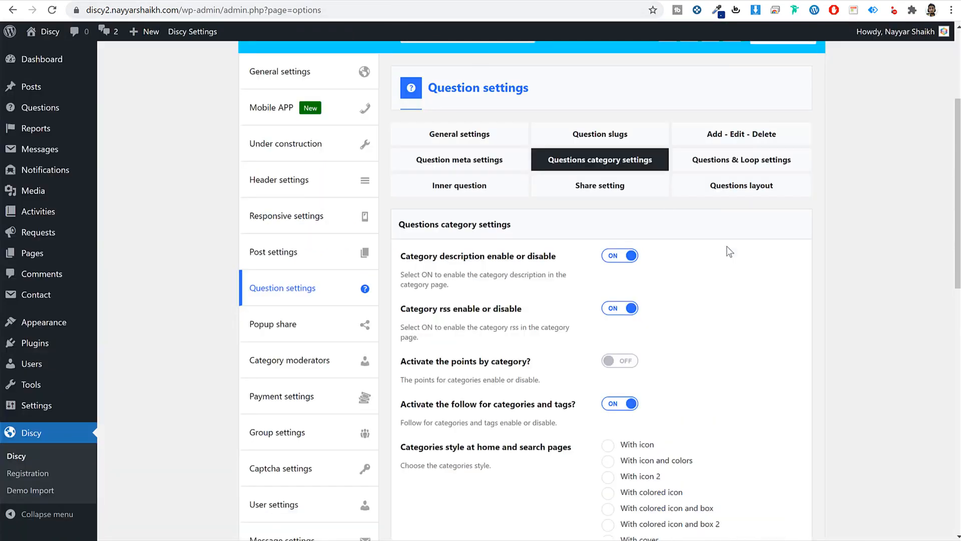
scroll(726, 251, down, 5)
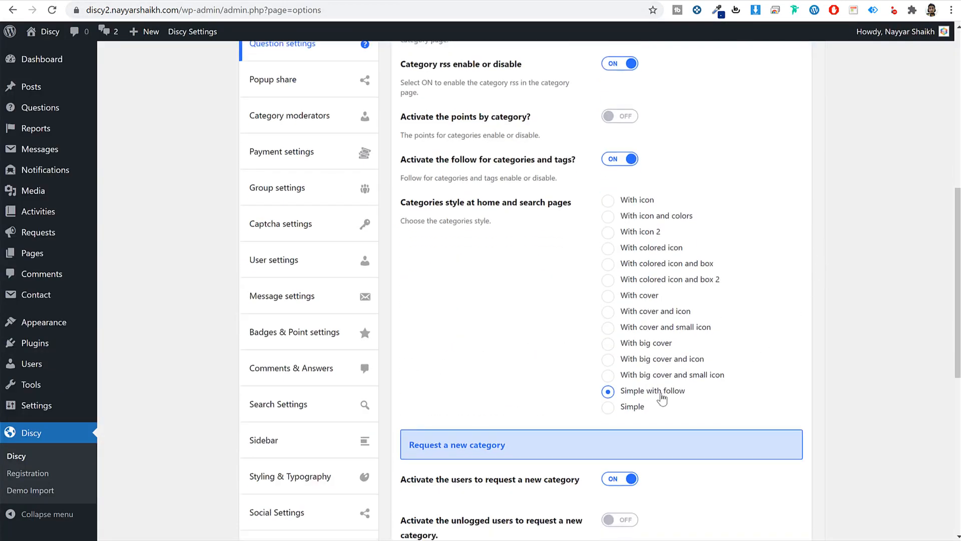
click(663, 314)
scroll(734, 429, down, 8)
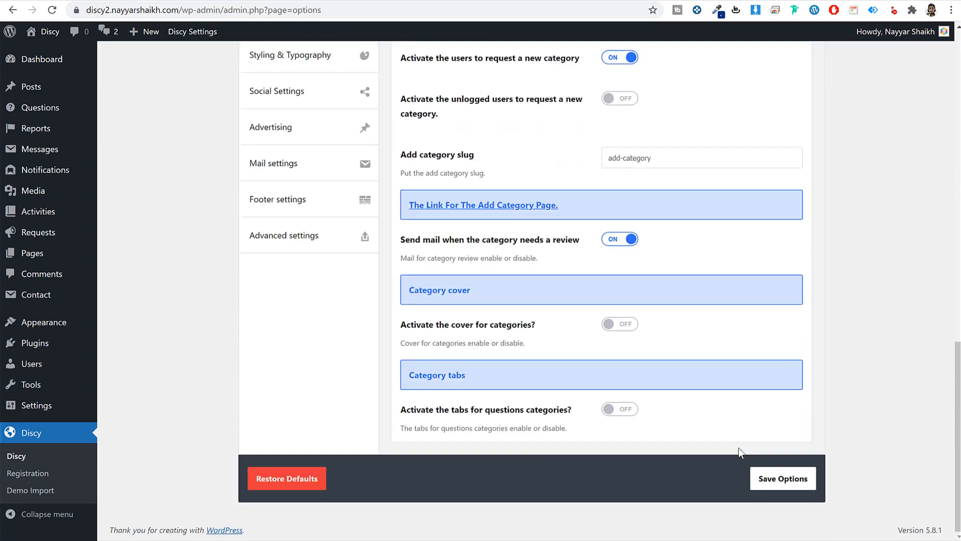
click(782, 479)
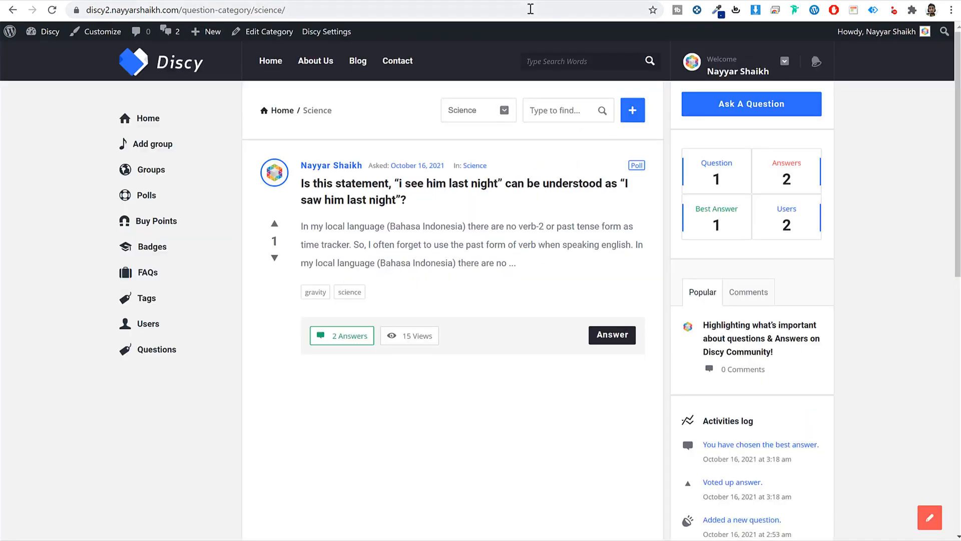
- Reload the Science category page to check the new style
click(531, 9)
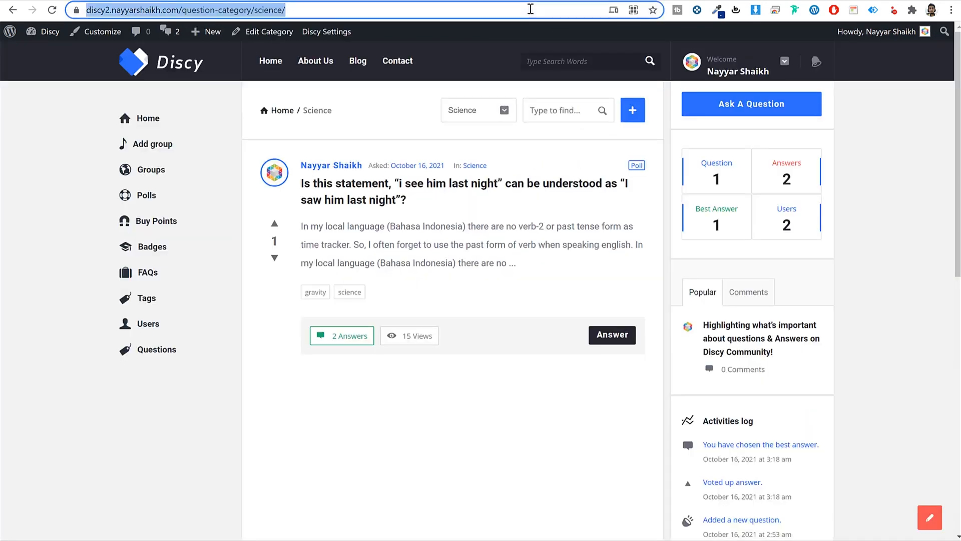
key(Return)
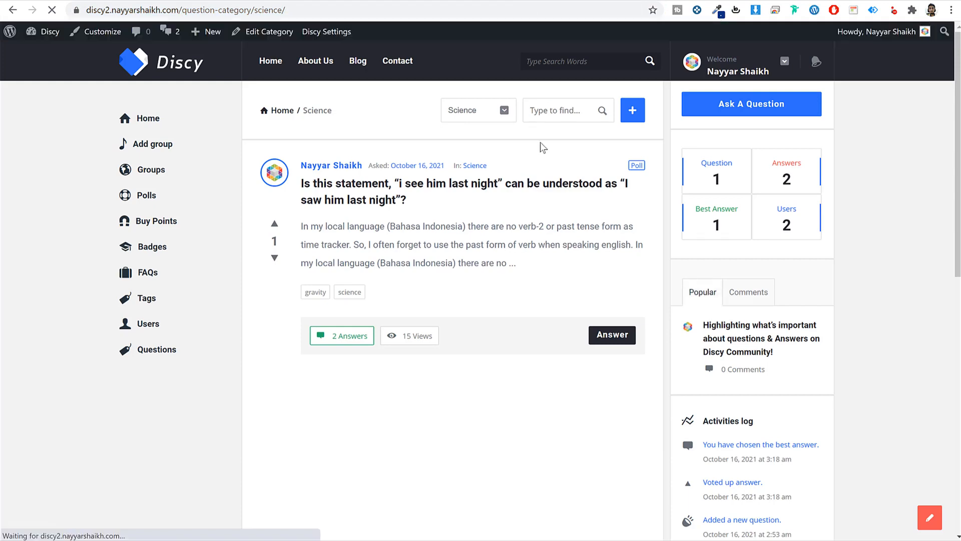
scroll(545, 155, down, 5)
scroll(548, 161, up, 5)
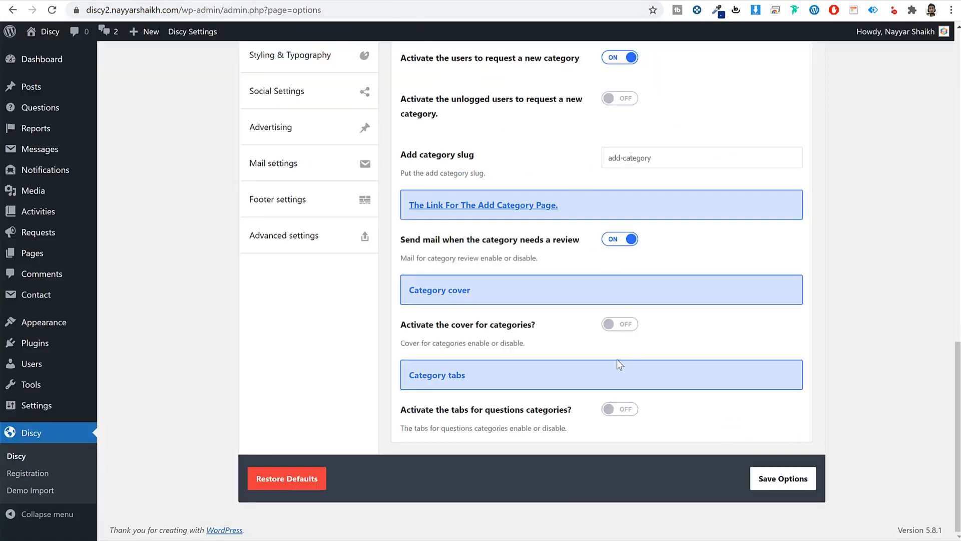
- Turn on category covers, save, and reload the Science page to see the cover
click(620, 330)
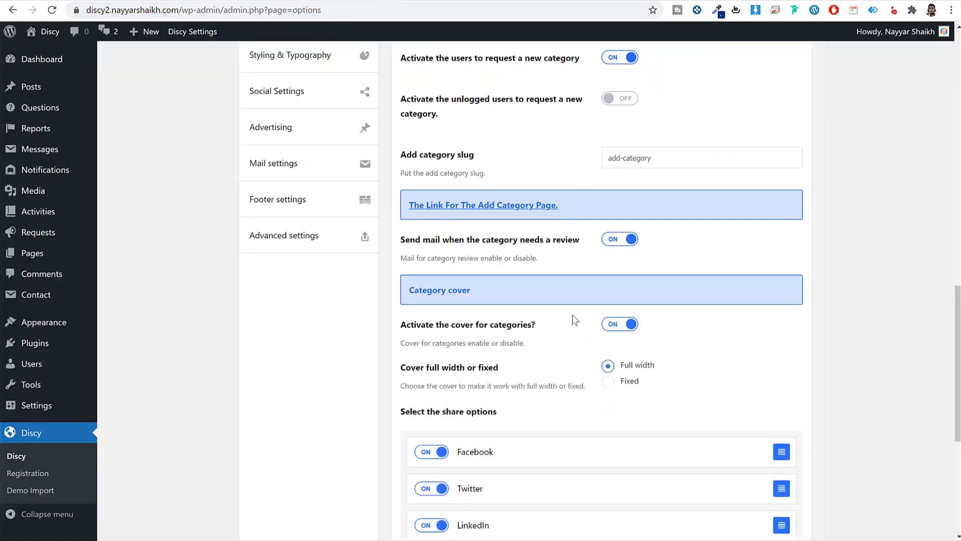
scroll(834, 328, down, 5)
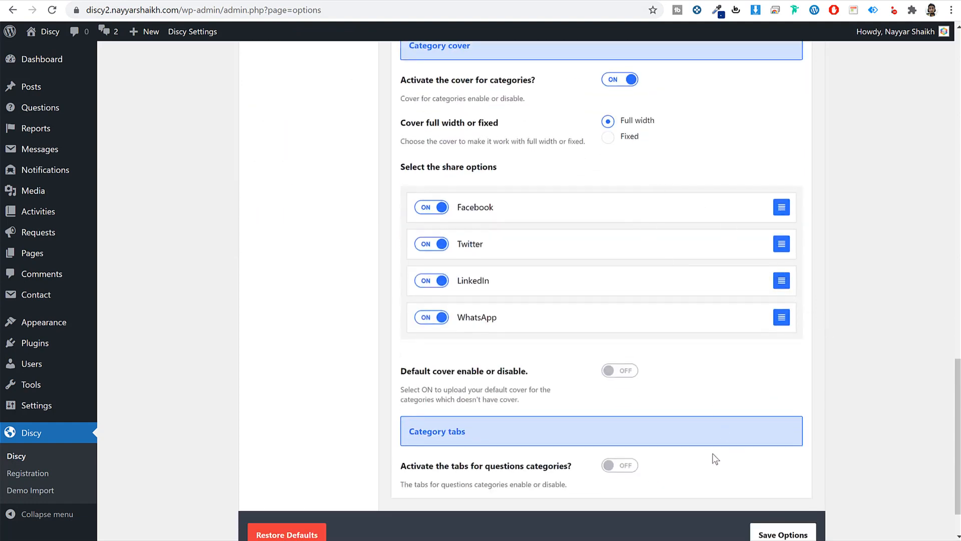
click(788, 531)
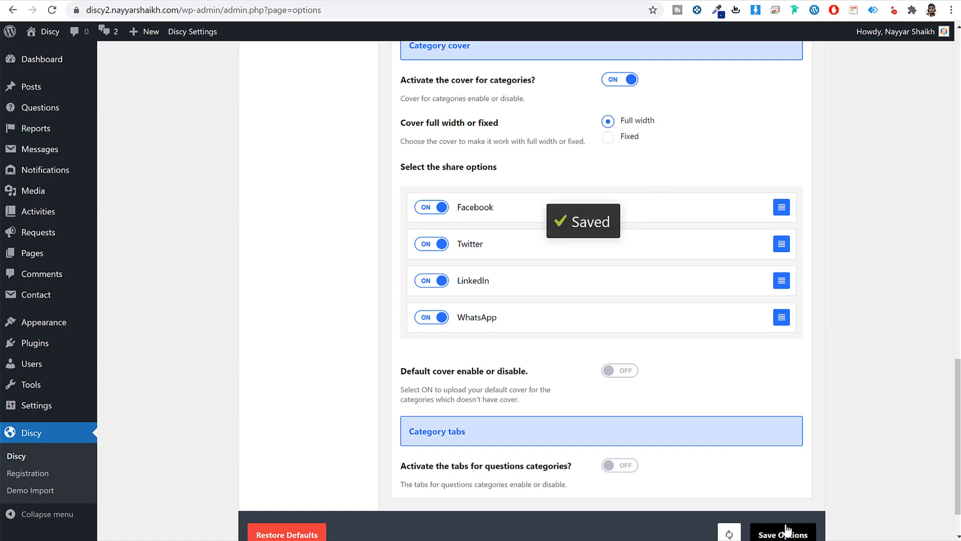
click(511, 1)
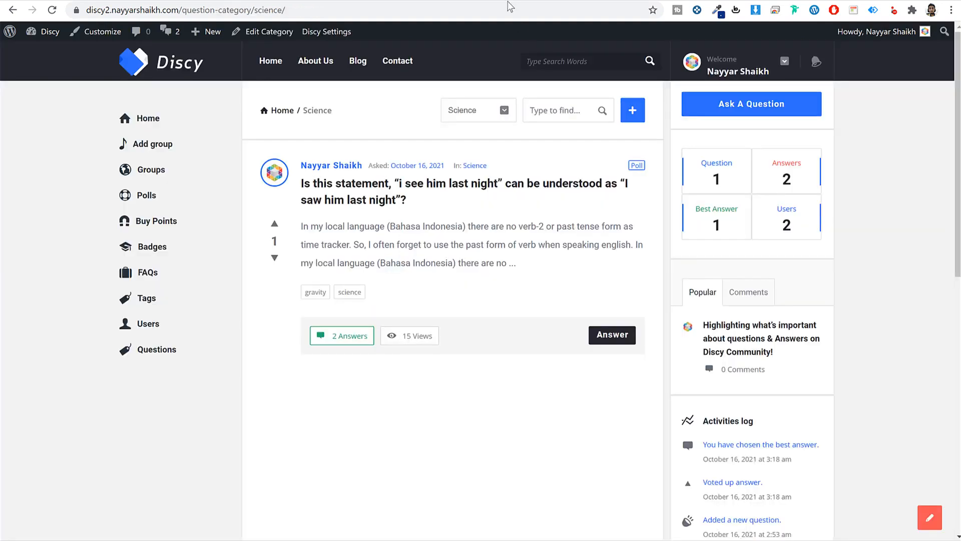
click(510, 7)
key(Return)
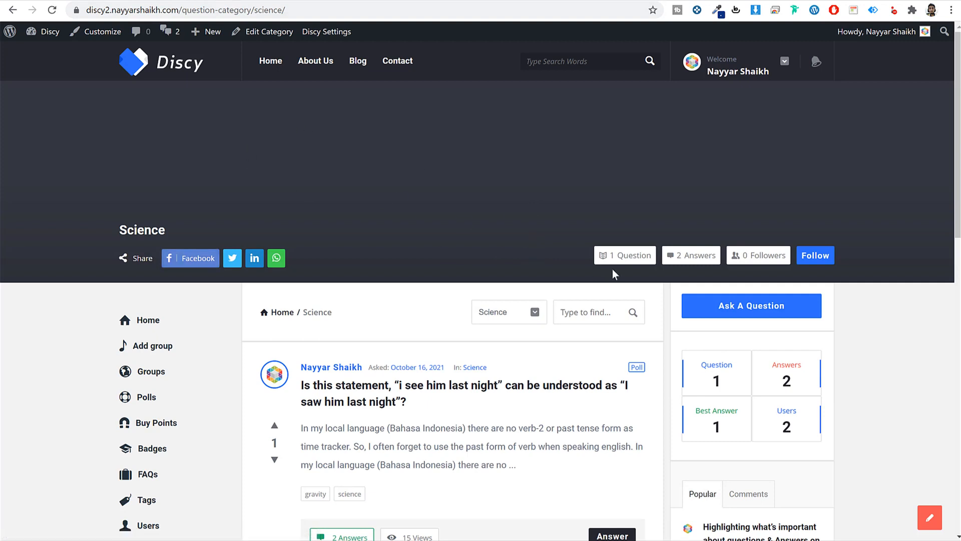
- Turn on tabs for question categories and save the options
click(378, 1)
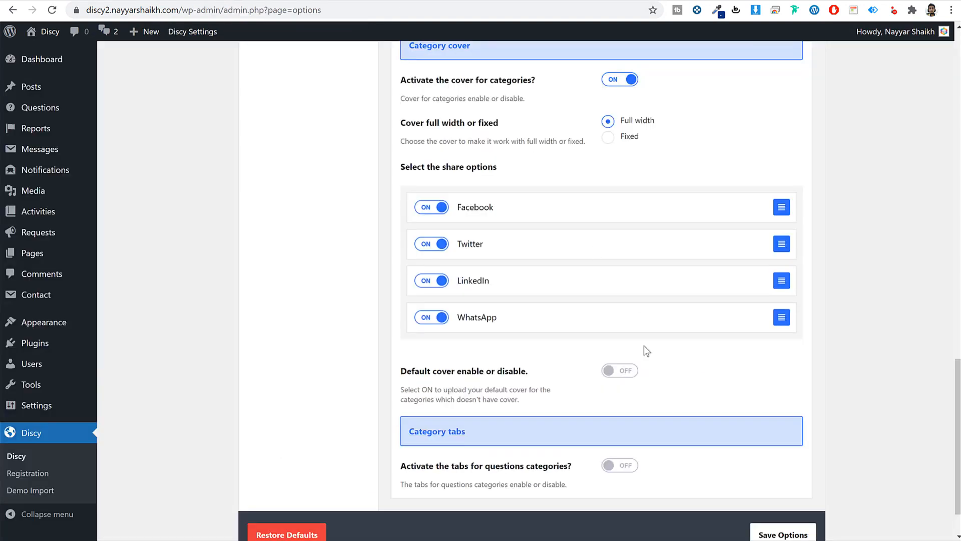
click(617, 466)
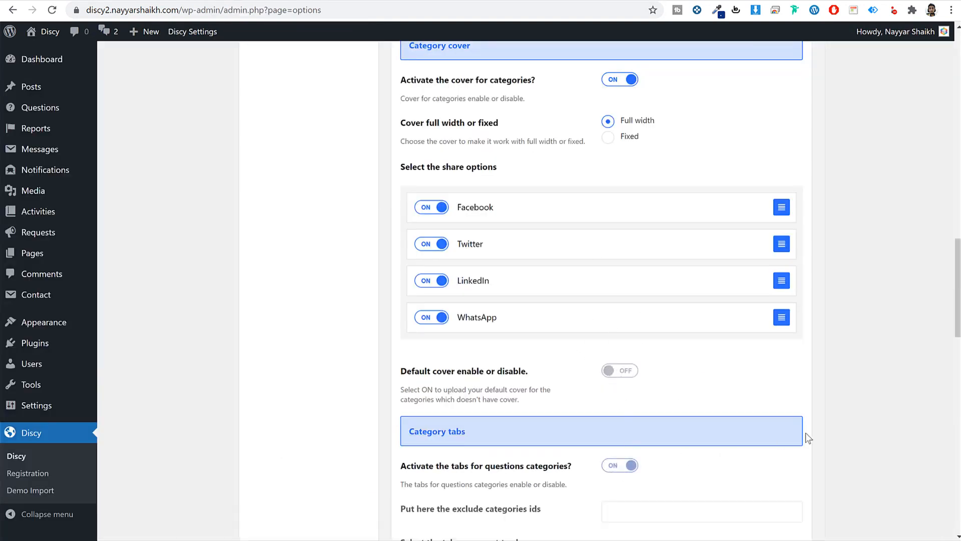
scroll(806, 432, down, 5)
scroll(807, 436, down, 1)
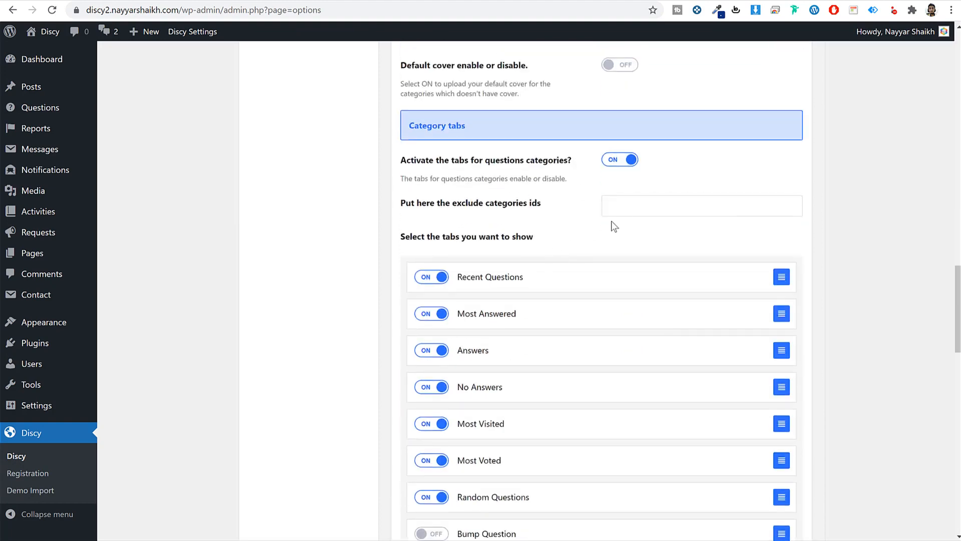
scroll(674, 326, down, 18)
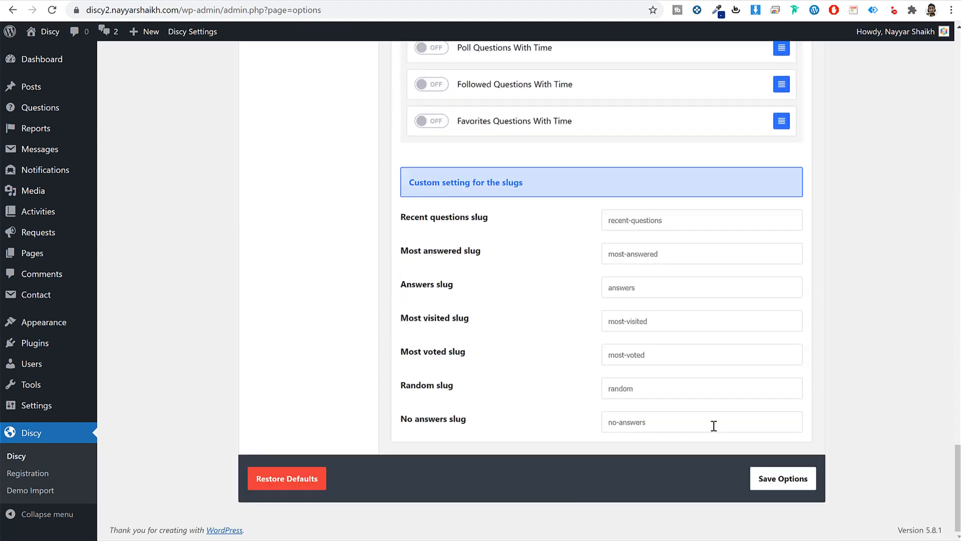
click(787, 480)
scroll(725, 380, up, 20)
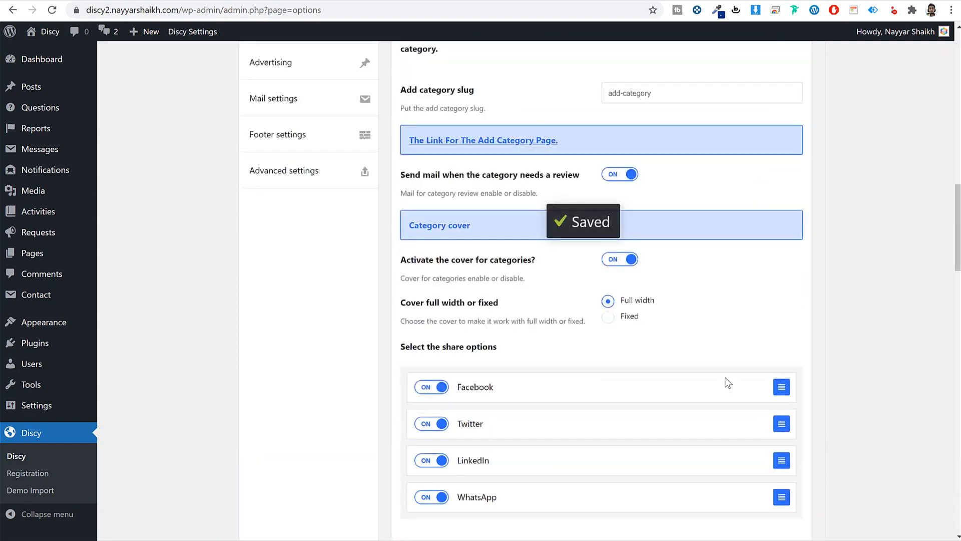
scroll(719, 273, down, 2)
- Browse the Questions & Loop, inner question, share and layout options, and view the site homepage
click(753, 225)
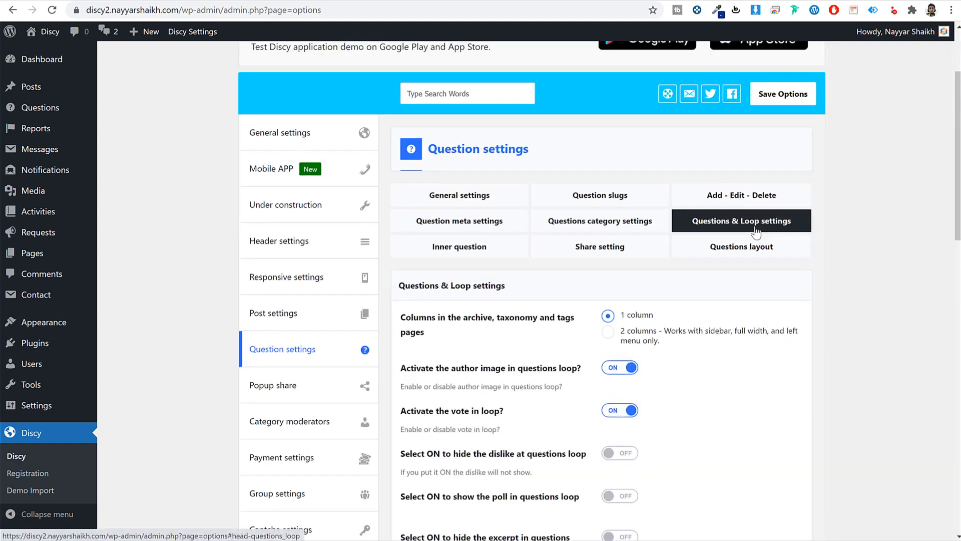
click(472, 247)
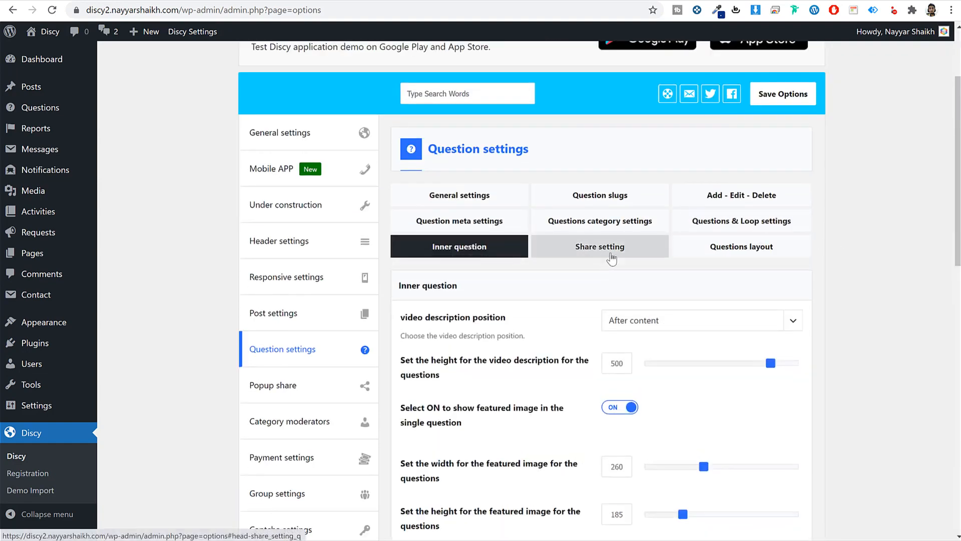
click(650, 257)
click(742, 252)
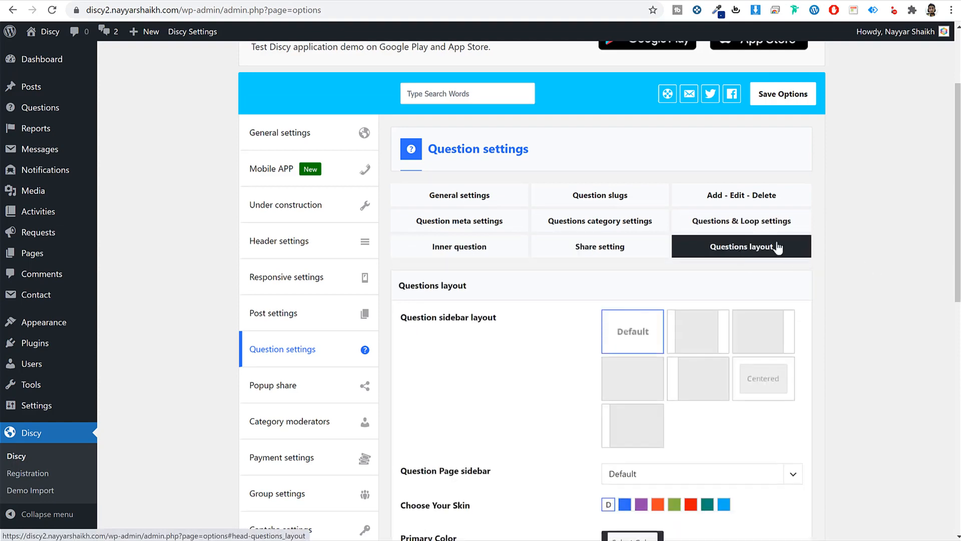
click(765, 230)
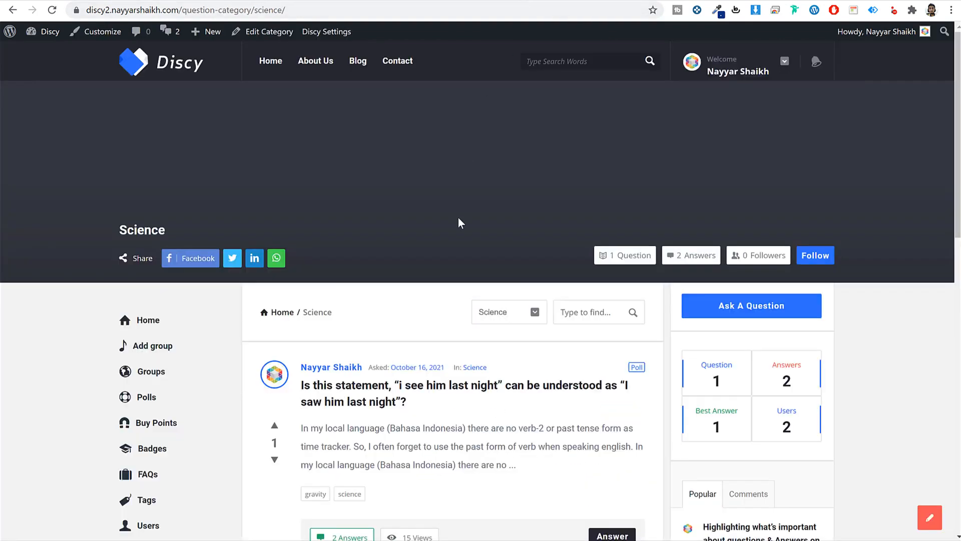
click(191, 71)
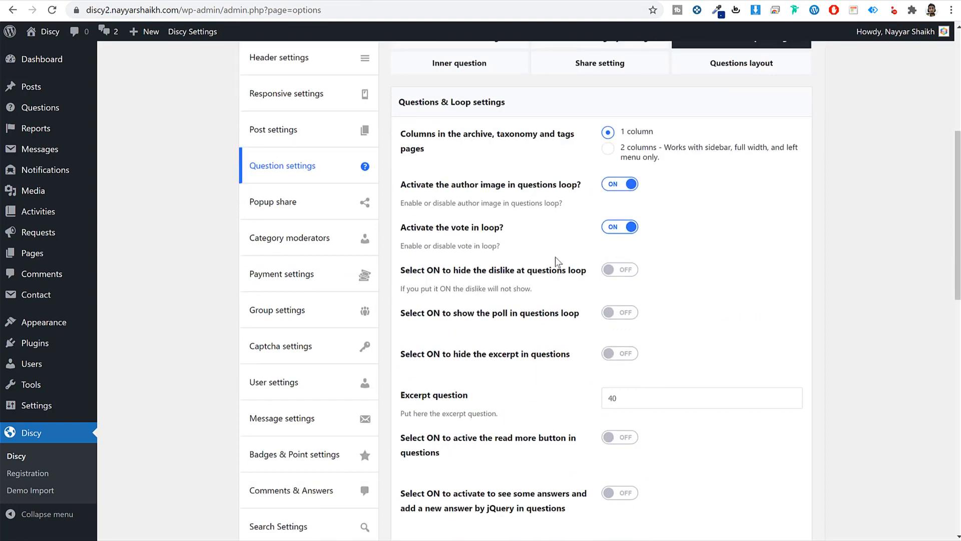
- Set the question pagination style to Load more and save
scroll(751, 353, down, 15)
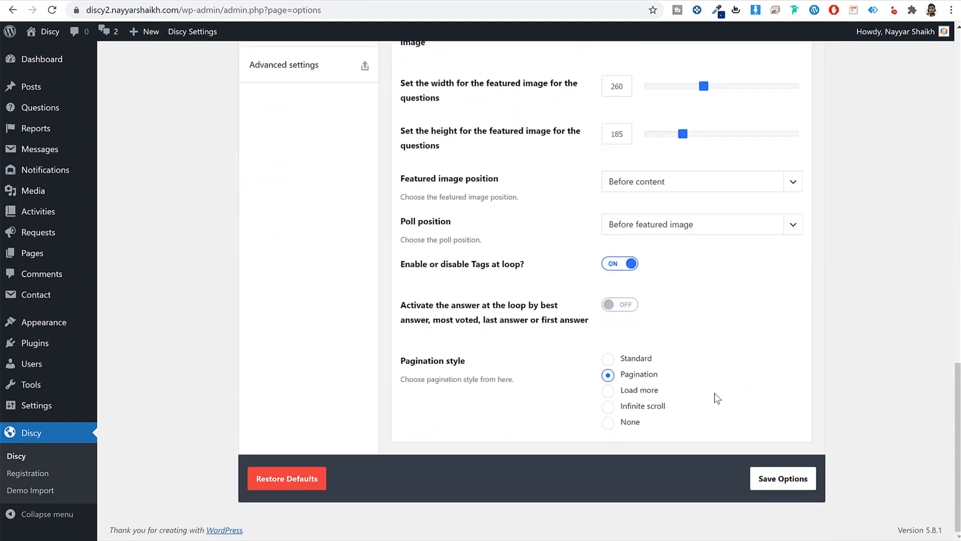
click(641, 392)
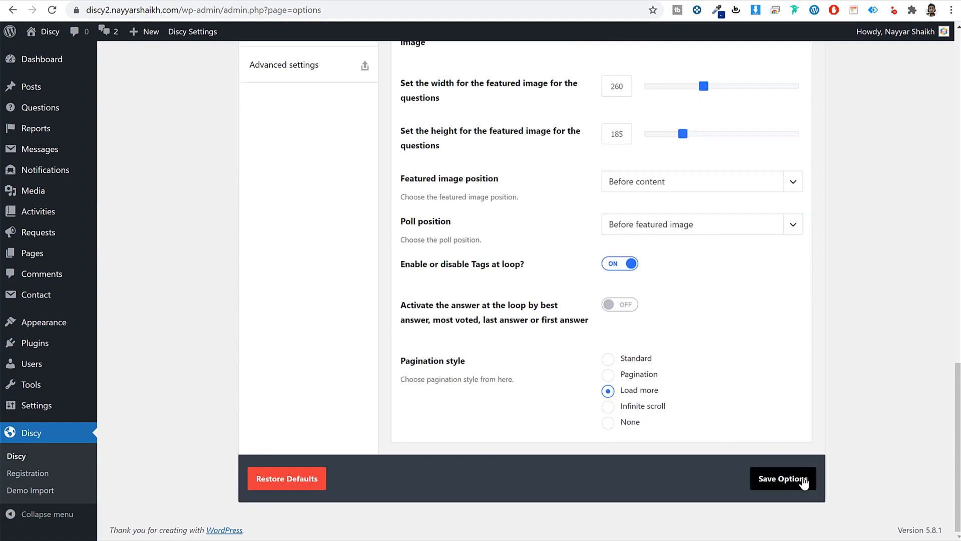
click(801, 479)
scroll(611, 289, up, 15)
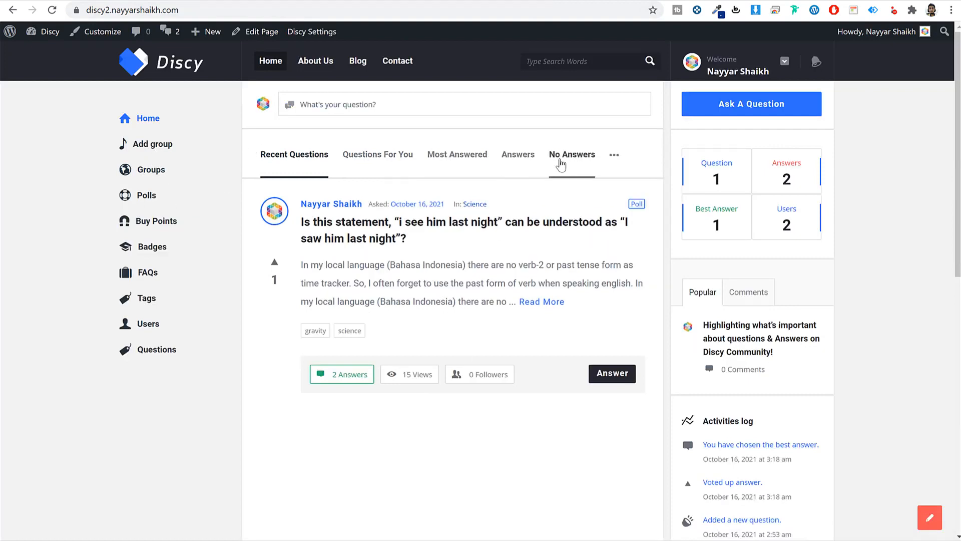
- Go back to the theme options and bring up the Inner question settings
click(394, 1)
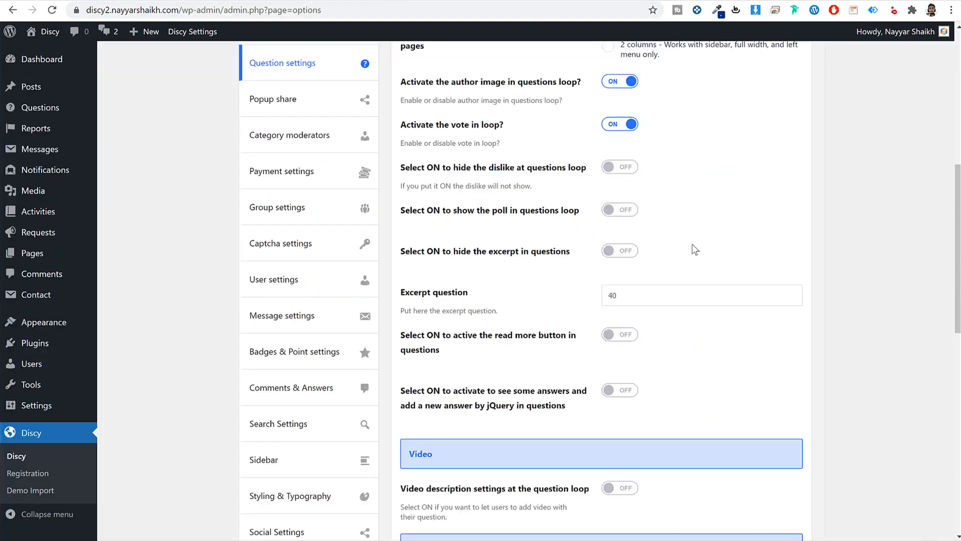
scroll(786, 321, up, 4)
scroll(713, 308, down, 3)
scroll(713, 316, down, 5)
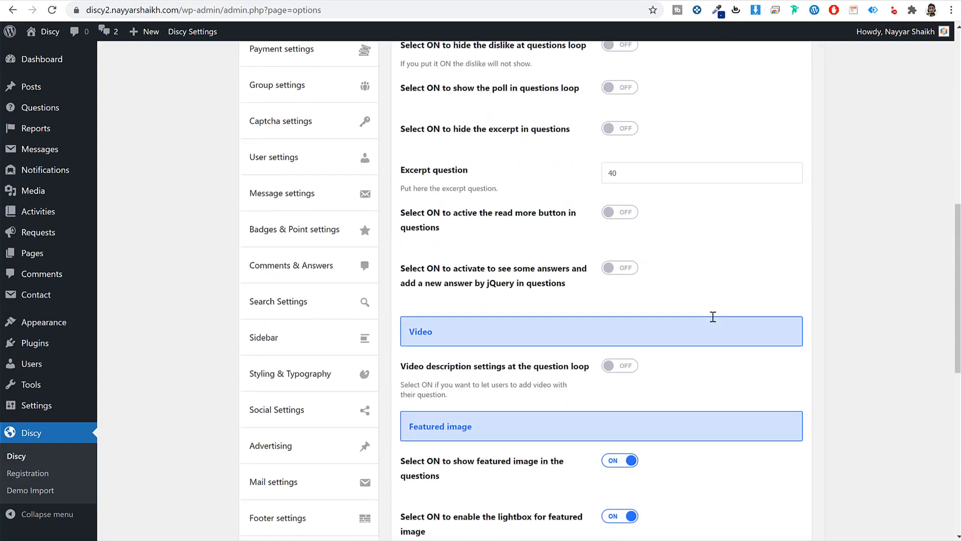
scroll(708, 337, up, 7)
scroll(707, 340, up, 3)
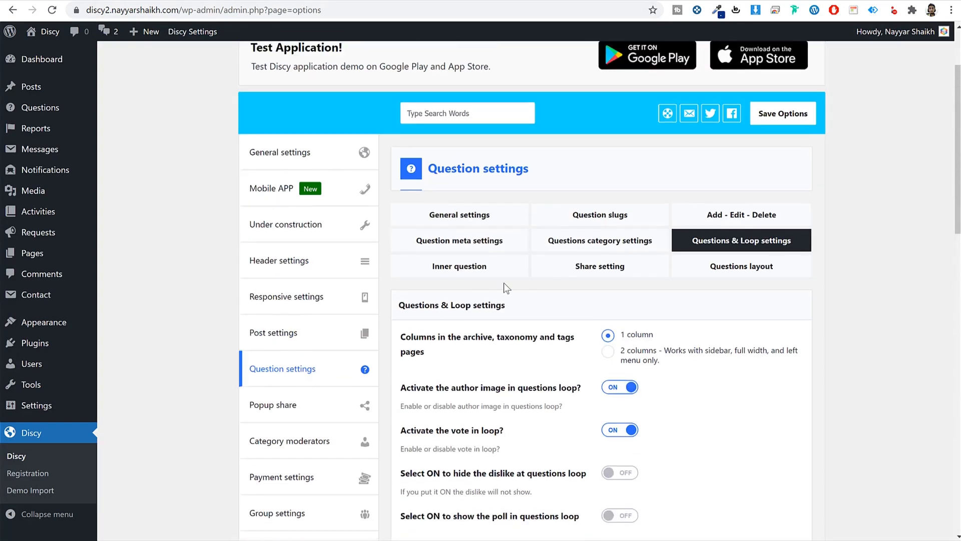
click(458, 264)
scroll(785, 308, down, 2)
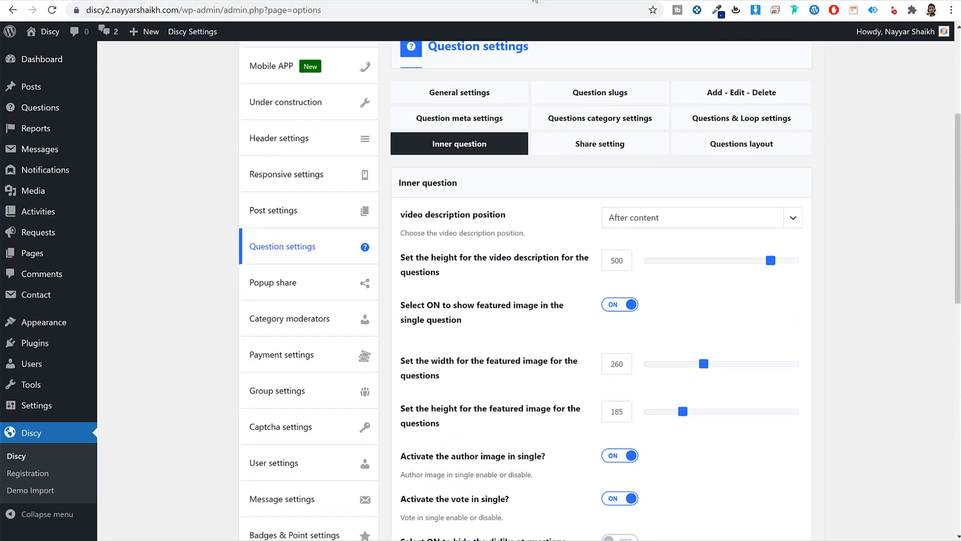
- Inspect the poll question's page and its description on the live site
click(534, 1)
click(511, 215)
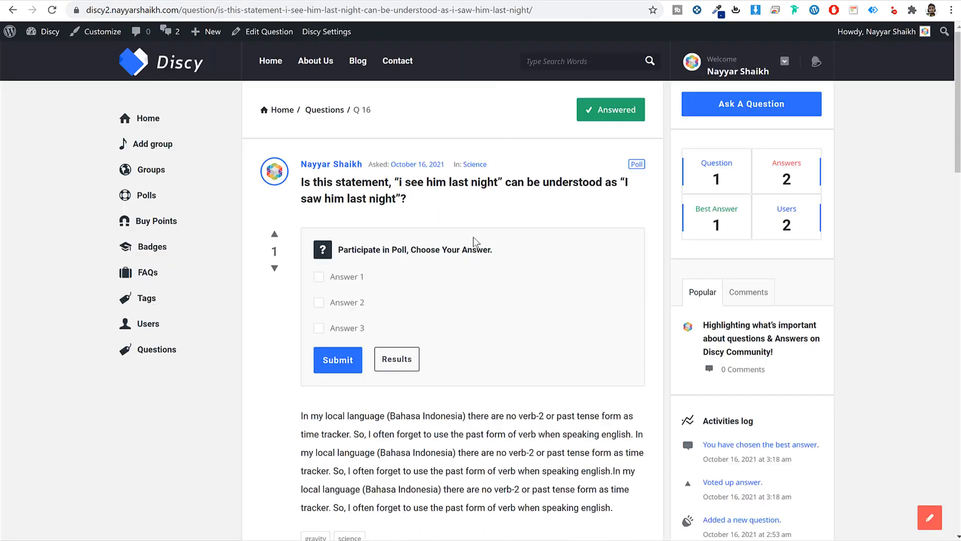
scroll(473, 237, down, 4)
drag(299, 233, 354, 251)
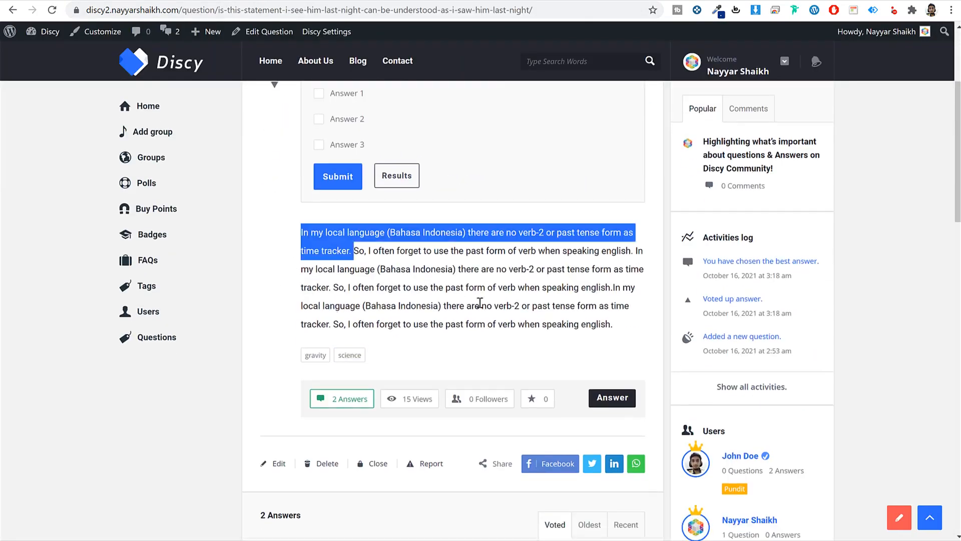
drag(480, 303, 612, 324)
click(619, 328)
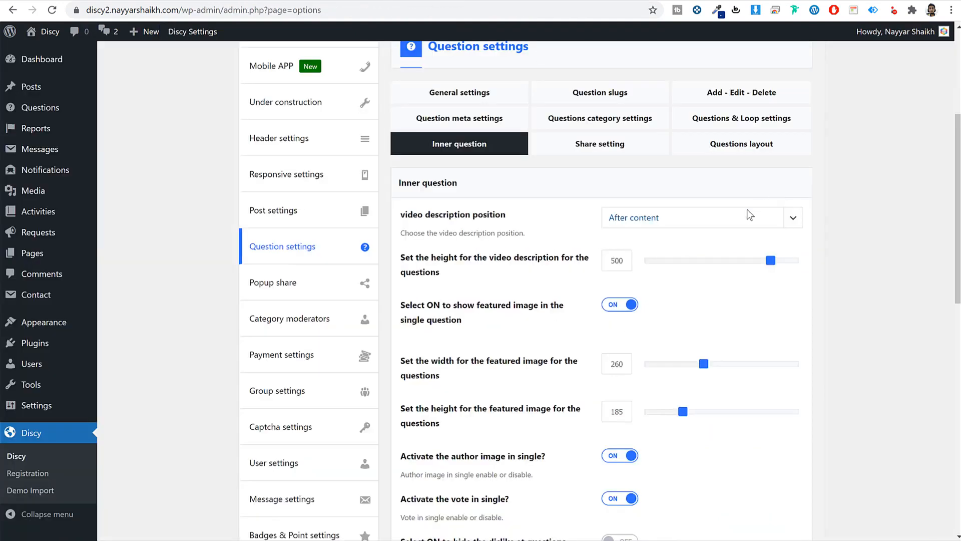
- Keep the video description position set to After content
click(748, 215)
click(826, 233)
scroll(503, 225, down, 1)
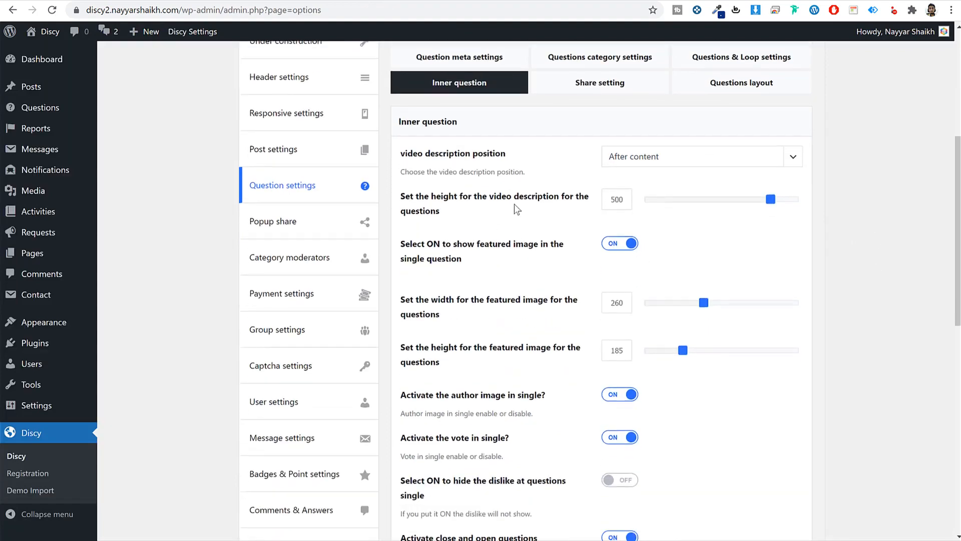
scroll(783, 271, down, 7)
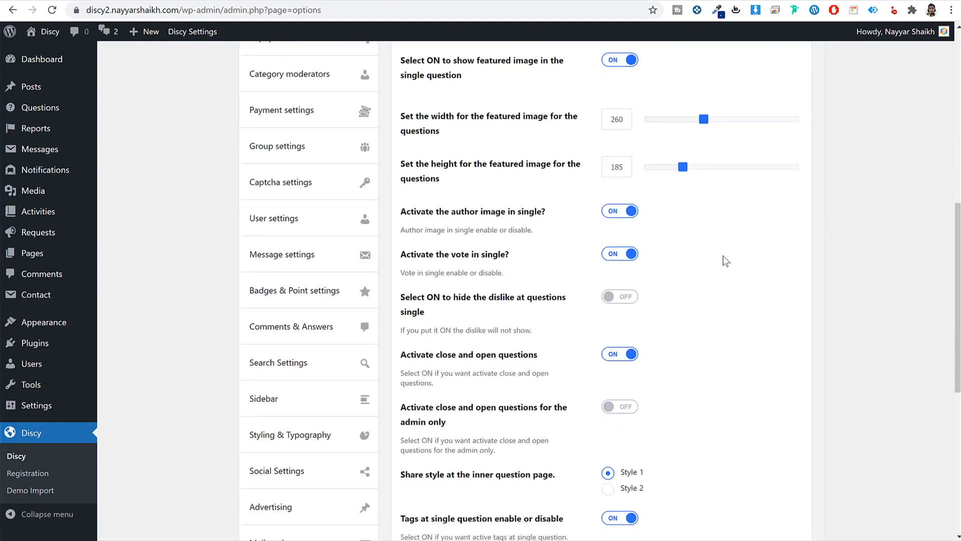
scroll(727, 273, down, 1)
scroll(728, 273, down, 1)
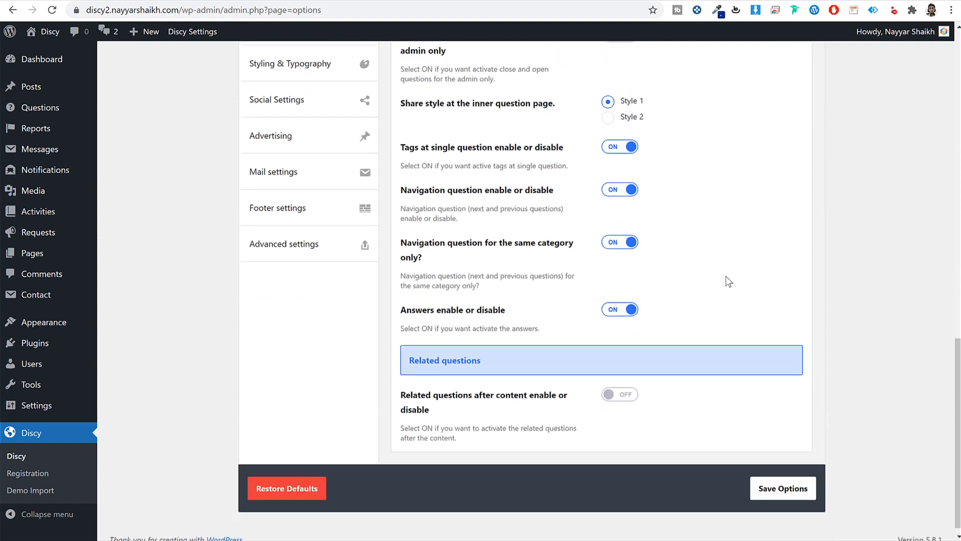
- Turn on Related questions after content and save the question settings
click(624, 392)
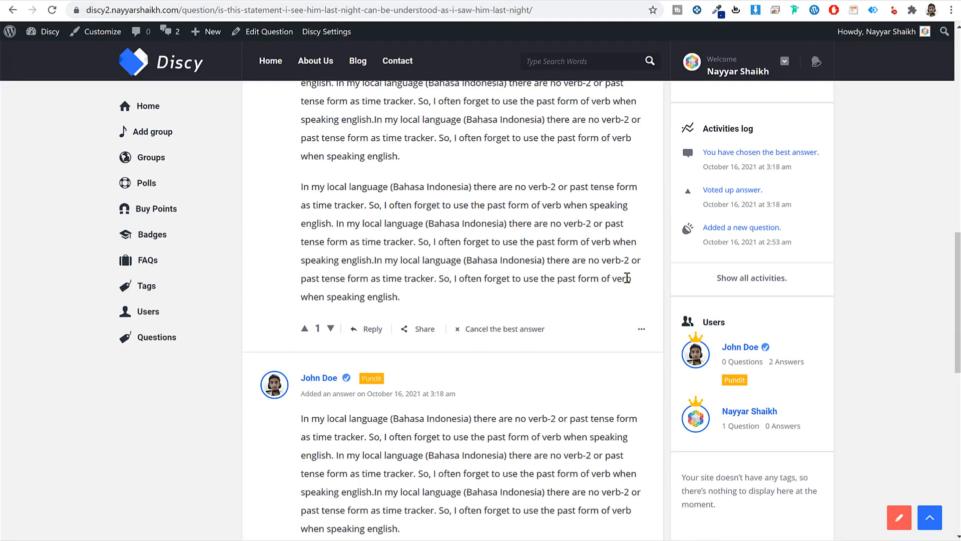
scroll(626, 278, down, 10)
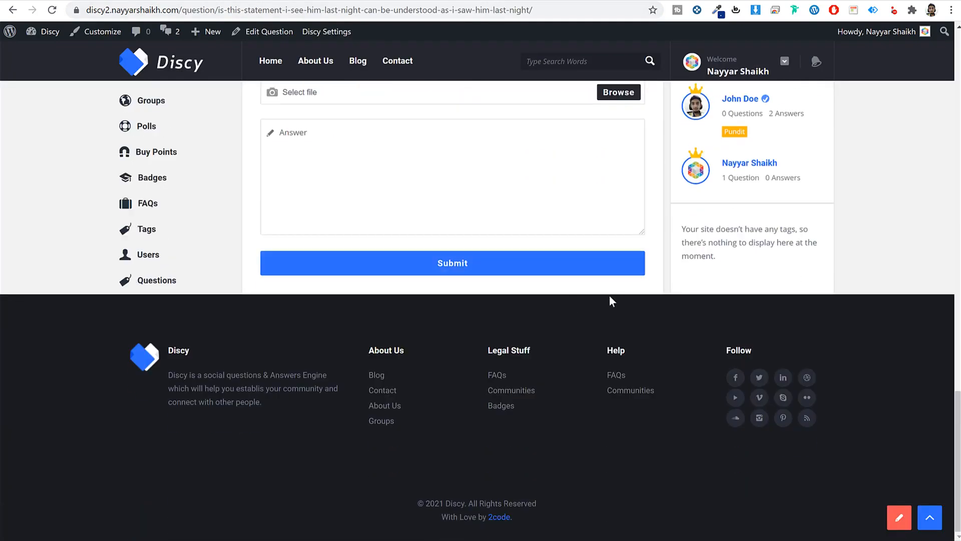
scroll(612, 298, up, 6)
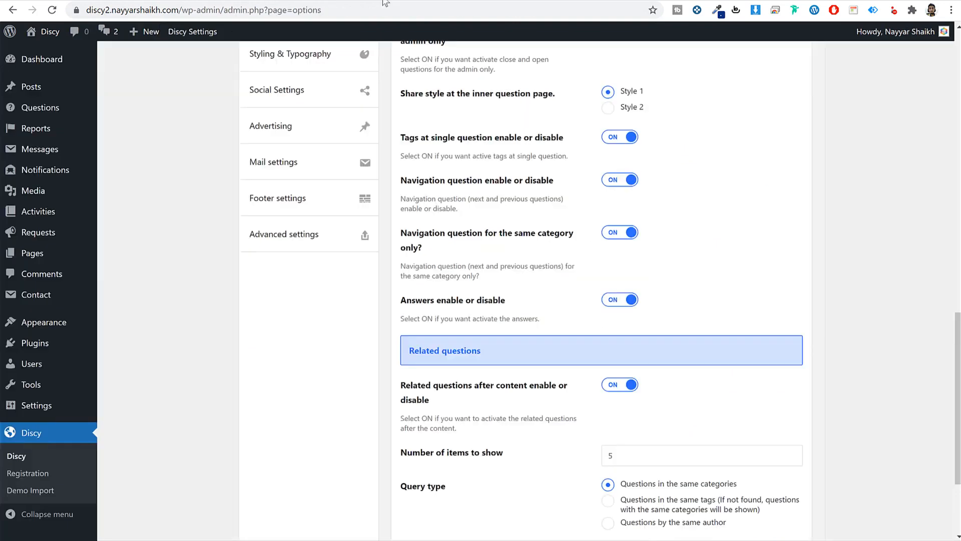
scroll(768, 399, down, 2)
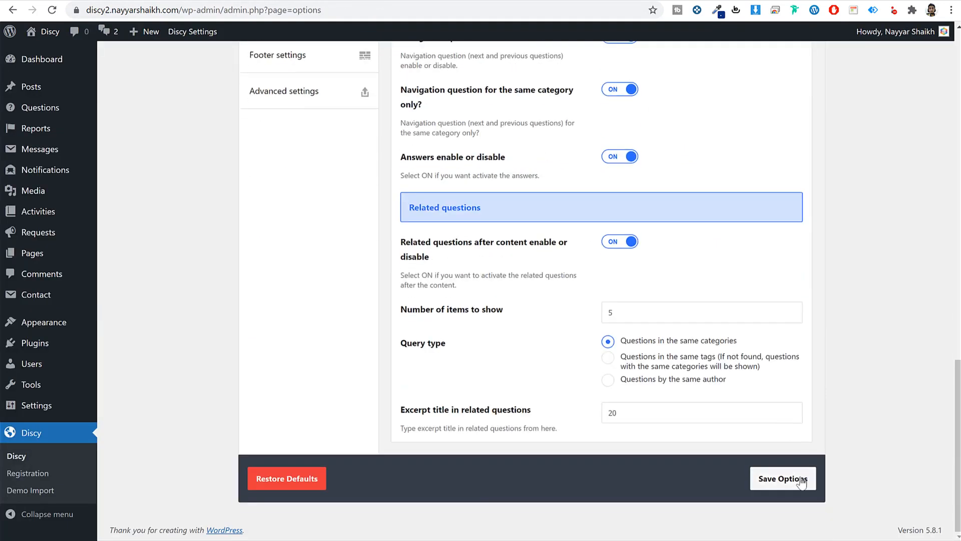
click(792, 481)
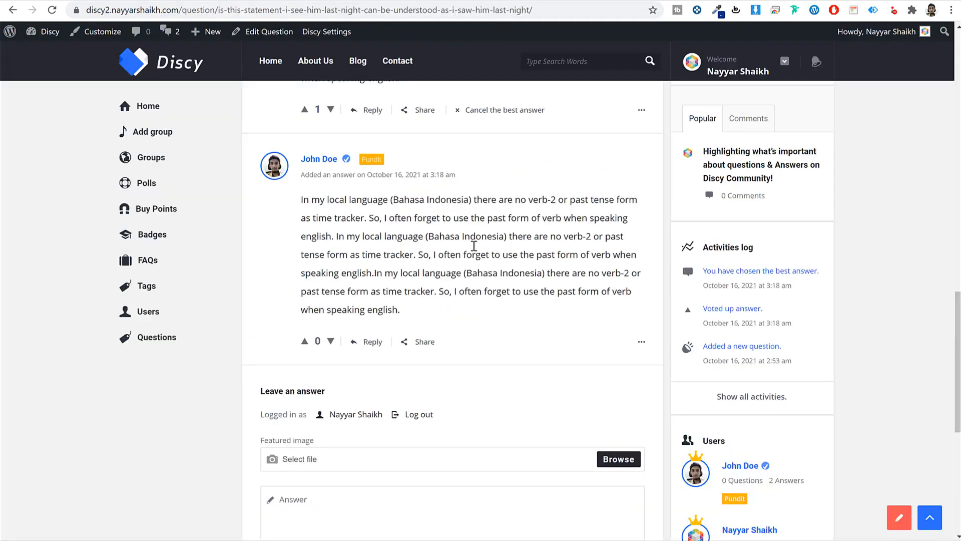
- Try a left-sidebar question layout, revert it to Default, then bring up Popup share settings
scroll(475, 243, down, 8)
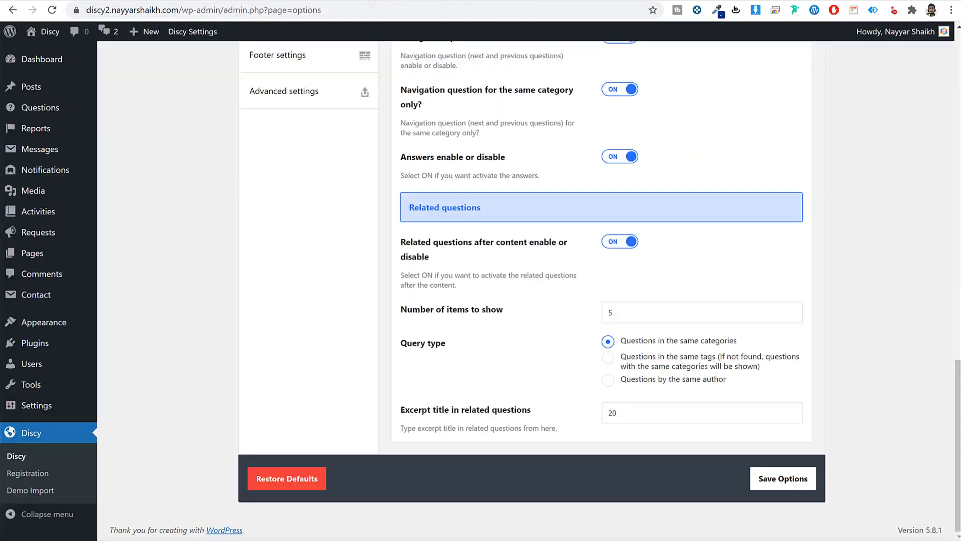
scroll(730, 315, up, 10)
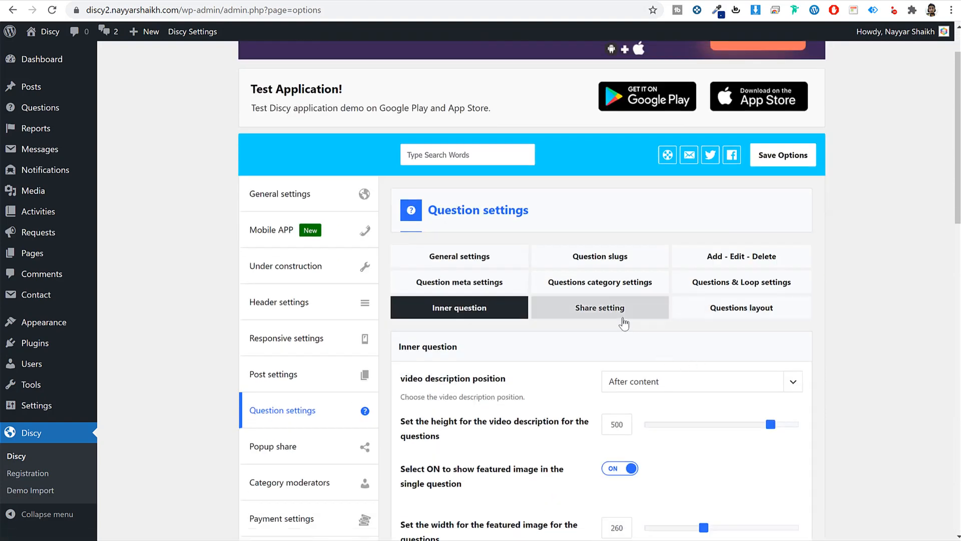
click(600, 307)
scroll(884, 329, down, 4)
click(767, 124)
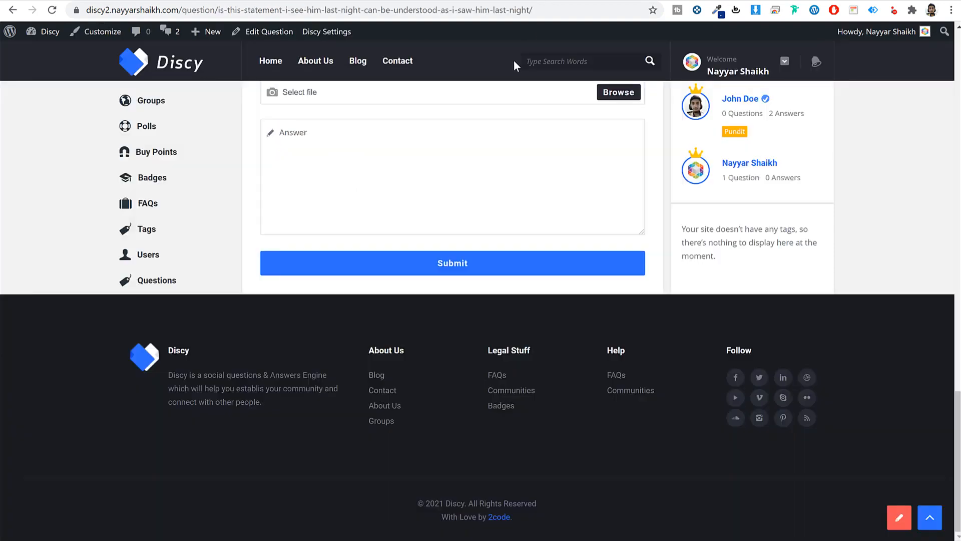
scroll(404, 298, up, 15)
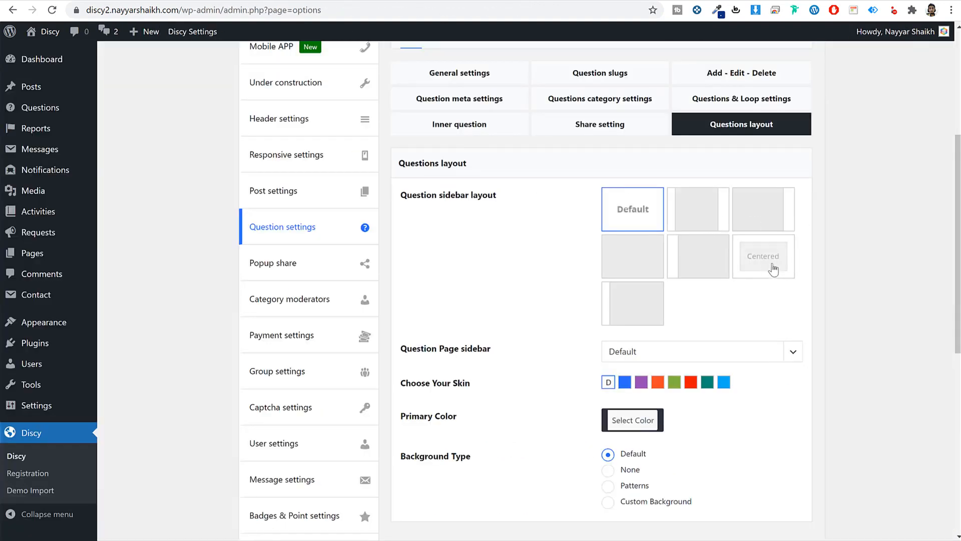
click(649, 296)
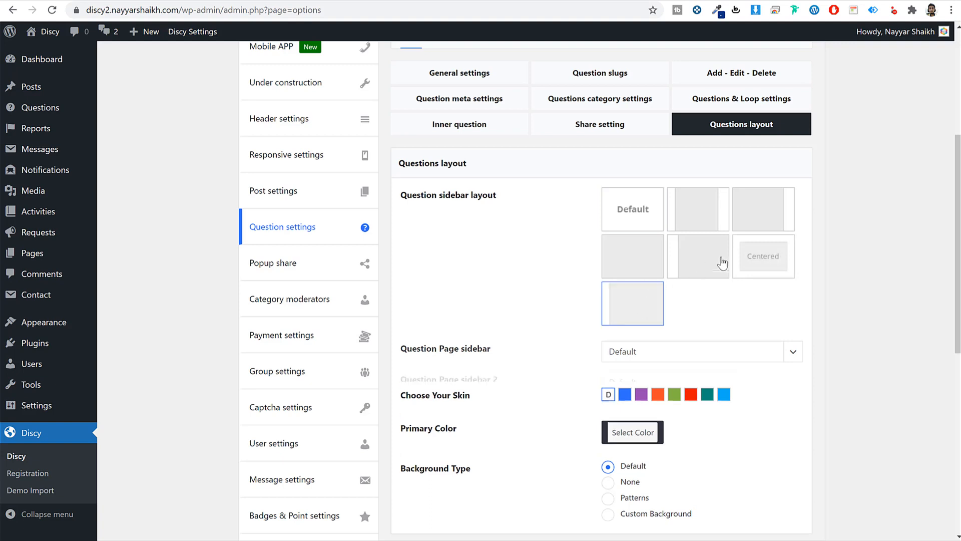
click(642, 222)
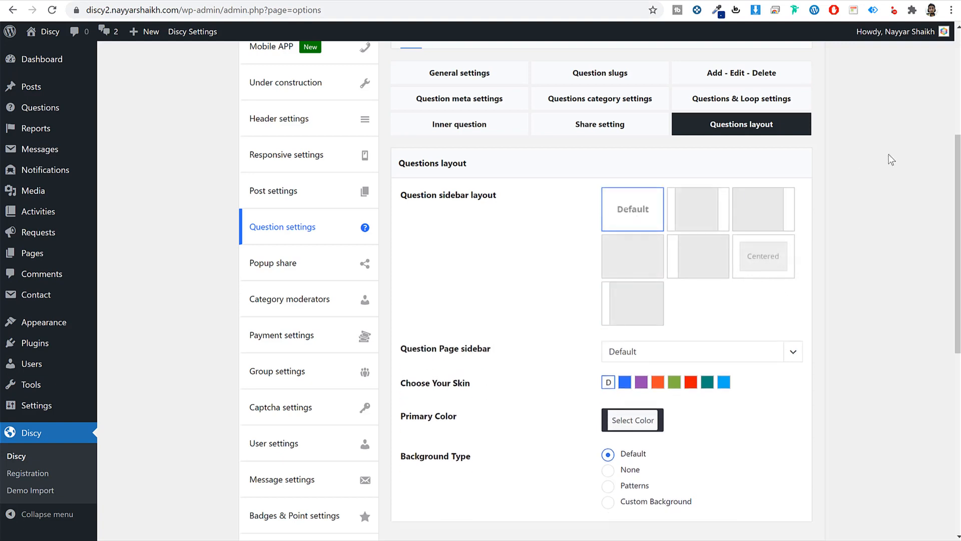
click(291, 265)
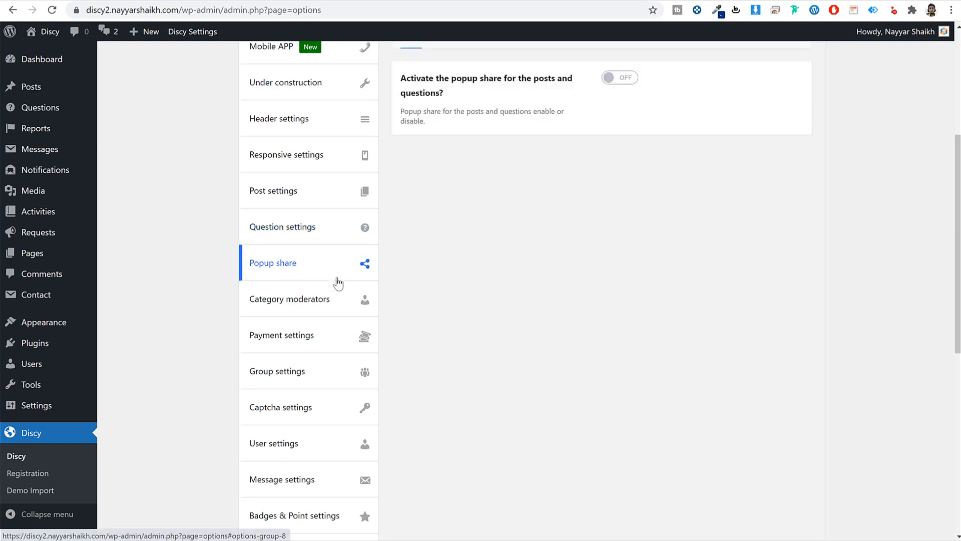
- Move from category moderators to the Discy payment settings
click(313, 307)
click(293, 338)
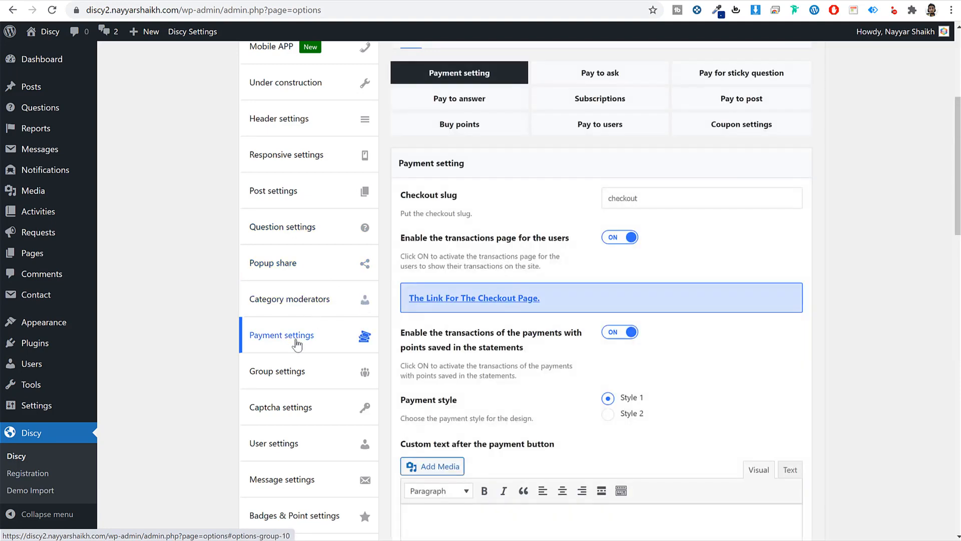
scroll(842, 254, up, 1)
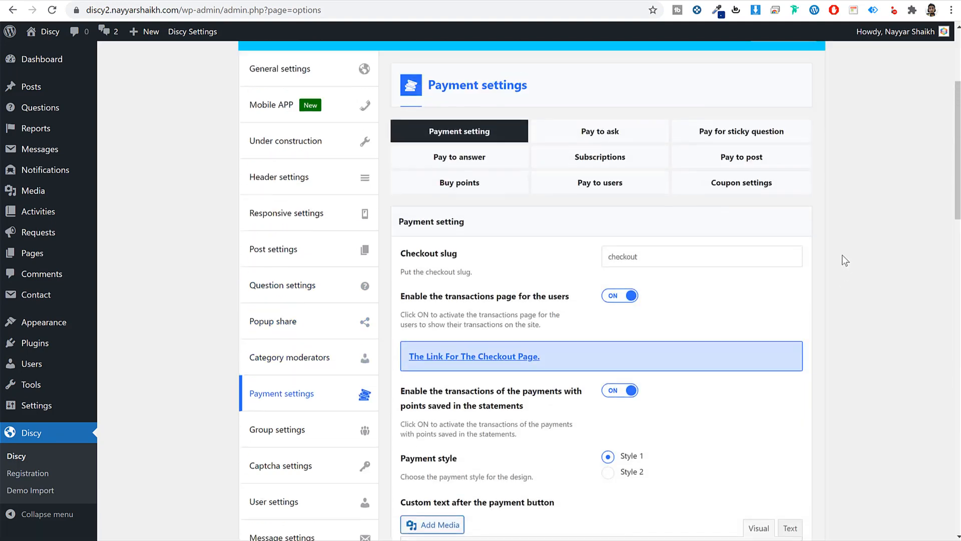
scroll(842, 259, up, 1)
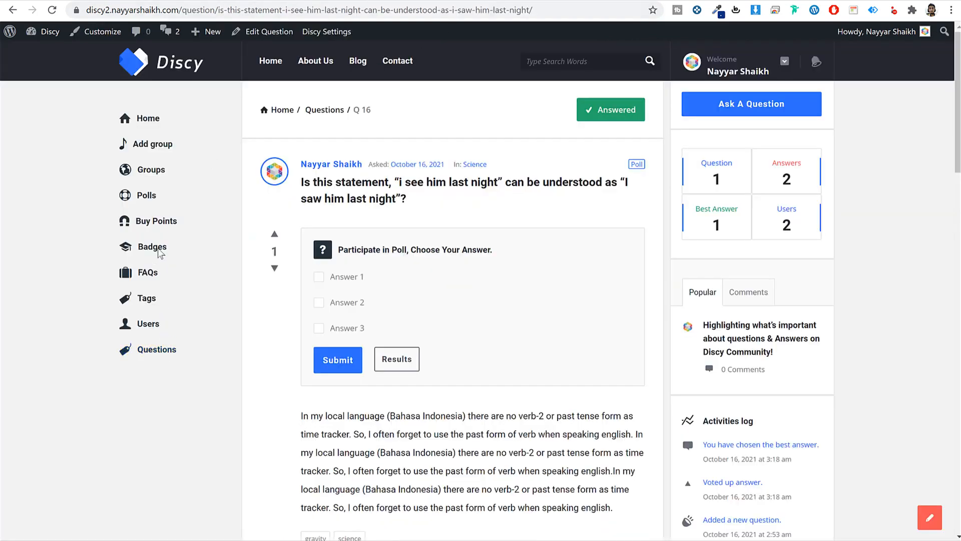
- Preview checkout of the 20-point package on the demo Buy Points page, comparing PayPal and card
click(156, 223)
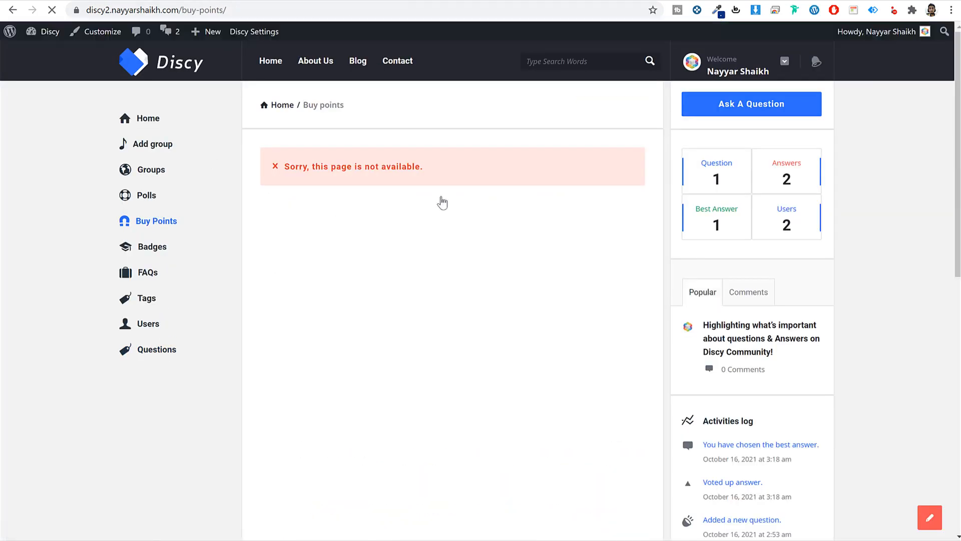
drag(456, 165, 284, 184)
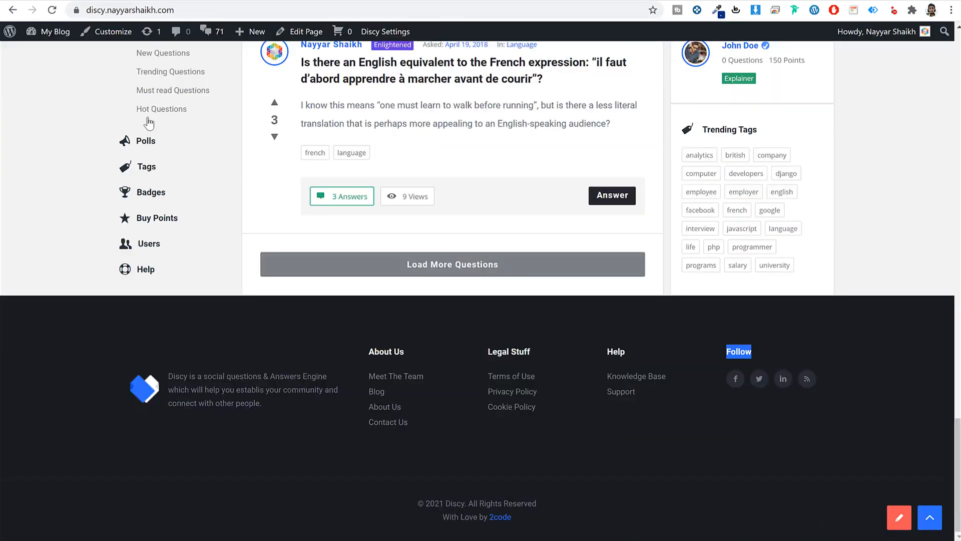
click(171, 220)
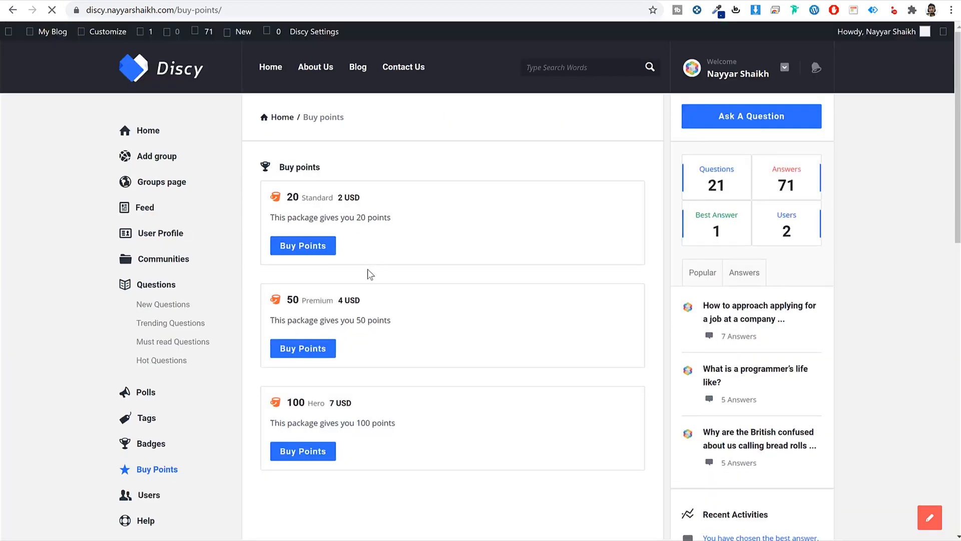
click(318, 254)
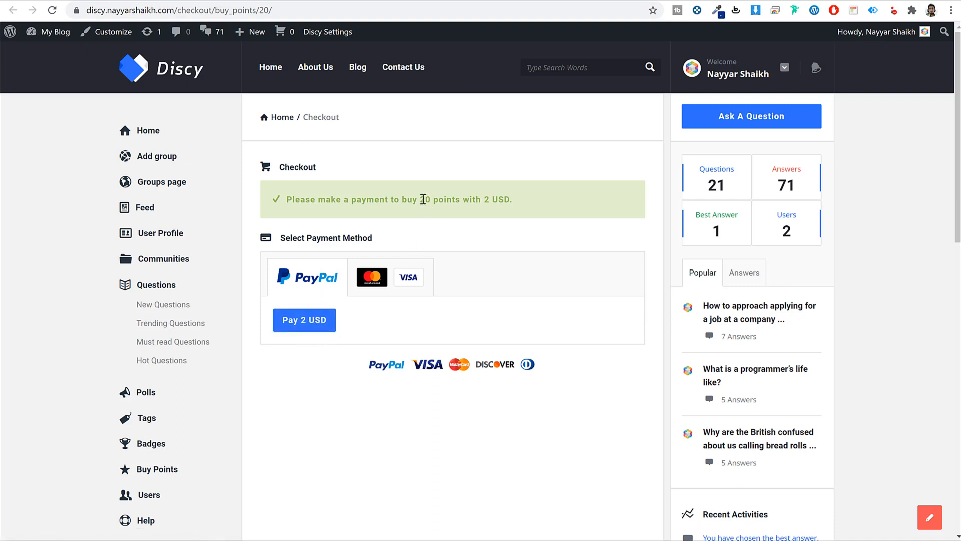
drag(420, 199, 470, 200)
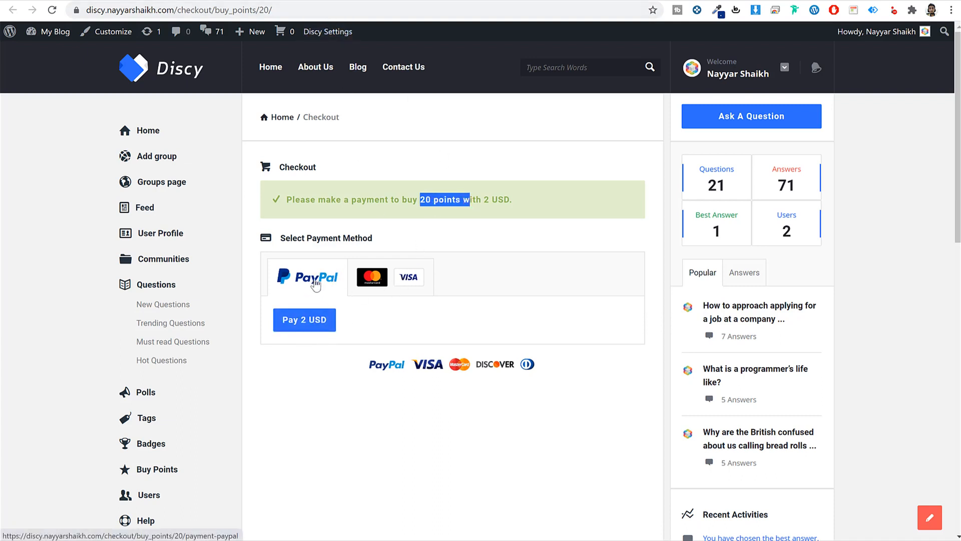
click(294, 279)
click(394, 277)
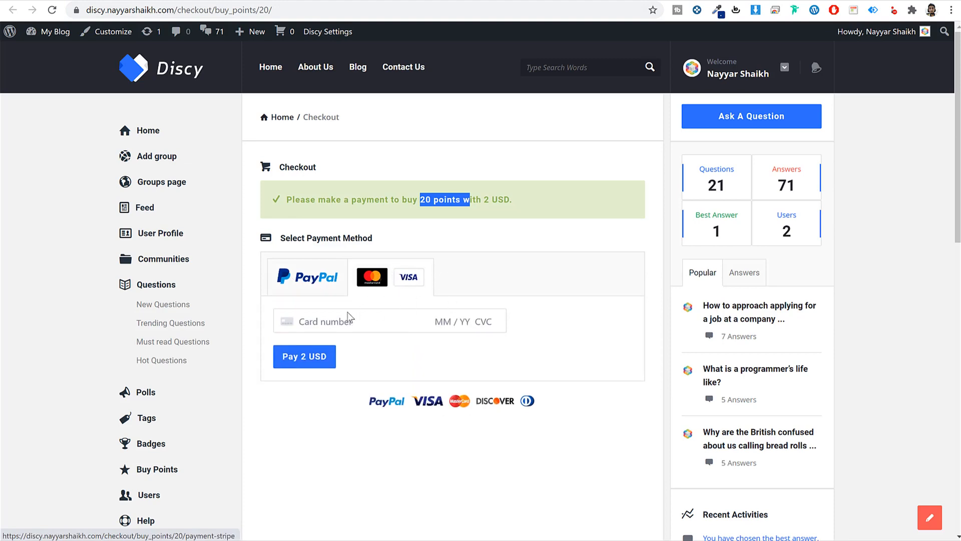
- Compare the payment settings with the front-end 20 points Standard package
click(479, 1)
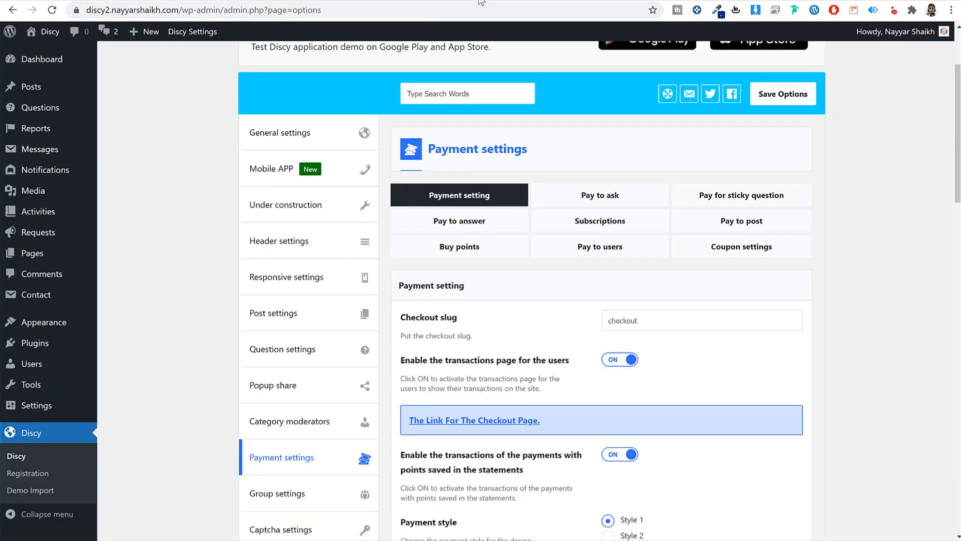
scroll(872, 321, down, 8)
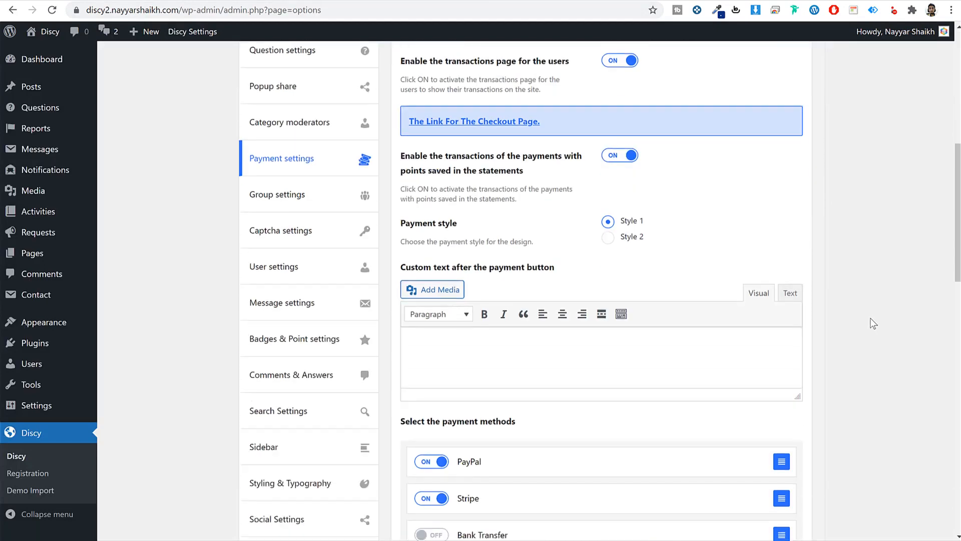
click(228, 2)
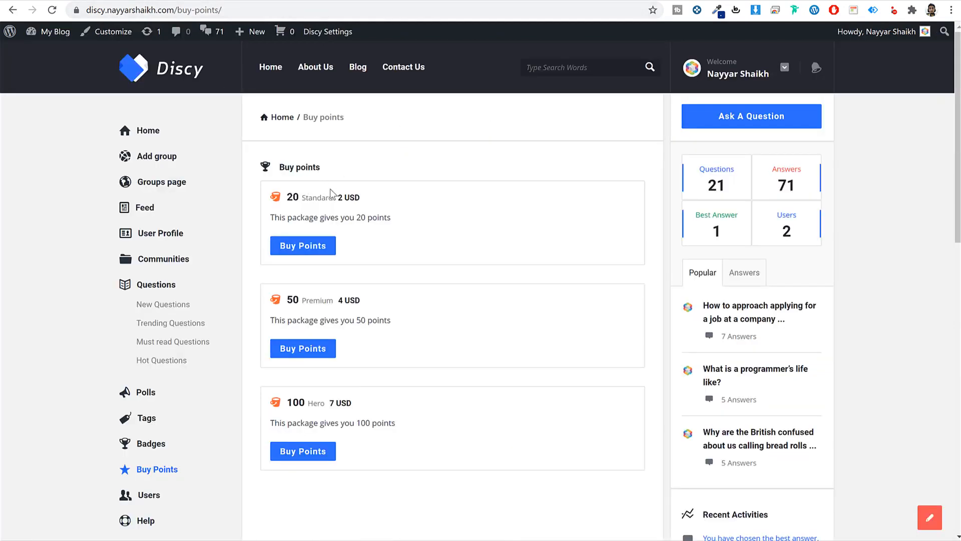
drag(322, 198, 283, 197)
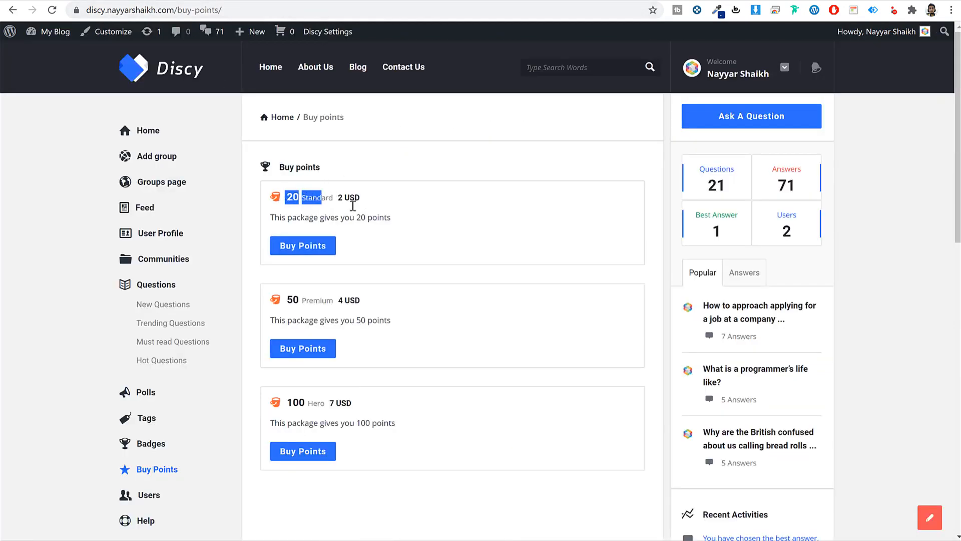
click(347, 2)
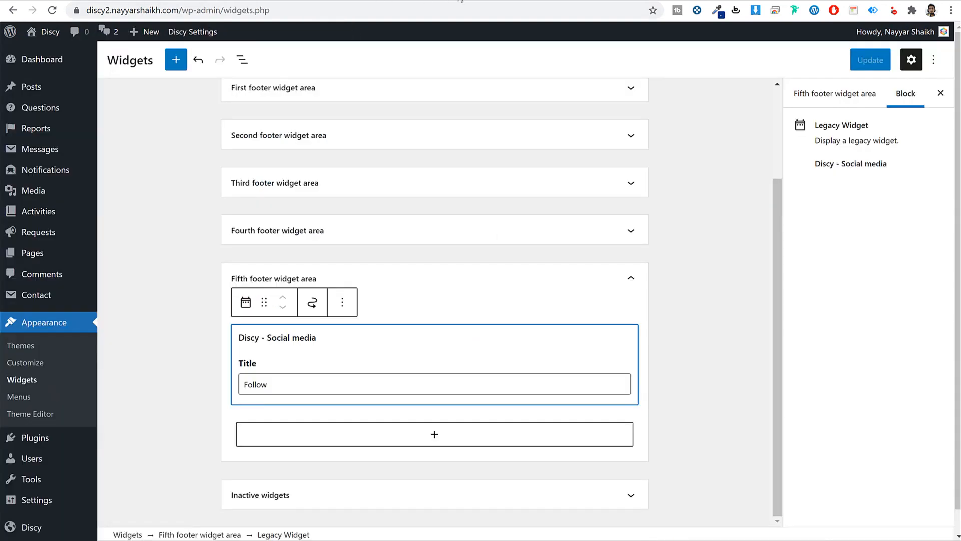
click(461, 1)
- Switch Bank Transfer on as a payment method
scroll(862, 225, up, 6)
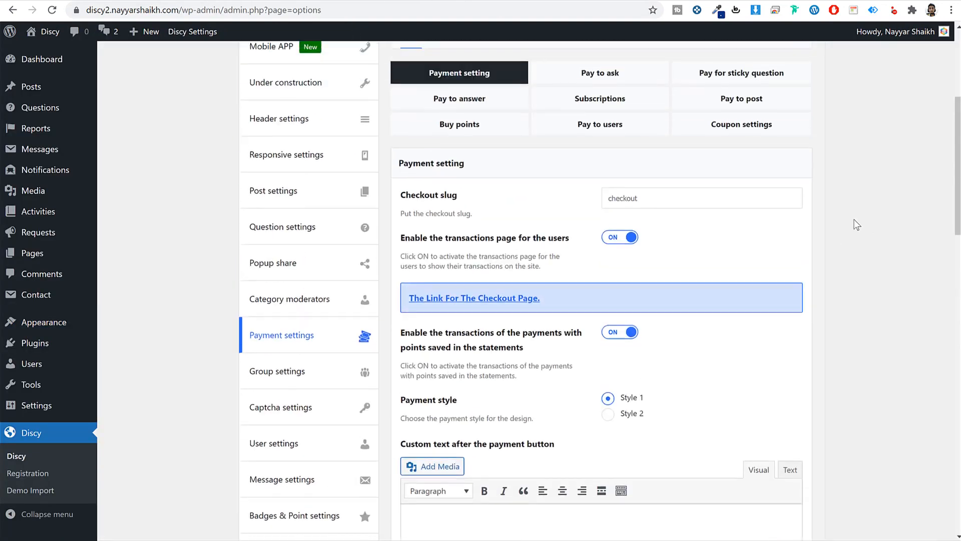
scroll(856, 224, down, 4)
scroll(857, 225, down, 5)
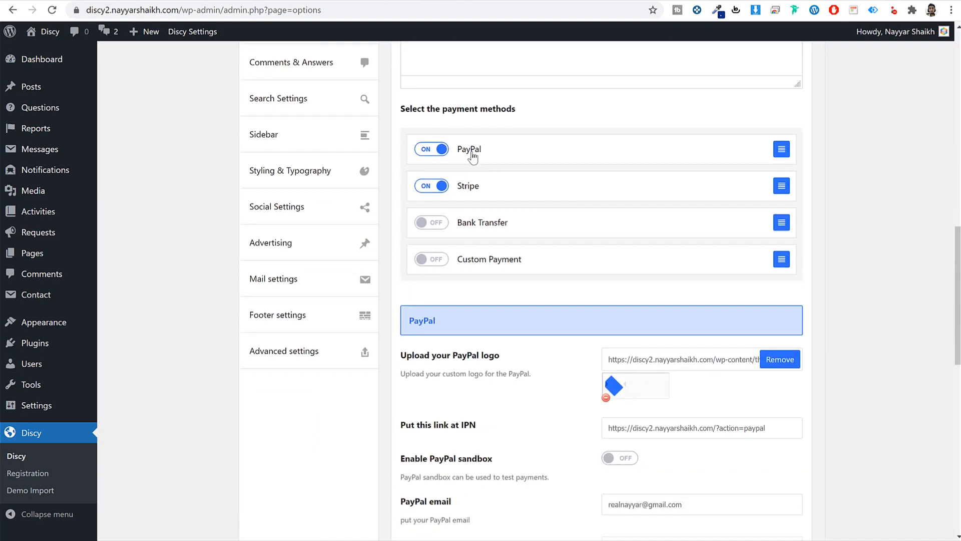
click(432, 222)
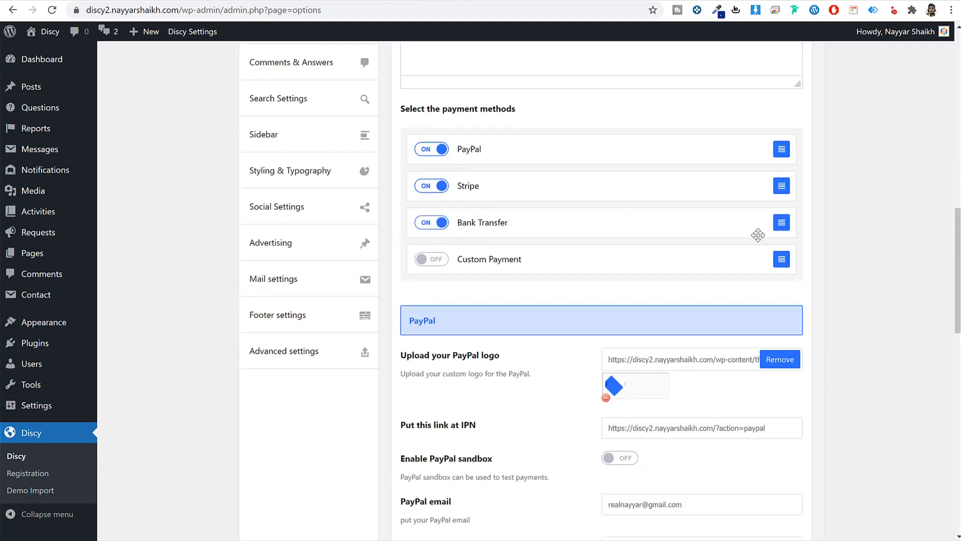
- Review the PayPal email and Live API username, password and signature fields
scroll(833, 260, down, 7)
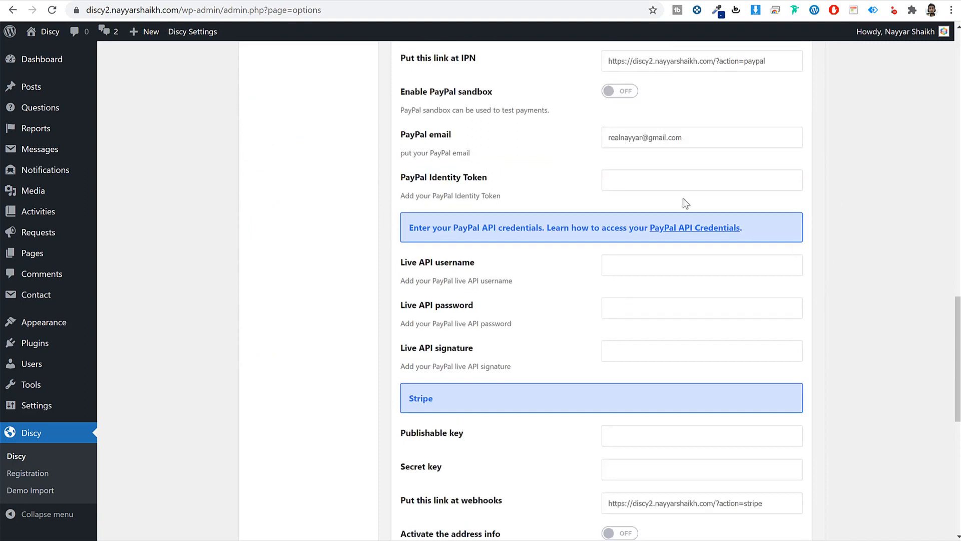
drag(464, 131, 400, 134)
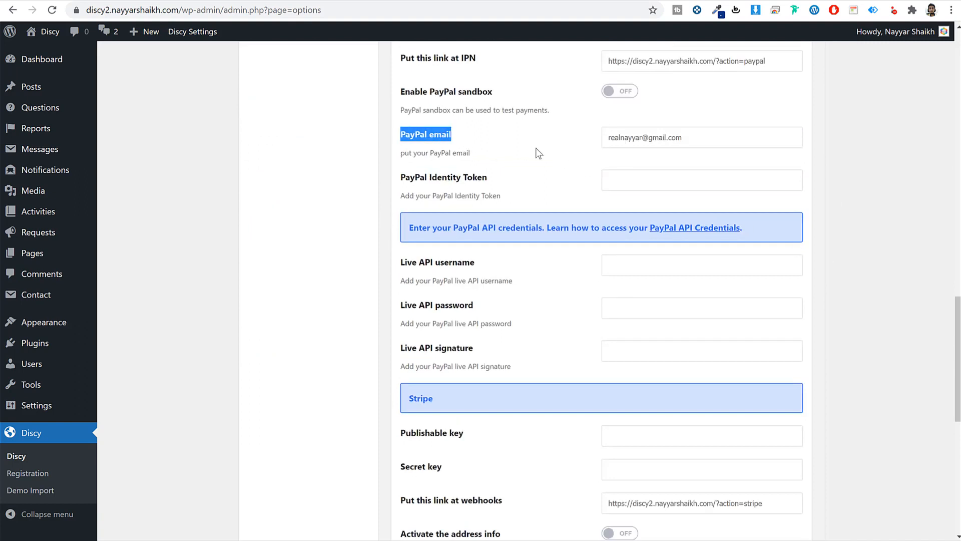
triple_click(653, 137)
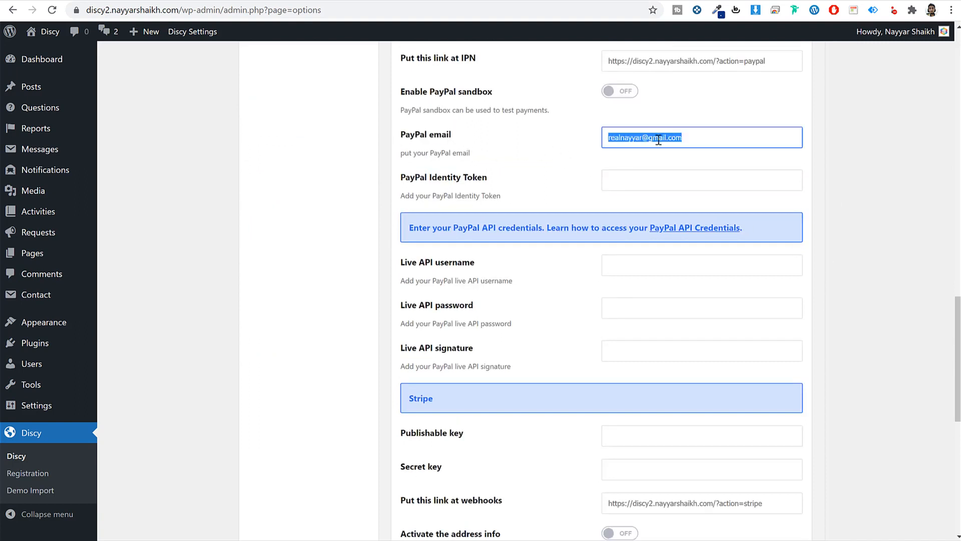
triple_click(697, 140)
triple_click(408, 264)
drag(418, 305, 505, 307)
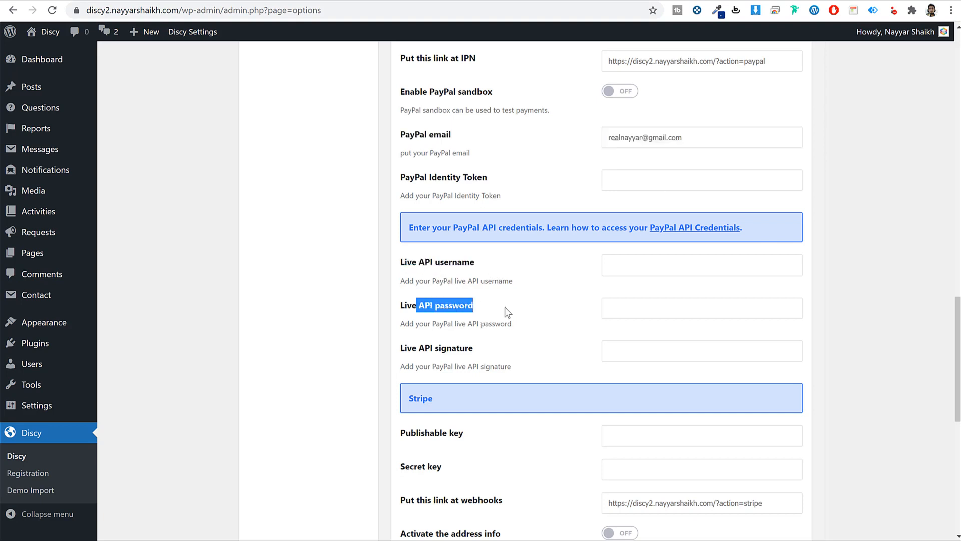
drag(450, 344, 541, 352)
click(540, 349)
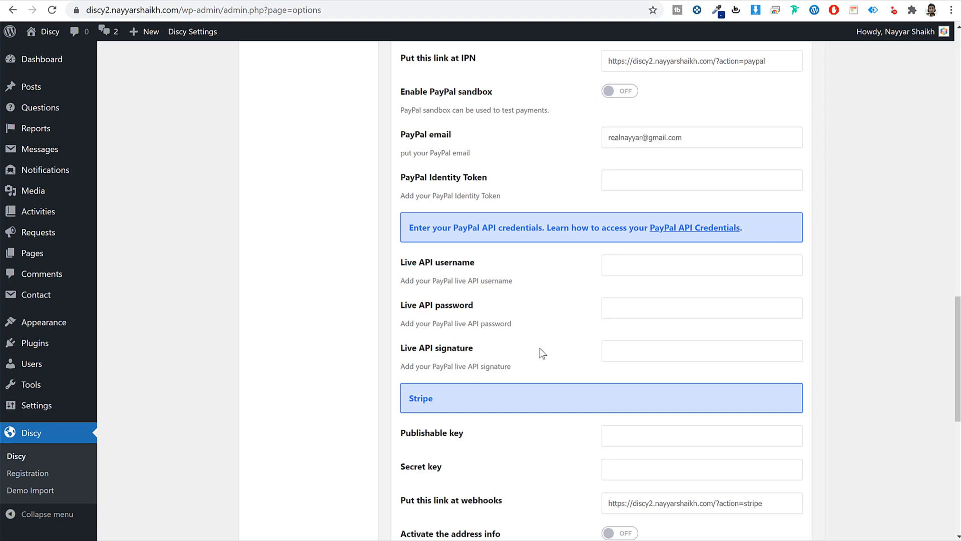
- Load PayPal's API credentials page in a new tab
key(ctrl+t)
text(pa)
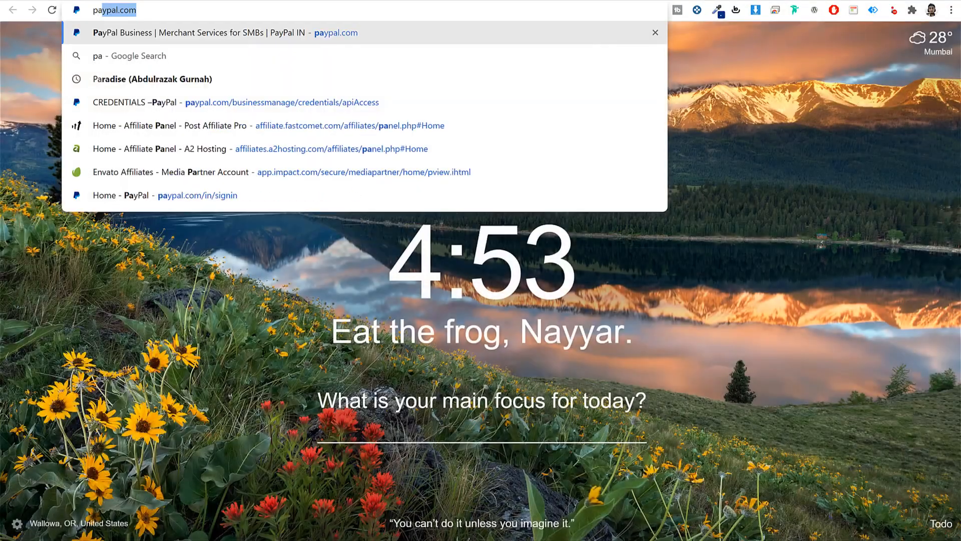
text(y)
key(Return)
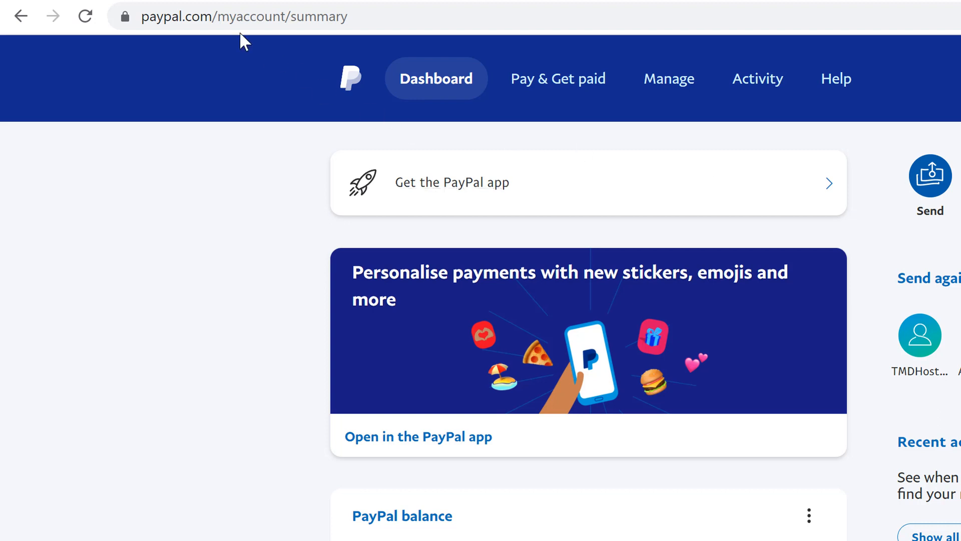
drag(218, 17, 930, 21)
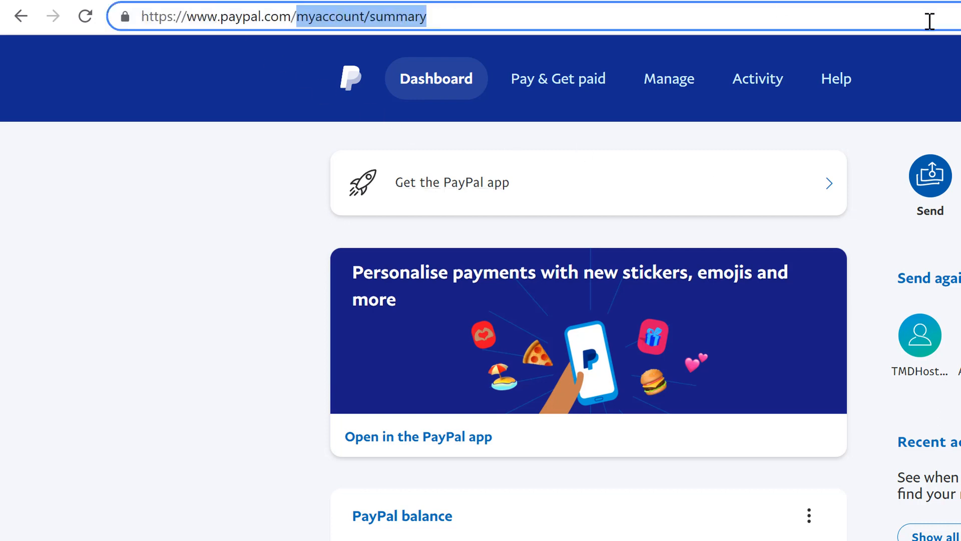
key(BackSpace)
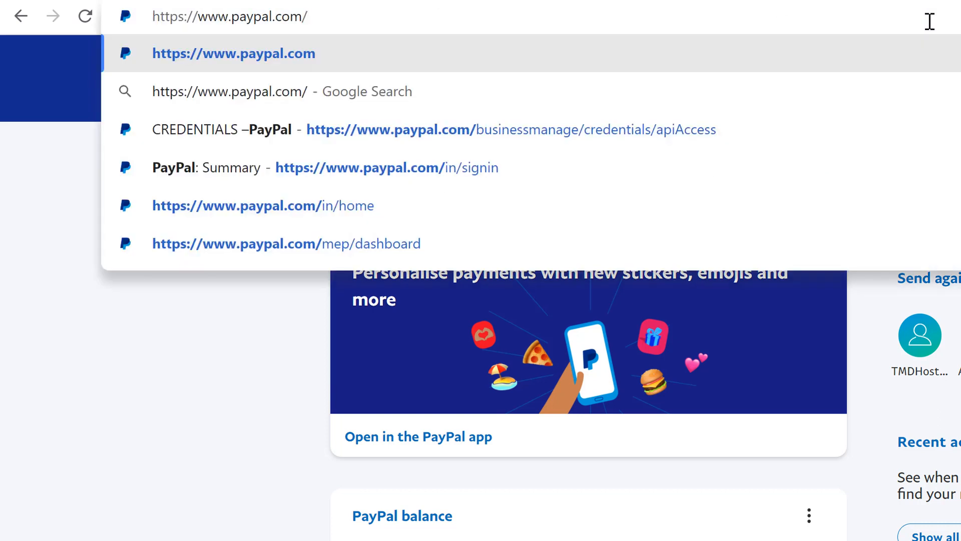
key(Down)
key(Down)
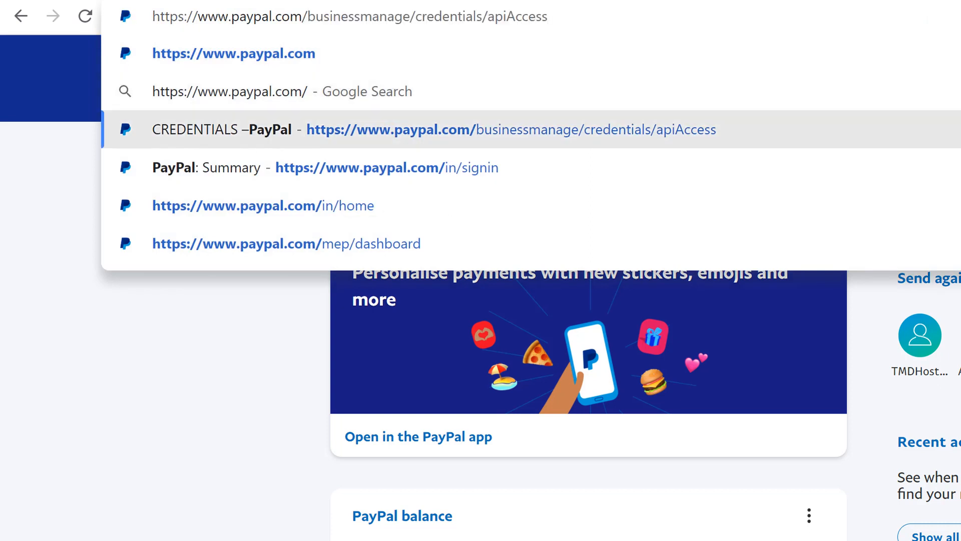
key(Return)
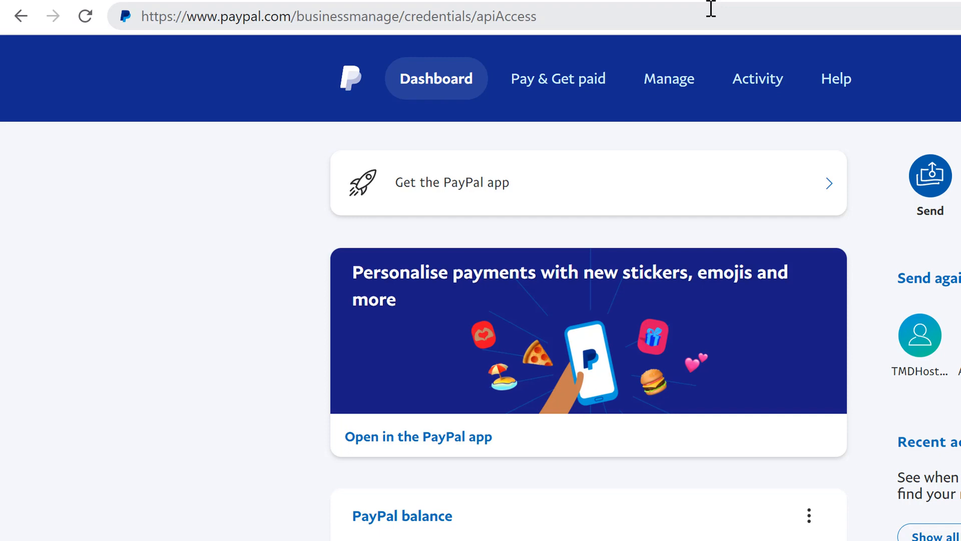
drag(493, 16, 544, 16)
click(574, 16)
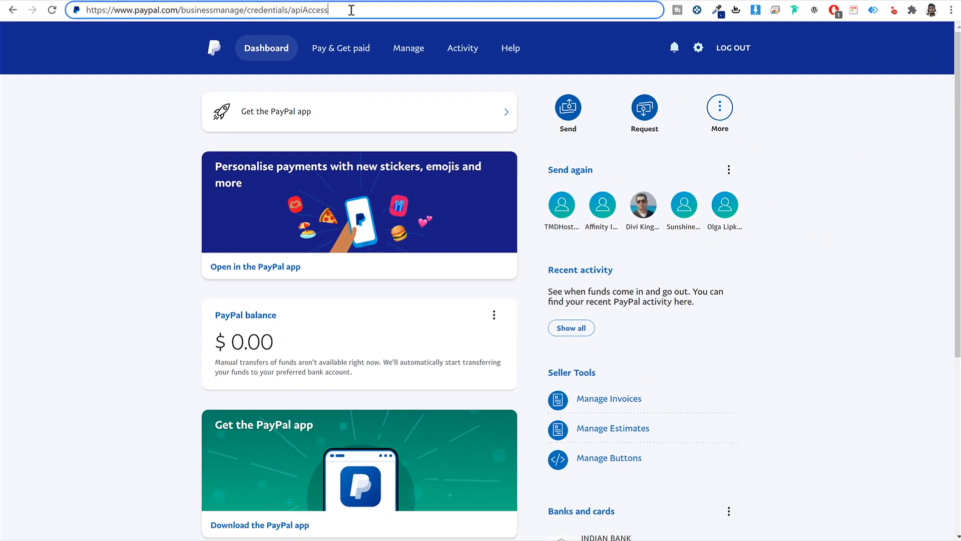
key(Return)
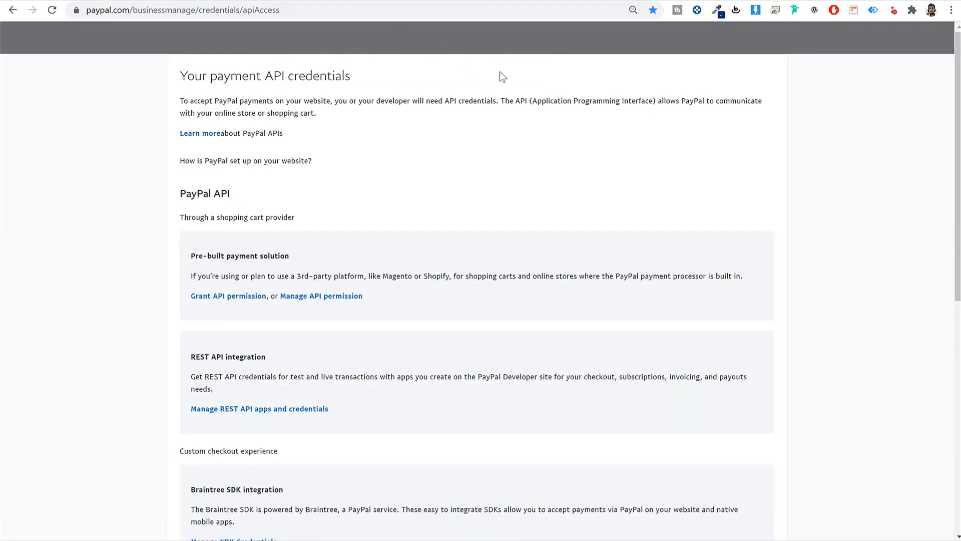
- Under NVP/SOAP credentials, reveal and copy the API username, then return to Discy
scroll(556, 166, down, 9)
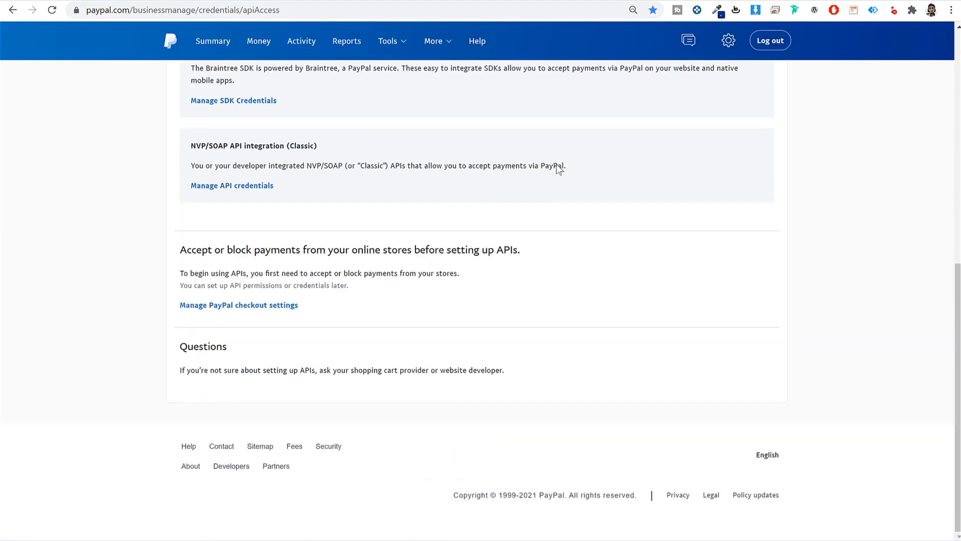
drag(191, 145, 307, 143)
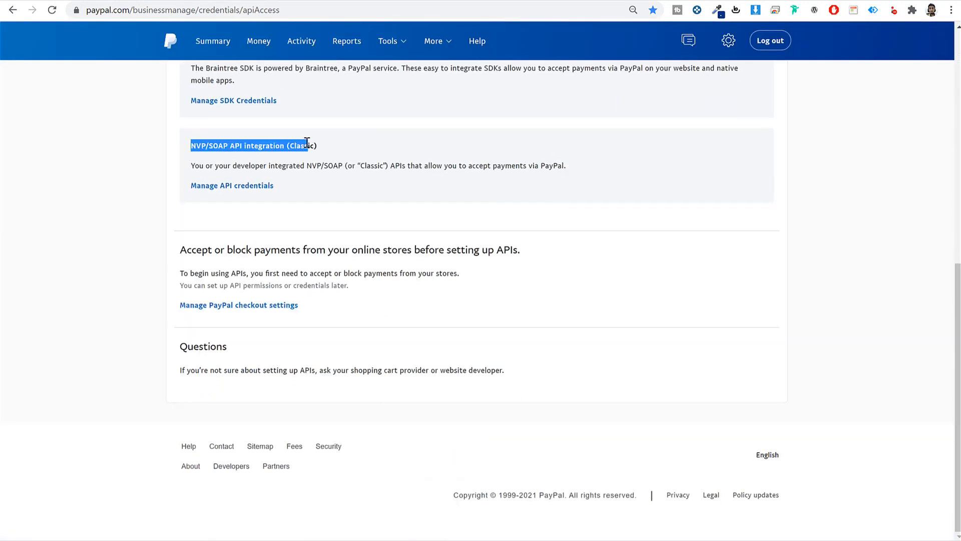
click(267, 186)
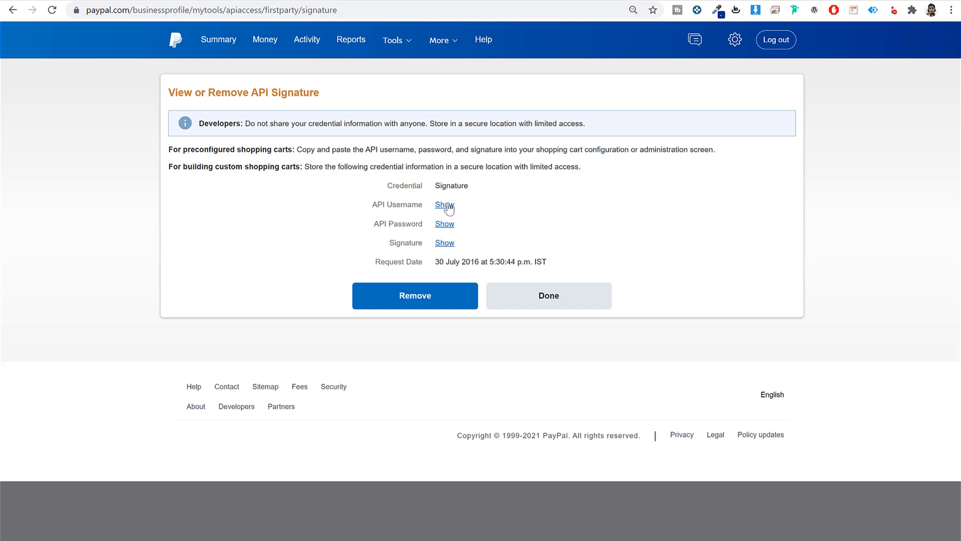
click(445, 205)
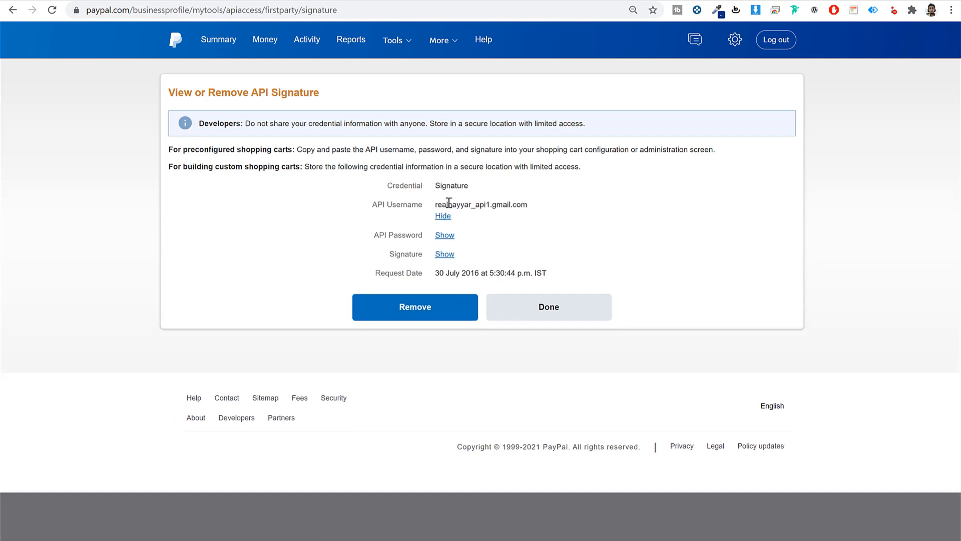
double_click(447, 205)
key(ctrl+c)
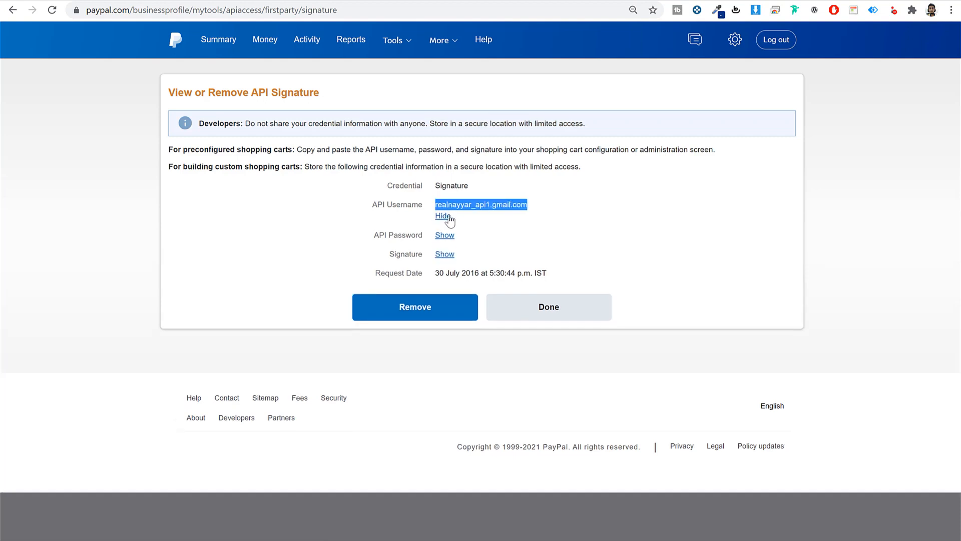
click(443, 216)
click(401, 0)
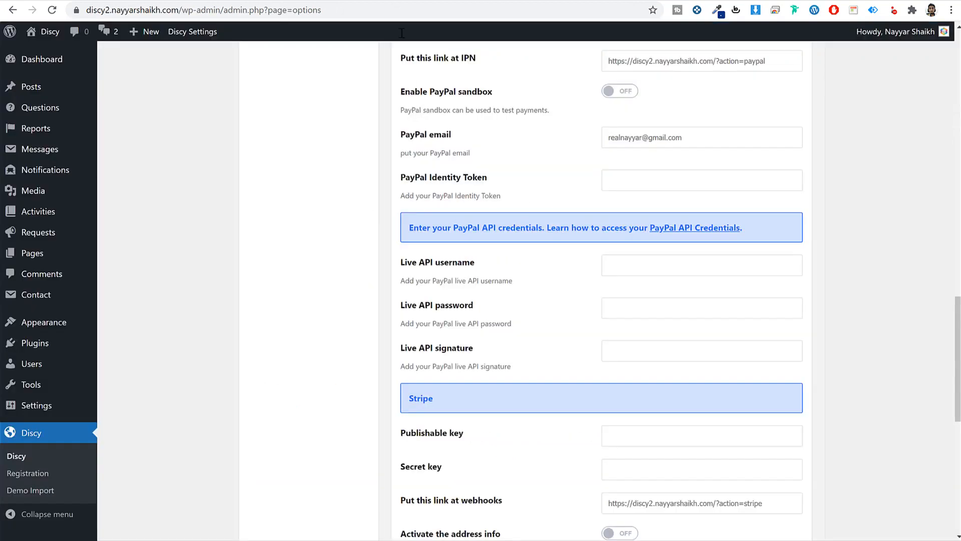
- Paste the PayPal API username into the Live API username field and scroll toward Stripe
click(620, 262)
key(ctrl+v)
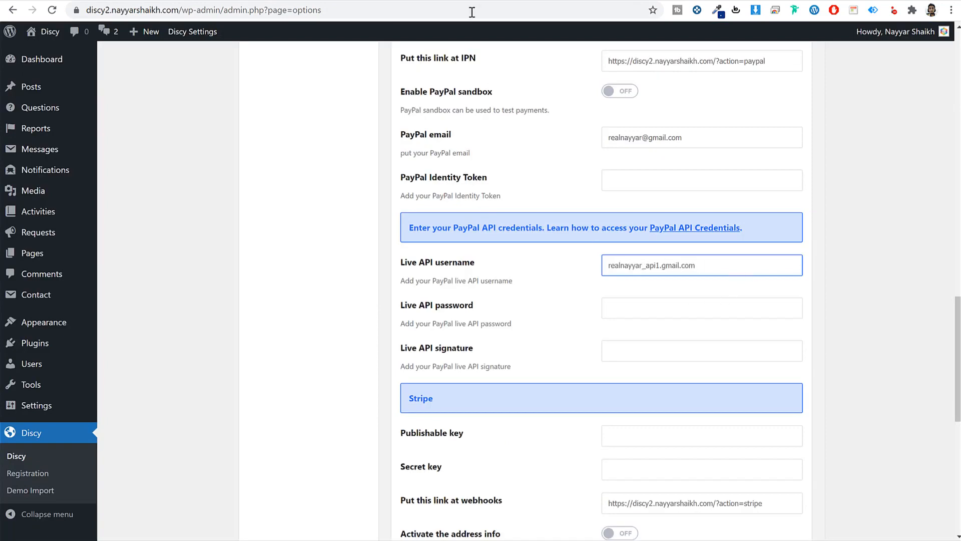
click(472, 1)
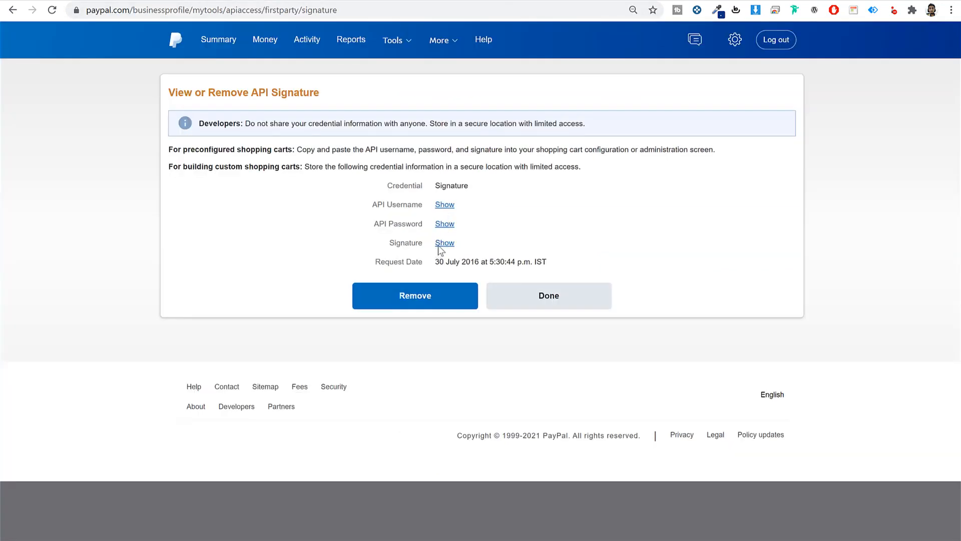
click(400, 1)
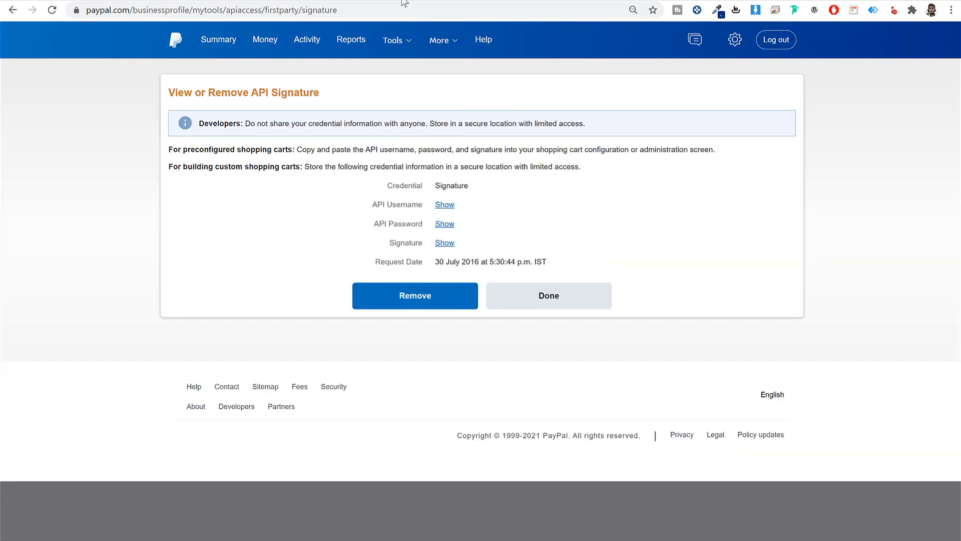
click(405, 3)
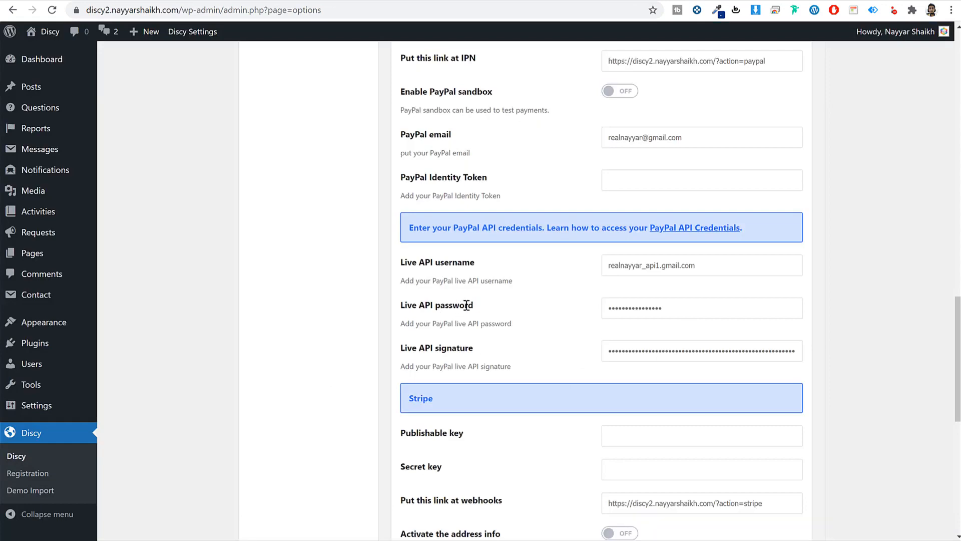
scroll(508, 326, down, 5)
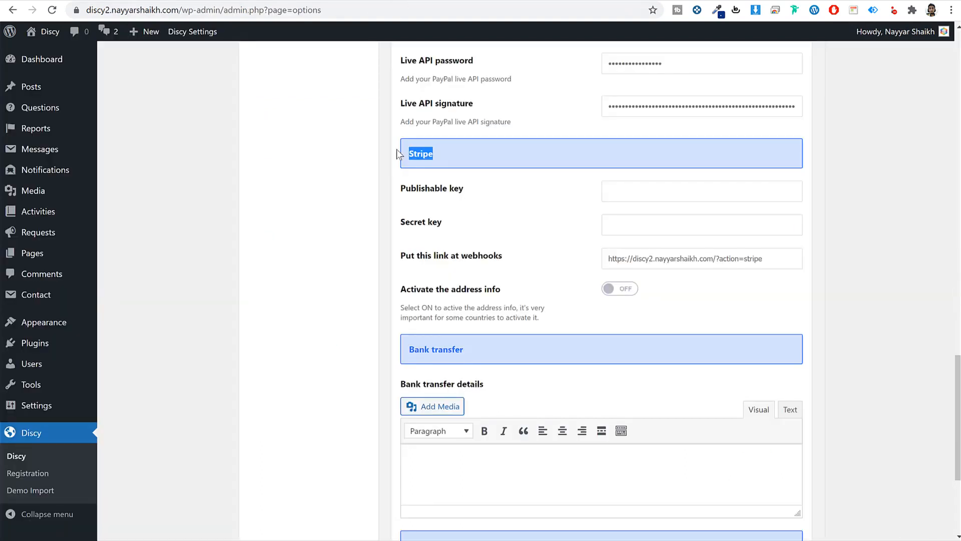
- Open the Stripe dashboard in a new tab and sign in
key(ctrl+t)
text(dashboard.stripe.com.)
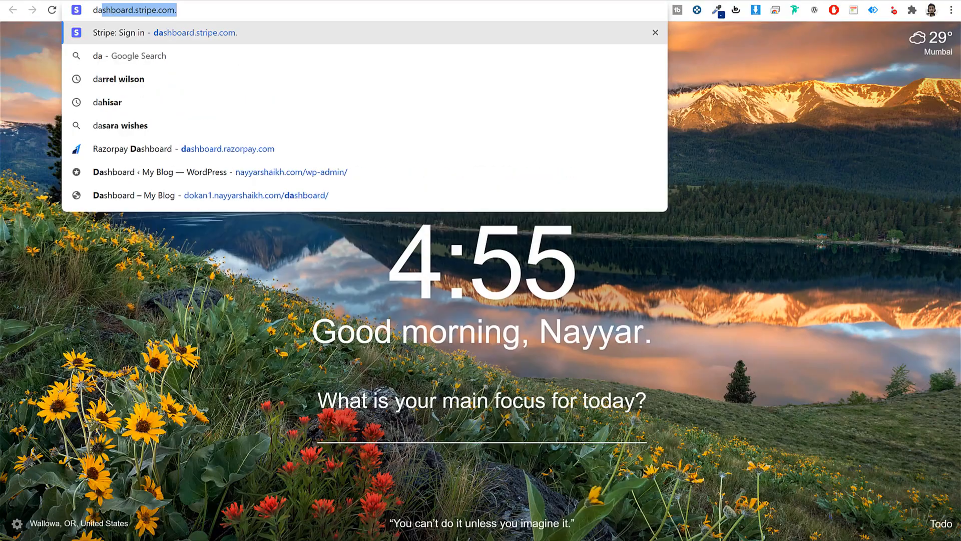
key(Return)
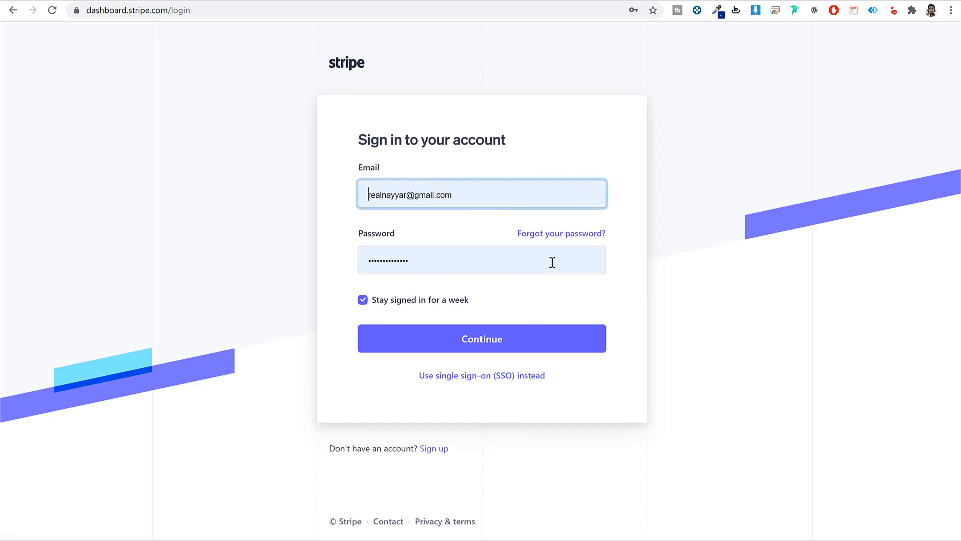
click(525, 346)
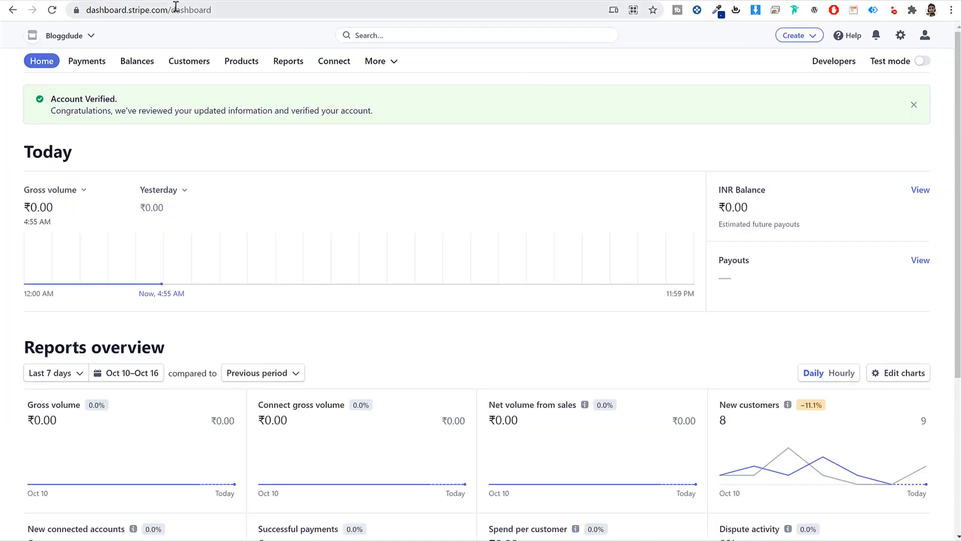
- Copy the live publishable key from Developers > API keys for the Discy field
drag(86, 11, 200, 11)
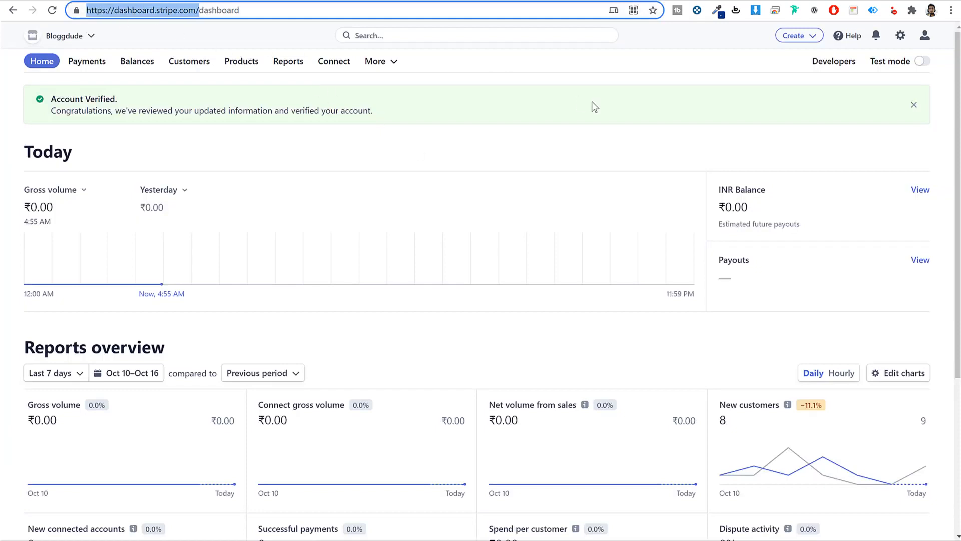
click(840, 63)
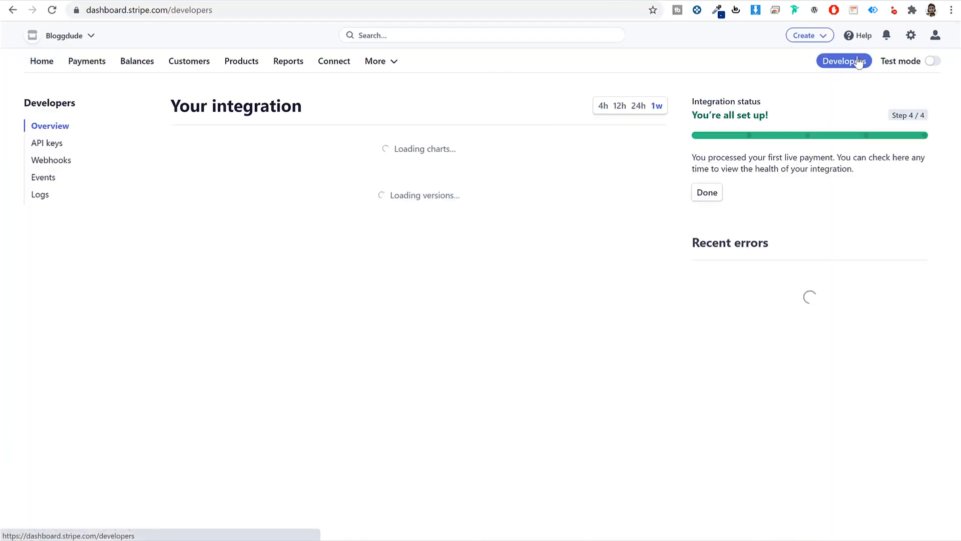
click(48, 144)
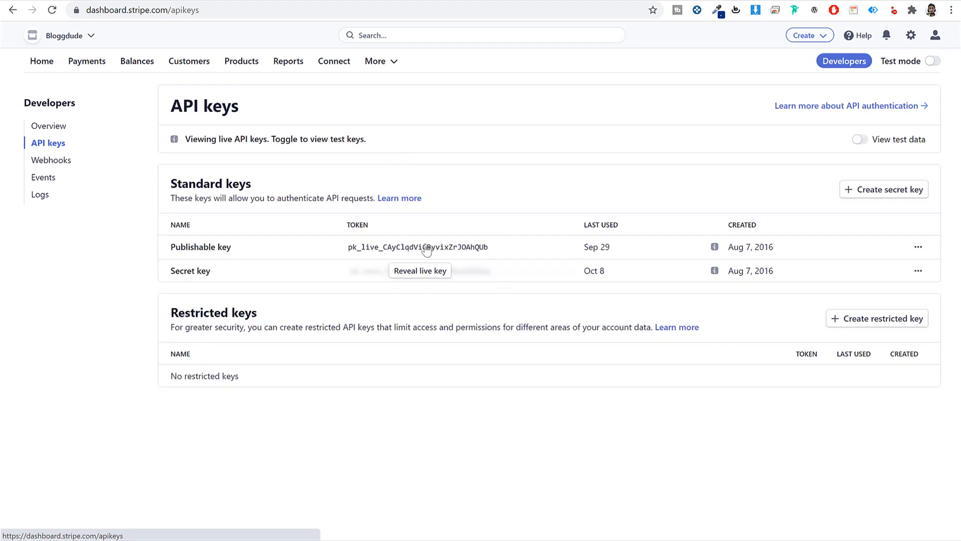
click(423, 249)
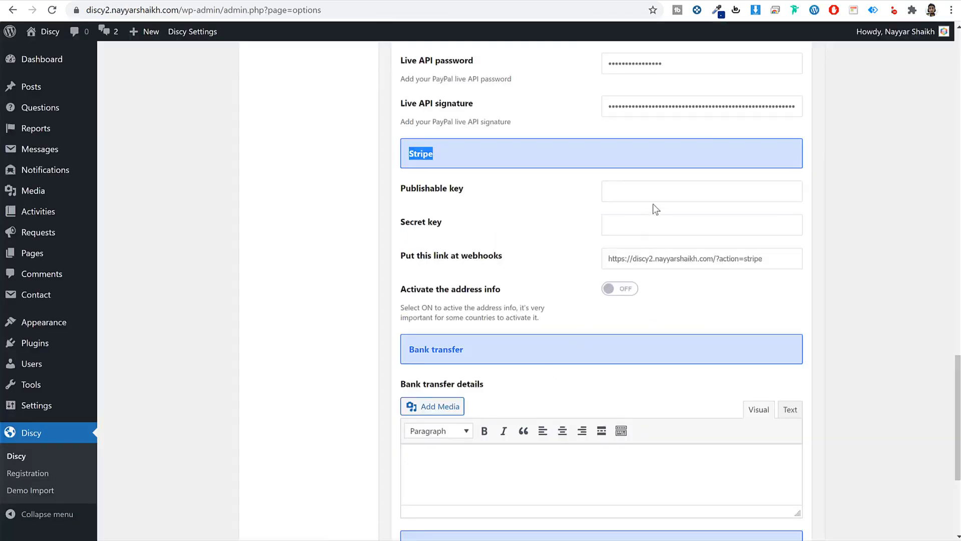
click(660, 191)
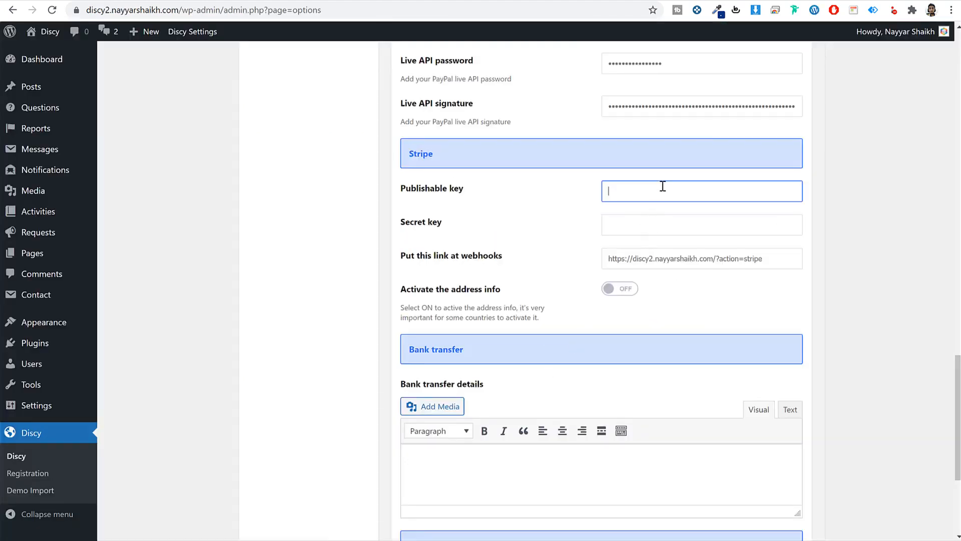
- Paste the Stripe publishable and secret keys into their fields
key(ctrl+v)
click(667, 229)
key(ctrl+v)
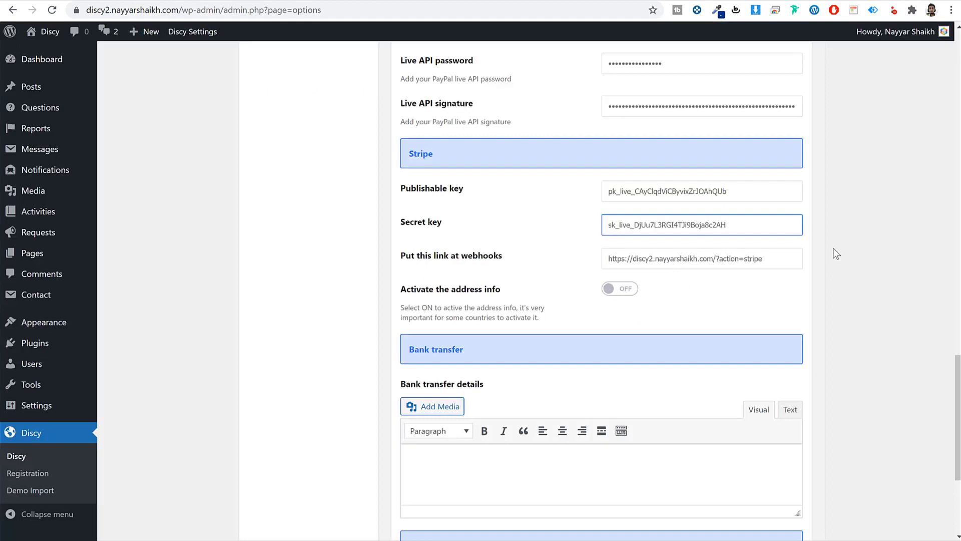
- Enlarge the bank transfer editor and enter the details 'Bank Acc: Numb'
scroll(833, 304, down, 4)
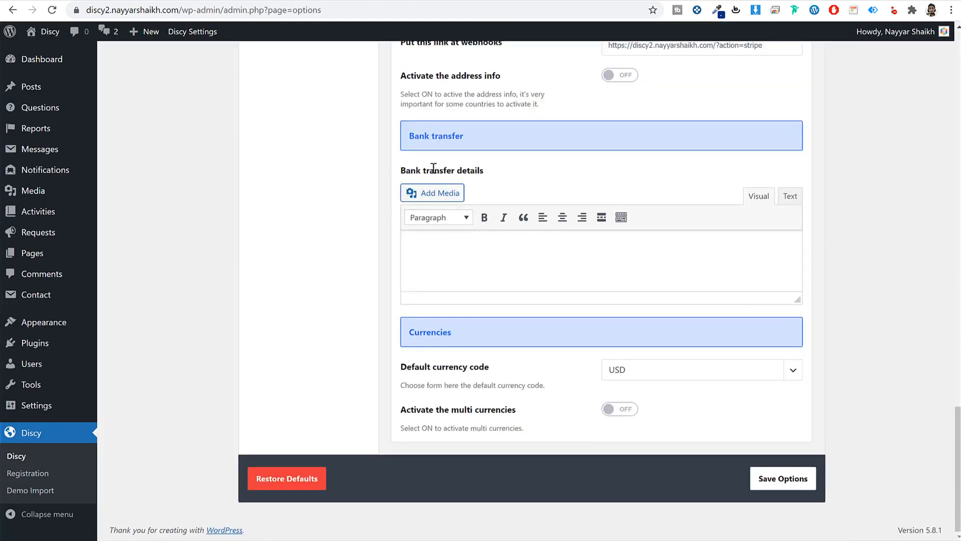
drag(795, 302, 796, 394)
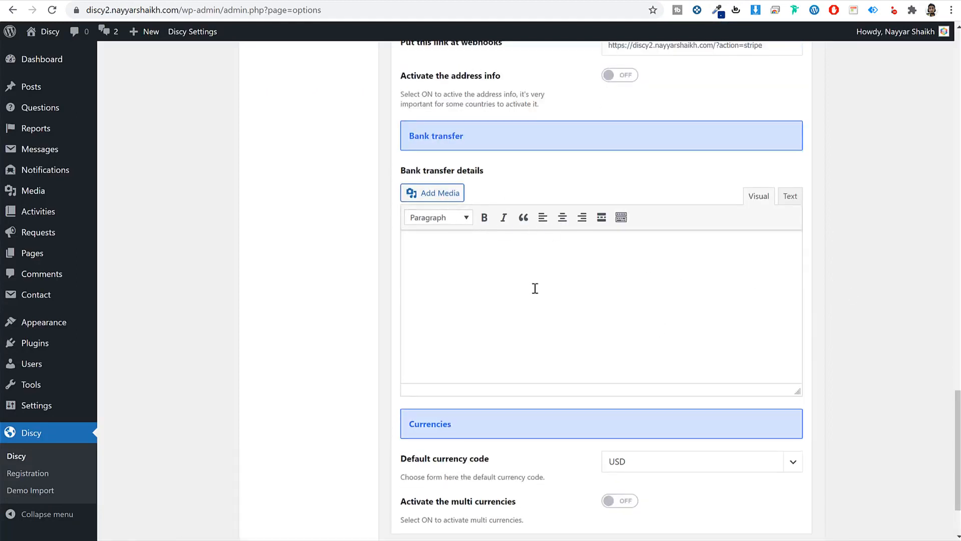
click(545, 247)
text(Bank Acc: )
text(Number:)
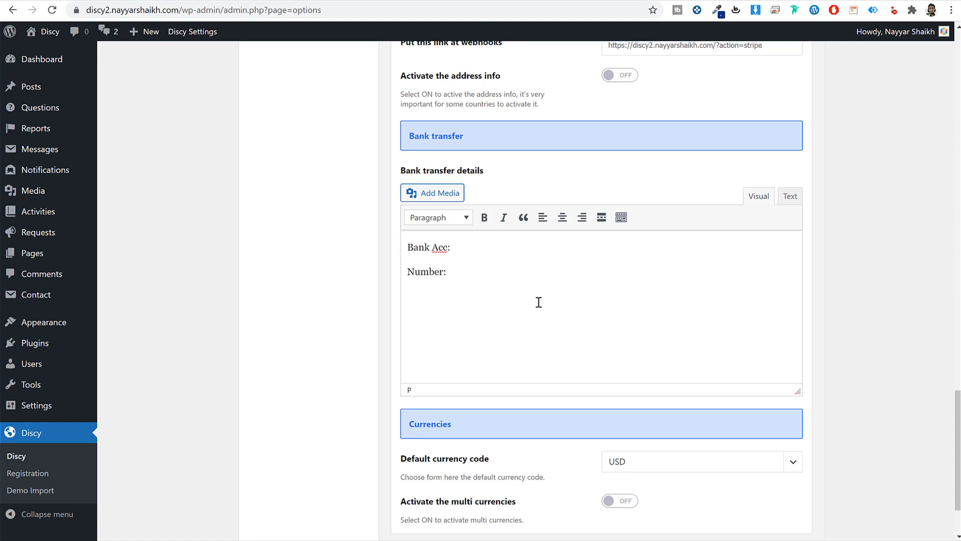
- Keep USD as the default currency and save the payment settings
scroll(701, 374, down, 2)
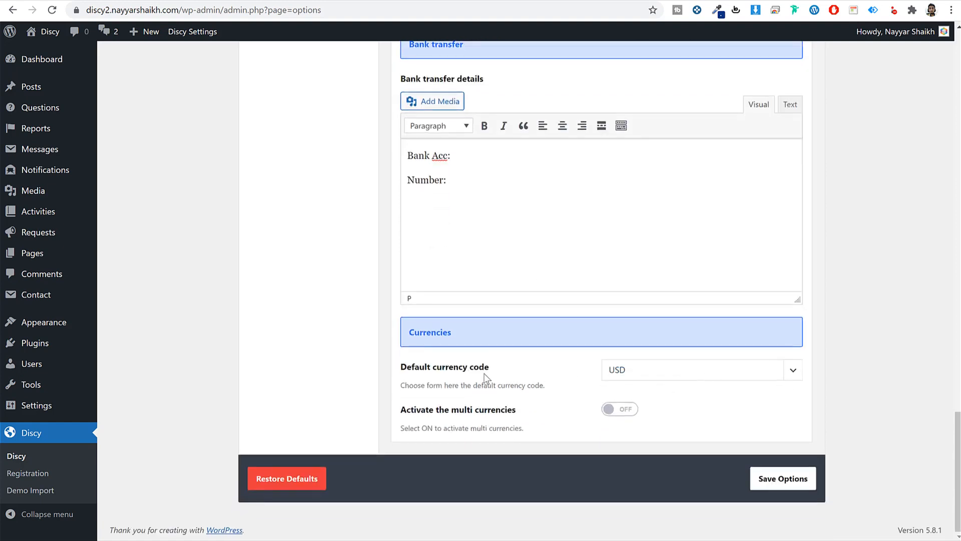
click(654, 381)
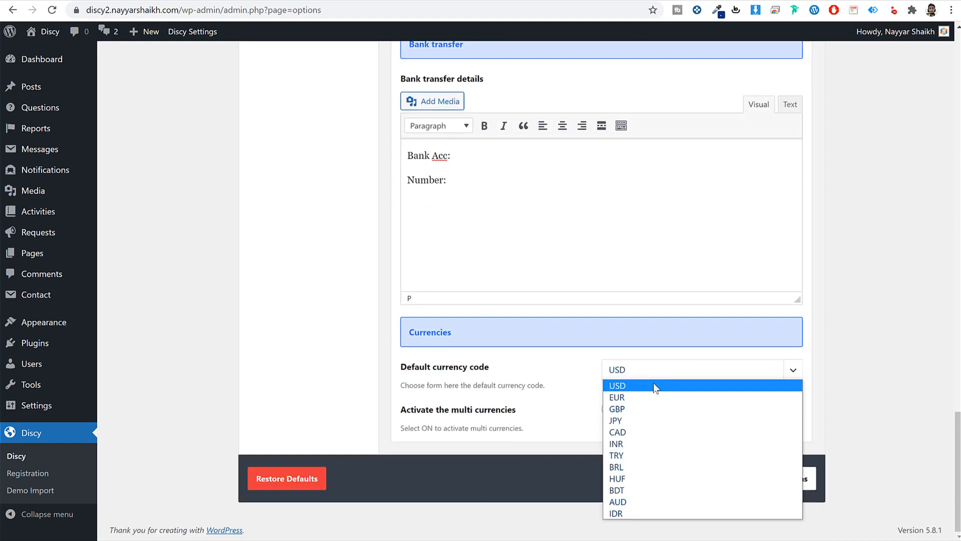
click(857, 373)
click(696, 371)
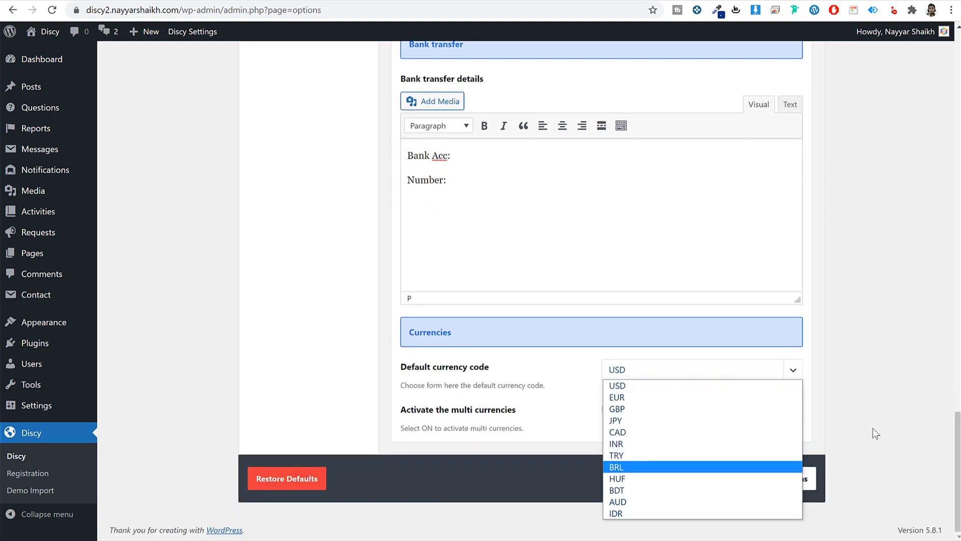
click(889, 374)
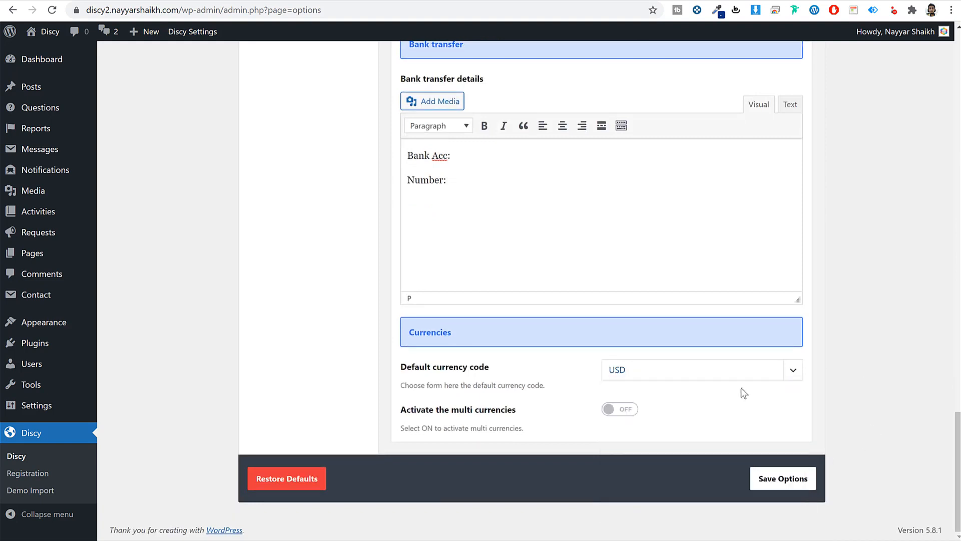
click(793, 481)
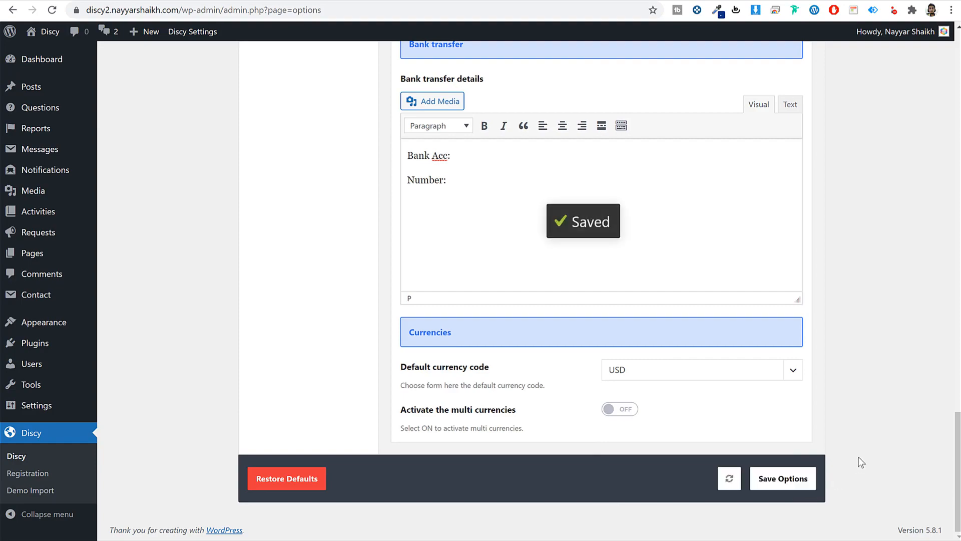
scroll(861, 462, up, 20)
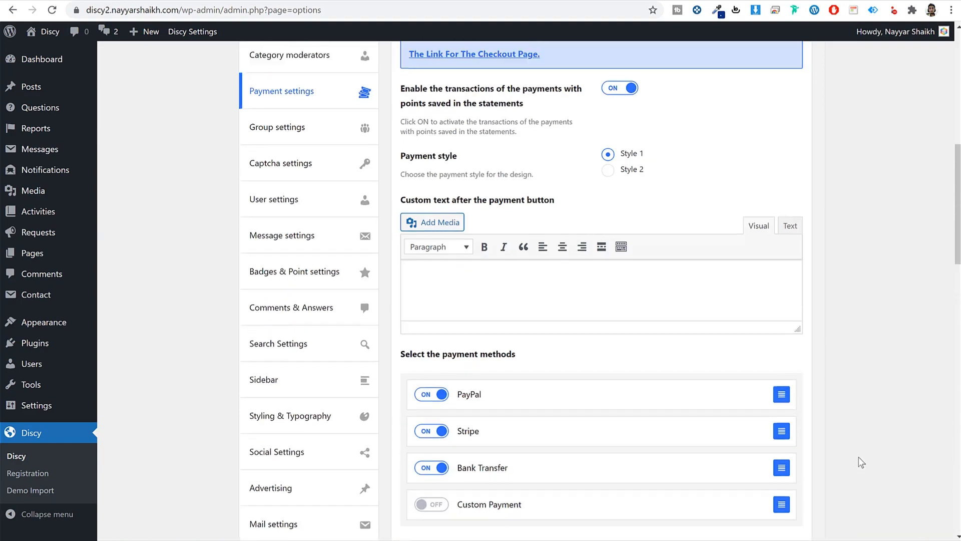
- Enable Pay to ask question using 'Payment methods and points' with 'Packages payment'
scroll(573, 380, down, 5)
scroll(626, 402, up, 11)
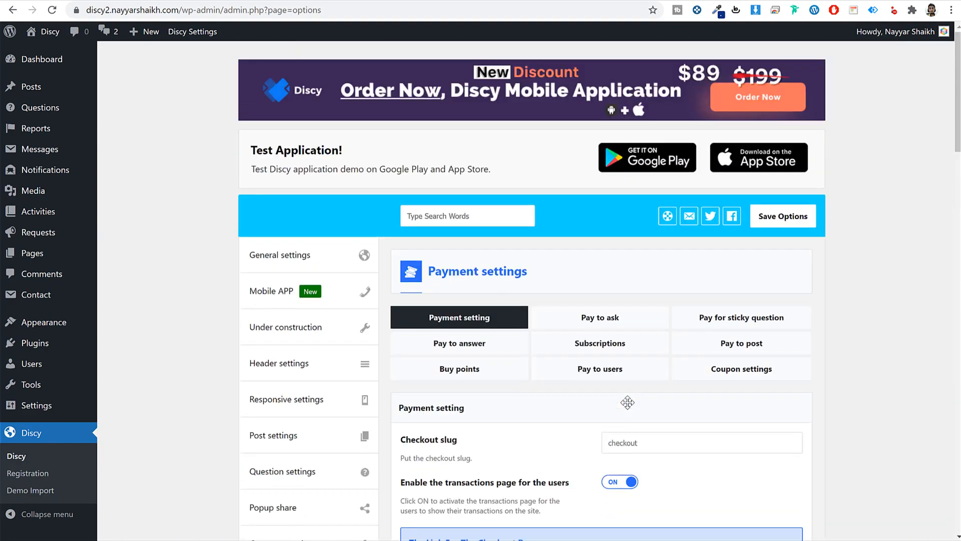
click(629, 328)
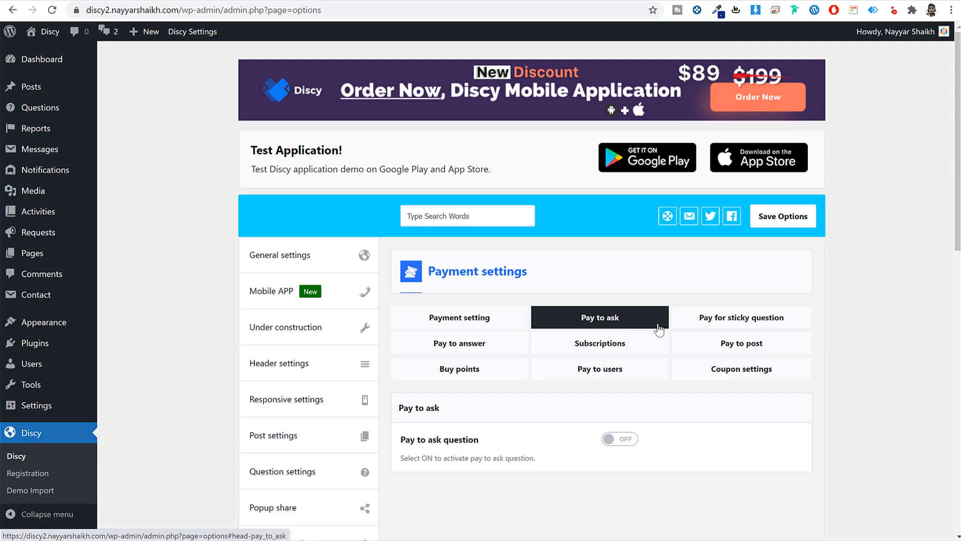
click(620, 440)
scroll(796, 422, down, 5)
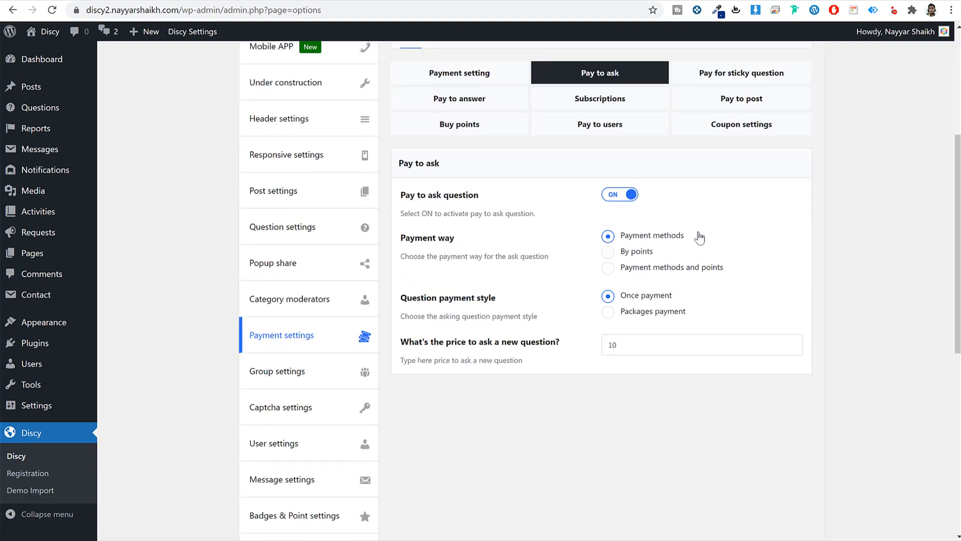
click(640, 252)
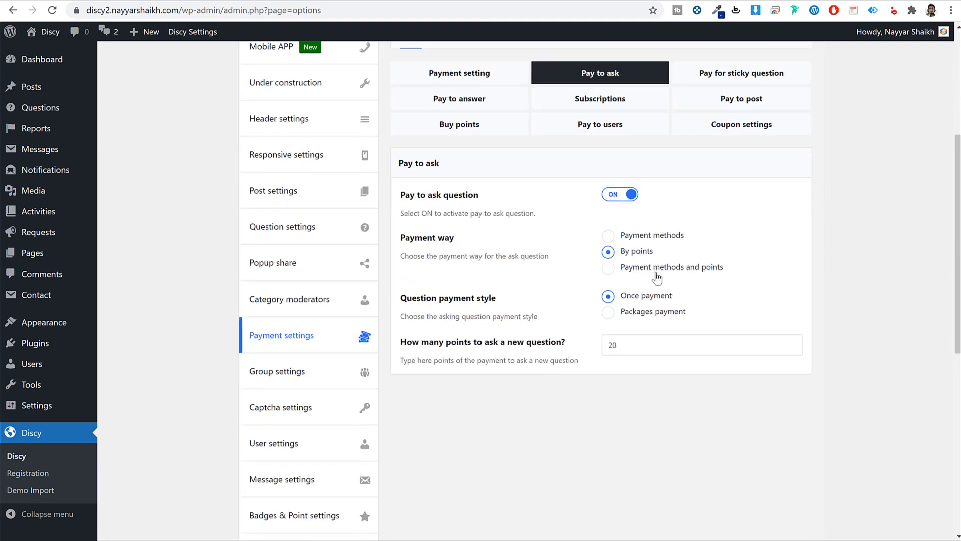
click(657, 271)
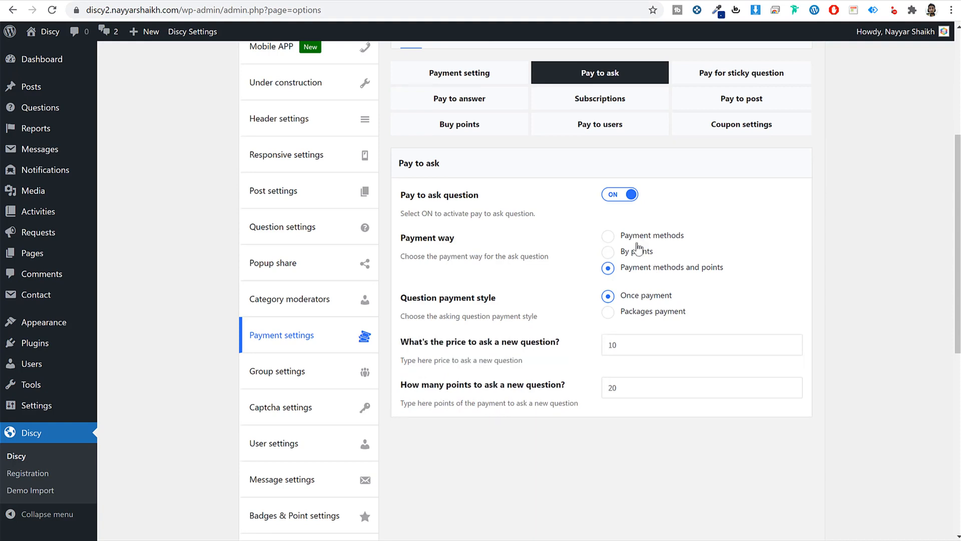
click(662, 315)
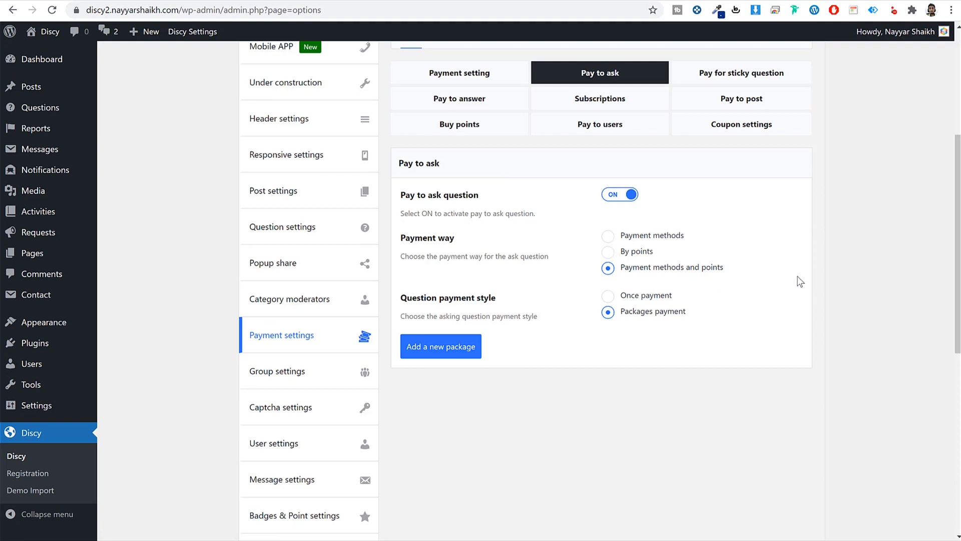
- Switch off Pay to ask question and bring up the Pay for sticky question settings
click(620, 196)
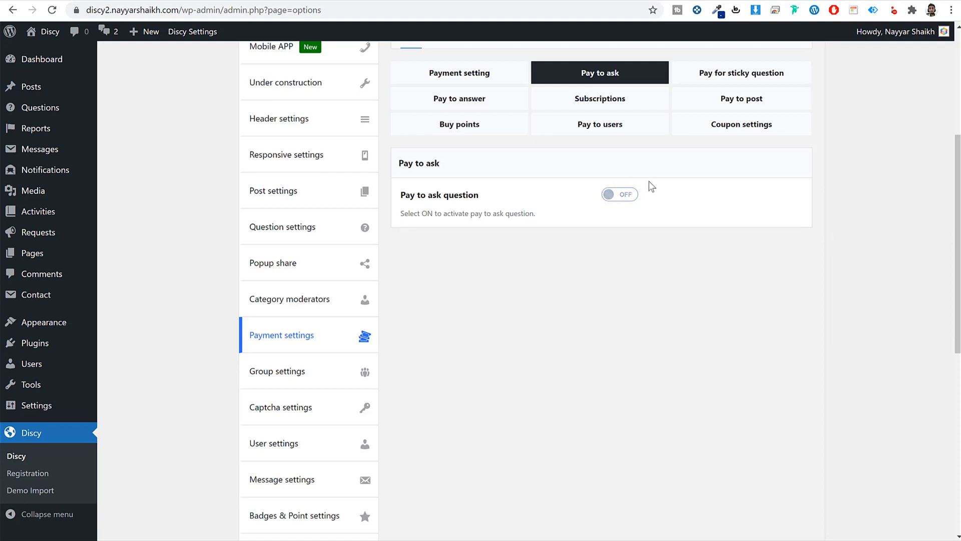
click(773, 75)
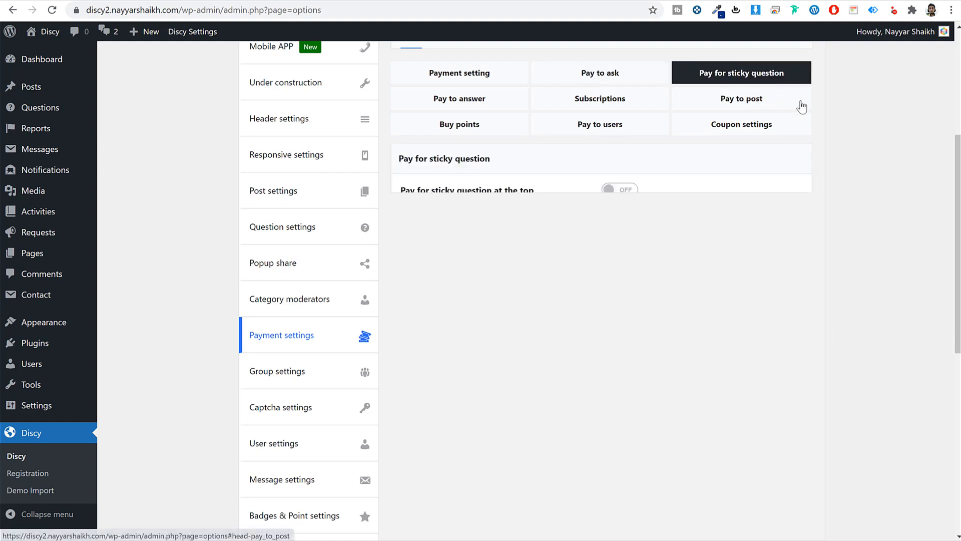
- Enable paid sticky questions at the top and save the theme options
click(621, 195)
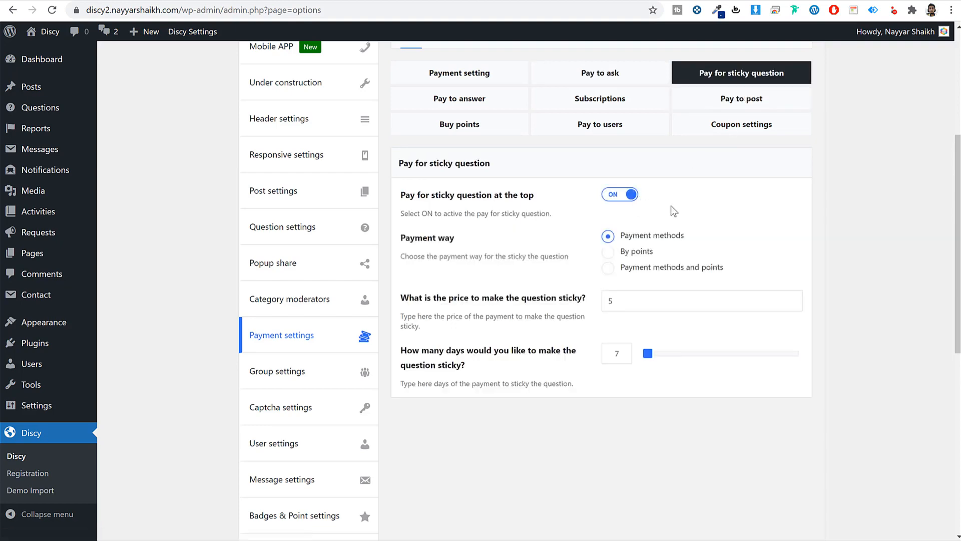
scroll(746, 403, down, 8)
click(775, 476)
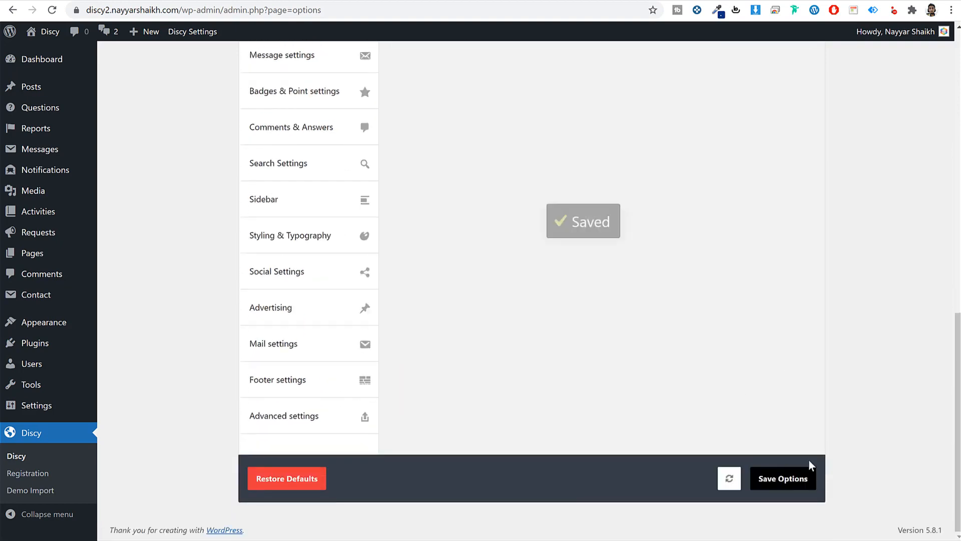
scroll(809, 460, up, 7)
scroll(810, 460, up, 5)
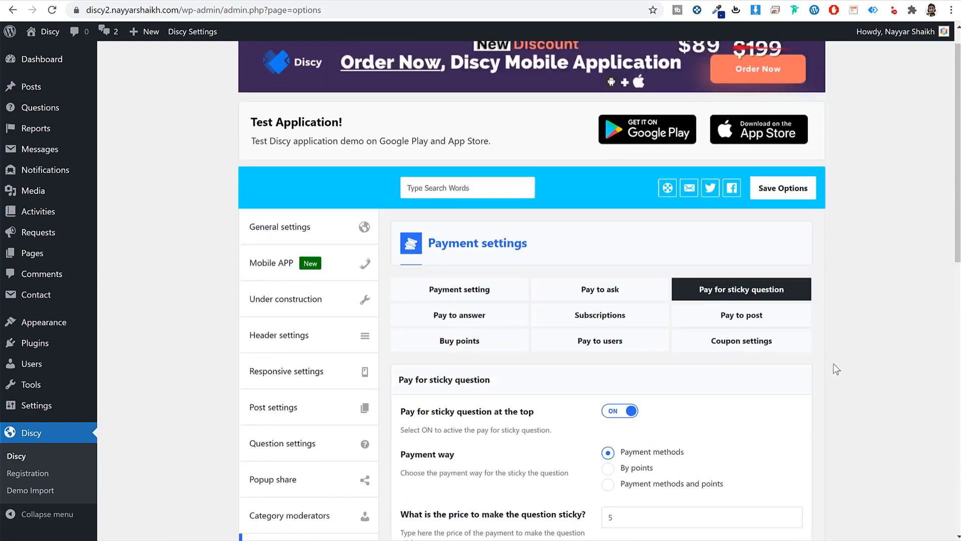
scroll(836, 369, down, 5)
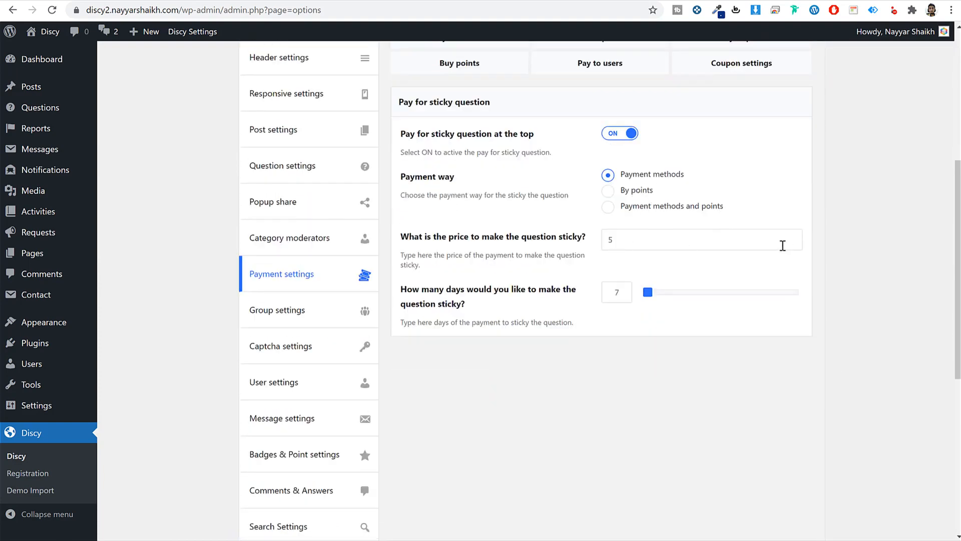
- Keep sticky question payment on Payment methods, priced 5 for 7 days, instead of points
click(630, 195)
click(642, 176)
drag(669, 233, 561, 236)
scroll(776, 233, up, 5)
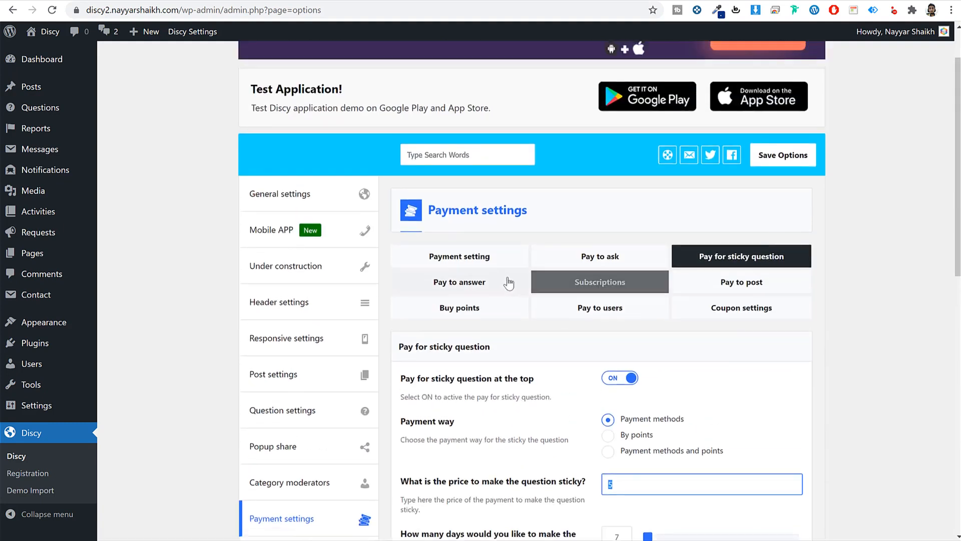
click(507, 282)
- Leave Pay to add answer switched off after toggling it on and back off
scroll(881, 332, down, 1)
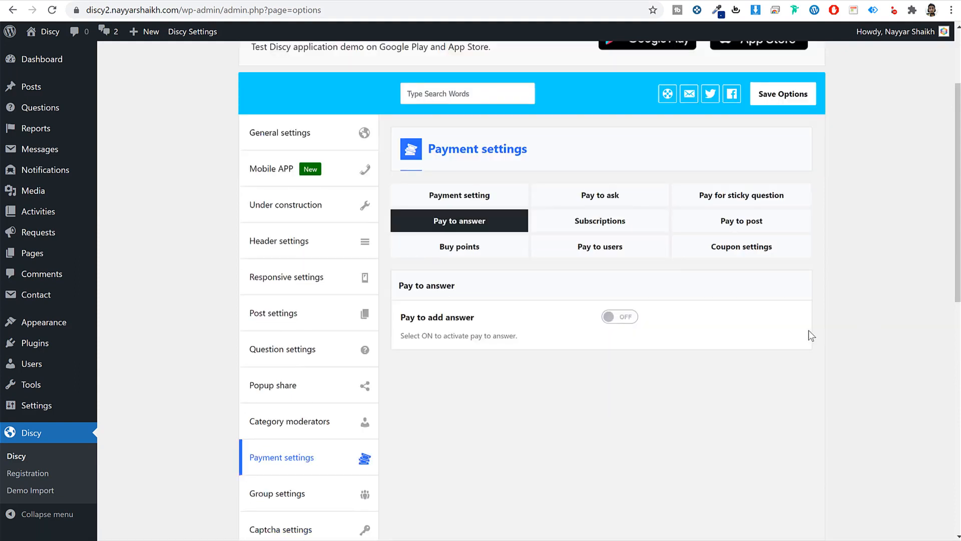
click(627, 316)
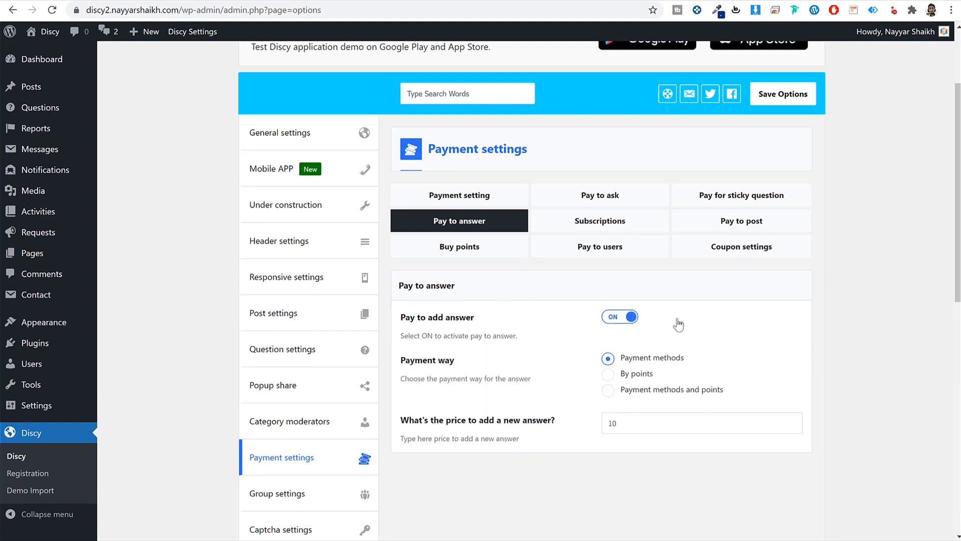
click(629, 323)
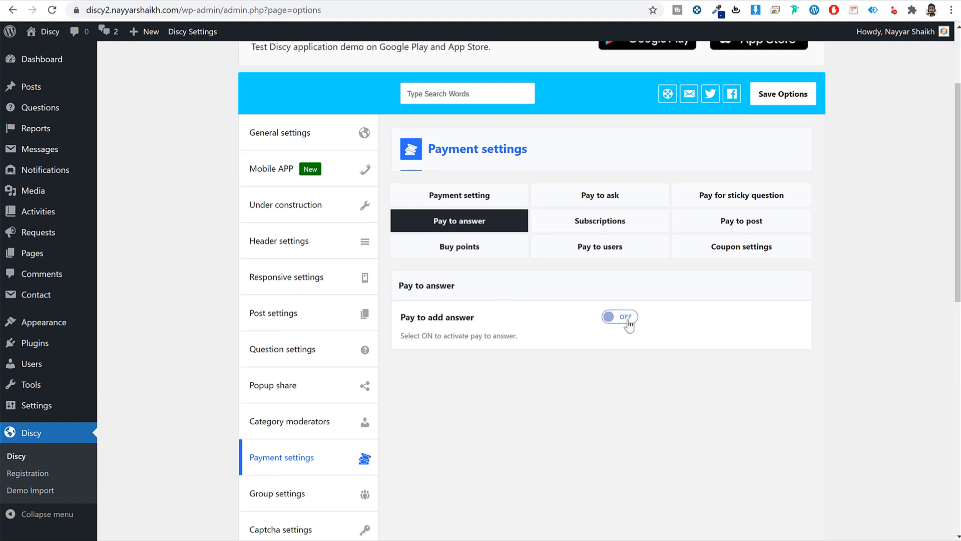
- Leave Subscriptions switched off after toggling it on and back off
click(609, 221)
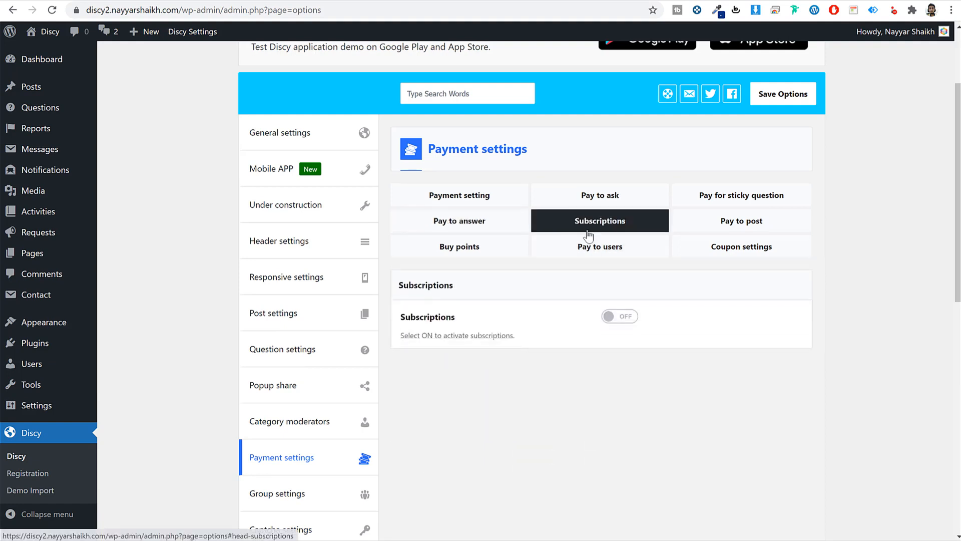
click(621, 316)
scroll(637, 351, down, 1)
scroll(654, 372, down, 7)
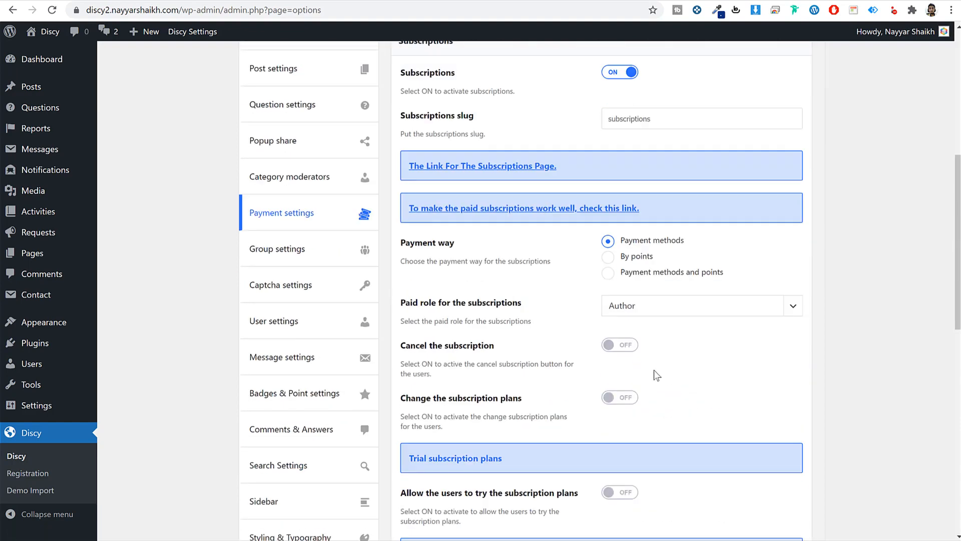
scroll(654, 372, up, 7)
click(621, 257)
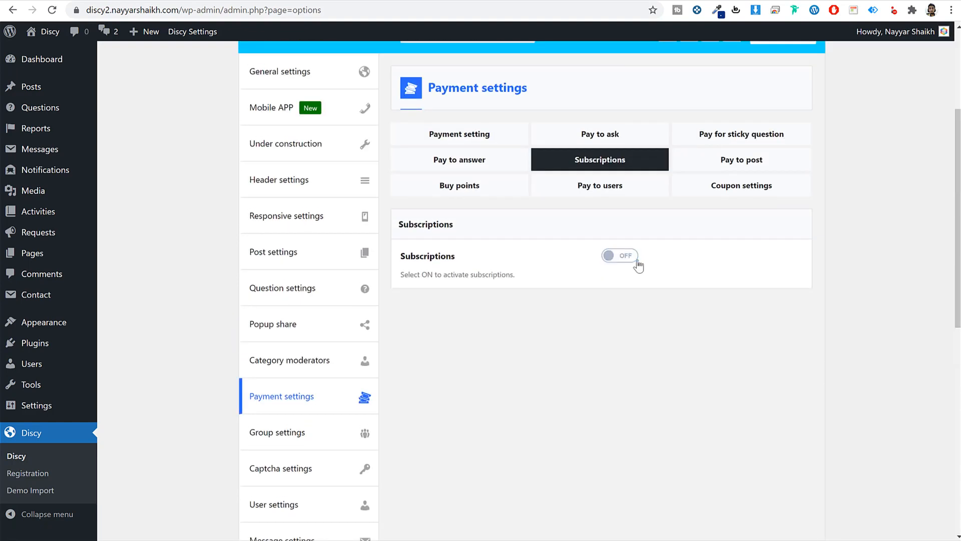
click(472, 196)
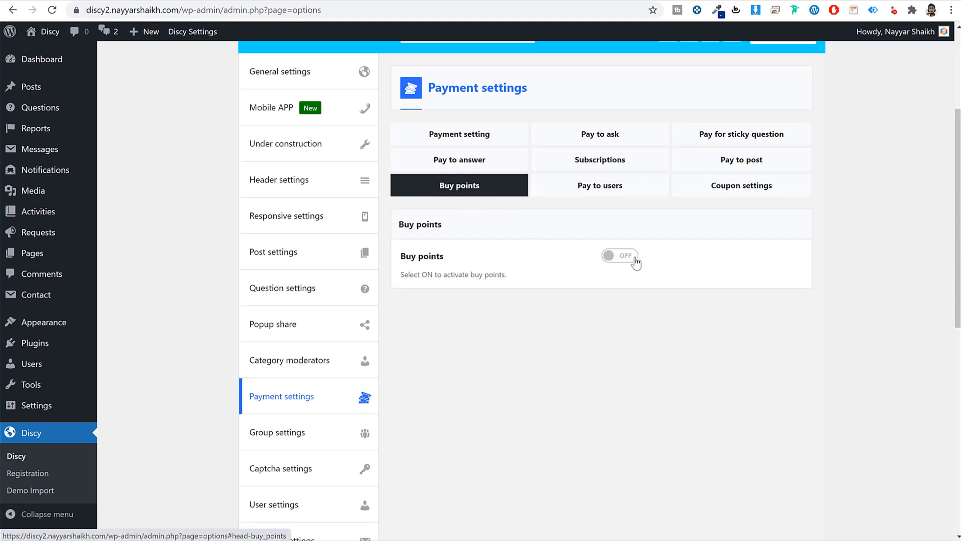
- Turn on Buy points and add a Standard package of 20 points with the demo description
click(634, 258)
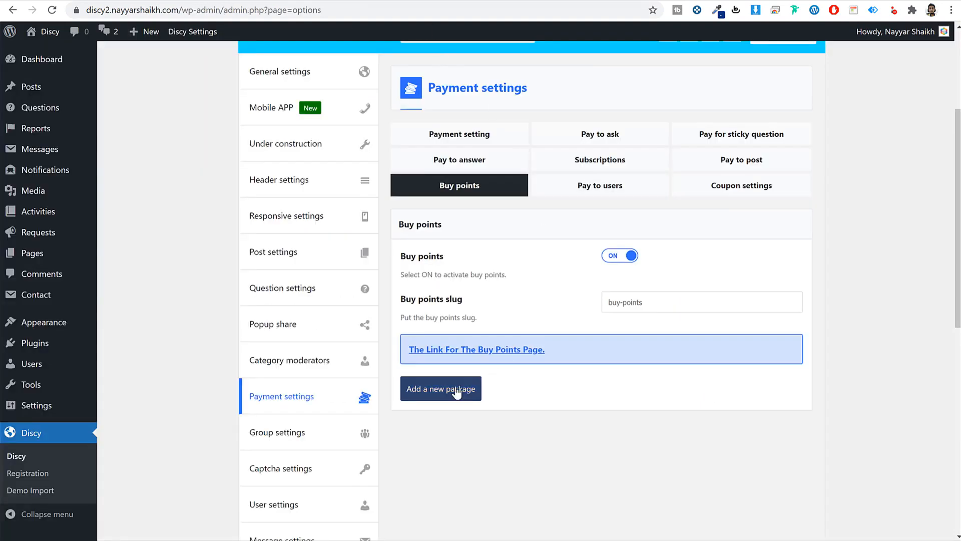
click(457, 389)
scroll(610, 404, down, 5)
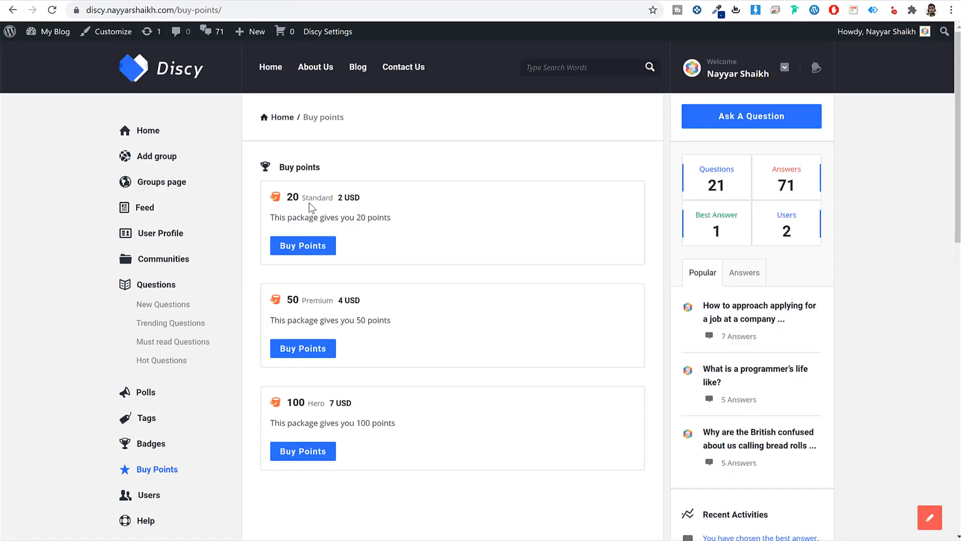
triple_click(315, 198)
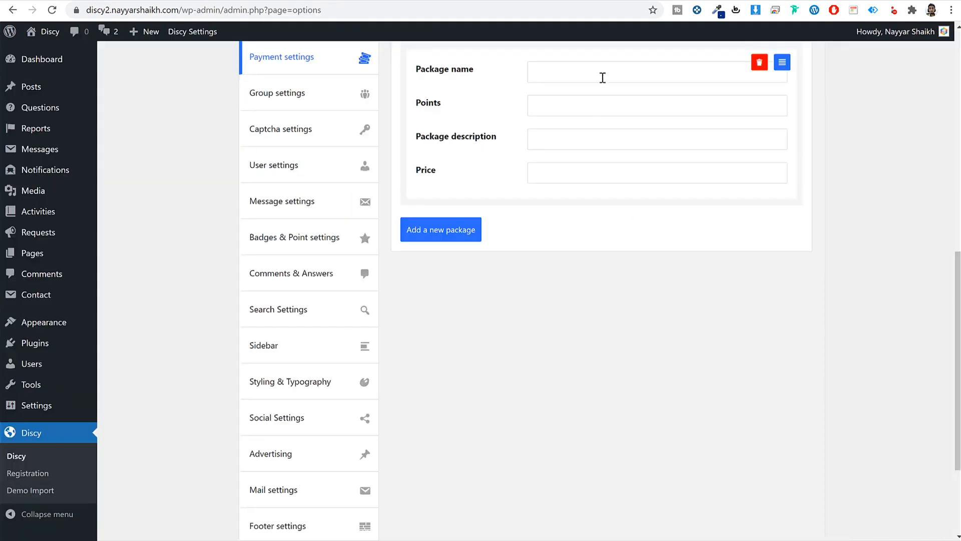
click(603, 77)
text(Standard)
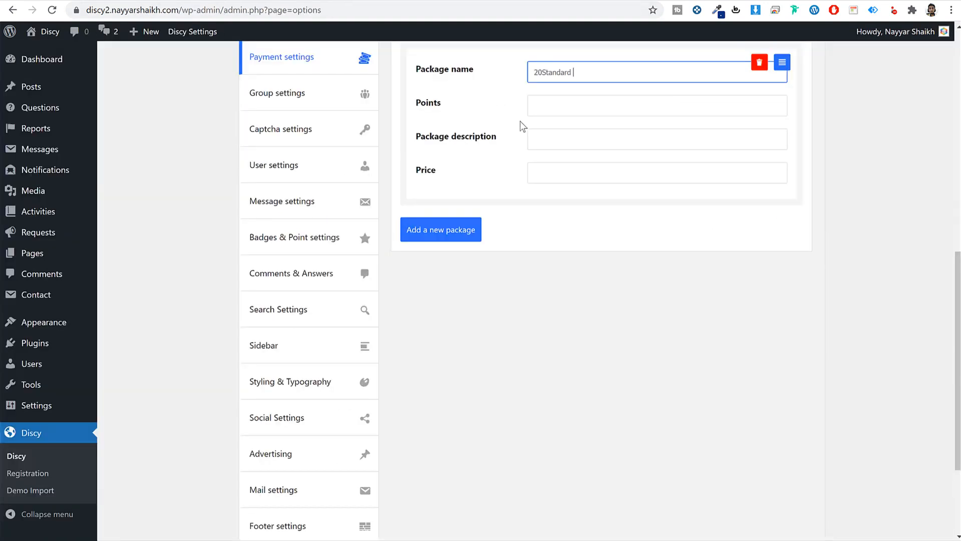
click(555, 109)
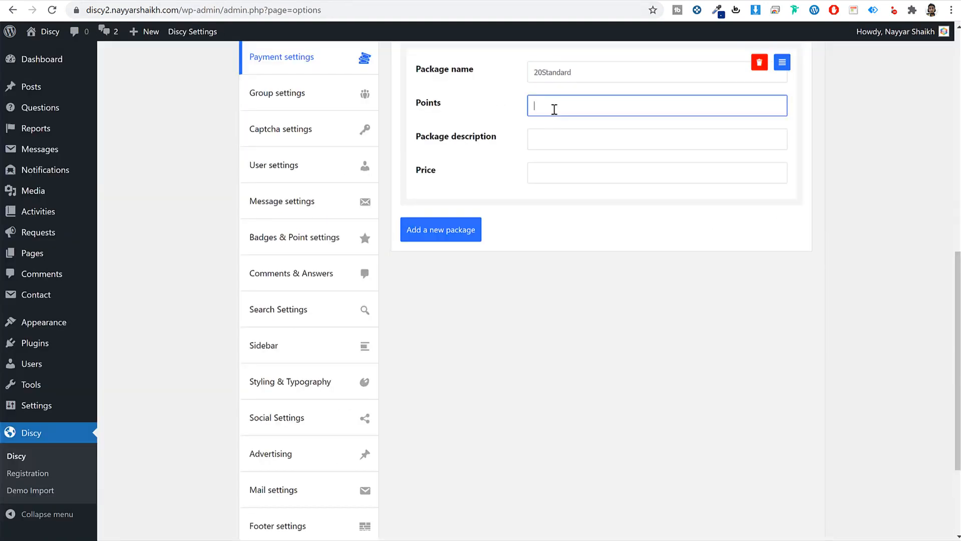
text(20)
key(Tab)
key(Tab)
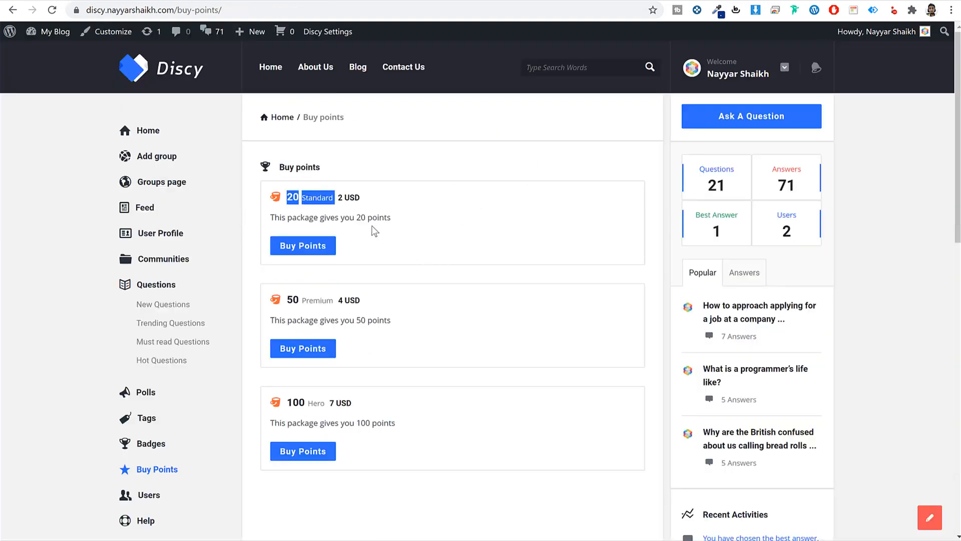
triple_click(361, 217)
key(ctrl+c)
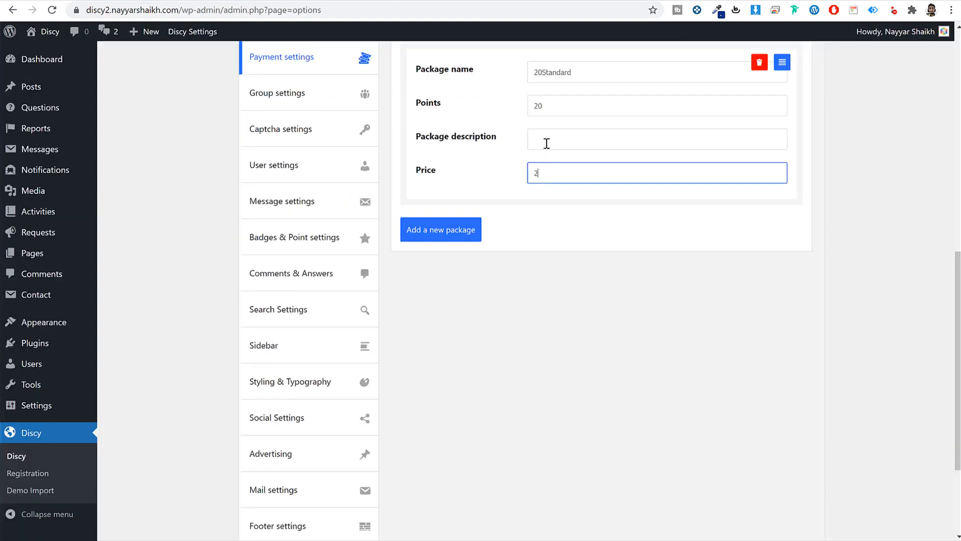
click(548, 144)
key(ctrl+v)
- Add a second package named Premium with 50 points priced 4
click(455, 230)
scroll(547, 238, down, 3)
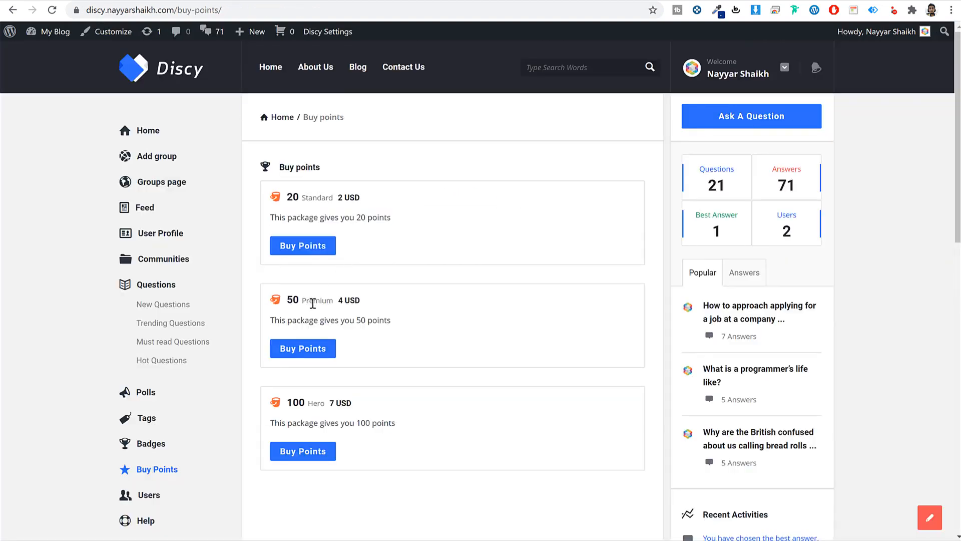
triple_click(309, 302)
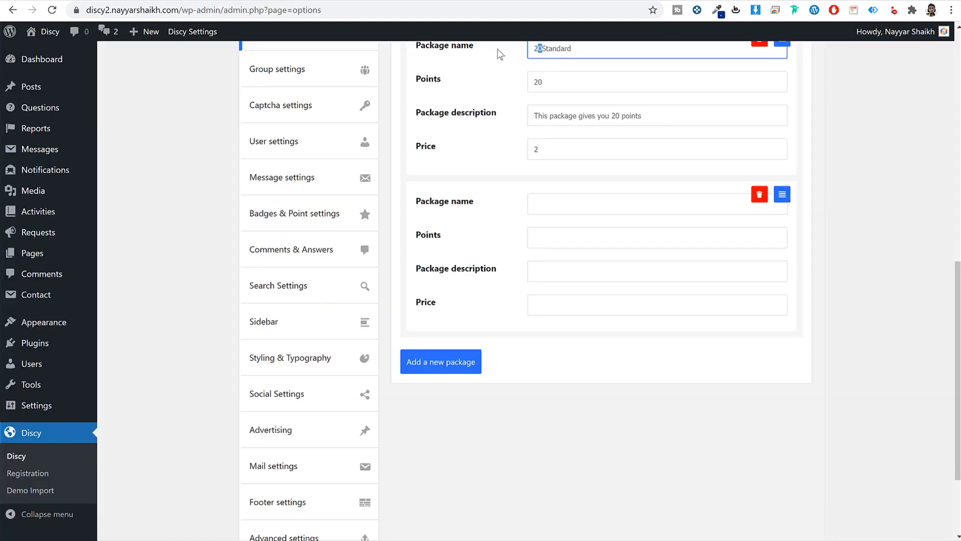
key(BackSpace)
key(BackSpace)
click(559, 205)
text(50Premium)
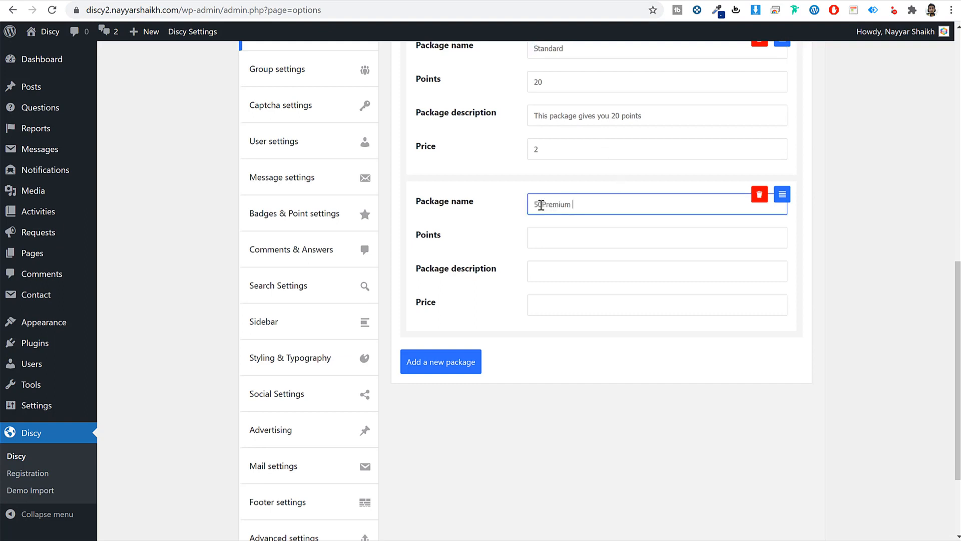
drag(543, 205, 488, 217)
key(BackSpace)
click(570, 297)
click(562, 246)
click(568, 314)
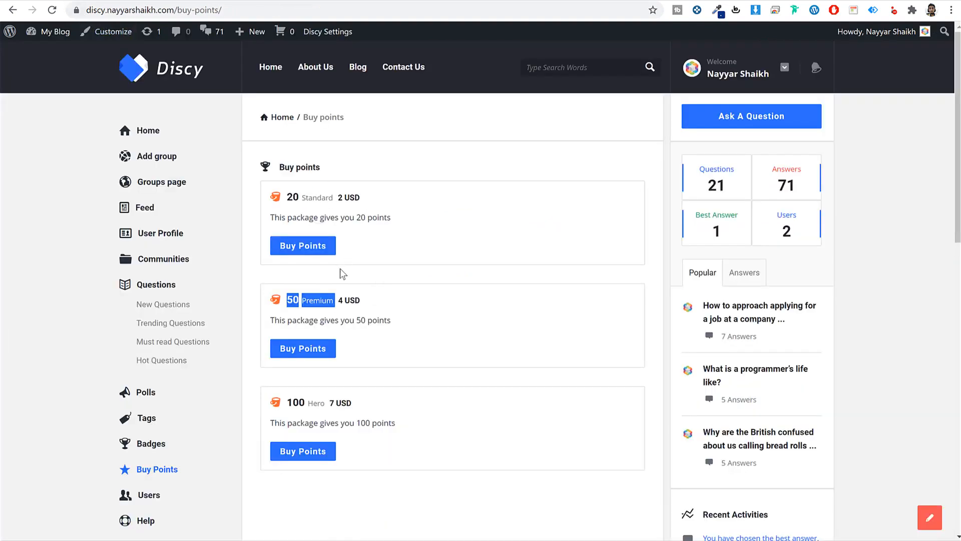
- Give the Premium package its demo description and save the options
triple_click(369, 321)
key(ctrl+c)
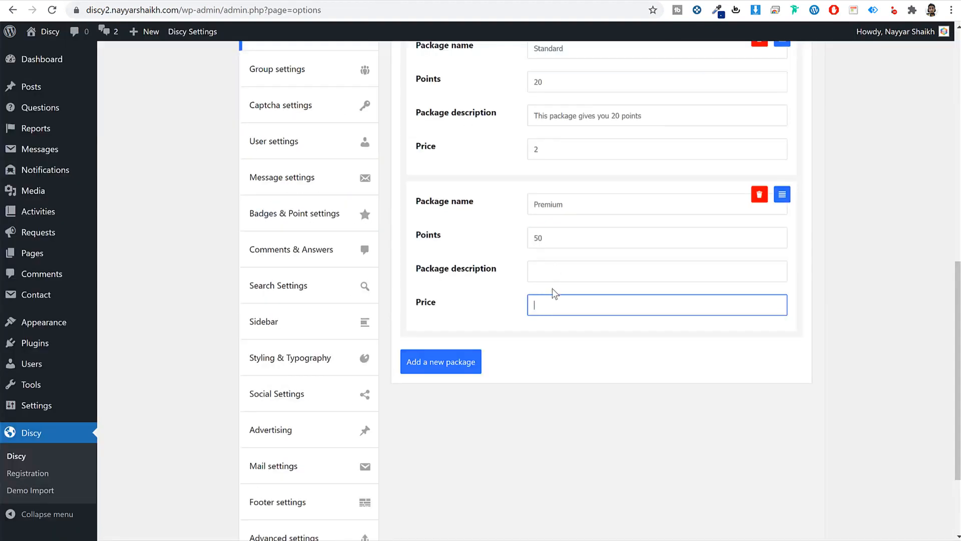
key(shift+Tab)
key(ctrl+v)
click(567, 309)
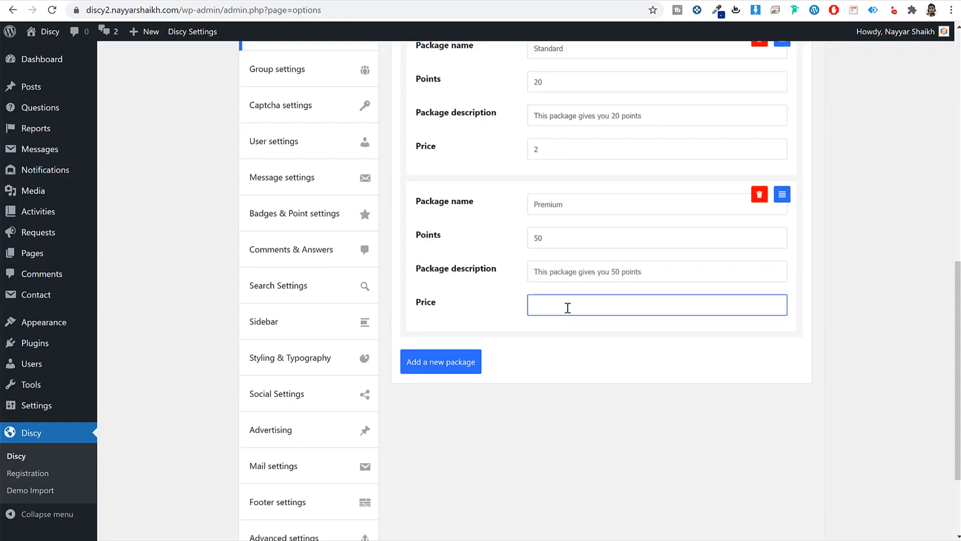
scroll(680, 352, down, 5)
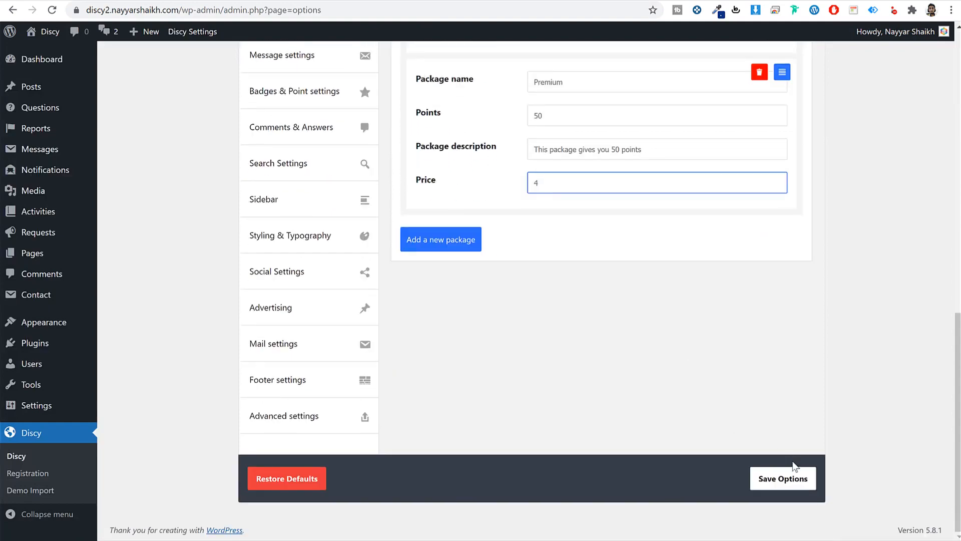
click(786, 476)
scroll(828, 446, up, 3)
scroll(828, 442, up, 1)
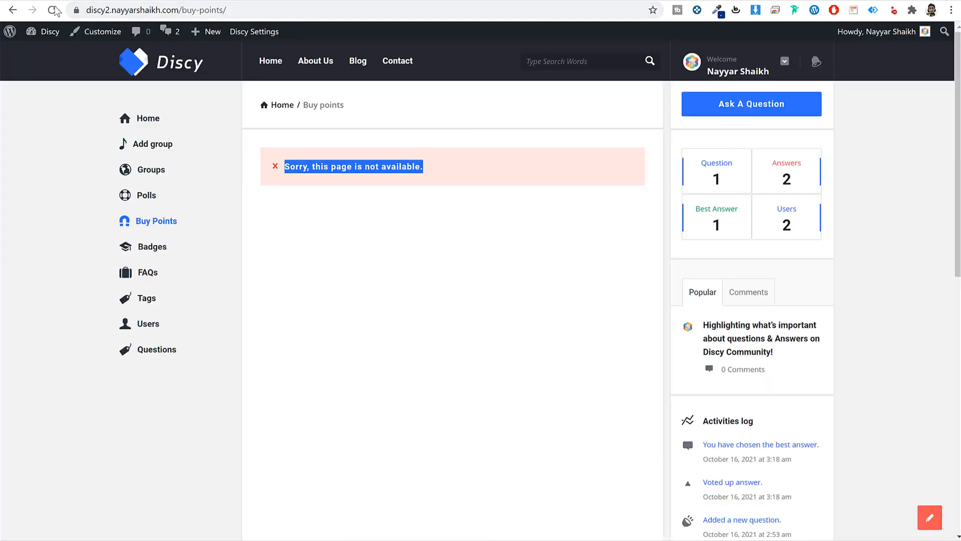
- Try buying the 20-point Standard package, viewing the card and bank transfer payment options
click(52, 10)
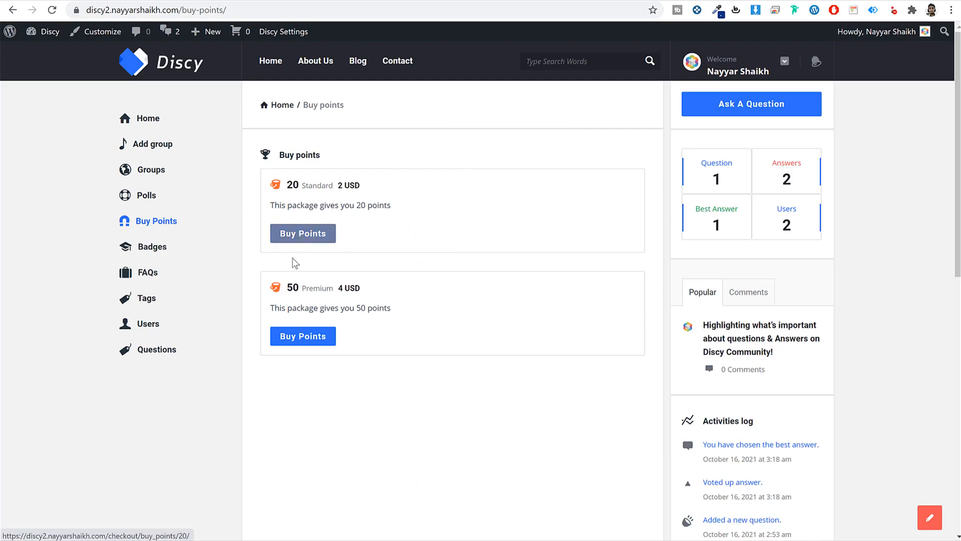
click(311, 234)
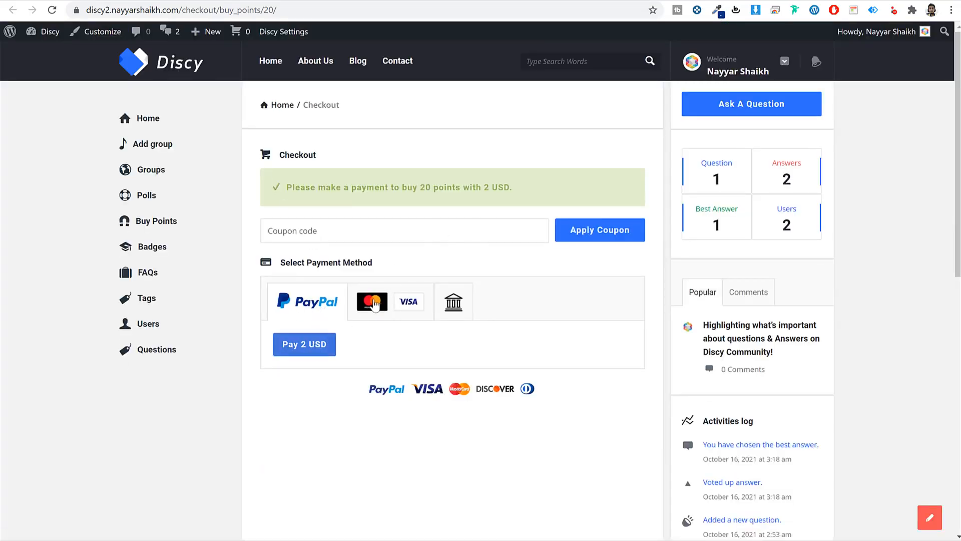
click(375, 304)
click(326, 344)
click(454, 314)
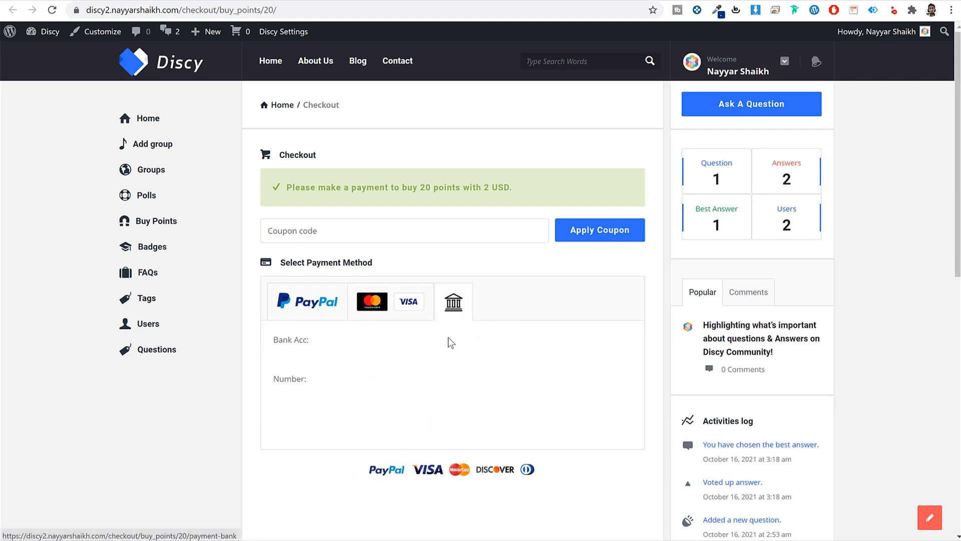
drag(291, 347, 347, 410)
click(287, 367)
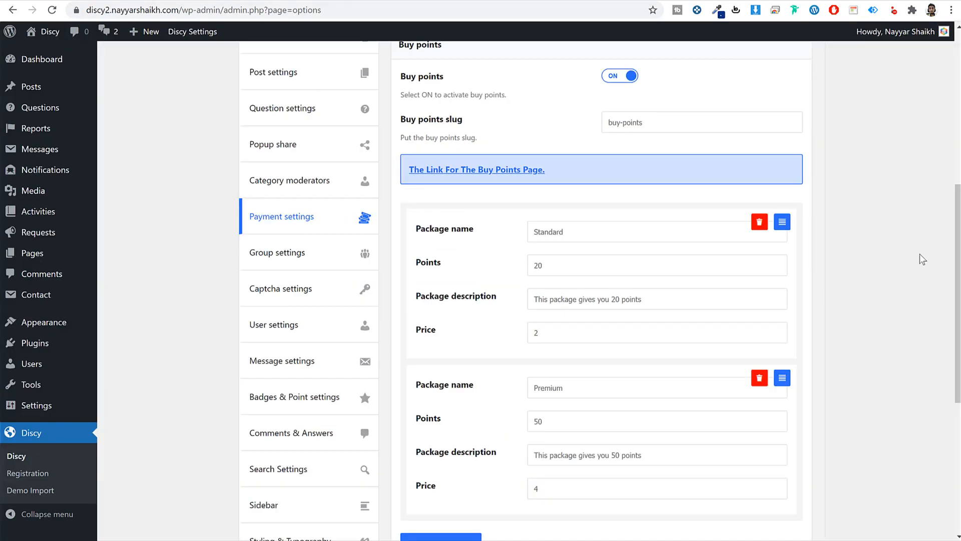
scroll(920, 258, up, 9)
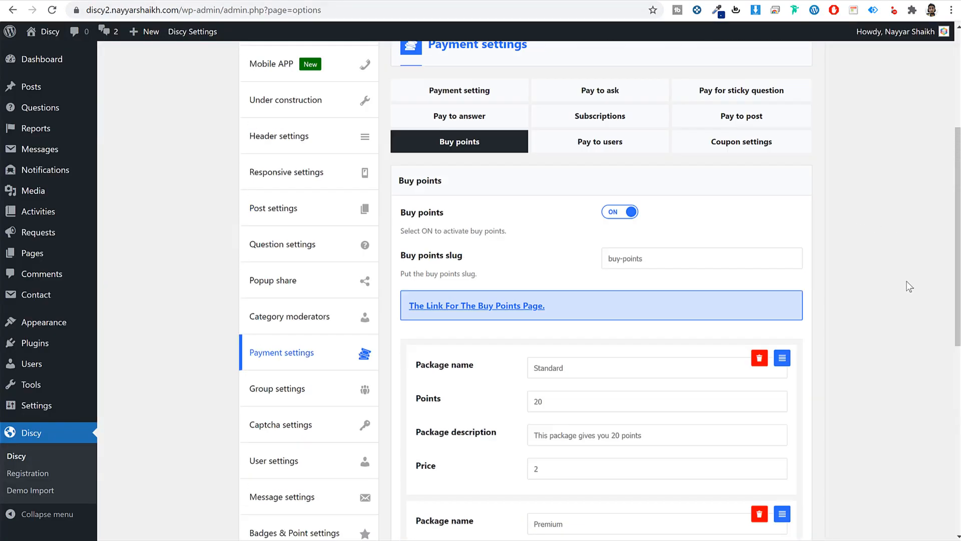
- Leave Pay to users switched off after toggling it on and back off
click(626, 251)
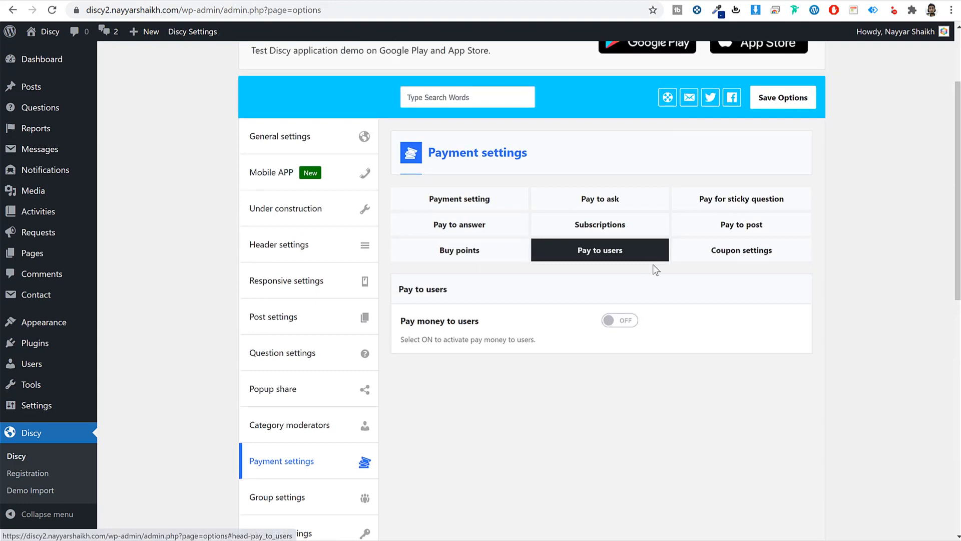
click(613, 323)
scroll(678, 350, down, 6)
scroll(677, 351, up, 2)
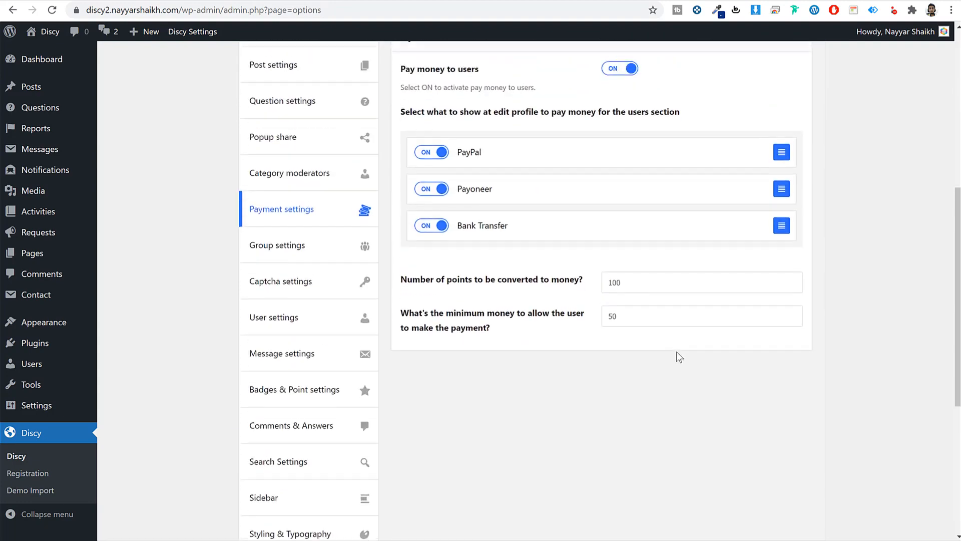
scroll(677, 351, up, 5)
click(619, 322)
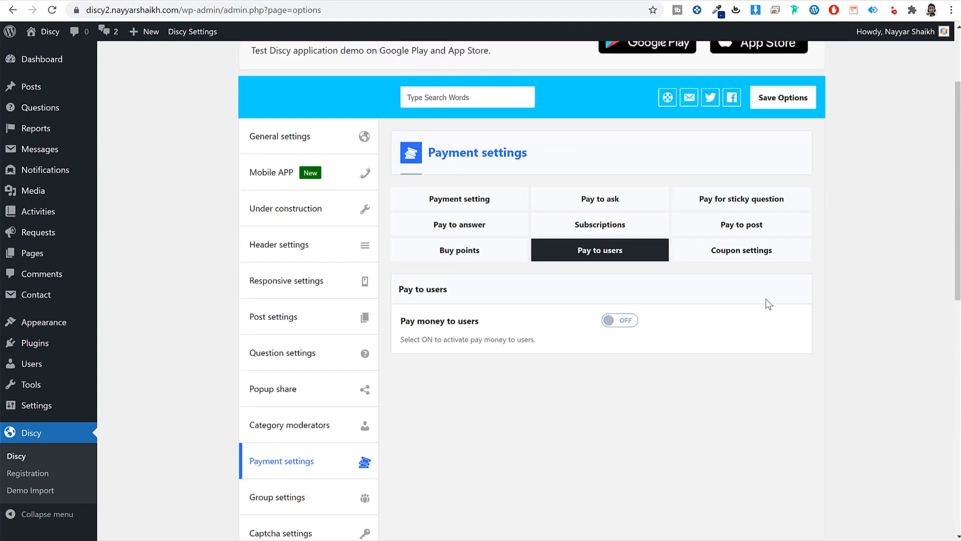
- Add a coupon named 10off with a 10 % Percent discount
click(752, 258)
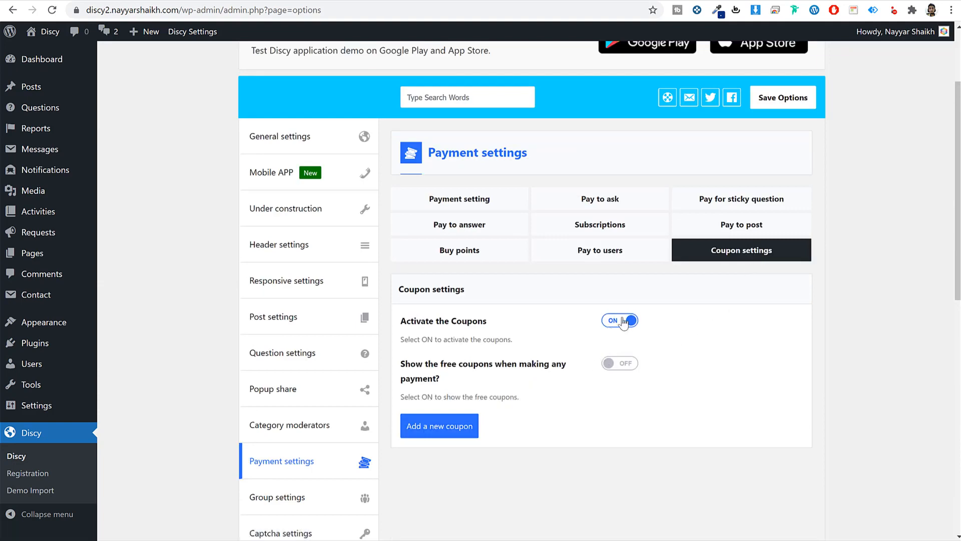
click(439, 425)
scroll(690, 404, down, 5)
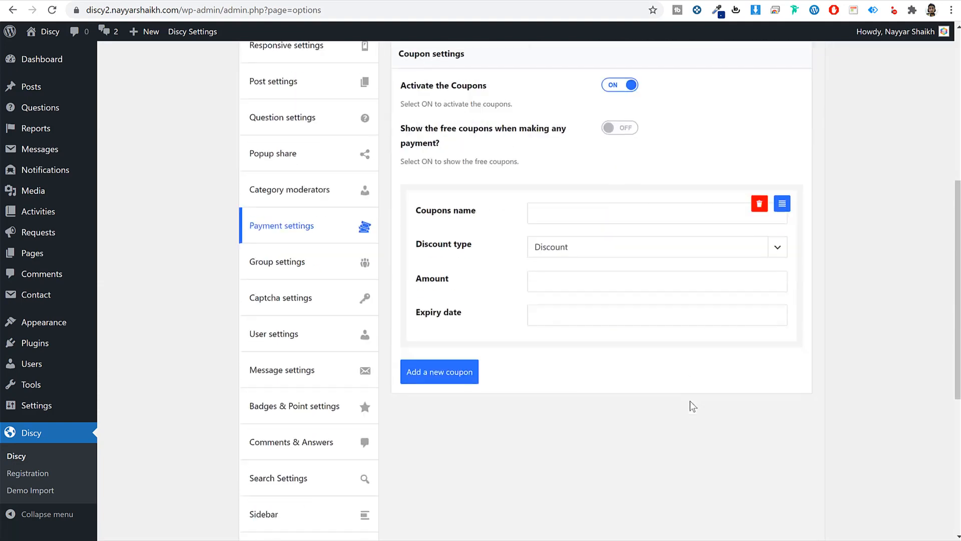
scroll(690, 405, down, 3)
click(611, 75)
scroll(686, 187, up, 3)
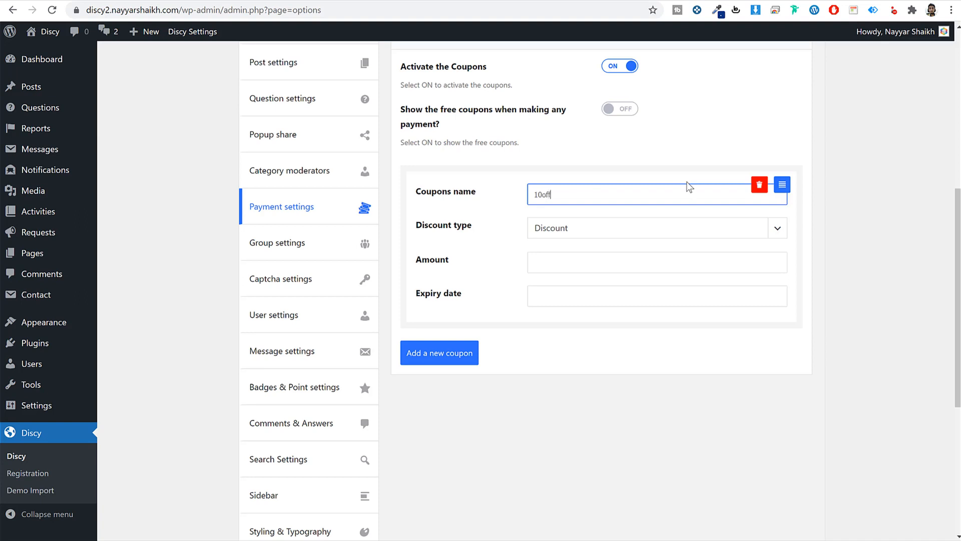
click(592, 238)
click(583, 255)
click(580, 258)
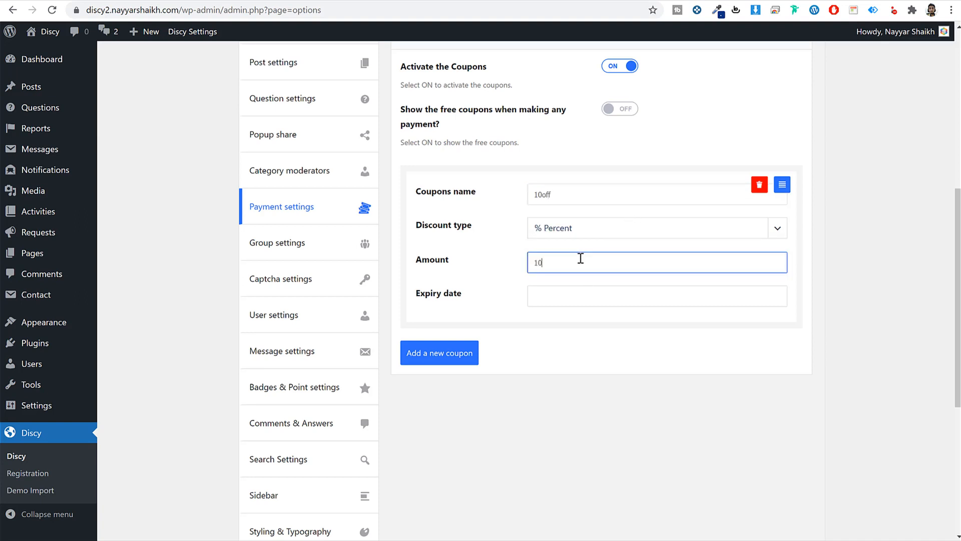
- Remove the extra empty coupon and save the payment settings
click(441, 354)
scroll(561, 347, down, 5)
scroll(588, 305, up, 3)
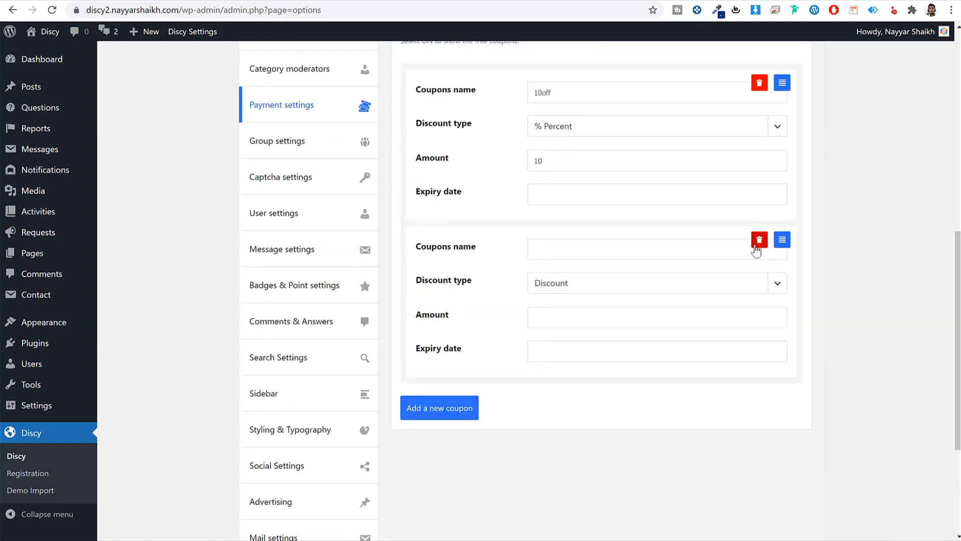
click(756, 248)
scroll(776, 390, down, 5)
click(782, 493)
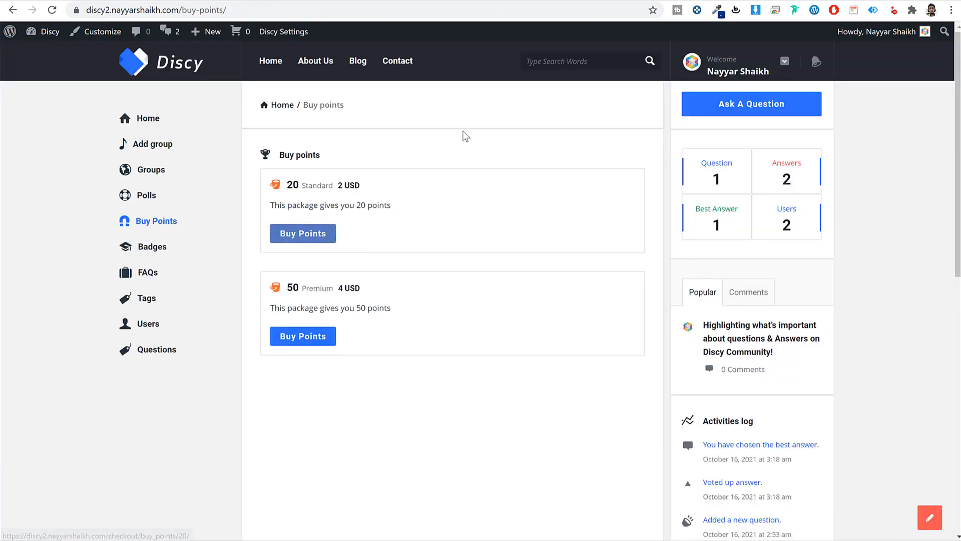
- Preview the 20-point package checkout with its coupon field, then visit the Add group page
click(320, 230)
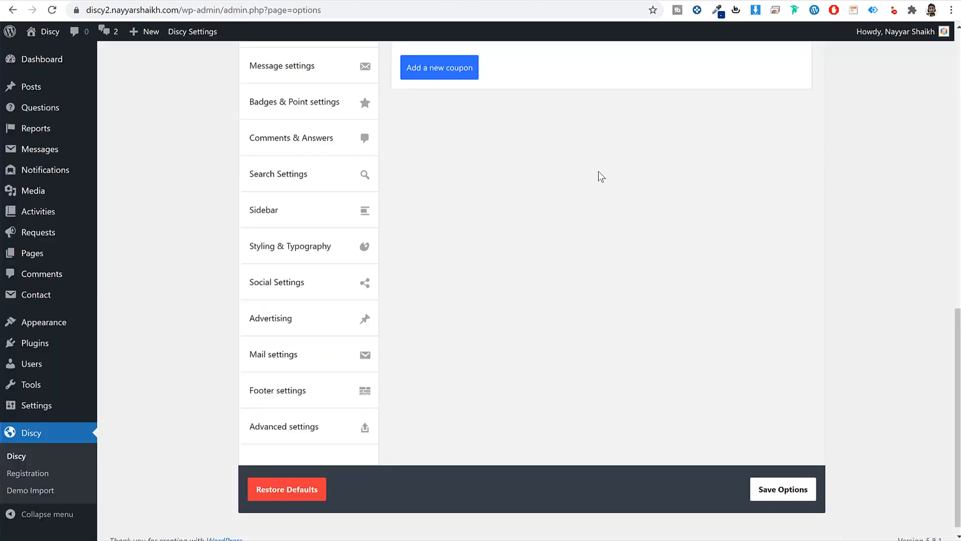
scroll(599, 171, up, 10)
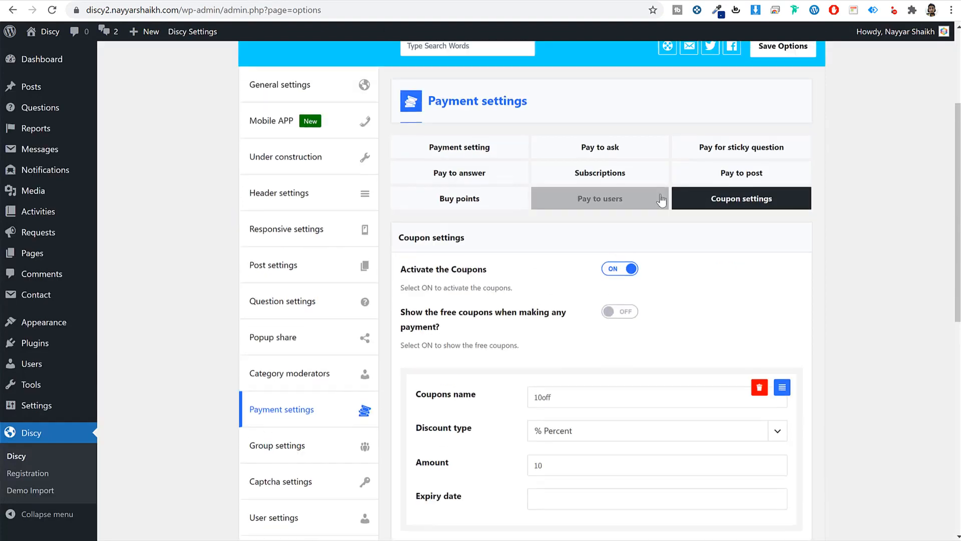
scroll(661, 199, down, 5)
click(314, 205)
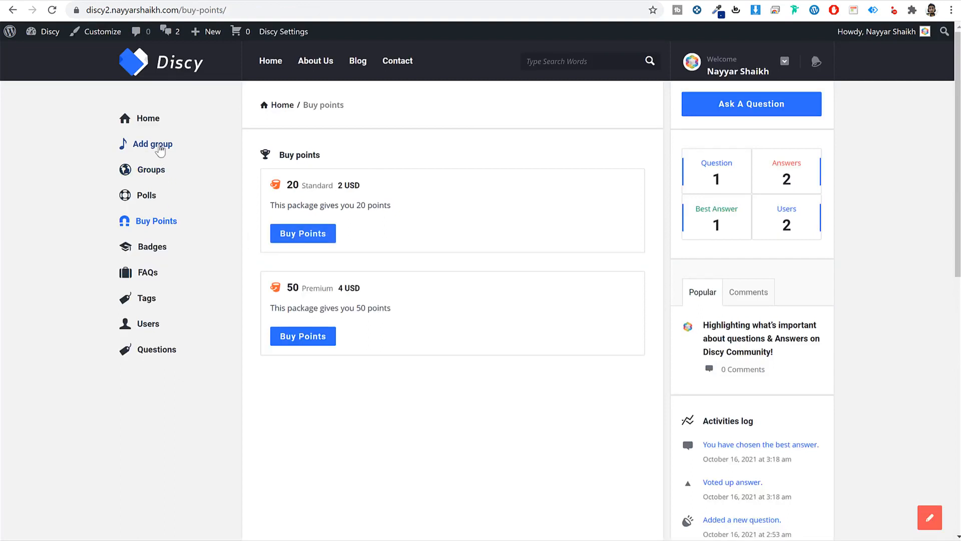
click(160, 146)
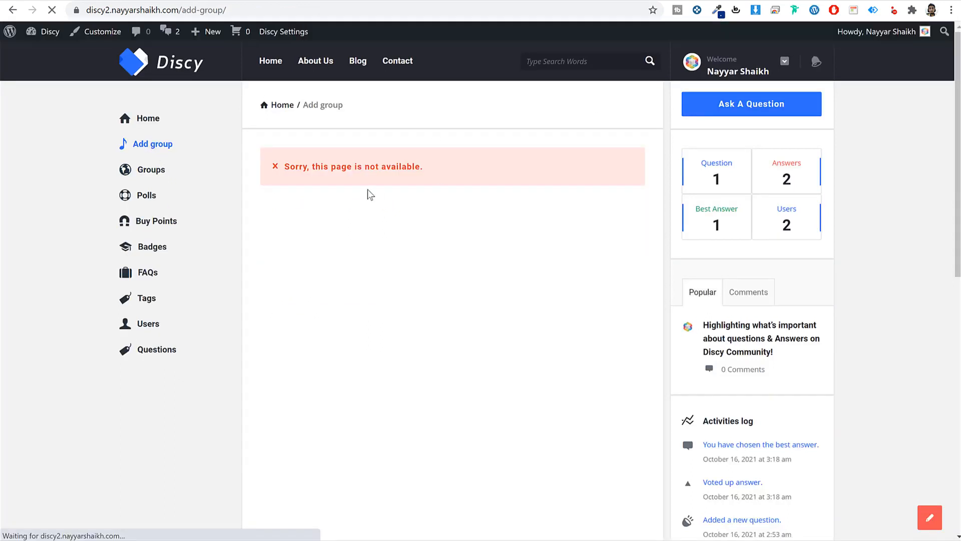
- Activate groups for the site and save the option
drag(300, 166, 490, 165)
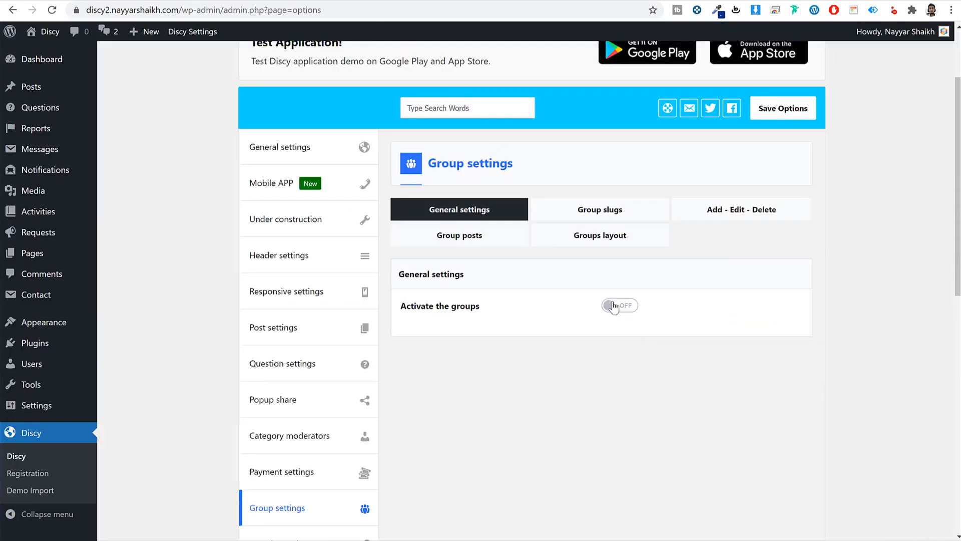
click(614, 306)
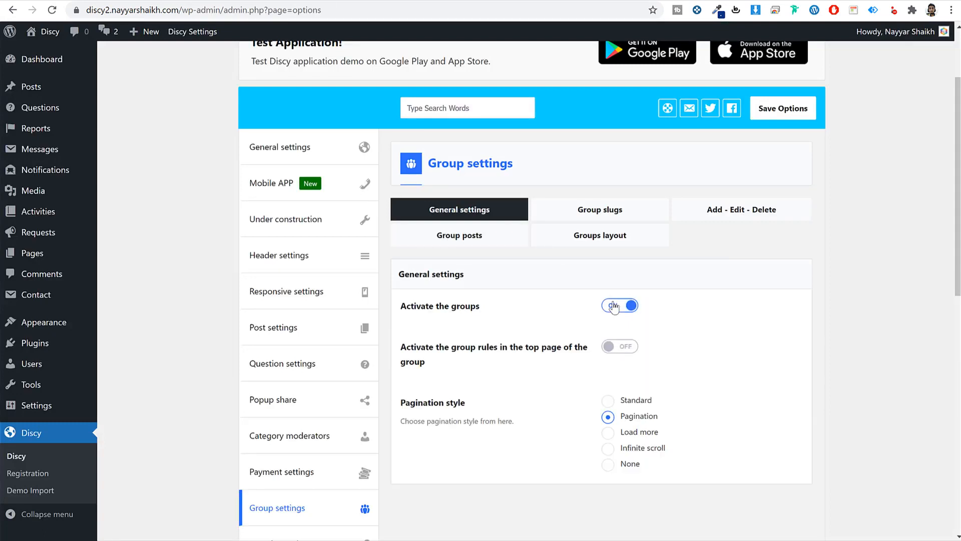
click(796, 104)
- Review the group slug and add/edit/delete options, keeping new group status on Publish
click(632, 220)
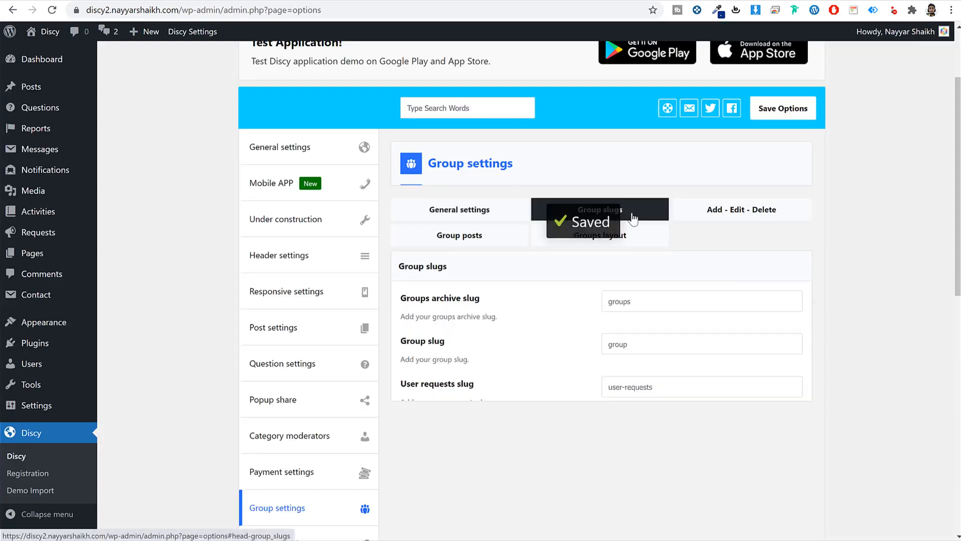
click(730, 213)
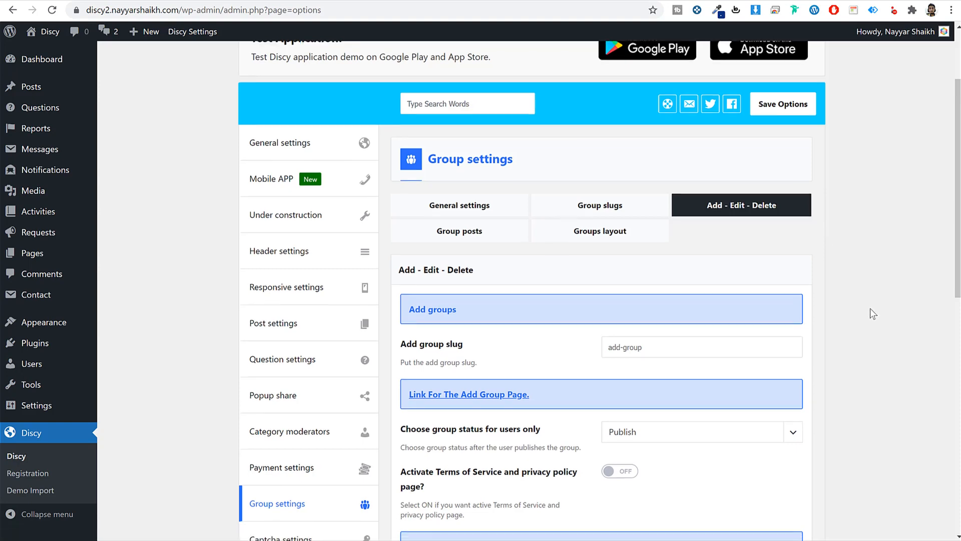
scroll(870, 309, down, 5)
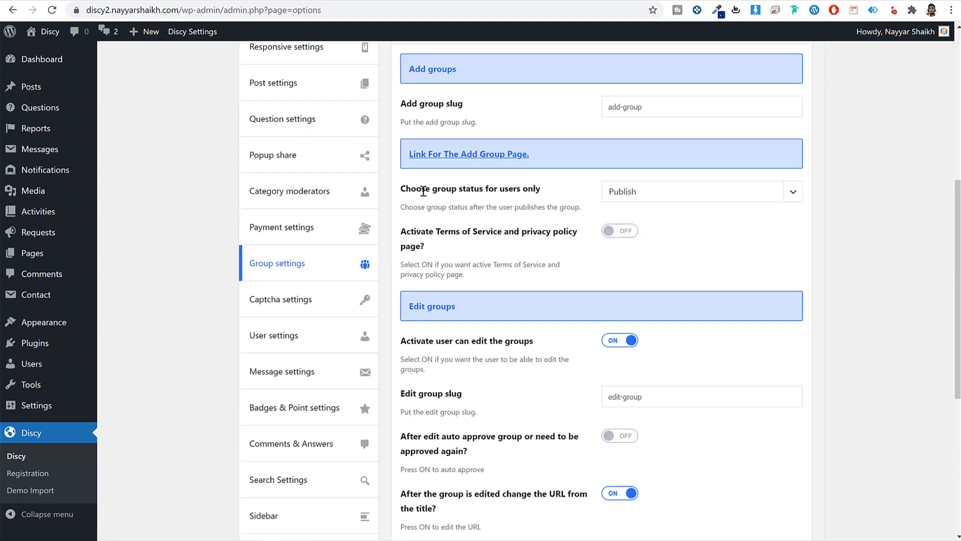
drag(424, 190, 543, 190)
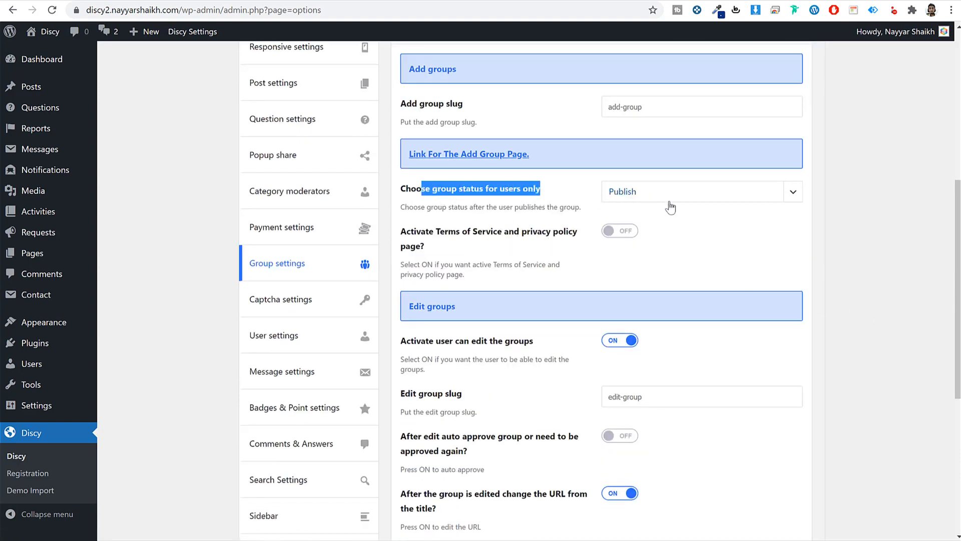
scroll(747, 308, down, 6)
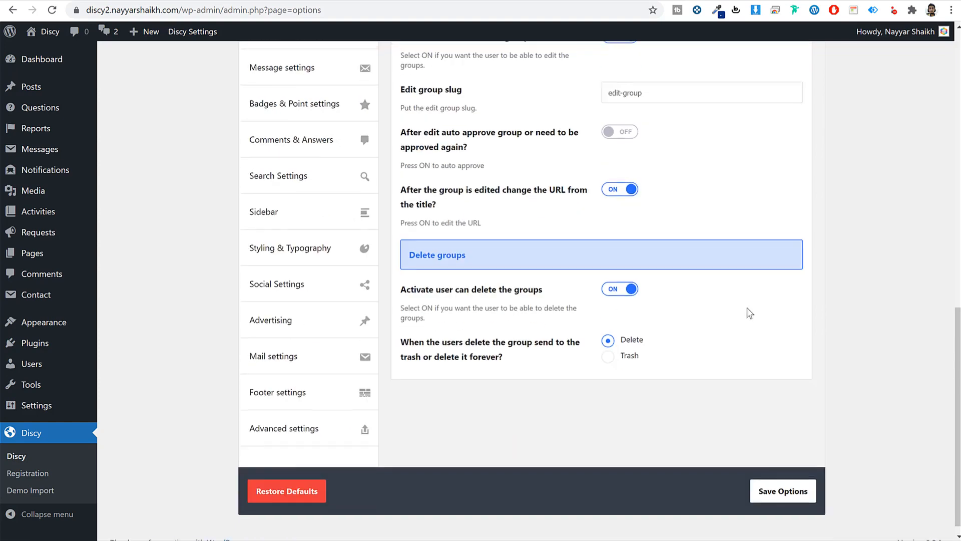
scroll(747, 308, up, 7)
click(644, 250)
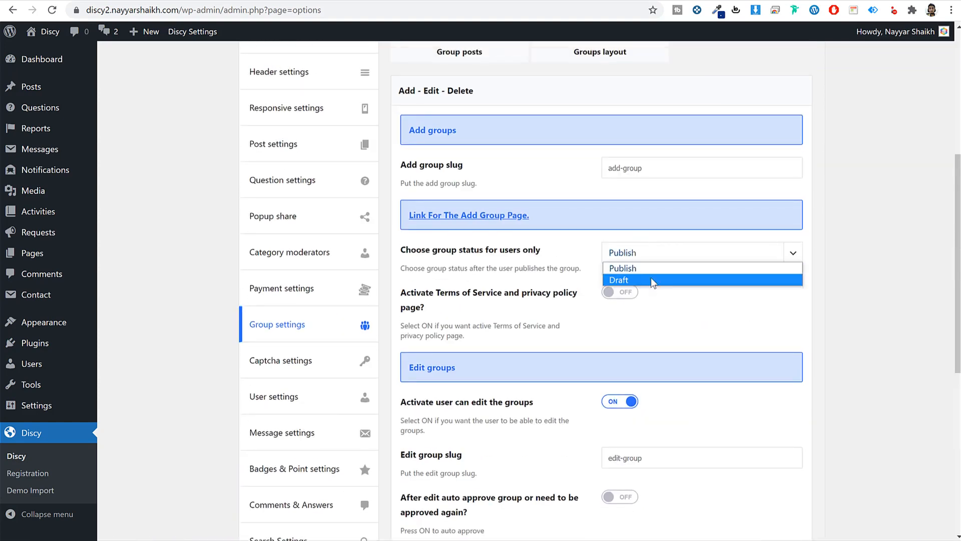
click(651, 279)
click(665, 253)
click(656, 267)
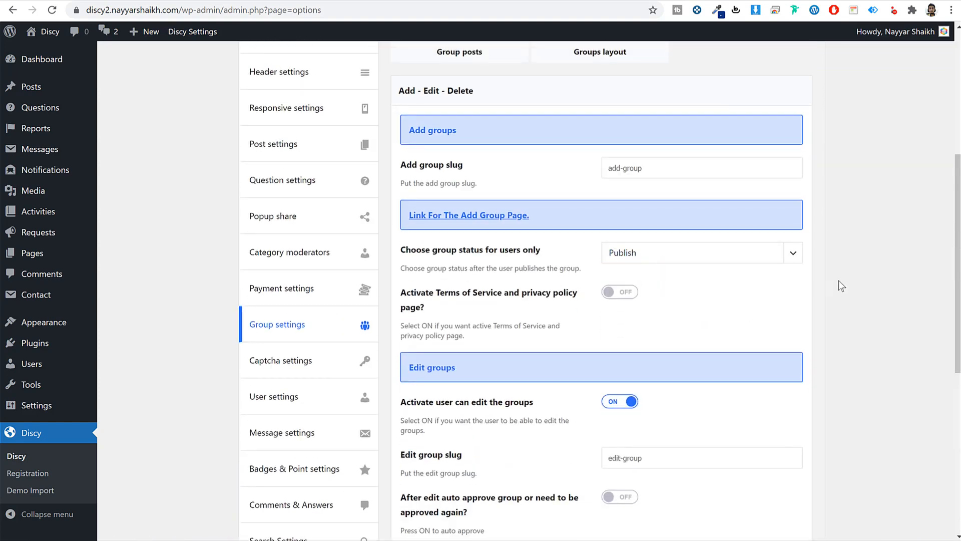
scroll(846, 282, up, 4)
- Review group posts and layout settings, save them, and reload the Add group page
click(456, 241)
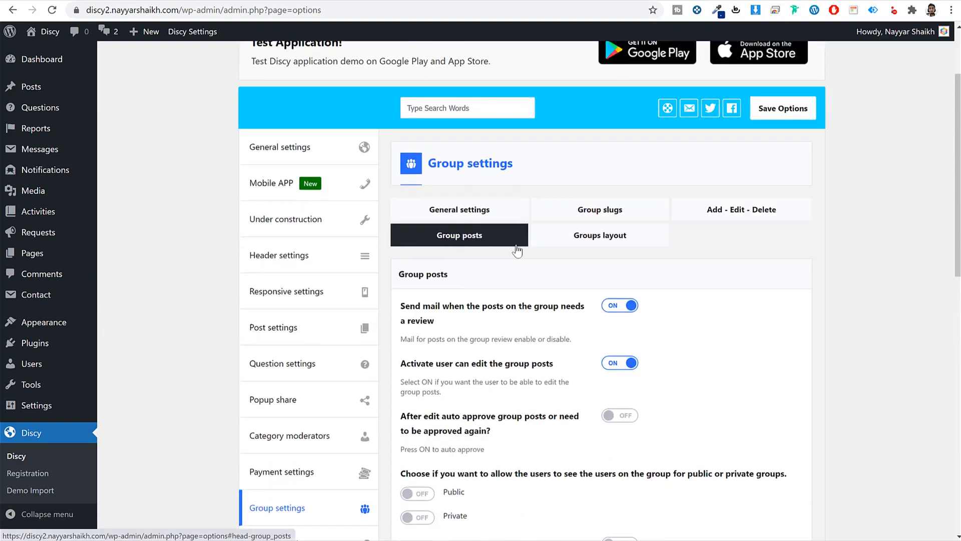
click(653, 233)
click(778, 111)
scroll(701, 320, down, 4)
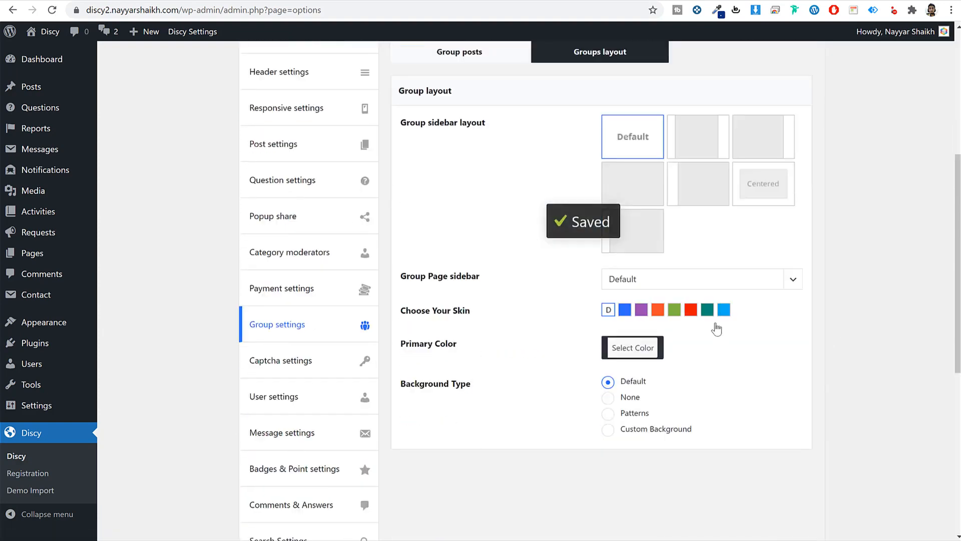
scroll(717, 326, up, 5)
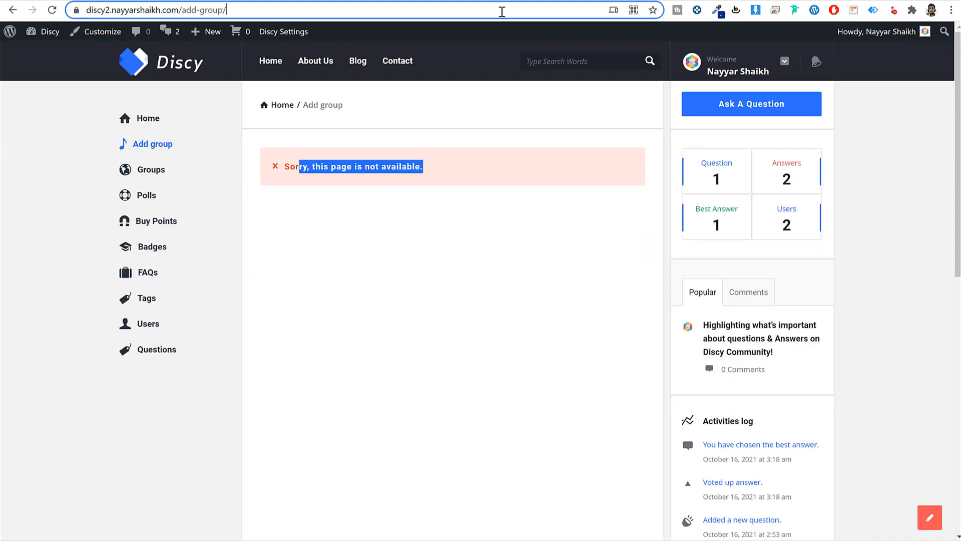
click(502, 10)
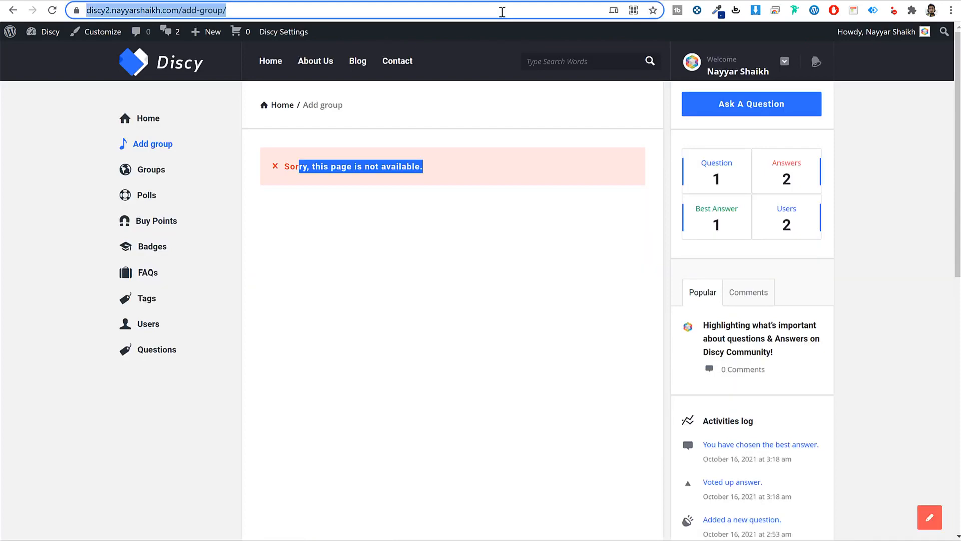
key(Return)
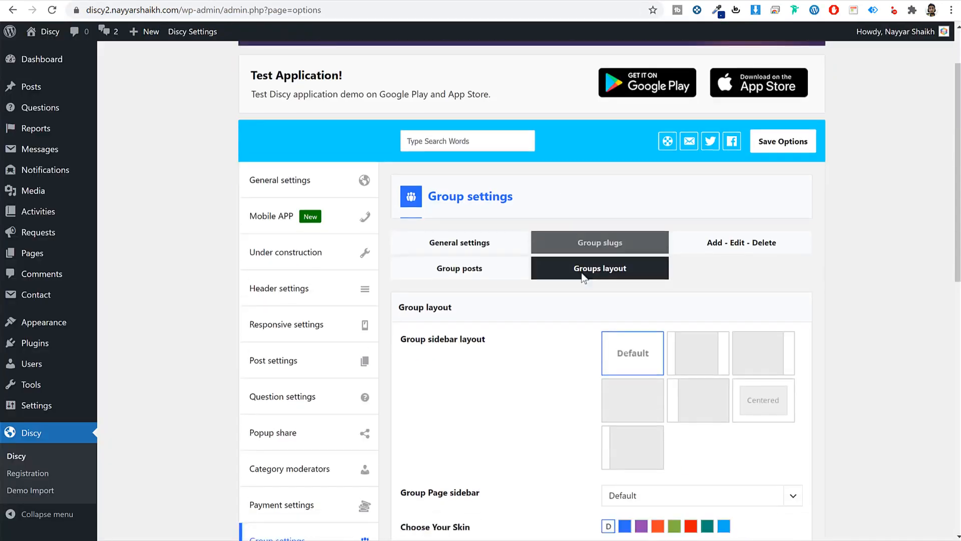
scroll(576, 281, down, 9)
- Turn on captcha for the answer form in the captcha settings
click(287, 241)
scroll(715, 283, up, 5)
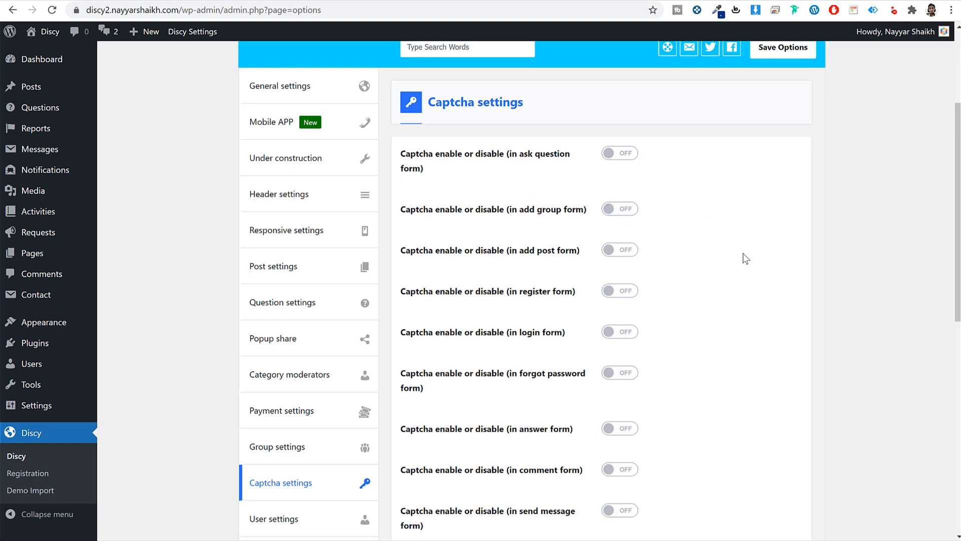
scroll(747, 260, down, 5)
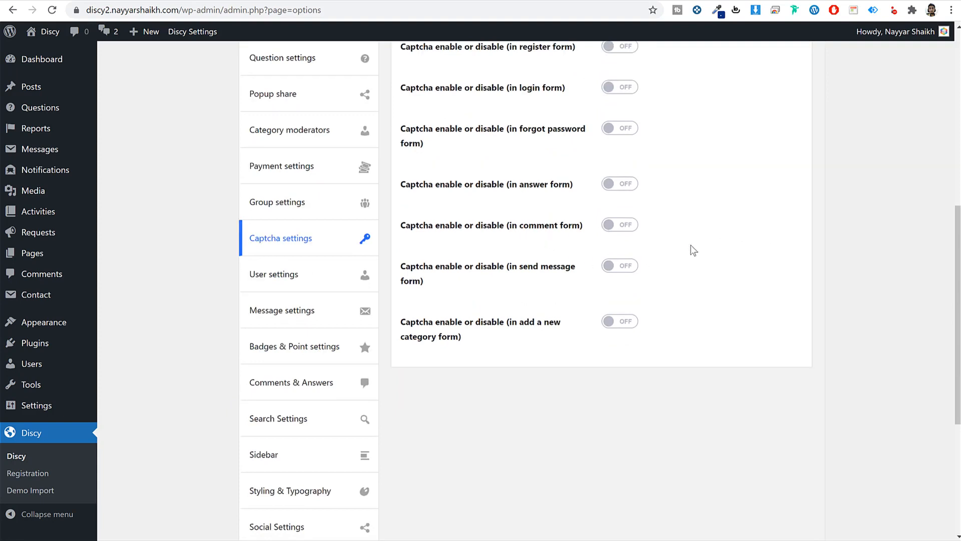
drag(445, 187, 541, 188)
click(628, 197)
click(626, 189)
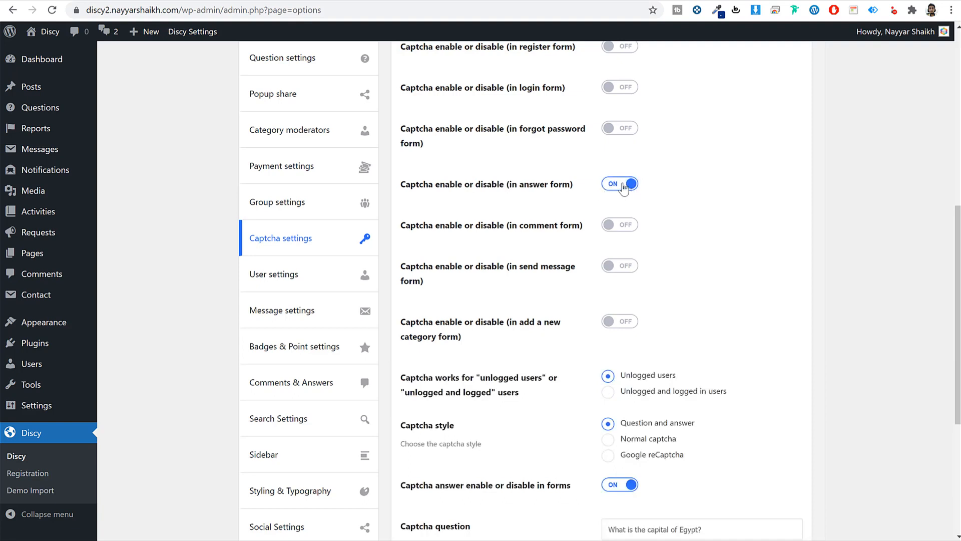
- Keep the captcha question with answer Cairo, save, and switch the style to Google reCaptcha
scroll(453, 282, down, 5)
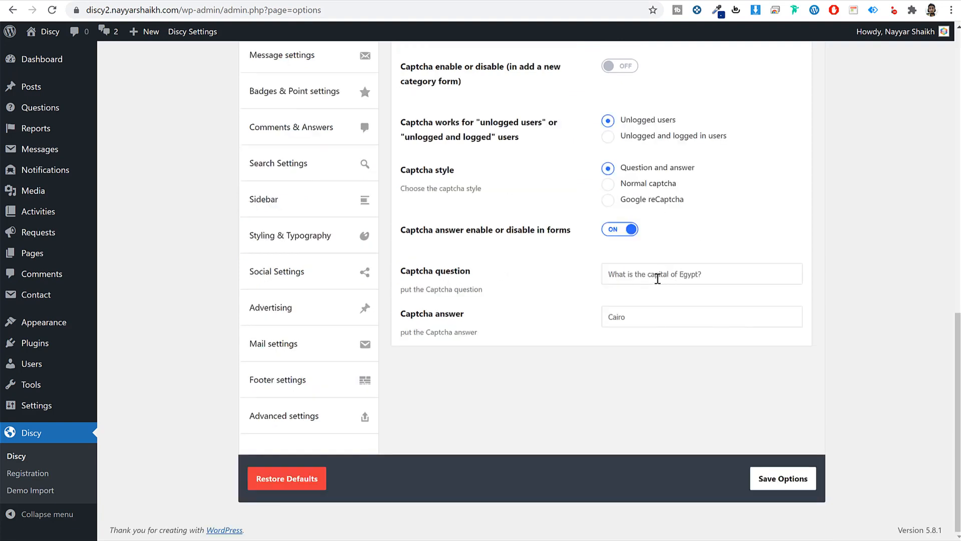
triple_click(723, 277)
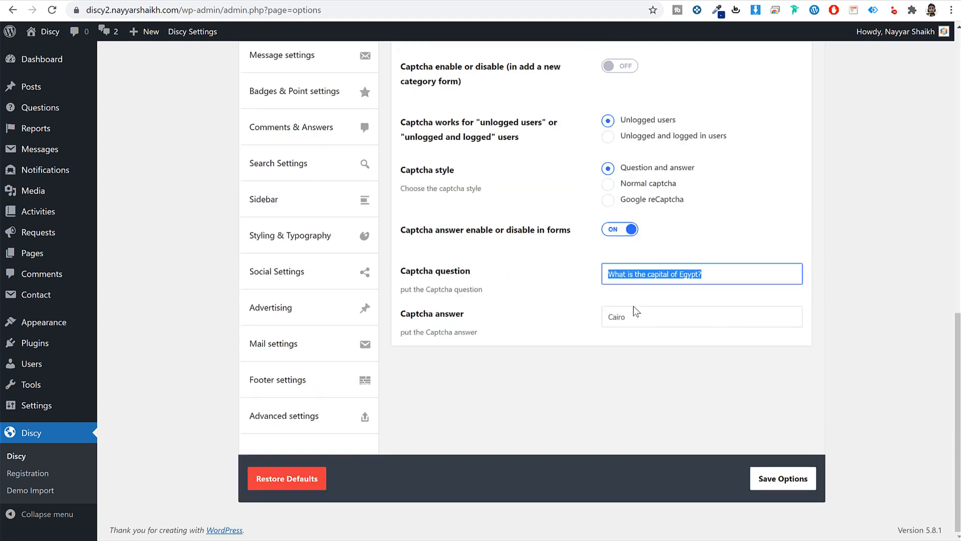
triple_click(652, 316)
click(803, 475)
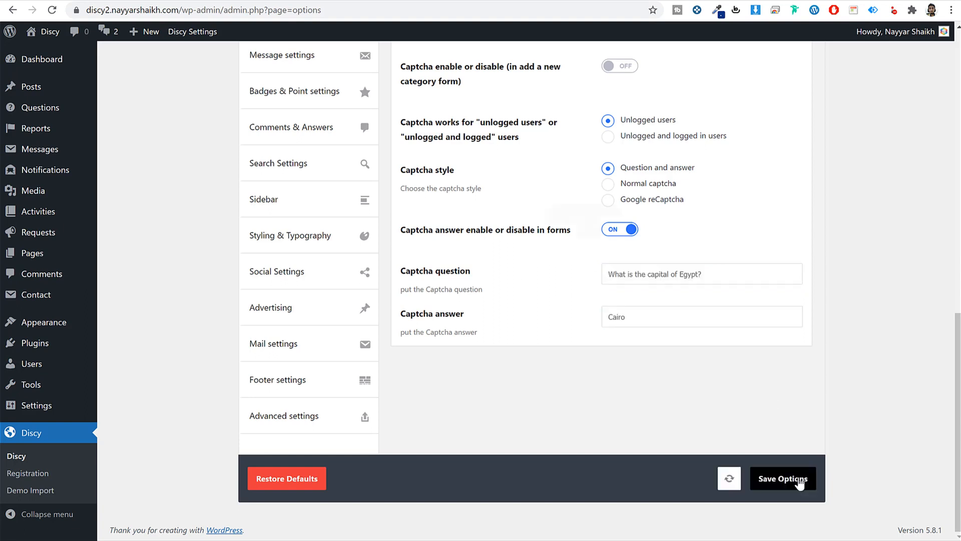
click(657, 202)
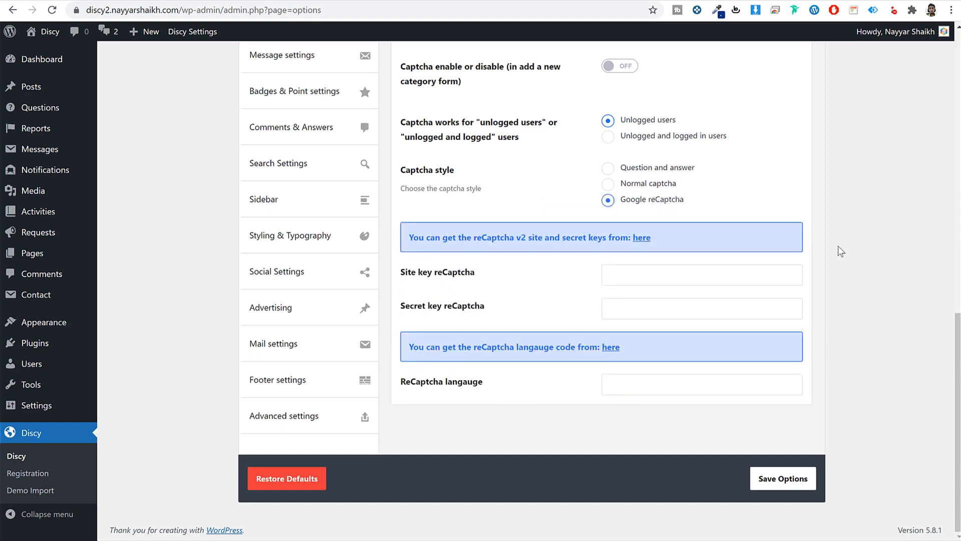
right_click(636, 242)
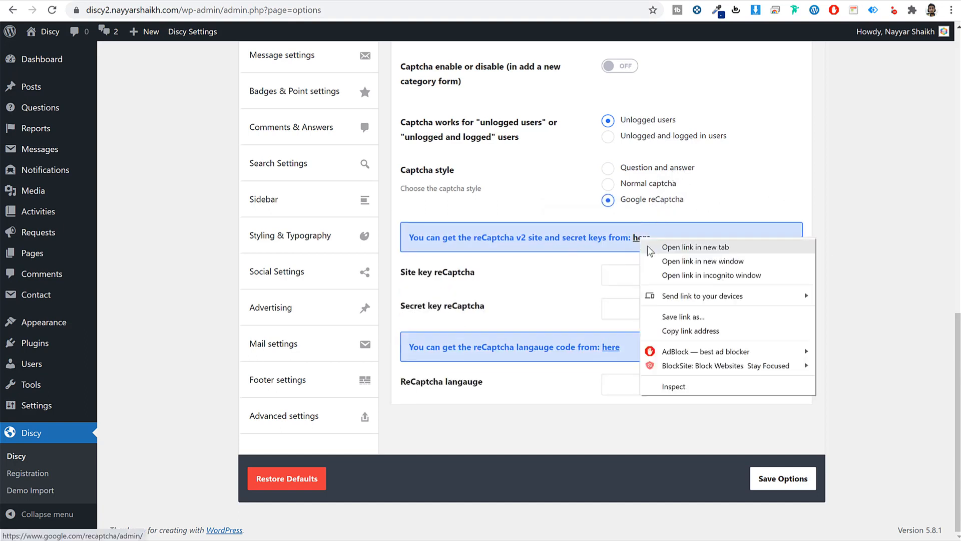
- Open the Google reCAPTCHA admin in a new tab and start registering a new site
click(647, 246)
click(200, 1)
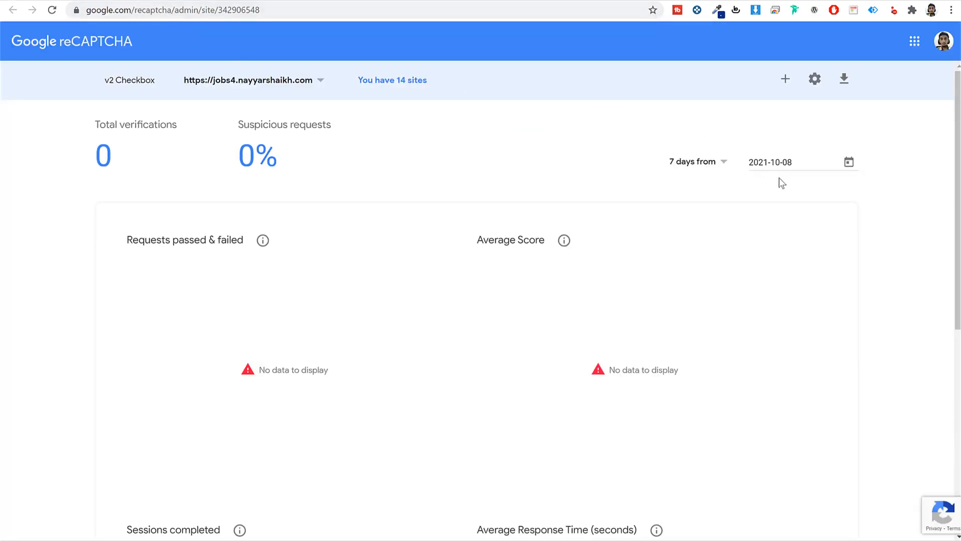
click(785, 78)
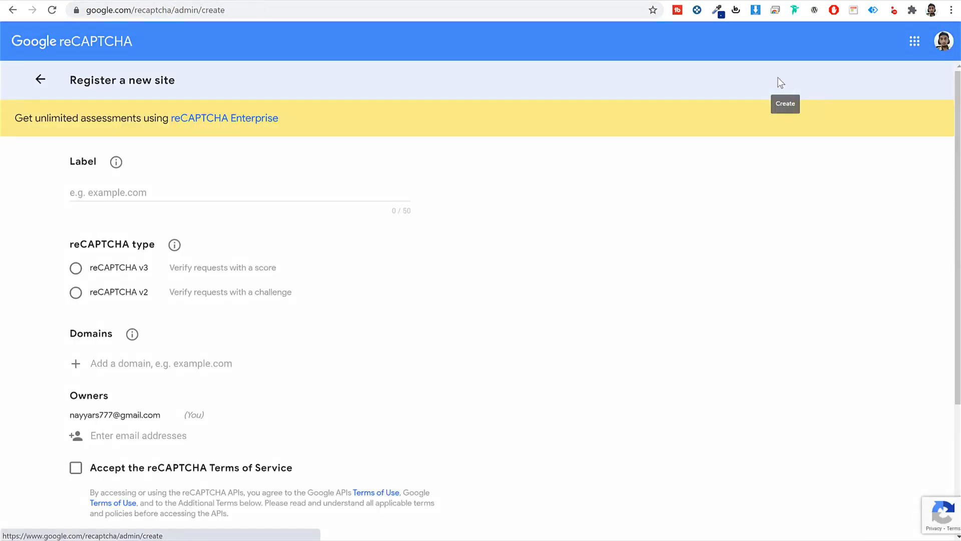
click(135, 194)
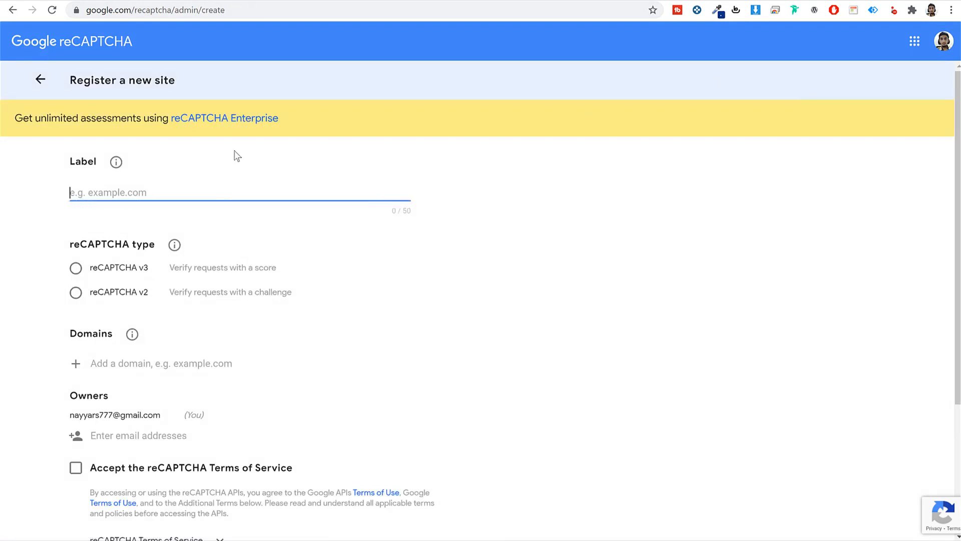
click(287, 1)
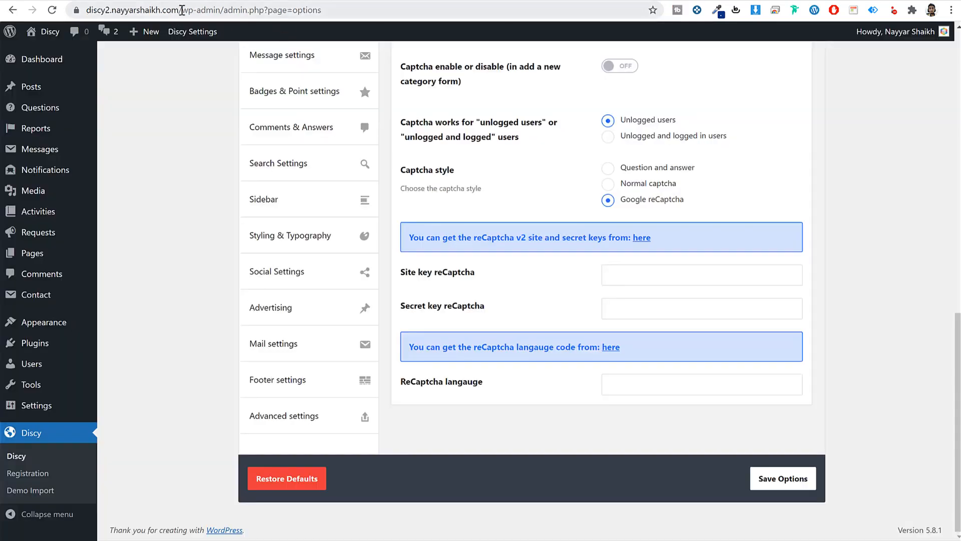
drag(181, 10, 122, 18)
key(ctrl+c)
click(288, 1)
key(ctrl+v)
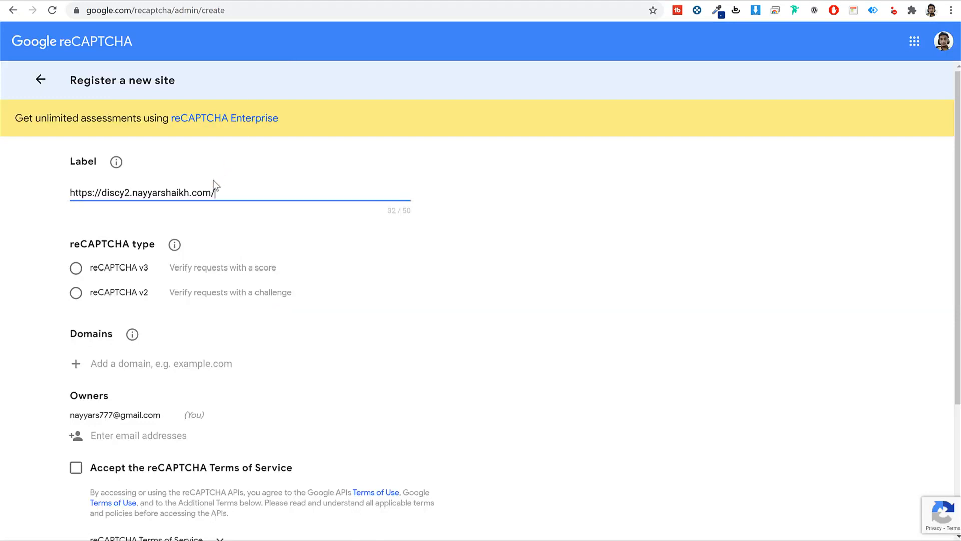
key(ctrl+a)
key(BackSpace)
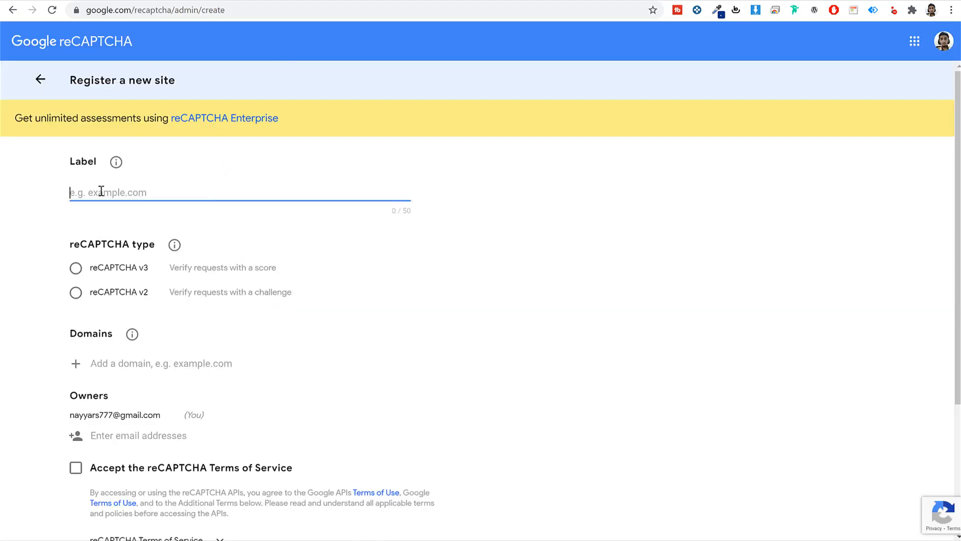
key(ctrl+v)
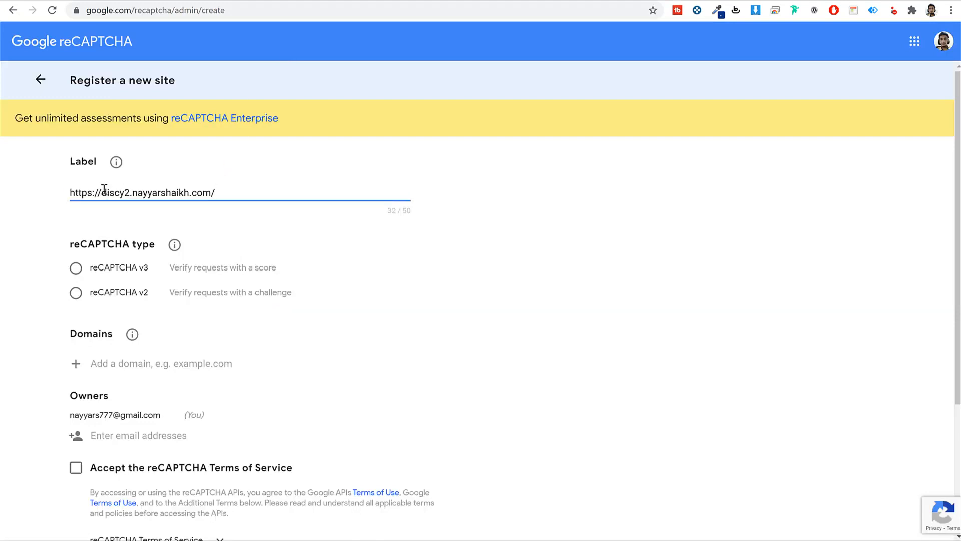
drag(104, 190, 25, 190)
key(BackSpace)
click(197, 192)
key(BackSpace)
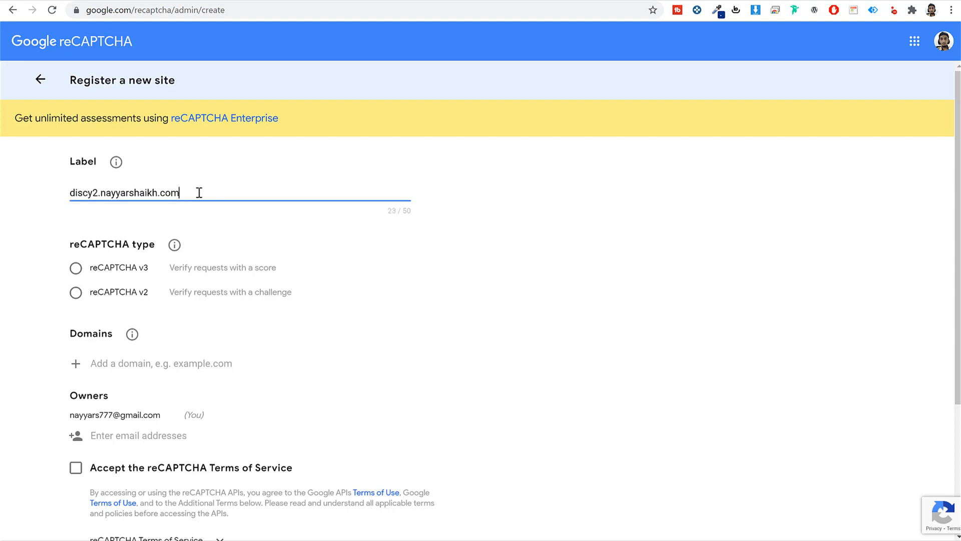
click(590, 267)
- Choose reCAPTCHA v2 checkbox and add the same domain to the allowed domains list
click(99, 294)
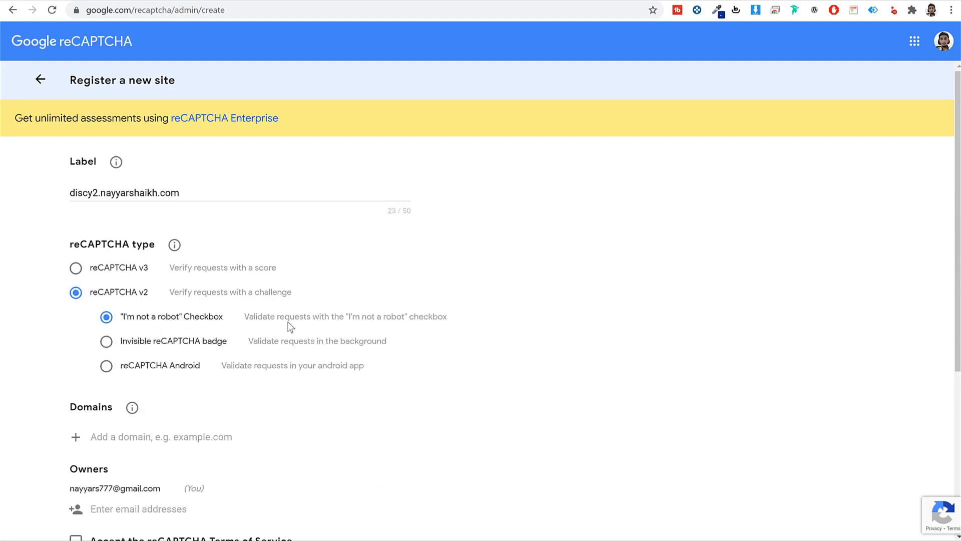
scroll(371, 353, down, 4)
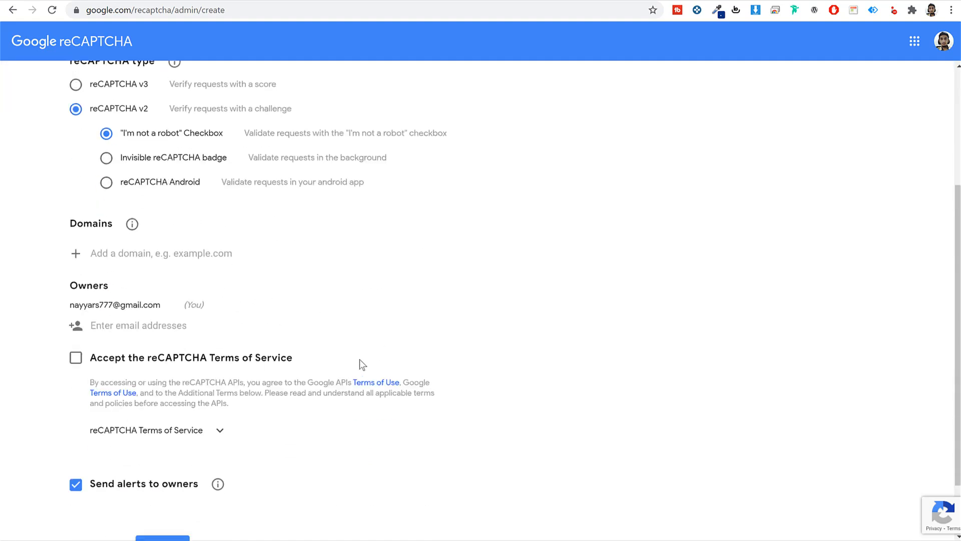
click(159, 254)
scroll(227, 234, up, 4)
click(208, 193)
key(ctrl+a)
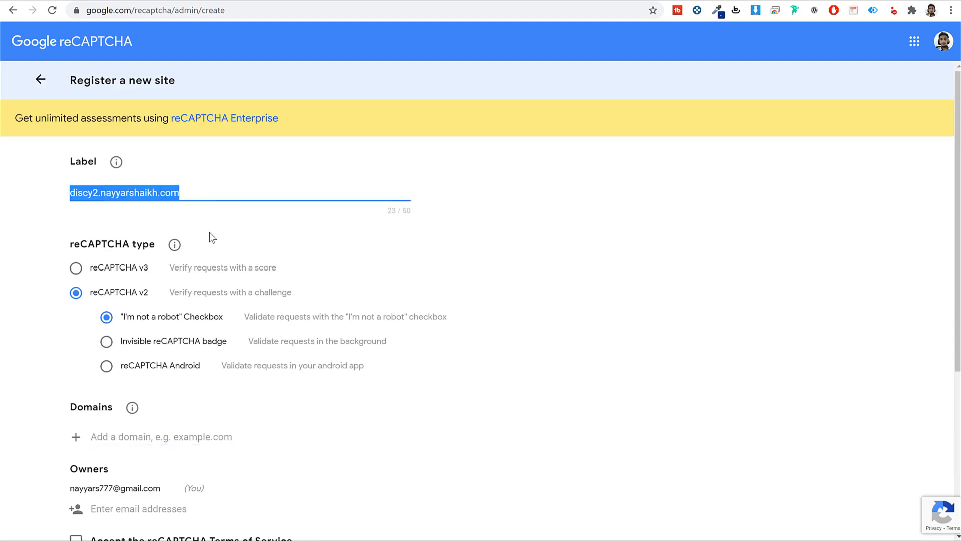
scroll(209, 232, down, 5)
click(158, 193)
key(ctrl+v)
key(Return)
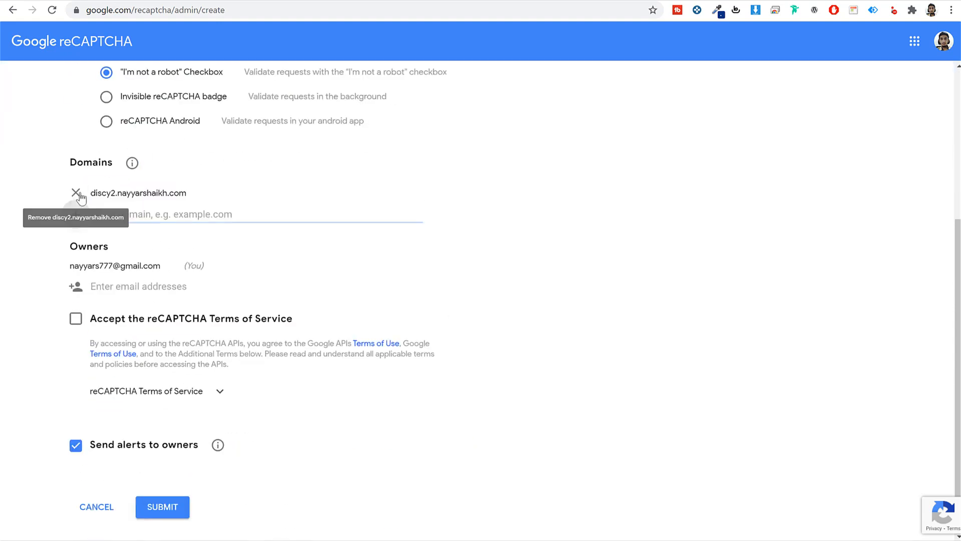
- Accept the reCAPTCHA Terms of Service and copy the newly generated site key
scroll(205, 221, down, 1)
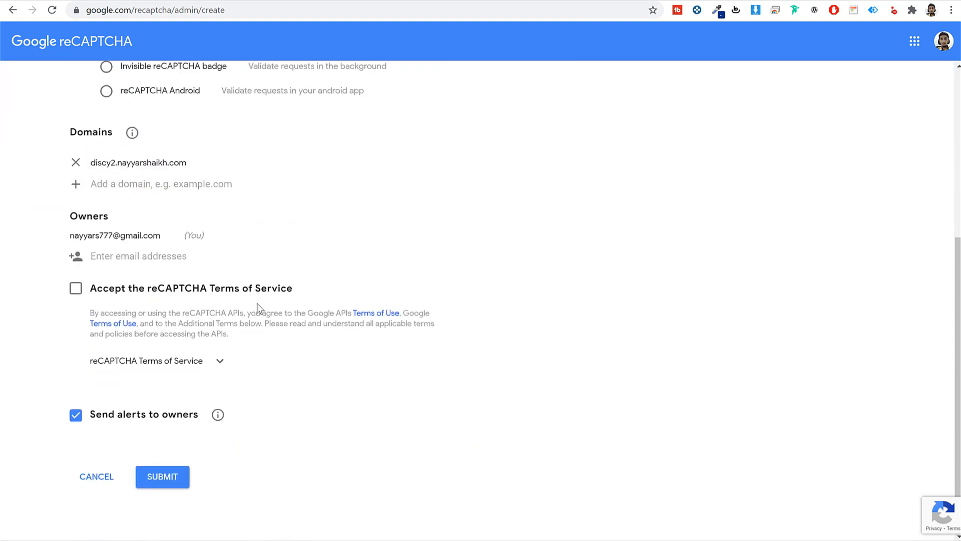
click(76, 284)
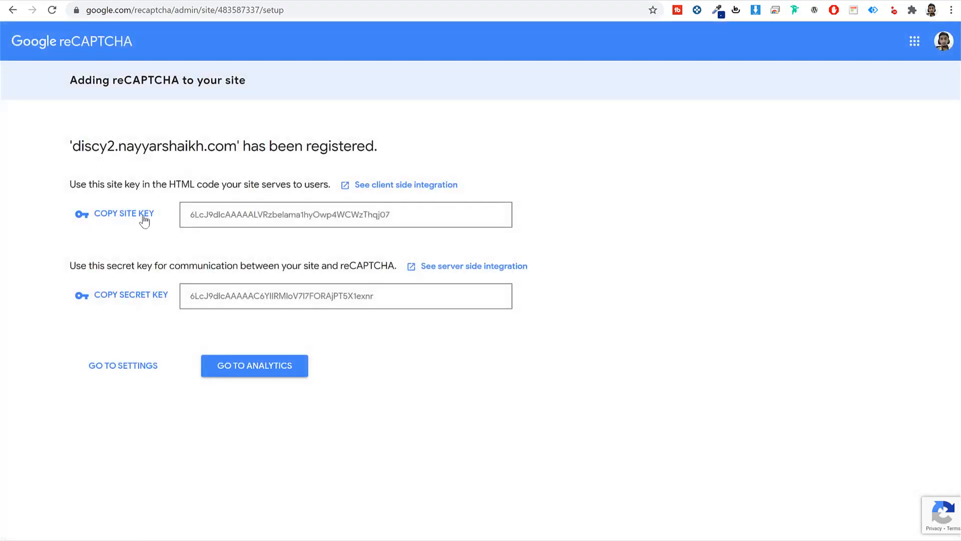
click(148, 216)
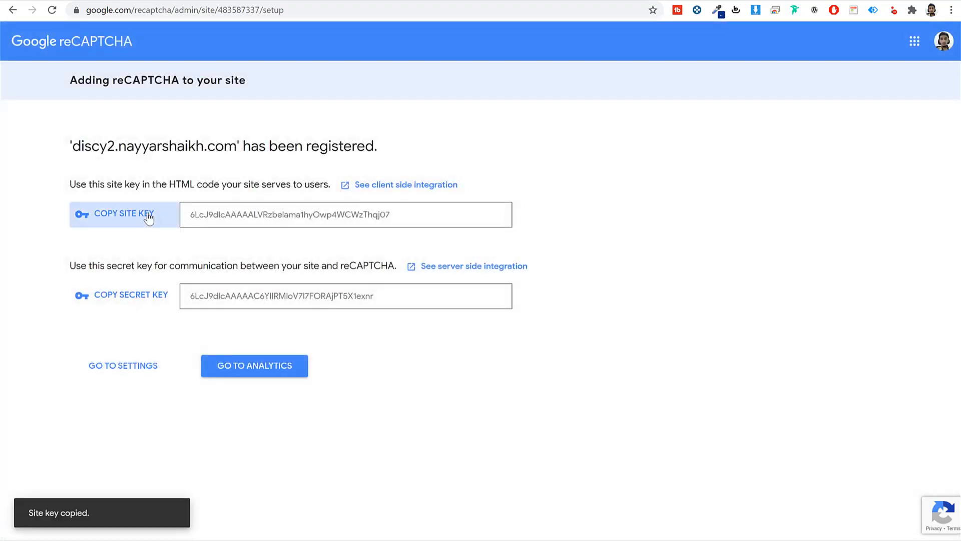
- Paste the reCAPTCHA site key and secret key into Discy's captcha fields and save
click(293, 1)
click(621, 277)
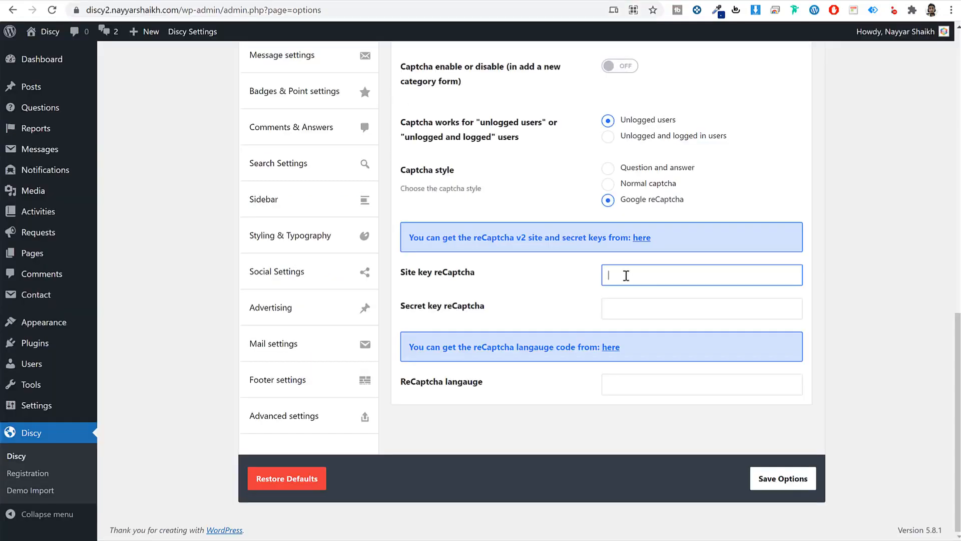
key(ctrl+v)
click(400, 4)
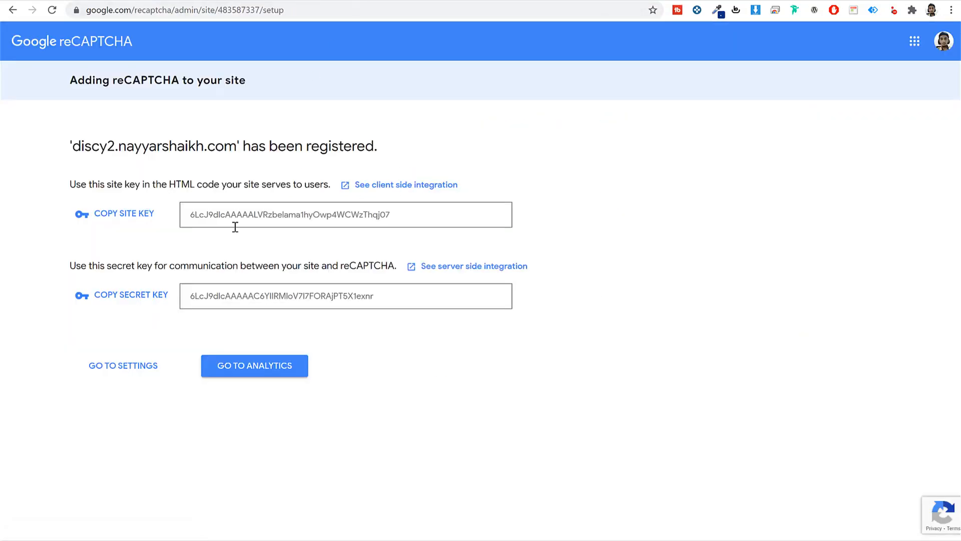
click(135, 296)
click(293, 1)
click(651, 315)
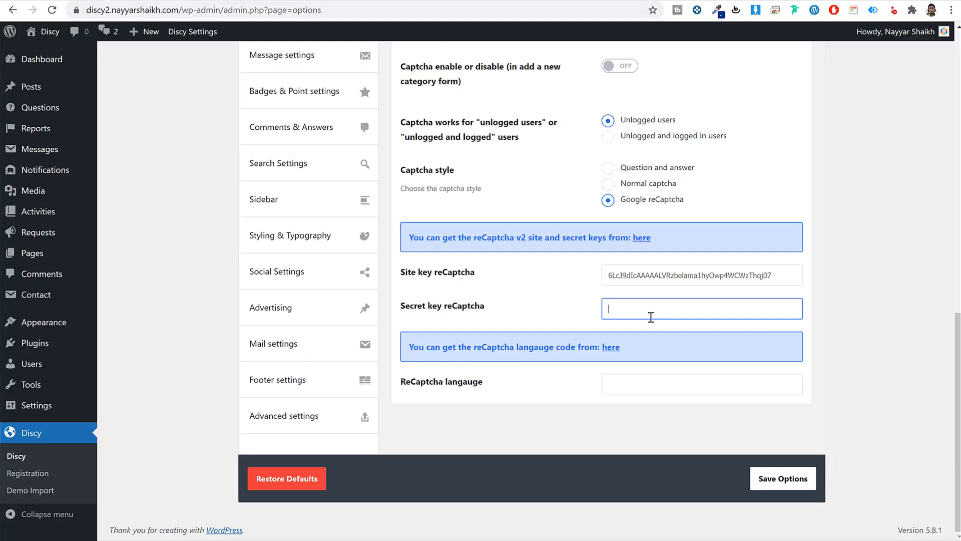
key(ctrl+v)
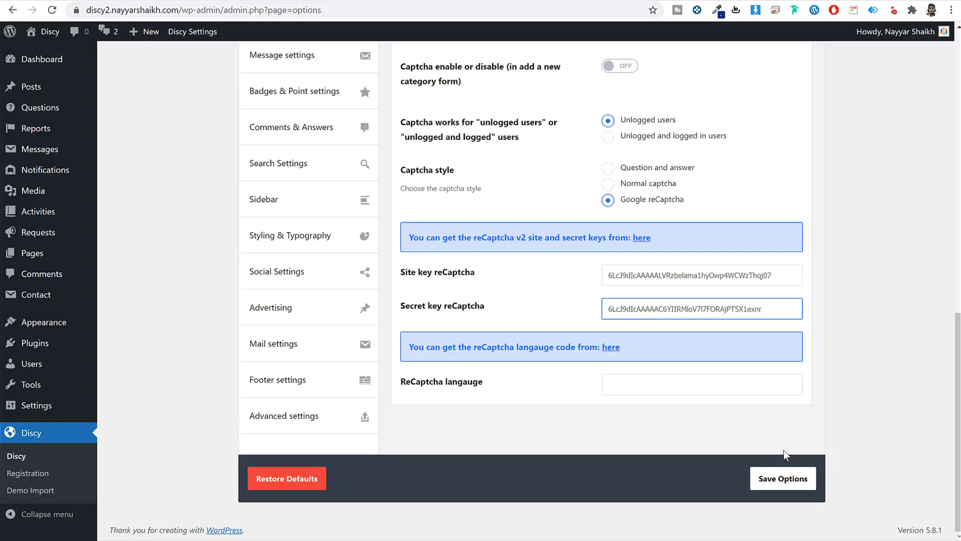
click(364, 3)
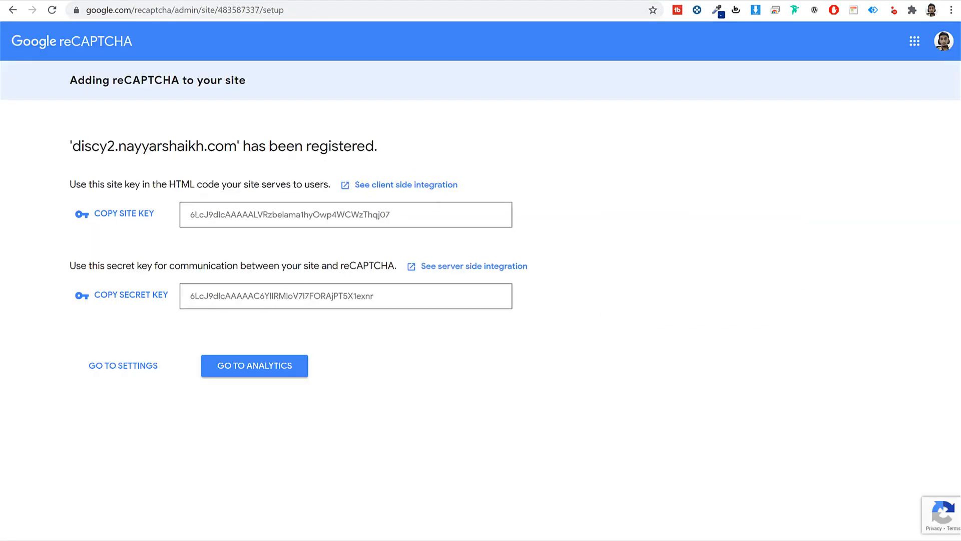
click(287, 1)
click(780, 475)
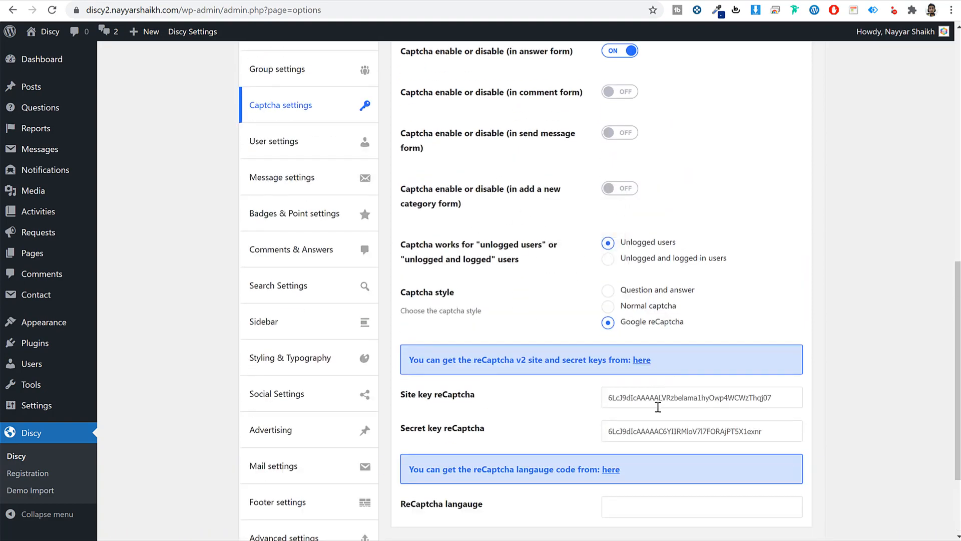
- Turn on captcha for the ask question form and save the options again
scroll(658, 407, up, 10)
click(623, 266)
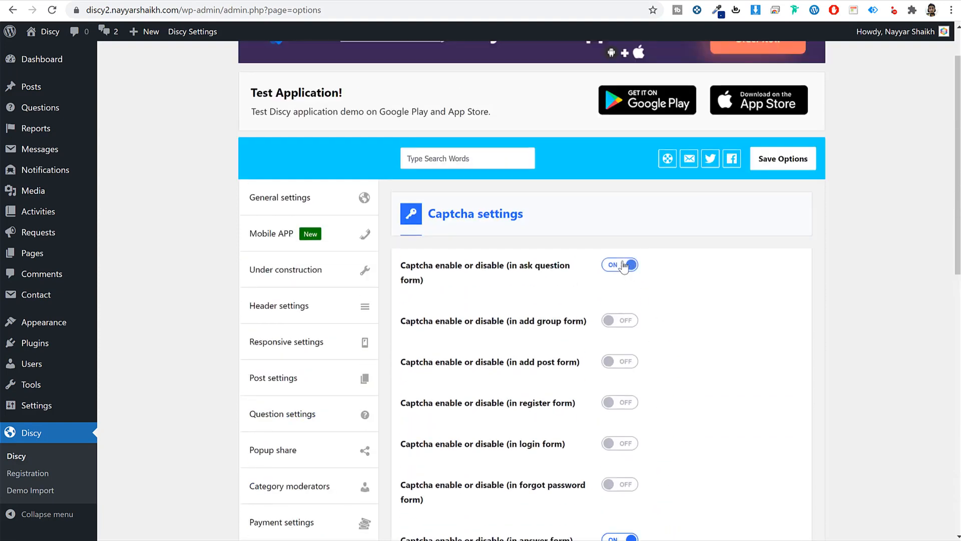
scroll(711, 350, down, 12)
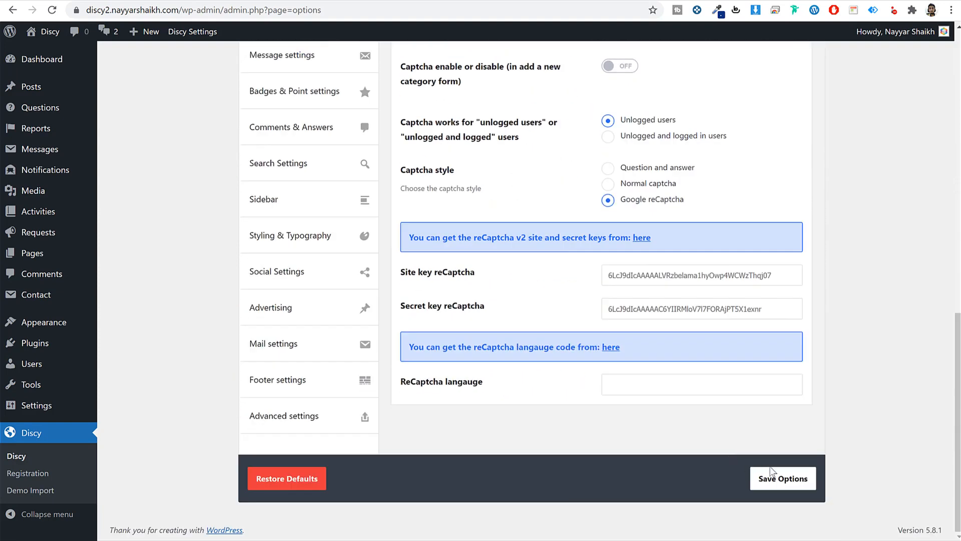
click(781, 476)
scroll(510, 334, up, 5)
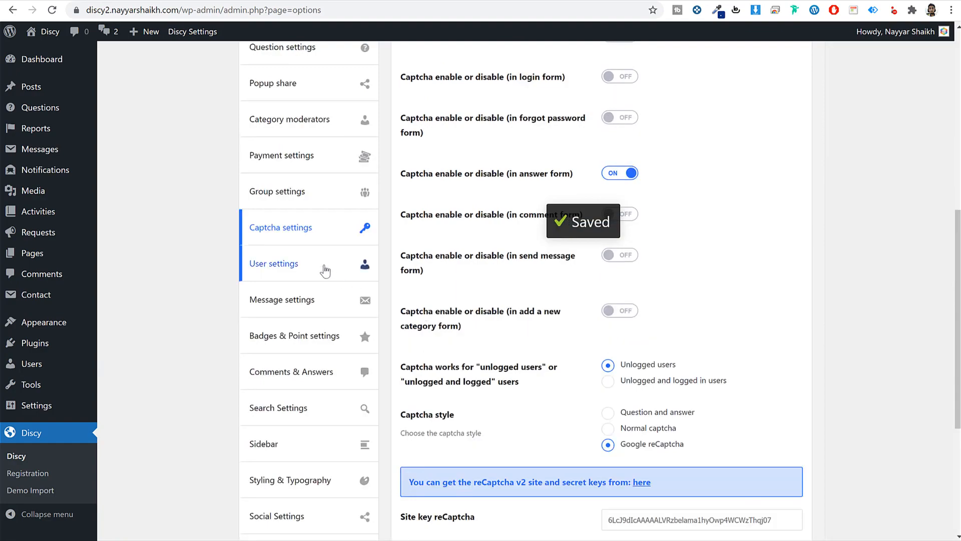
- Go to User settings and move from the User Slugs tab to the Login Setting options
click(322, 268)
scroll(701, 253, up, 5)
scroll(857, 272, down, 15)
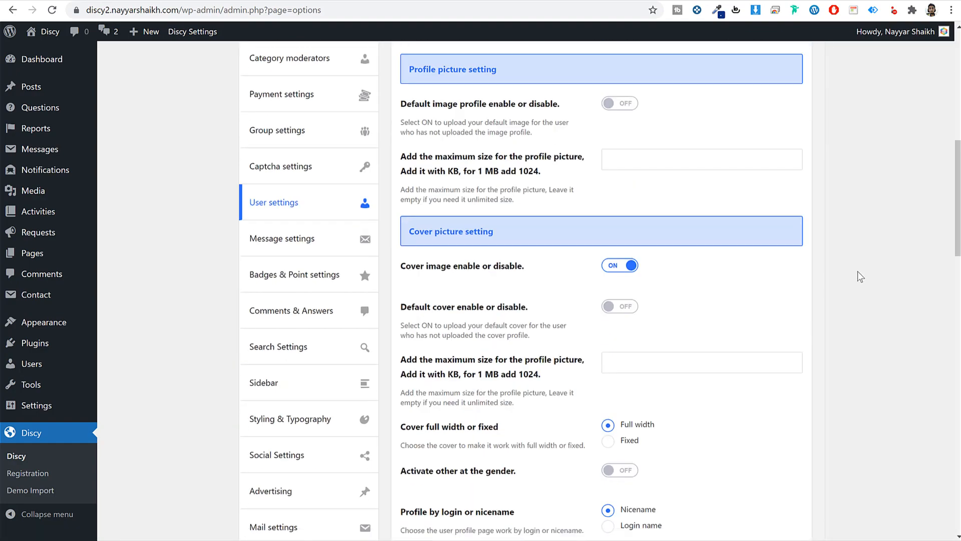
scroll(857, 277, down, 14)
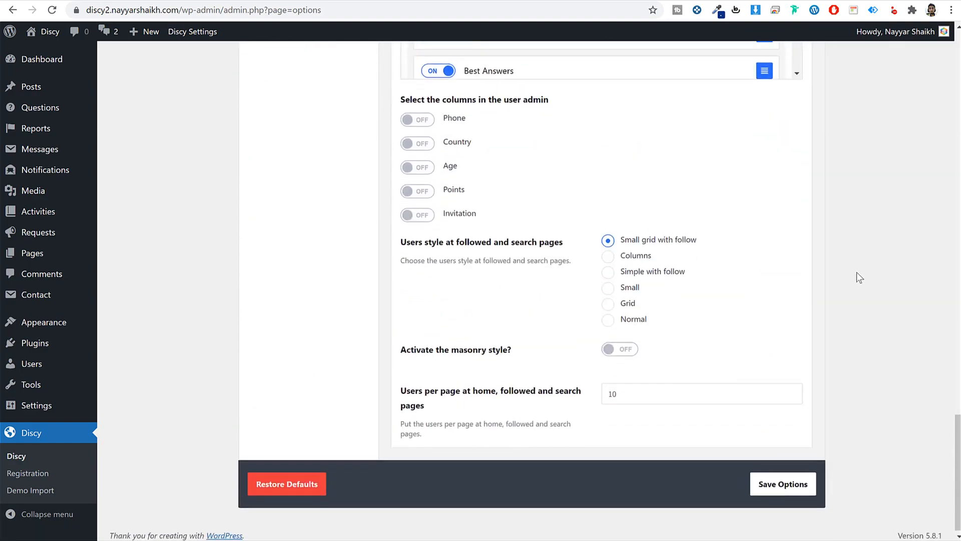
scroll(856, 277, up, 20)
scroll(854, 274, down, 3)
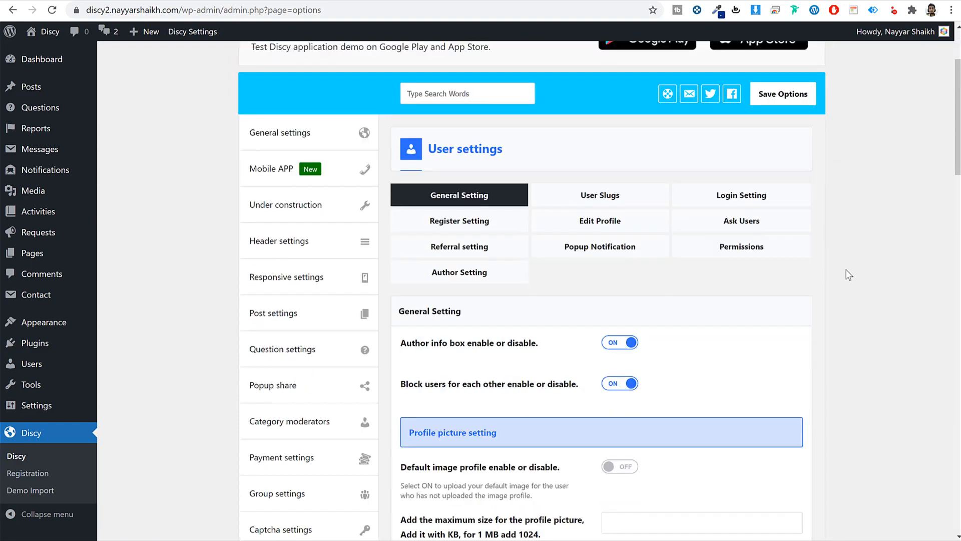
click(631, 200)
scroll(784, 264, down, 20)
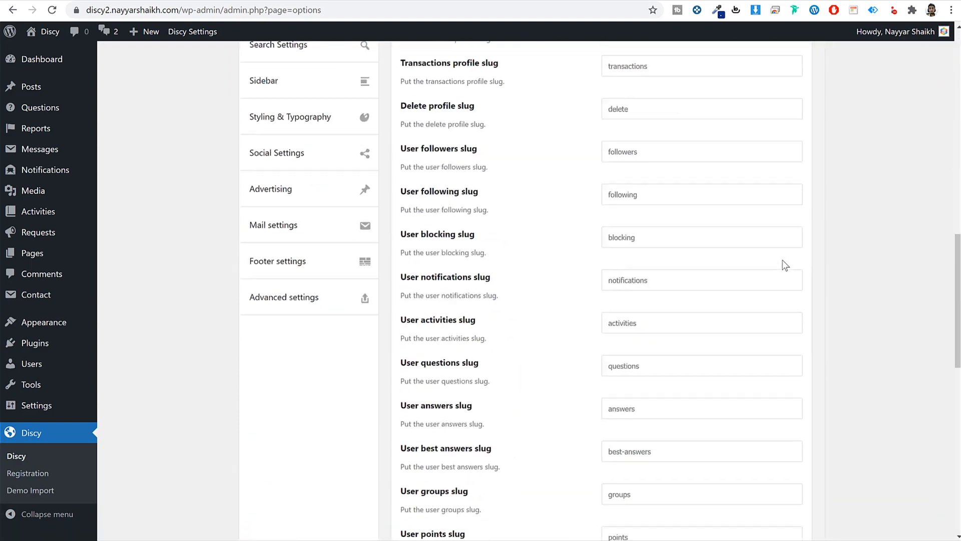
scroll(784, 266, down, 3)
scroll(783, 266, up, 20)
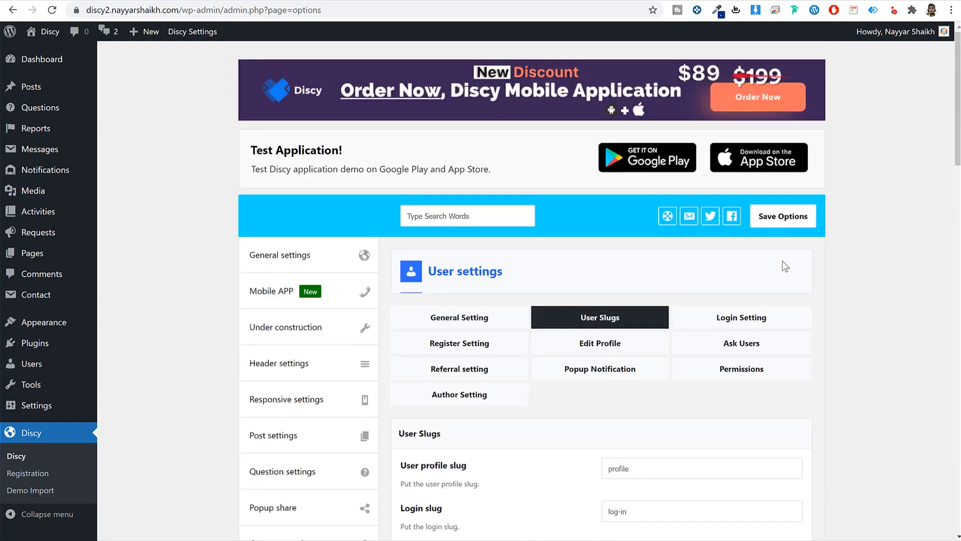
click(736, 316)
scroll(873, 299, down, 4)
scroll(704, 208, up, 2)
scroll(831, 226, down, 5)
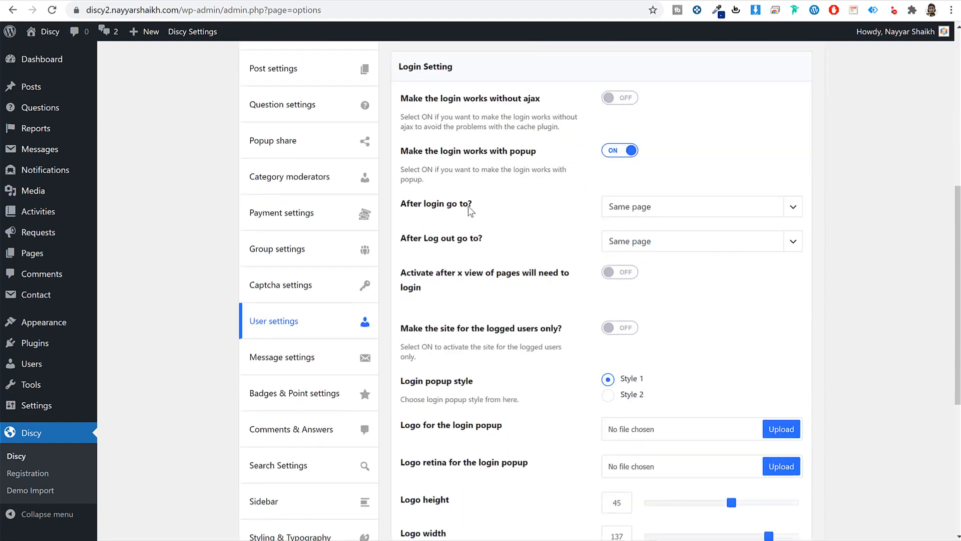
- Set 'After login go to?' to Profile and 'After Log out go to?' to Home
triple_click(439, 208)
click(611, 208)
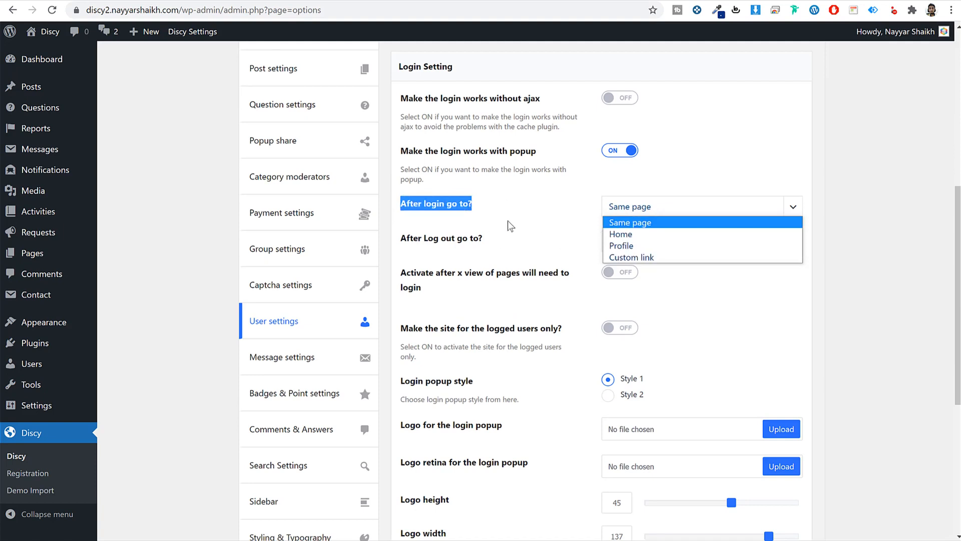
click(511, 226)
click(632, 207)
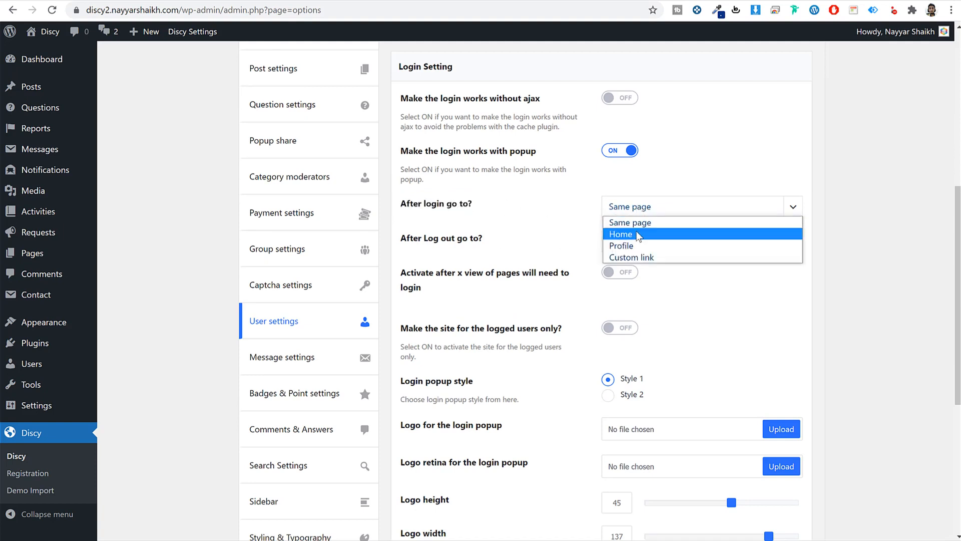
click(630, 235)
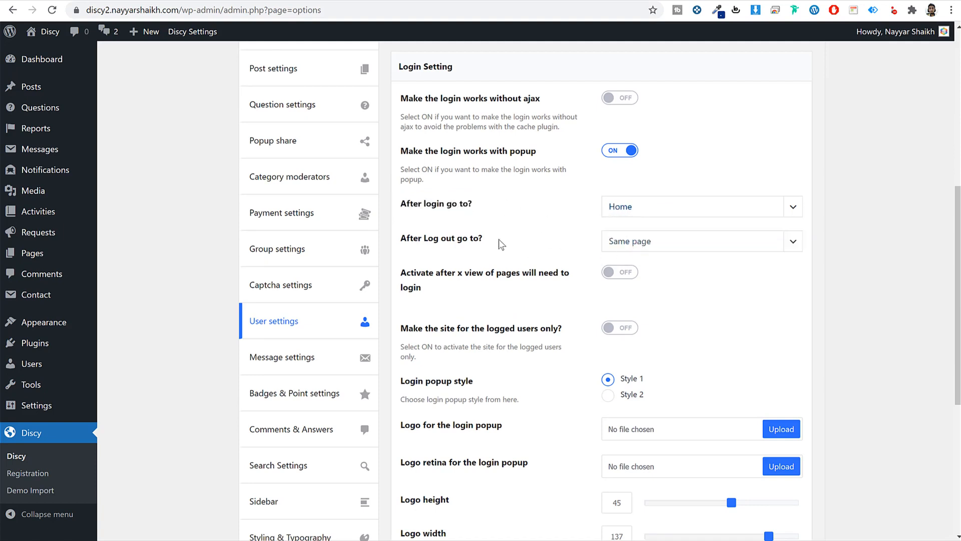
click(657, 242)
click(642, 267)
click(646, 210)
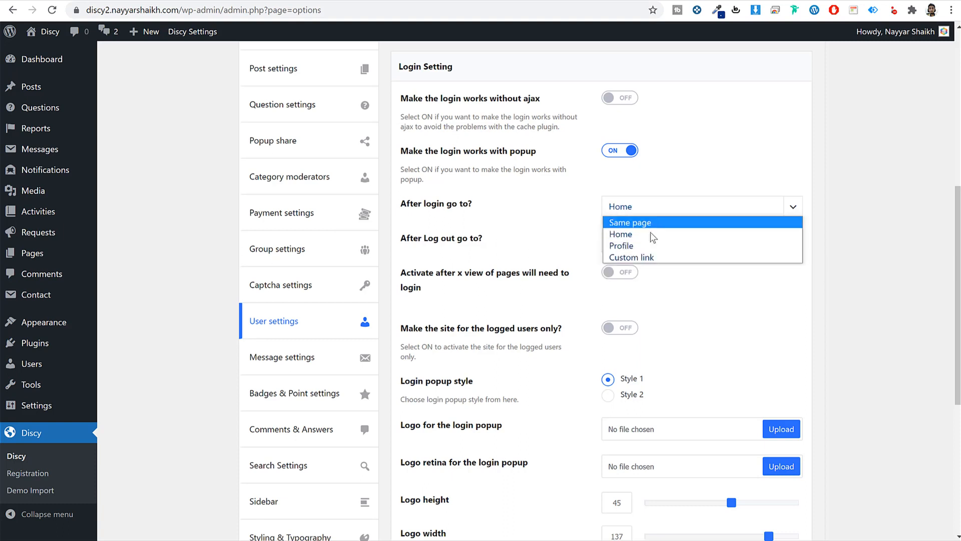
click(648, 246)
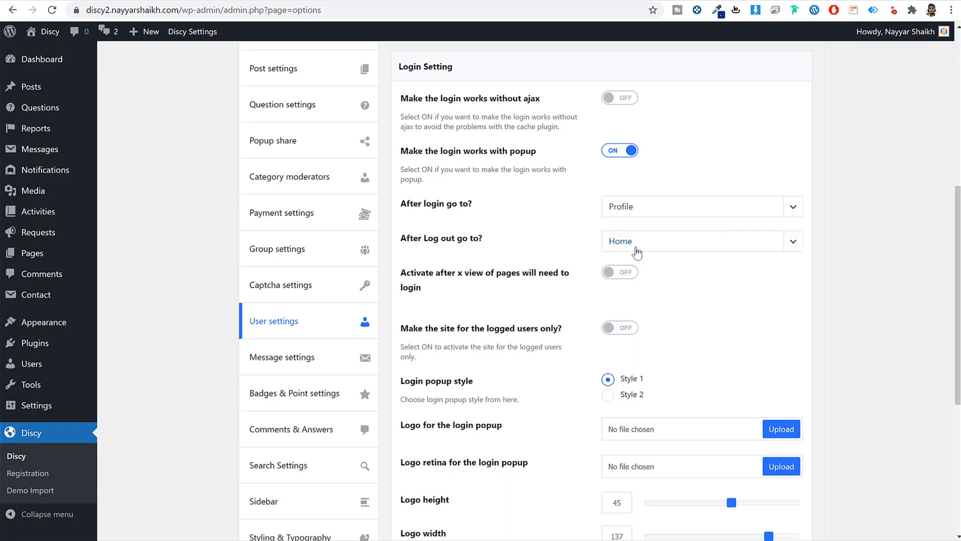
- Save the options and switch the login popup style to Style 2
scroll(804, 289, down, 2)
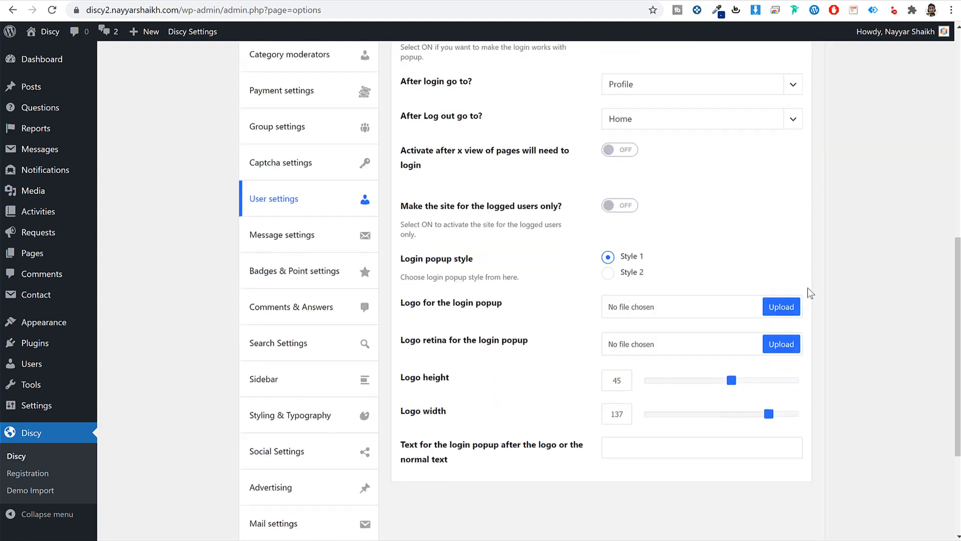
scroll(808, 289, down, 2)
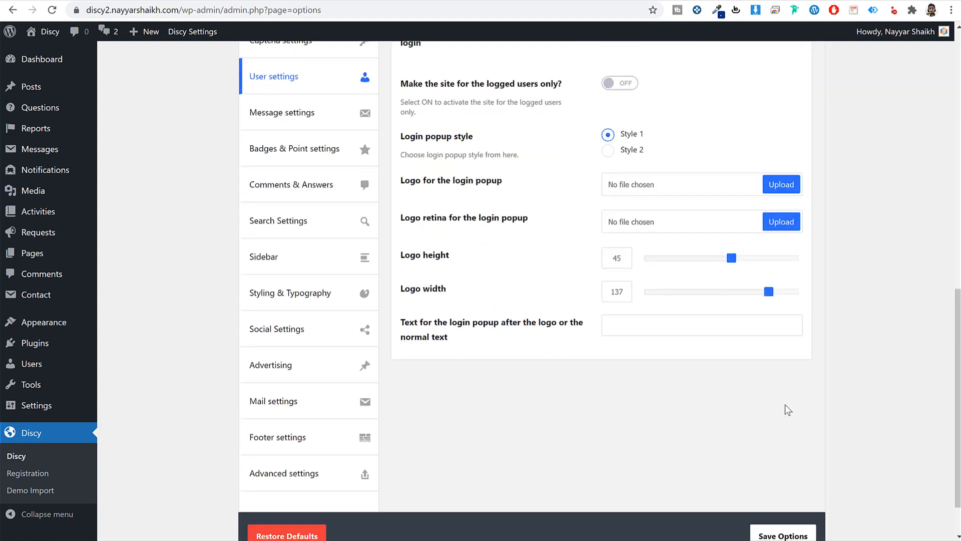
scroll(785, 405, down, 1)
click(787, 469)
scroll(702, 351, up, 2)
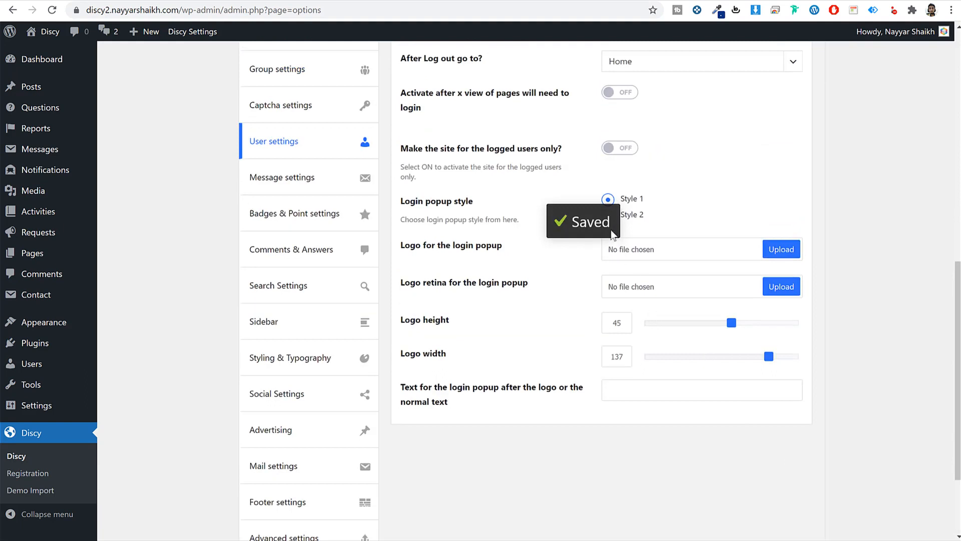
click(642, 219)
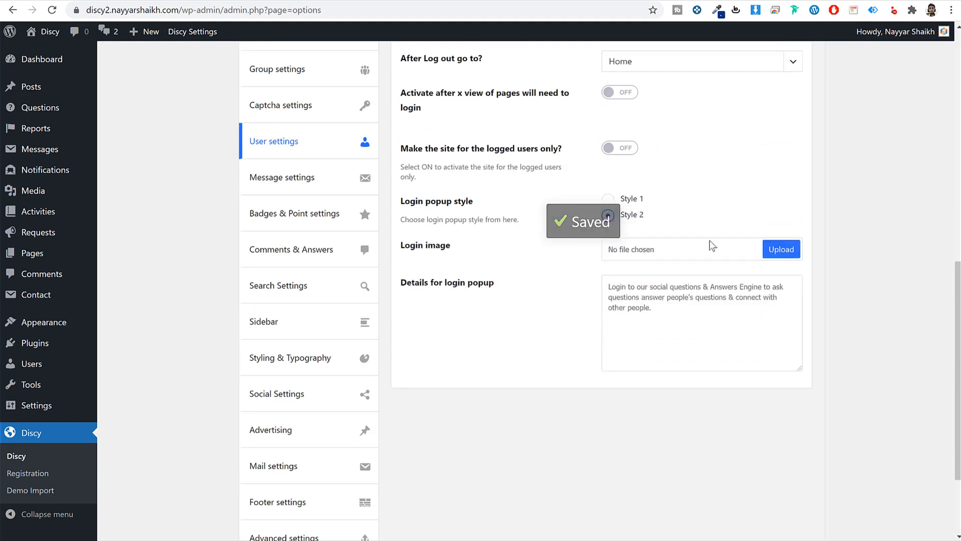
- Set the login popup back to Style 1, then preview the site's Sign Up popup in Incognito
click(607, 201)
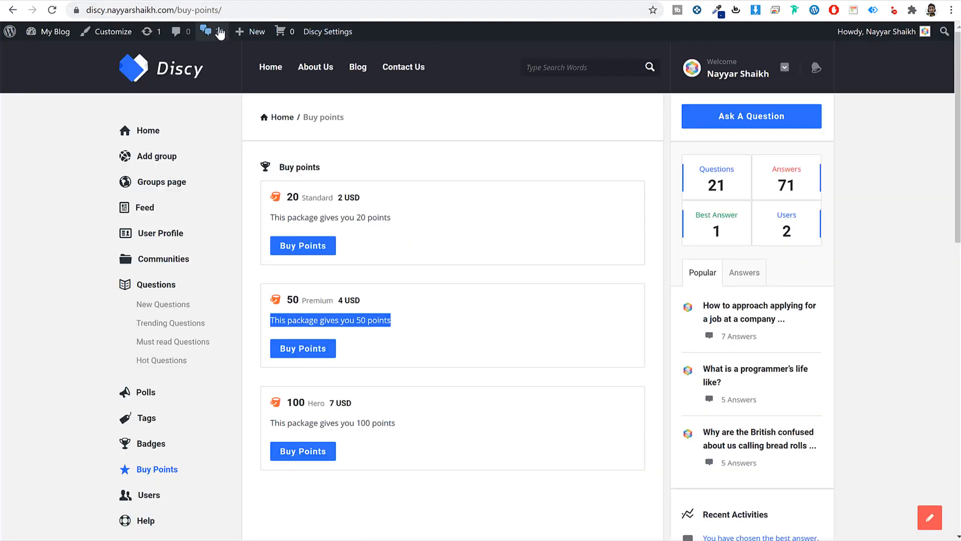
click(177, 11)
click(952, 10)
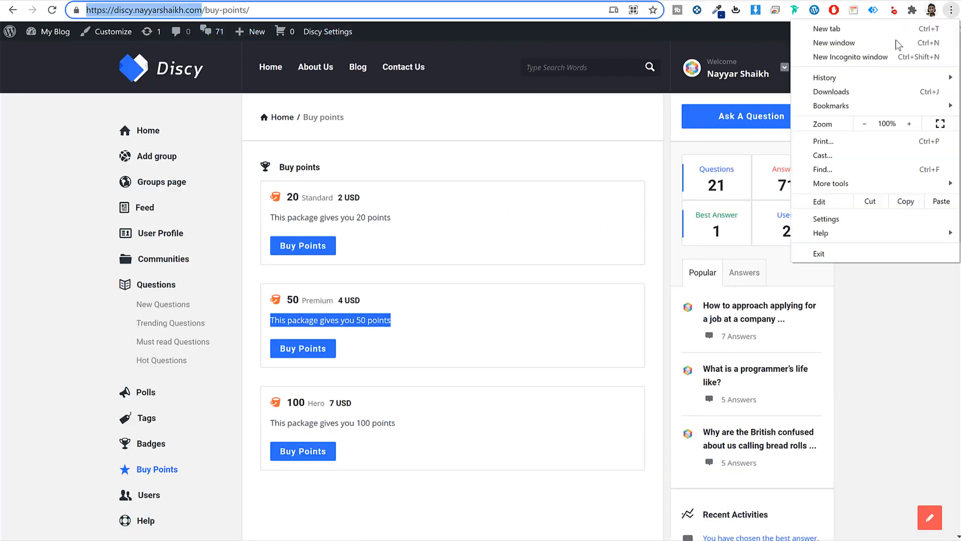
click(871, 52)
text(https://discy.nayyarshaikh.com)
key(Return)
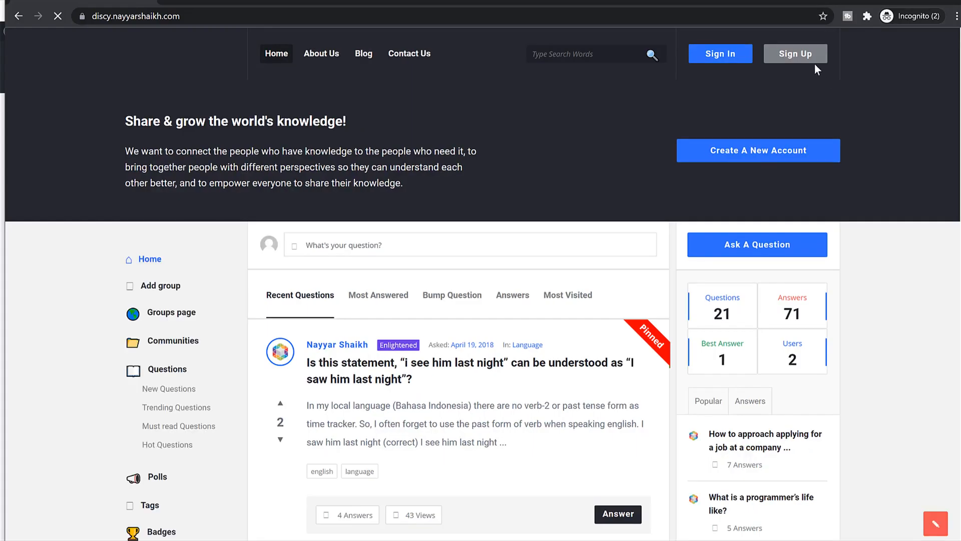
click(811, 56)
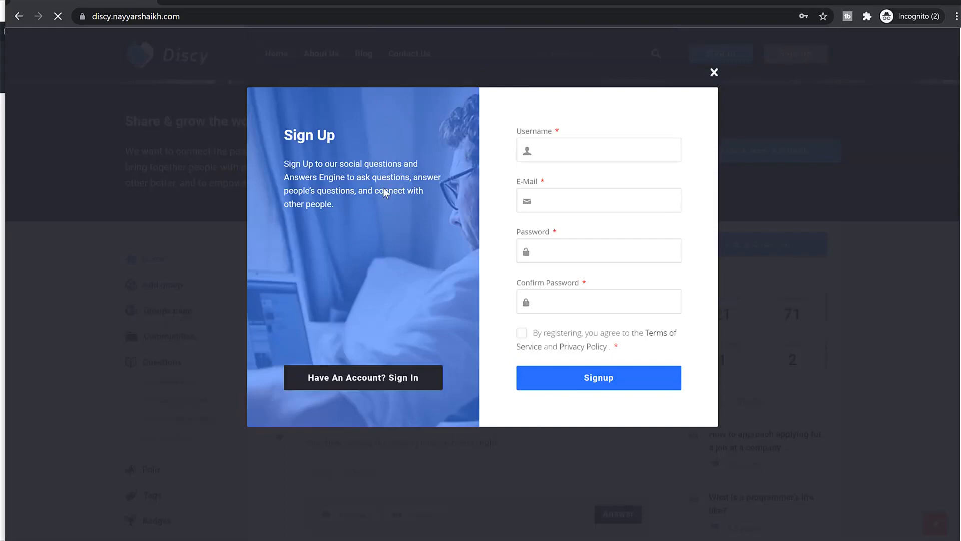
click(714, 74)
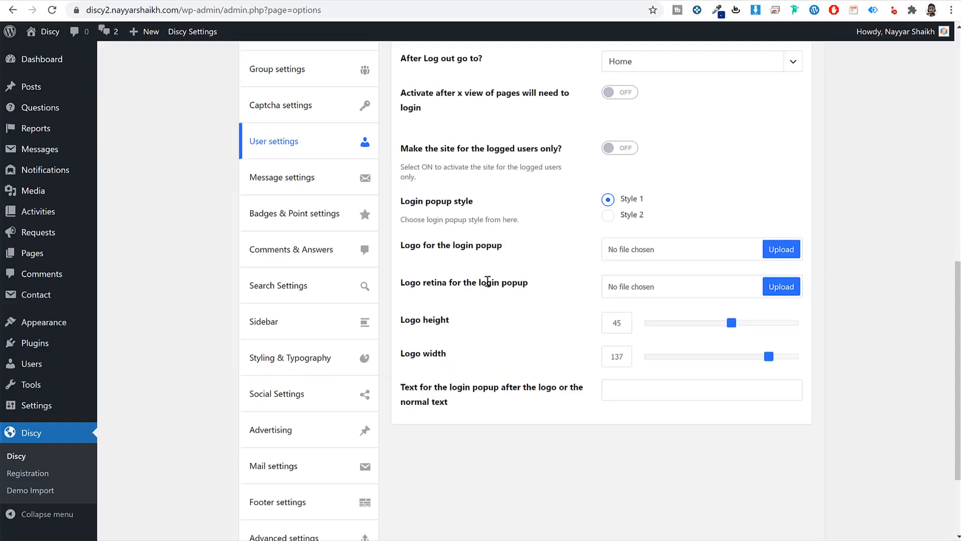
- Switch the login popup to Style 2 and bring up the Register Setting options
click(616, 221)
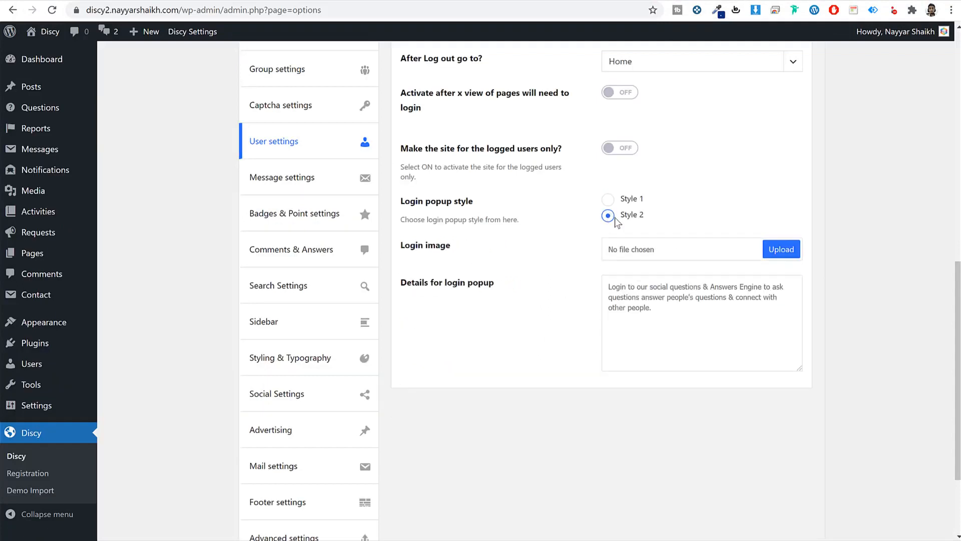
drag(408, 248, 484, 250)
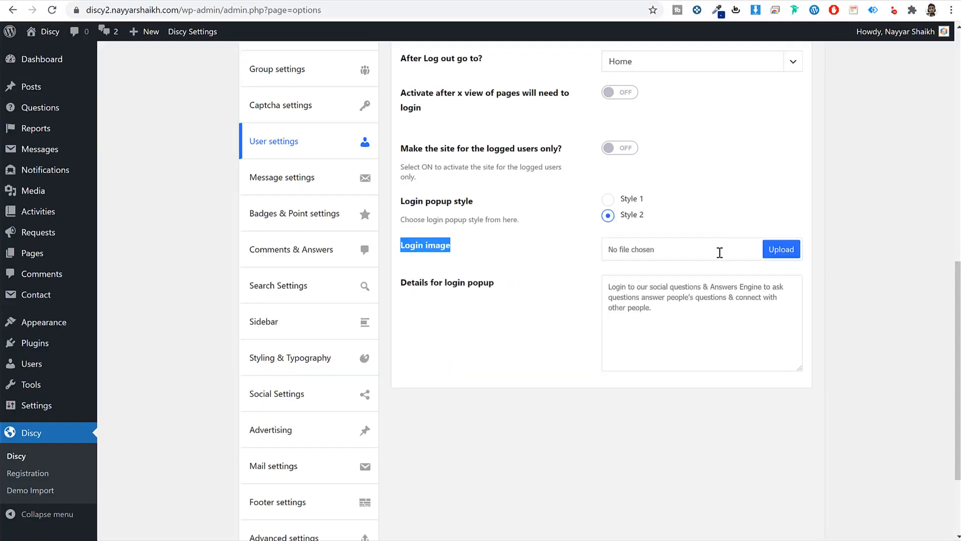
scroll(670, 268, up, 6)
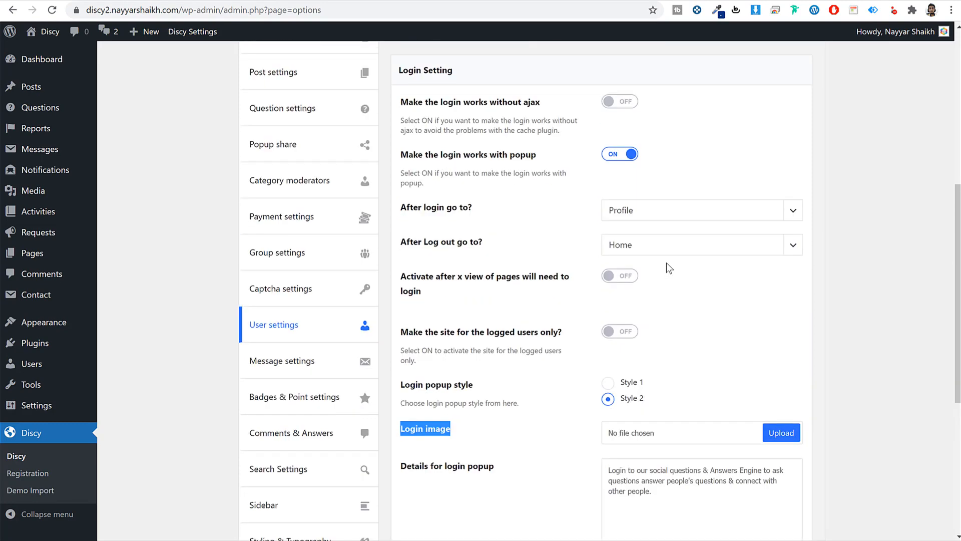
click(479, 100)
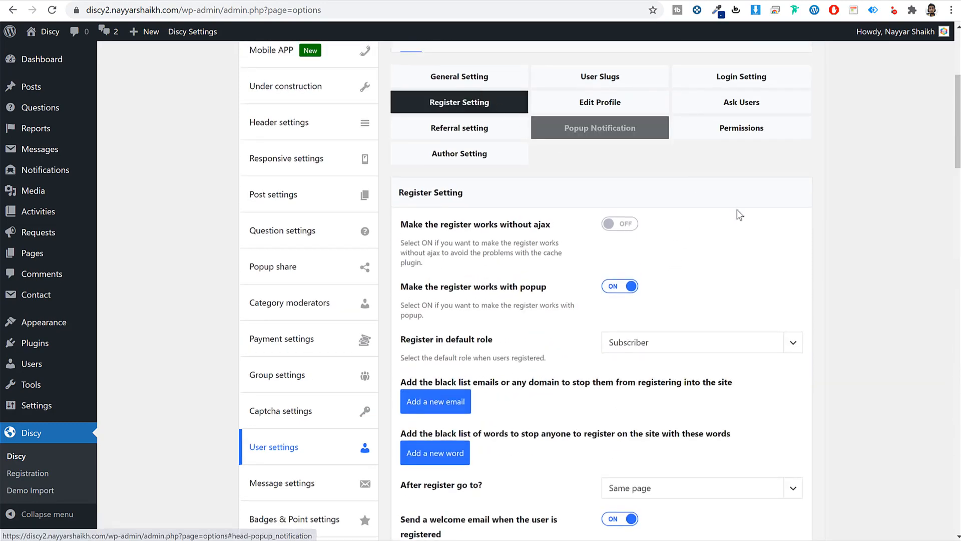
scroll(782, 277, up, 1)
scroll(770, 274, down, 4)
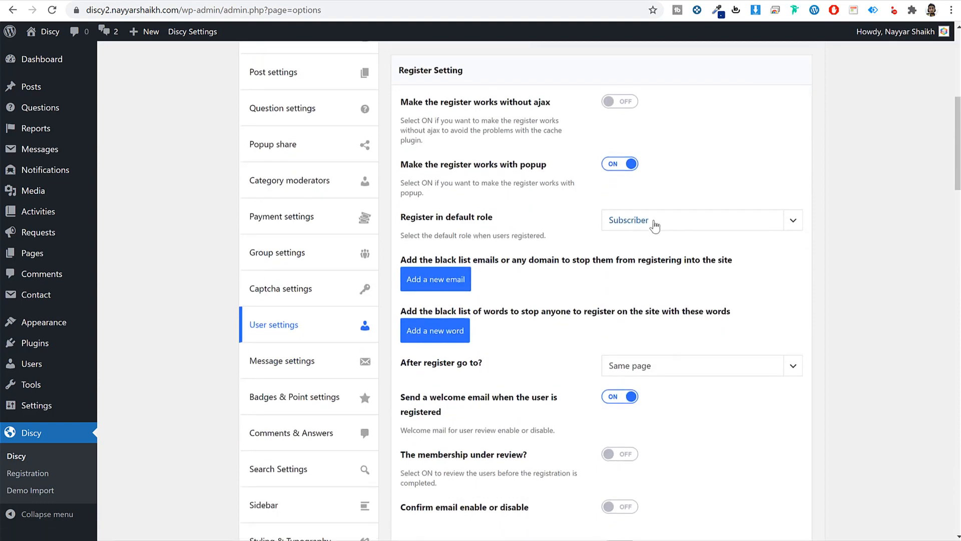
scroll(776, 266, down, 4)
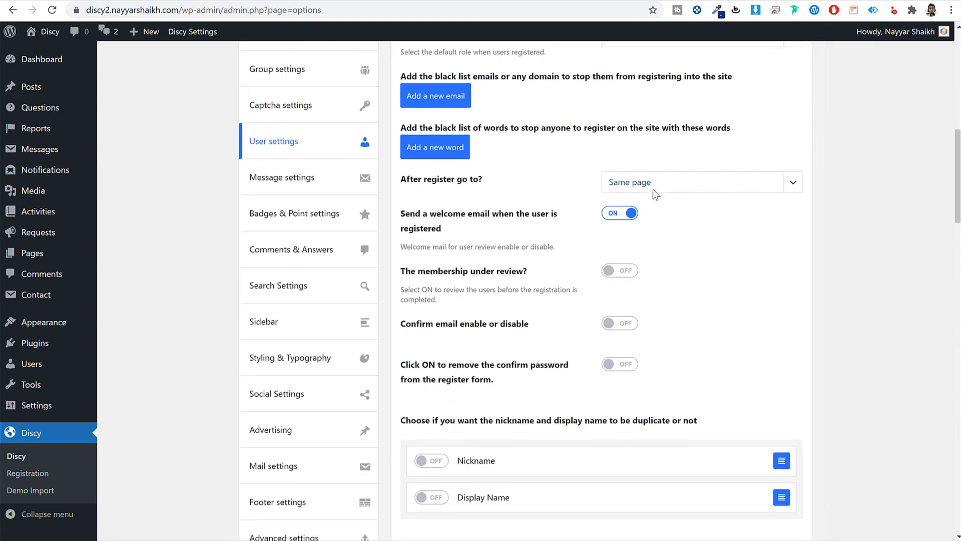
scroll(699, 233, down, 2)
scroll(700, 233, up, 2)
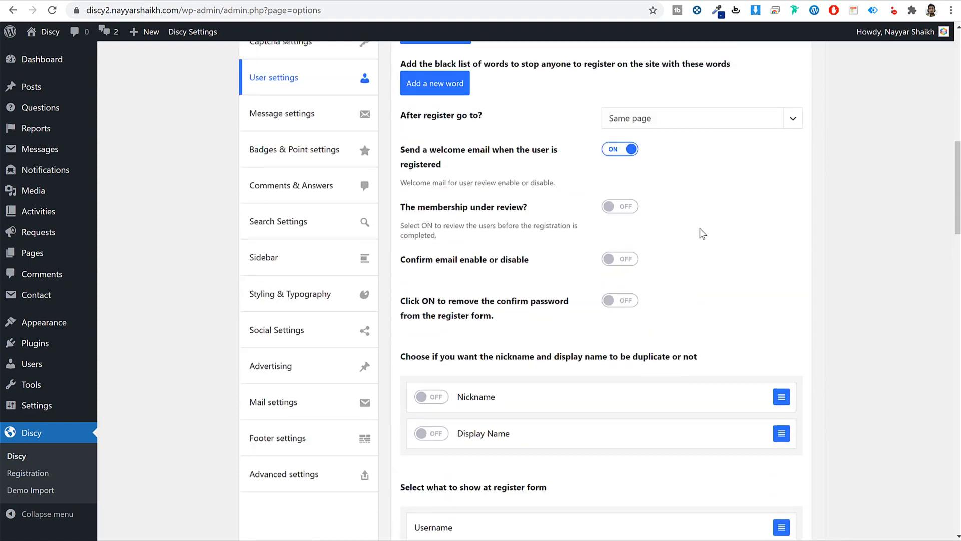
drag(435, 217, 518, 222)
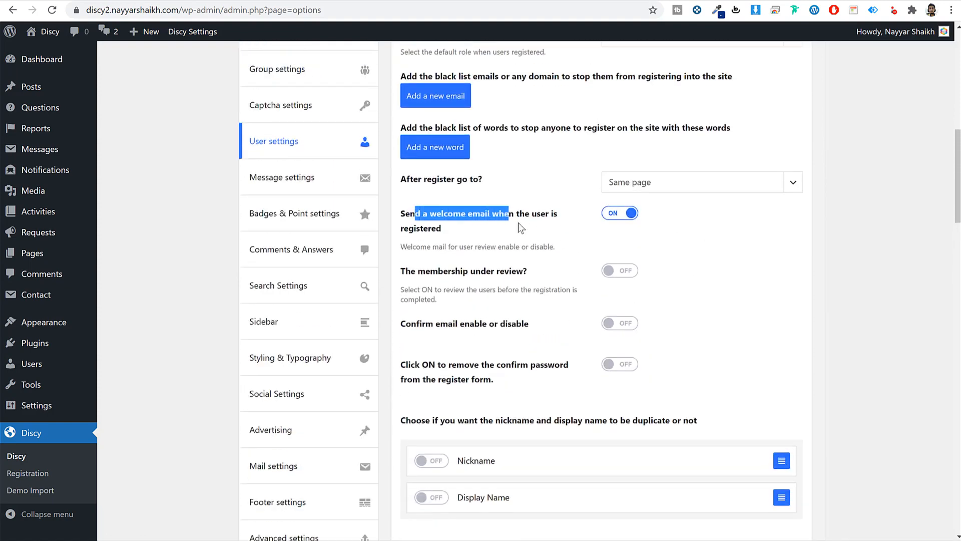
click(518, 222)
scroll(547, 254, down, 2)
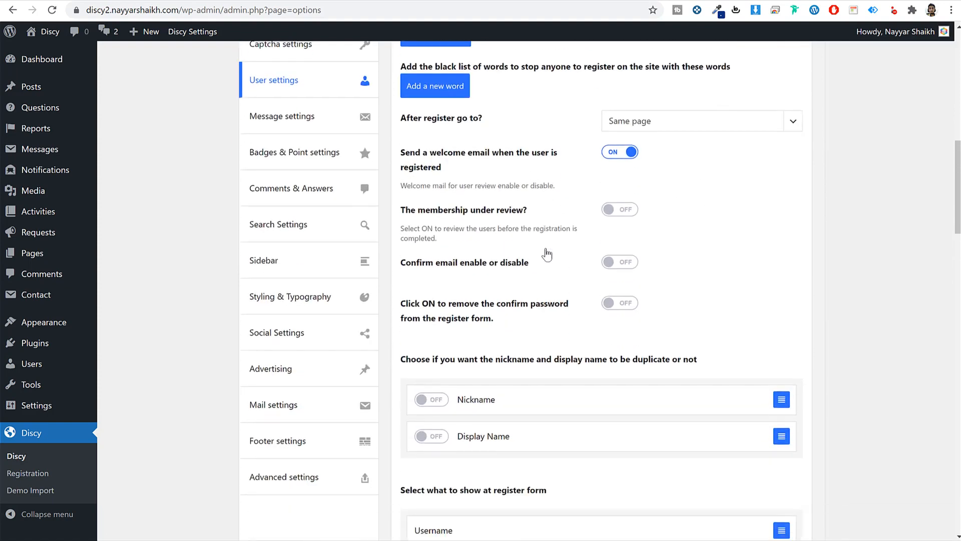
- Turn on email confirmation for new registrations and save the theme options
click(631, 201)
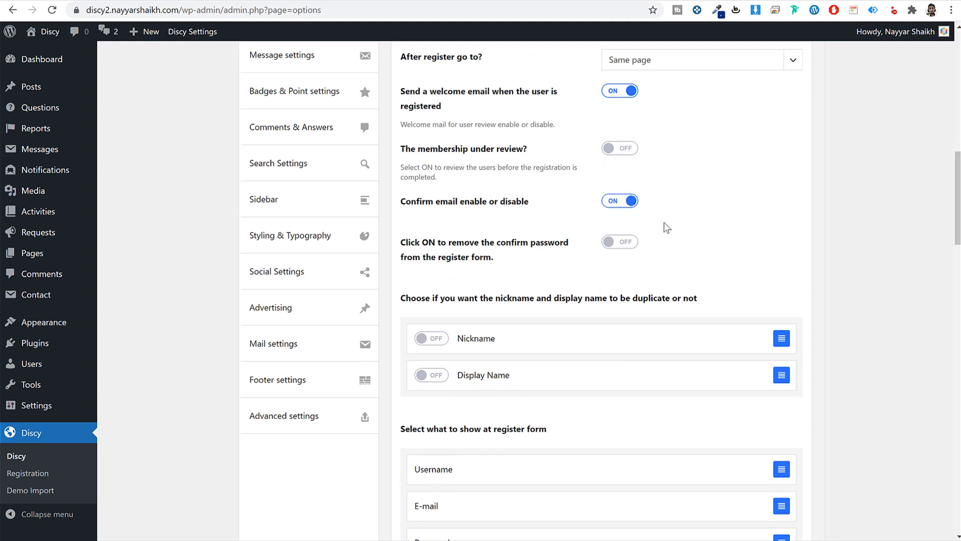
click(615, 206)
drag(408, 201, 538, 200)
click(538, 202)
scroll(672, 286, down, 20)
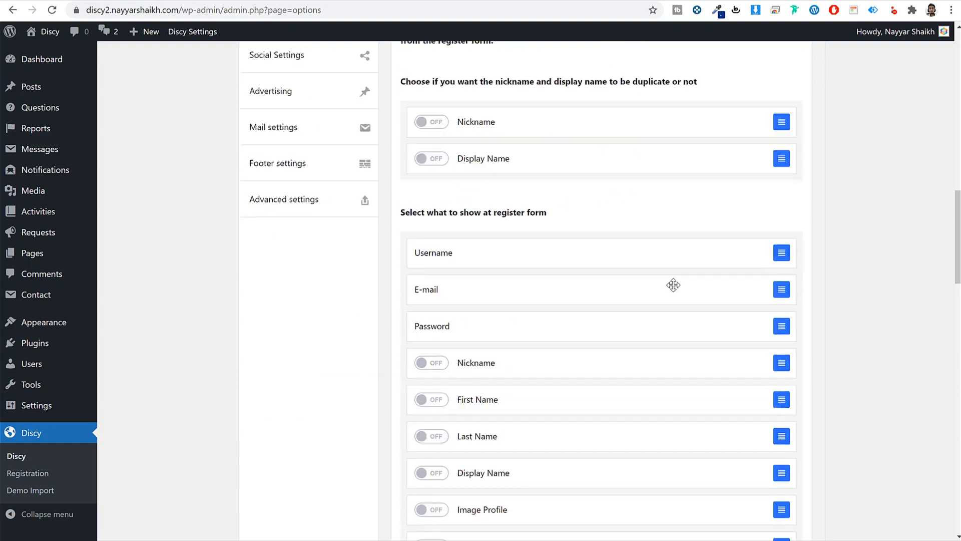
scroll(518, 479, down, 10)
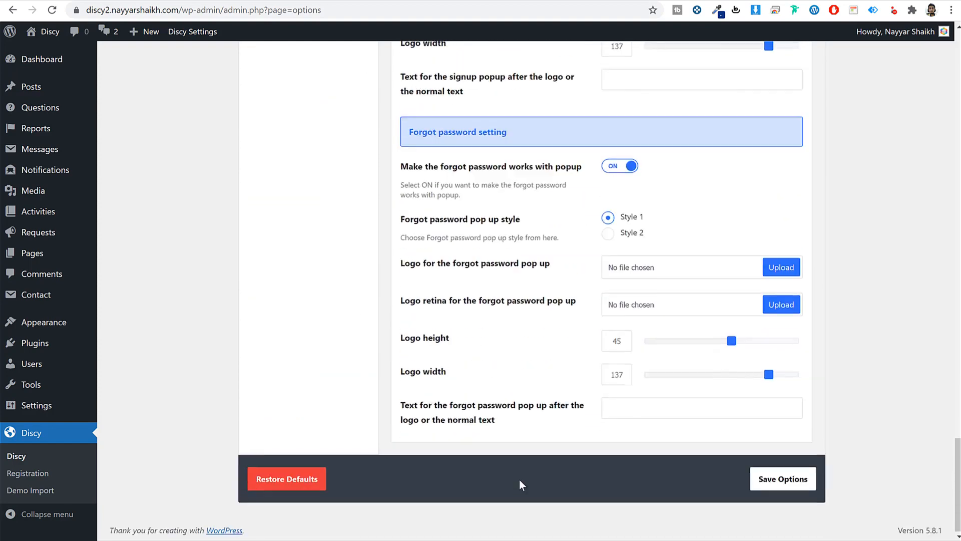
click(778, 482)
scroll(597, 299, up, 6)
scroll(597, 299, up, 20)
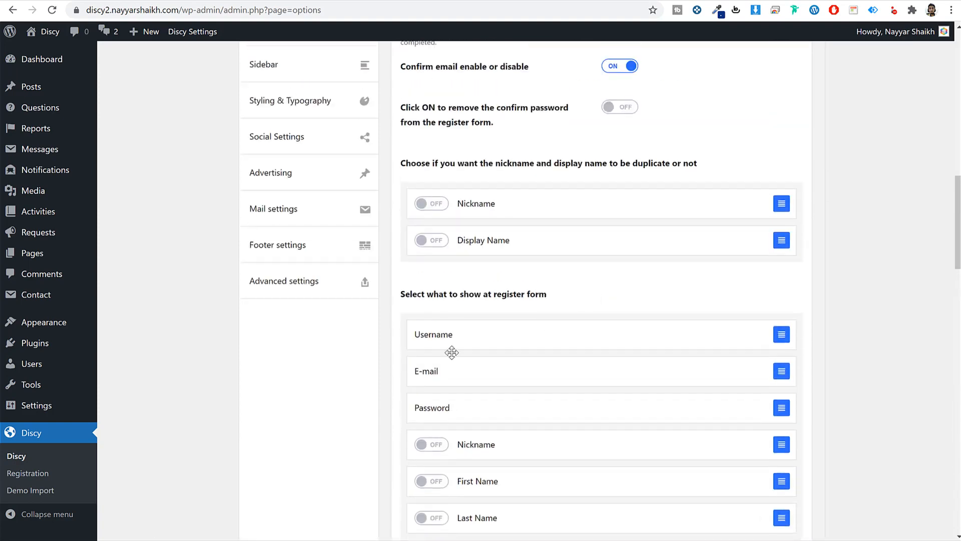
scroll(530, 296, down, 3)
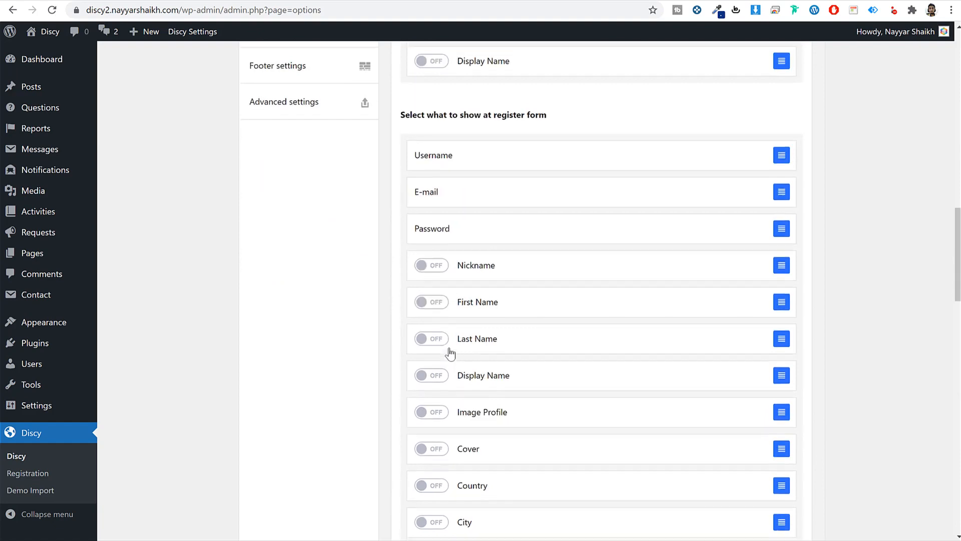
scroll(451, 346, up, 2)
scroll(512, 282, up, 14)
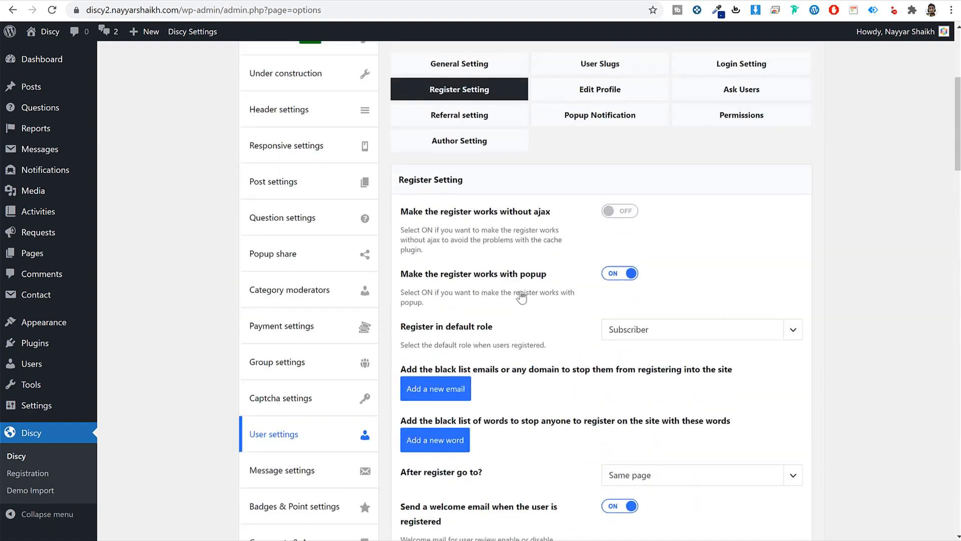
- Review the Edit Profile, Ask Users, Referrals, popup notification and custom permission user tabs
click(627, 347)
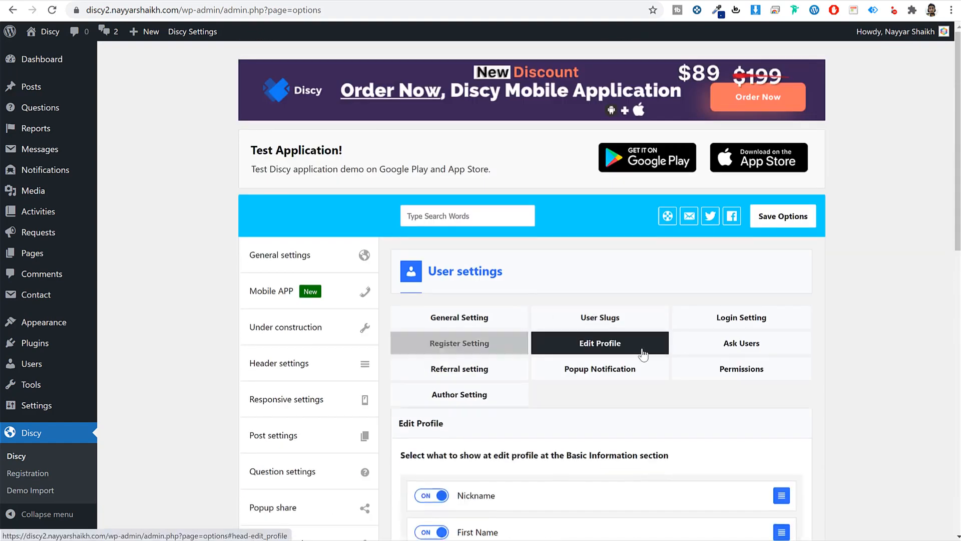
click(683, 351)
scroll(799, 345, down, 2)
click(520, 249)
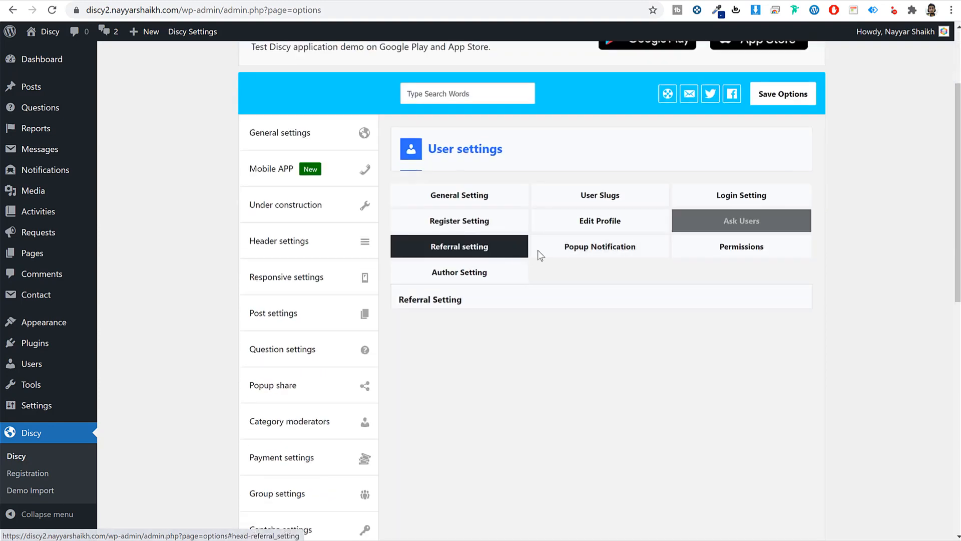
click(608, 255)
click(751, 258)
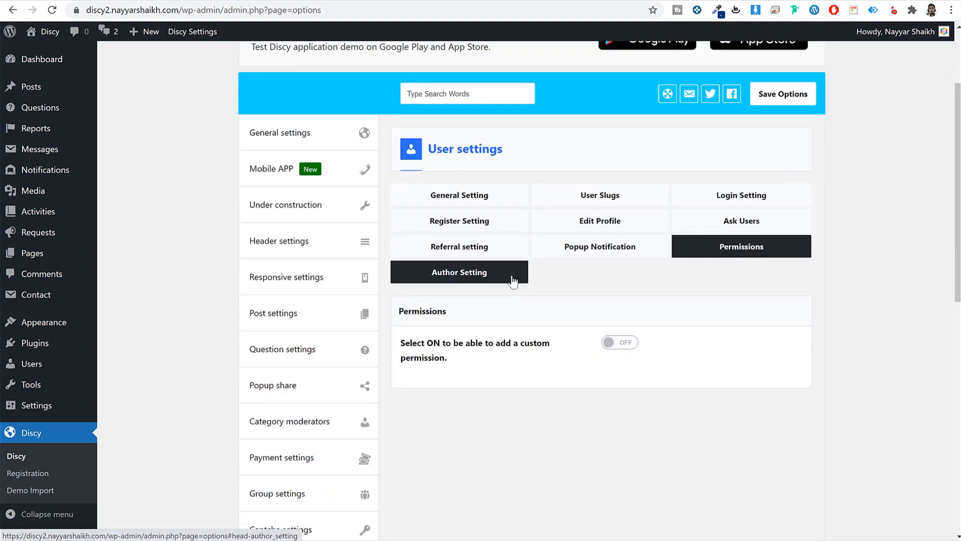
scroll(574, 262, down, 5)
scroll(559, 287, down, 1)
- Look through the Message, Badges & Points, and Comments & Answers settings
click(283, 295)
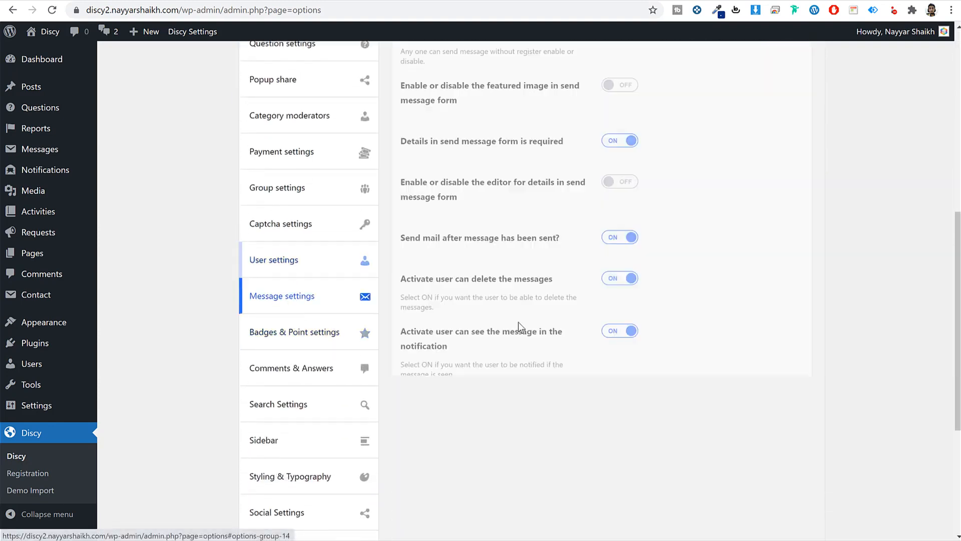
scroll(666, 350, up, 4)
scroll(712, 294, down, 8)
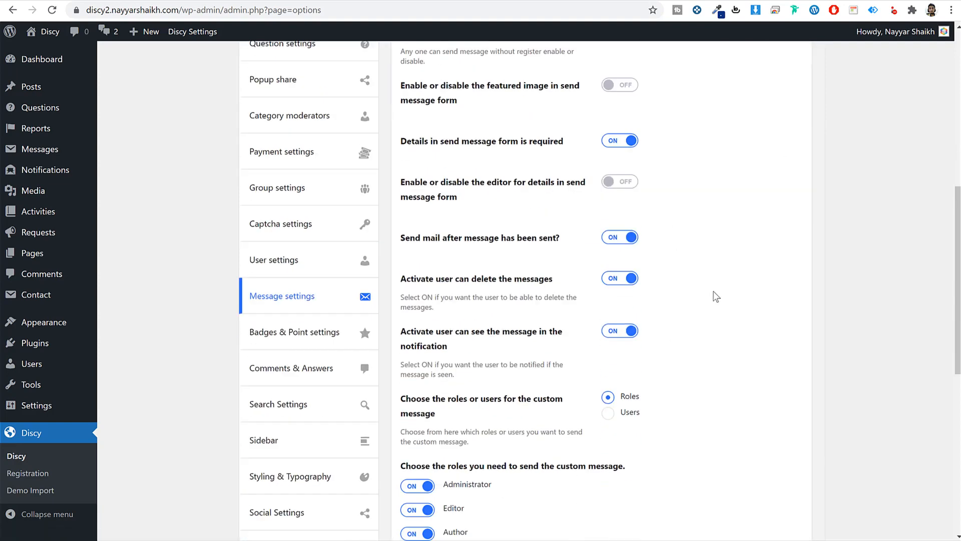
click(298, 159)
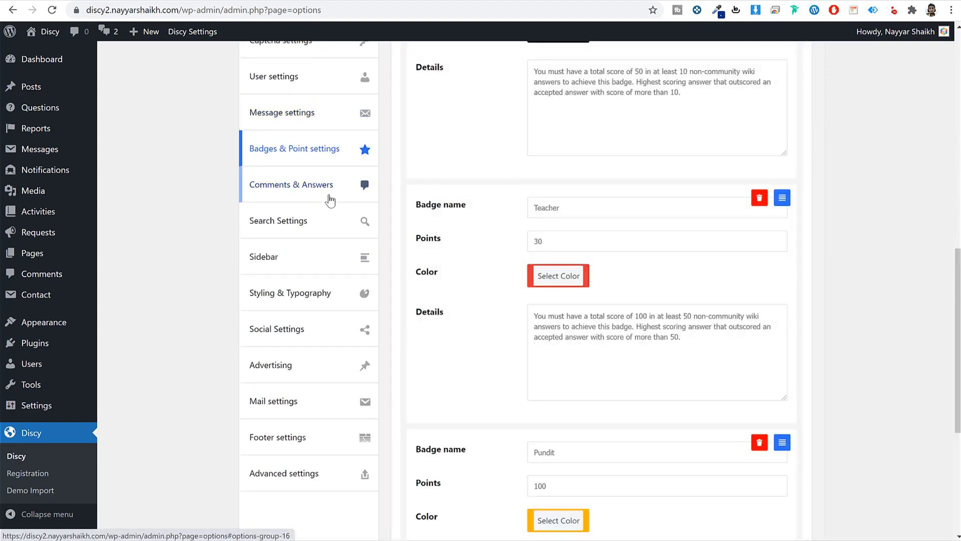
click(323, 194)
scroll(702, 286, up, 5)
scroll(860, 266, up, 5)
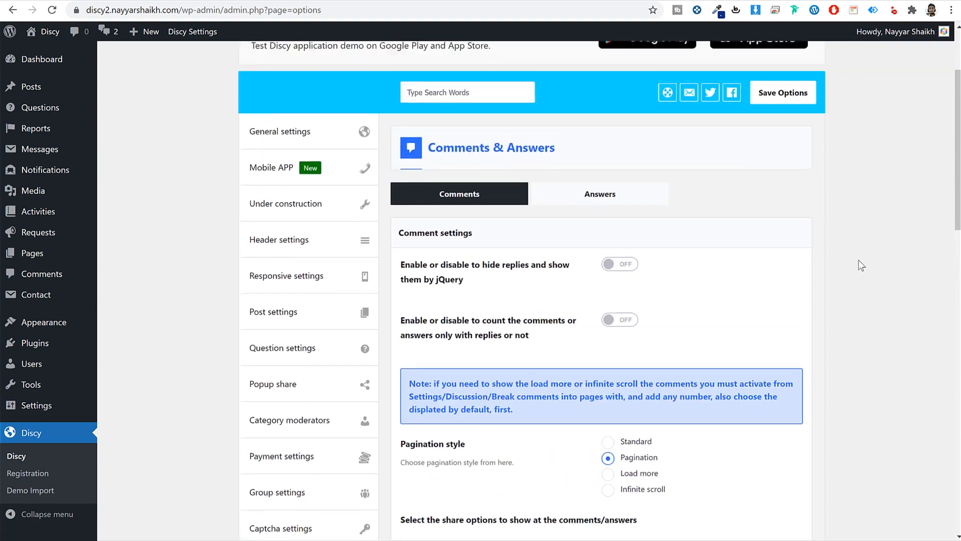
scroll(860, 265, down, 2)
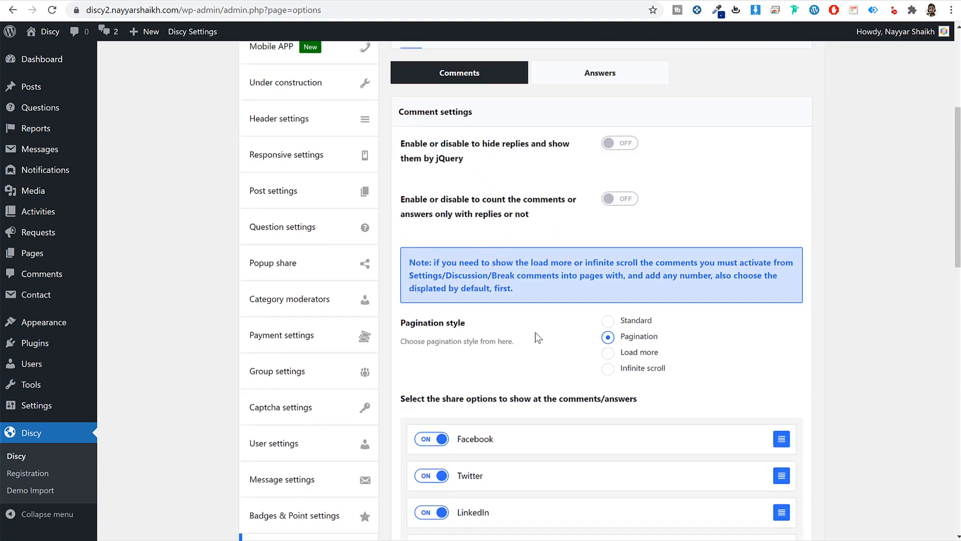
scroll(536, 332, down, 15)
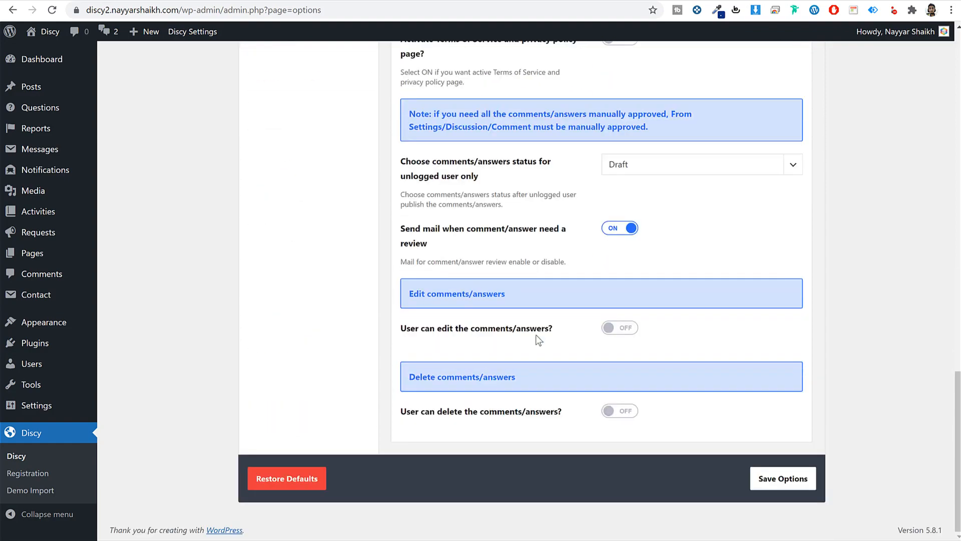
scroll(535, 334, up, 15)
- View the Answers tab settings, then open the Search Settings section
click(601, 315)
scroll(812, 323, down, 3)
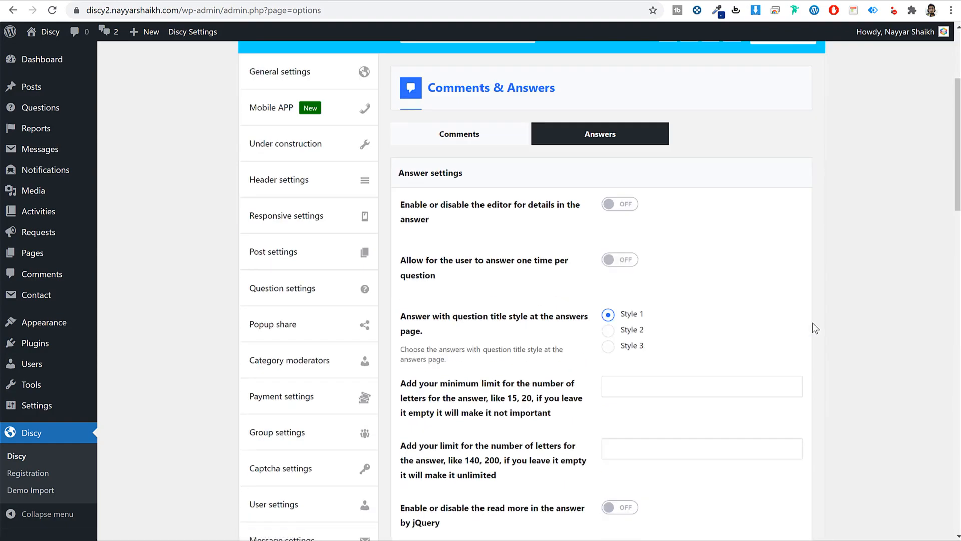
scroll(812, 322, down, 10)
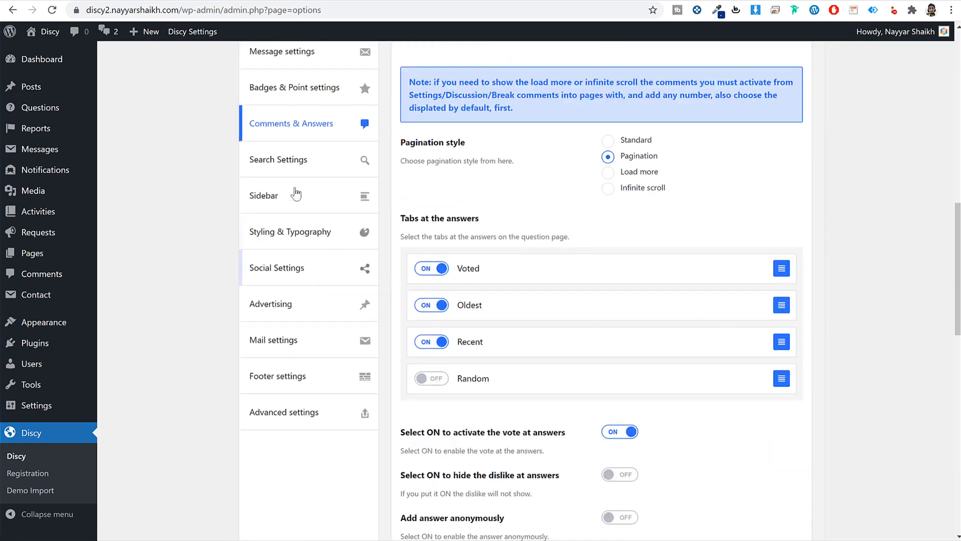
click(296, 159)
scroll(773, 285, up, 10)
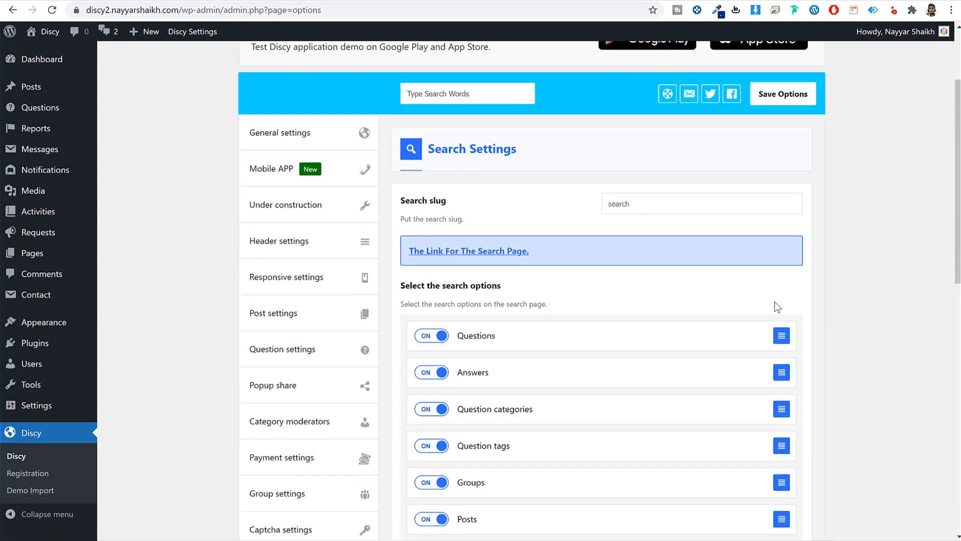
- Open and browse the Sidebar settings in the Discy theme options
scroll(354, 418, down, 10)
click(300, 257)
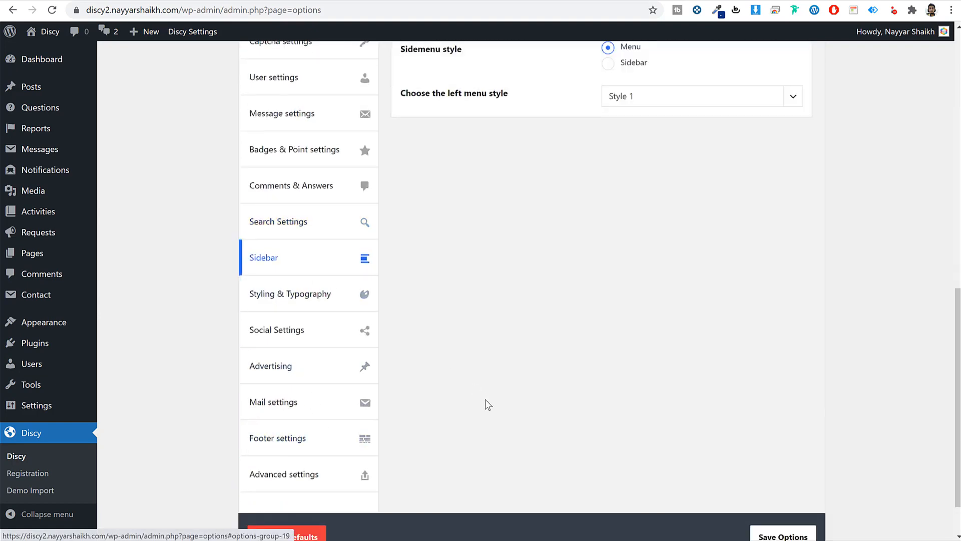
scroll(487, 403, up, 6)
scroll(487, 410, up, 6)
scroll(486, 409, down, 9)
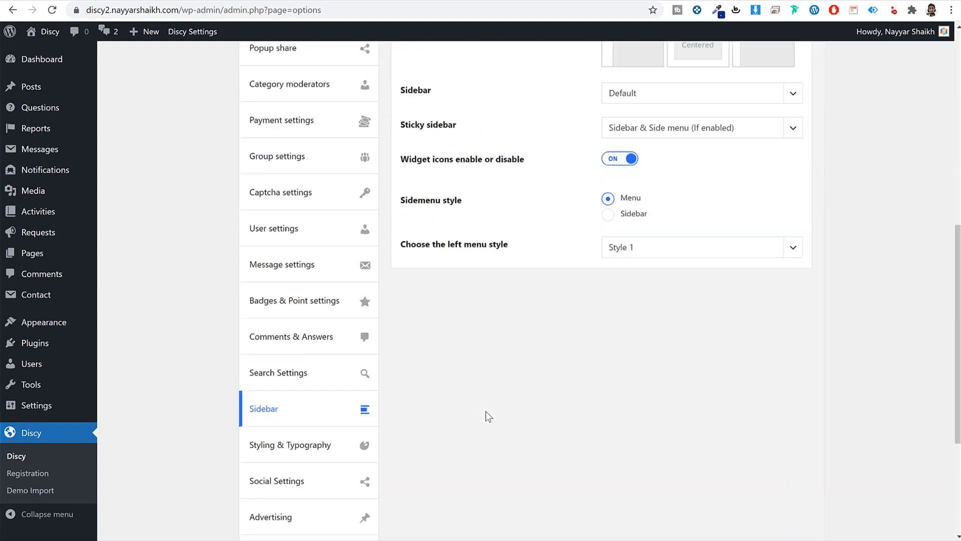
scroll(486, 416, down, 2)
- Set a dark Primary Color under Styling & Typography and save the options
click(301, 301)
scroll(606, 409, up, 5)
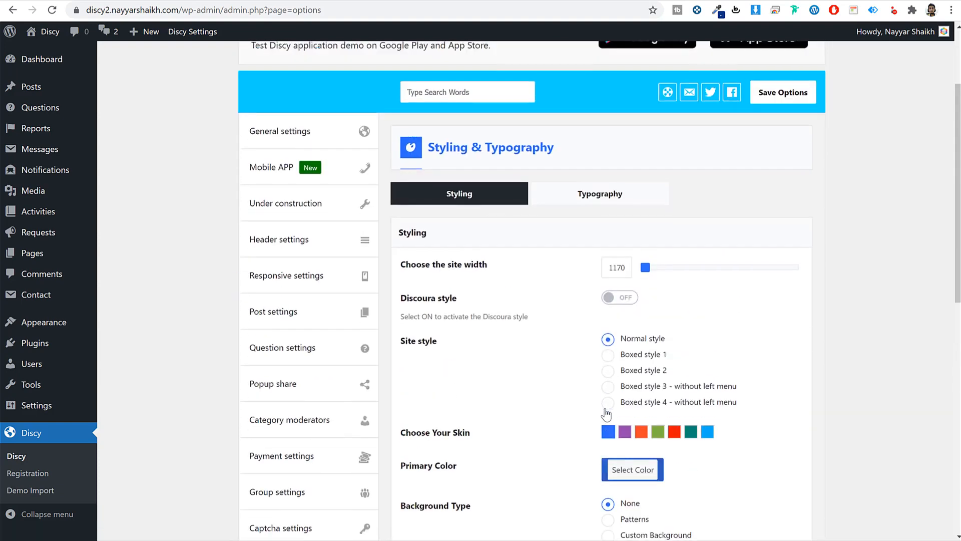
scroll(774, 296, down, 4)
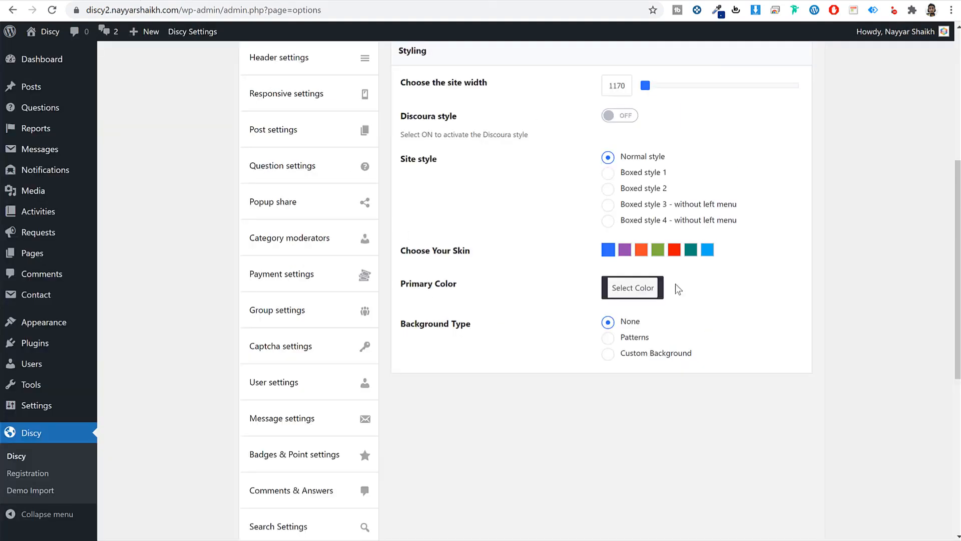
scroll(787, 403, down, 7)
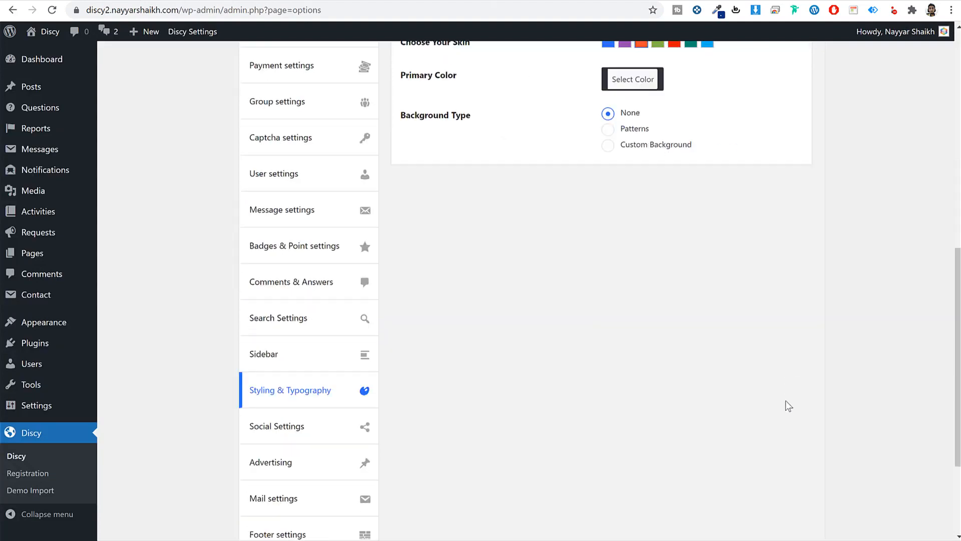
click(781, 476)
scroll(525, 46, up, 6)
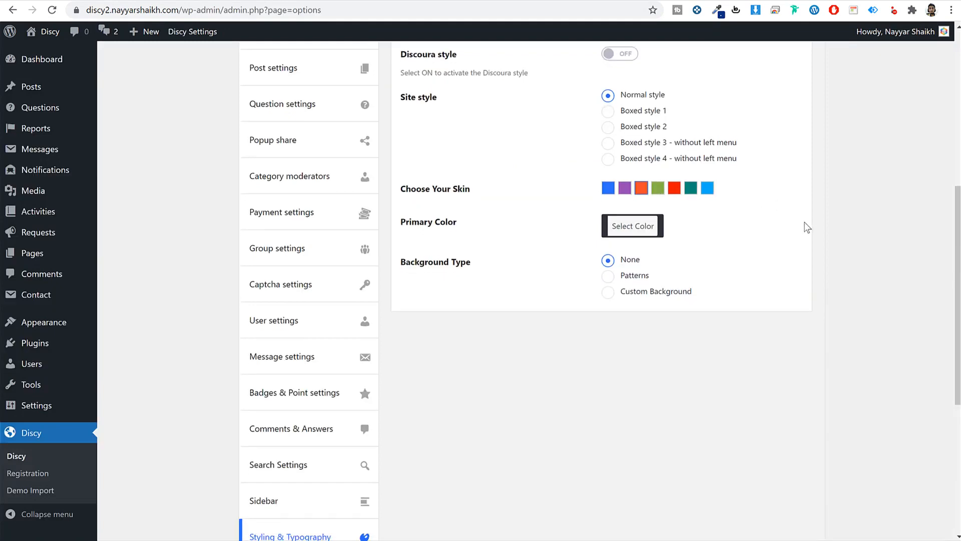
scroll(594, 337, down, 4)
- Look through the Social profile settings, then bring up the Advertising settings
click(305, 396)
scroll(650, 370, up, 4)
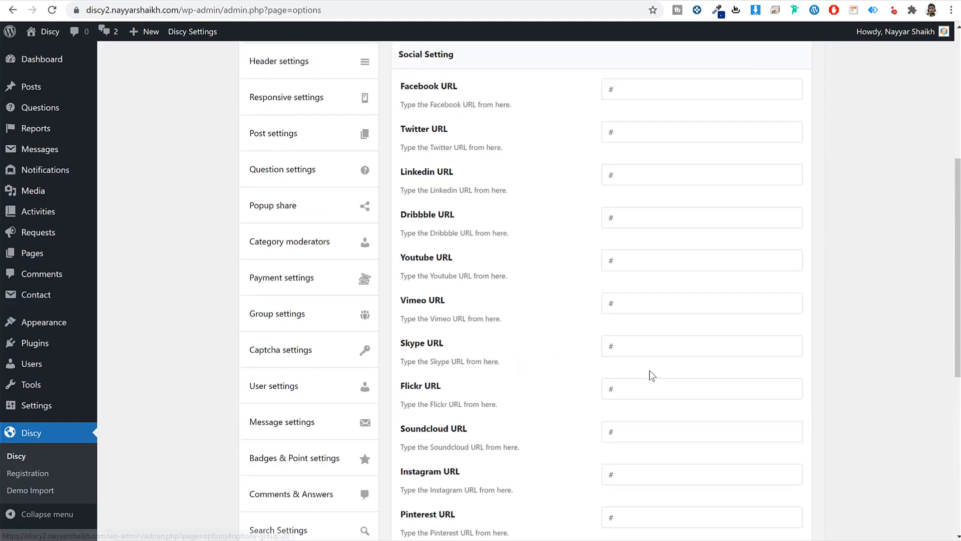
scroll(650, 371, up, 4)
scroll(662, 326, down, 2)
scroll(332, 457, down, 10)
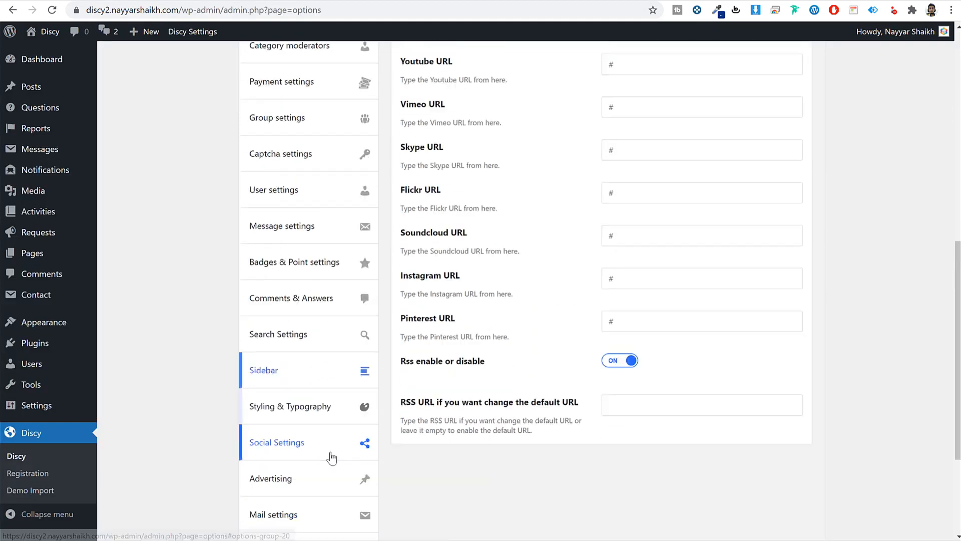
click(301, 323)
scroll(477, 369, up, 6)
scroll(548, 343, up, 6)
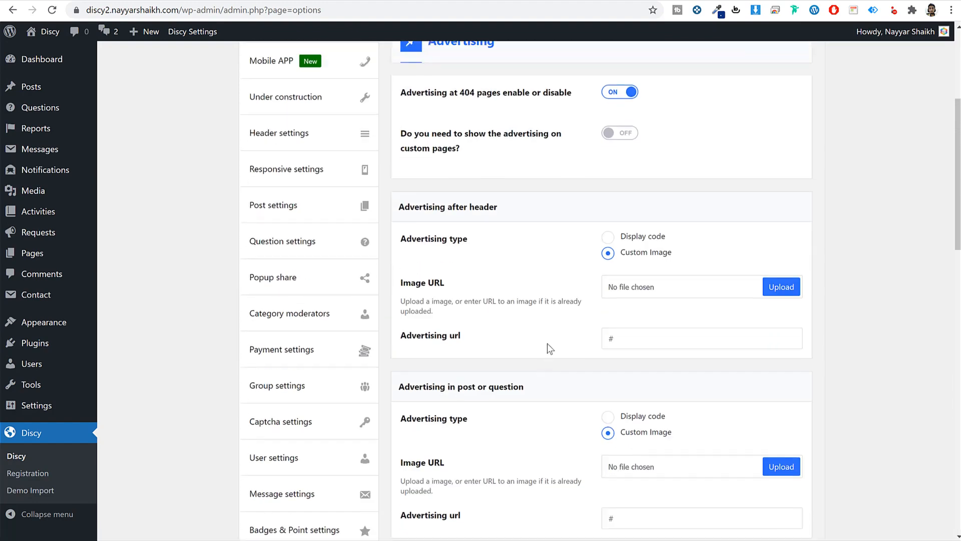
scroll(857, 350, down, 2)
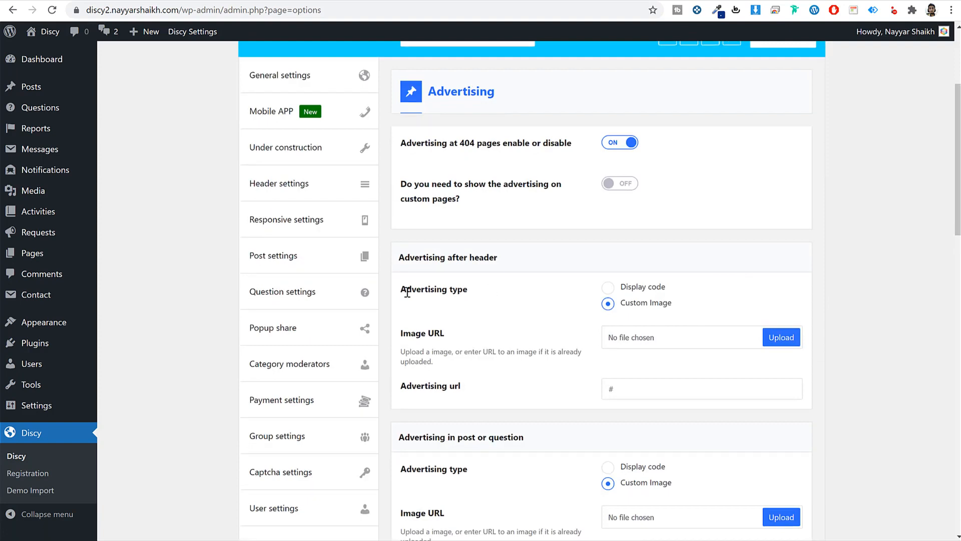
- Switch the after-header advertisement to Display code and select its code box
drag(385, 296, 455, 282)
click(451, 274)
drag(409, 257, 493, 259)
click(596, 288)
click(608, 287)
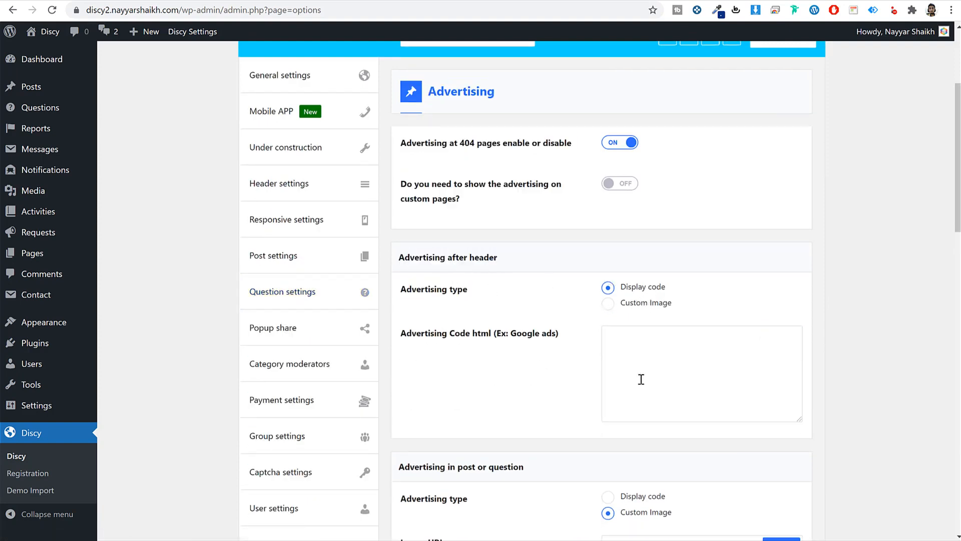
click(643, 376)
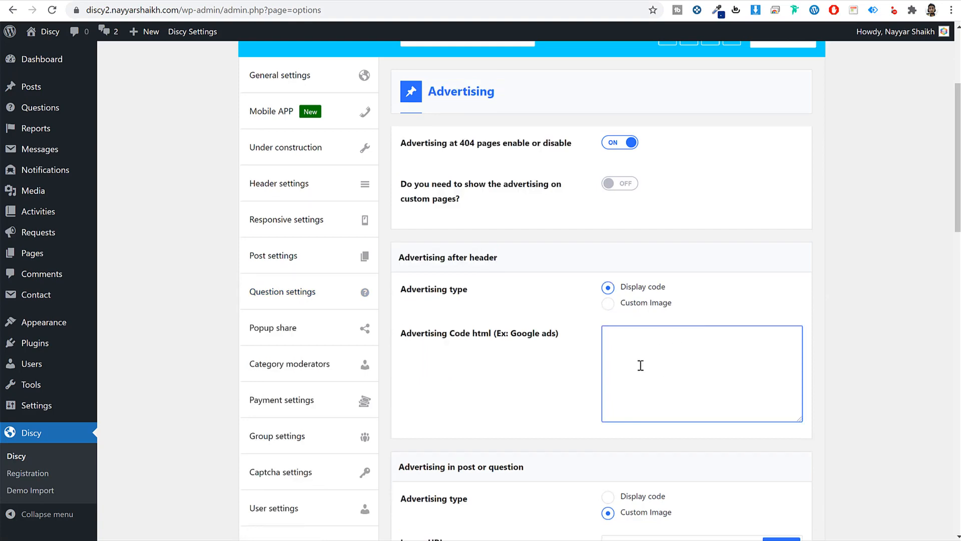
scroll(650, 301, down, 5)
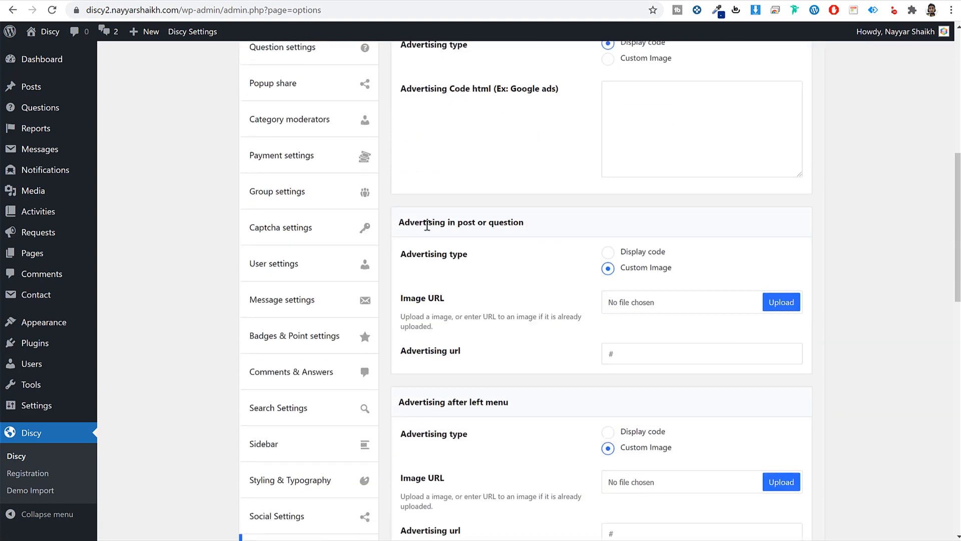
- Set the in-post-or-question ad to Display code, save, and move to Mail settings
drag(400, 226, 534, 230)
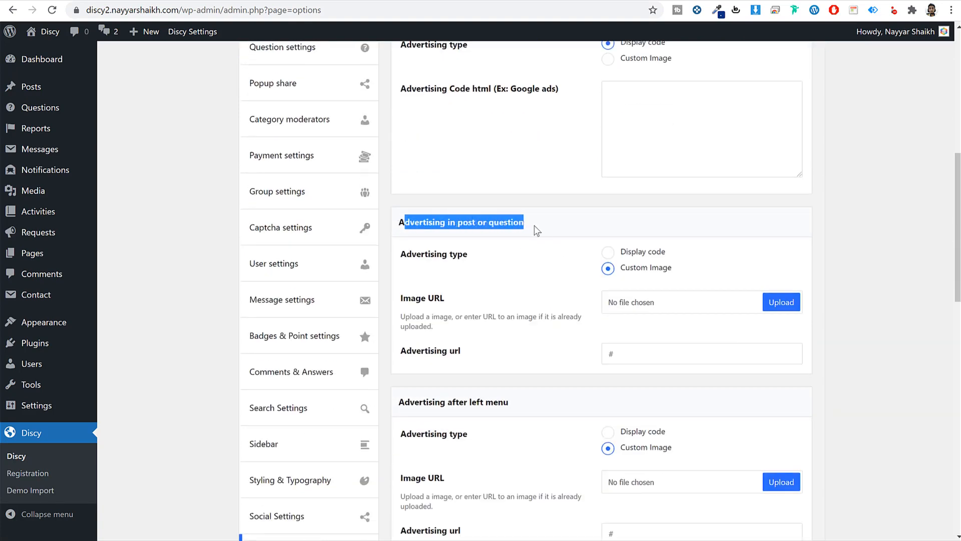
click(629, 254)
click(695, 315)
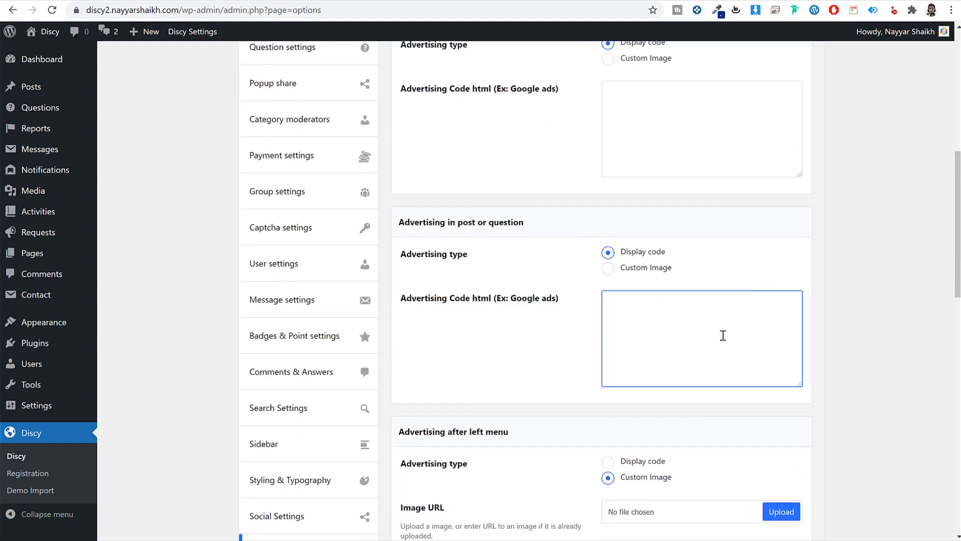
scroll(719, 400, down, 16)
click(774, 478)
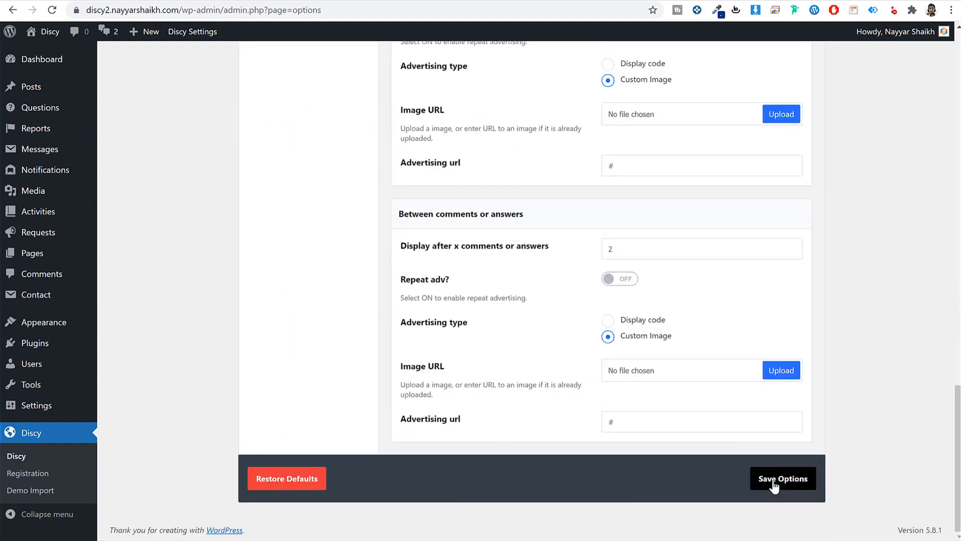
scroll(749, 302, up, 15)
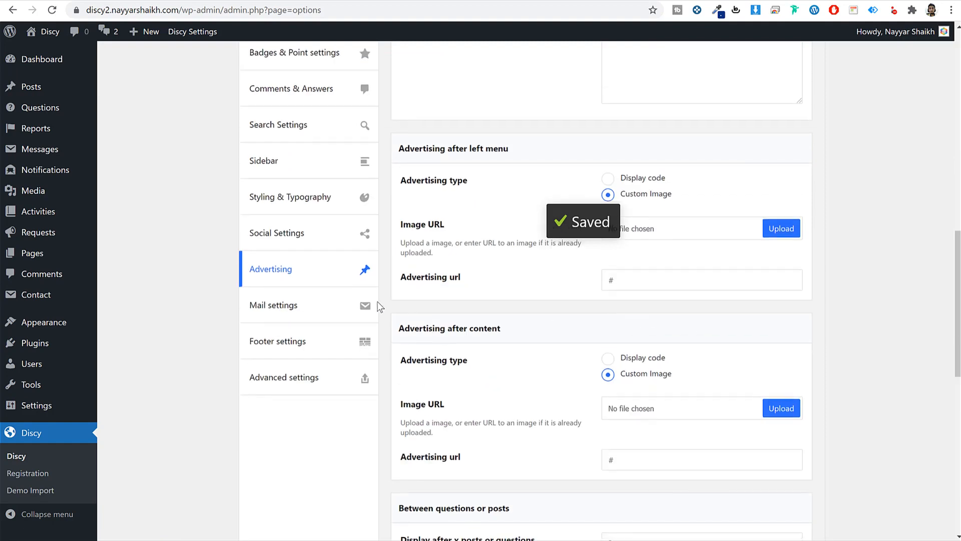
click(306, 309)
scroll(783, 258, up, 9)
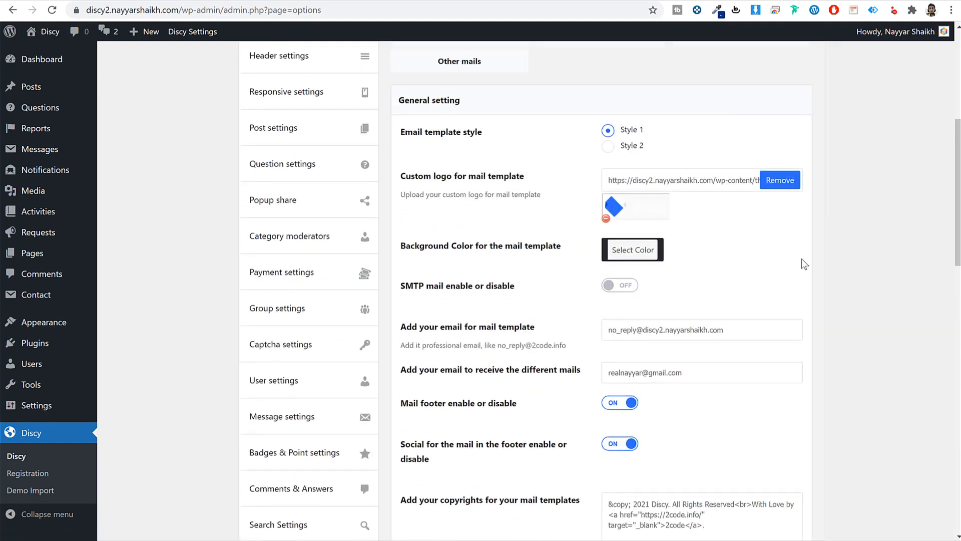
- Scroll past the Mail settings and open the Footer settings
scroll(801, 257, up, 3)
scroll(798, 266, down, 7)
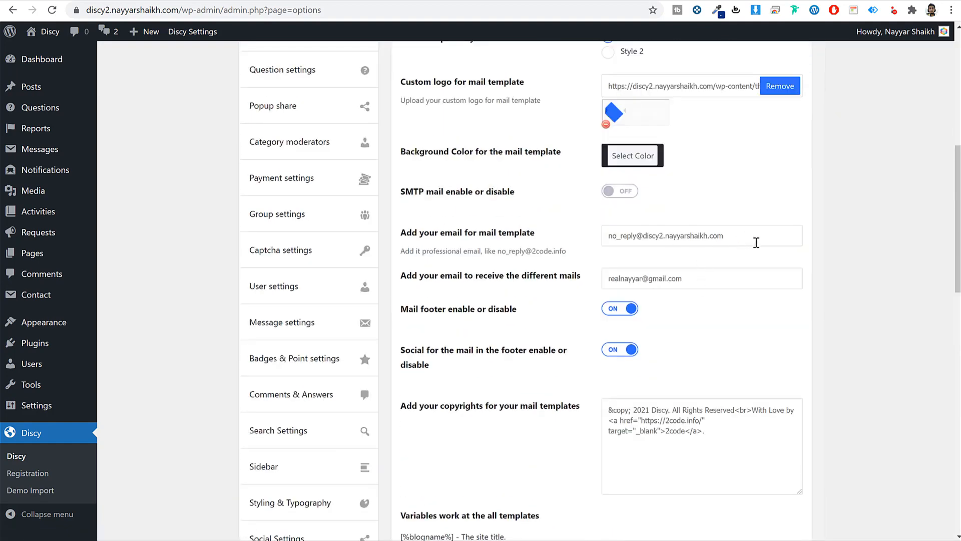
scroll(832, 277, down, 20)
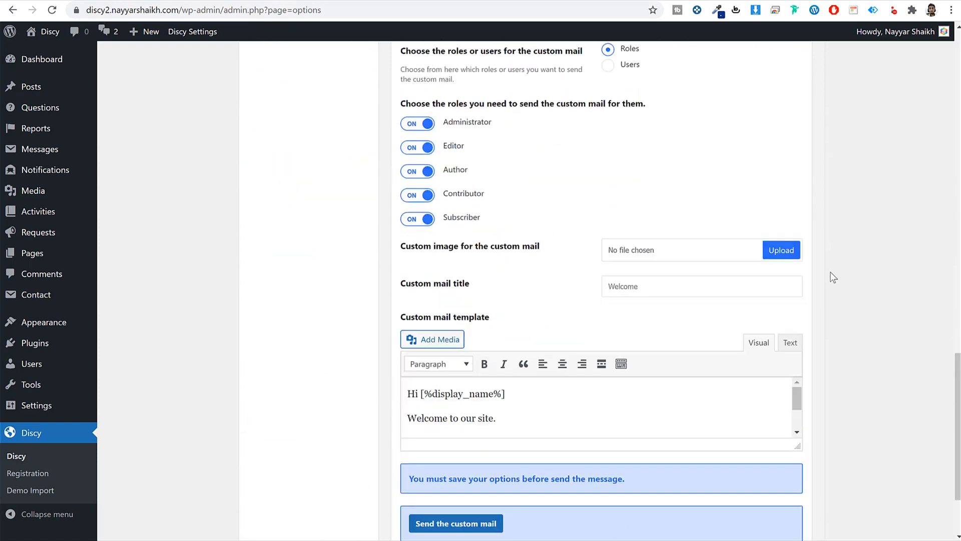
scroll(832, 277, up, 10)
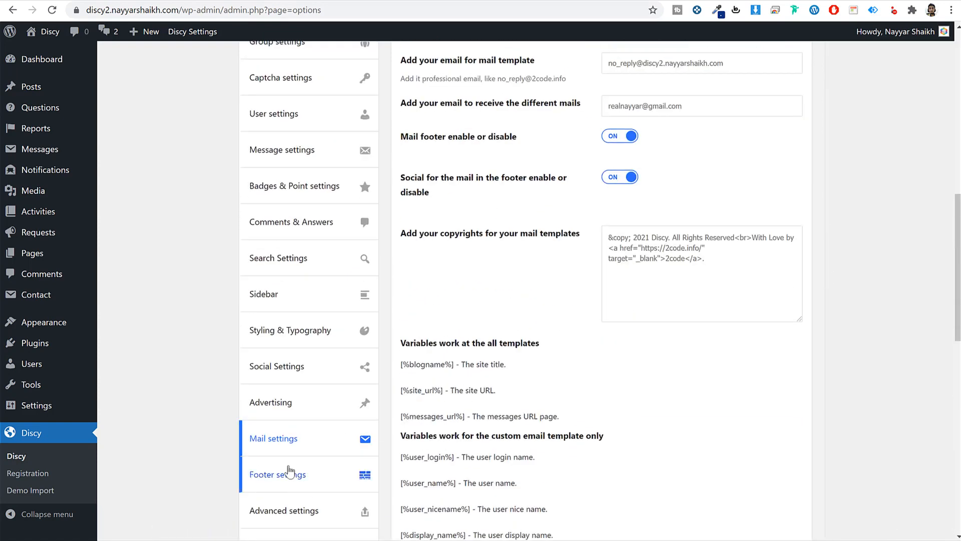
click(260, 474)
scroll(471, 416, up, 7)
scroll(500, 399, down, 4)
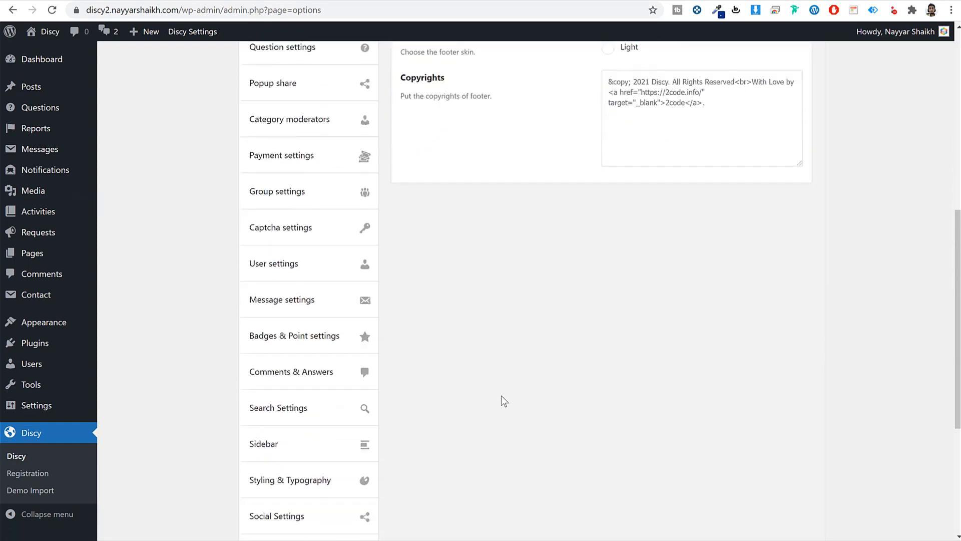
scroll(501, 395, up, 4)
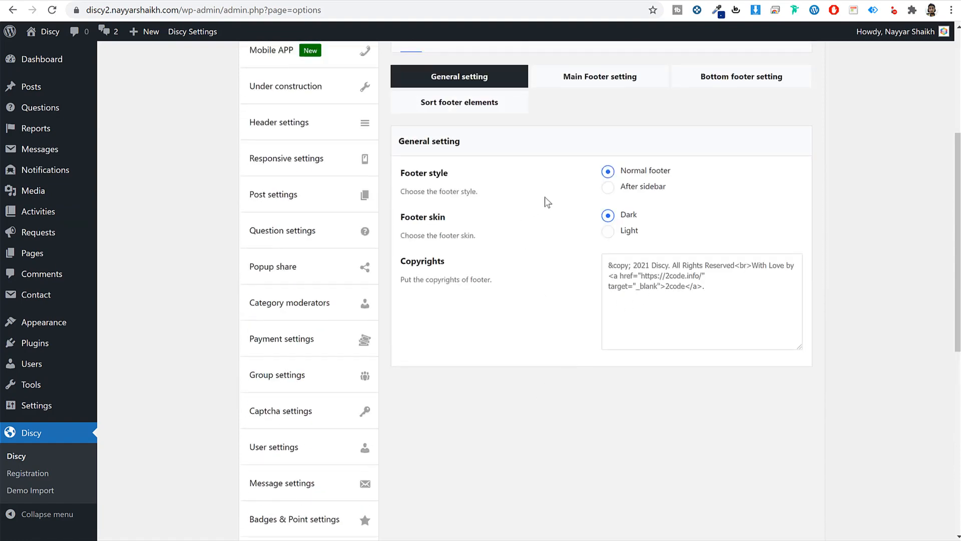
- Check the copyright line in the live site footer, then return to Footer settings
click(347, 0)
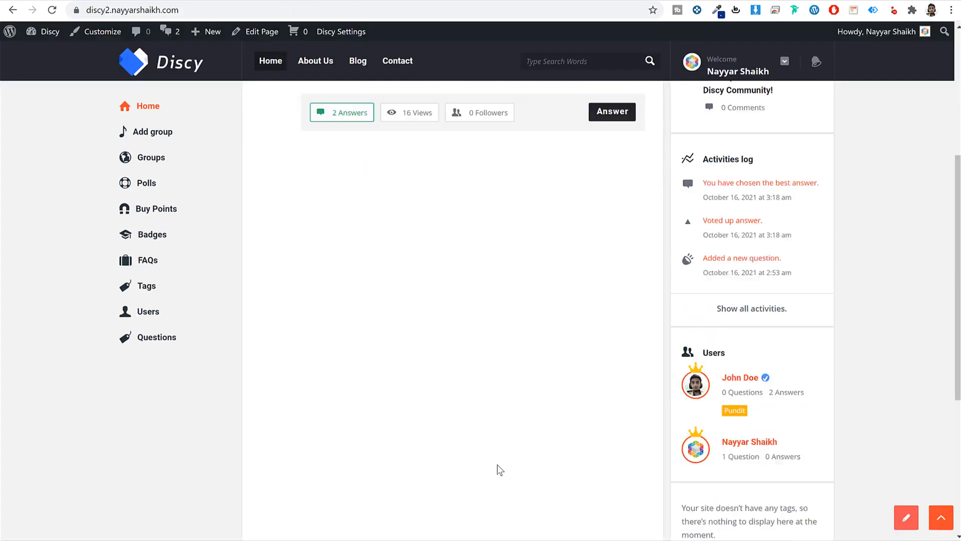
scroll(498, 468, down, 5)
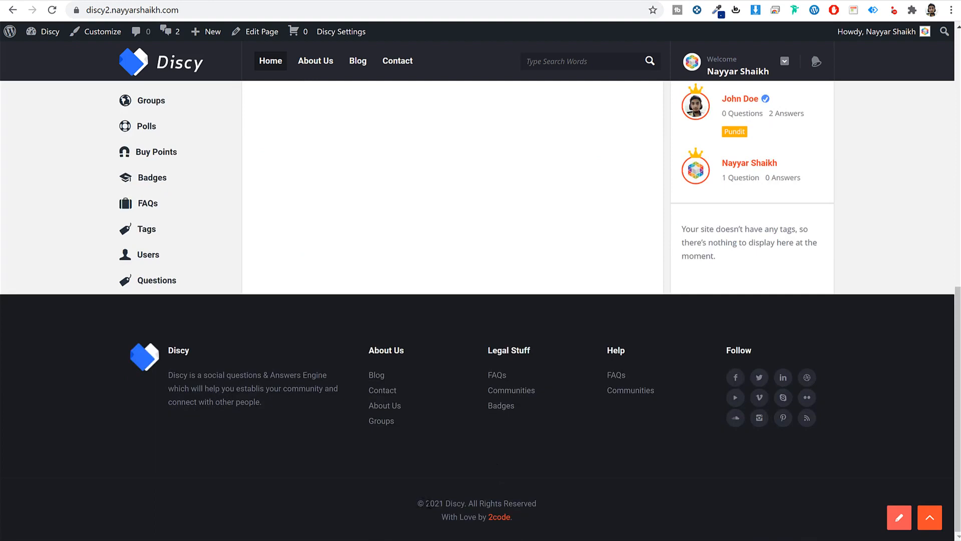
drag(529, 523, 511, 327)
click(251, 0)
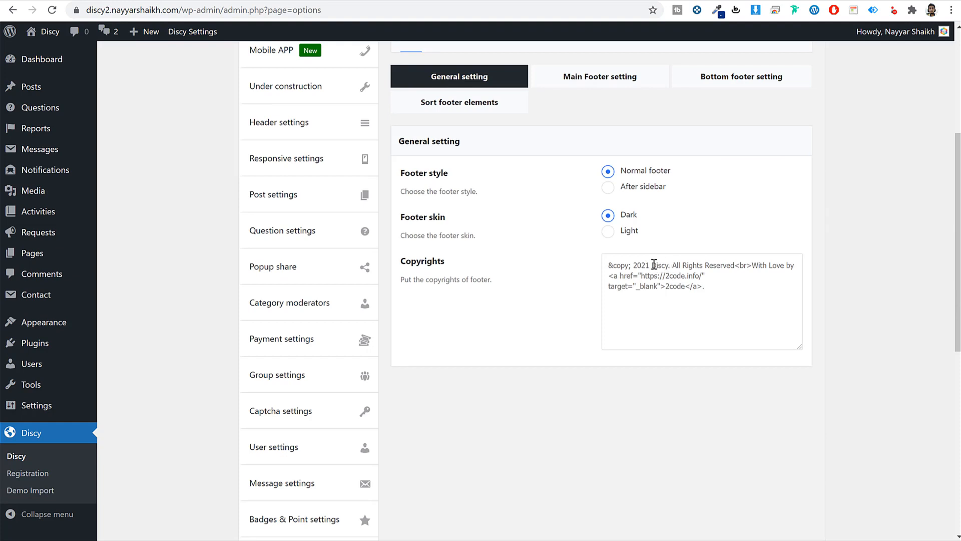
- Edit the copyright to '© 2021 BloggDude', credit the site owner with a '#' link, and save
double_click(654, 264)
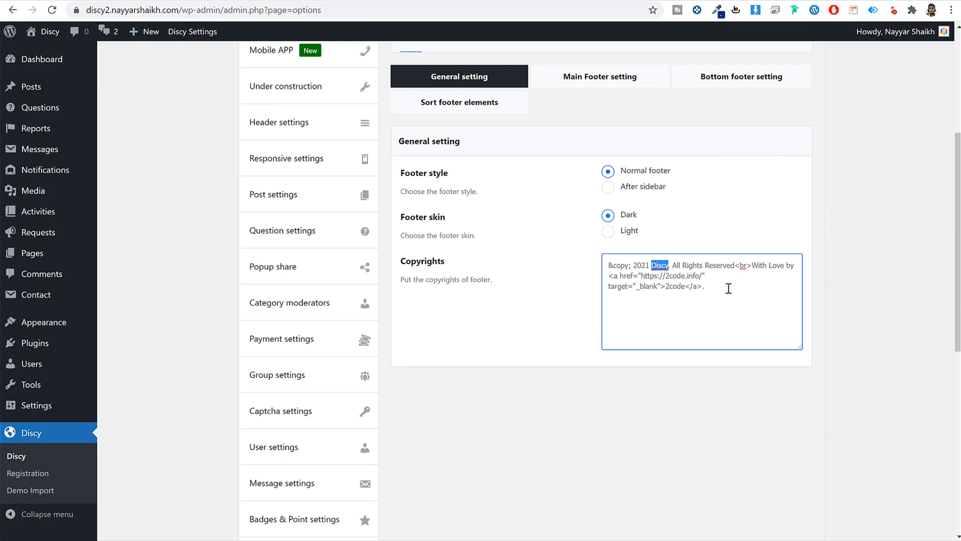
text(BloggDude)
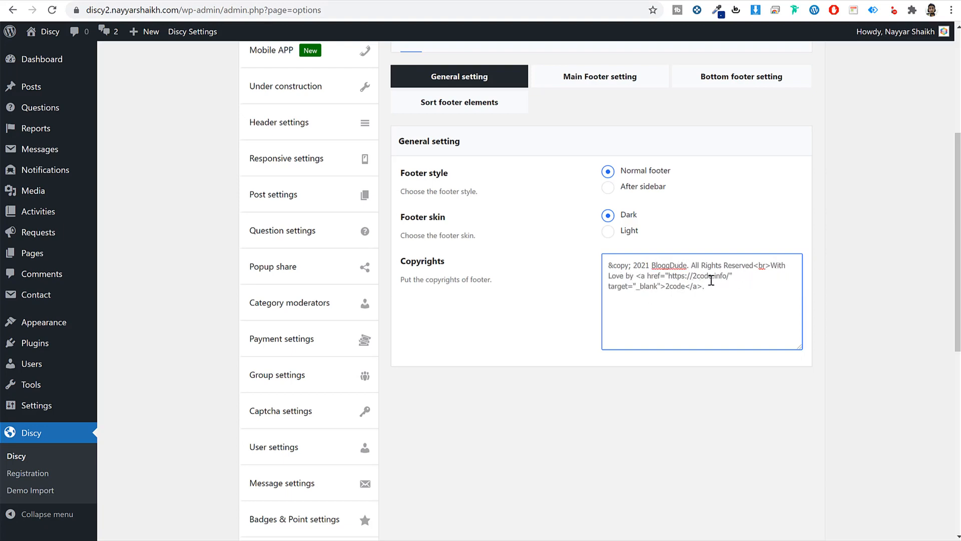
drag(668, 286, 683, 287)
text(Nayyar Shaikh)
key(BackSpace)
drag(669, 275, 729, 274)
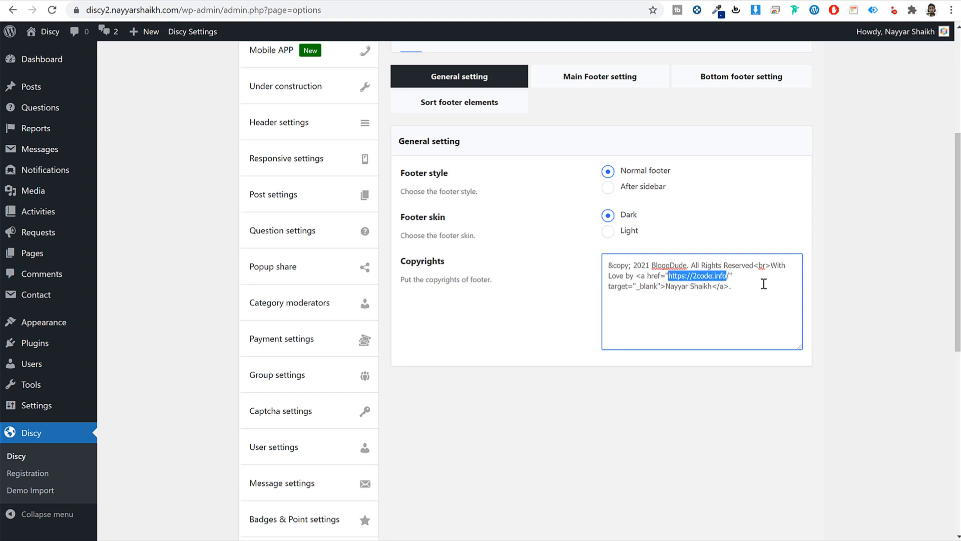
text(#)
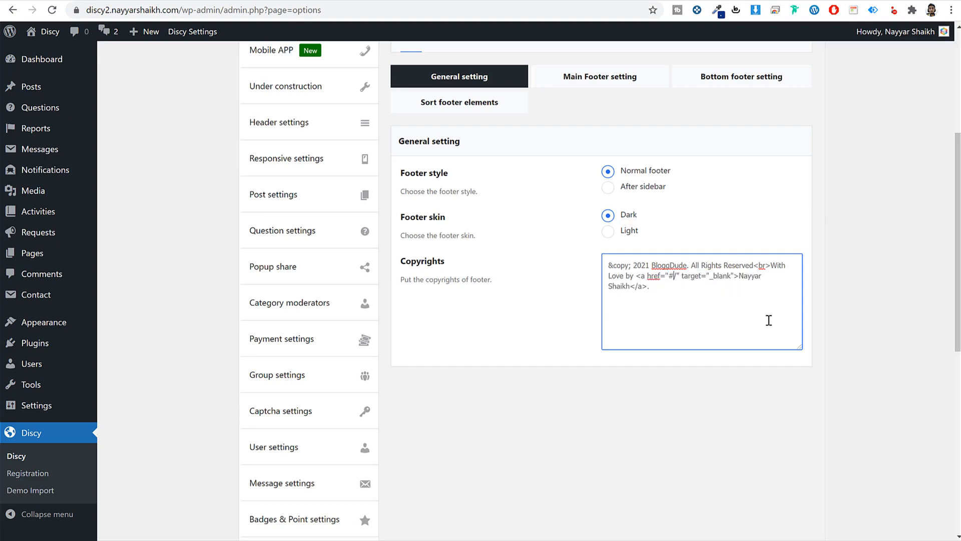
scroll(751, 356, down, 9)
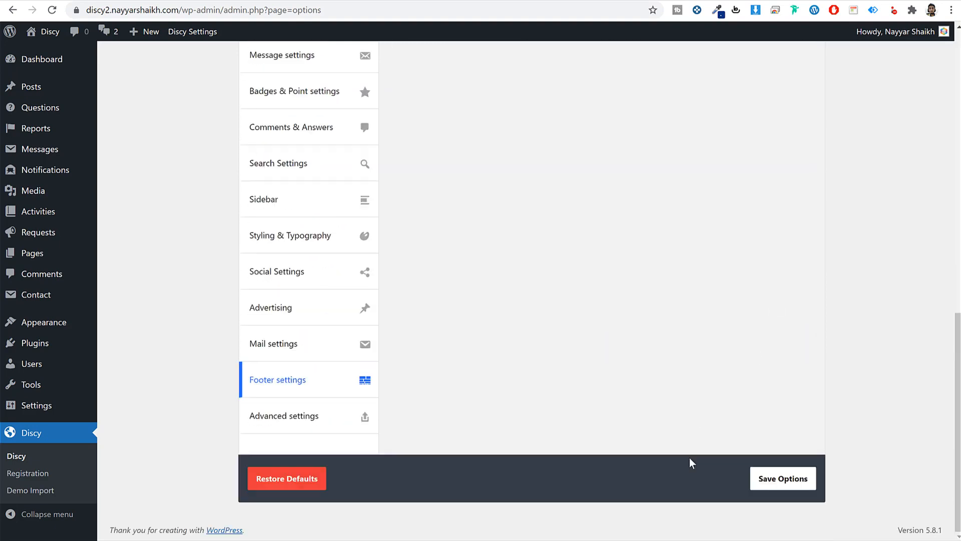
click(777, 486)
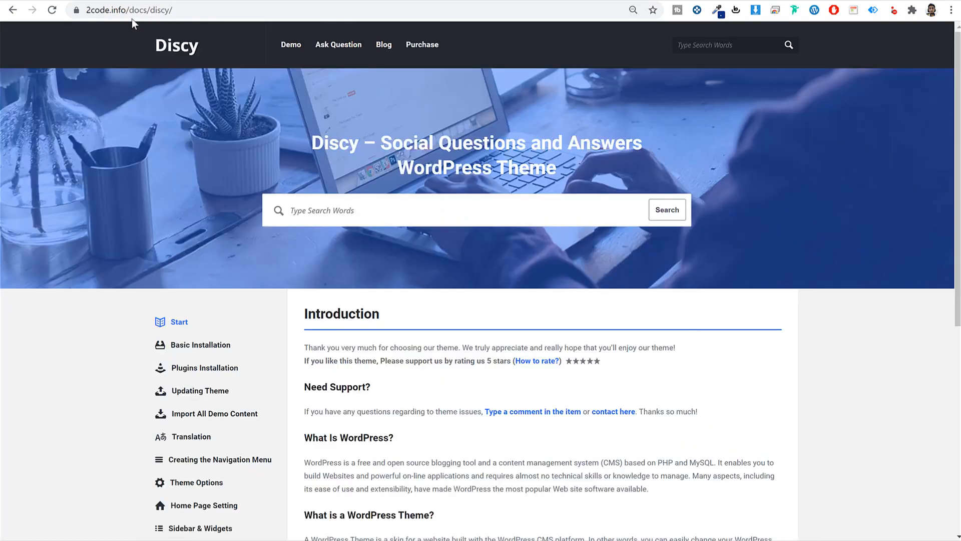
- On the 2code.info docs, expand Theme Options and open the Payment setting guide
click(222, 12)
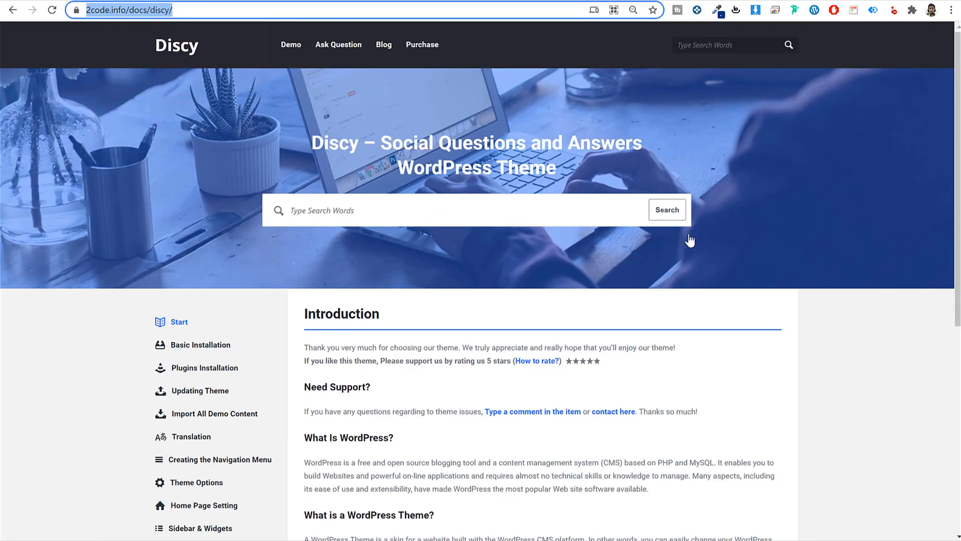
scroll(734, 362, down, 7)
scroll(734, 362, up, 5)
scroll(734, 363, up, 3)
scroll(731, 365, down, 6)
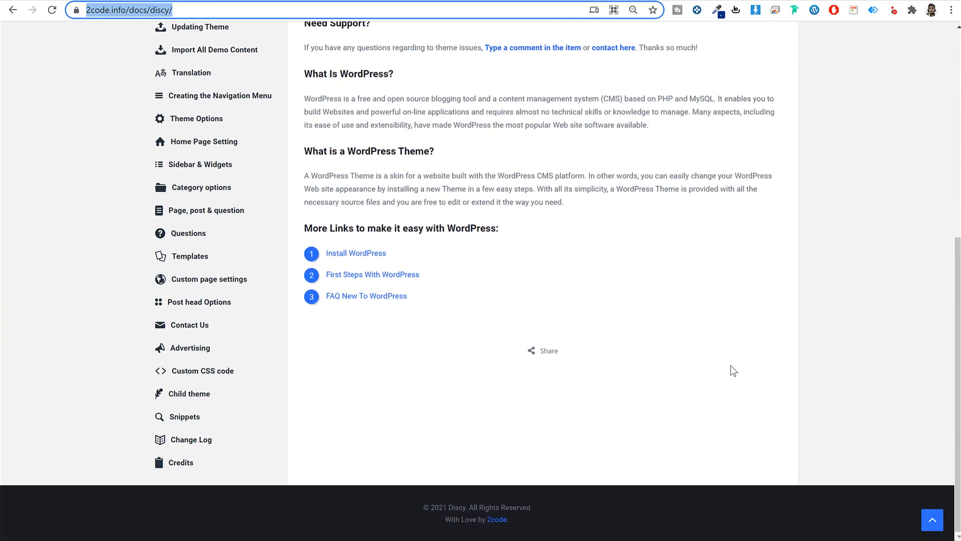
scroll(731, 366, up, 3)
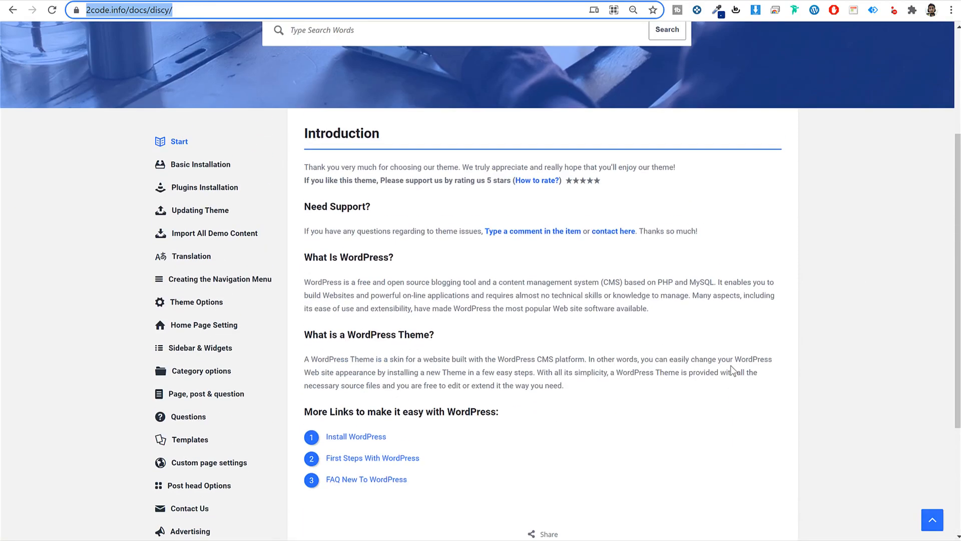
click(210, 303)
scroll(245, 326, down, 3)
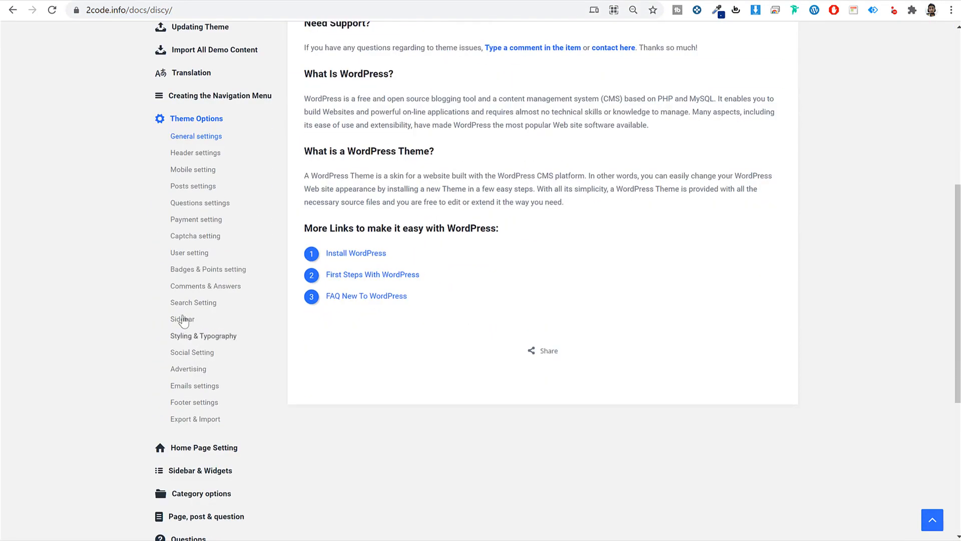
click(205, 220)
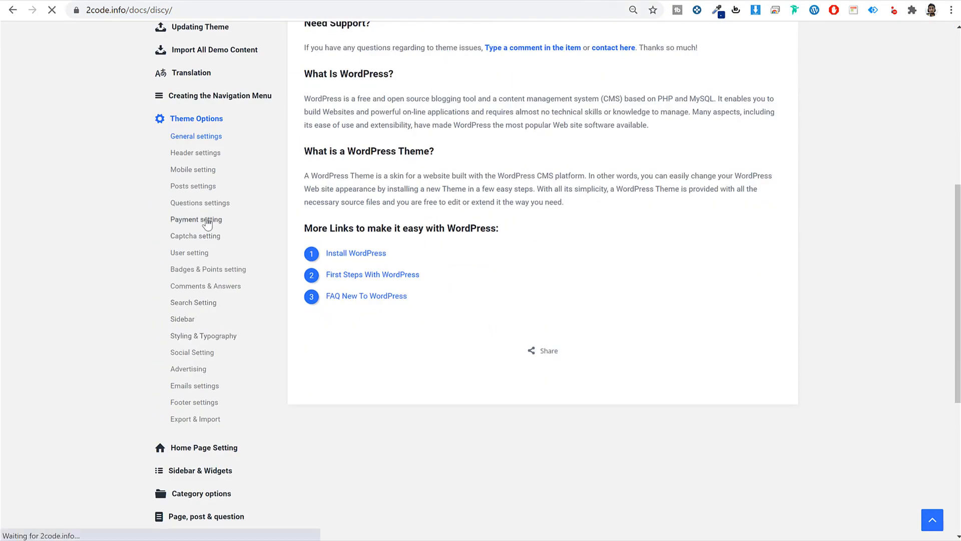
- Read down through the Payment setting guide and jump back to its top
scroll(621, 296, down, 5)
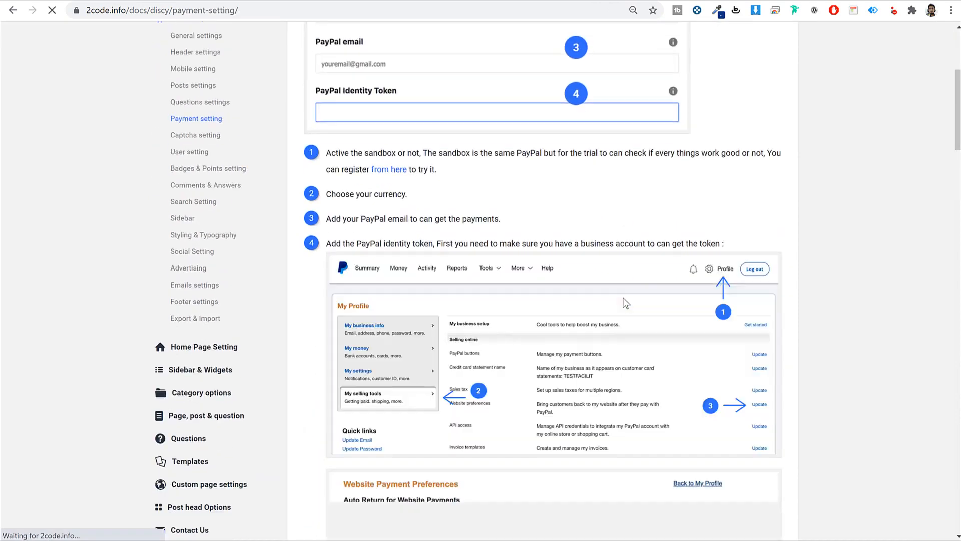
scroll(598, 308, down, 6)
scroll(601, 314, down, 8)
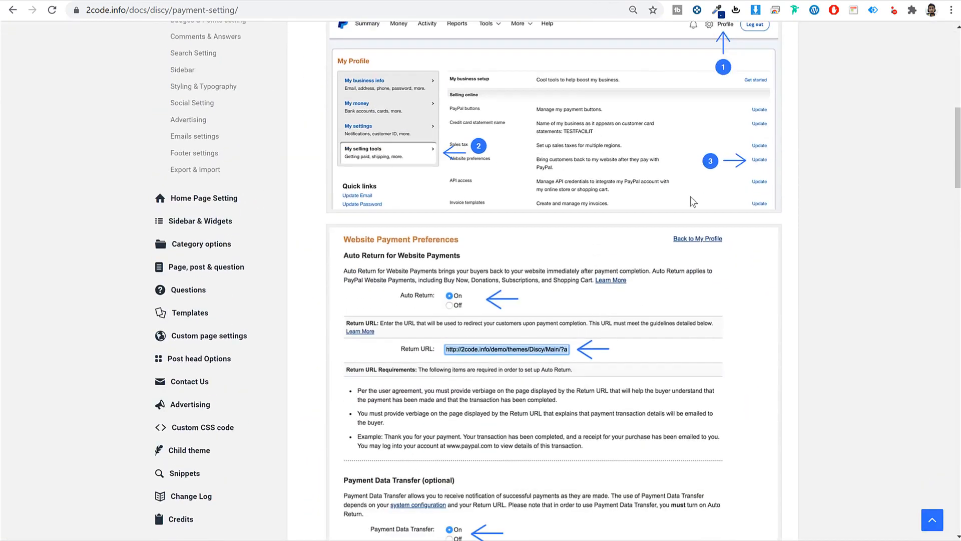
scroll(646, 309, down, 20)
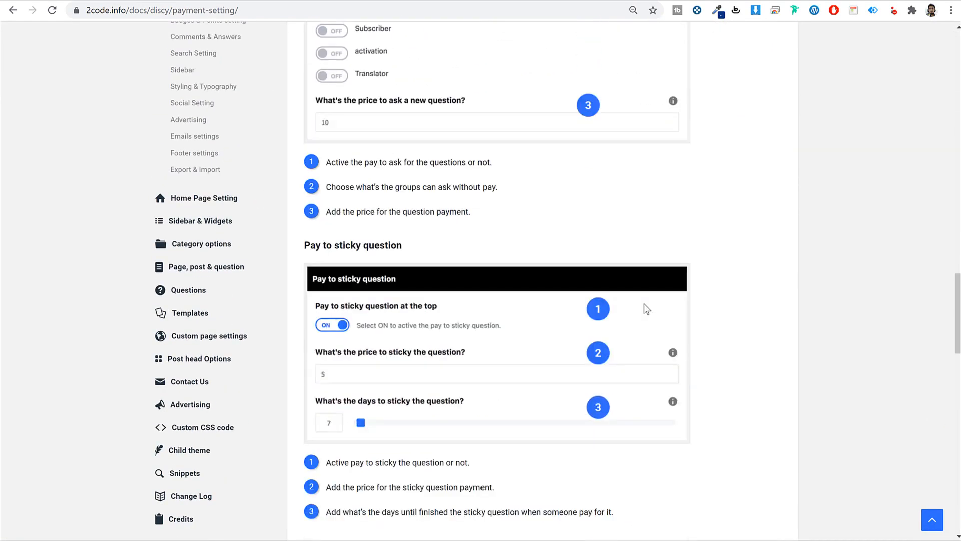
scroll(643, 309, down, 2)
key(Home)
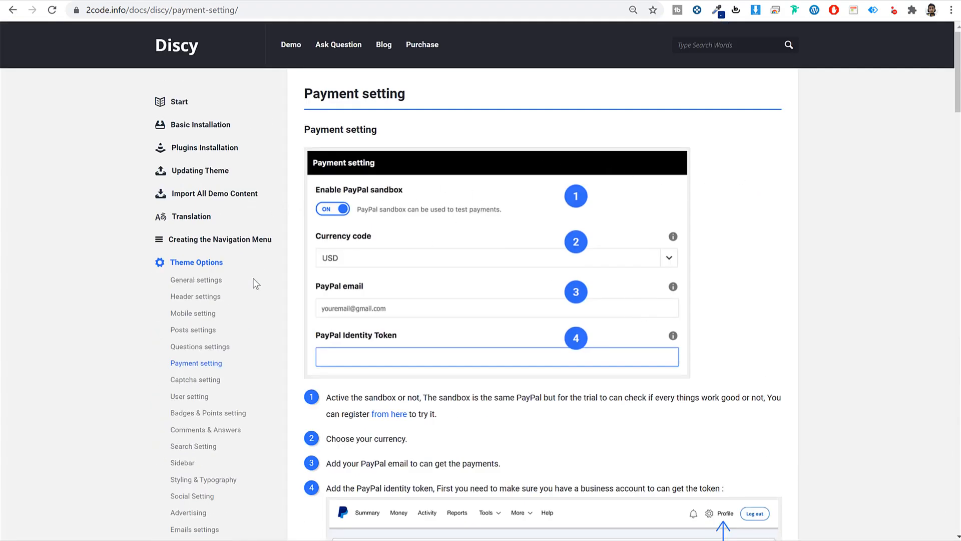
- Open the Questions documentation page, then view the finished Discy homepage
scroll(255, 283, down, 8)
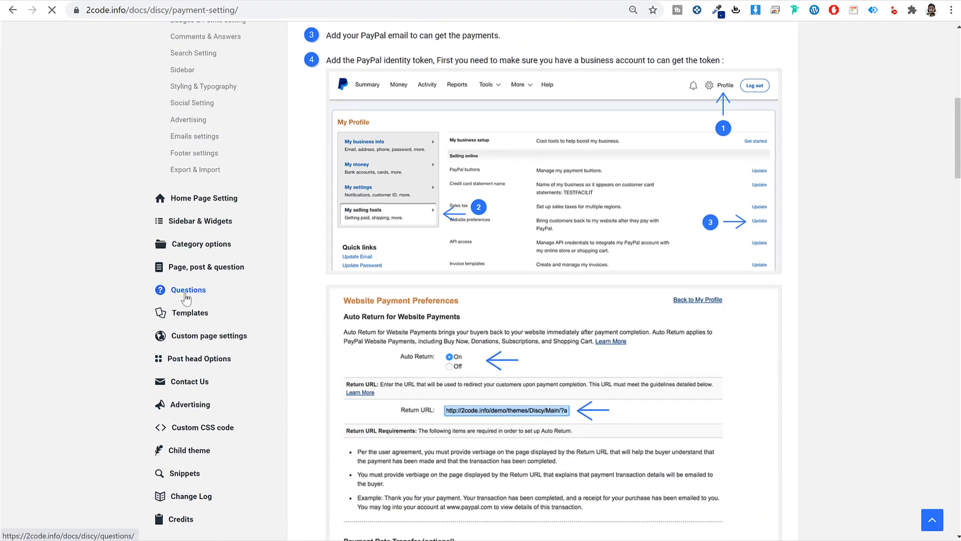
click(183, 291)
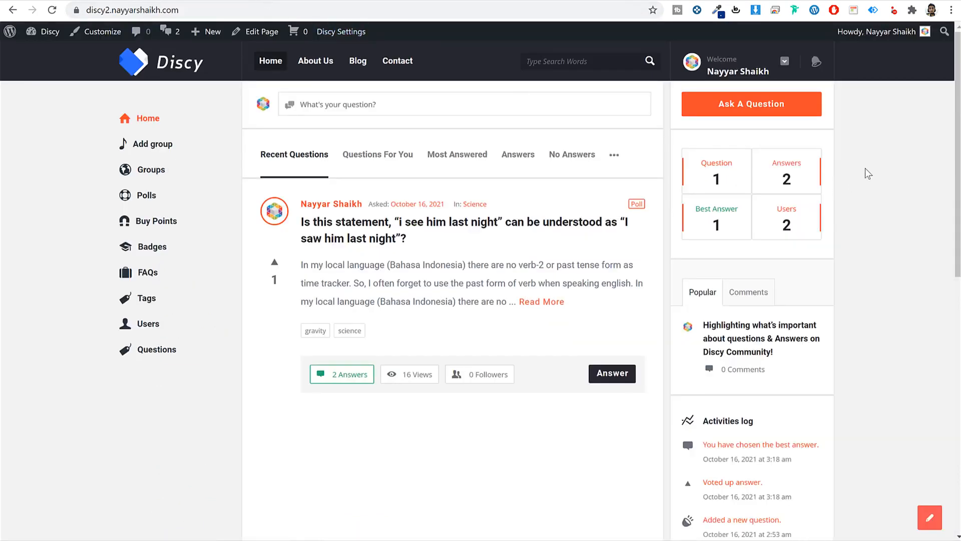
click(345, 1)
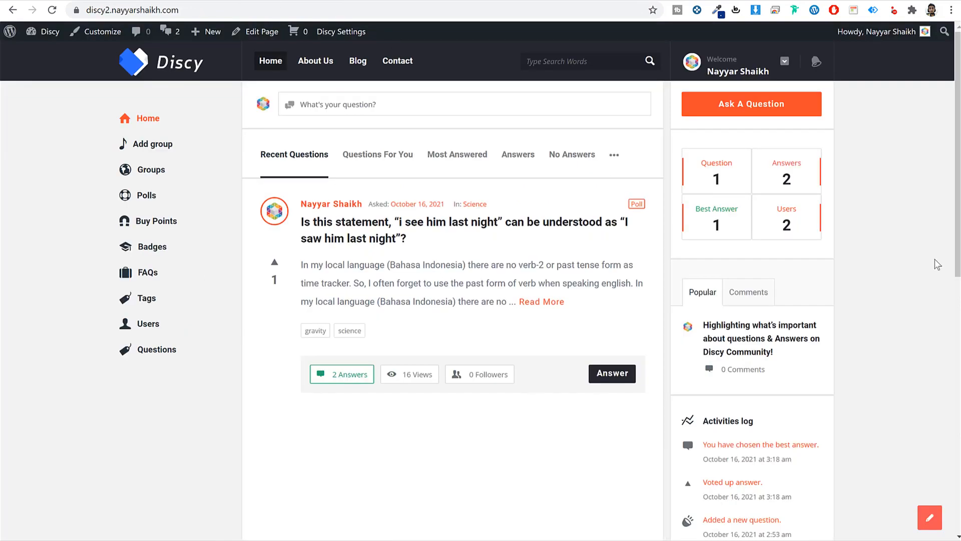